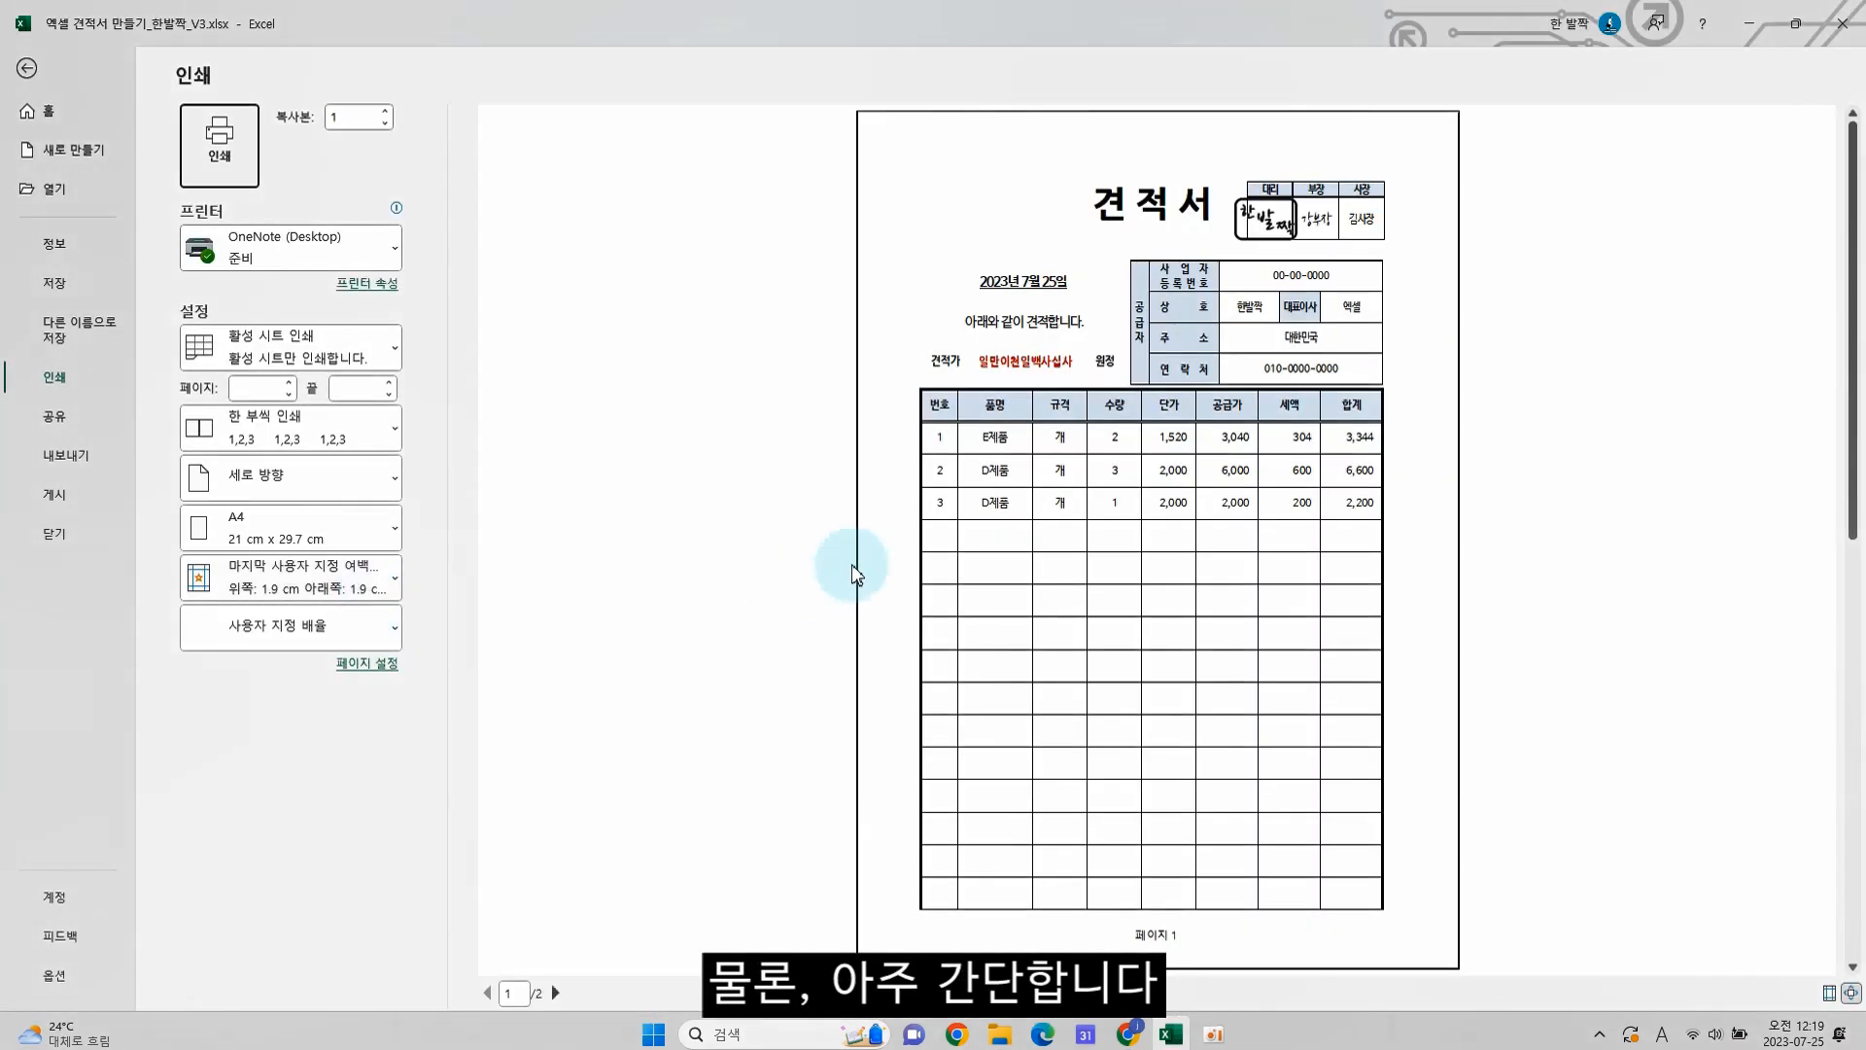
# Look through both pages of the quotation's print preview and return to the worksheet
pyautogui.click(555, 992)
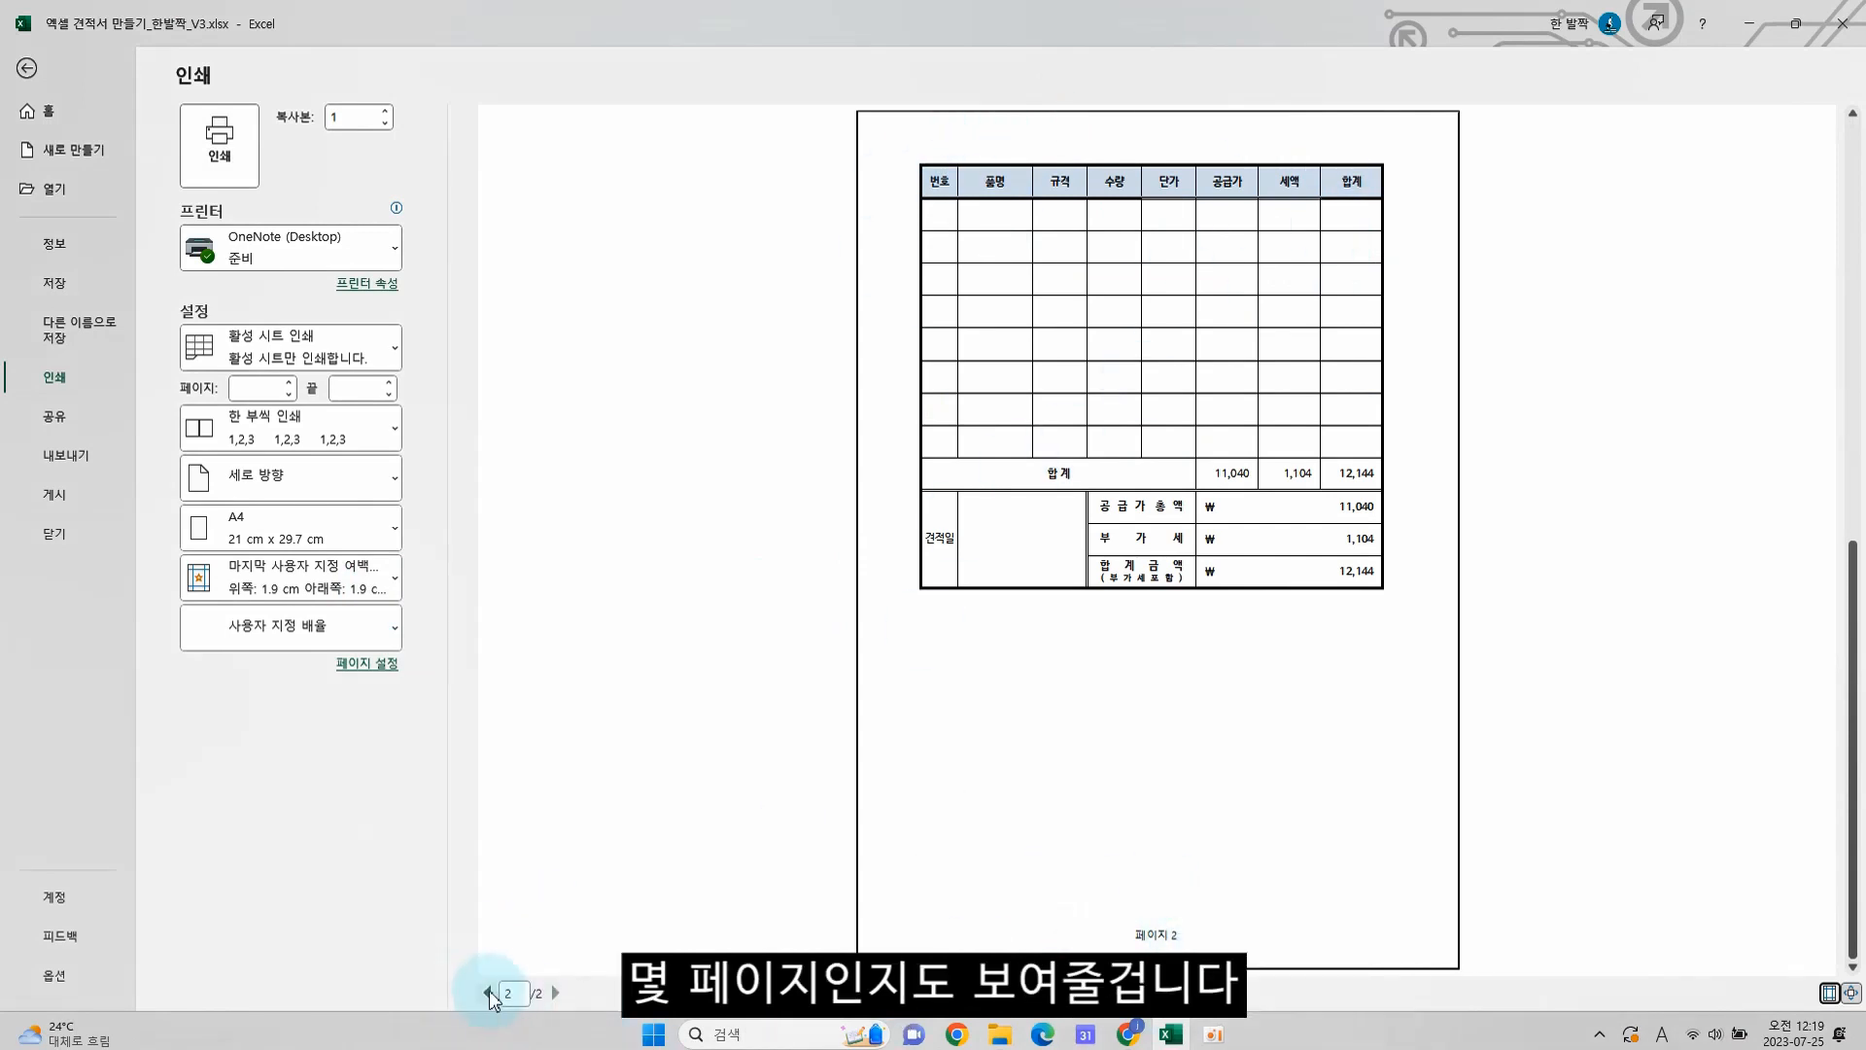
pyautogui.click(487, 992)
pyautogui.press('Escape')
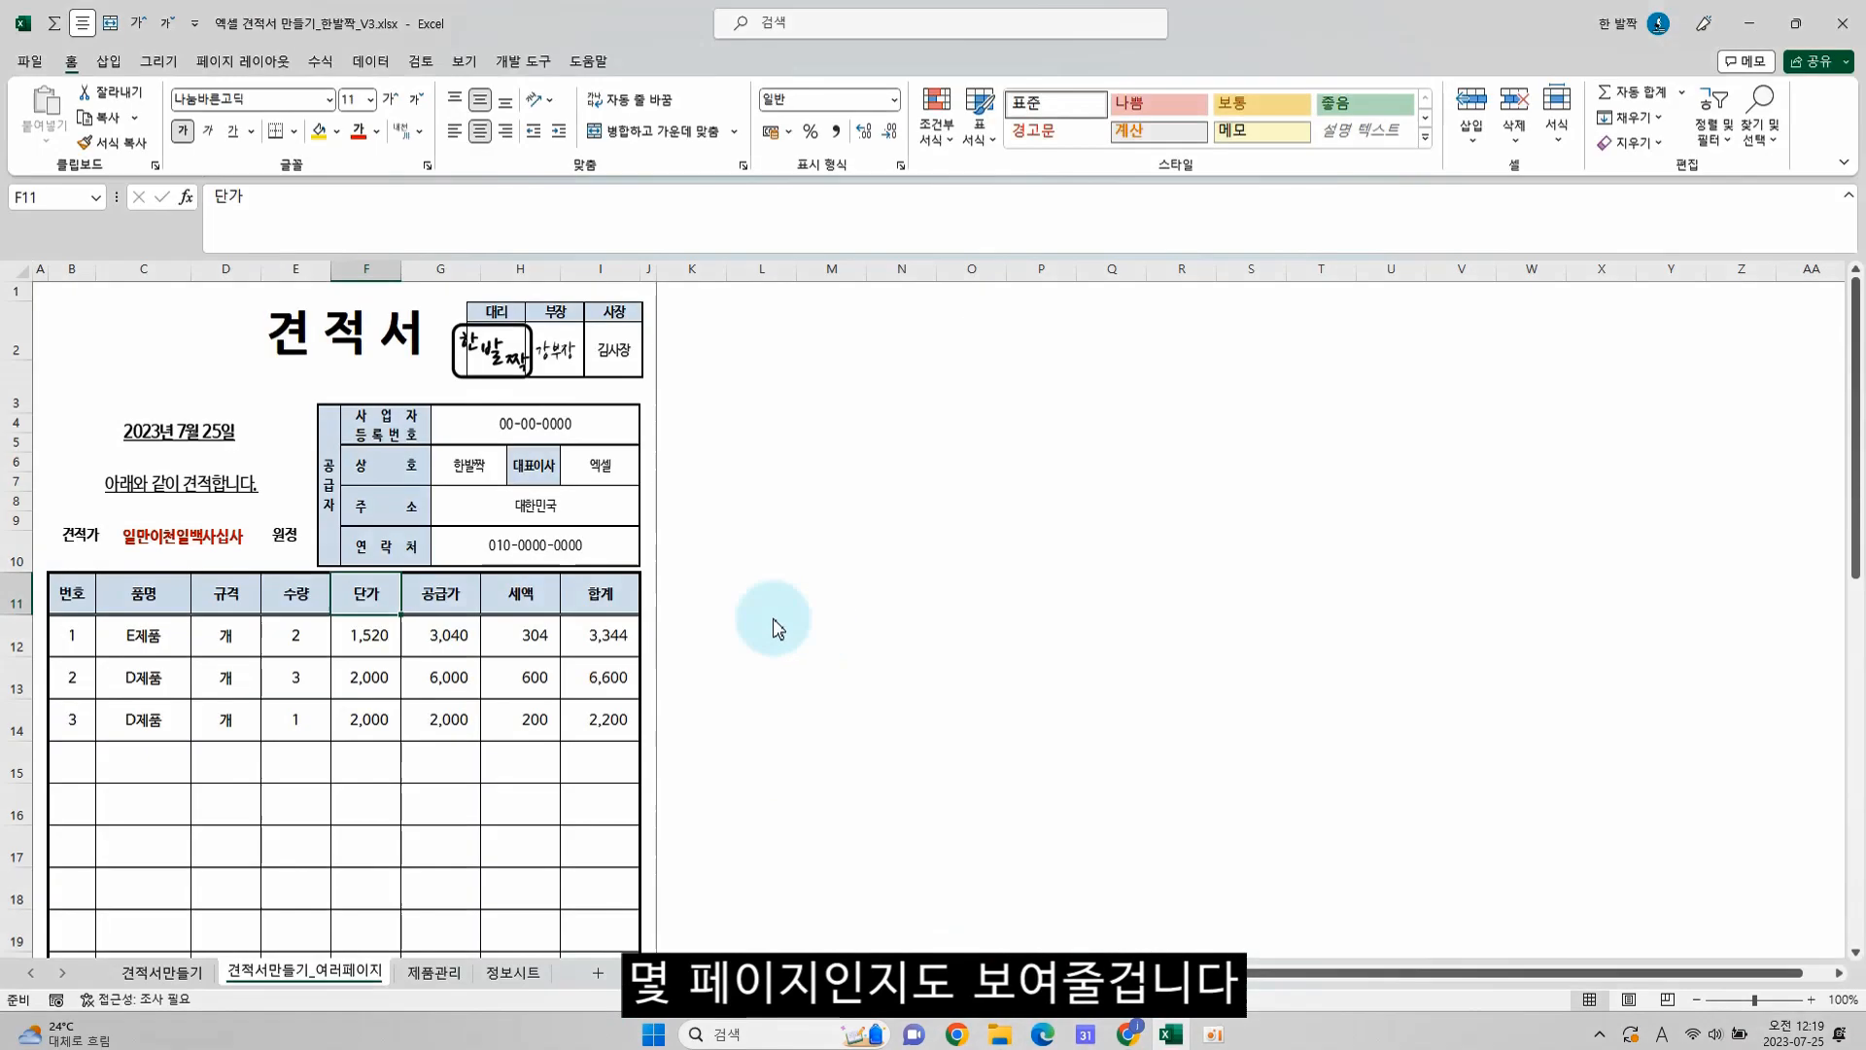
# View the product list on the 제품관리 sheet and the quotation details on the 정보시트 sheet
pyautogui.click(433, 973)
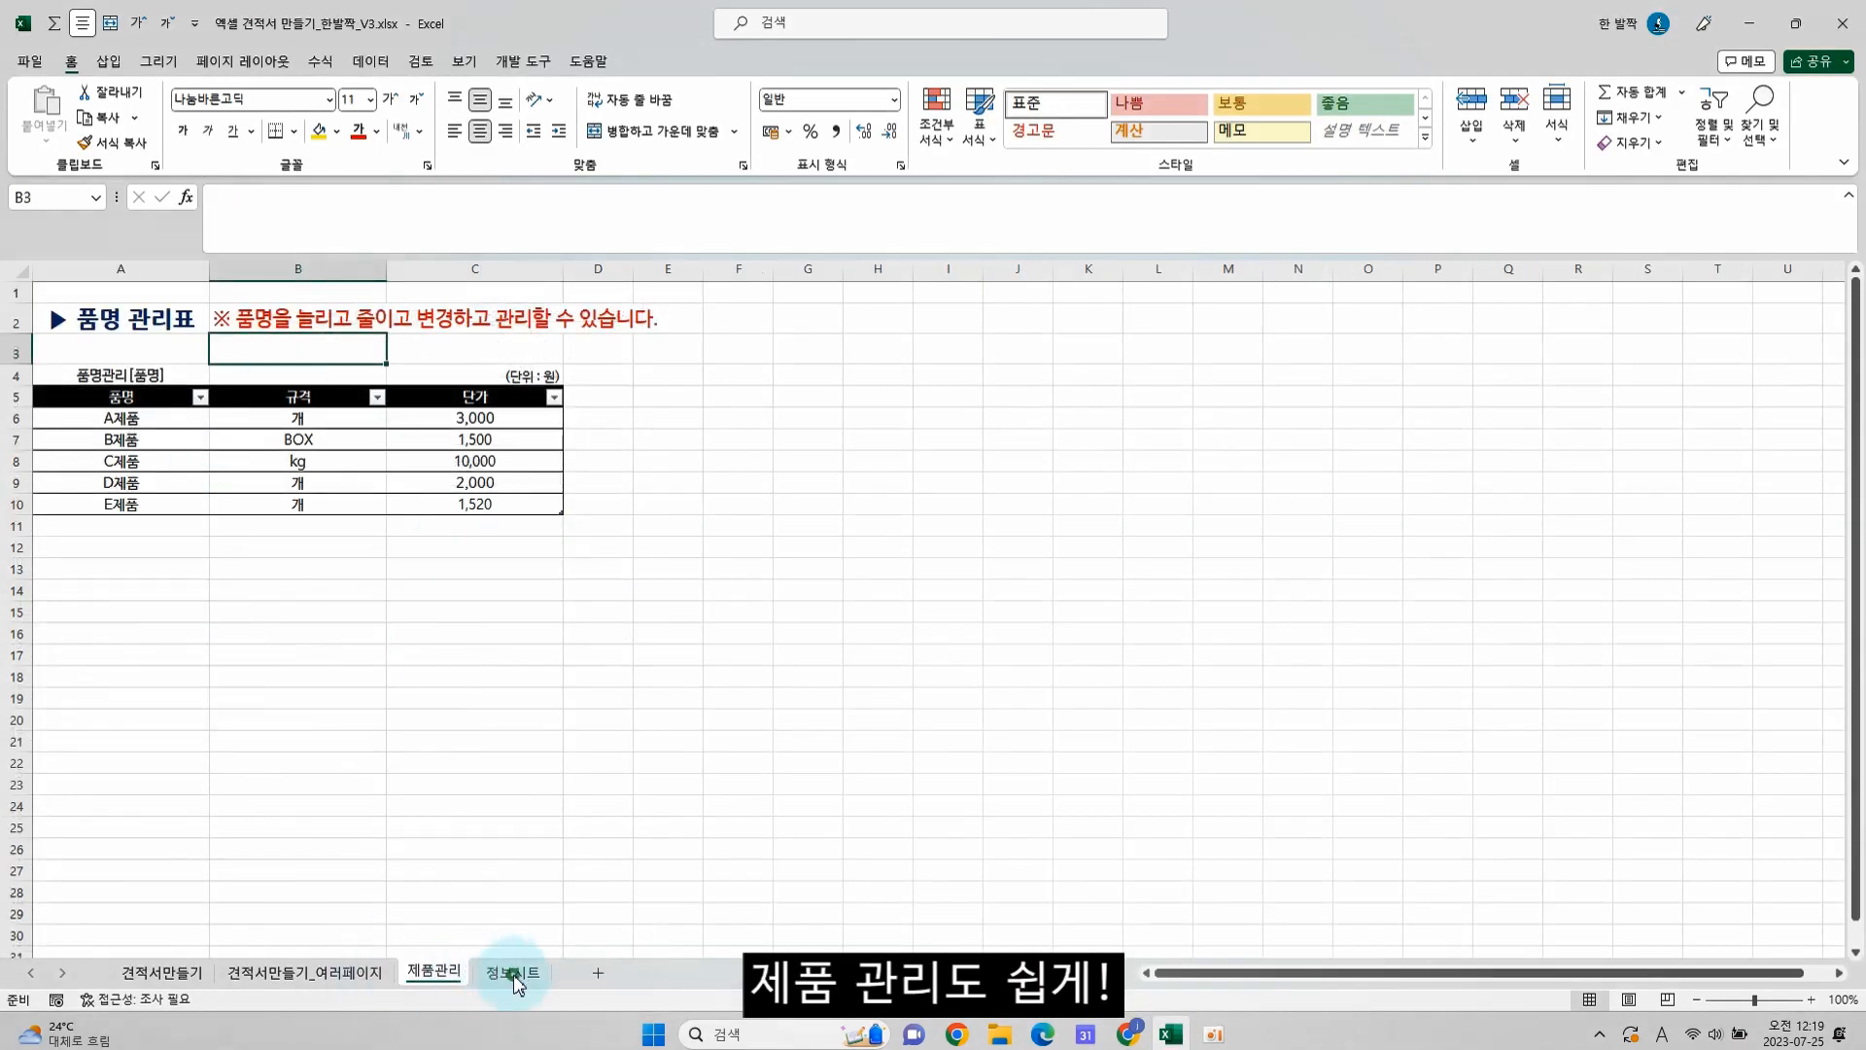
pyautogui.click(503, 971)
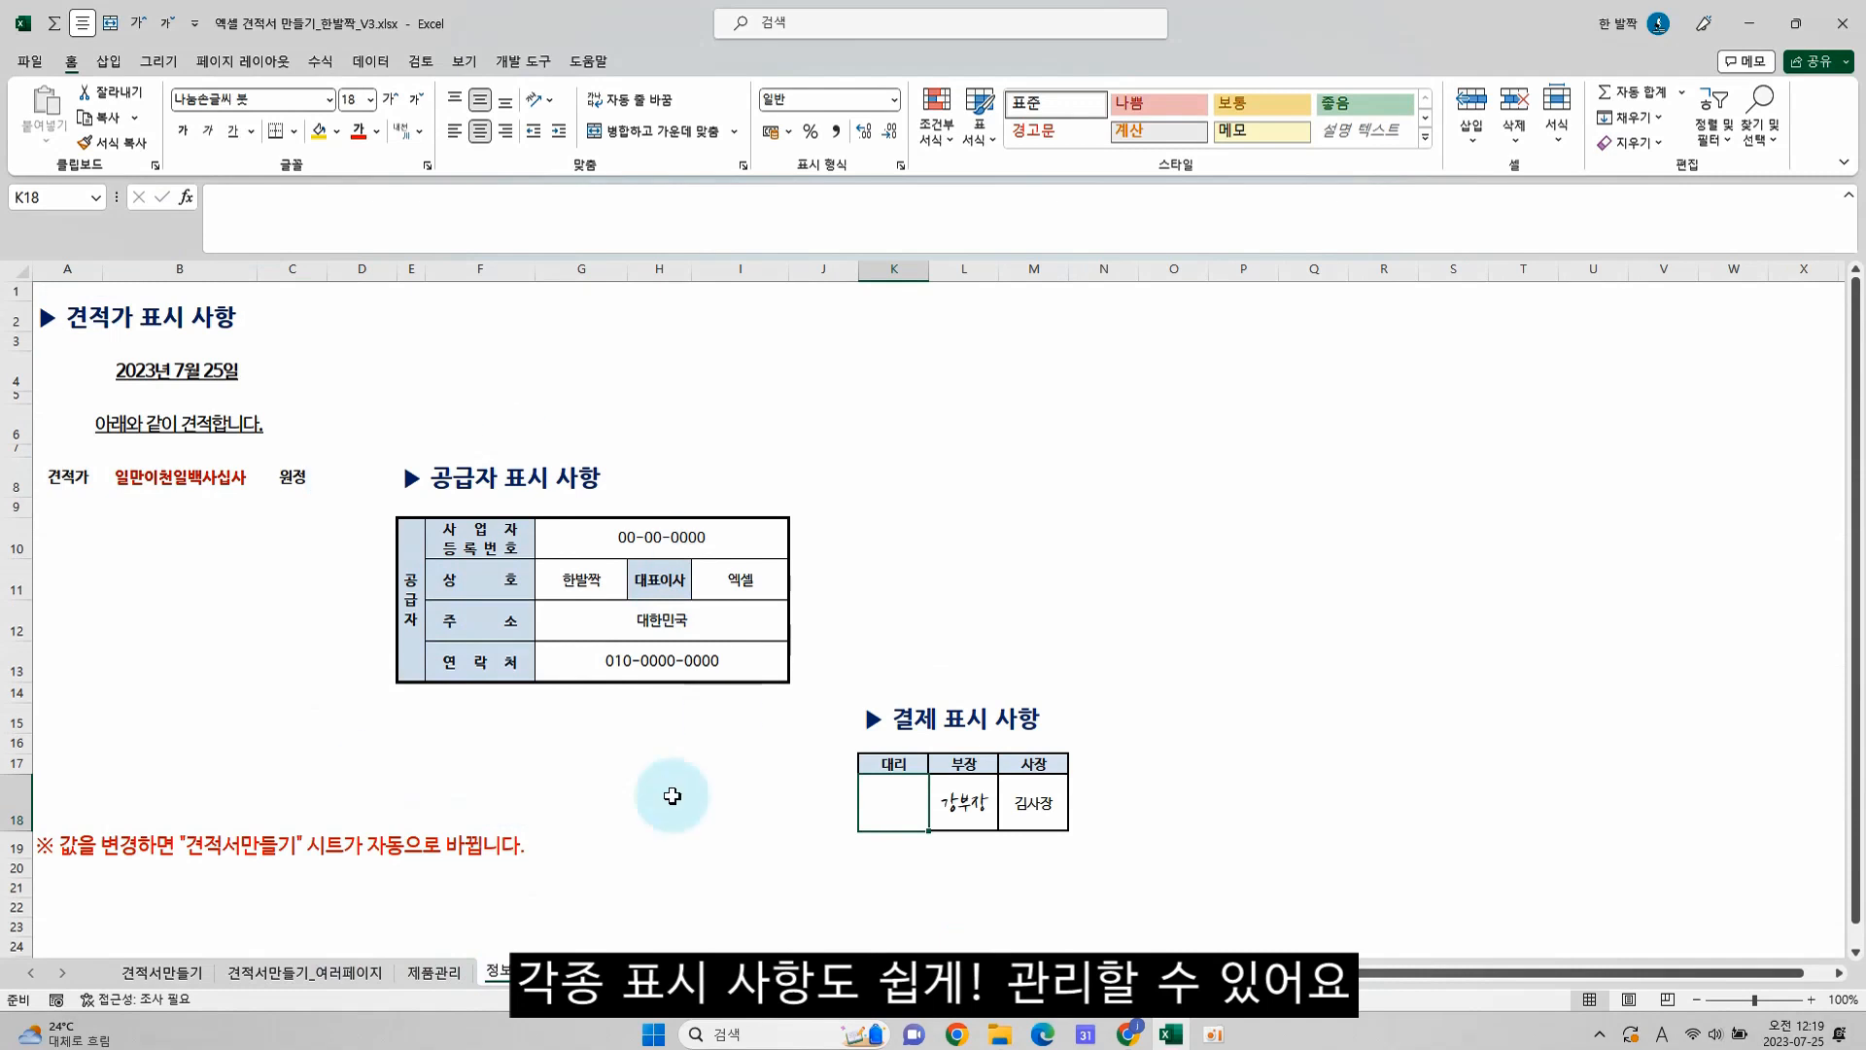
pyautogui.click(378, 908)
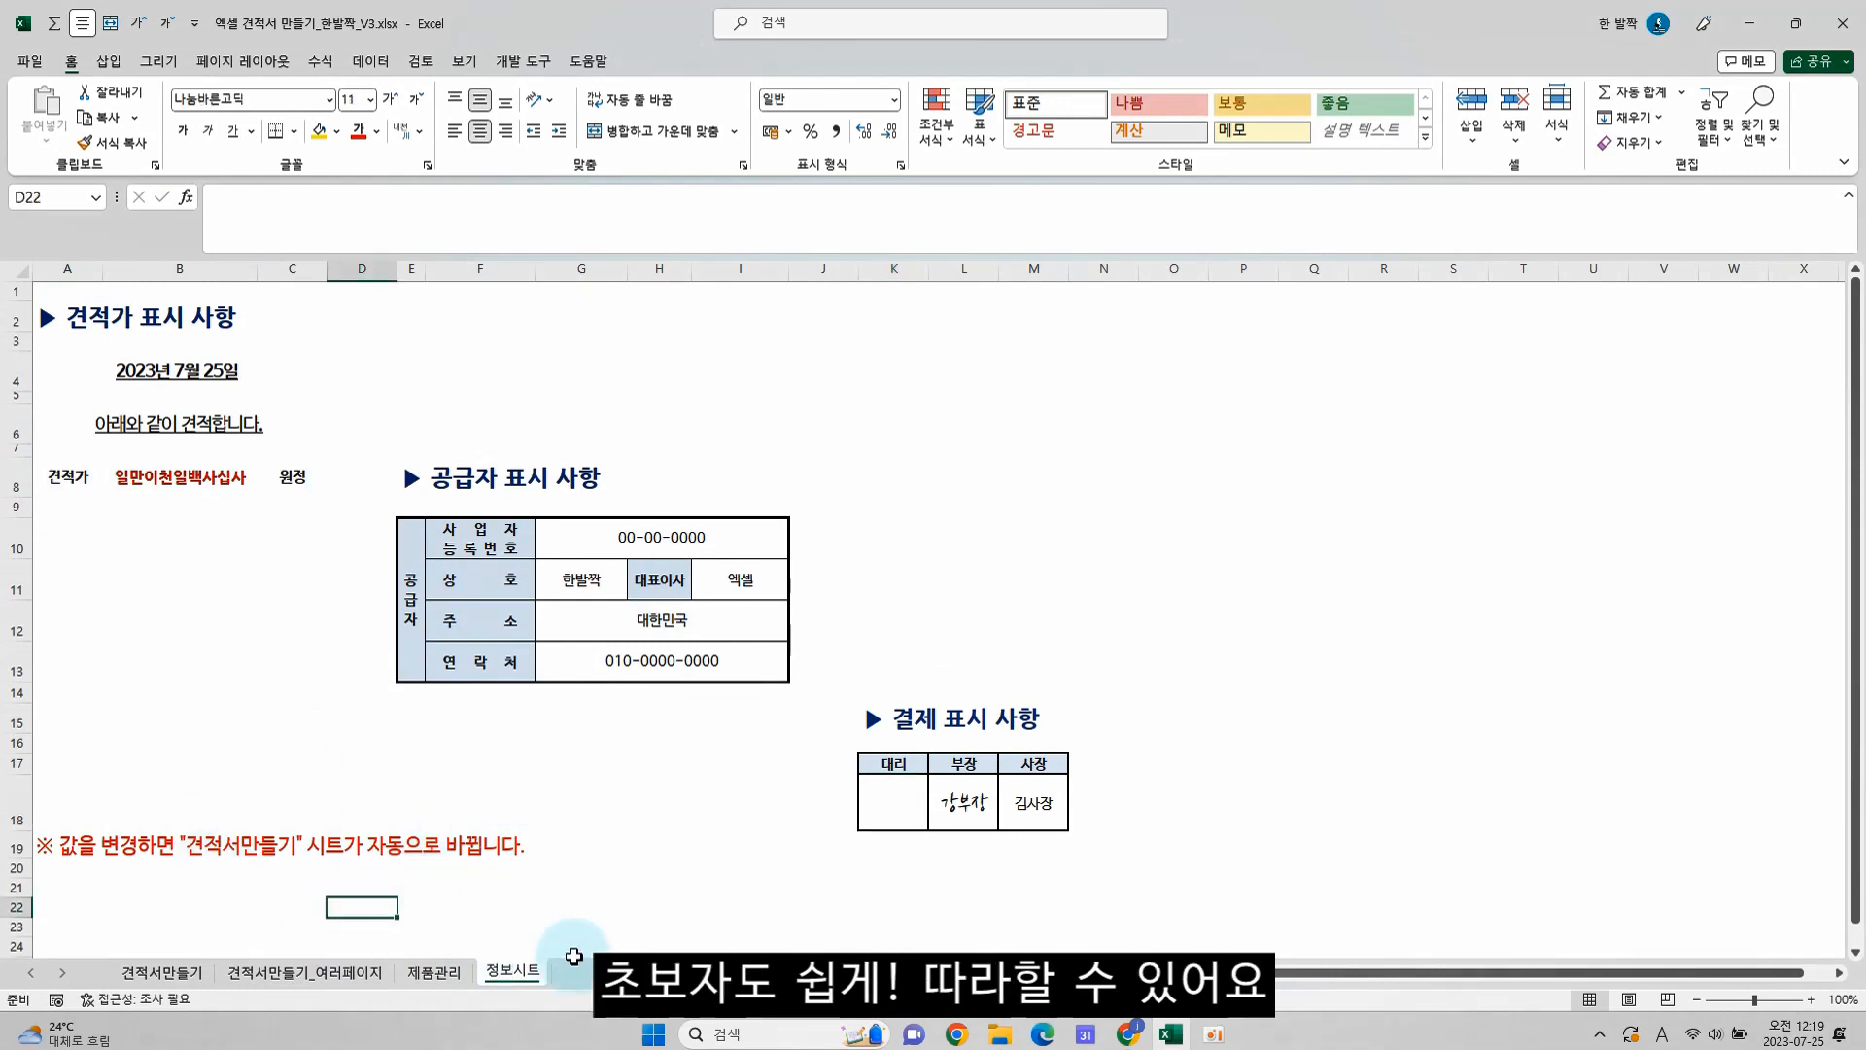
# Add a new worksheet and copy the header row B11:I11 from the 견적서만들기 sheet into its row 11
pyautogui.click(595, 967)
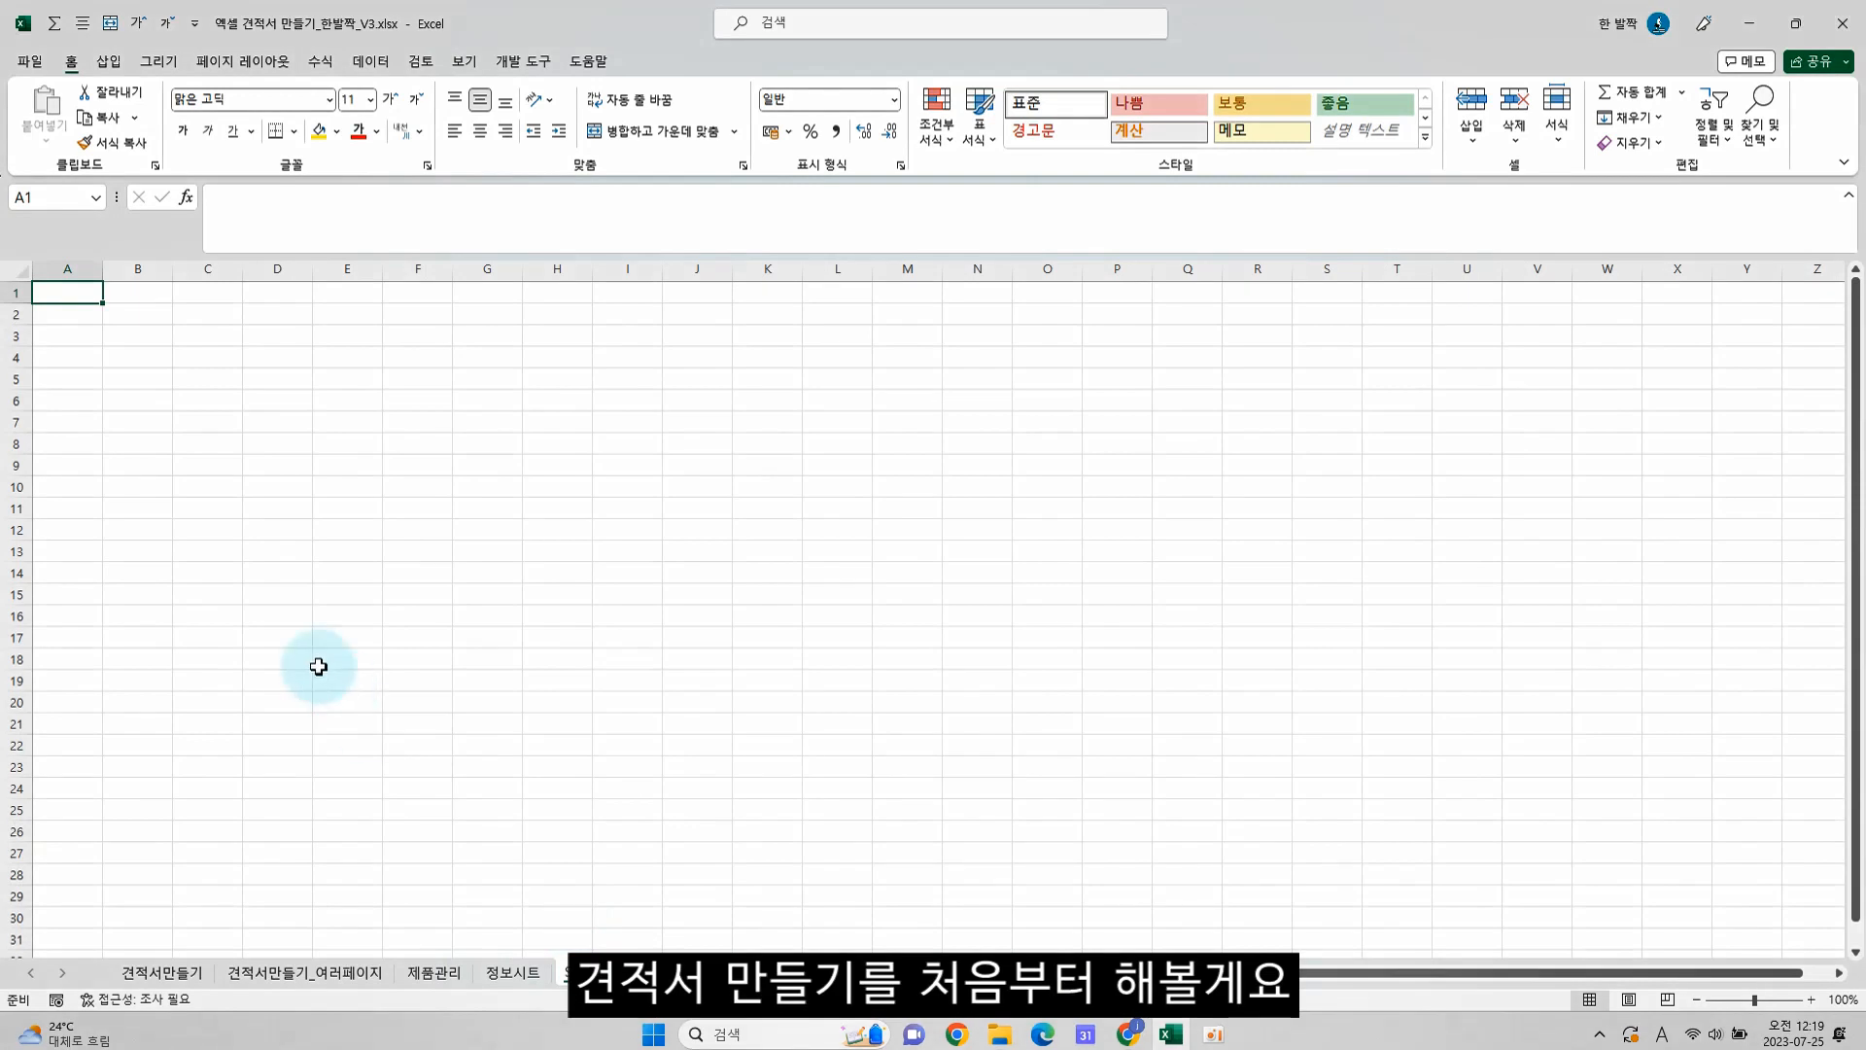
pyautogui.keyDown('ctrl'); pyautogui.scroll(2, 254, 574); pyautogui.keyUp('ctrl')
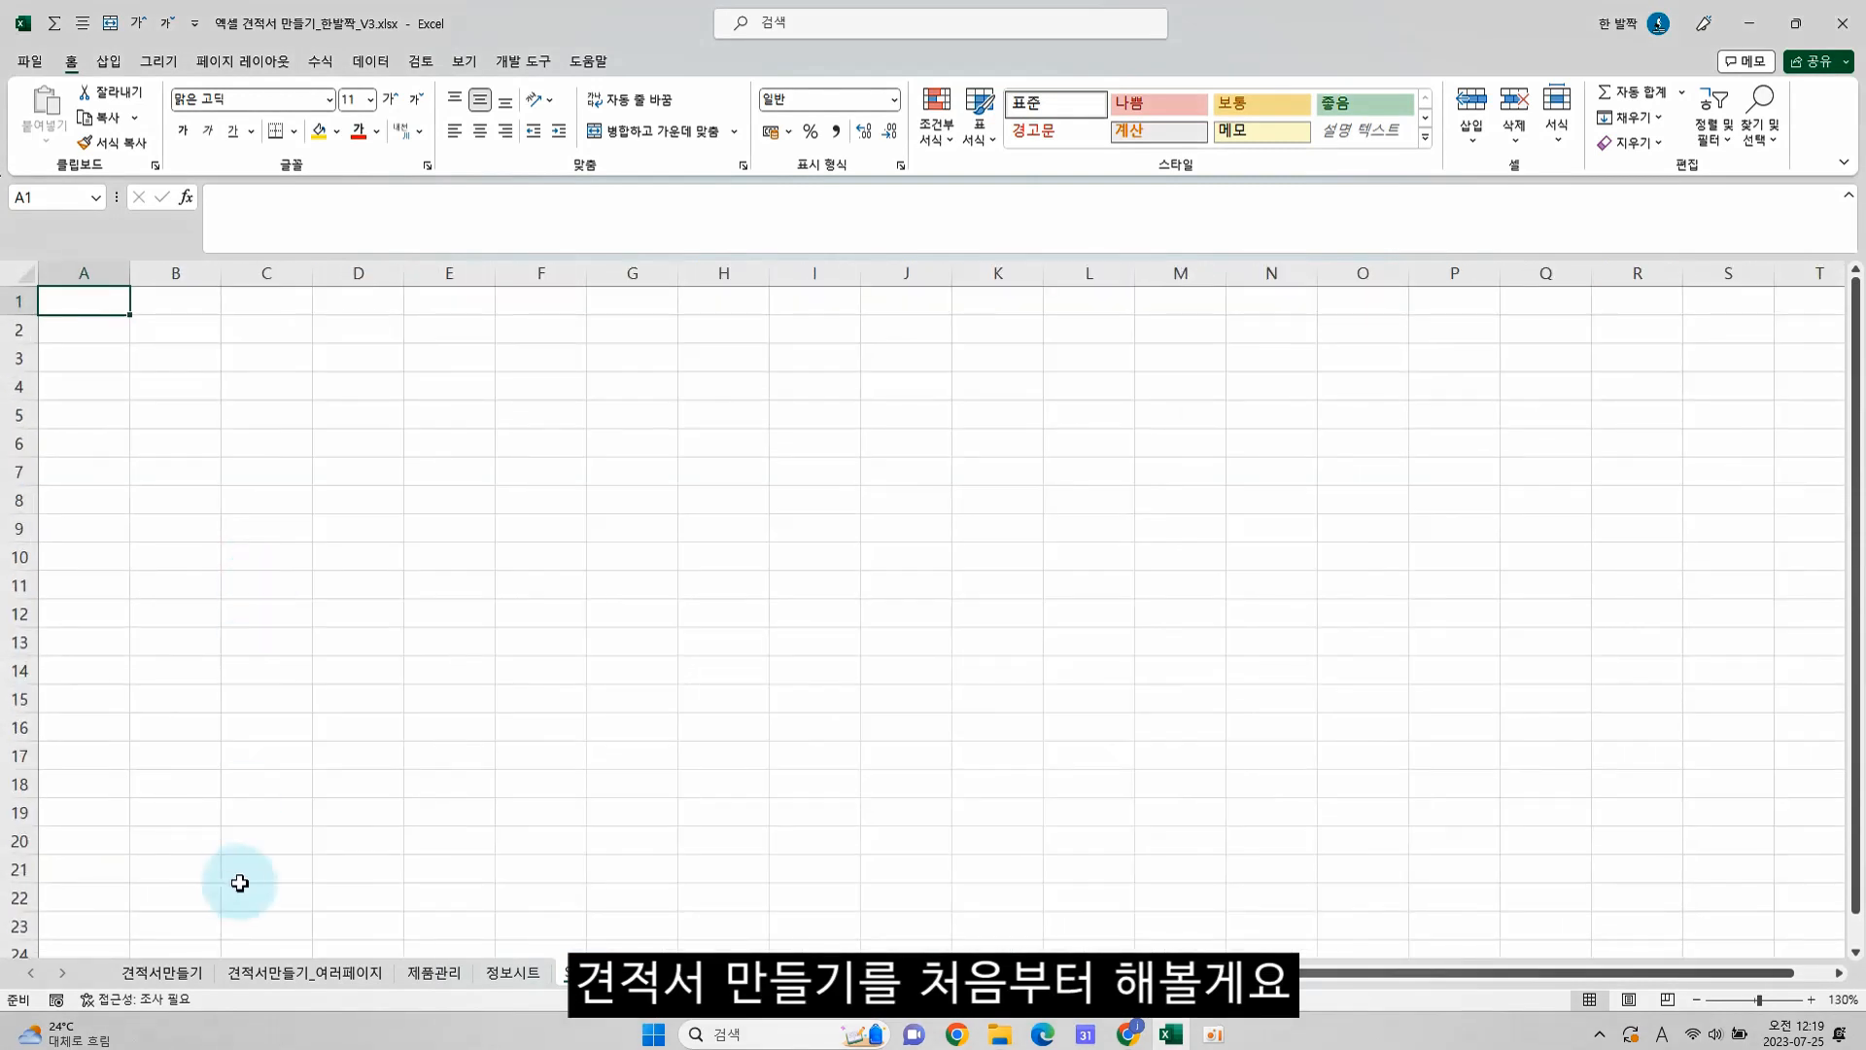
pyautogui.click(164, 972)
pyautogui.moveTo(73, 593); pyautogui.dragTo(596, 591)
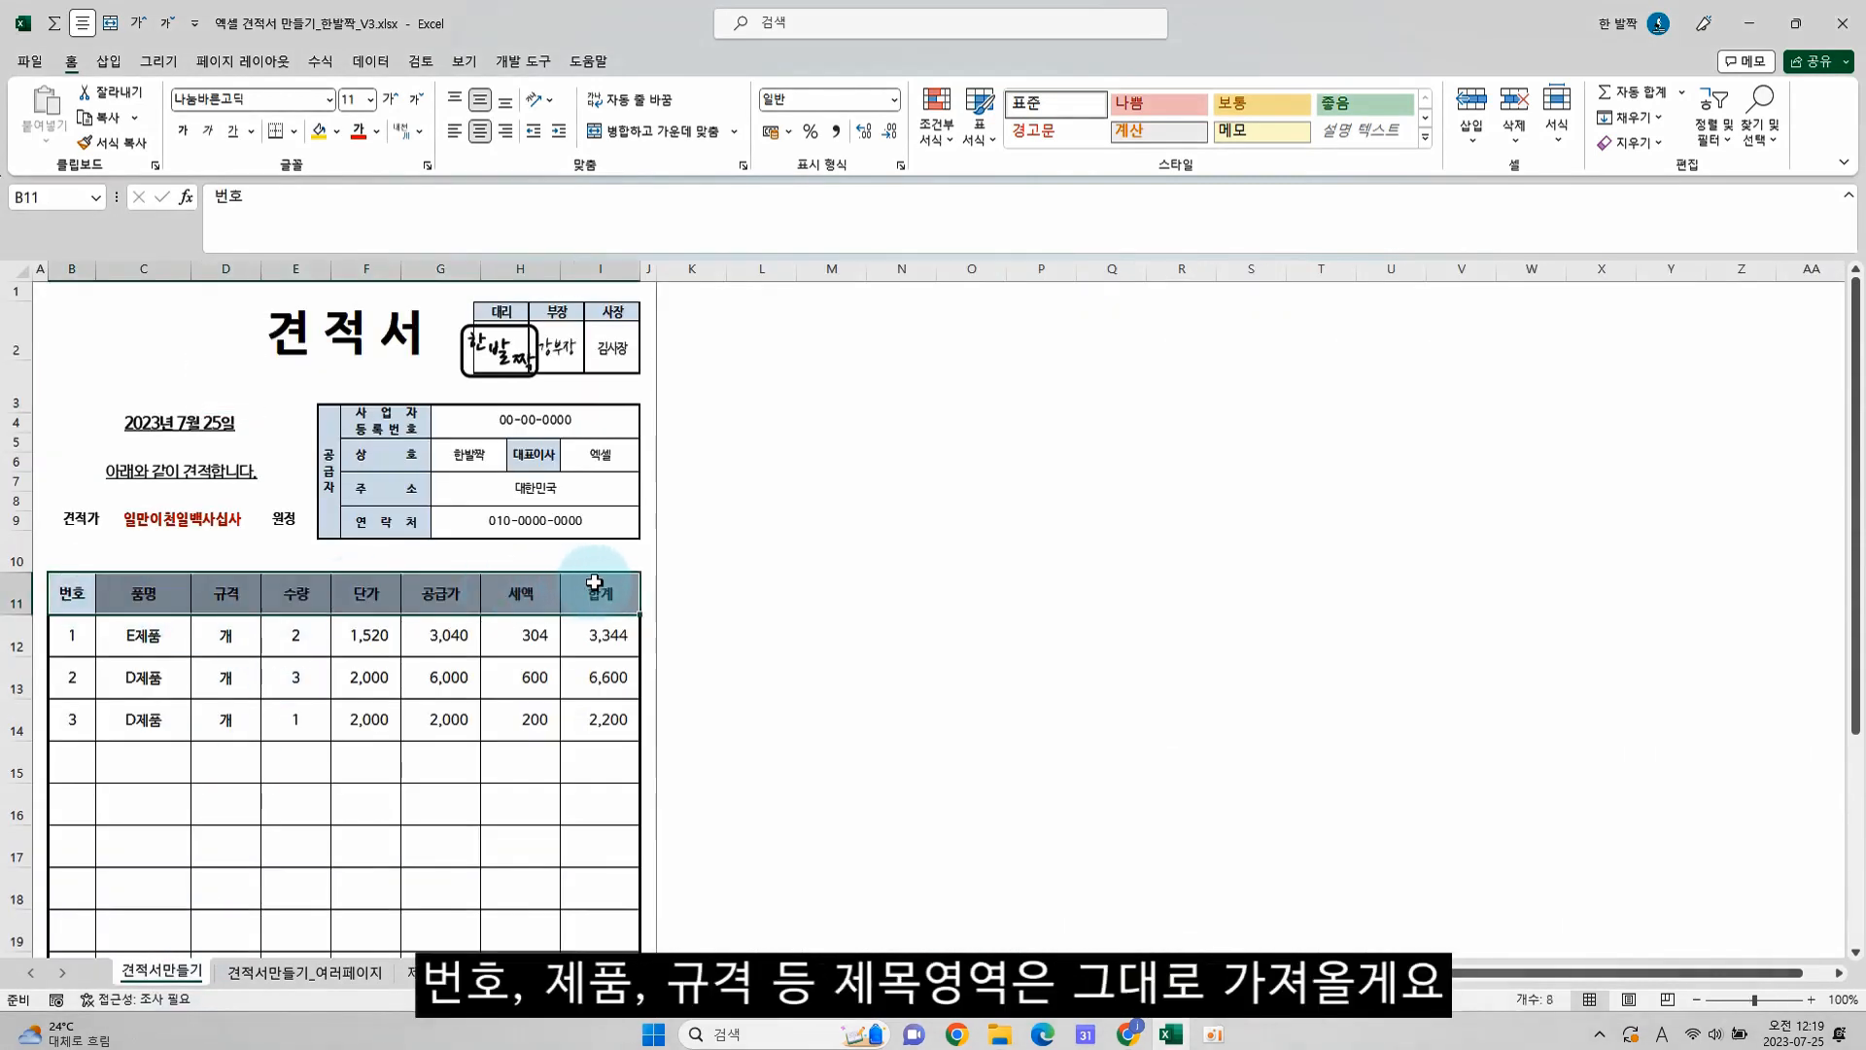
pyautogui.hotkey('ctrl', 'c')
pyautogui.click(568, 972)
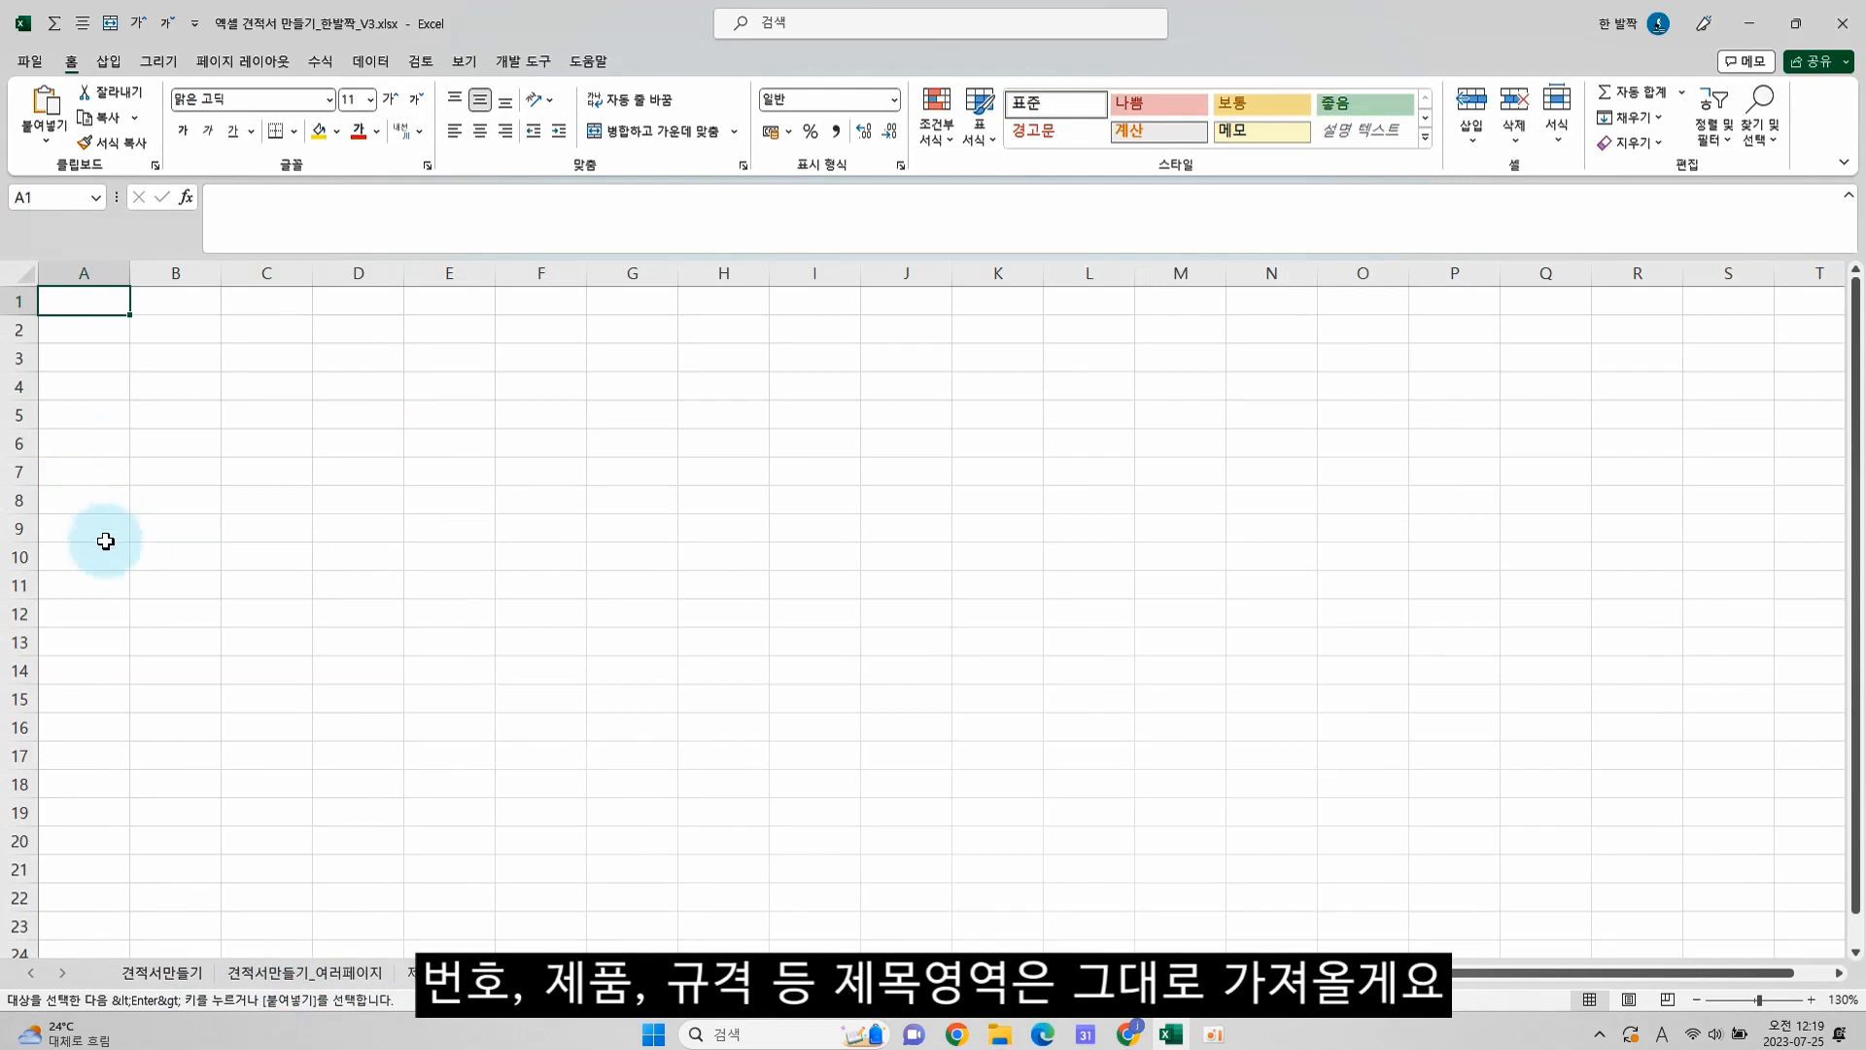
pyautogui.hotkey('ctrl', 'v')
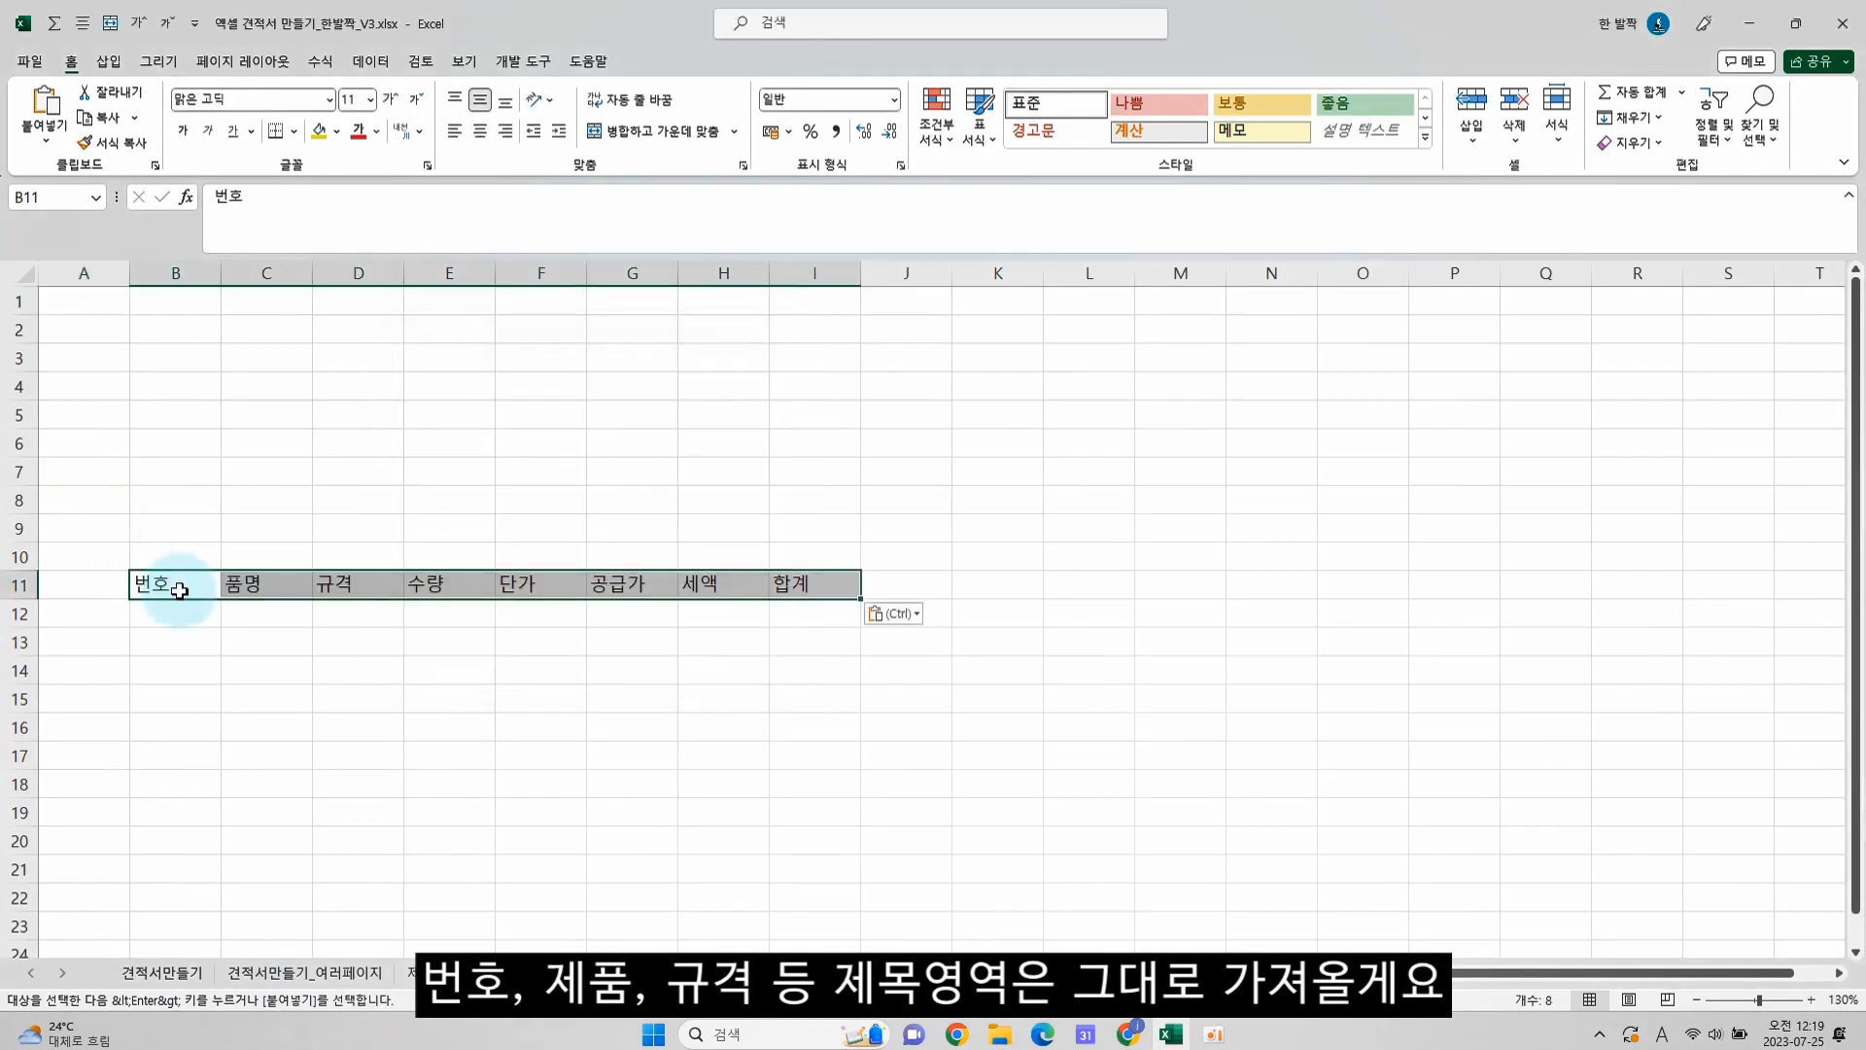
# Change the font of the entire new sheet to 나눔바른고딕
pyautogui.click(21, 272)
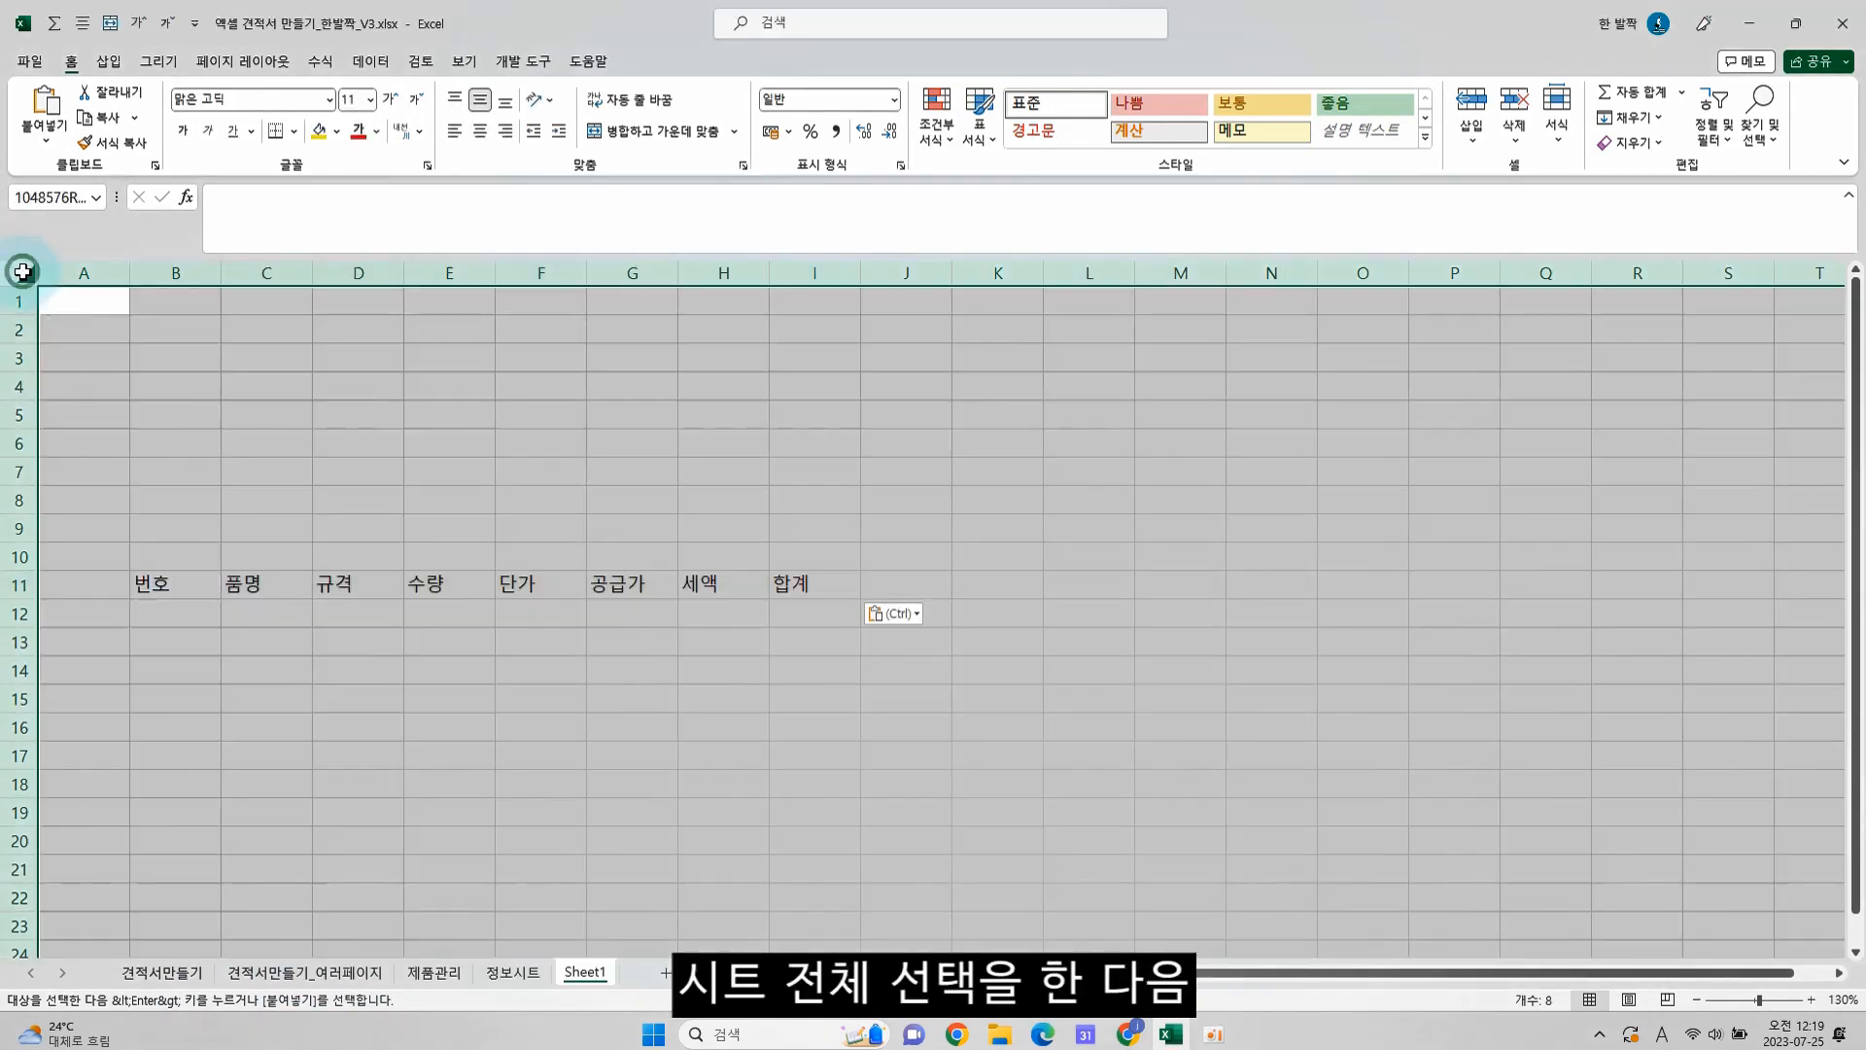
pyautogui.click(330, 100)
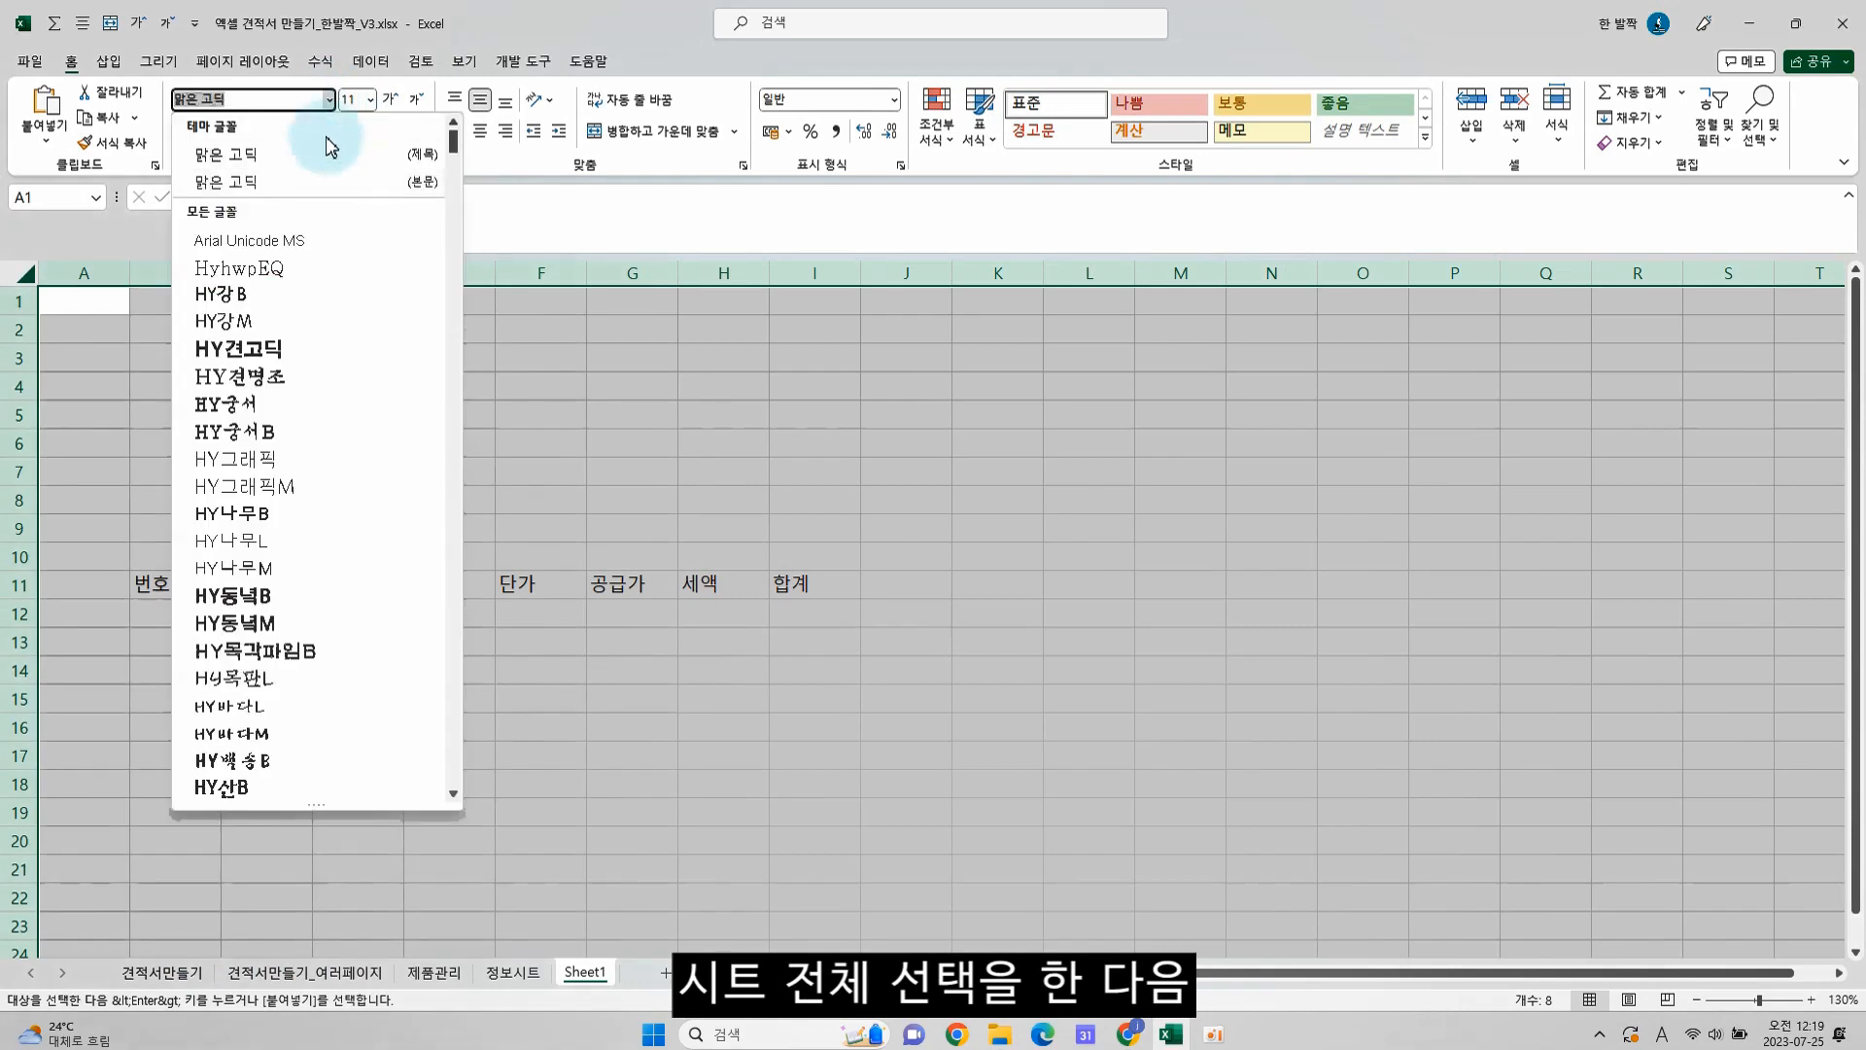
pyautogui.moveTo(450, 137); pyautogui.dragTo(453, 194)
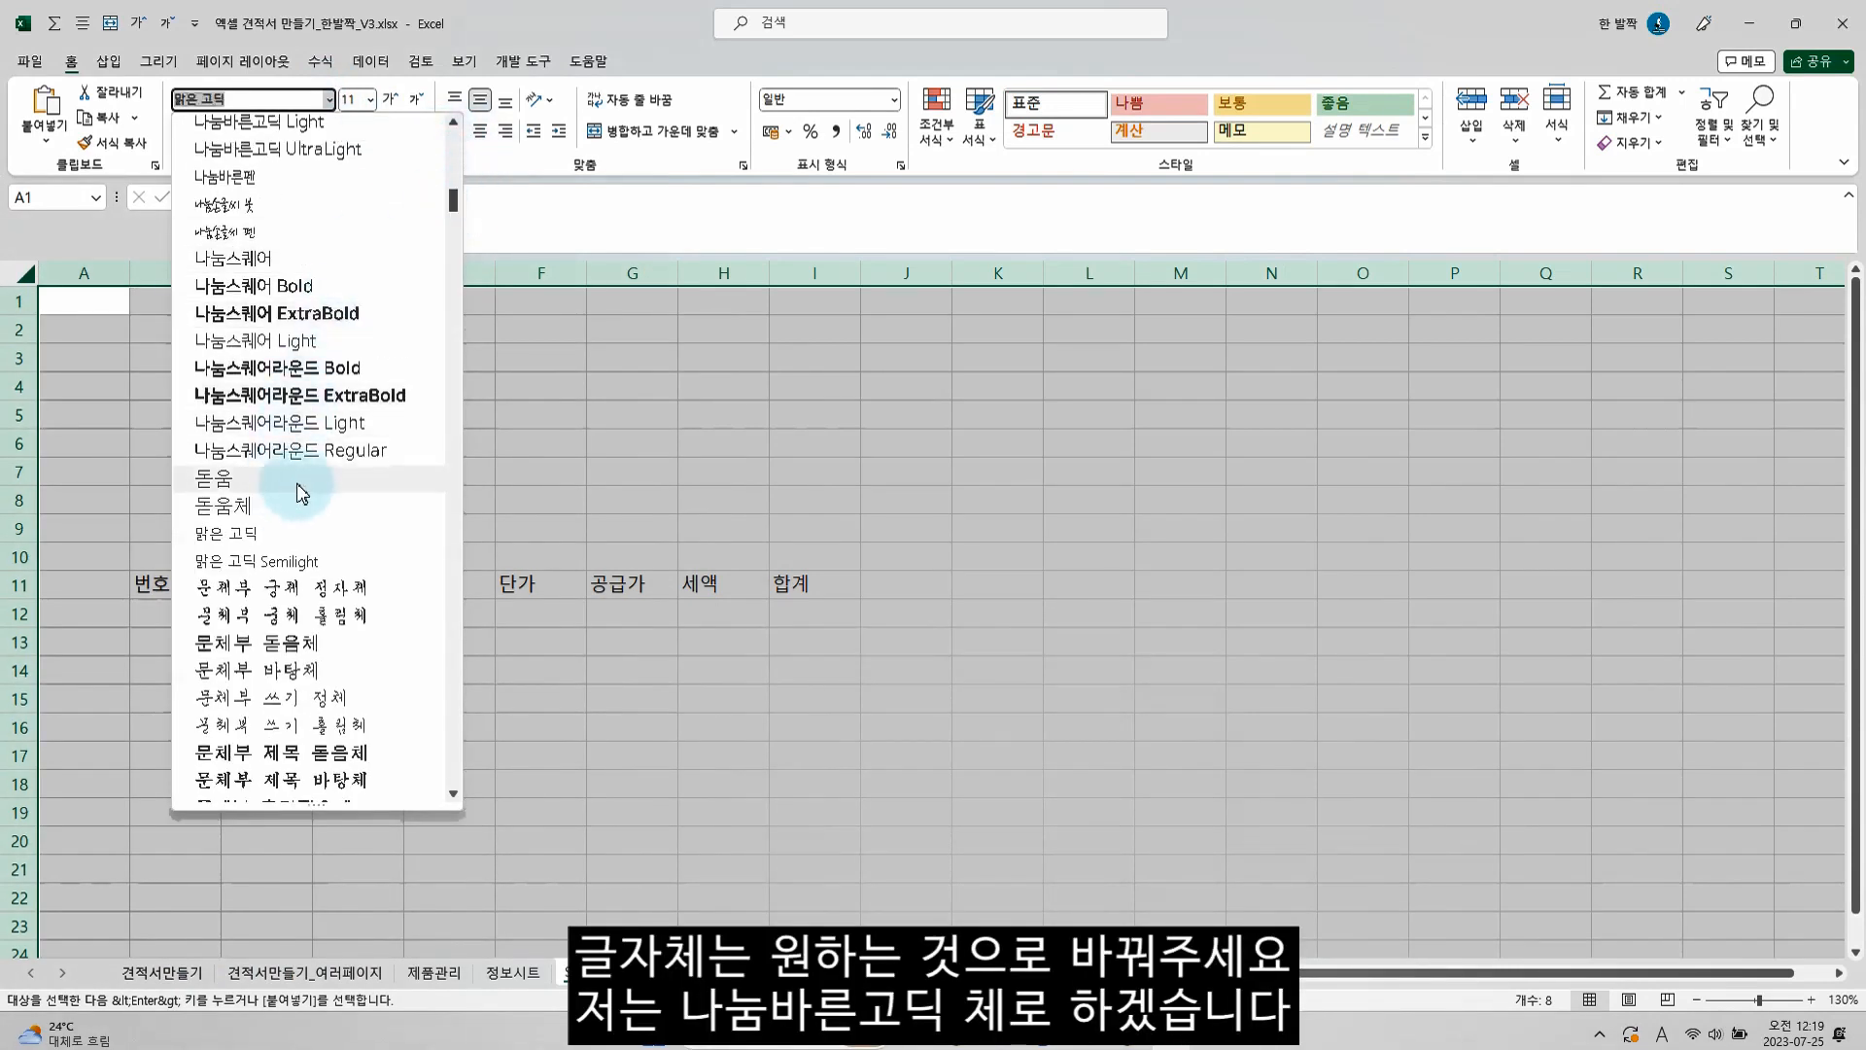
pyautogui.scroll(2, 362, 447)
pyautogui.click(335, 259)
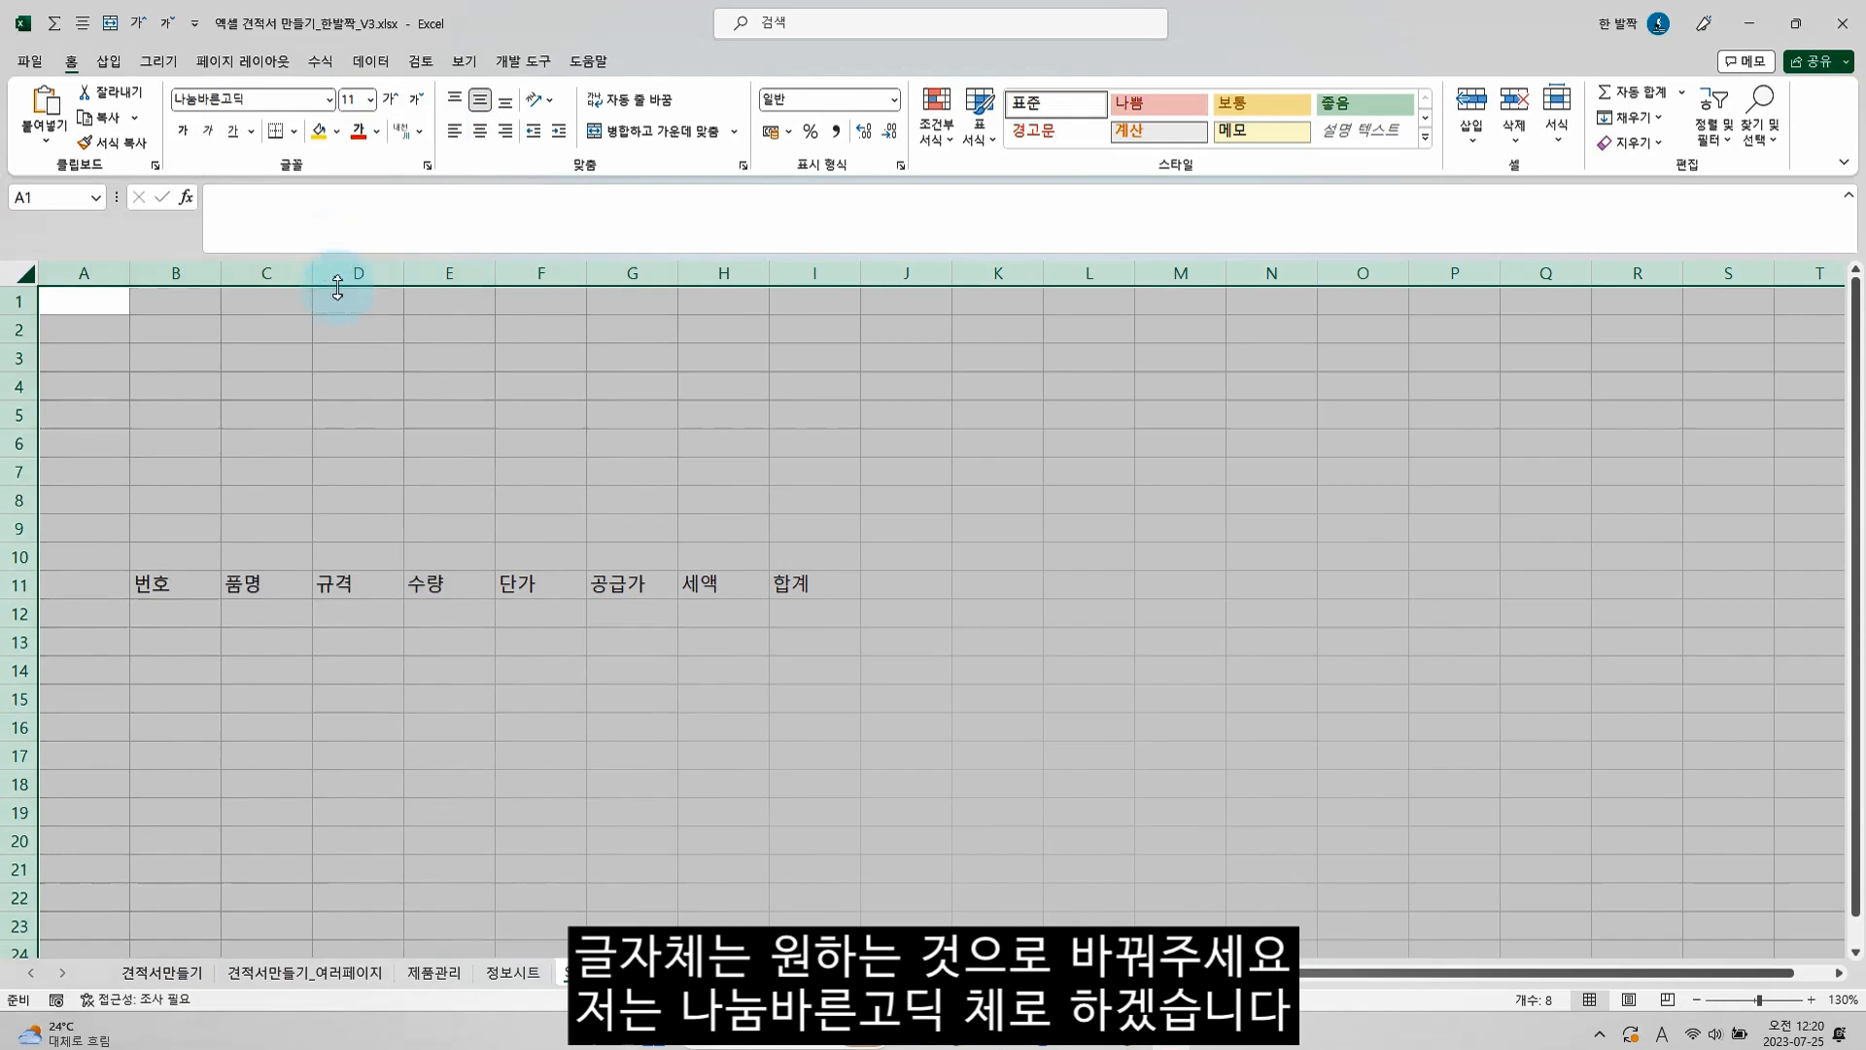
pyautogui.click(178, 549)
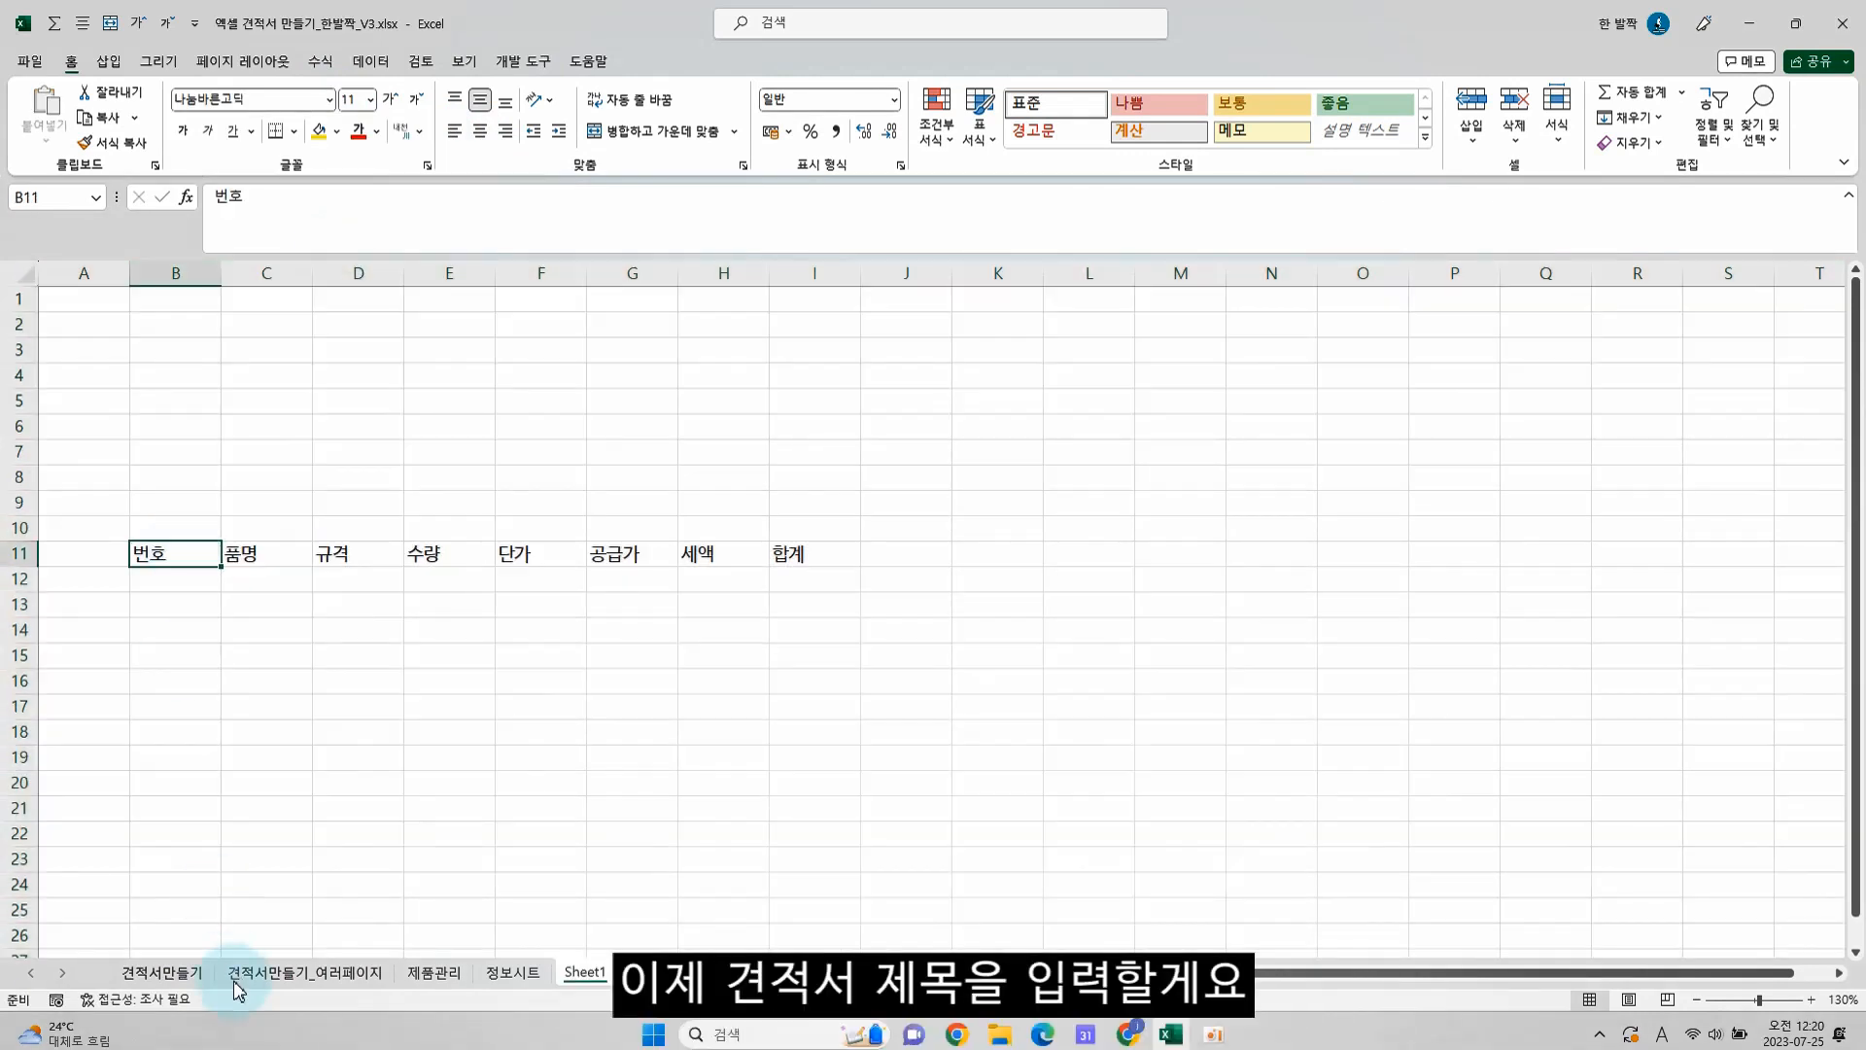
# Enter the title 견적서 in B2 and merge and center it across B2:I2
pyautogui.click(201, 335)
pyautogui.write('rus')
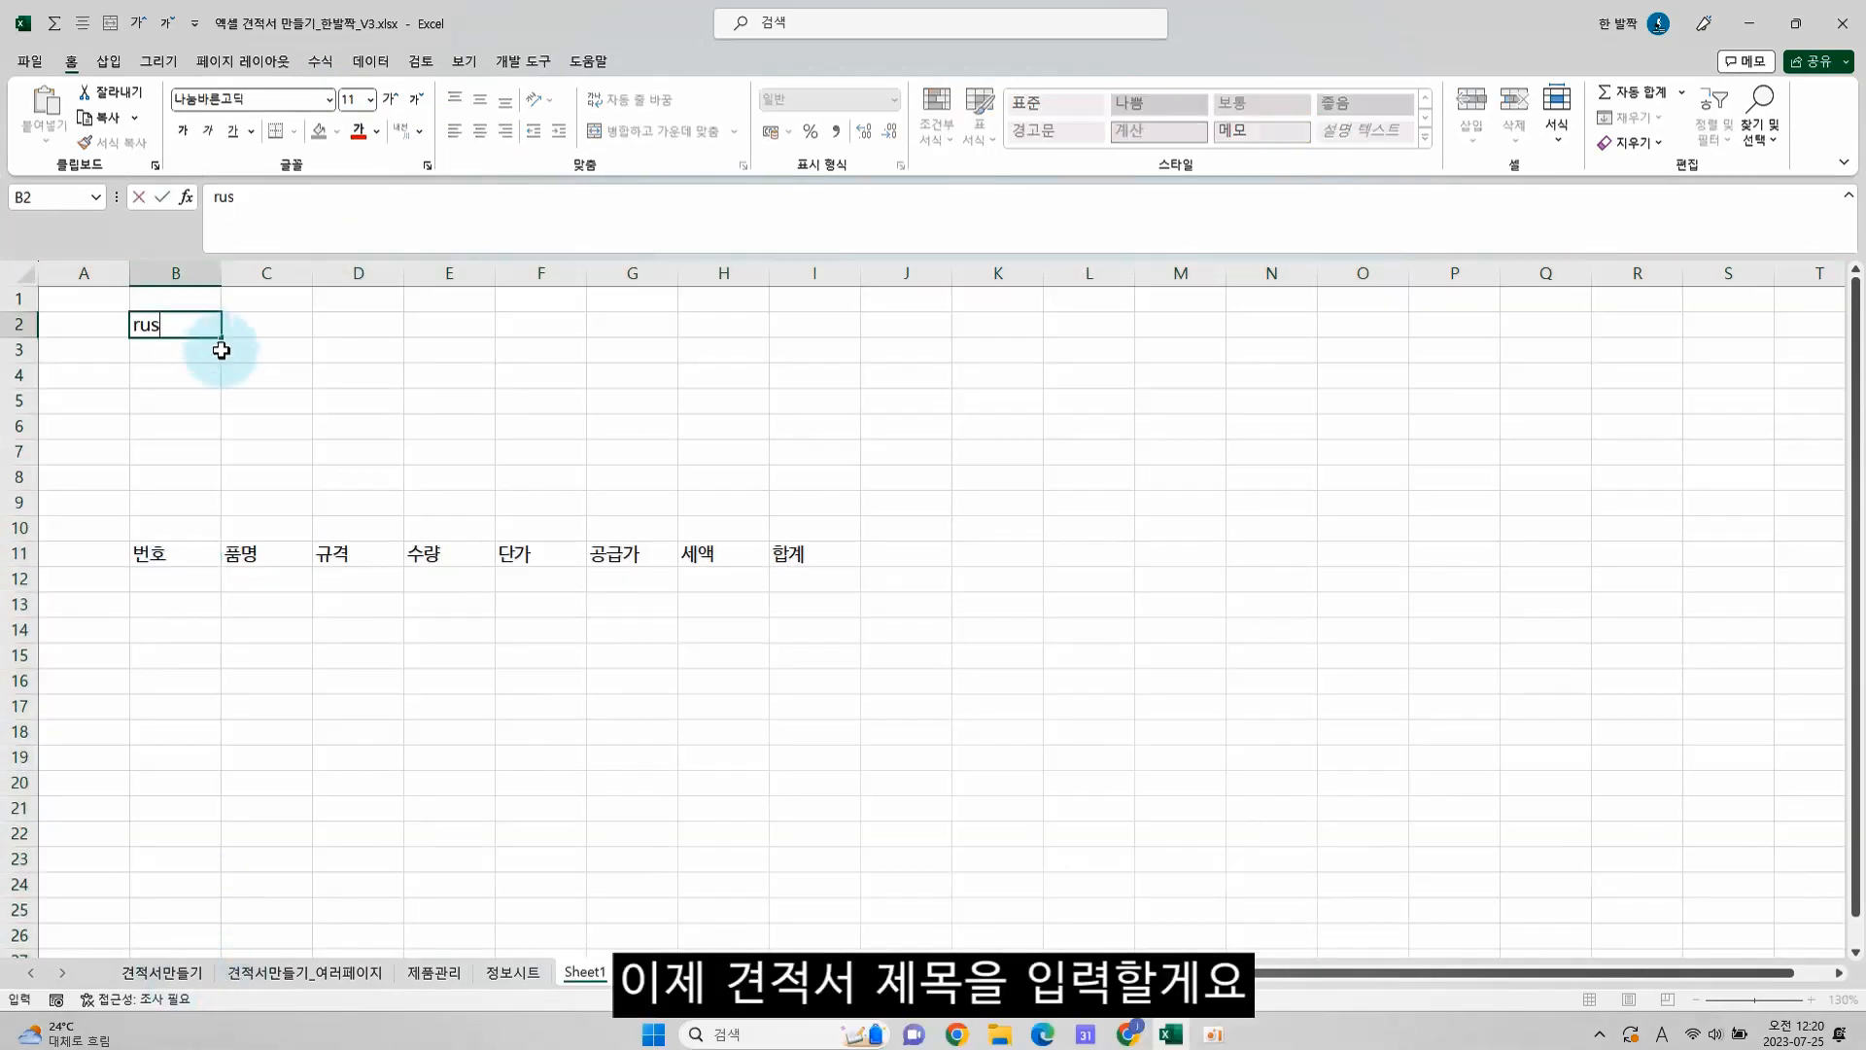
pyautogui.write('적서')
pyautogui.press('Return')
pyautogui.press('Up')
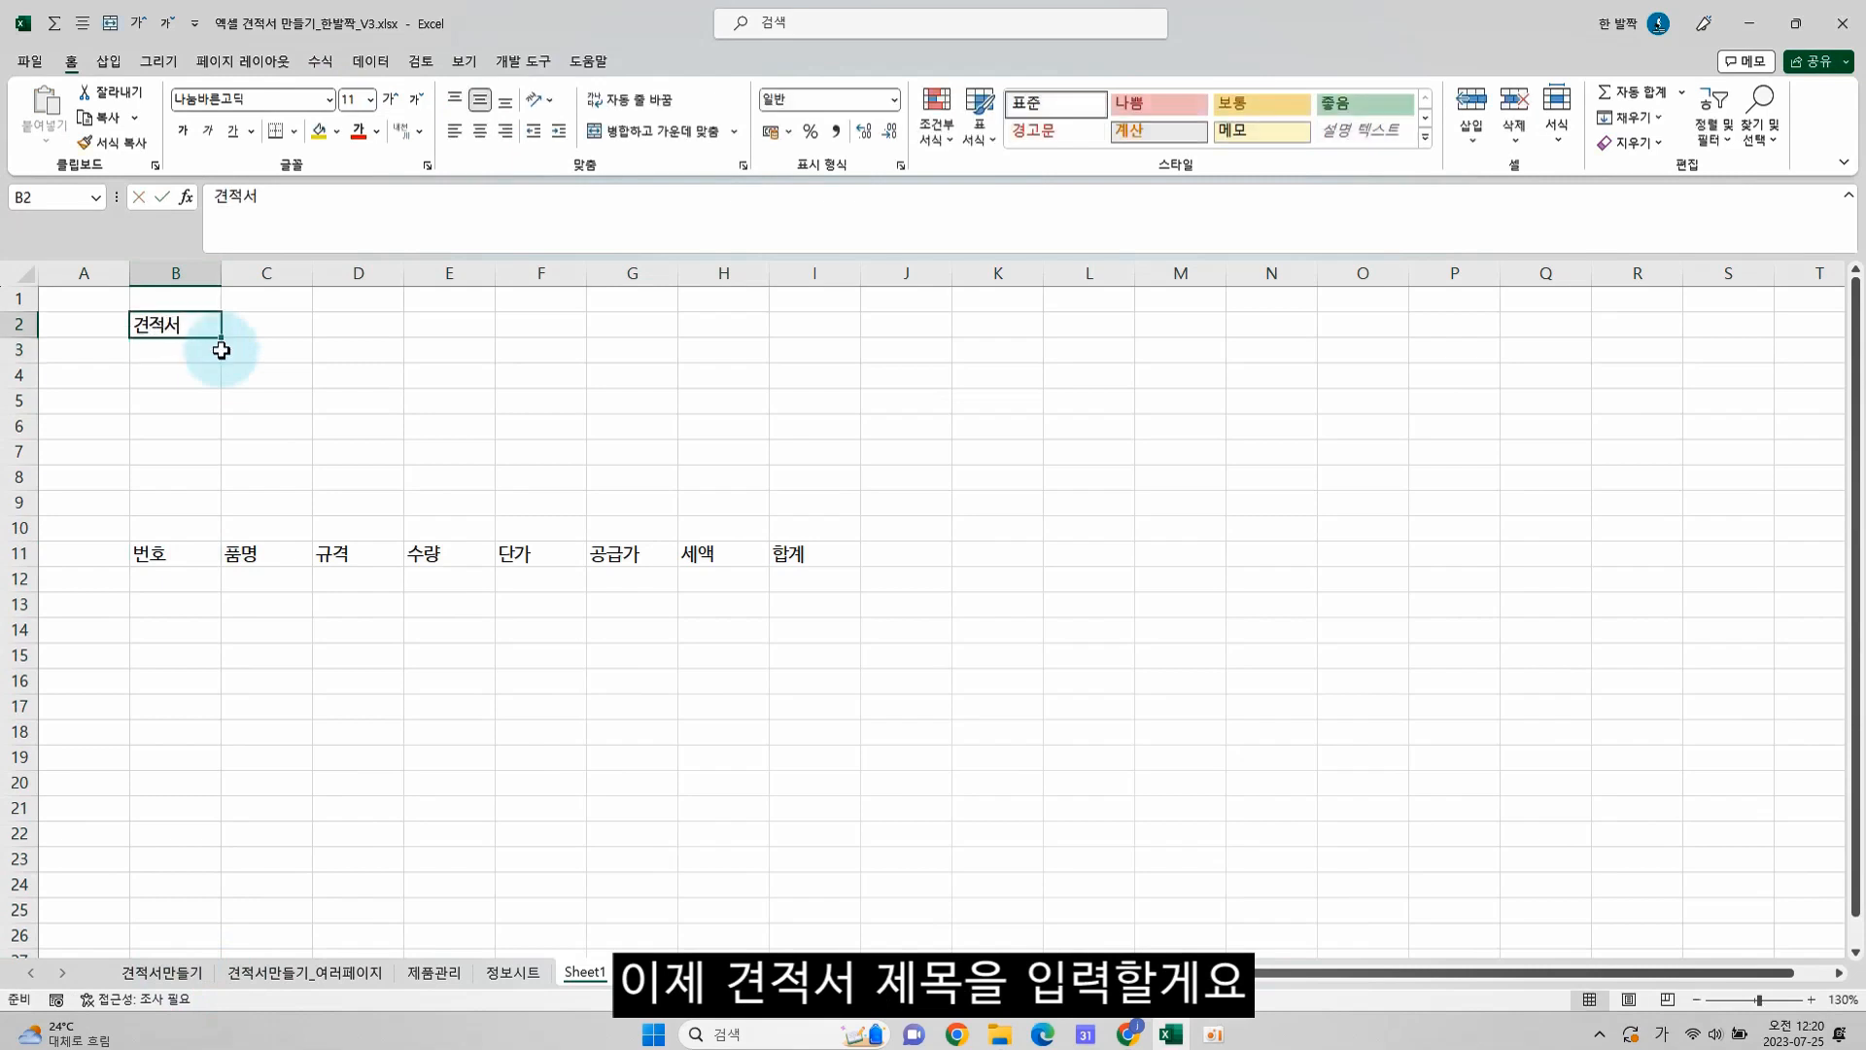
pyautogui.keyDown('shift'); pyautogui.click(831, 328); pyautogui.keyUp('shift')
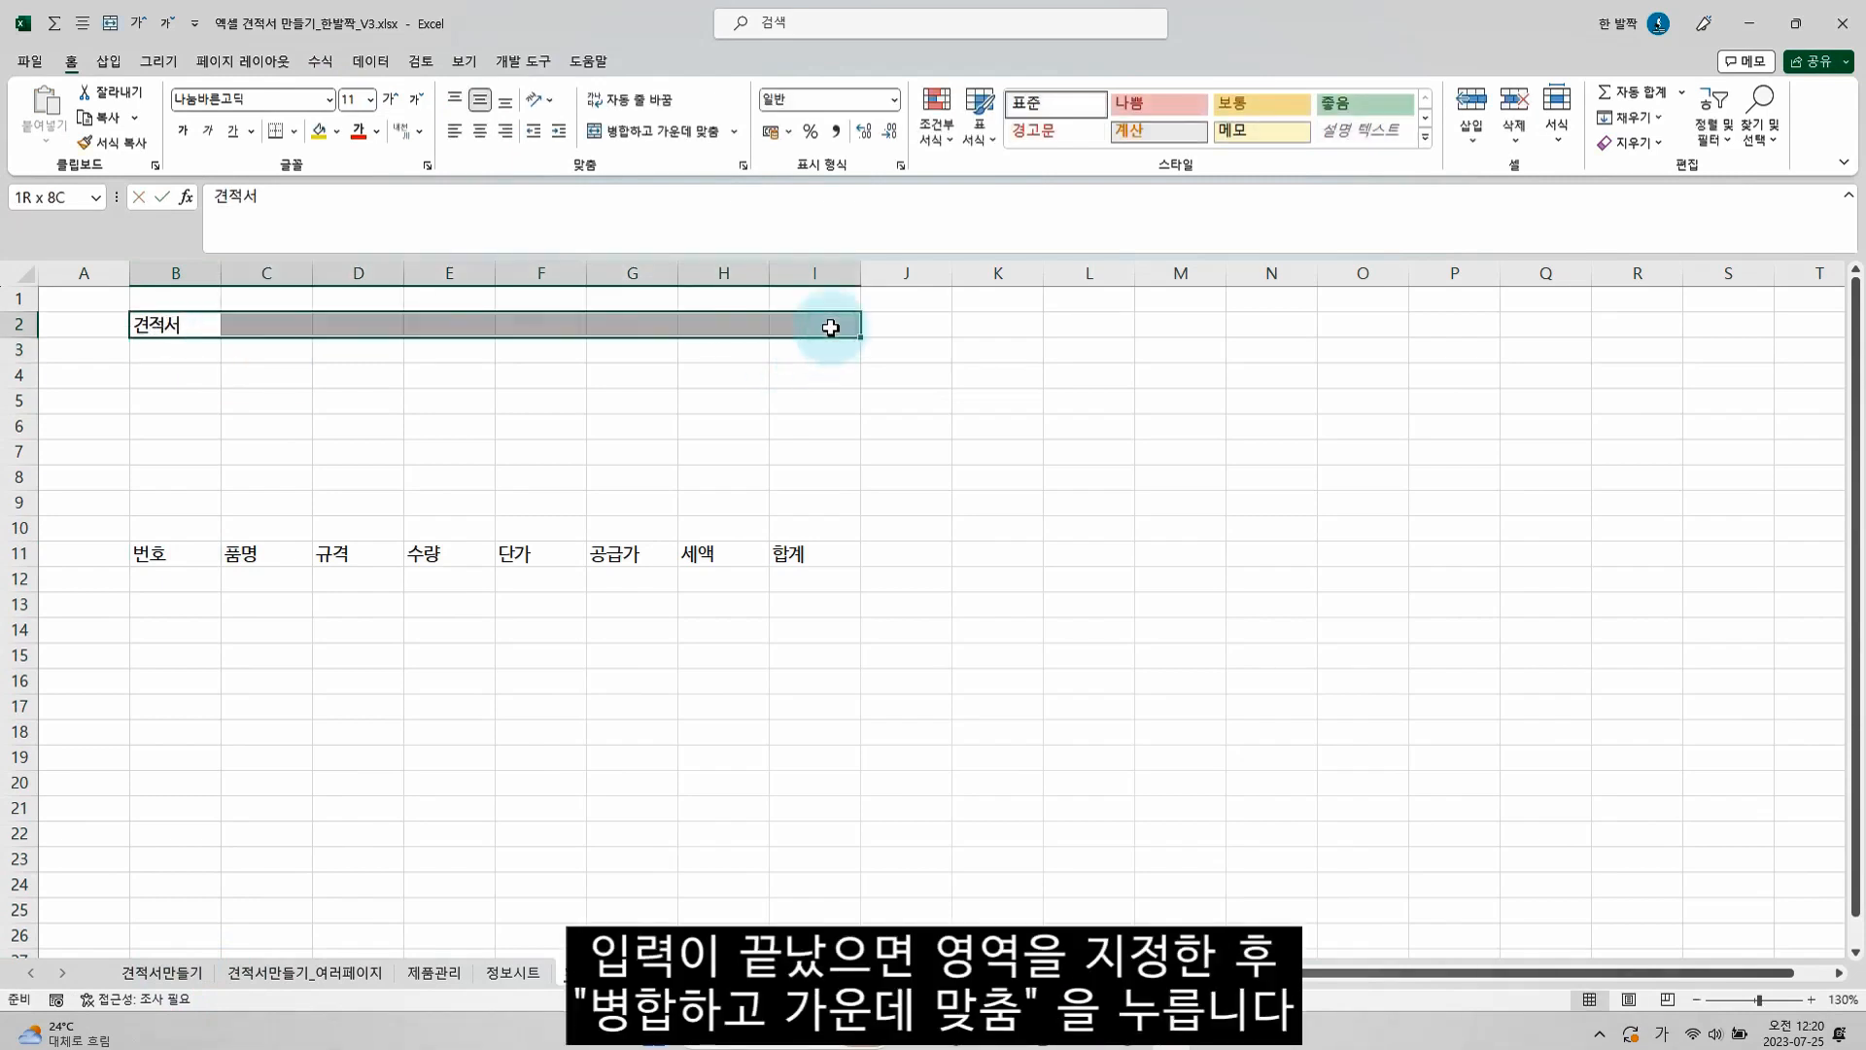
pyautogui.click(688, 131)
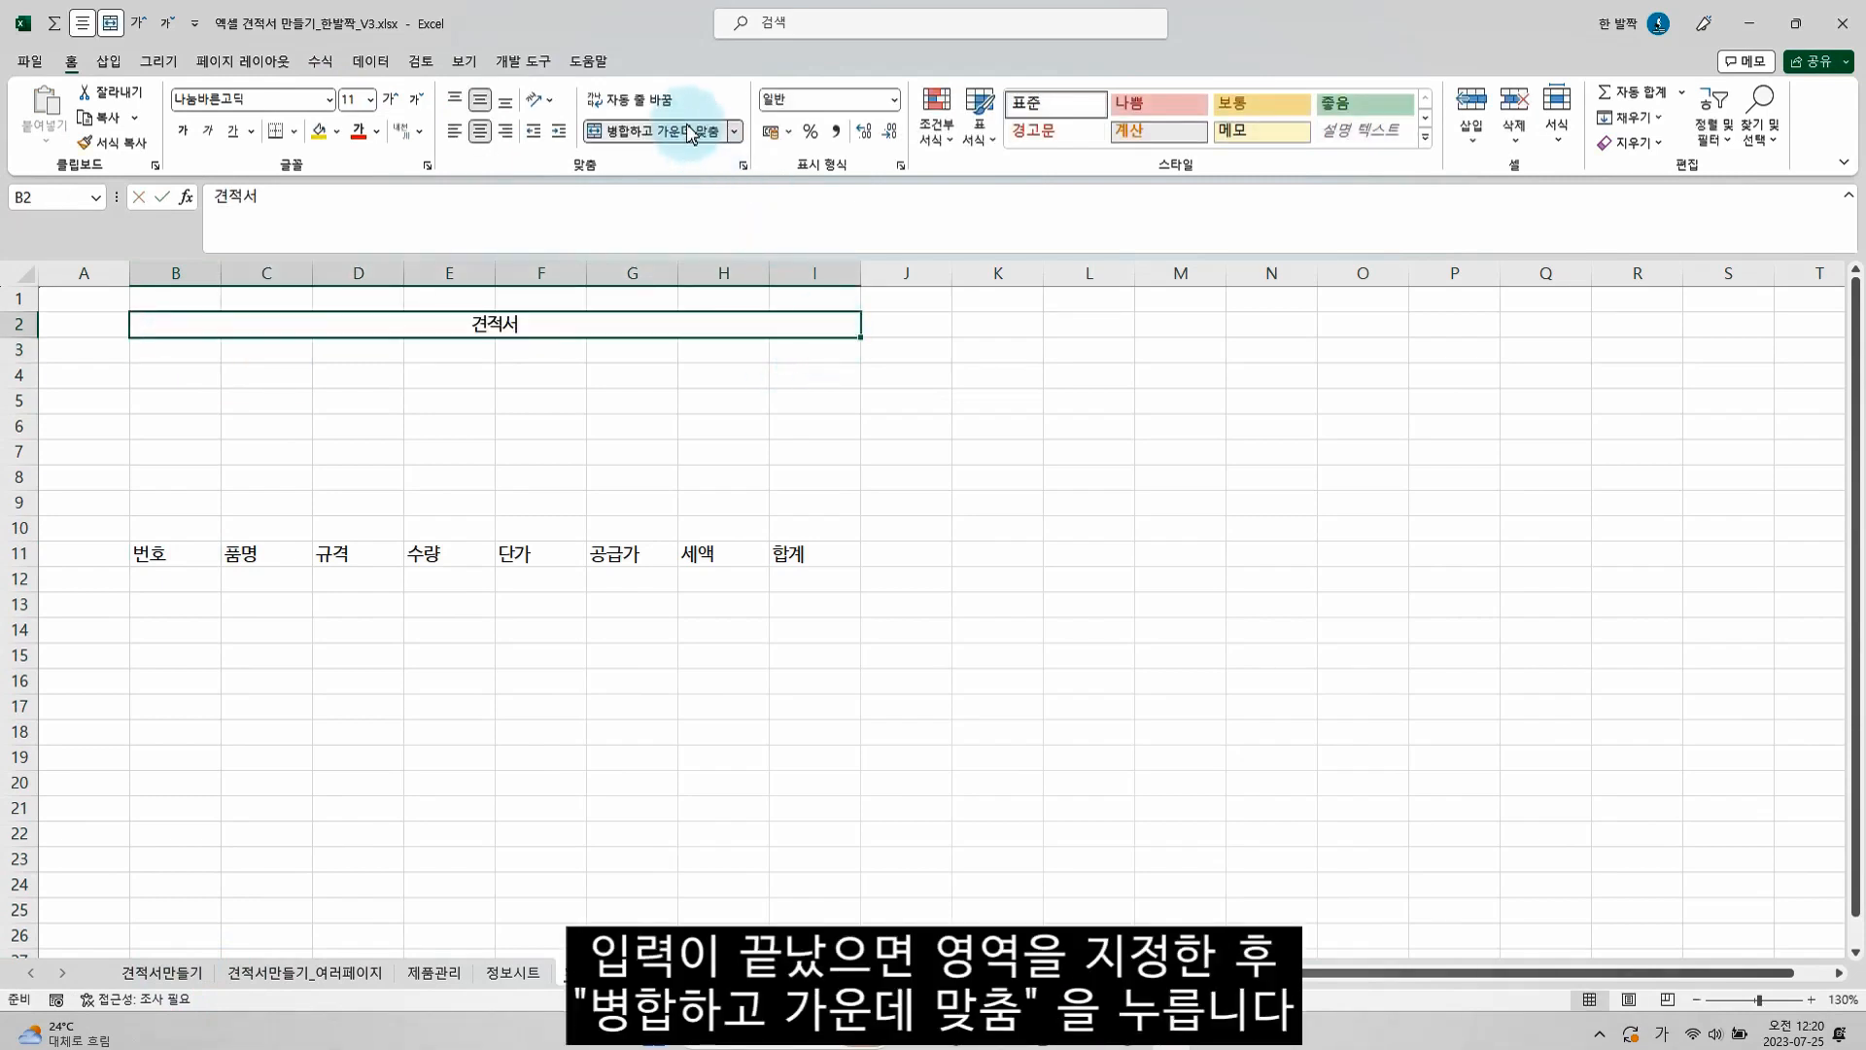
# Enlarge the 견적서 title to 28 pt and make it bold
pyautogui.click(400, 102)
pyautogui.click(401, 102)
pyautogui.click(401, 102)
pyautogui.click(401, 102)
pyautogui.click(400, 102)
pyautogui.click(401, 102)
pyautogui.click(401, 102)
pyautogui.click(401, 102)
pyautogui.click(401, 102)
pyautogui.hotkey('ctrl', 'b')
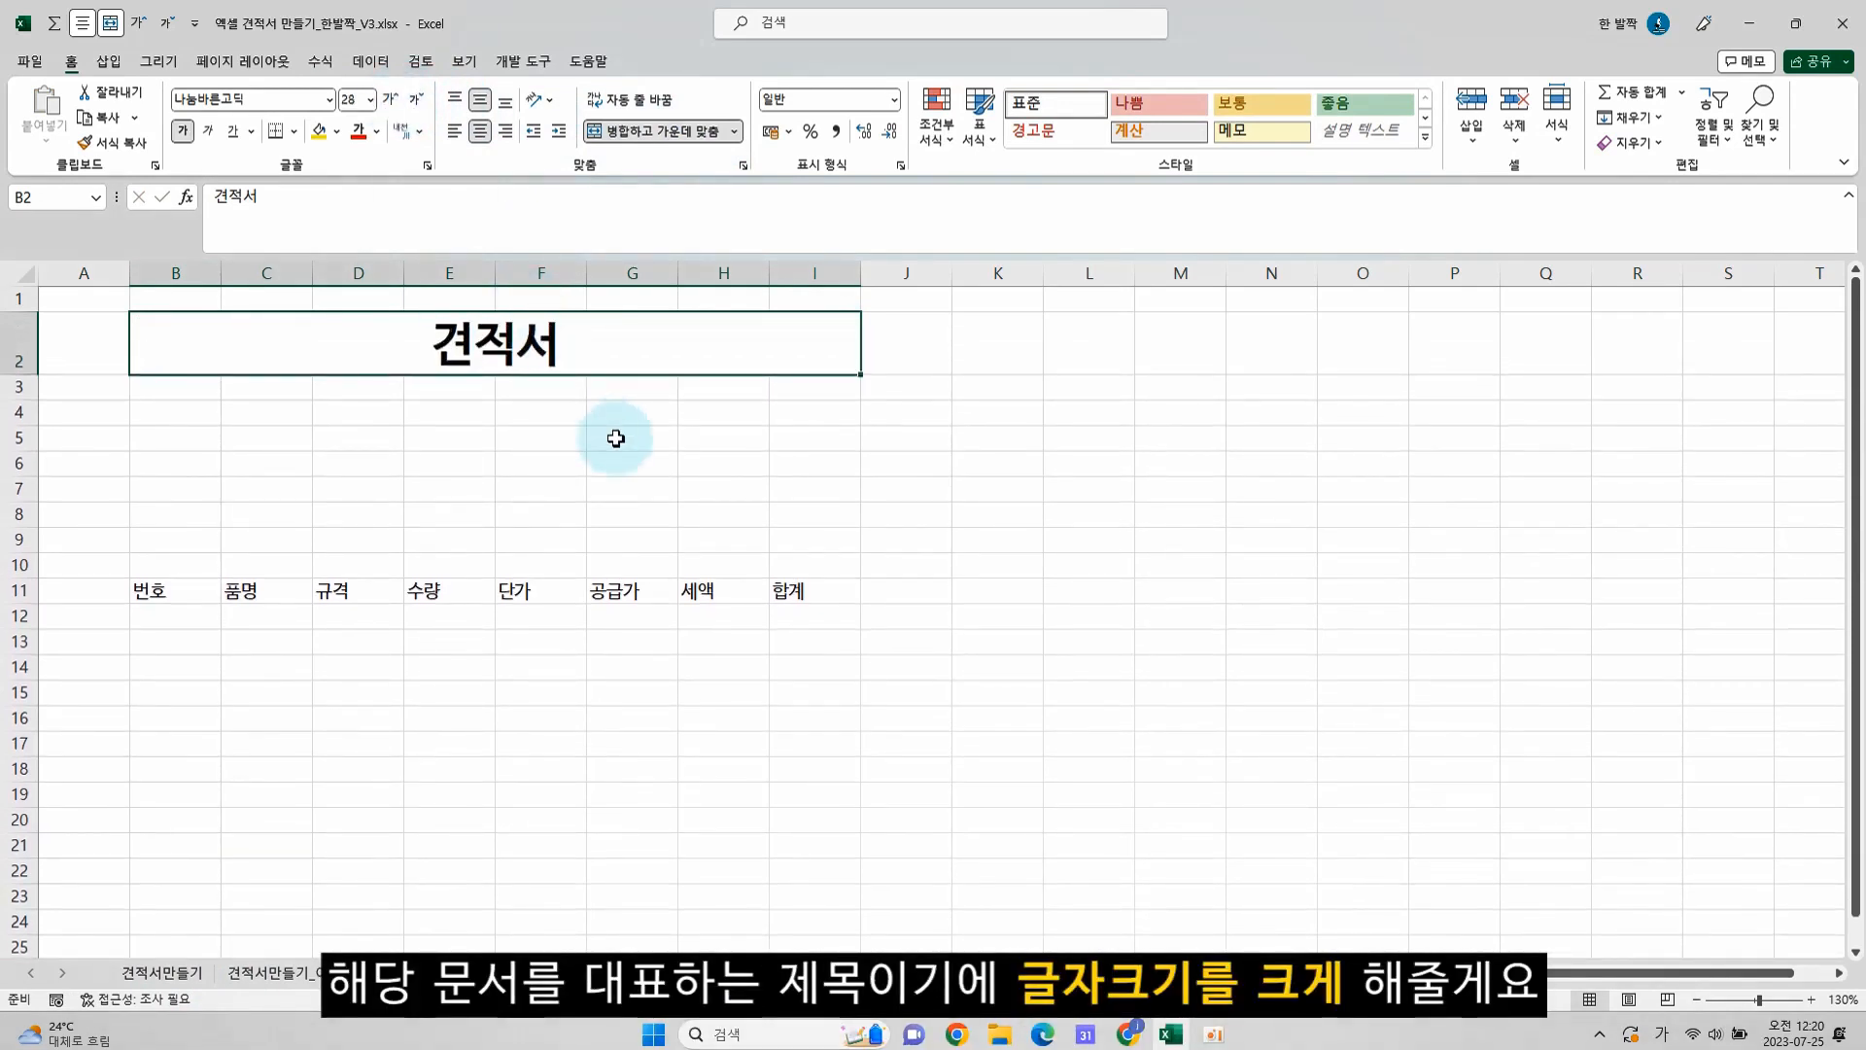
# Center the contents of the entire sheet horizontally
pyautogui.click(25, 273)
pyautogui.click(489, 139)
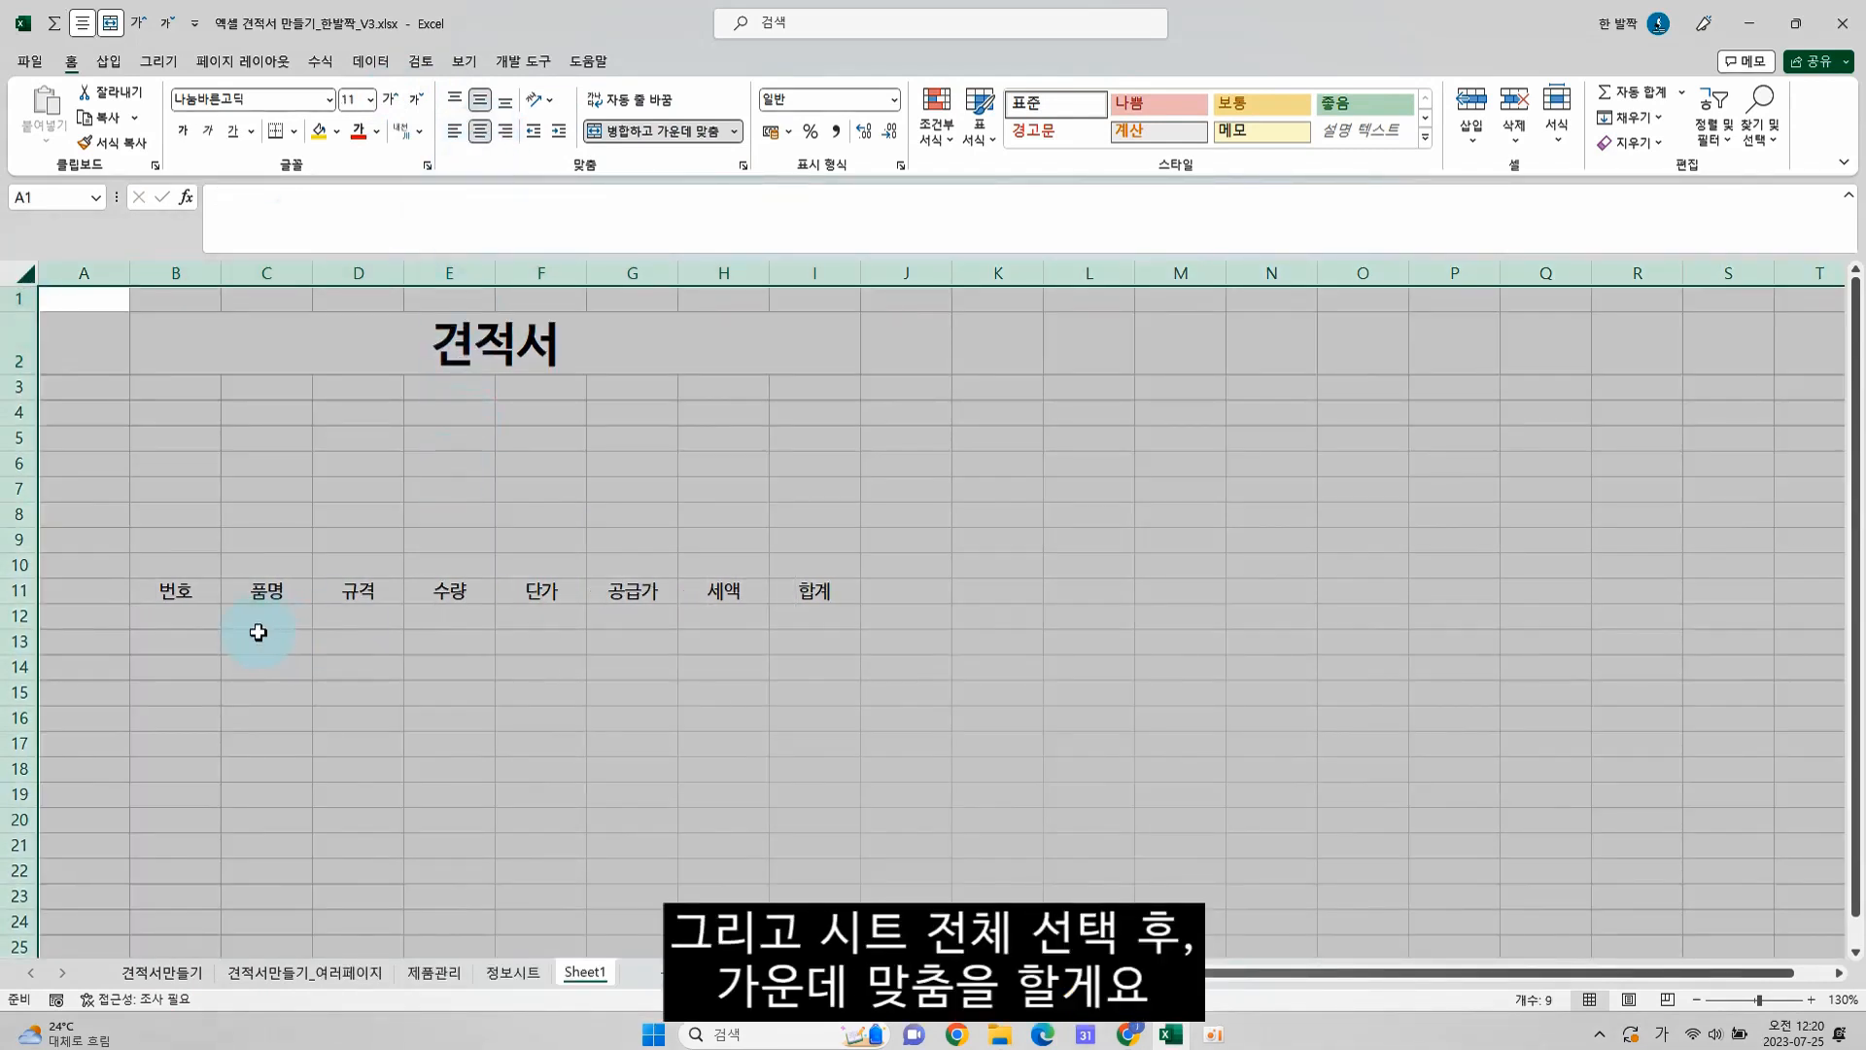
pyautogui.click(201, 597)
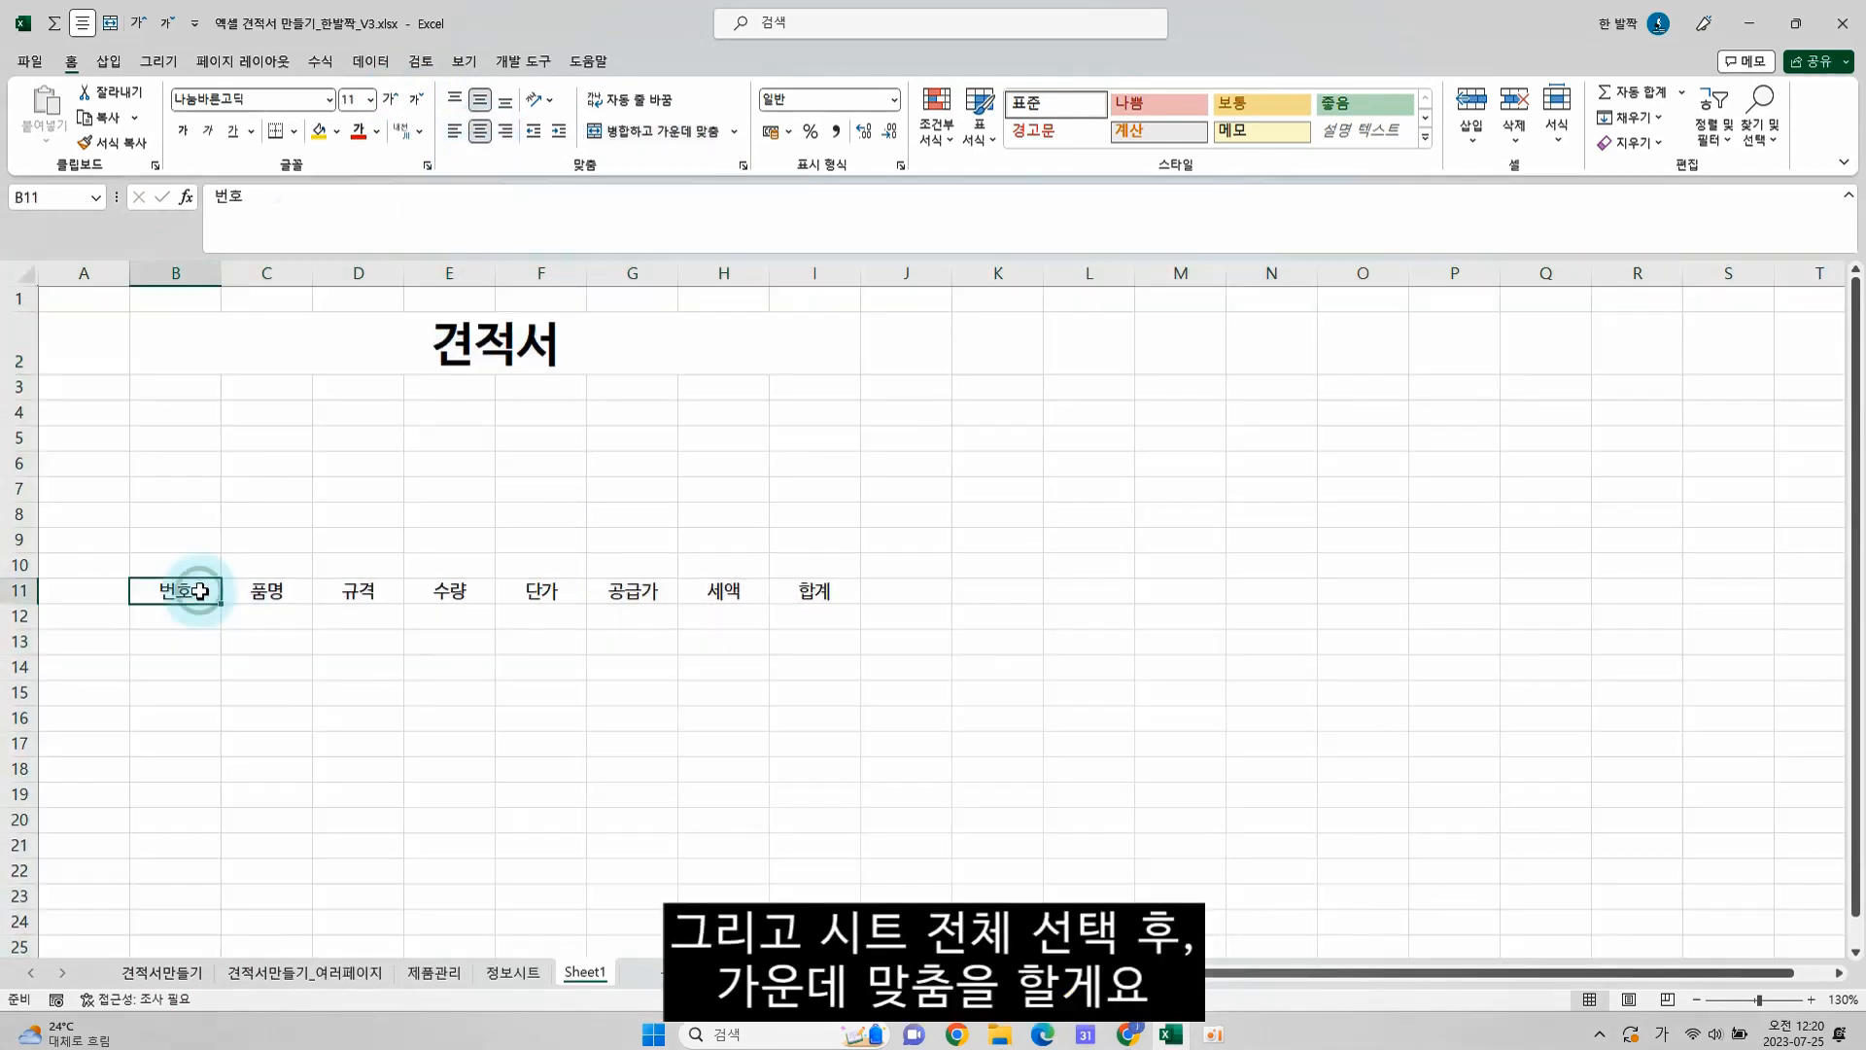
# Check the finished 견적서만들기 sheet and rename Sheet1 as 견적서샘플
pyautogui.click(165, 972)
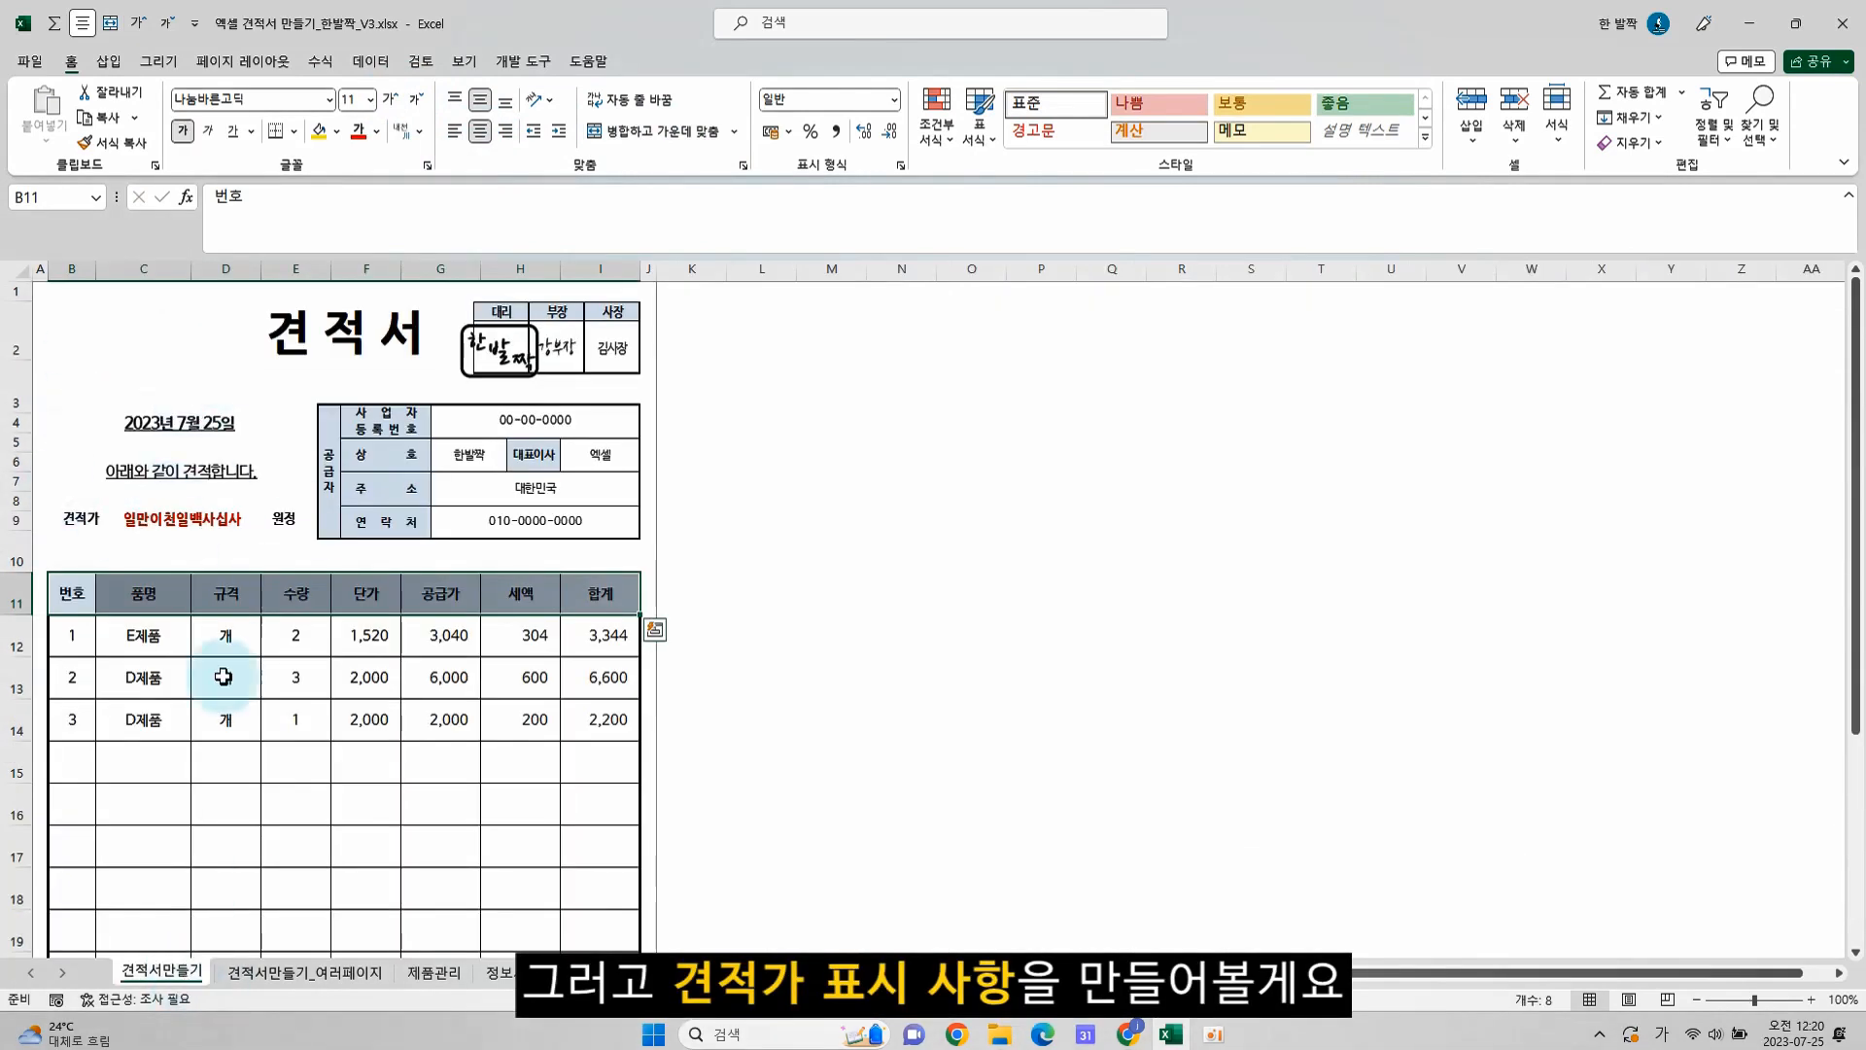
pyautogui.click(586, 972)
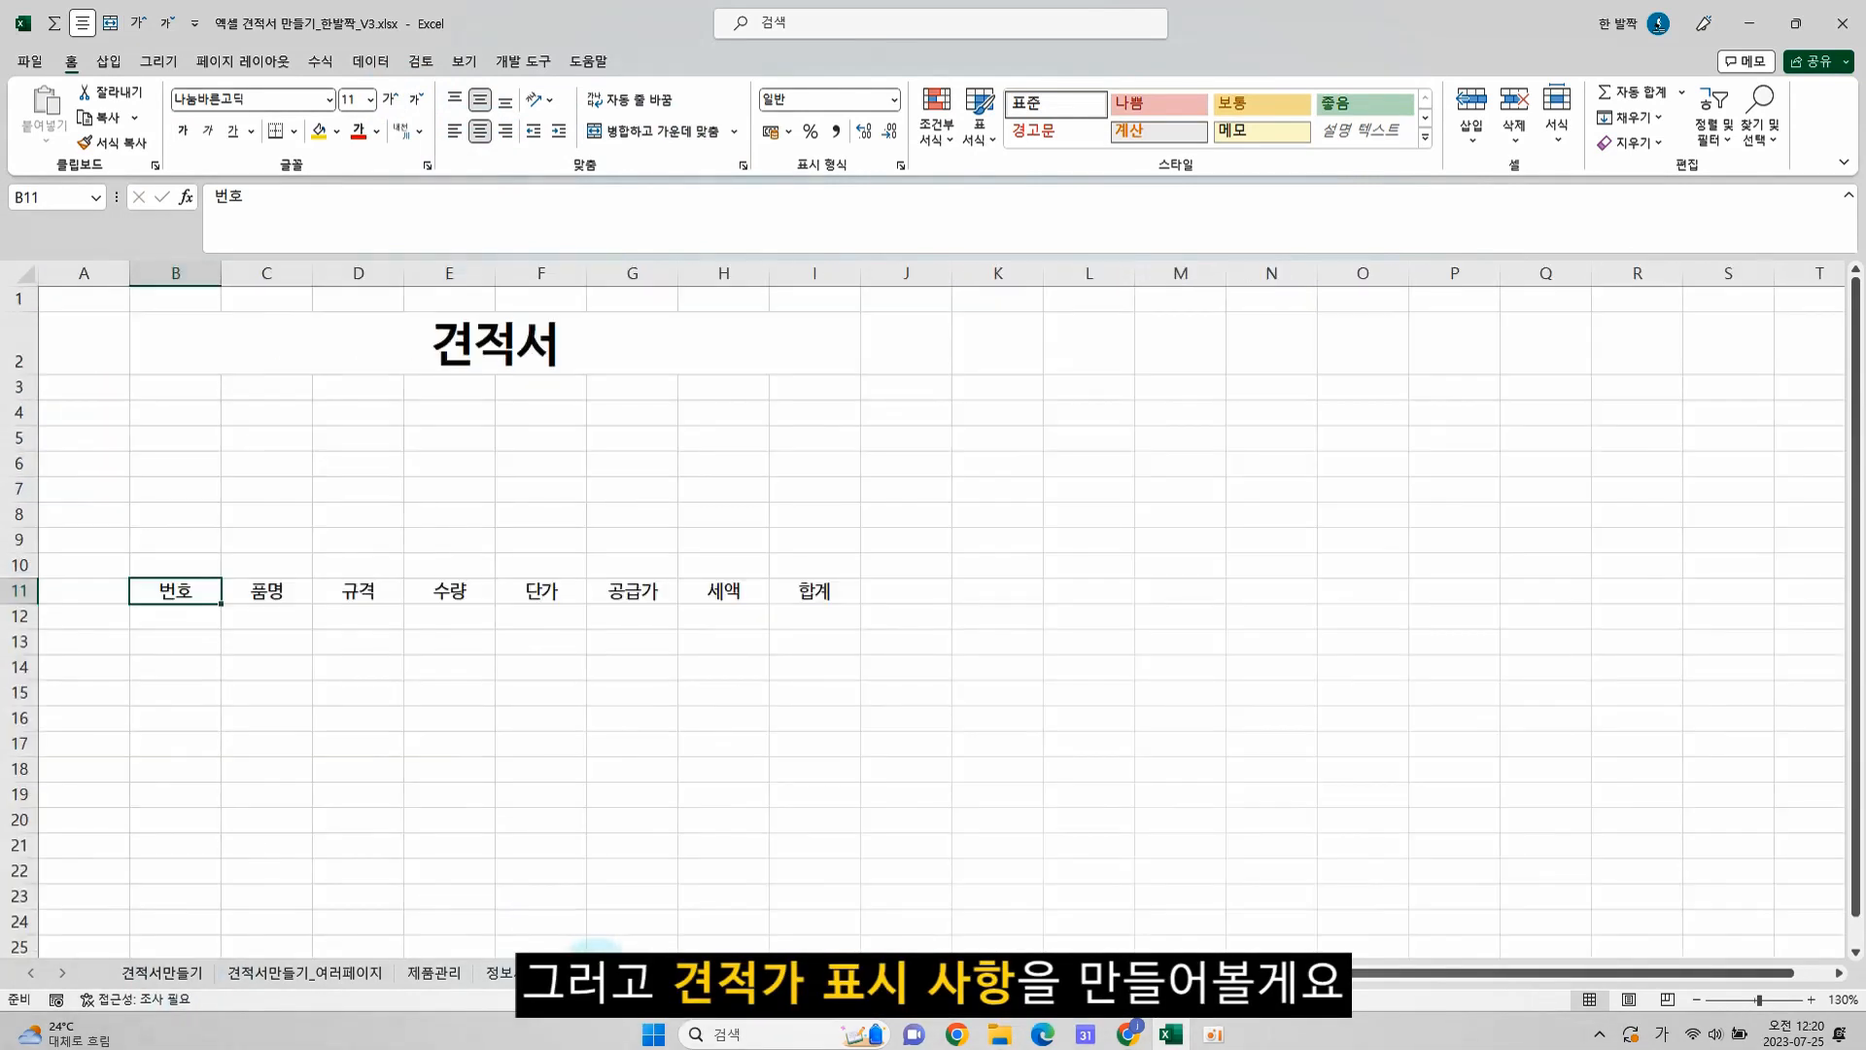
pyautogui.doubleClick(593, 972)
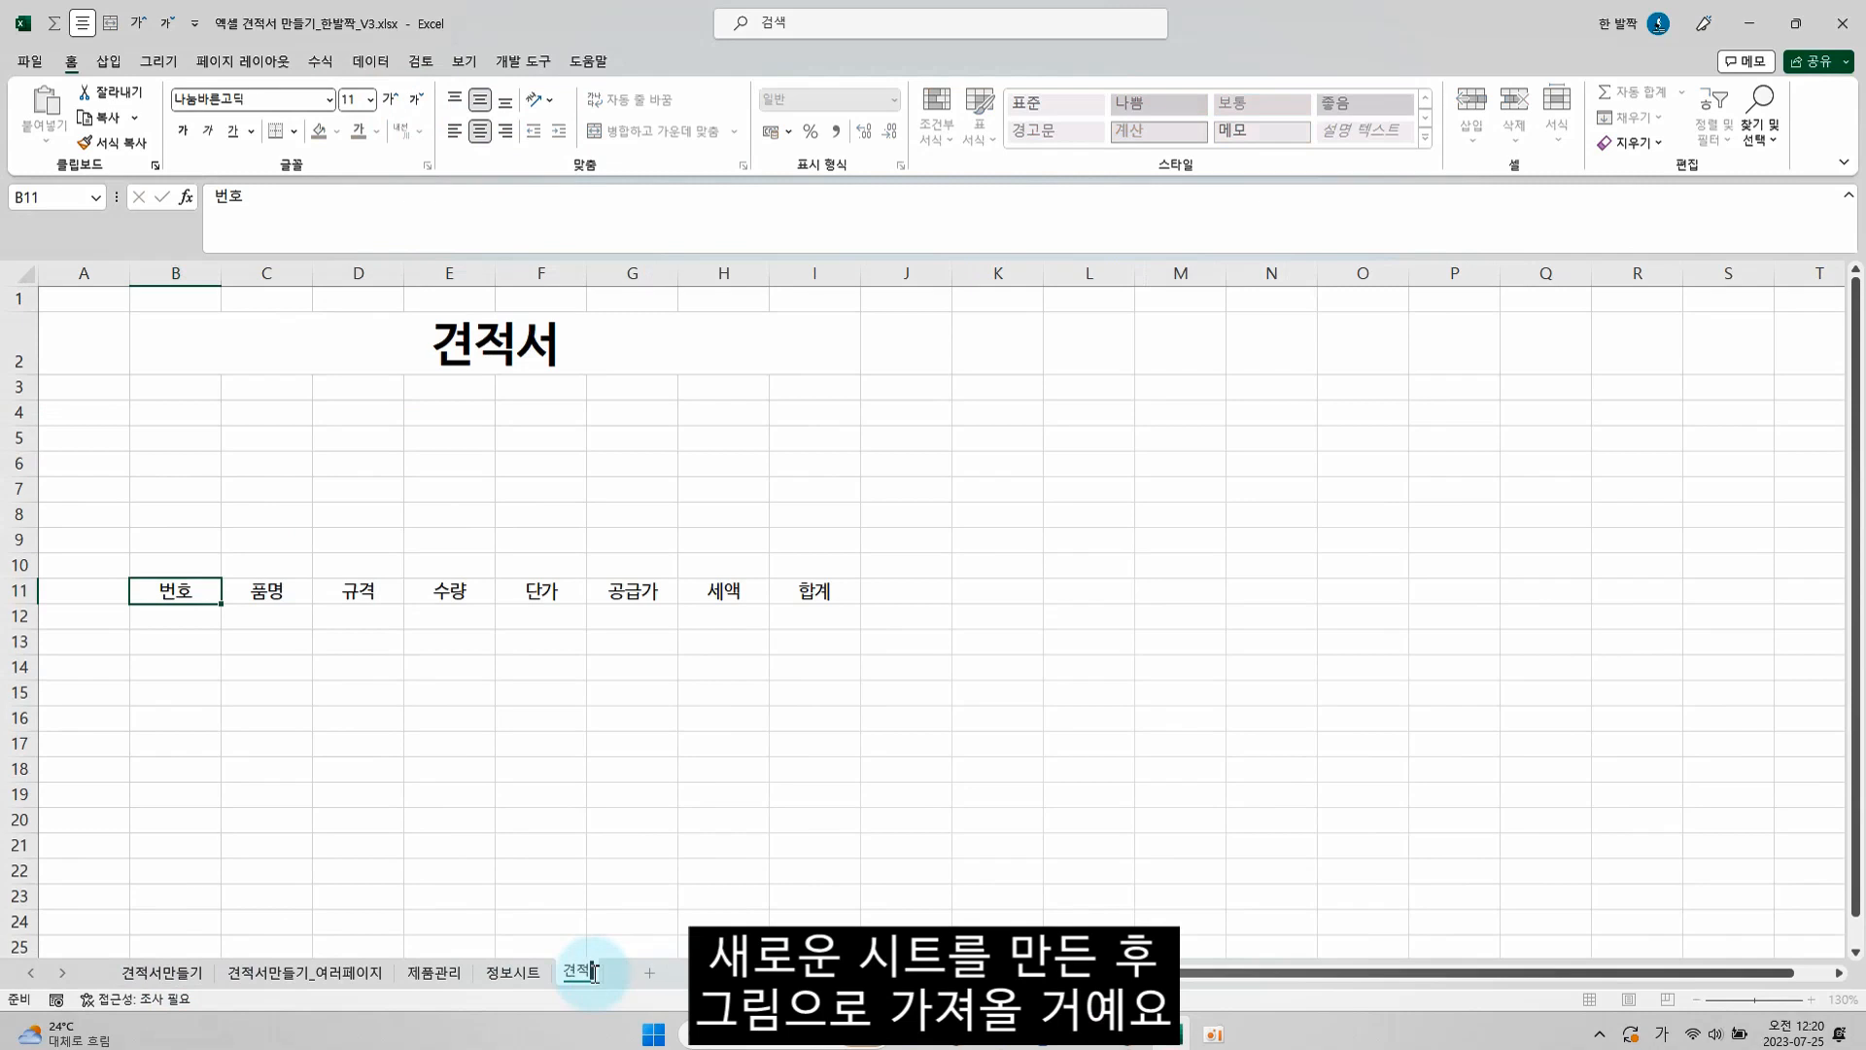
pyautogui.write('견적서샘플')
pyautogui.press('Return')
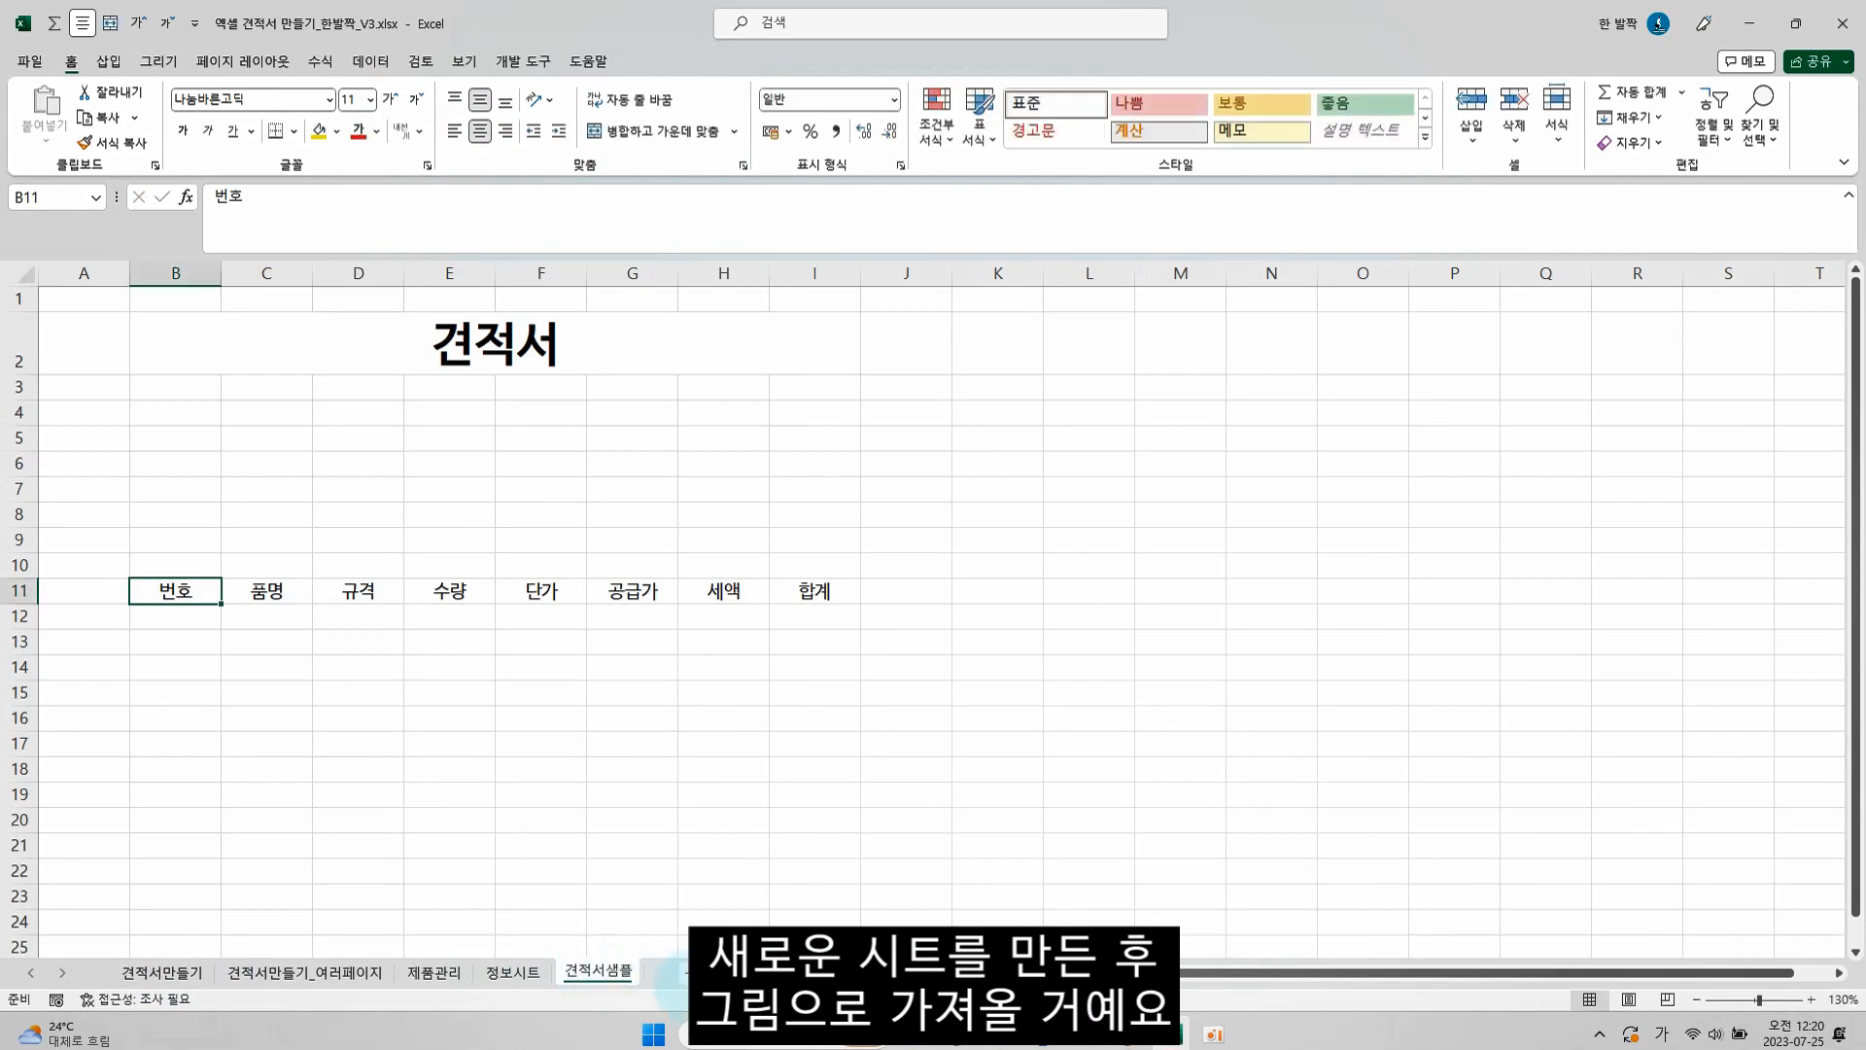
# Add another worksheet after 견적서샘플 and rename it
pyautogui.click(685, 972)
pyautogui.doubleClick(677, 971)
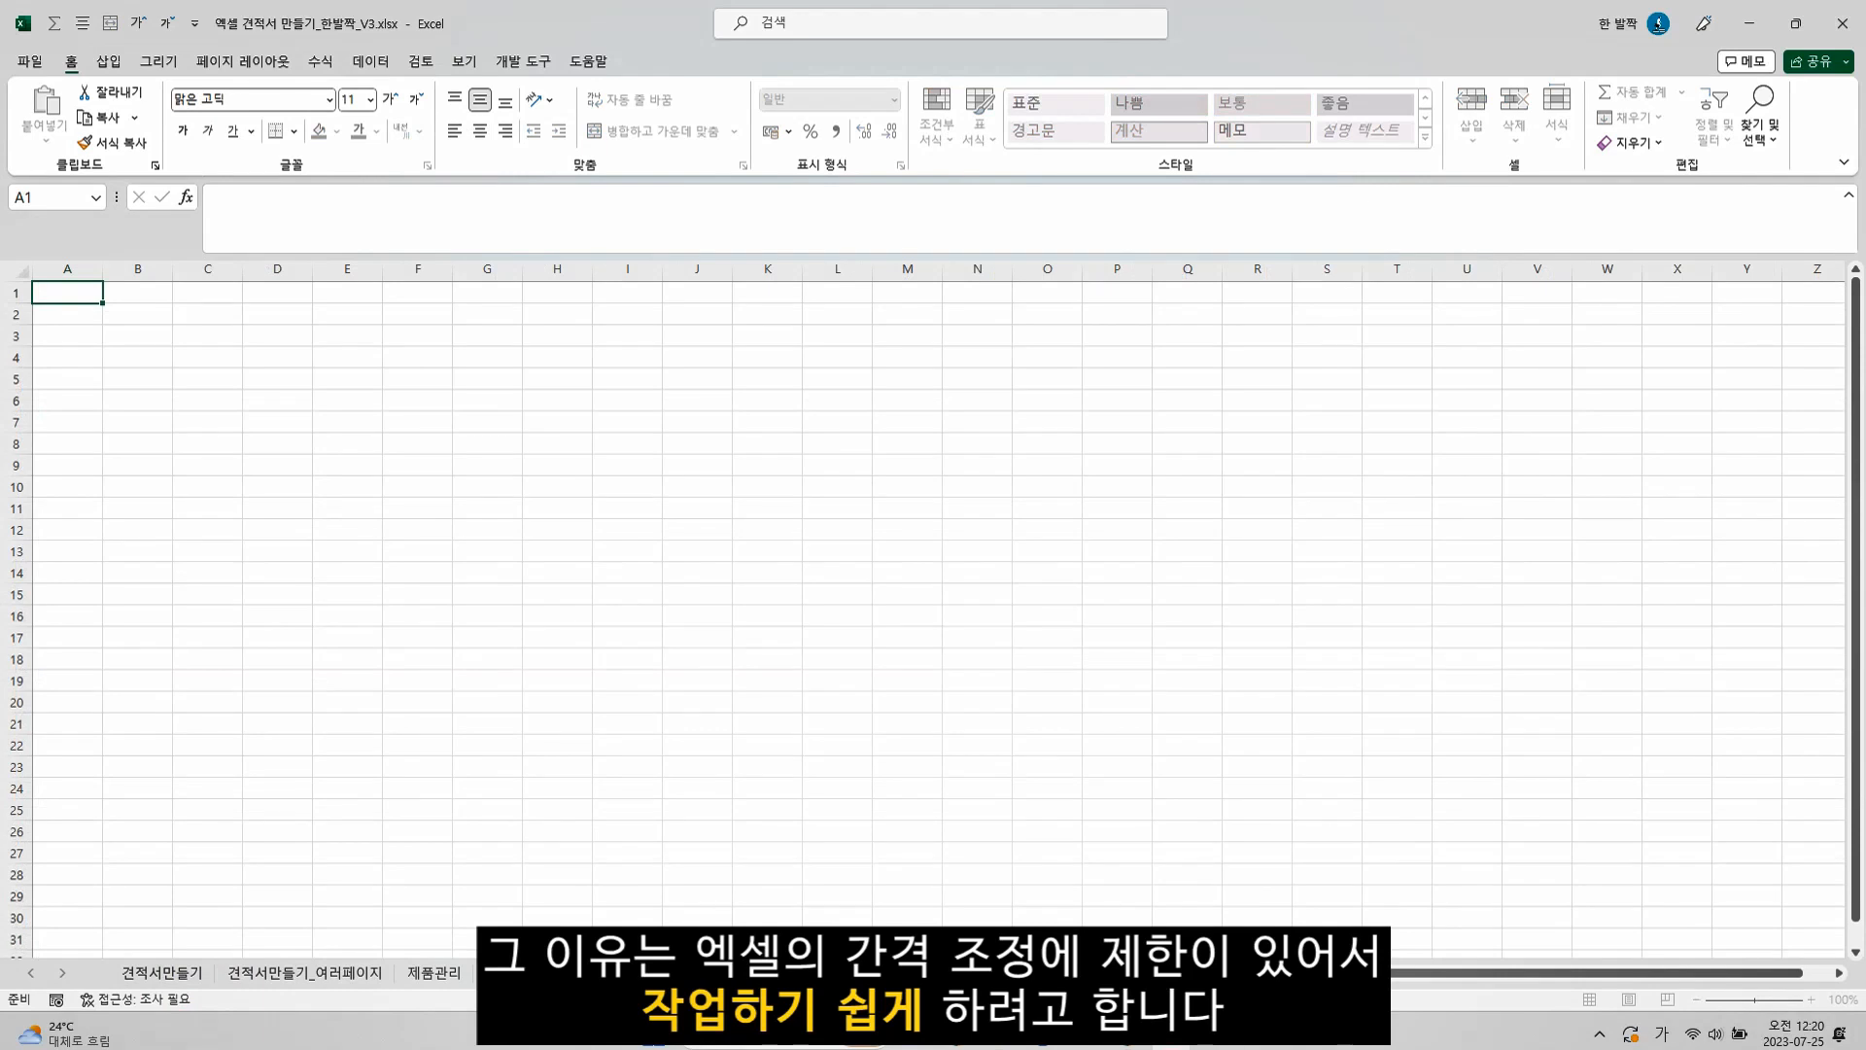
pyautogui.press('Return')
# Enter the formula =TODAY() in cell B3 of the new sheet
pyautogui.scroll(1, 192, 373)
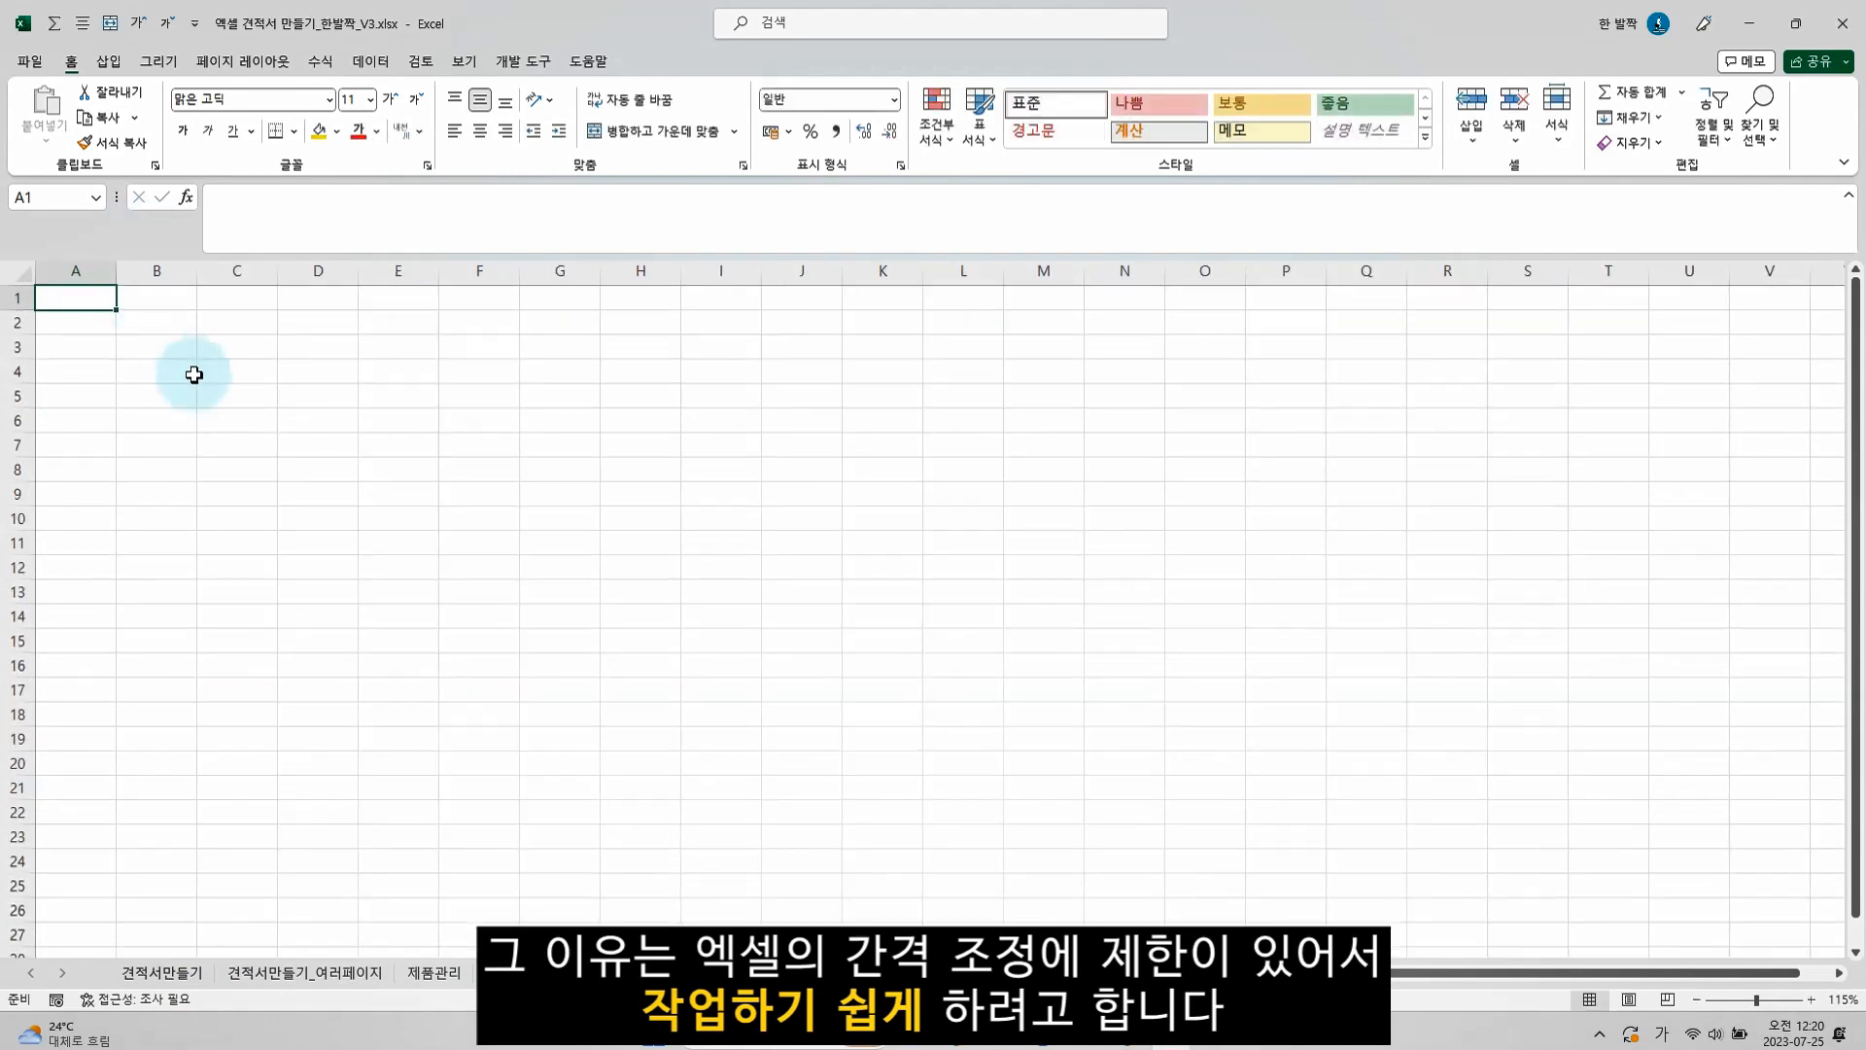
pyautogui.scroll(4, 194, 374)
pyautogui.click(136, 365)
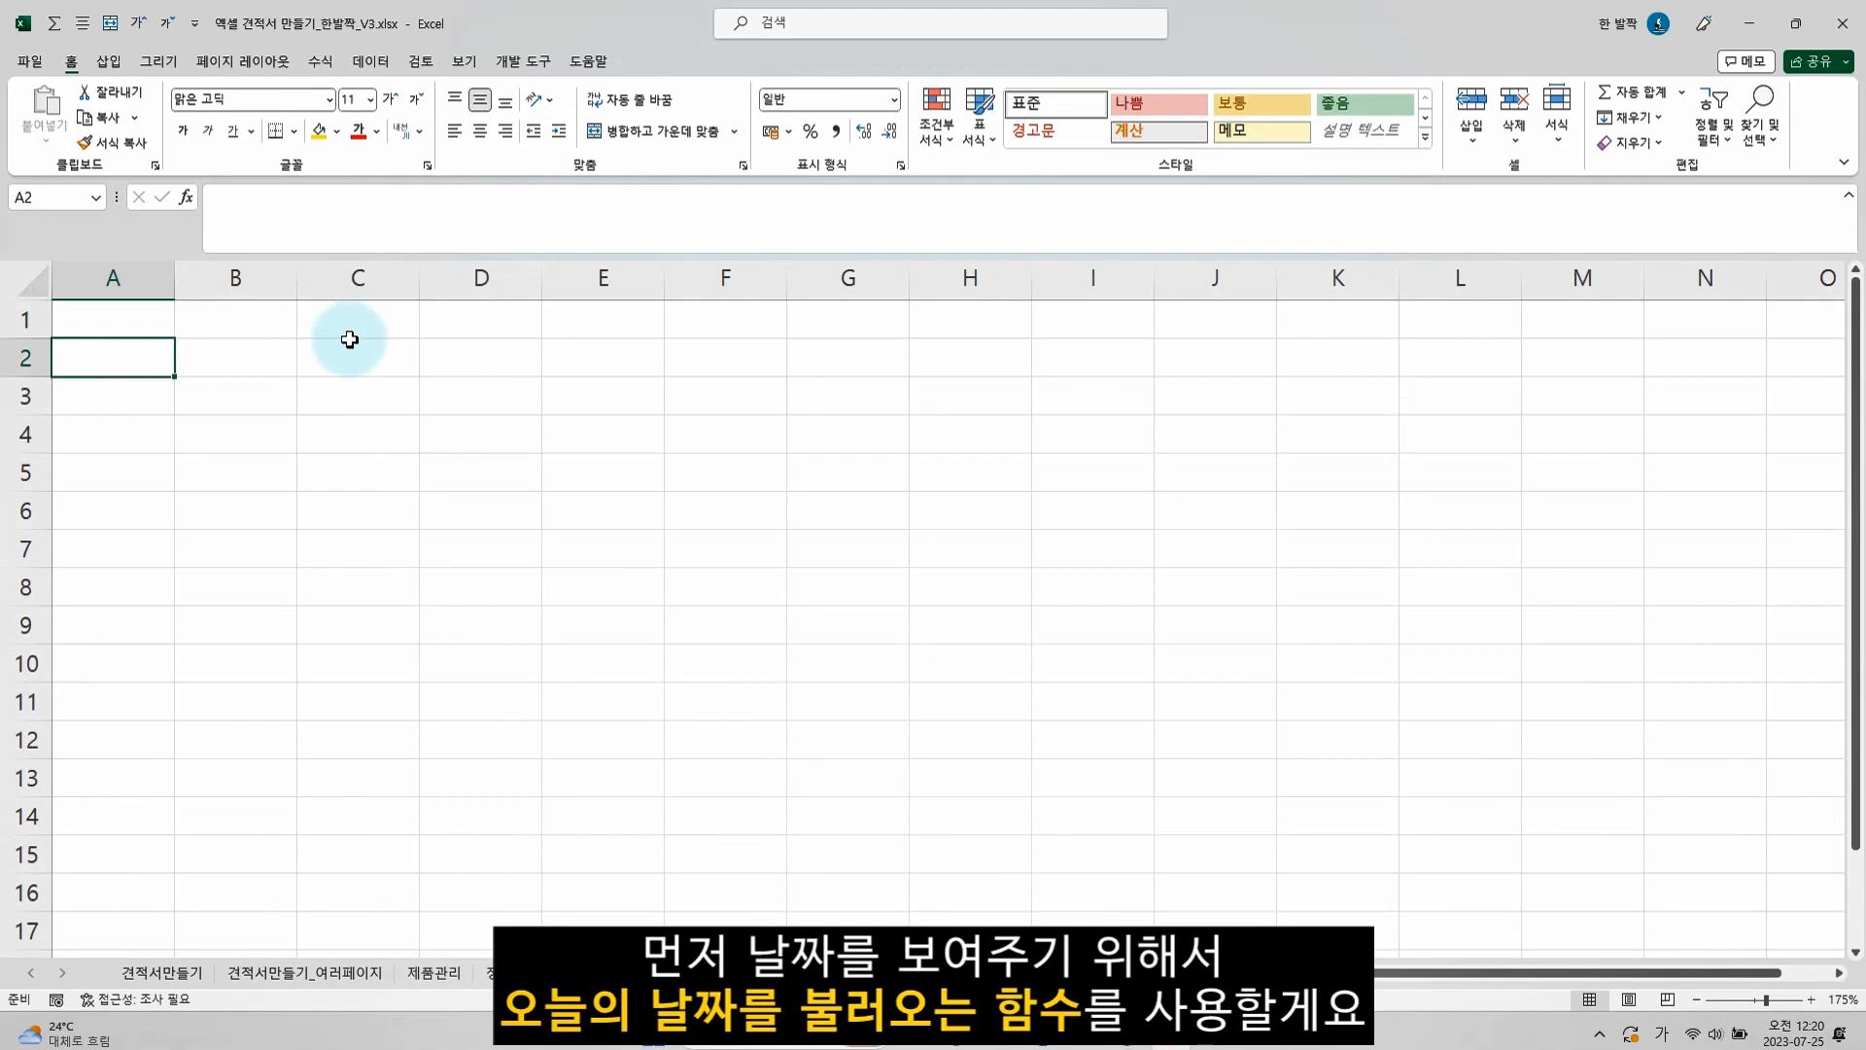
pyautogui.press('Down')
pyautogui.press('Right')
pyautogui.write('=')
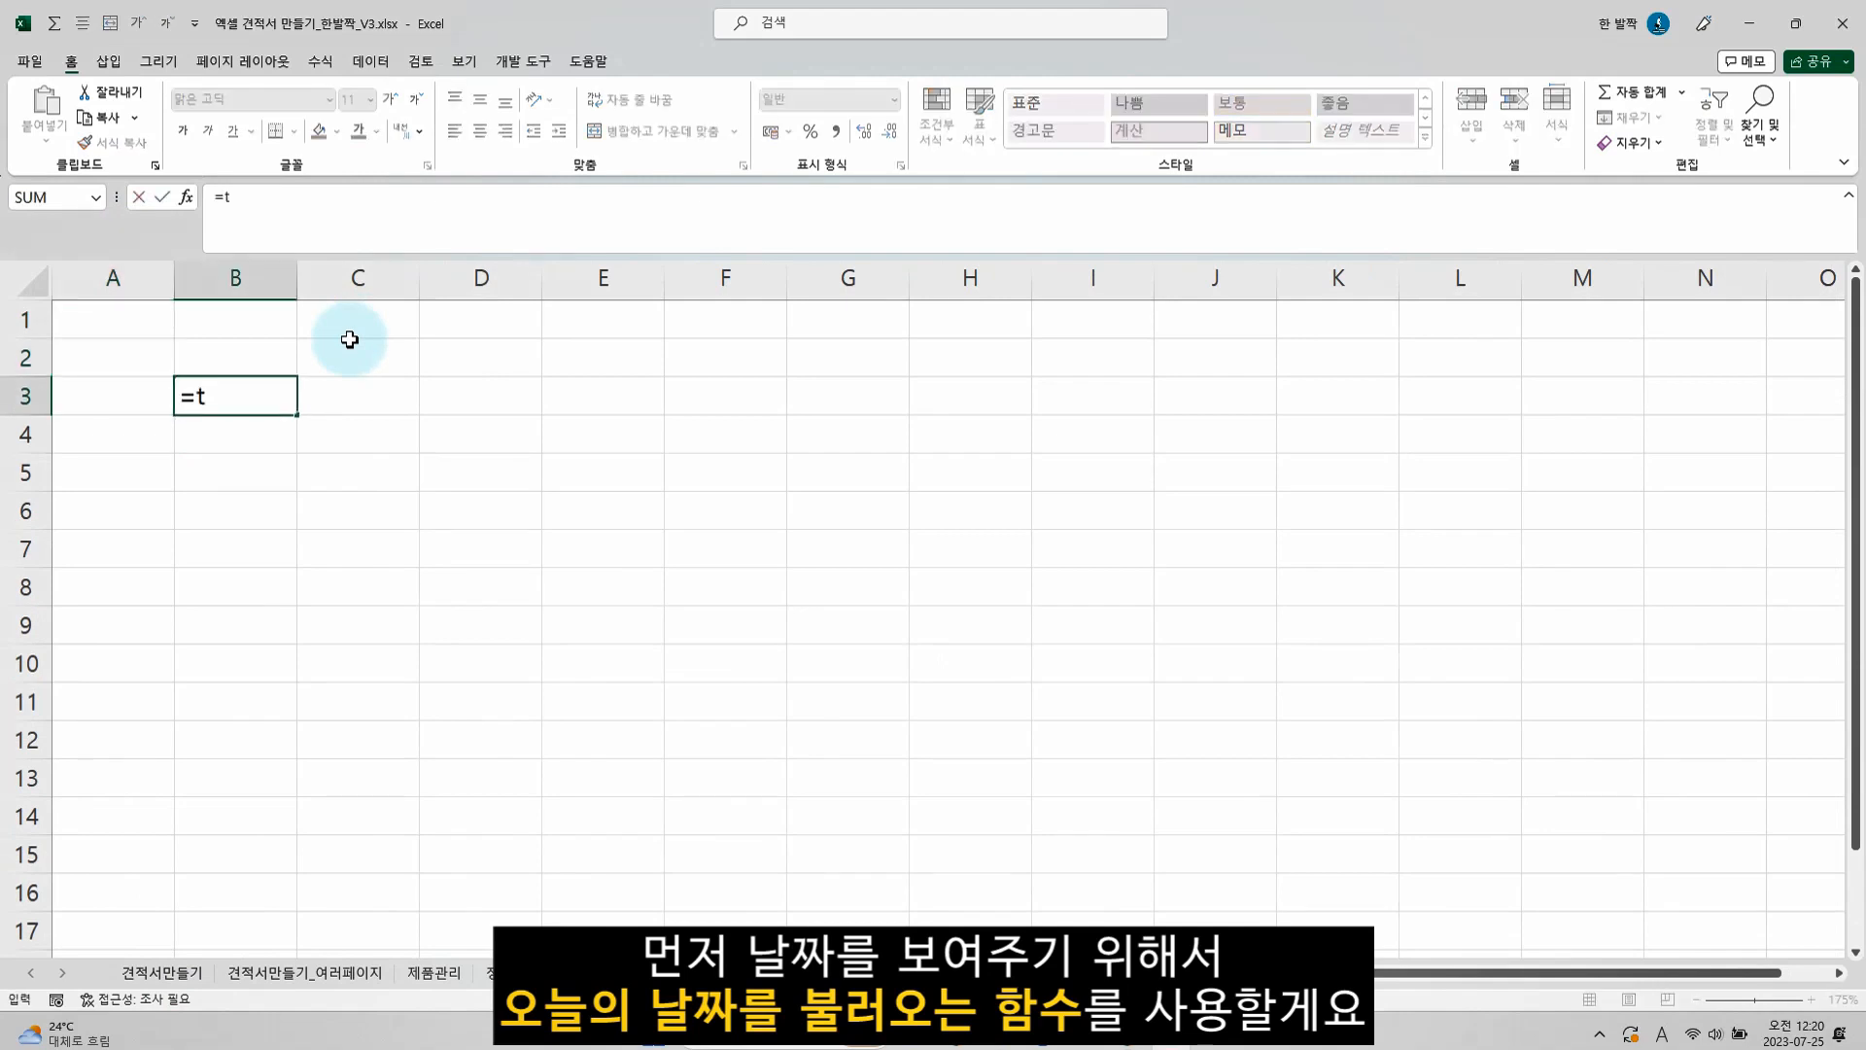
pyautogui.write('today()')
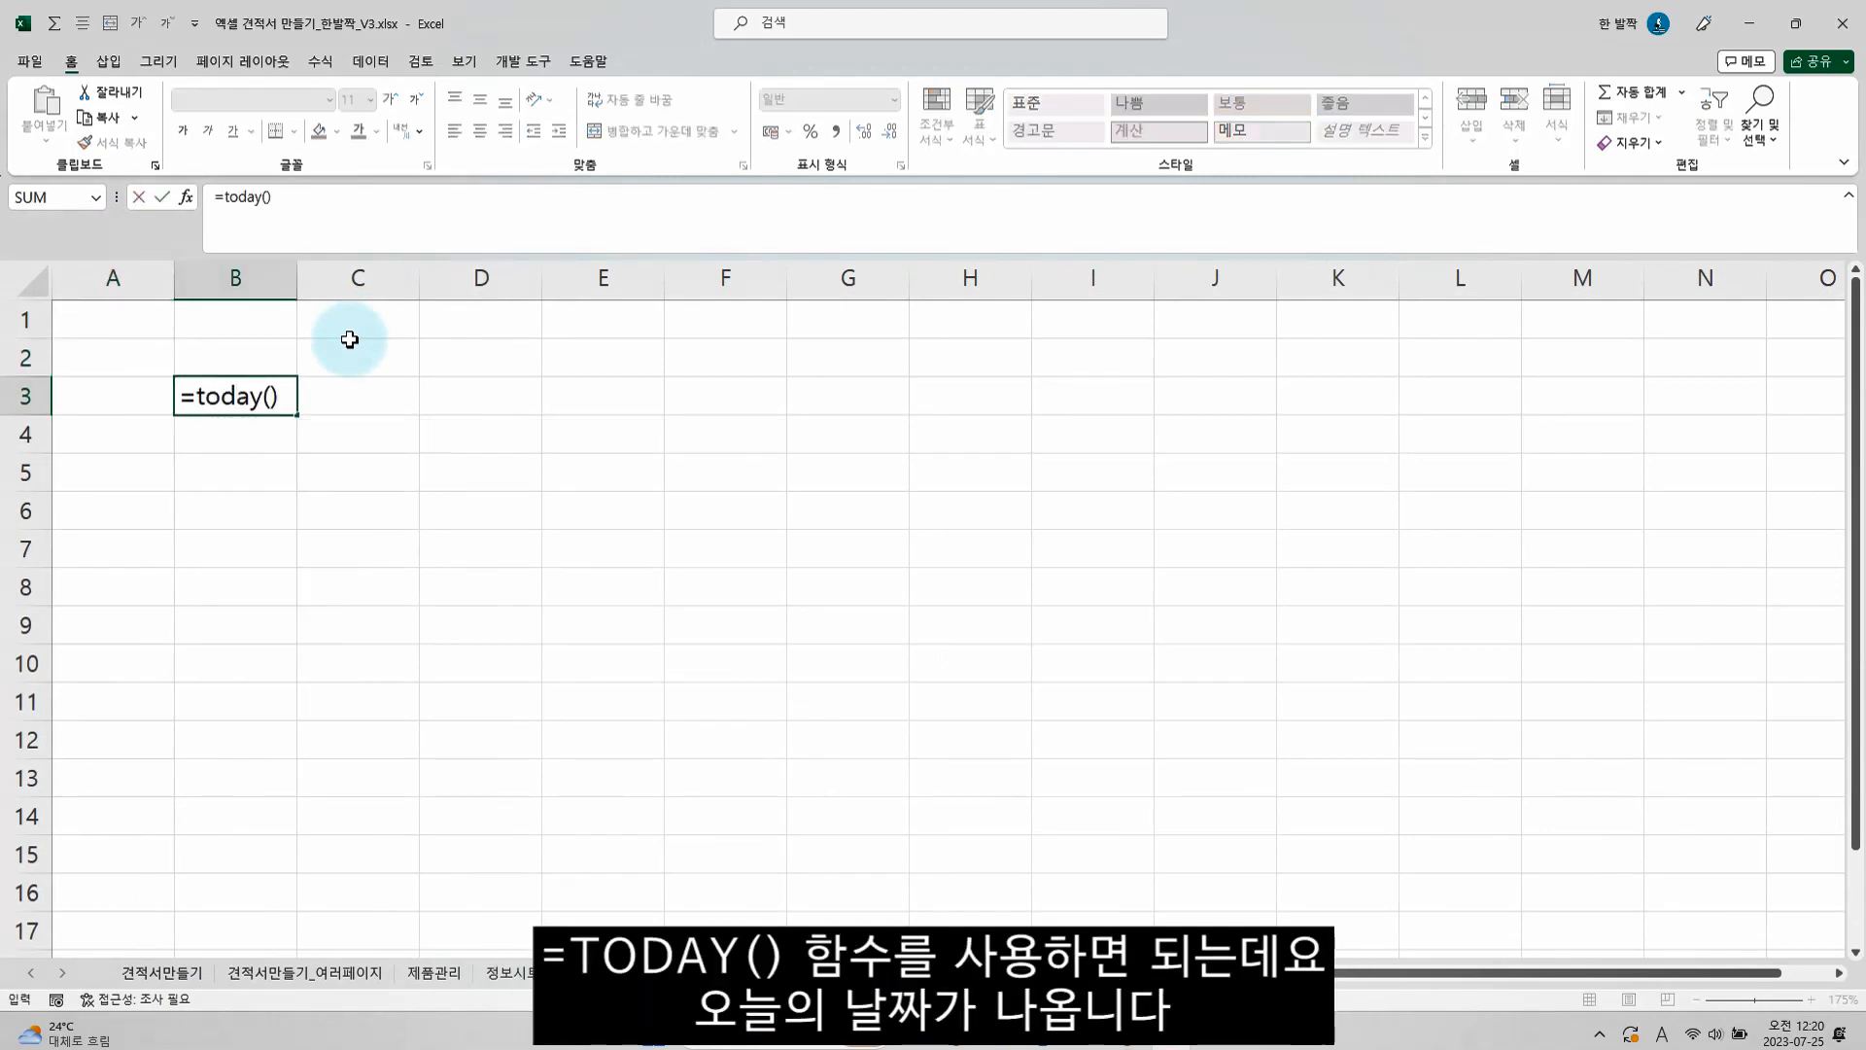
pyautogui.press('Return')
# Format the date in B3 with the year-month-day type 2012년 3월 14일
pyautogui.click(249, 388)
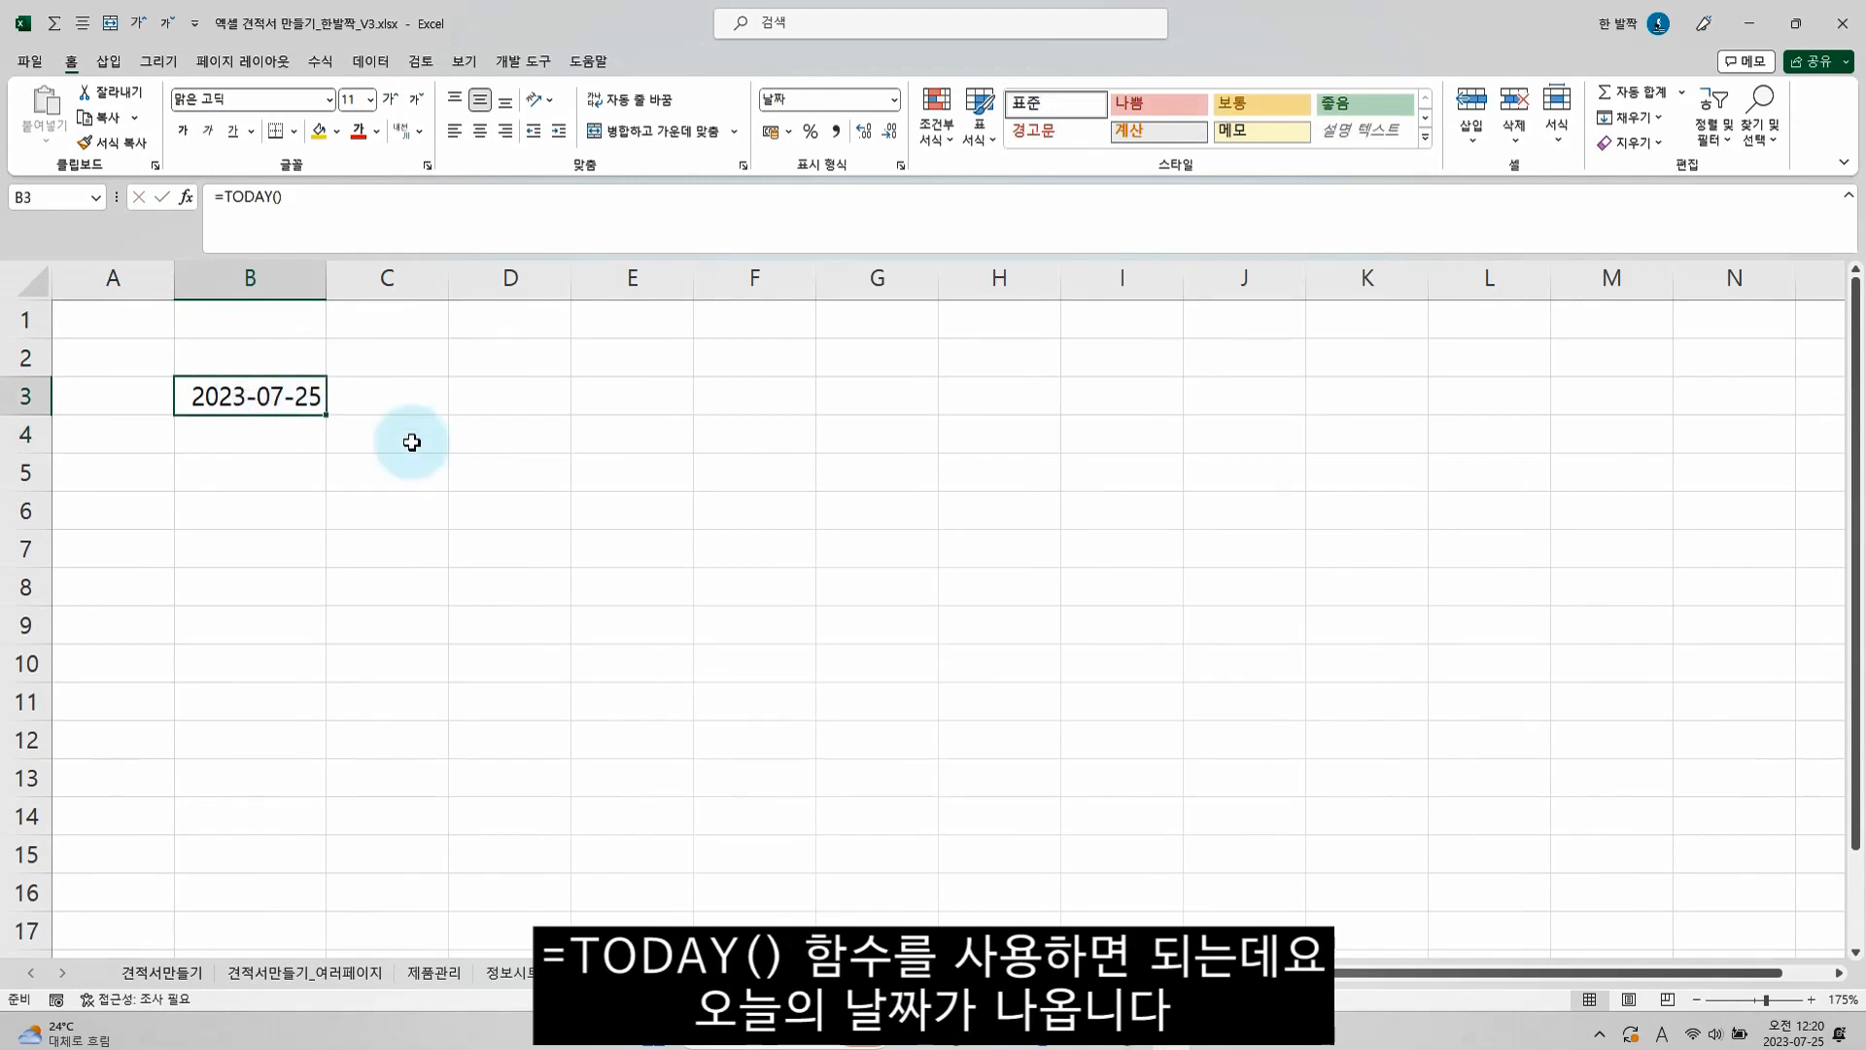
pyautogui.hotkey('ctrl', '1')
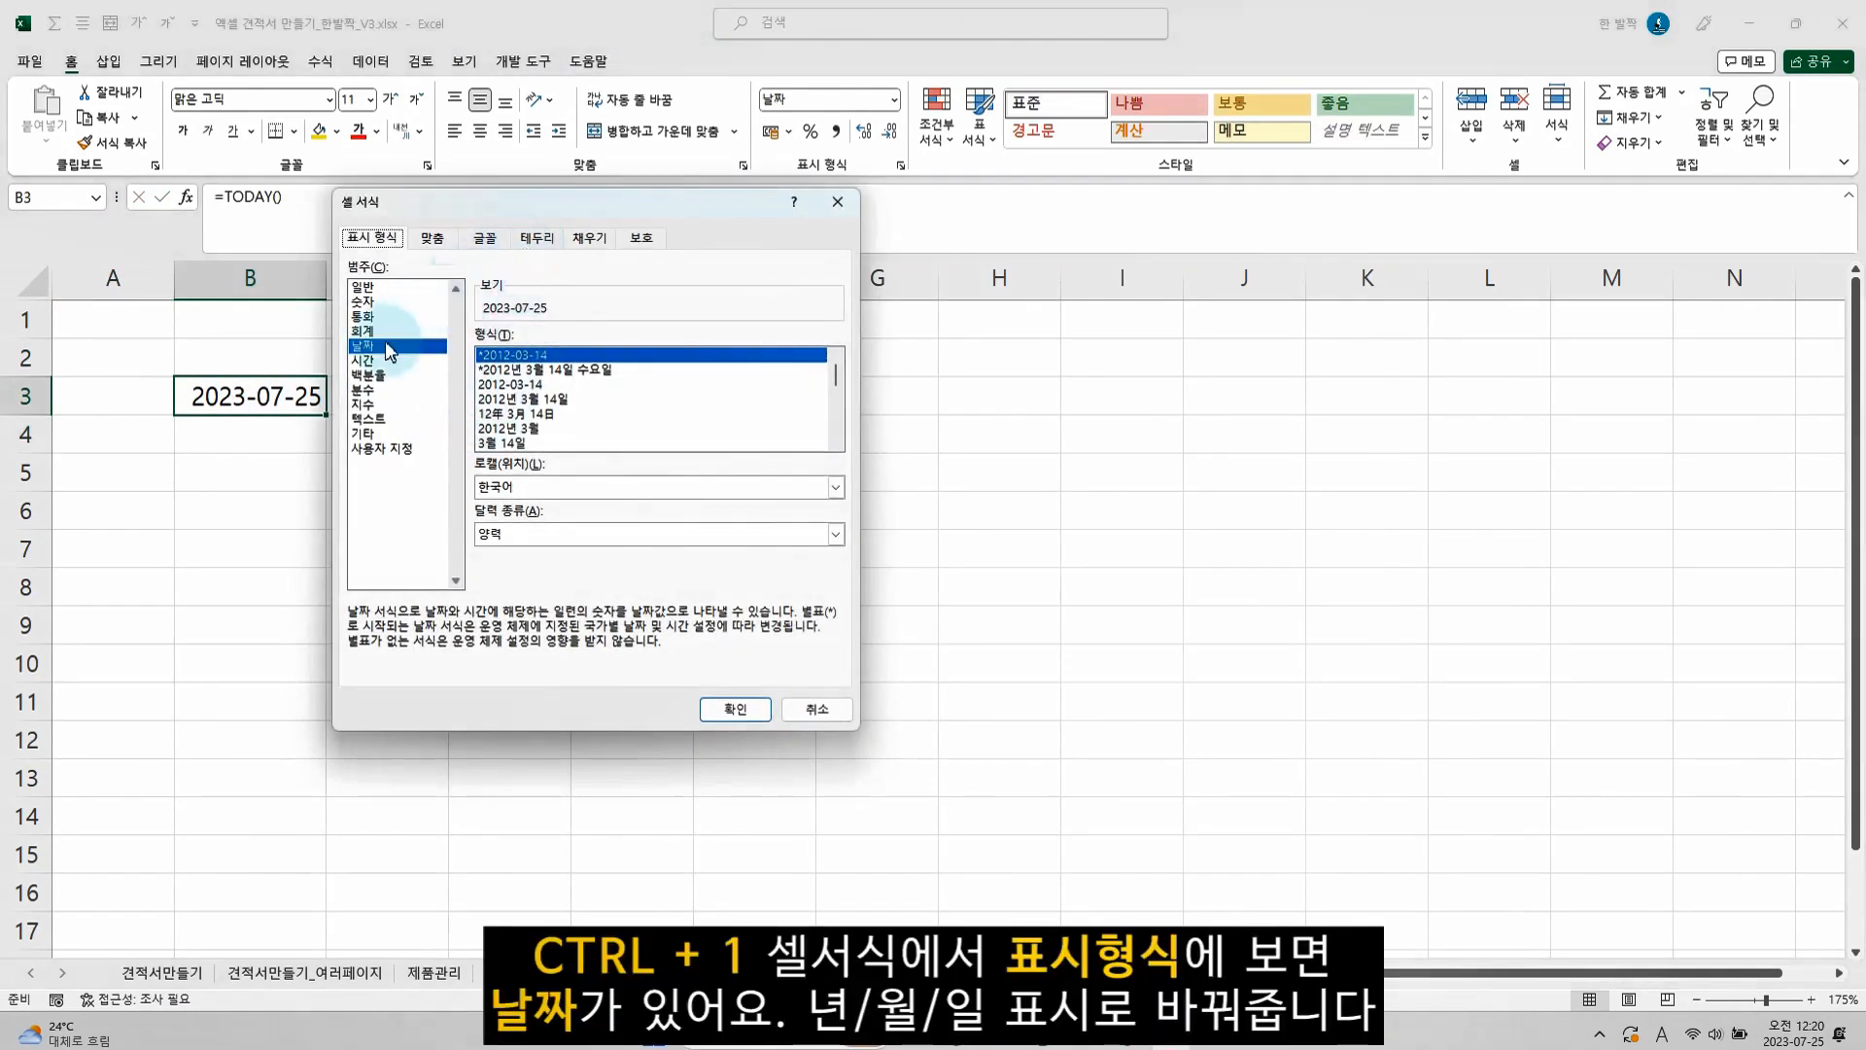
pyautogui.click(522, 398)
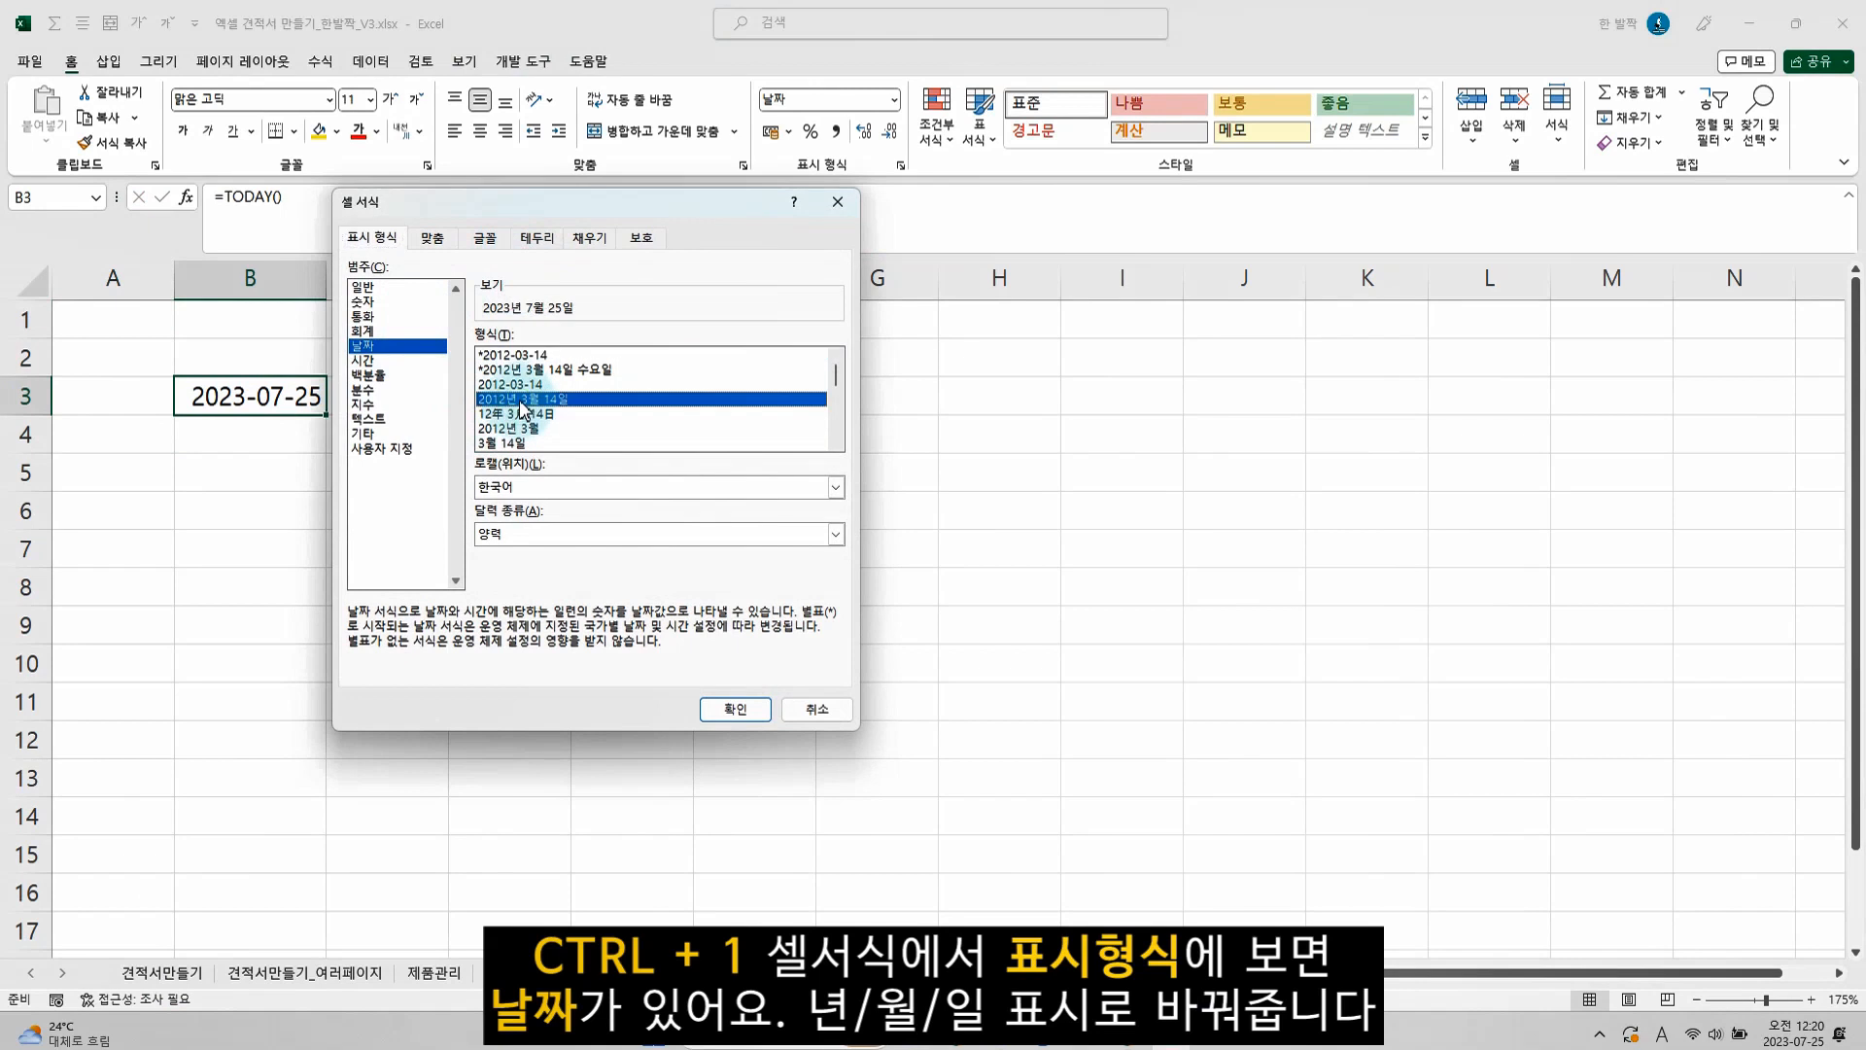
pyautogui.click(738, 710)
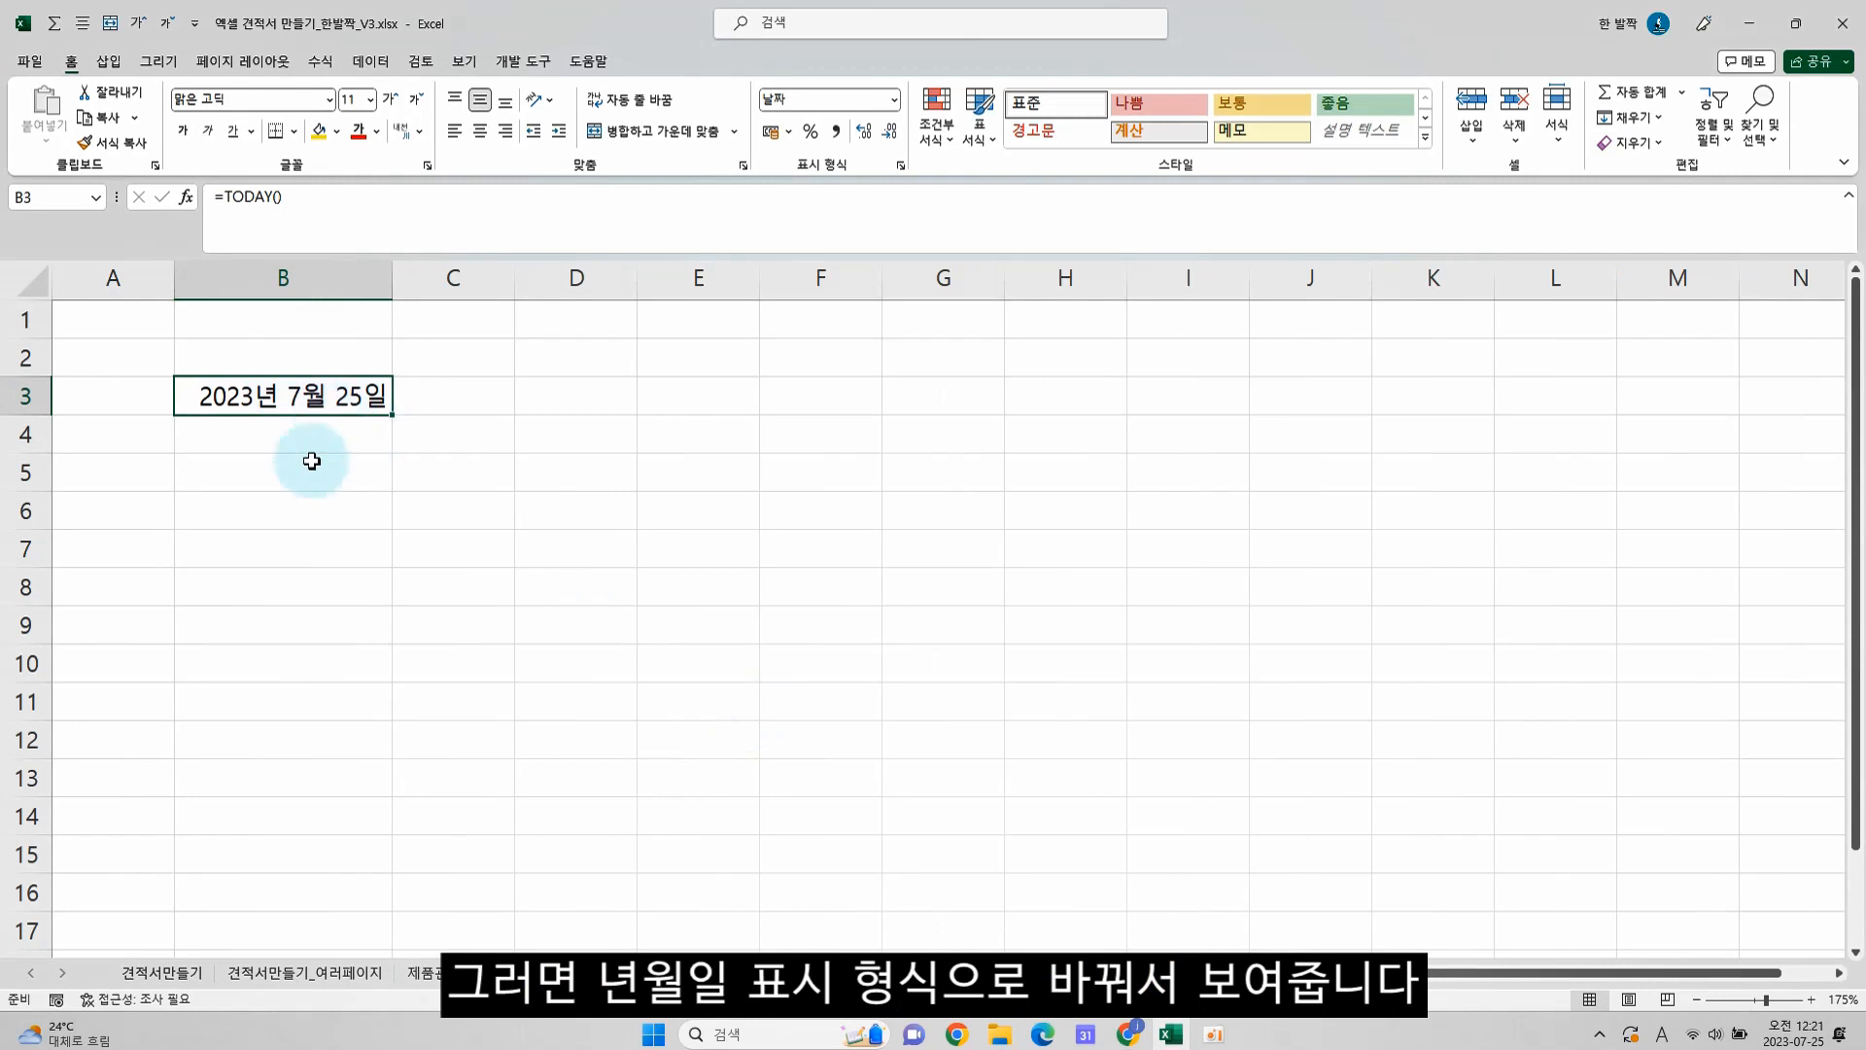
# Set the font of the entire new sheet to 나눔바른고딕 and centre all its cells horizontally
pyautogui.click(33, 282)
pyautogui.click(330, 100)
pyautogui.moveTo(453, 139); pyautogui.dragTo(457, 181)
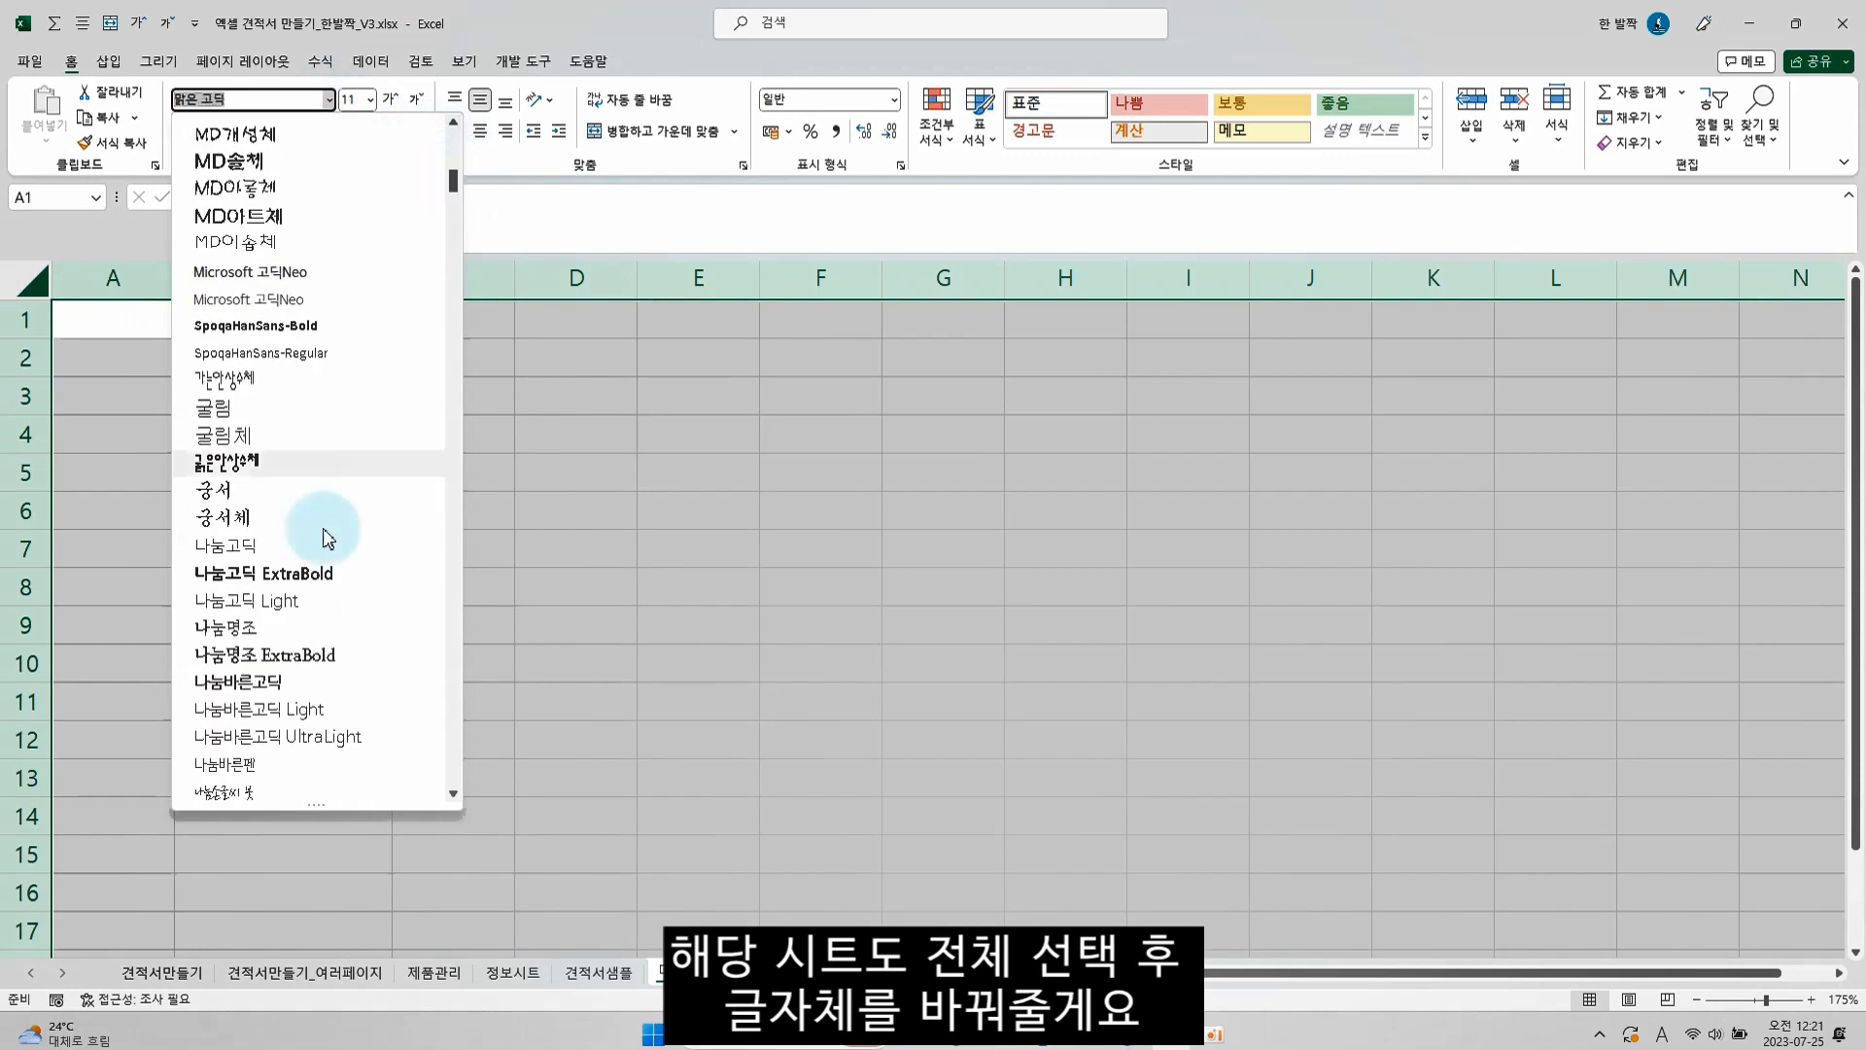
pyautogui.click(271, 679)
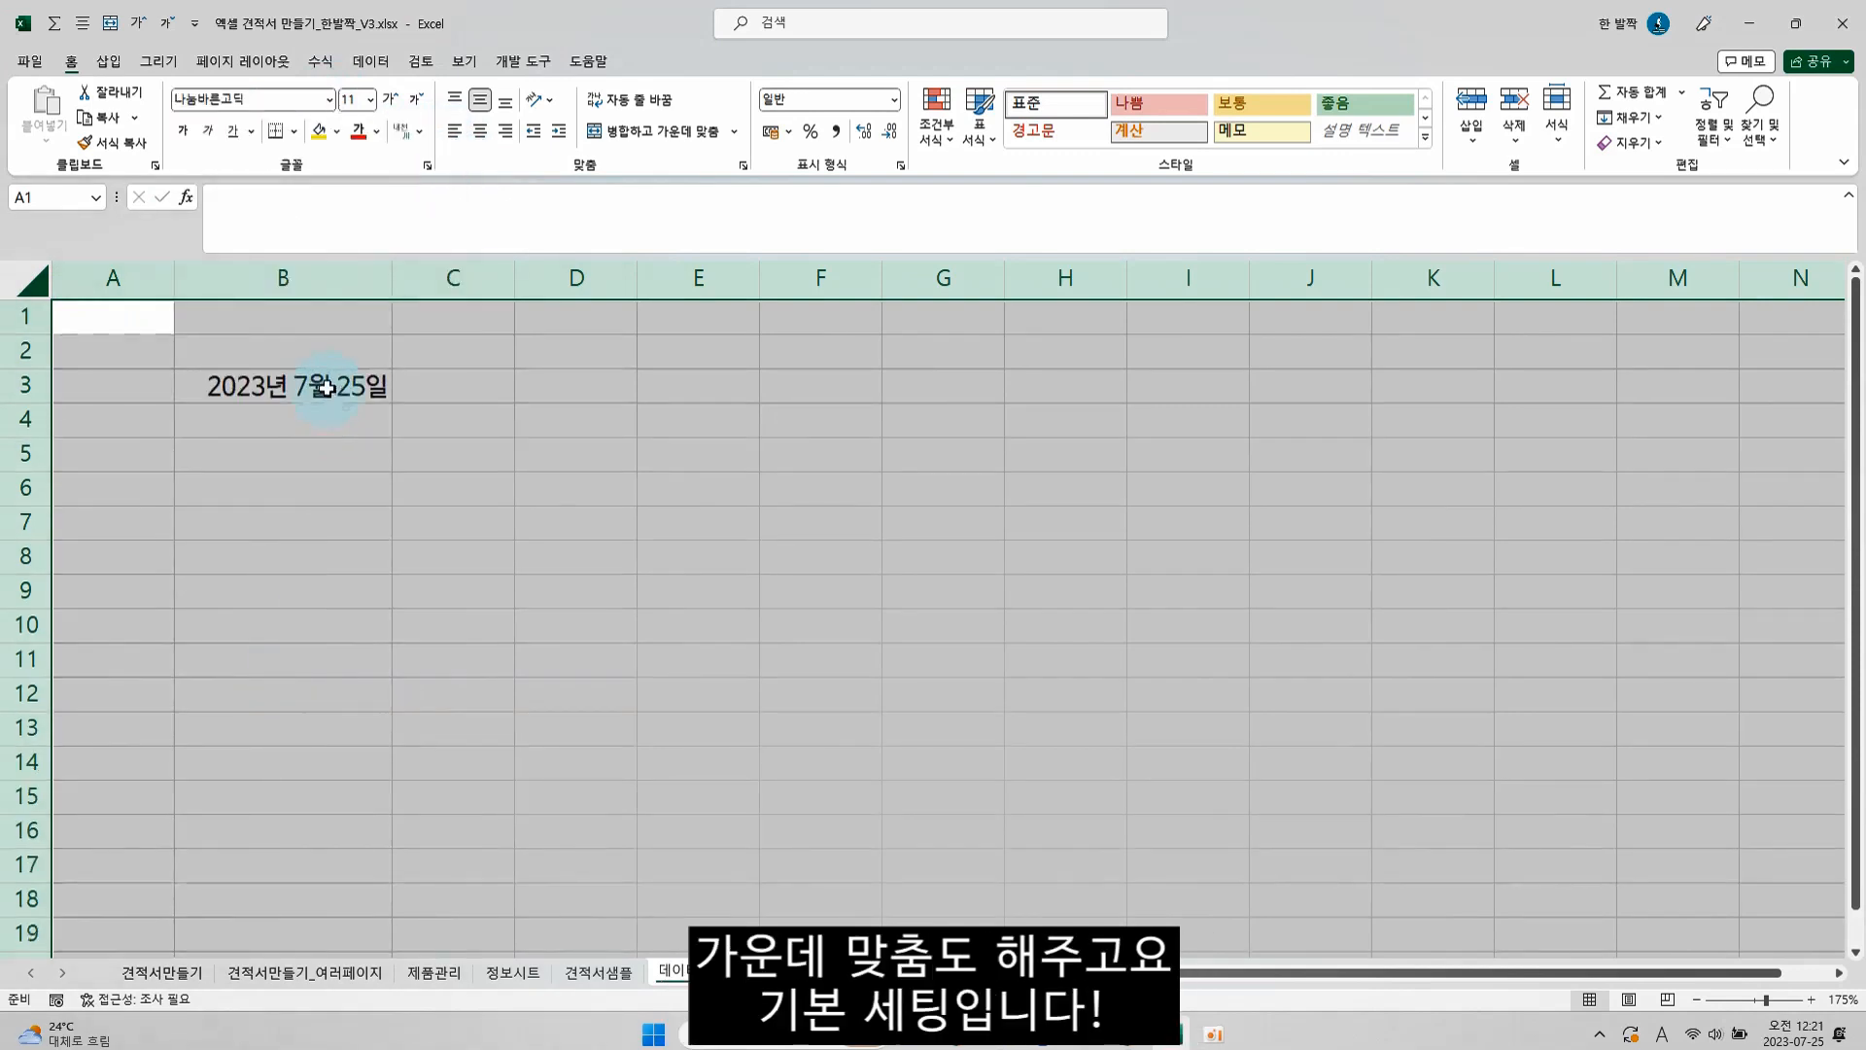
pyautogui.click(479, 130)
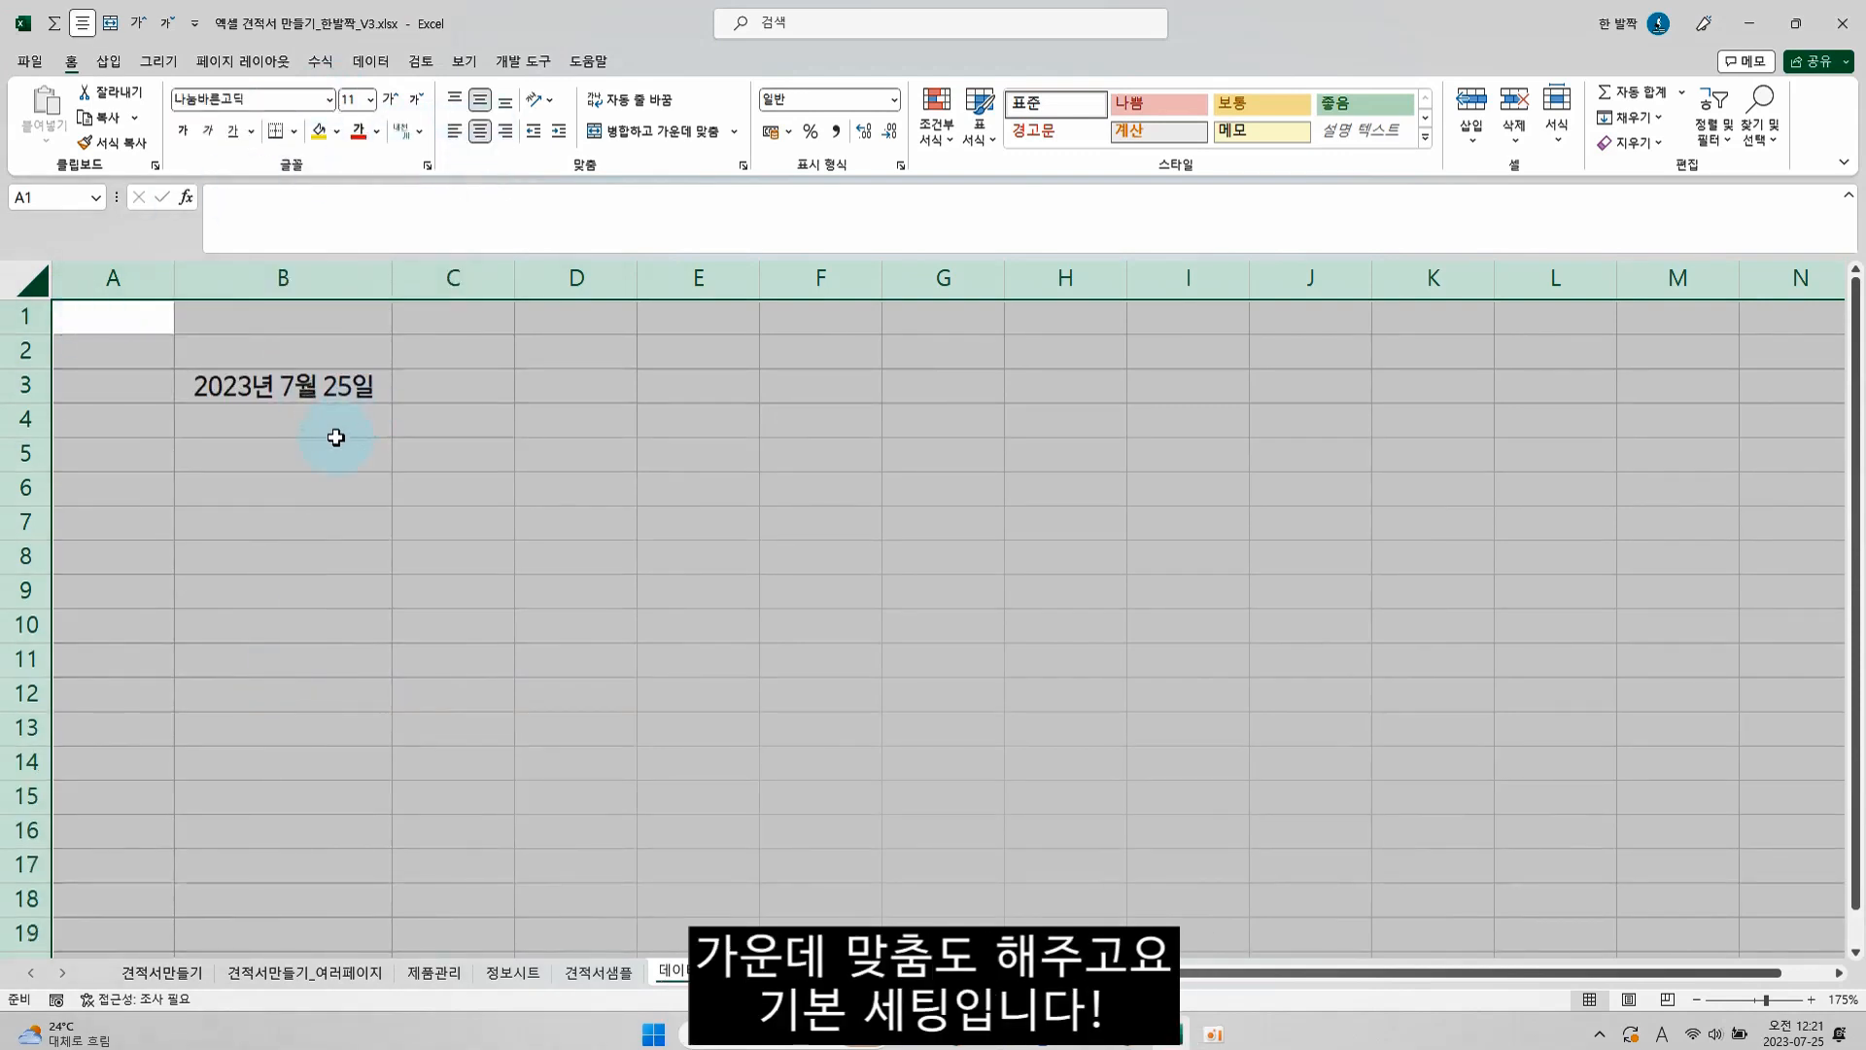
# Enter "아래와 같이 견적합니다." in cell B5 and fit column B to its contents
pyautogui.click(340, 454)
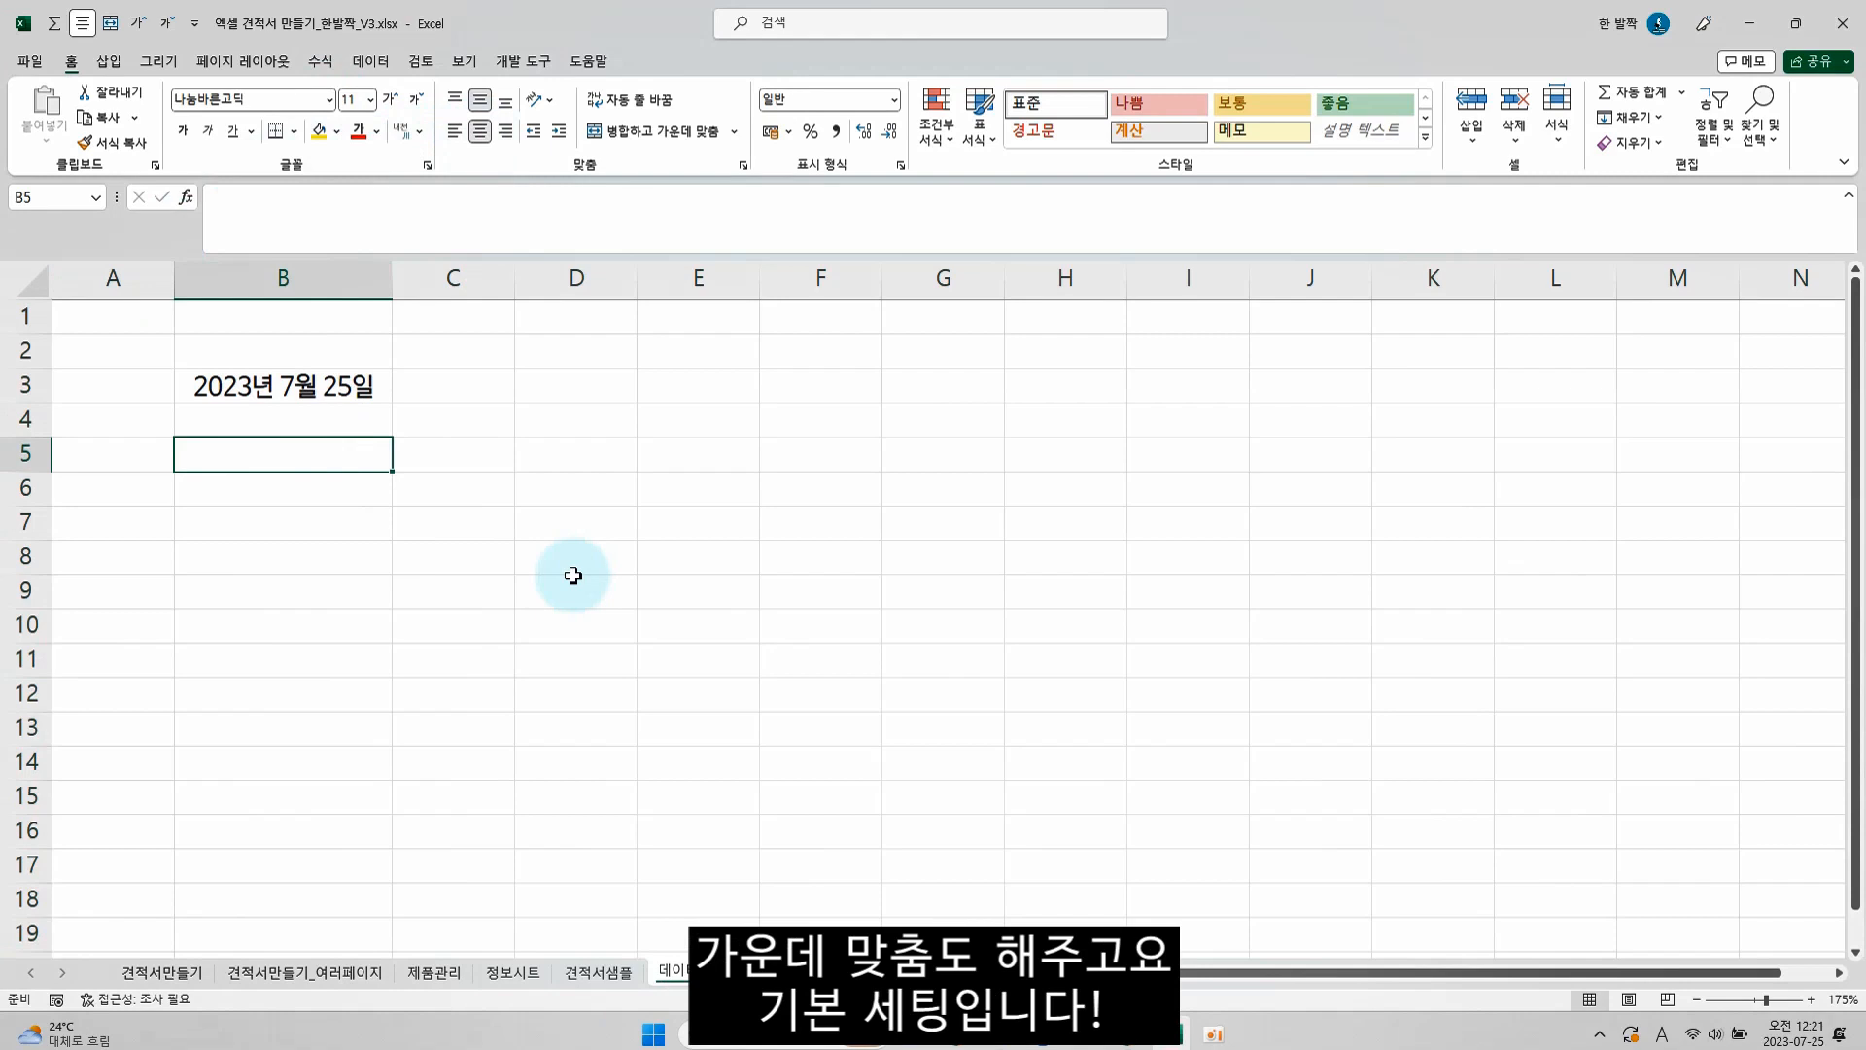
pyautogui.write('dk')
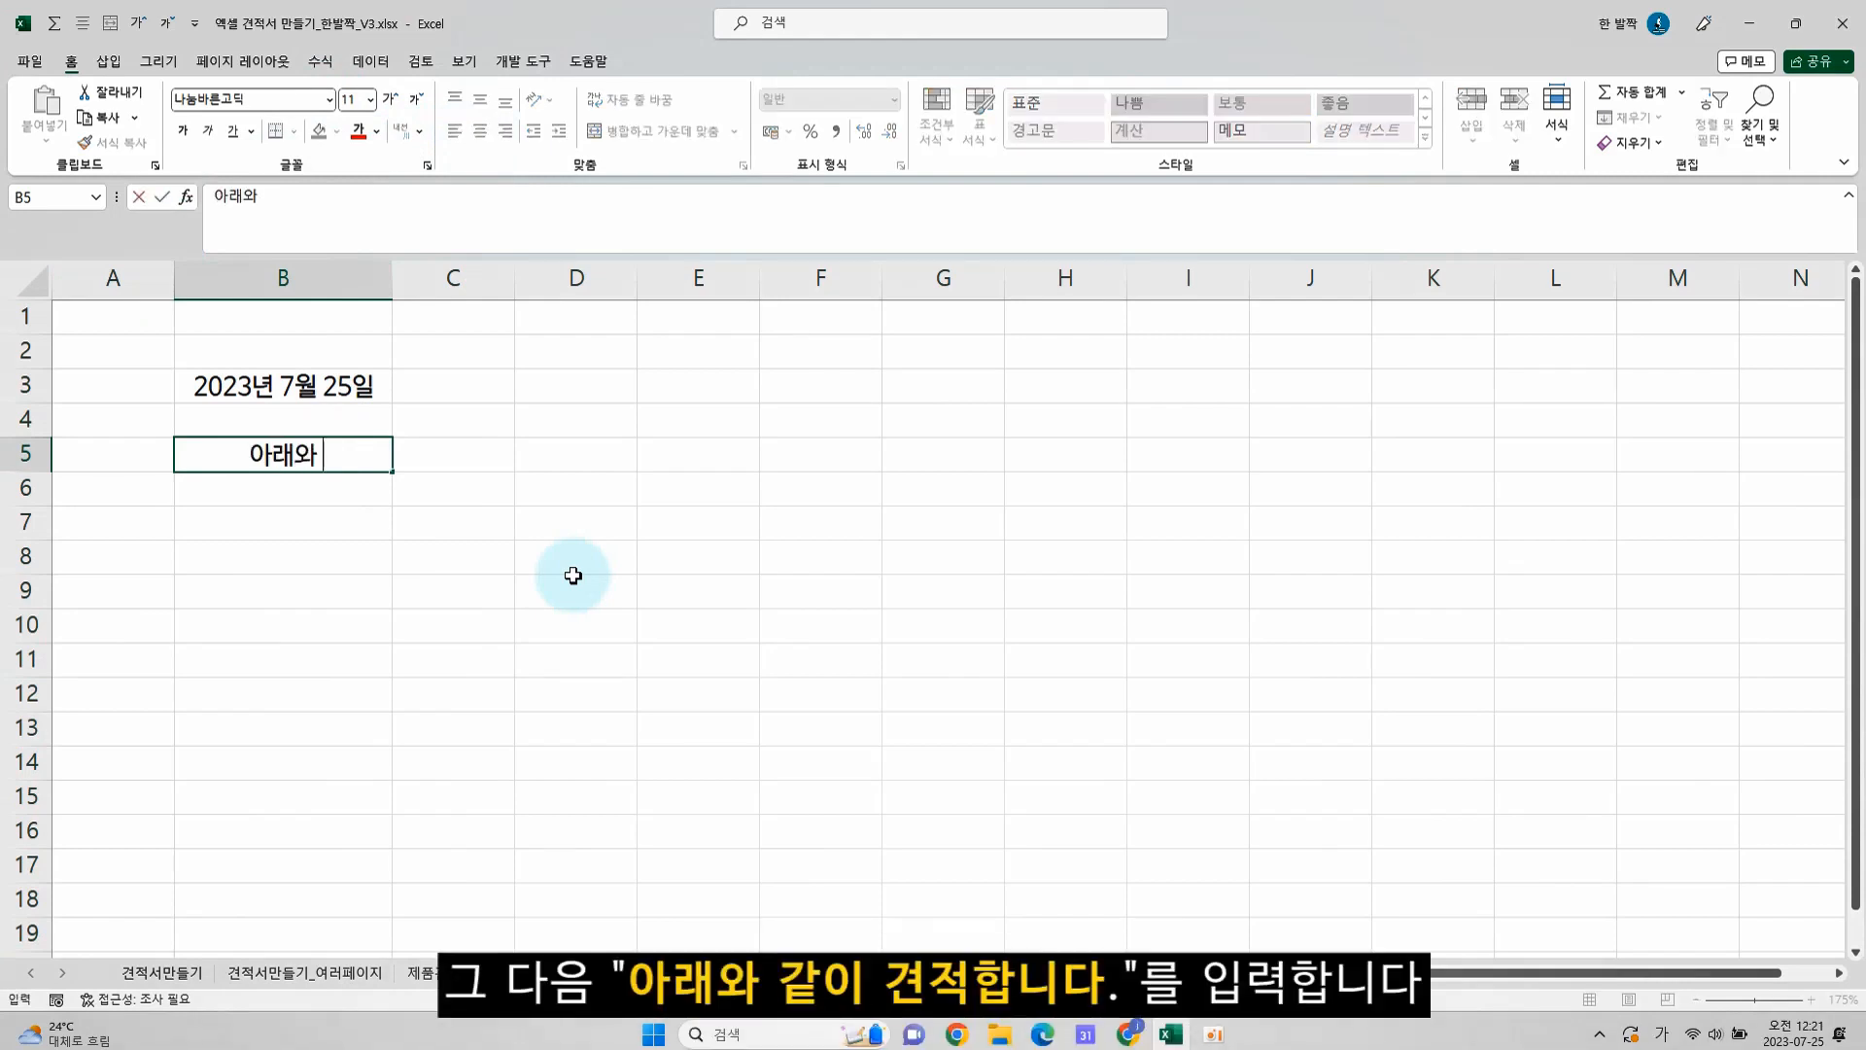
pyautogui.write('래와 같이 견적합니다.')
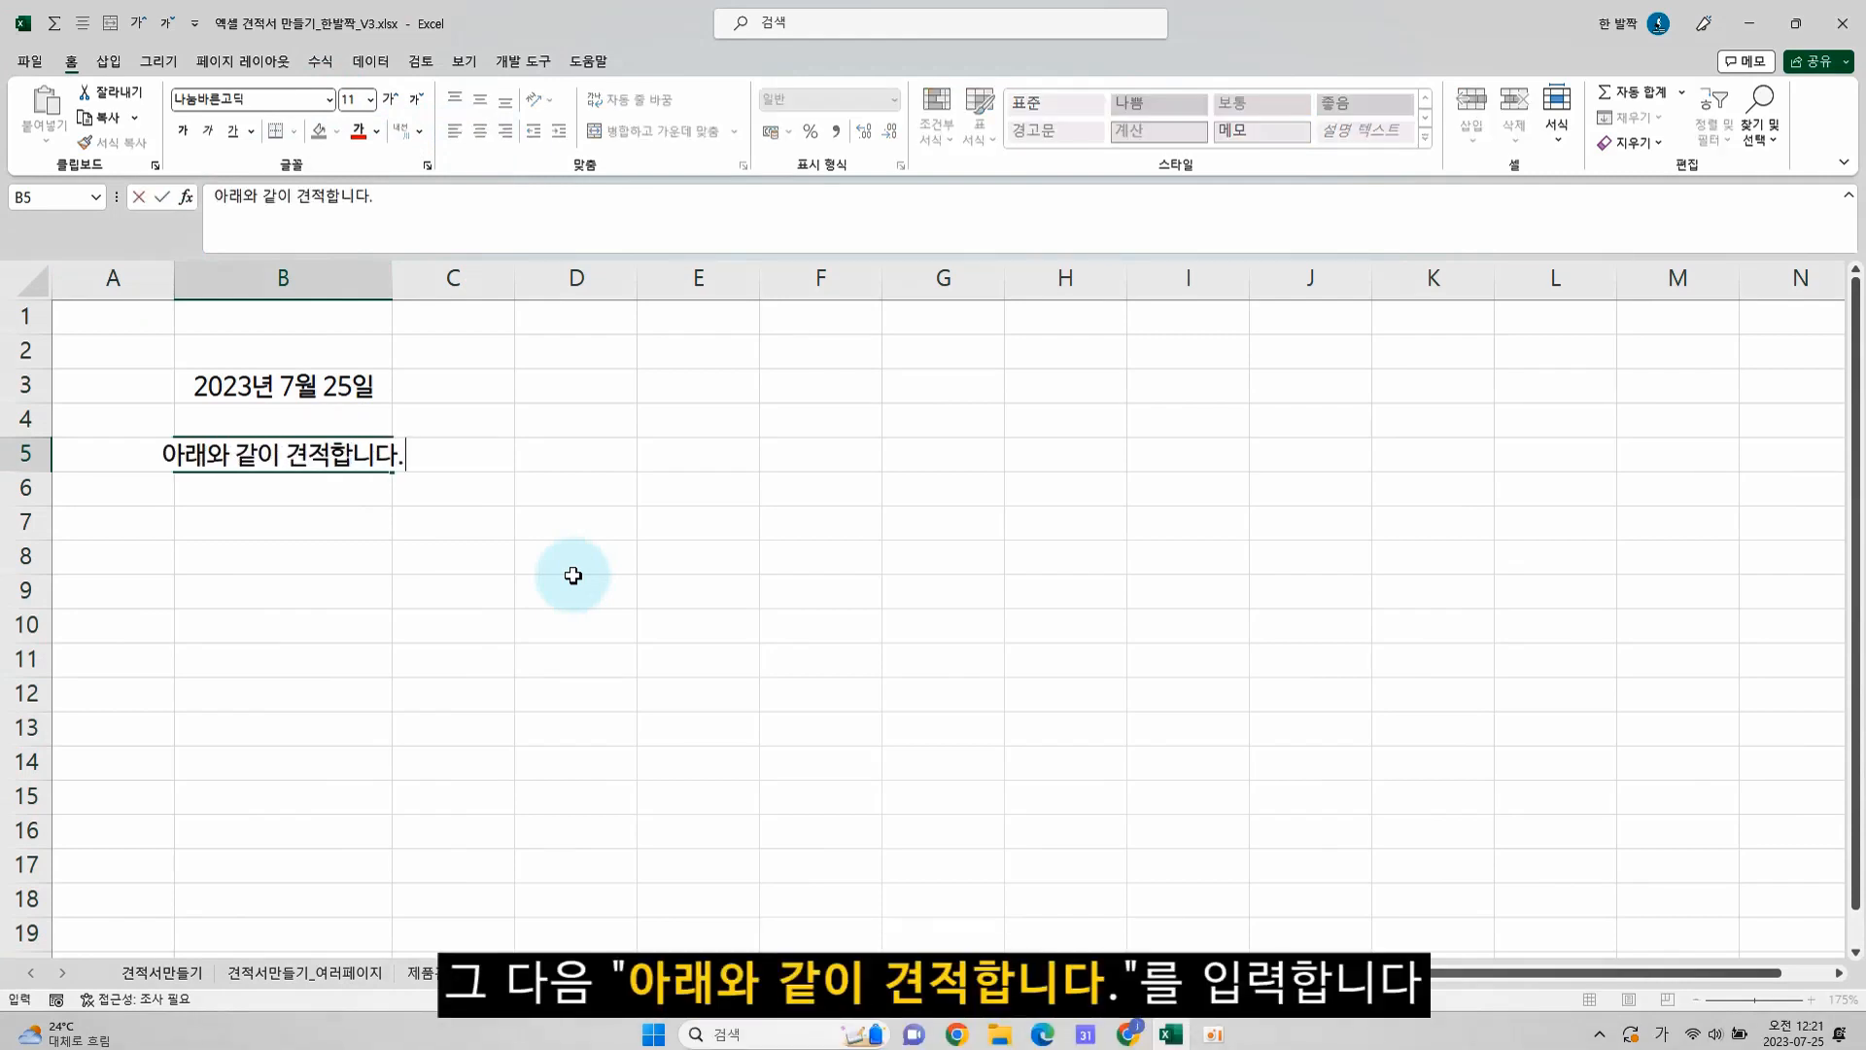
pyautogui.press('Return')
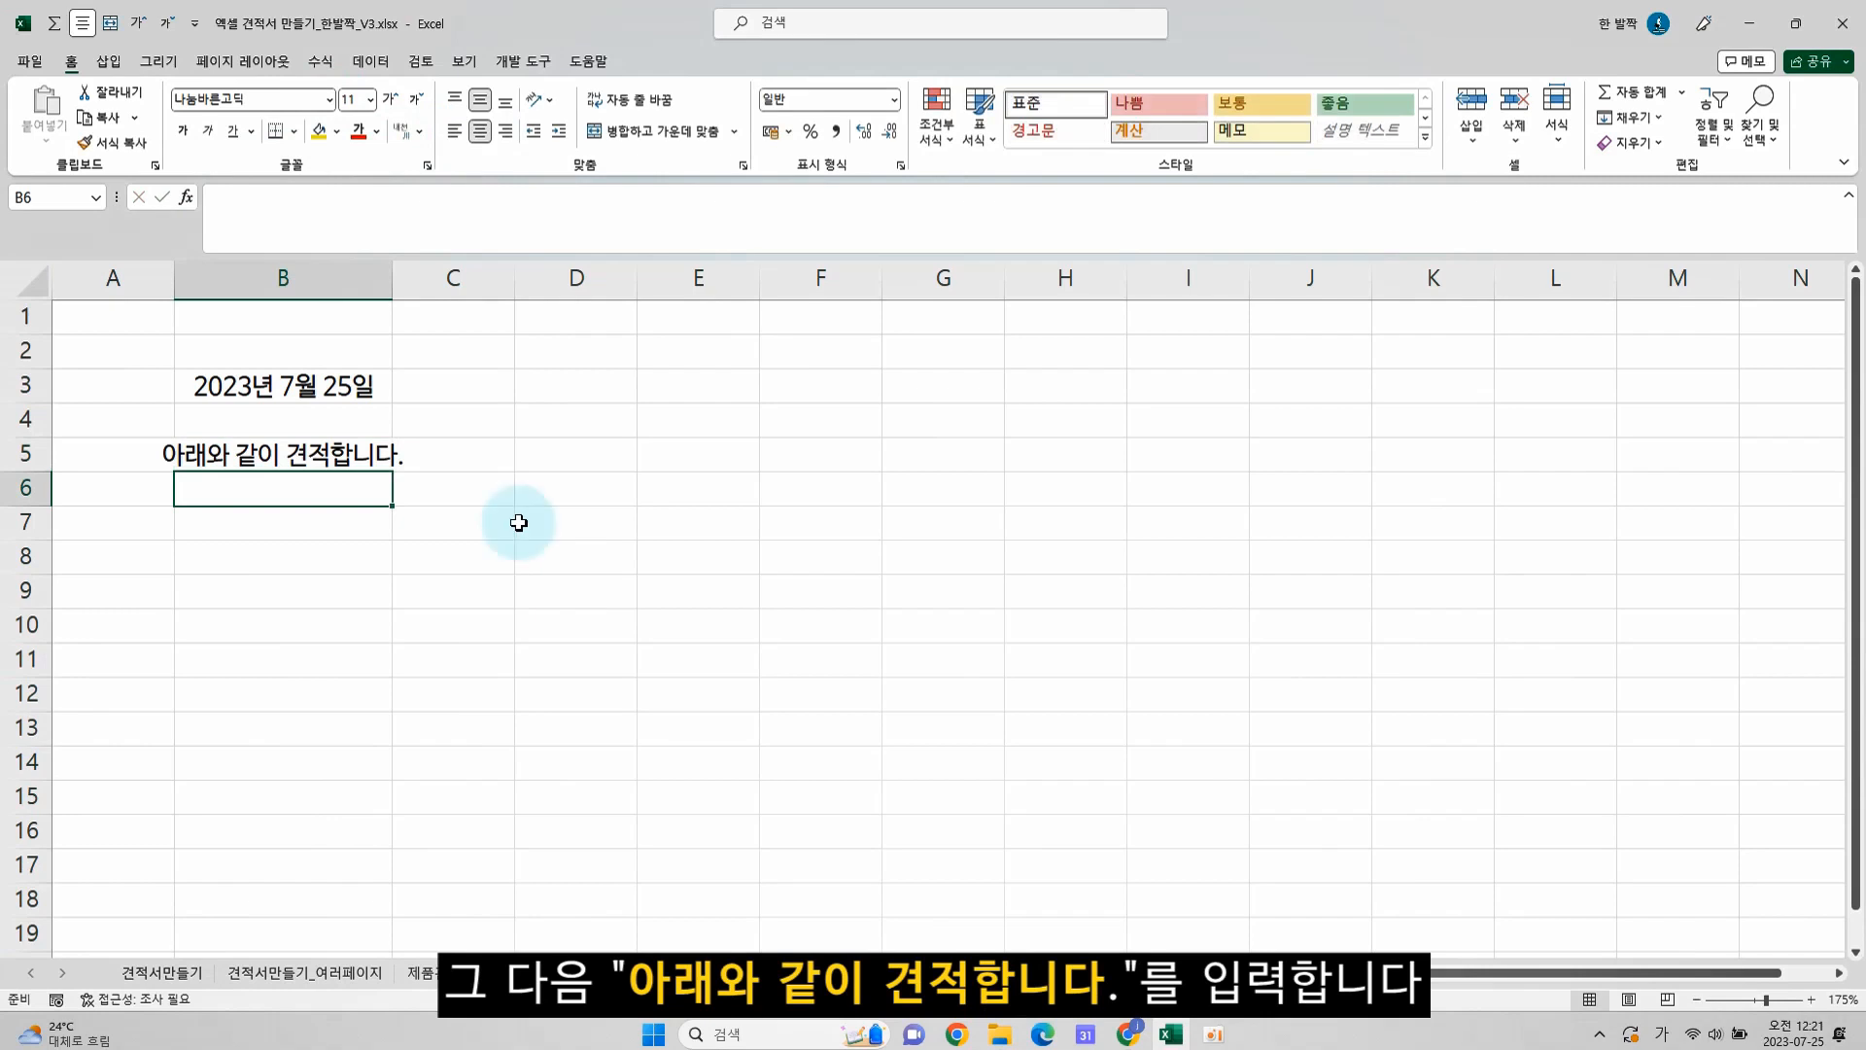
pyautogui.doubleClick(393, 278)
# Enter the labels 견적가 in cell A7 and 원정 in cell C7
pyautogui.click(353, 524)
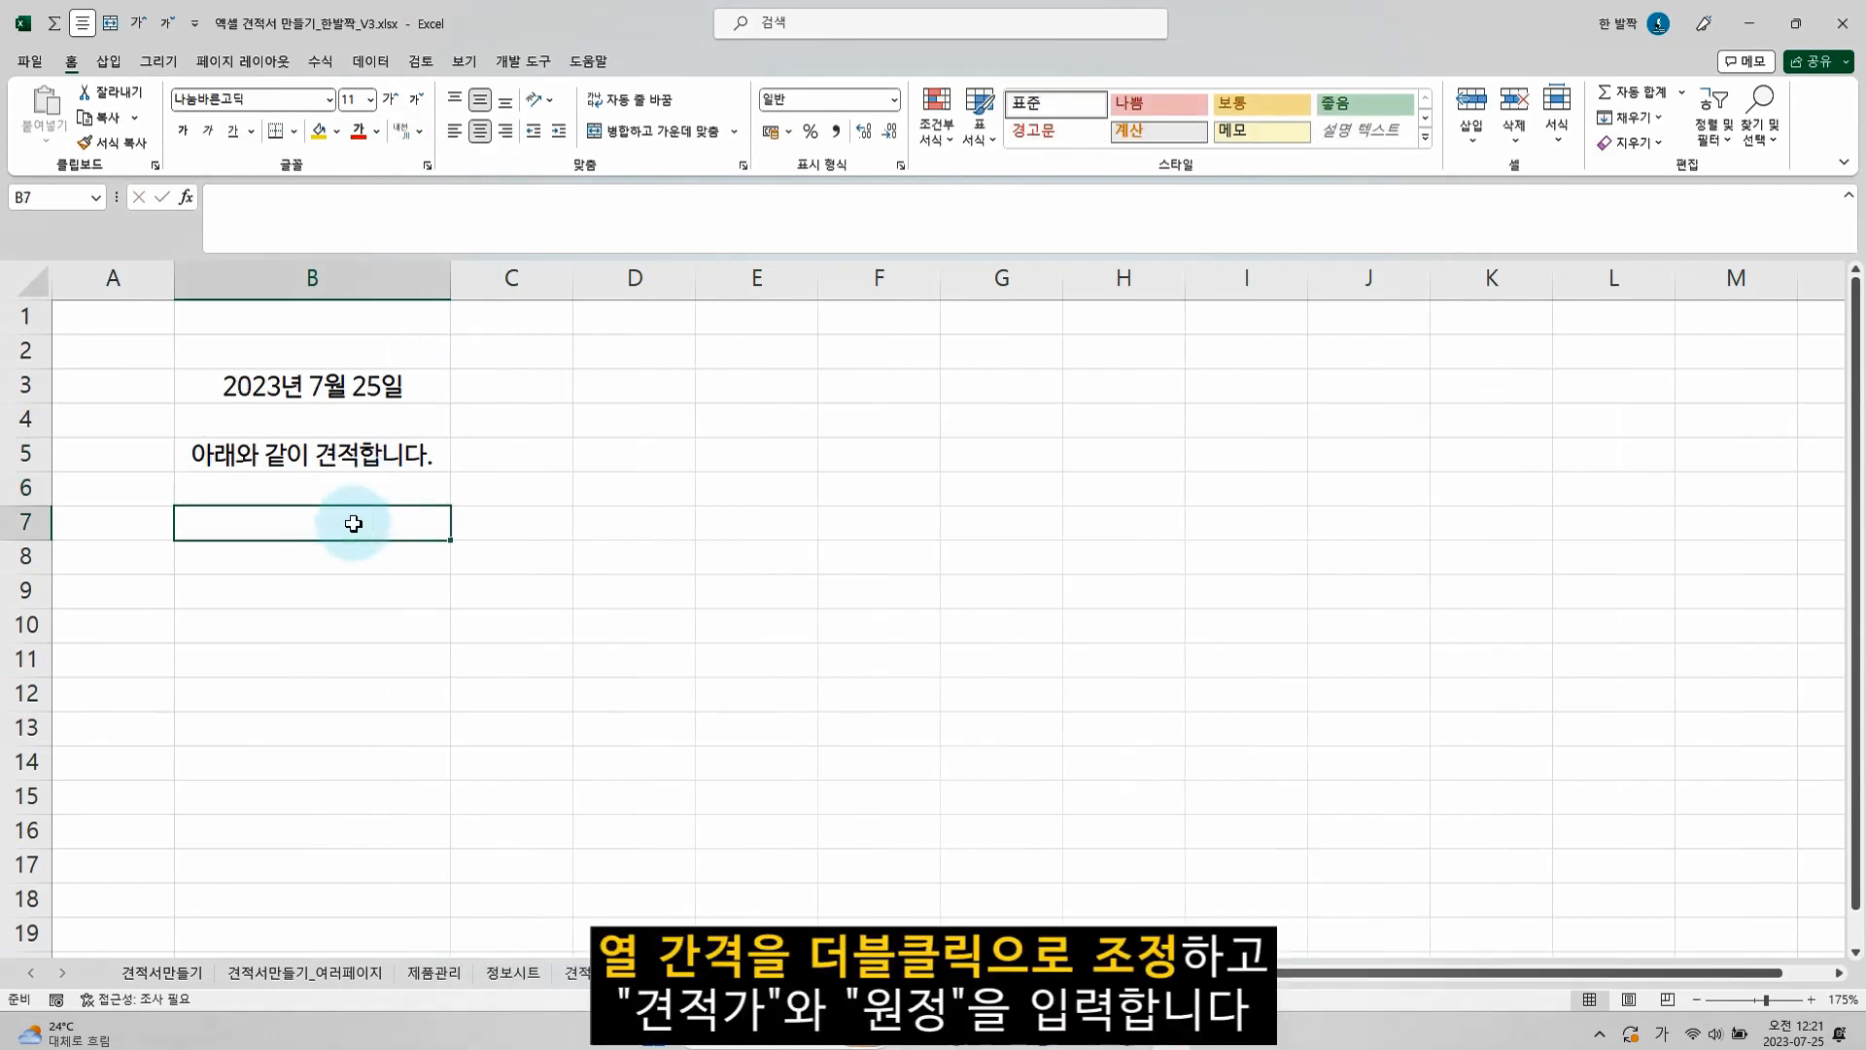
pyautogui.click(133, 522)
pyautogui.write('견적')
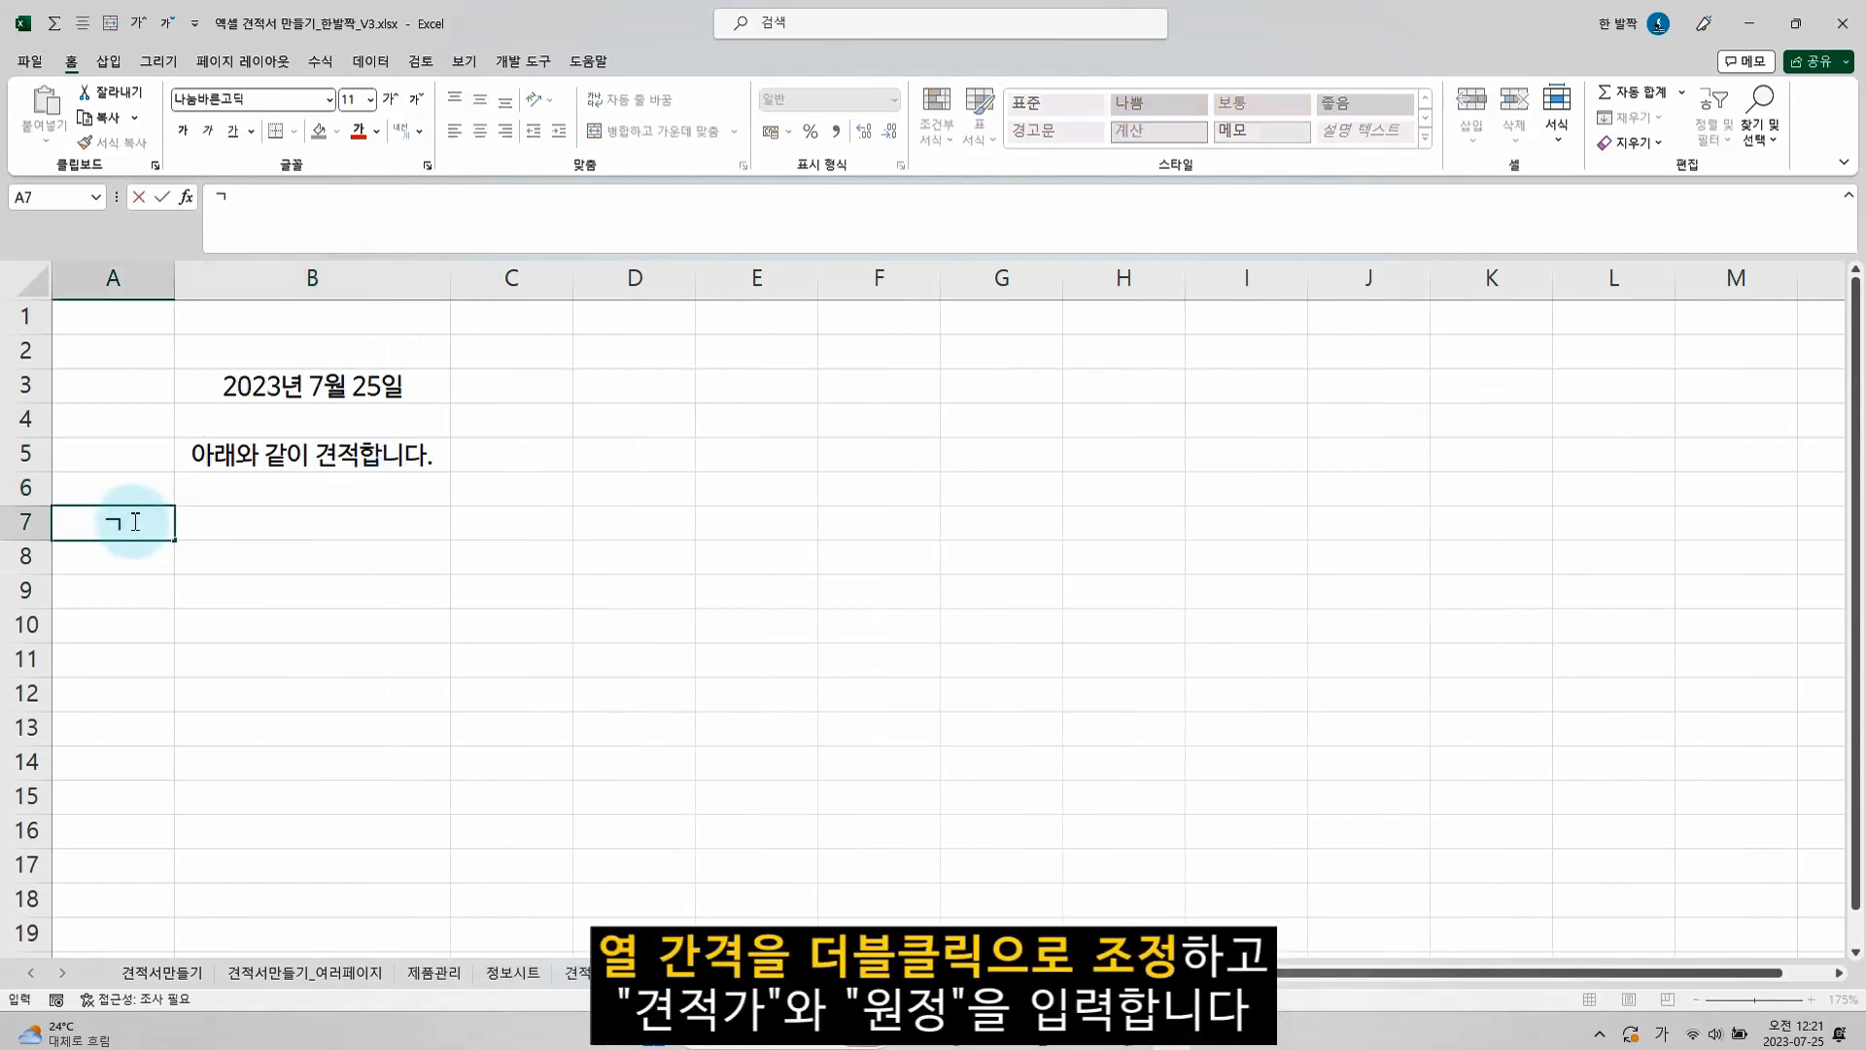
pyautogui.write('가')
pyautogui.press('Tab')
pyautogui.write('원정')
pyautogui.click(133, 522)
# Enter the sample amount 12400 in cell B7, between the 견적가 and 원정 labels
pyautogui.press('Right')
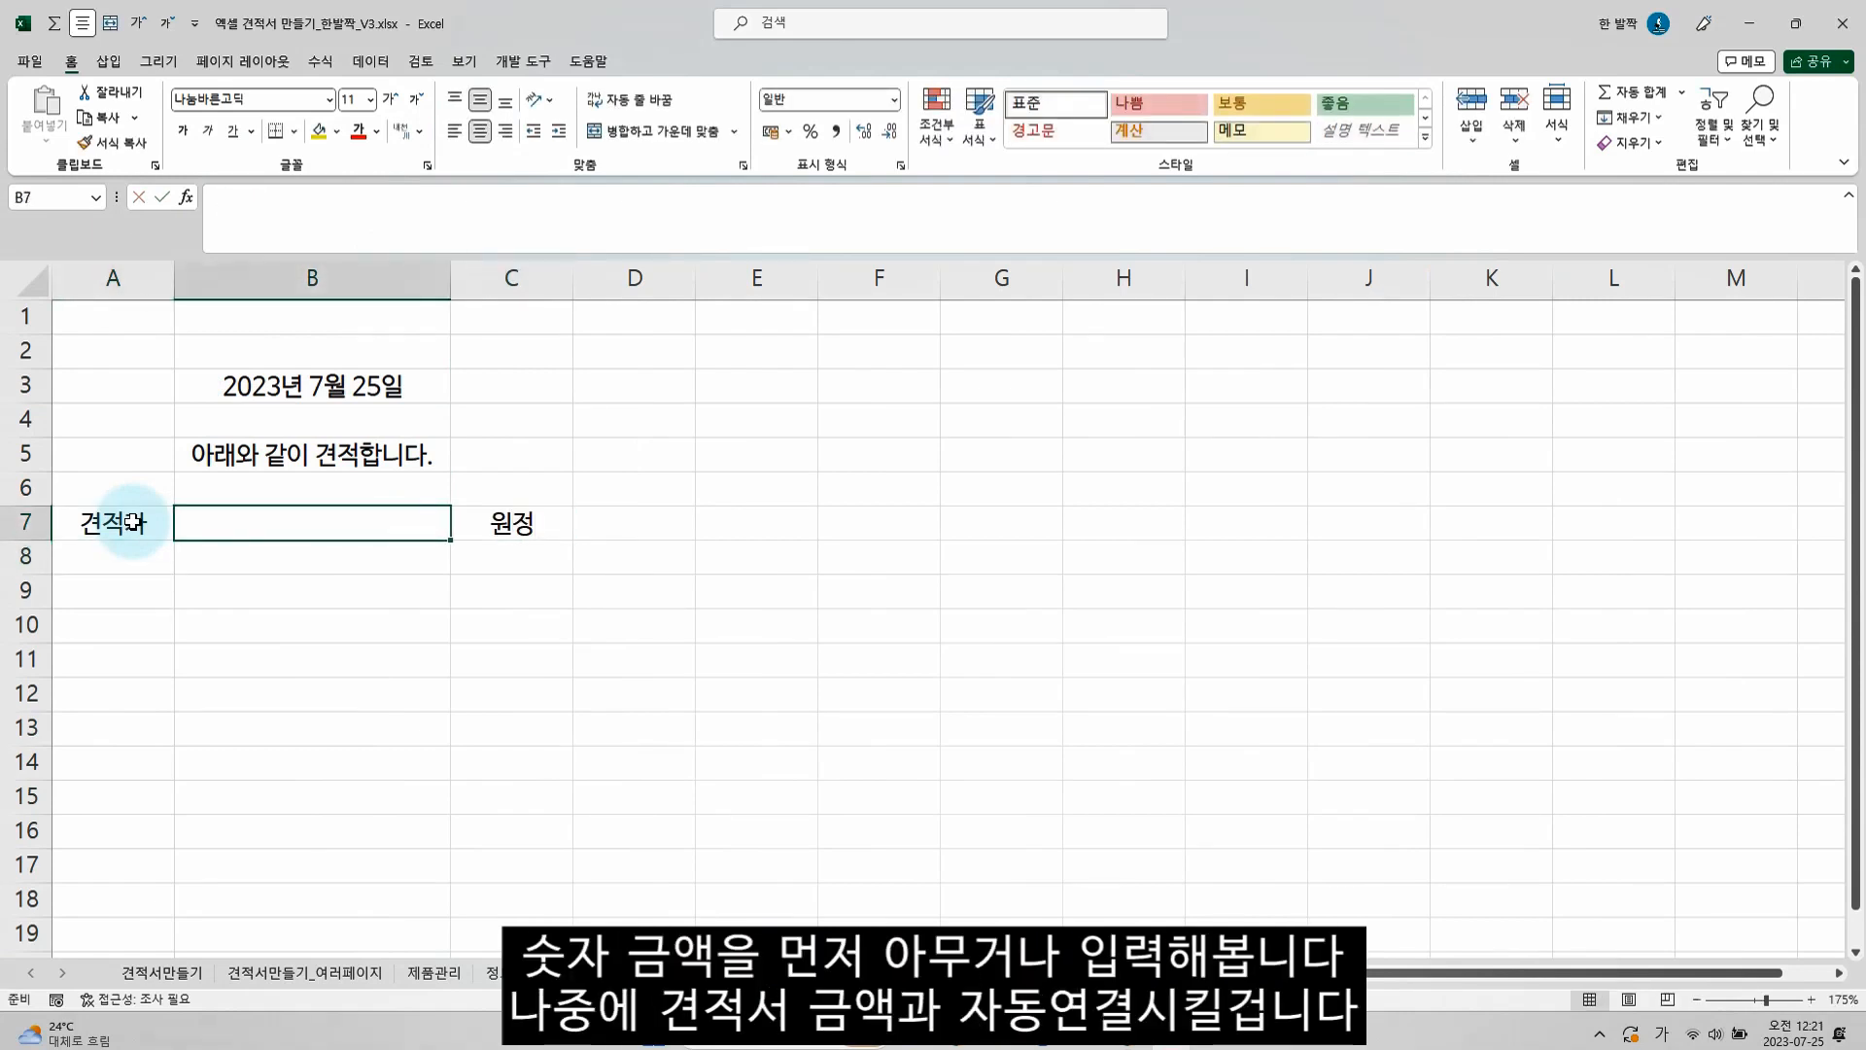
pyautogui.write('12400')
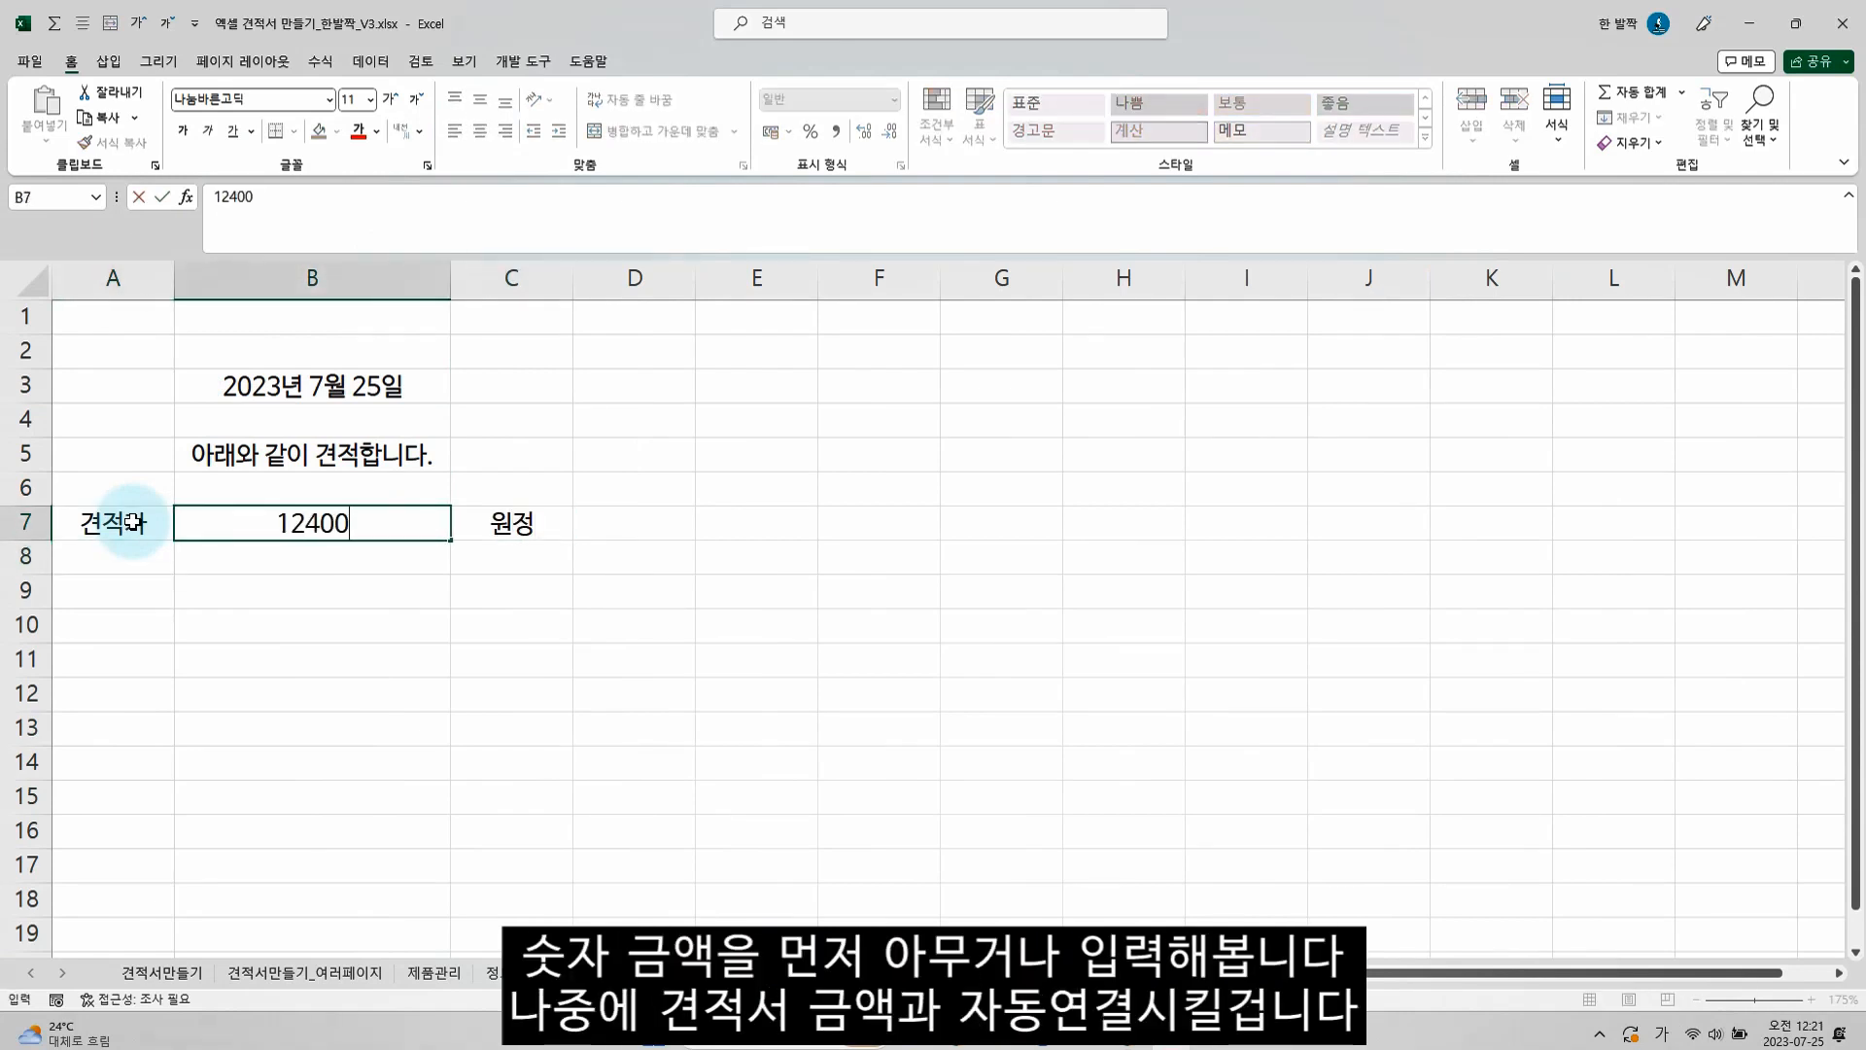
pyautogui.press('Return')
pyautogui.press('Up')
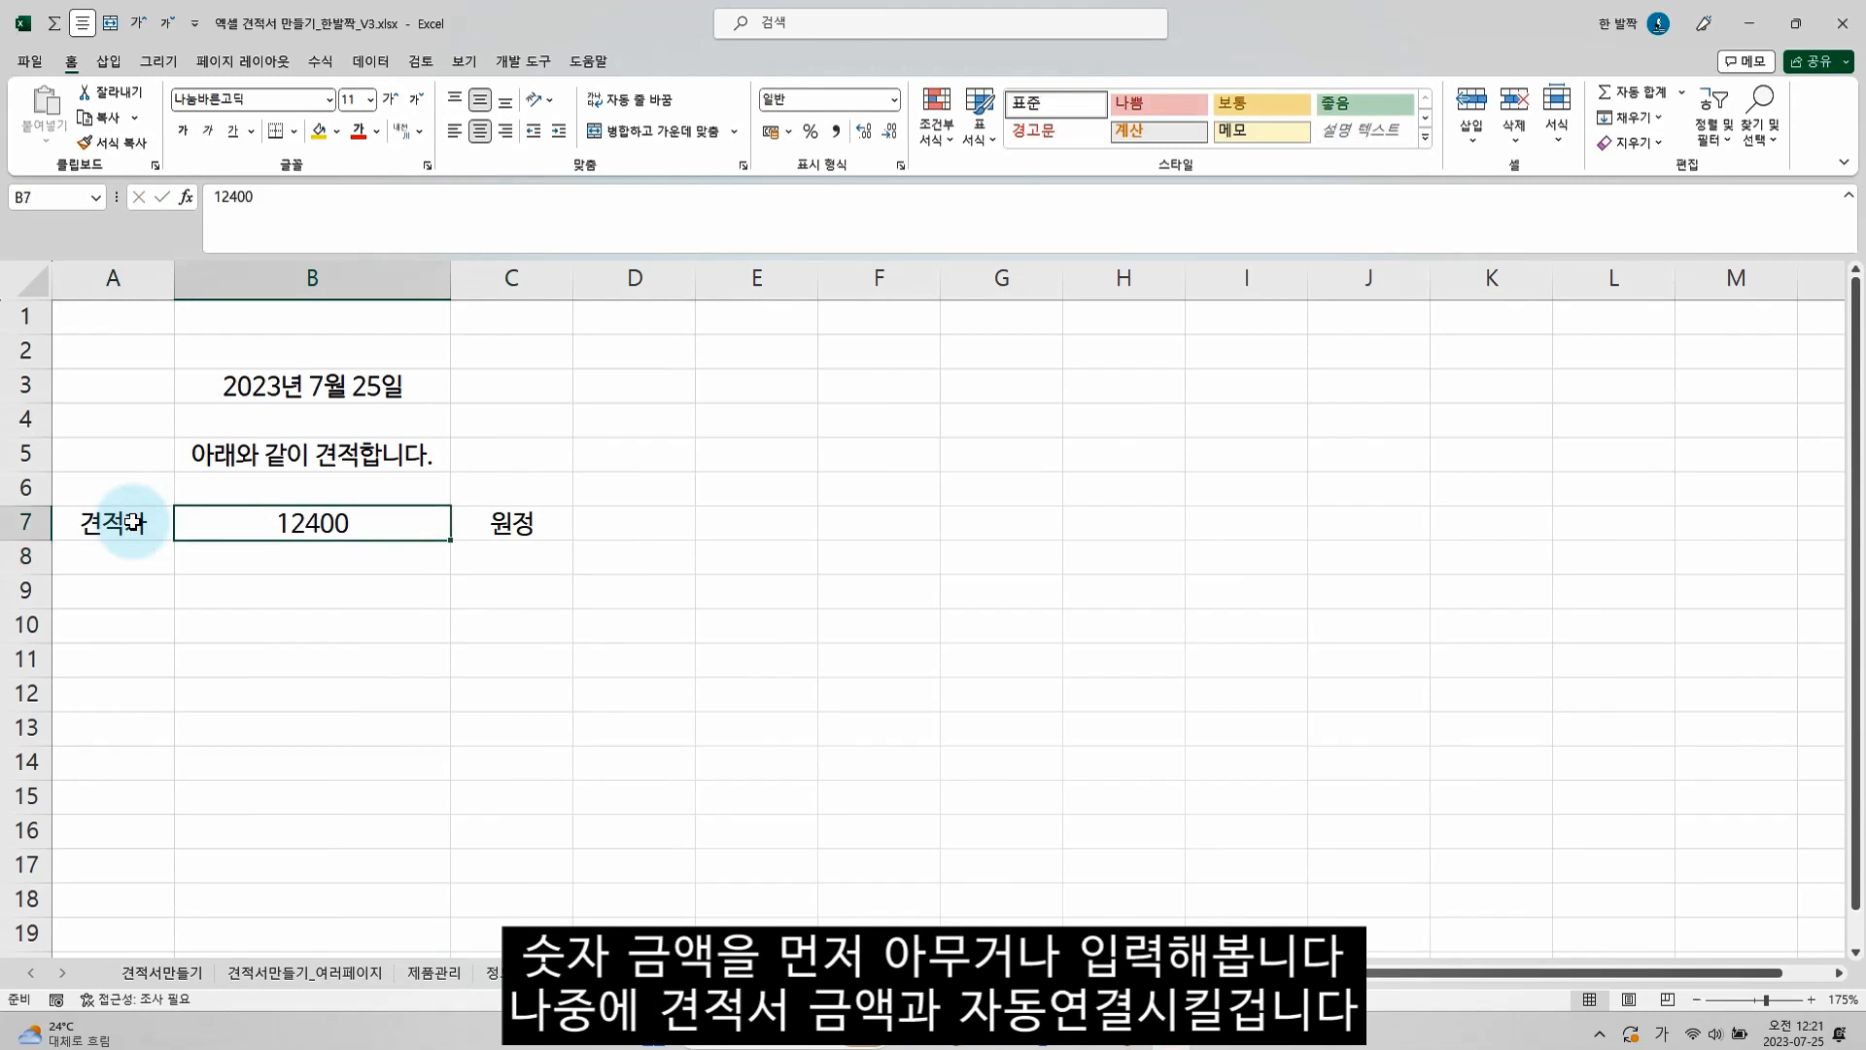
# Format the amount in B7 with the 기타 category's 숫자(한글) type and check the cell's underlying value
pyautogui.hotkey('ctrl', '1')
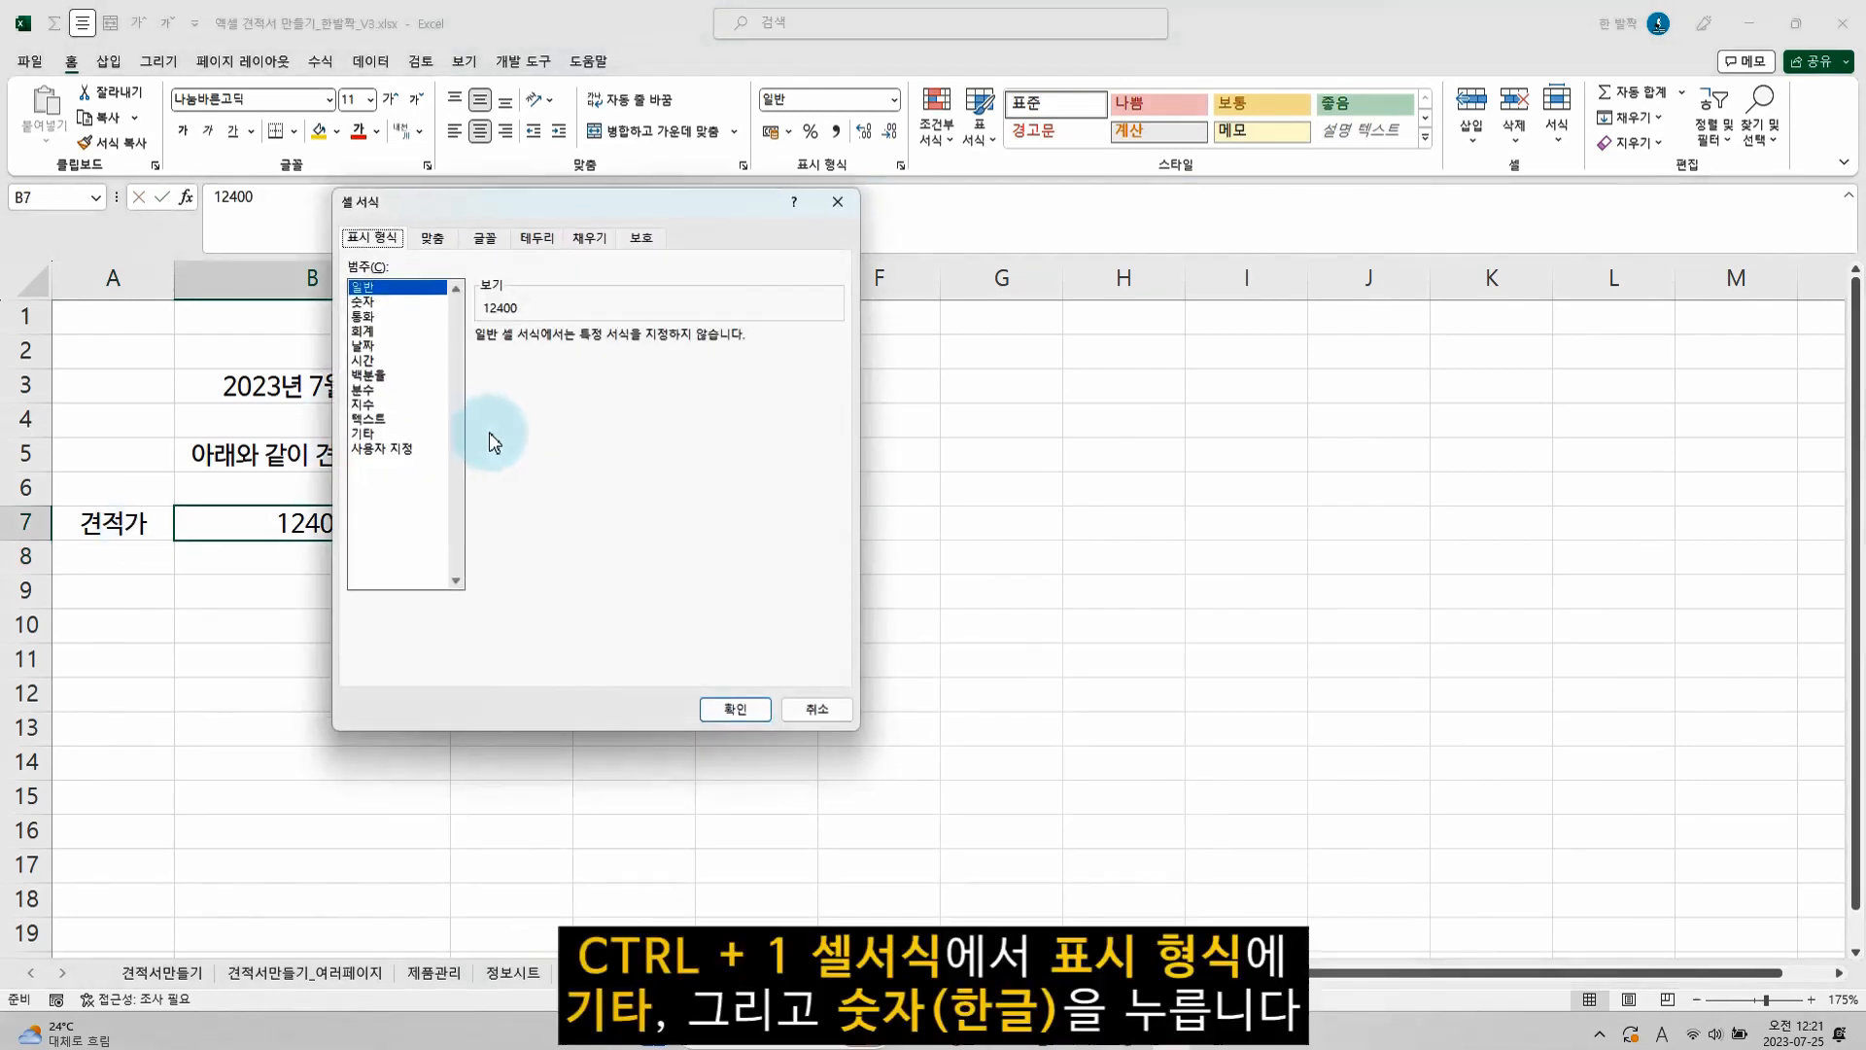
pyautogui.moveTo(491, 206); pyautogui.dragTo(640, 223)
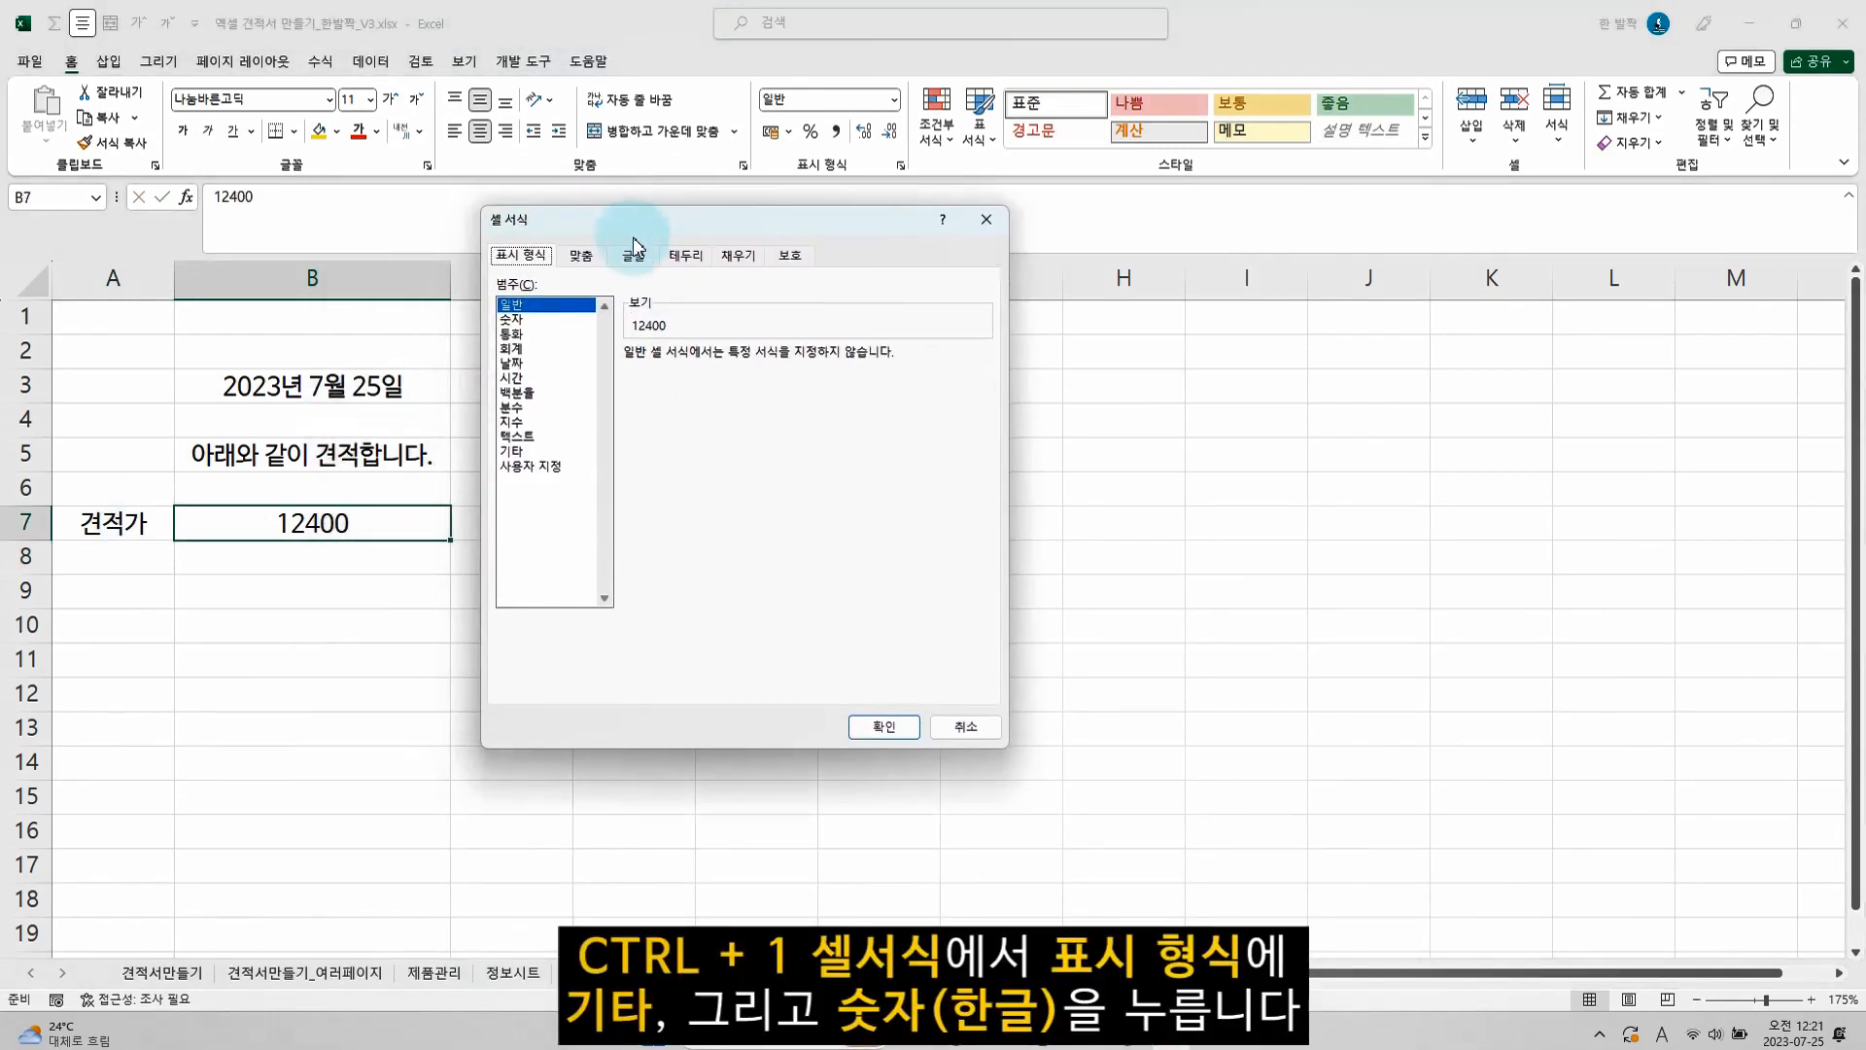
pyautogui.click(530, 451)
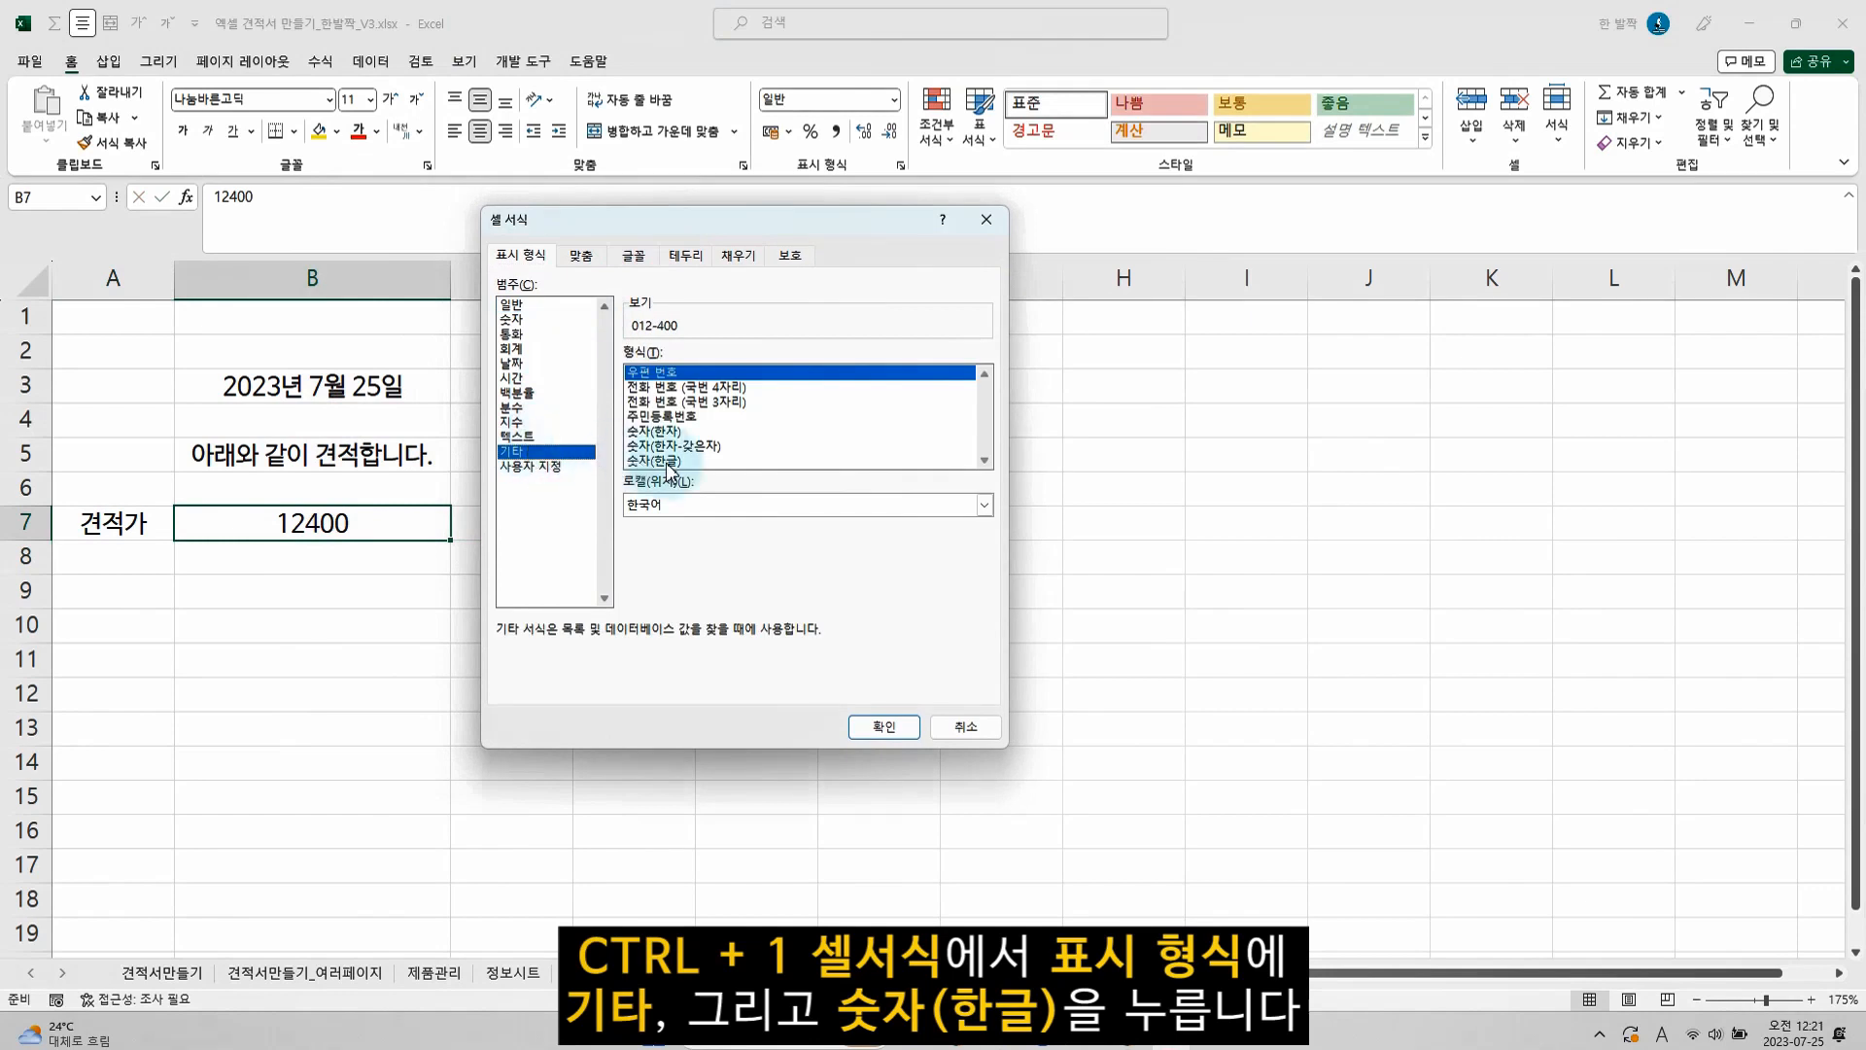
pyautogui.click(666, 461)
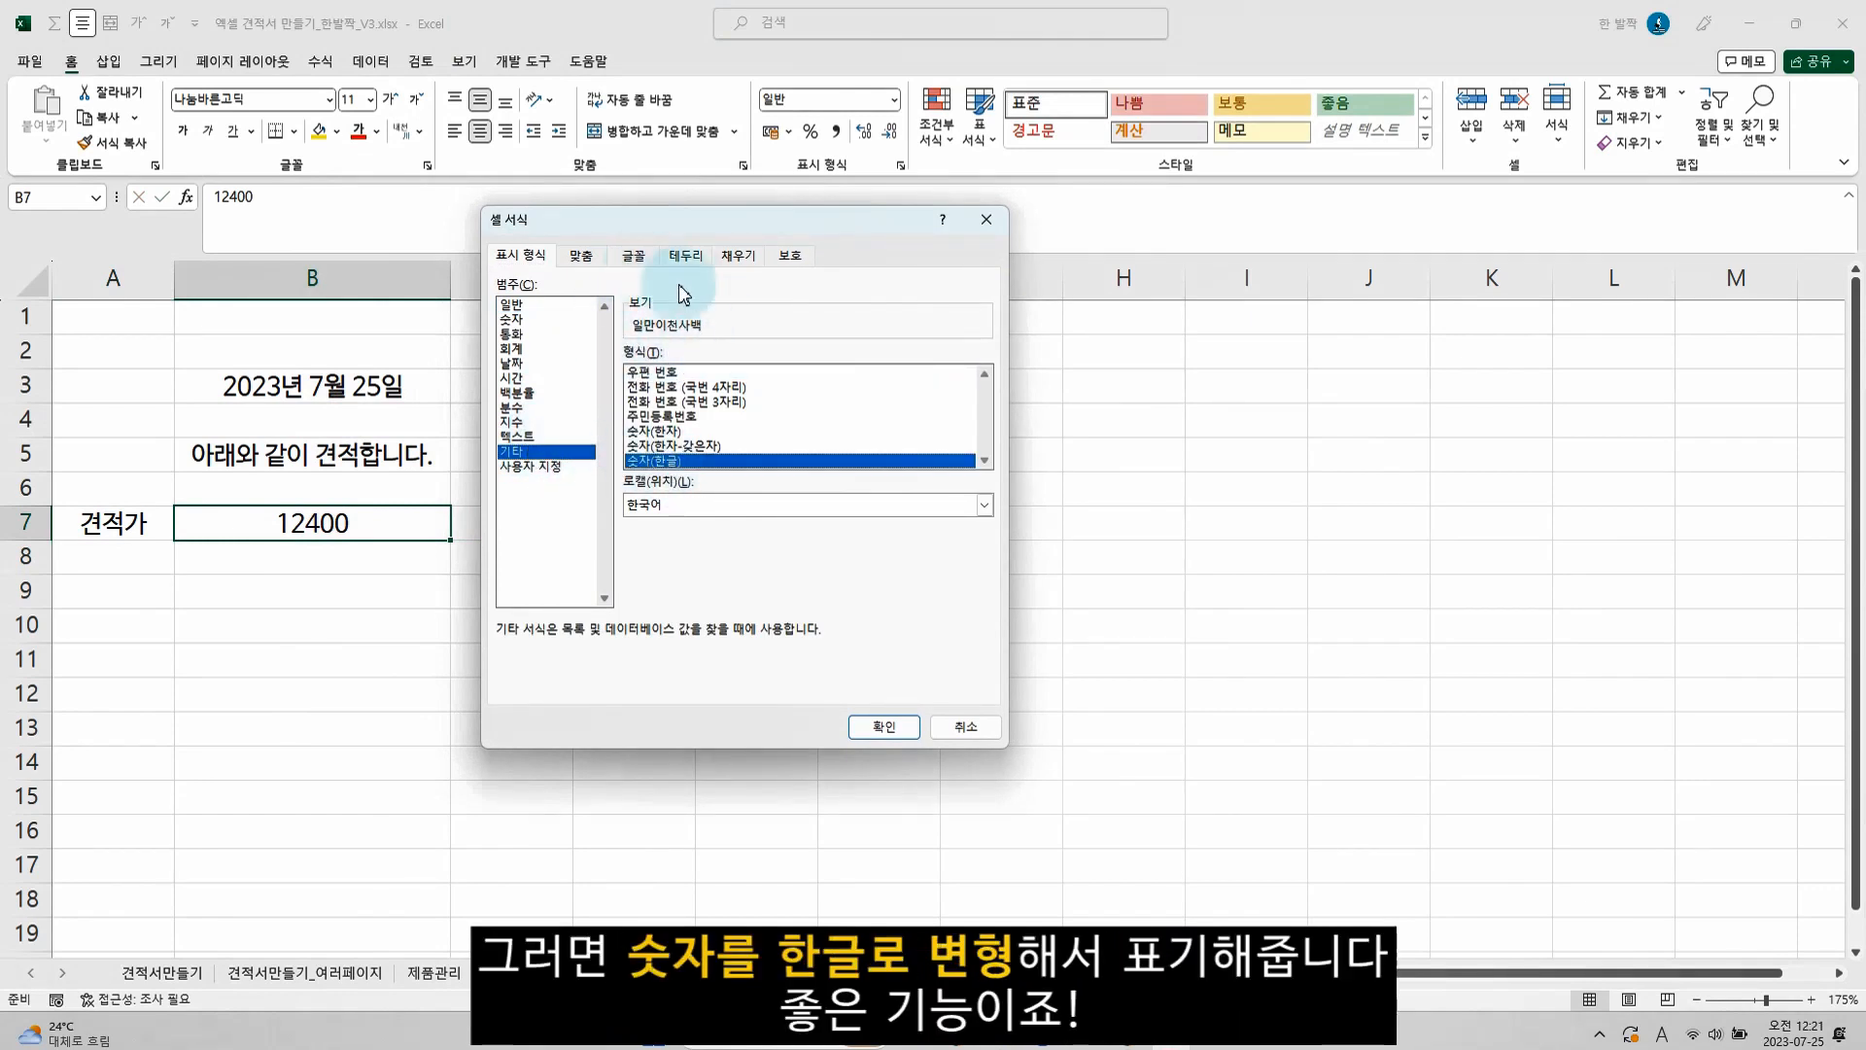
pyautogui.click(875, 728)
pyautogui.doubleClick(331, 547)
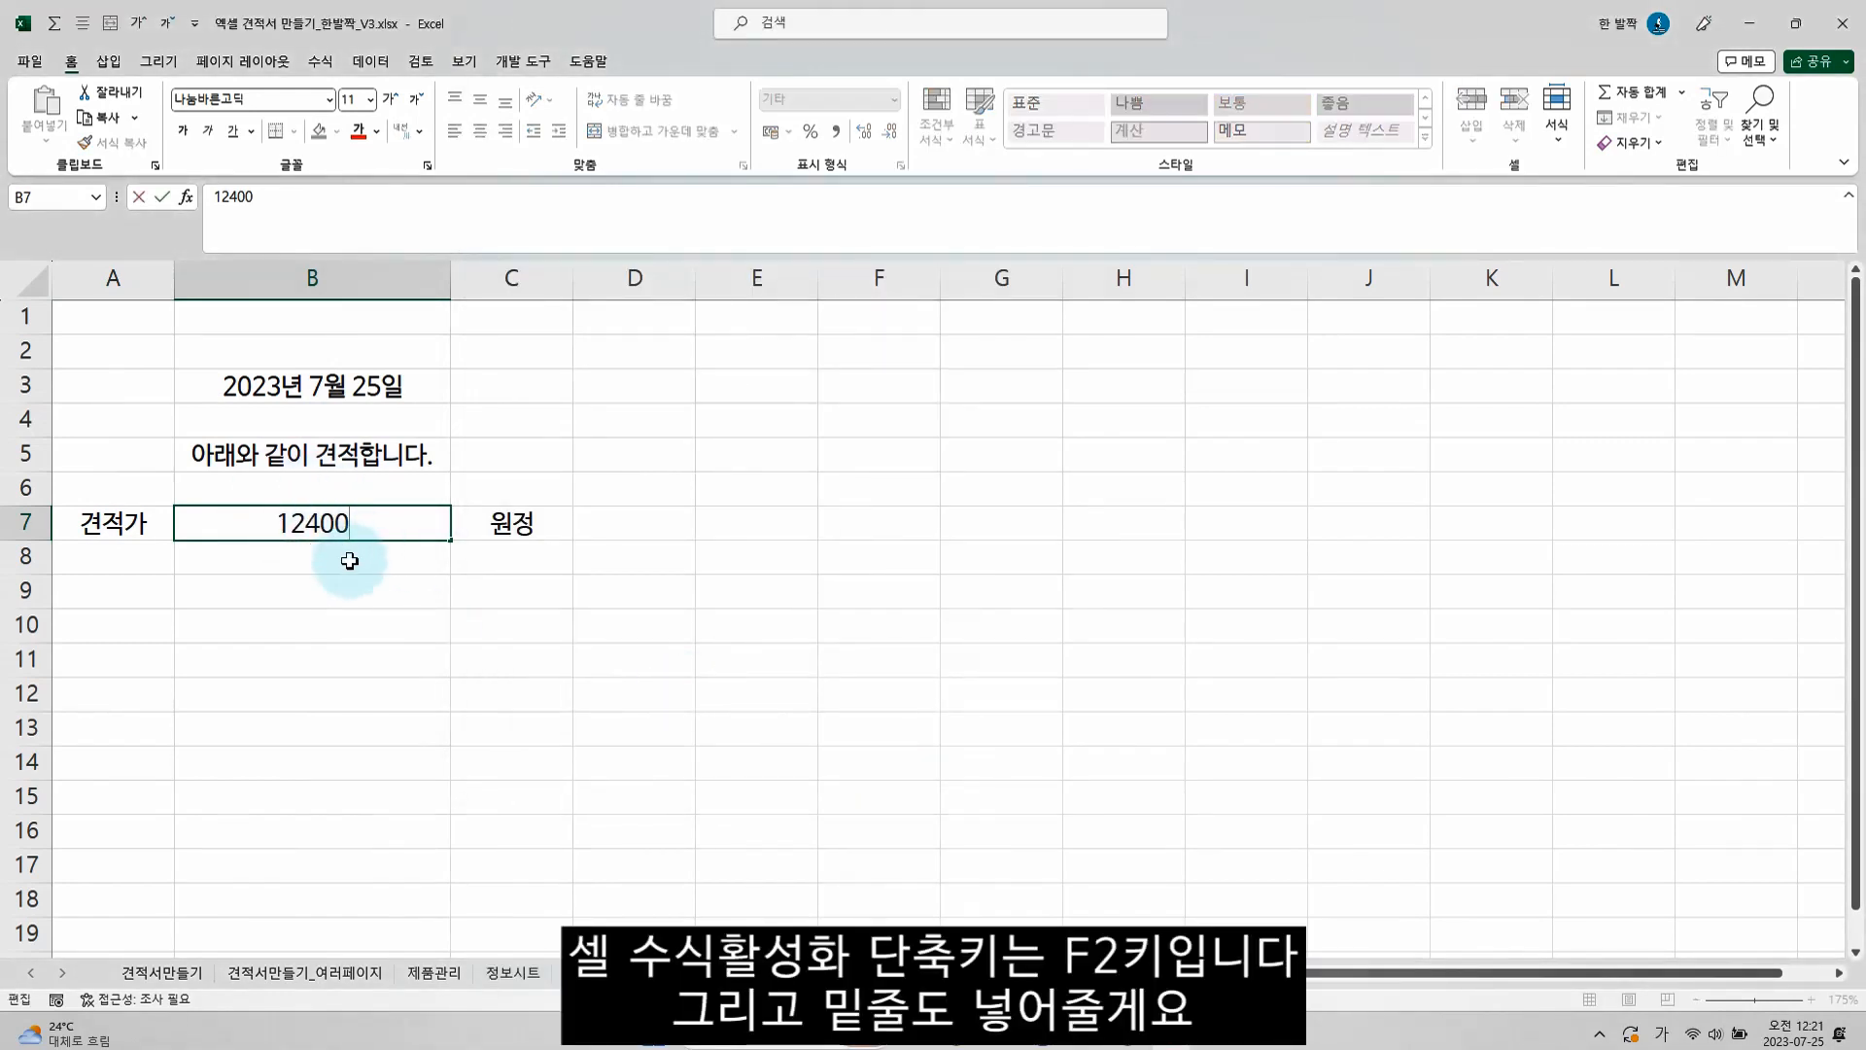
pyautogui.press('Escape')
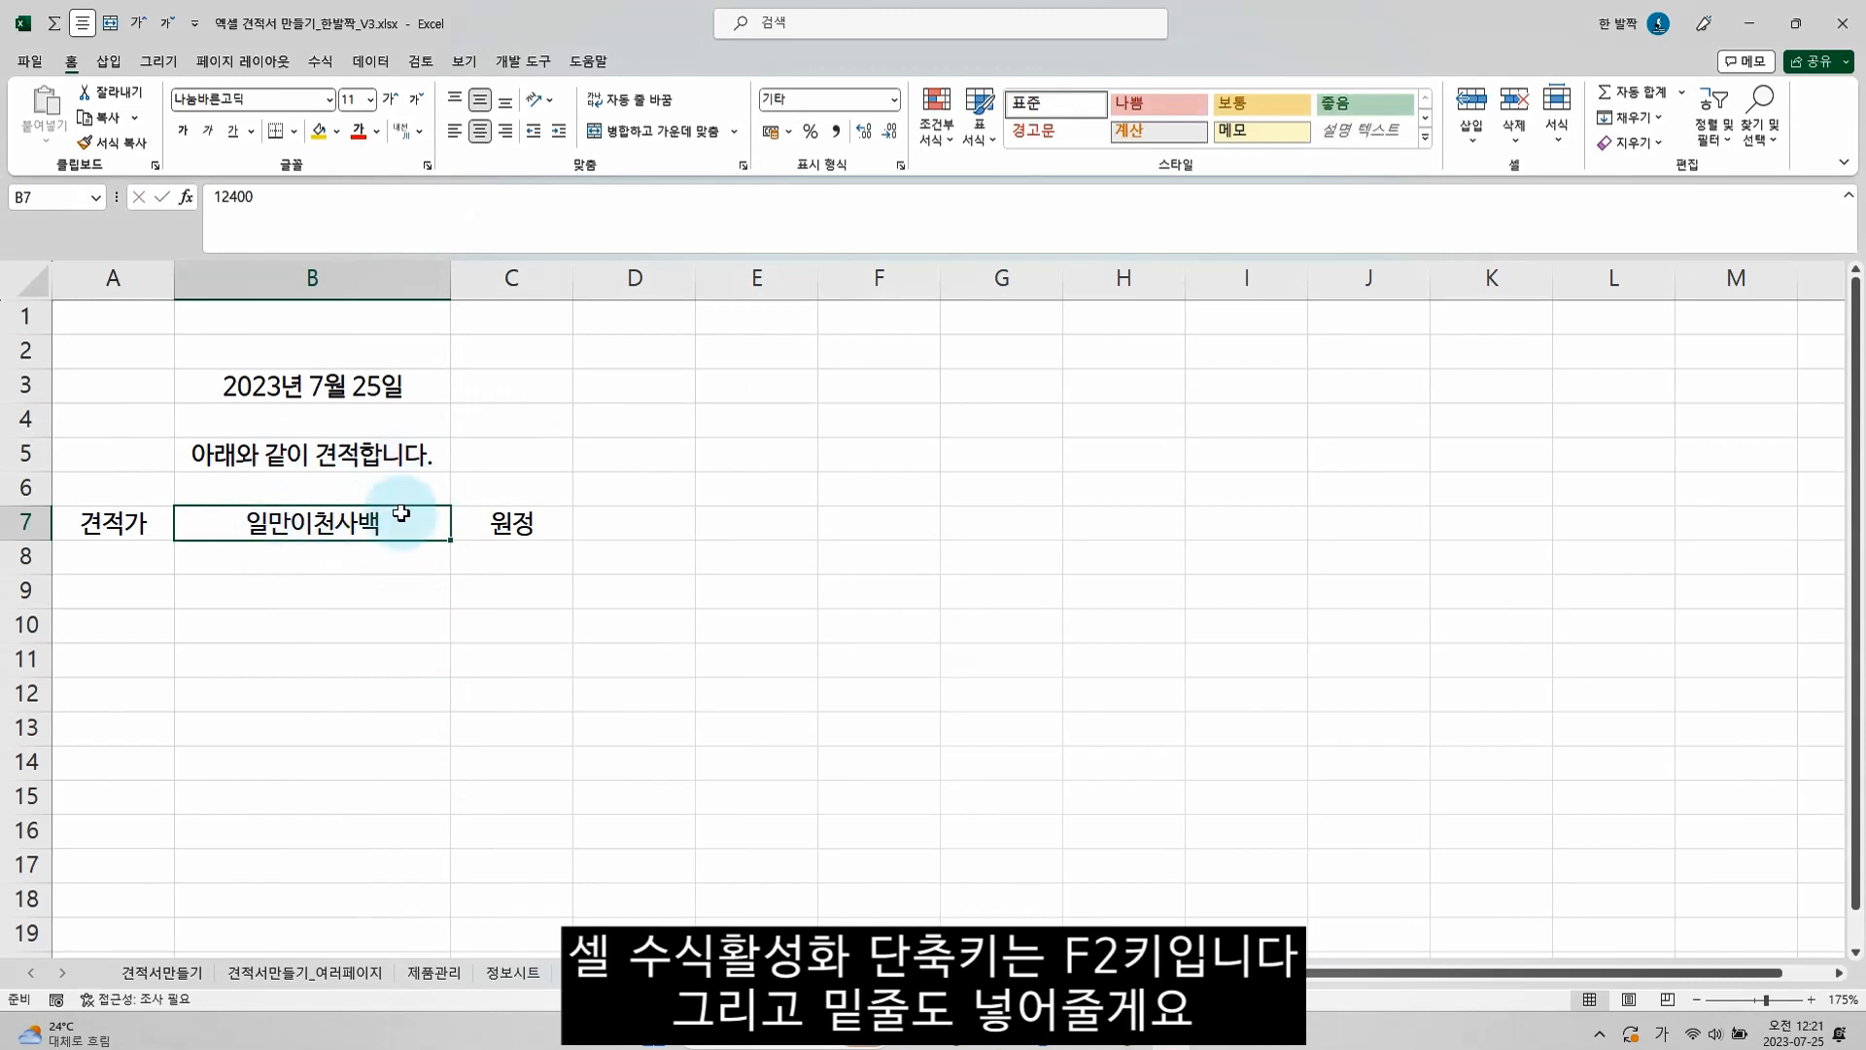
# Underline the sentence in B5 and make the price line A7:C7 bold
pyautogui.click(322, 449)
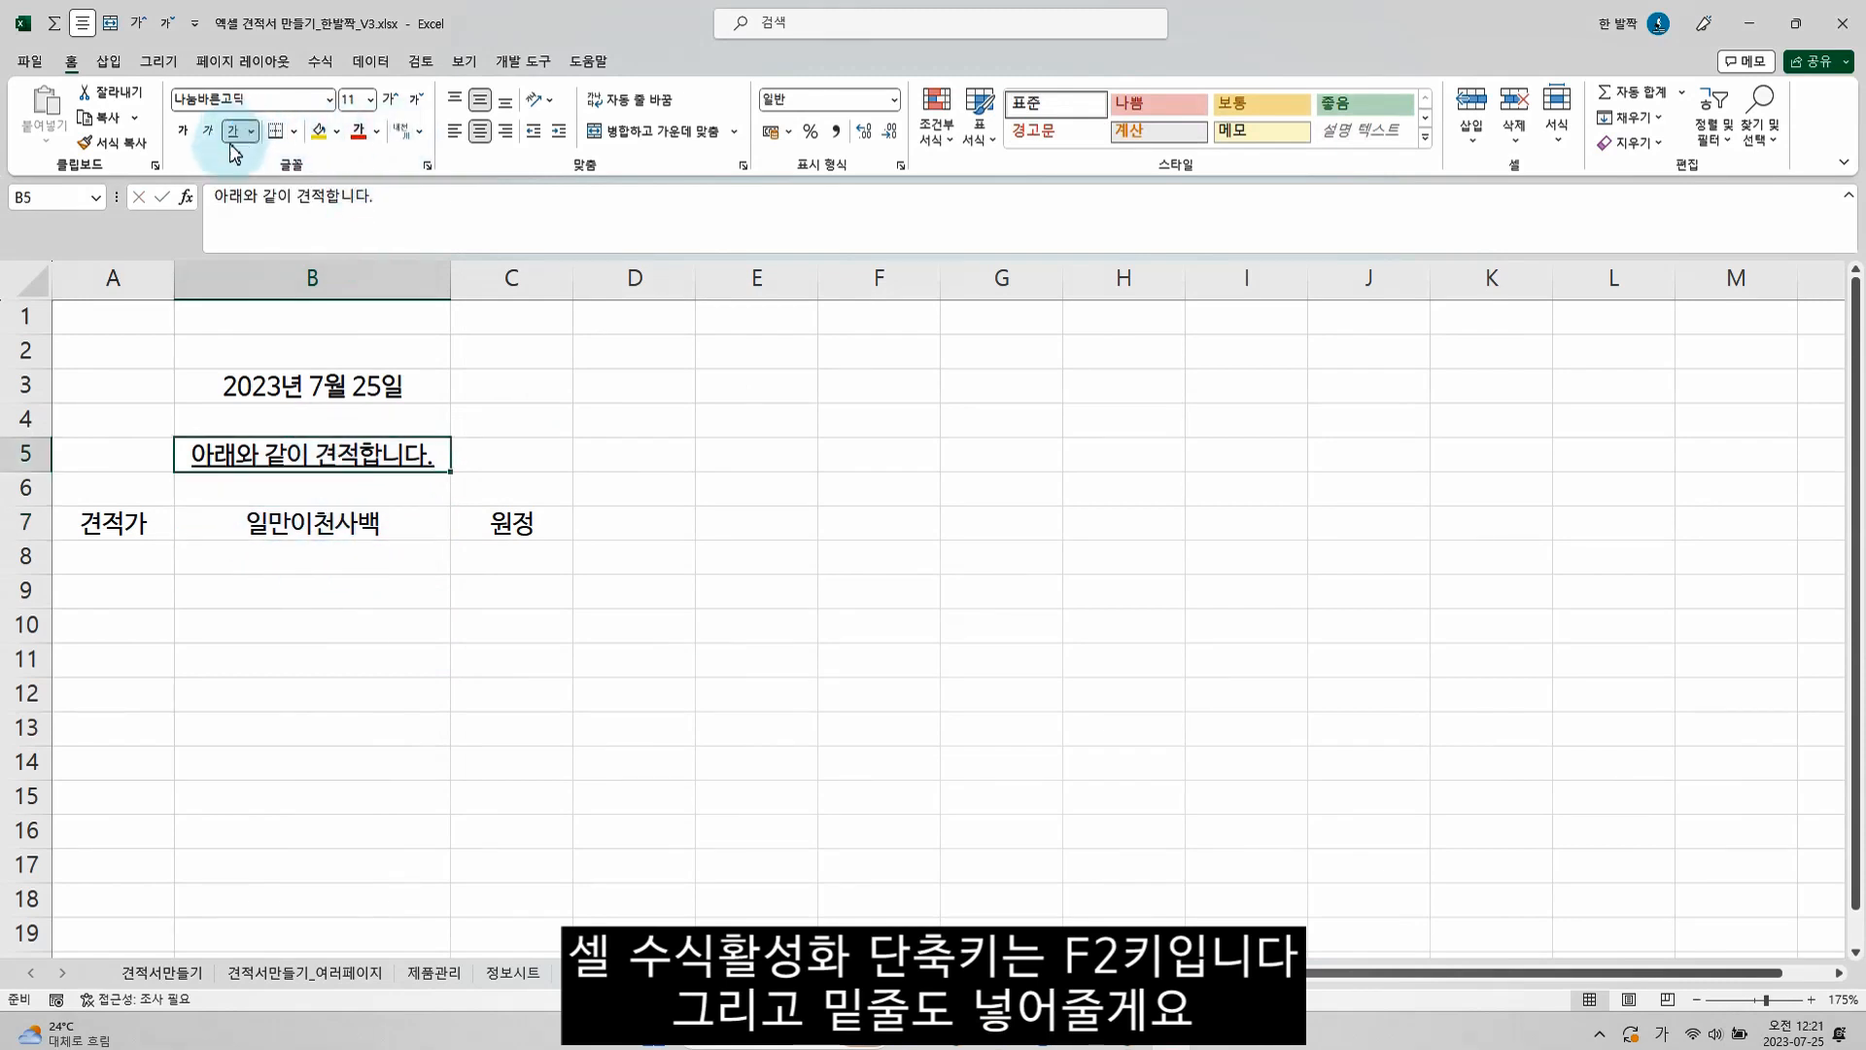
pyautogui.moveTo(126, 525); pyautogui.dragTo(481, 522)
pyautogui.hotkey('ctrl', 'b')
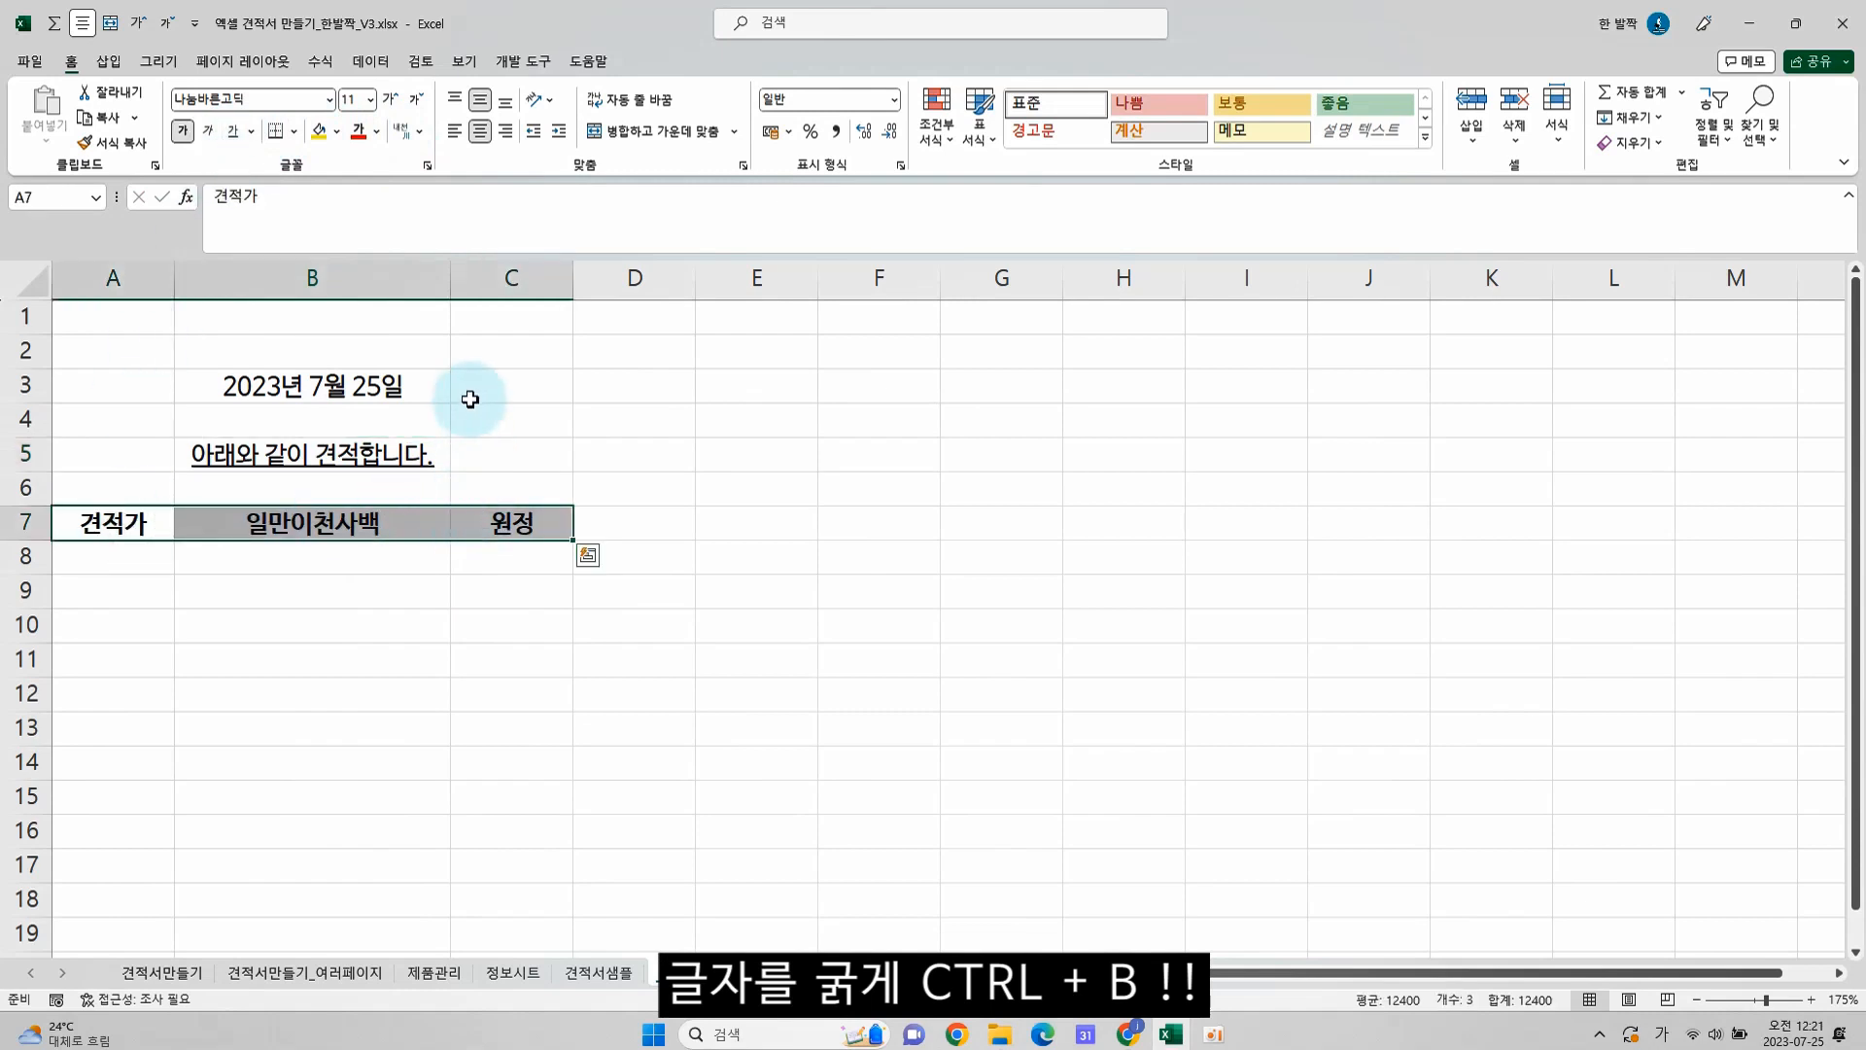
# Fit the widths of columns A through C to their contents
pyautogui.doubleClick(164, 283)
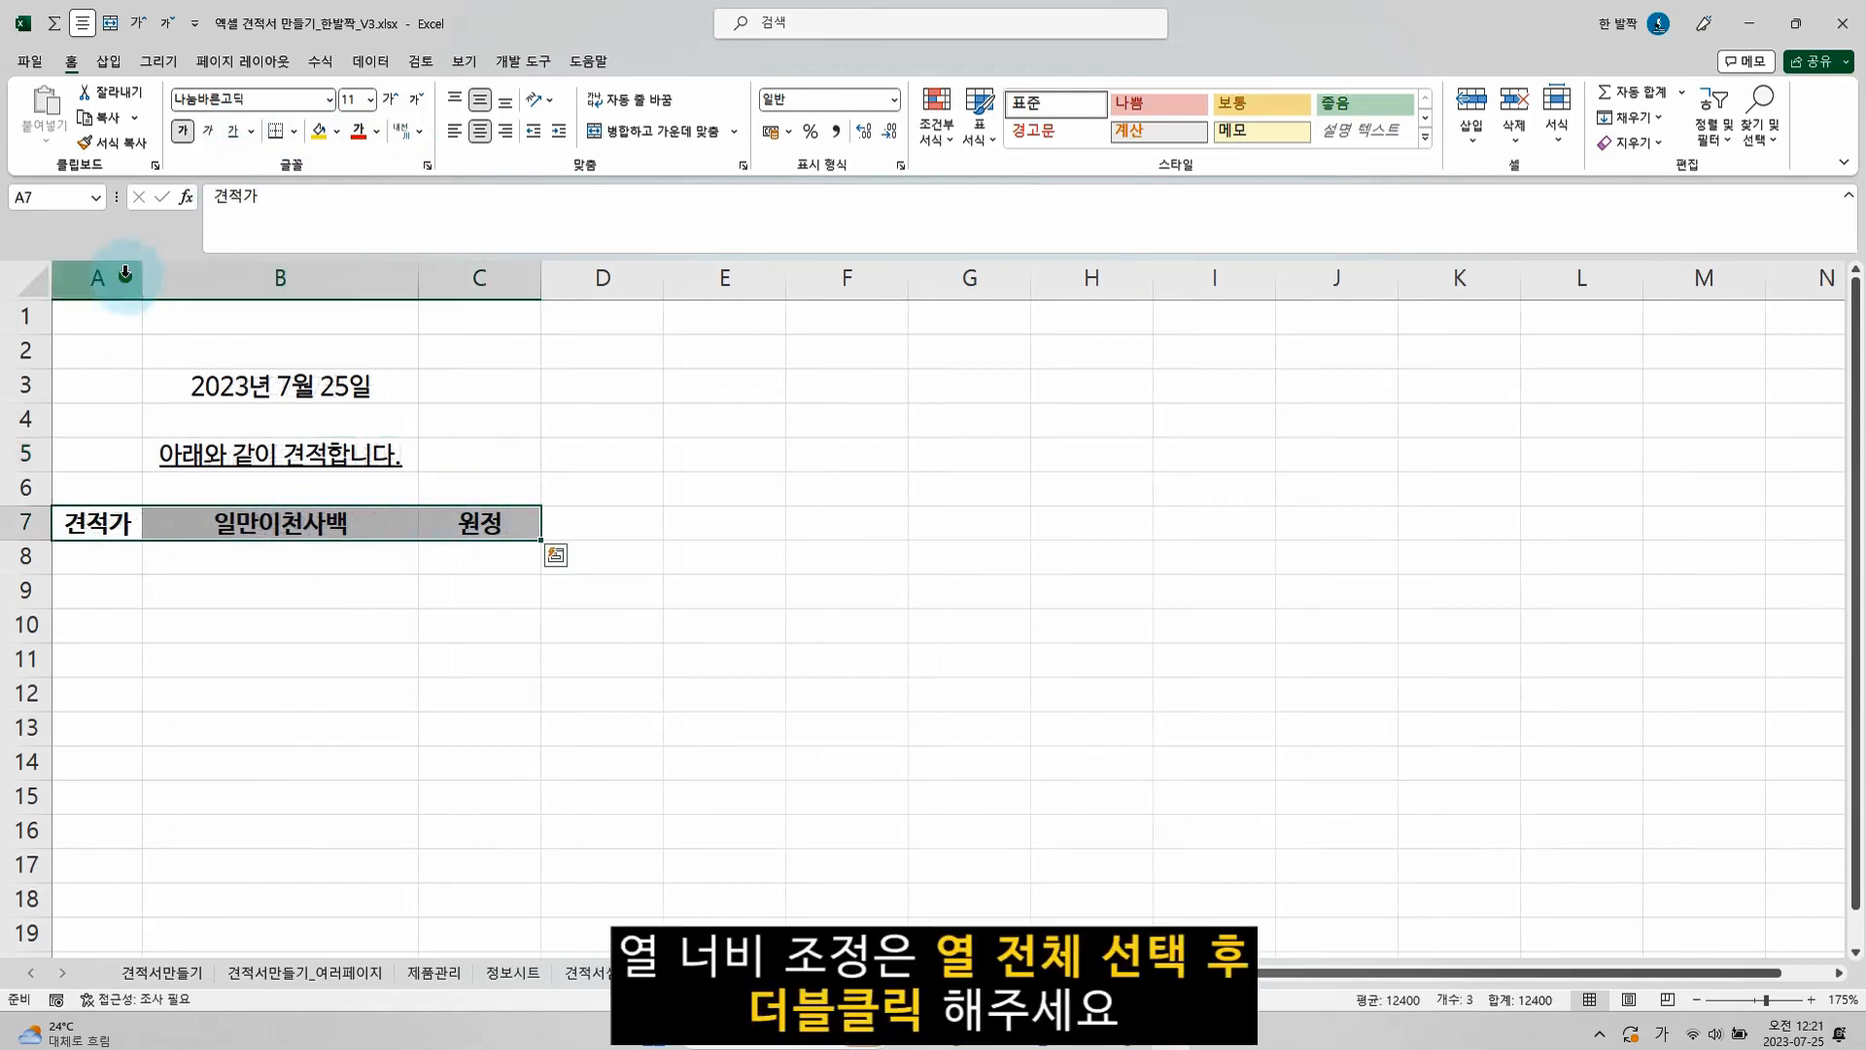
pyautogui.moveTo(128, 278); pyautogui.dragTo(470, 279)
pyautogui.doubleClick(416, 279)
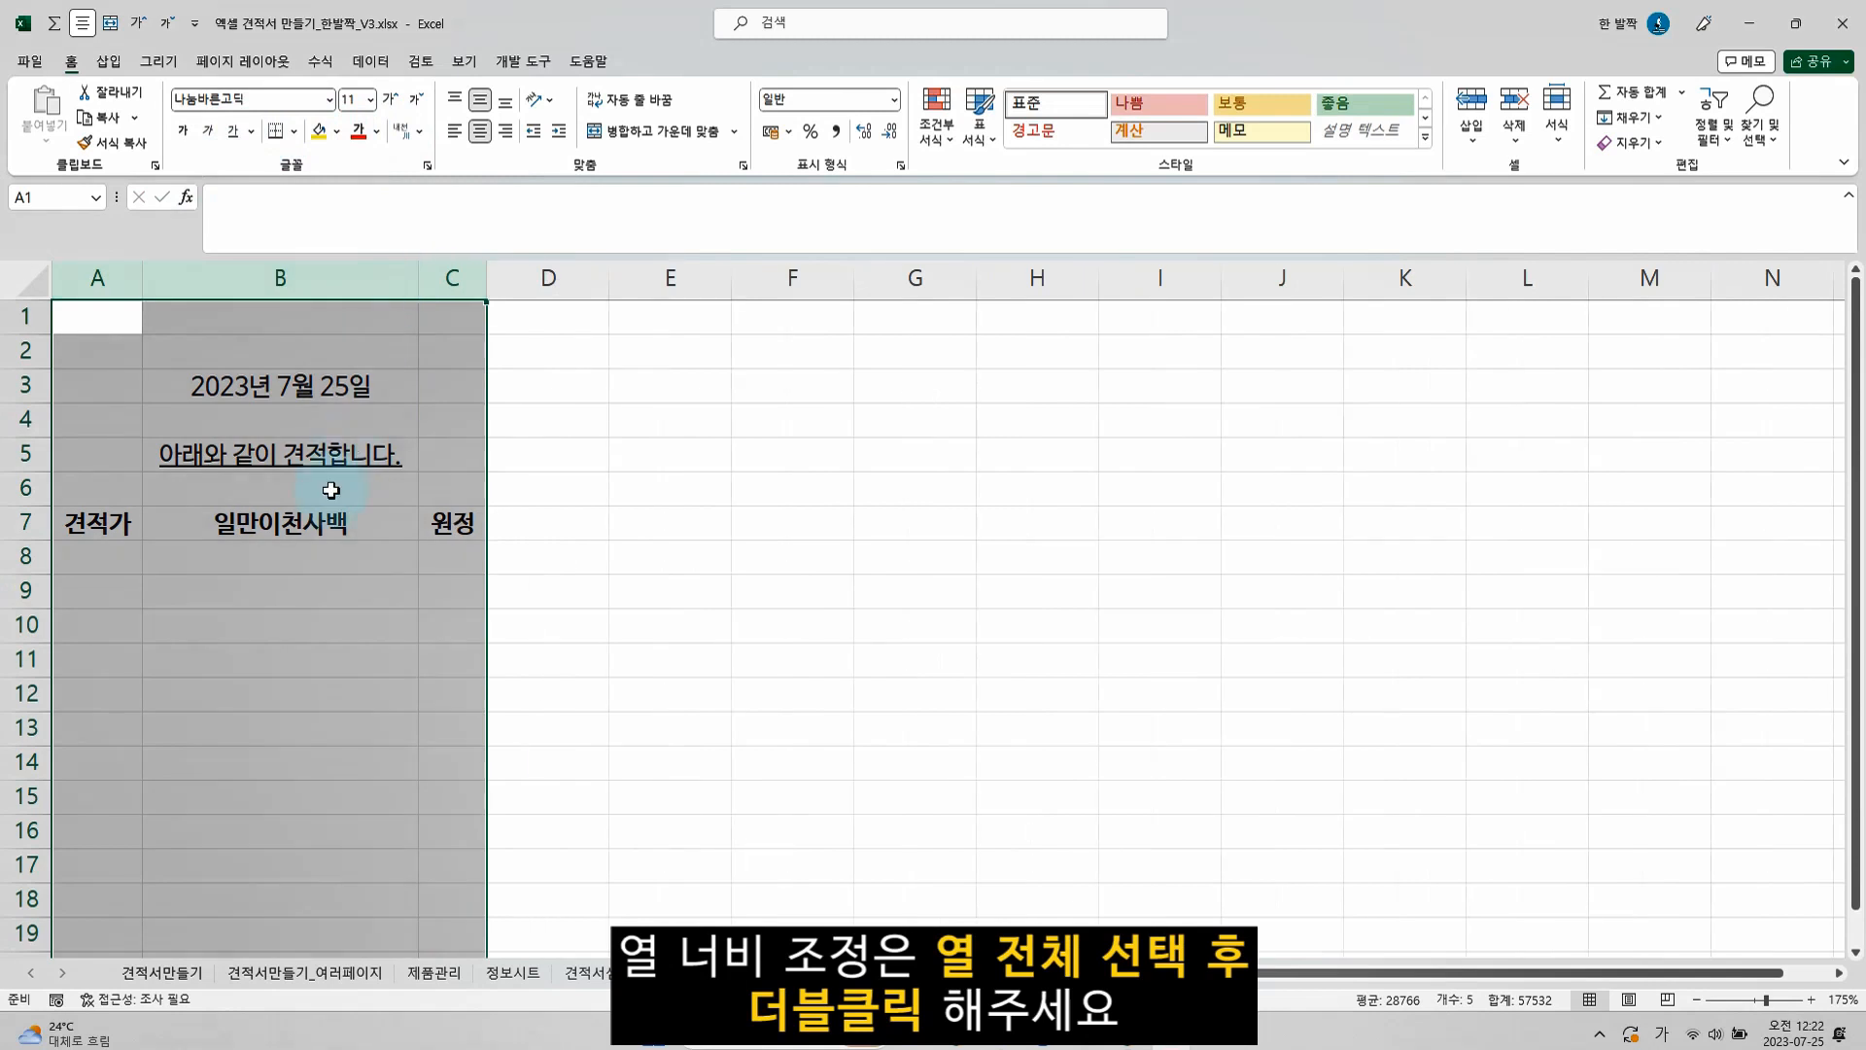
pyautogui.click(294, 530)
# Copy the range A3:C7 and paste it as a linked picture (연결된 그림) at cell A4 of the 견적서샘플 sheet
pyautogui.moveTo(97, 386); pyautogui.dragTo(452, 523)
pyautogui.hotkey('ctrl', 'c')
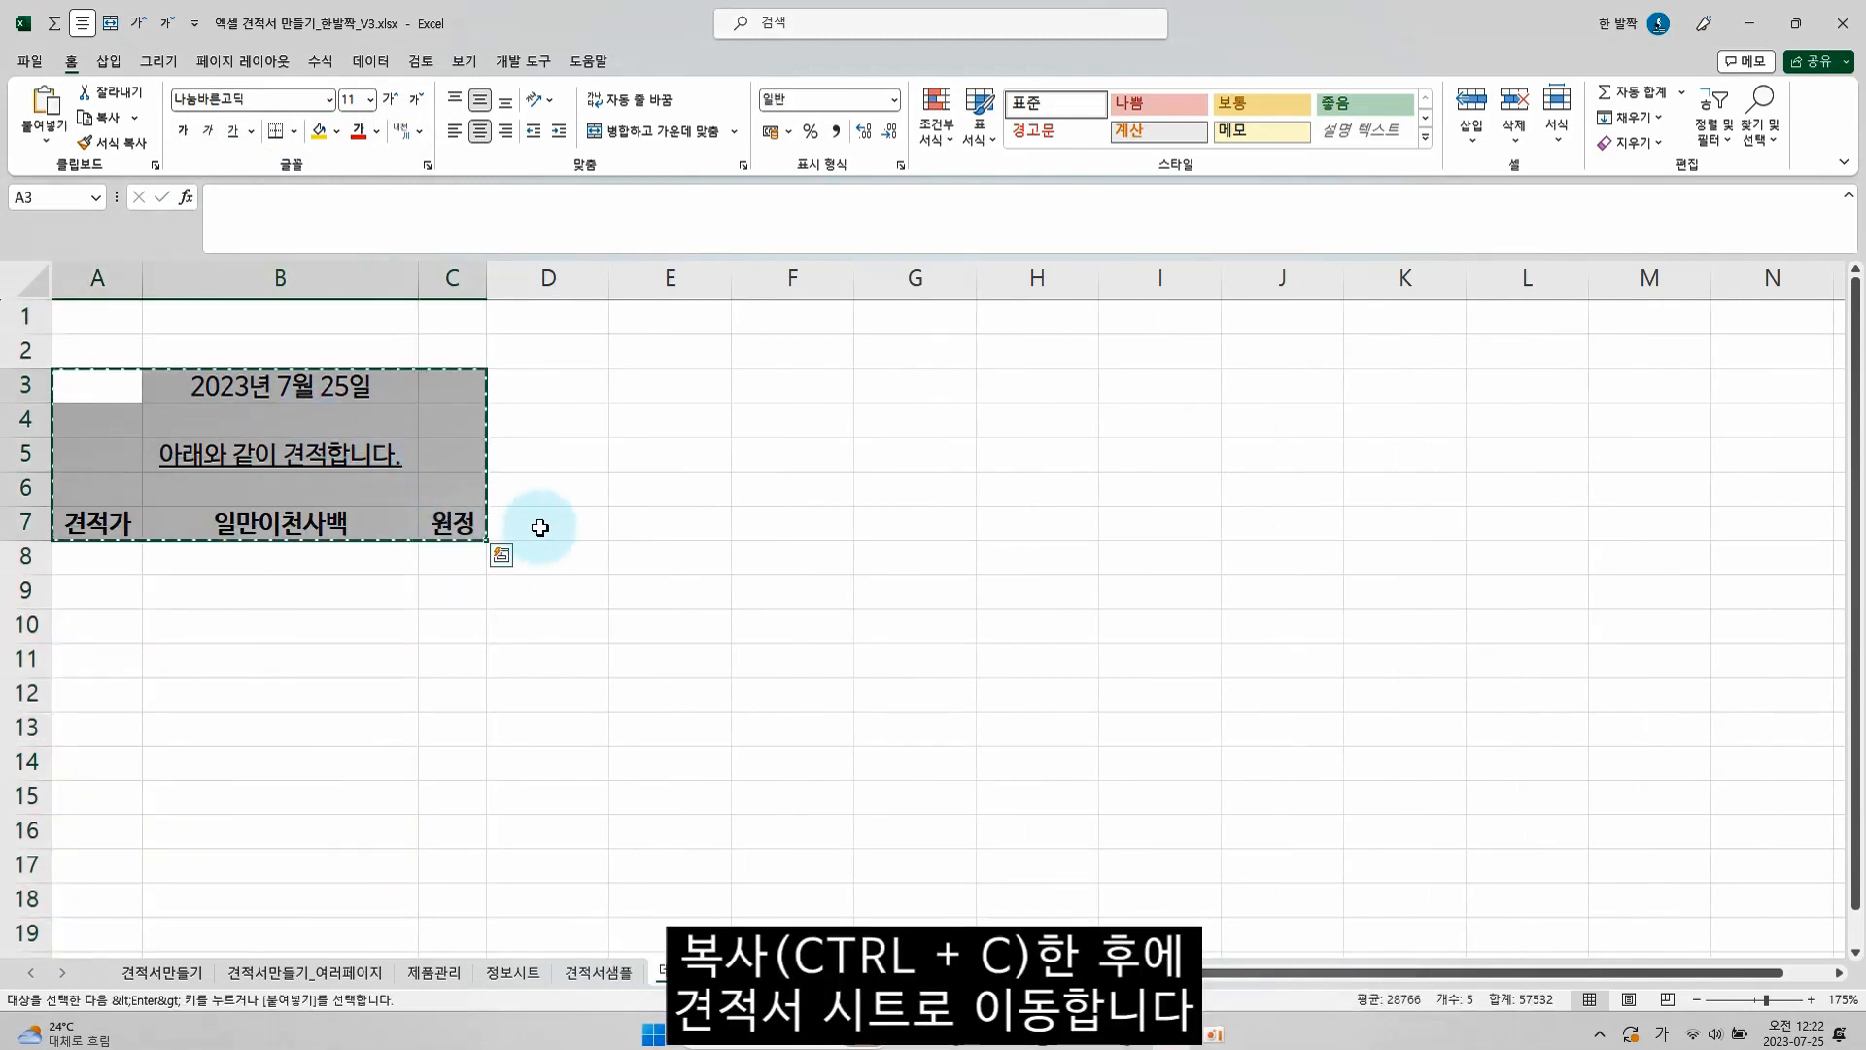
pyautogui.click(596, 976)
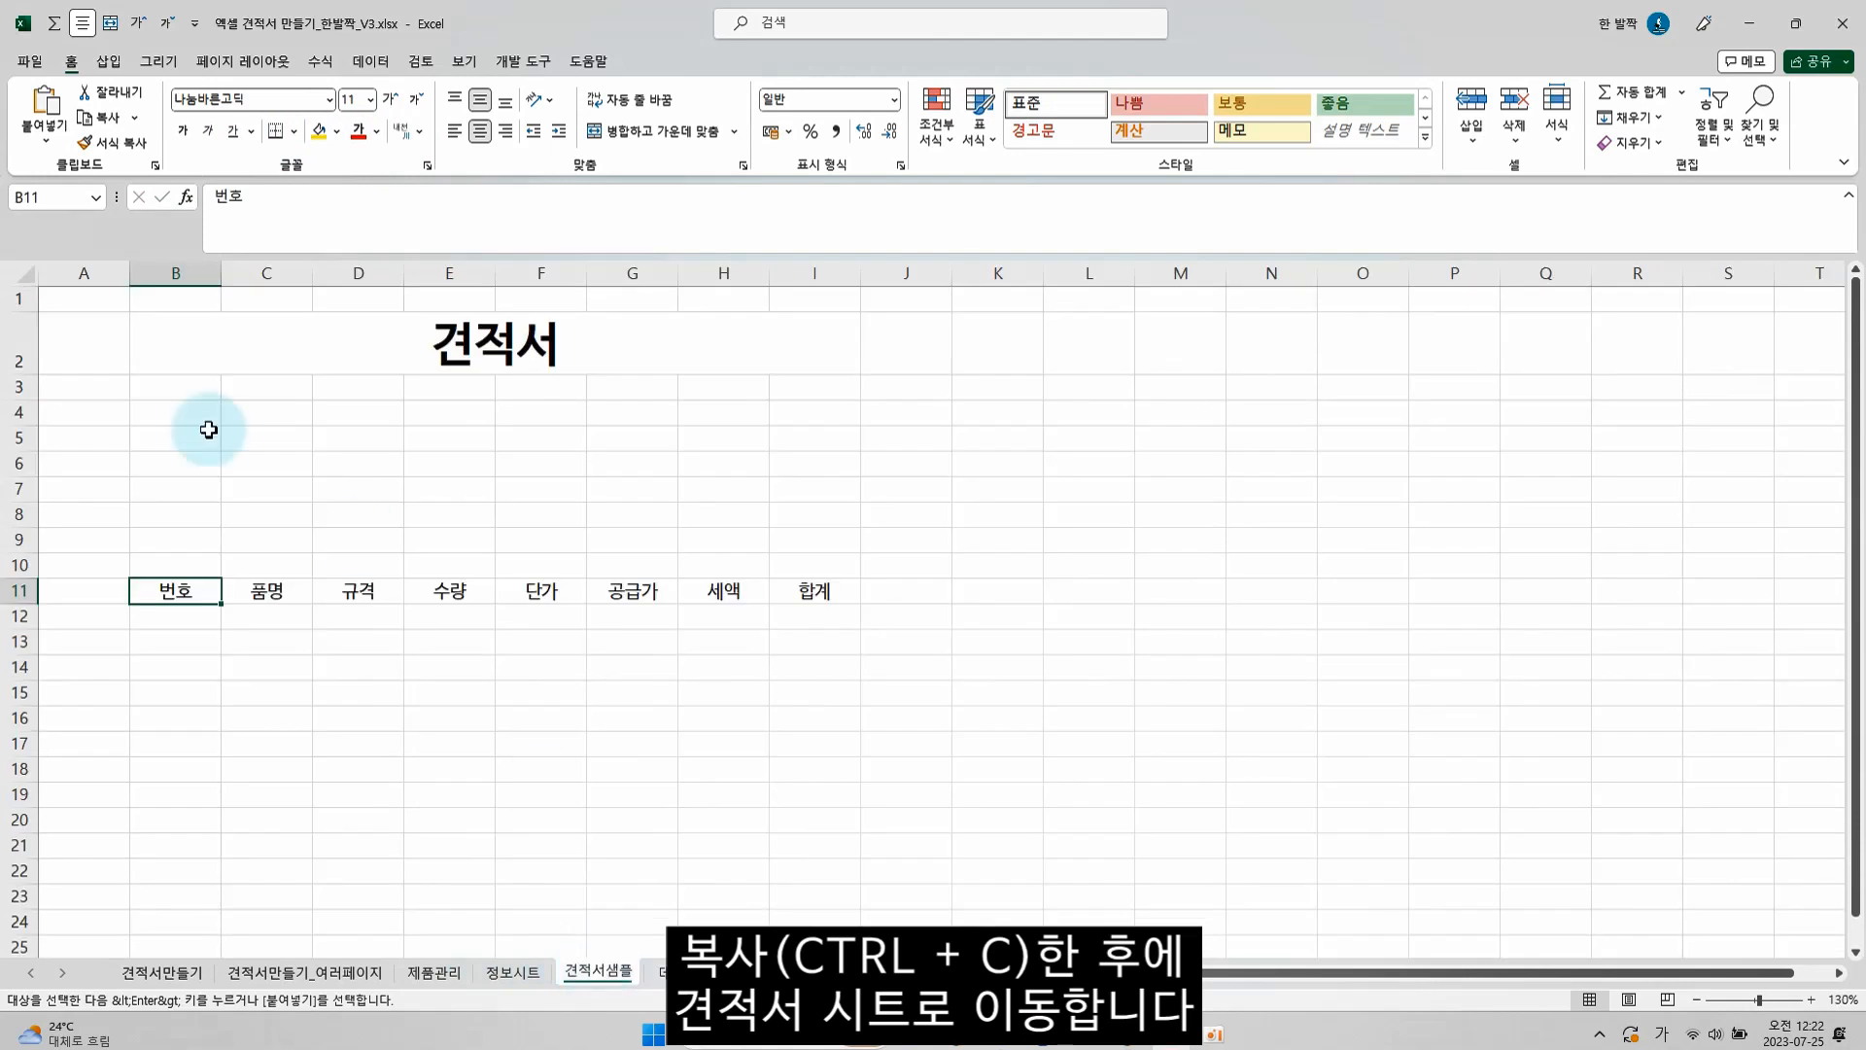
pyautogui.click(96, 411)
pyautogui.rightClick(101, 413)
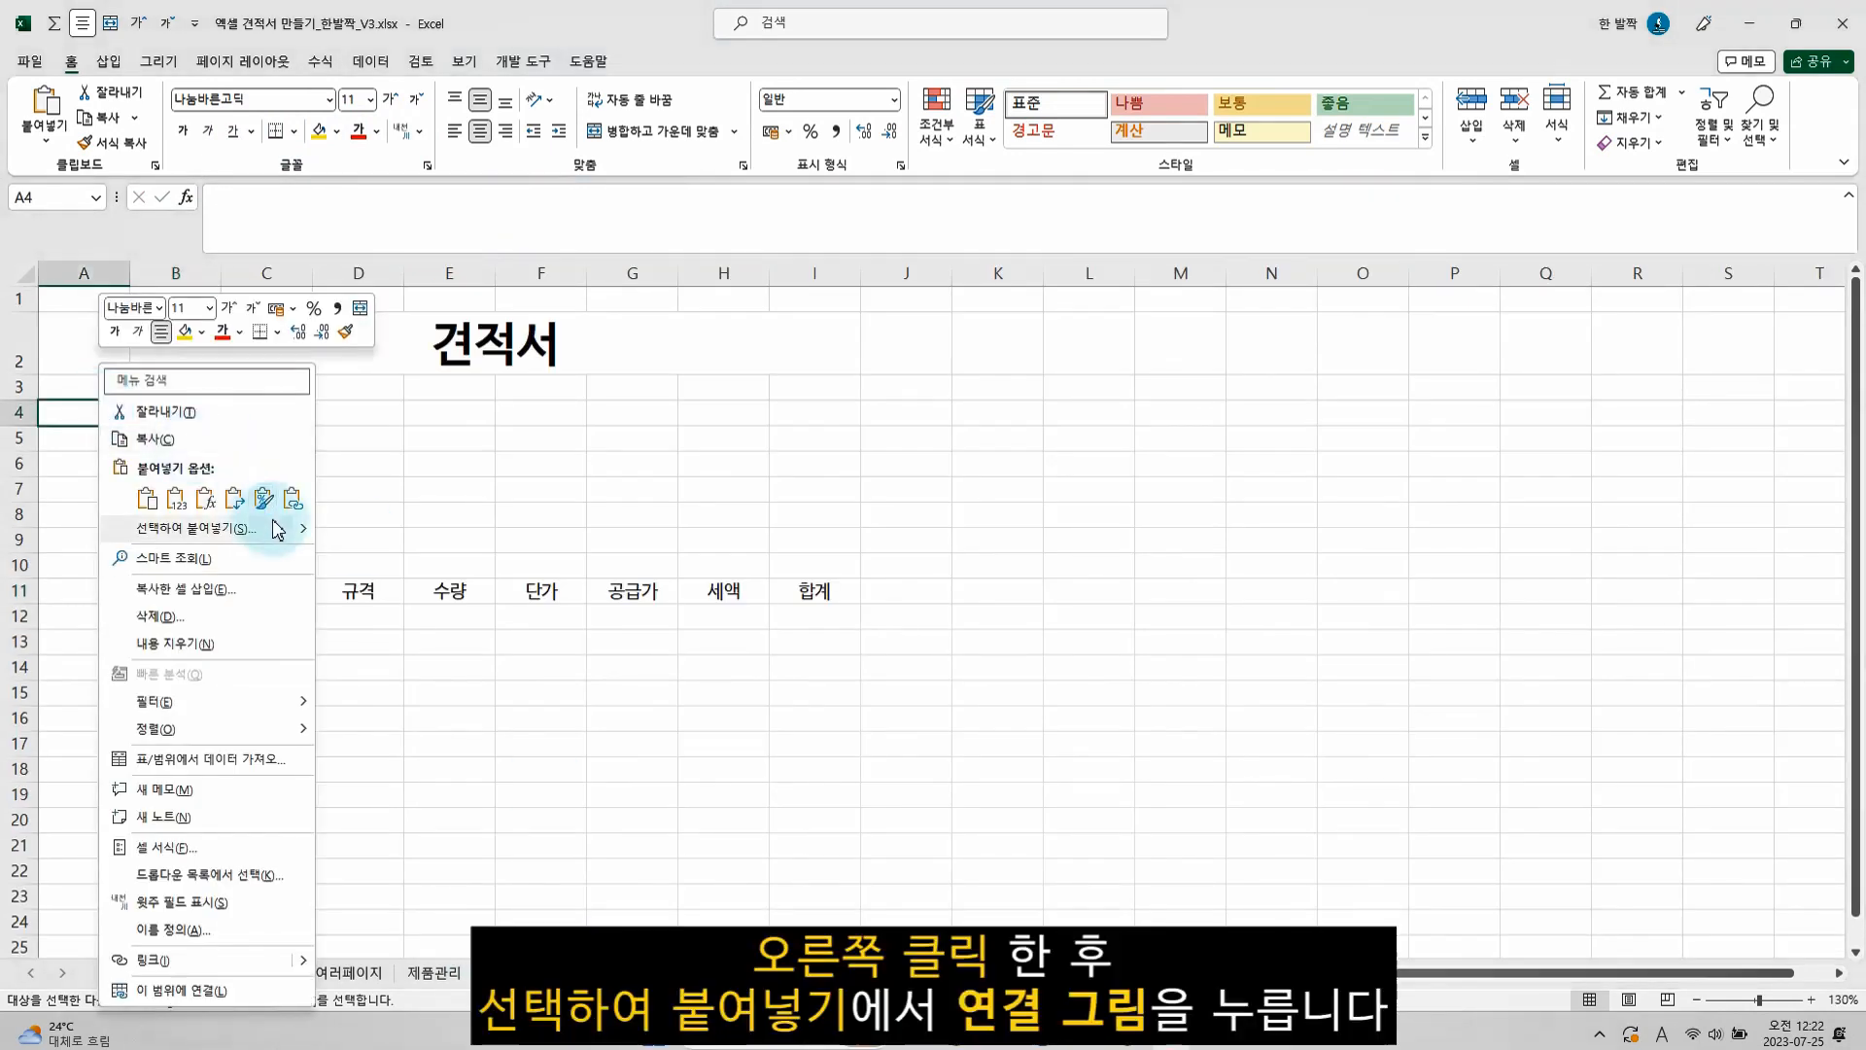
pyautogui.moveTo(311, 537)
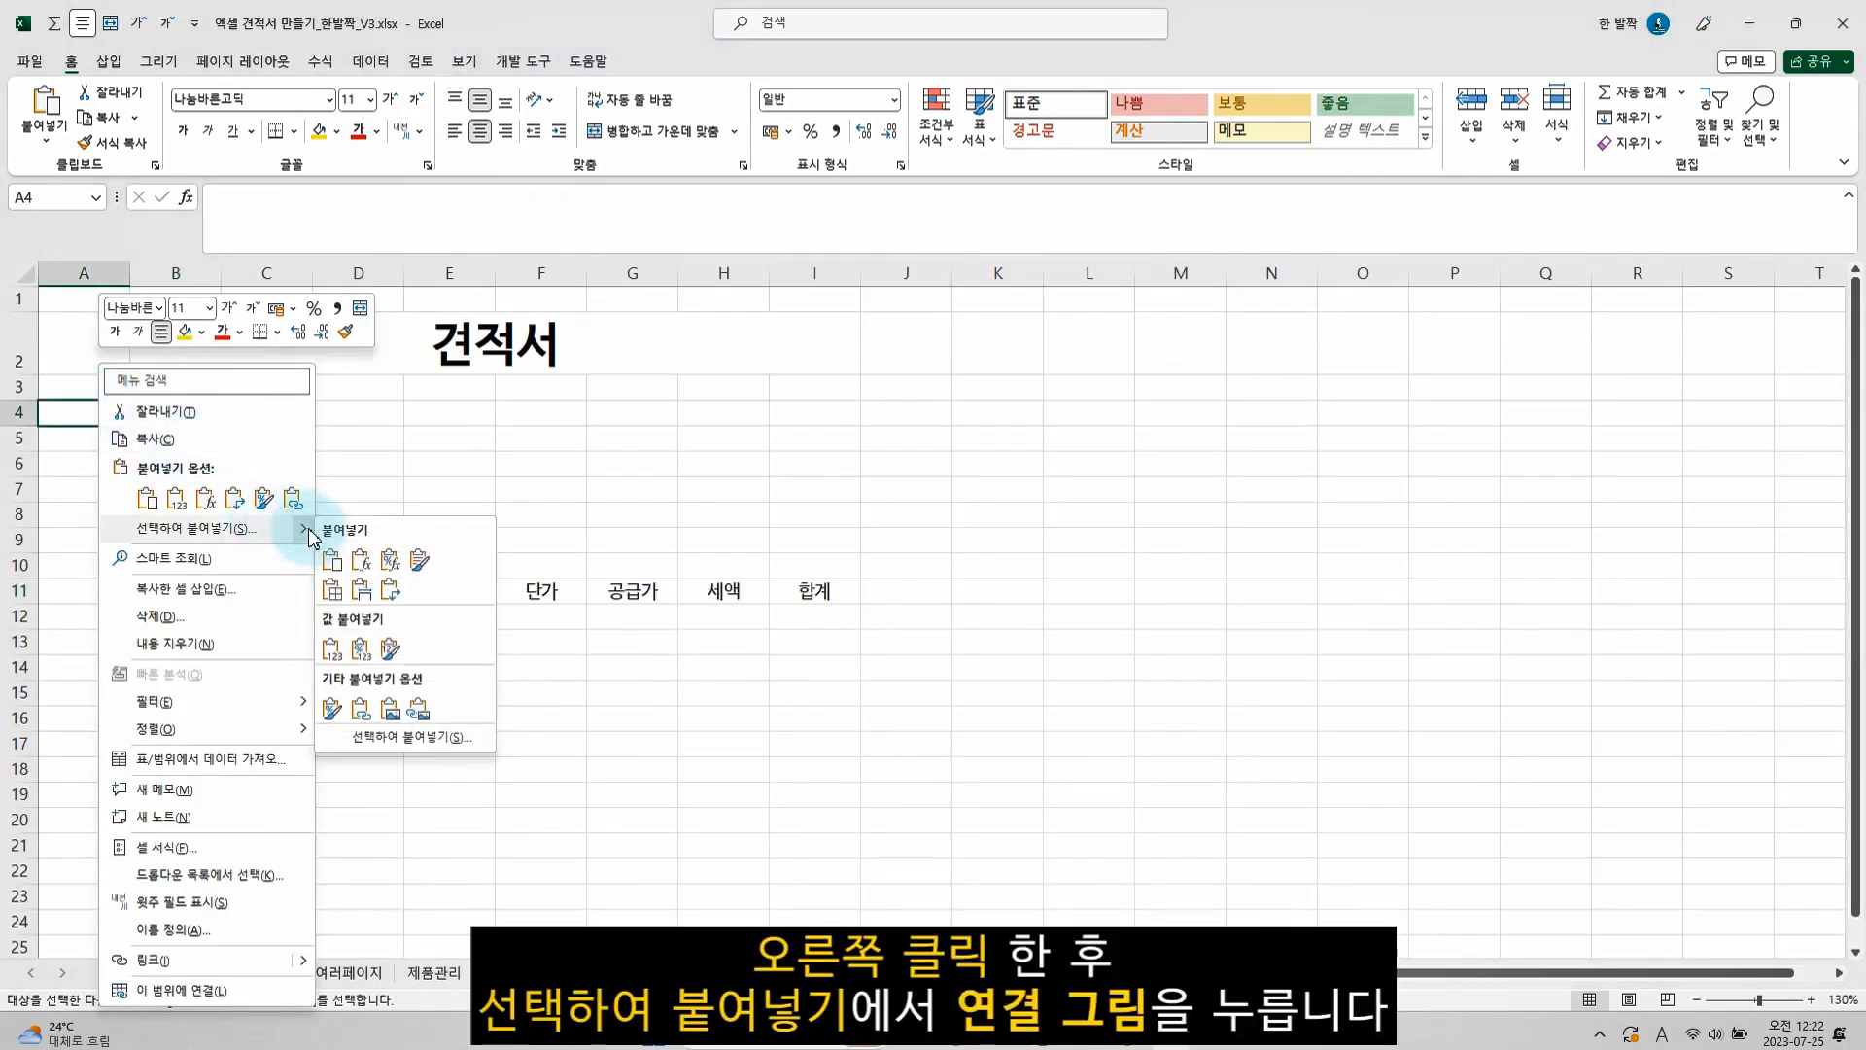
pyautogui.click(420, 717)
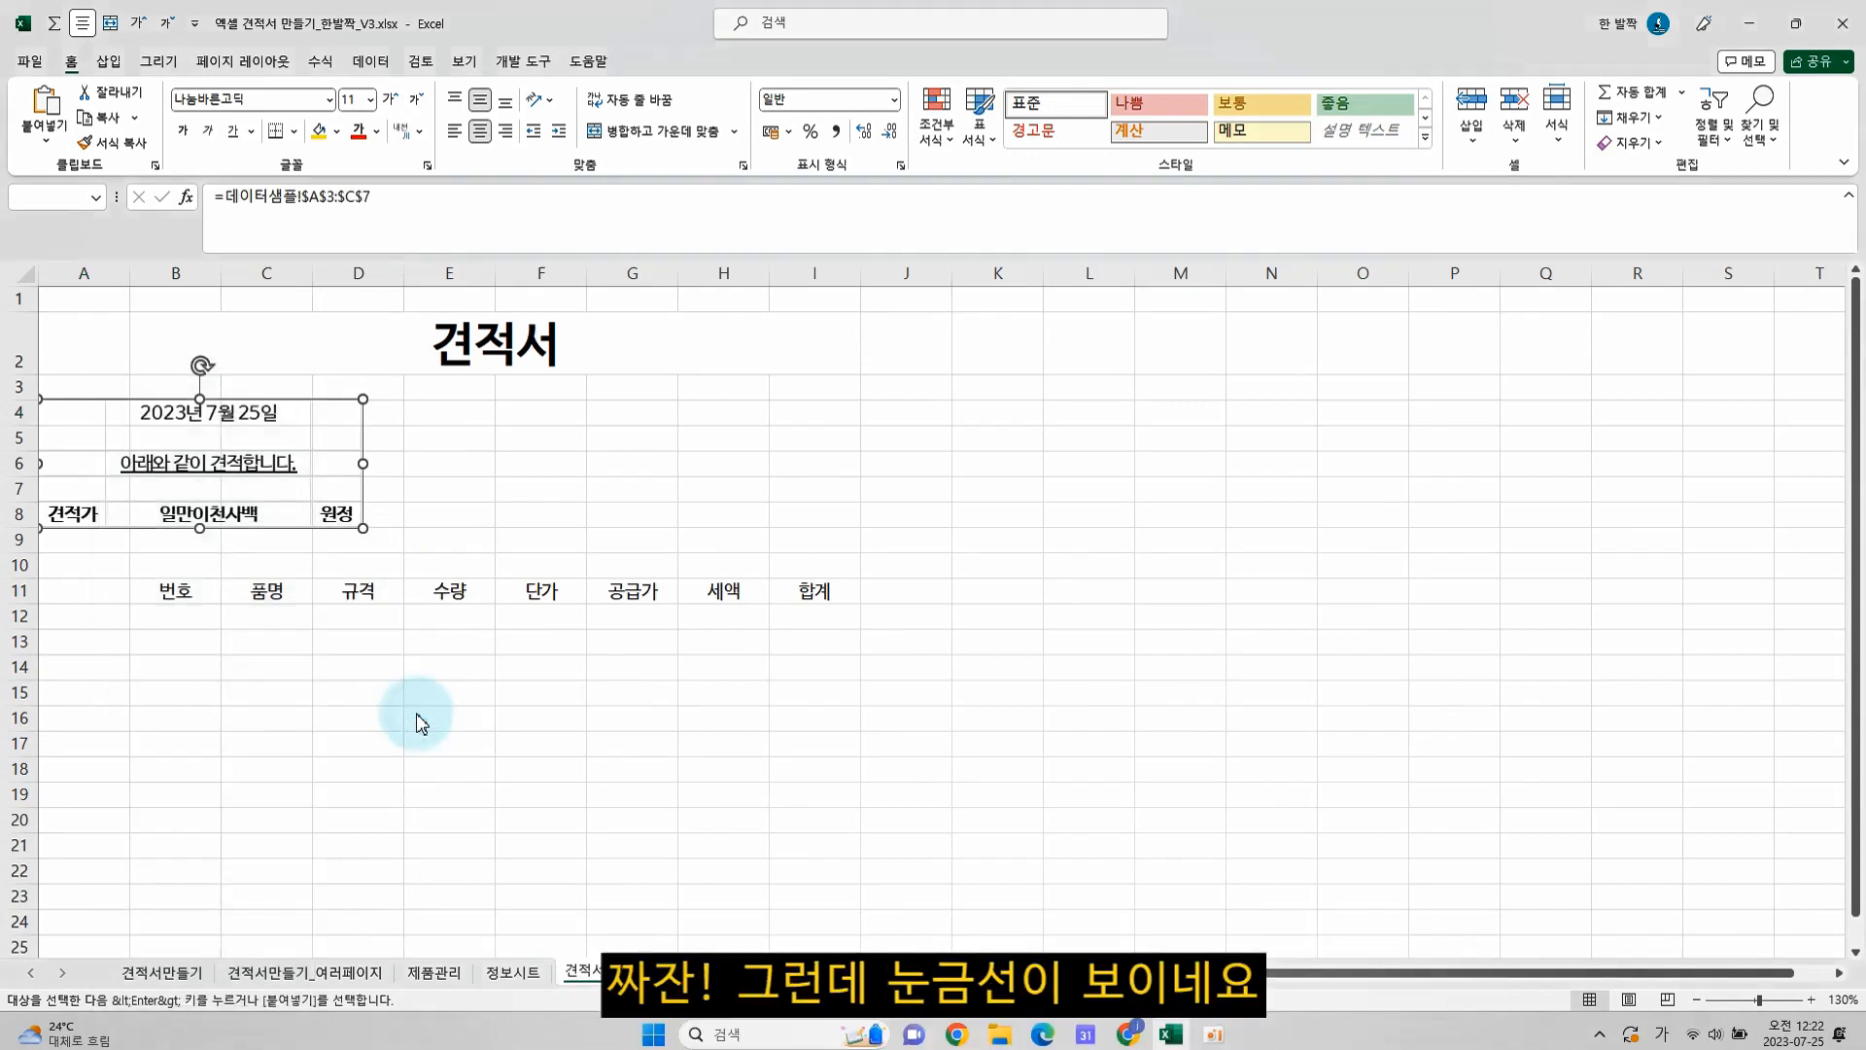
# Hide the gridlines on the 견적서샘플 sheet
pyautogui.click(474, 513)
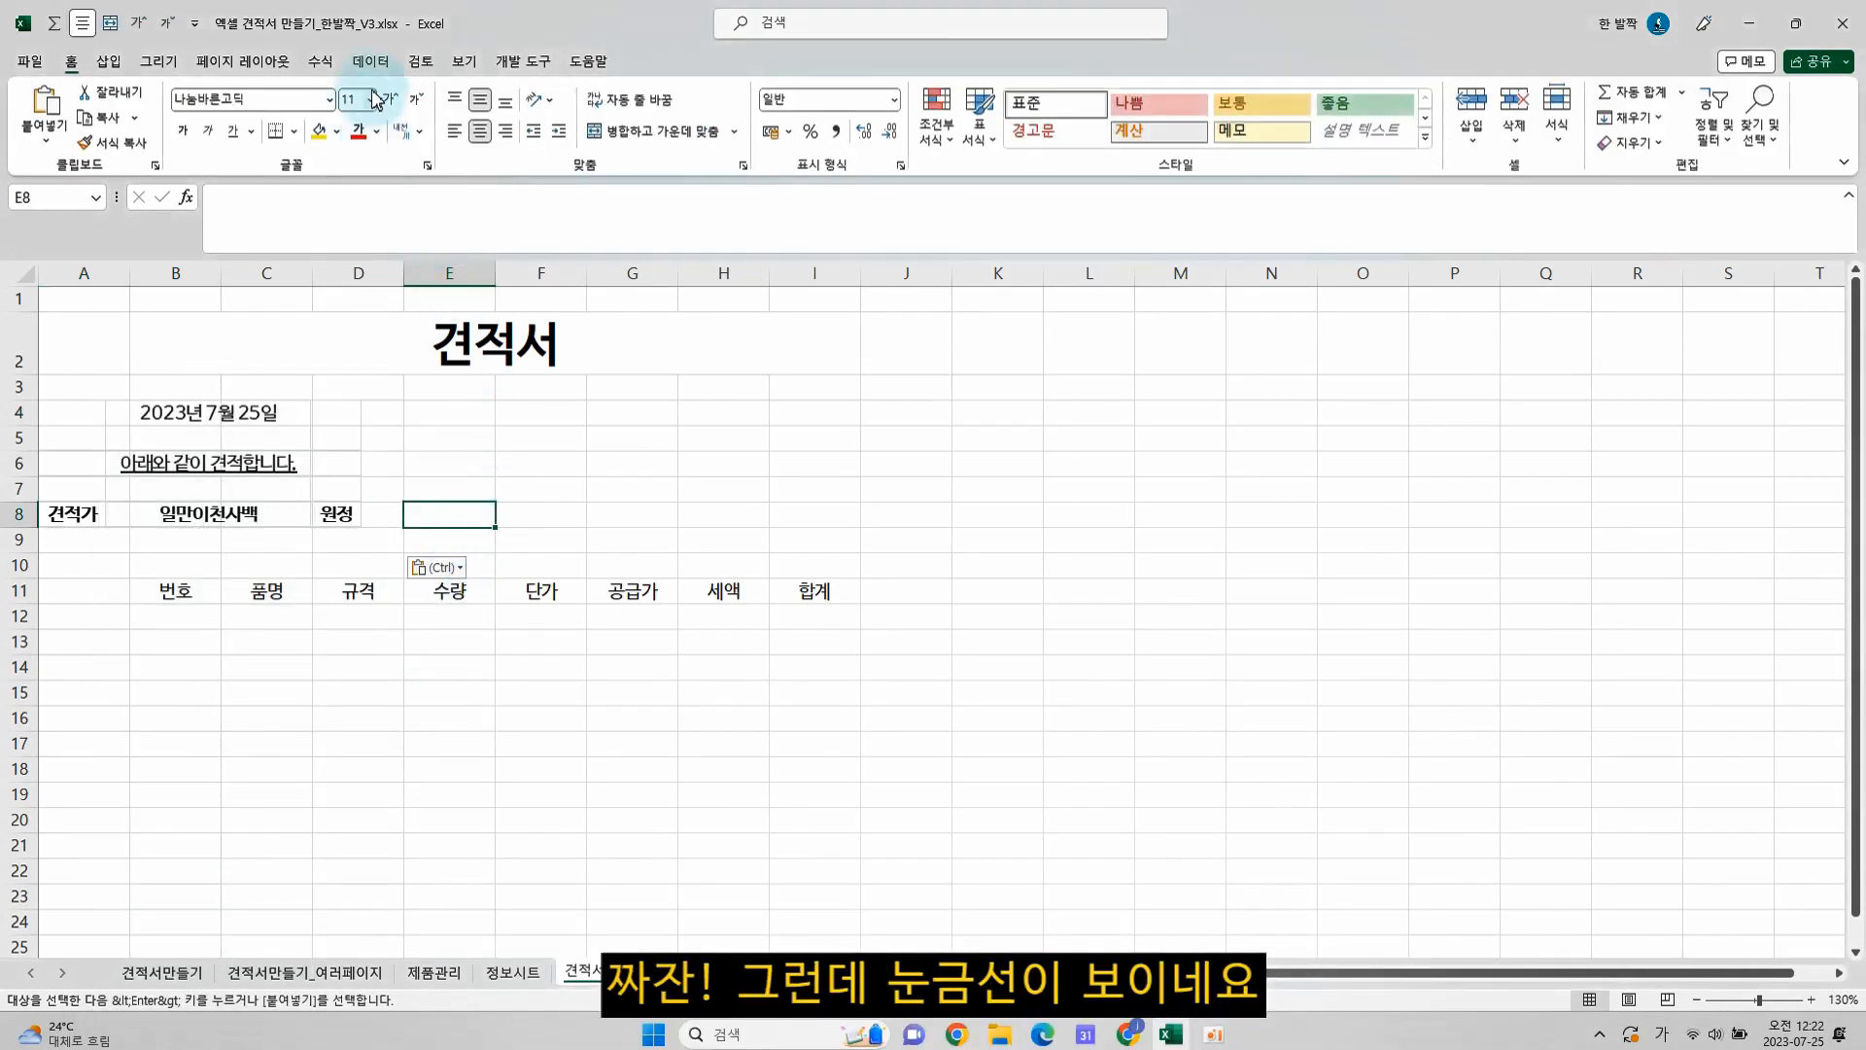
pyautogui.click(465, 62)
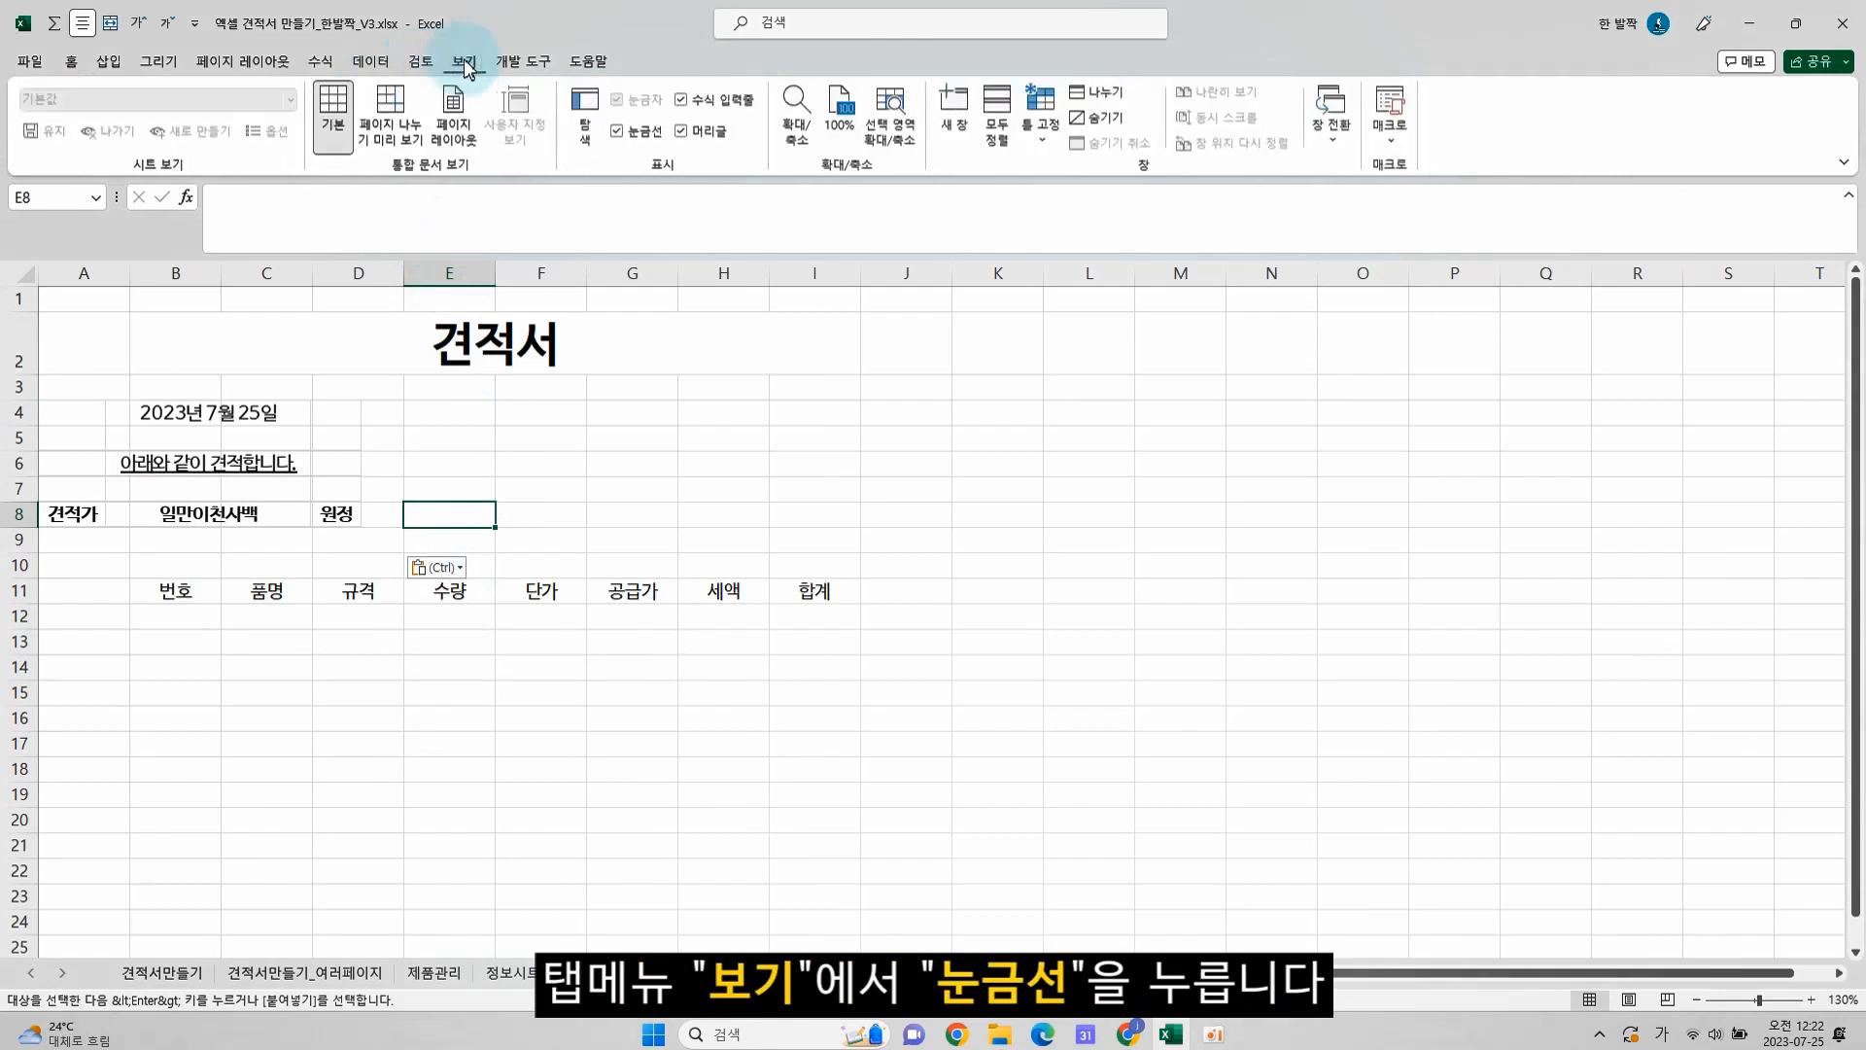
pyautogui.click(642, 137)
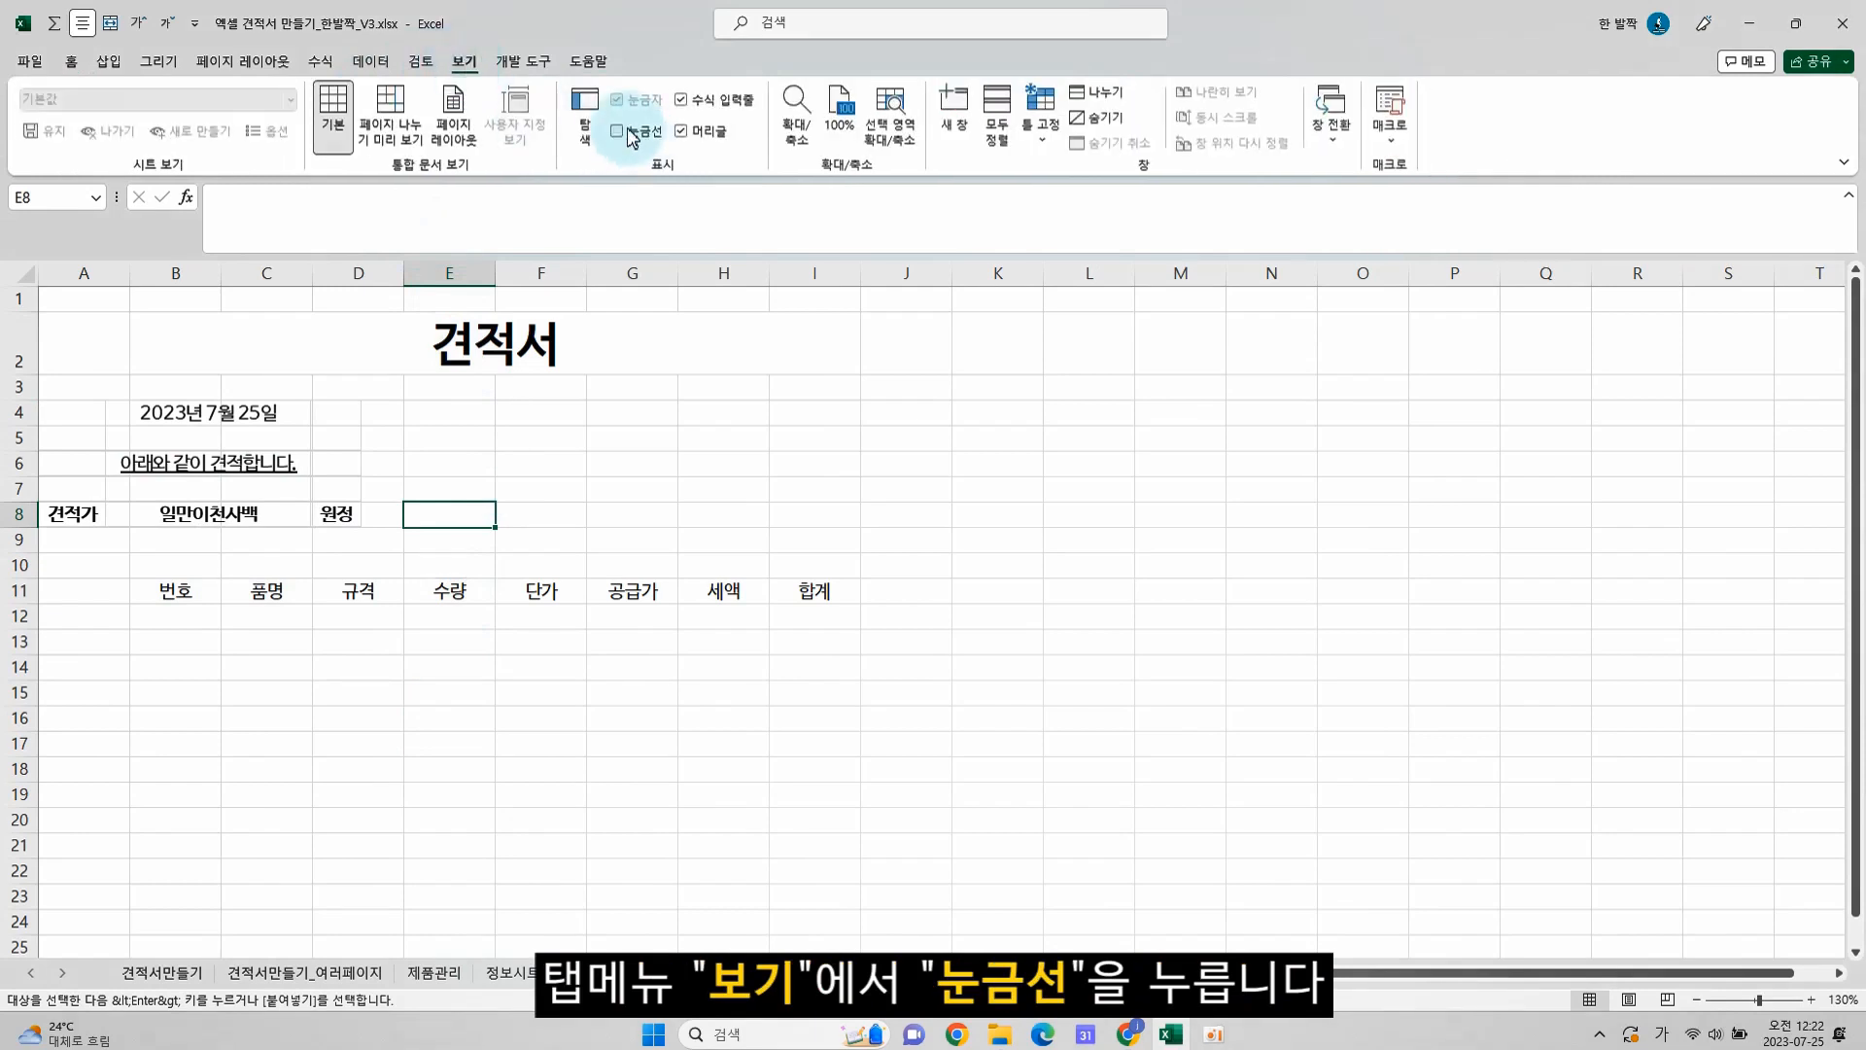
# Narrow column A and move the linked picture into rows 5 to 9, just above the item headers
pyautogui.click(136, 422)
pyautogui.moveTo(142, 424); pyautogui.dragTo(238, 464)
pyautogui.moveTo(130, 274); pyautogui.dragTo(77, 274)
pyautogui.moveTo(189, 519); pyautogui.dragTo(191, 503)
pyautogui.click(404, 593)
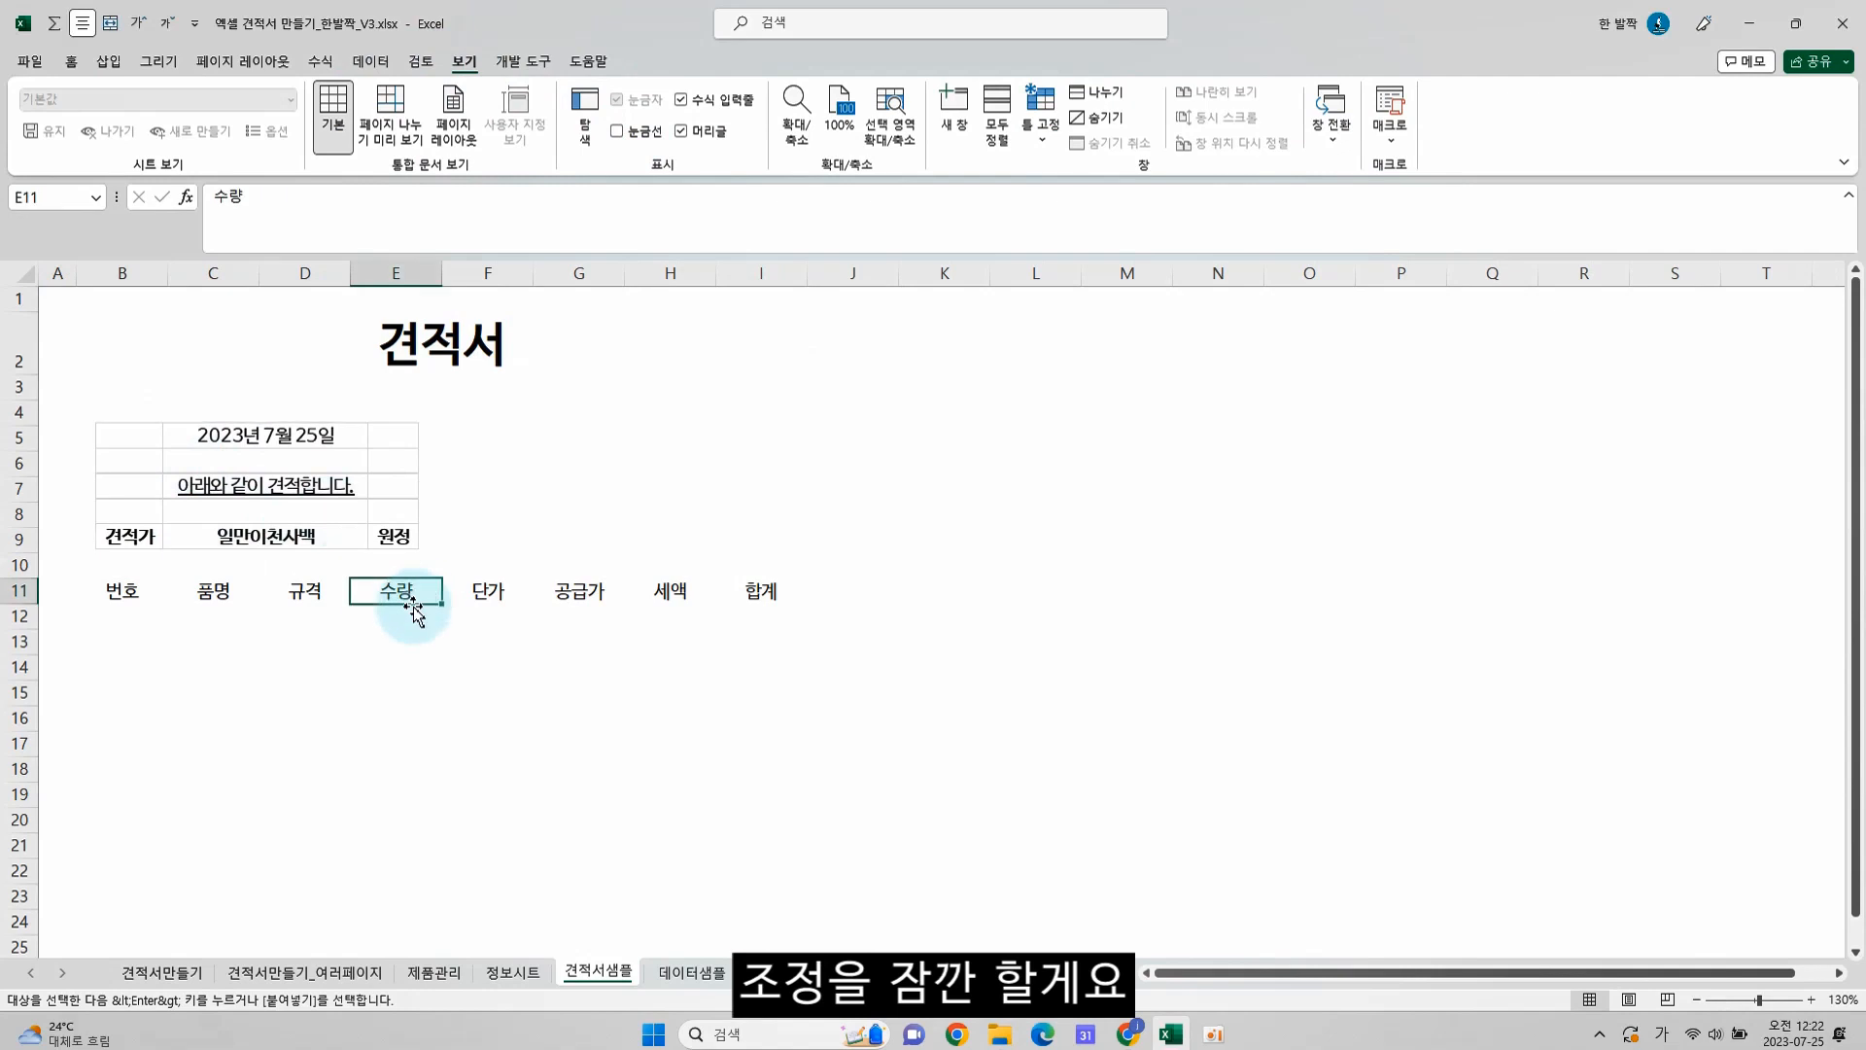
# Cancel the copy selection and hide the gridlines on the 데이터샘플 sheet, then return to 견적서샘플
pyautogui.click(688, 972)
pyautogui.click(357, 586)
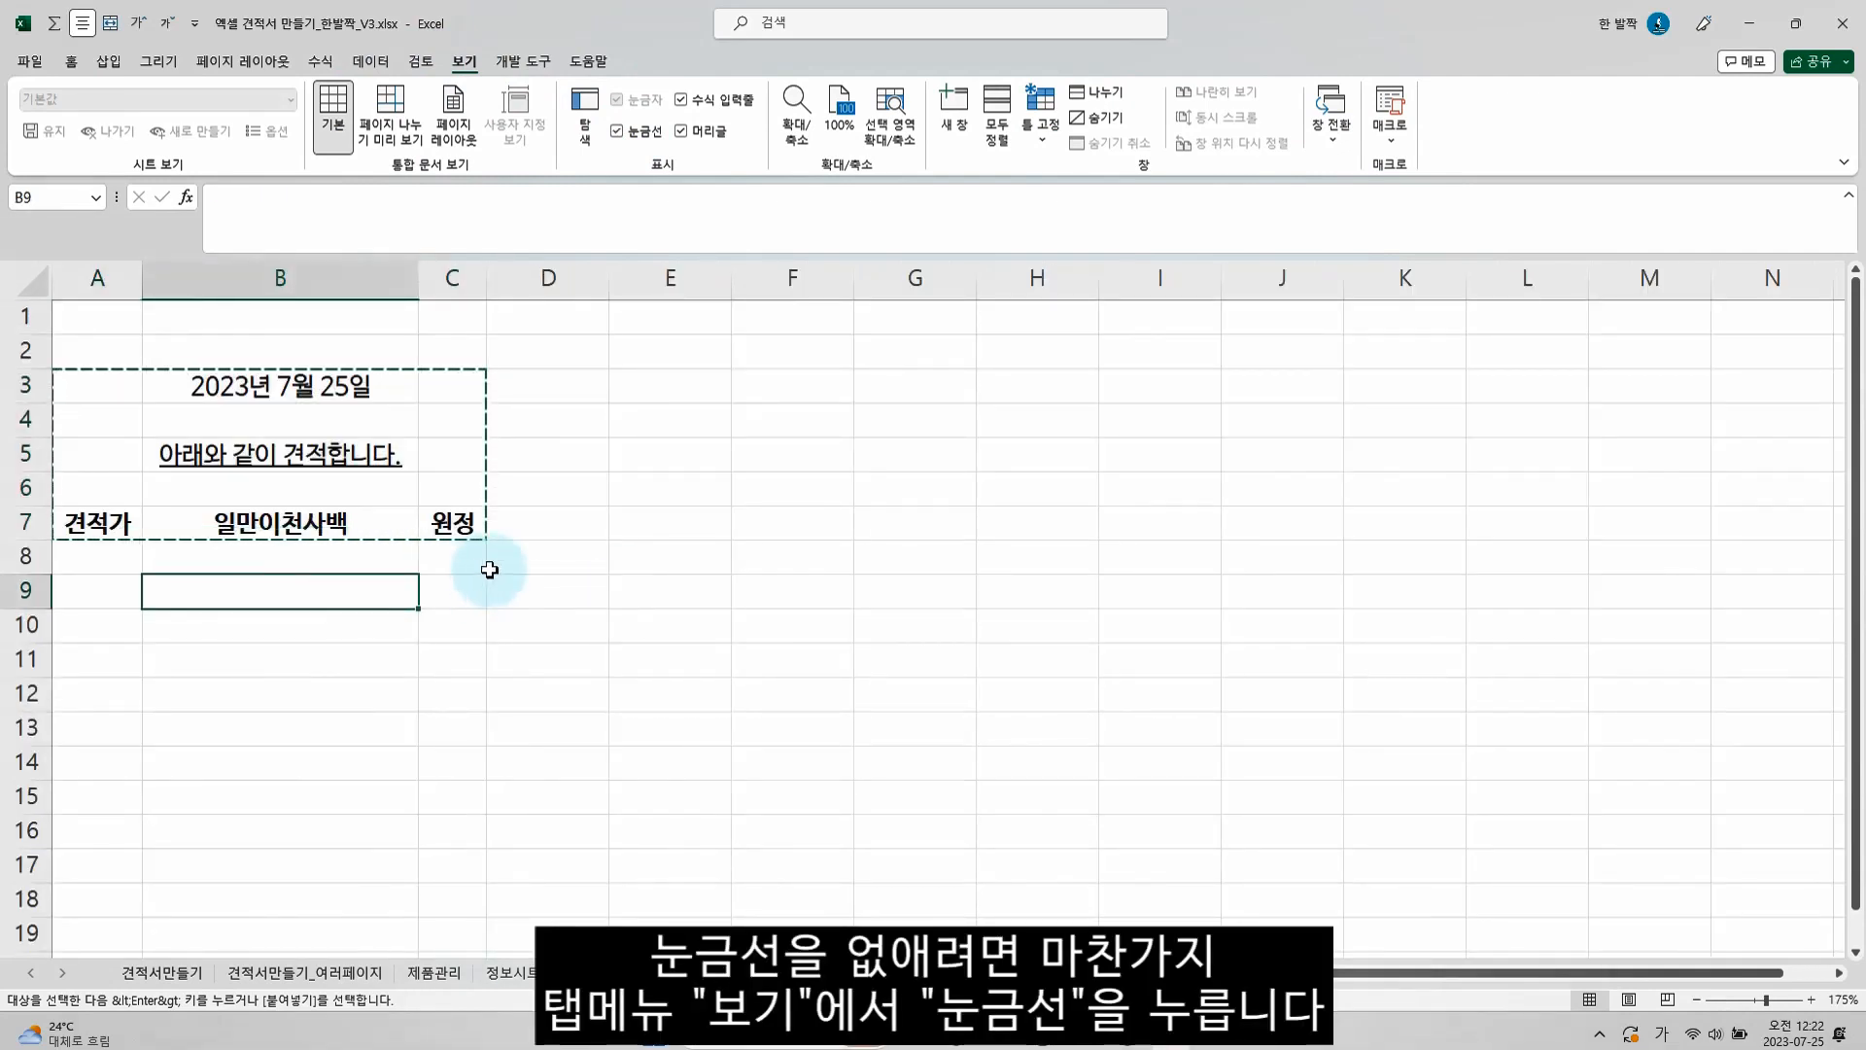
pyautogui.press('Escape')
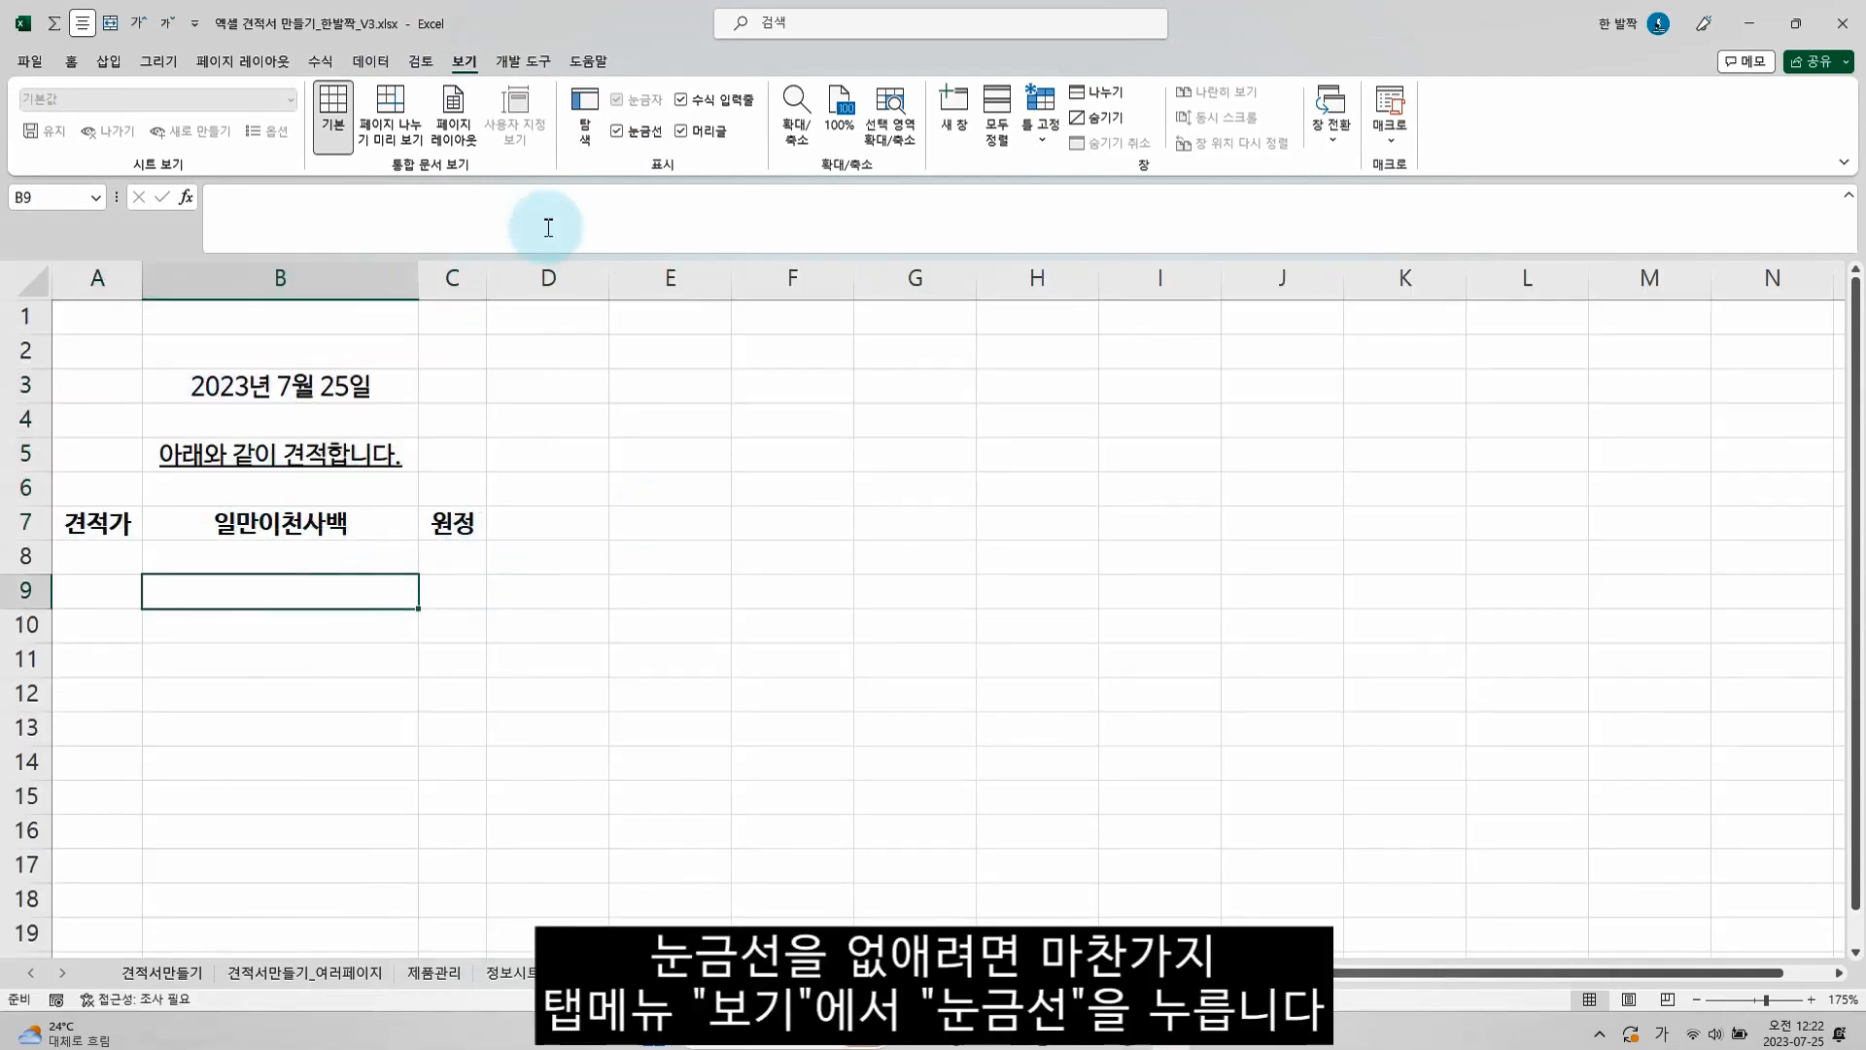
pyautogui.click(618, 132)
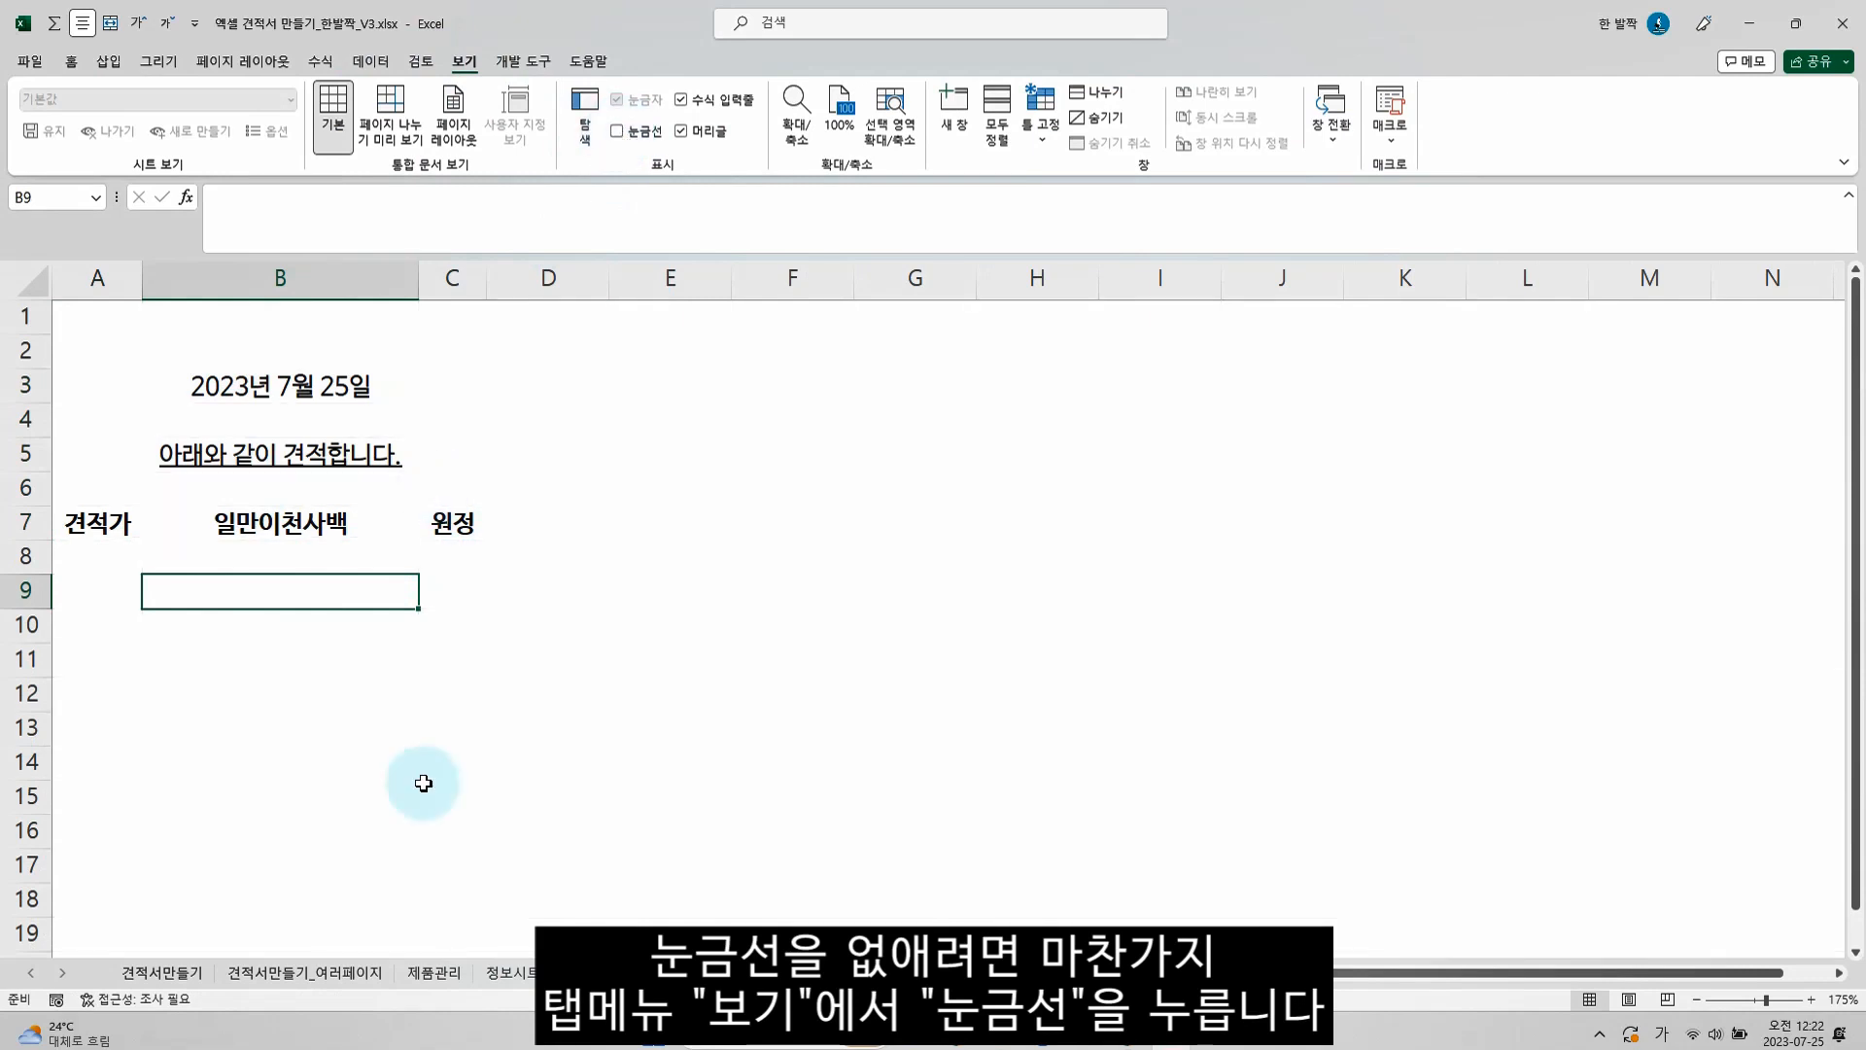
pyautogui.click(601, 972)
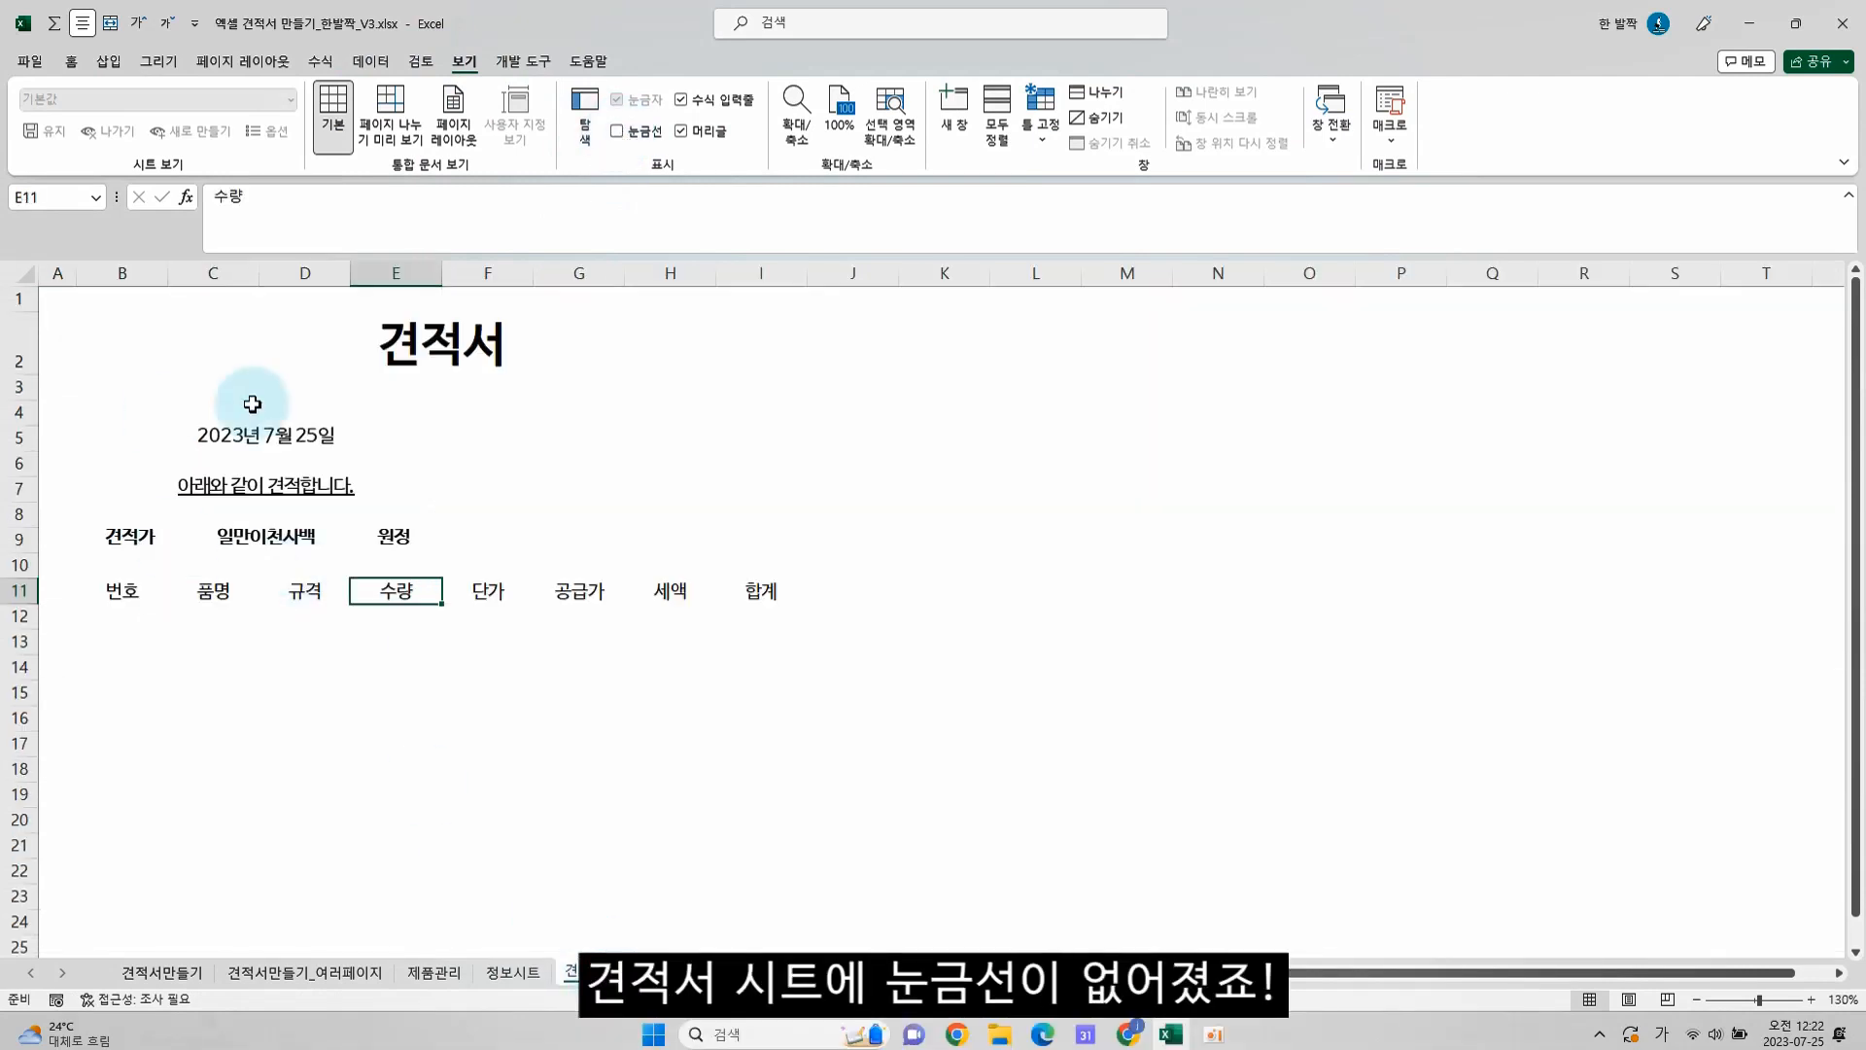
# On the 데이터샘플 sheet, enter the labels 공급자 in D9 and 사업자등록번호 in E9
pyautogui.click(483, 435)
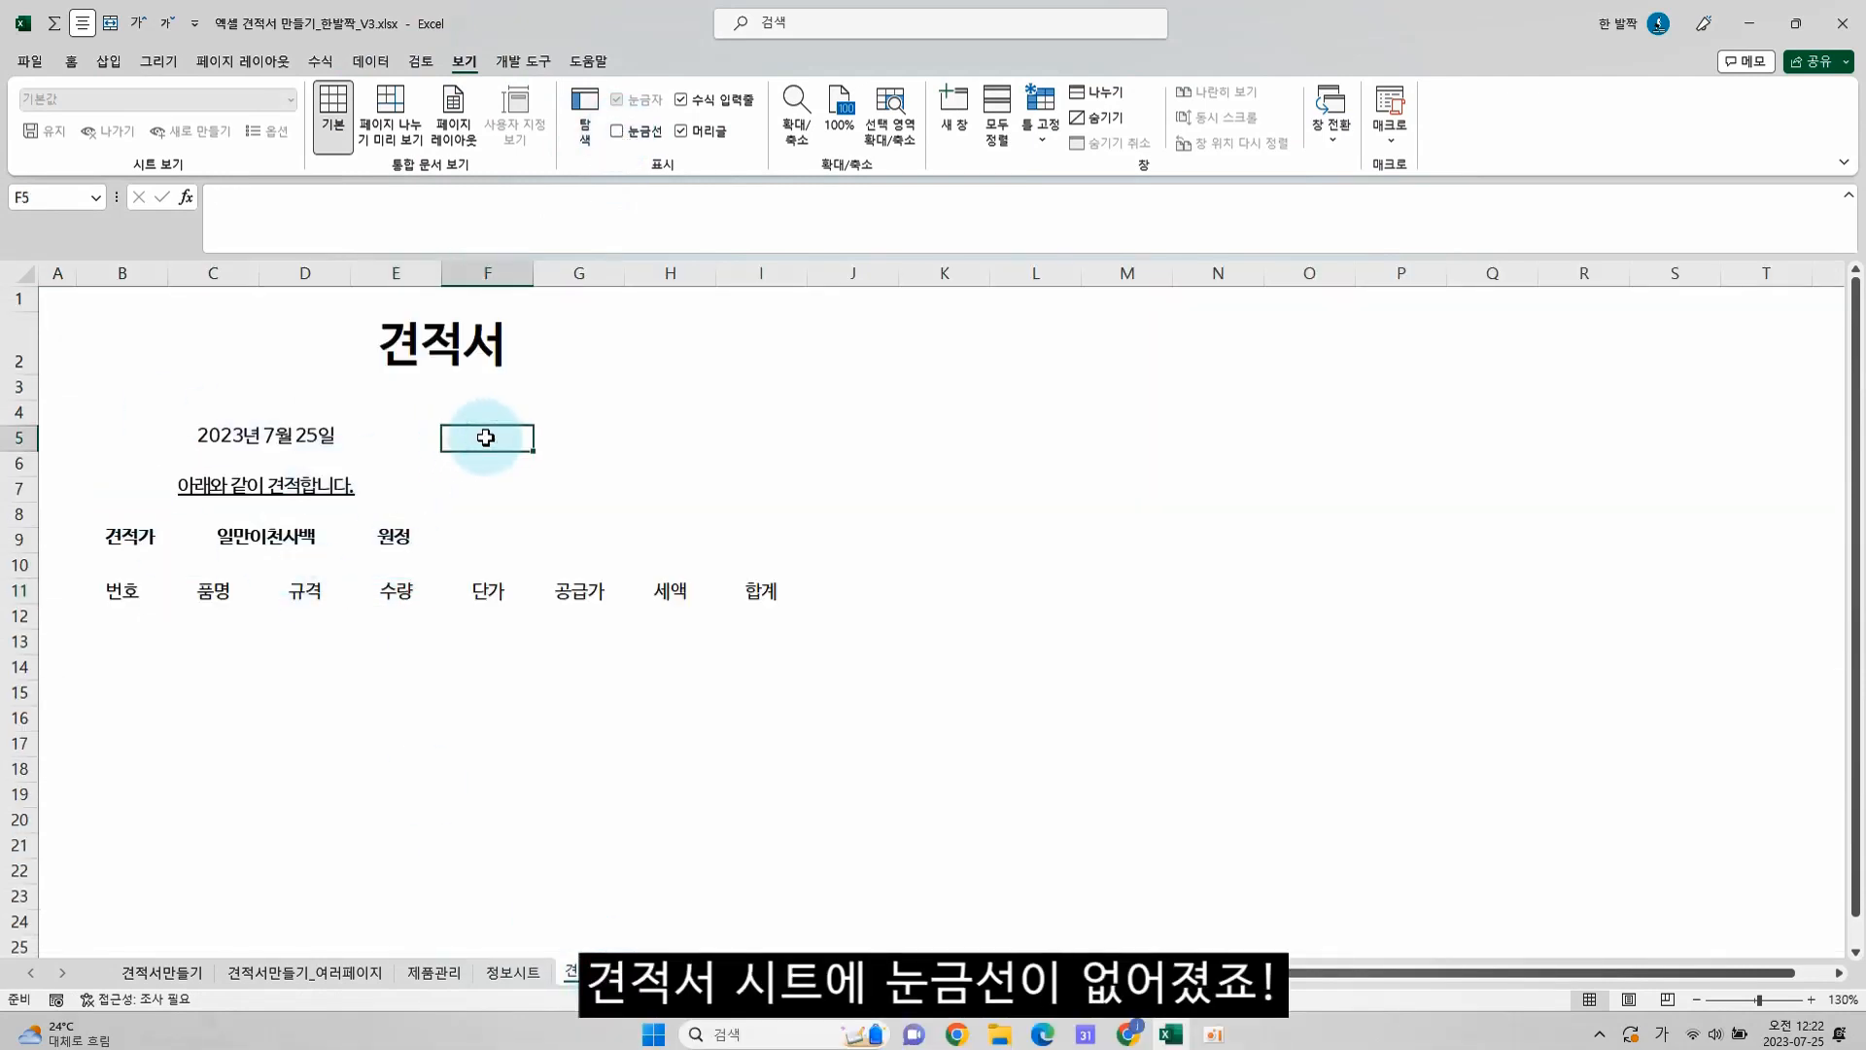
pyautogui.click(710, 972)
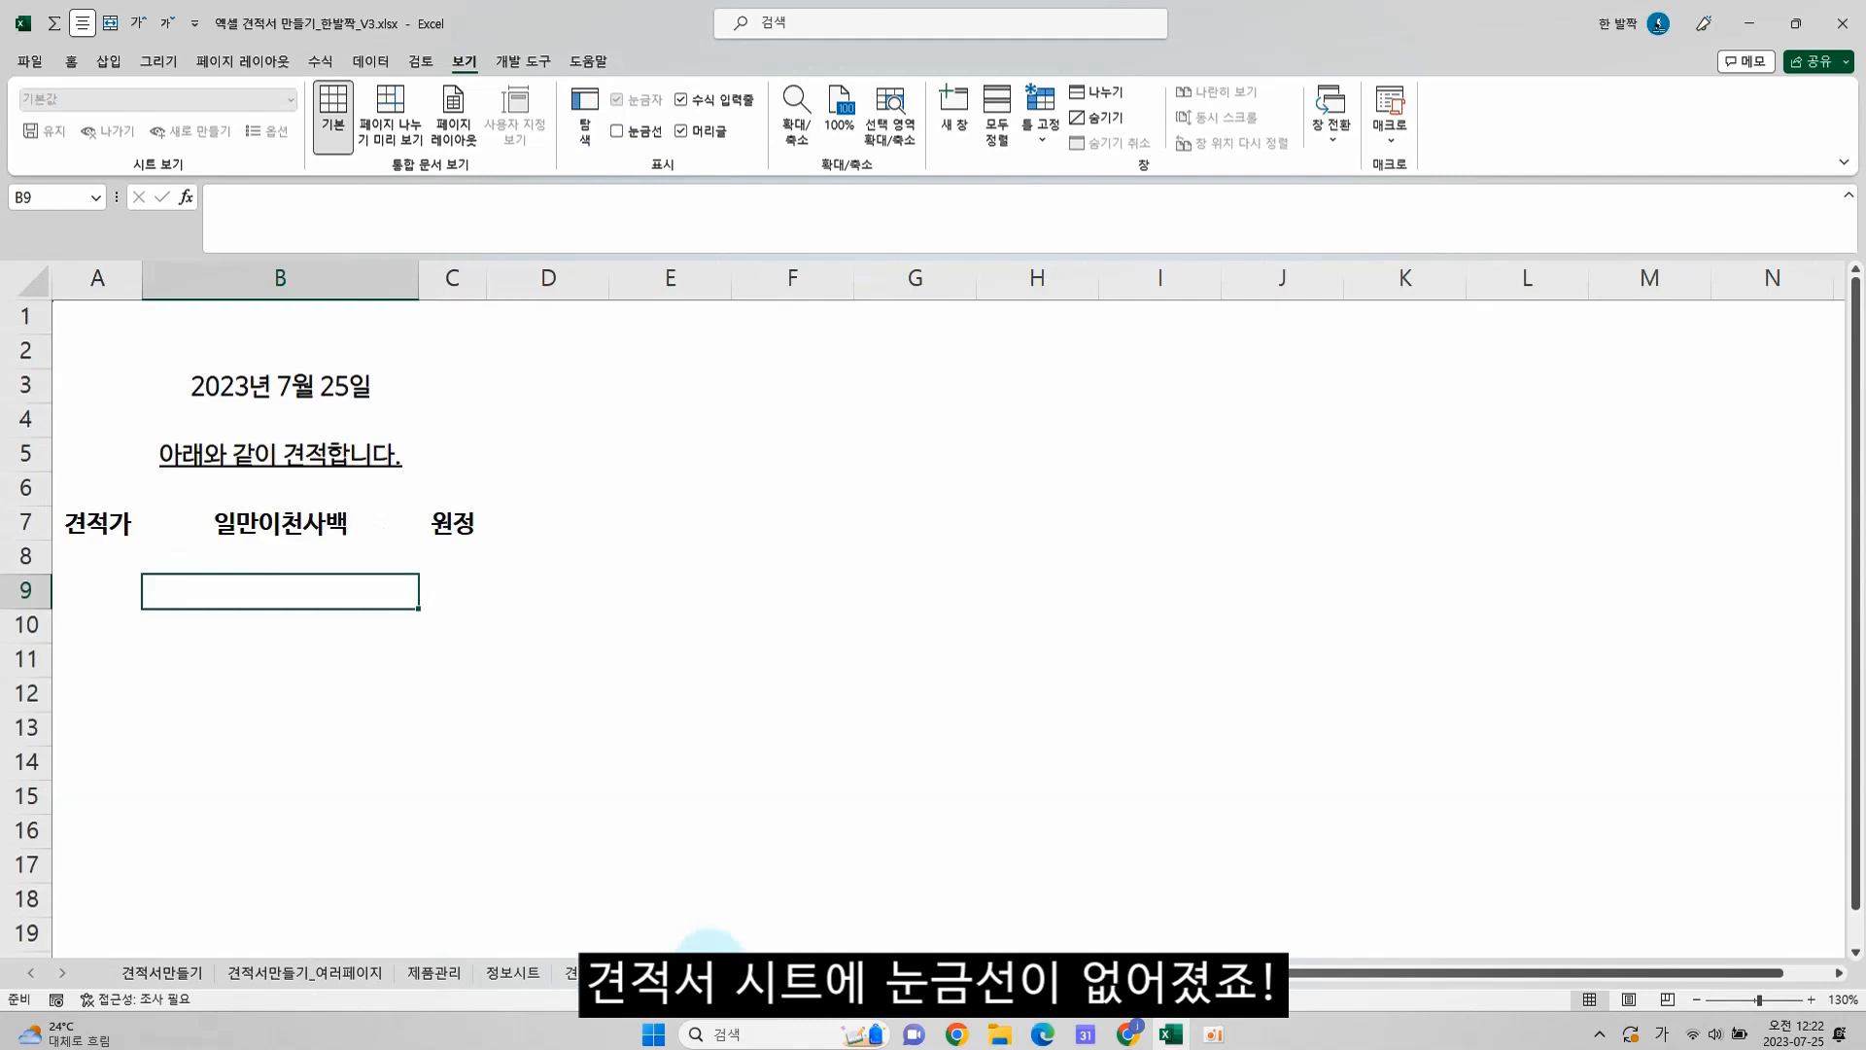
pyautogui.click(583, 594)
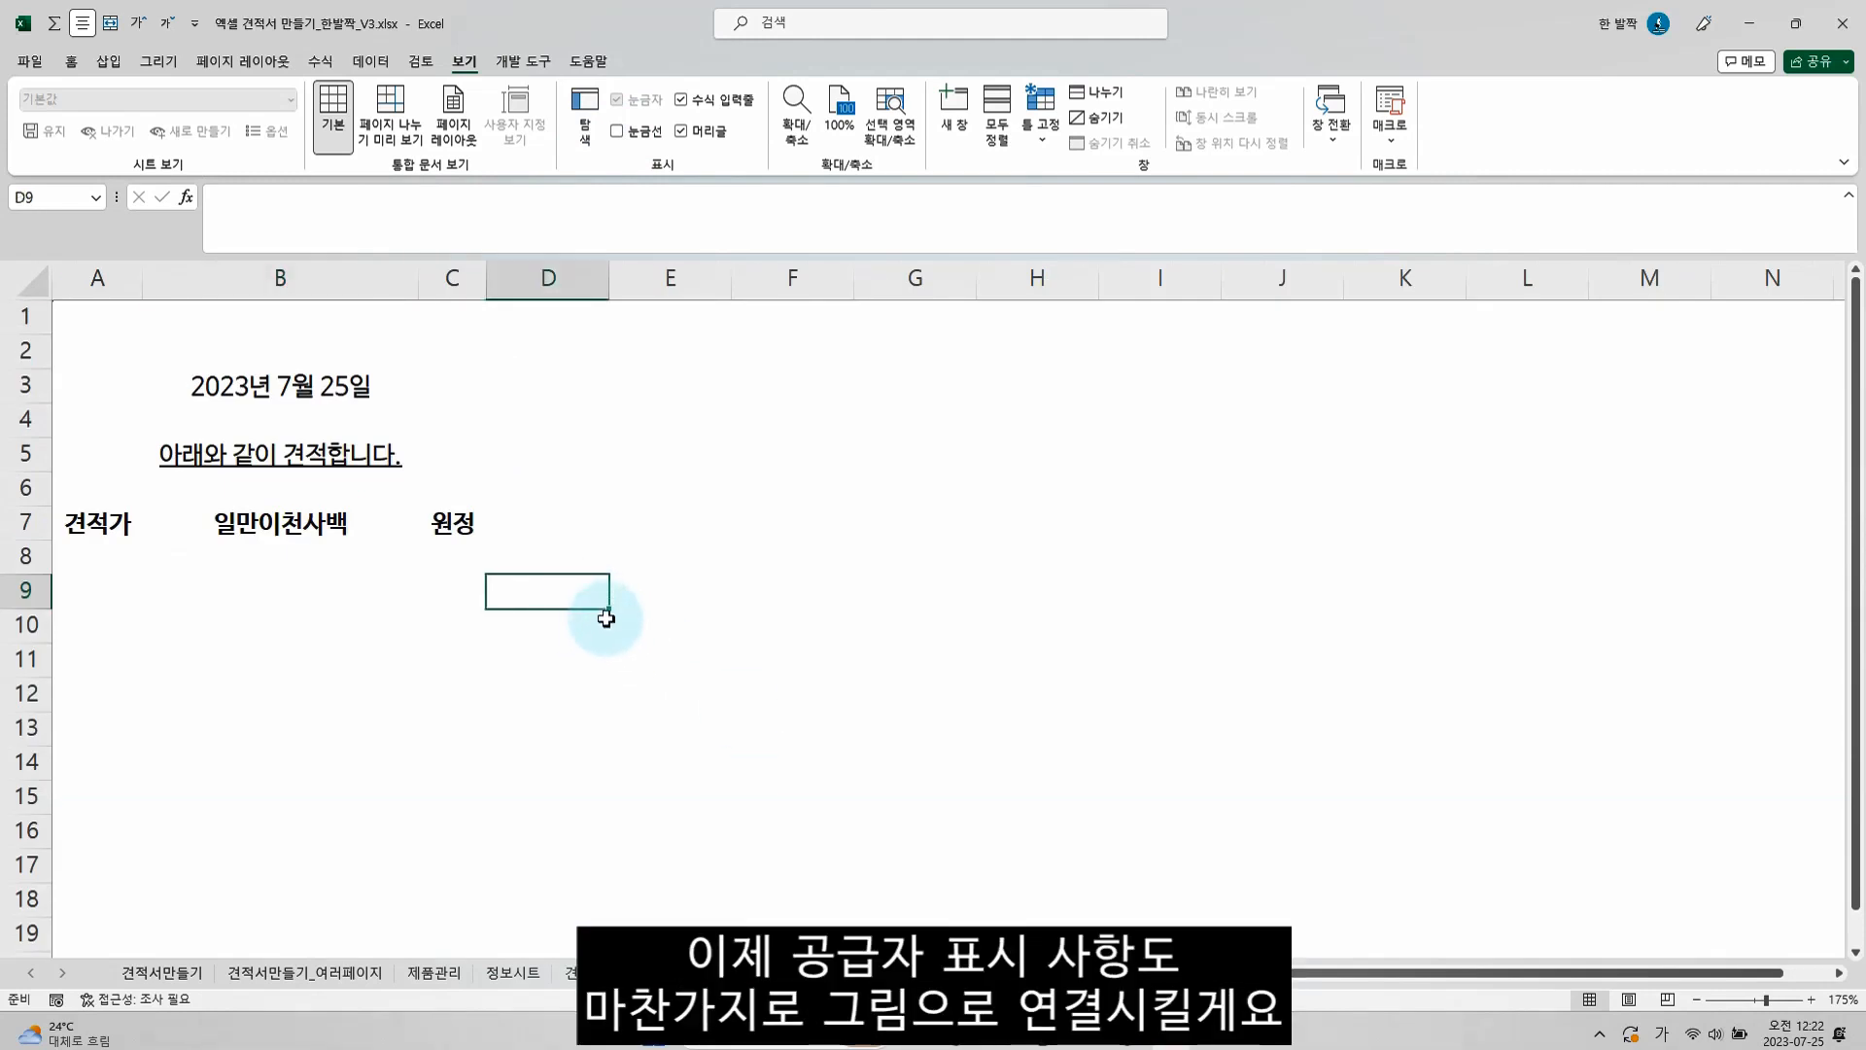
pyautogui.write('공급자')
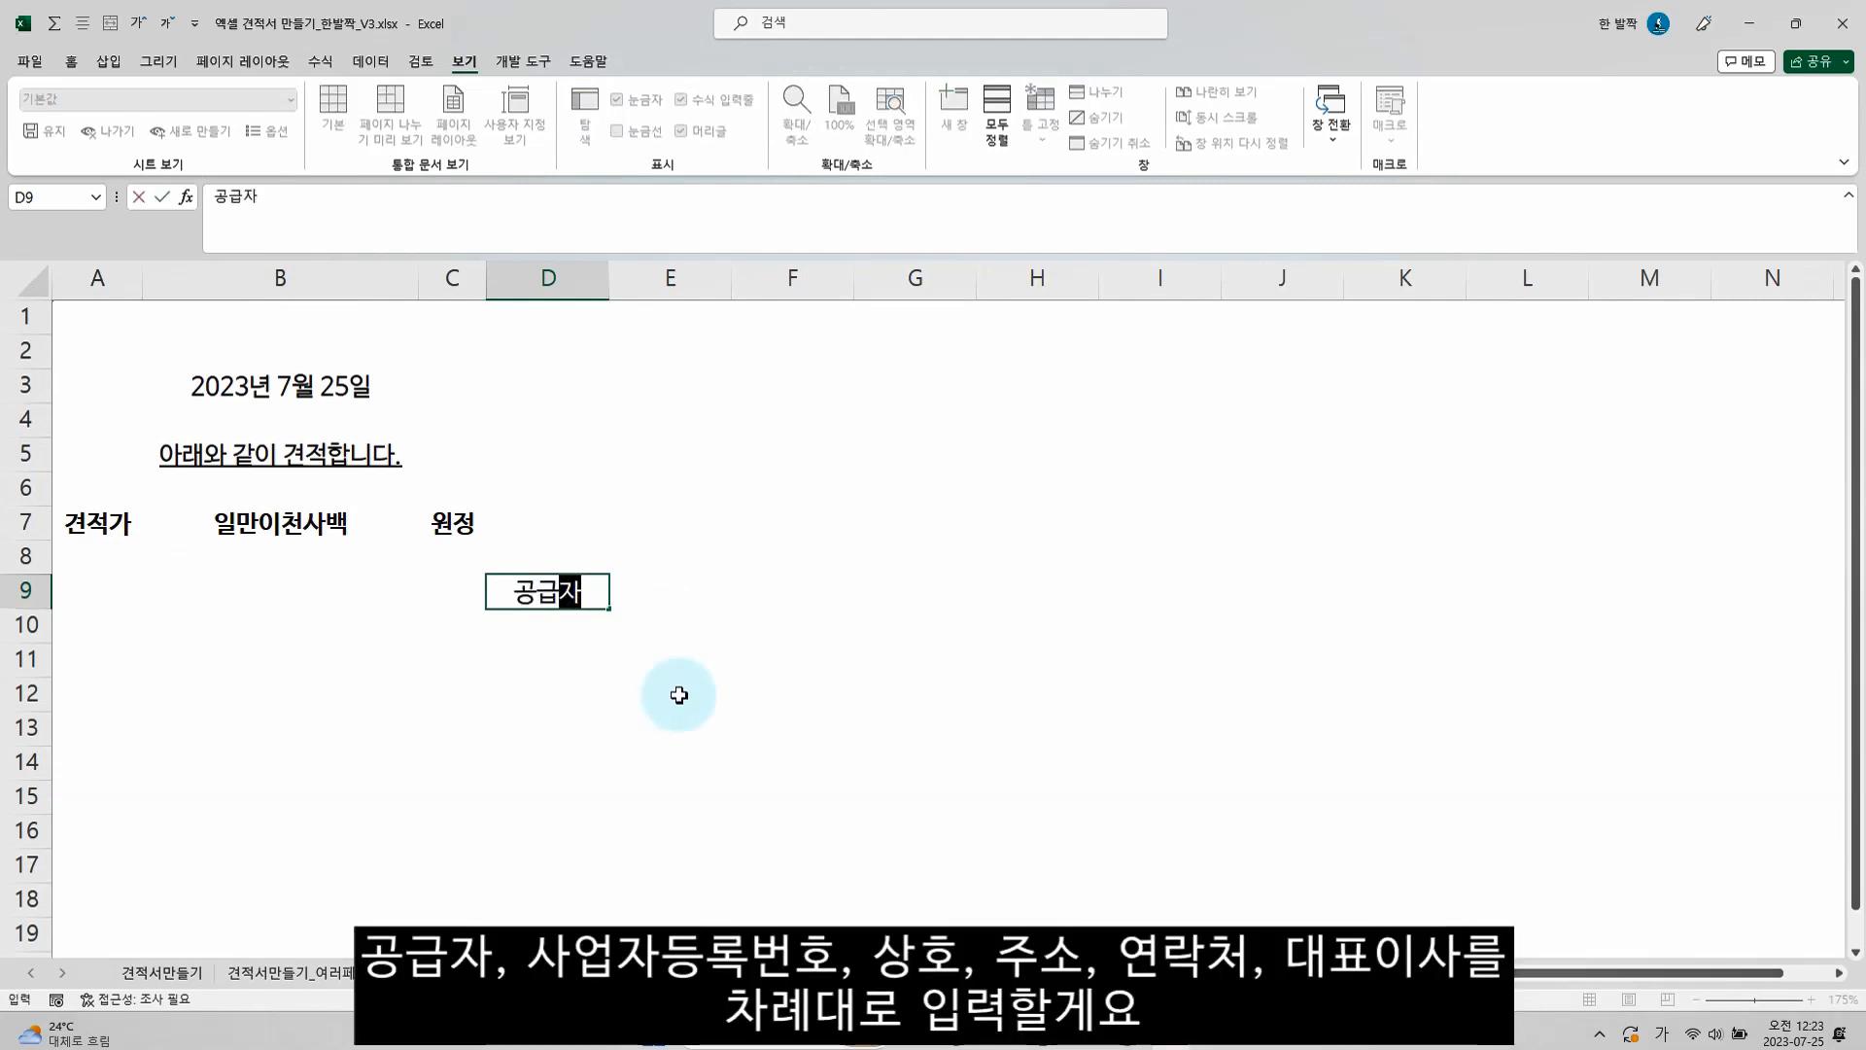
pyautogui.press('Tab')
pyautogui.write('상')
pyautogui.write('업자등록번호')
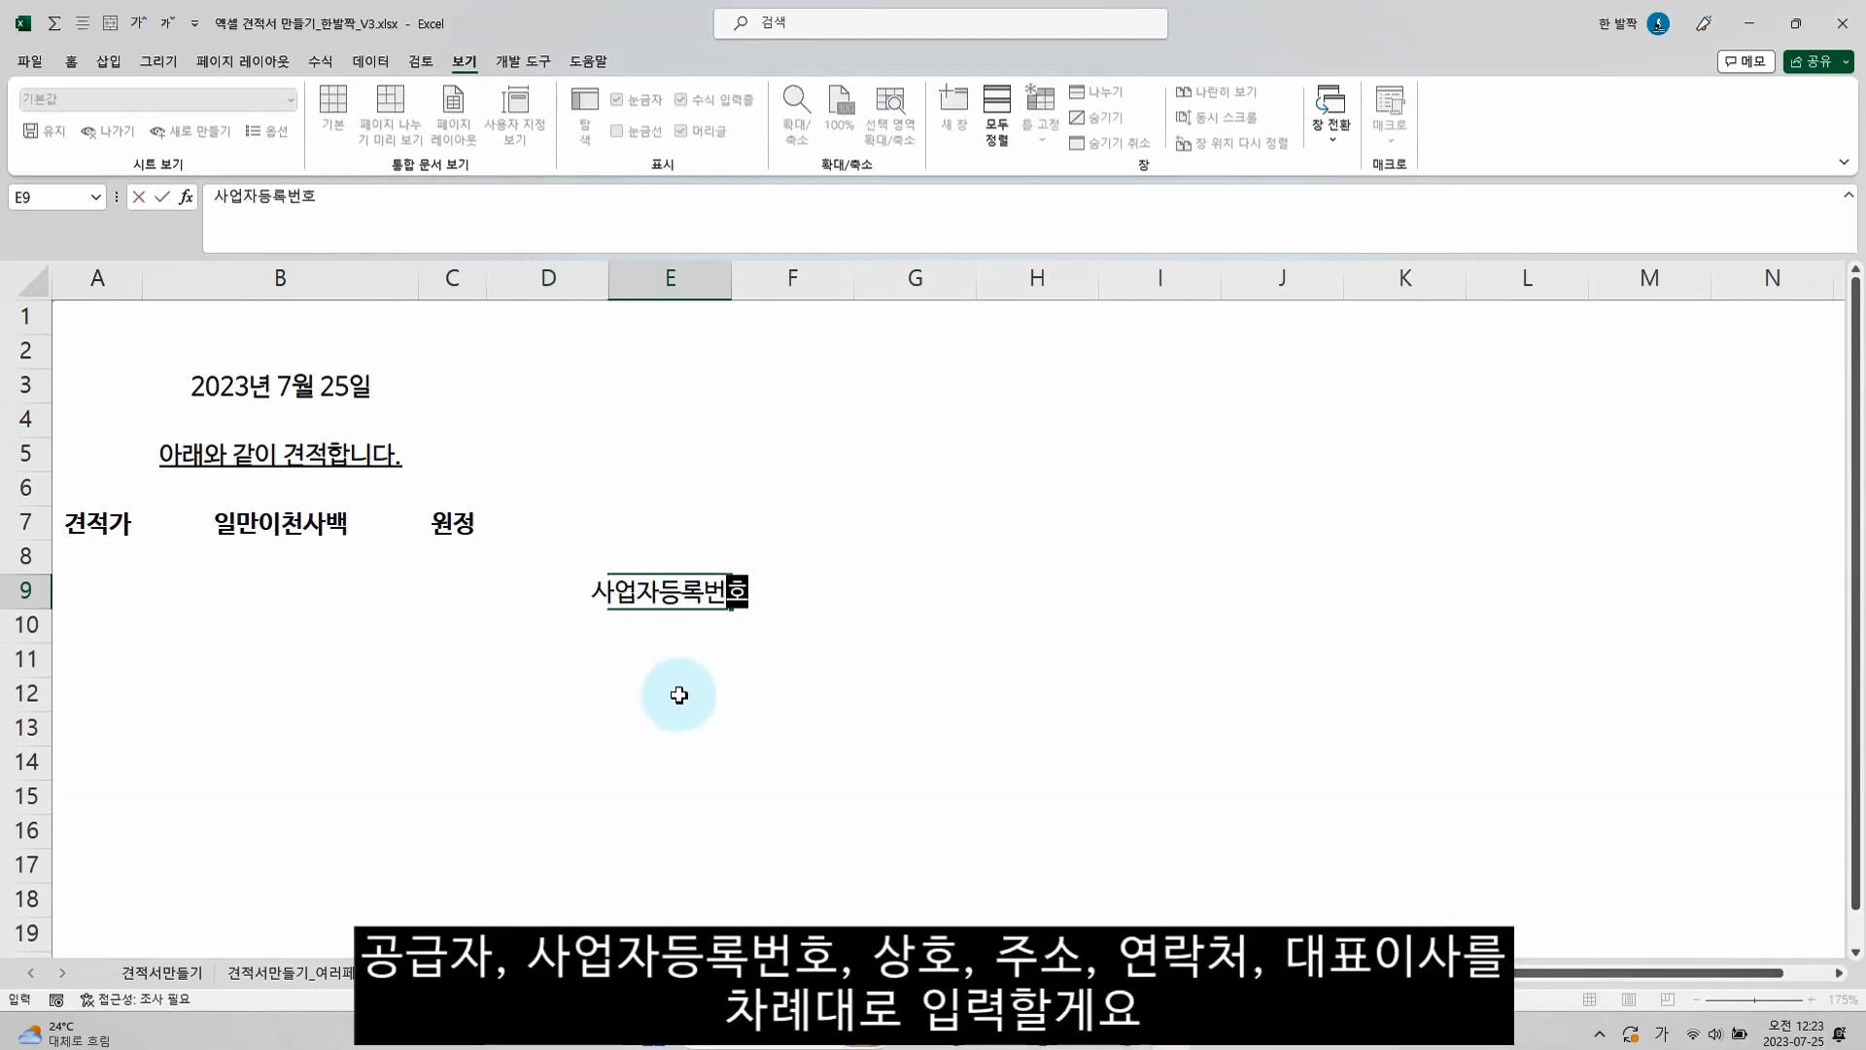
pyautogui.press('Return')
# Enter the labels 상호, 주소 and 연락처 in cells E10 to E12, below 사업자등록번호
pyautogui.press('Right')
pyautogui.write('상호')
pyautogui.press('Return')
pyautogui.write('주소')
pyautogui.press('Return')
pyautogui.write('연락처')
pyautogui.press('Return')
# Enter the label 대표이사 in cell G10, on the same row as 상호
pyautogui.press('Up')
pyautogui.press('Up')
pyautogui.press('Up')
pyautogui.press('Right')
pyautogui.press('Right')
pyautogui.write('대표이사')
pyautogui.press('Return')
# Apply all borders (모든 테두리) to the supplier table range D9:H12
pyautogui.press('Up')
pyautogui.press('Left')
pyautogui.press('Left')
pyautogui.press('Left')
pyautogui.press('Up')
pyautogui.hotkey('shift', 'Right')
pyautogui.hotkey('shift', 'Right')
pyautogui.hotkey('shift', 'Right')
pyautogui.hotkey('shift', 'Right')
pyautogui.hotkey('shift', 'Down')
pyautogui.hotkey('shift', 'Down')
pyautogui.hotkey('shift', 'Down')
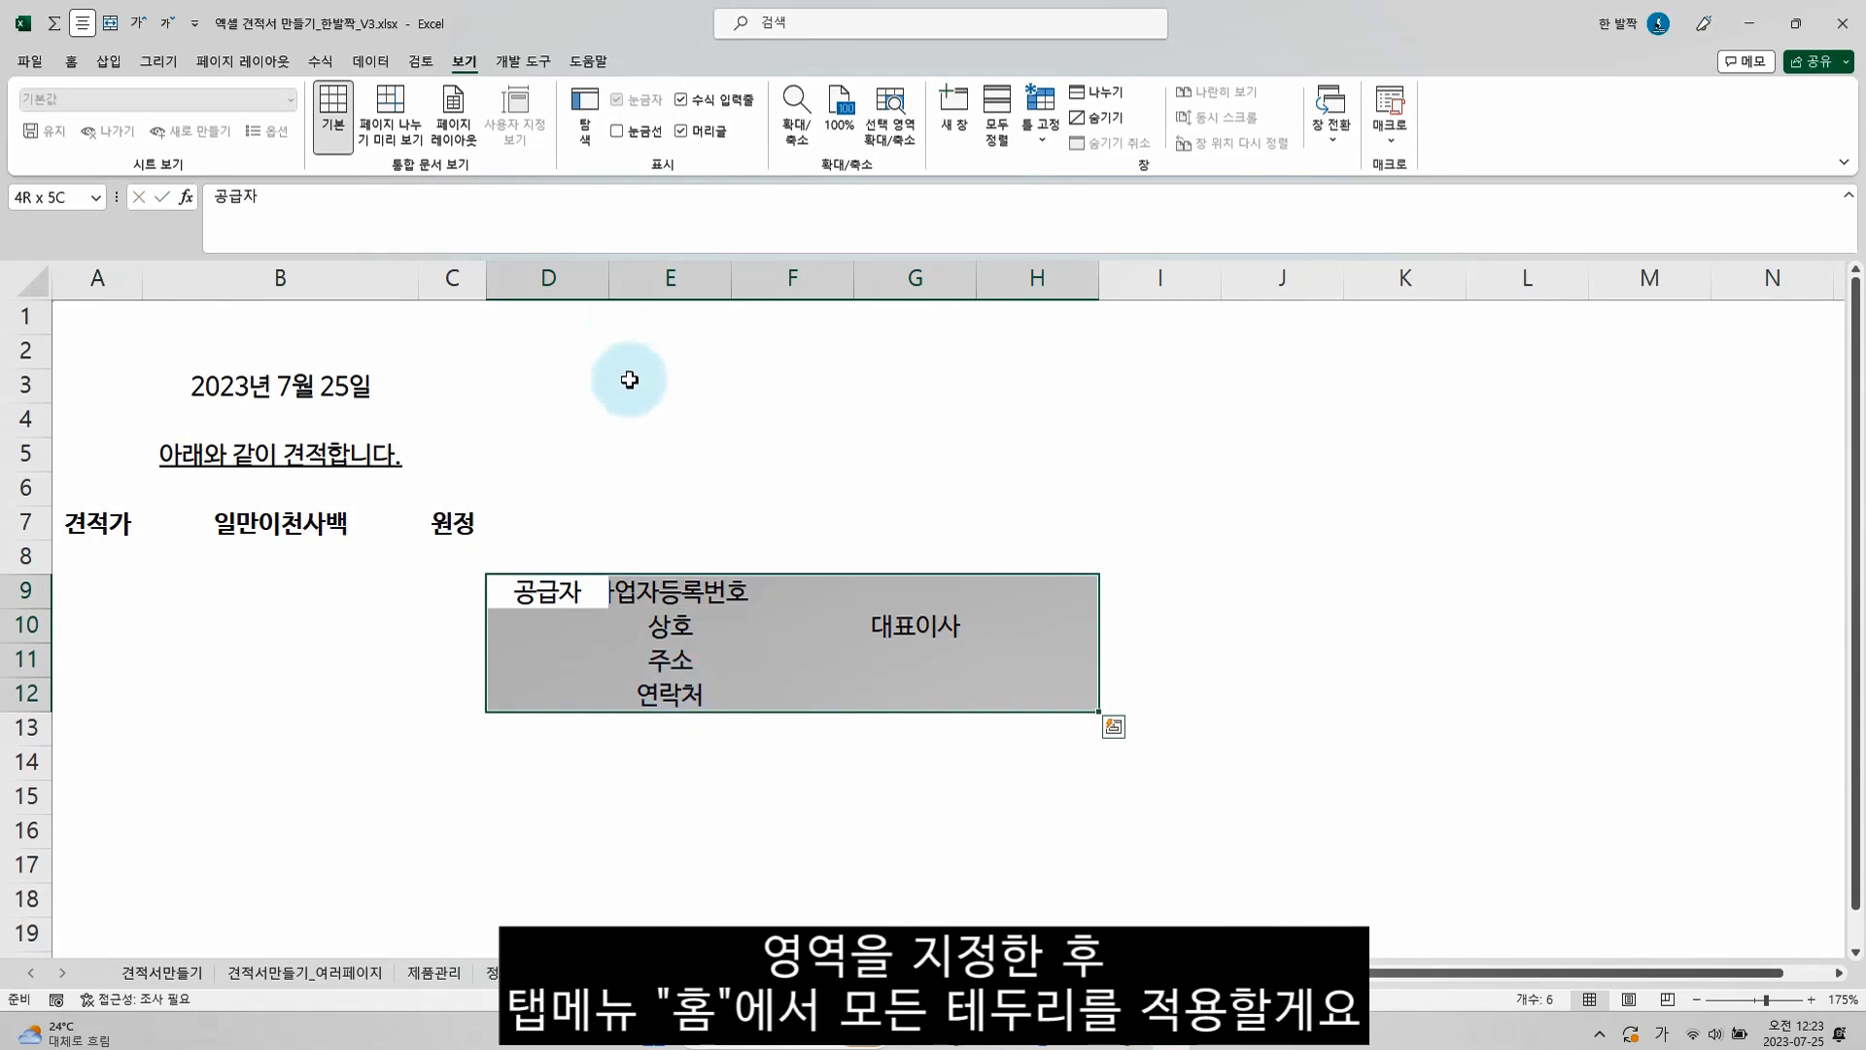
pyautogui.click(71, 61)
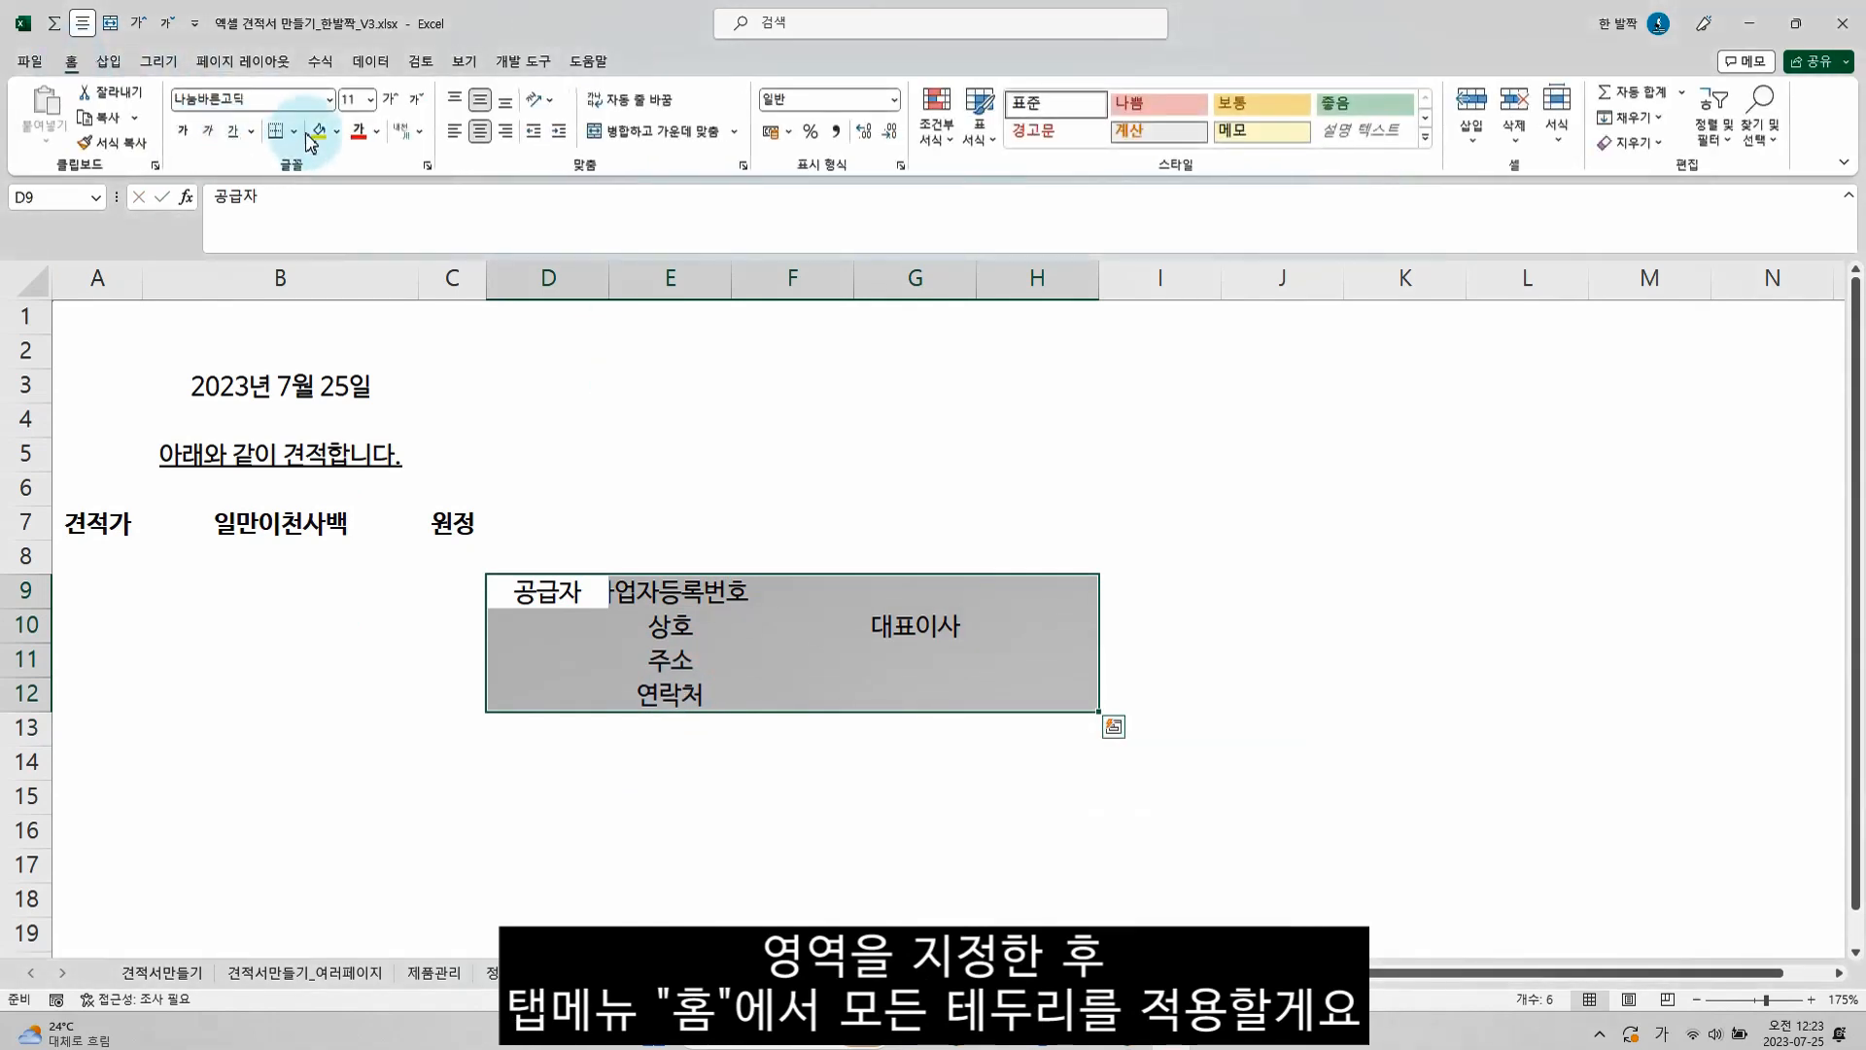
pyautogui.click(296, 135)
pyautogui.click(324, 327)
# Merge and centre D9:D12 for 공급자, and resize the columns, making D narrow and E wide enough for 사업자등록번호
pyautogui.moveTo(552, 589); pyautogui.dragTo(576, 680)
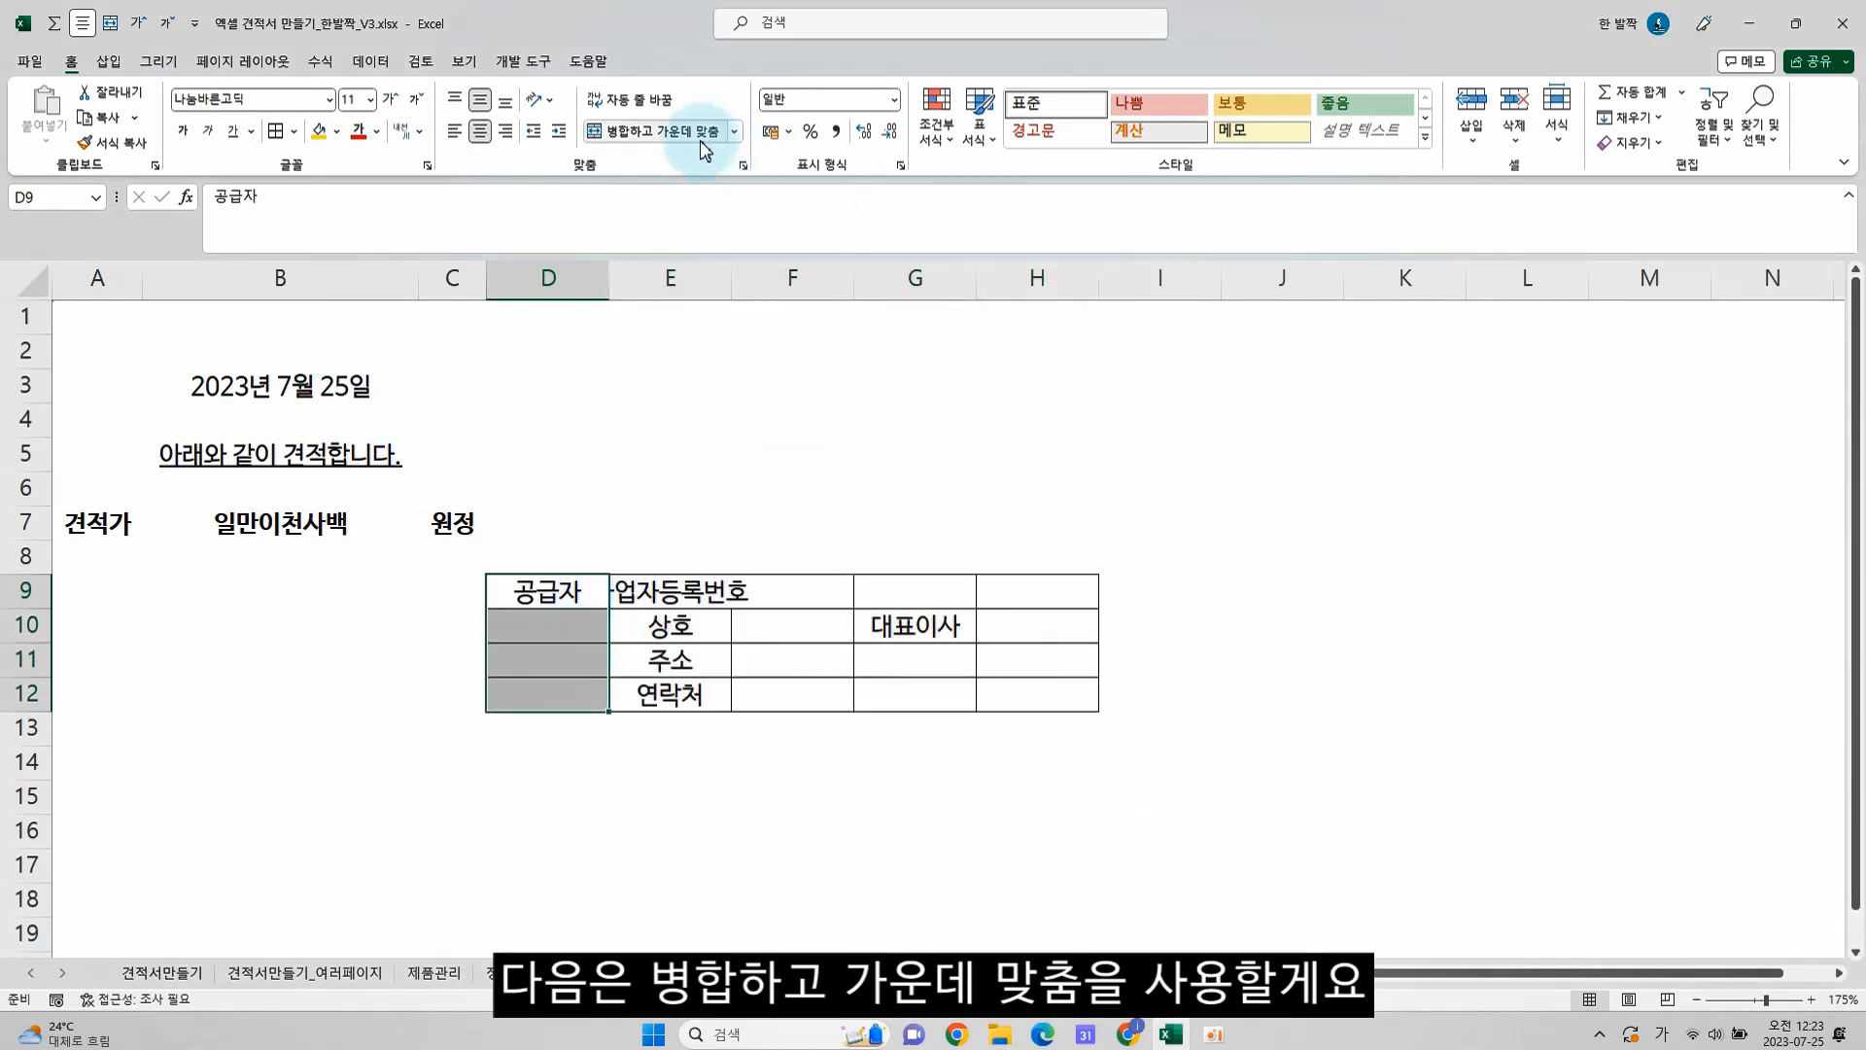
pyautogui.click(657, 131)
pyautogui.moveTo(670, 589); pyautogui.dragTo(670, 693)
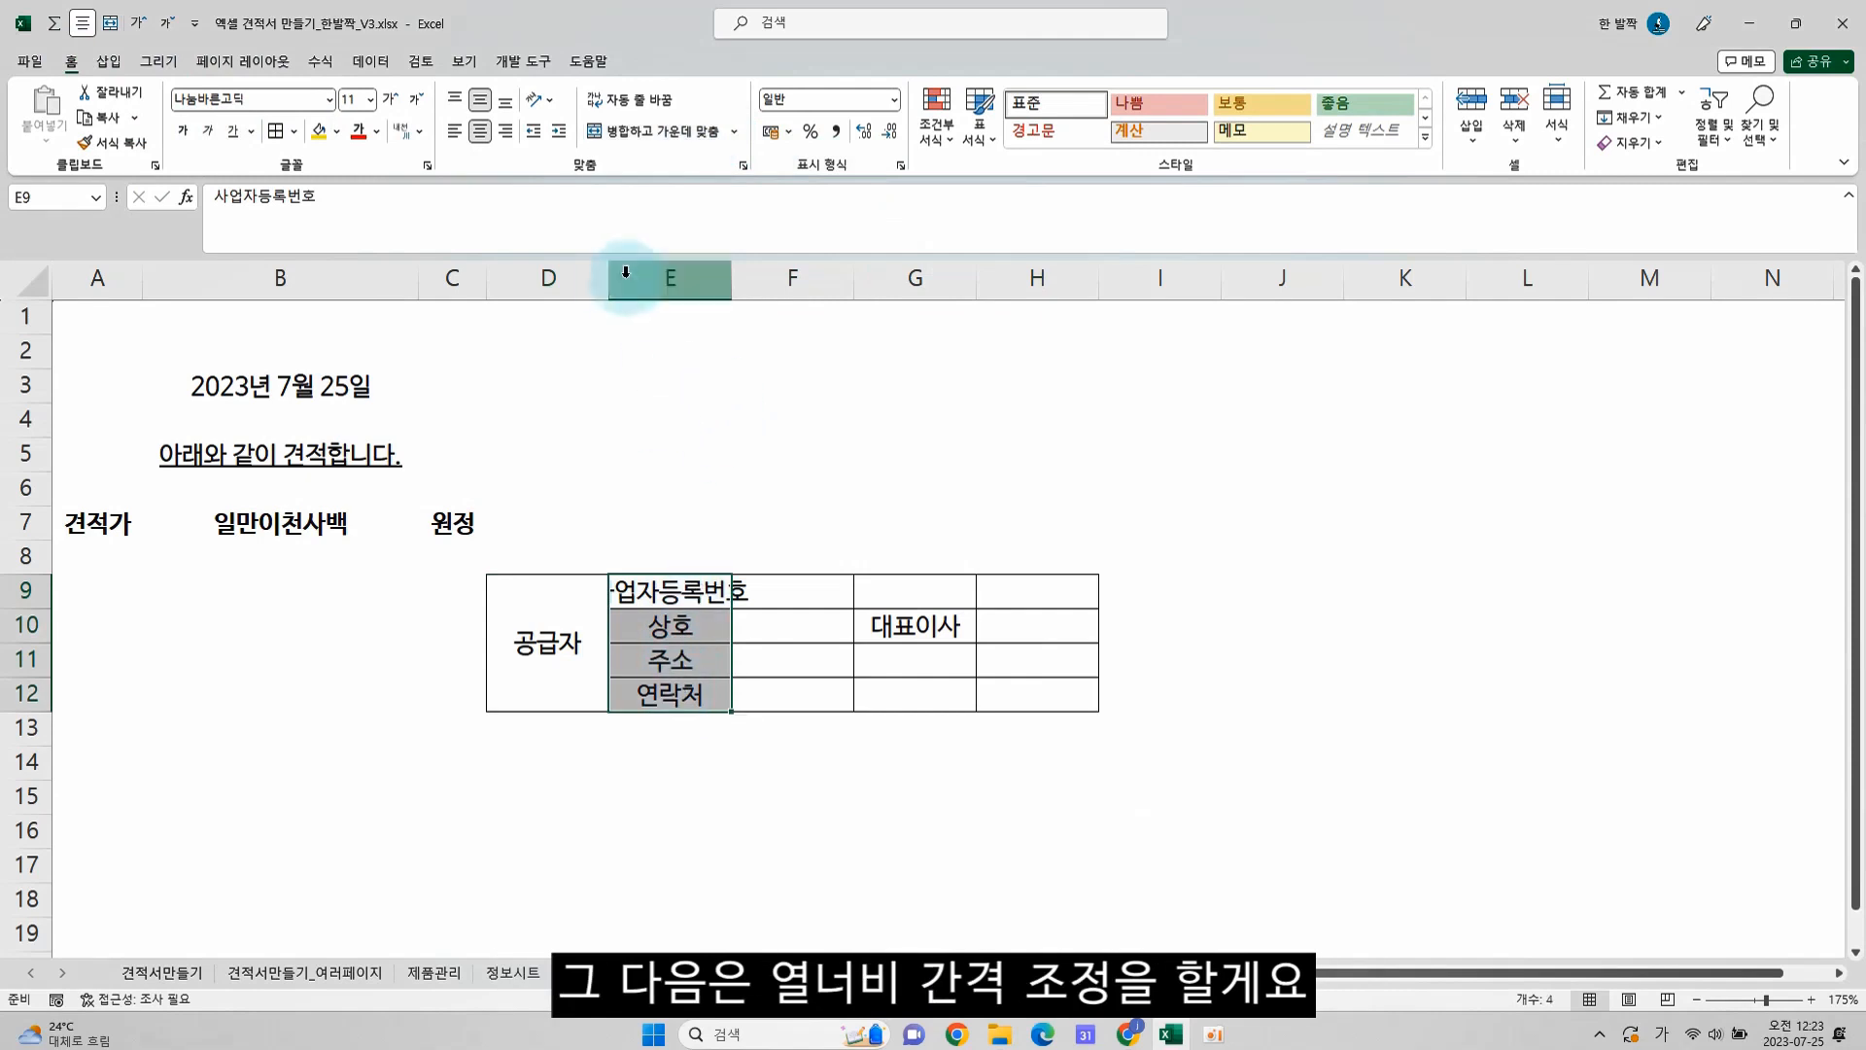
pyautogui.moveTo(611, 278); pyautogui.dragTo(538, 278)
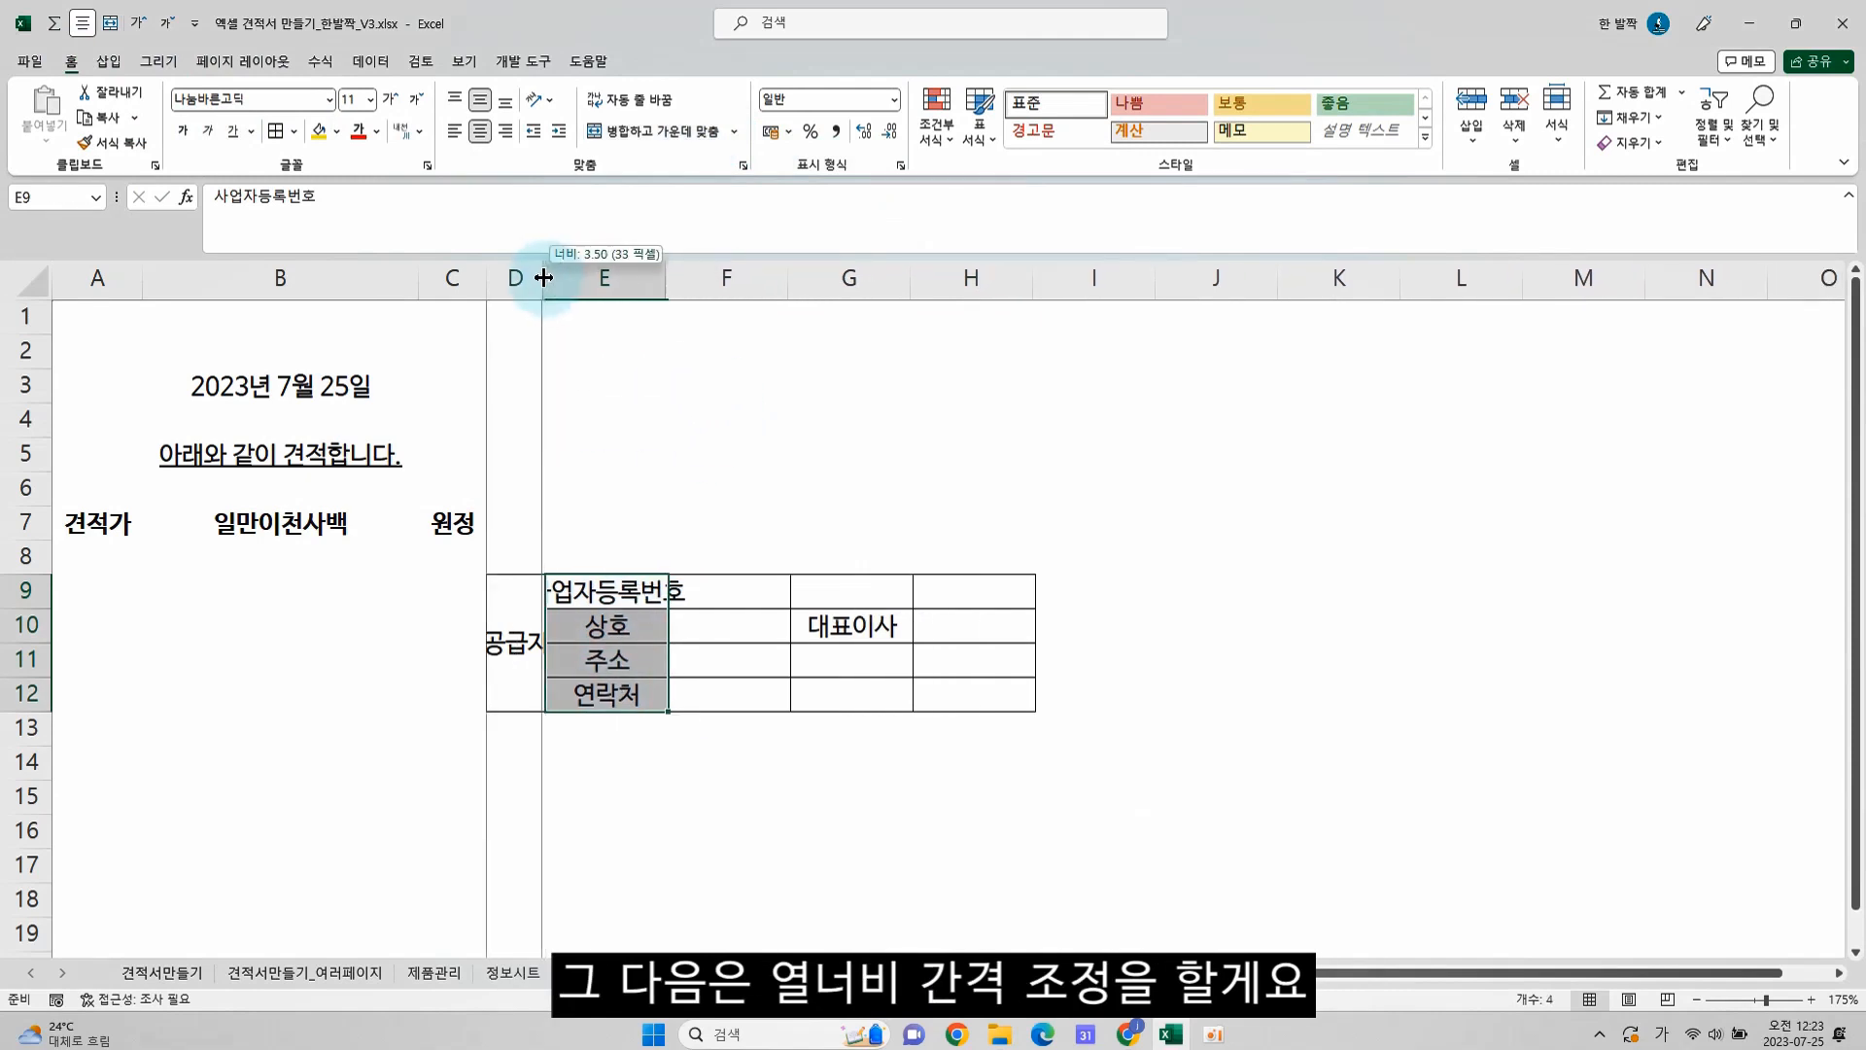
pyautogui.moveTo(660, 278); pyautogui.dragTo(705, 275)
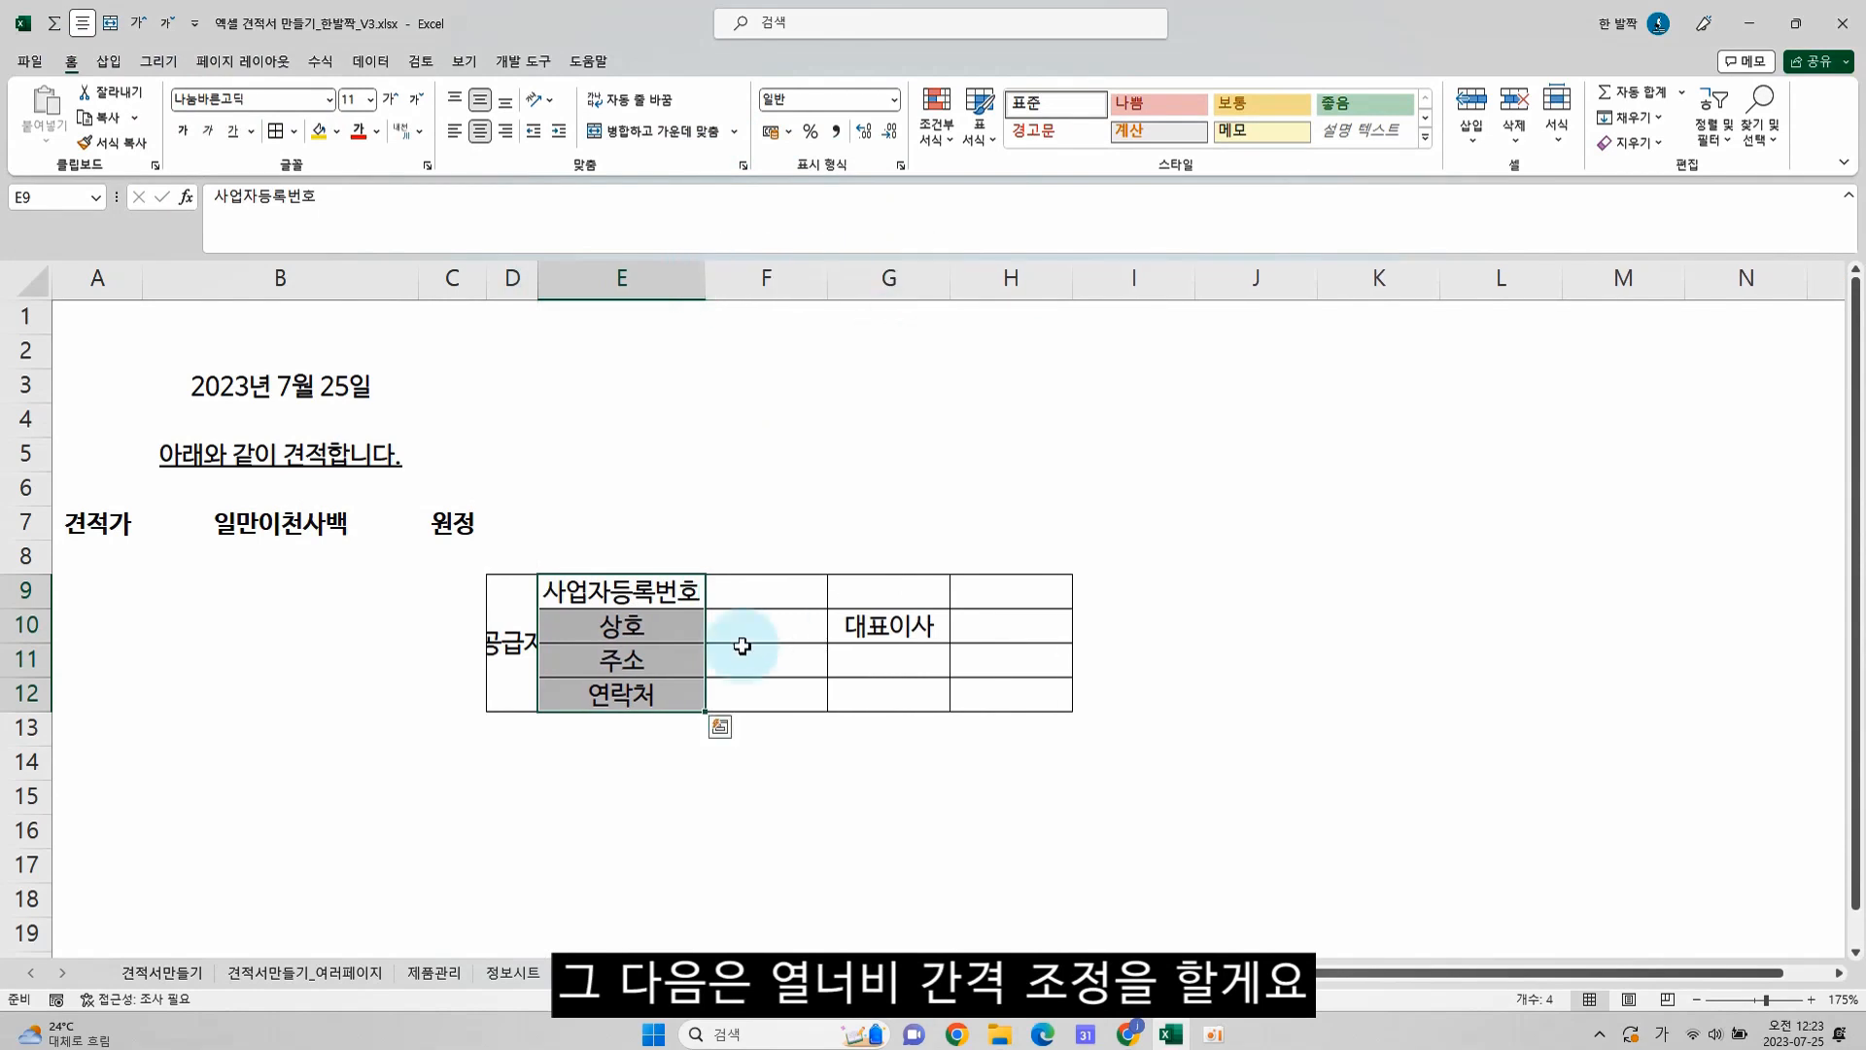
# Wrap the 공급자 text in its merged cell and increase the height of rows 9 to 12
pyautogui.click(506, 622)
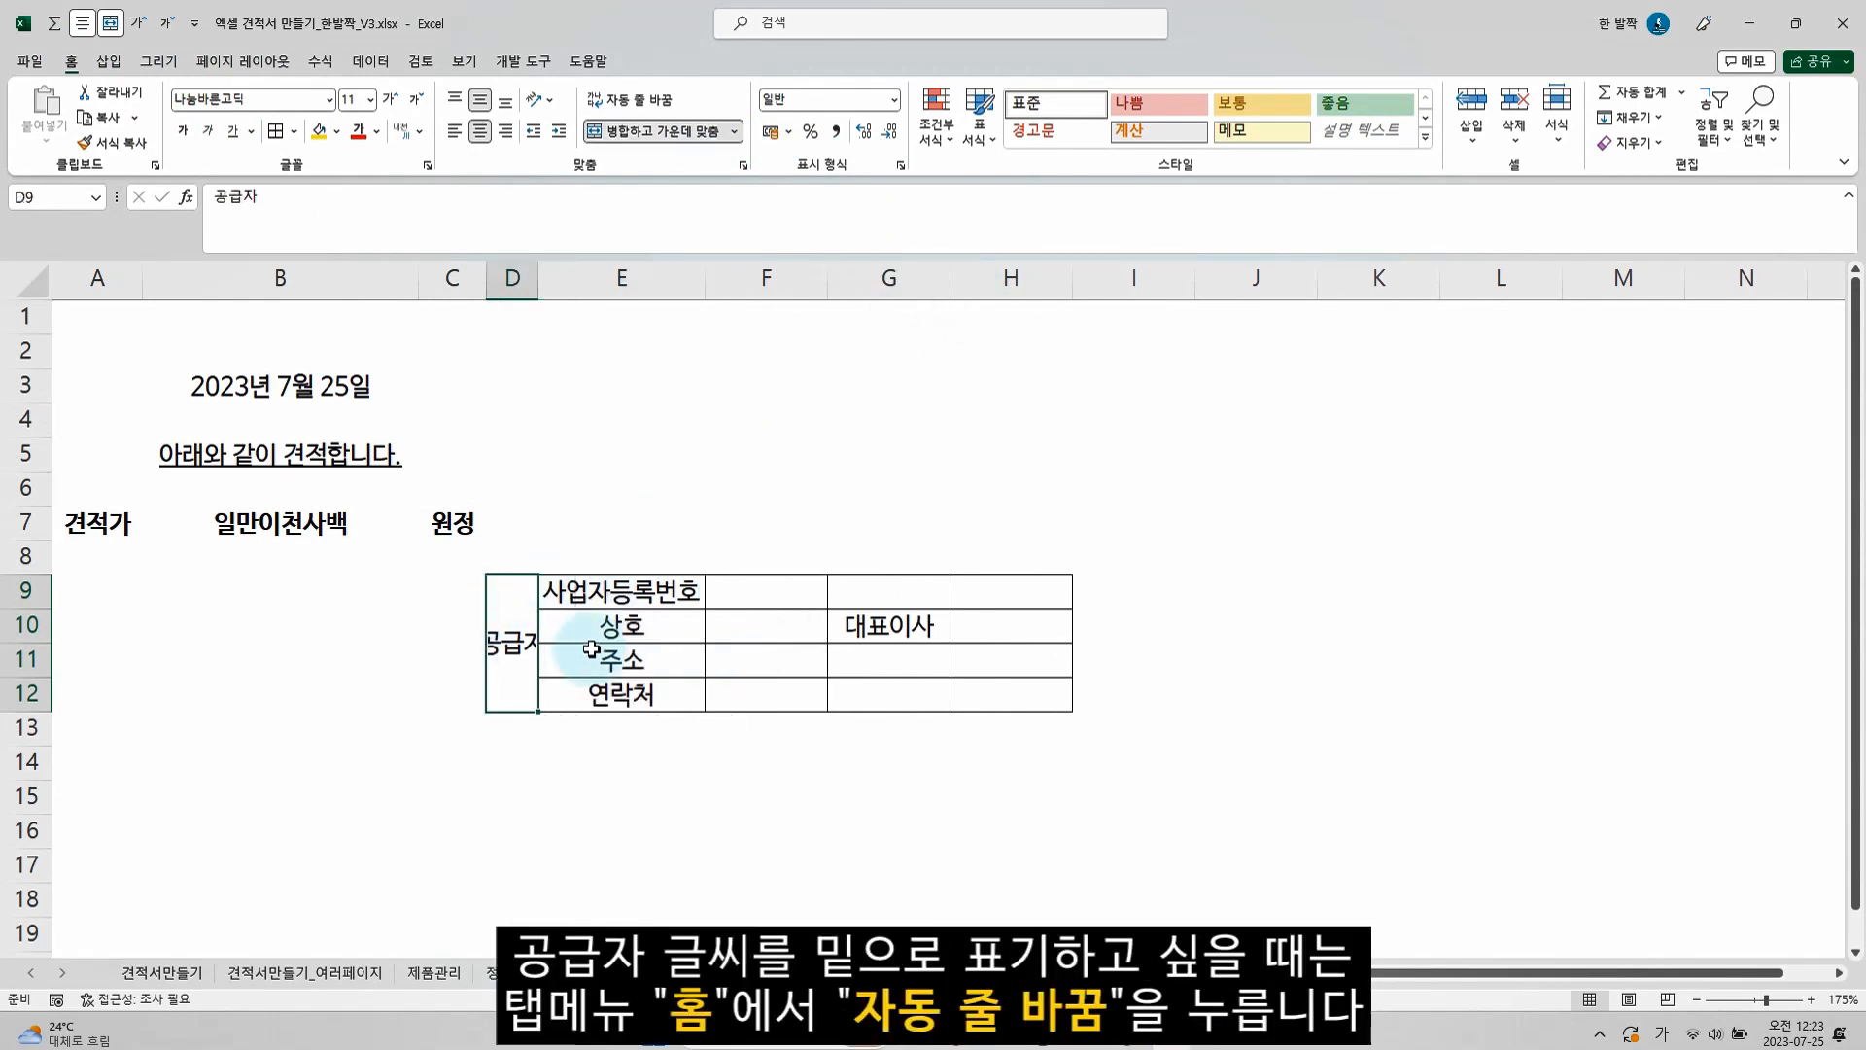
pyautogui.click(655, 100)
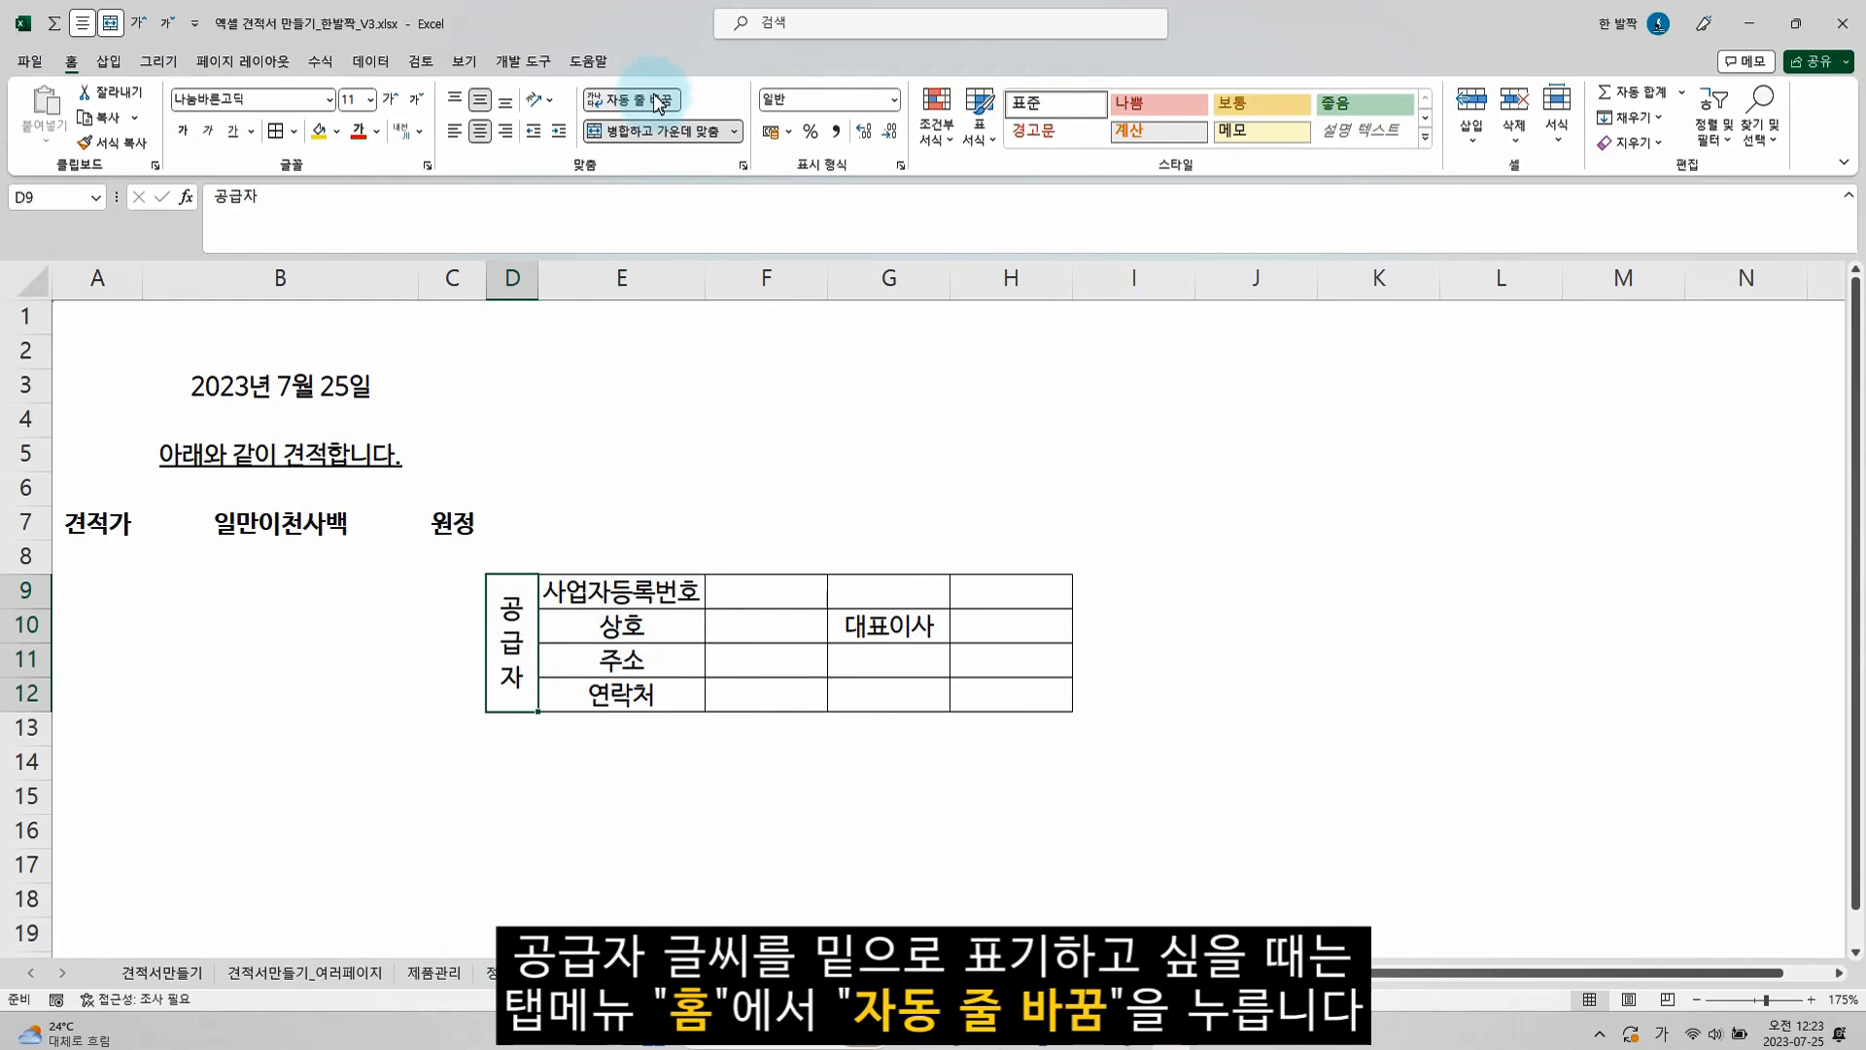
pyautogui.moveTo(642, 591); pyautogui.dragTo(646, 717)
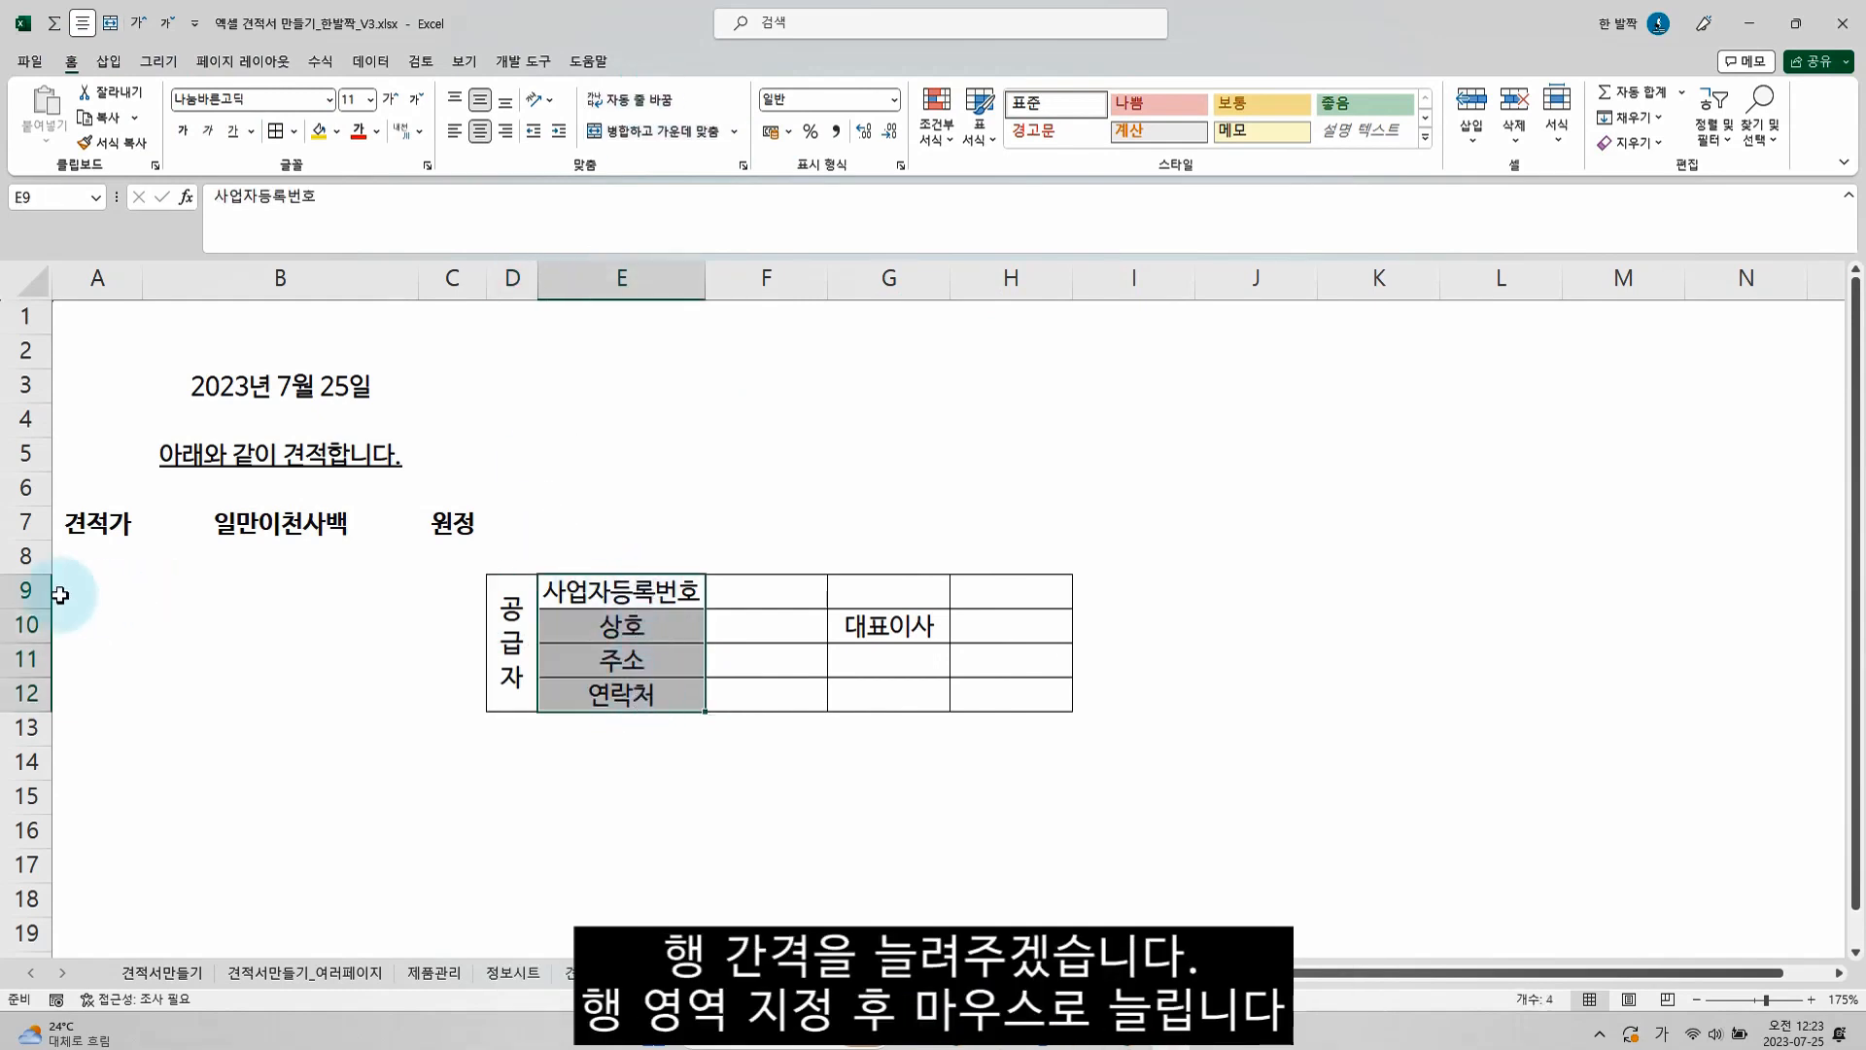
pyautogui.moveTo(37, 595); pyautogui.dragTo(37, 702)
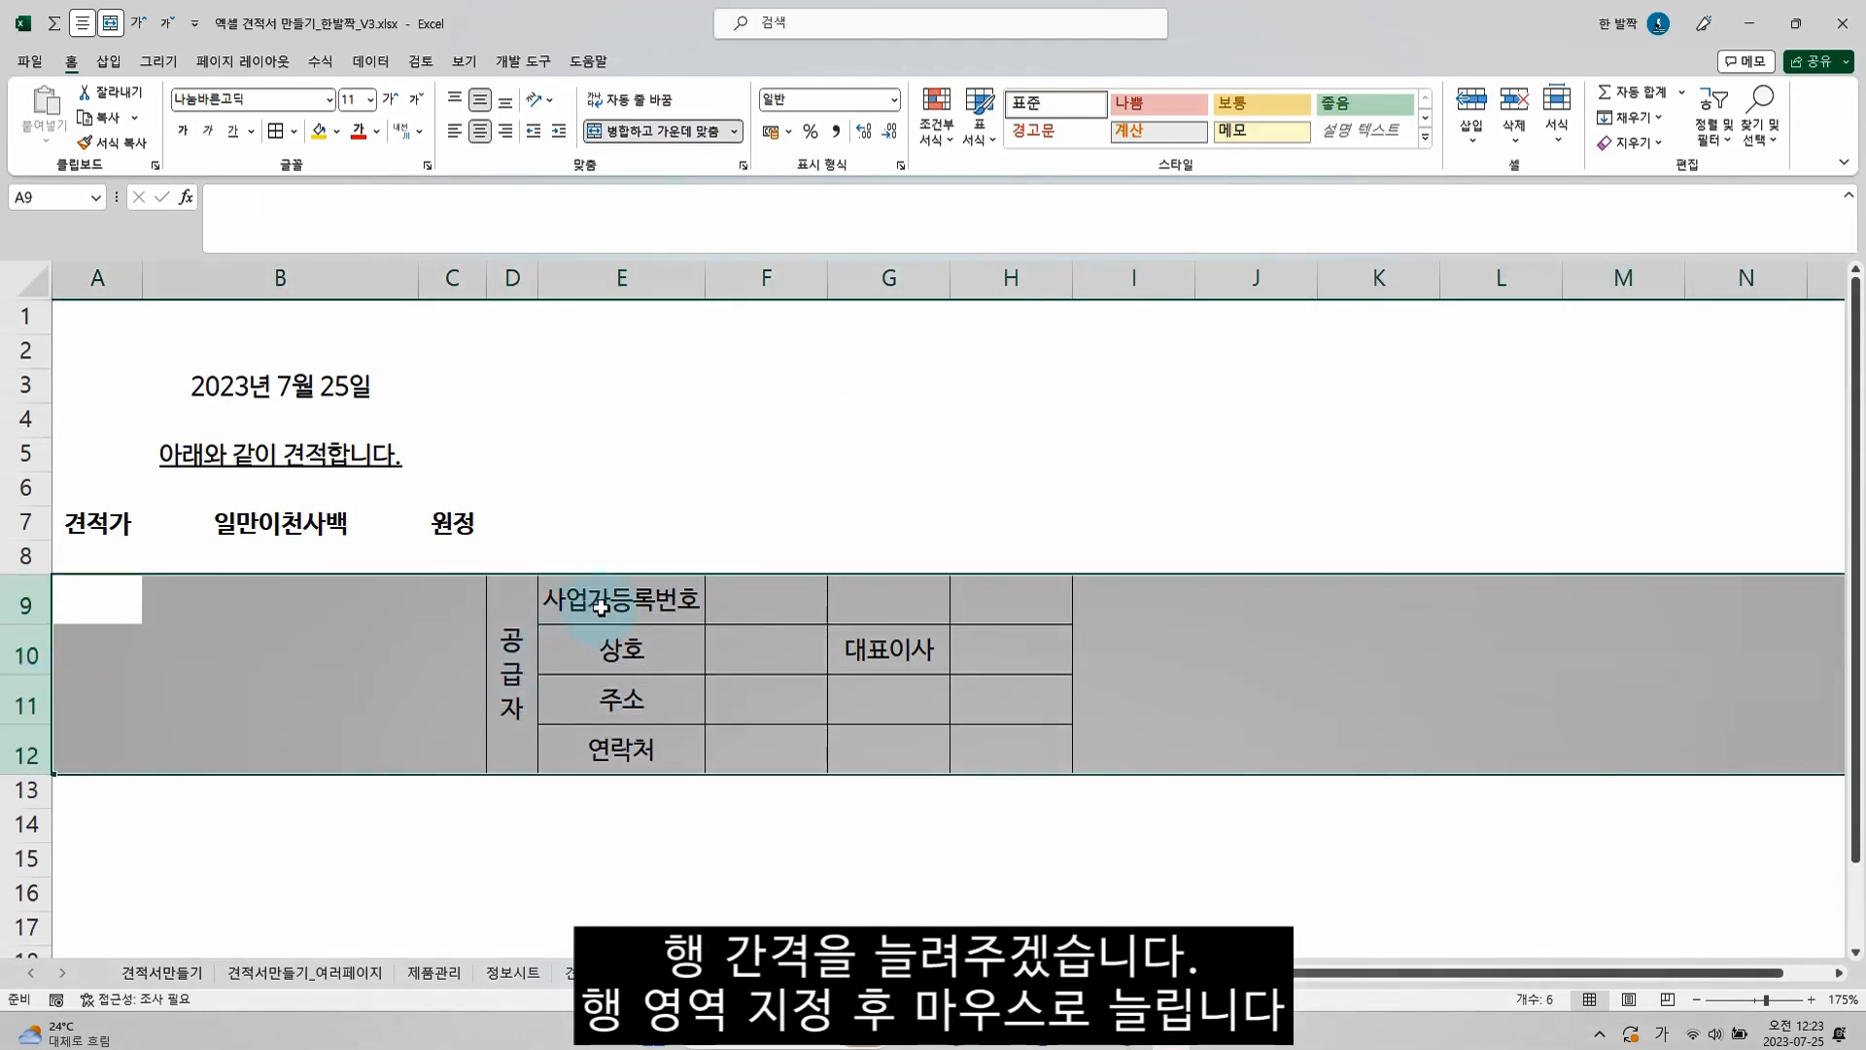
# Set the horizontal alignment of E9:E12 to distributed (균등 분할) with an indent of 1
pyautogui.moveTo(603, 603); pyautogui.dragTo(622, 748)
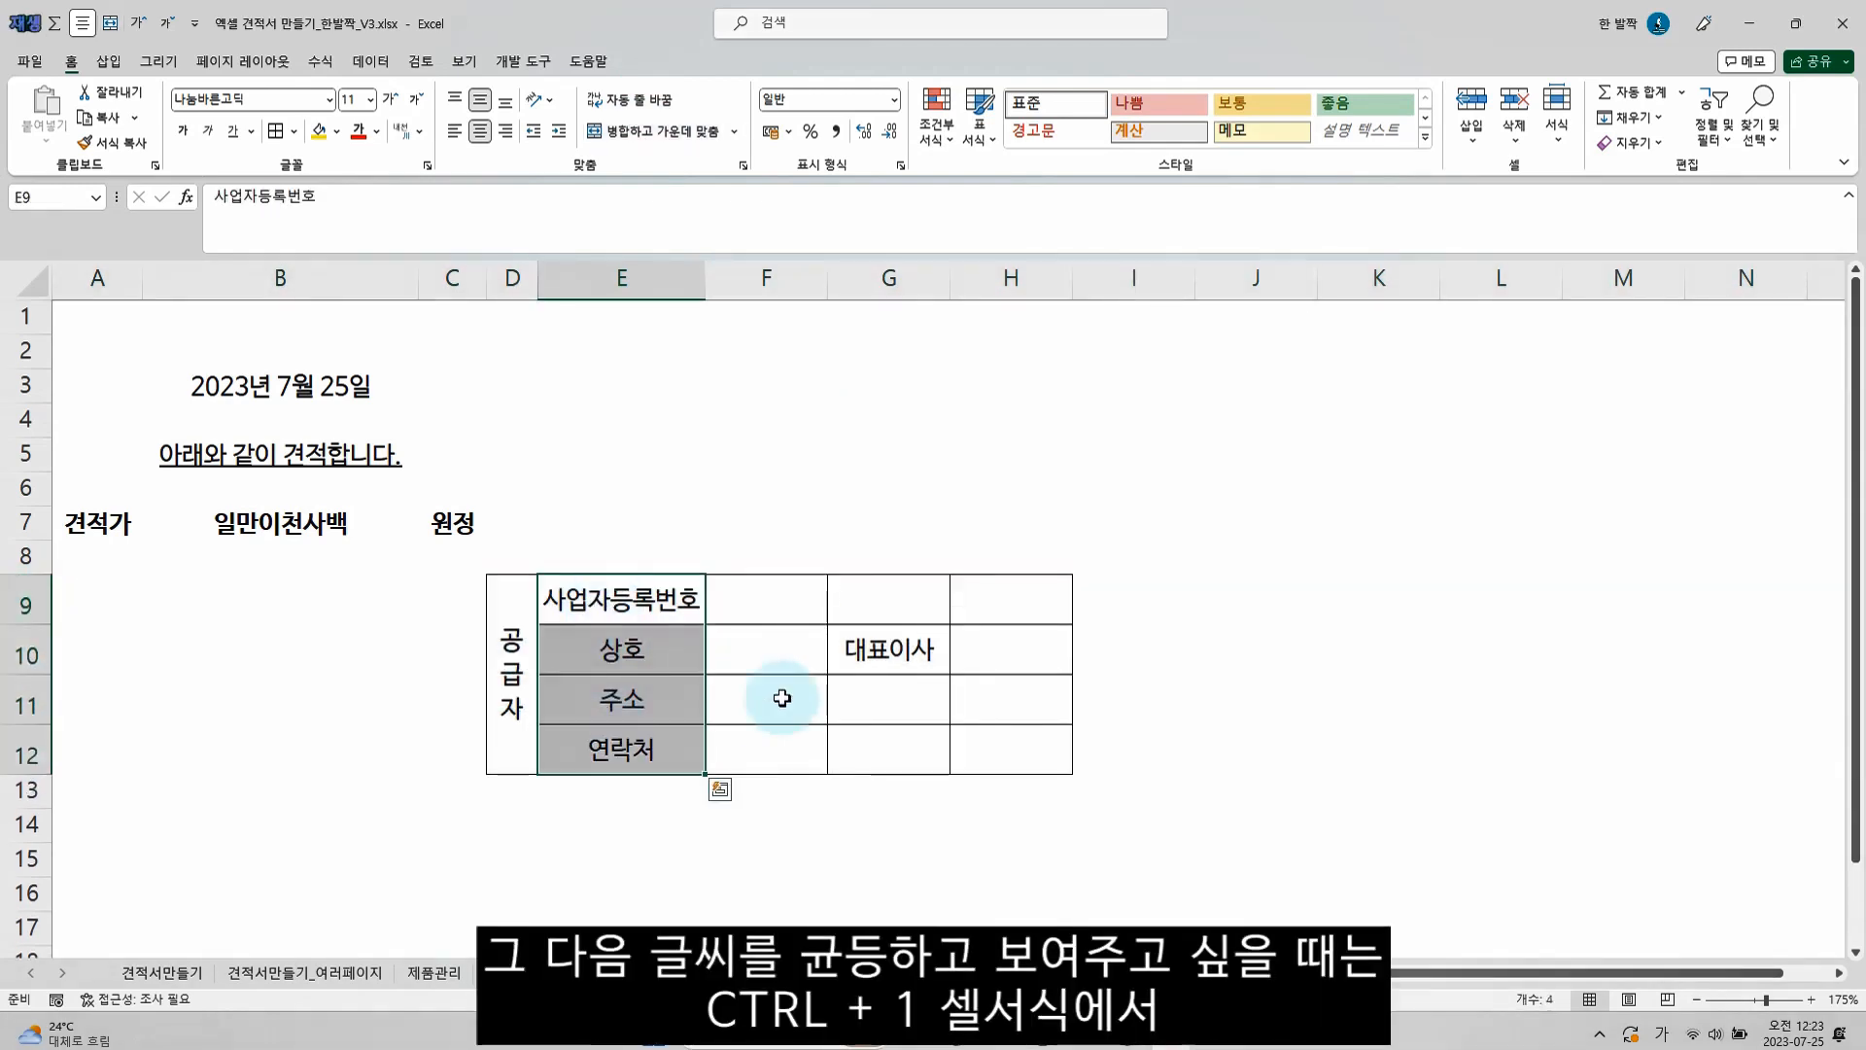
pyautogui.hotkey('ctrl', '1')
pyautogui.moveTo(709, 222); pyautogui.dragTo(1209, 254)
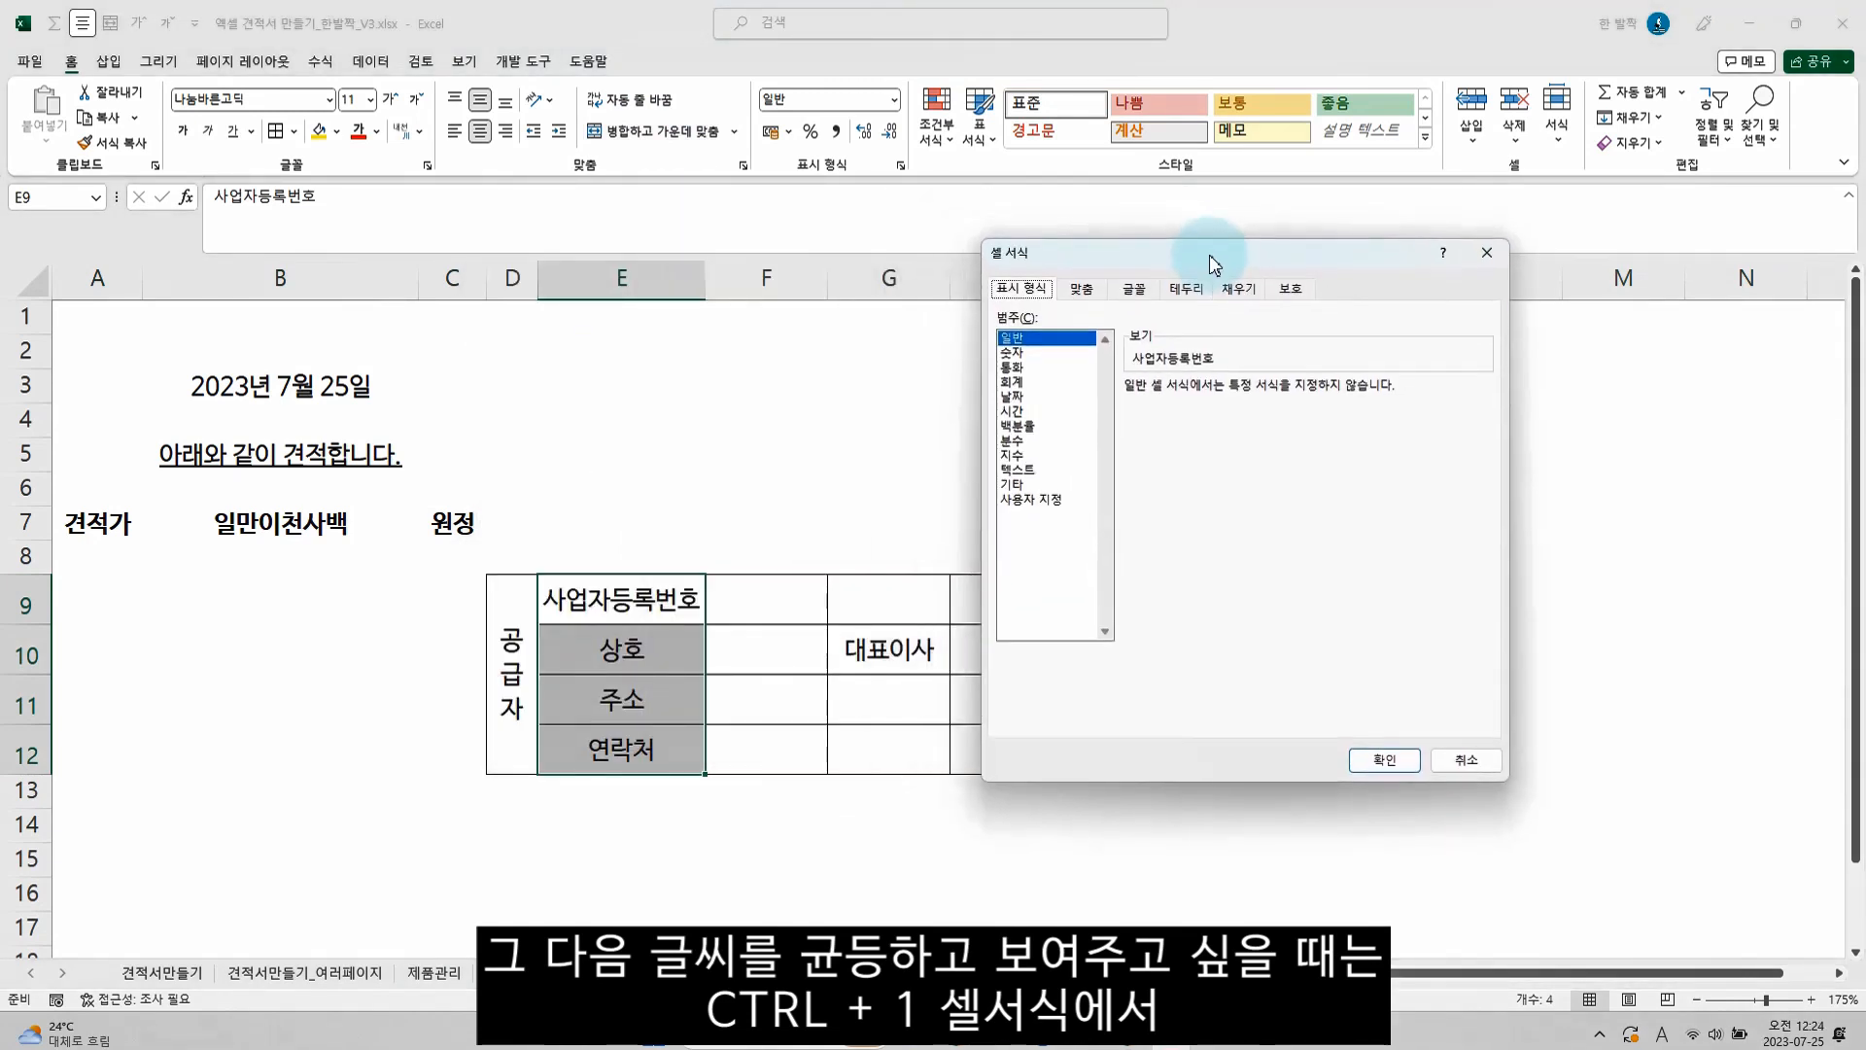
pyautogui.click(1082, 290)
pyautogui.click(1075, 364)
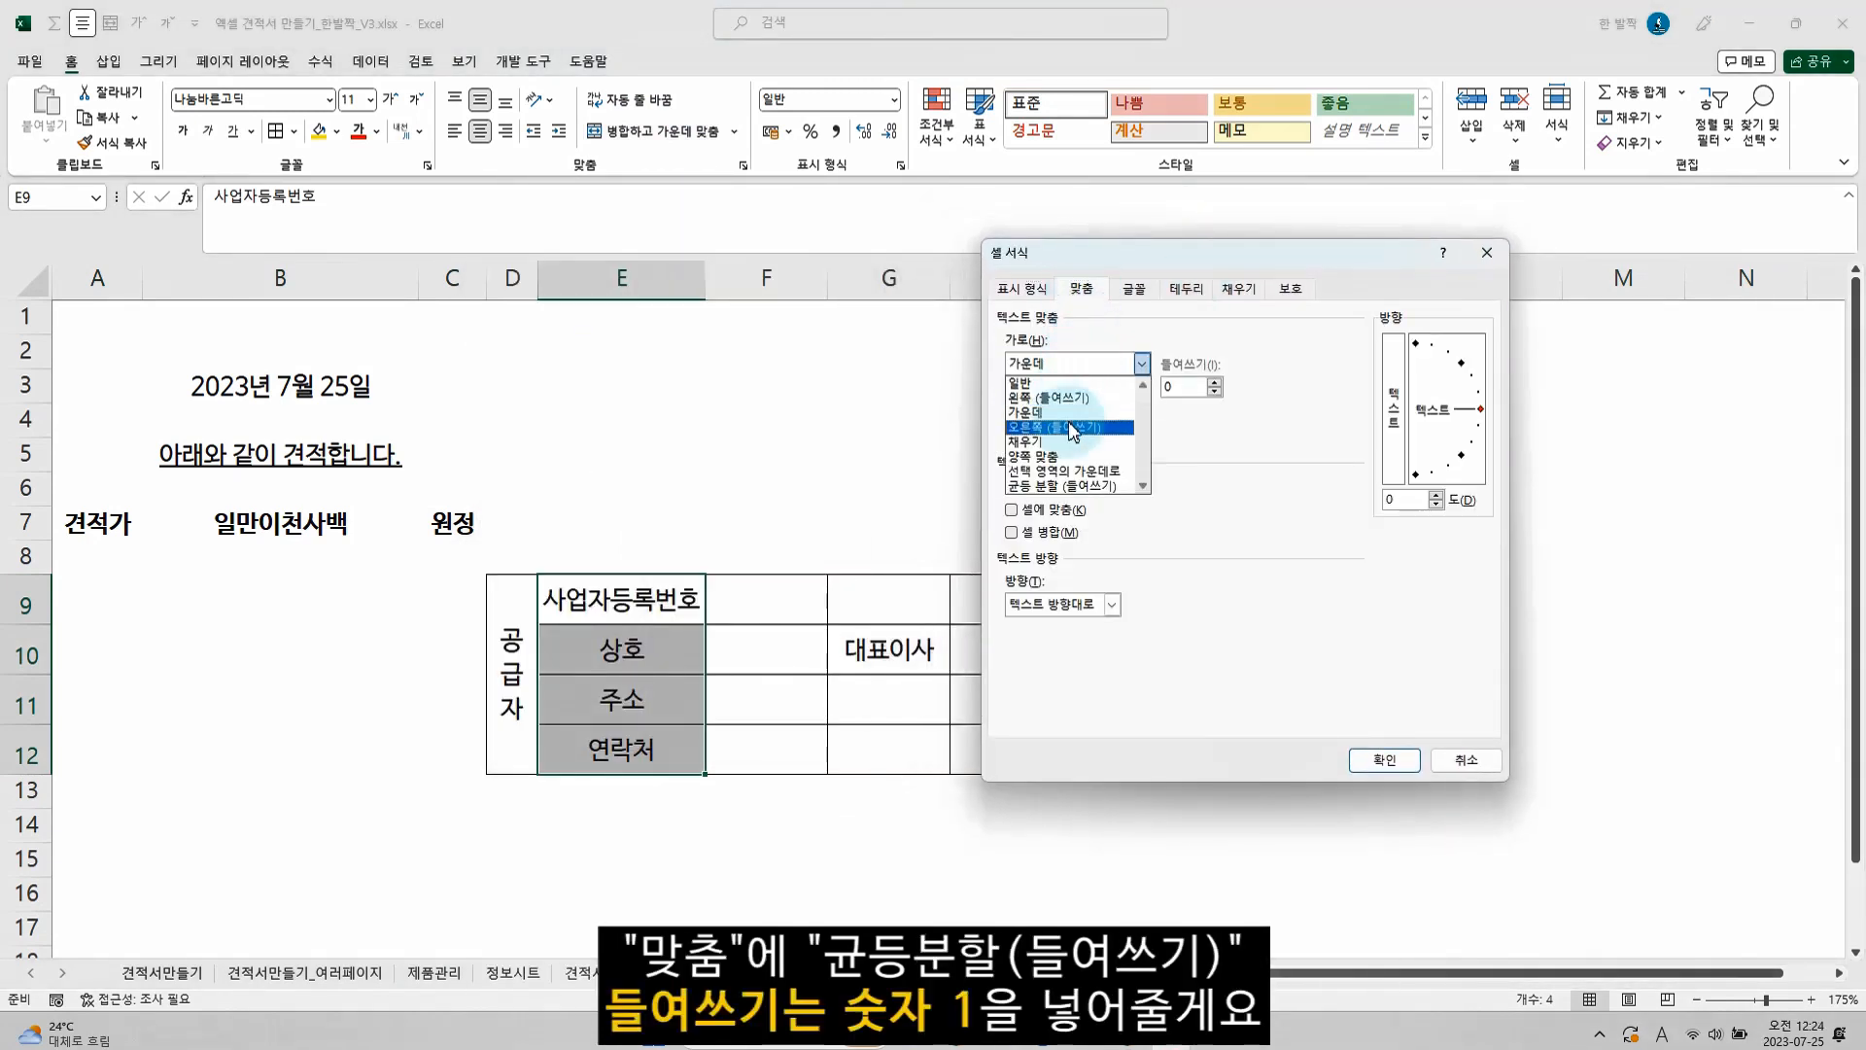
pyautogui.click(1065, 488)
pyautogui.click(1206, 387)
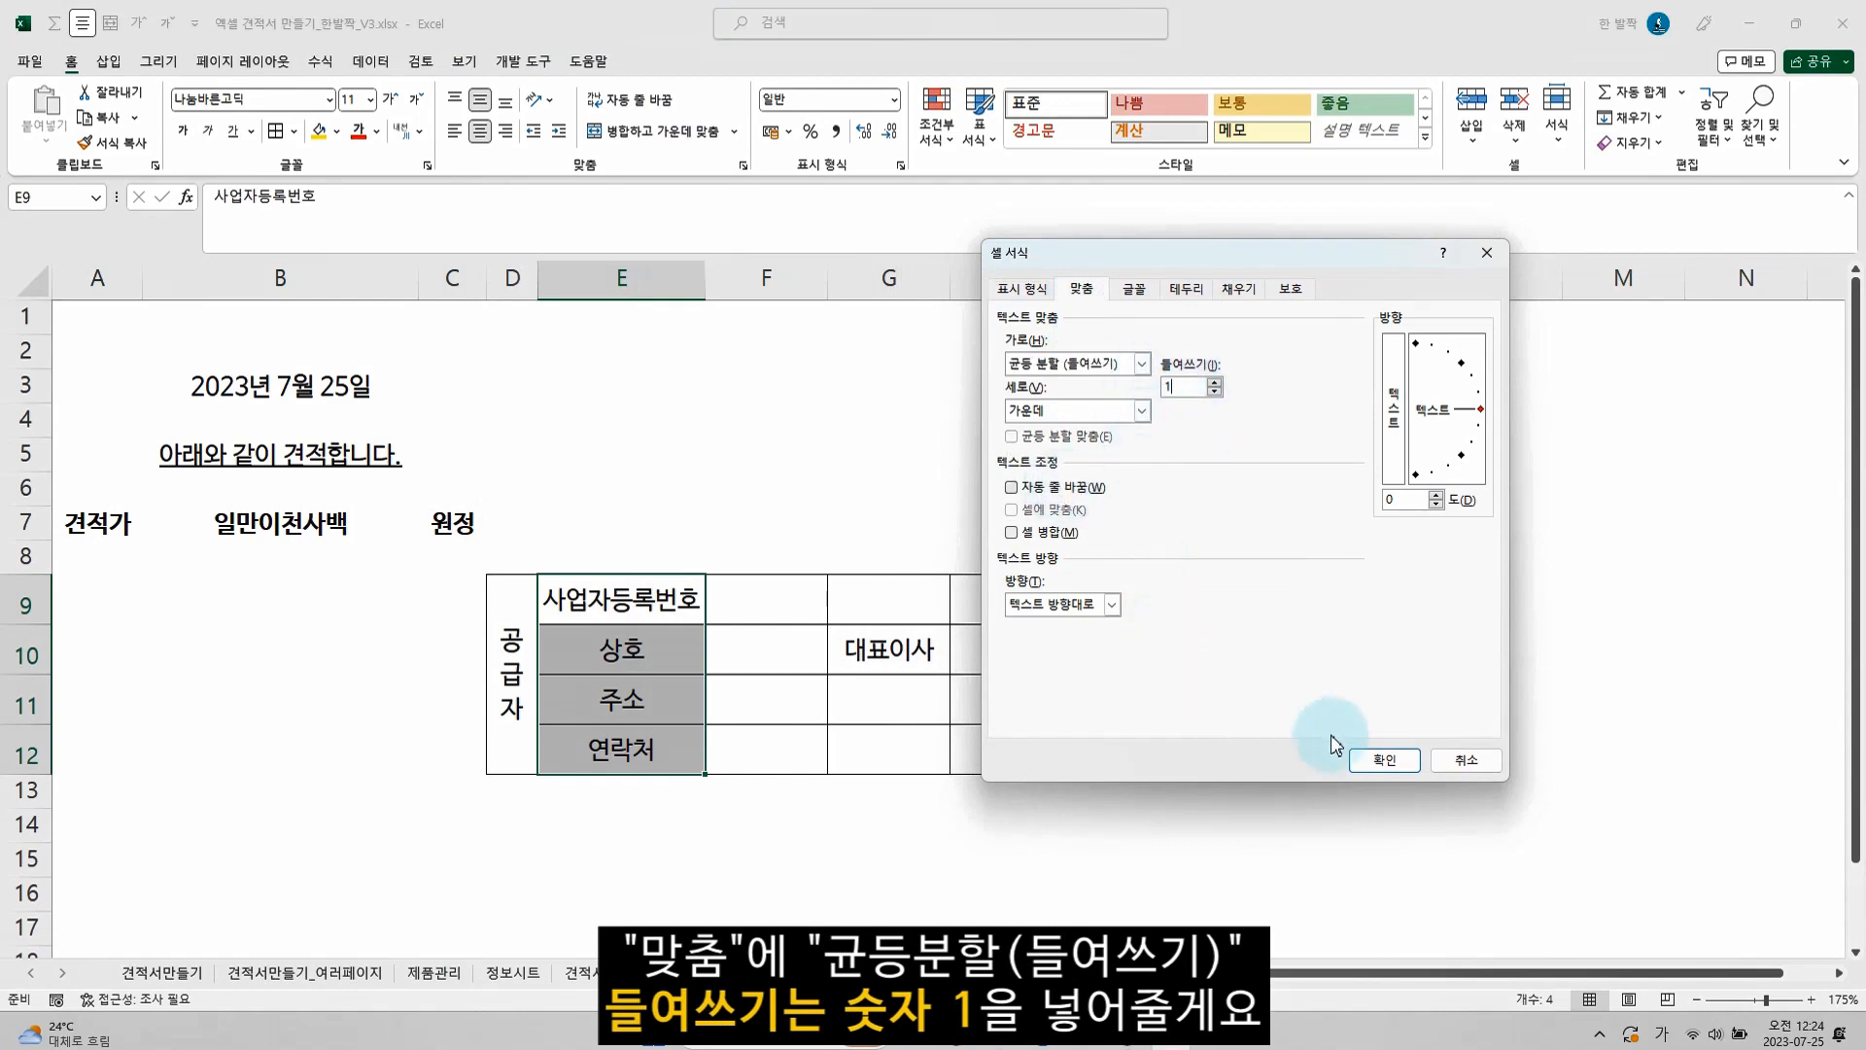
pyautogui.click(1384, 761)
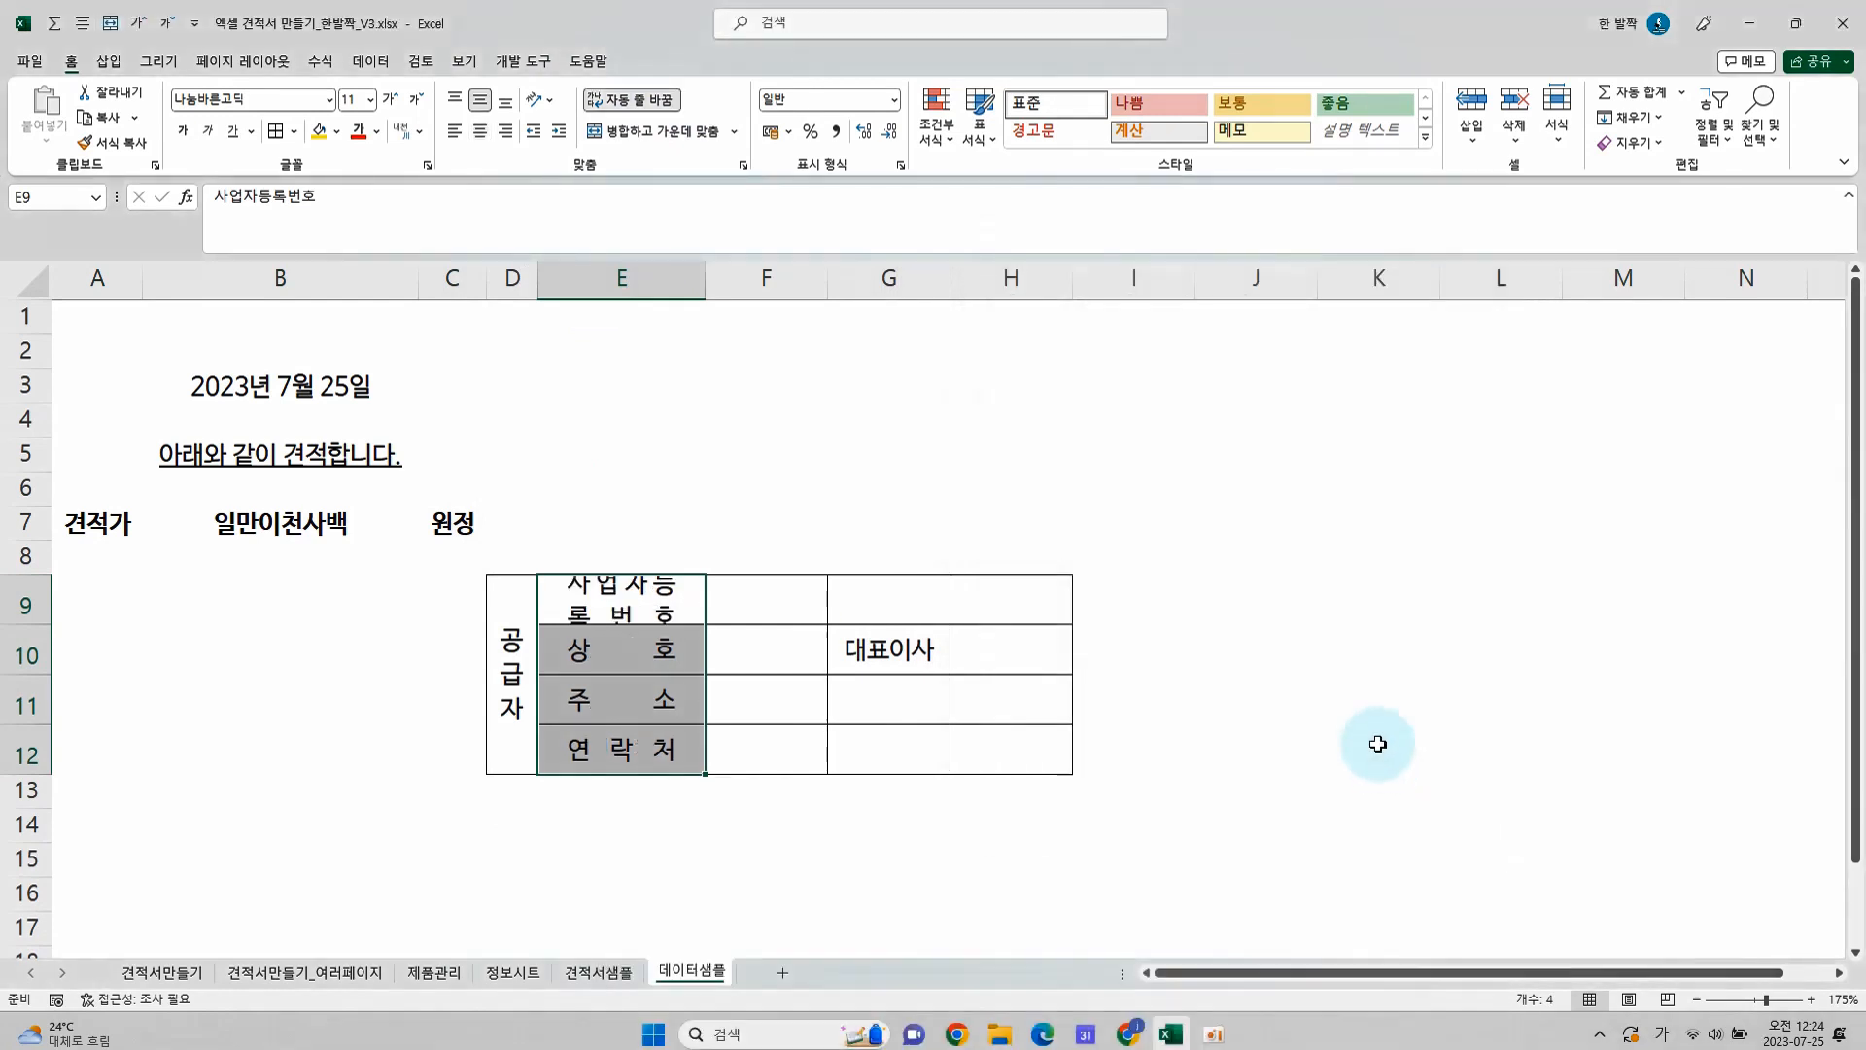
# Reduce the font size of the supplier table D9:H12 to 9
pyautogui.moveTo(500, 625); pyautogui.dragTo(1011, 754)
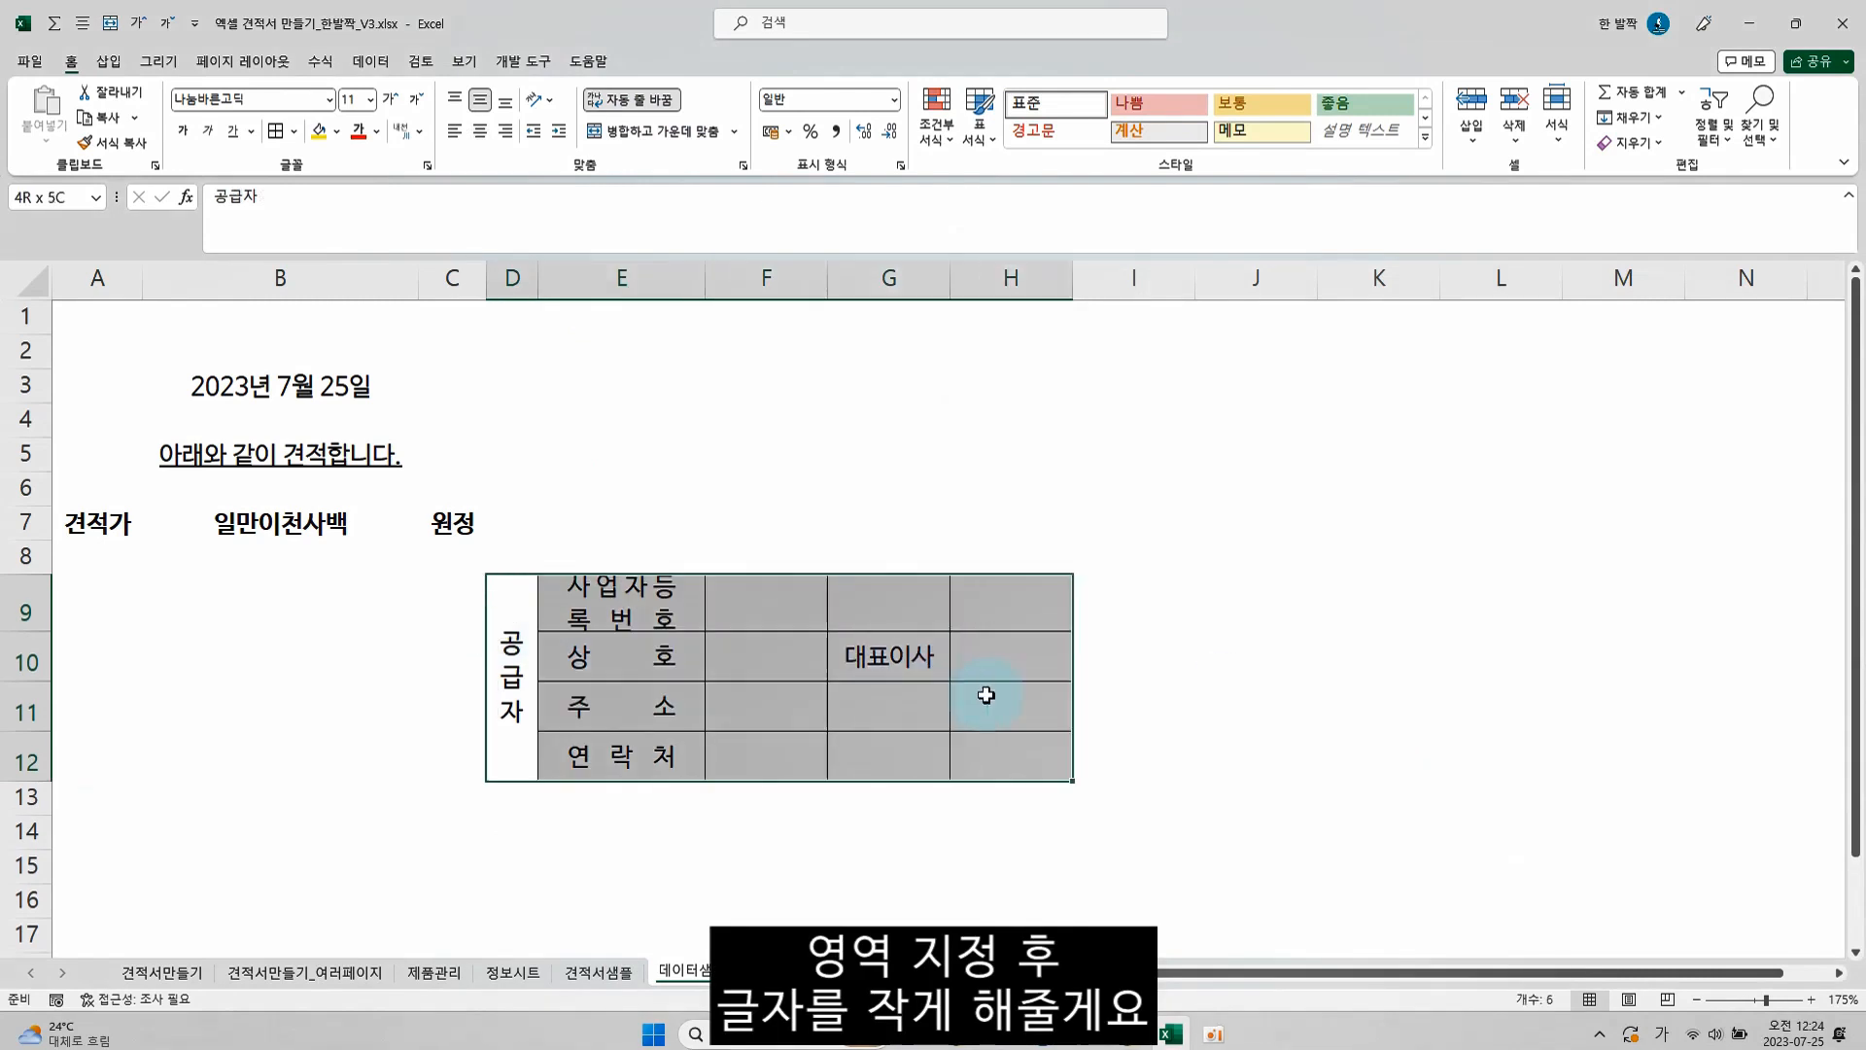
pyautogui.click(416, 98)
pyautogui.click(597, 535)
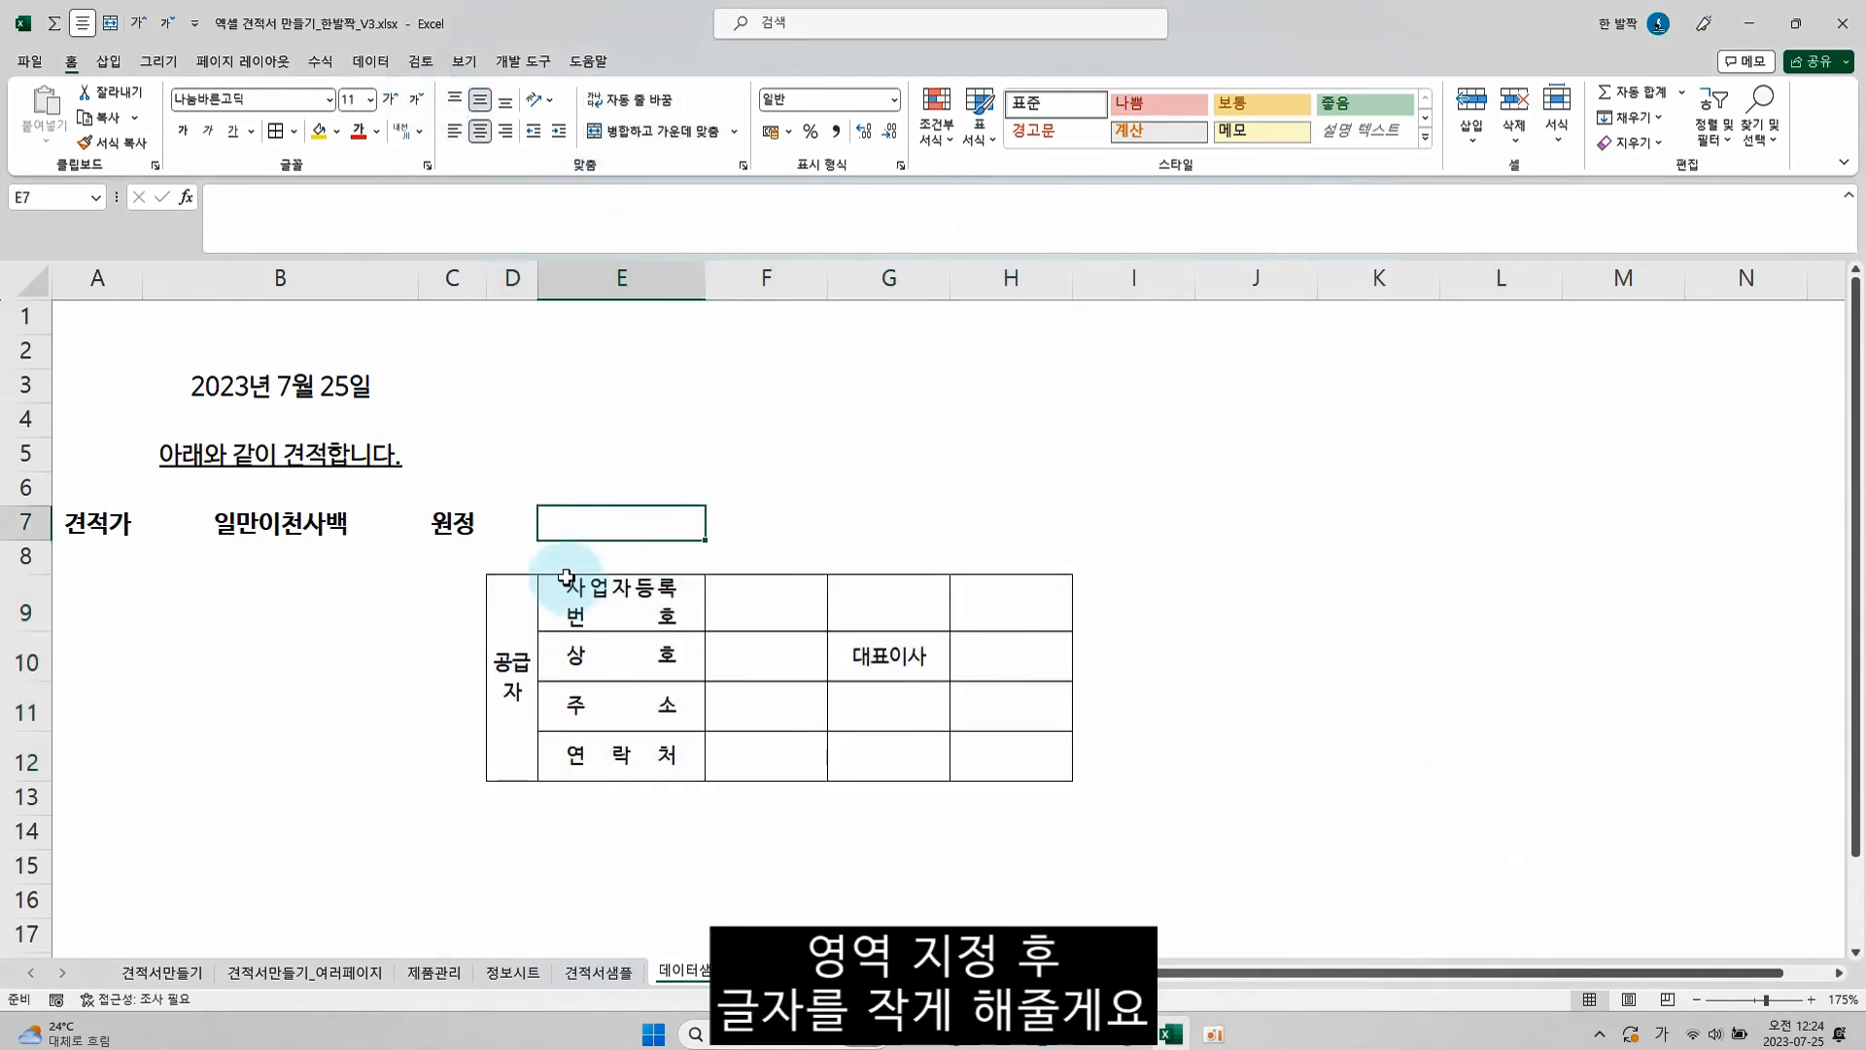
# Insert a line break in the E9 label so that 사업자 and 등록번호 stand on separate lines
pyautogui.click(629, 596)
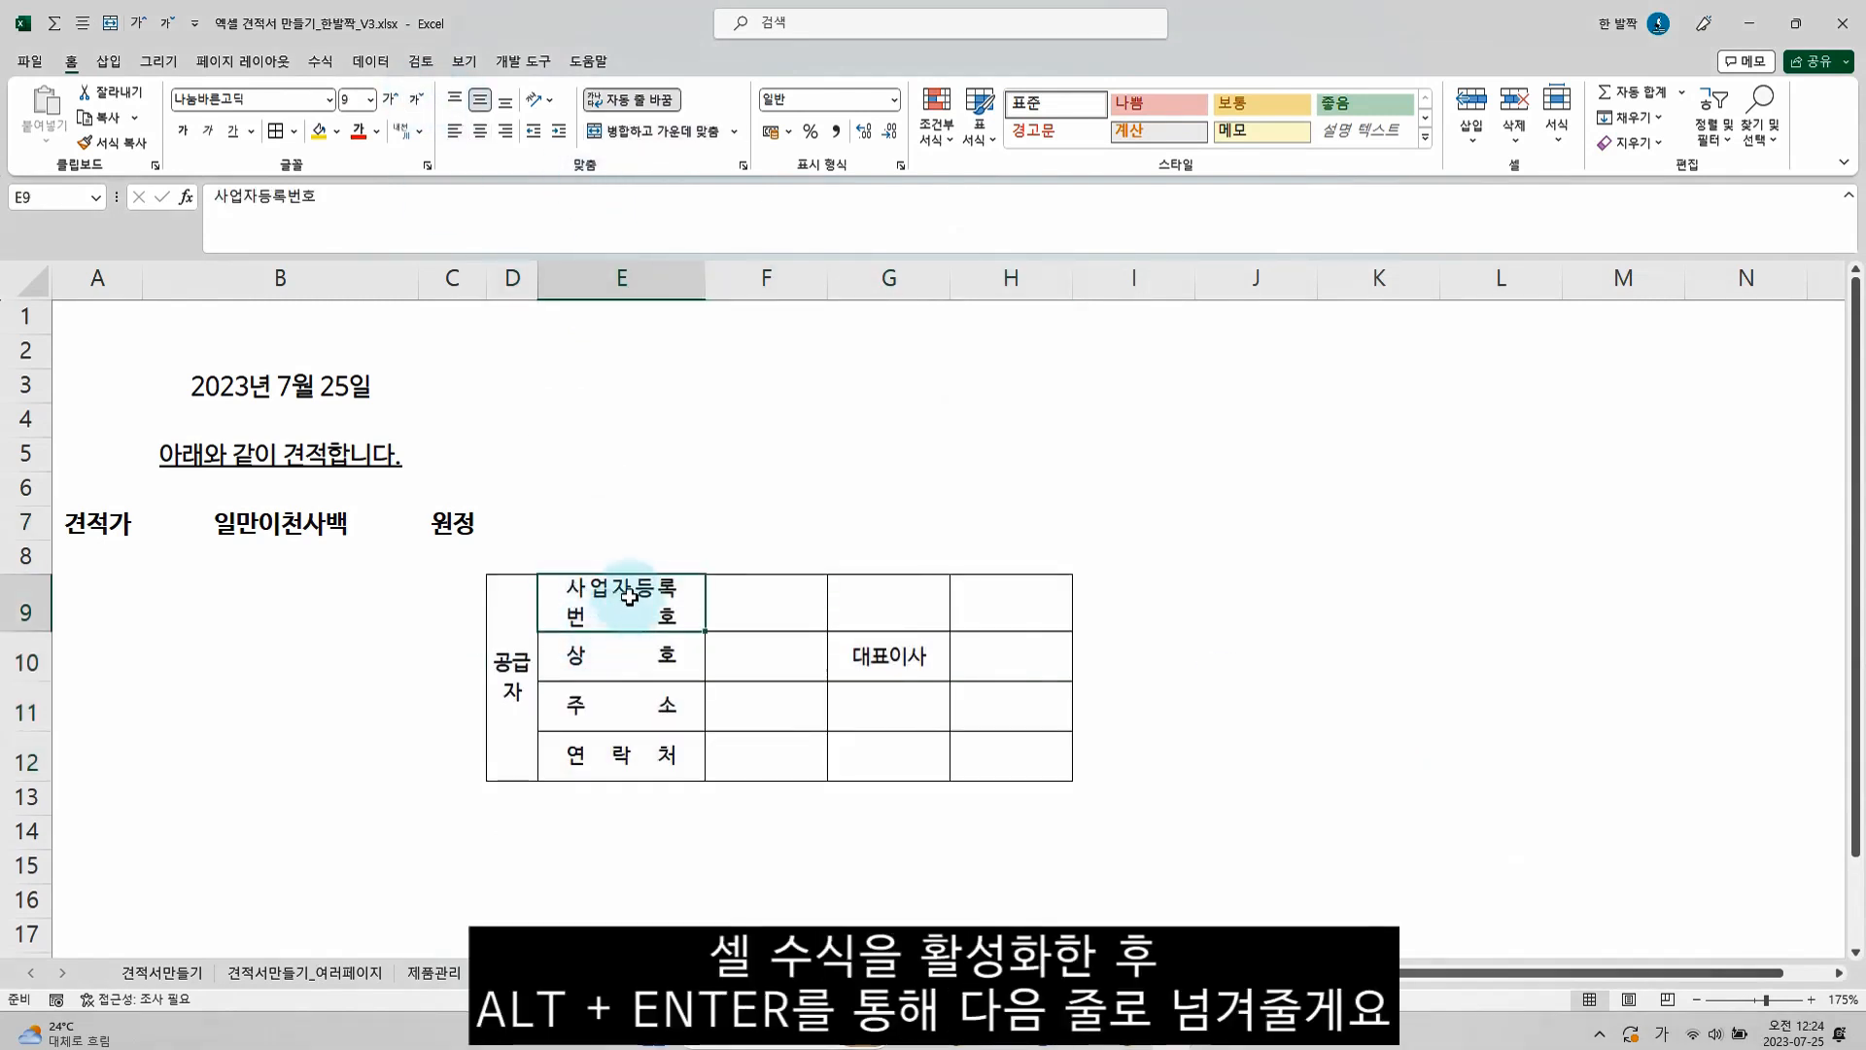
pyautogui.click(621, 608)
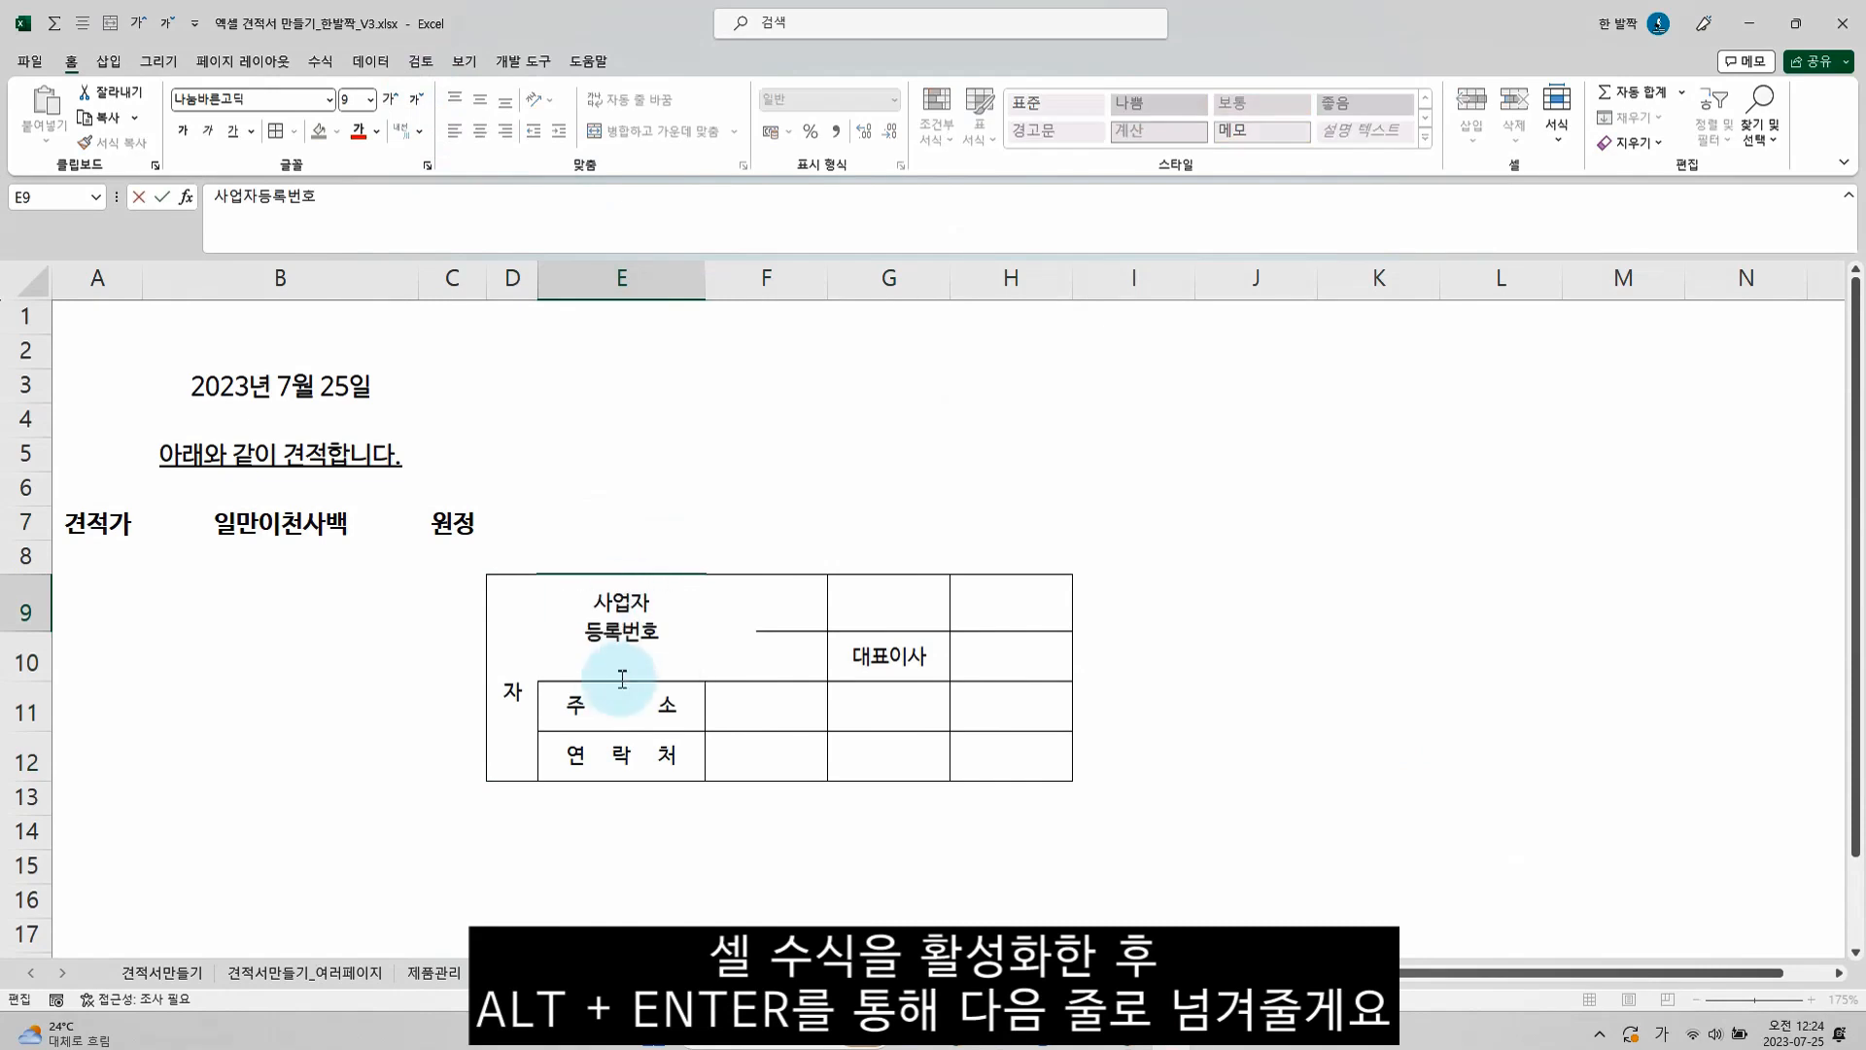
pyautogui.click(622, 679)
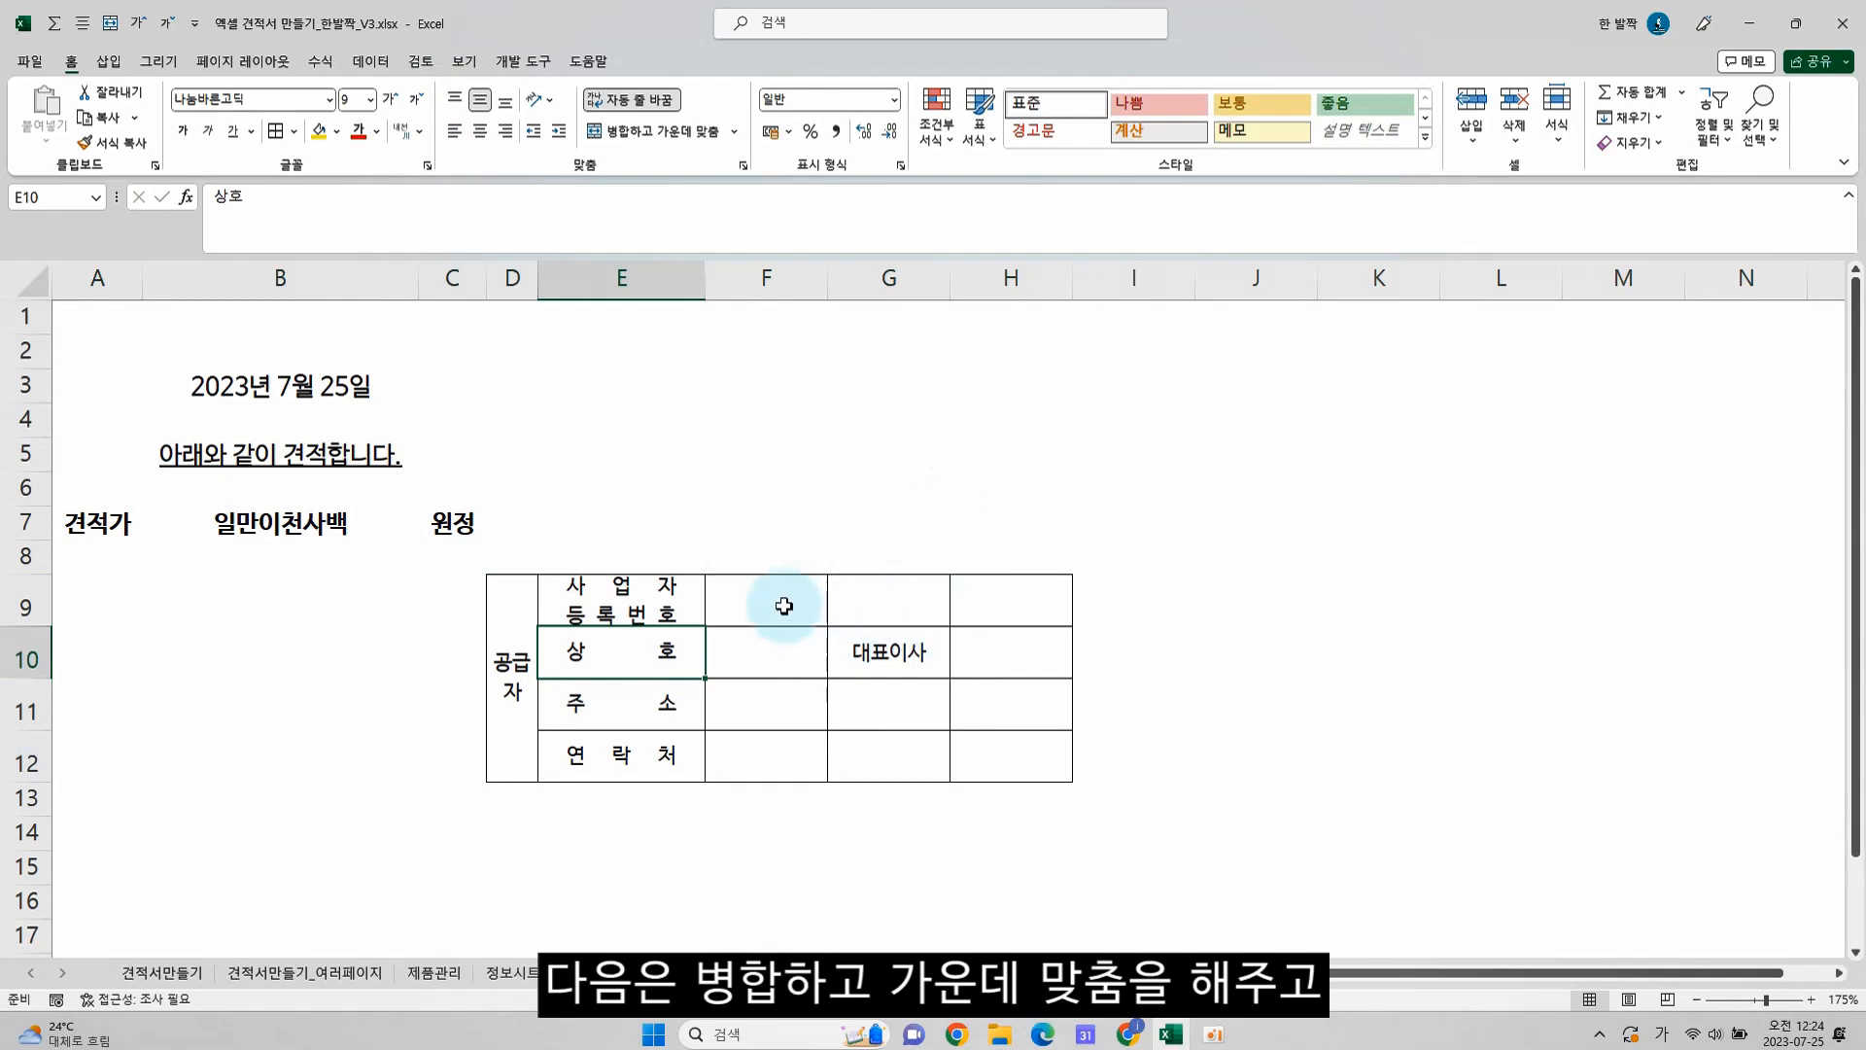
# Merge and centre the value cells F9:H9, F11:H11 and F12:H12 of the supplier table
pyautogui.moveTo(784, 605); pyautogui.dragTo(952, 598)
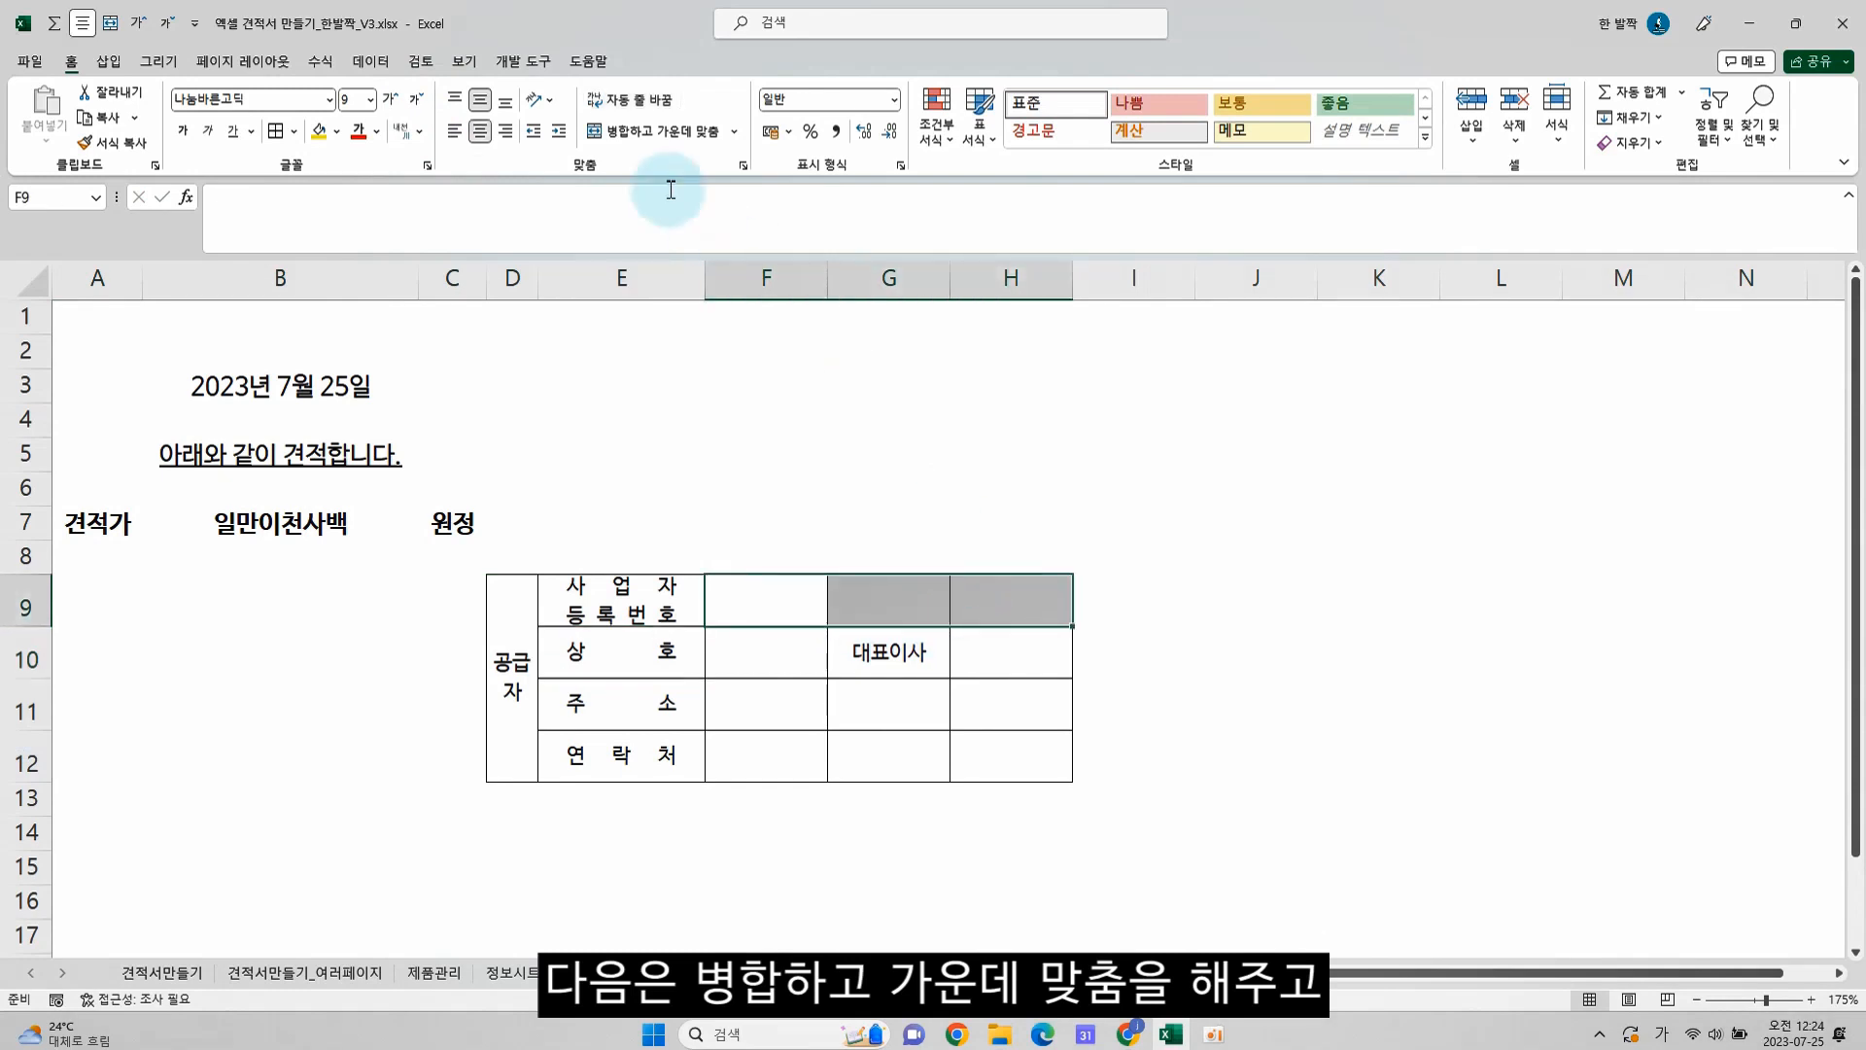
pyautogui.click(651, 131)
pyautogui.moveTo(778, 705); pyautogui.dragTo(970, 707)
pyautogui.press('F4')
pyautogui.moveTo(789, 754); pyautogui.dragTo(971, 754)
pyautogui.press('F4')
# Fill in the placeholder business registration number in F9 and the trade name 한발짝 in F10
pyautogui.click(842, 587)
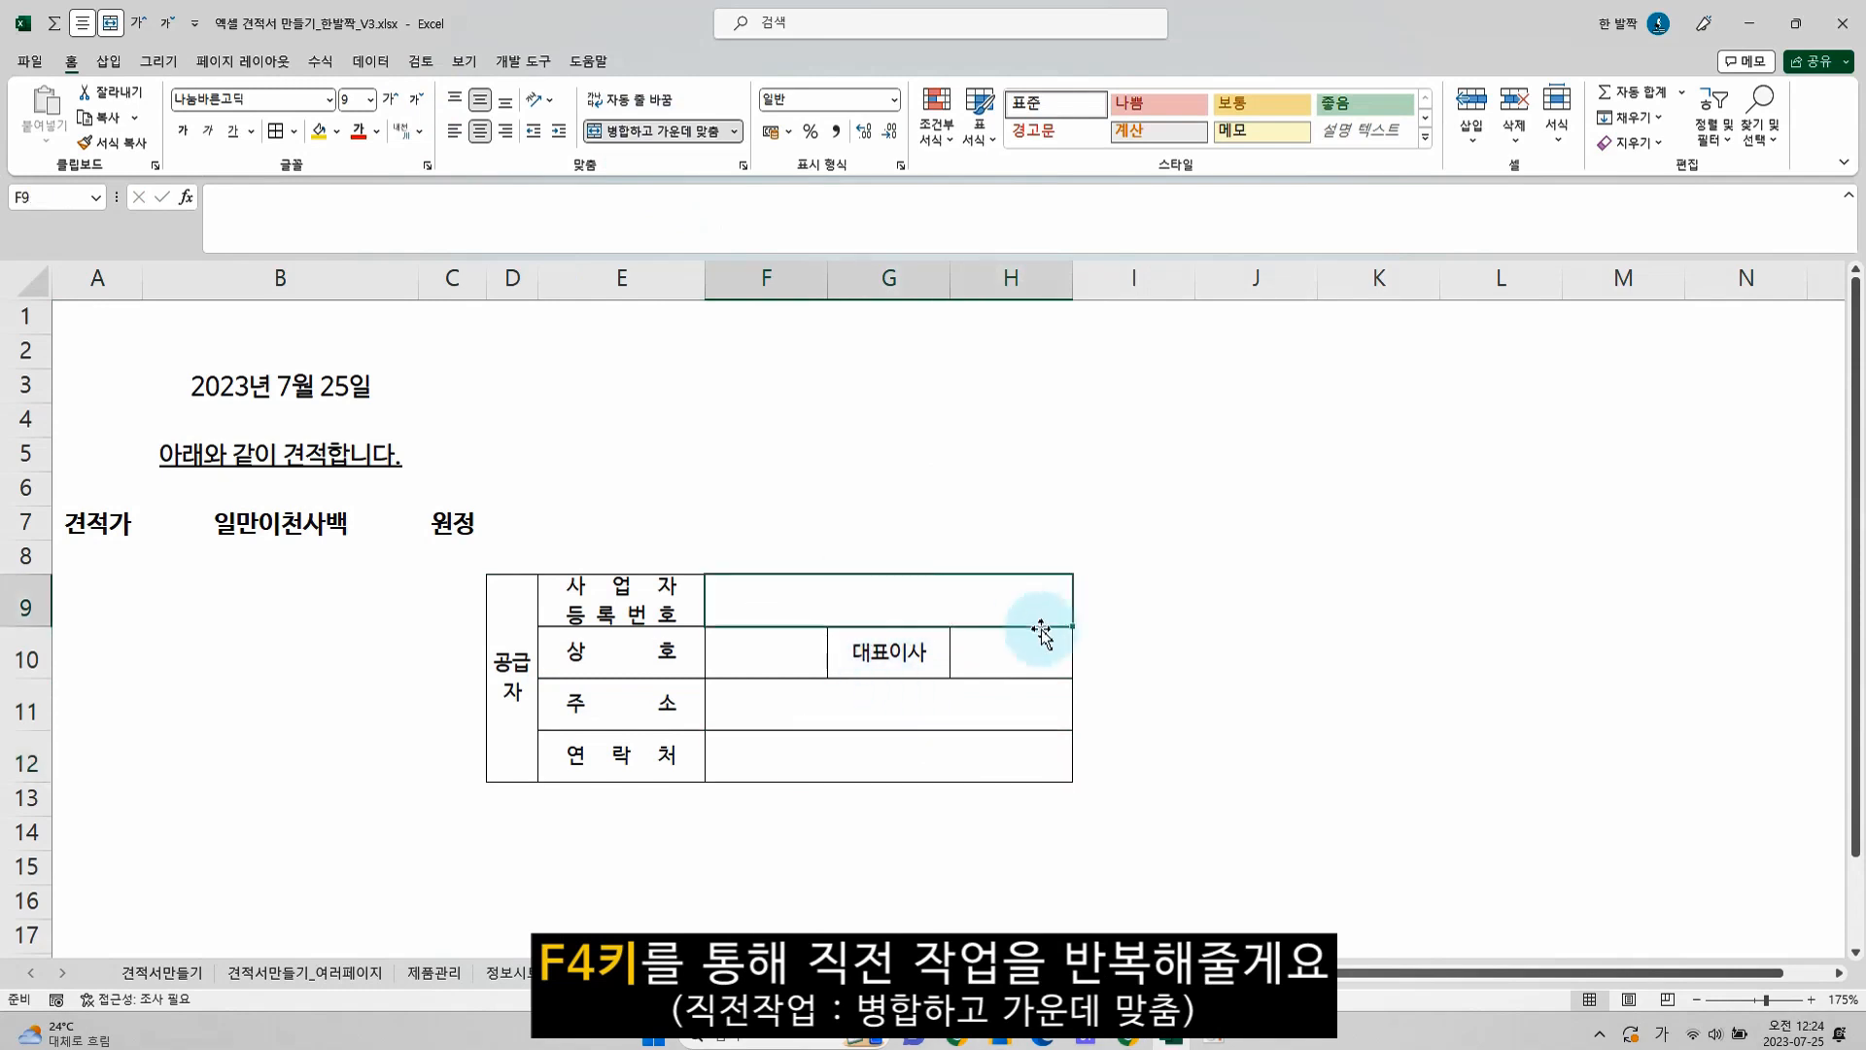
pyautogui.write('000-00-00000')
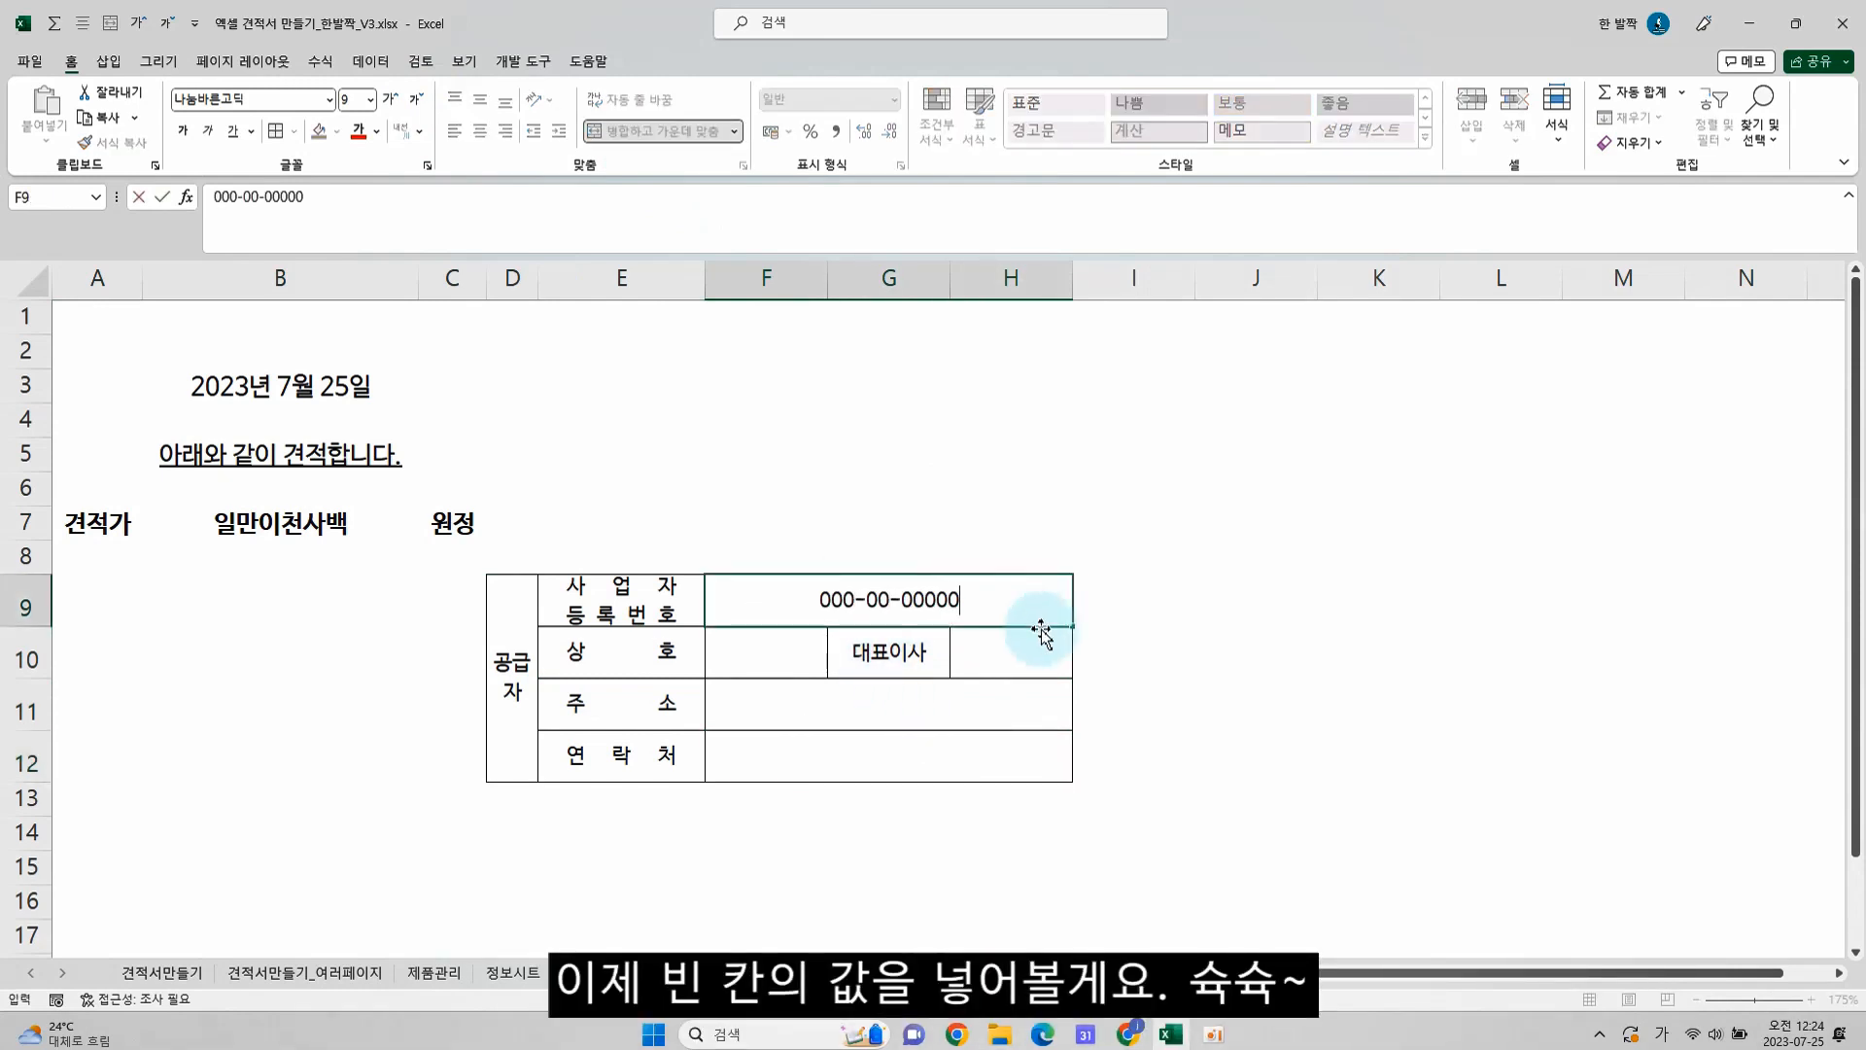
pyautogui.press('Return')
pyautogui.press('Hangul')
pyautogui.write('gkㄴ발짜ㄱ')
pyautogui.press('Tab')
pyautogui.press('Tab')
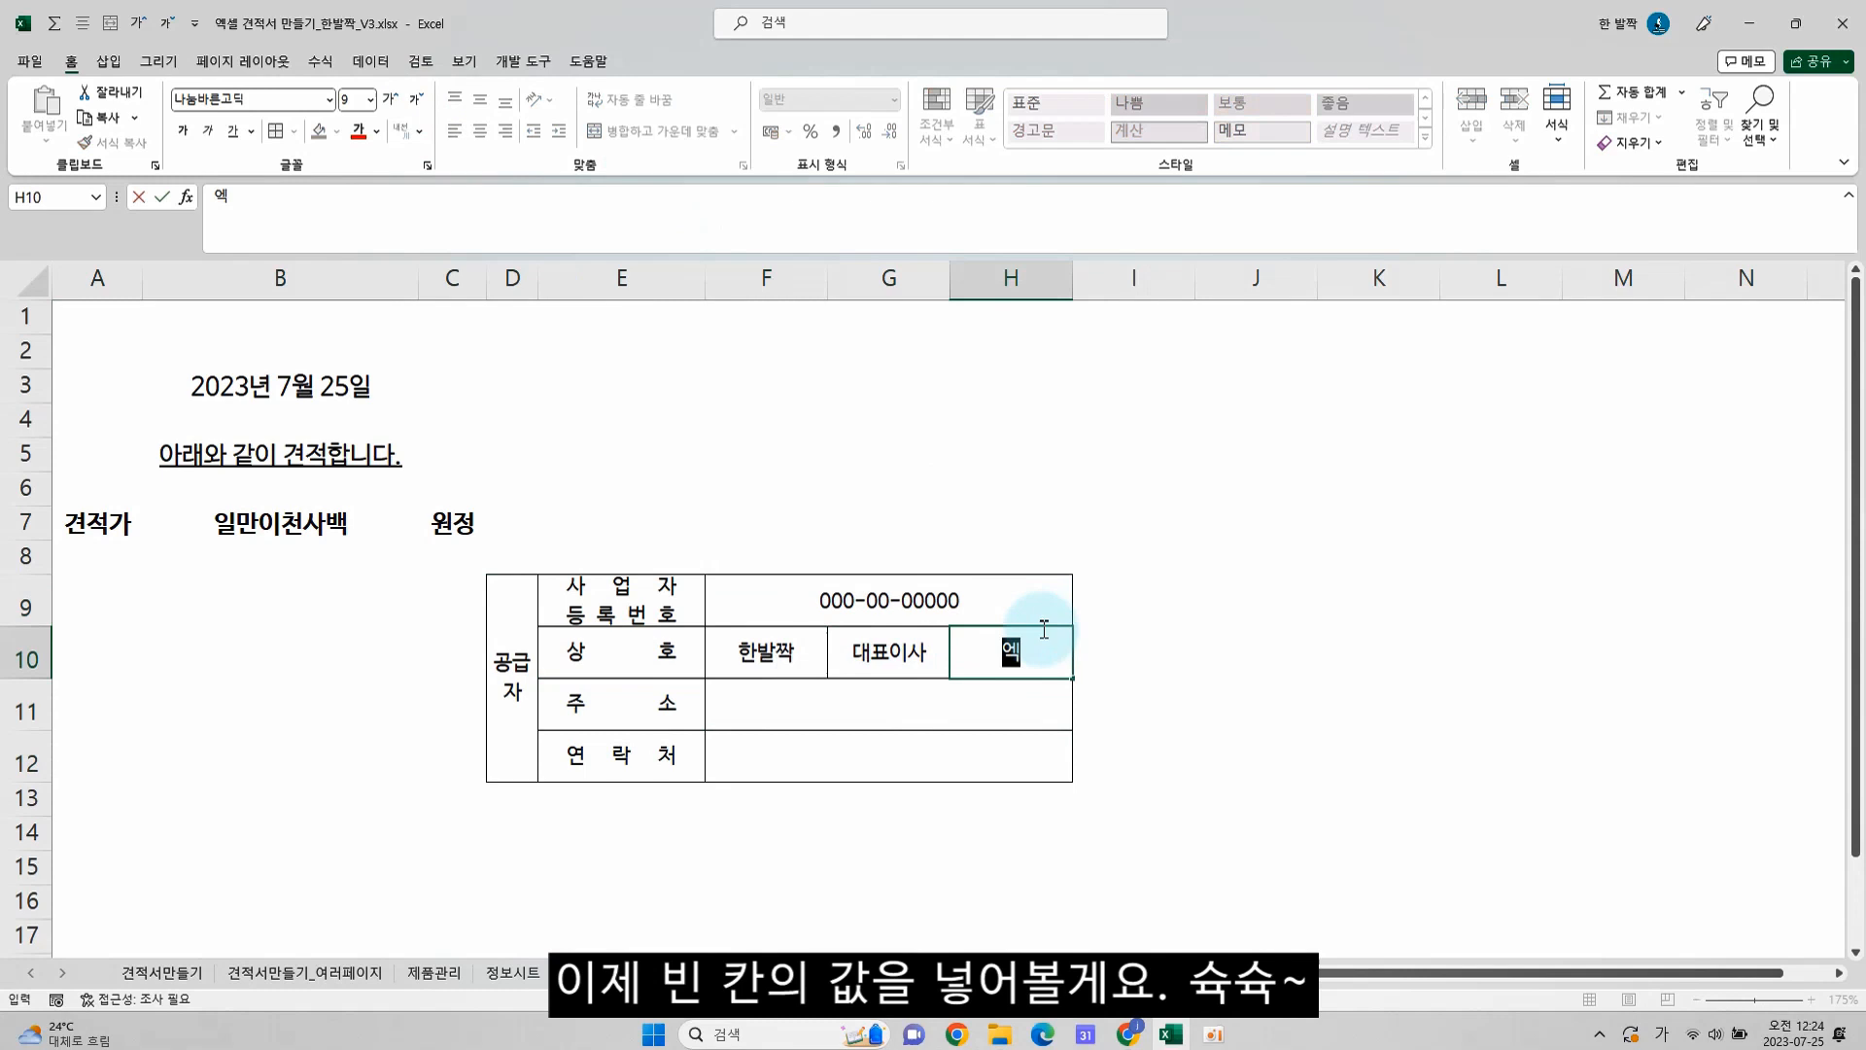
# Fill in the representative's name in H10, the supplier's address in F11 and the contact number in F12
pyautogui.write('엑셀마스터')
pyautogui.press('Return')
pyautogui.write('대한민국')
pyautogui.press('Return')
pyautogui.write('000-0000-0000')
pyautogui.press('Return')
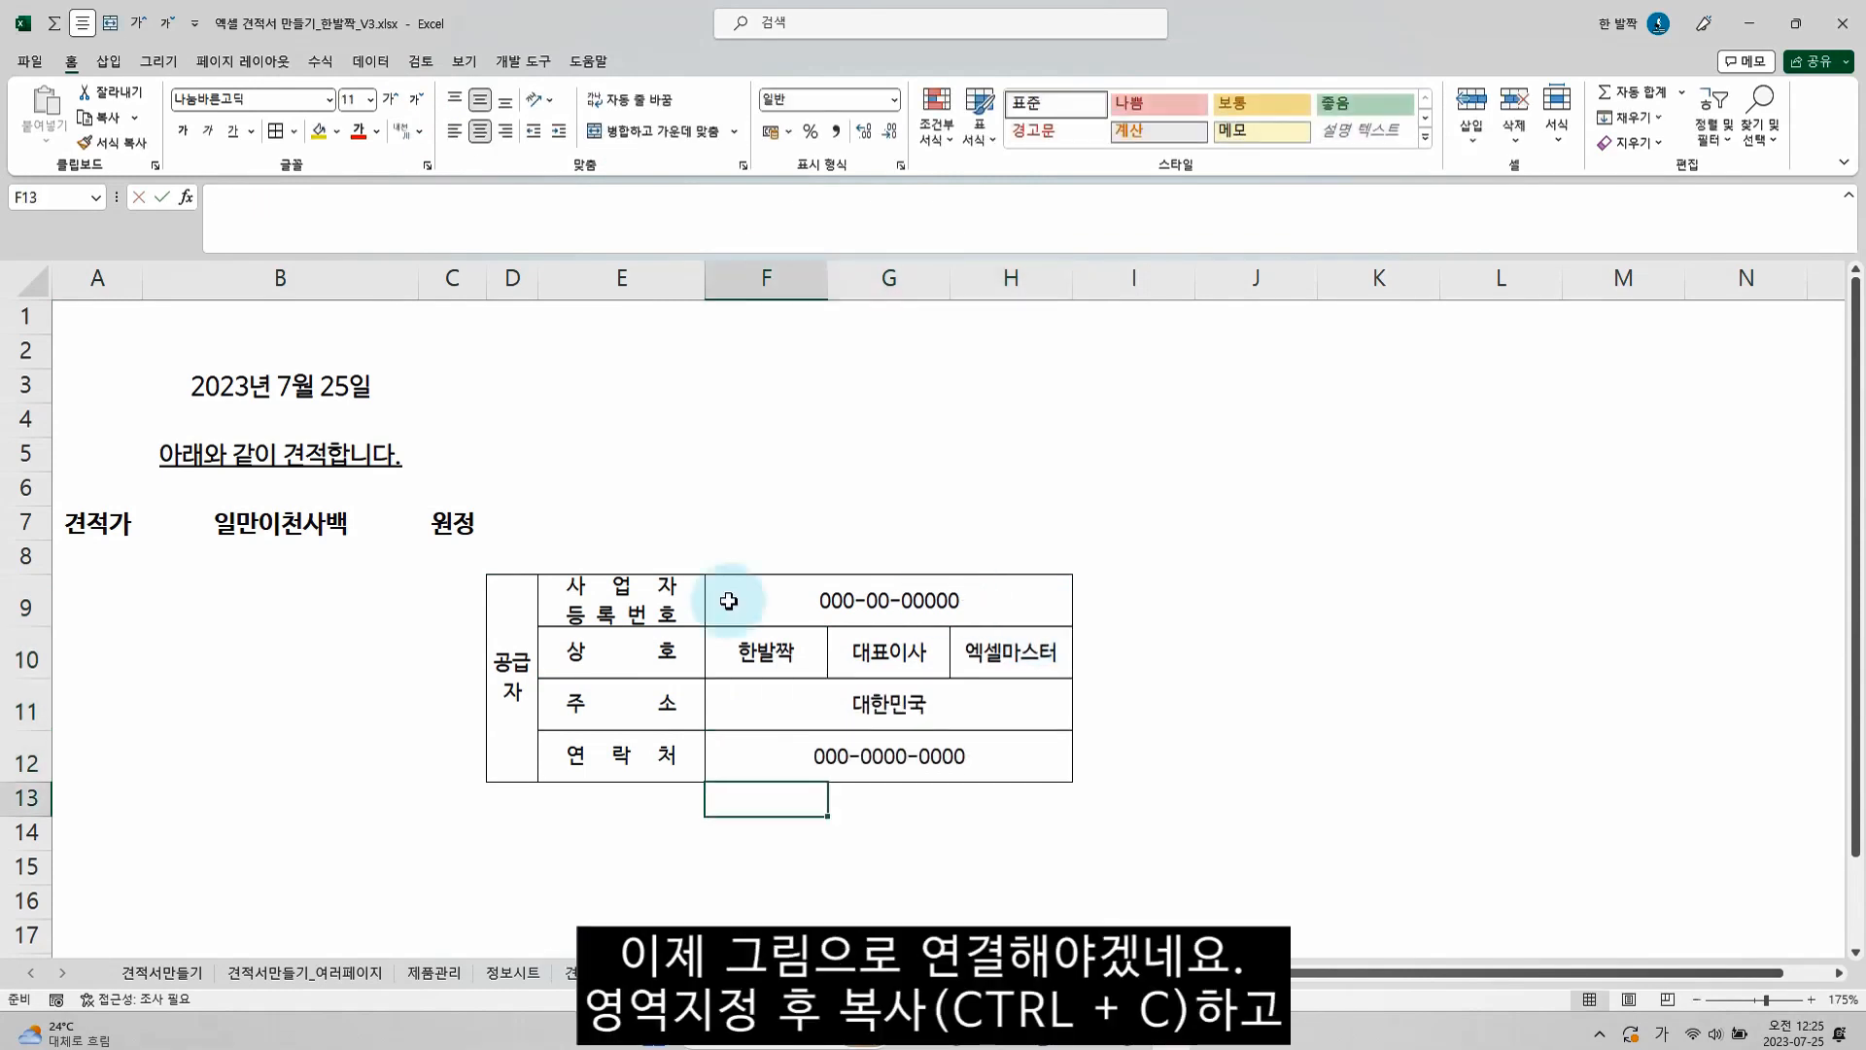
# Copy the supplier table D9:H12 and paste it as a linked picture at F5 of the 견적서샘플 sheet
pyautogui.moveTo(511, 627); pyautogui.dragTo(877, 651)
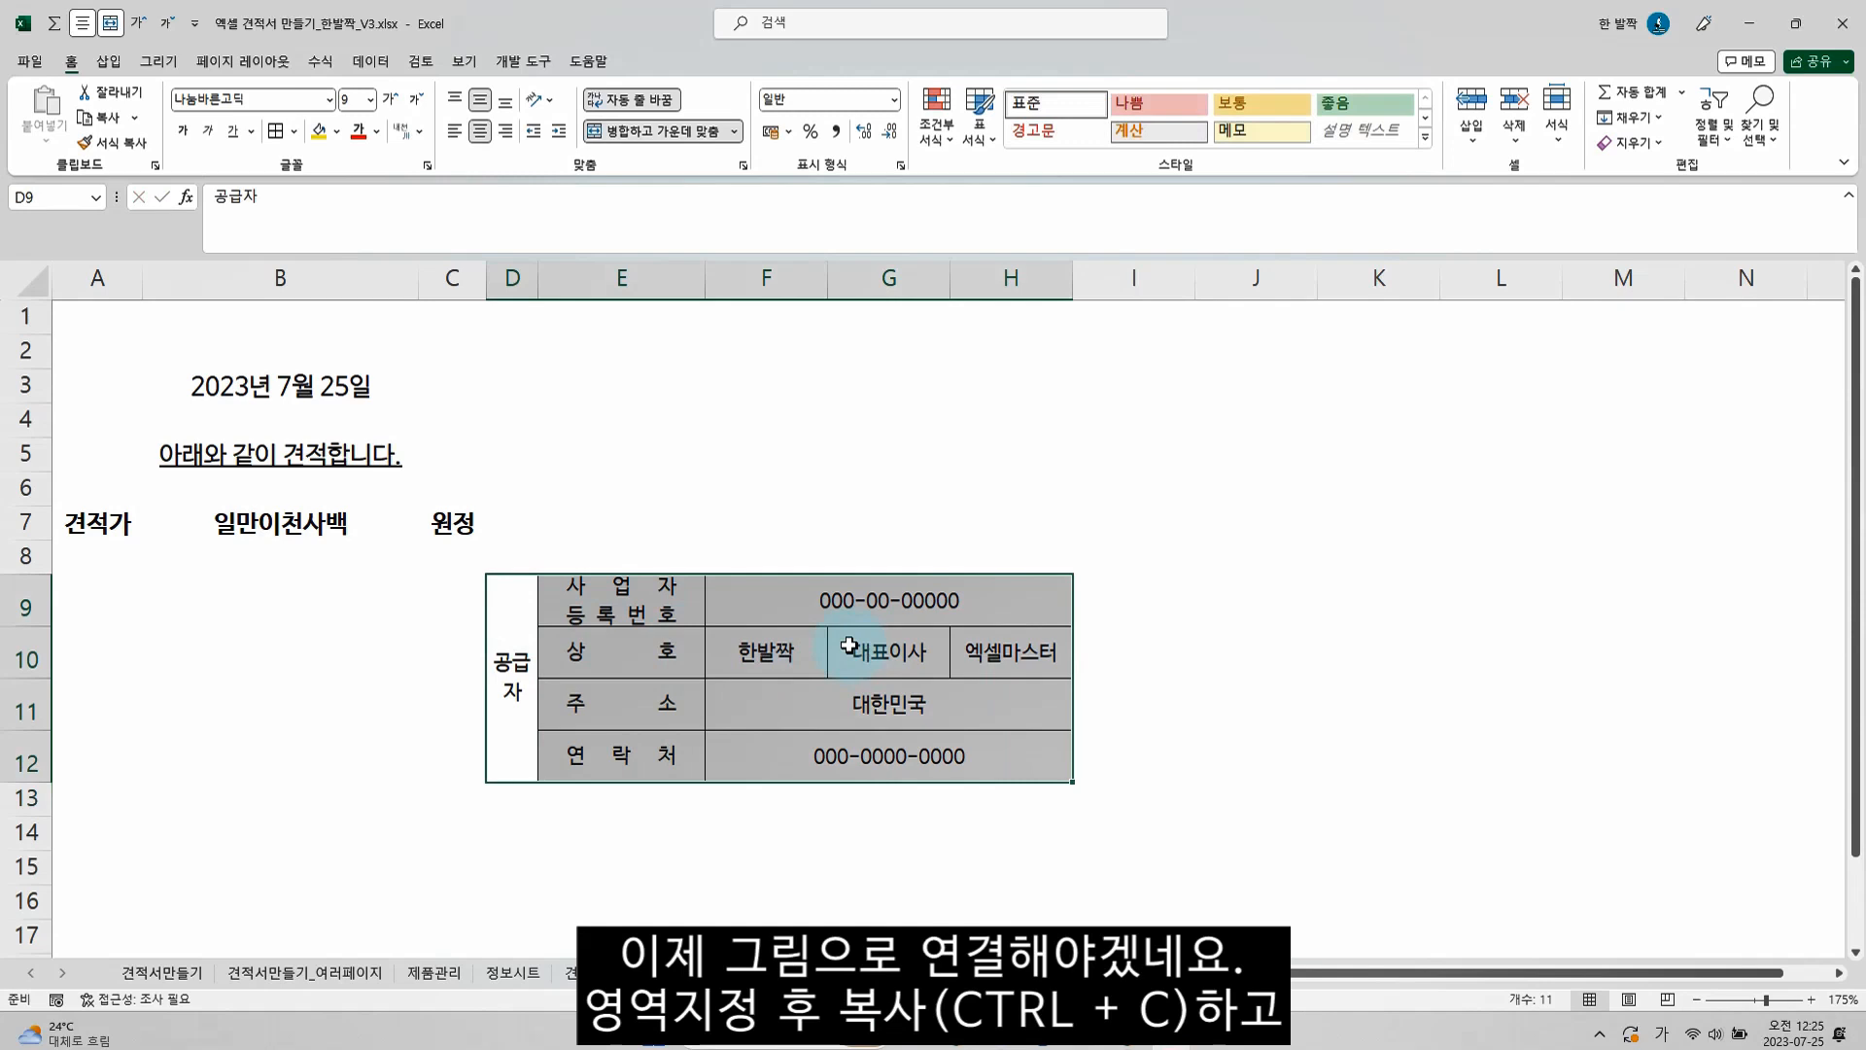
pyautogui.hotkey('ctrl', 'c')
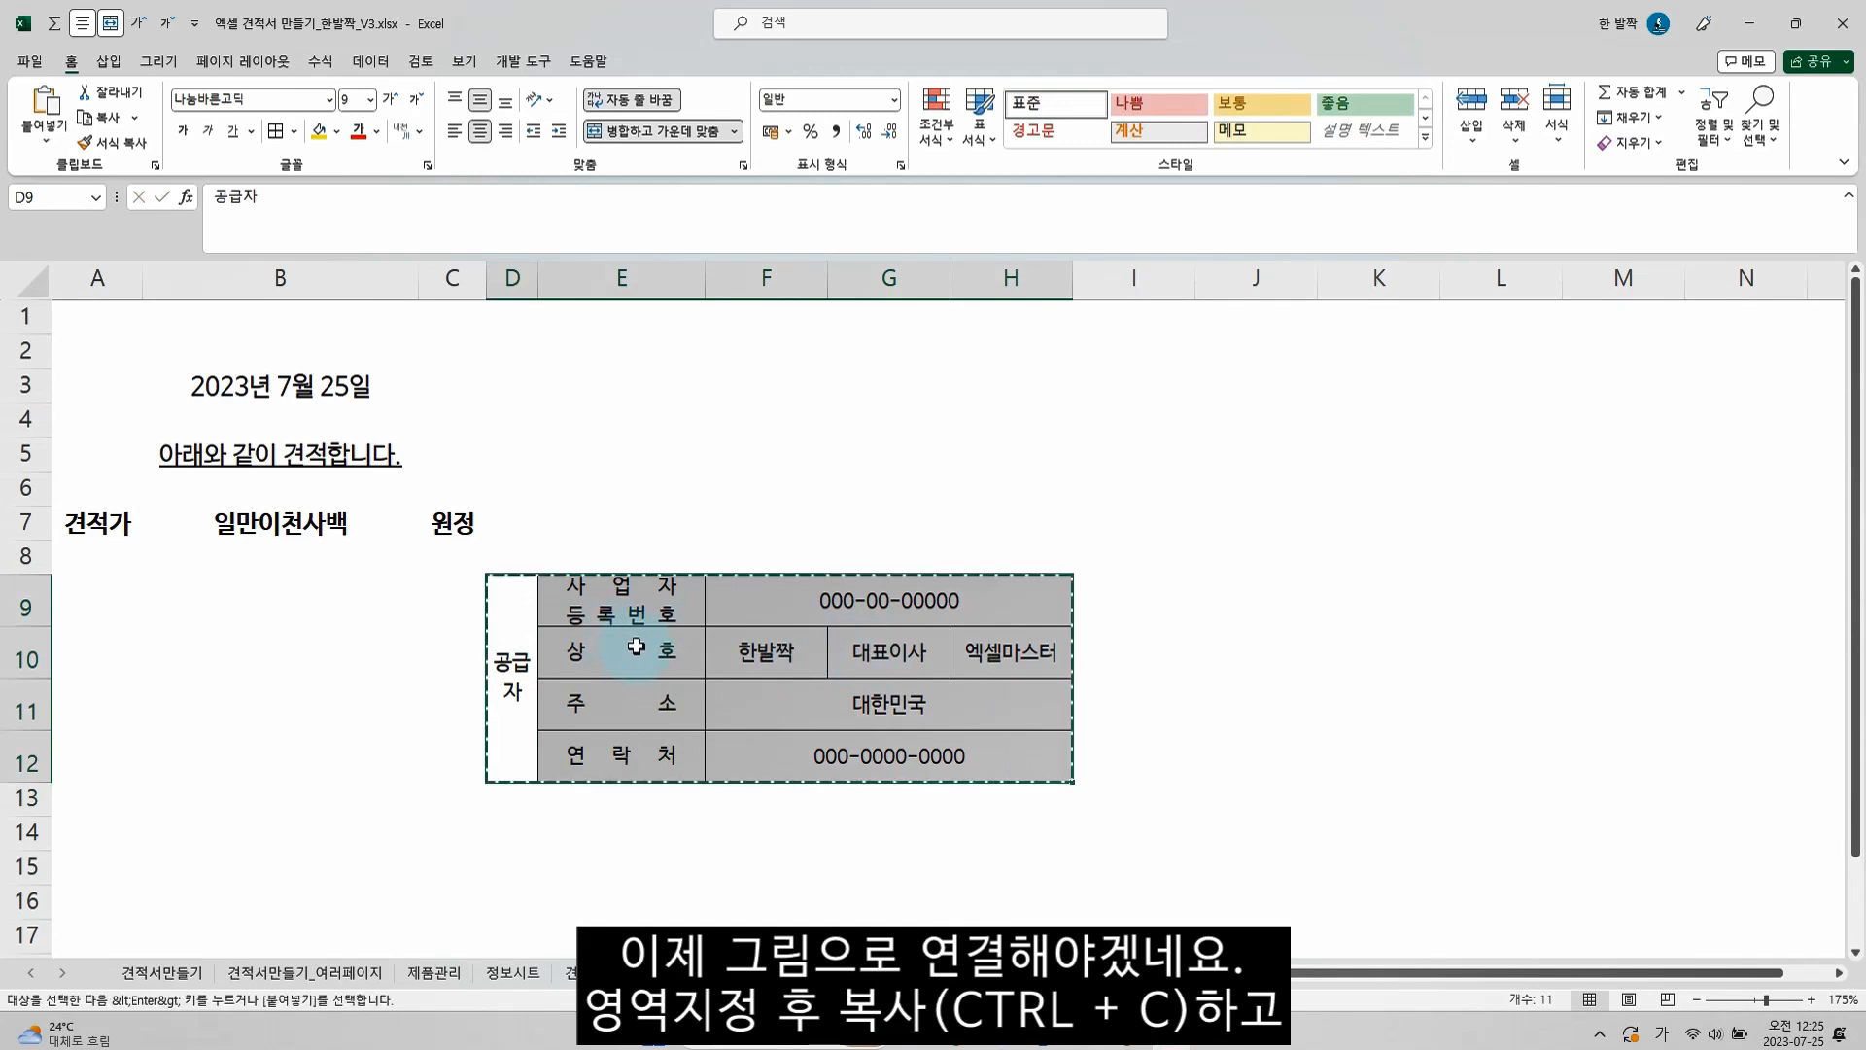
pyautogui.click(571, 972)
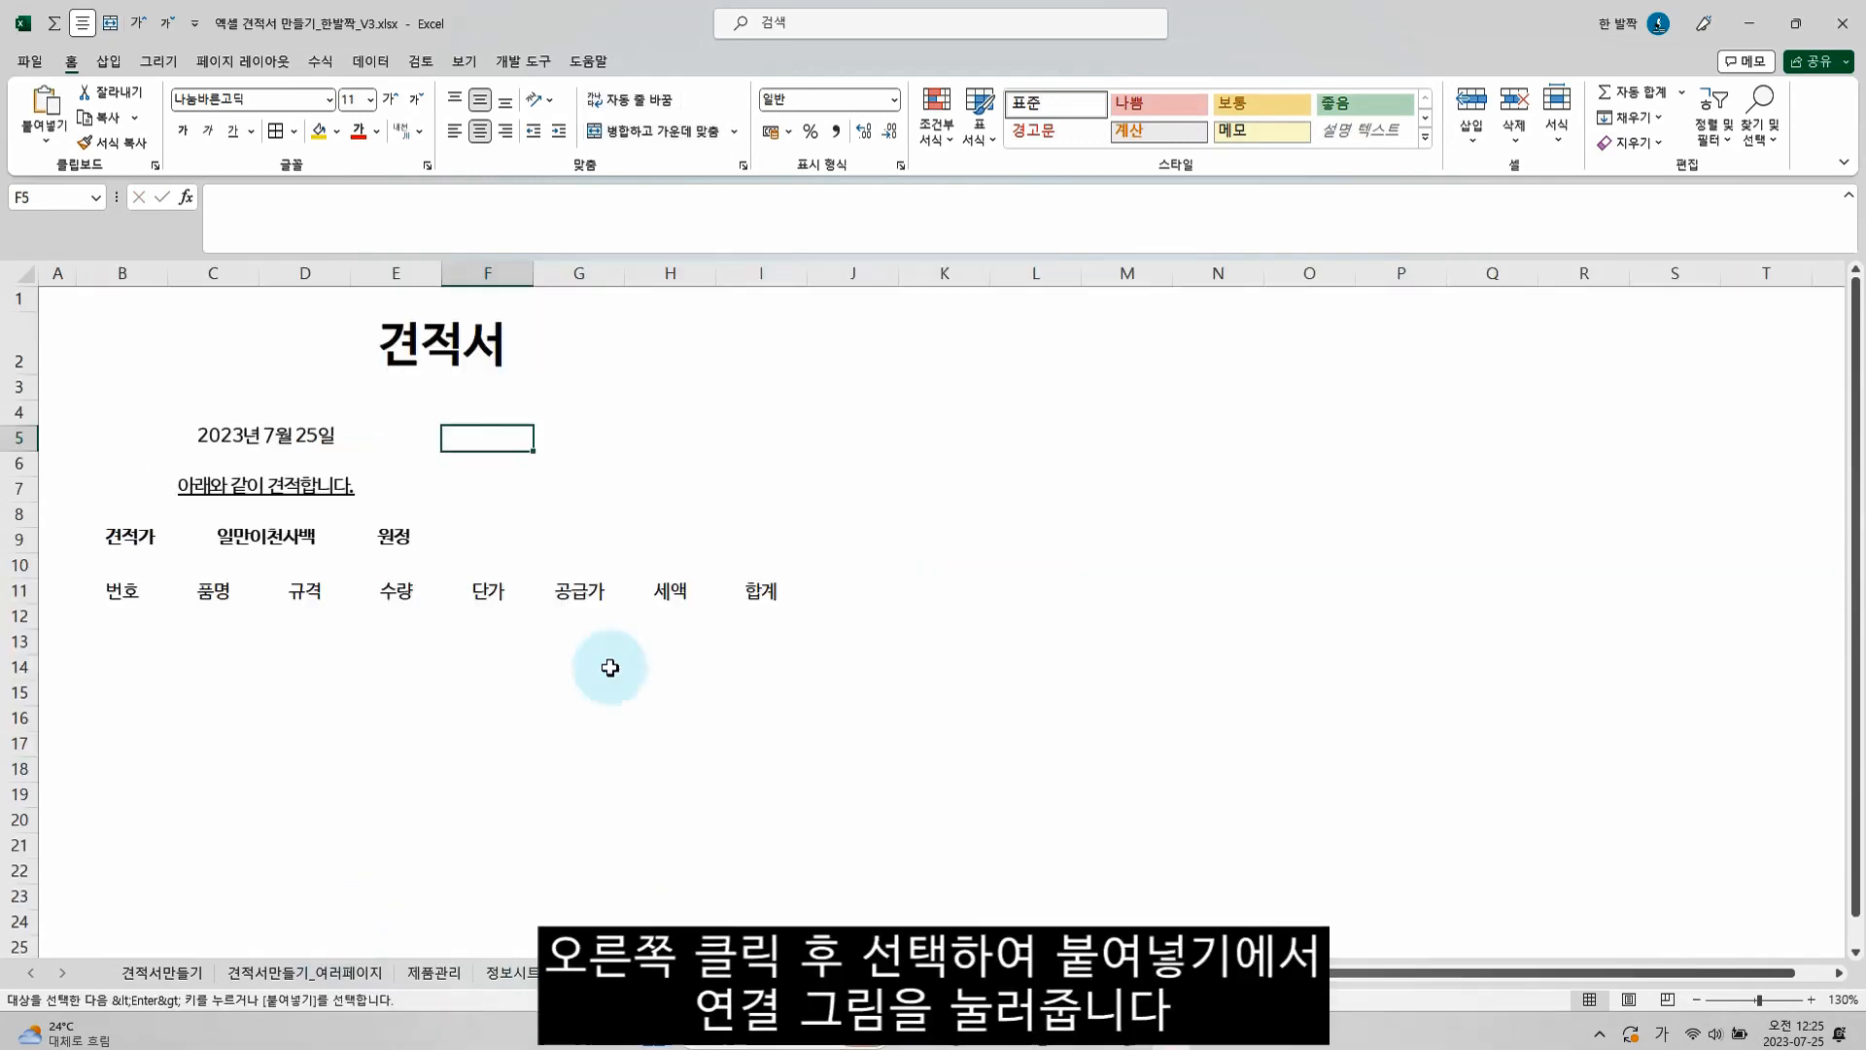
pyautogui.rightClick(506, 440)
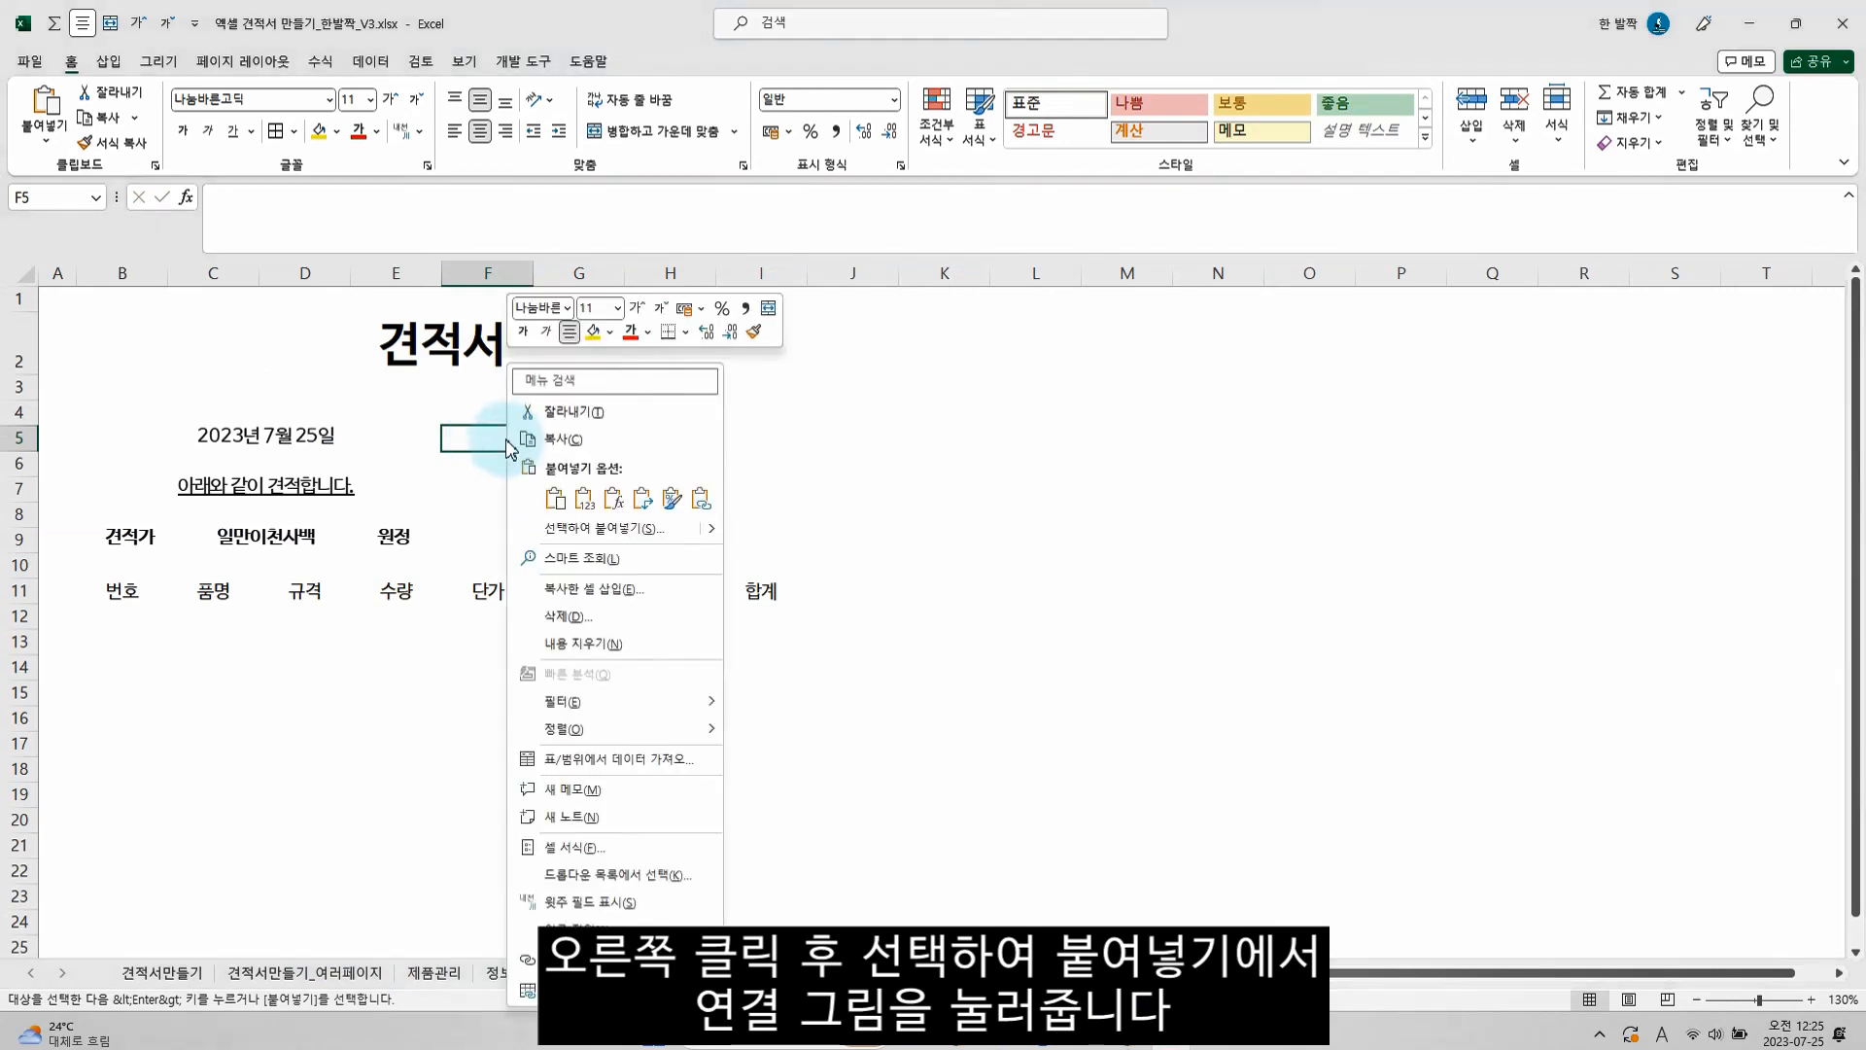
pyautogui.moveTo(700, 528)
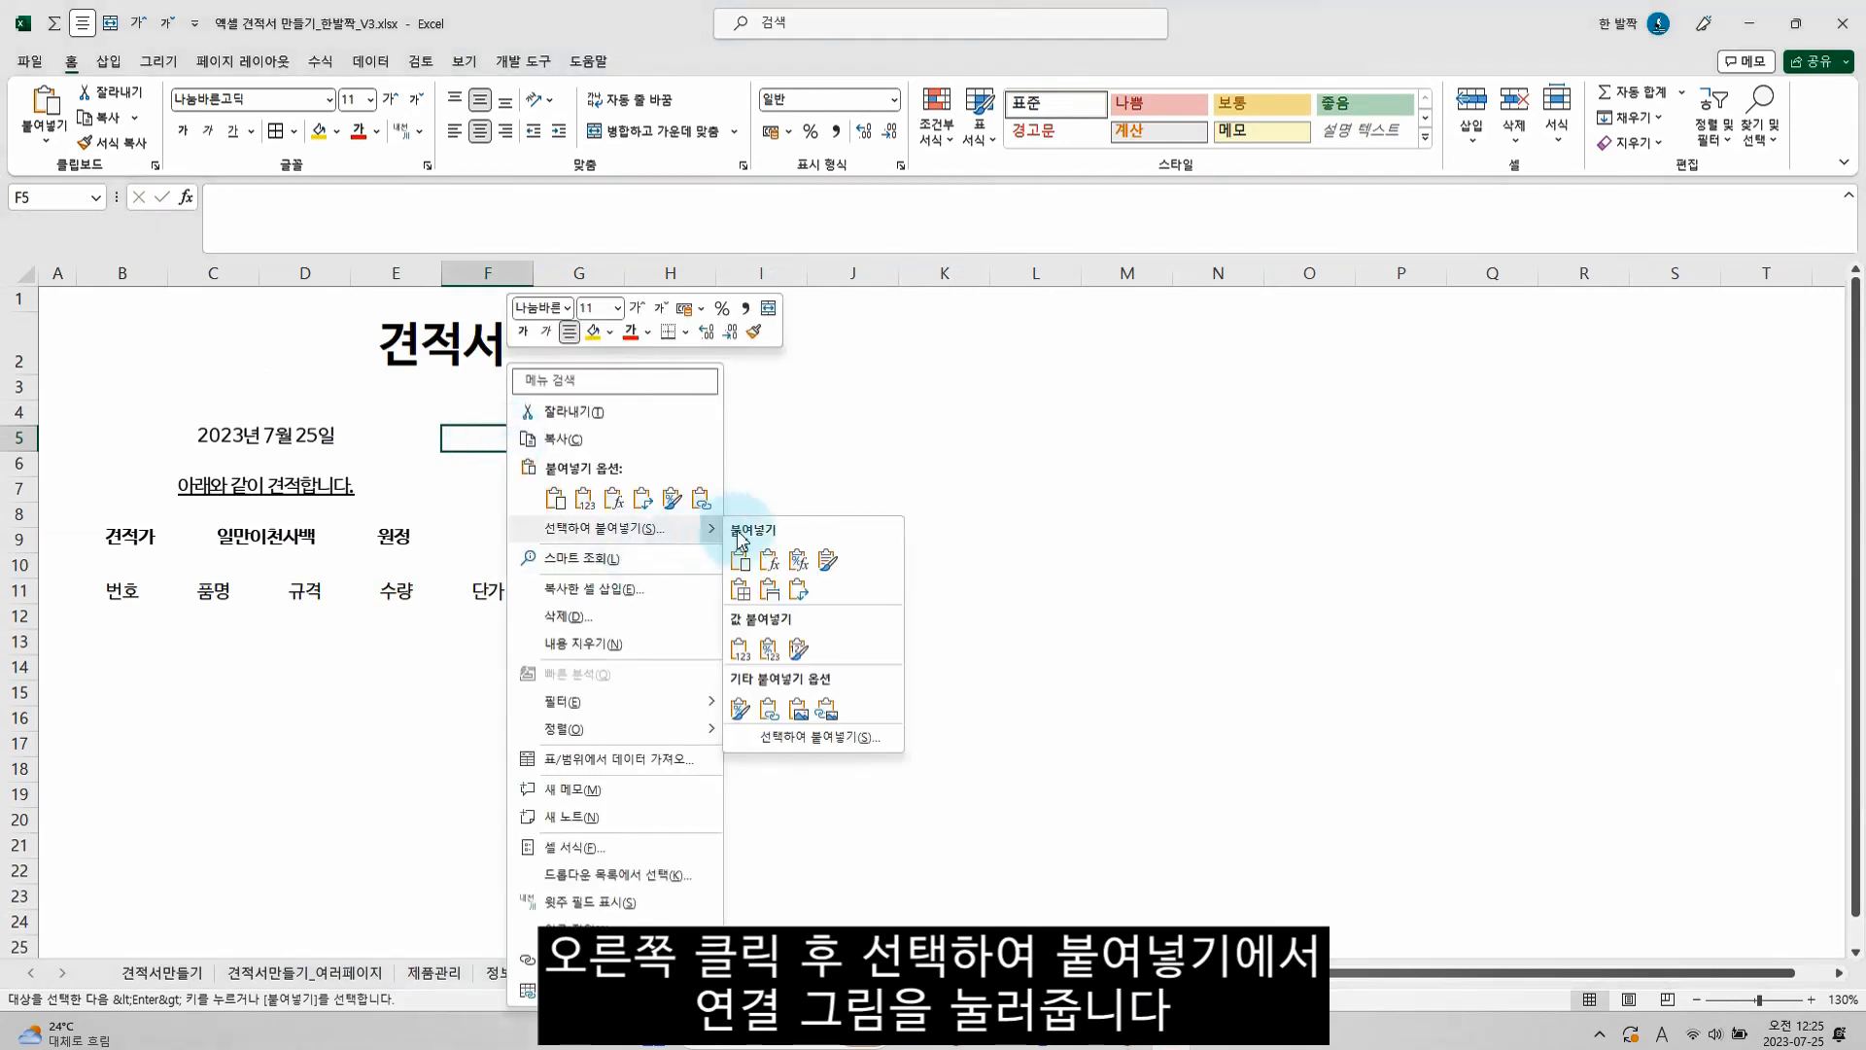
pyautogui.click(827, 713)
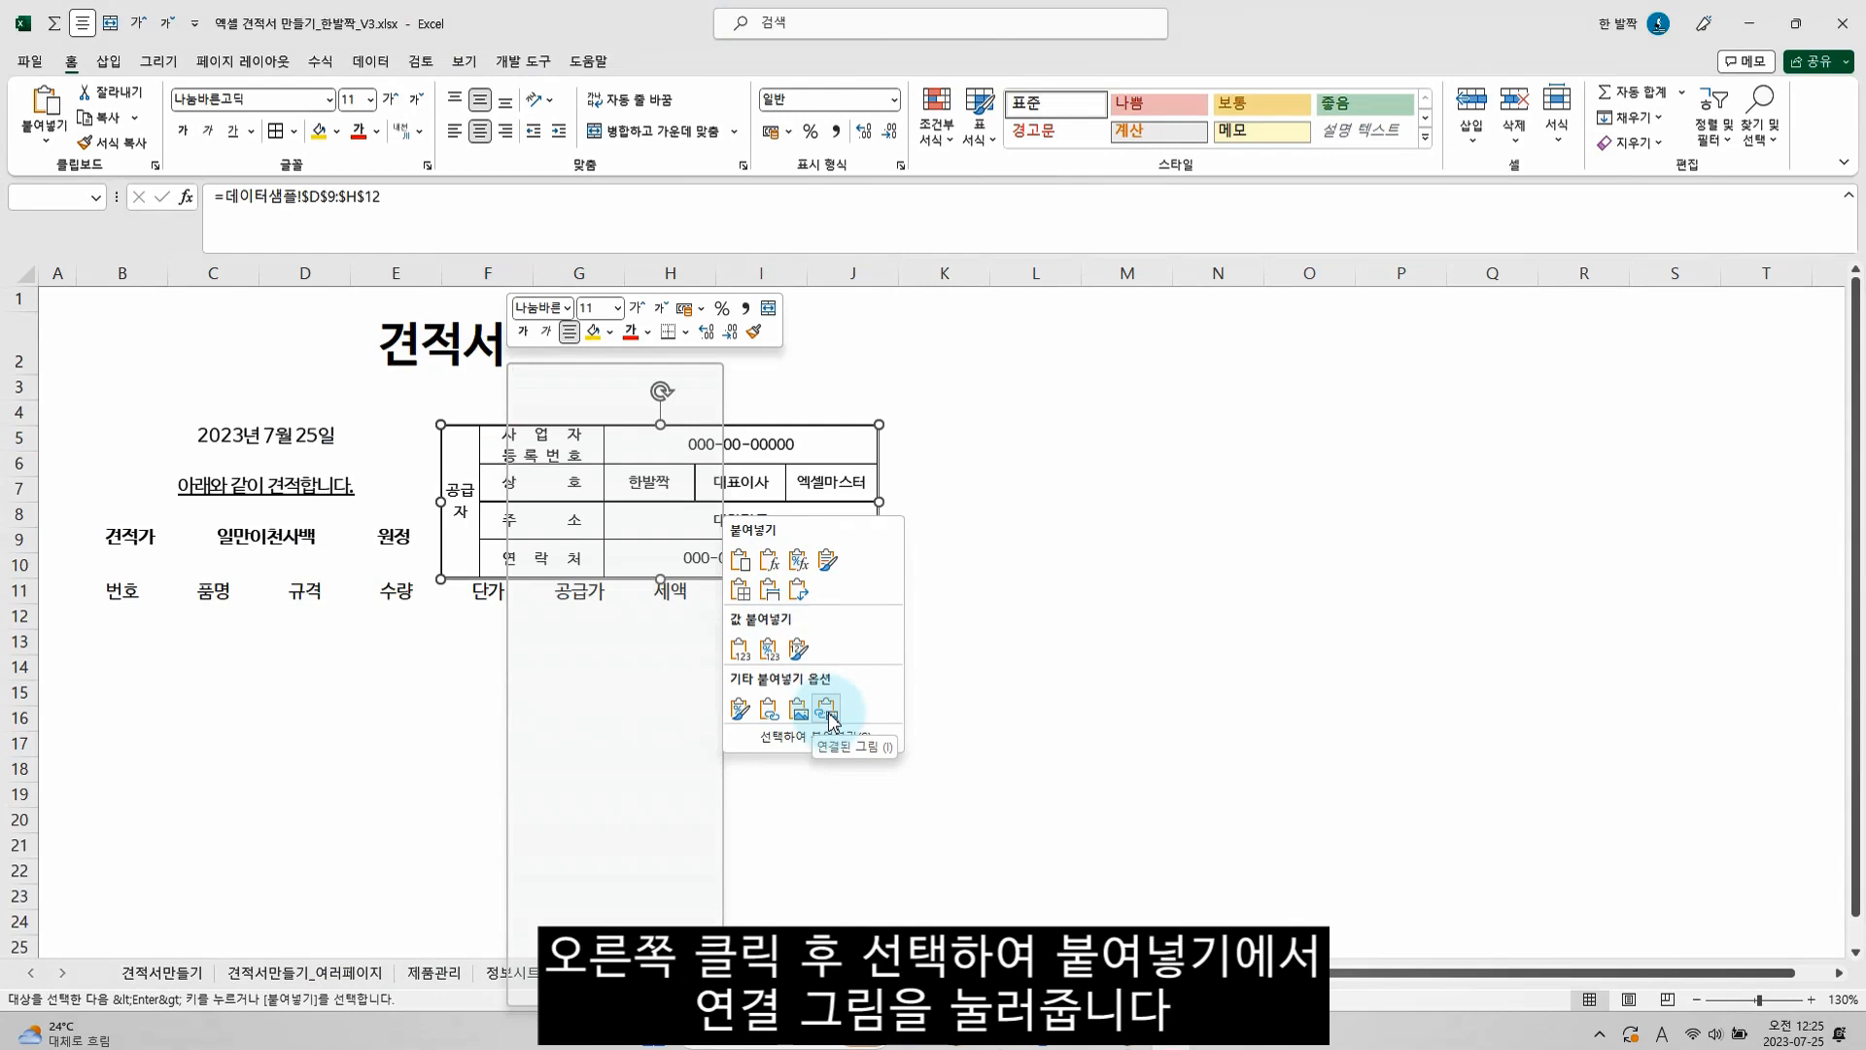
# Move the linked supplier picture up to start at row 4 and narrow it to end near column I's edge
pyautogui.moveTo(748, 524); pyautogui.dragTo(744, 506)
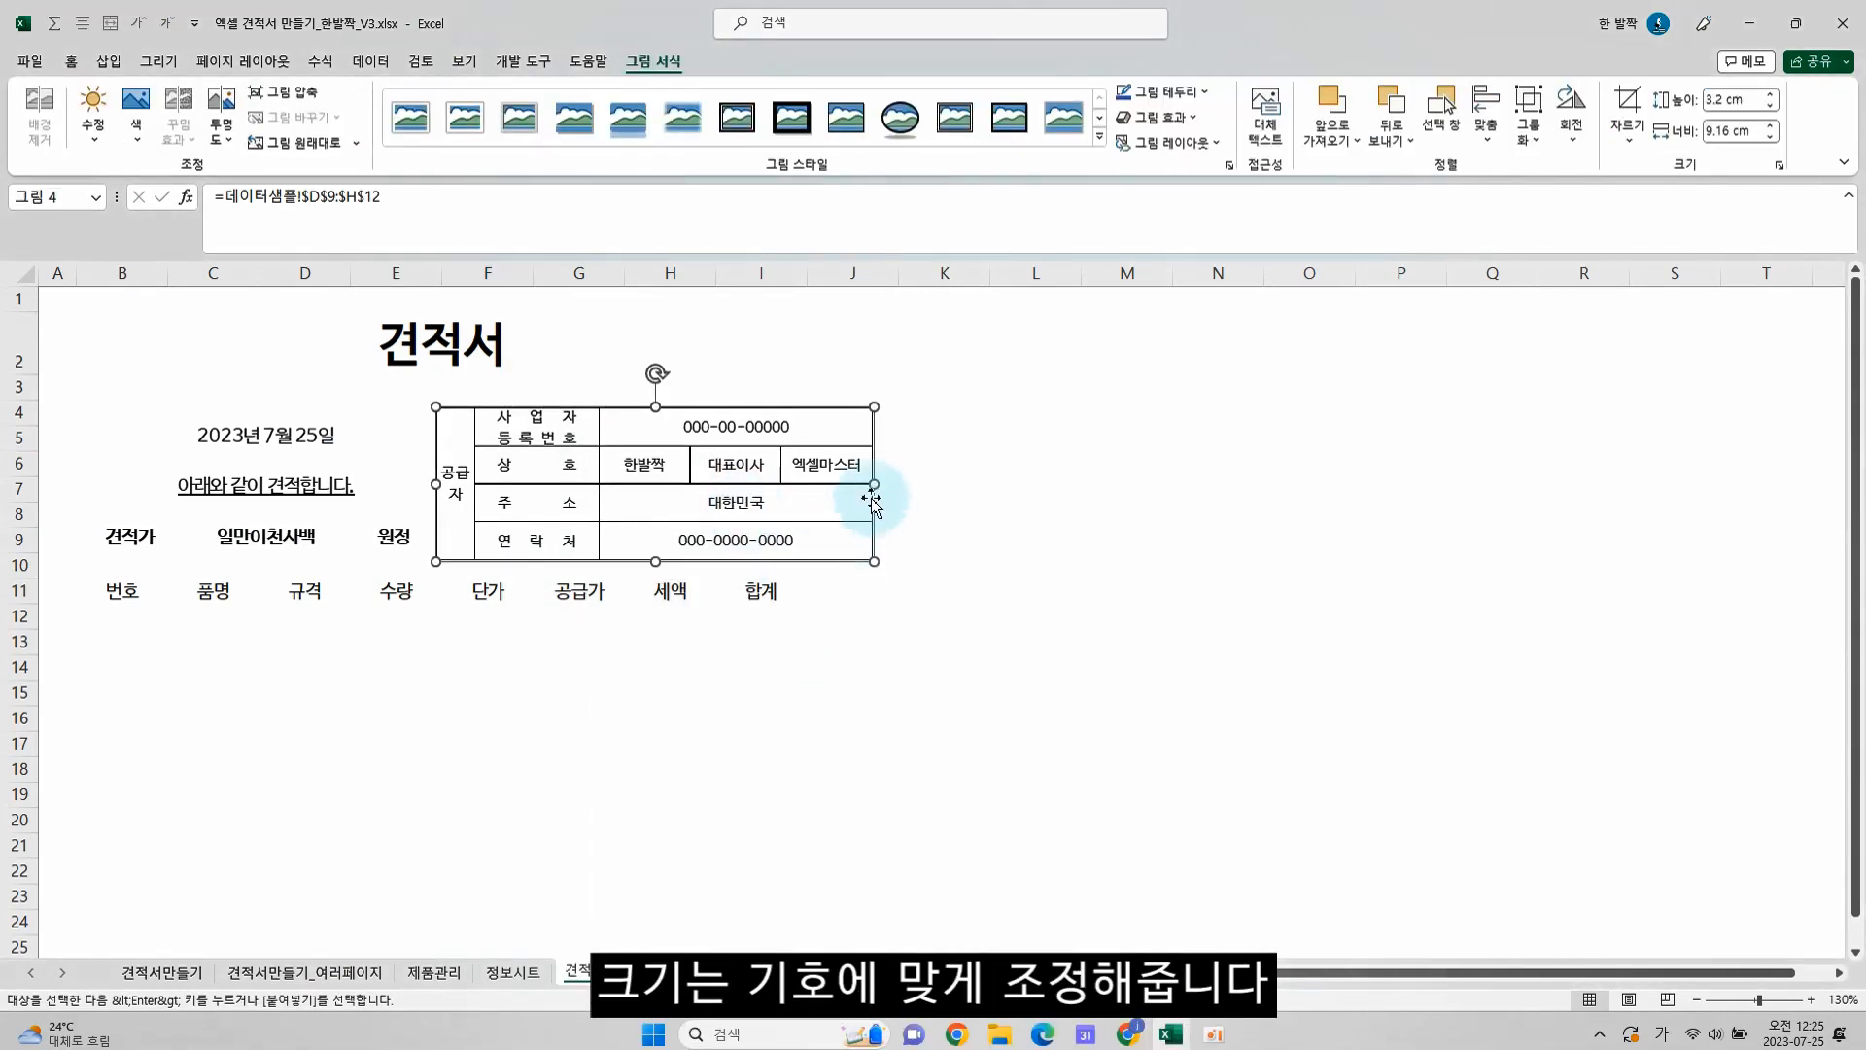
pyautogui.moveTo(875, 479); pyautogui.dragTo(802, 479)
pyautogui.click(896, 449)
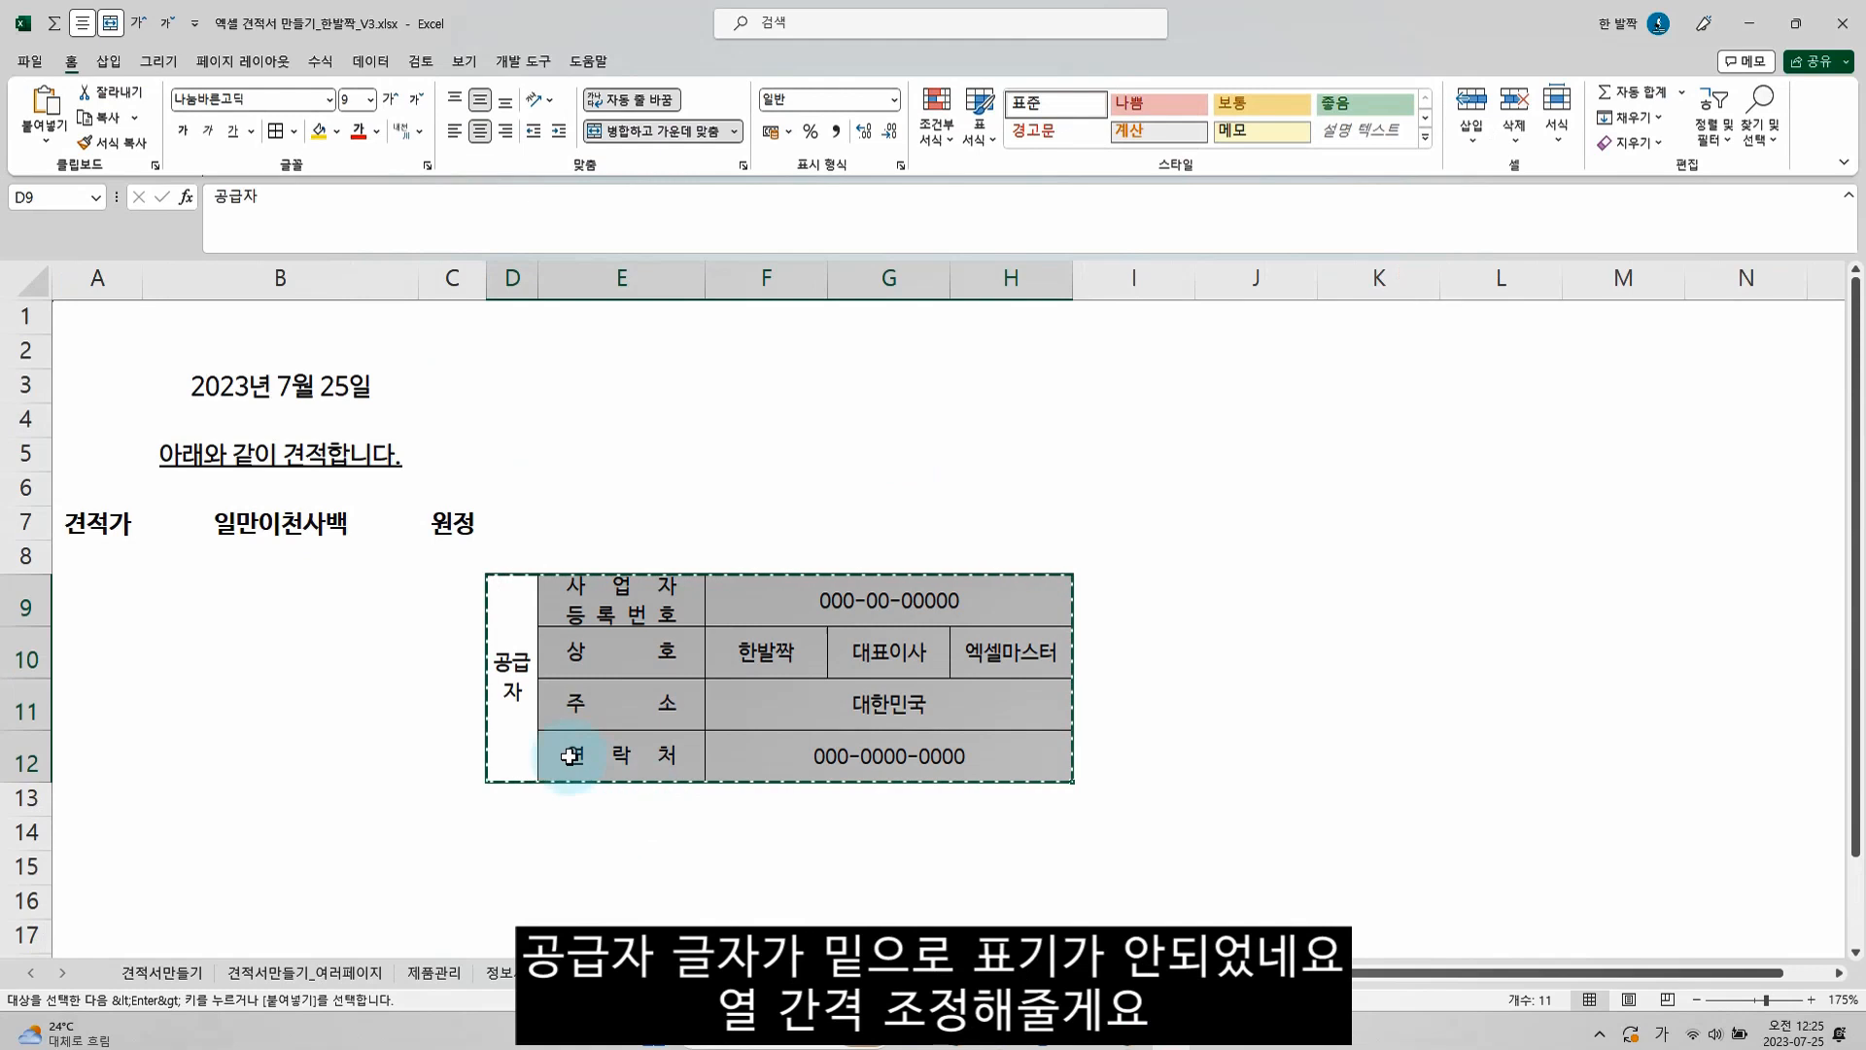
# On the data sheet, narrow column D so 공급자 stacks vertically, and give the supplier table D9:H12 a thick outline border
pyautogui.click(512, 680)
pyautogui.moveTo(537, 279); pyautogui.dragTo(521, 282)
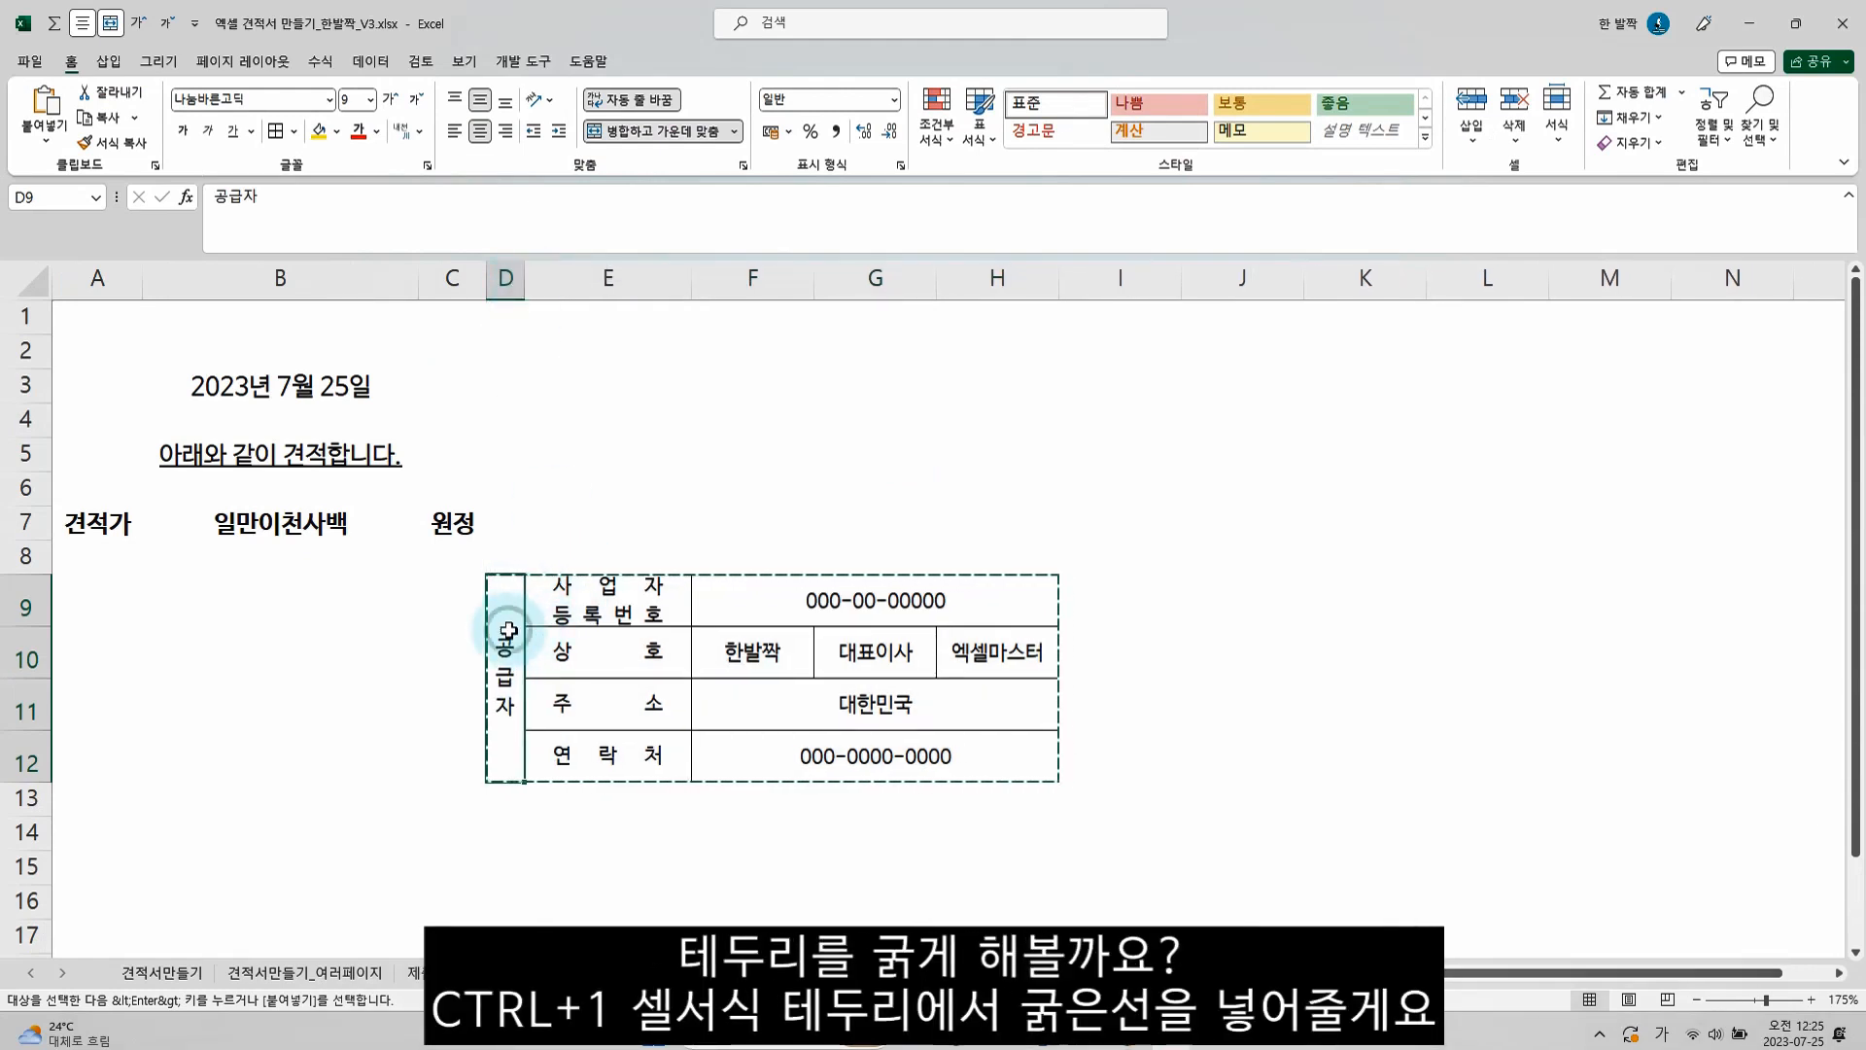
pyautogui.moveTo(509, 630); pyautogui.dragTo(951, 648)
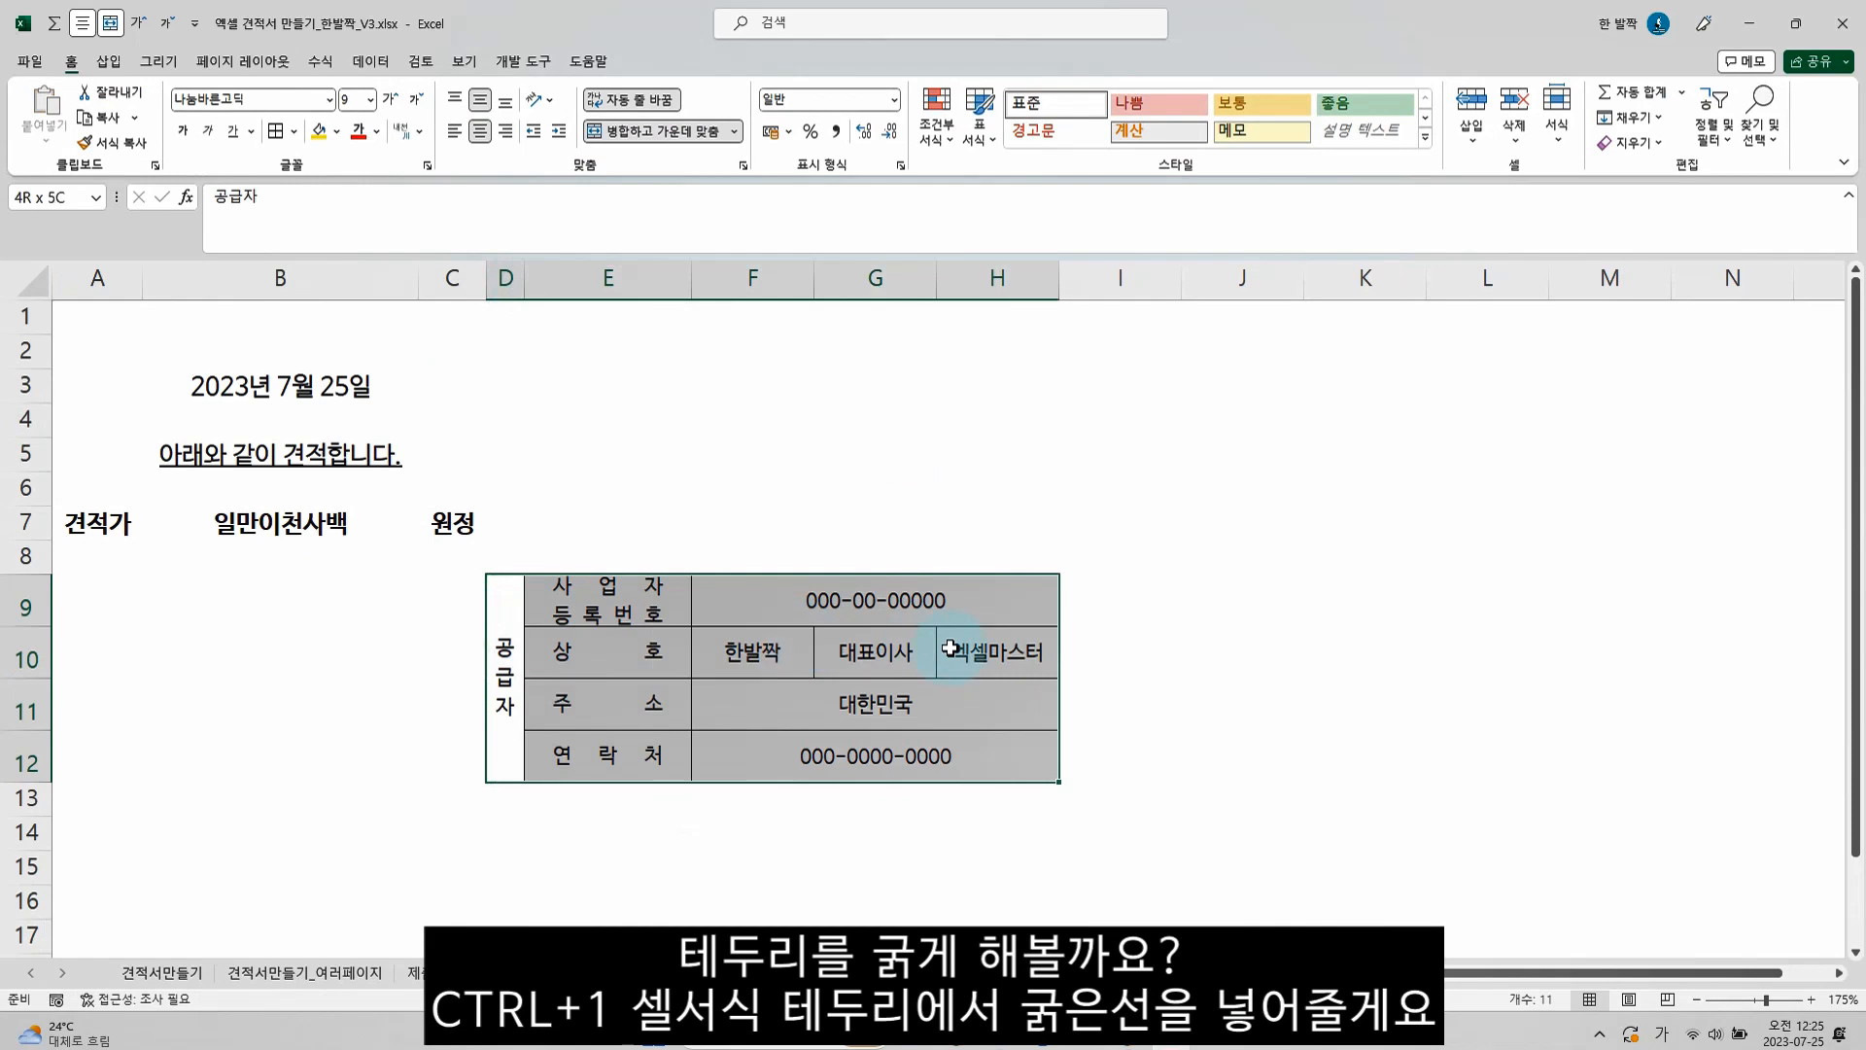
pyautogui.hotkey('ctrl', '1')
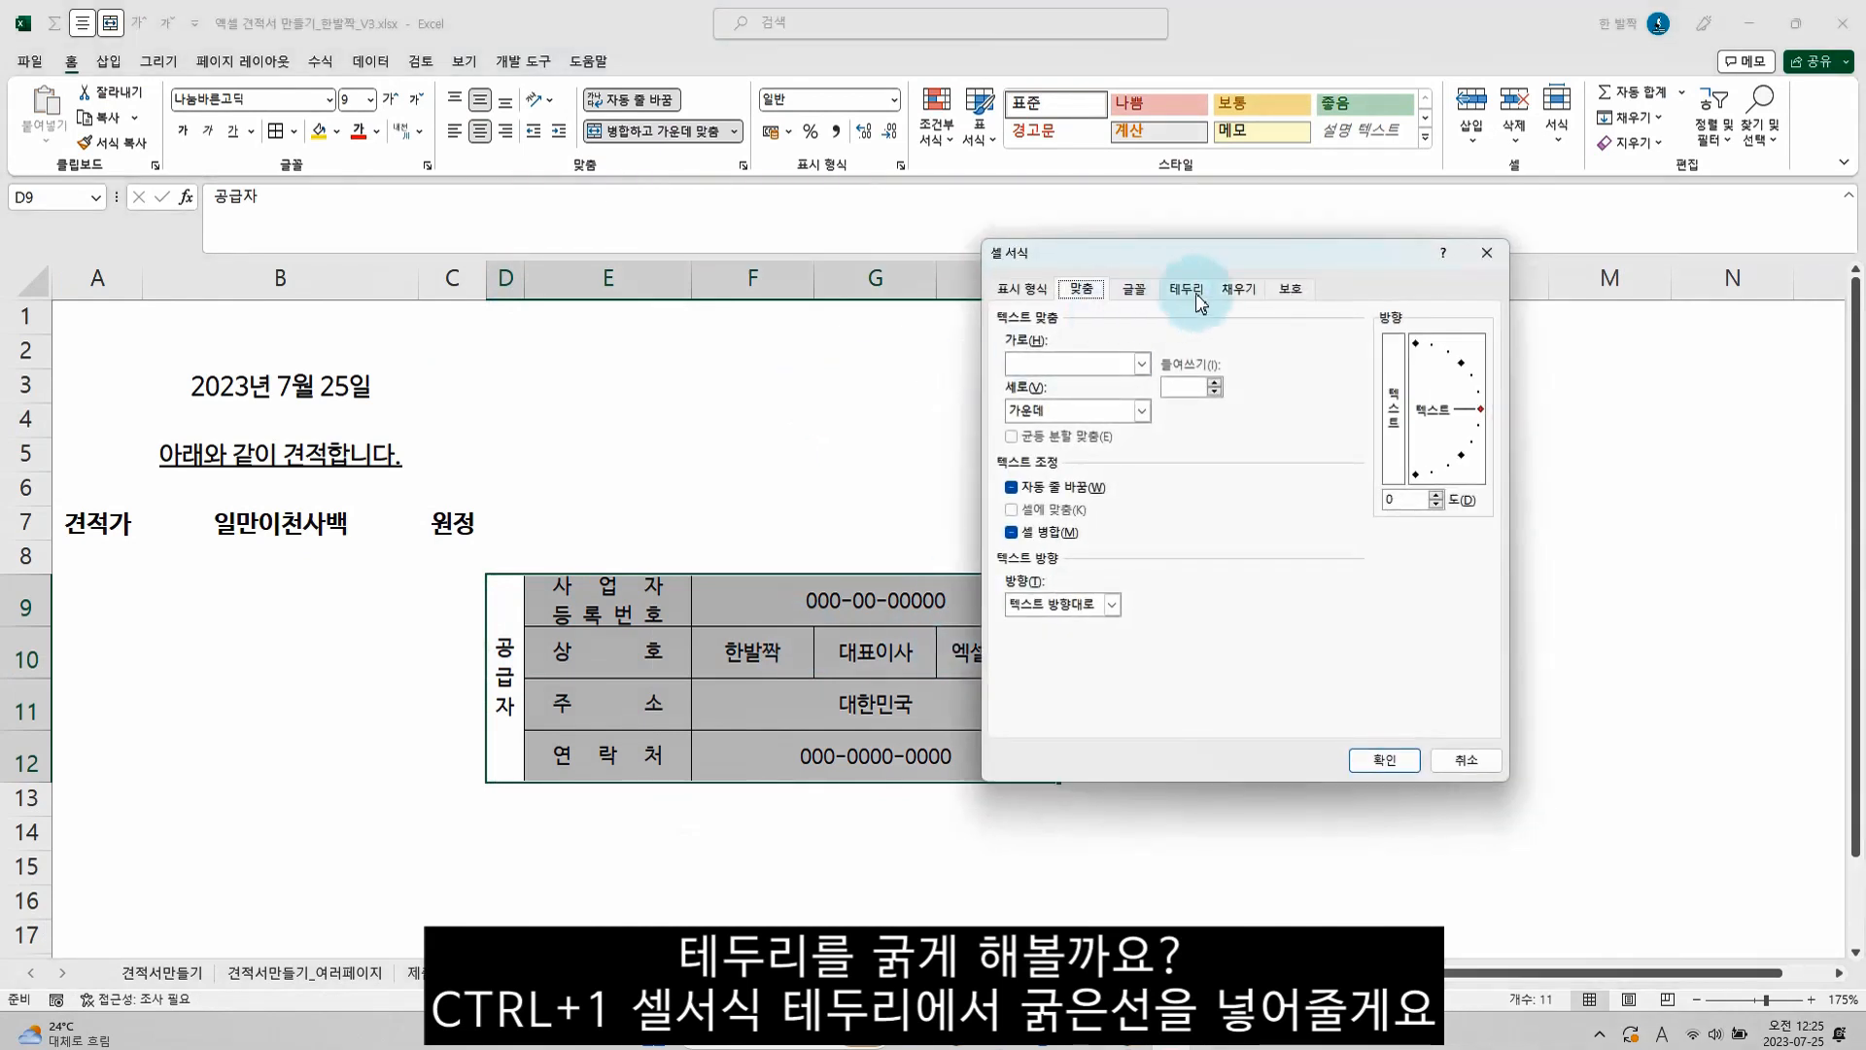
pyautogui.click(1187, 290)
pyautogui.click(1086, 455)
pyautogui.click(1254, 370)
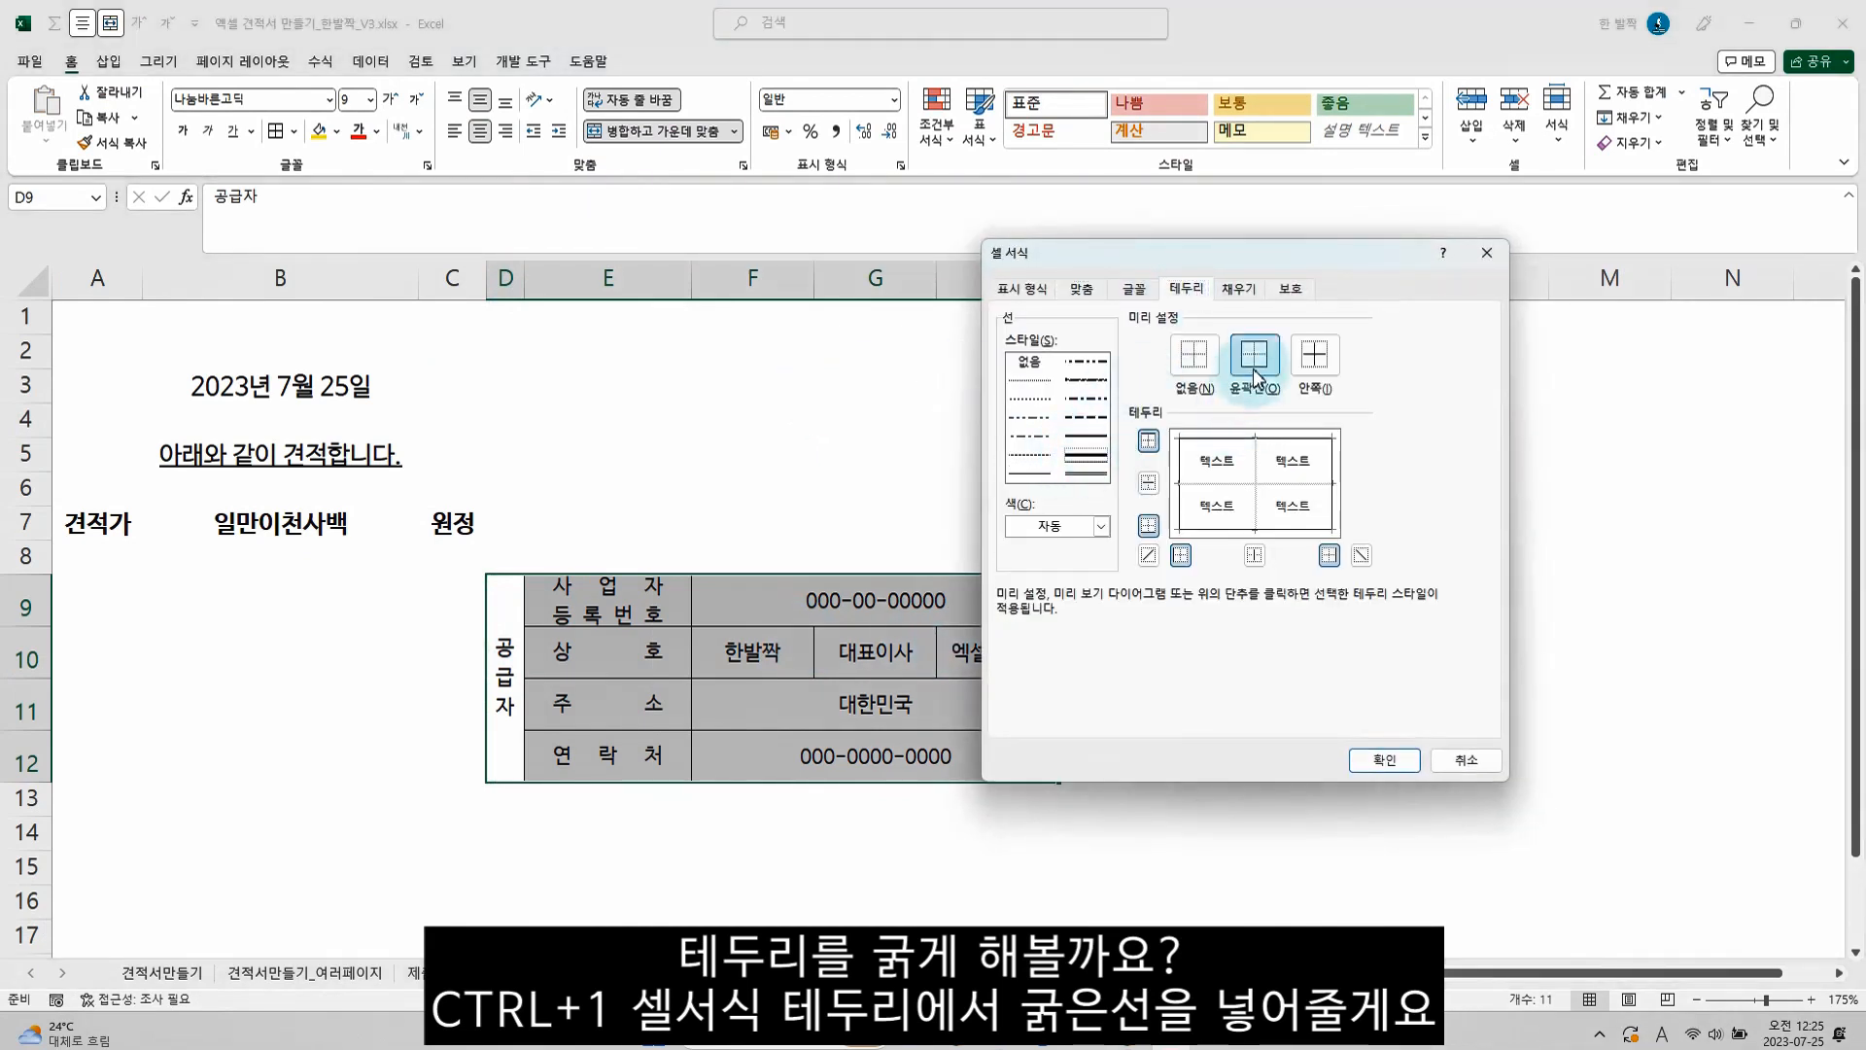
pyautogui.click(1384, 761)
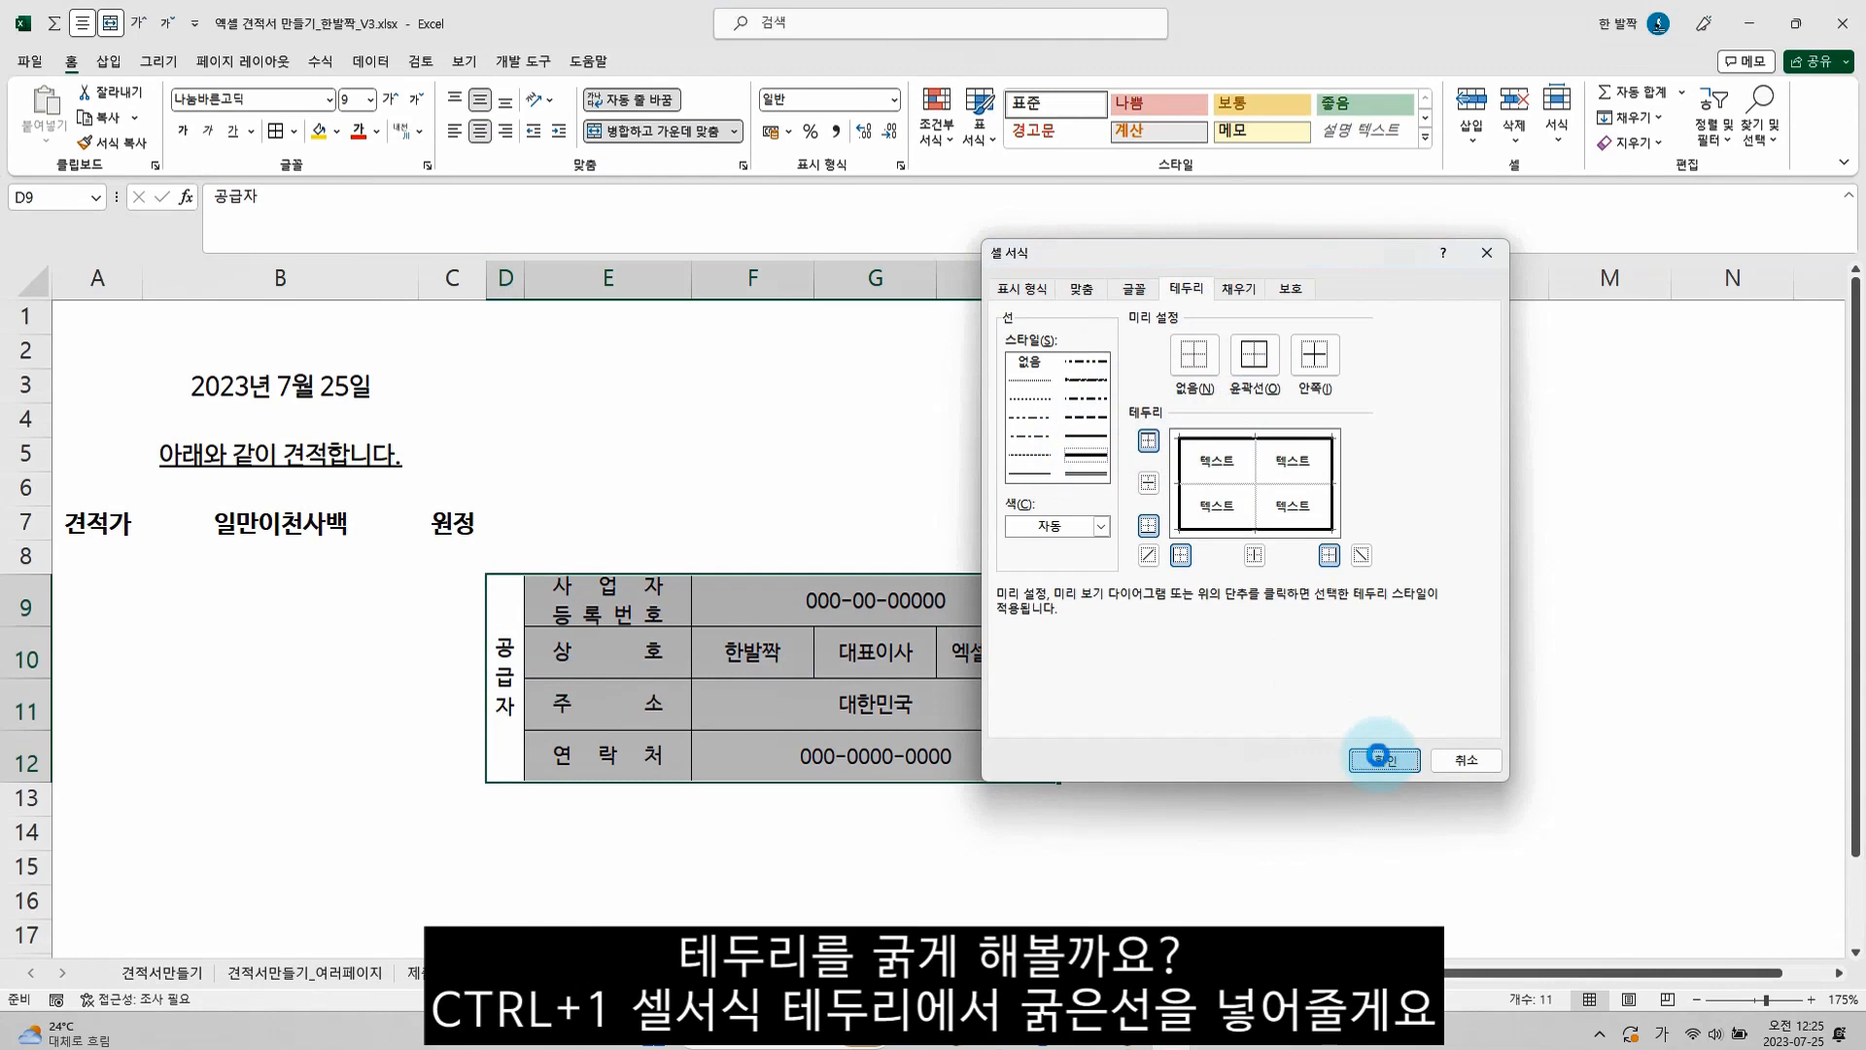
pyautogui.click(754, 708)
# Fill the supplier table's label cells D9:E12 and G10 with light green
pyautogui.moveTo(565, 612)
pyautogui.mouseDown()
pyautogui.moveTo(495, 625)
pyautogui.moveTo(613, 625)
pyautogui.mouseUp()
pyautogui.keyDown('ctrl'); pyautogui.click(857, 653); pyautogui.keyUp('ctrl')
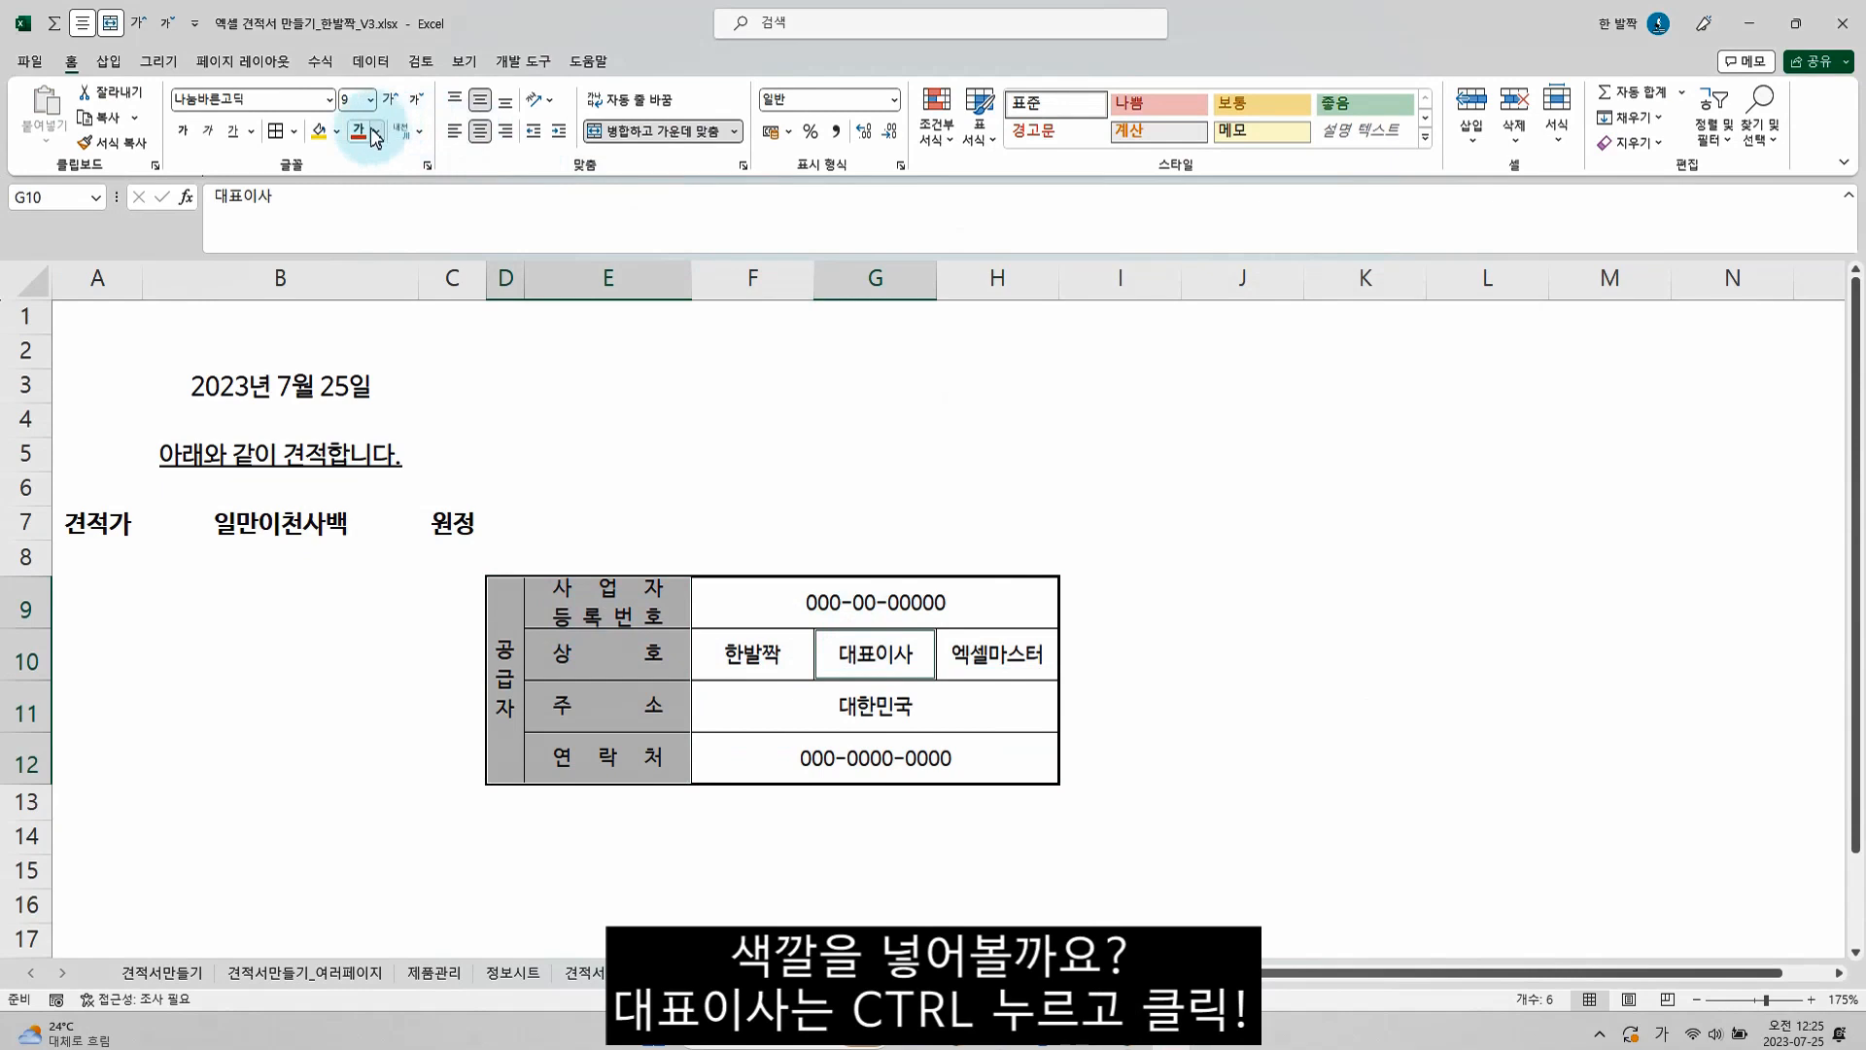
pyautogui.click(338, 132)
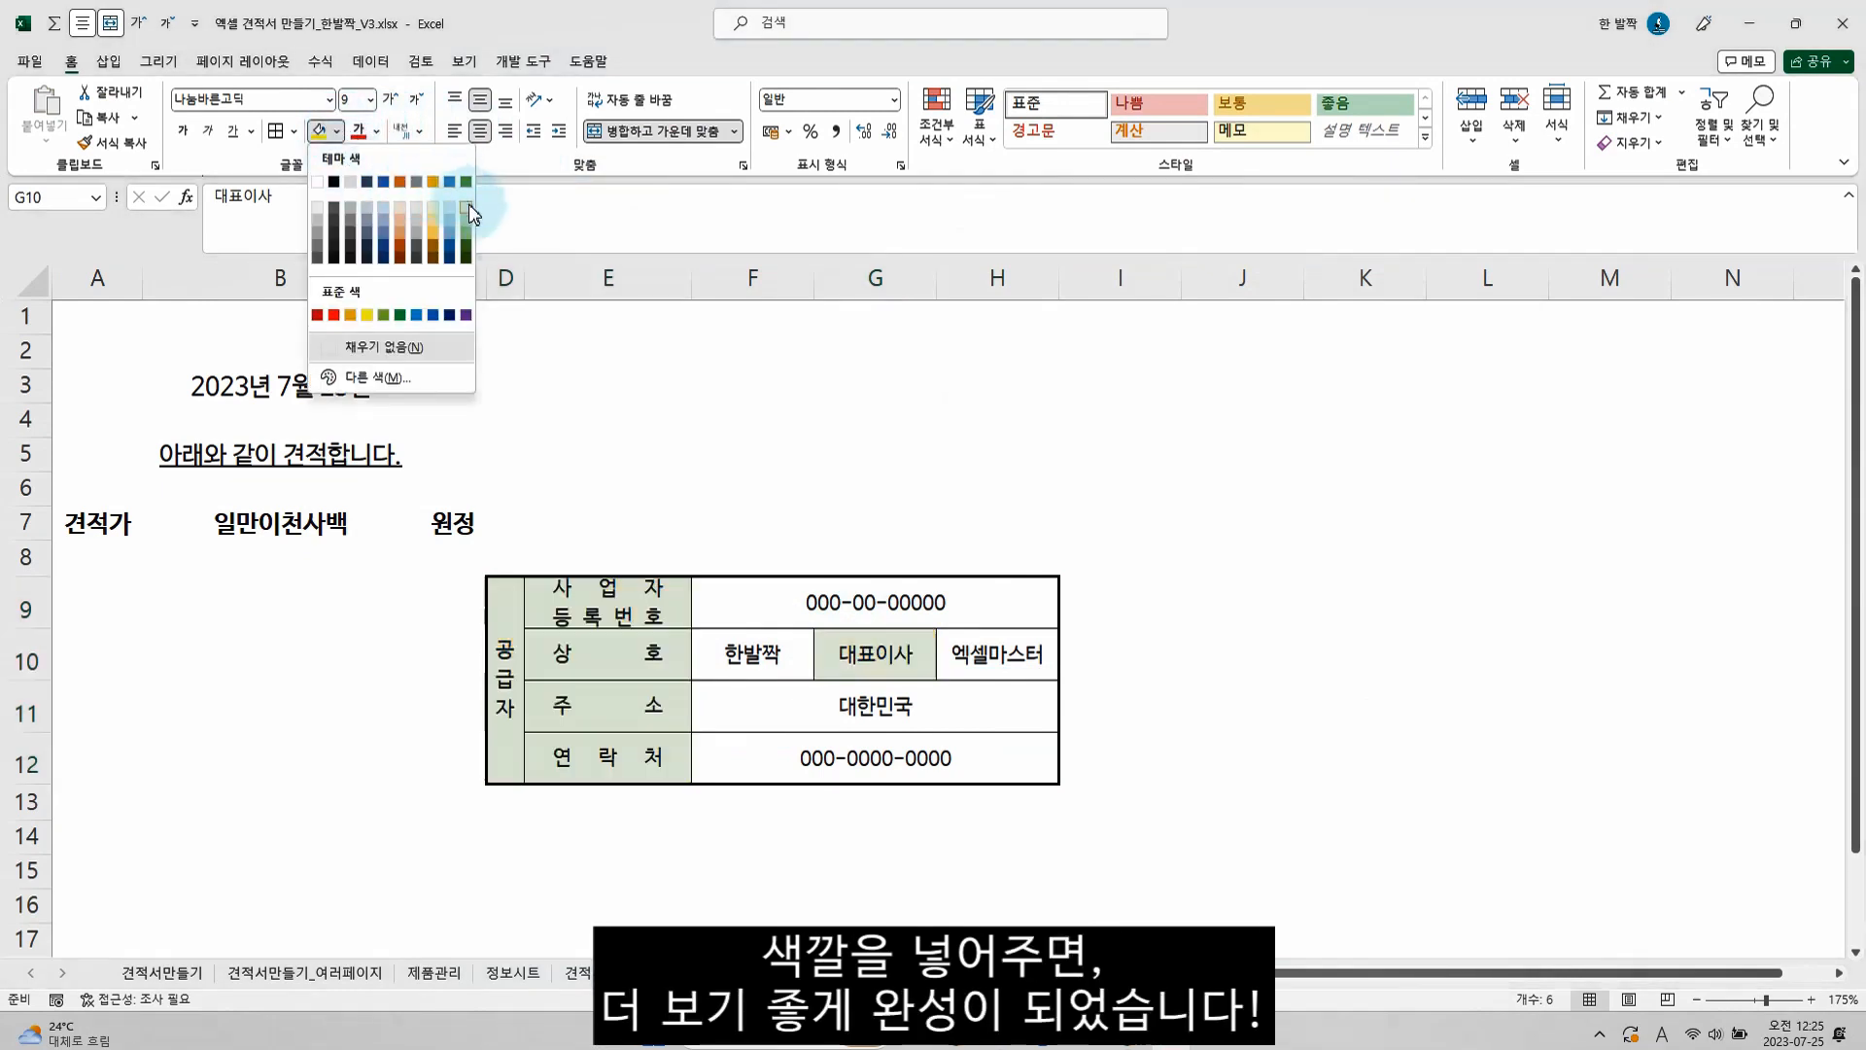
pyautogui.click(469, 204)
pyautogui.click(747, 492)
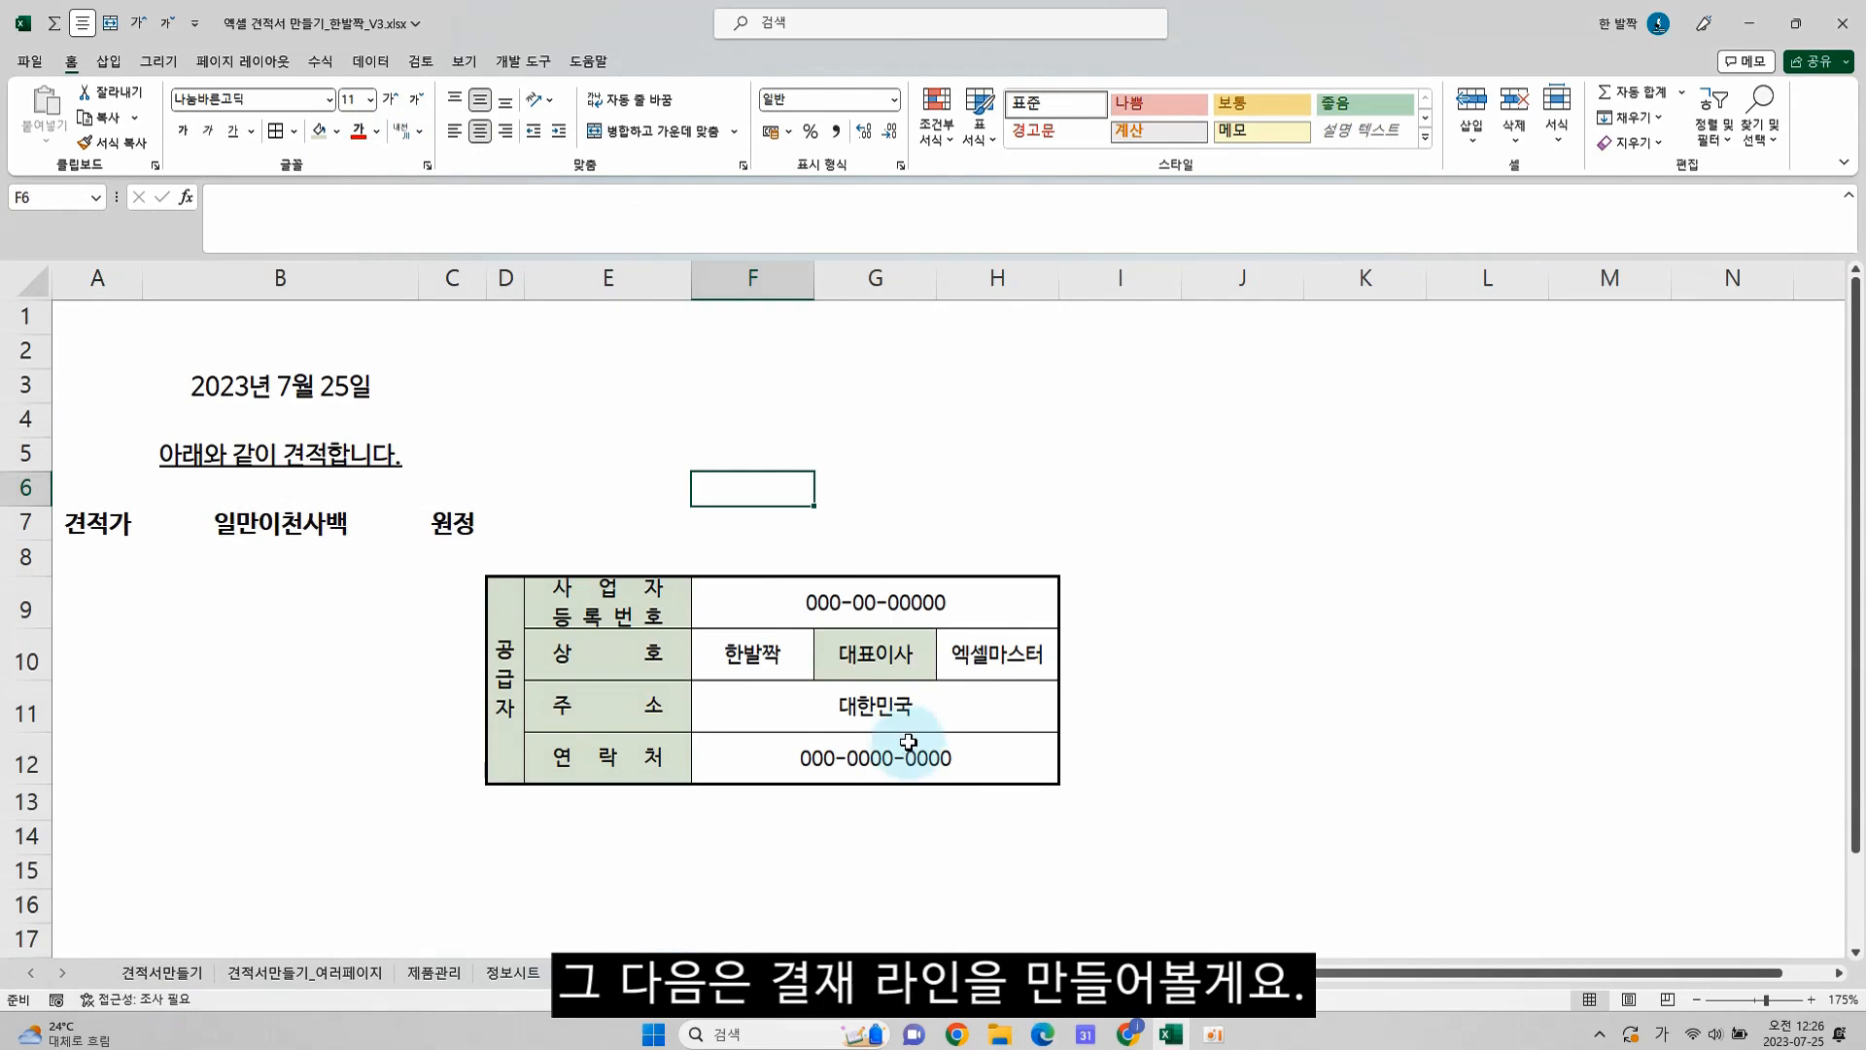
# Apply outline and inside borders to I14:K15 for the approval box
pyautogui.scroll(-2, 1130, 744)
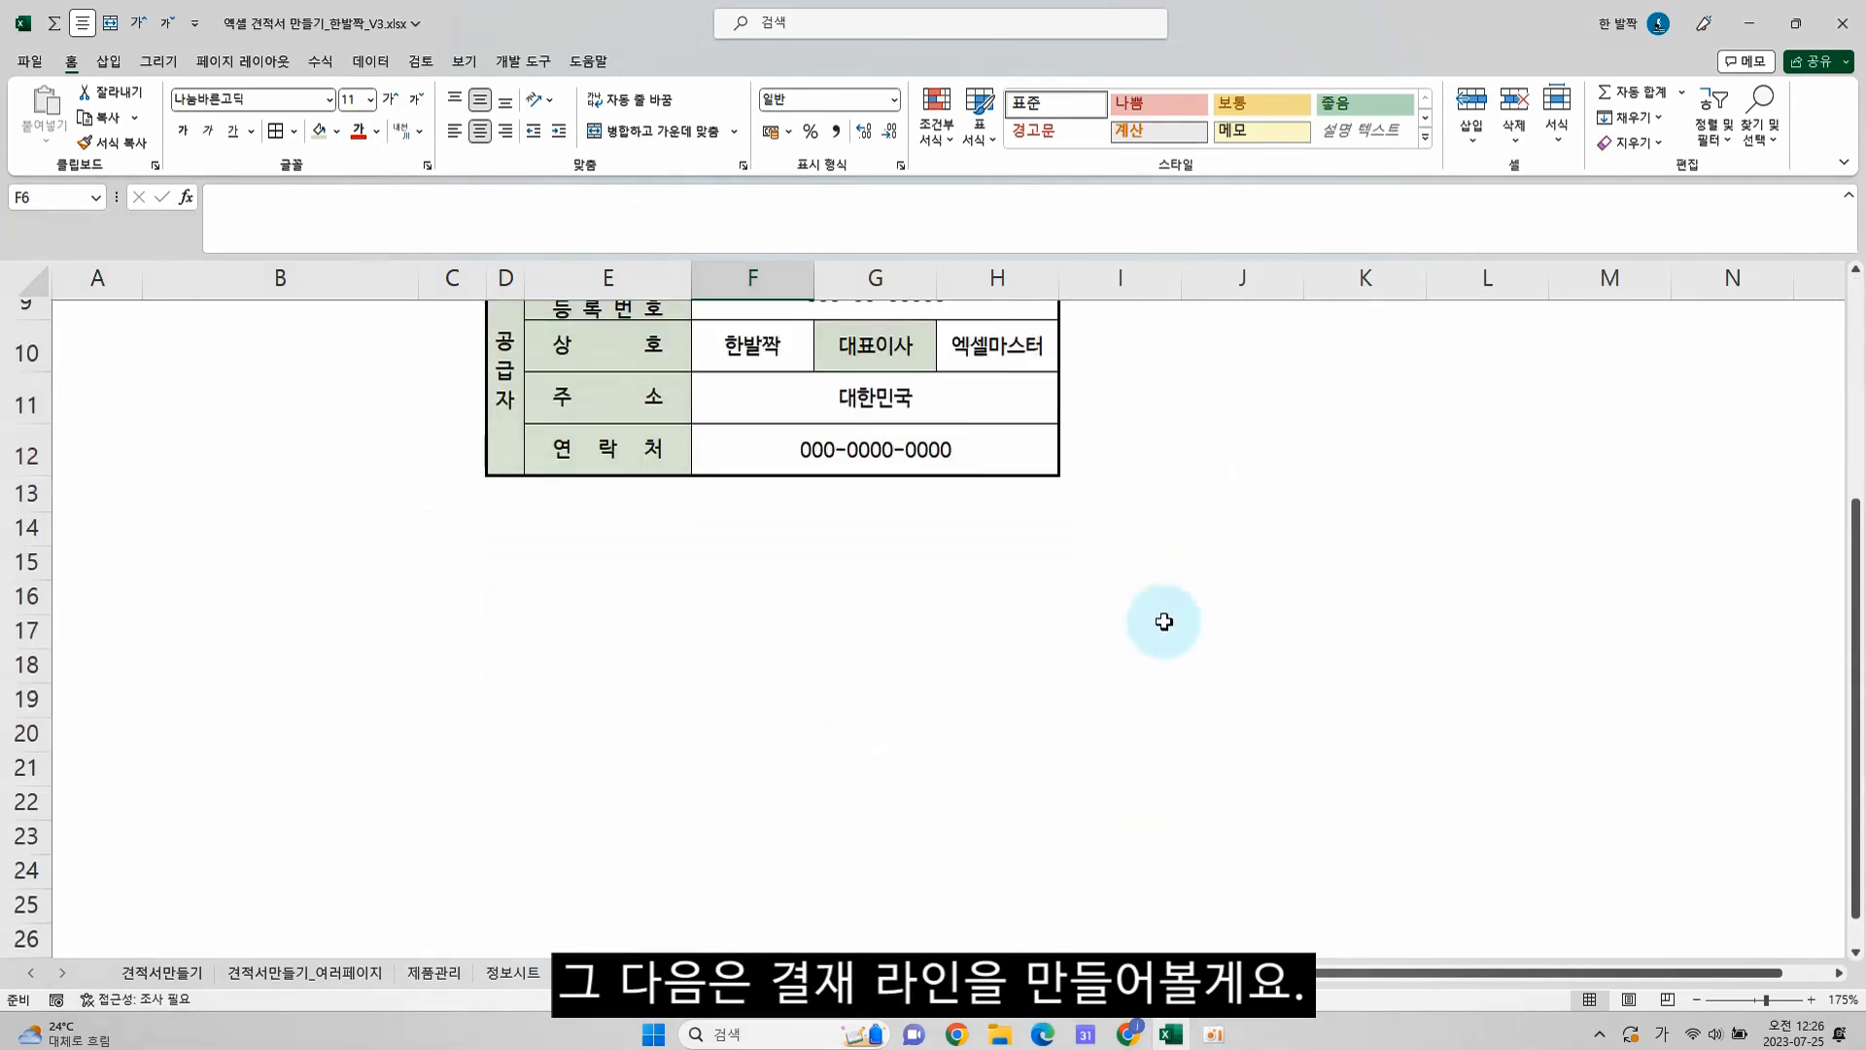
pyautogui.moveTo(1145, 549); pyautogui.dragTo(1363, 560)
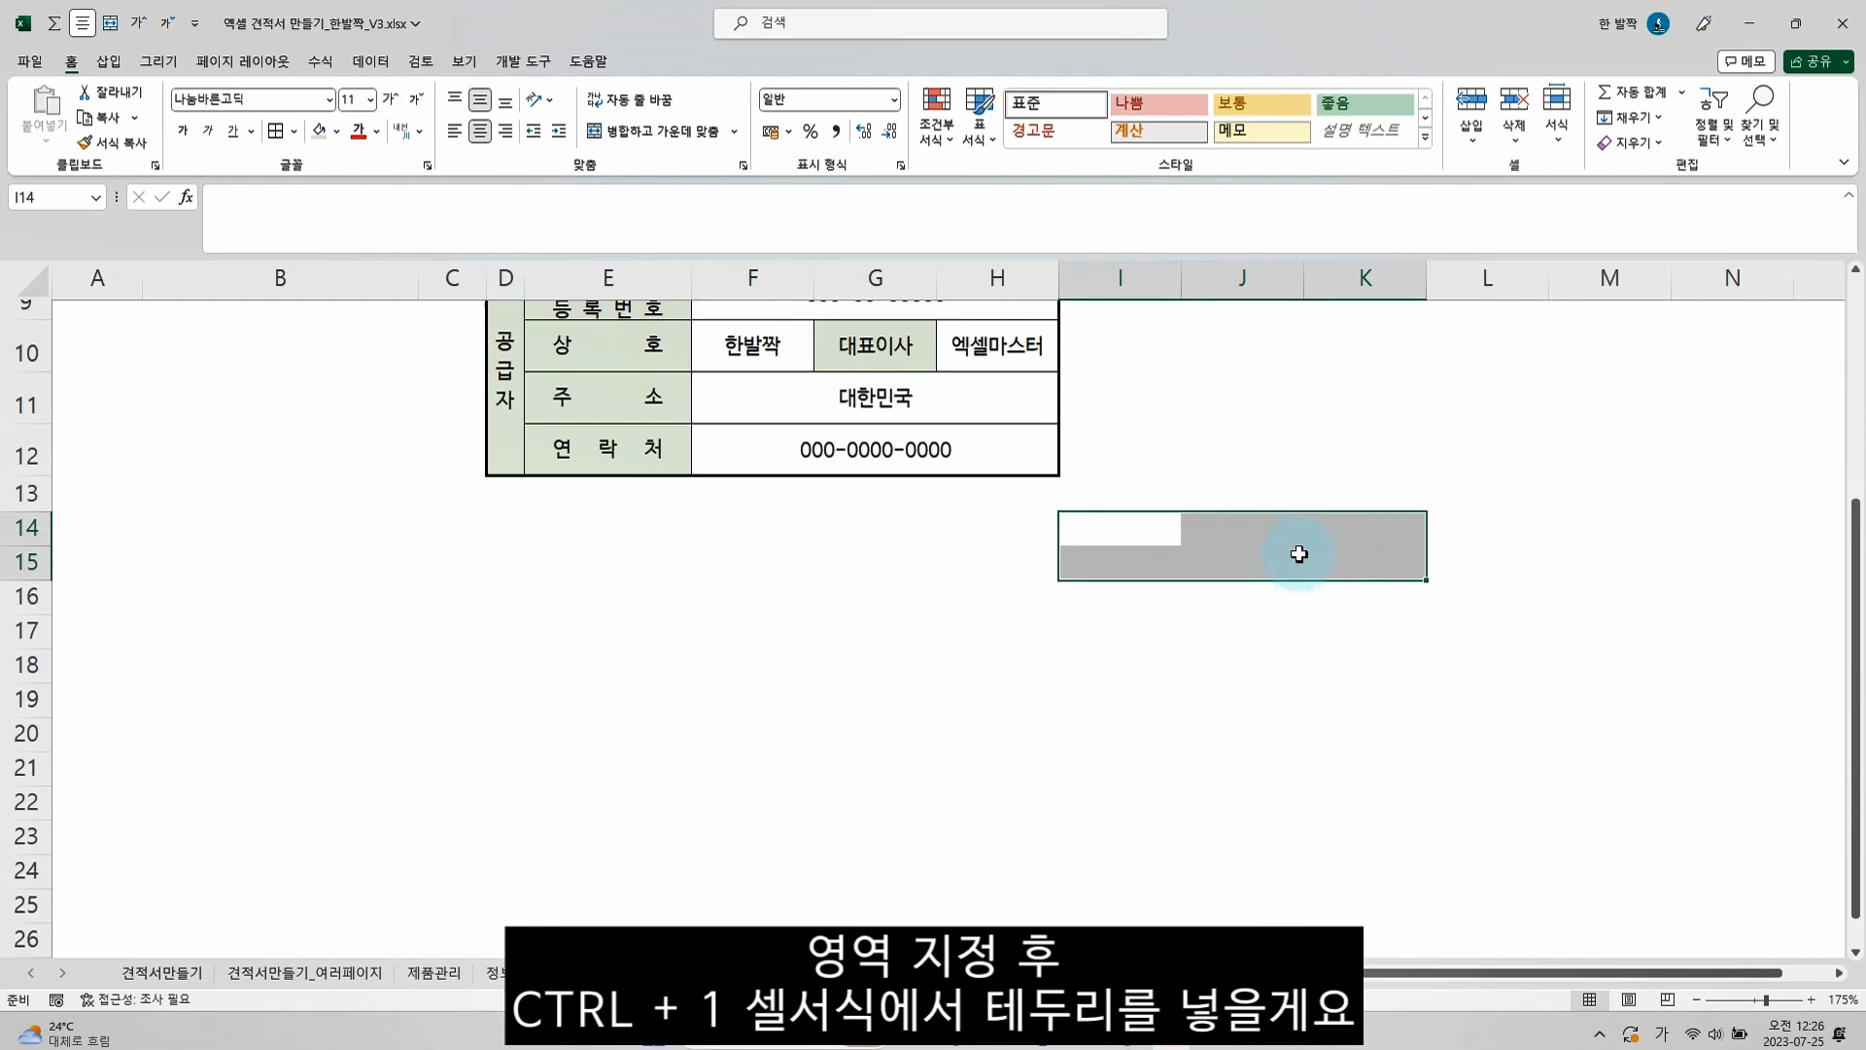
pyautogui.hotkey('ctrl', '1')
pyautogui.click(1254, 367)
pyautogui.click(1314, 356)
pyautogui.click(1384, 759)
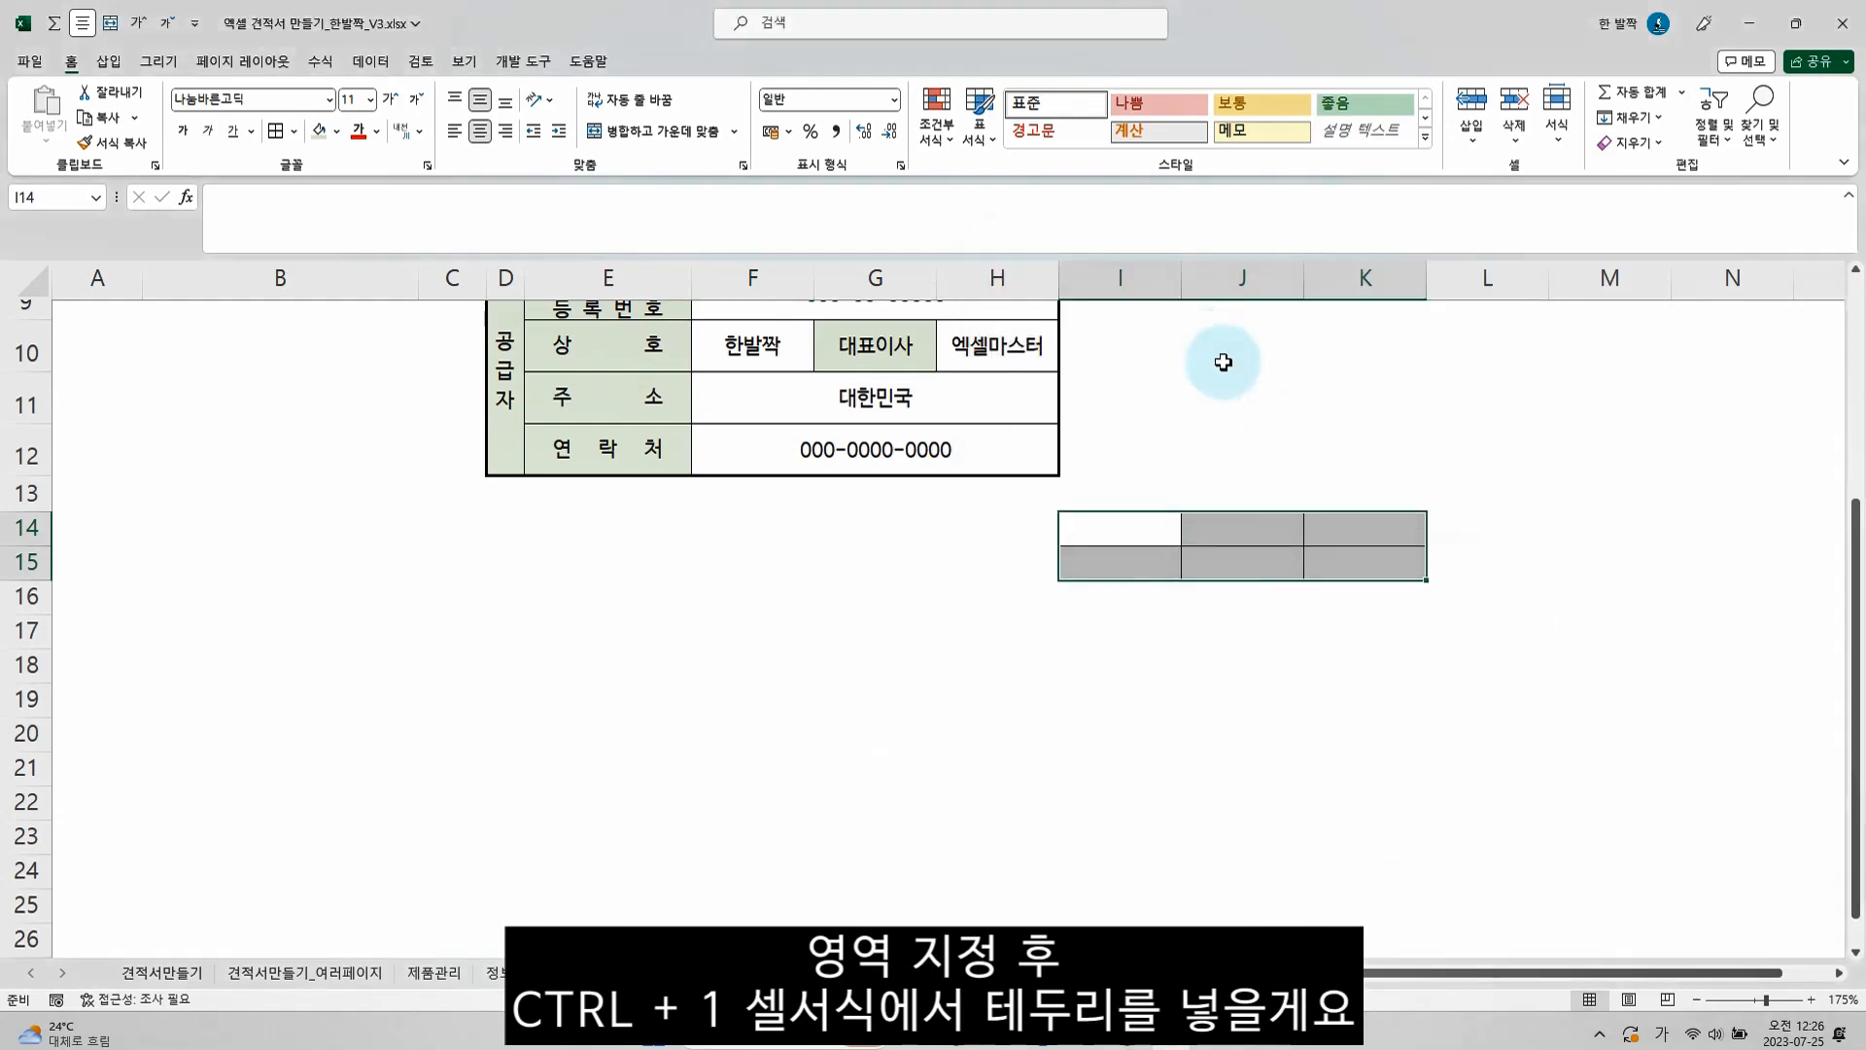
# Narrow columns I to K equally and increase the height of row 15 for the approval box
pyautogui.moveTo(1124, 277); pyautogui.dragTo(1273, 275)
pyautogui.click(840, 591)
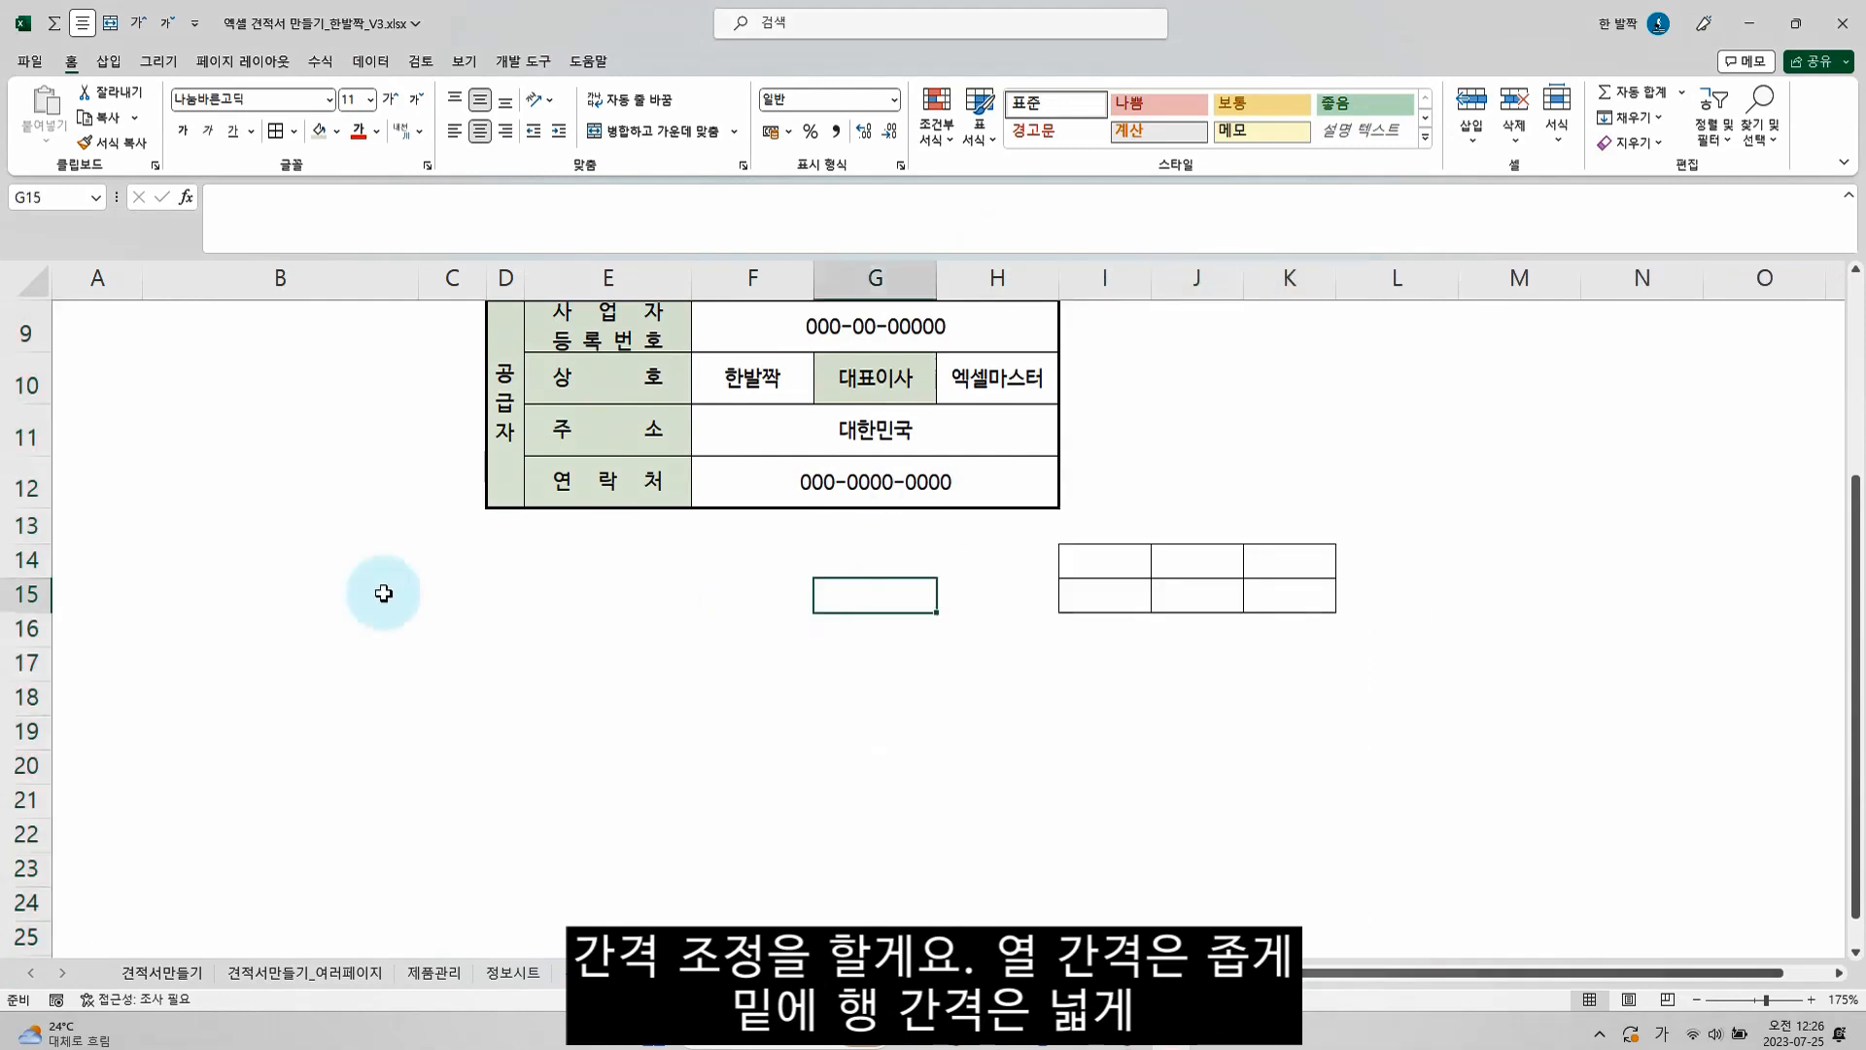
pyautogui.click(26, 595)
pyautogui.moveTo(29, 612); pyautogui.dragTo(37, 660)
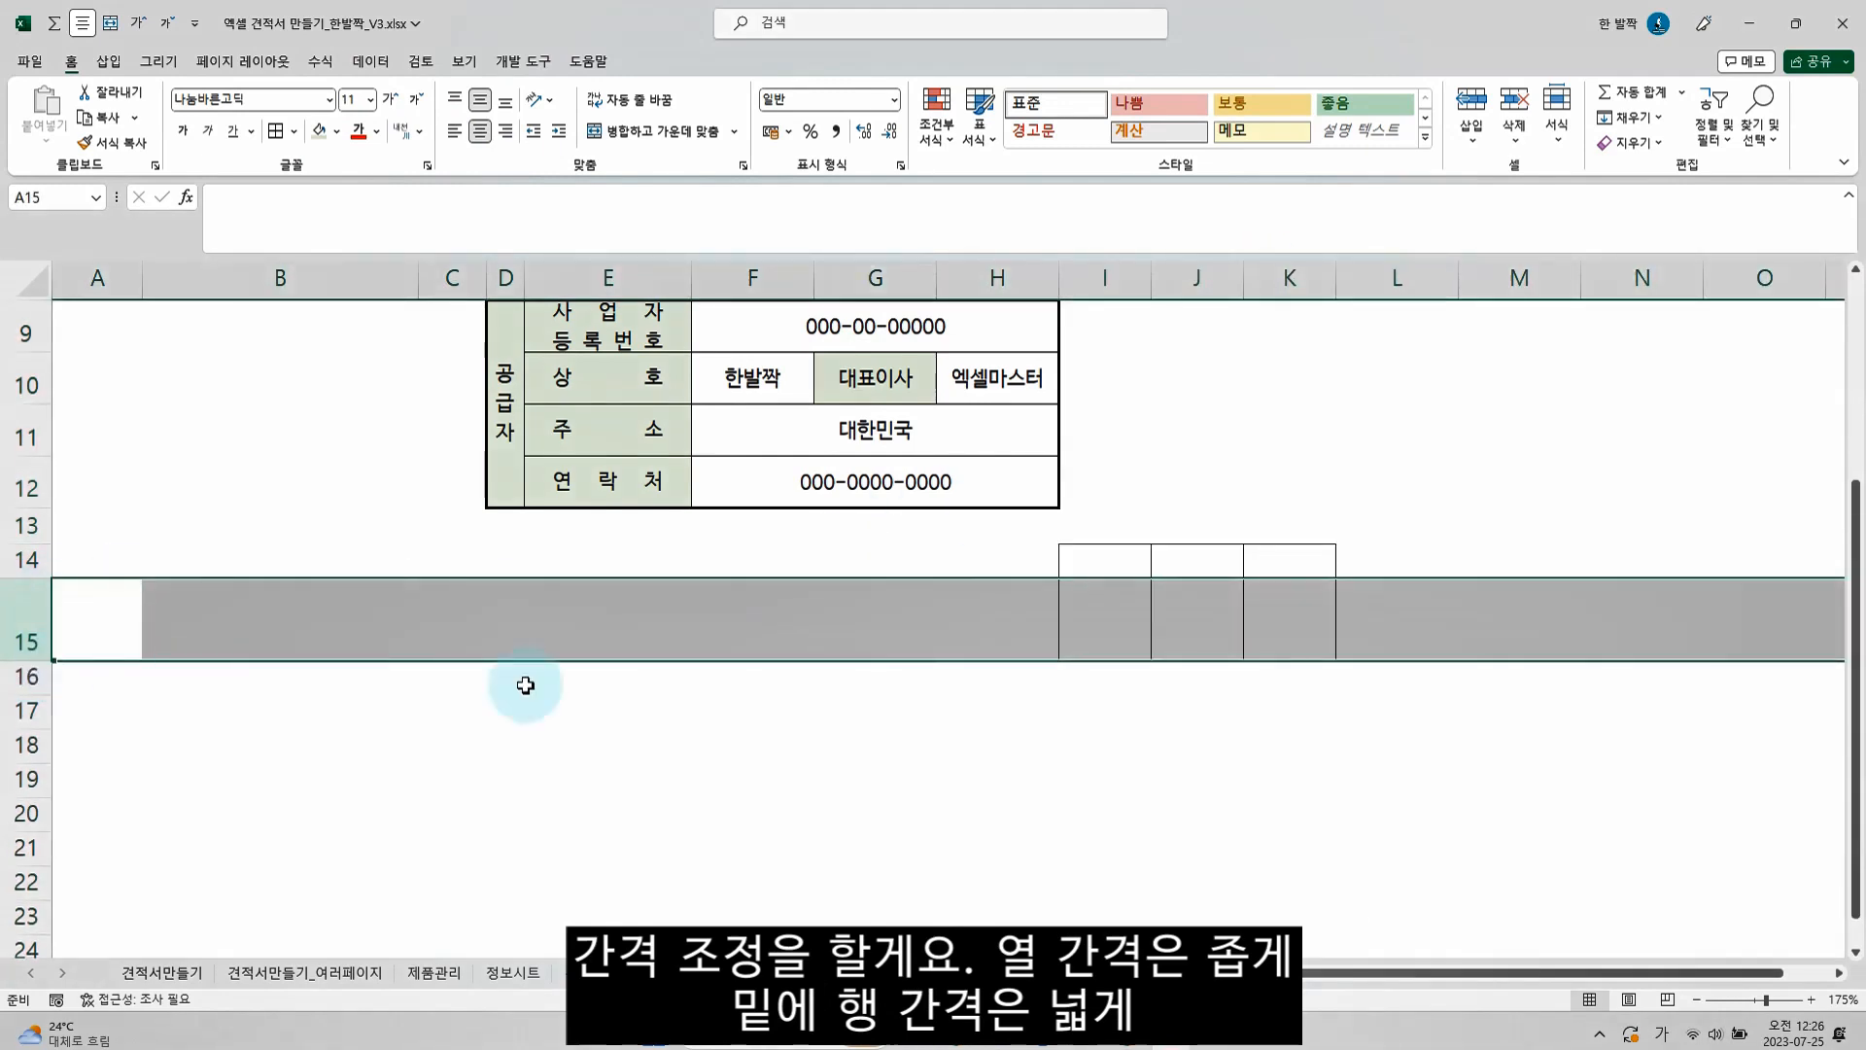
# Enter the approval headings 팀원, 팀장 and 부장 in I14, J14 and K14
pyautogui.click(1105, 562)
pyautogui.write('팀원')
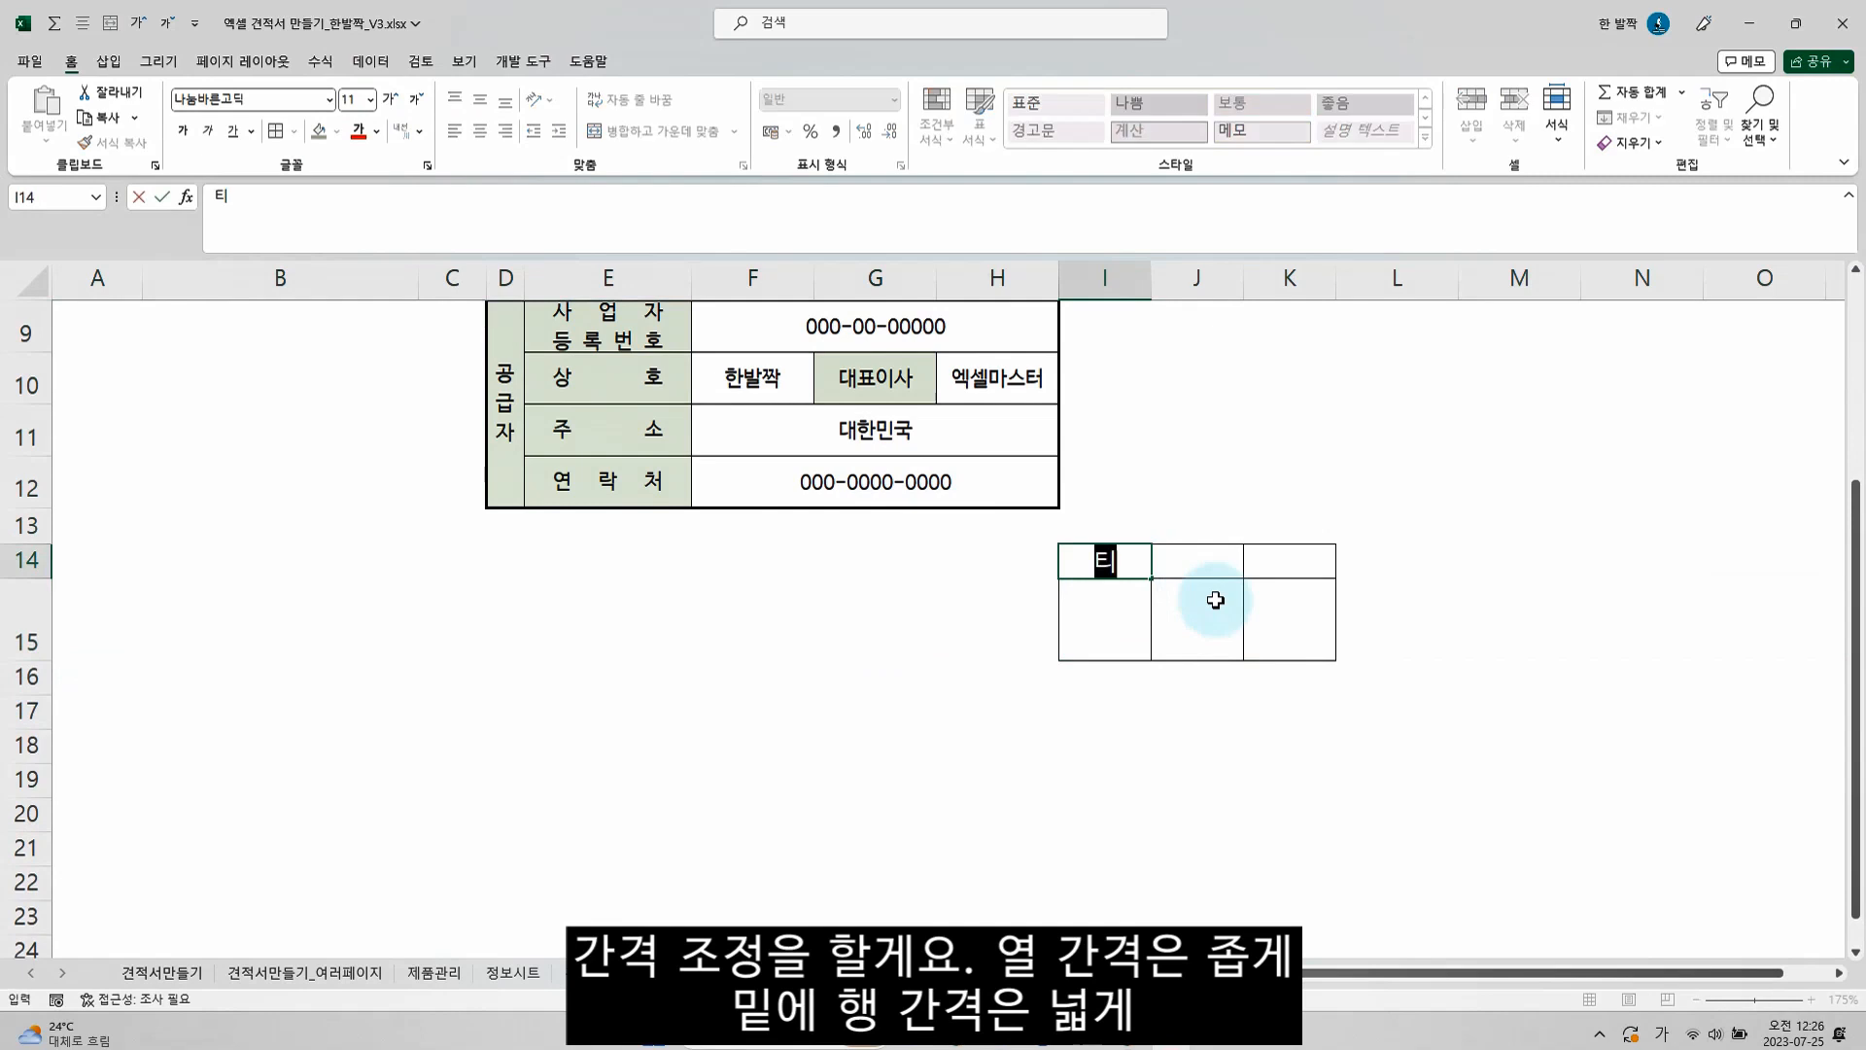
pyautogui.press('Tab')
pyautogui.write('팀')
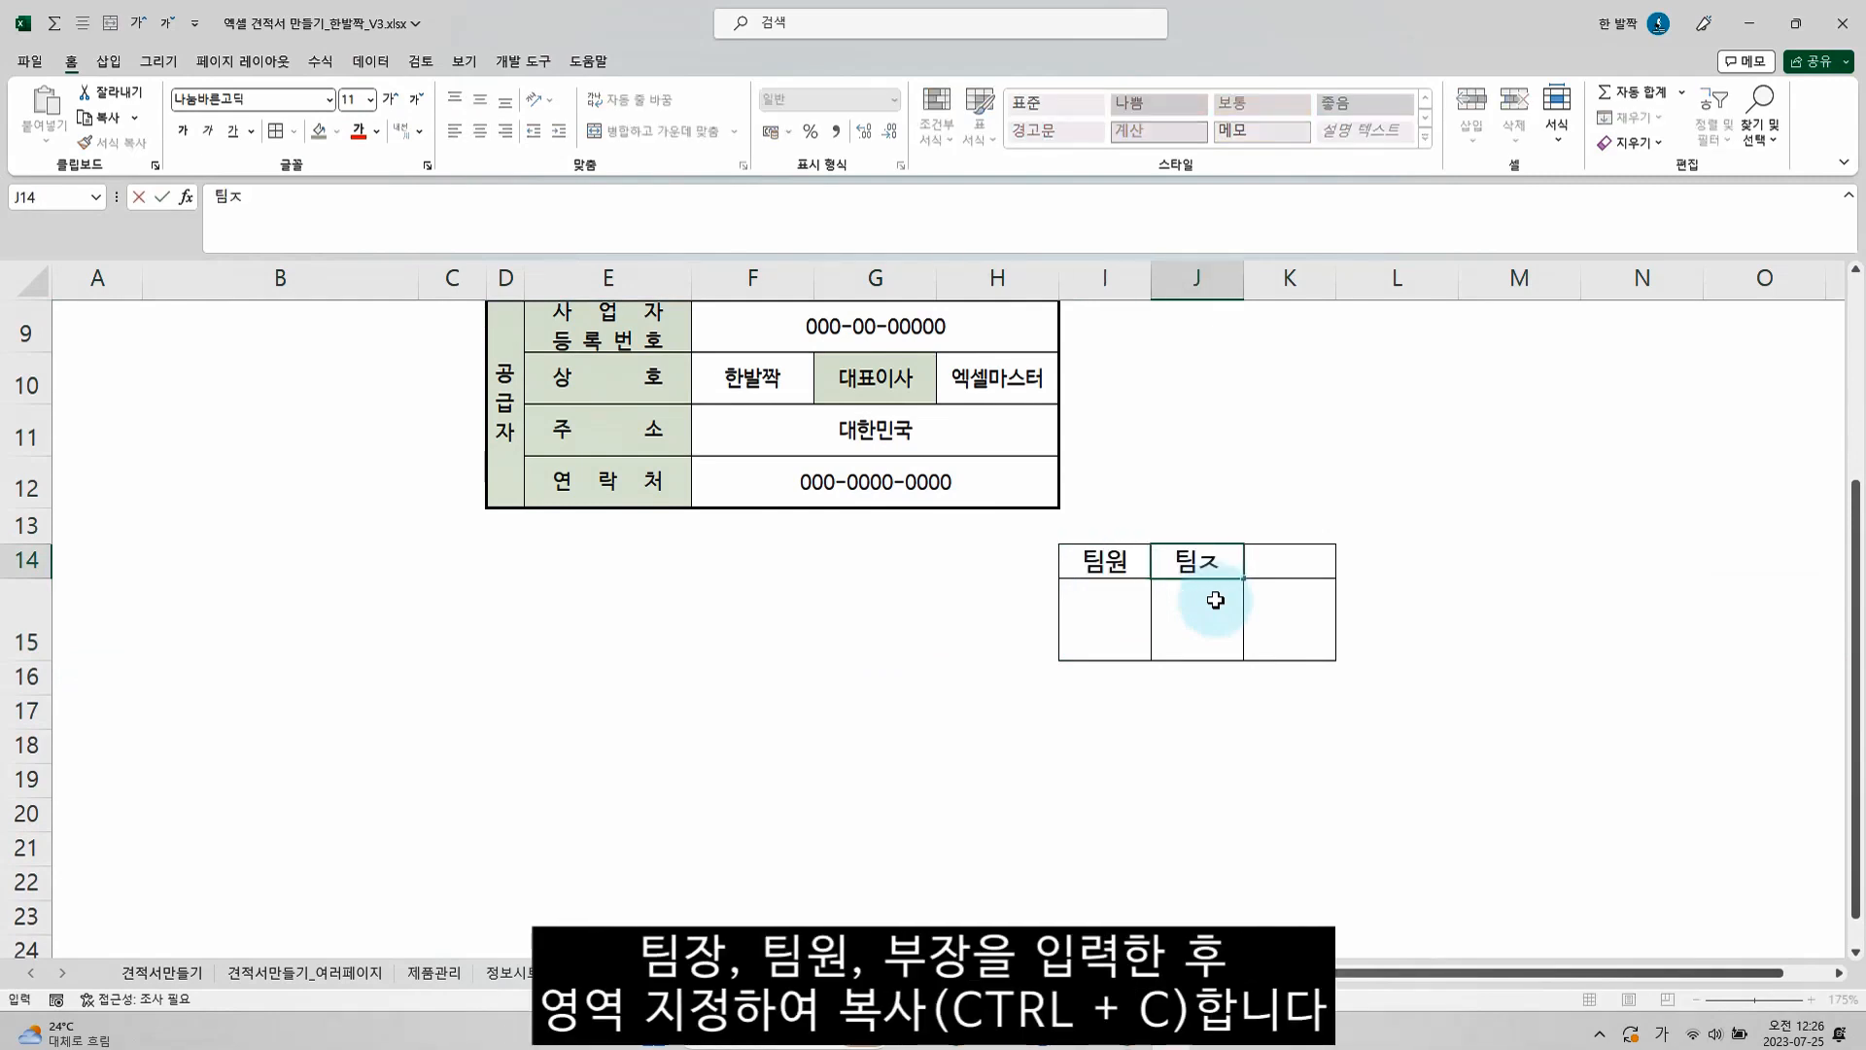
pyautogui.press('Tab')
pyautogui.write('부장')
pyautogui.press('Return')
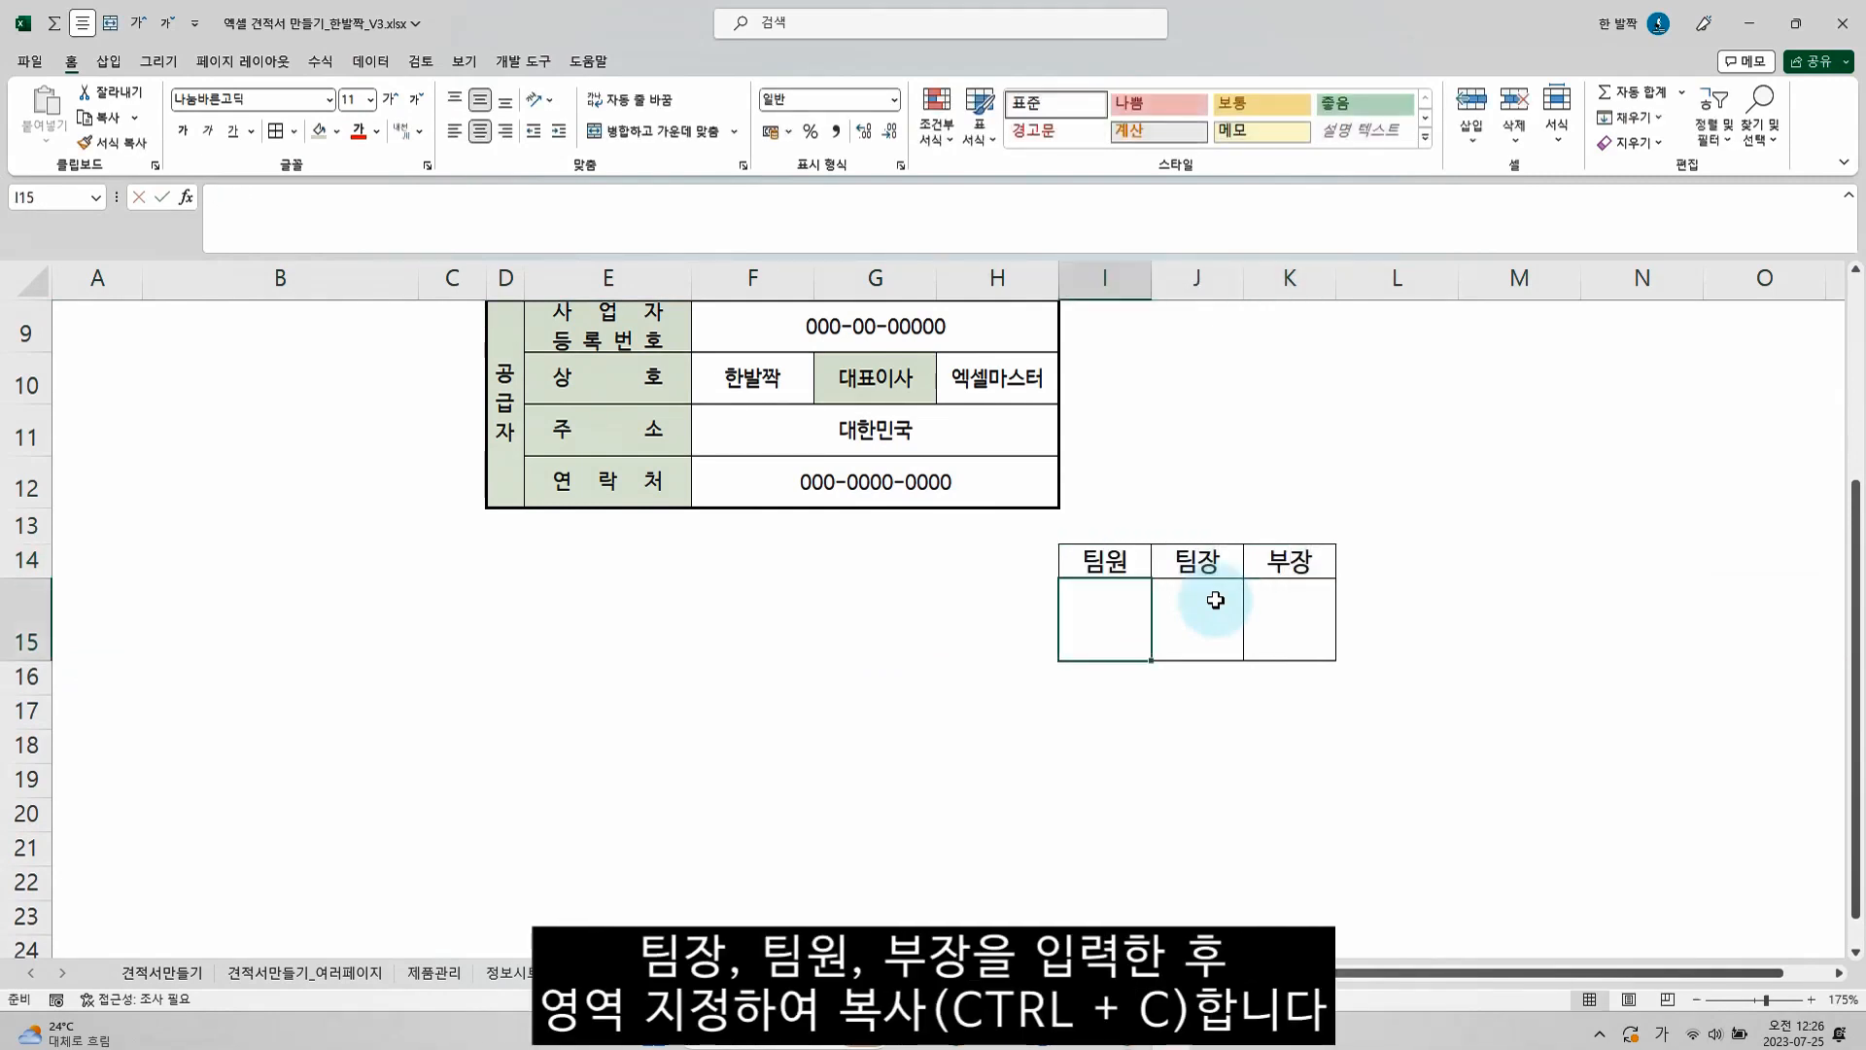
# Copy the approval box I14:K15 and place it as a linked picture above the supplier table on the 견적서샘플 sheet
pyautogui.click(1546, 613)
pyautogui.moveTo(1110, 568); pyautogui.dragTo(1288, 627)
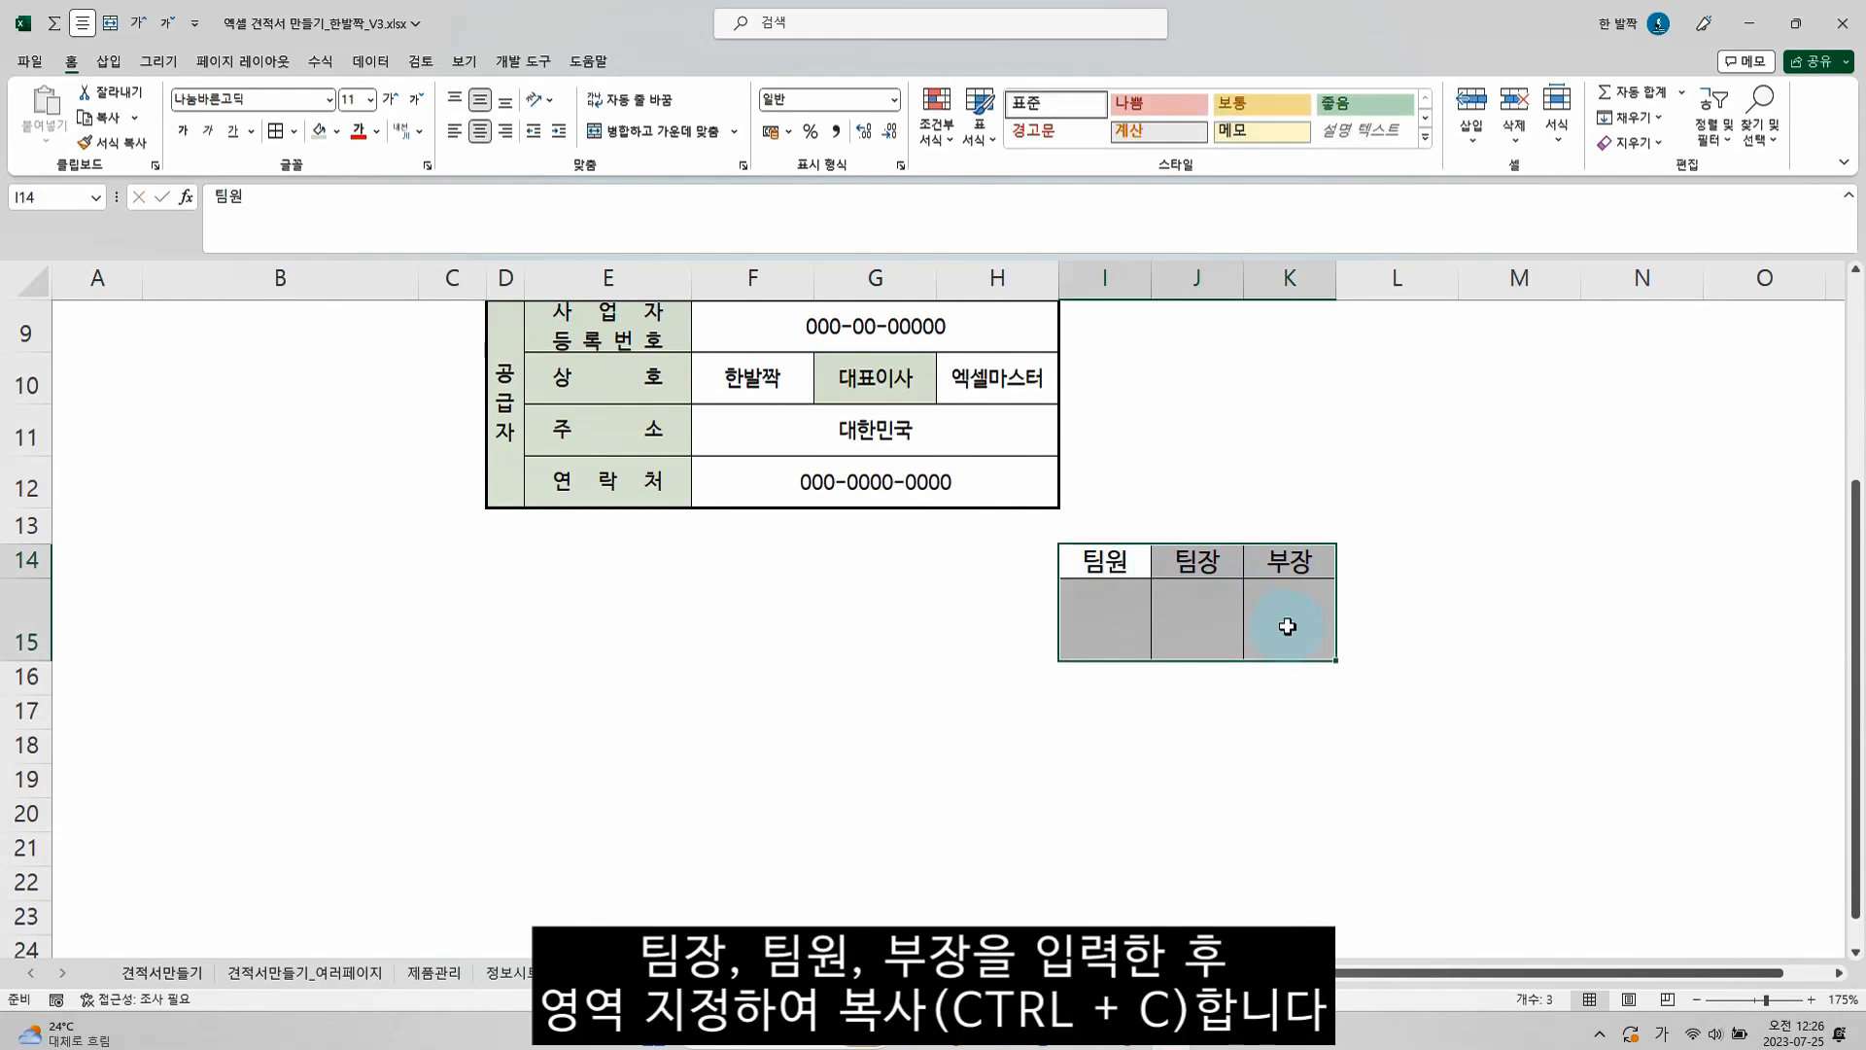
pyautogui.hotkey('ctrl', 'c')
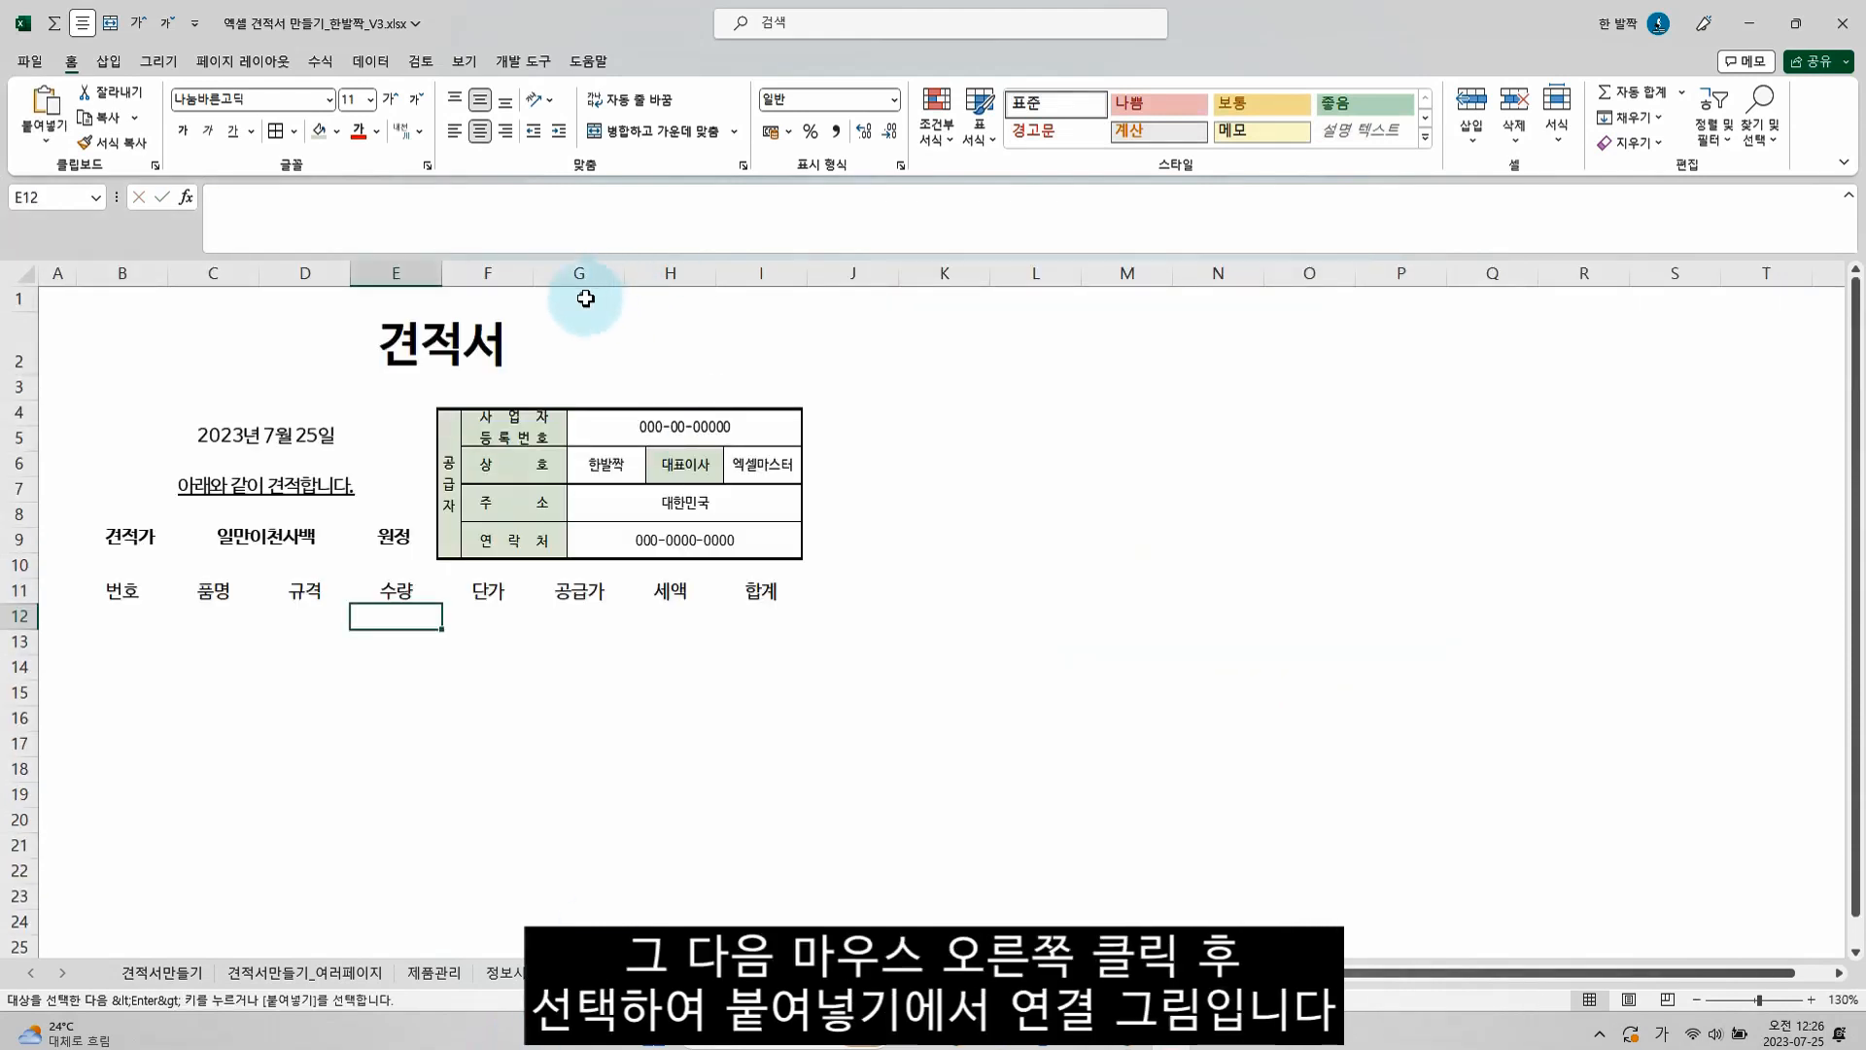
pyautogui.rightClick(586, 298)
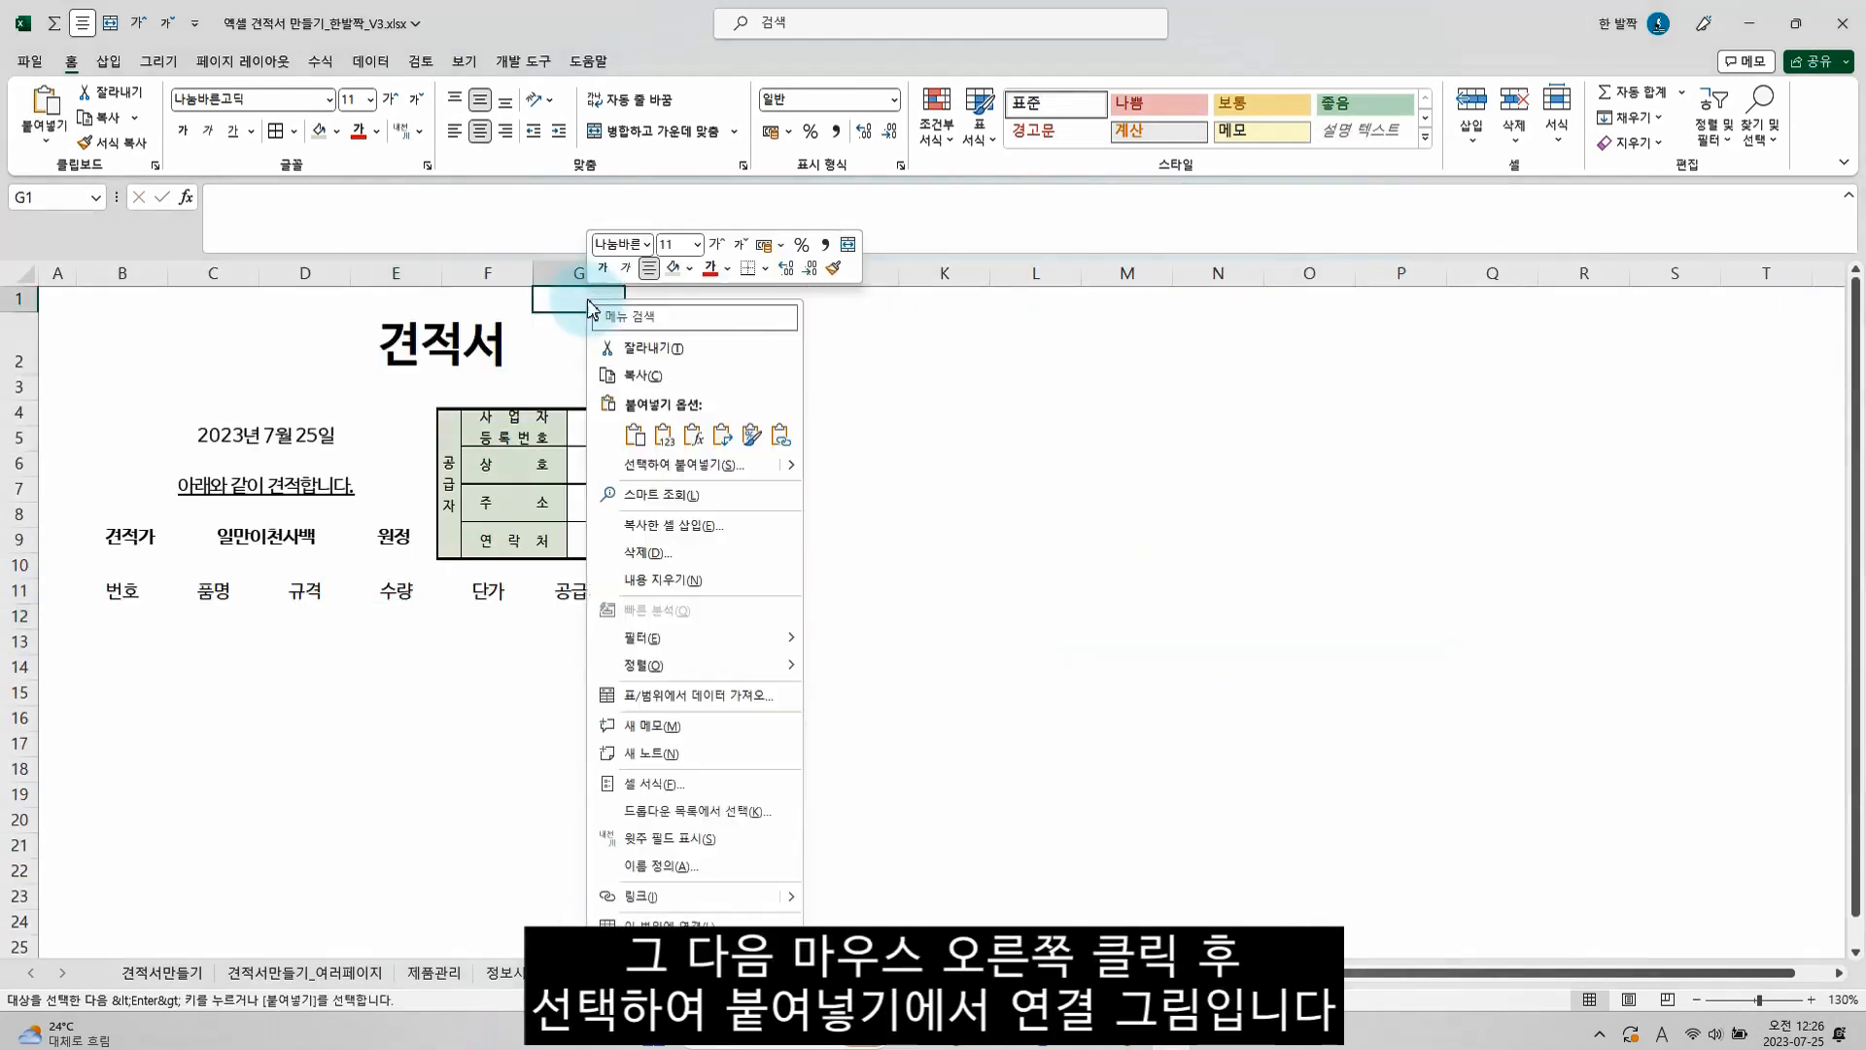
pyautogui.moveTo(791, 472)
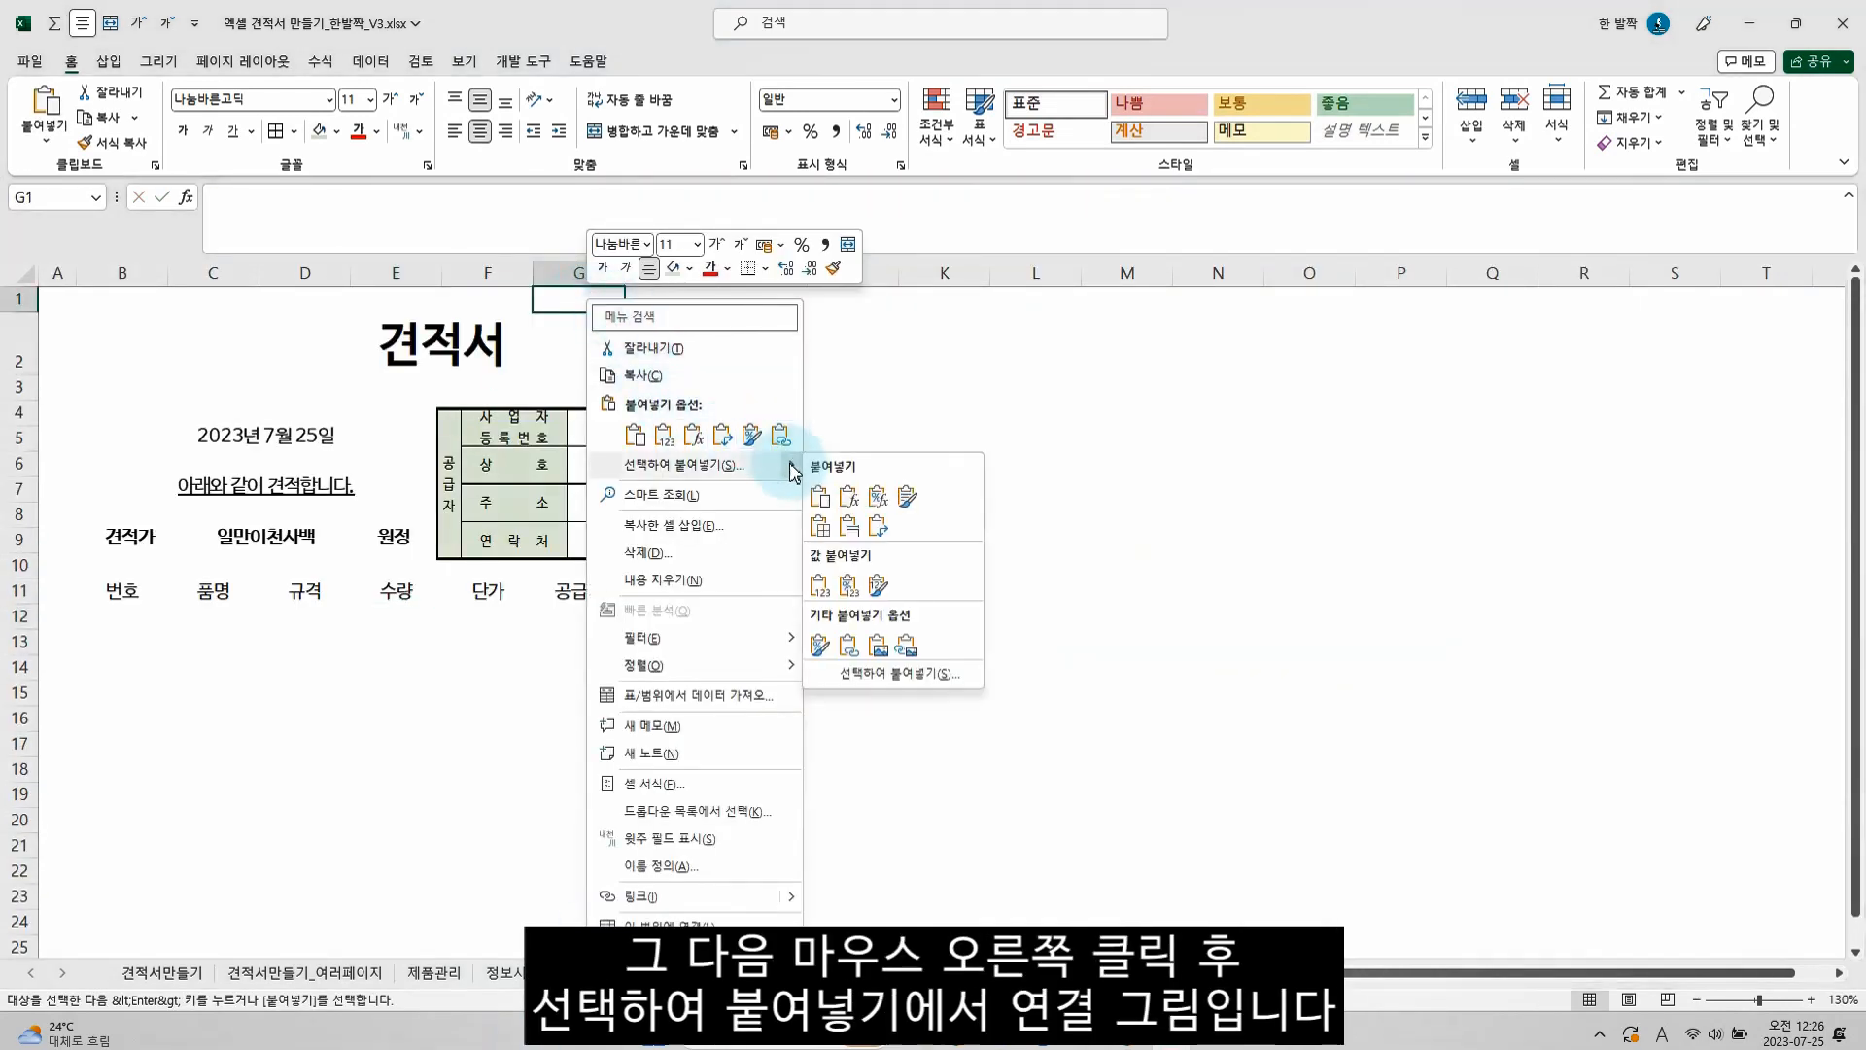
pyautogui.click(903, 644)
pyautogui.moveTo(679, 360); pyautogui.dragTo(723, 372)
pyautogui.click(935, 416)
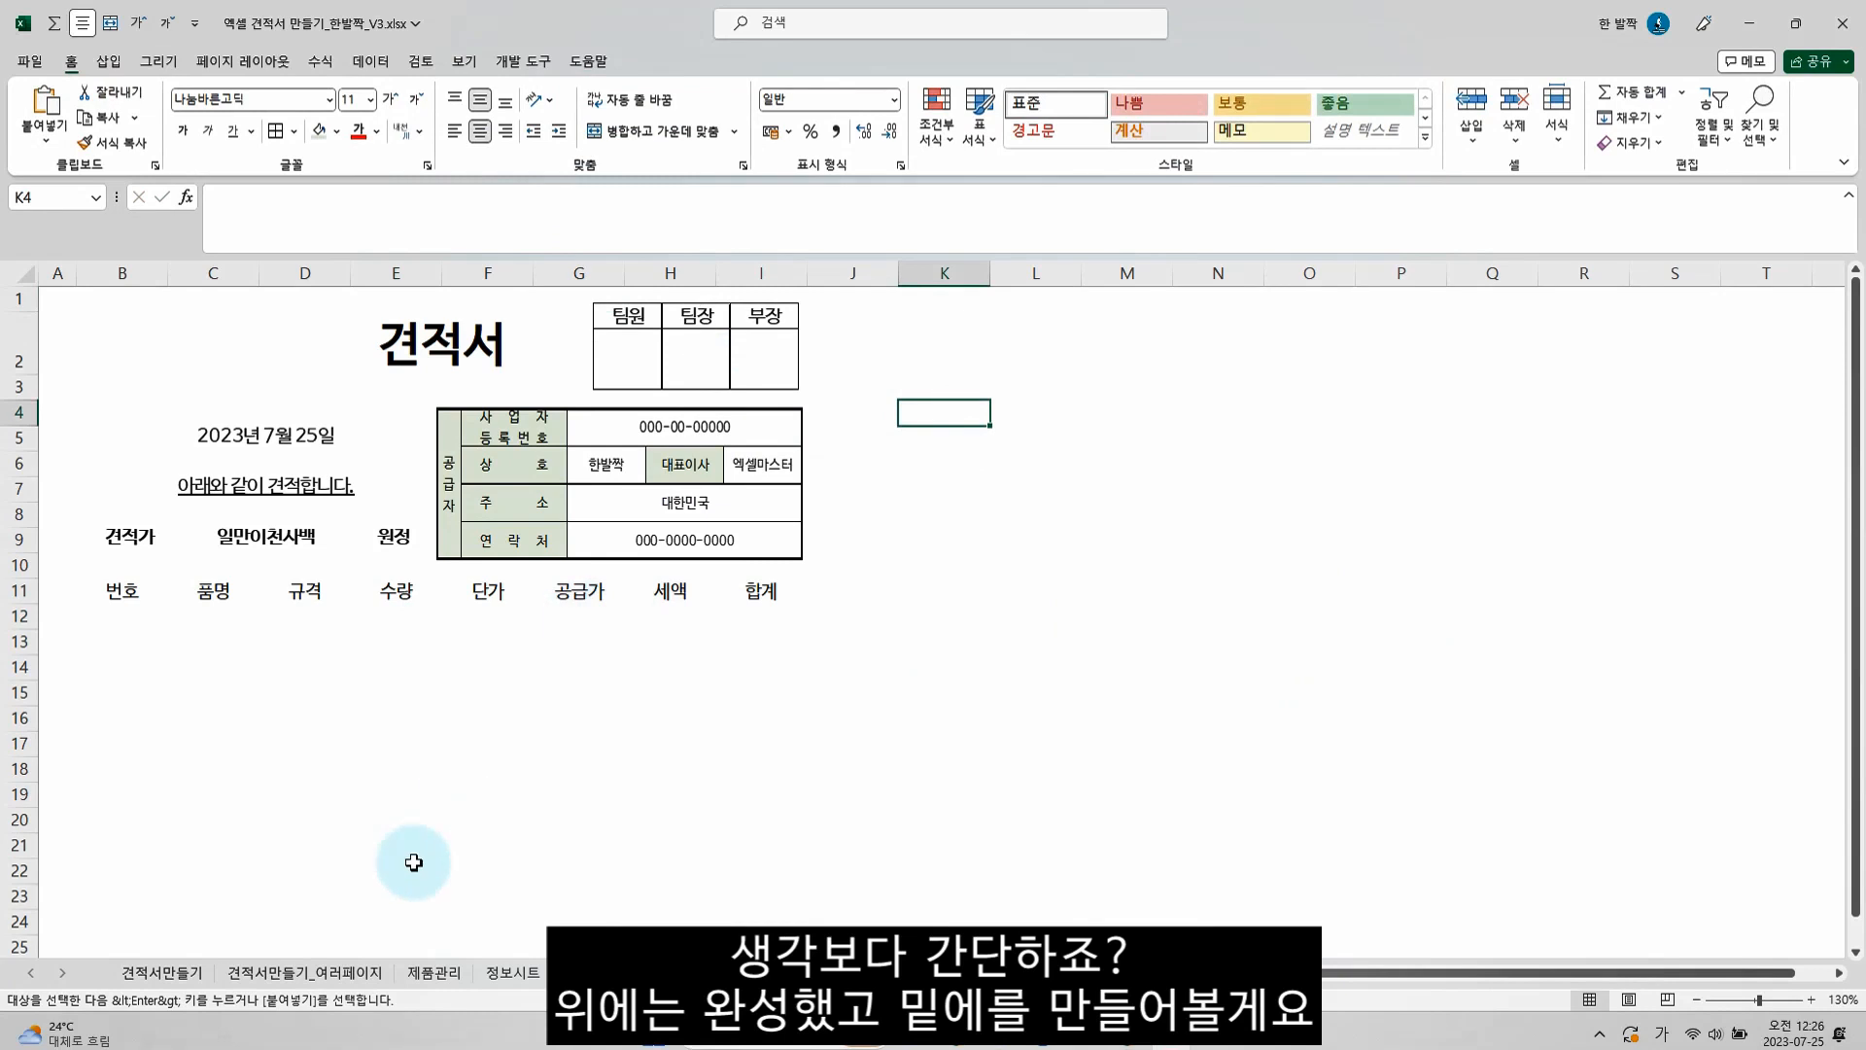
# Examine the item table's layout on the finished 견적서만들기 sheet
pyautogui.click(194, 972)
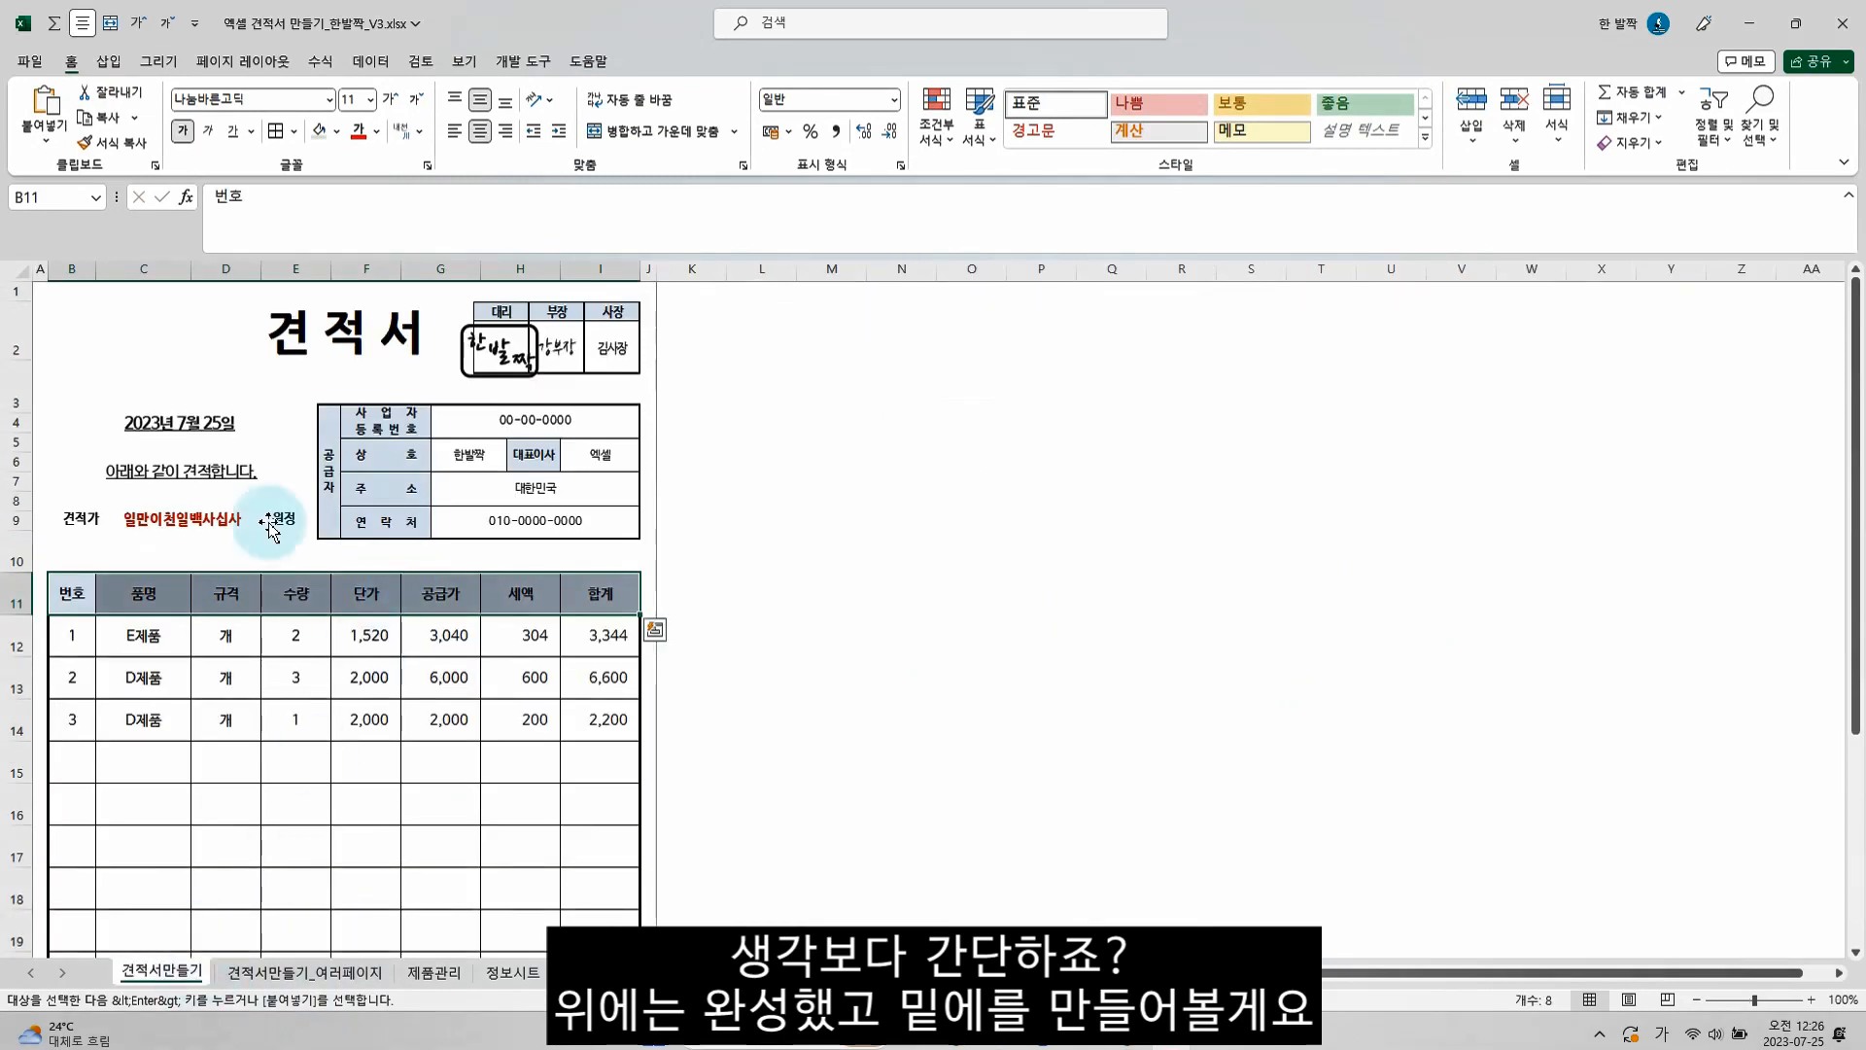
pyautogui.click(104, 595)
pyautogui.scroll(-4, 237, 574)
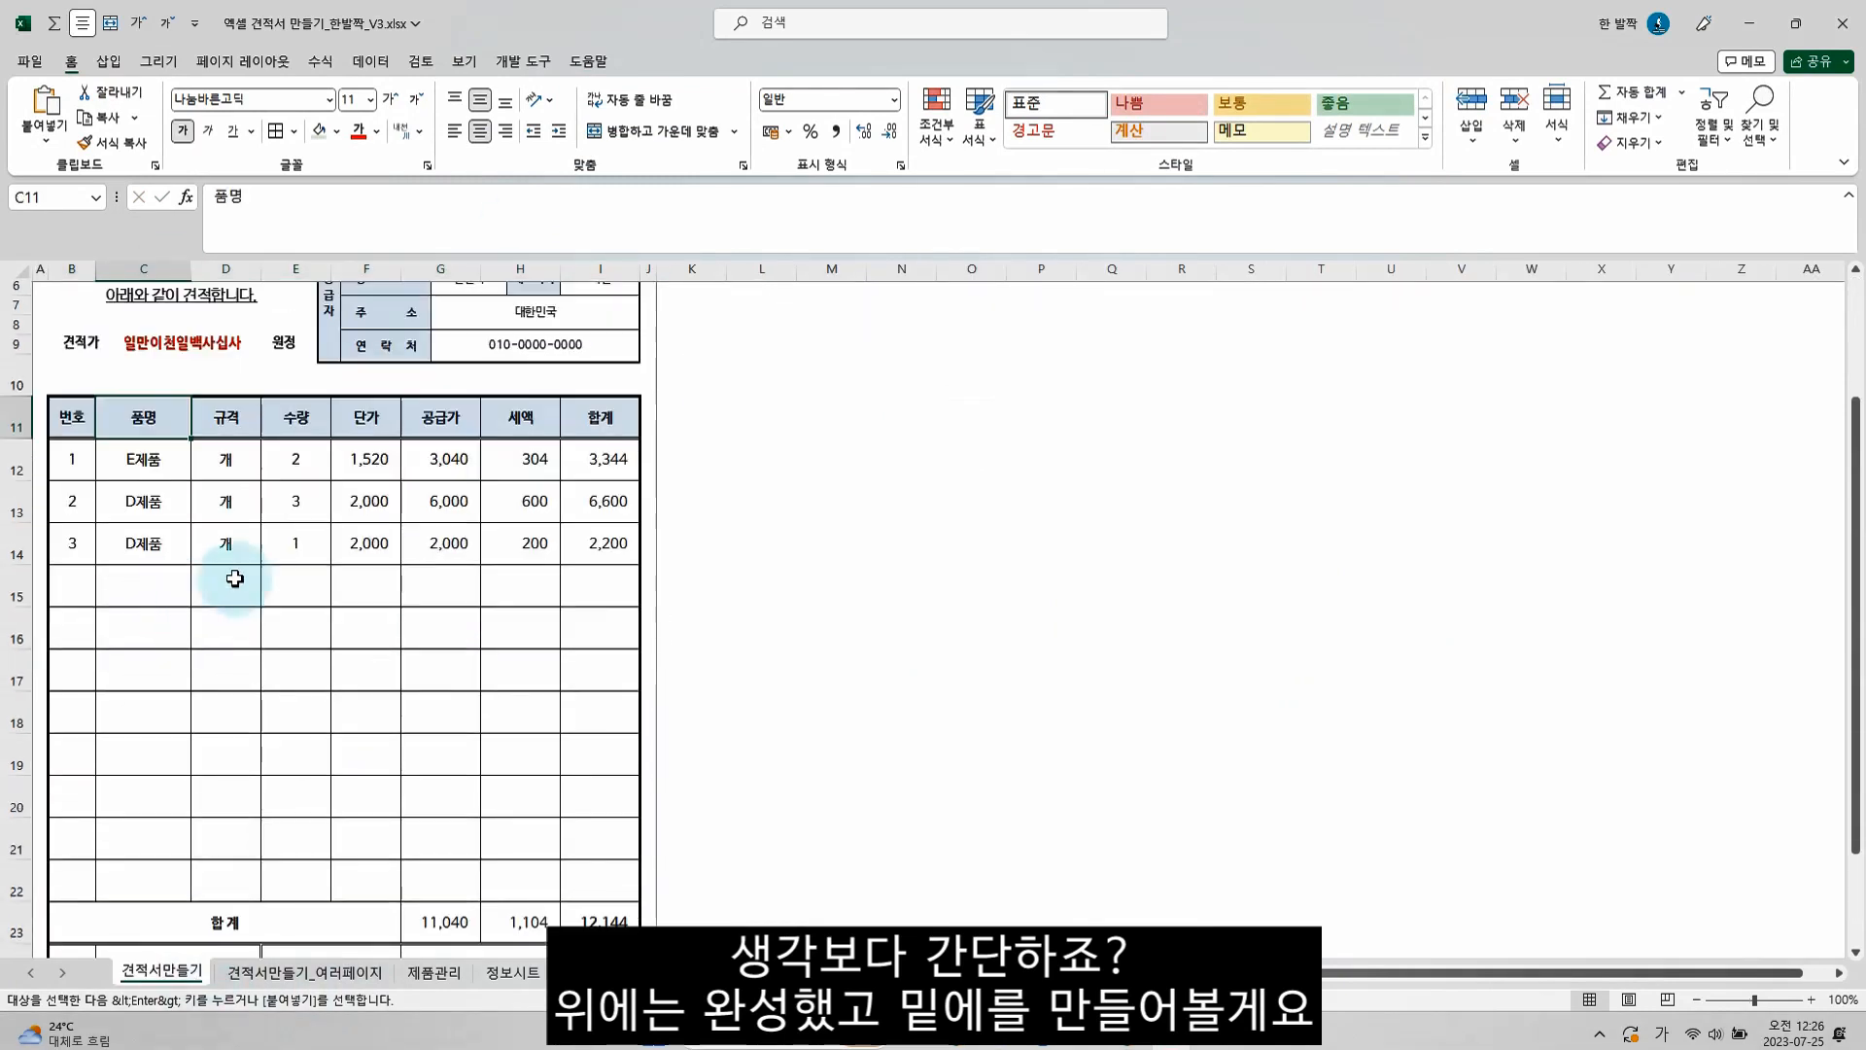
pyautogui.scroll(1, 285, 601)
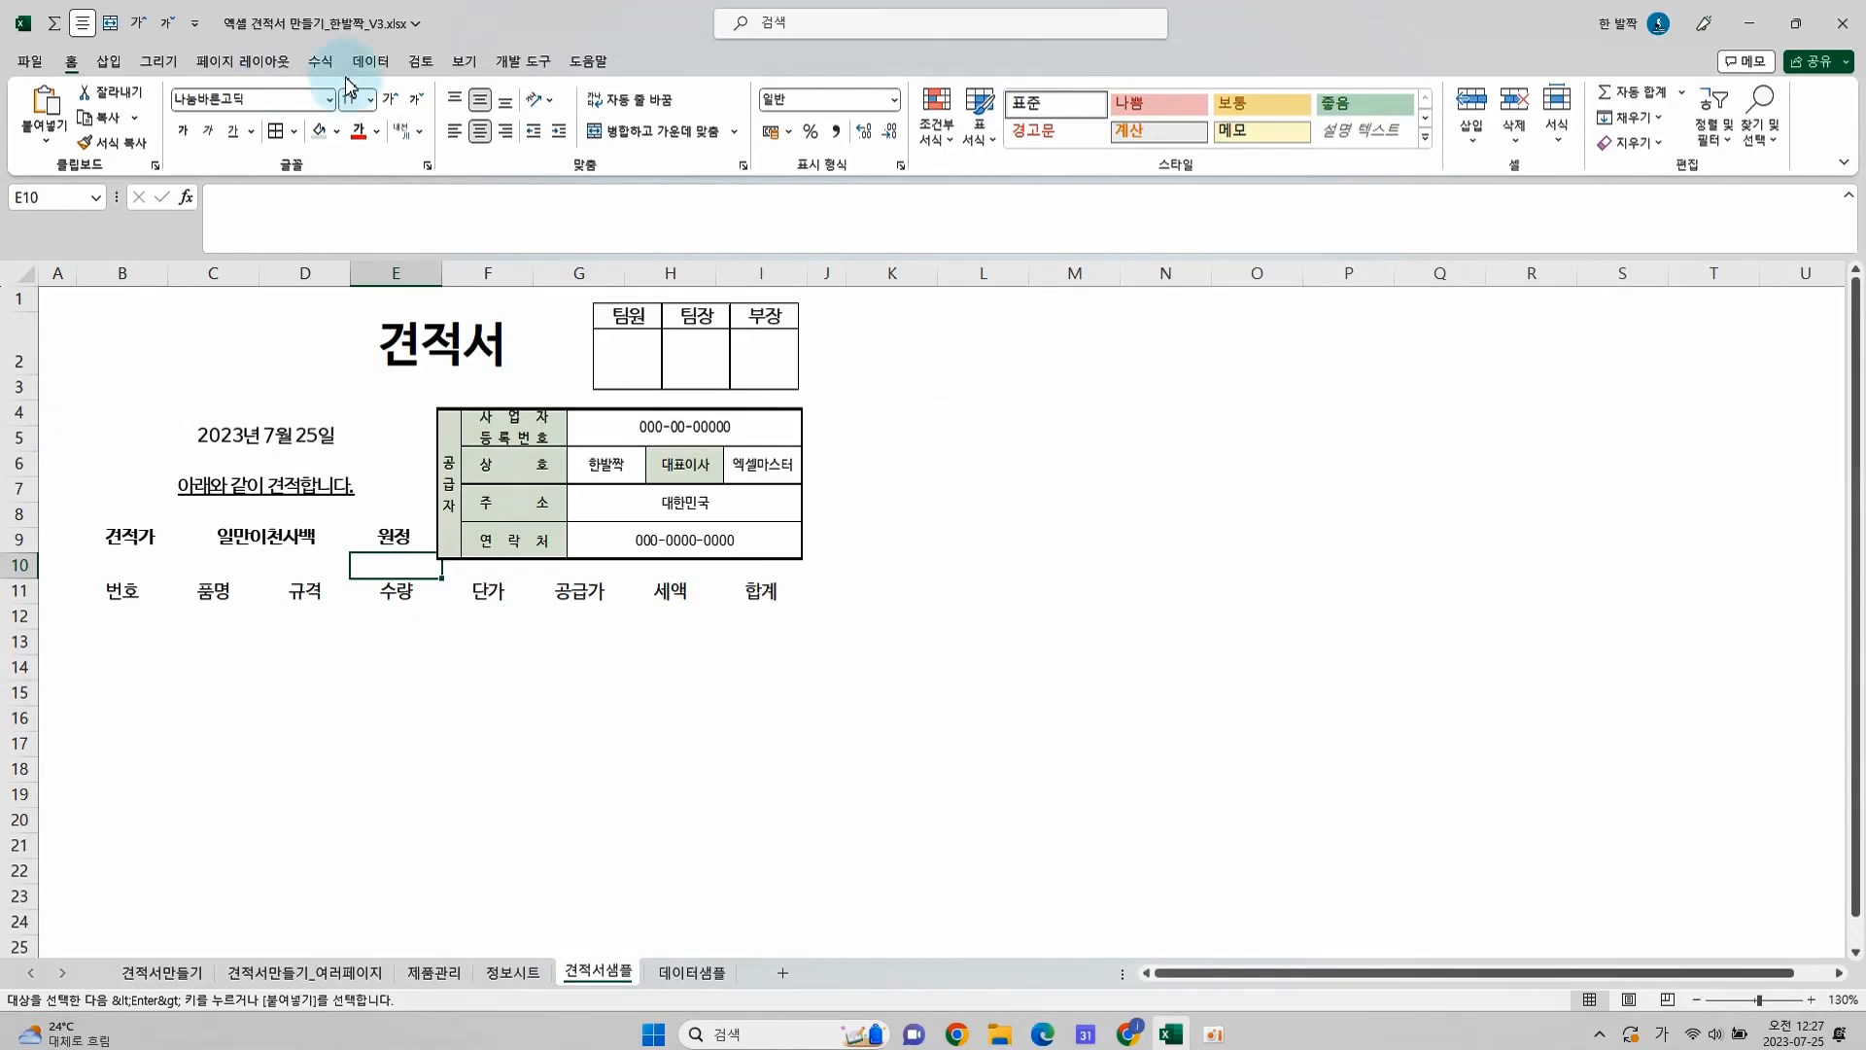
# Display the page break lines on the 견적서샘플 sheet by switching to Page Break Preview and back to Normal view
pyautogui.click(463, 61)
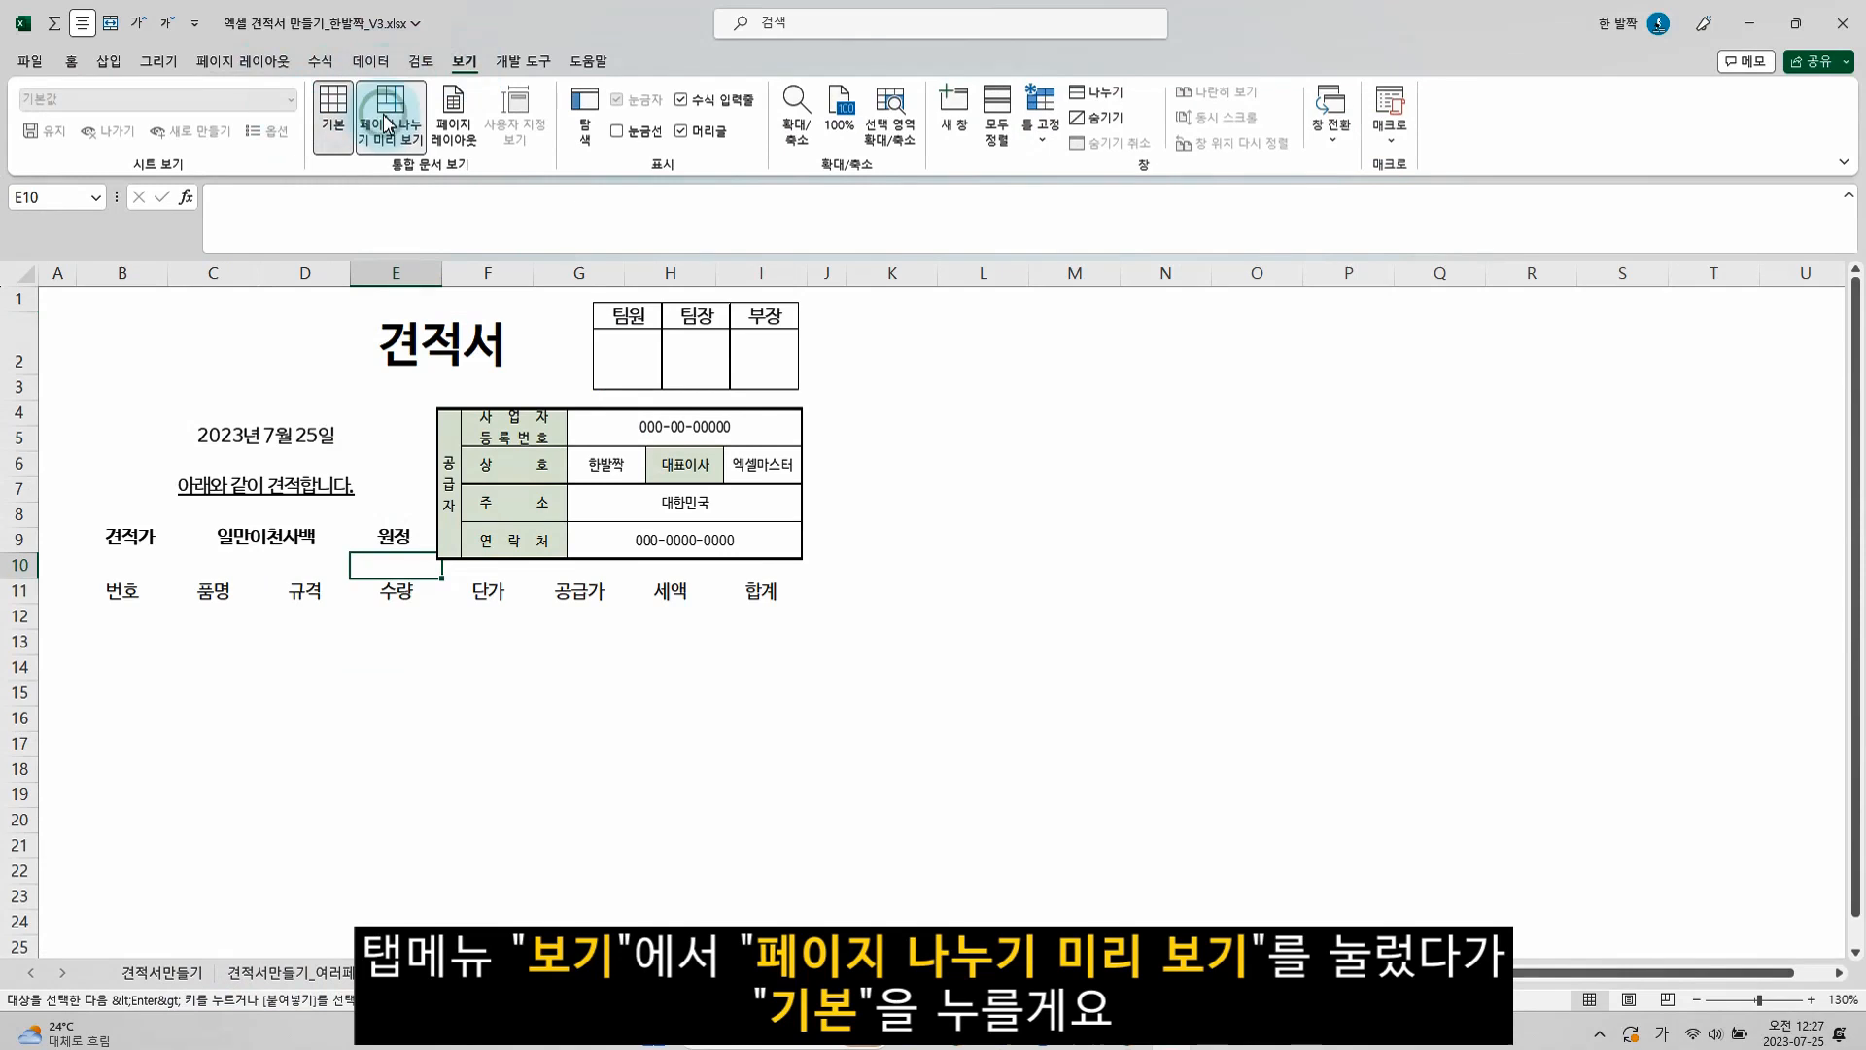
pyautogui.click(383, 114)
pyautogui.click(342, 137)
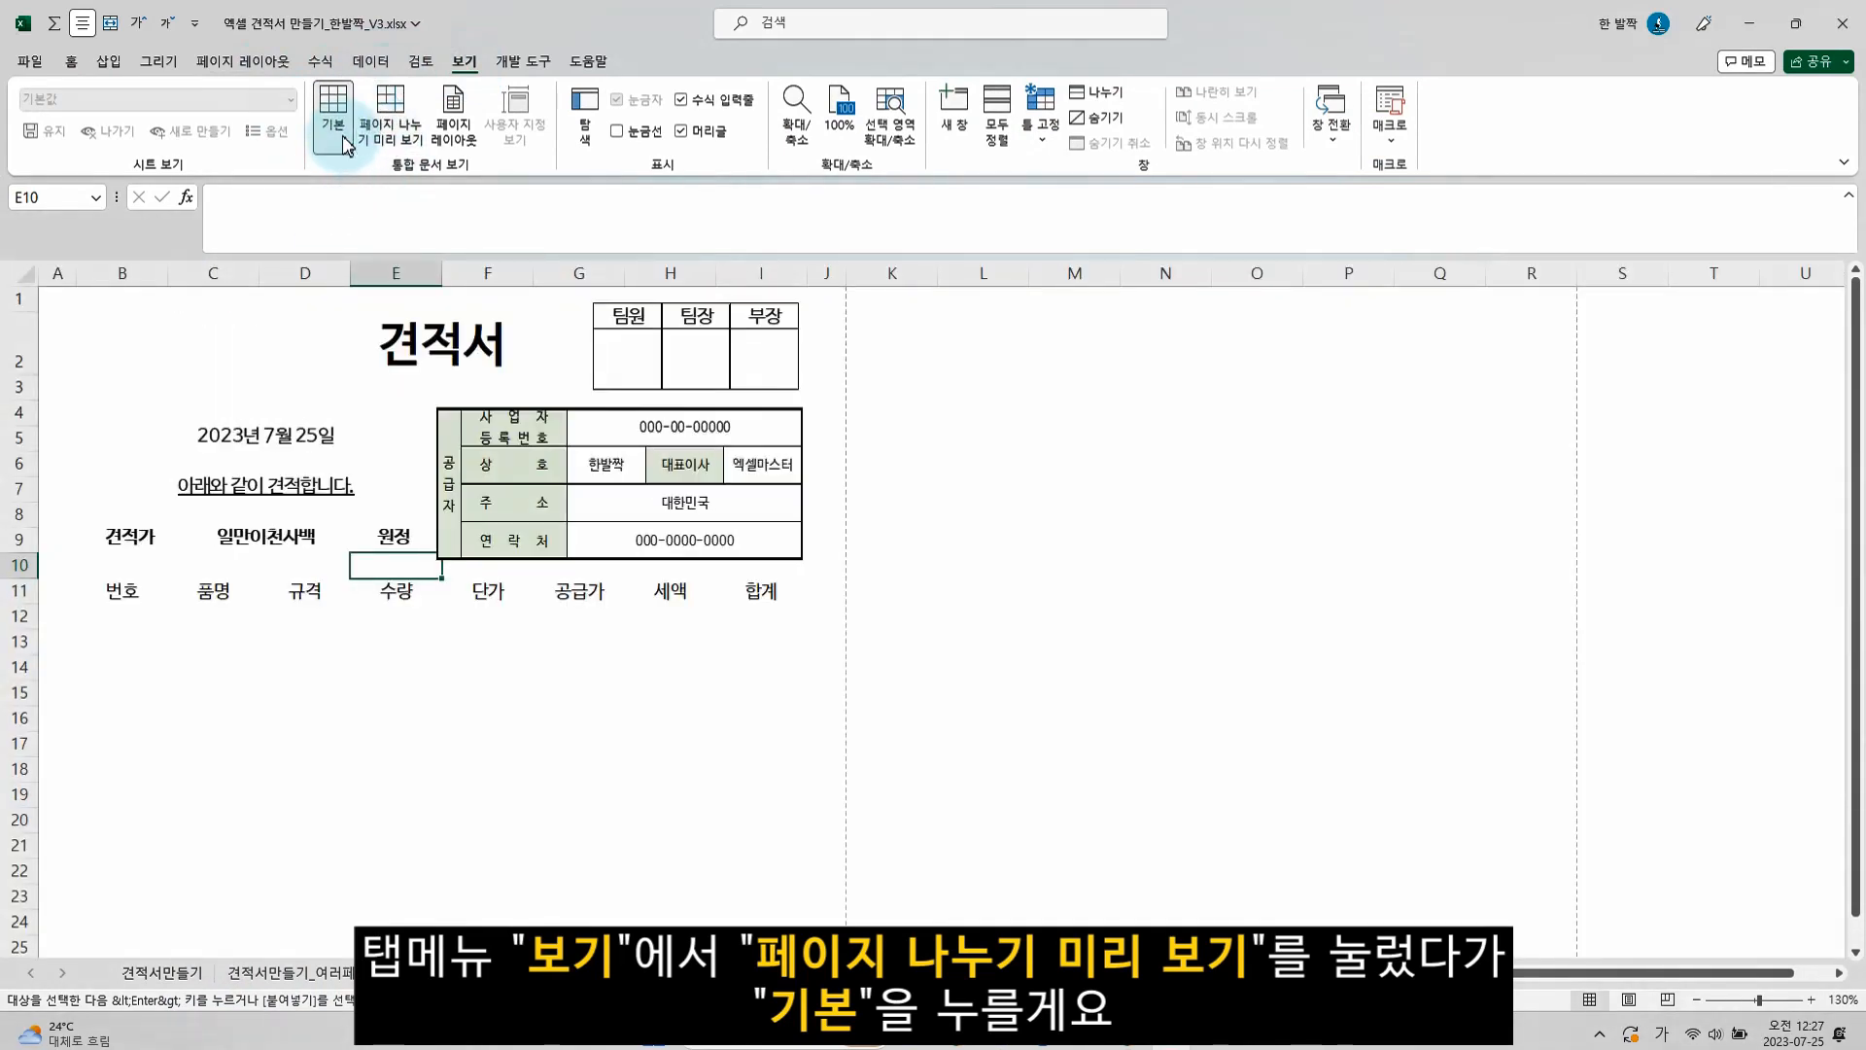
pyautogui.scroll(-10, 421, 413)
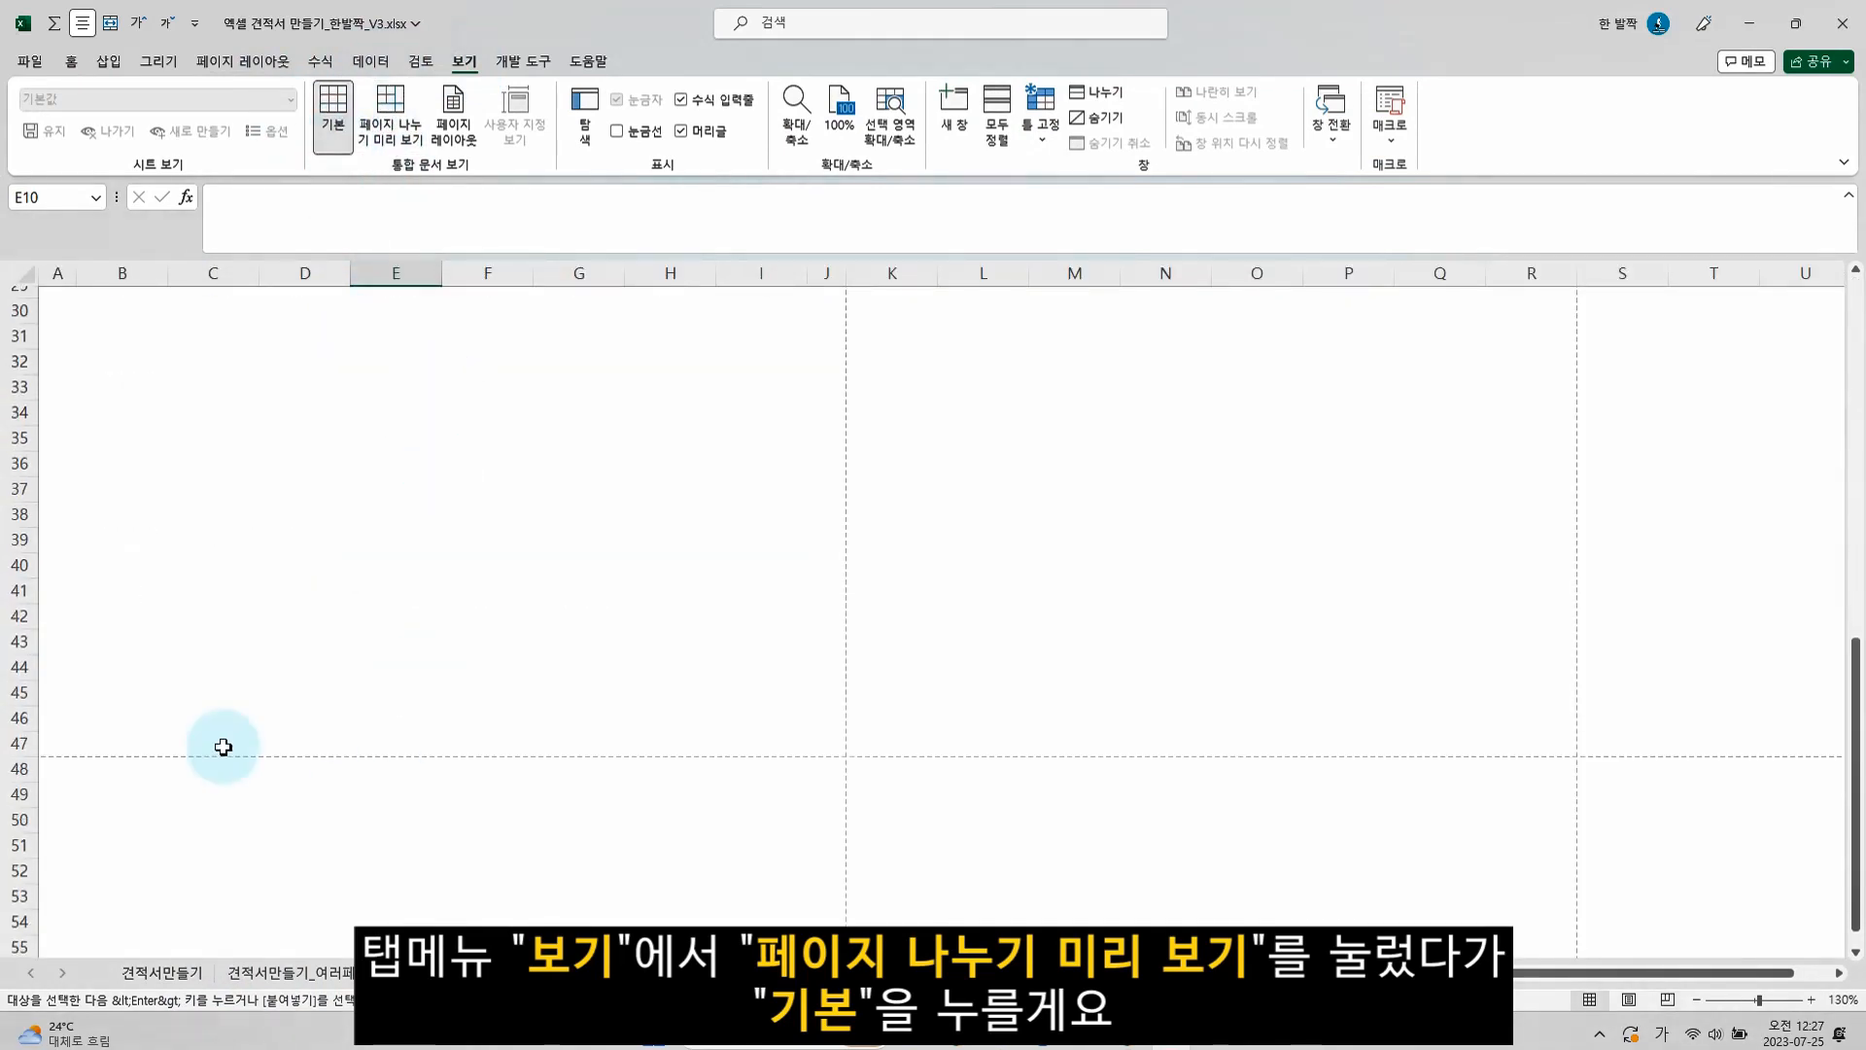
# Apply thin outline and inside borders to the item table range B11:I44, keeping it within the first page's break lines
pyautogui.scroll(9, 354, 554)
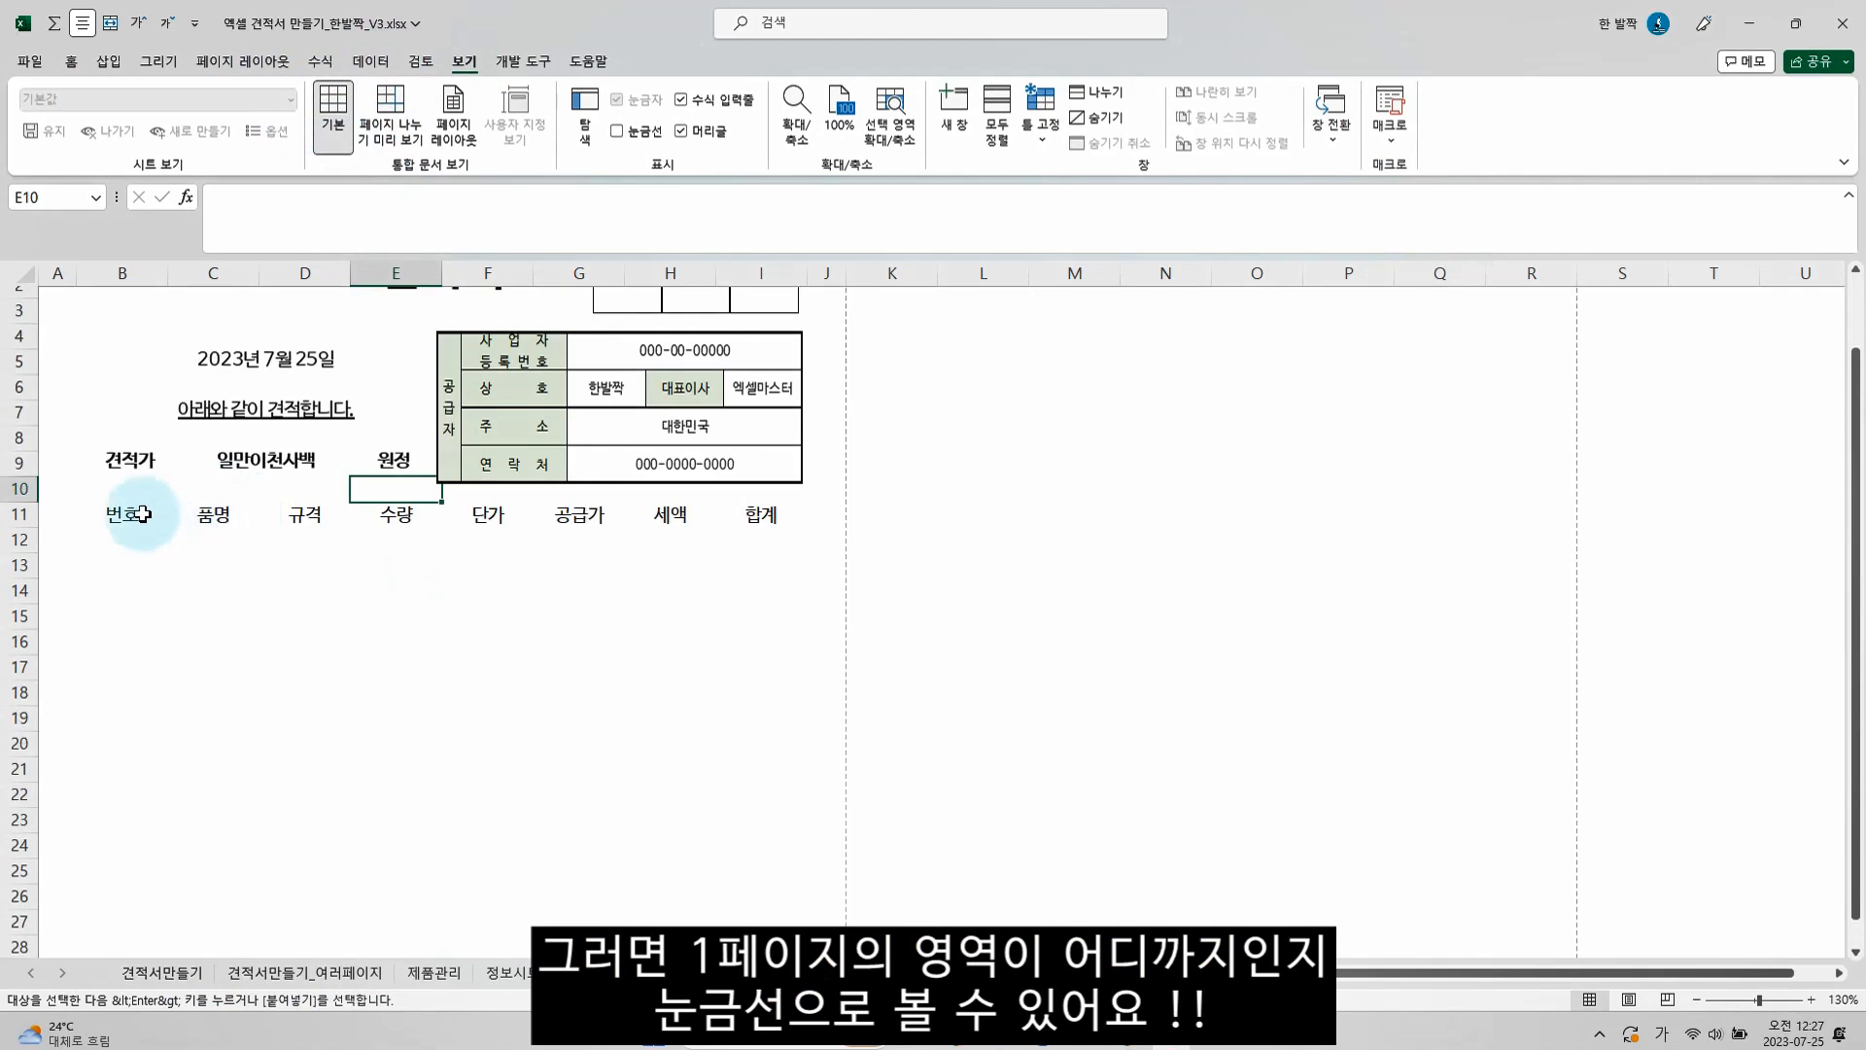
pyautogui.click(147, 525)
pyautogui.scroll(-11, 216, 574)
pyautogui.moveTo(803, 545); pyautogui.dragTo(768, 532)
pyautogui.scroll(9, 777, 529)
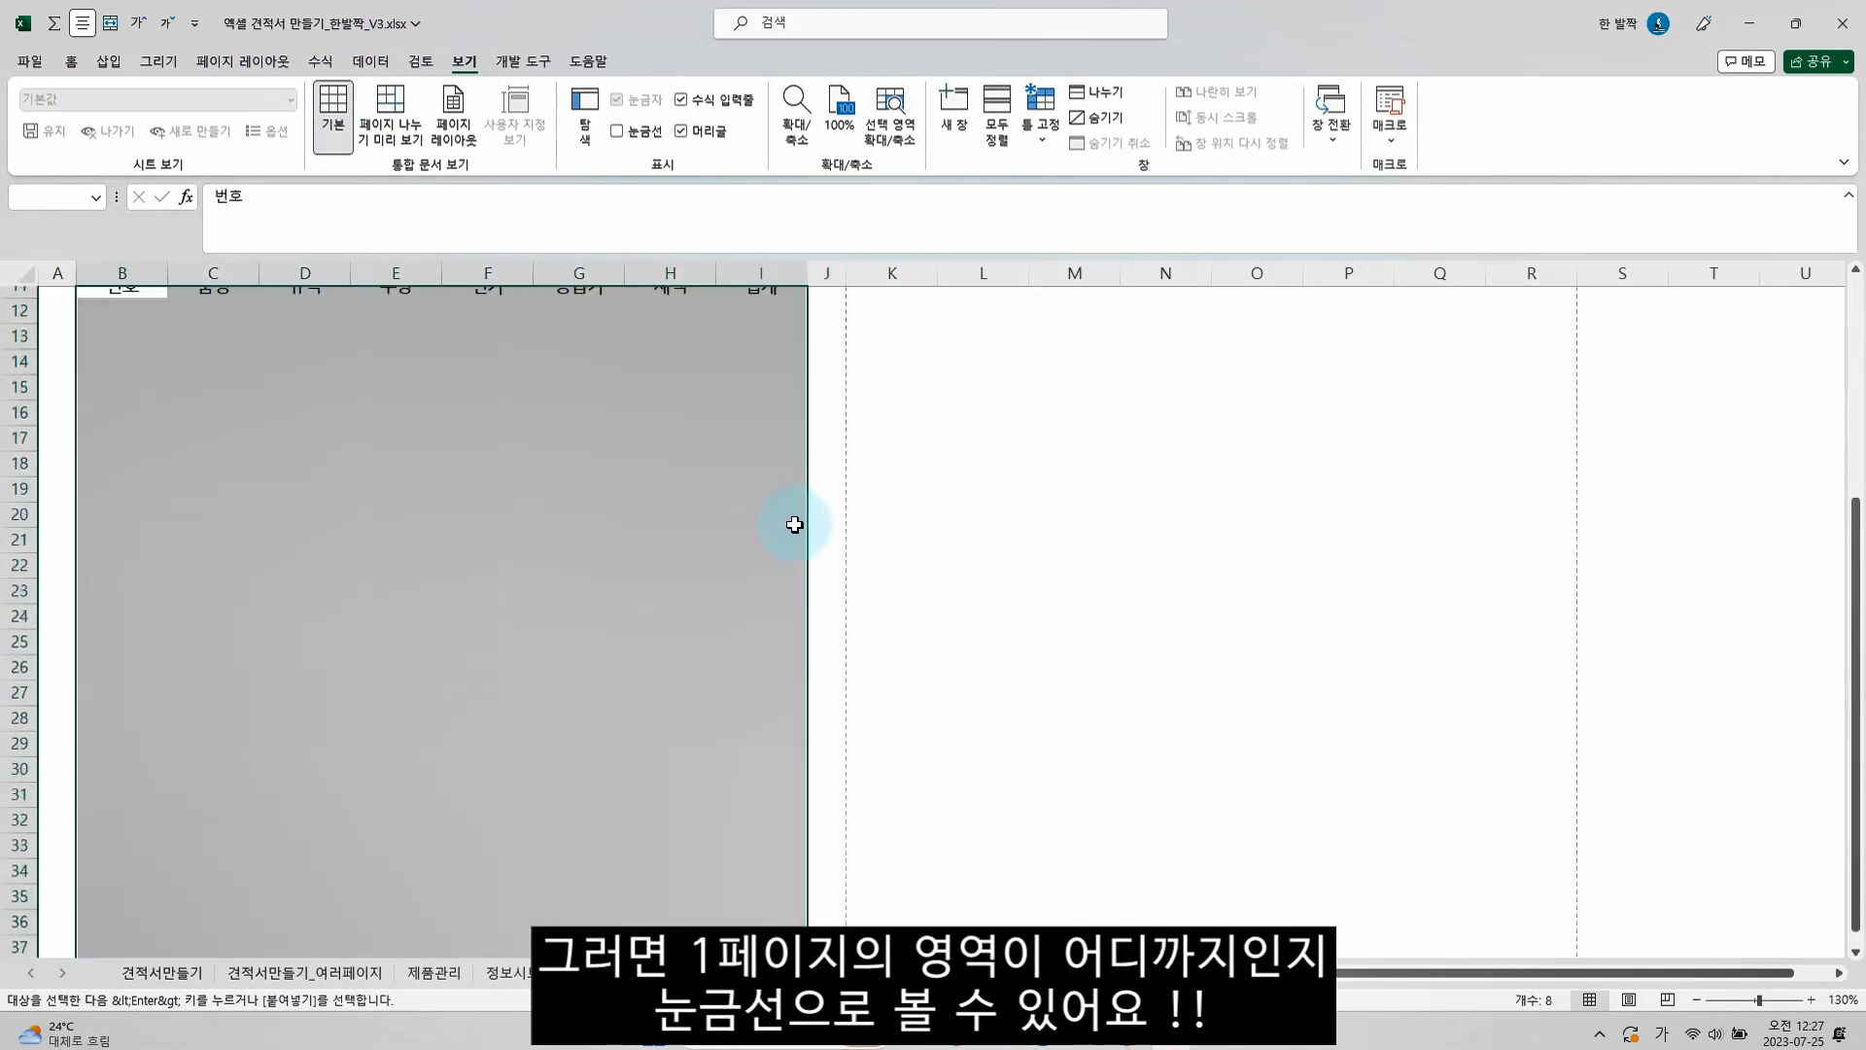
pyautogui.scroll(-9, 777, 525)
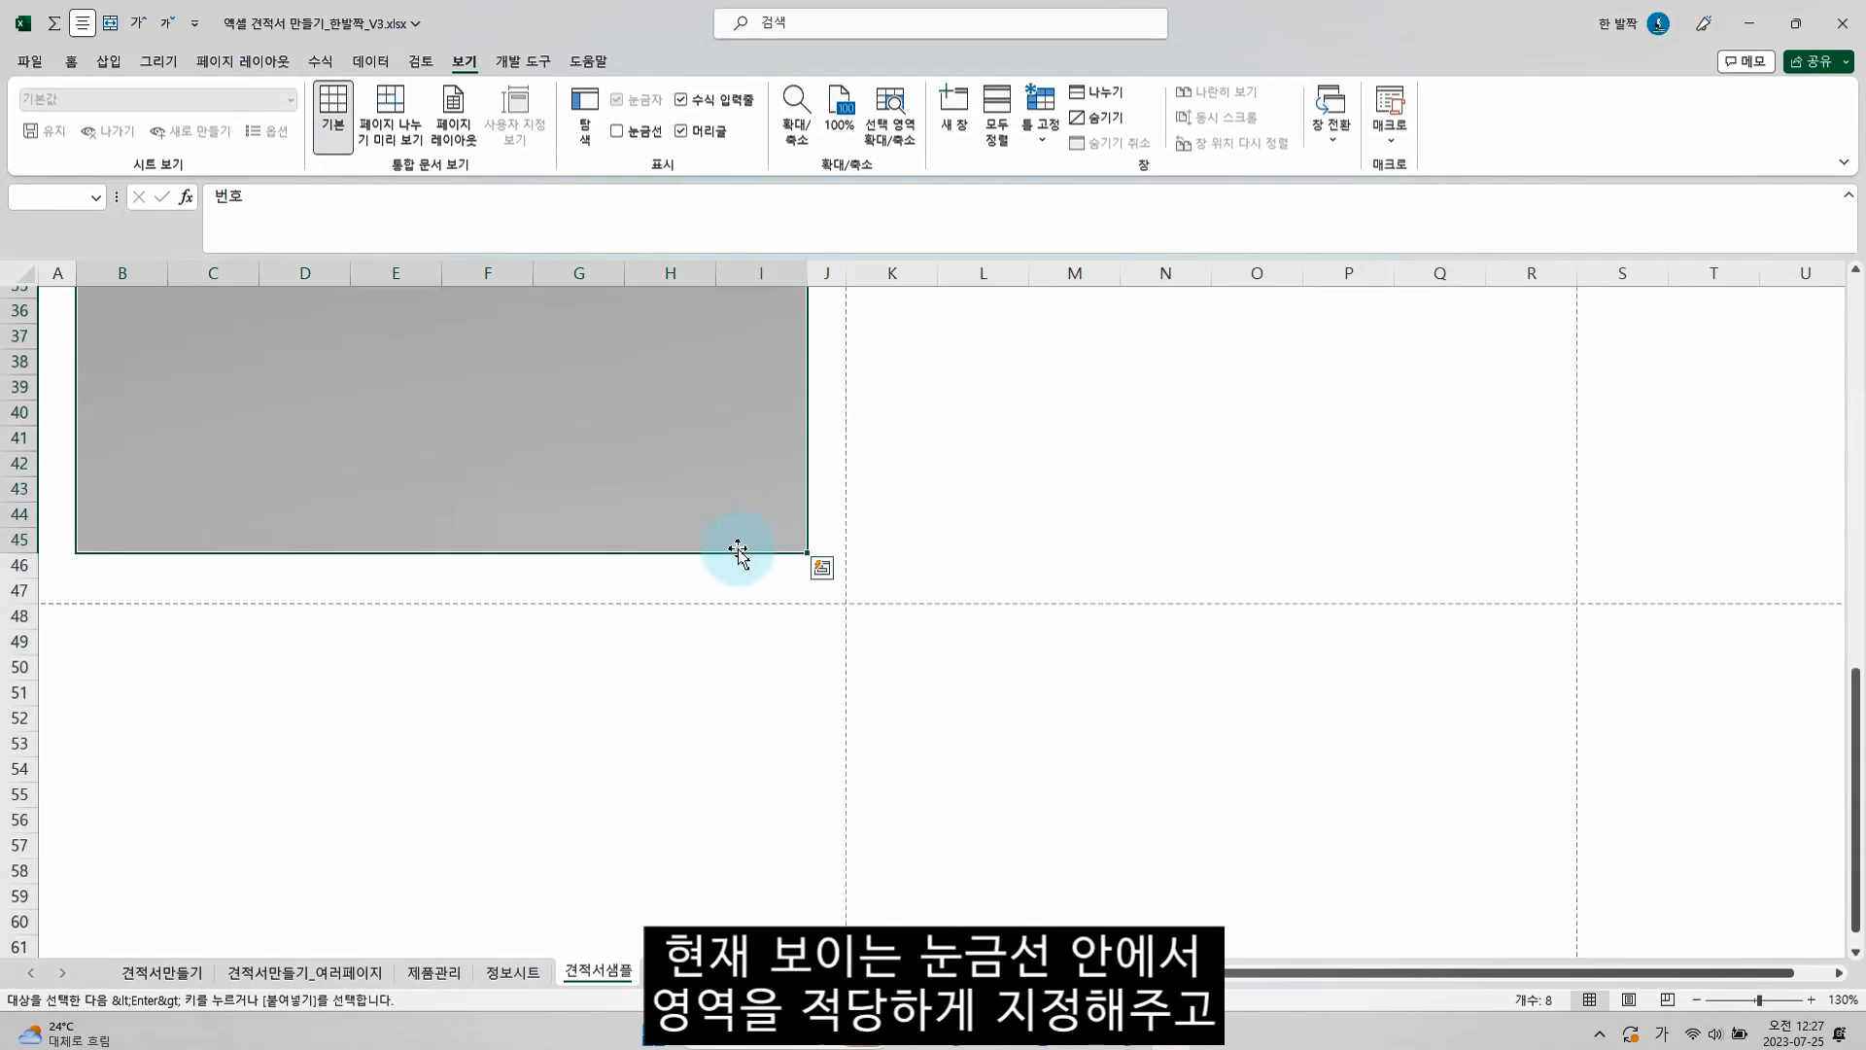
pyautogui.moveTo(783, 516); pyautogui.dragTo(783, 516)
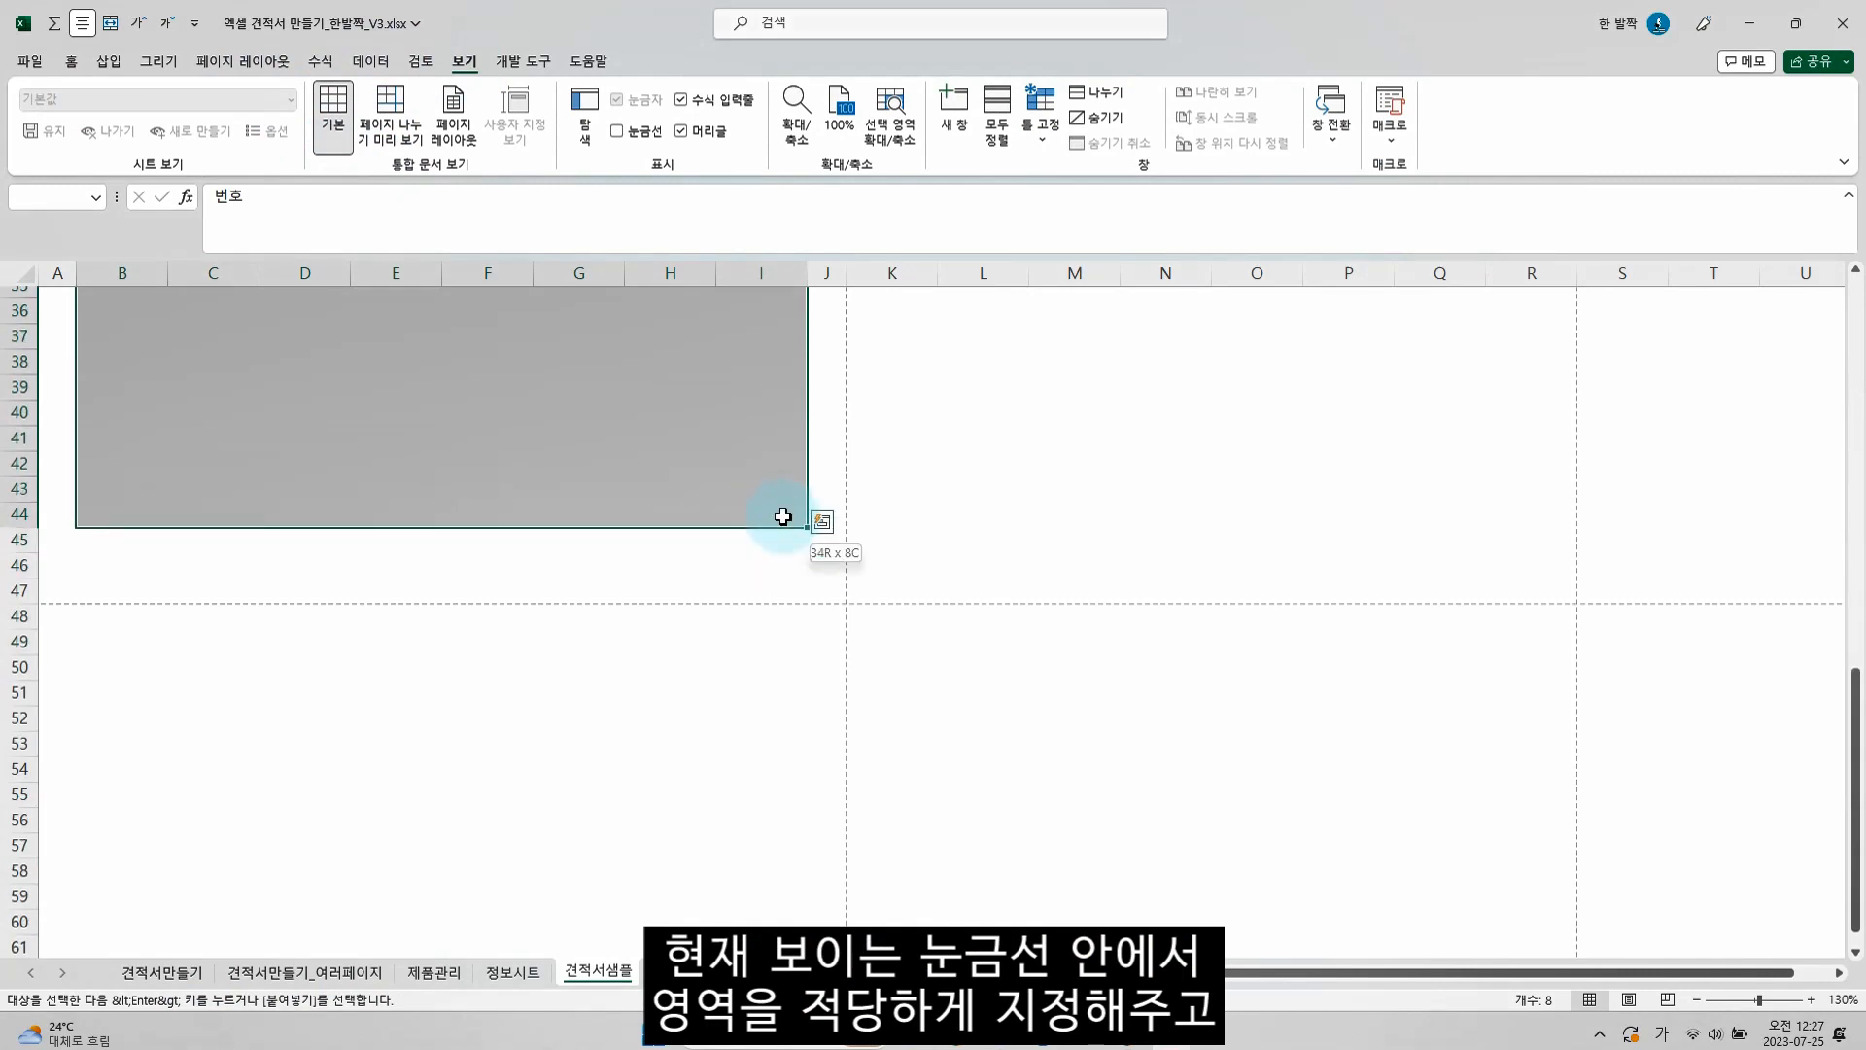
pyautogui.scroll(10, 566, 508)
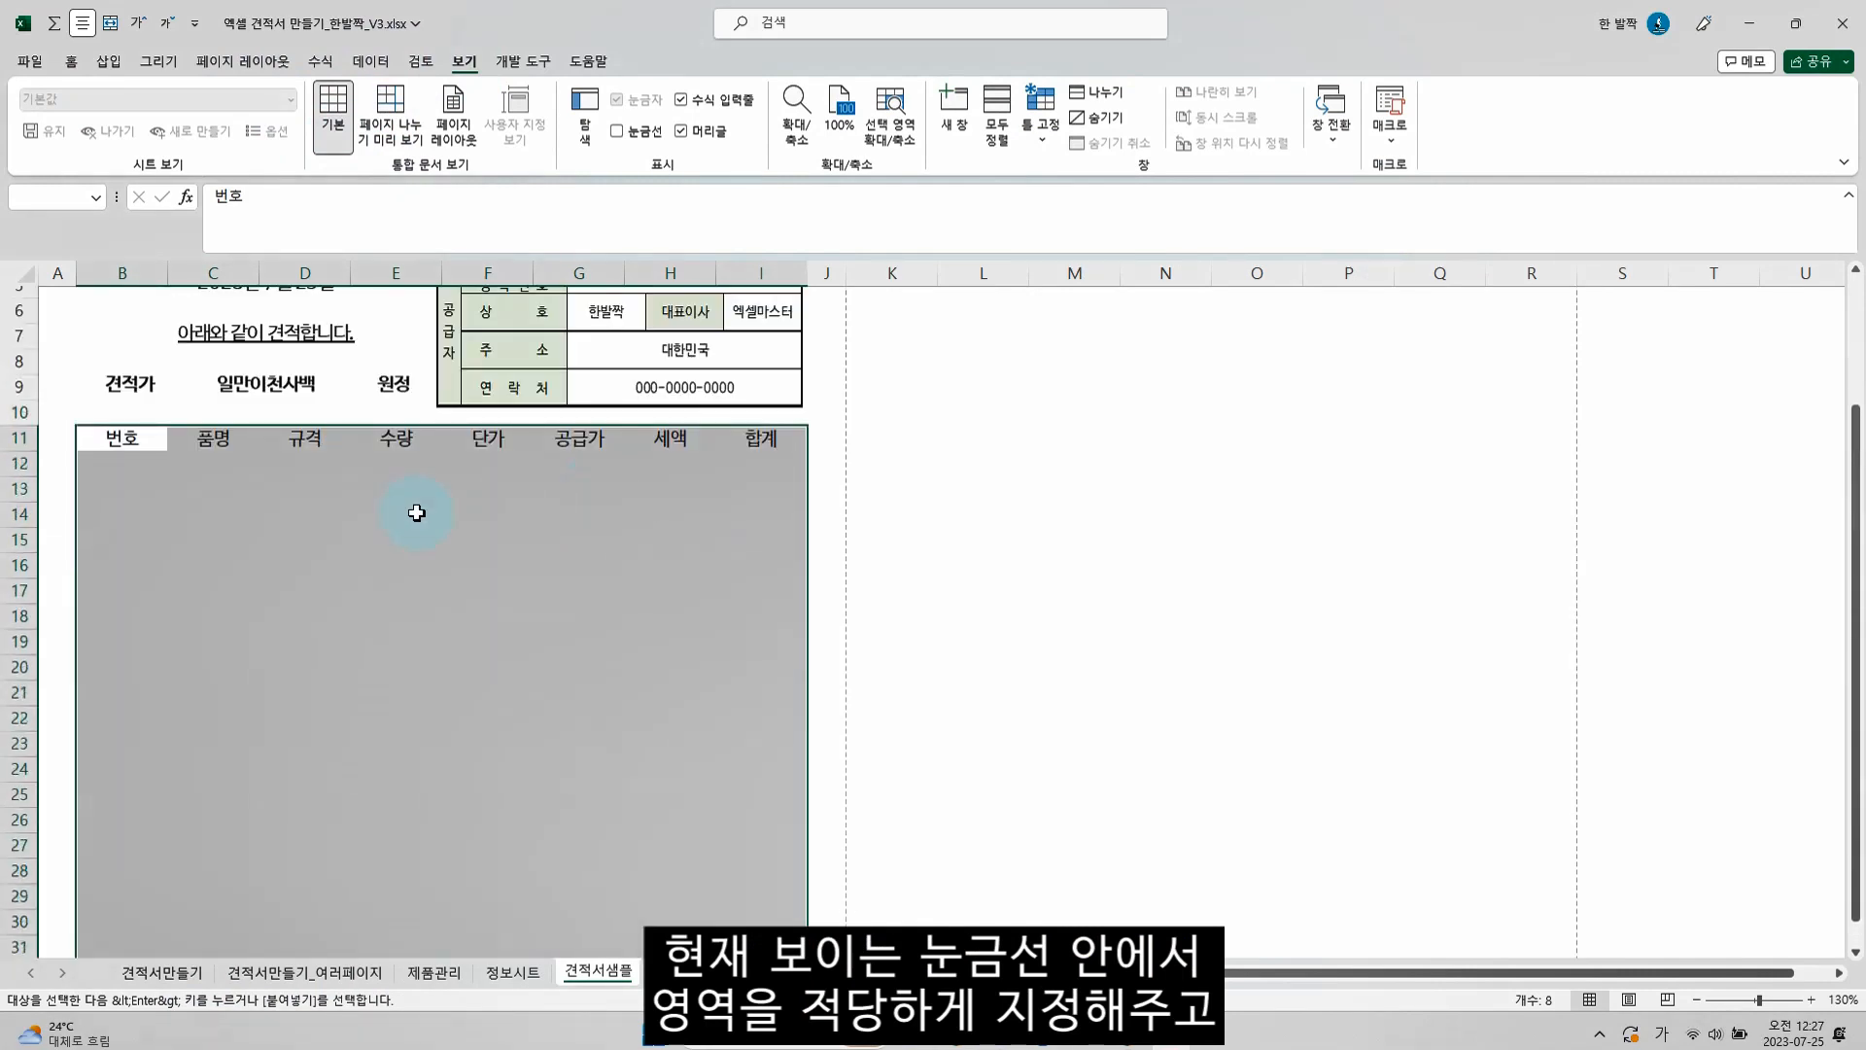
pyautogui.hotkey('ctrl', '1')
pyautogui.click(1254, 354)
pyautogui.click(1314, 356)
pyautogui.click(1384, 761)
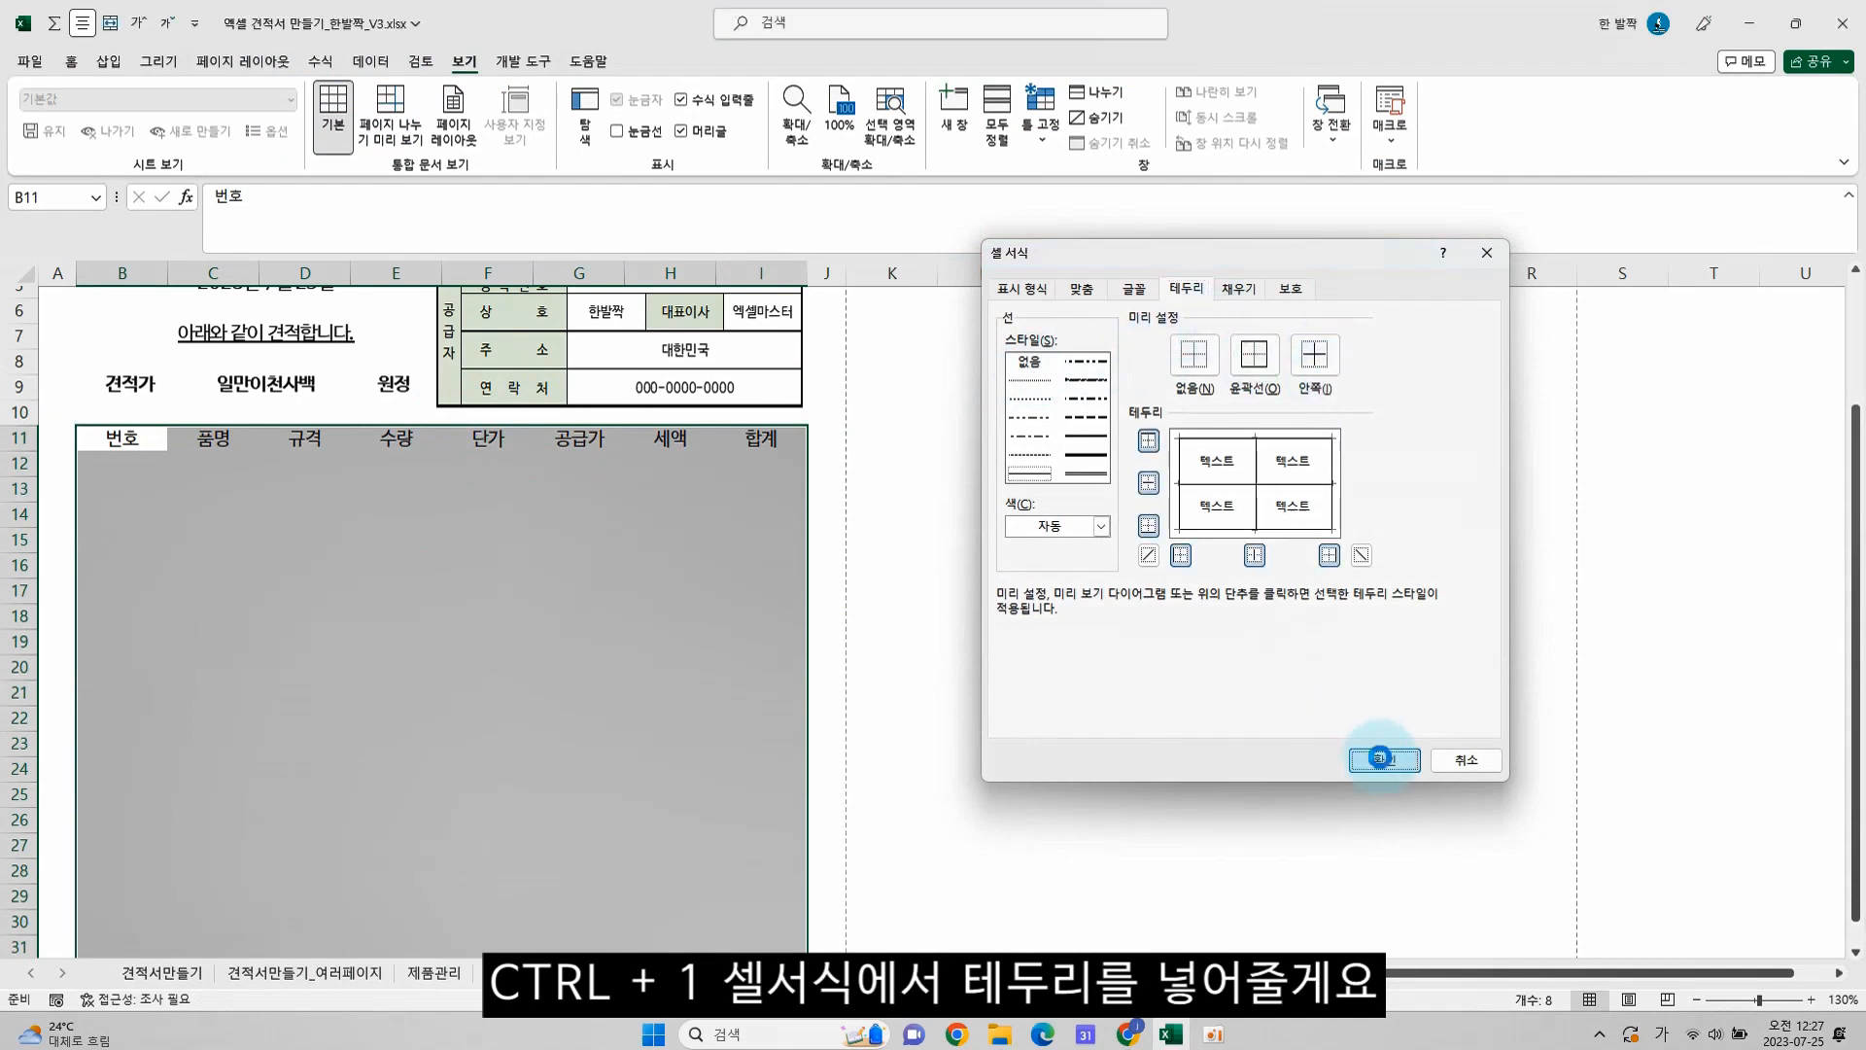
# Merge and center B41:F41 and enter the label 합계
pyautogui.scroll(-7, 331, 609)
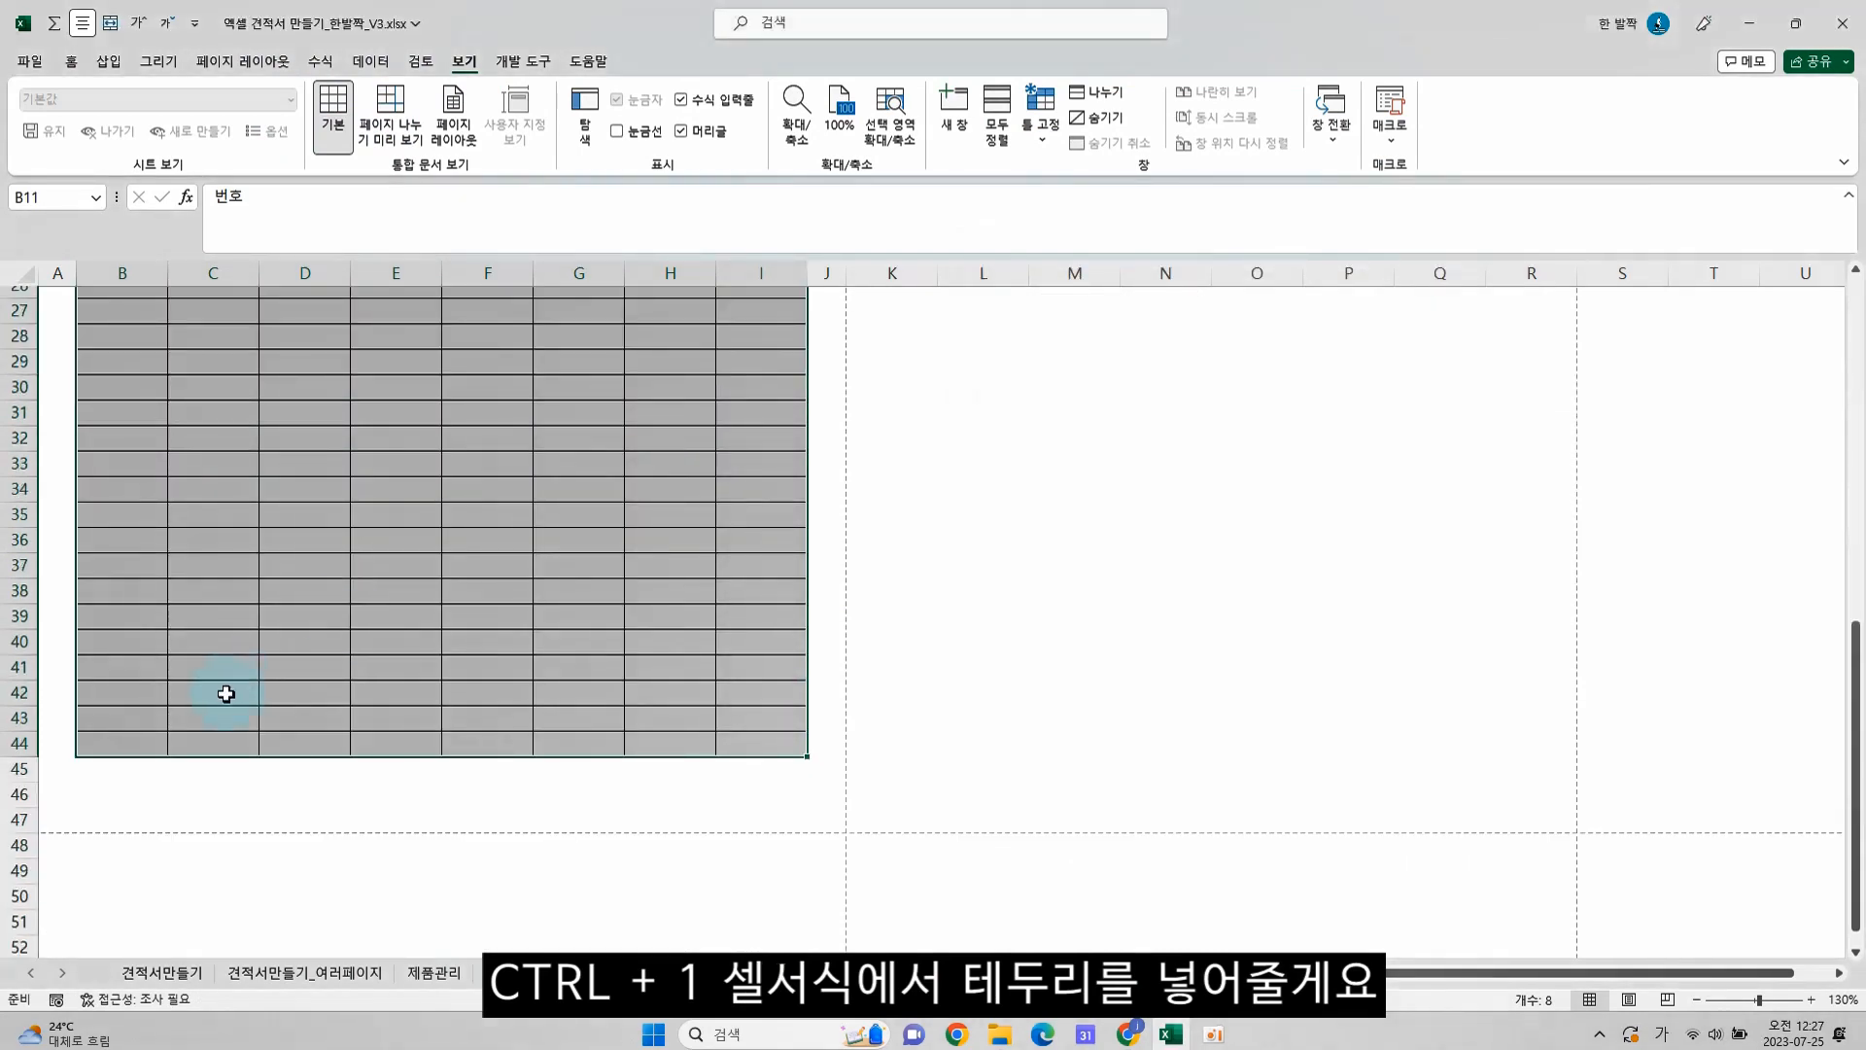
pyautogui.moveTo(122, 667); pyautogui.dragTo(485, 668)
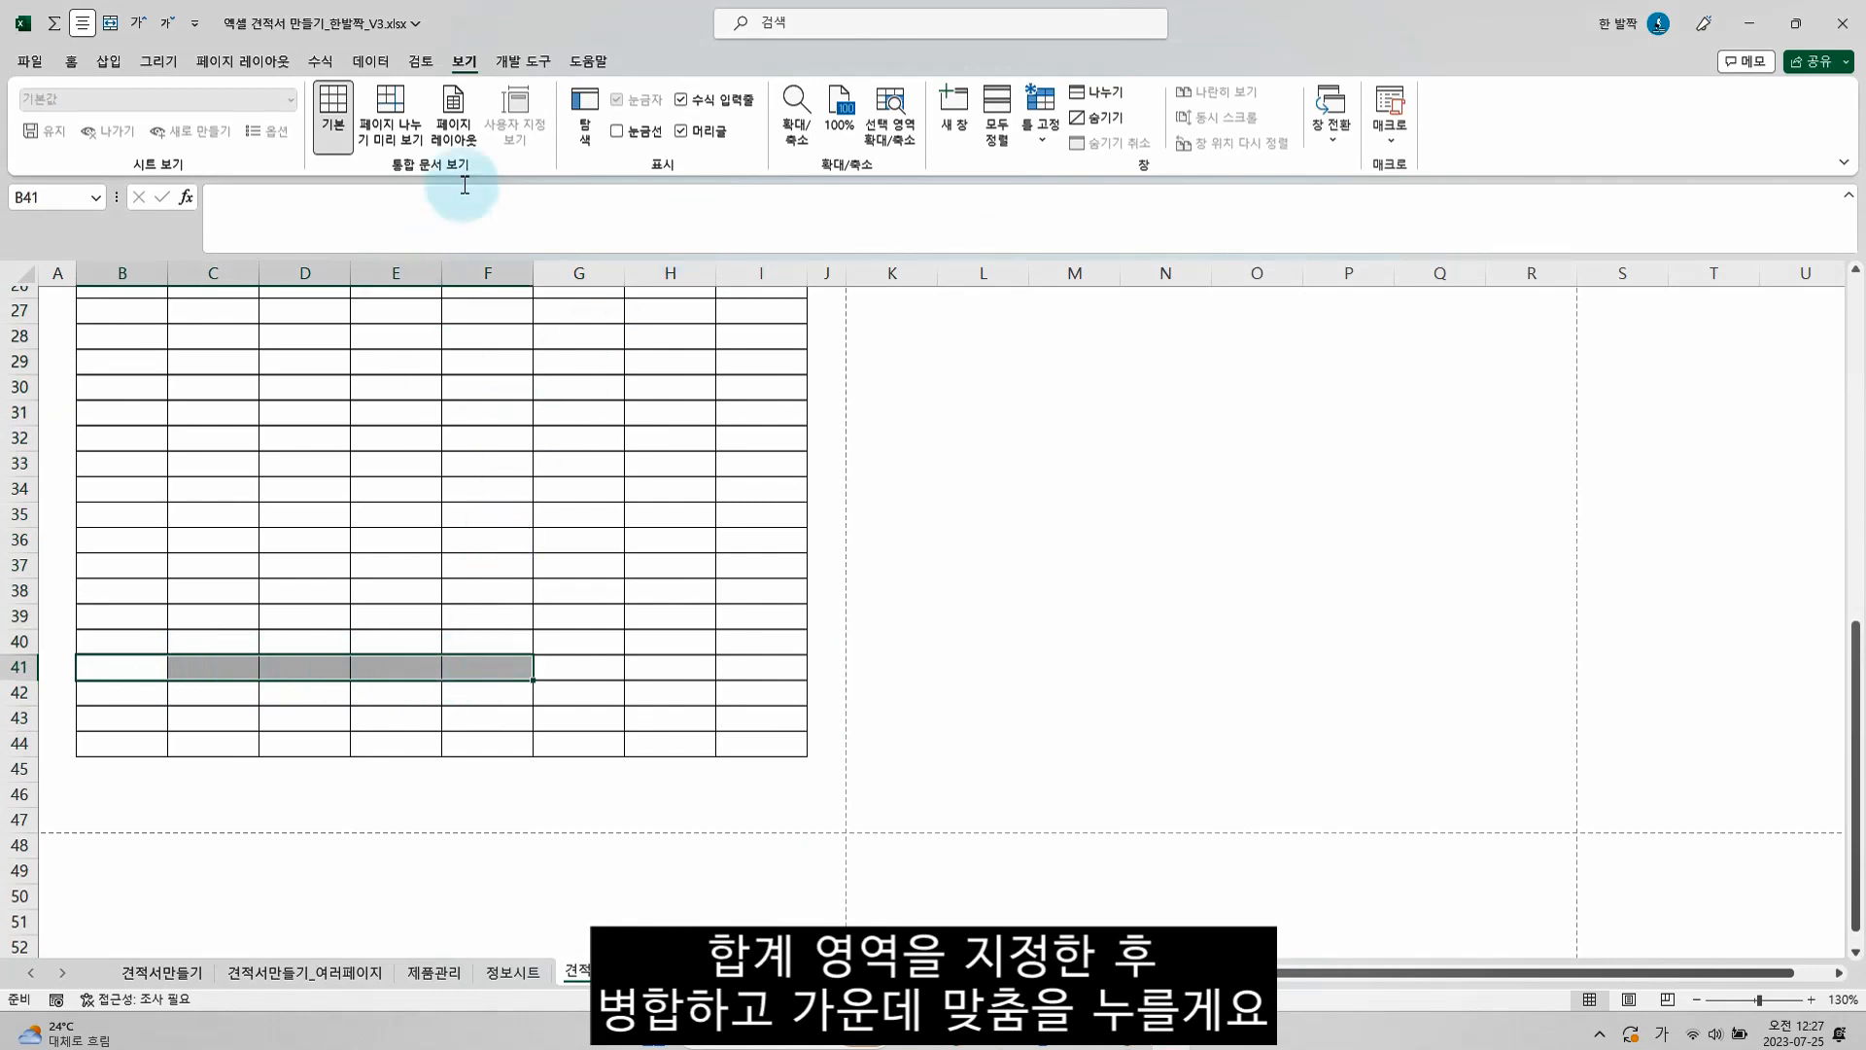
pyautogui.click(71, 61)
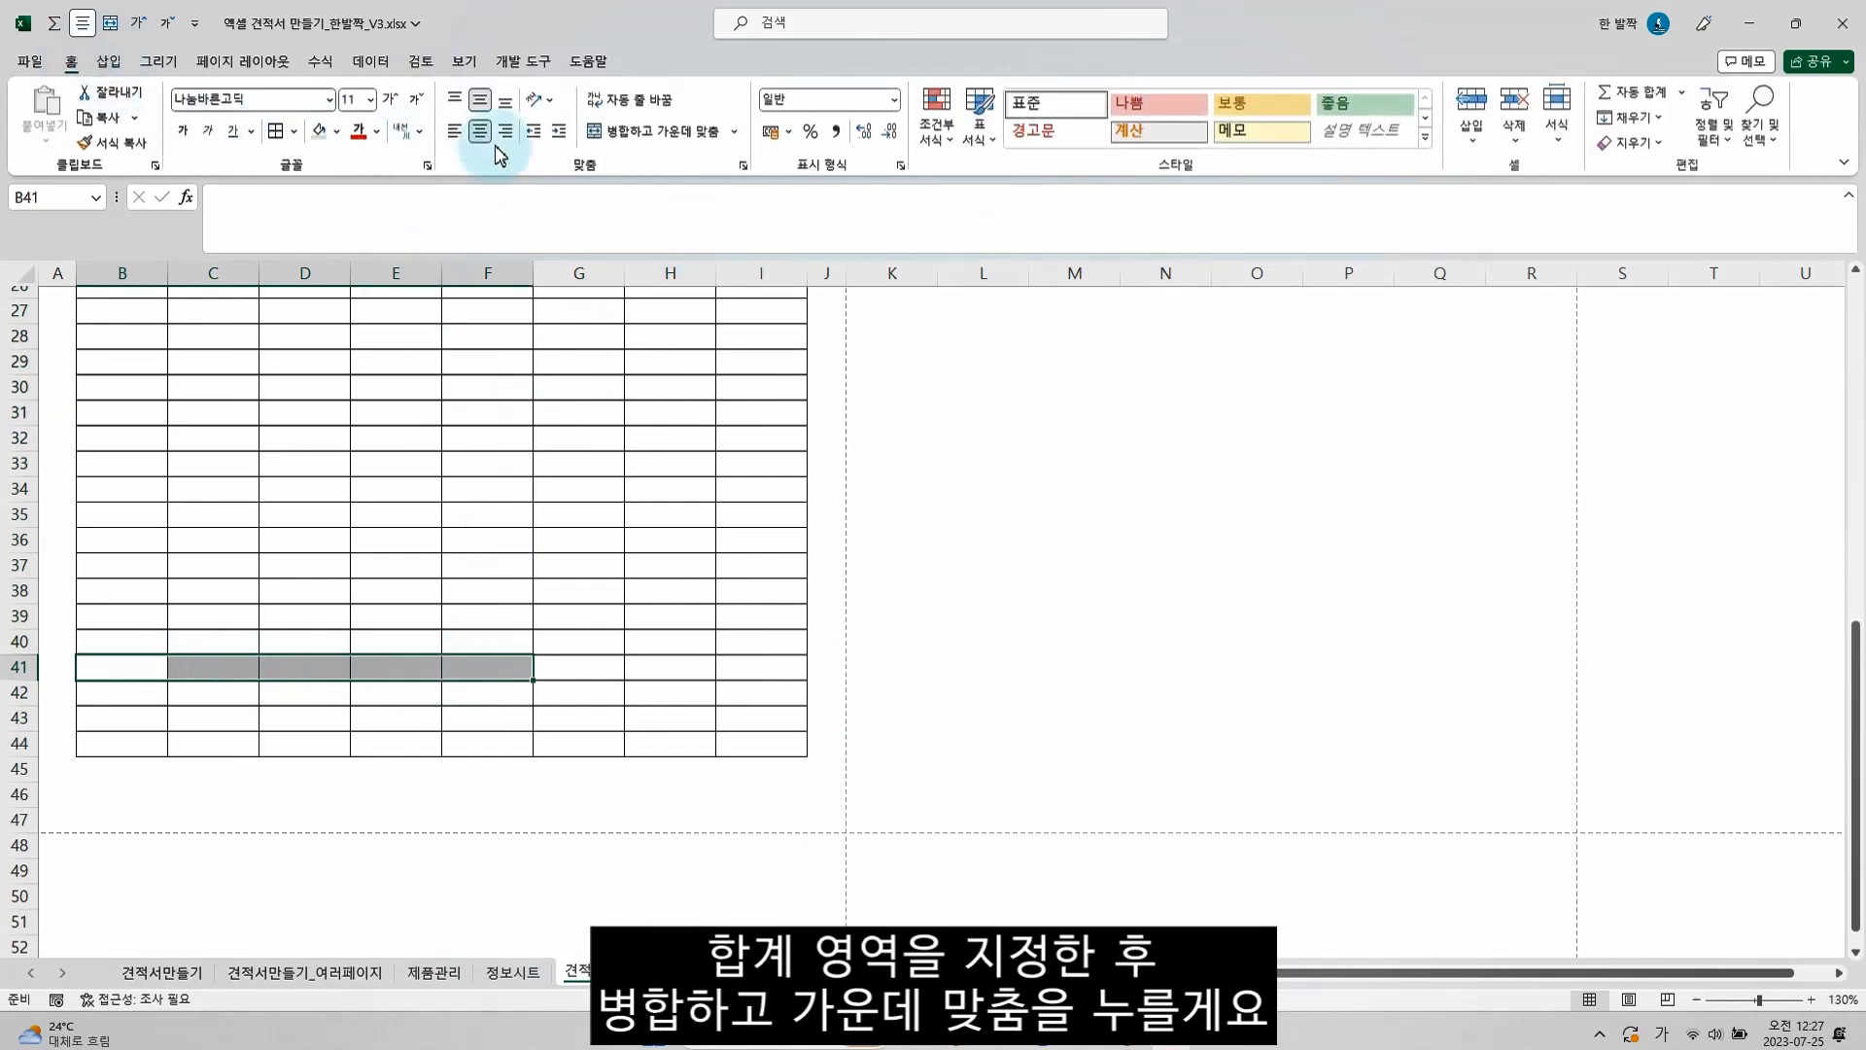
pyautogui.click(609, 132)
pyautogui.write('ㅎ')
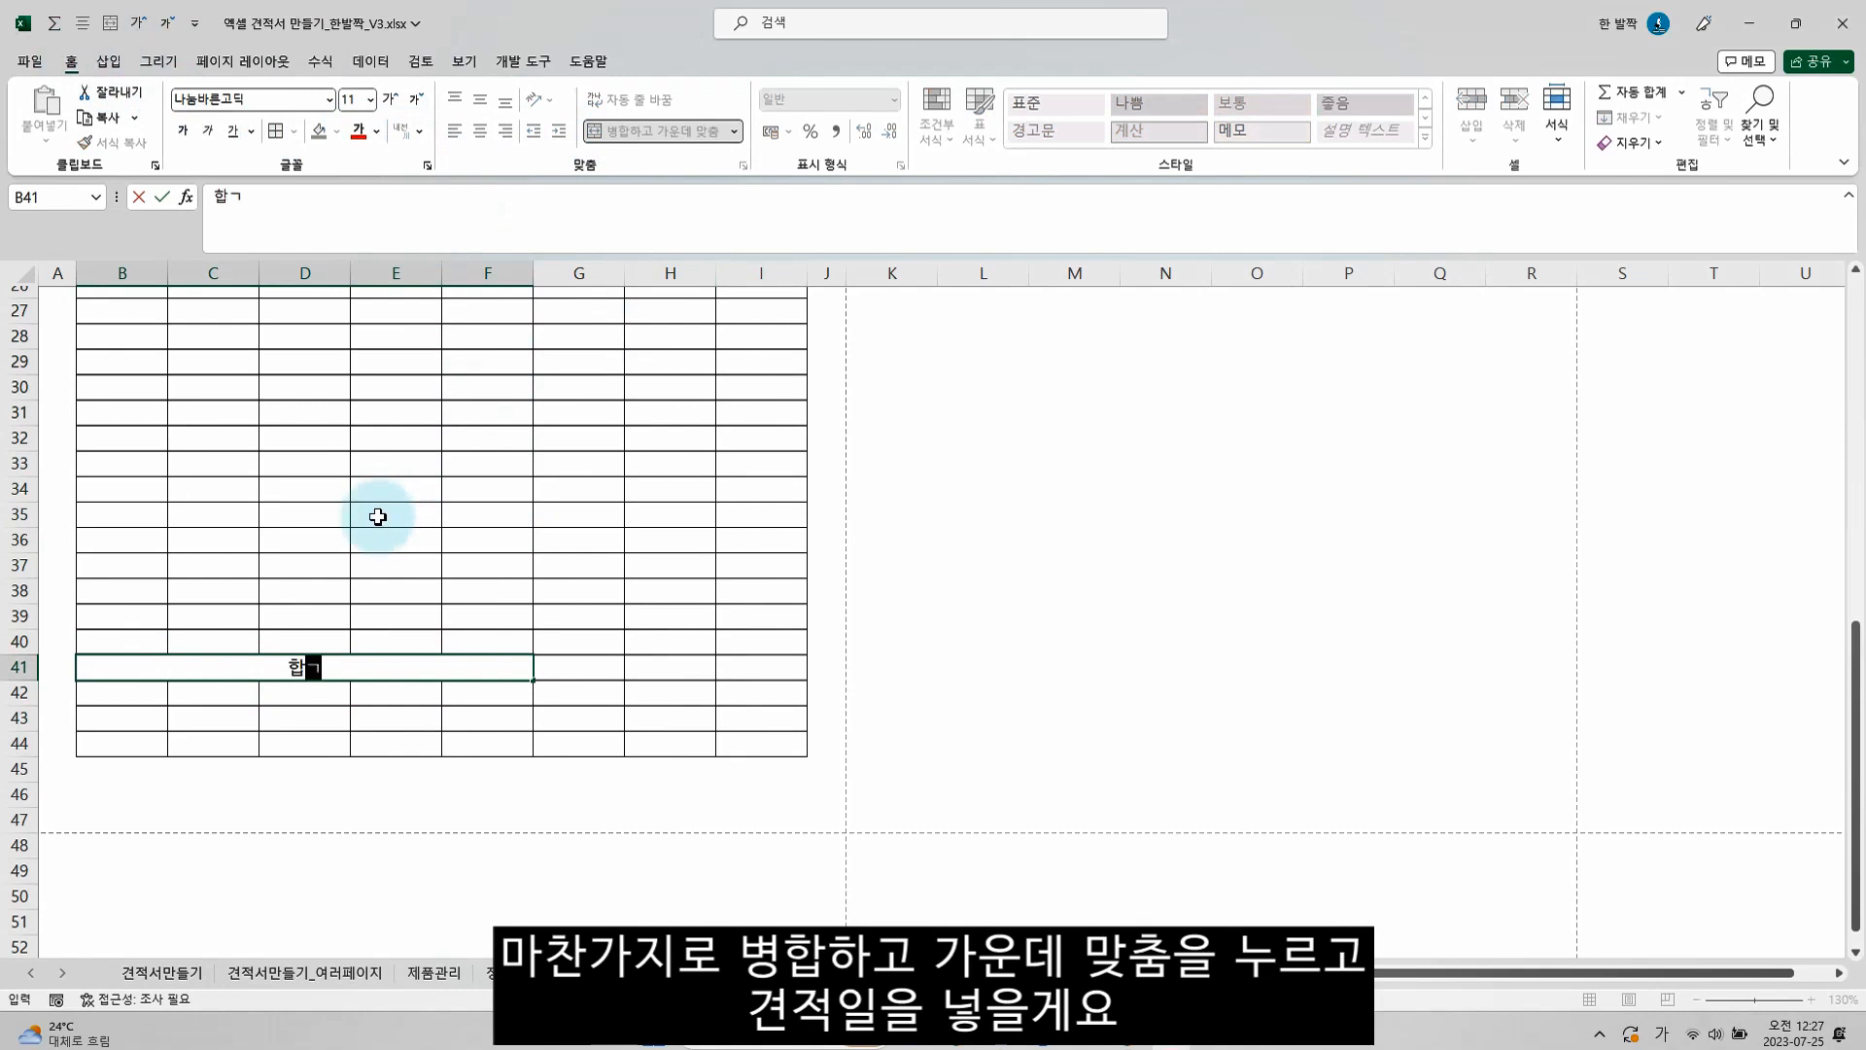
pyautogui.press('Return')
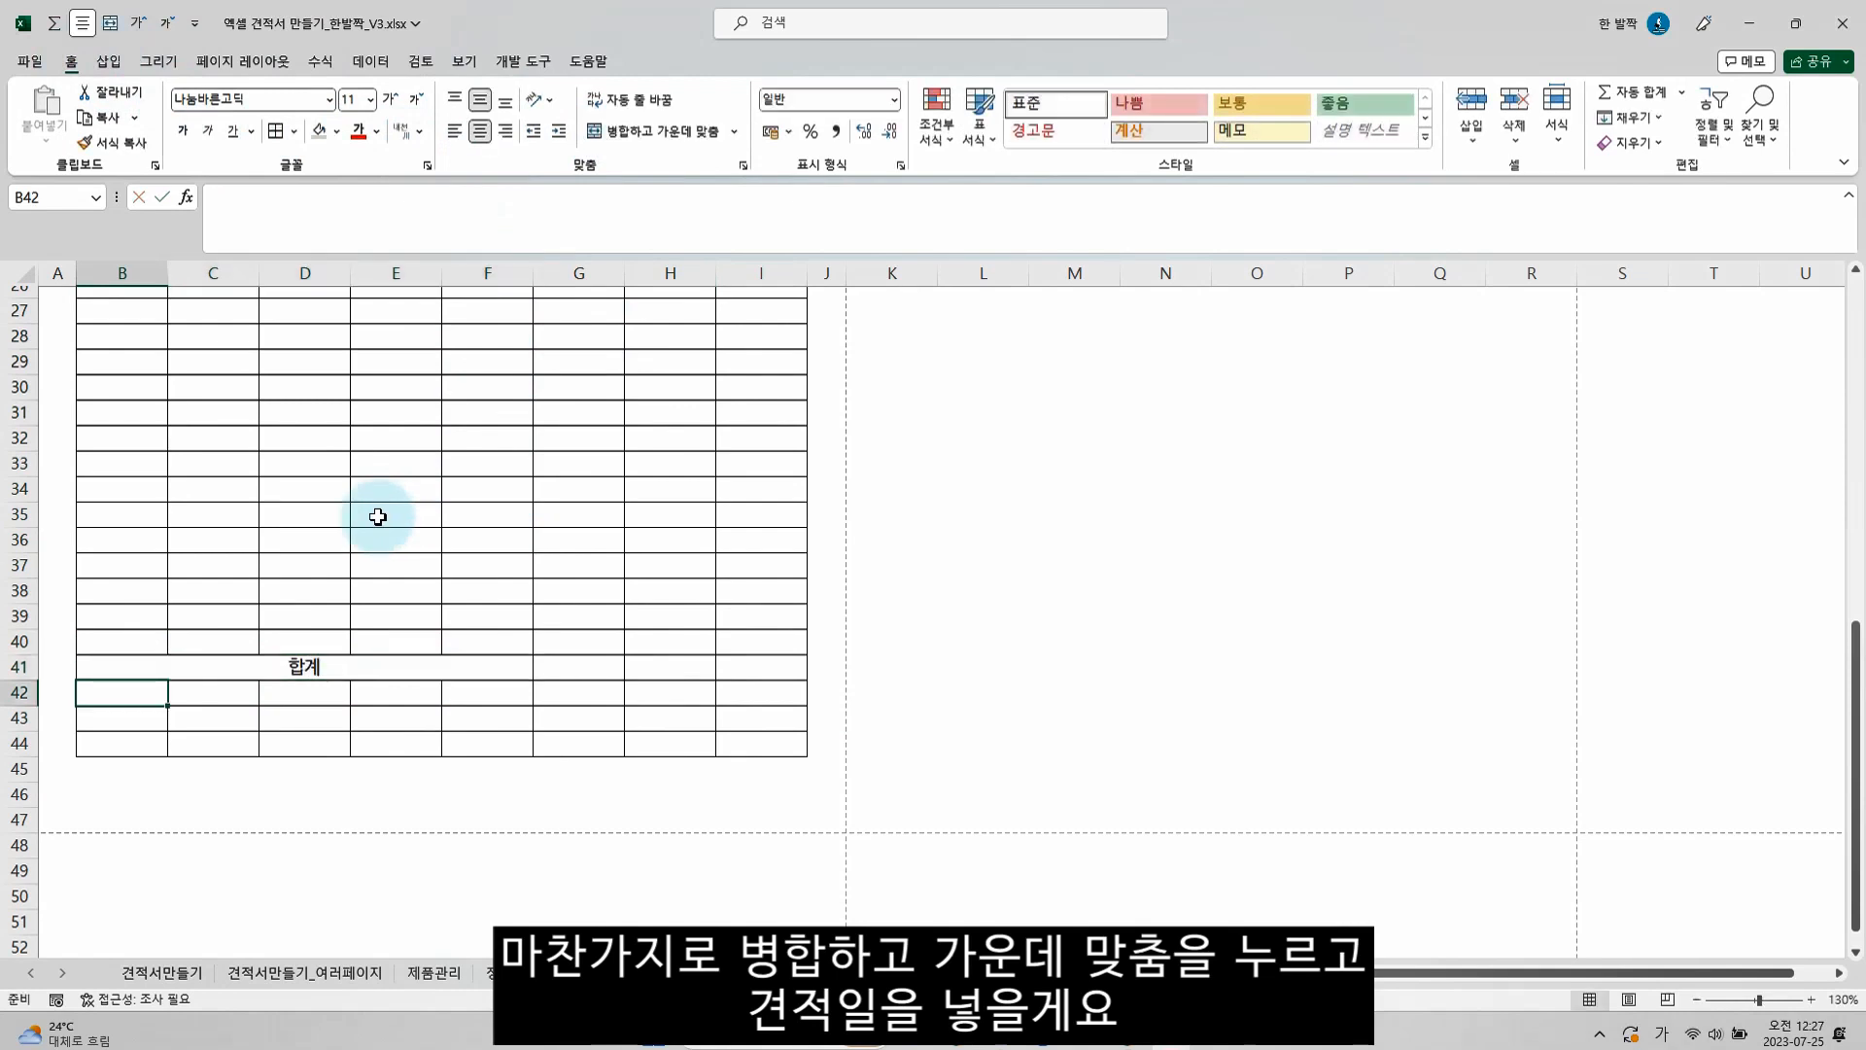
# Merge and center B42:B44 with the label 견적일, and merge the adjacent range C42:D44
pyautogui.hotkey('shift', 'Down')
pyautogui.hotkey('shift', 'Down')
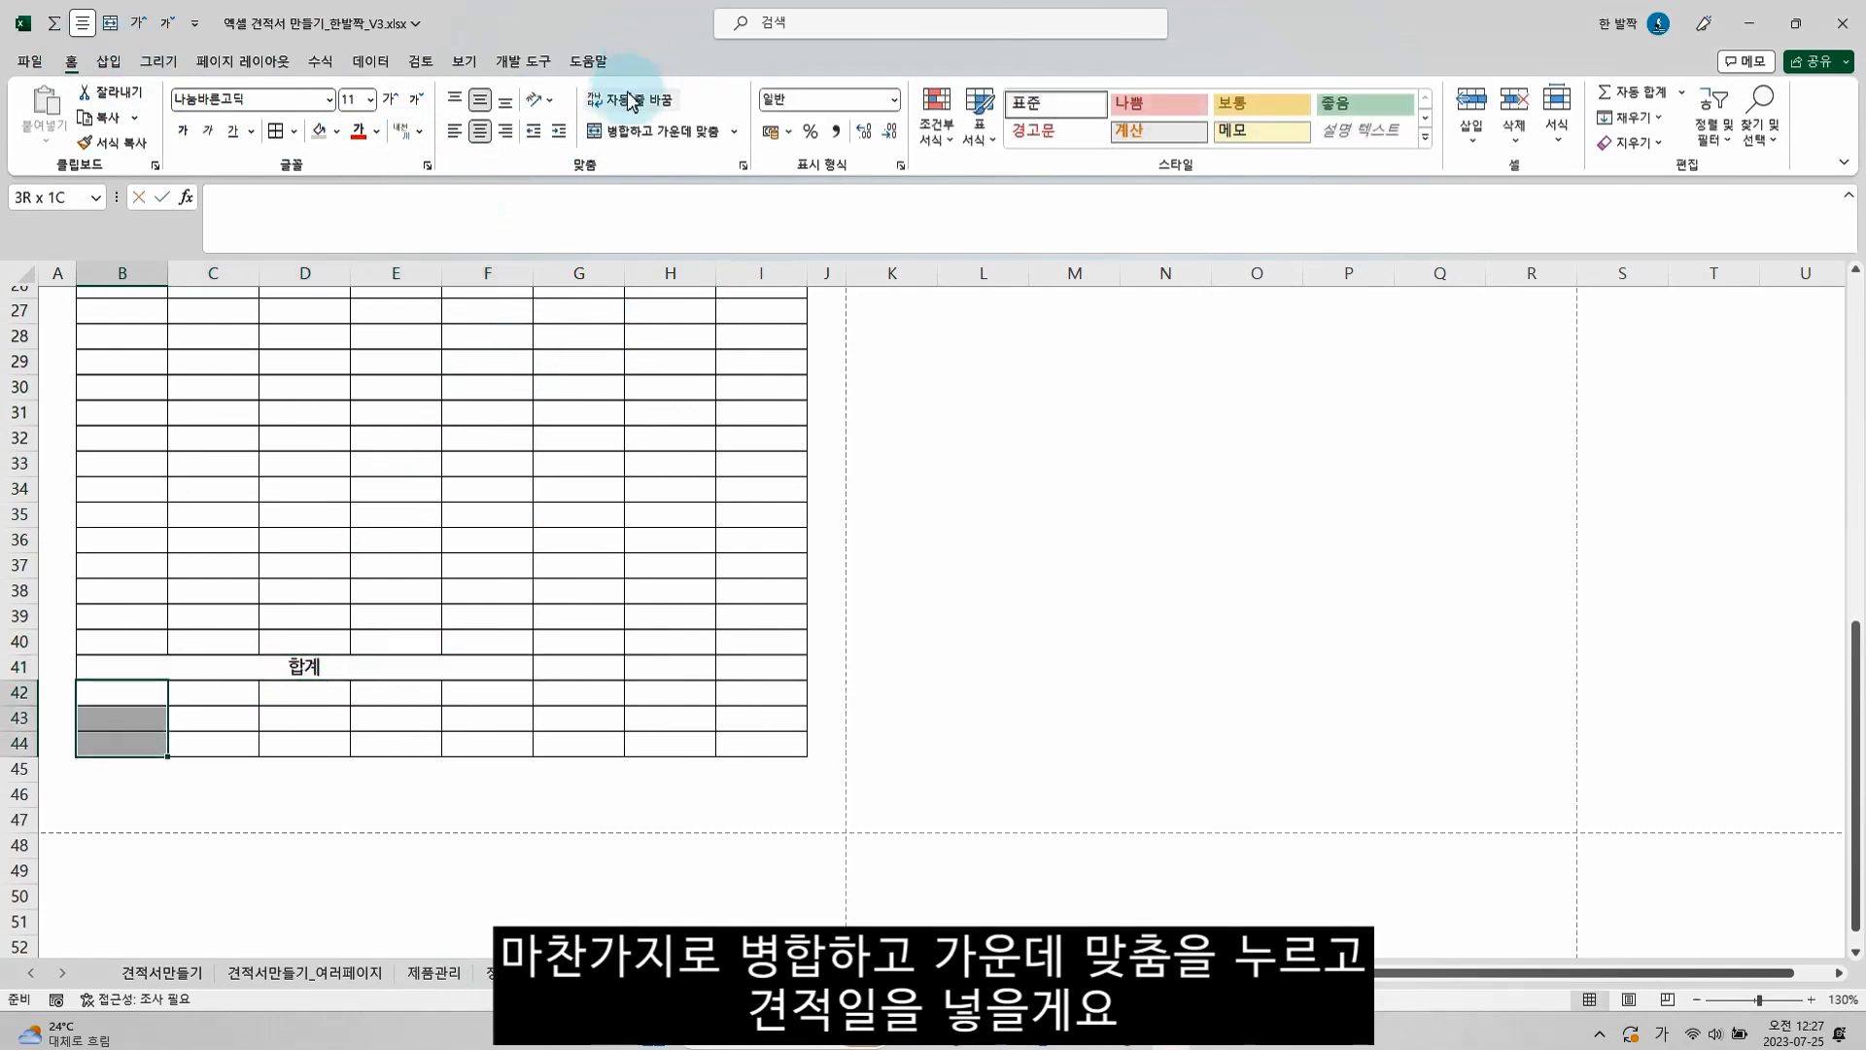
pyautogui.click(622, 133)
pyautogui.write('견')
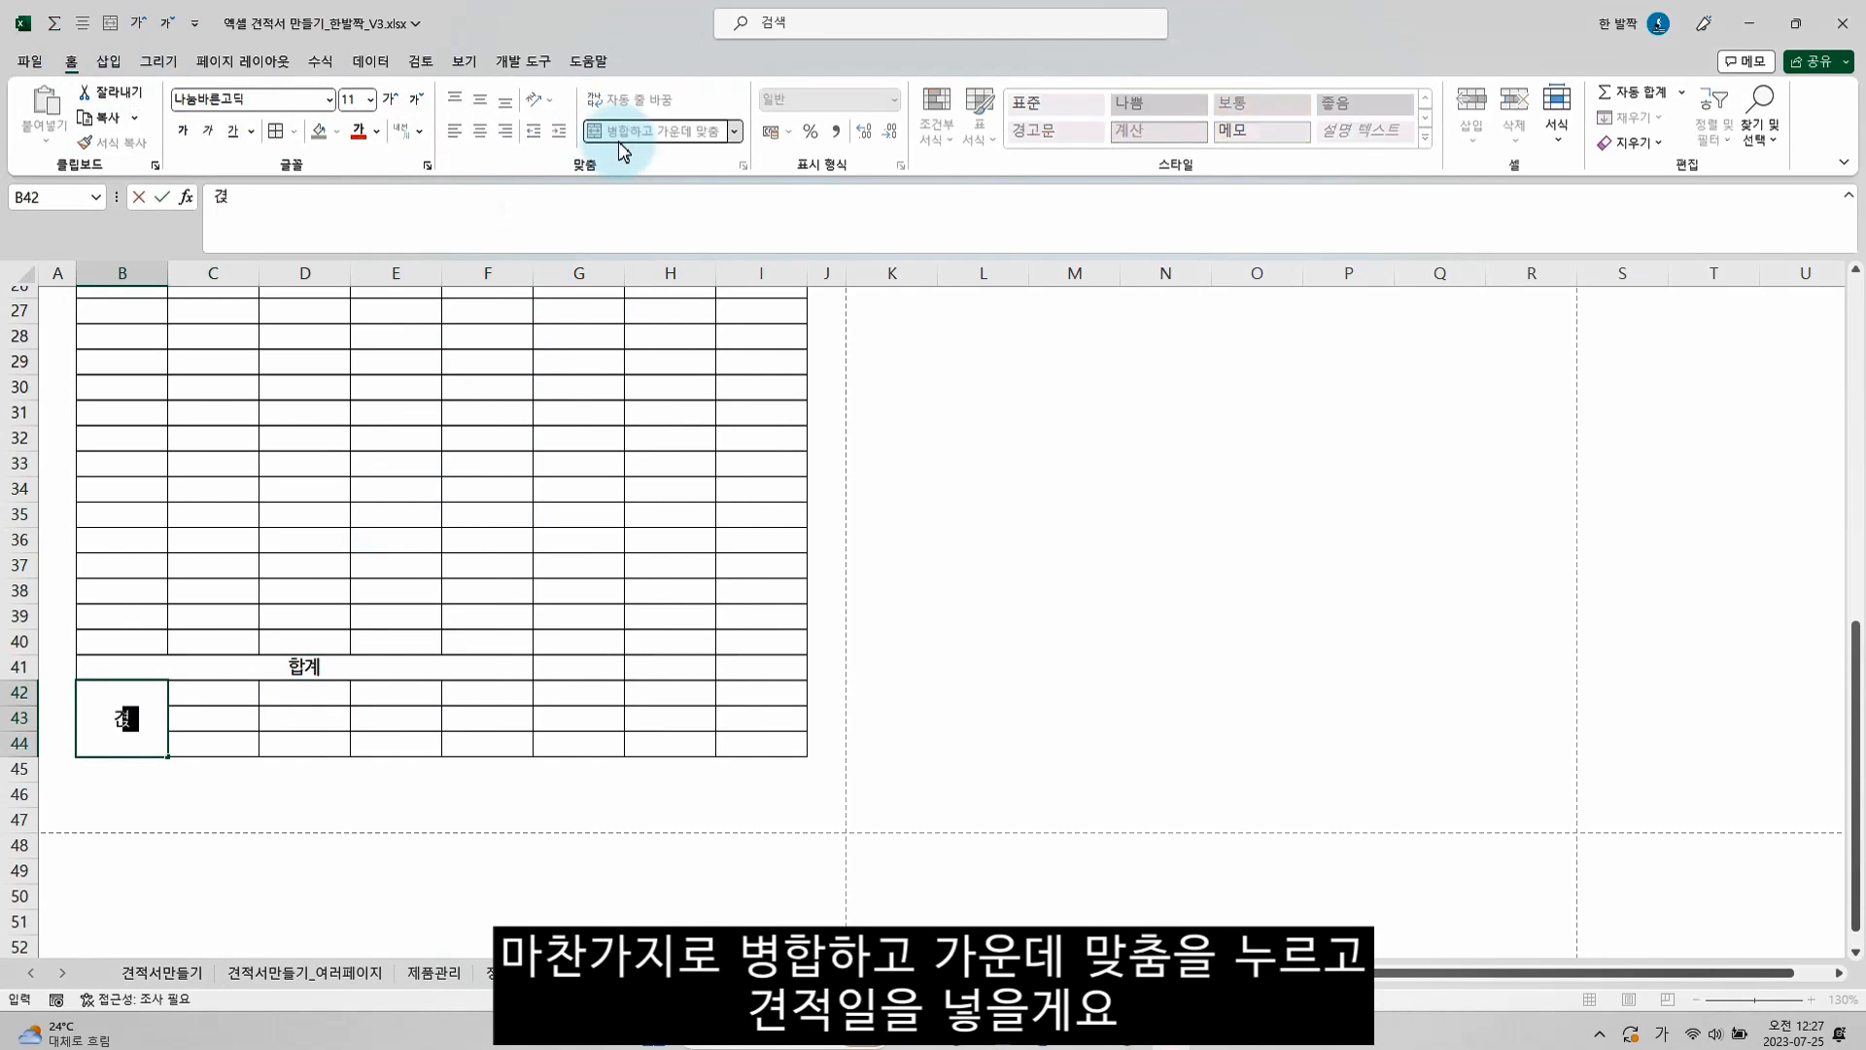
pyautogui.write('적일')
pyautogui.press('Tab')
pyautogui.hotkey('shift', 'Right')
pyautogui.hotkey('shift', 'Down')
pyautogui.hotkey('shift', 'Down')
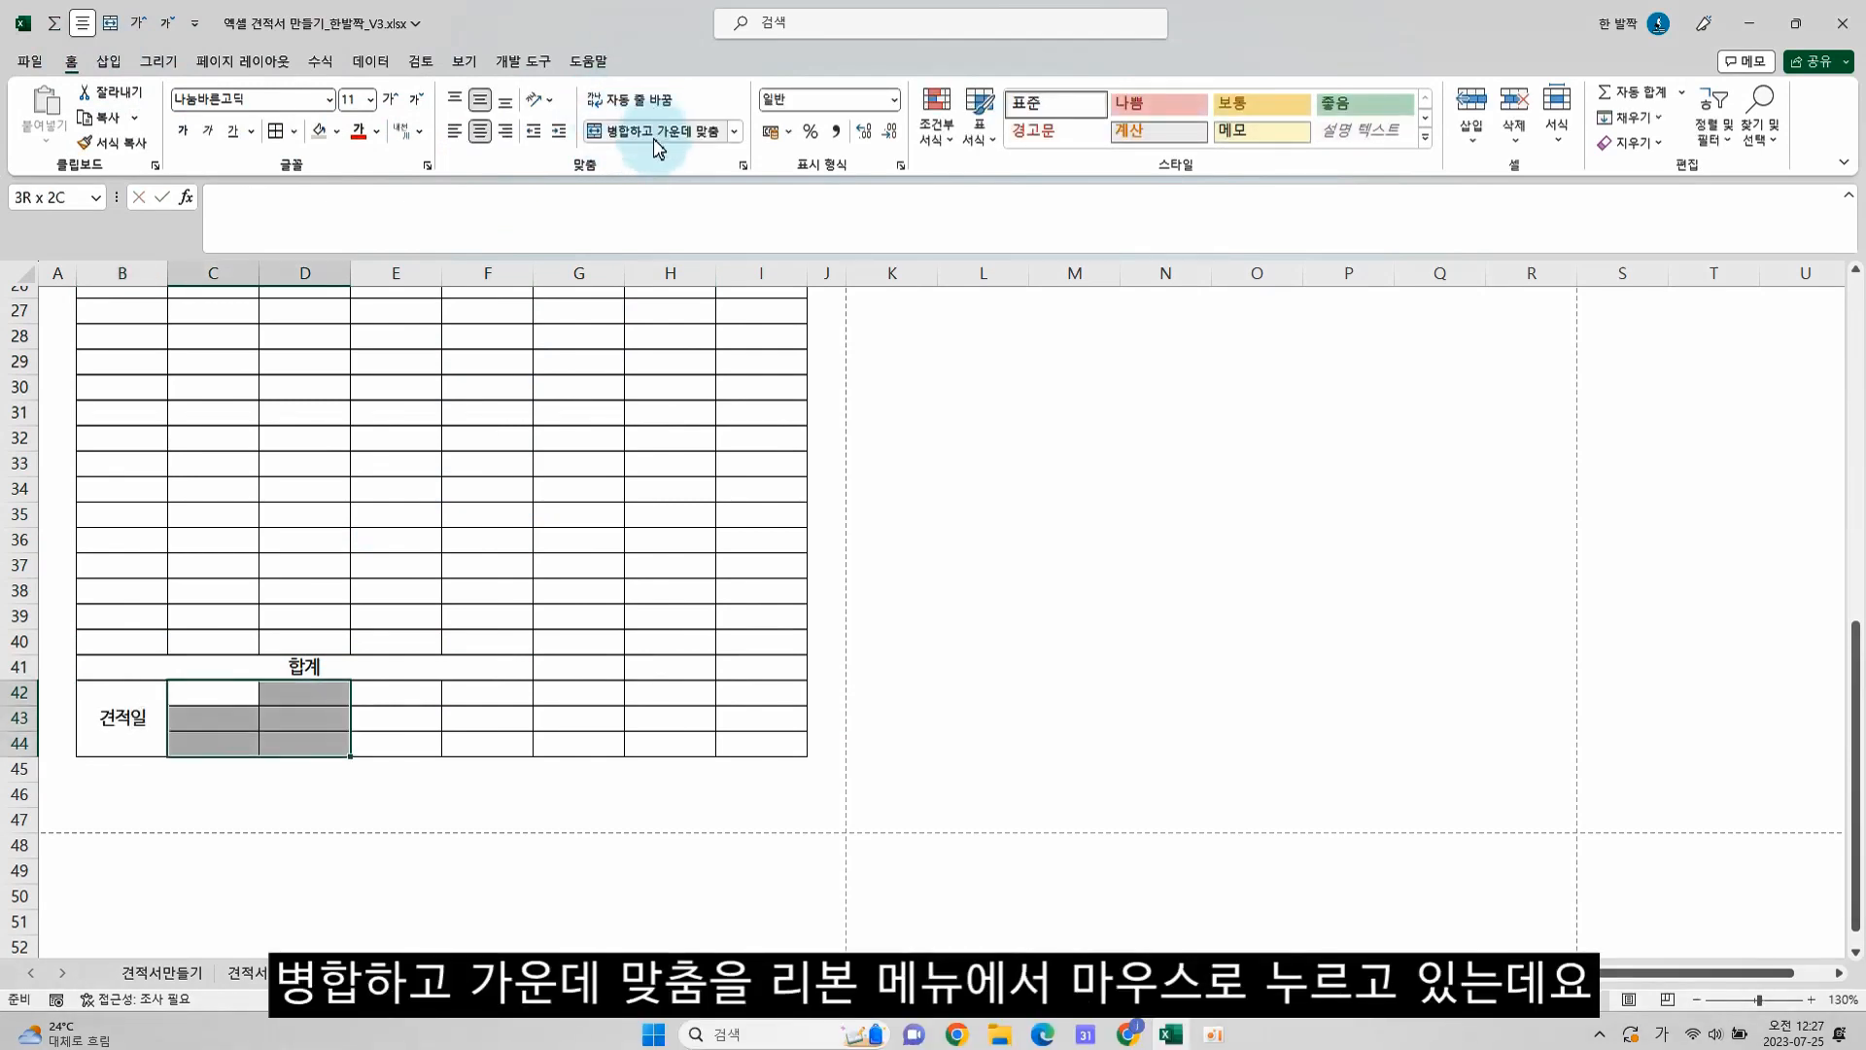
pyautogui.click(654, 133)
# Merge and center E42:F42, E43:F43 and E44:F44 separately, repeating the same merge for each row
pyautogui.moveTo(417, 697); pyautogui.dragTo(487, 691)
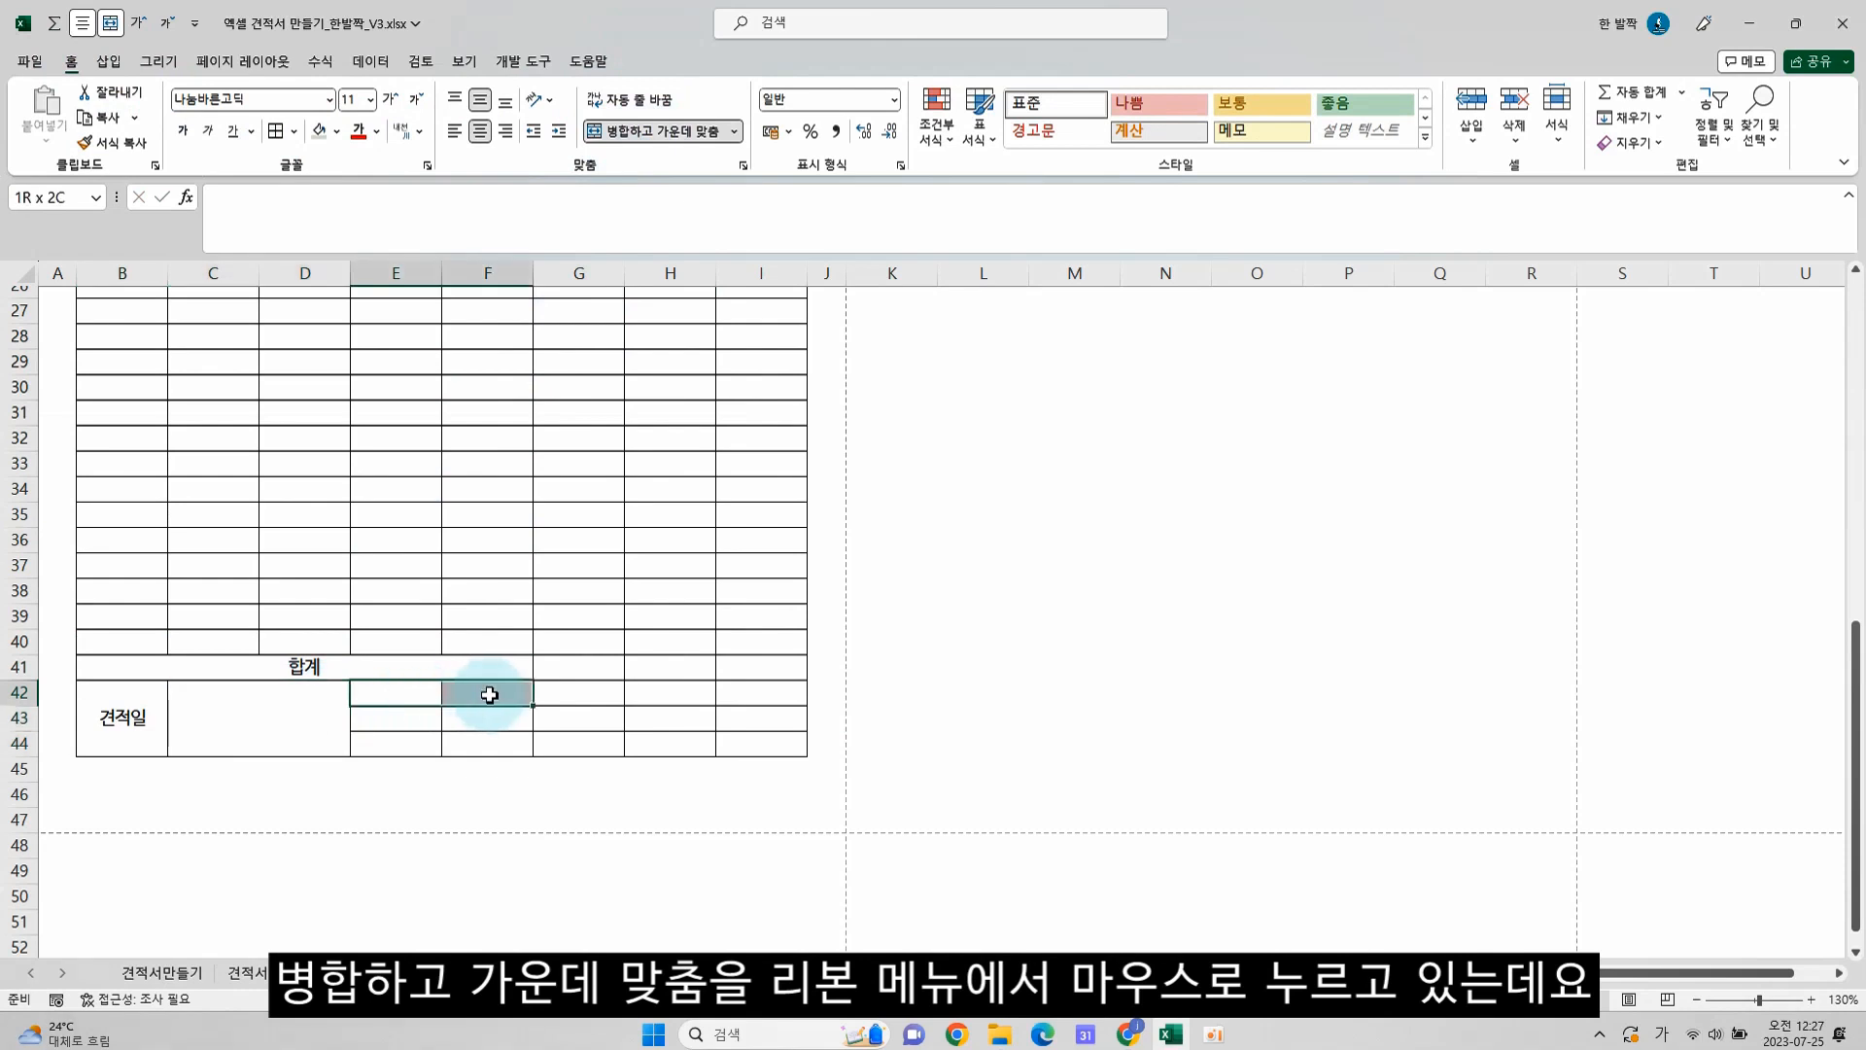
pyautogui.click(661, 132)
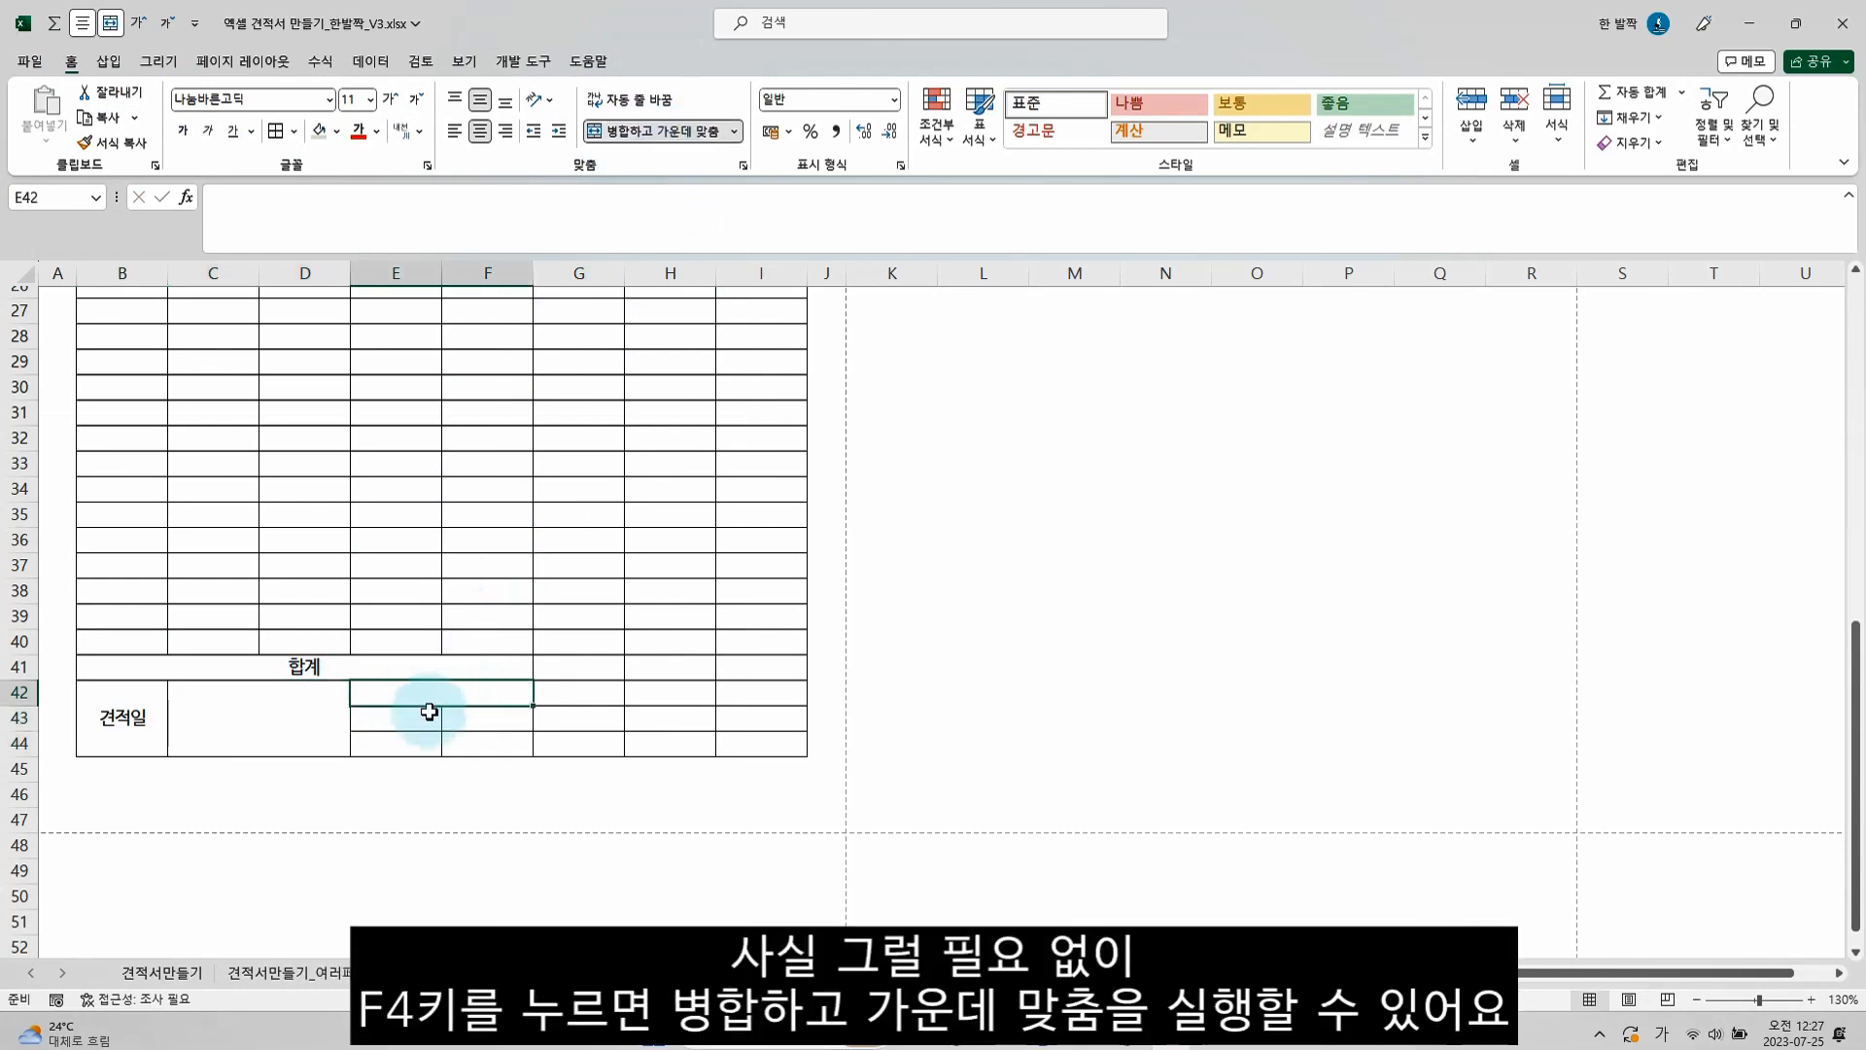
pyautogui.moveTo(428, 716); pyautogui.dragTo(466, 716)
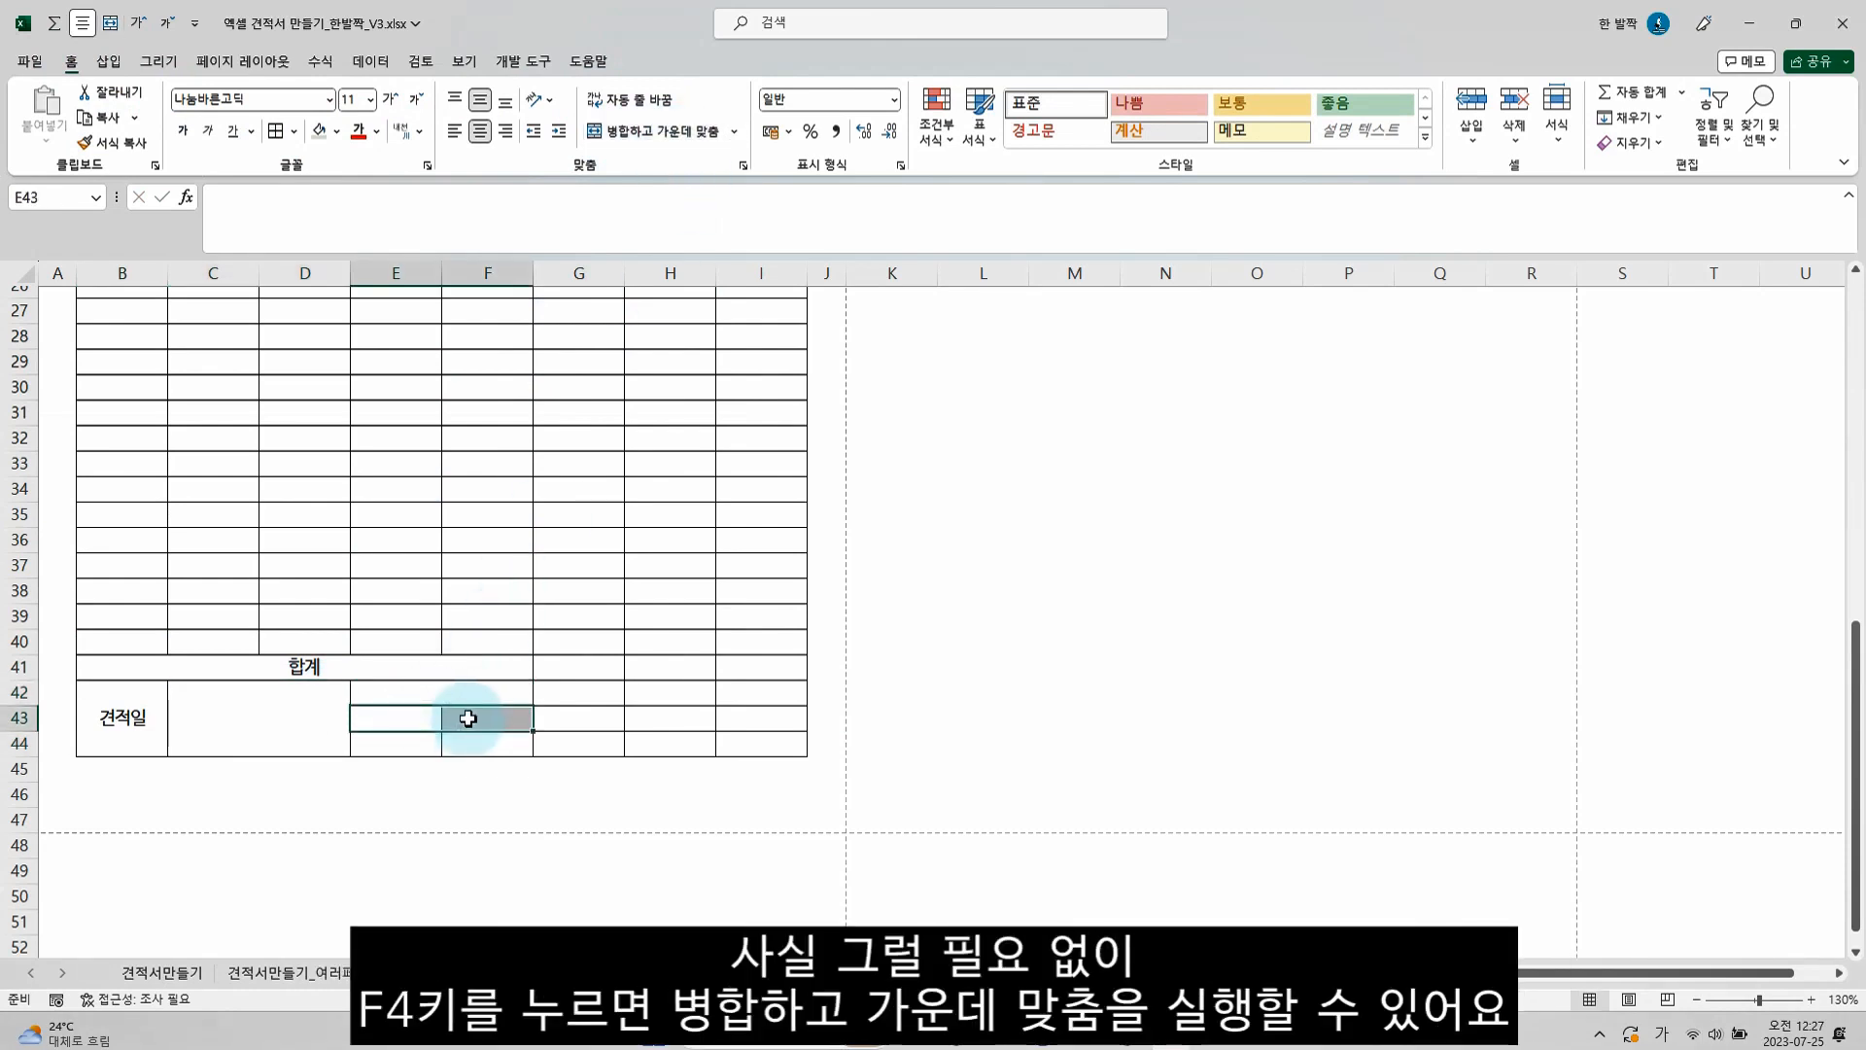
pyautogui.press('F4')
pyautogui.moveTo(438, 741); pyautogui.dragTo(461, 743)
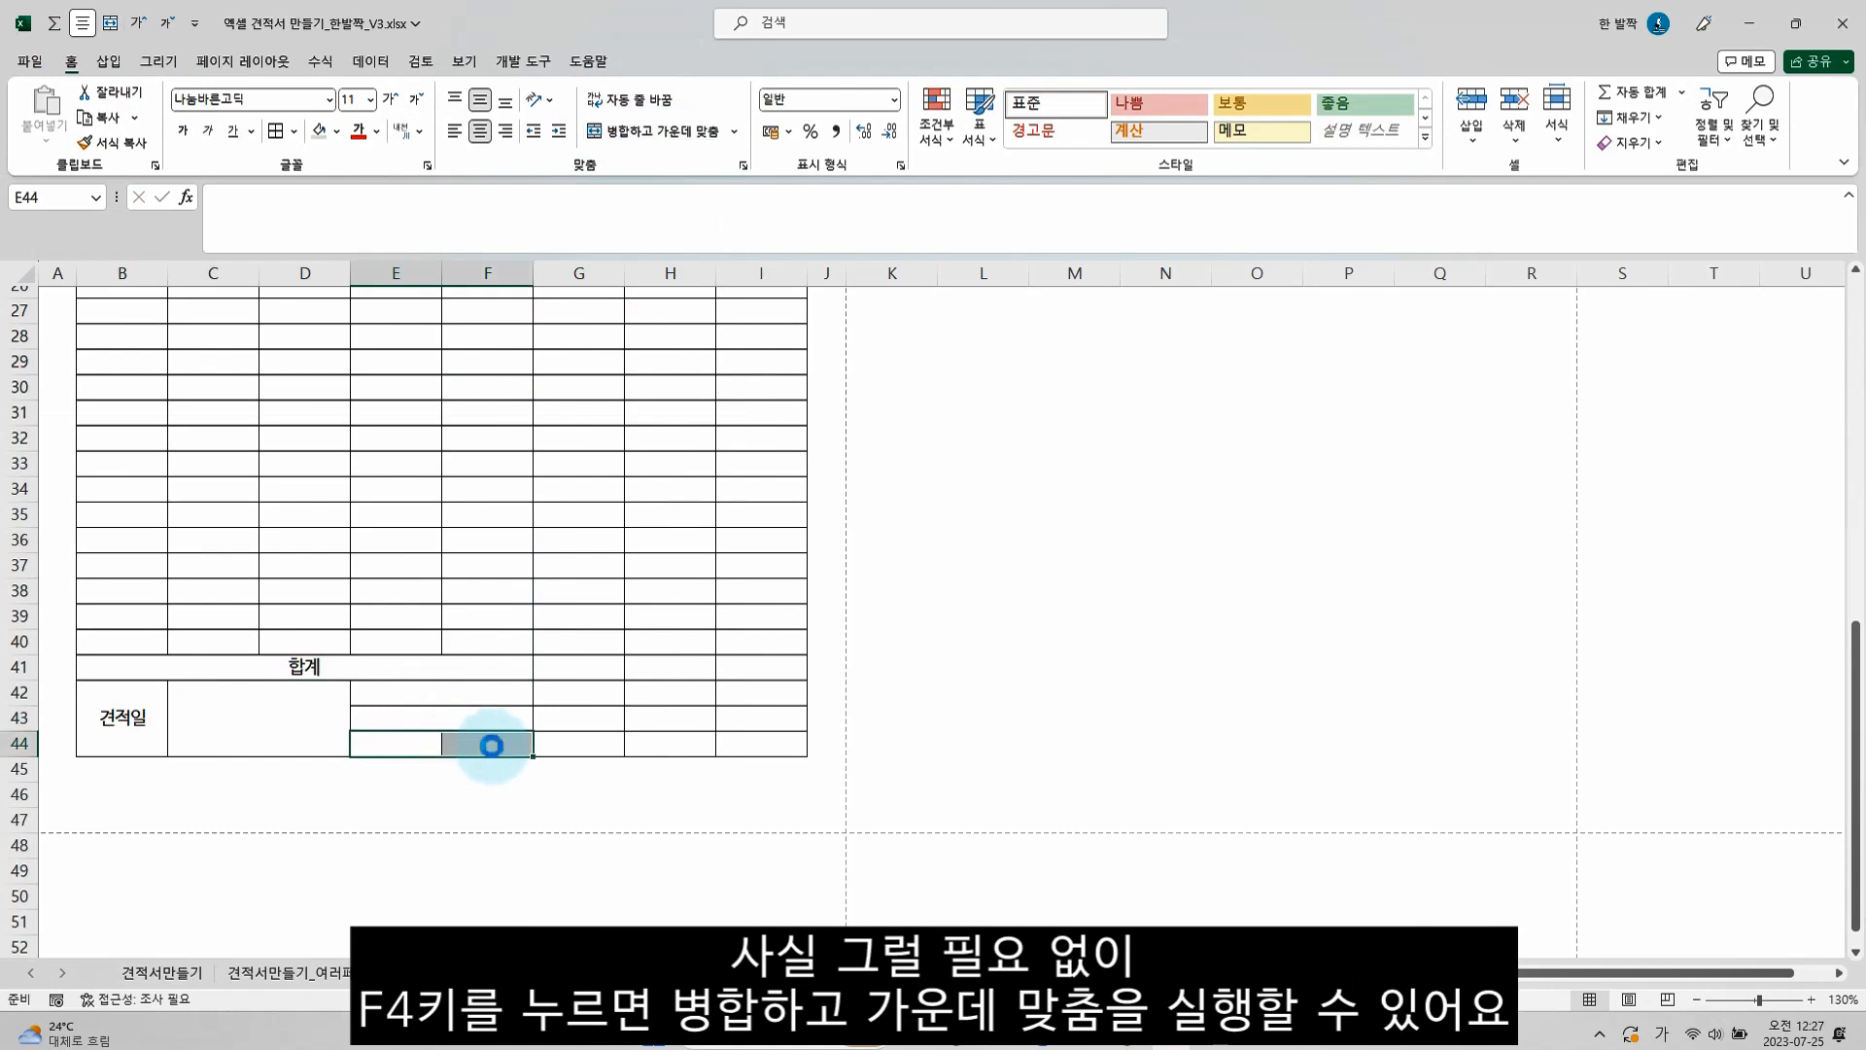
pyautogui.press('F4')
# Enter the labels 공급가총액 in E42, 부가세 in E43, and 합계금액 with (부가세포함) on a second line in E44
pyautogui.click(510, 693)
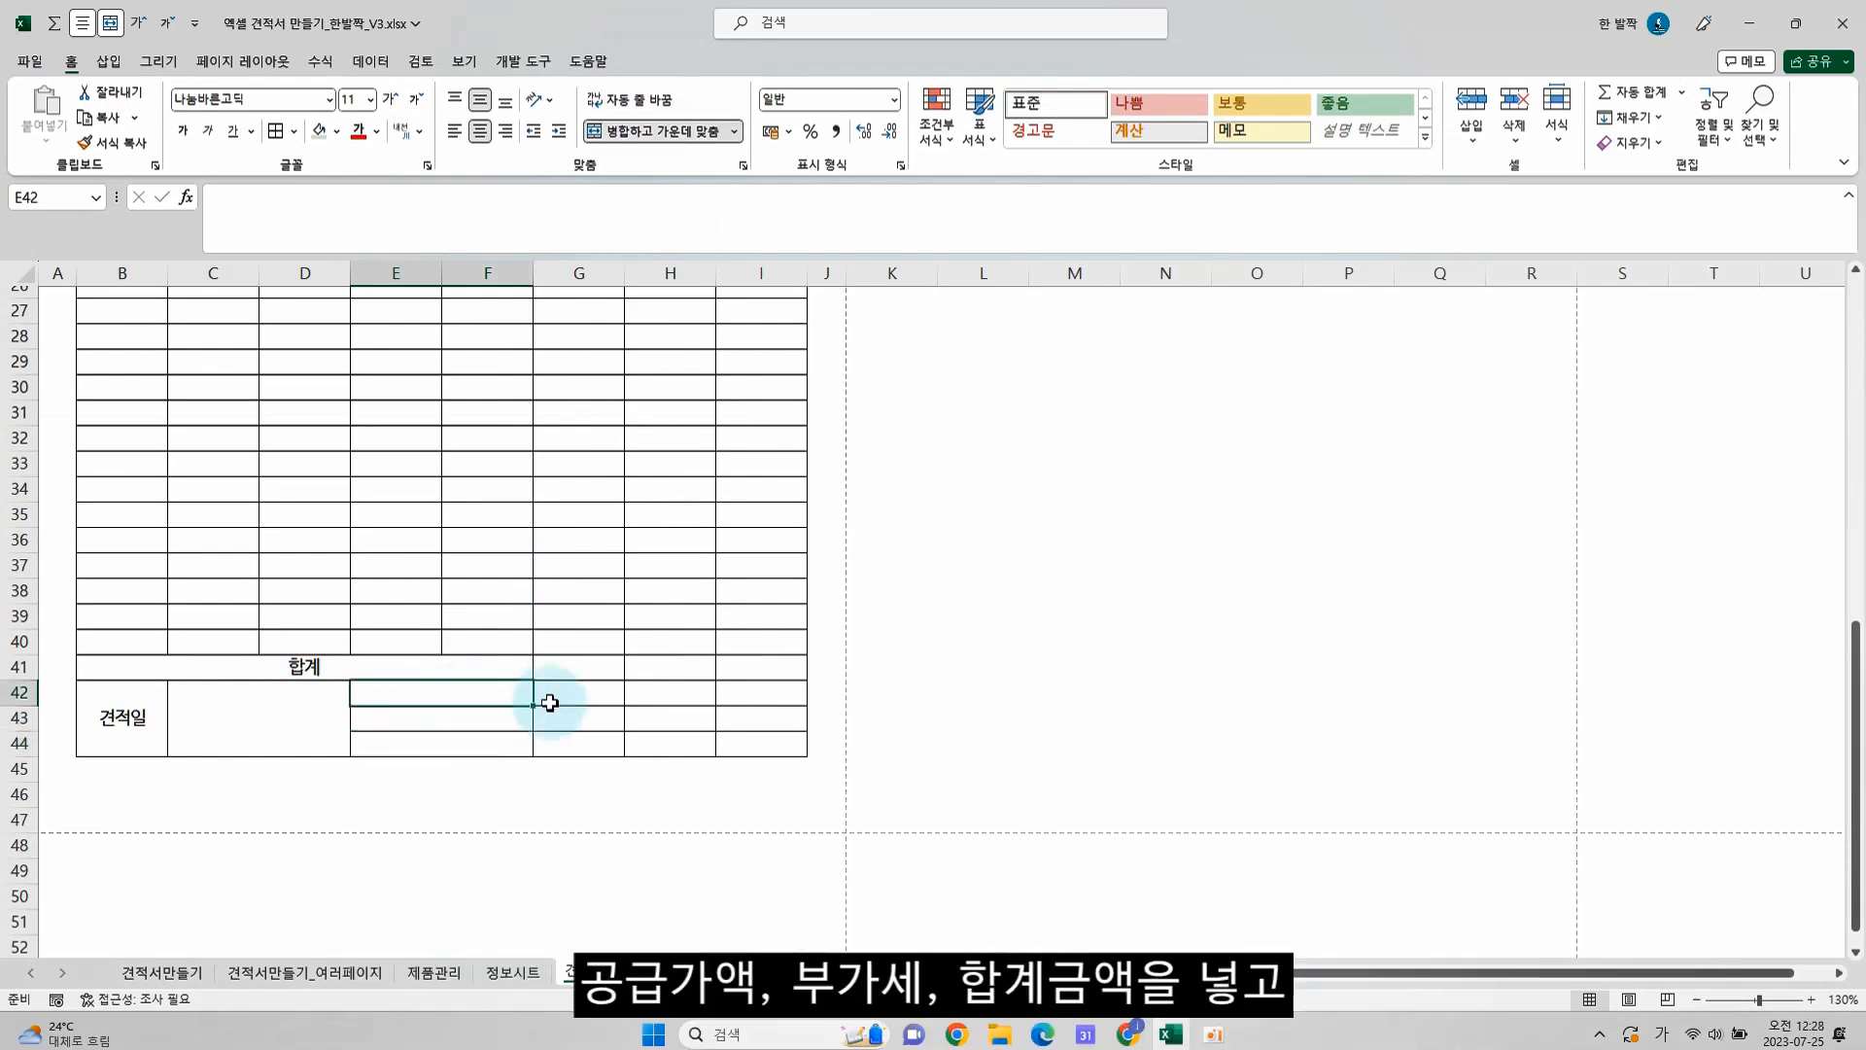
pyautogui.write('고')
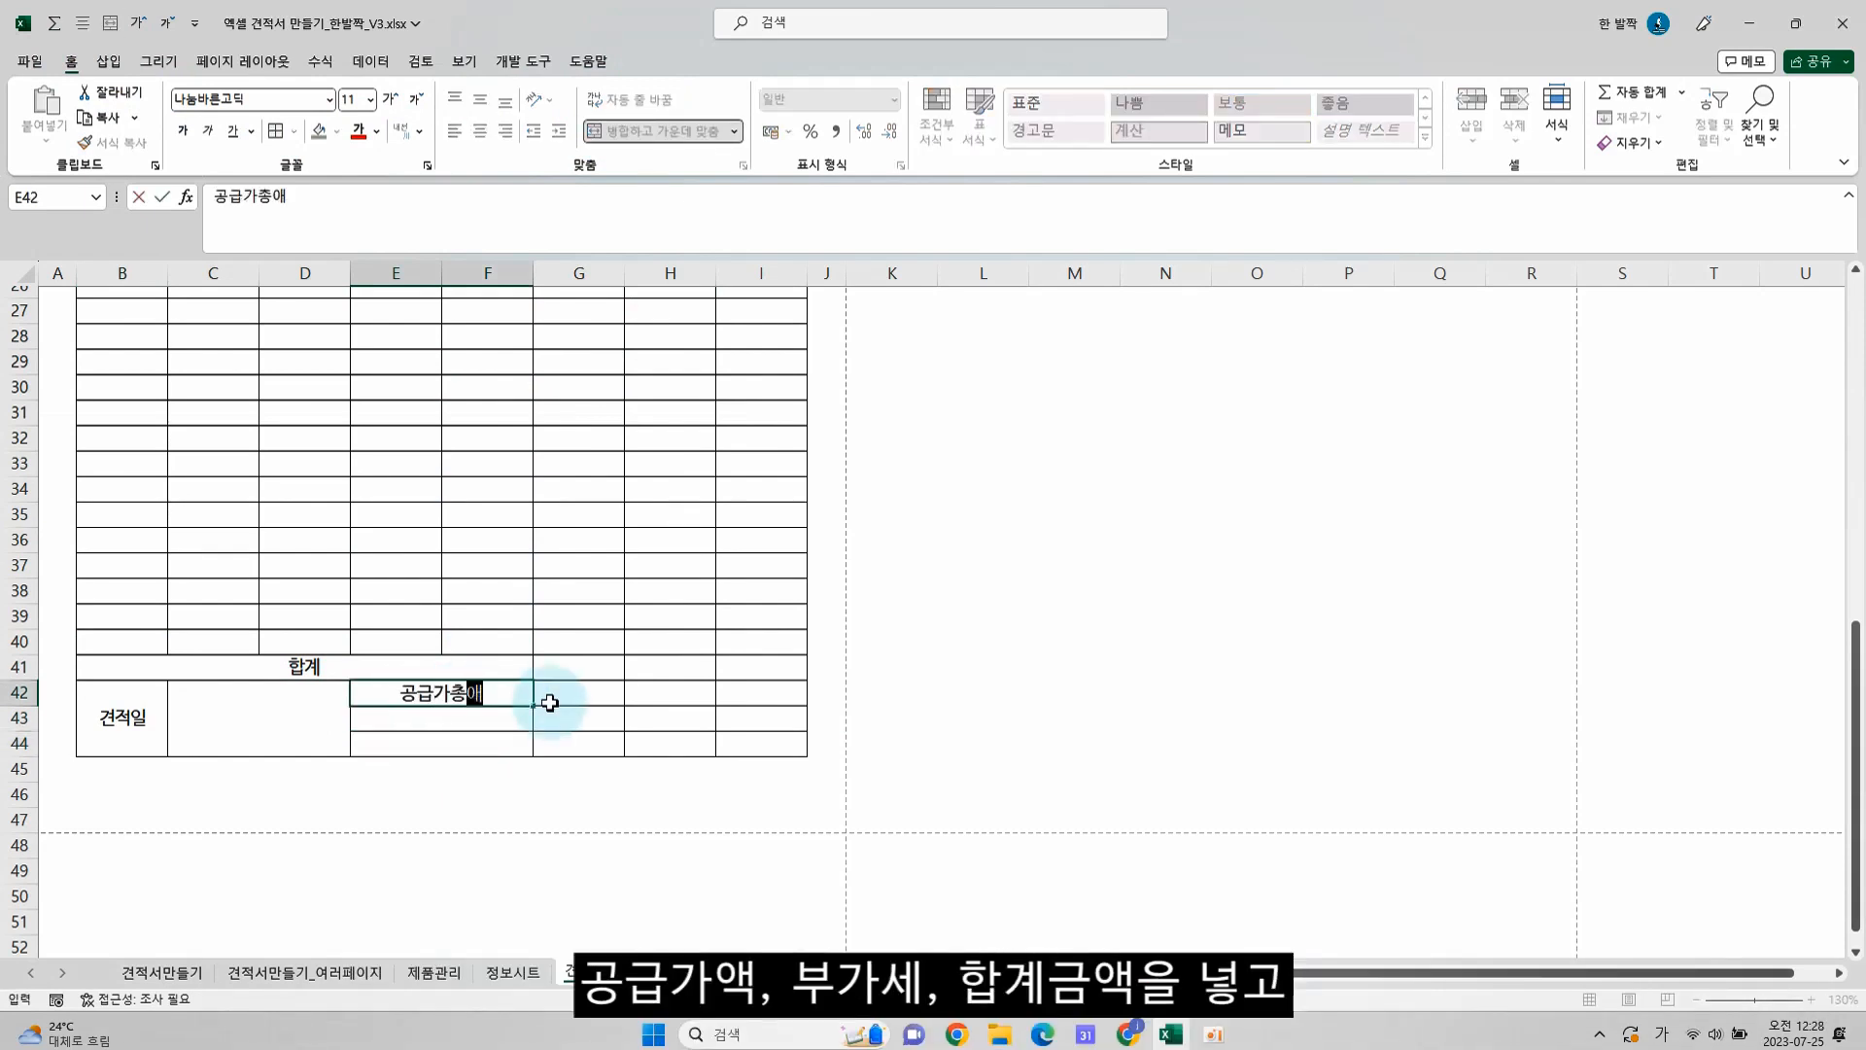
pyautogui.write('급가총액')
pyautogui.press('Return')
pyautogui.write('부갓')
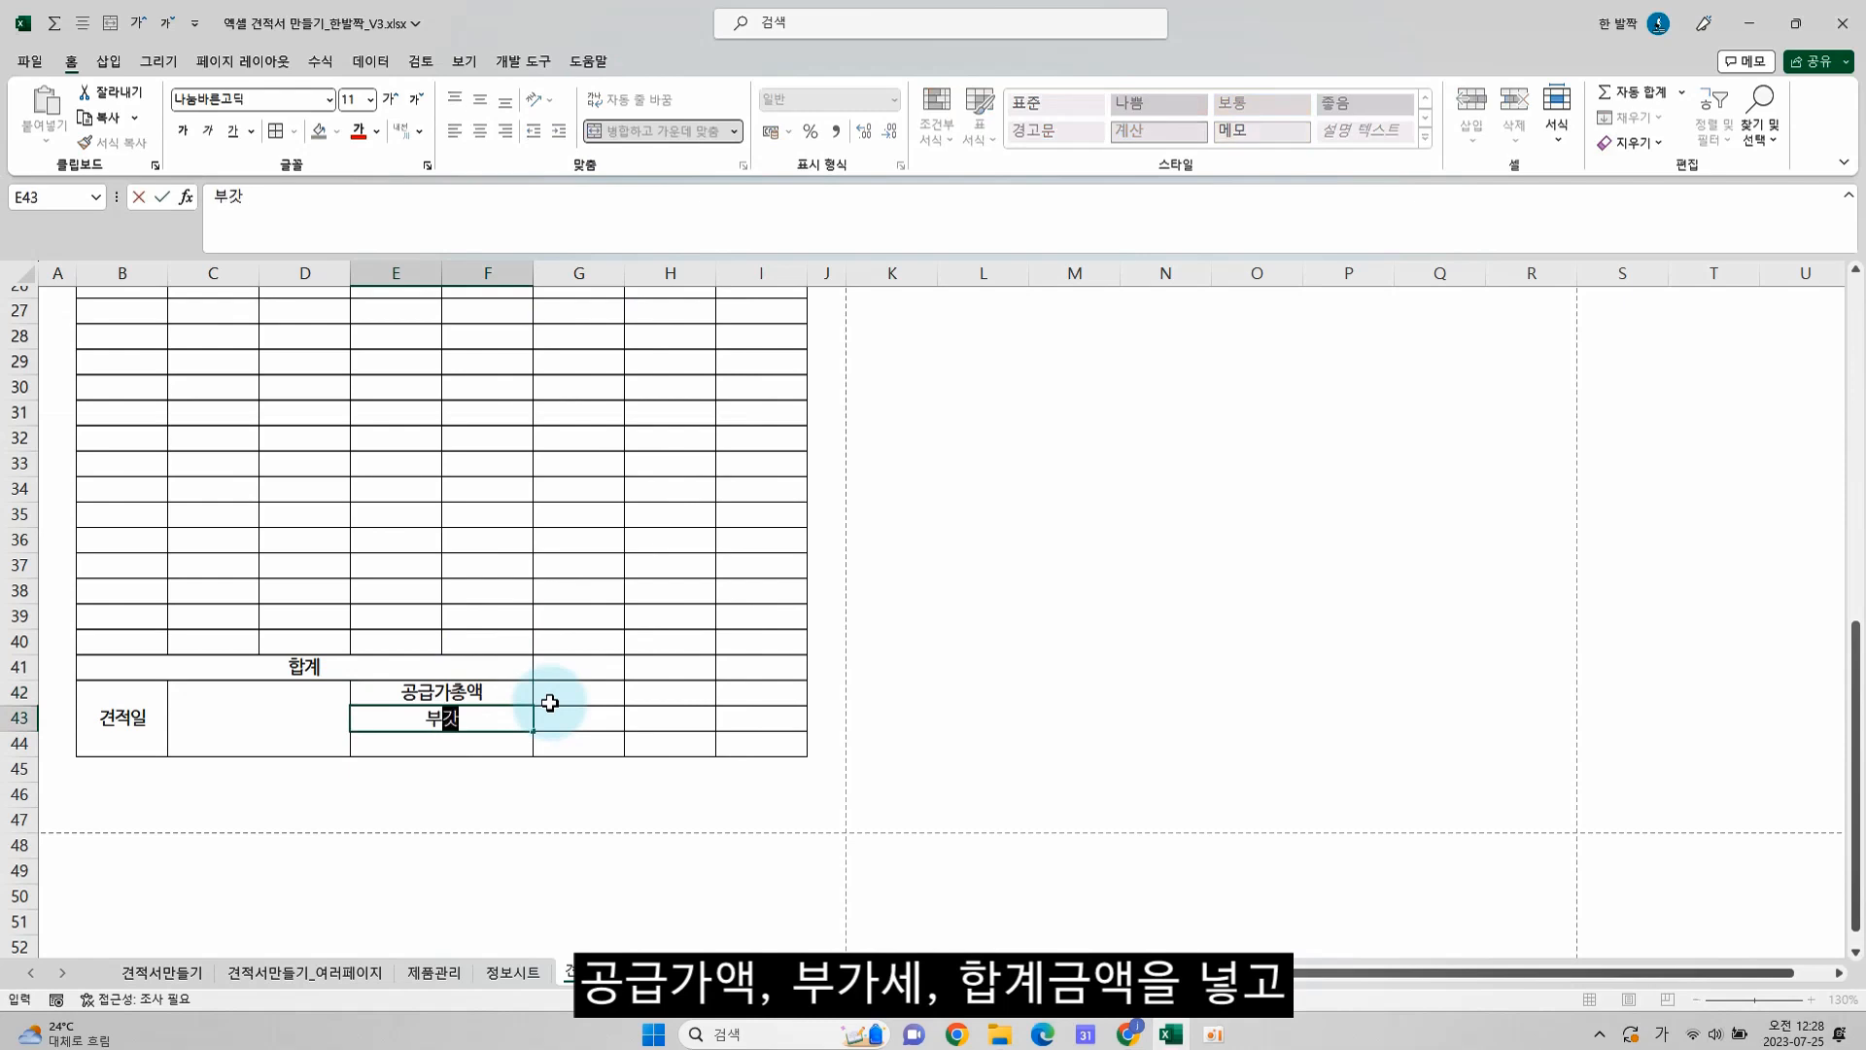
pyautogui.press('Return')
pyautogui.write('합ㄱ')
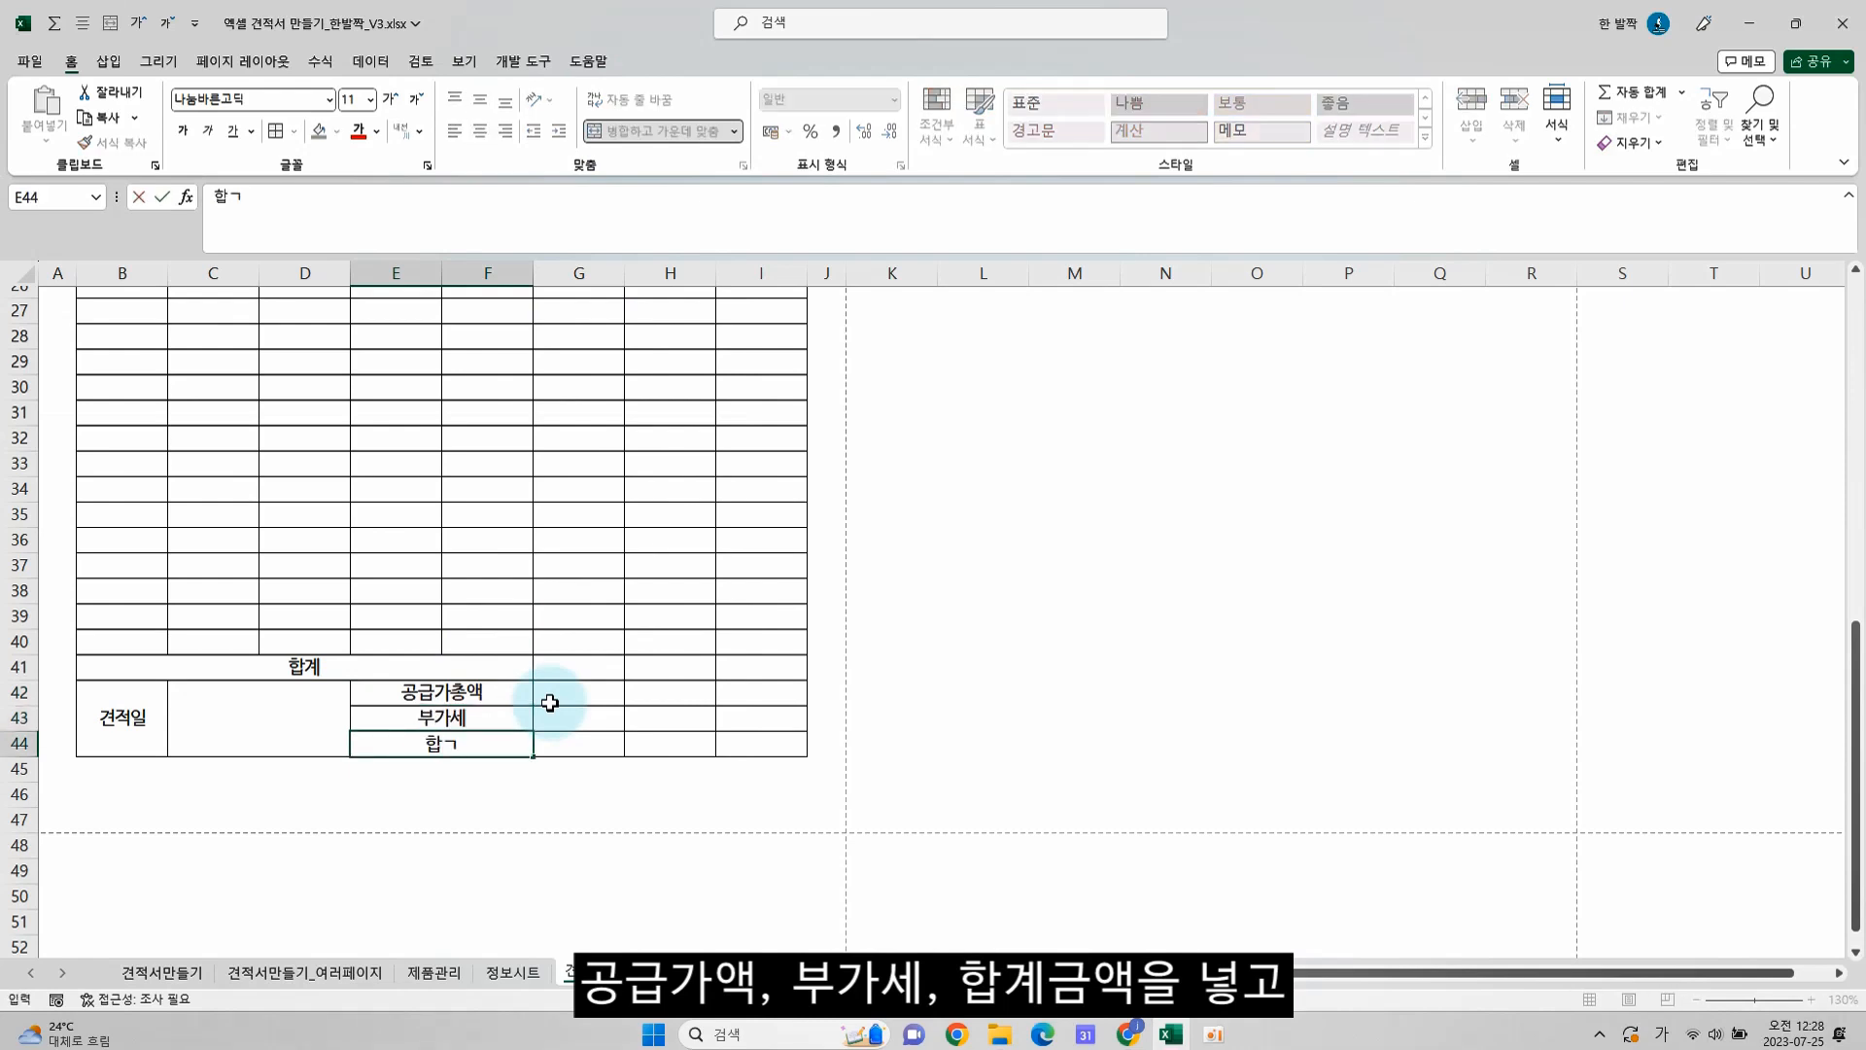
pyautogui.write('계금액')
pyautogui.hotkey('alt', 'Return')
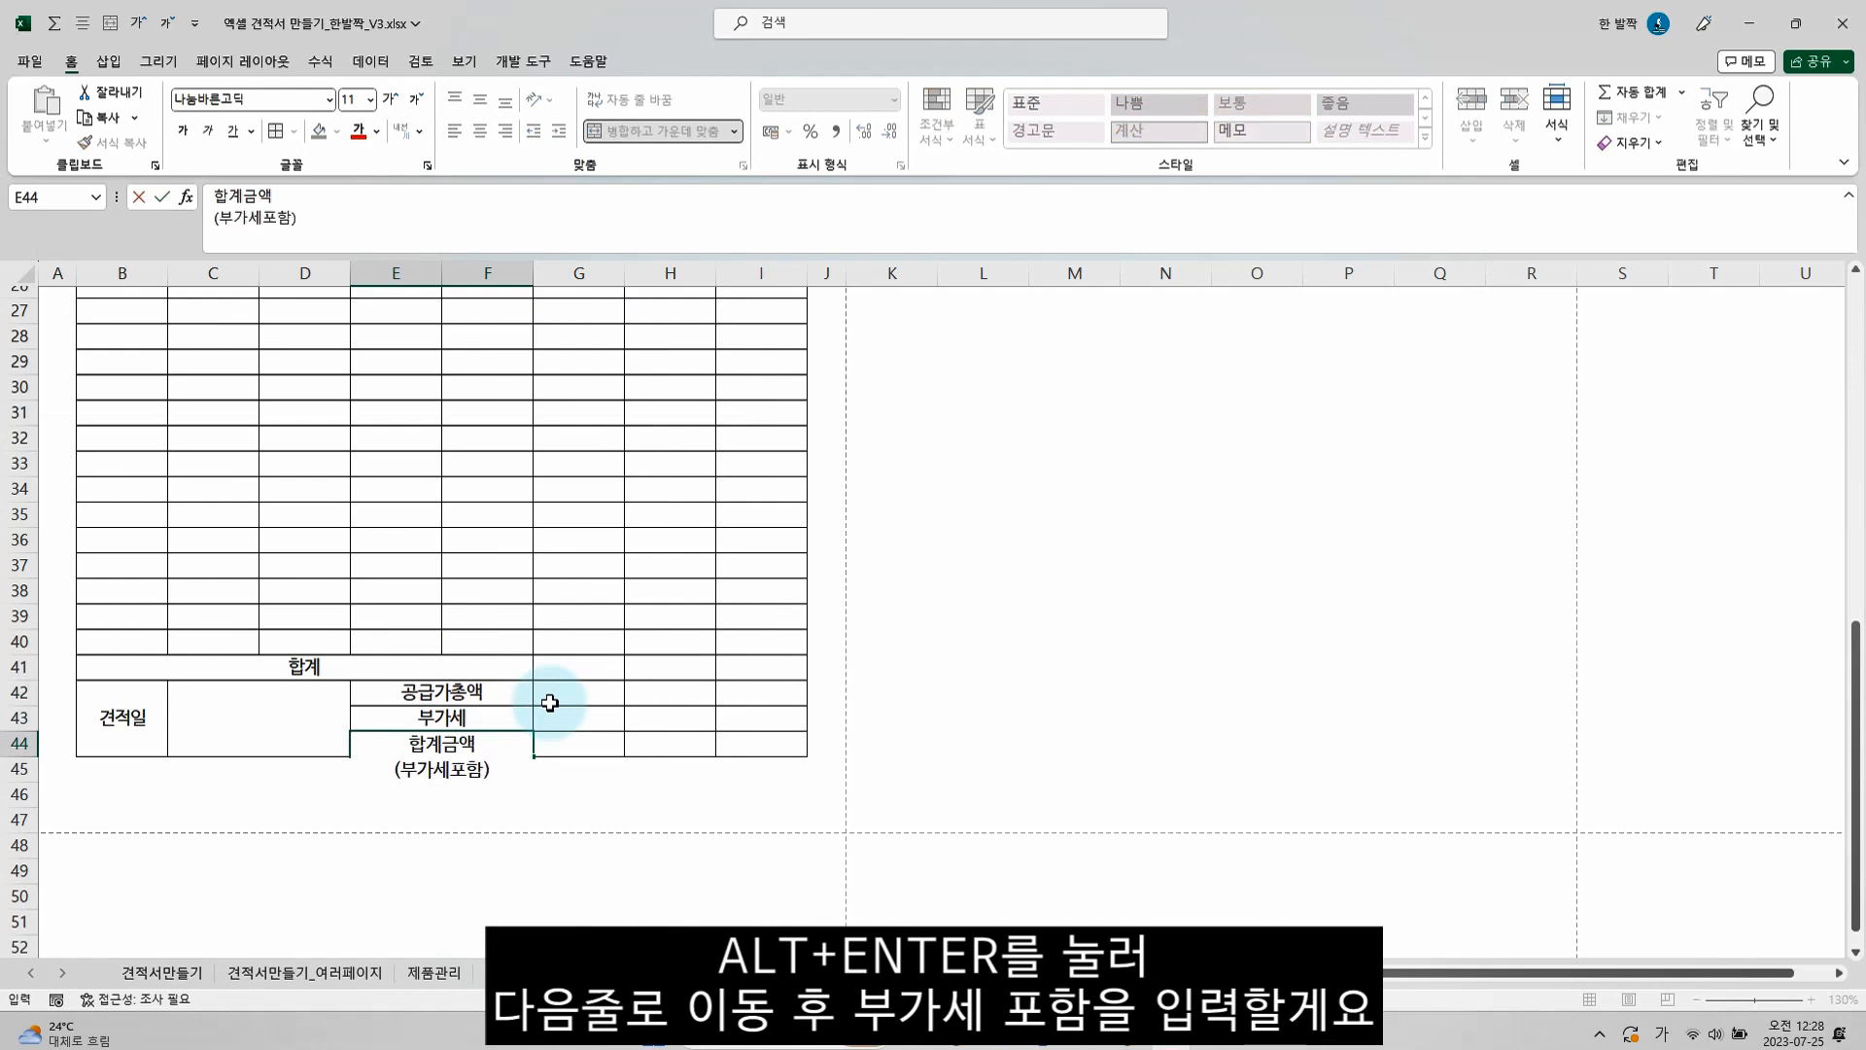
pyautogui.write('(부가세포함)')
pyautogui.press('Return')
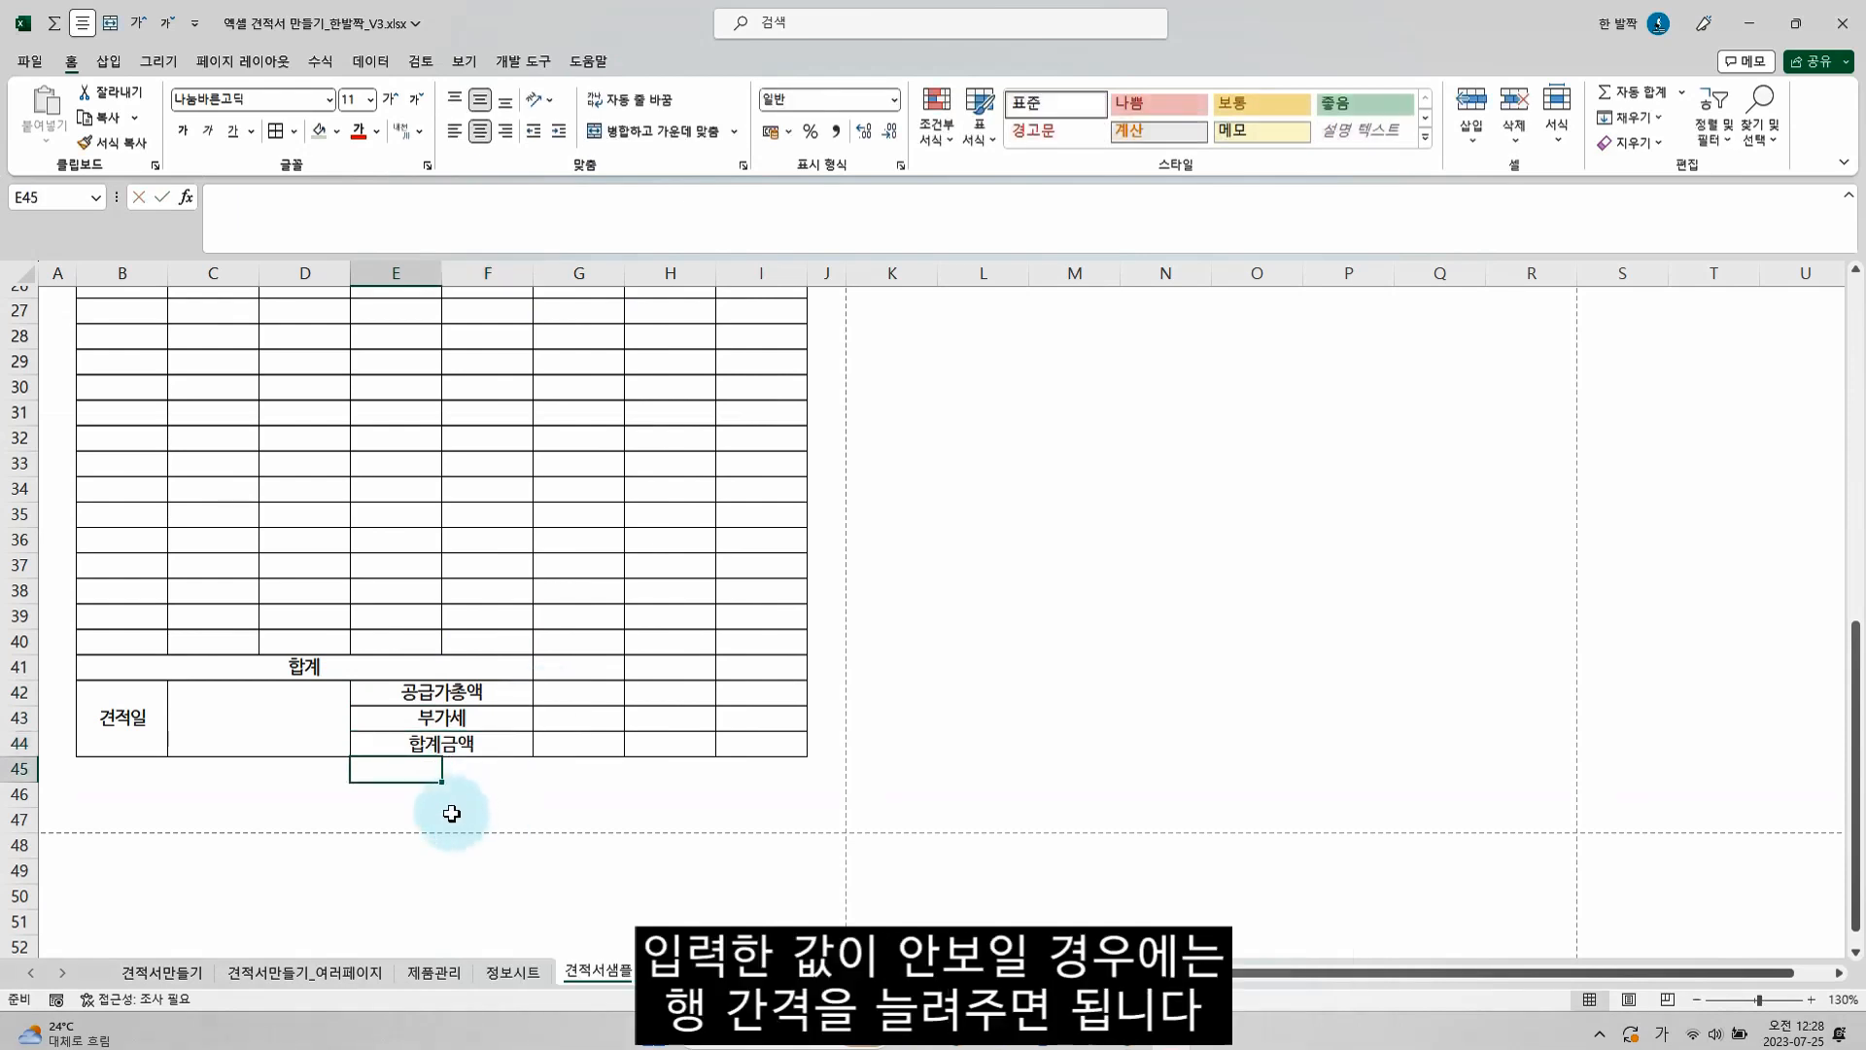
# Increase the height of rows 42 to 44 and reduce the font size of the (부가세포함) text in E44
pyautogui.moveTo(21, 692); pyautogui.dragTo(19, 747)
pyautogui.click(19, 746)
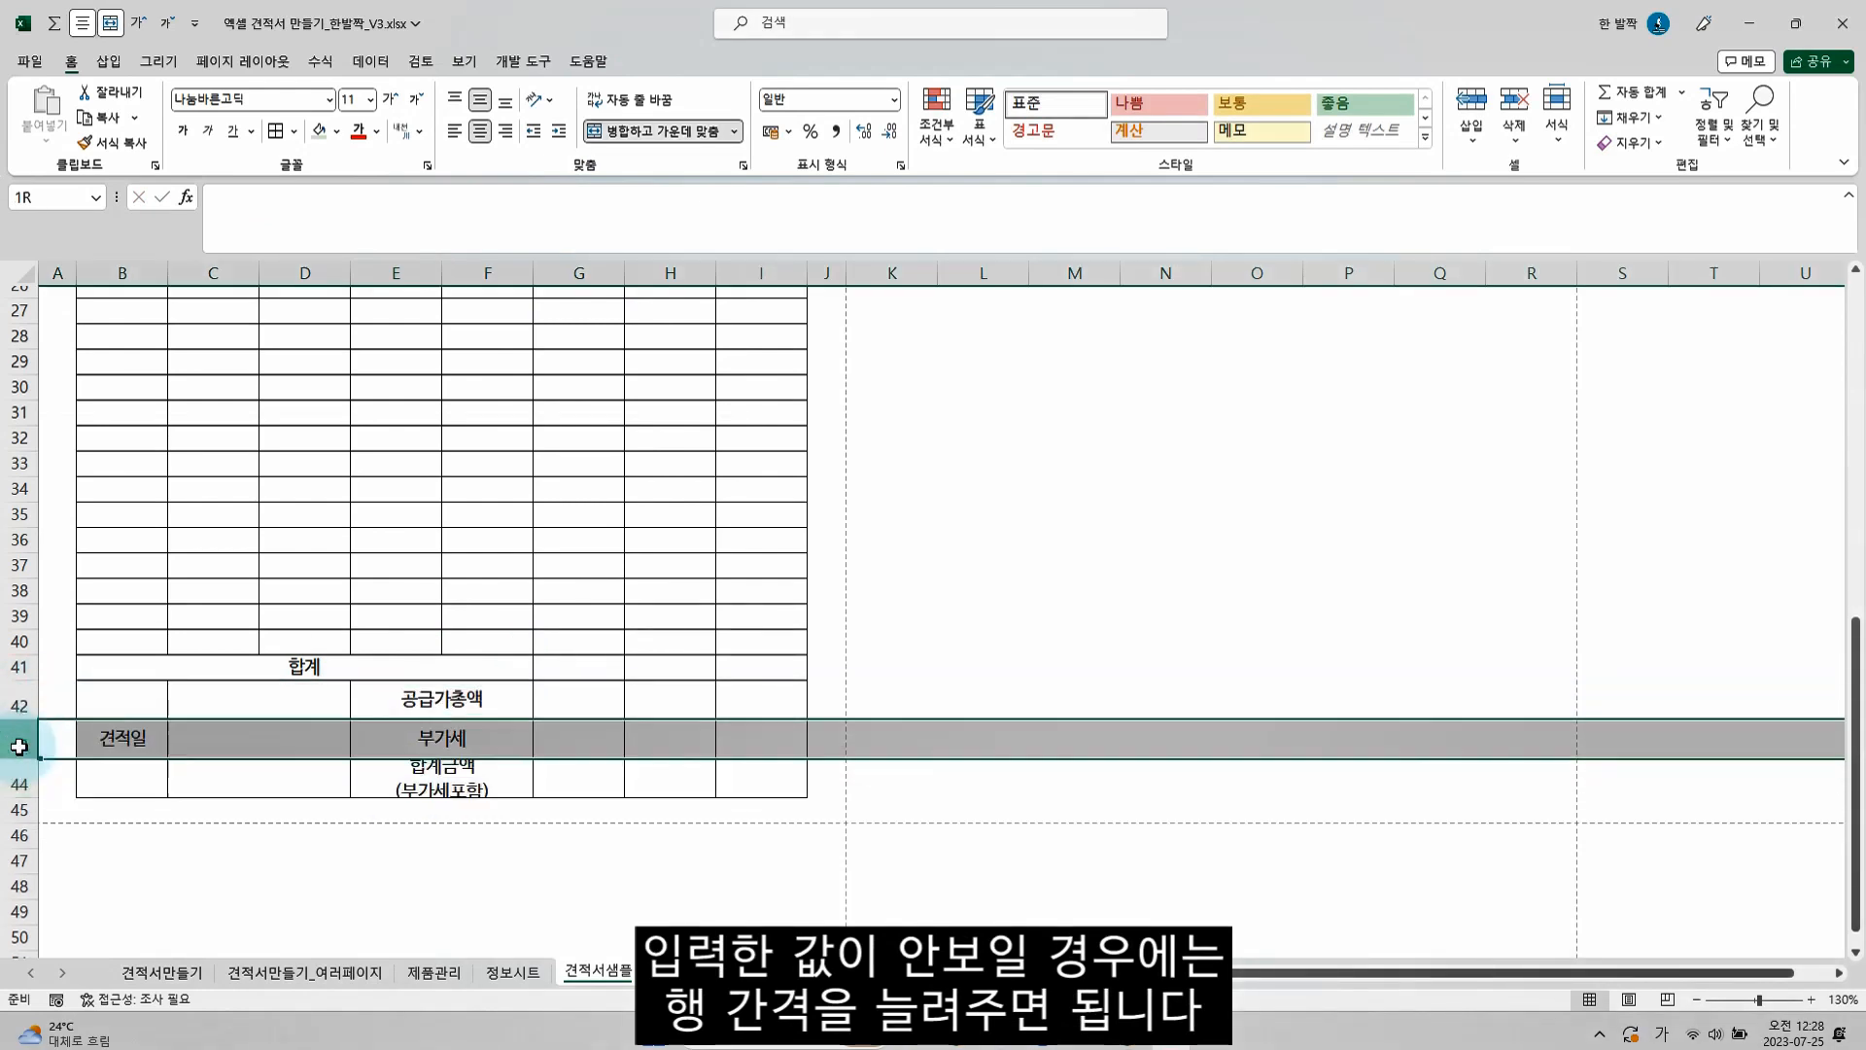
pyautogui.click(410, 790)
pyautogui.press('F2')
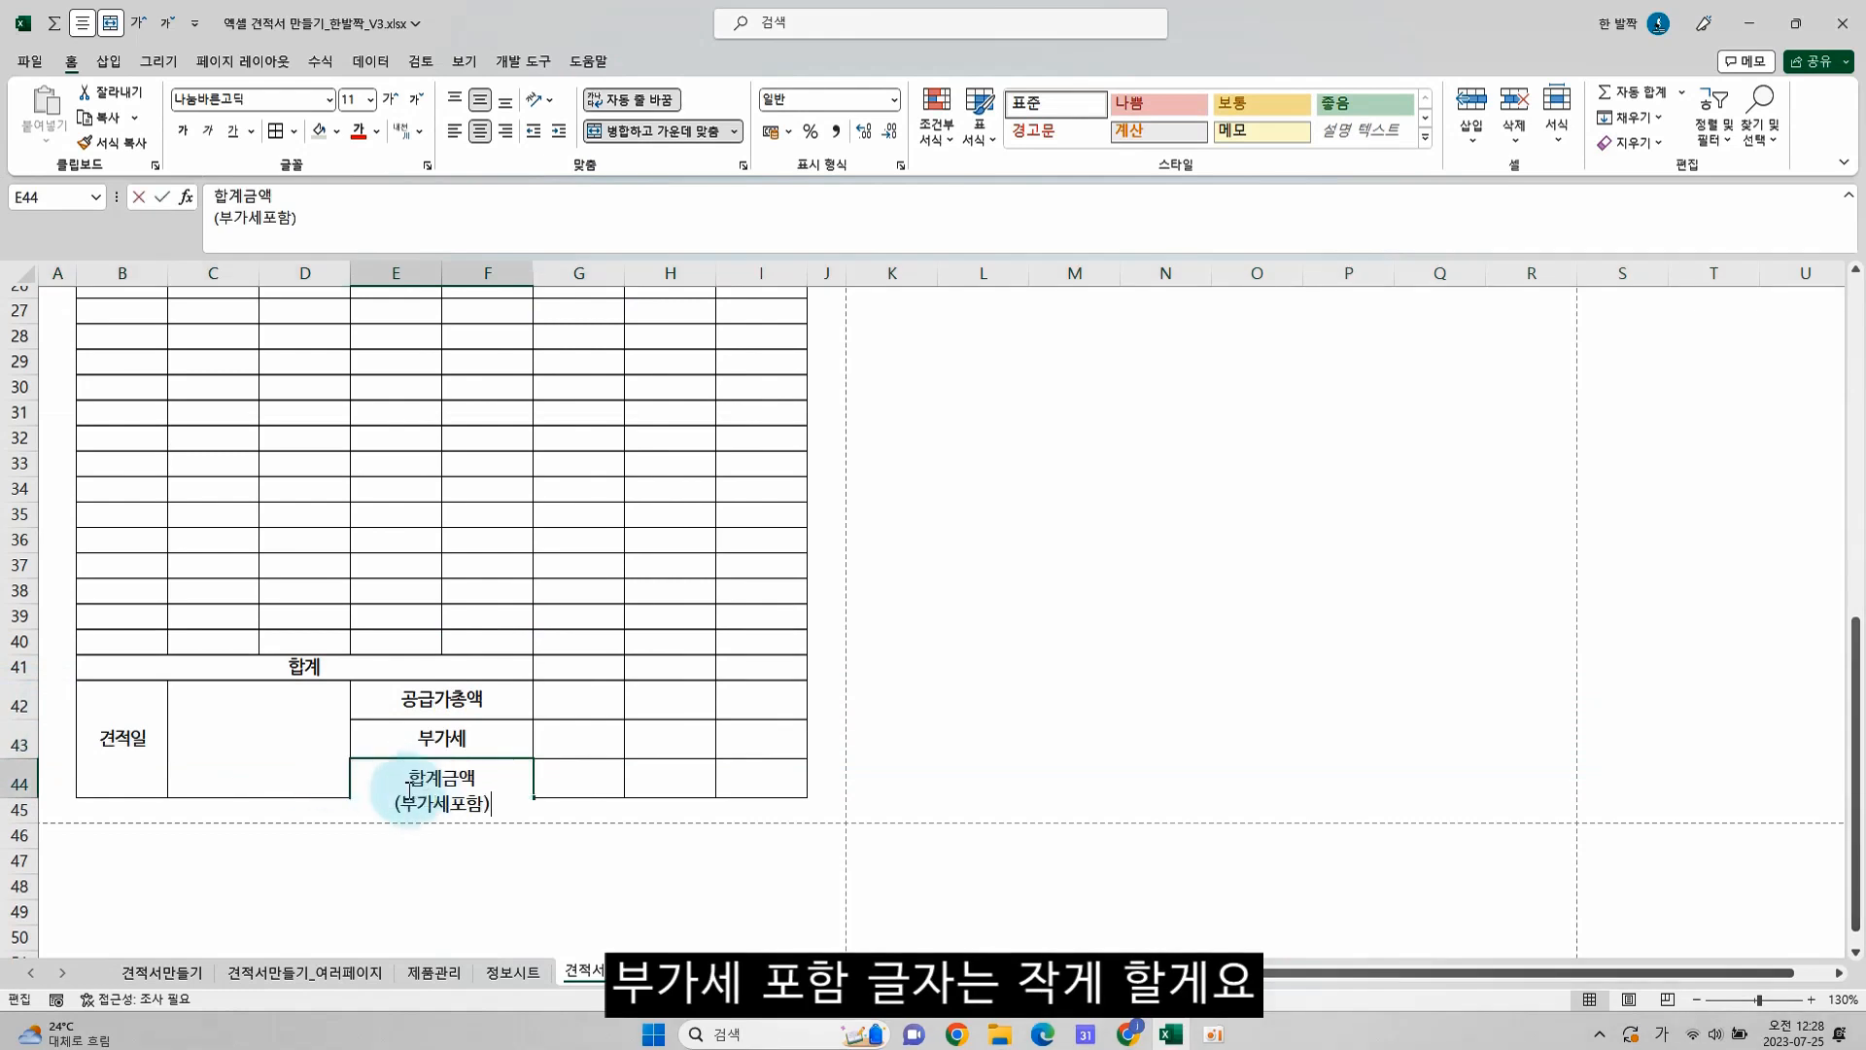
pyautogui.moveTo(394, 802); pyautogui.dragTo(483, 799)
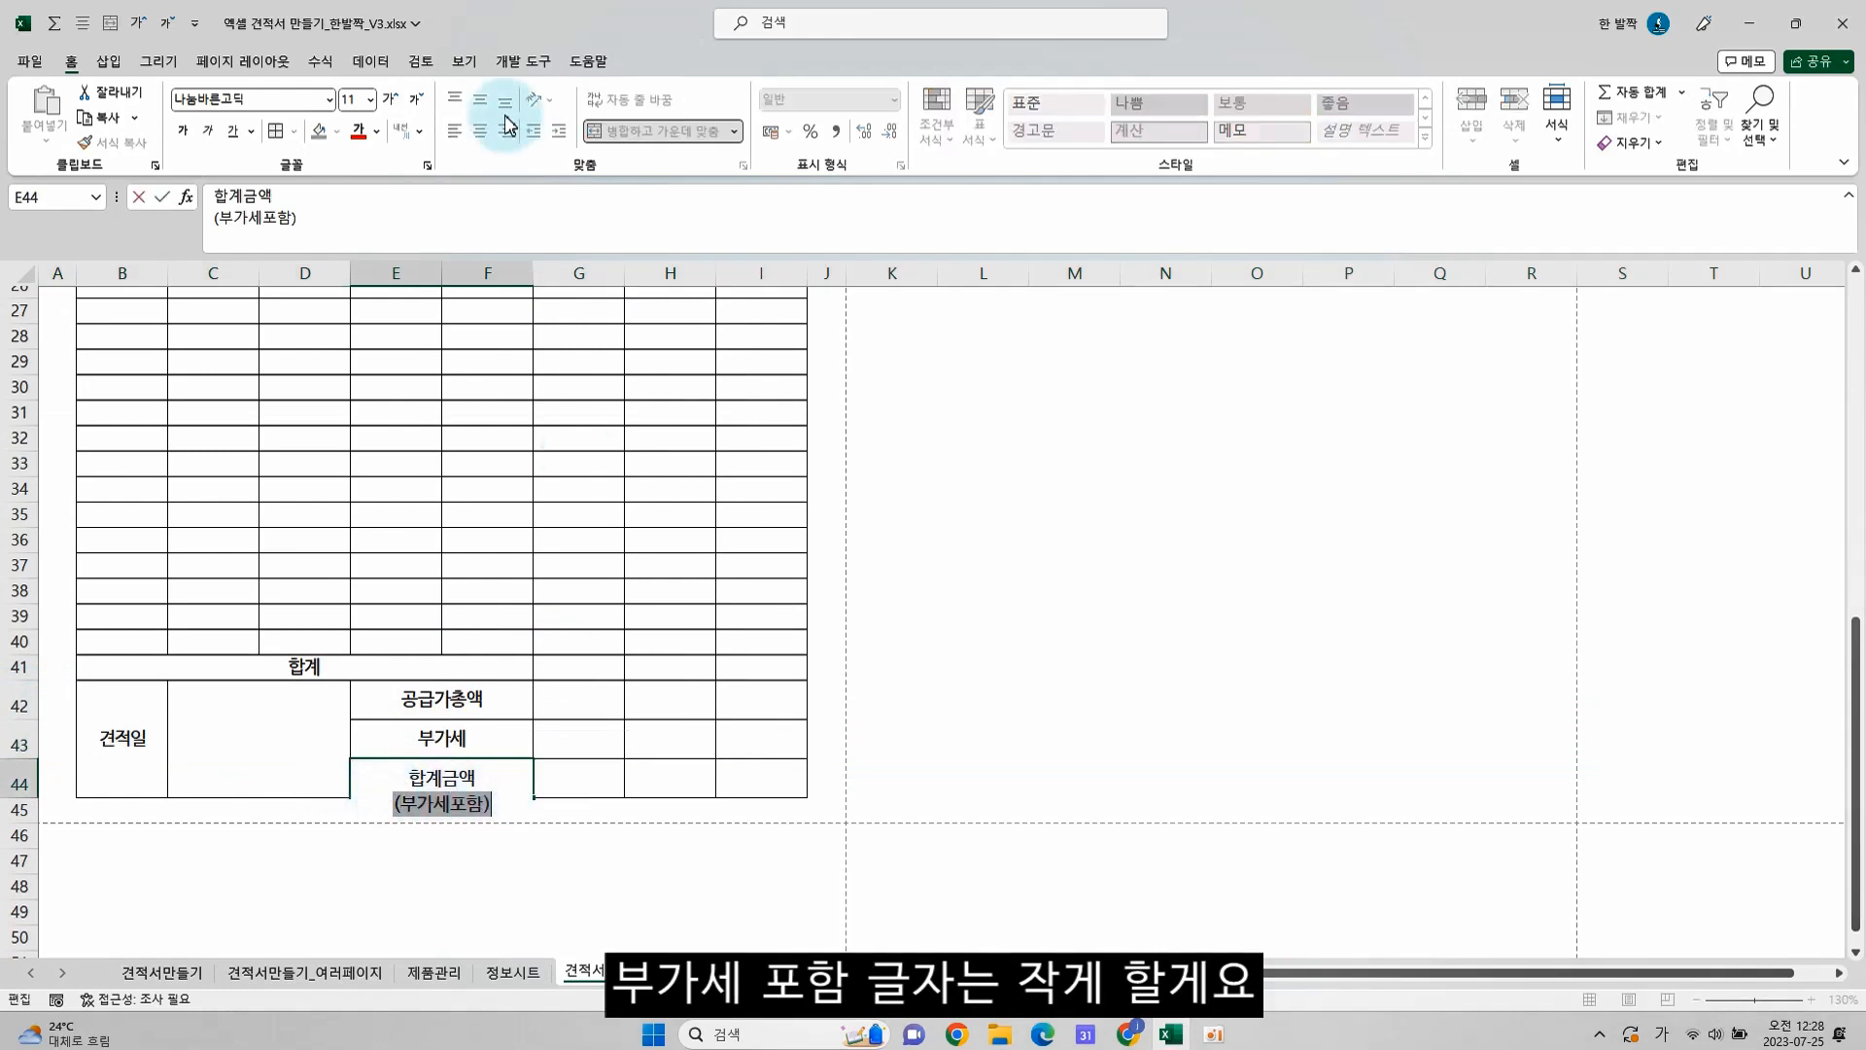
pyautogui.click(416, 99)
pyautogui.click(416, 98)
pyautogui.click(416, 98)
pyautogui.click(271, 741)
# Set the horizontal alignment of the labels in E42:F44 to 균등 분할 (들여쓰기) with an indent of 1
pyautogui.moveTo(438, 700); pyautogui.dragTo(489, 750)
pyautogui.hotkey('ctrl', '1')
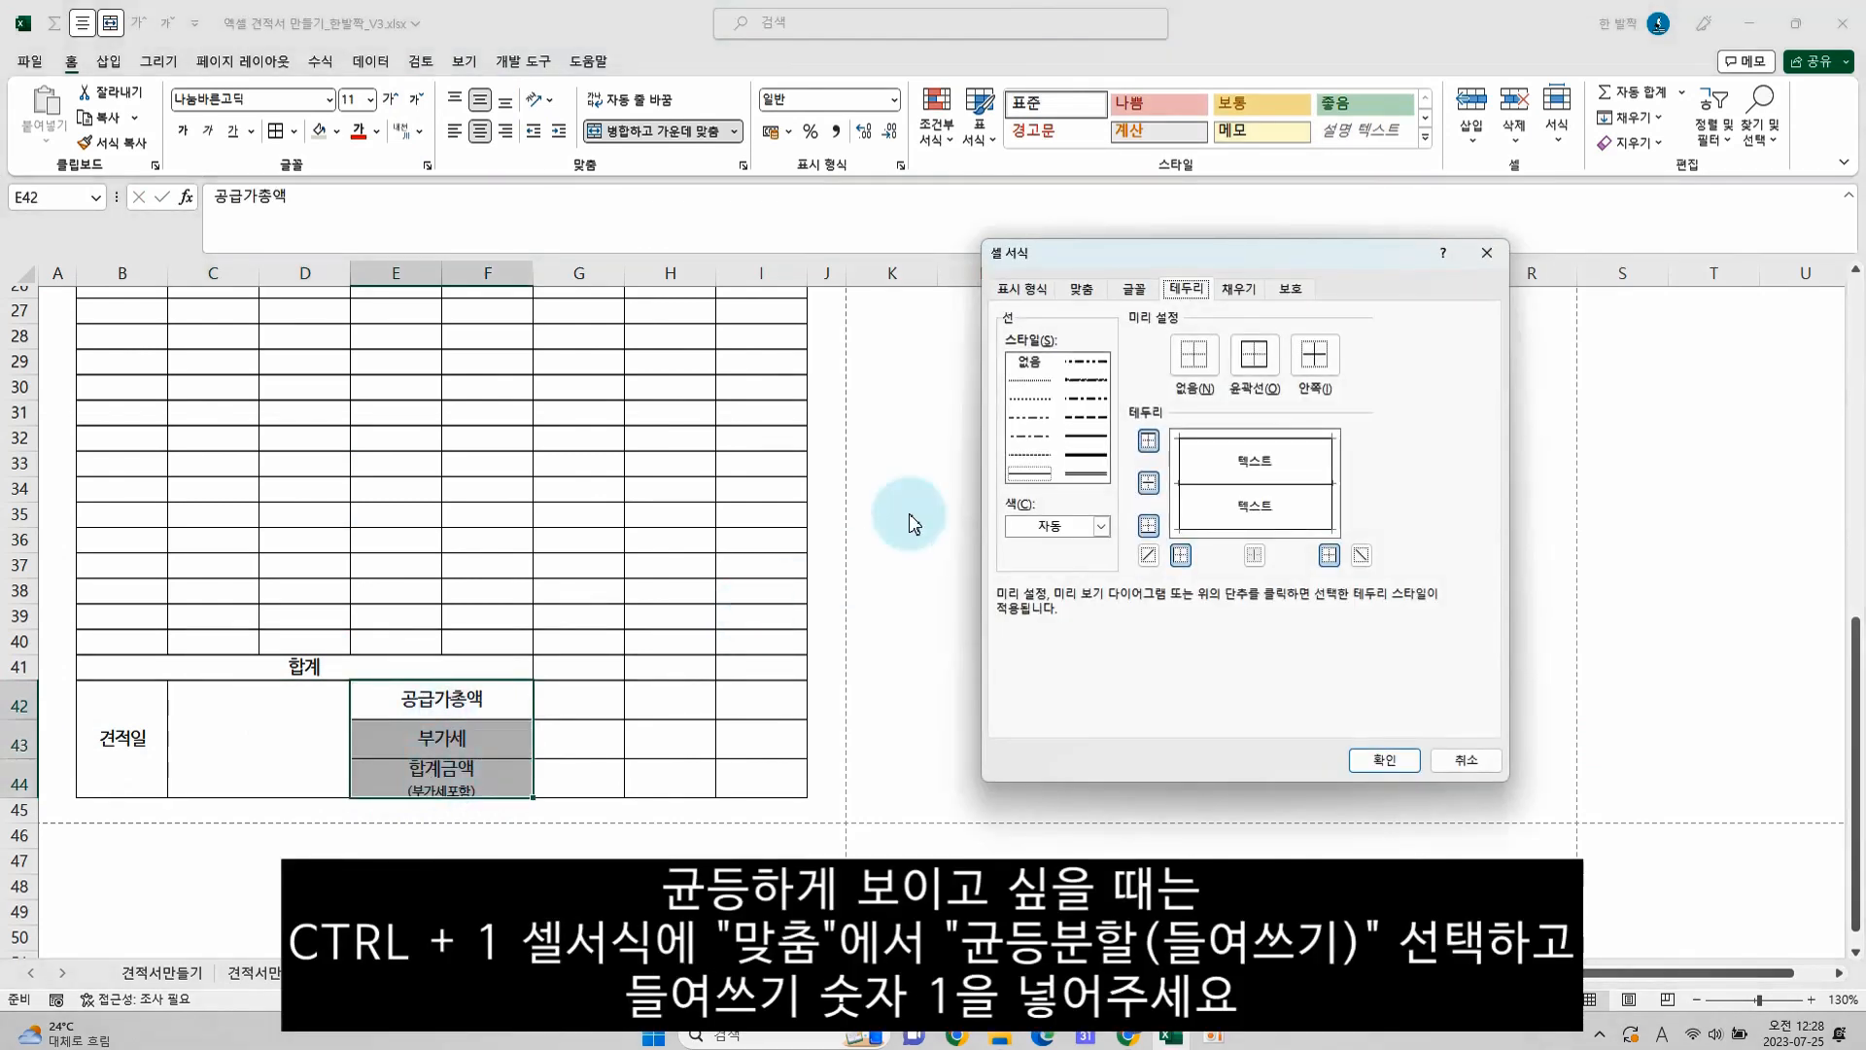
pyautogui.click(1084, 292)
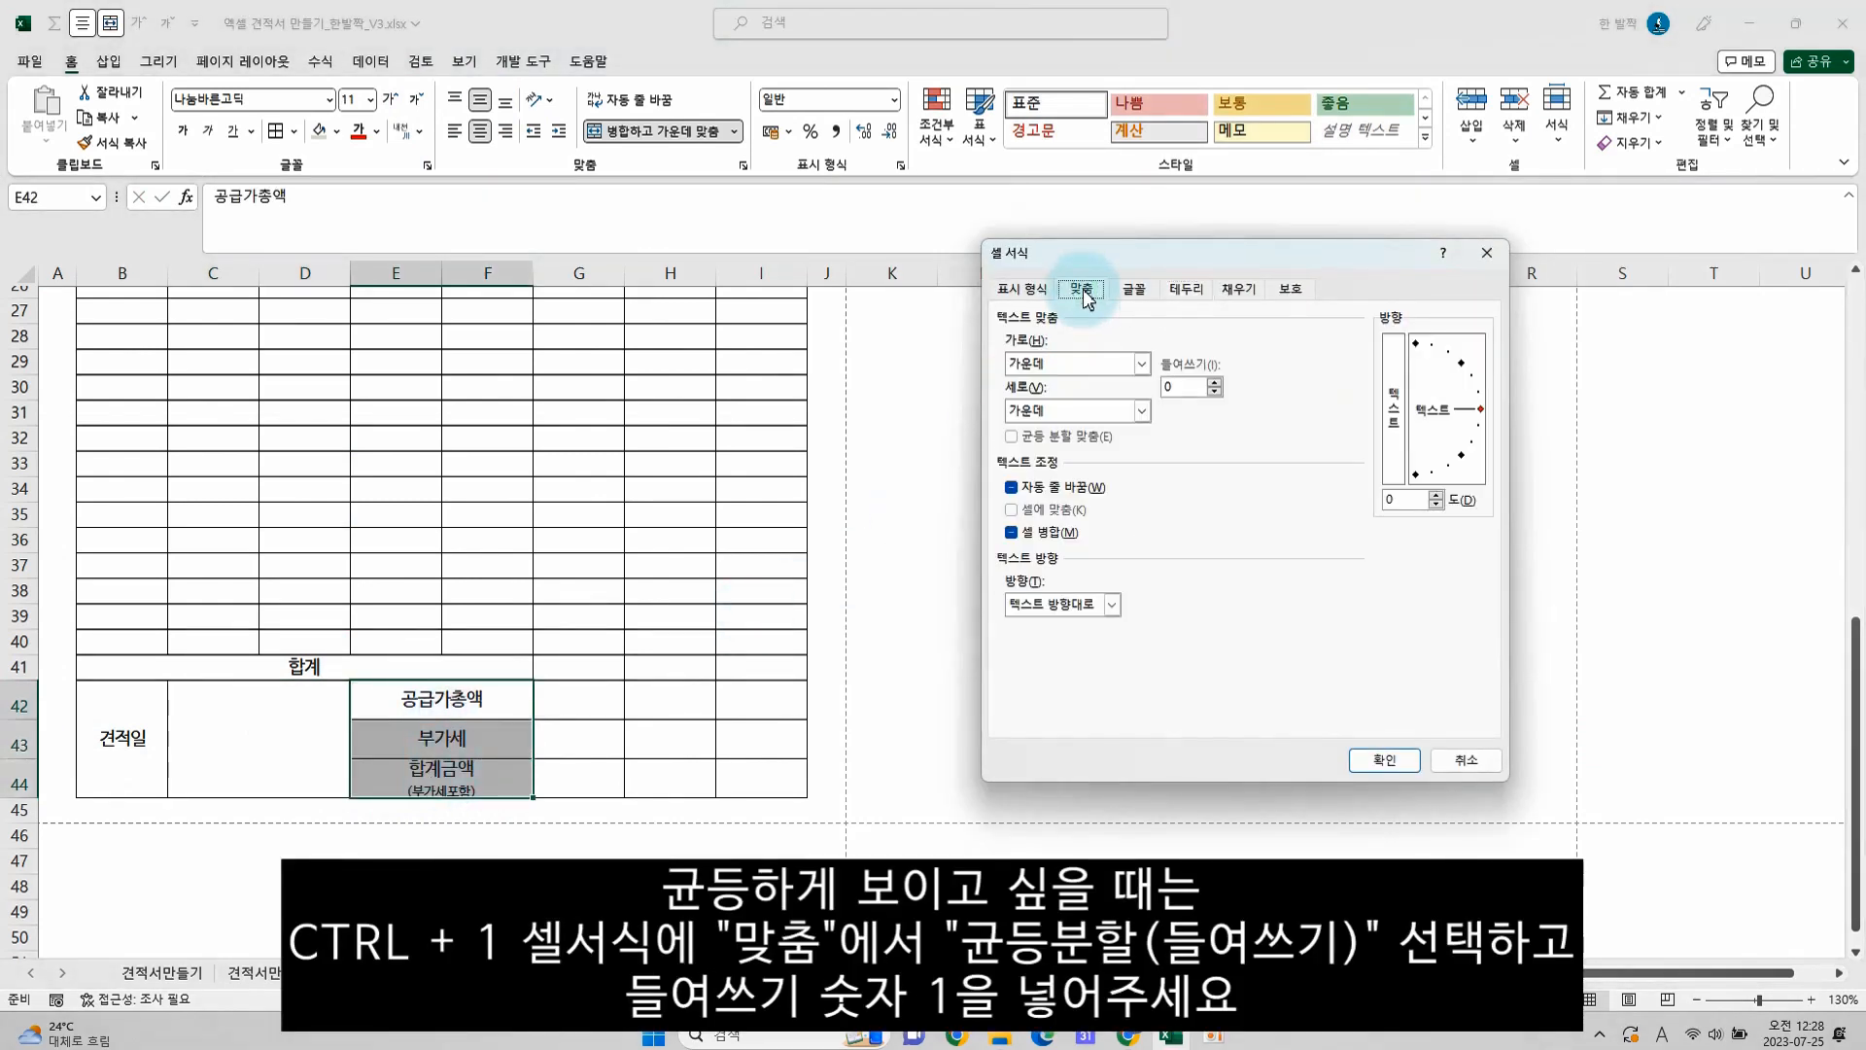
pyautogui.click(1045, 369)
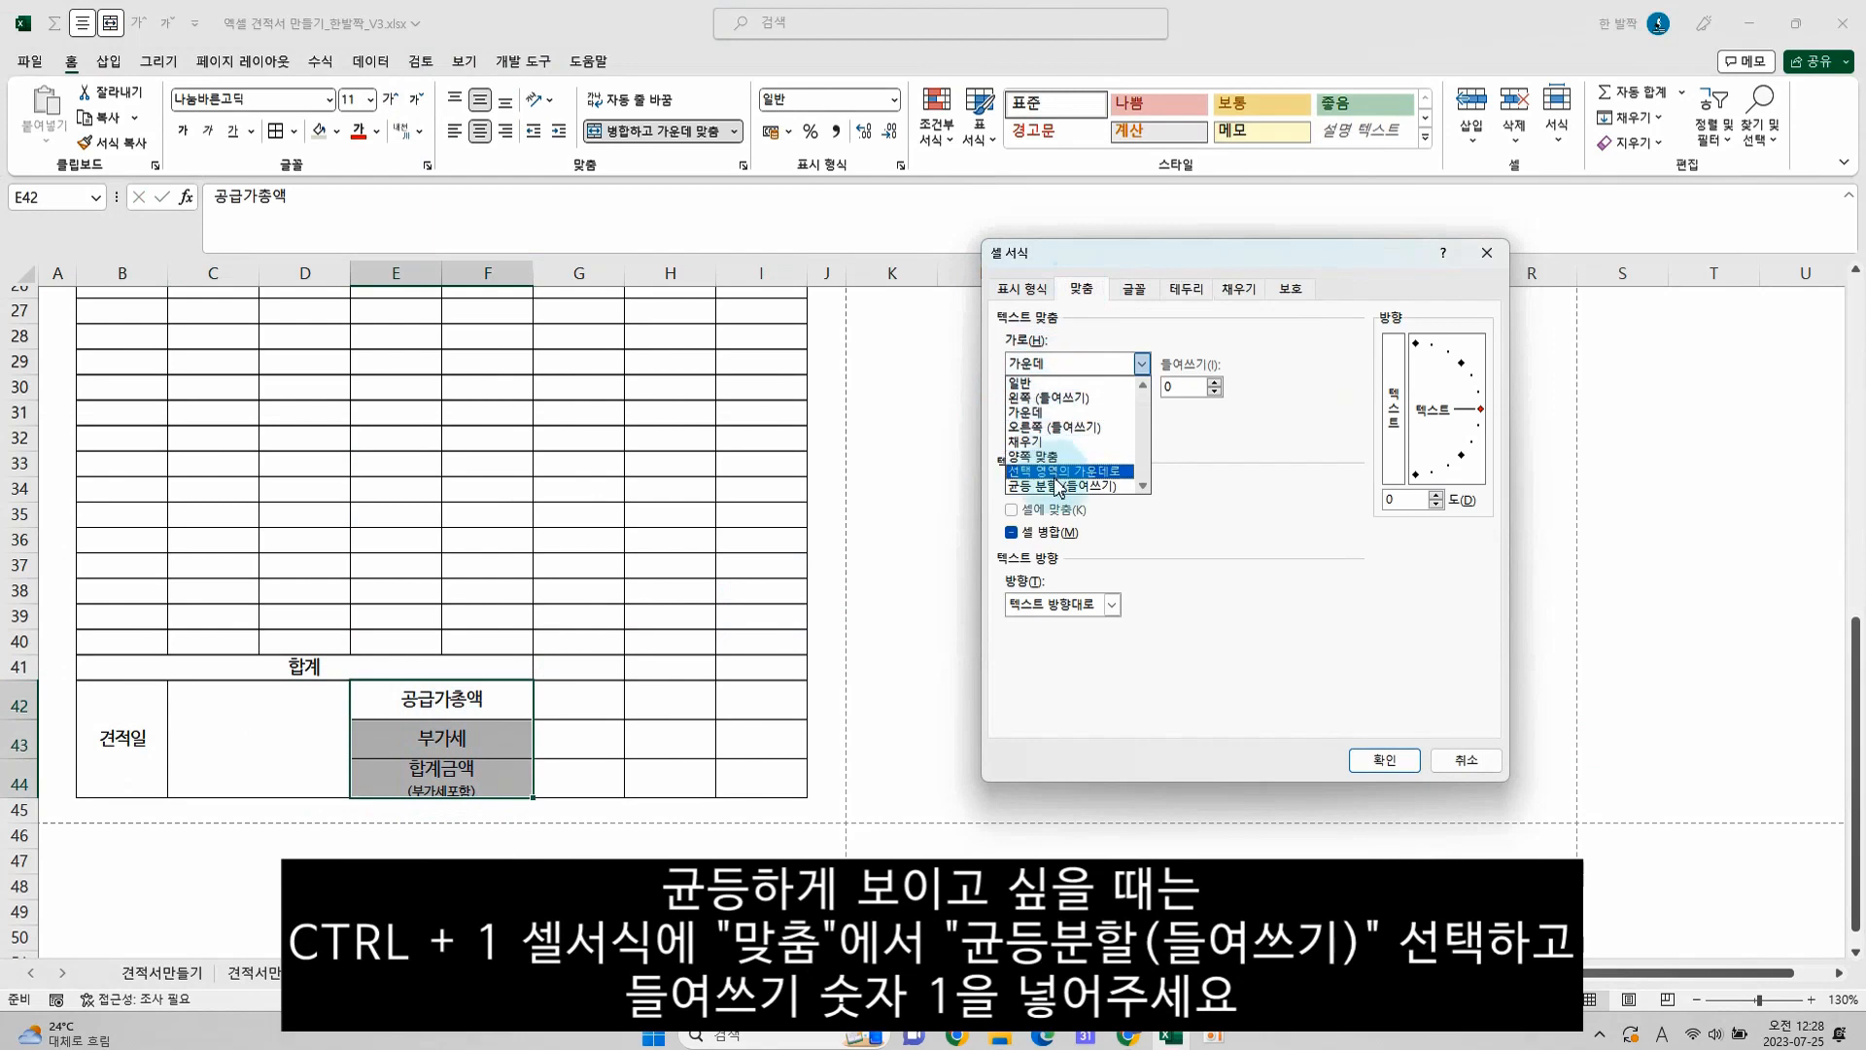
pyautogui.click(1057, 486)
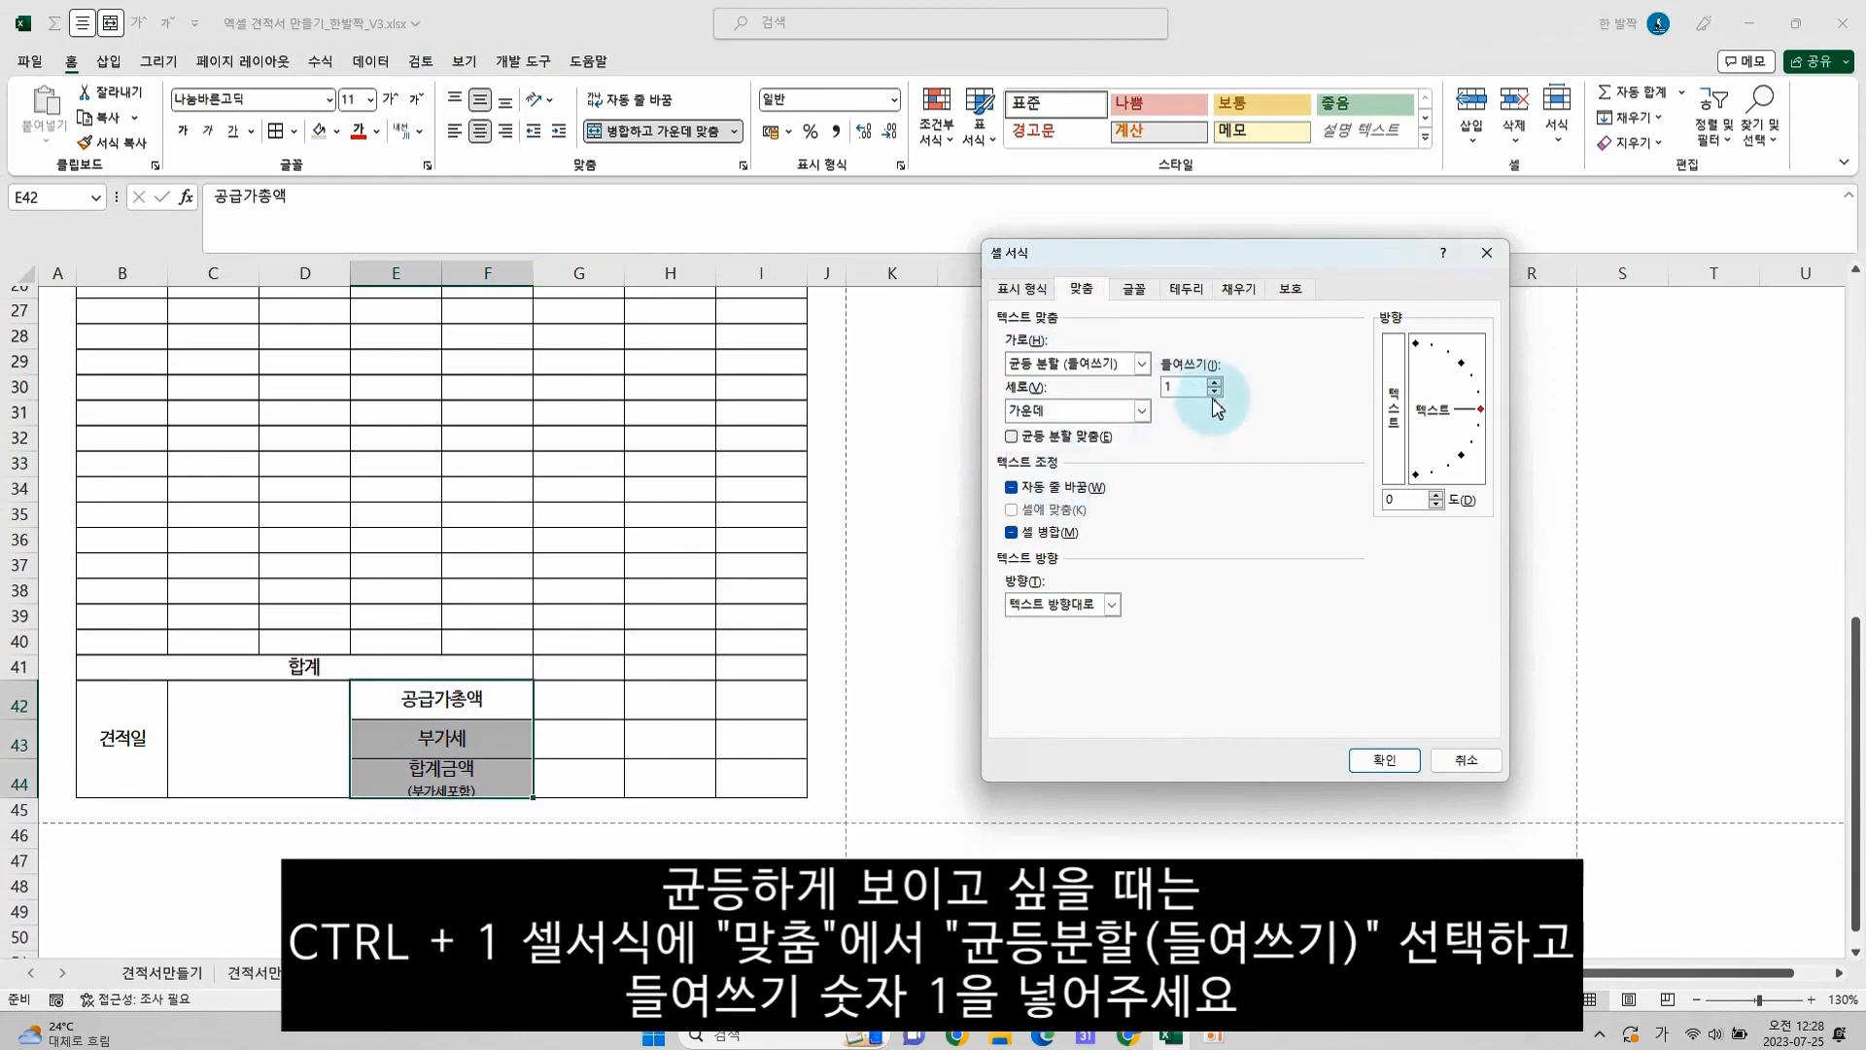
pyautogui.click(1380, 760)
# Merge and center the value cells G42:I42, G43:I43 and G44:I44 row by row
pyautogui.click(616, 754)
pyautogui.moveTo(603, 702); pyautogui.dragTo(768, 700)
pyautogui.press('F4')
pyautogui.moveTo(630, 733); pyautogui.dragTo(751, 725)
pyautogui.press('F4')
pyautogui.moveTo(593, 778); pyautogui.dragTo(763, 775)
pyautogui.press('F4')
pyautogui.click(738, 697)
pyautogui.moveTo(603, 665); pyautogui.dragTo(729, 665)
pyautogui.scroll(4, 628, 637)
pyautogui.scroll(5, 628, 637)
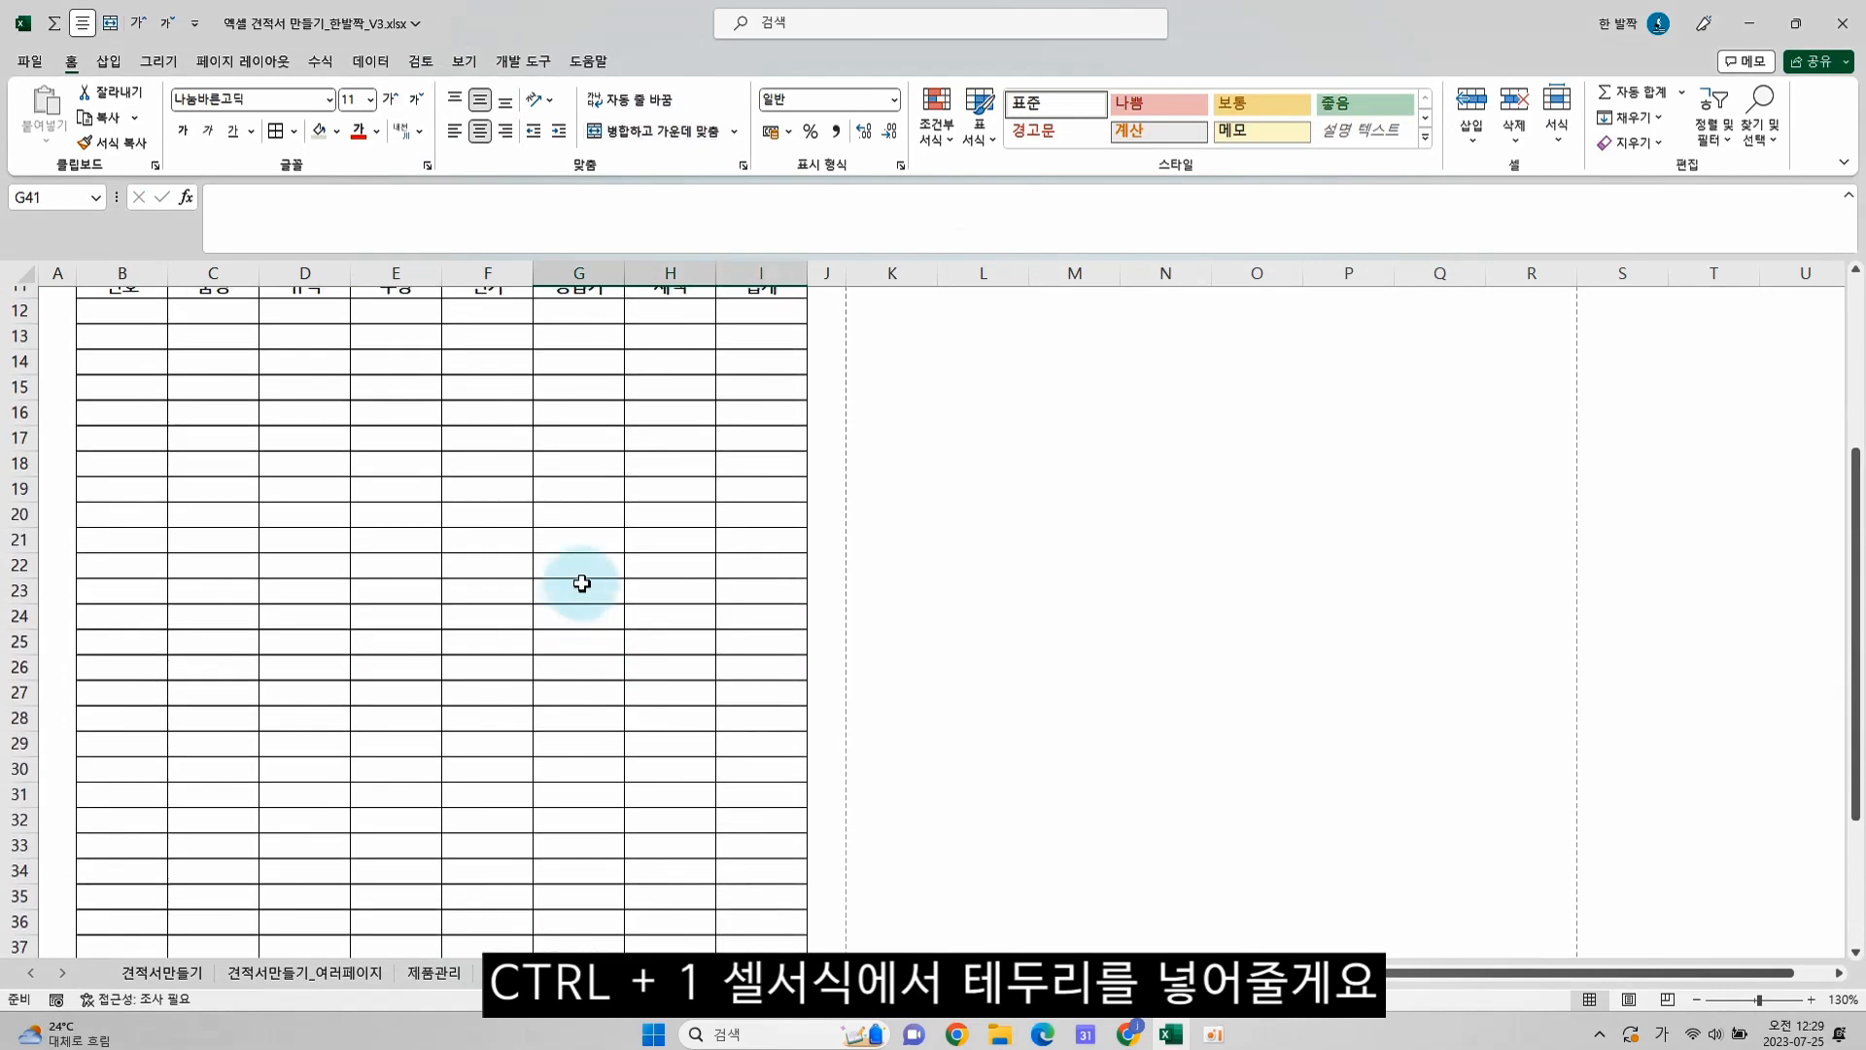
pyautogui.click(506, 604)
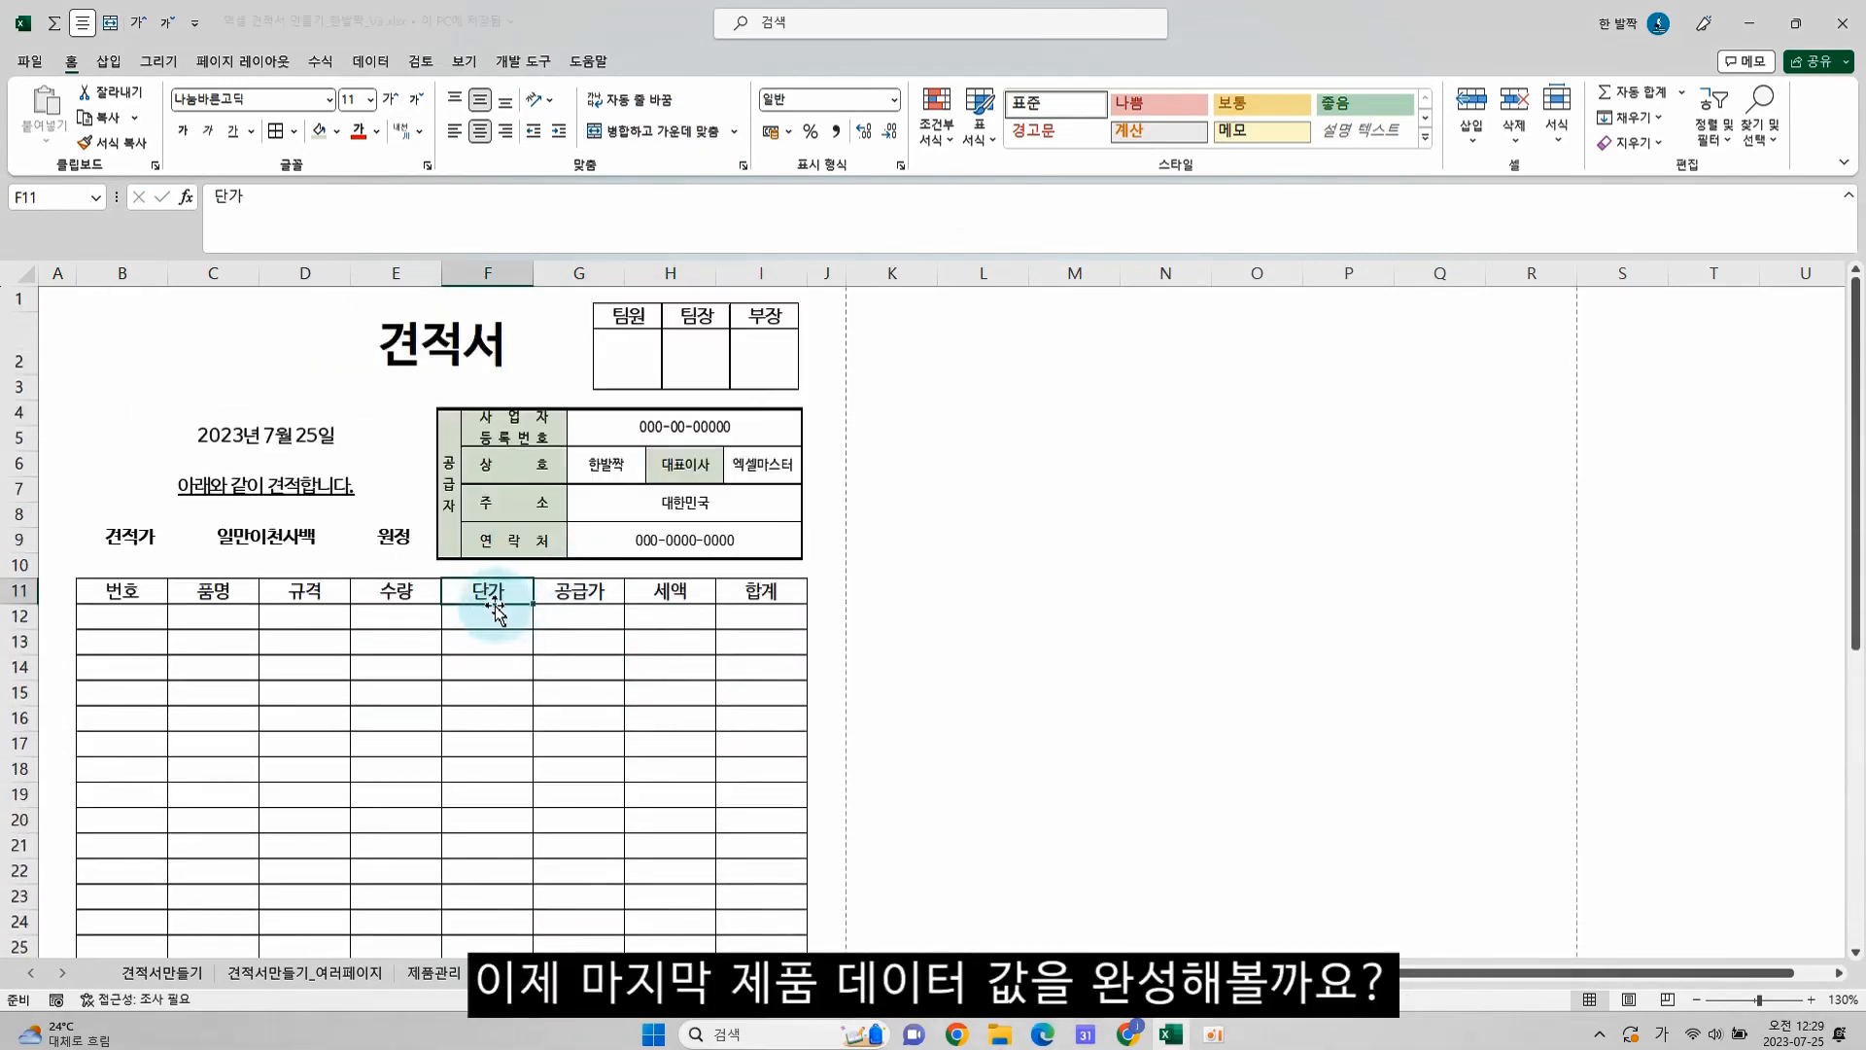
pyautogui.moveTo(154, 624); pyautogui.dragTo(461, 620)
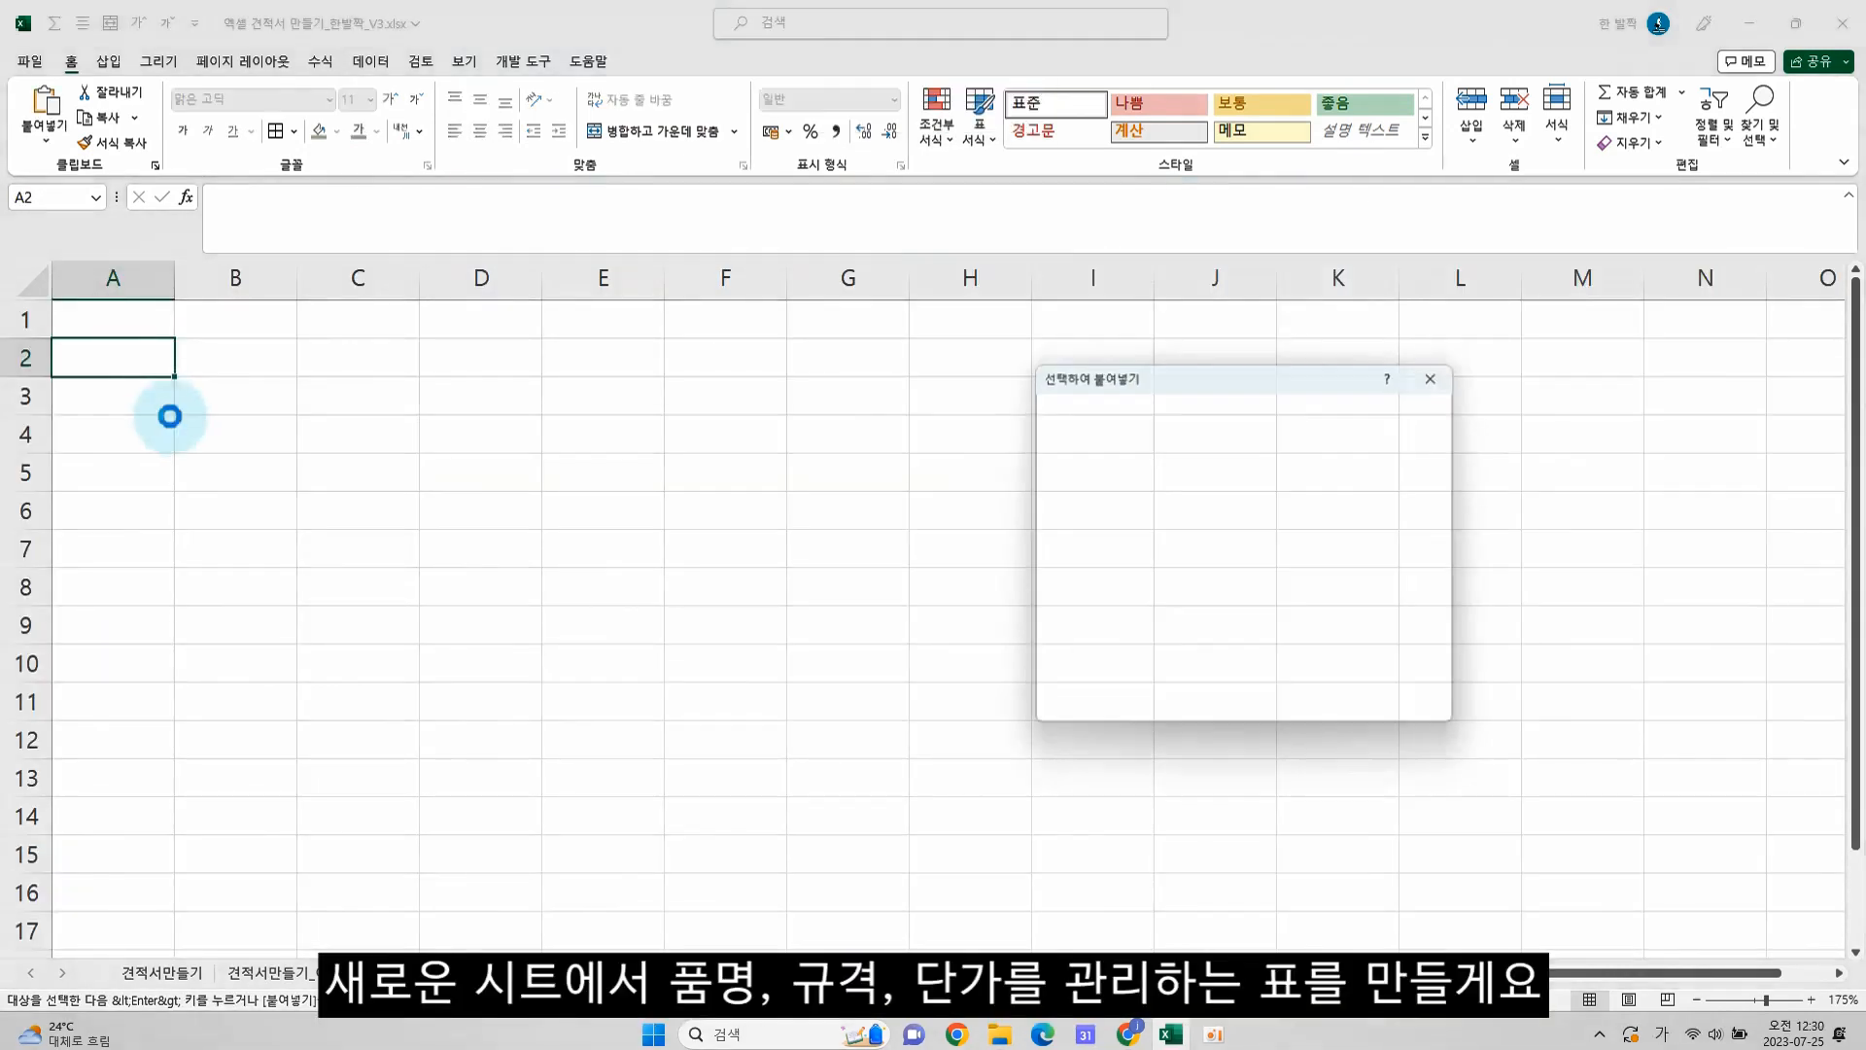
# Paste the product table with 품명, 규격 and 단가 for A제품 through D제품 into A2:C6 of a new sheet
pyautogui.write('품명\t규격\t단가 A제품\t개\t3000 B제품\tBOX\t1500 C제품\tkg\t10000 D제품\t개\t2000')
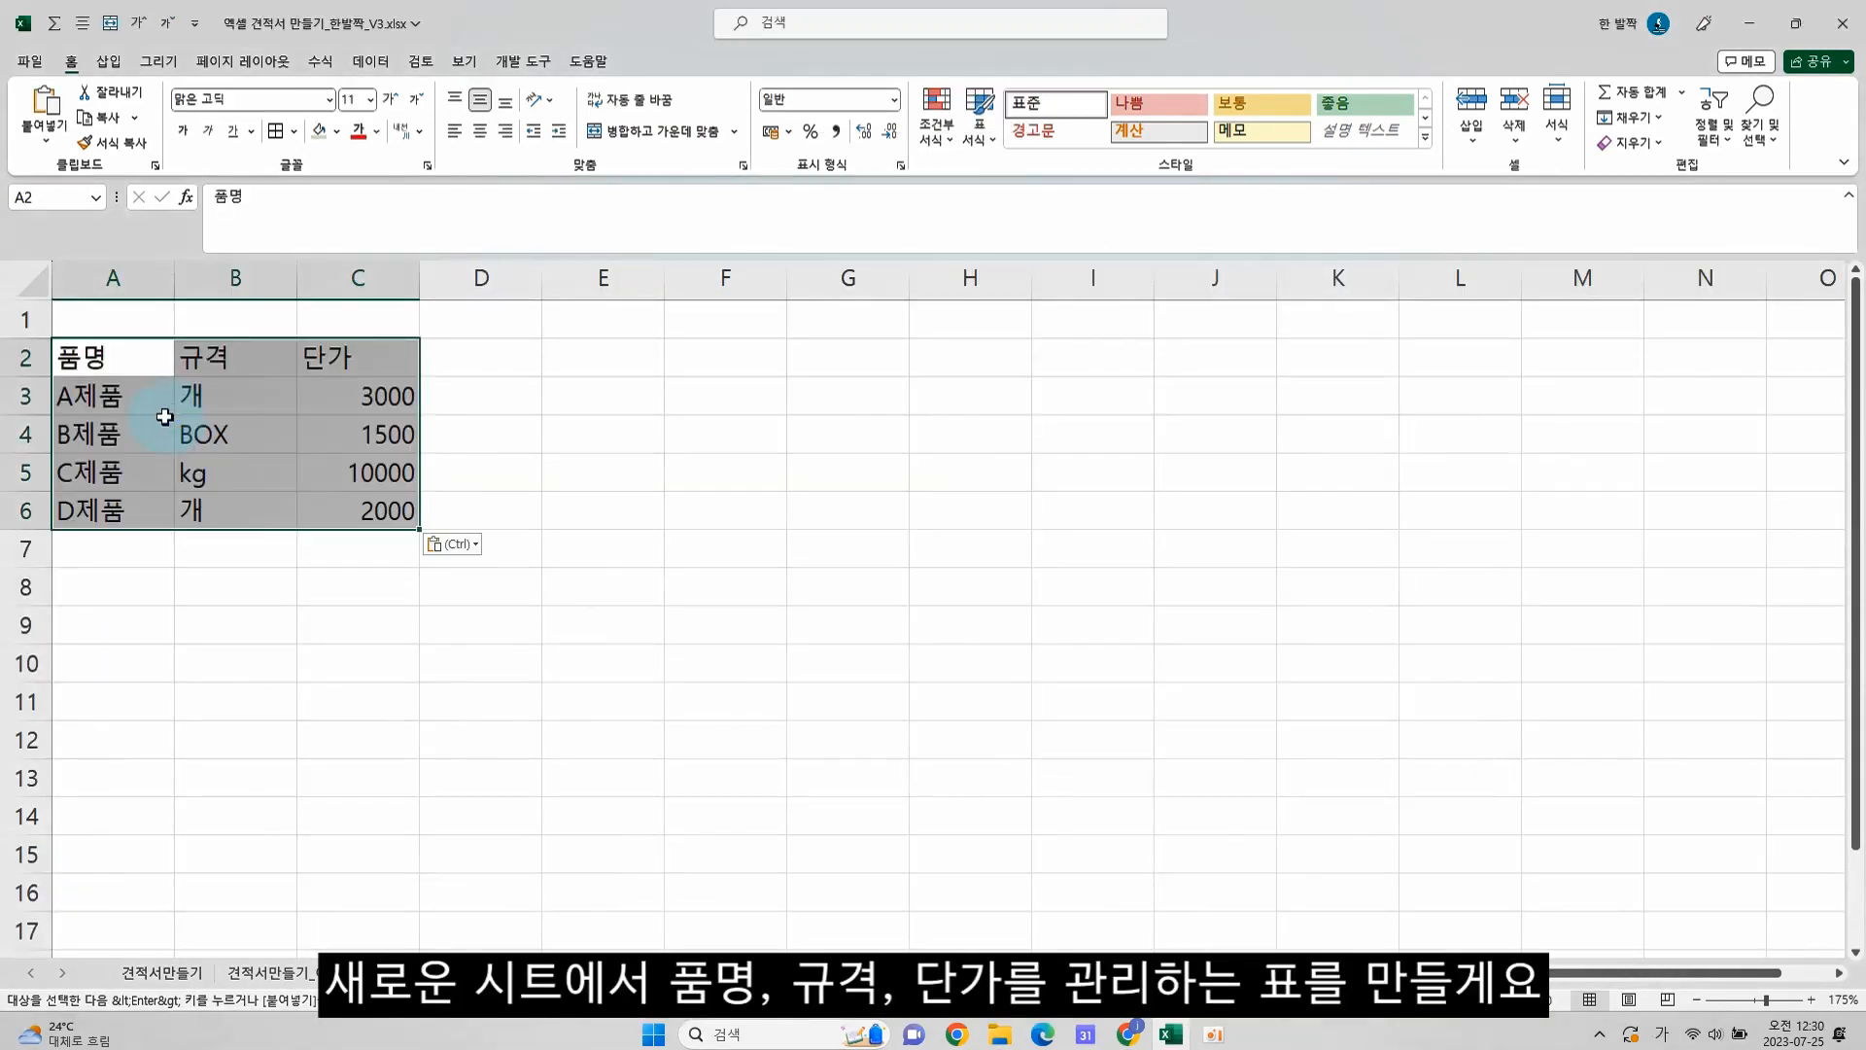
pyautogui.click(165, 420)
pyautogui.moveTo(129, 356); pyautogui.dragTo(404, 522)
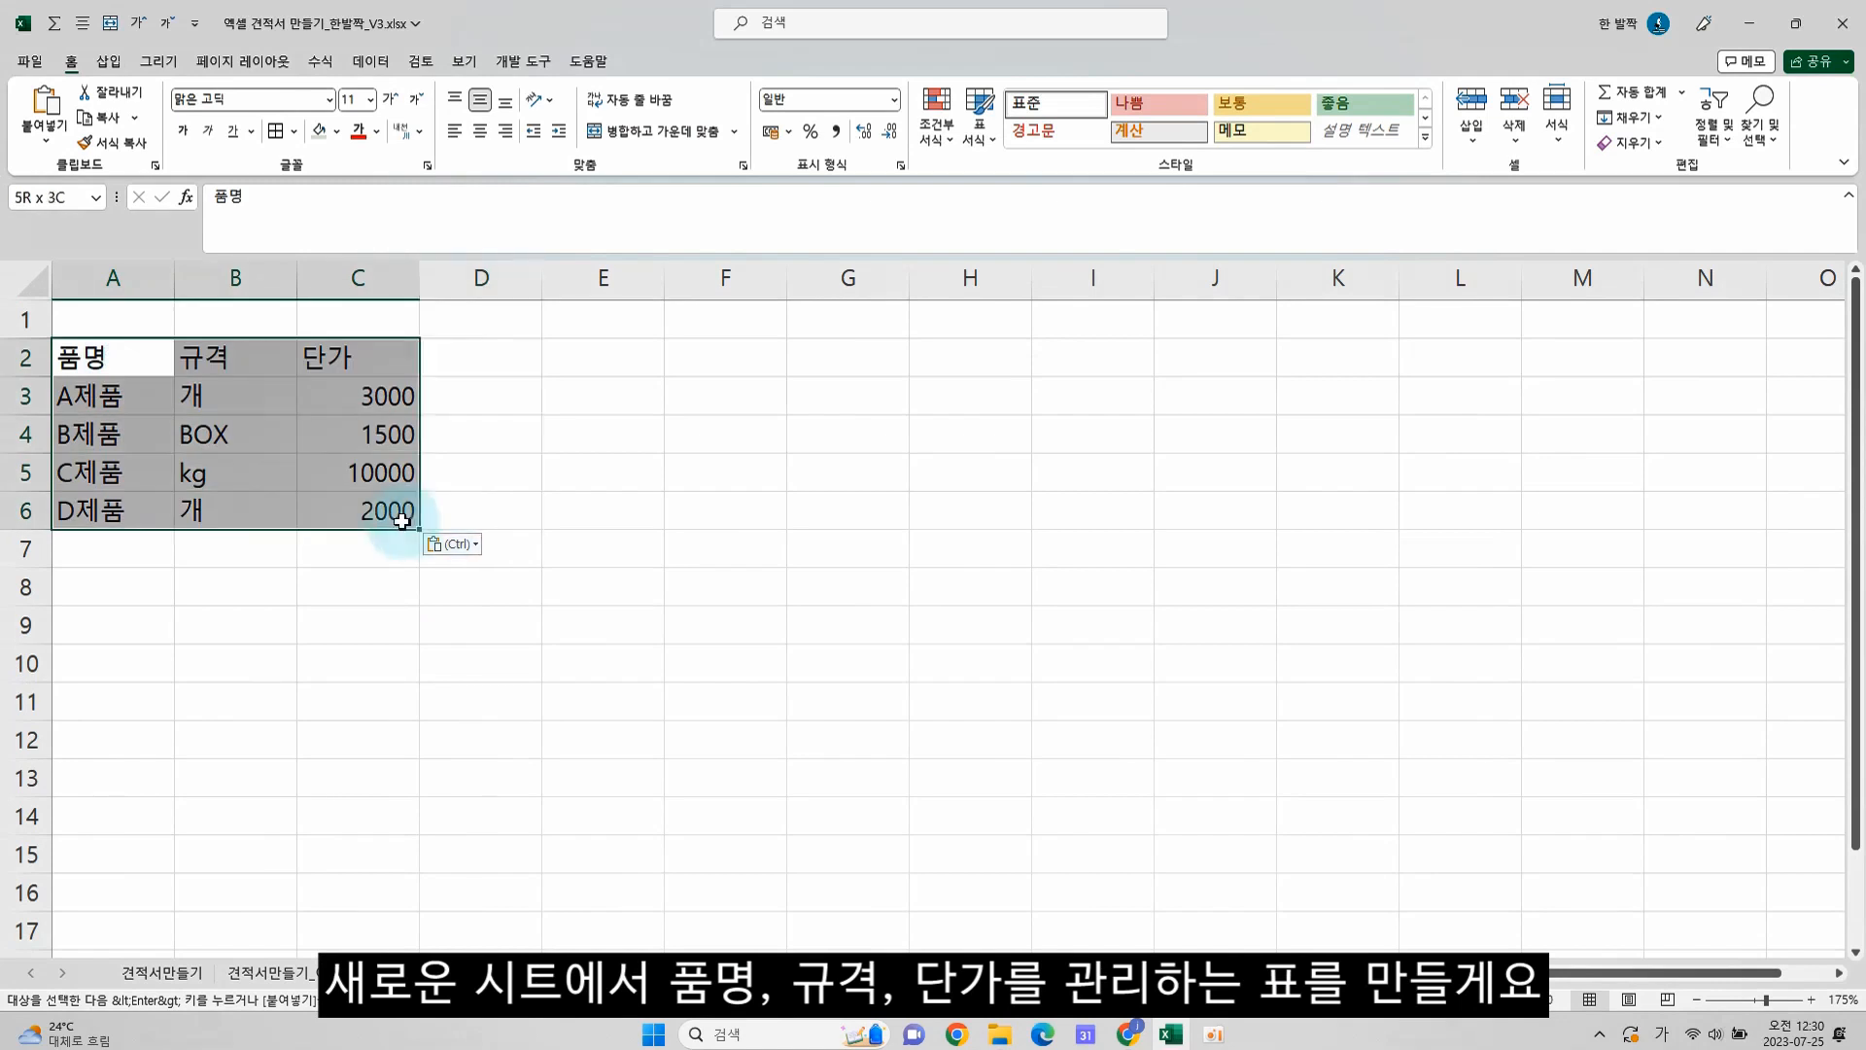
pyautogui.click(389, 473)
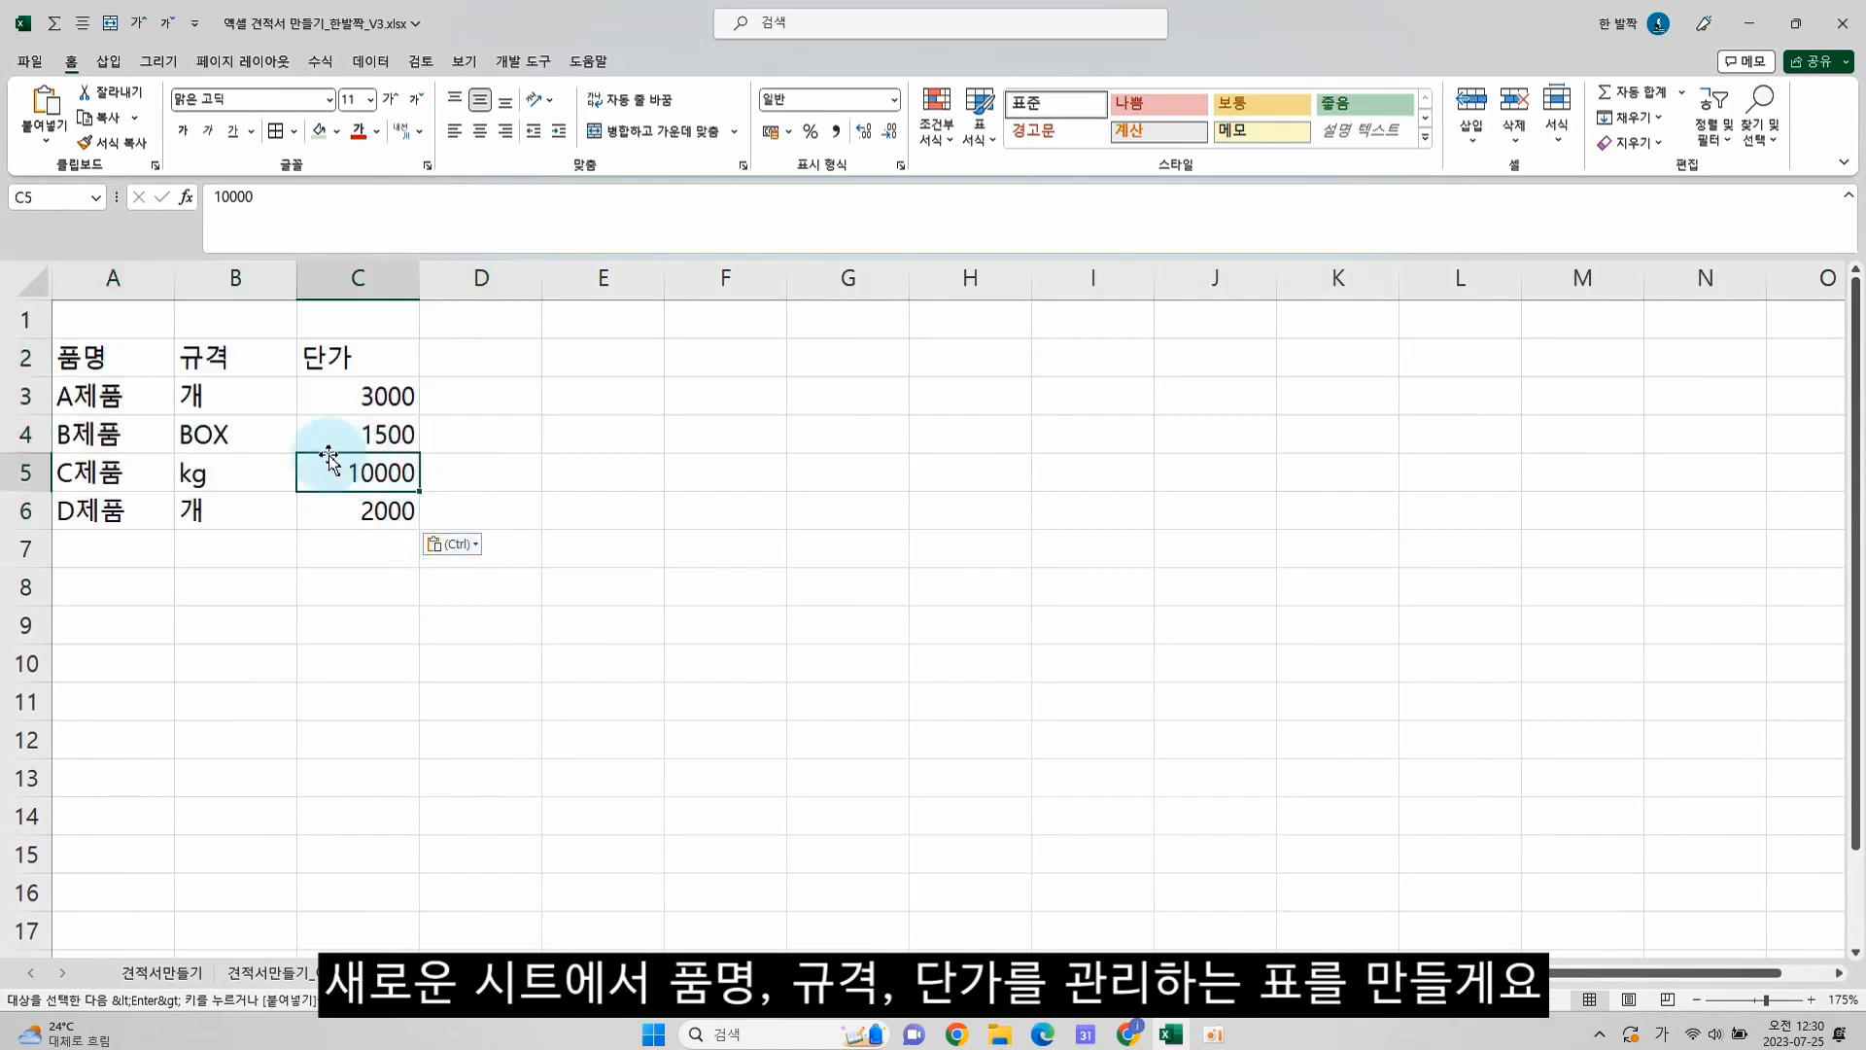
pyautogui.click(116, 356)
pyautogui.click(216, 360)
pyautogui.click(340, 359)
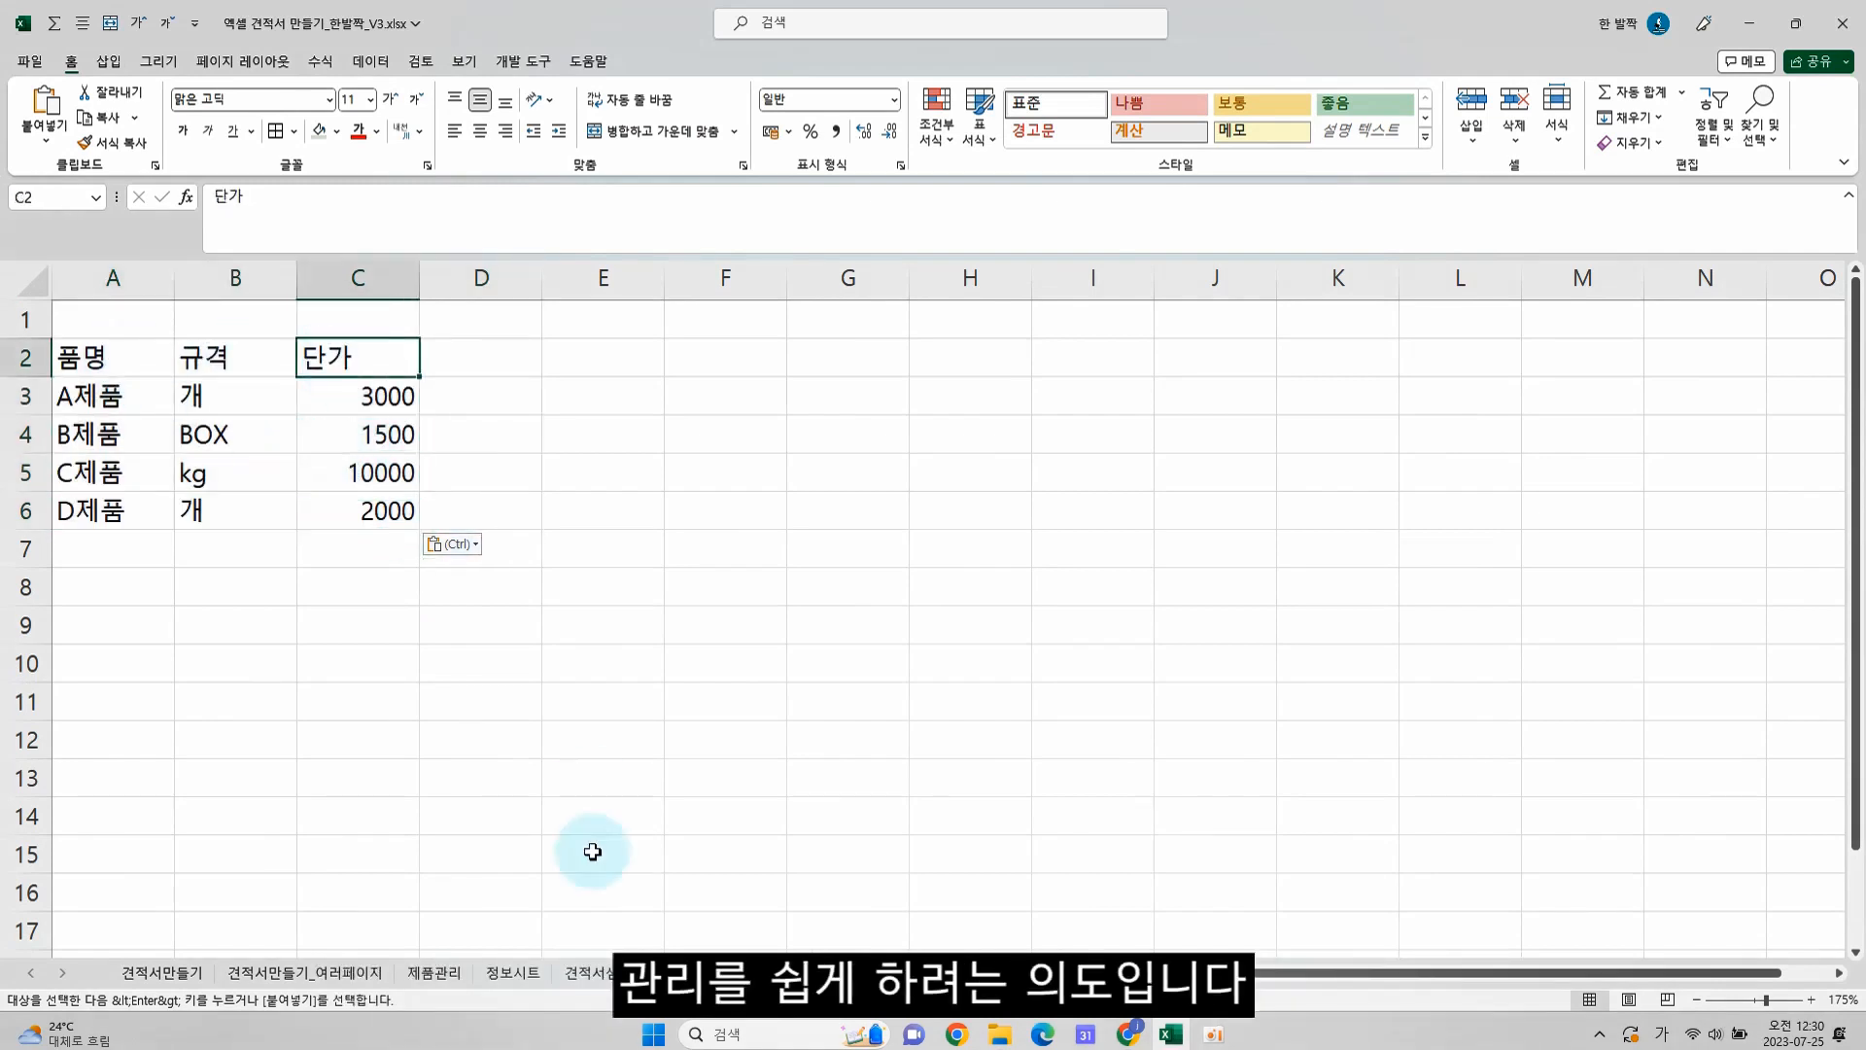
# Convert the product data in A2:C6 into a table with headers and name it 제품리스트
pyautogui.click(233, 395)
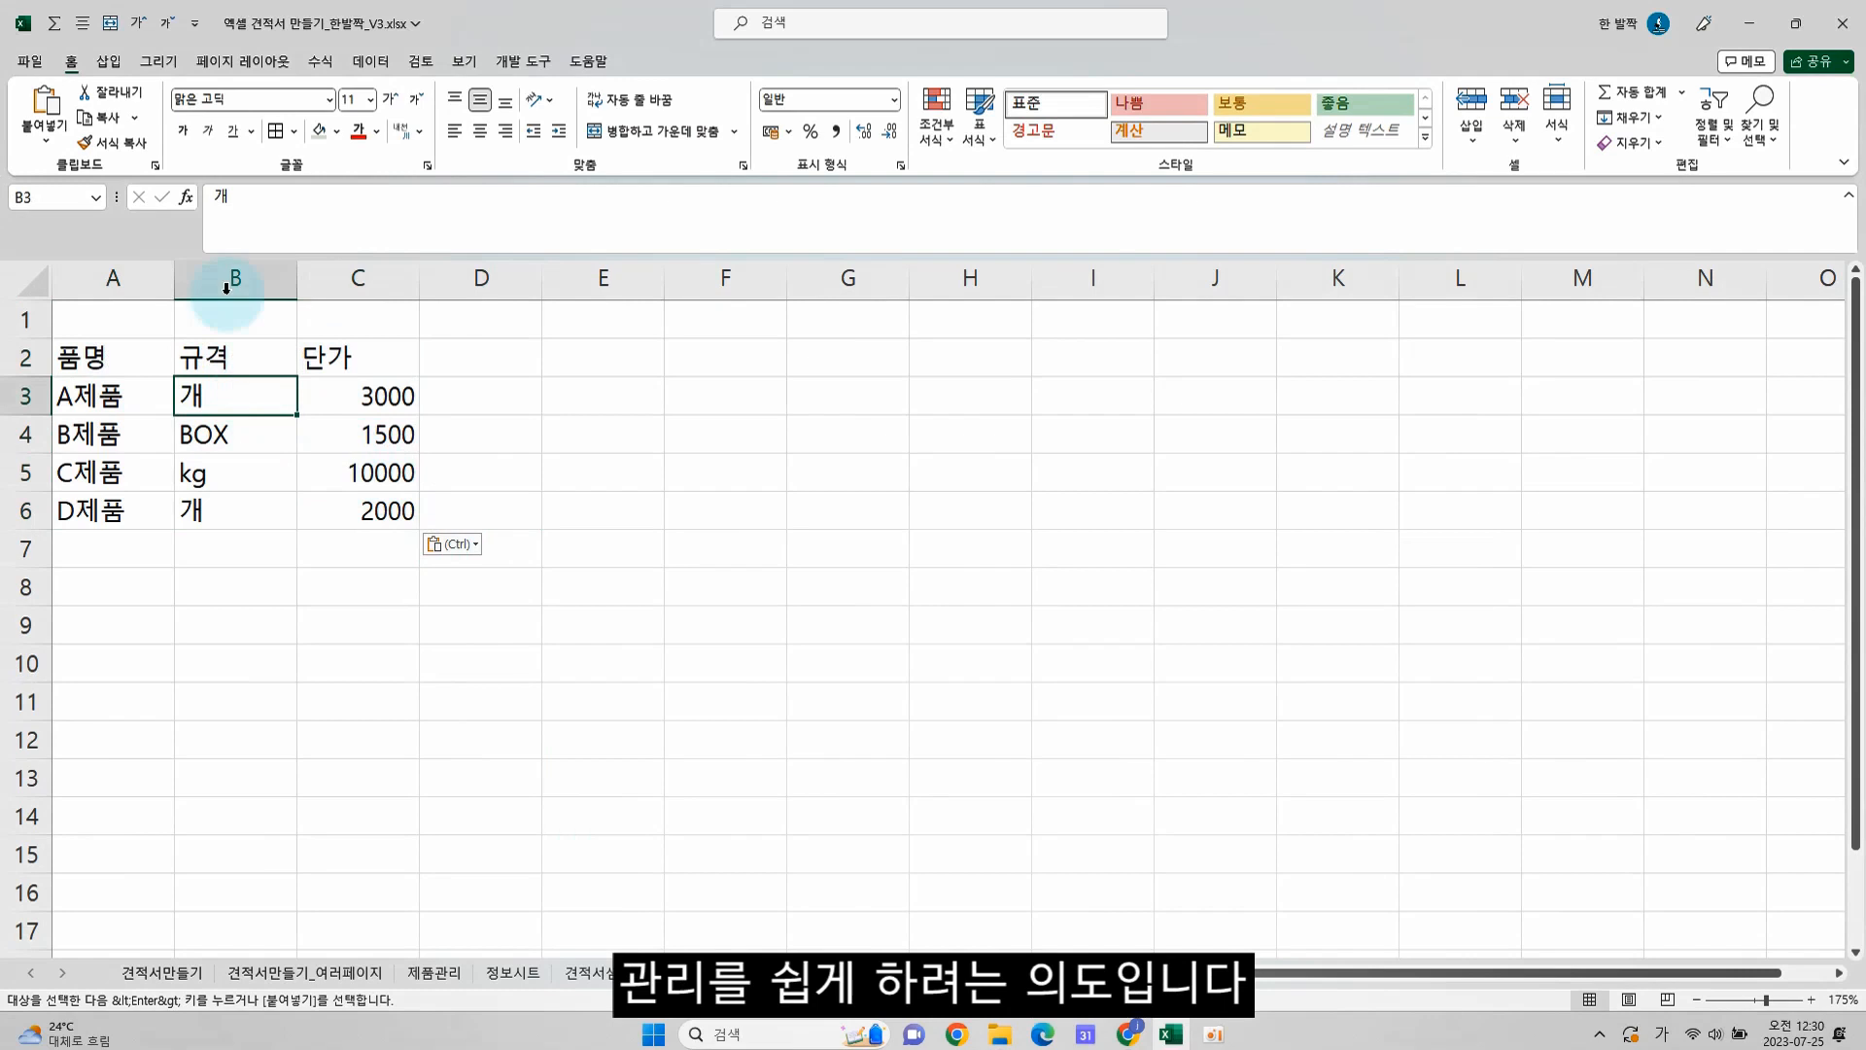
pyautogui.click(126, 63)
pyautogui.click(156, 122)
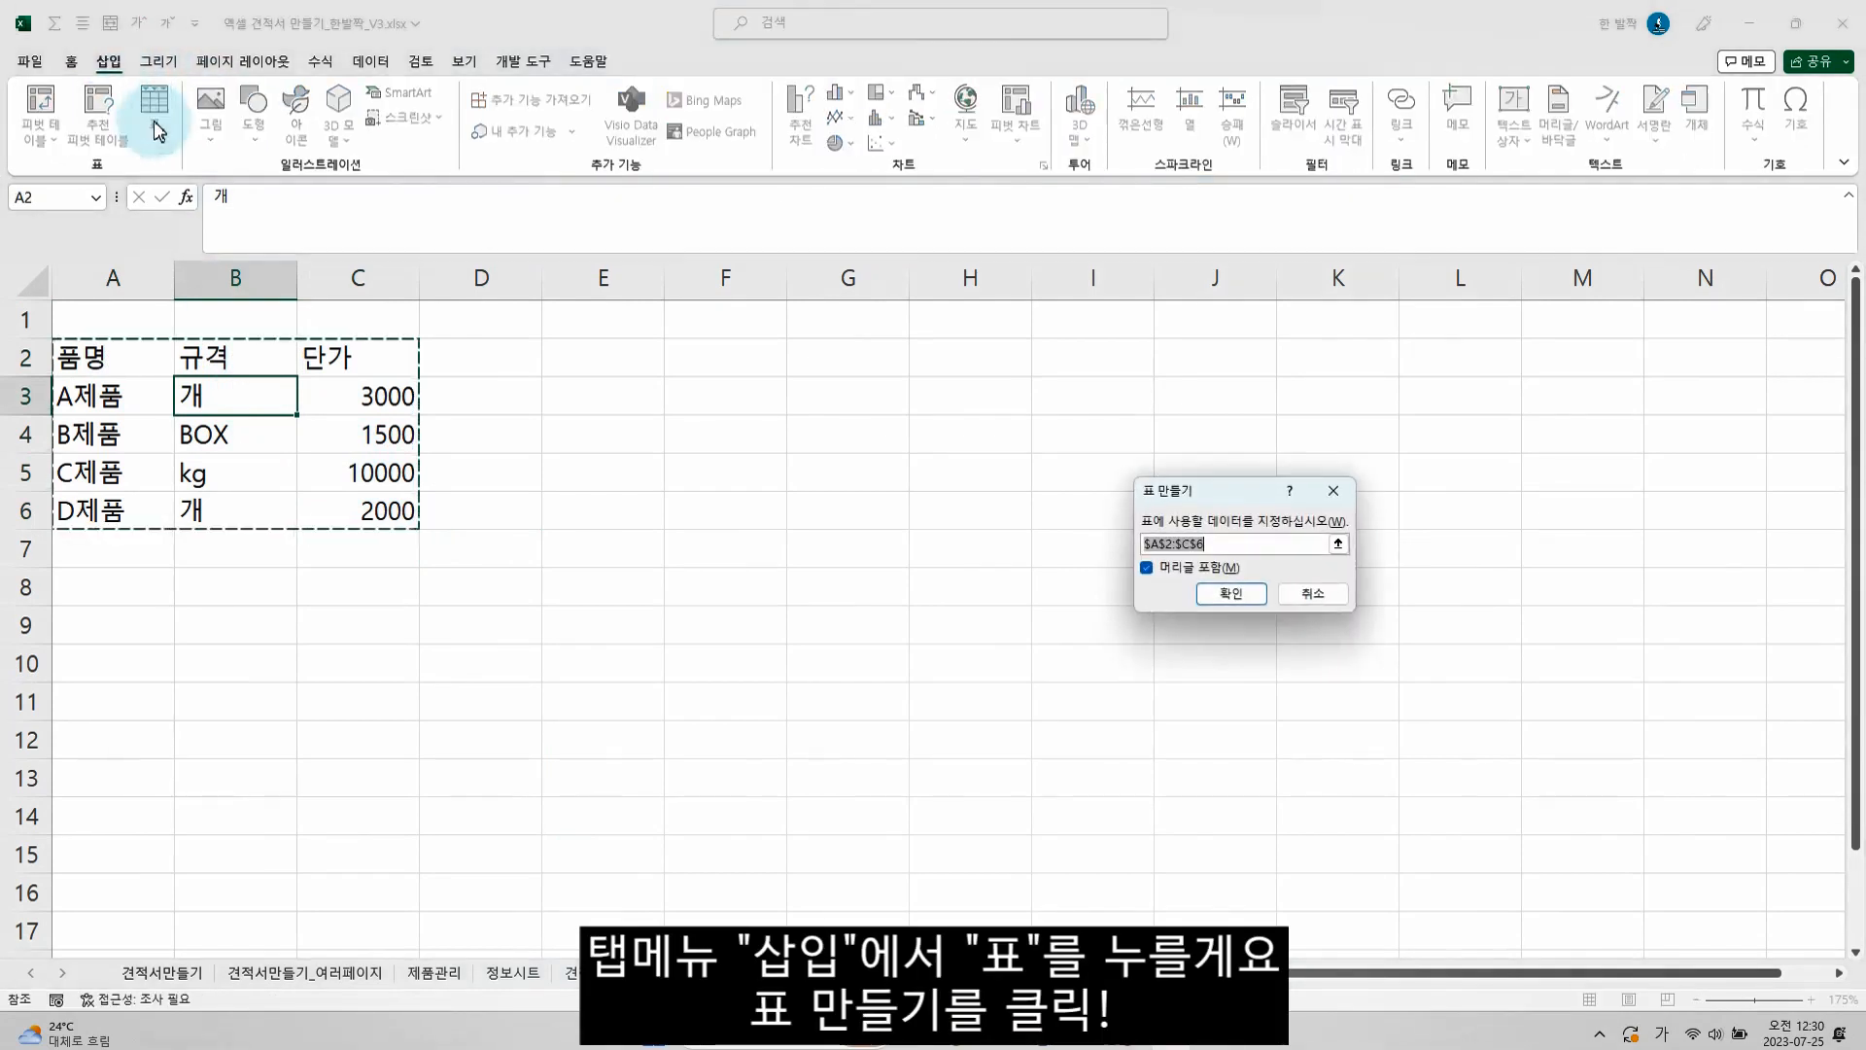
pyautogui.click(1245, 598)
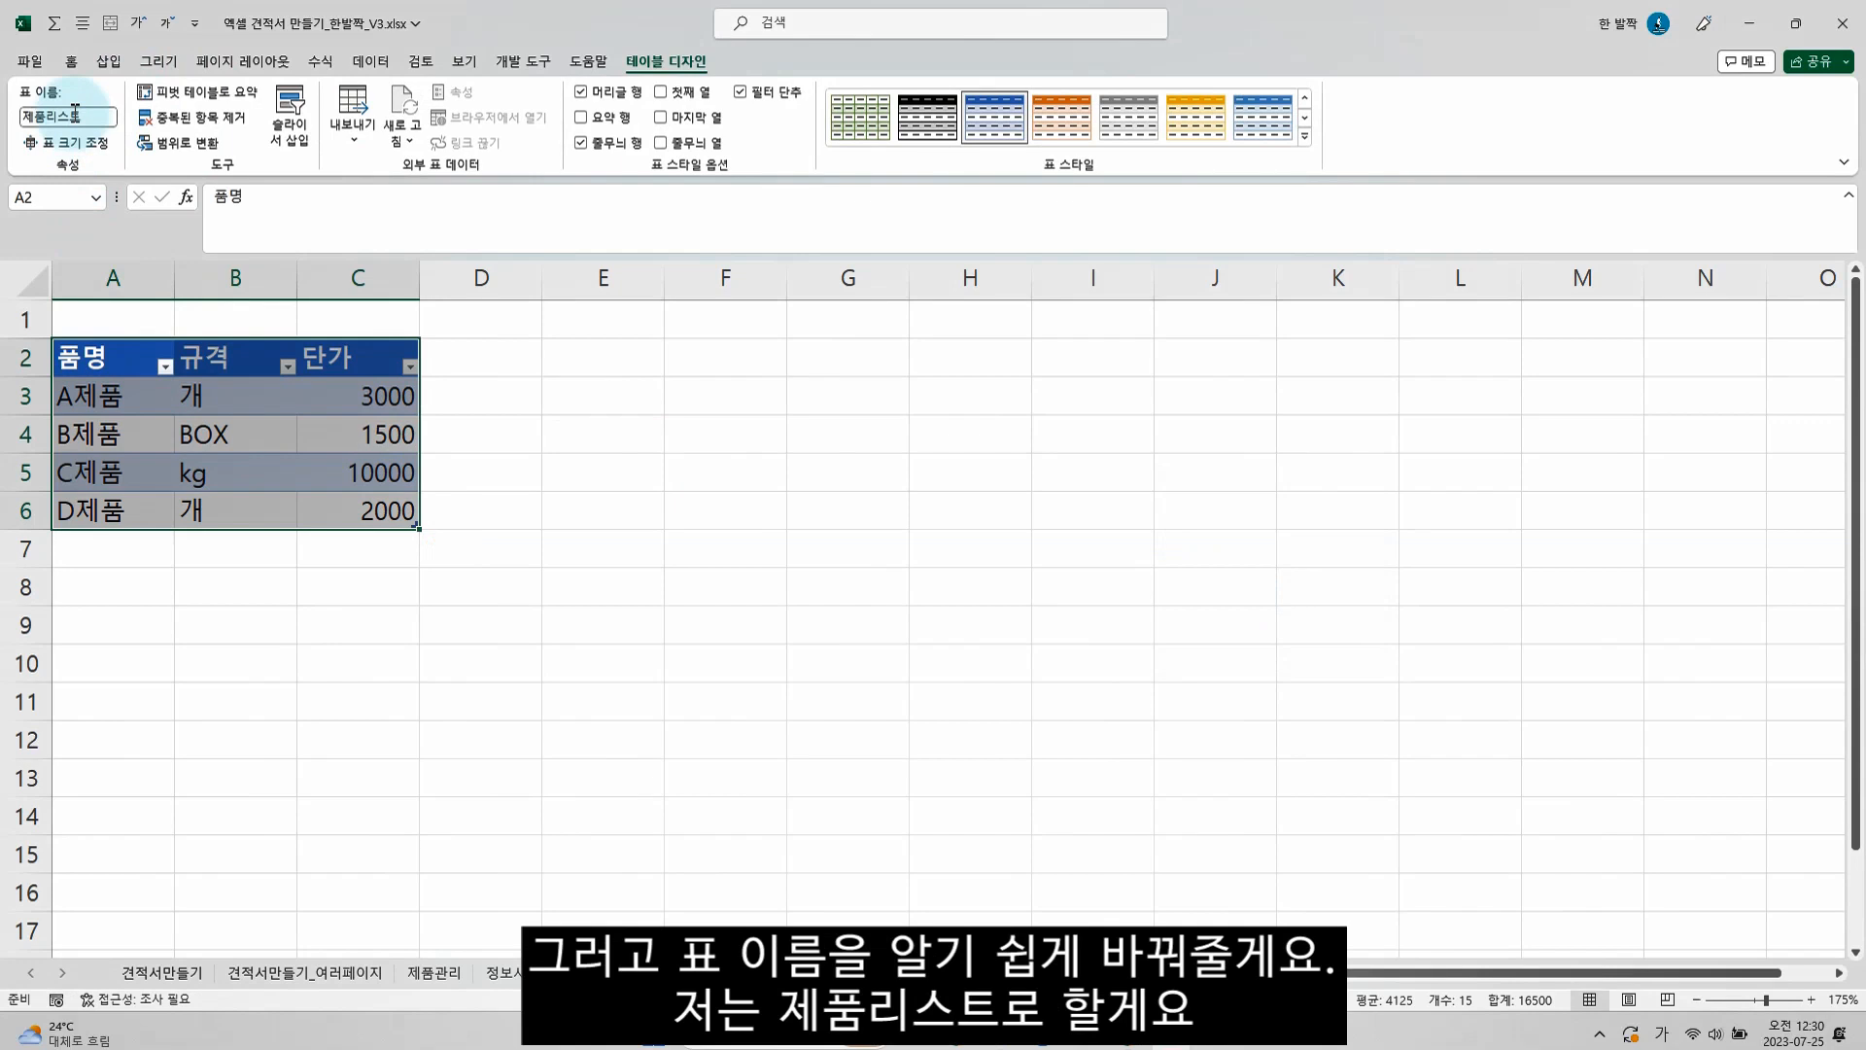
# Put the structured reference to the table's 품명 column into A1 as plain text, 제품리스트[품명], without the equals sign
pyautogui.click(101, 317)
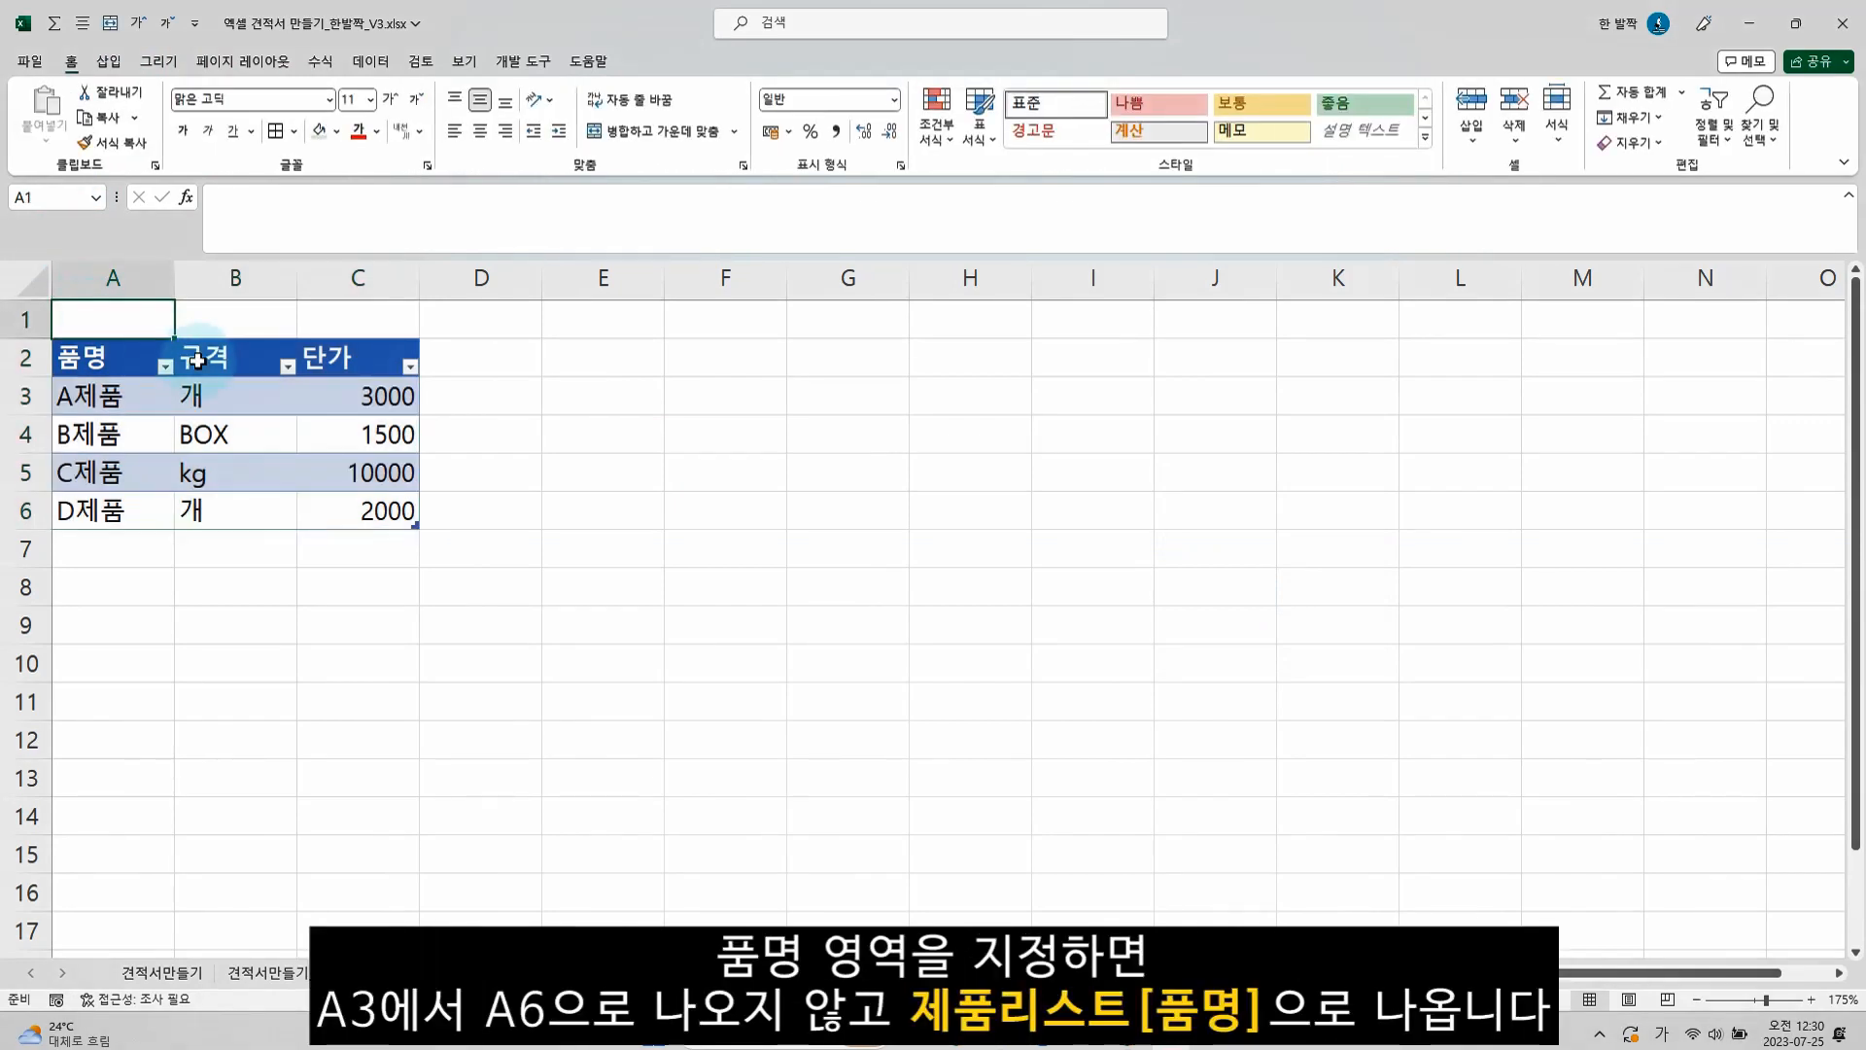
pyautogui.write('=')
pyautogui.moveTo(119, 399); pyautogui.dragTo(121, 510)
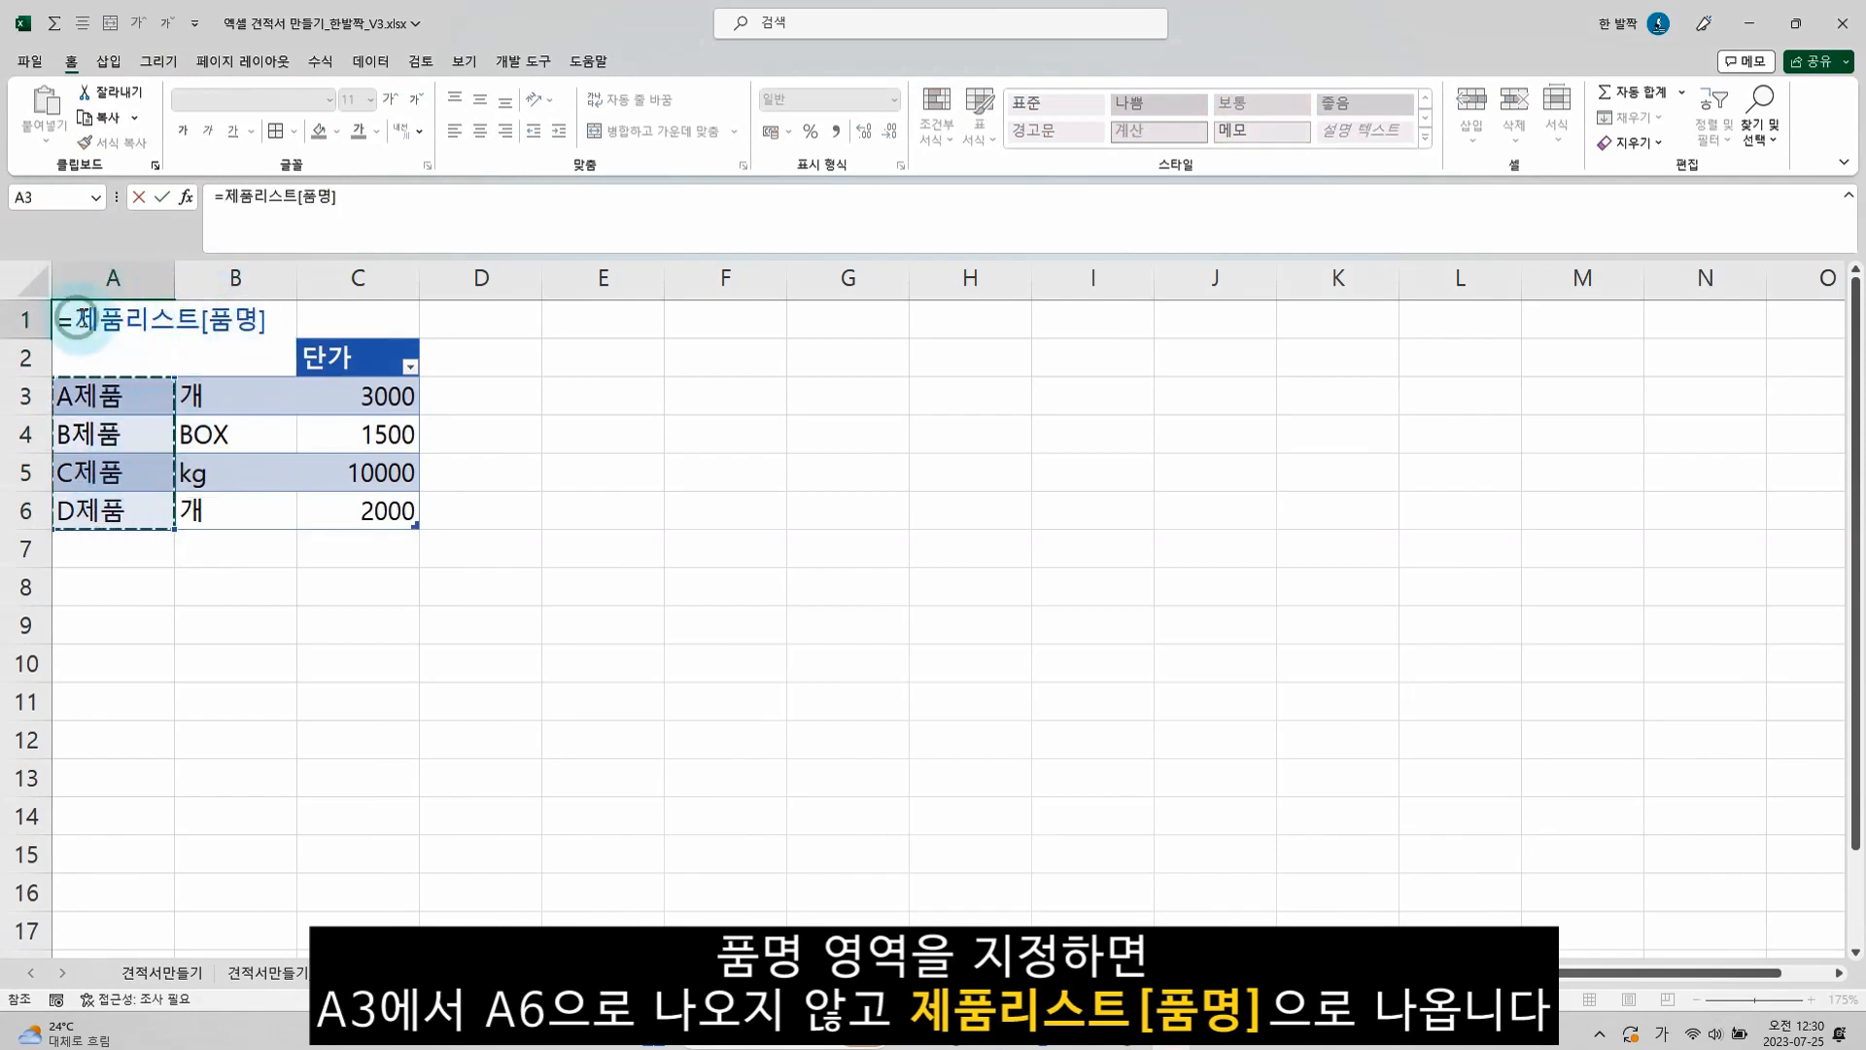
pyautogui.moveTo(75, 320); pyautogui.dragTo(267, 320)
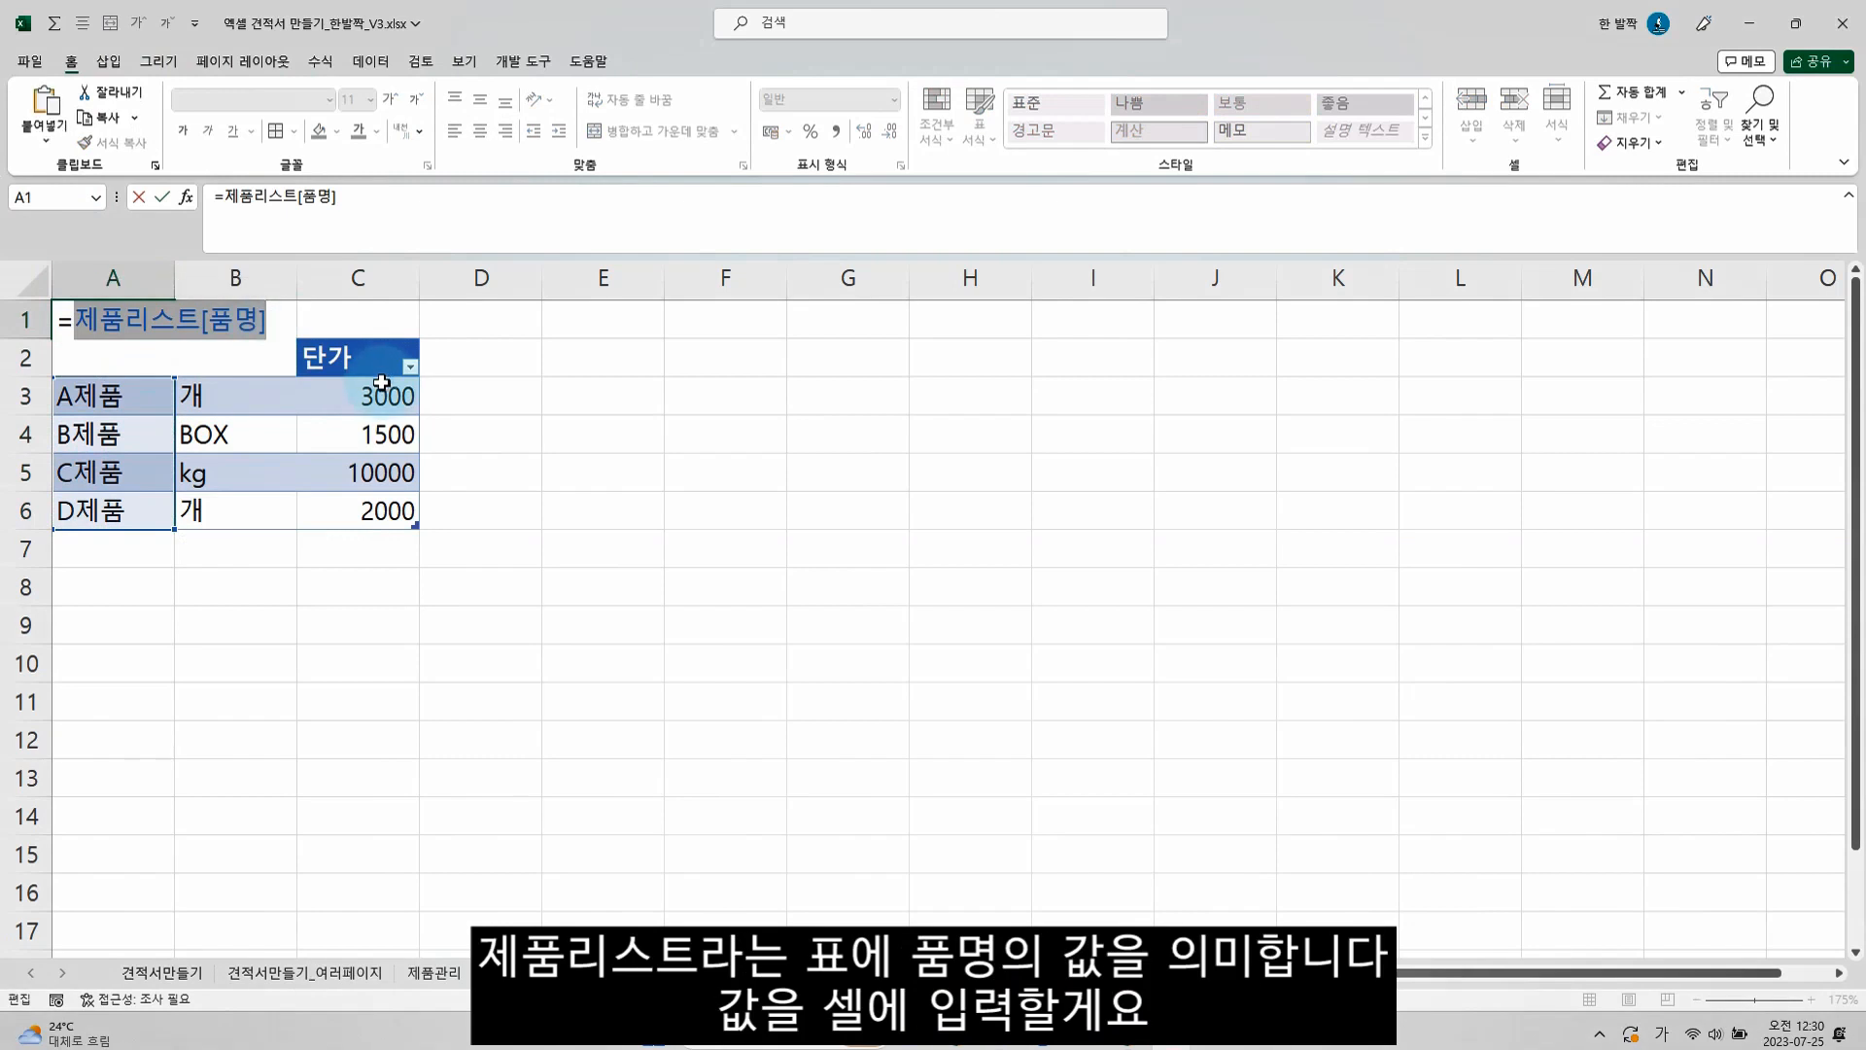
pyautogui.hotkey('ctrl', 'c')
pyautogui.press('Escape')
pyautogui.hotkey('ctrl', 'v')
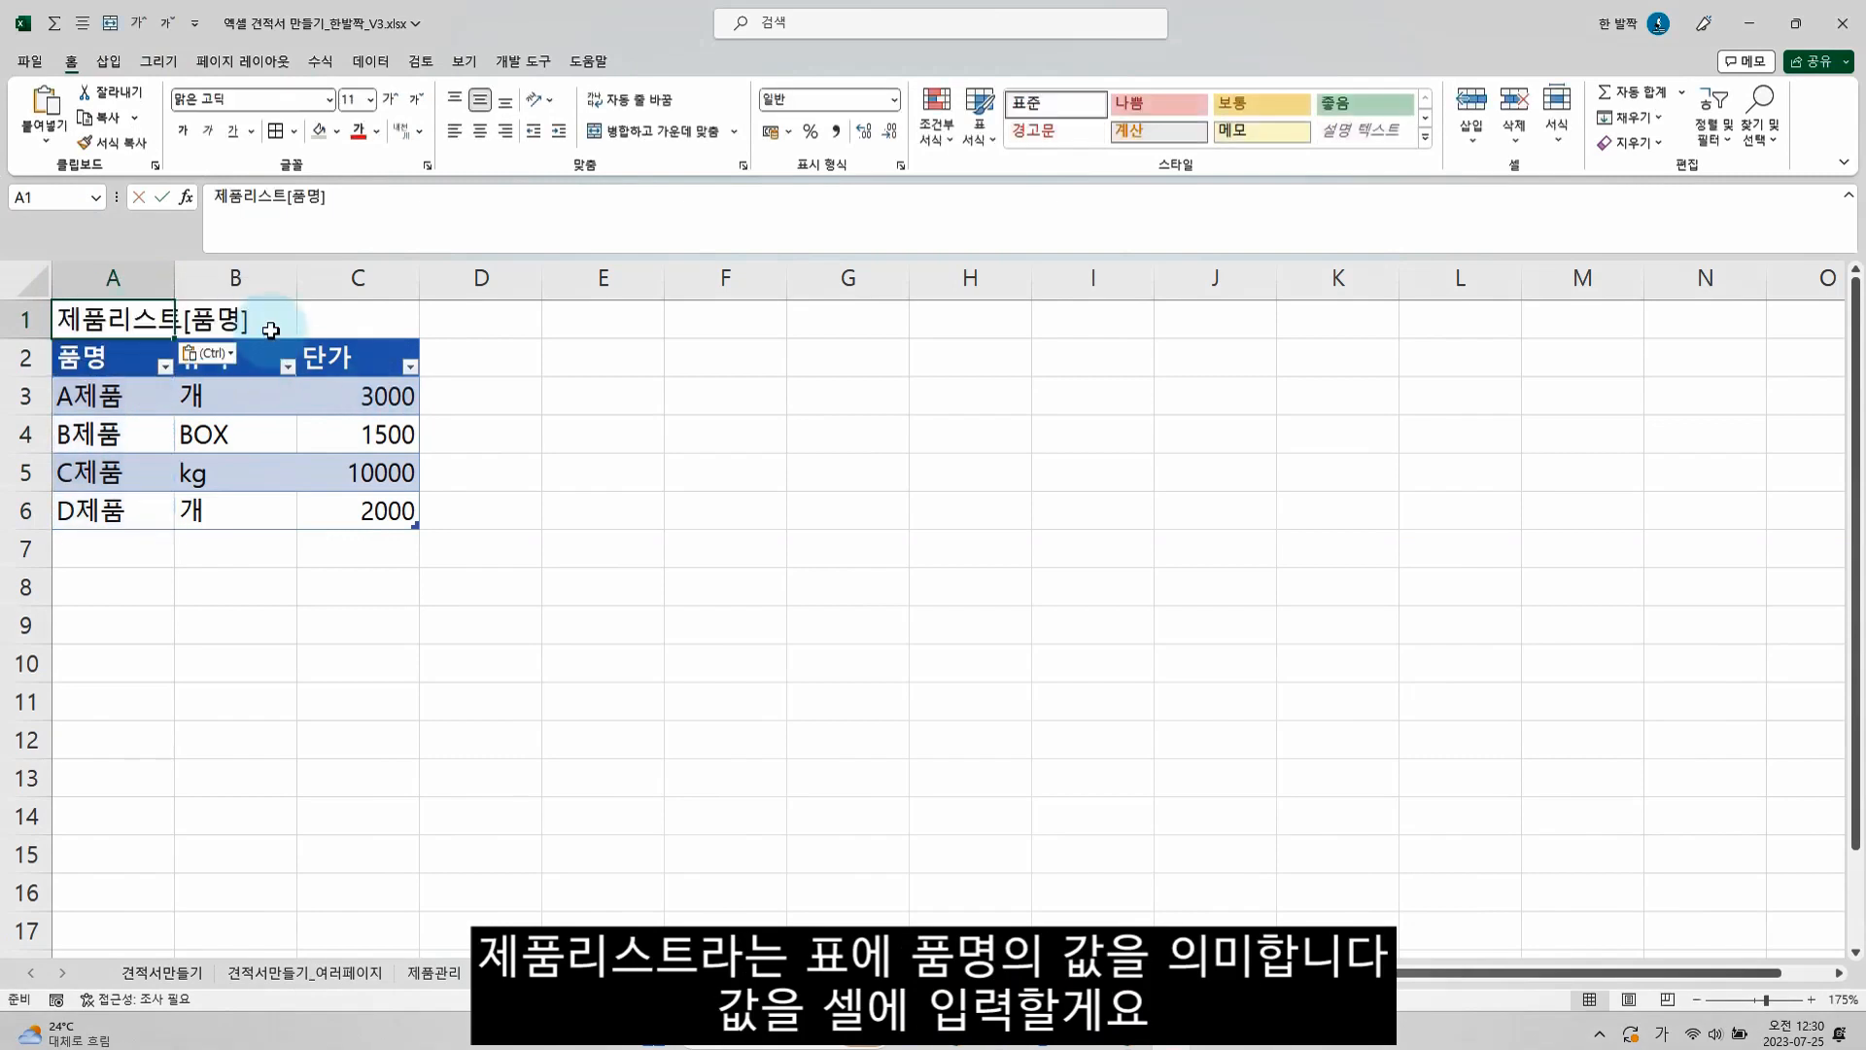
pyautogui.click(258, 545)
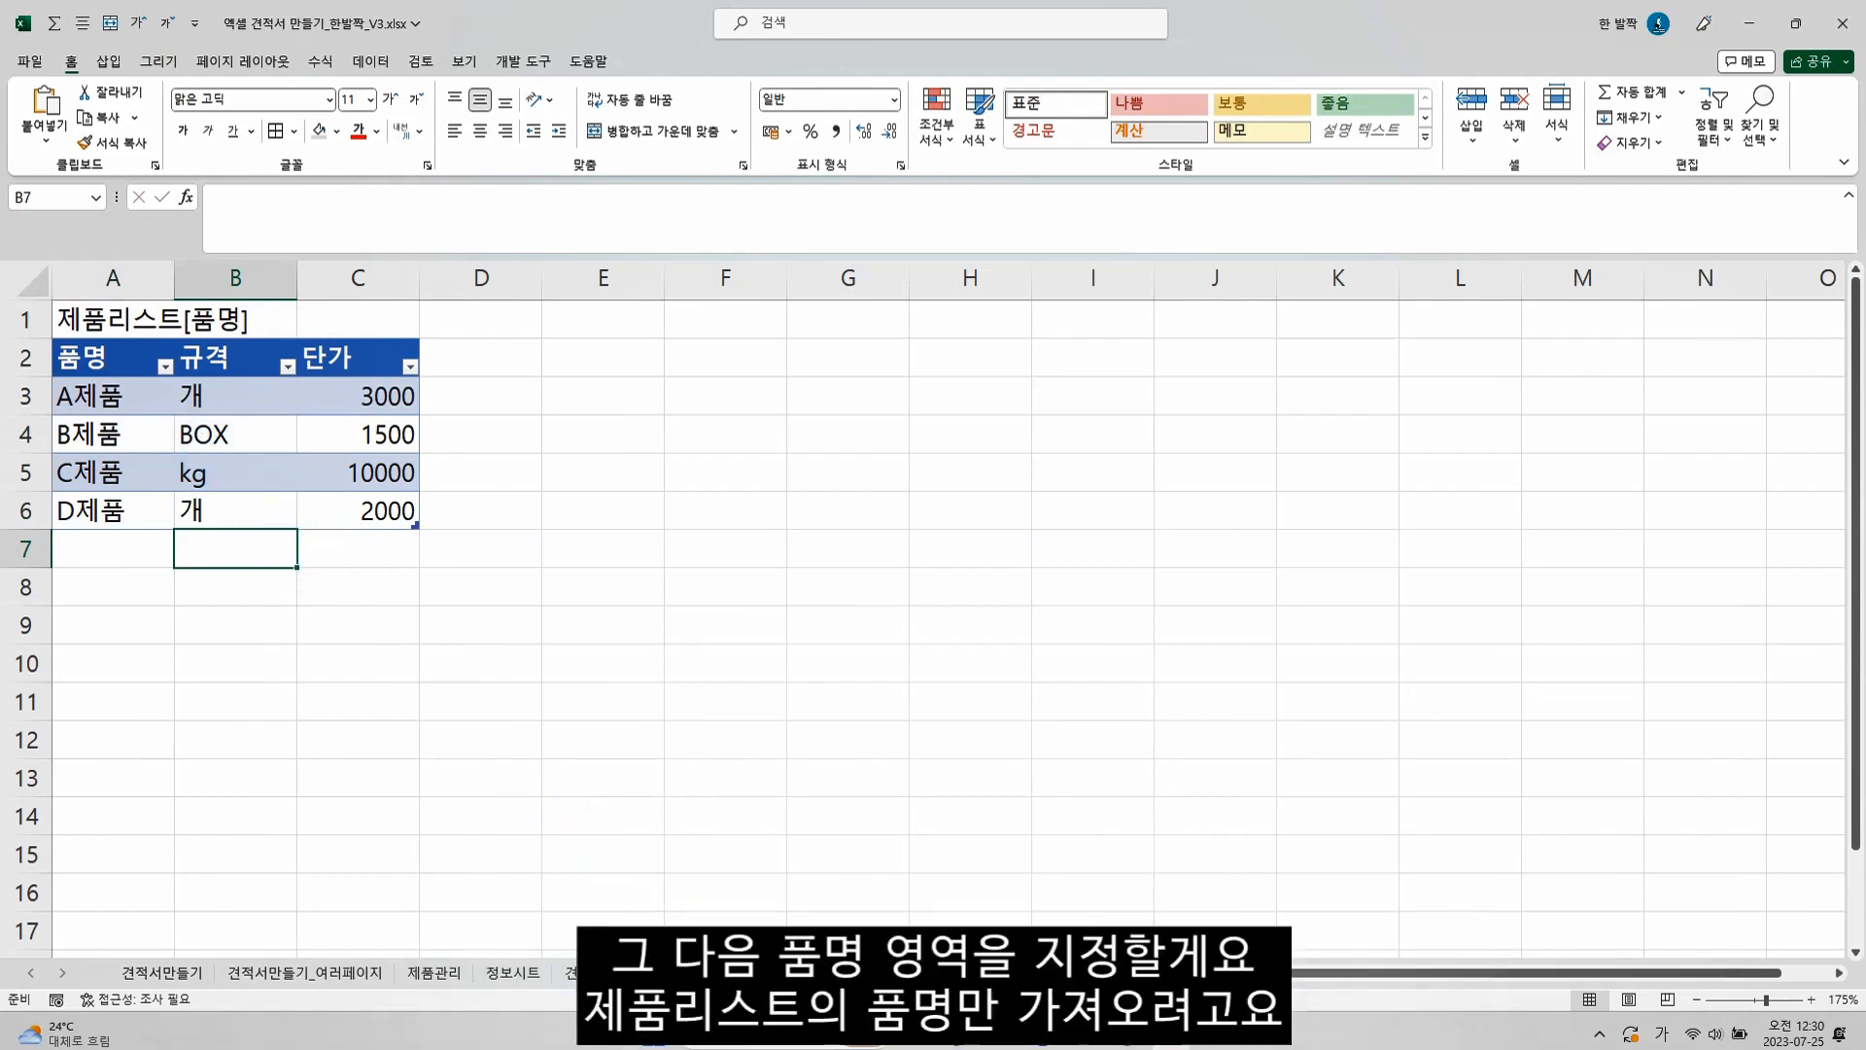
# On the quotation sheet, set up data validation for the 품명 cells C12:C40 with 목록 as the allowed type
pyautogui.click(583, 971)
pyautogui.click(218, 616)
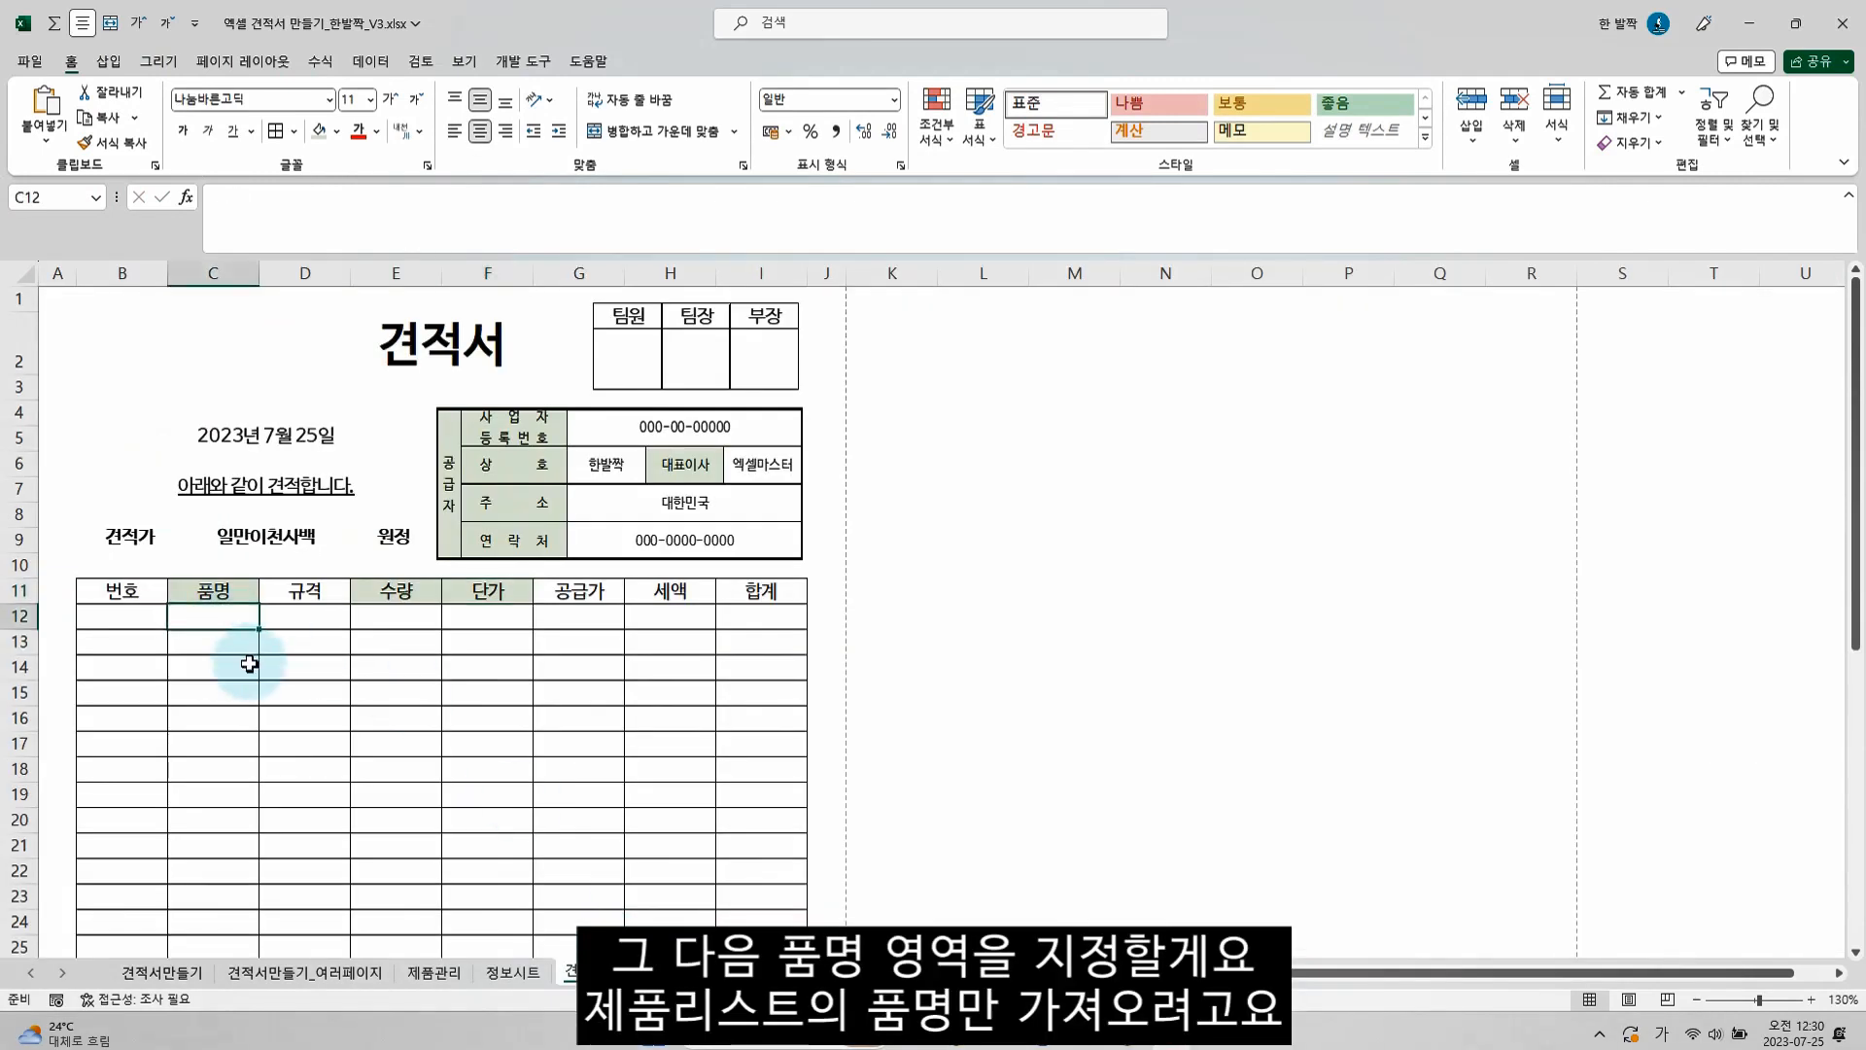
pyautogui.scroll(-8, 245, 675)
pyautogui.keyDown('shift'); pyautogui.click(230, 716); pyautogui.keyUp('shift')
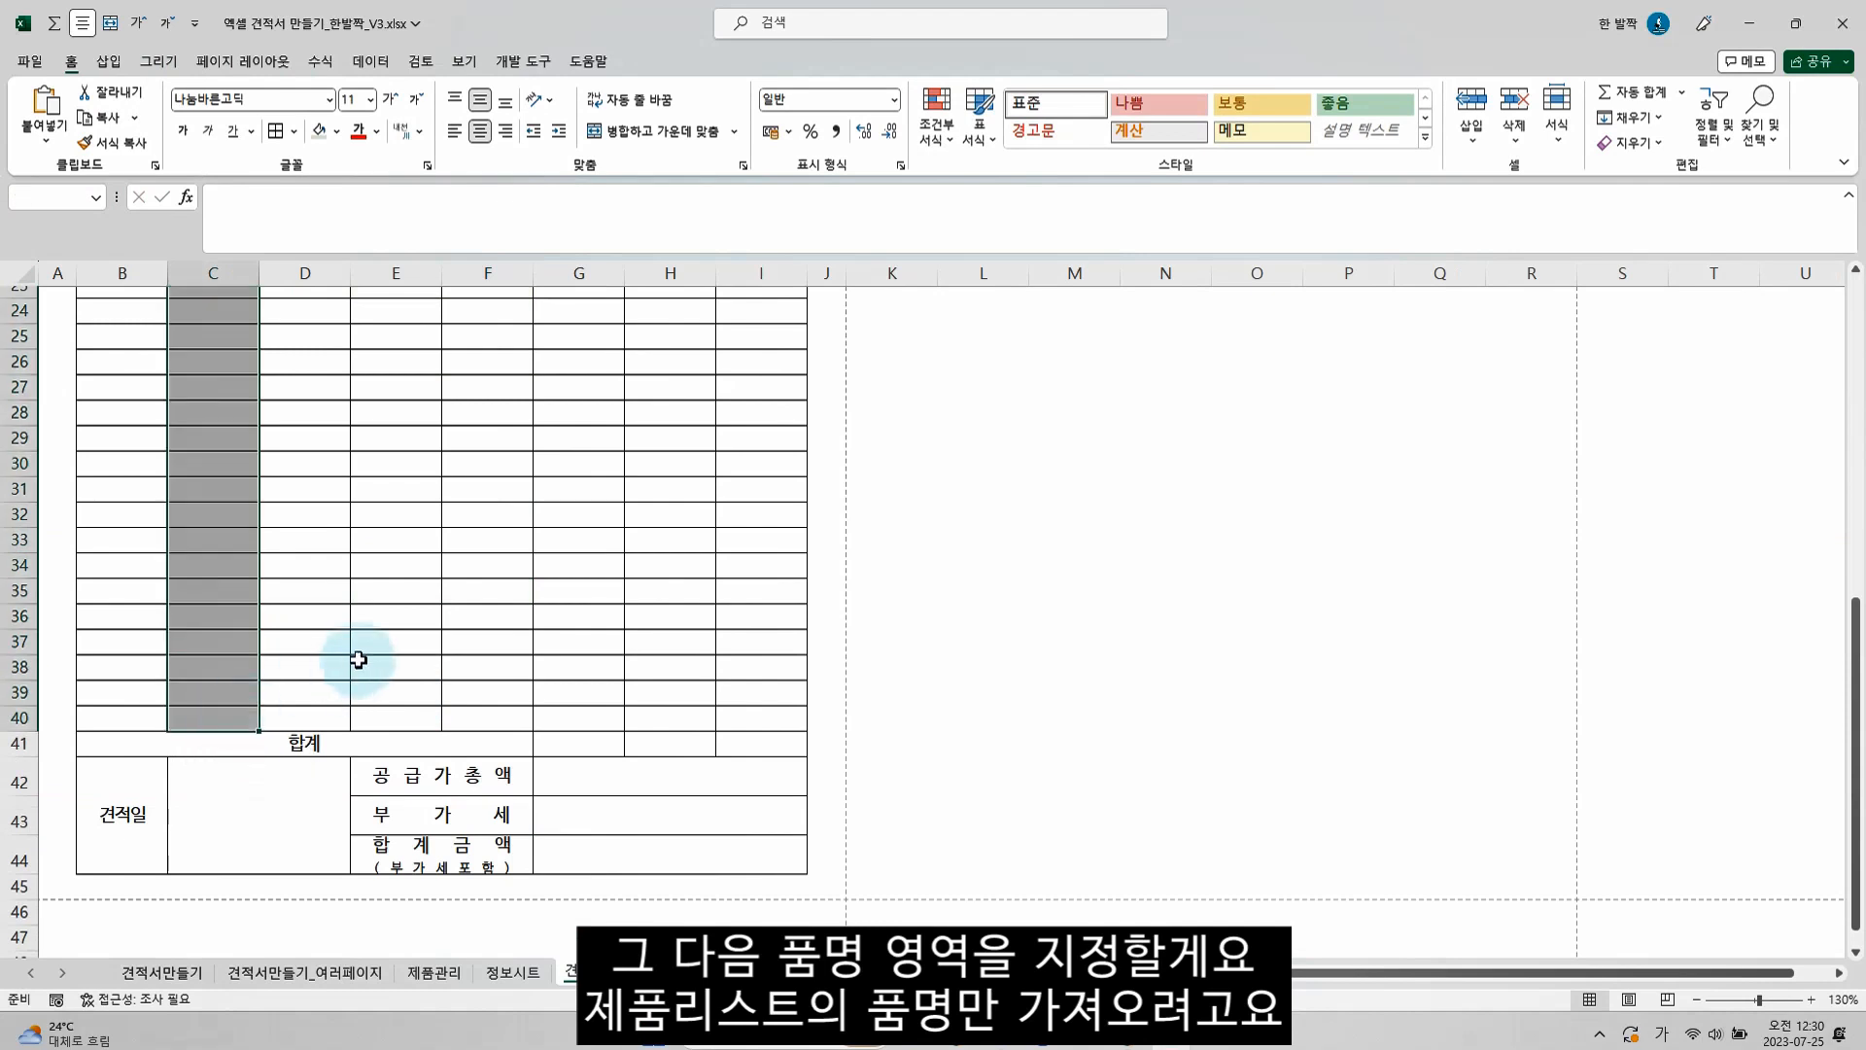
pyautogui.scroll(7, 348, 669)
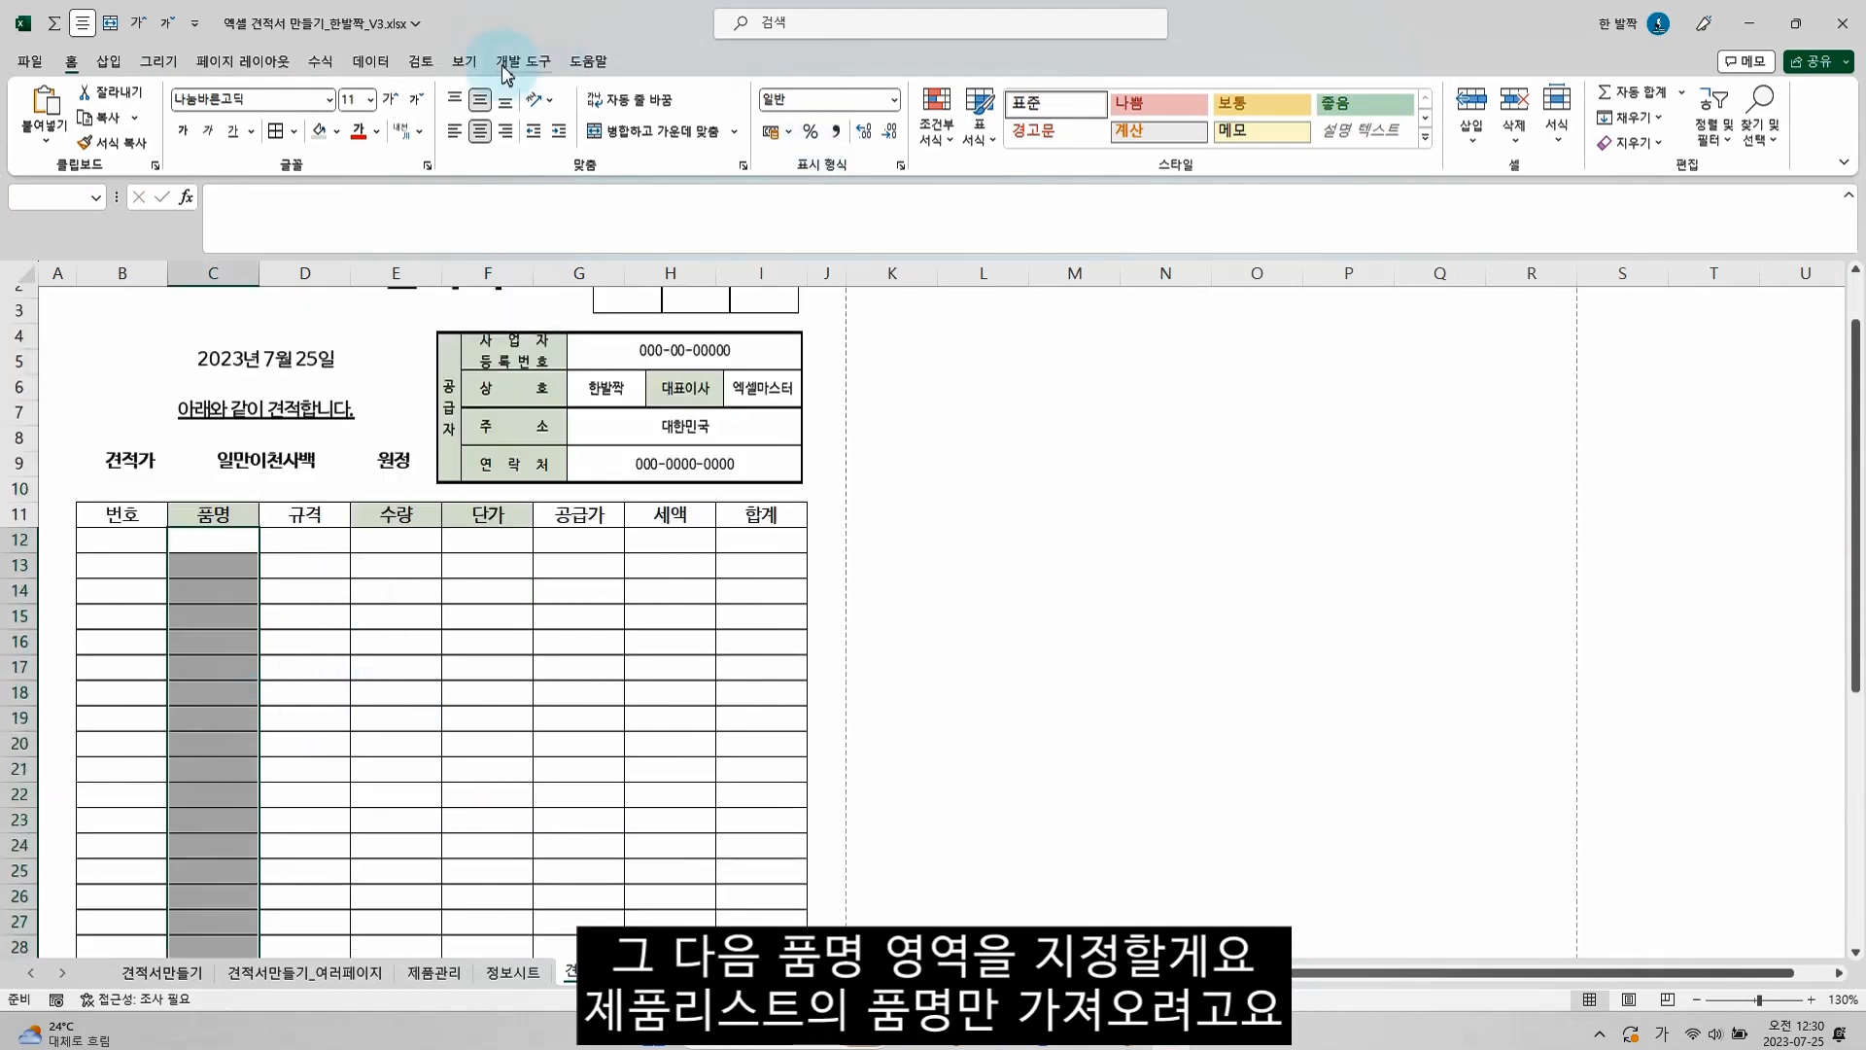
pyautogui.click(370, 60)
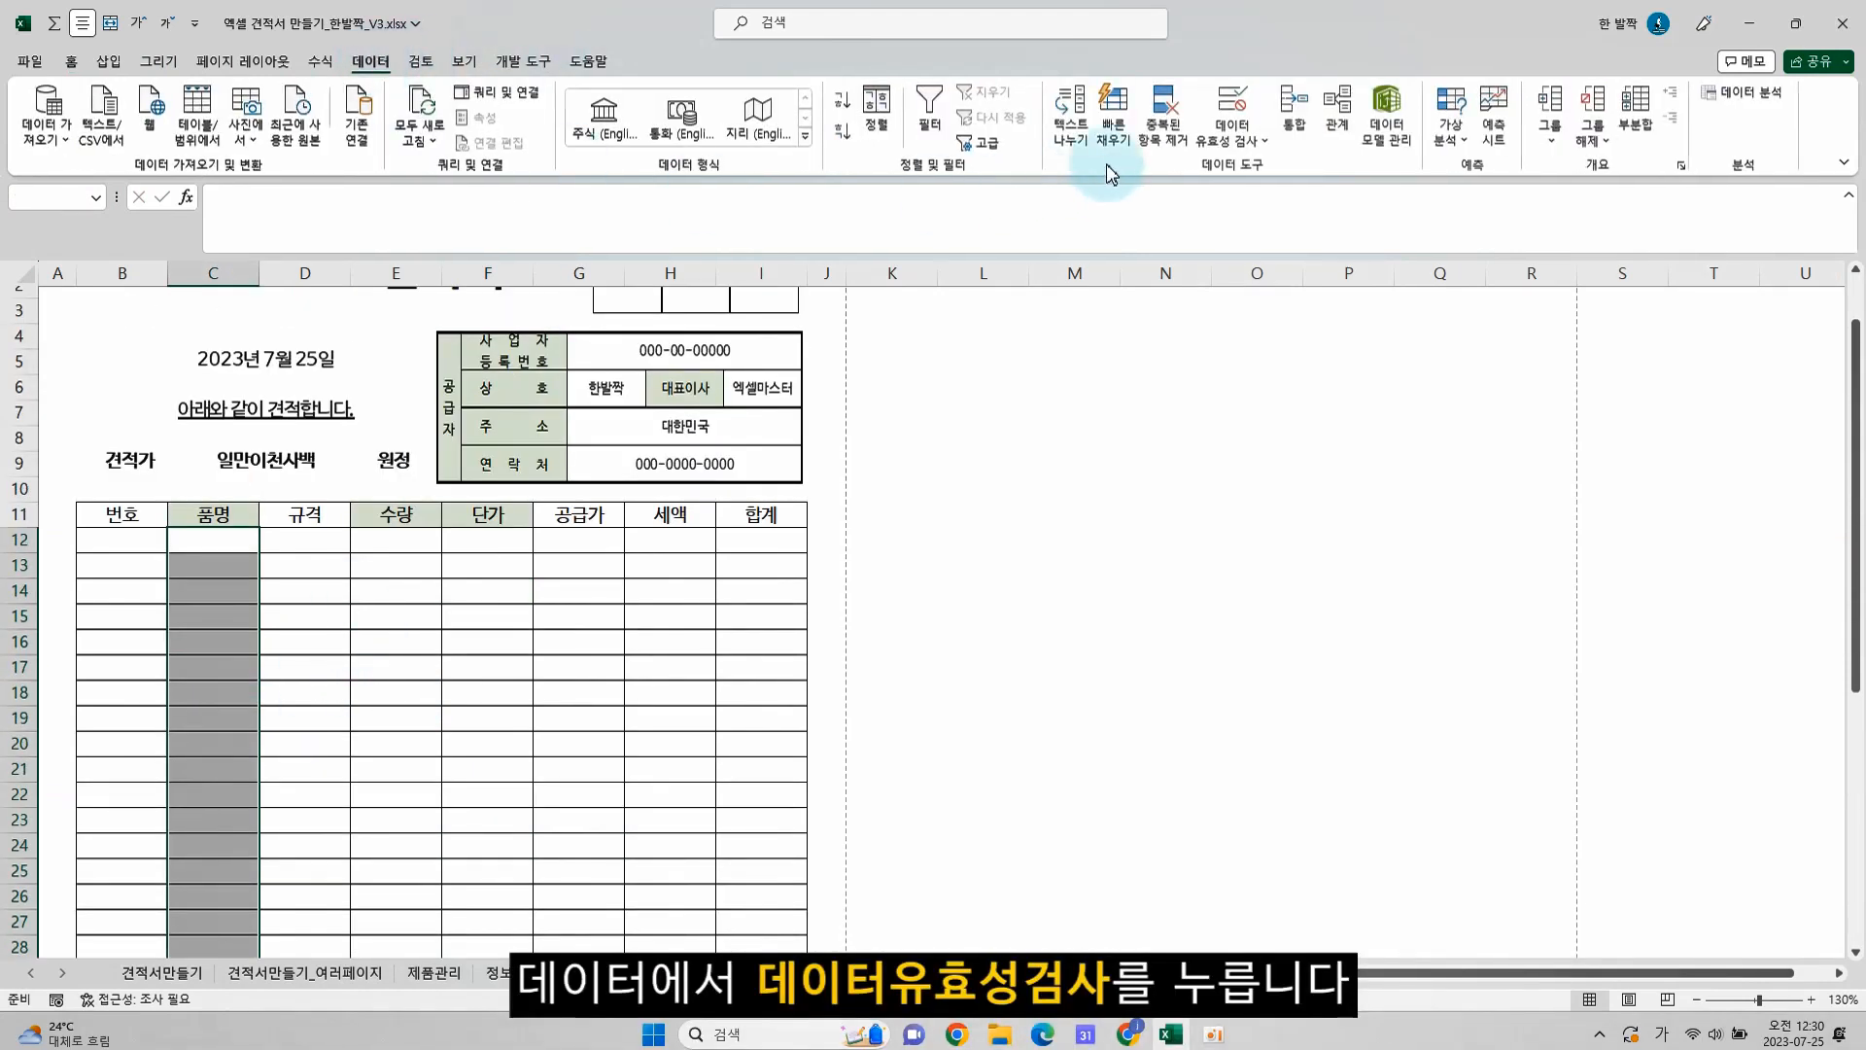
pyautogui.click(1216, 146)
pyautogui.click(1239, 168)
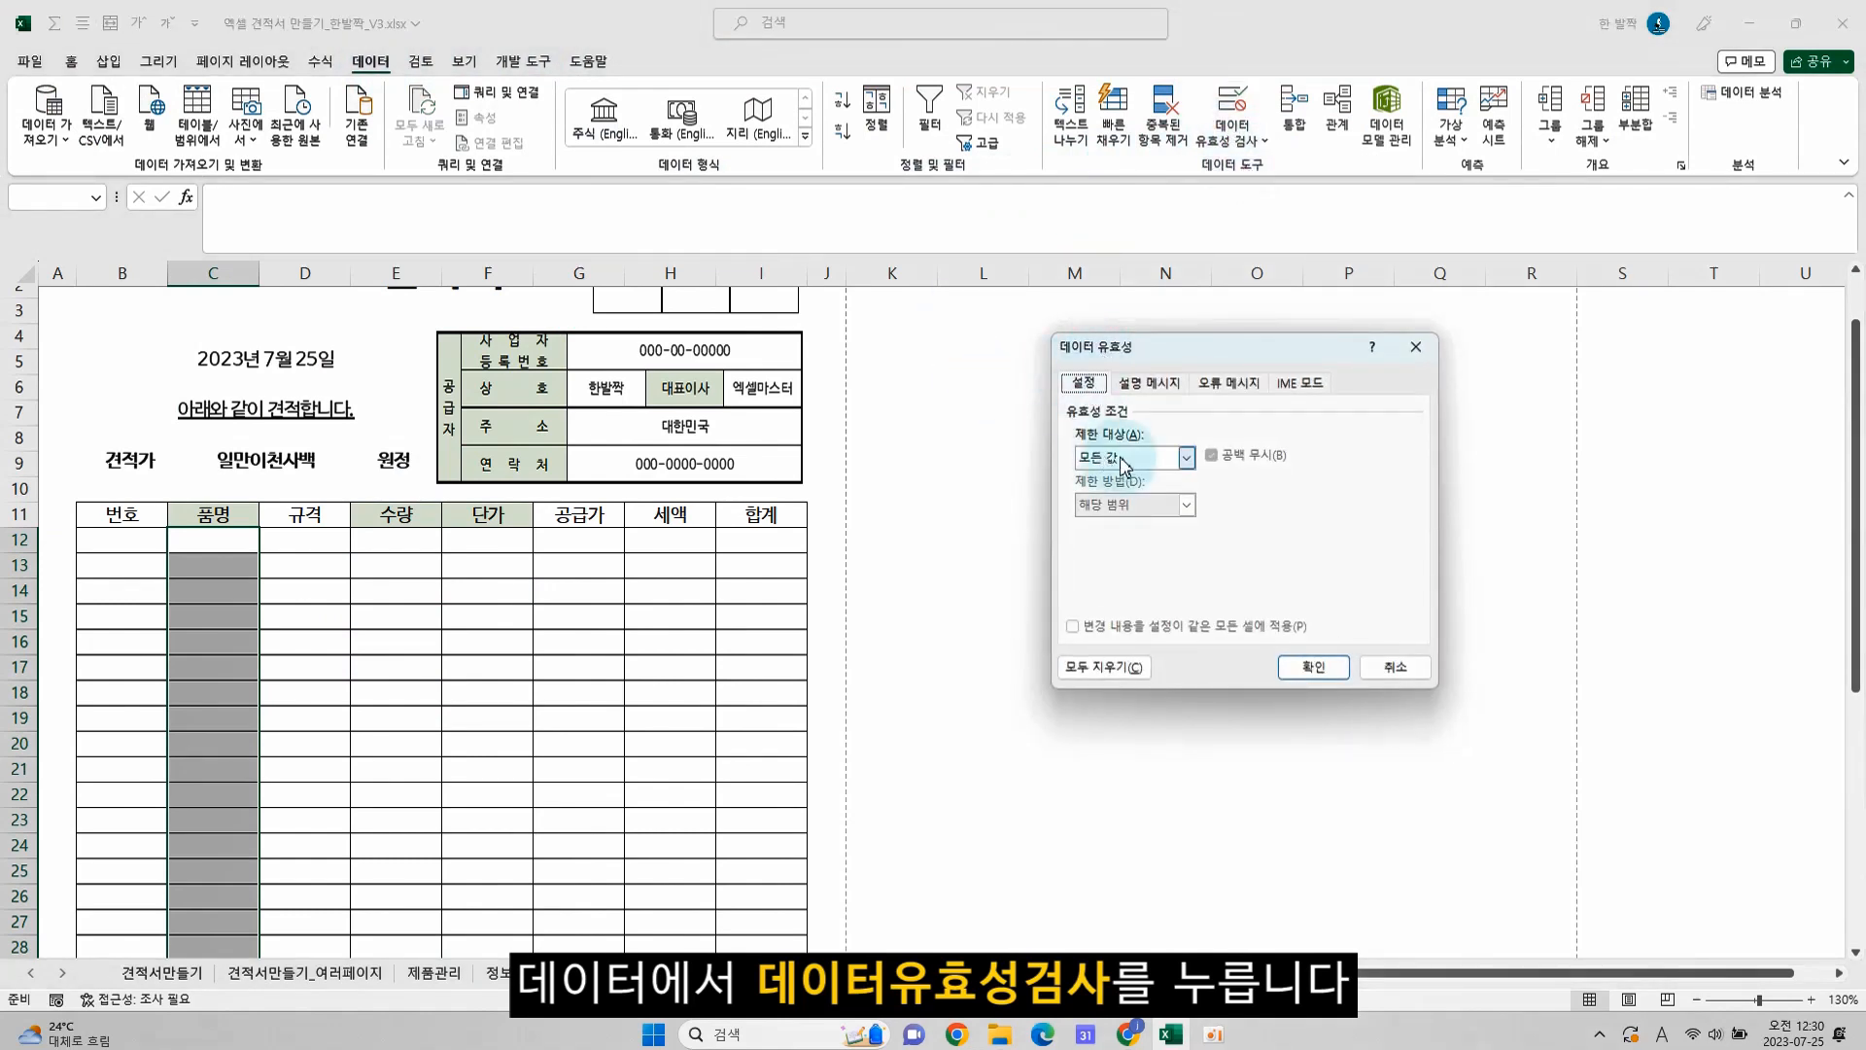
pyautogui.moveTo(1146, 352); pyautogui.dragTo(381, 532)
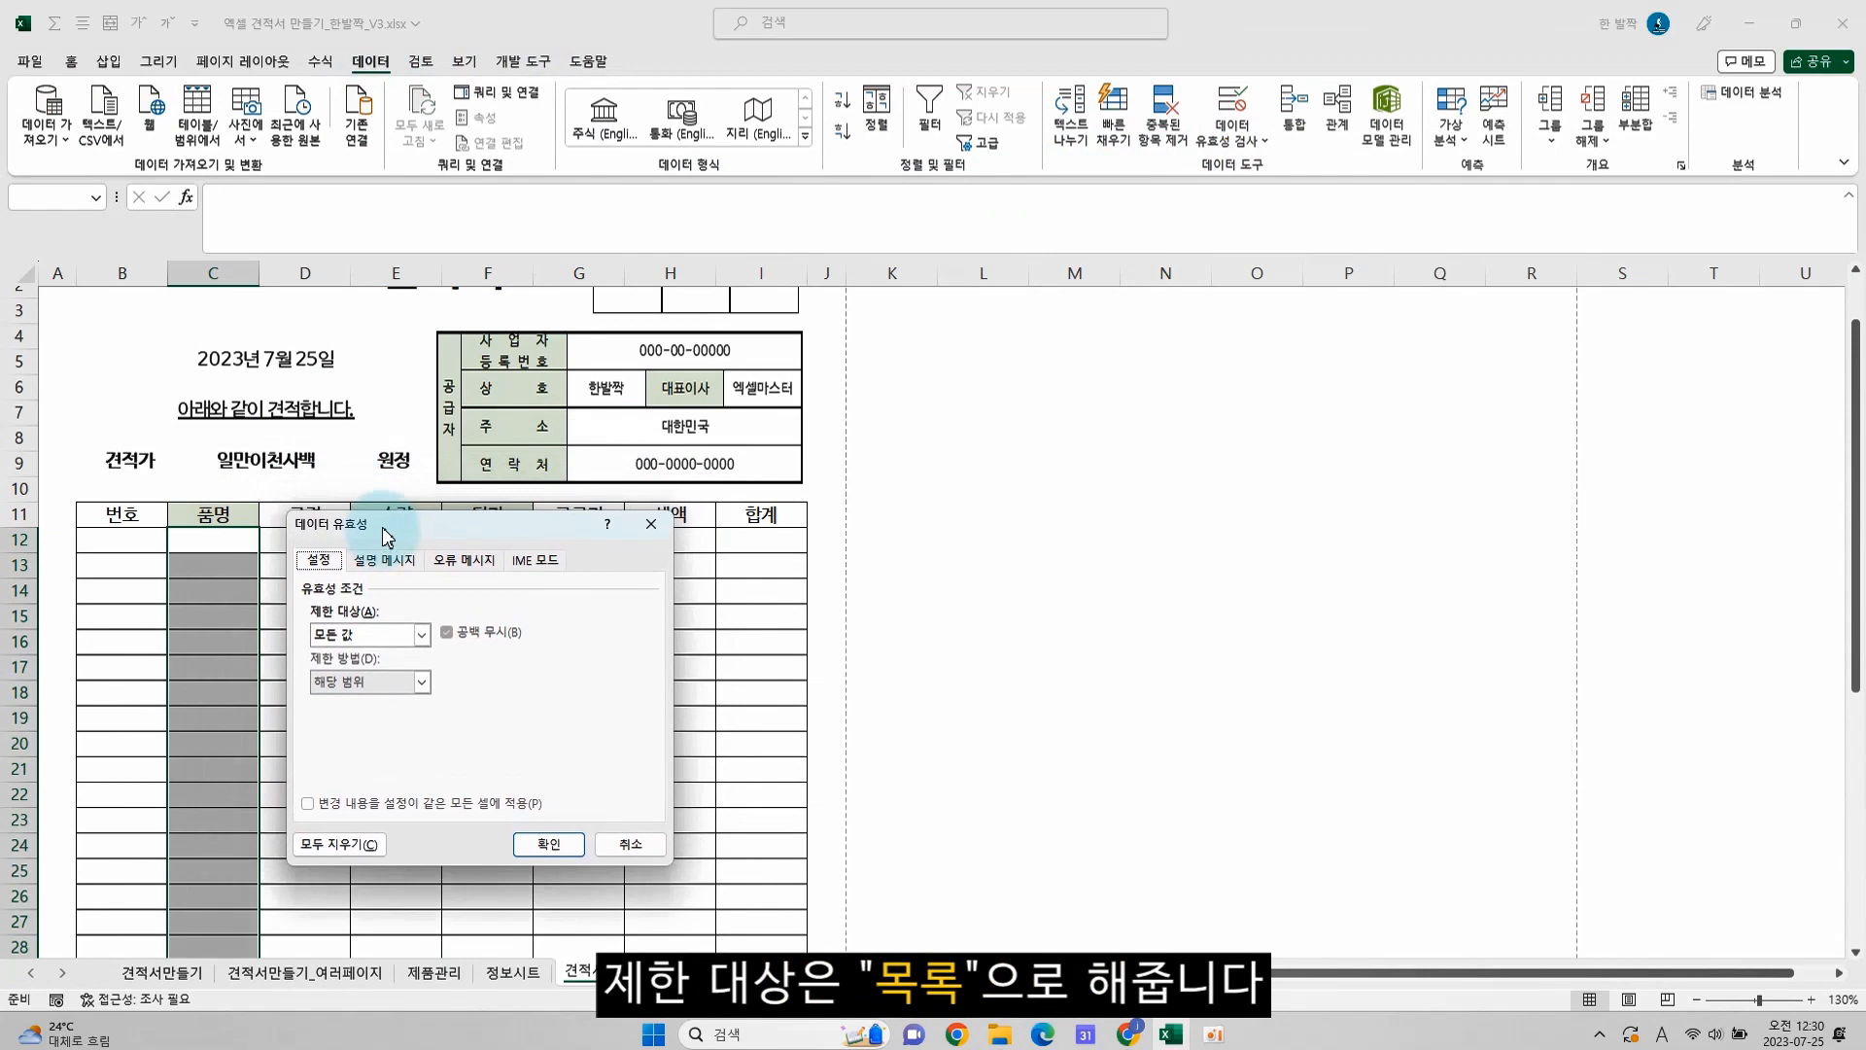
pyautogui.click(378, 638)
pyautogui.click(352, 697)
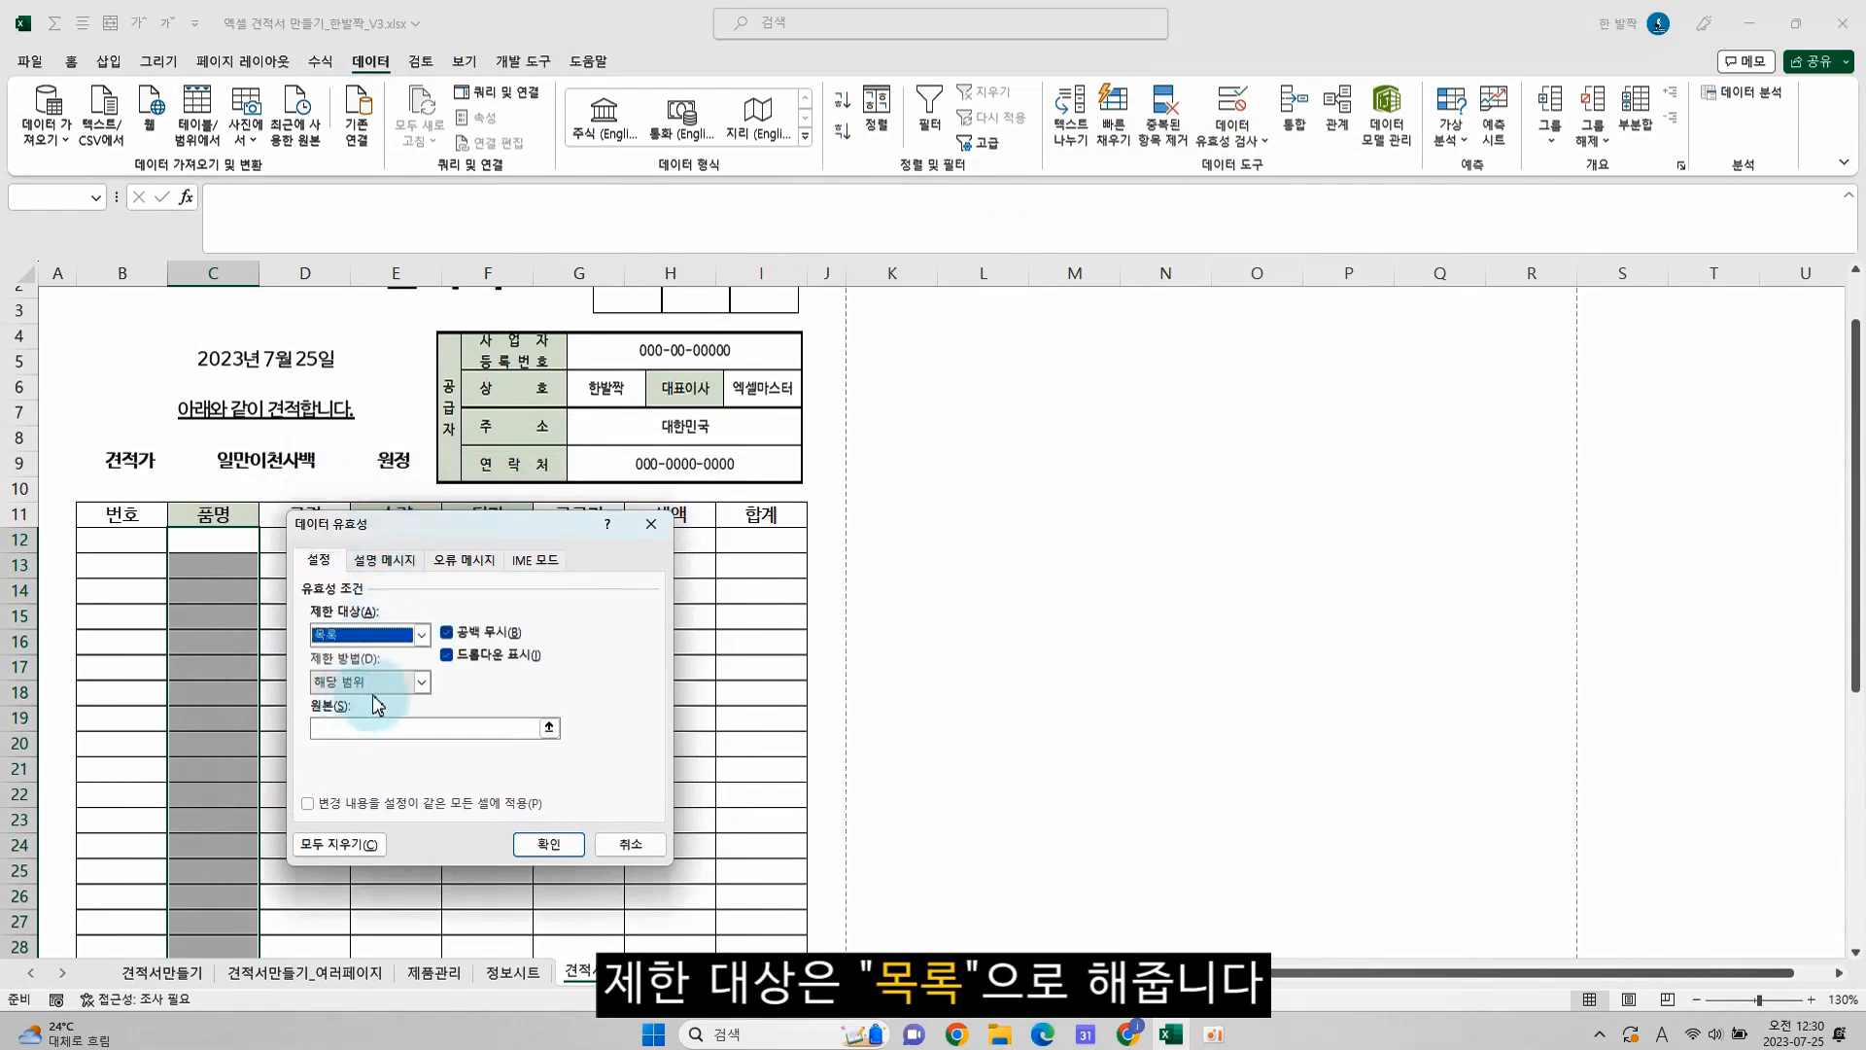
# Set the validation list's source to =indirect(제품리스트!$A$1) and apply the rule
pyautogui.click(364, 729)
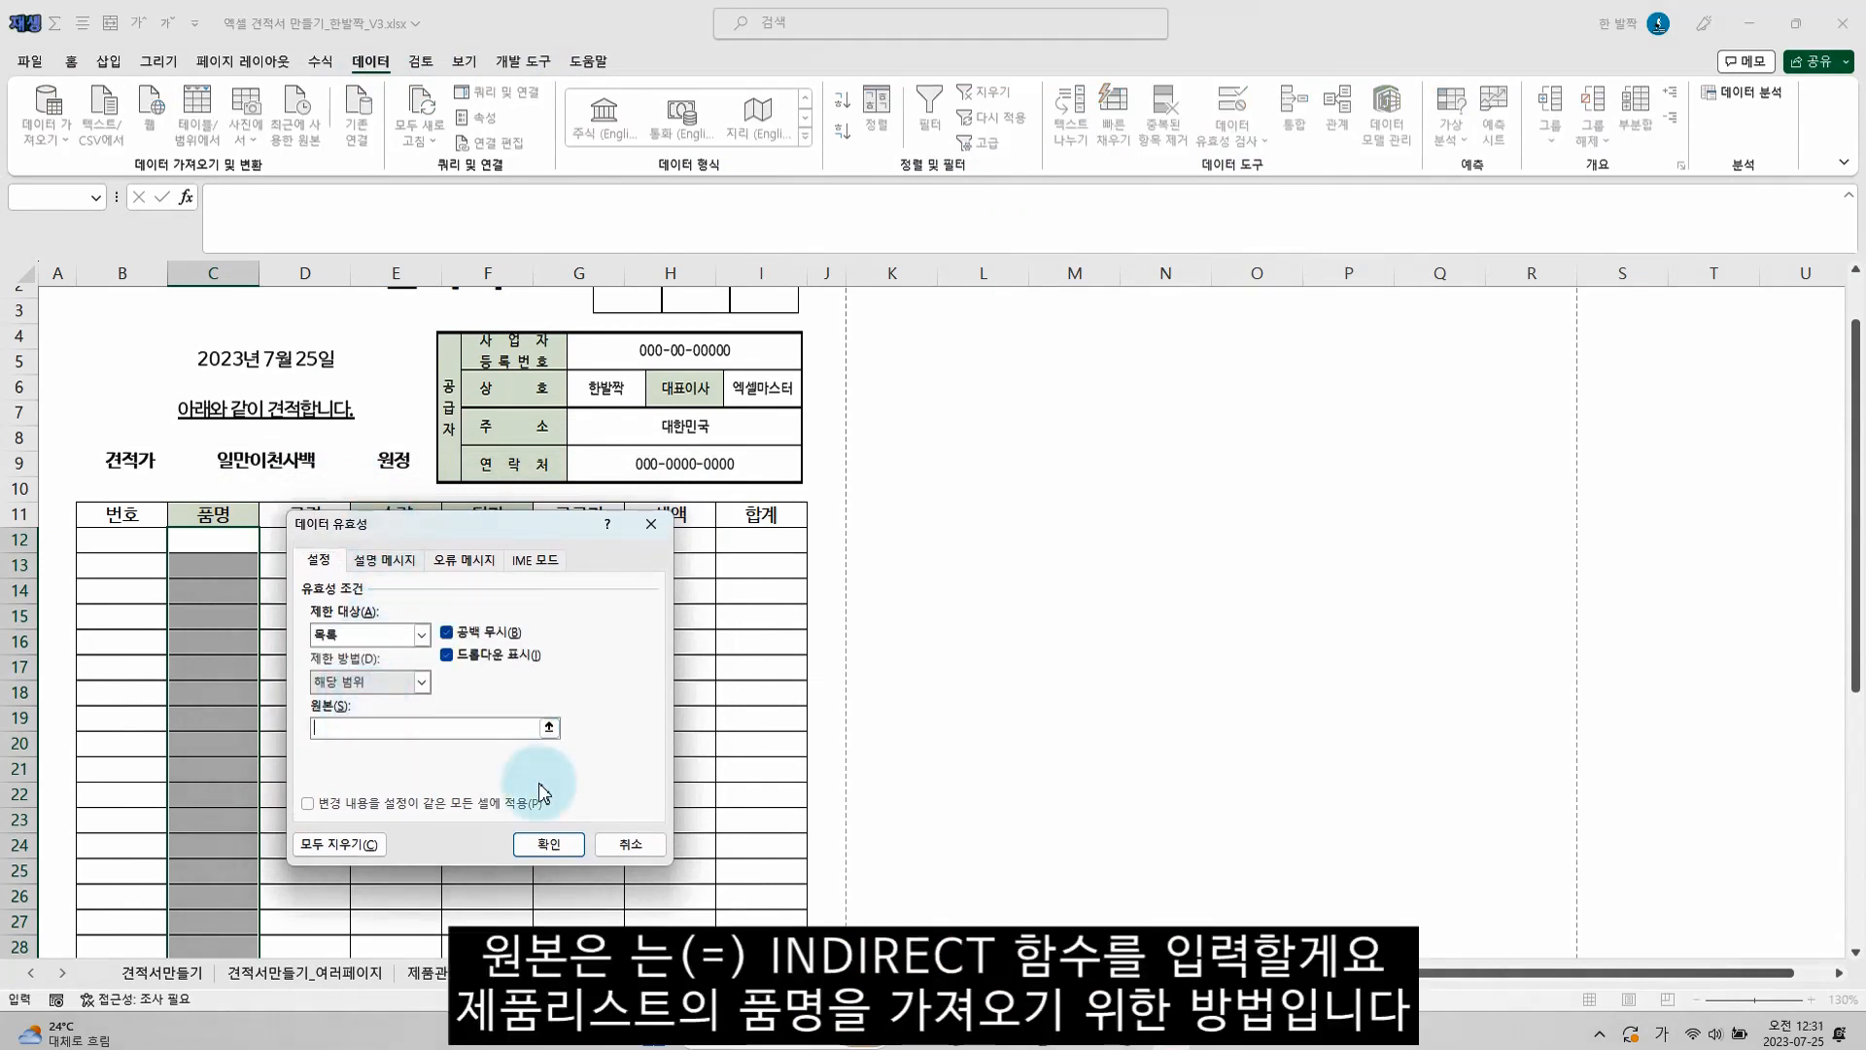
pyautogui.write('=')
pyautogui.press('Hangul')
pyautogui.write('indirect(')
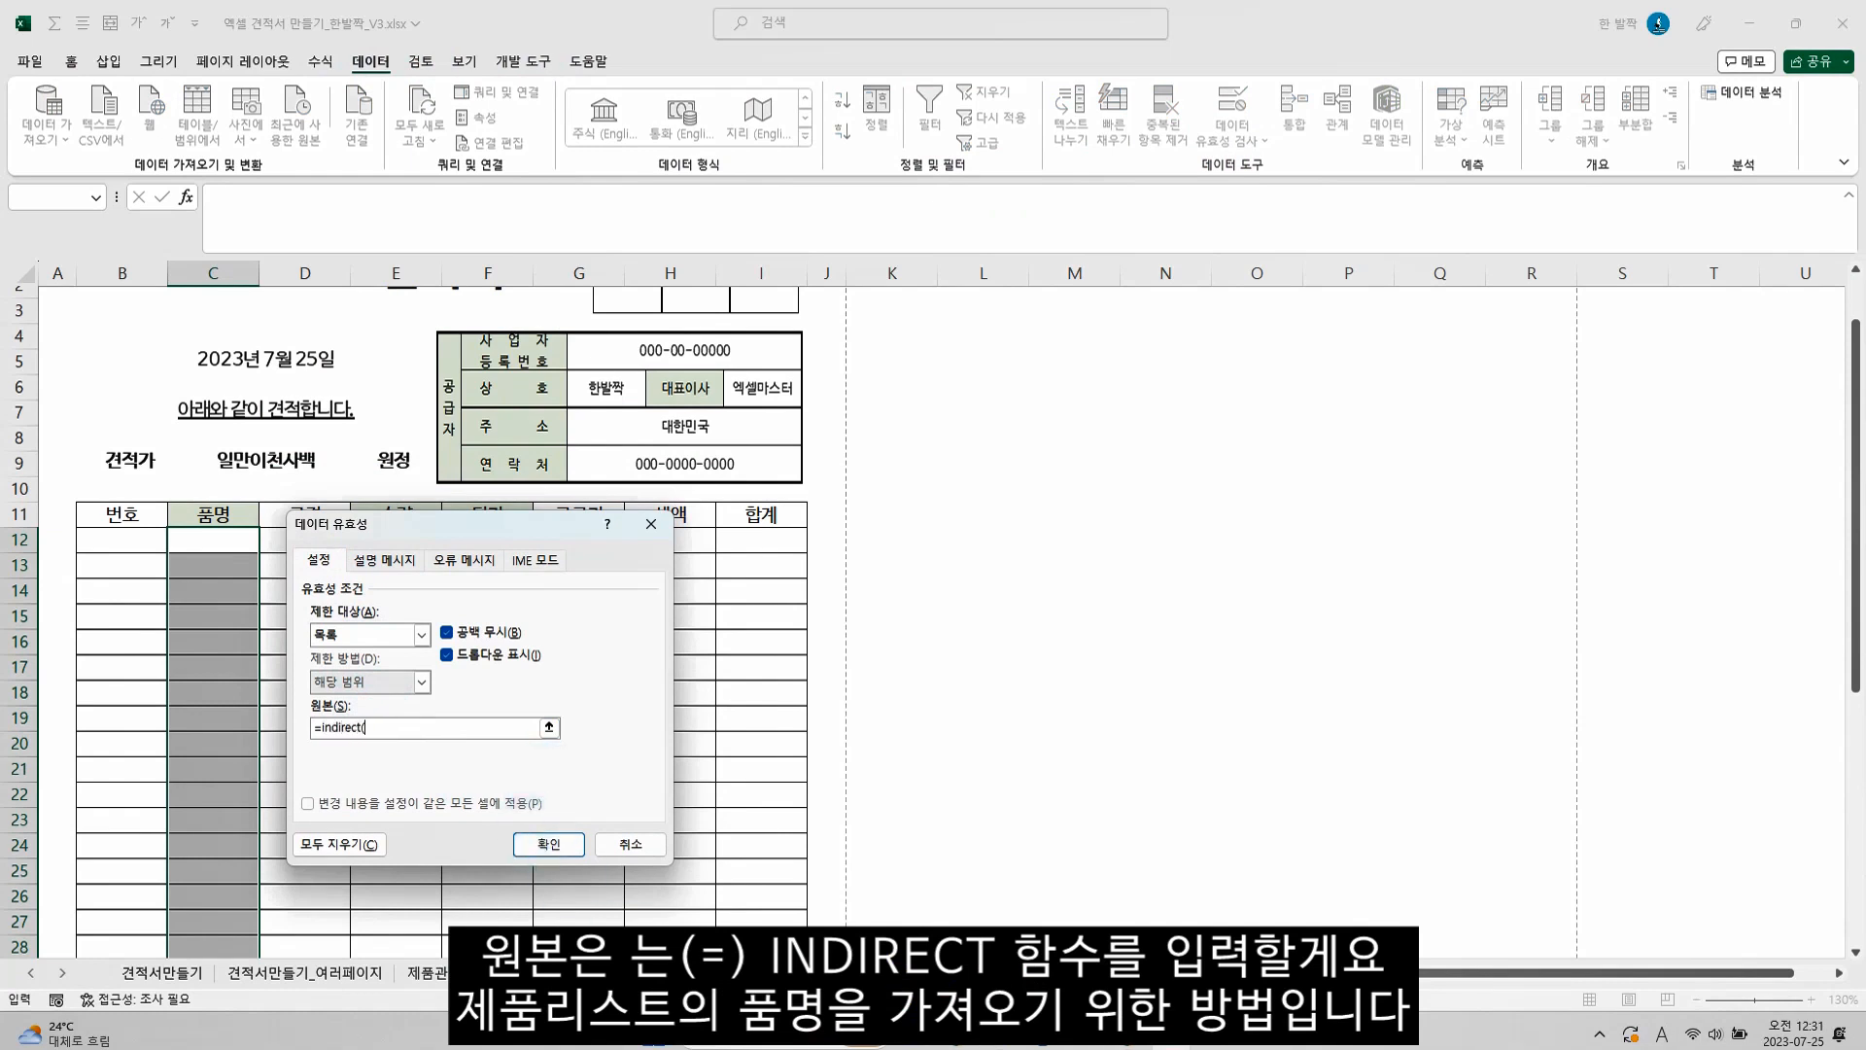
pyautogui.click(680, 973)
pyautogui.click(87, 321)
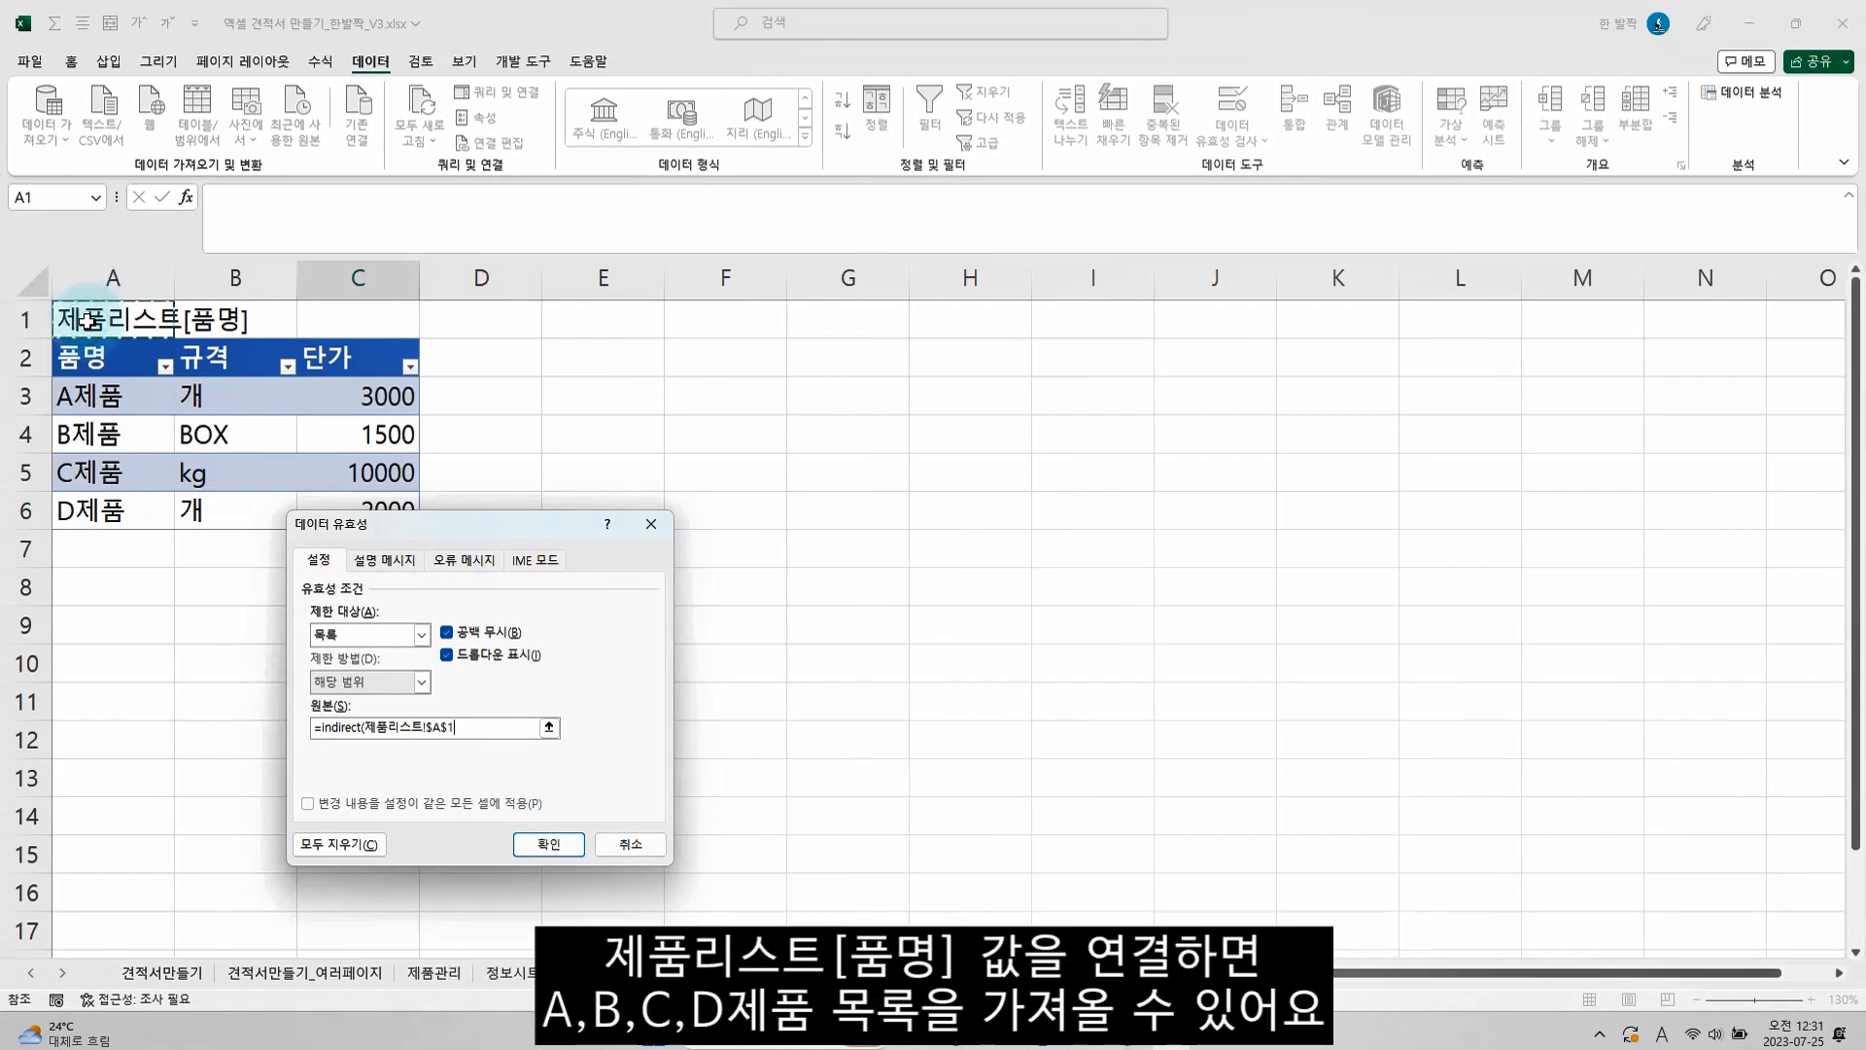
pyautogui.click(536, 728)
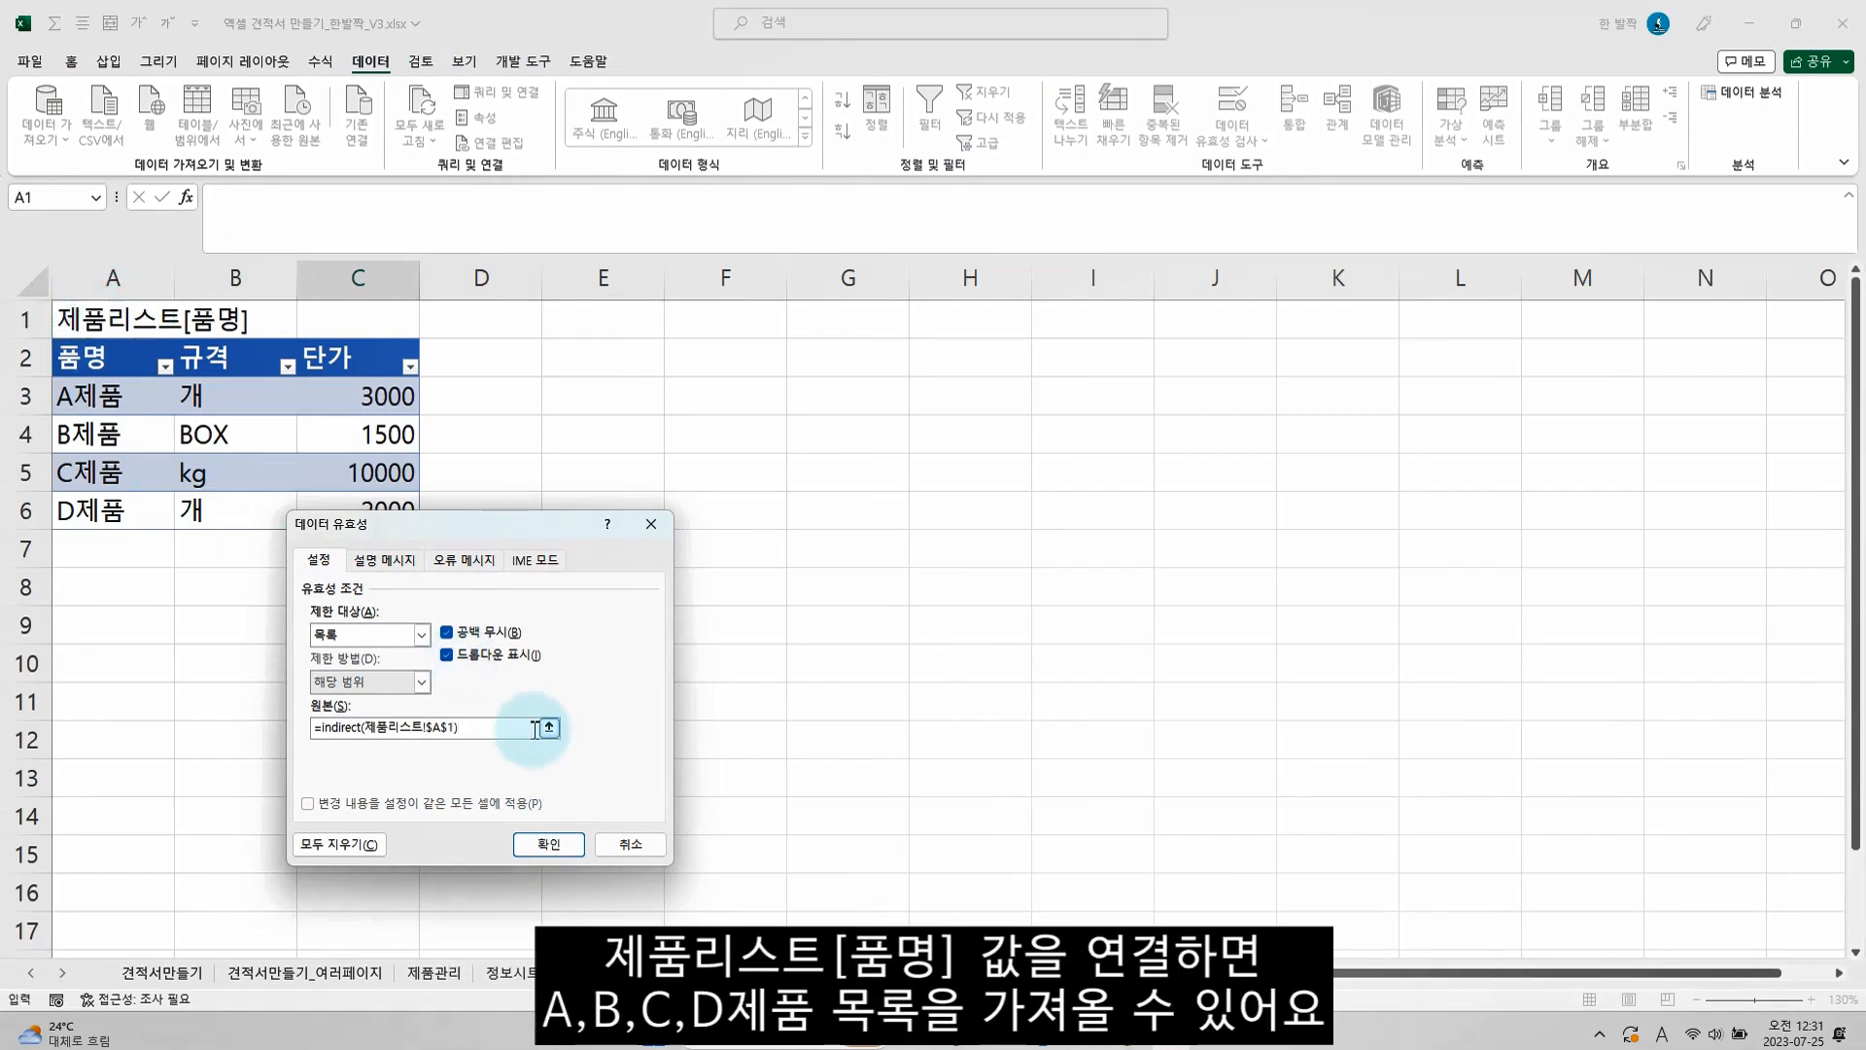
pyautogui.click(545, 841)
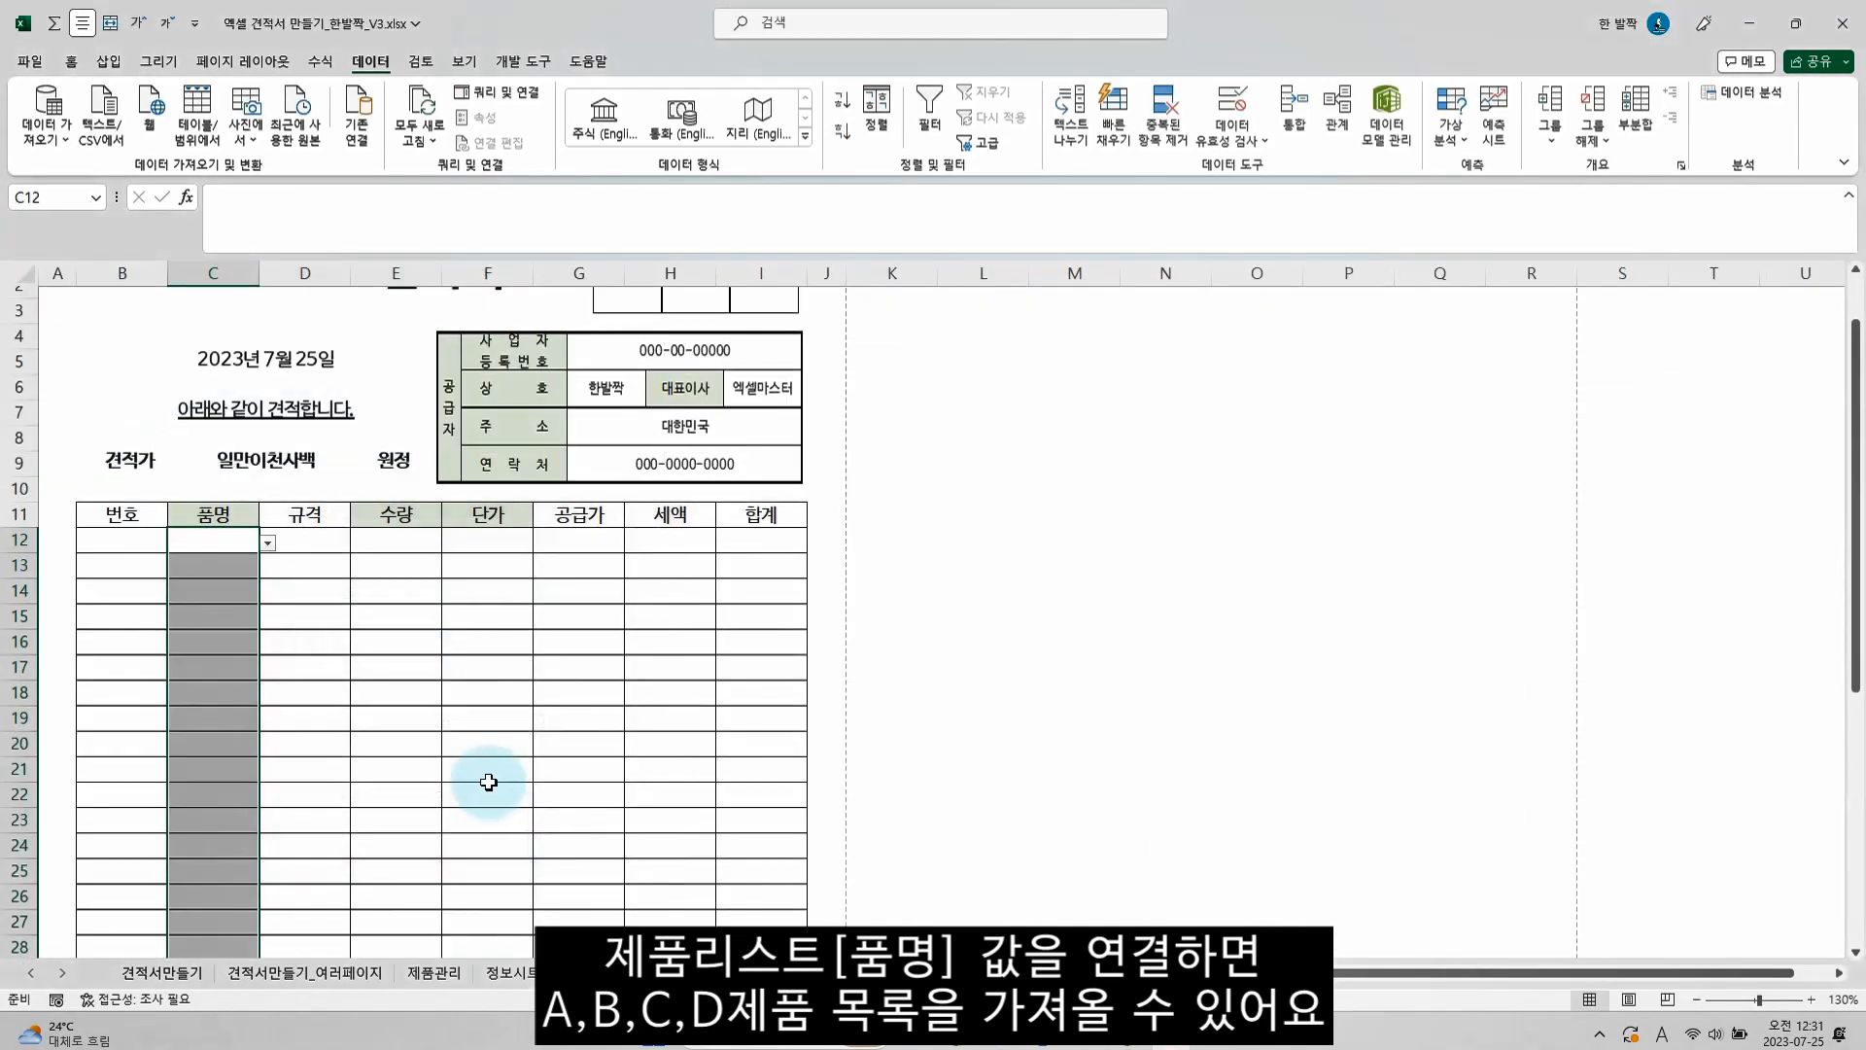
# Choose A제품 in C12 and B제품 in C13 from the 품명 dropdown lists
pyautogui.click(249, 548)
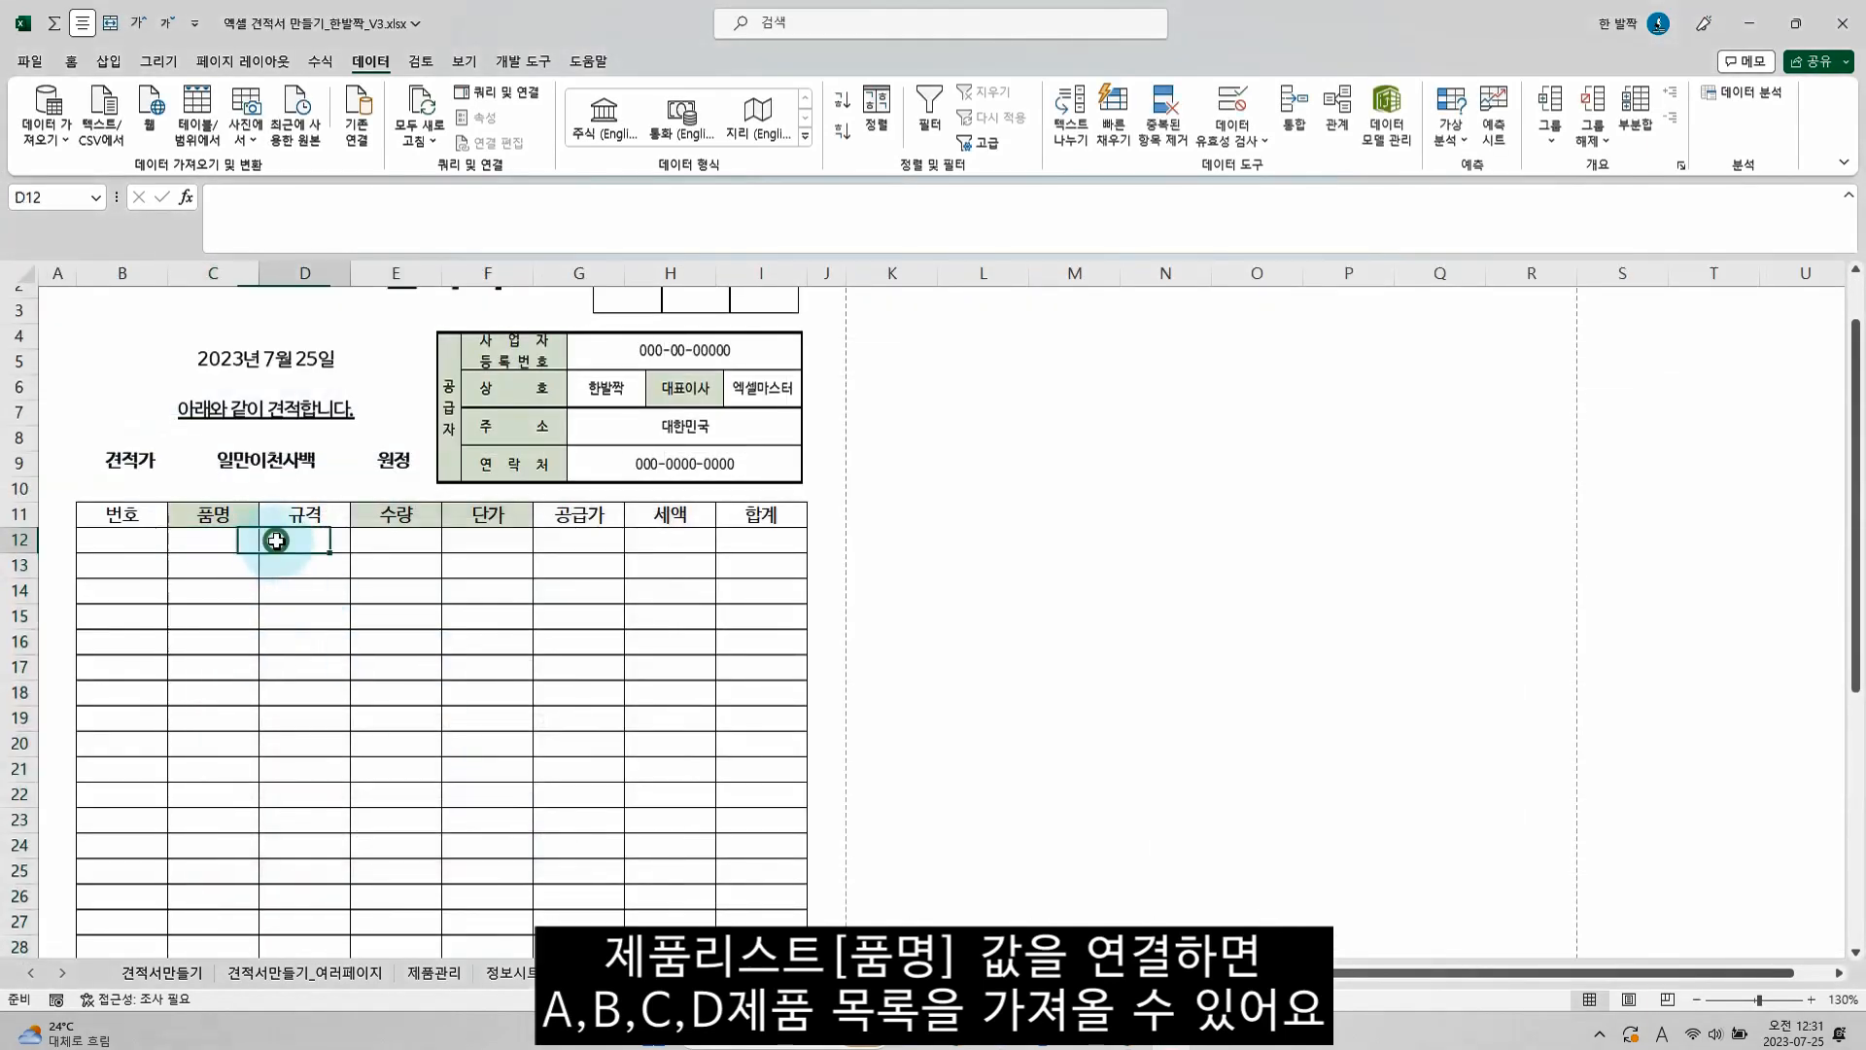
pyautogui.click(268, 544)
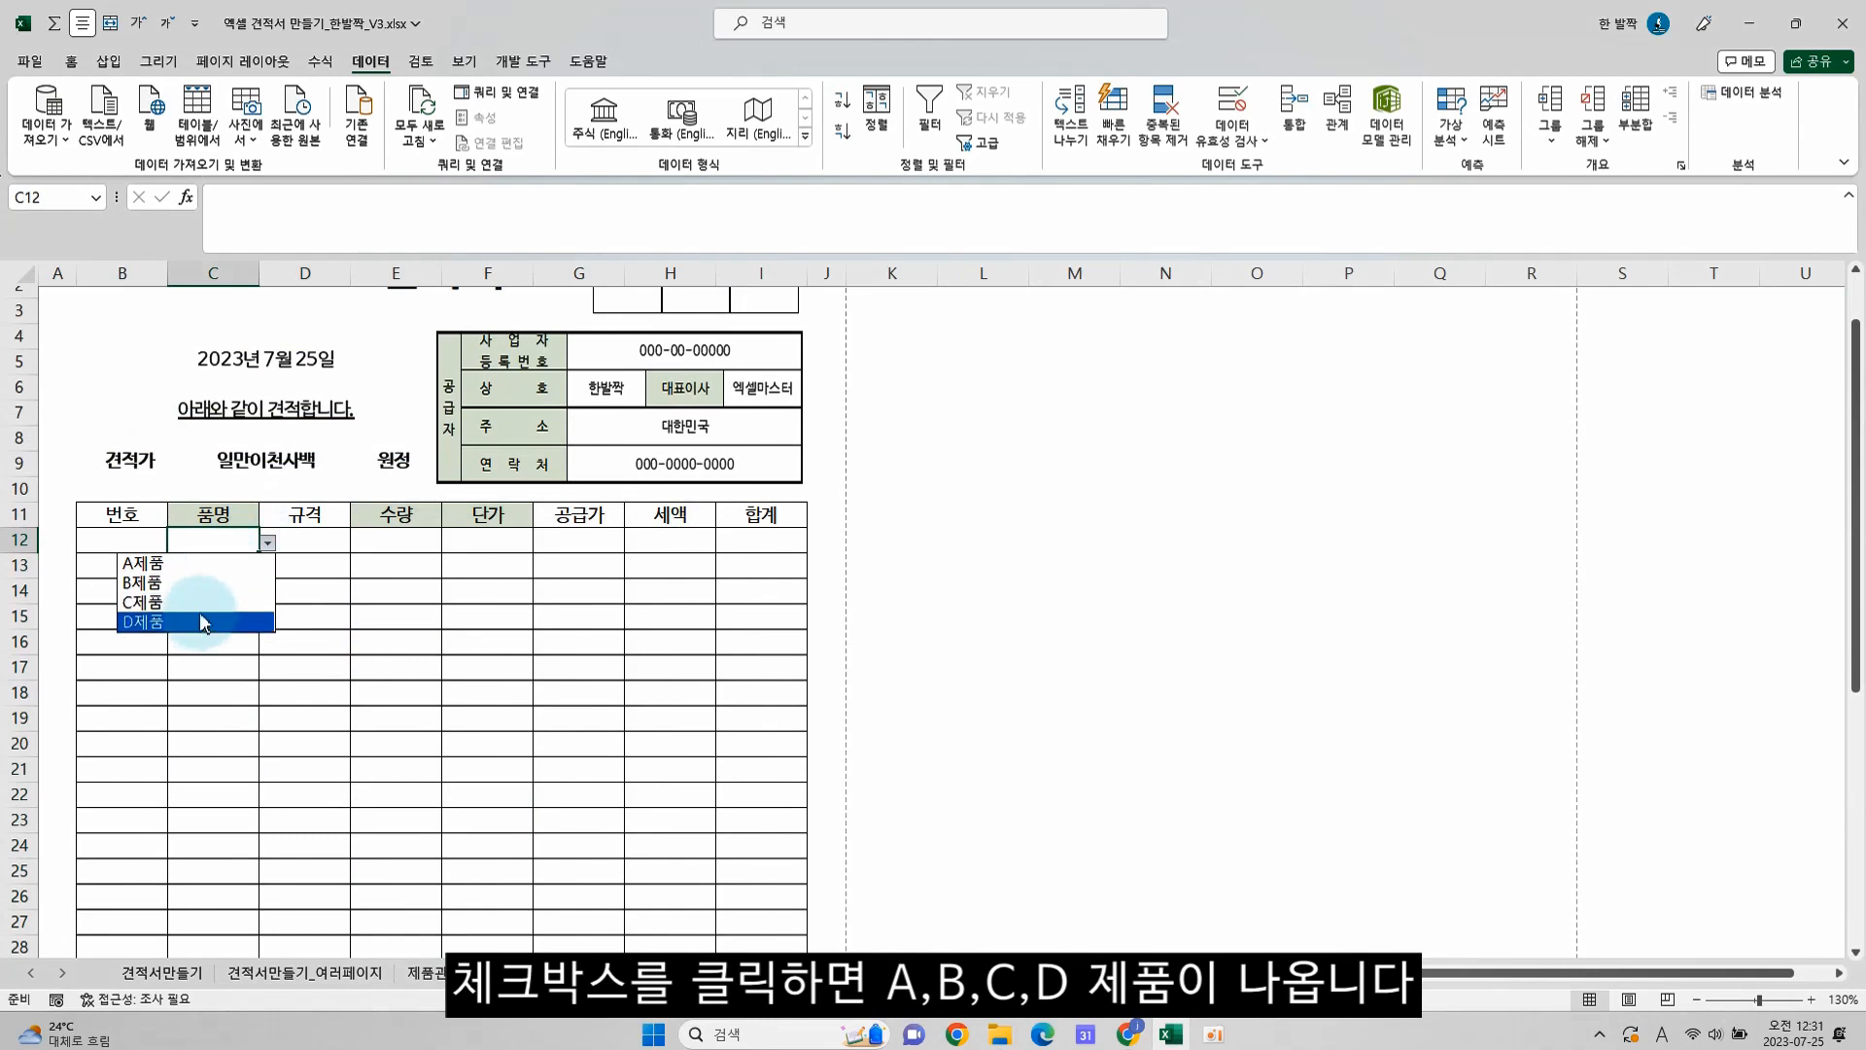
pyautogui.click(203, 566)
pyautogui.click(260, 569)
pyautogui.click(267, 569)
pyautogui.click(242, 613)
pyautogui.click(283, 610)
pyautogui.moveTo(217, 541); pyautogui.dragTo(226, 564)
# Begin a formula in the first 번호 cell B12 with an IF test for an empty 품명, =if($C12="", locking only the column
pyautogui.click(147, 539)
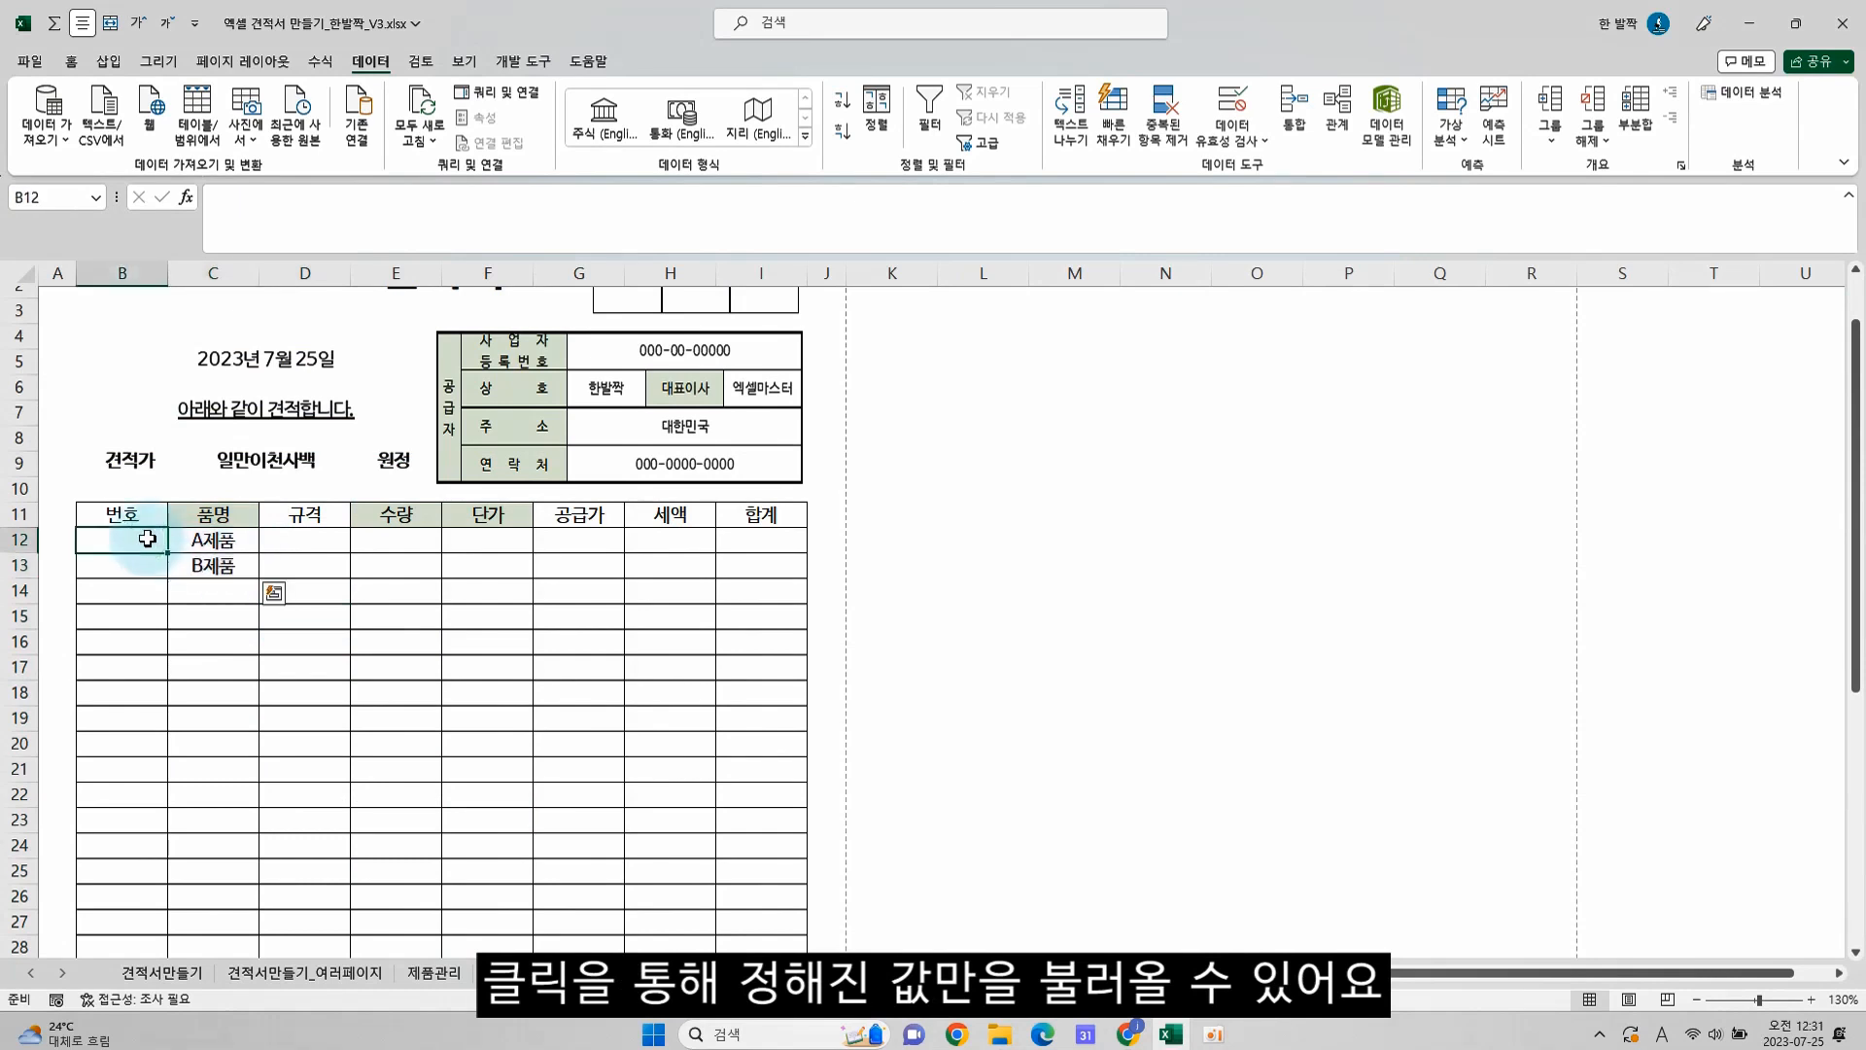
pyautogui.scroll(7, 686, 768)
pyautogui.write('=')
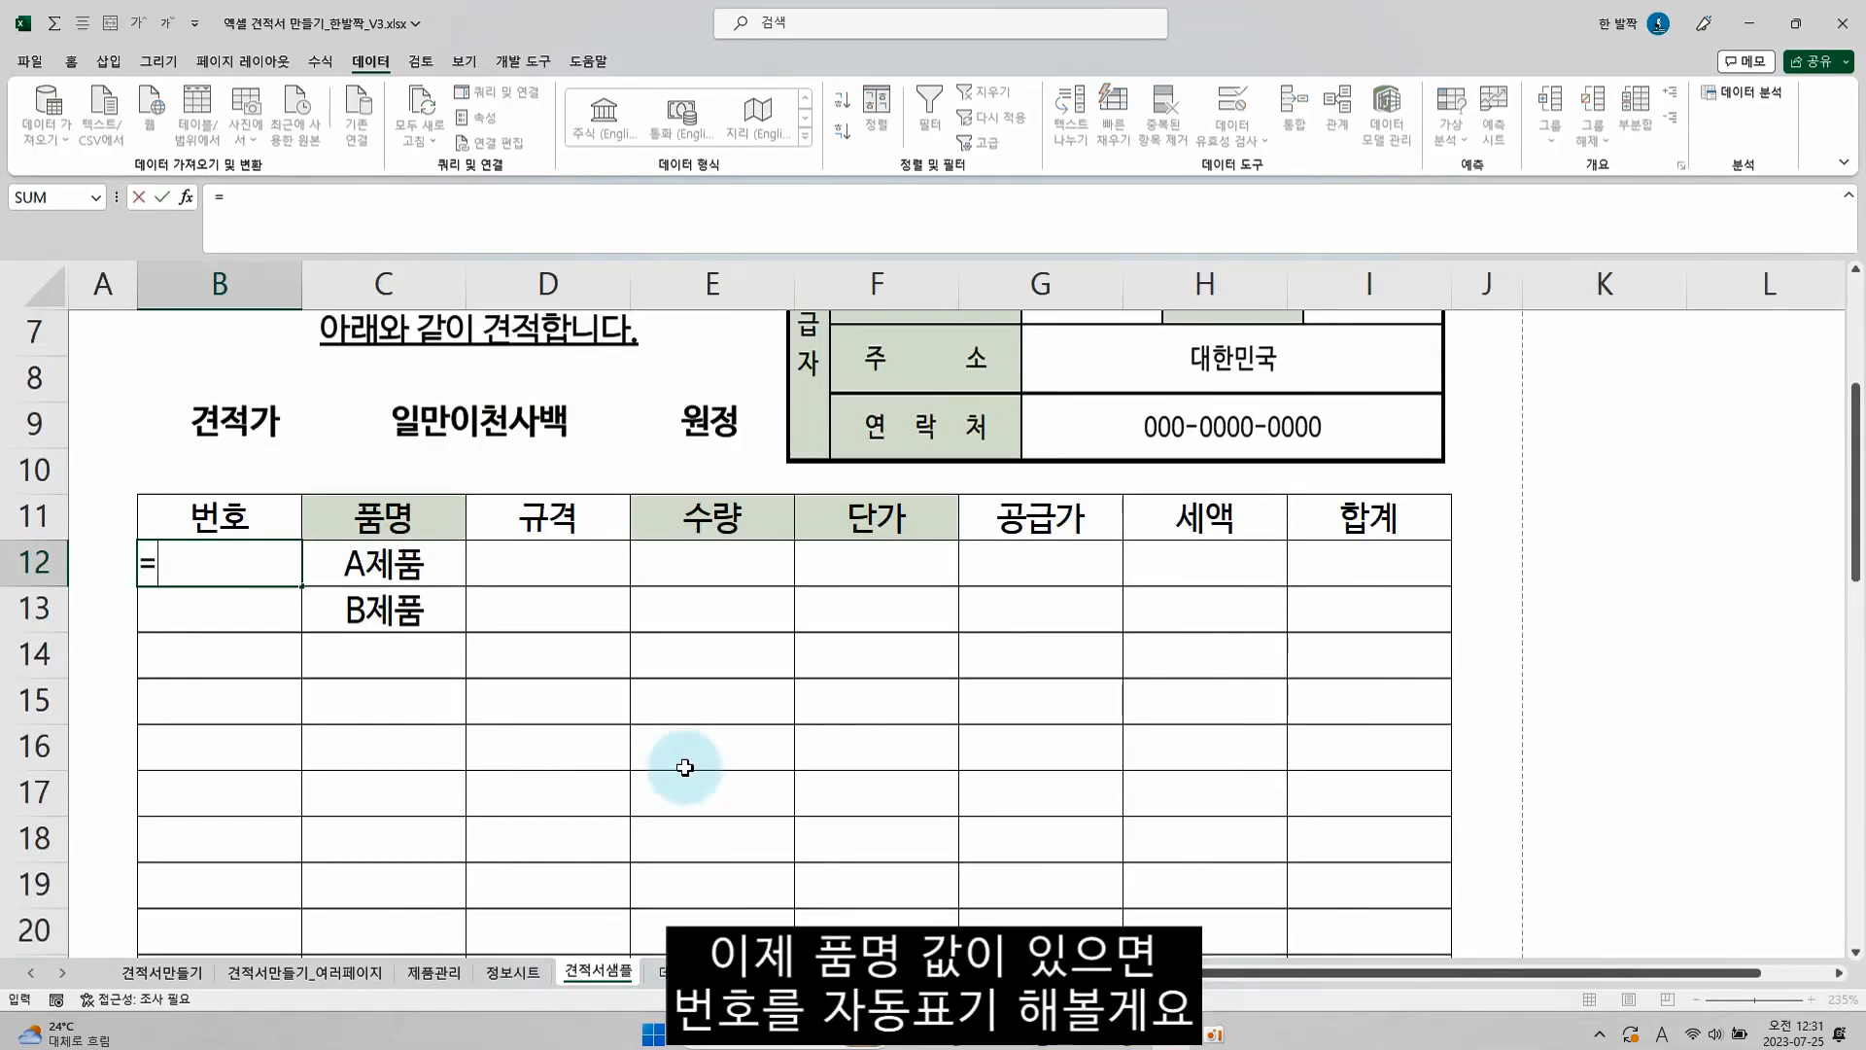
pyautogui.write('if(')
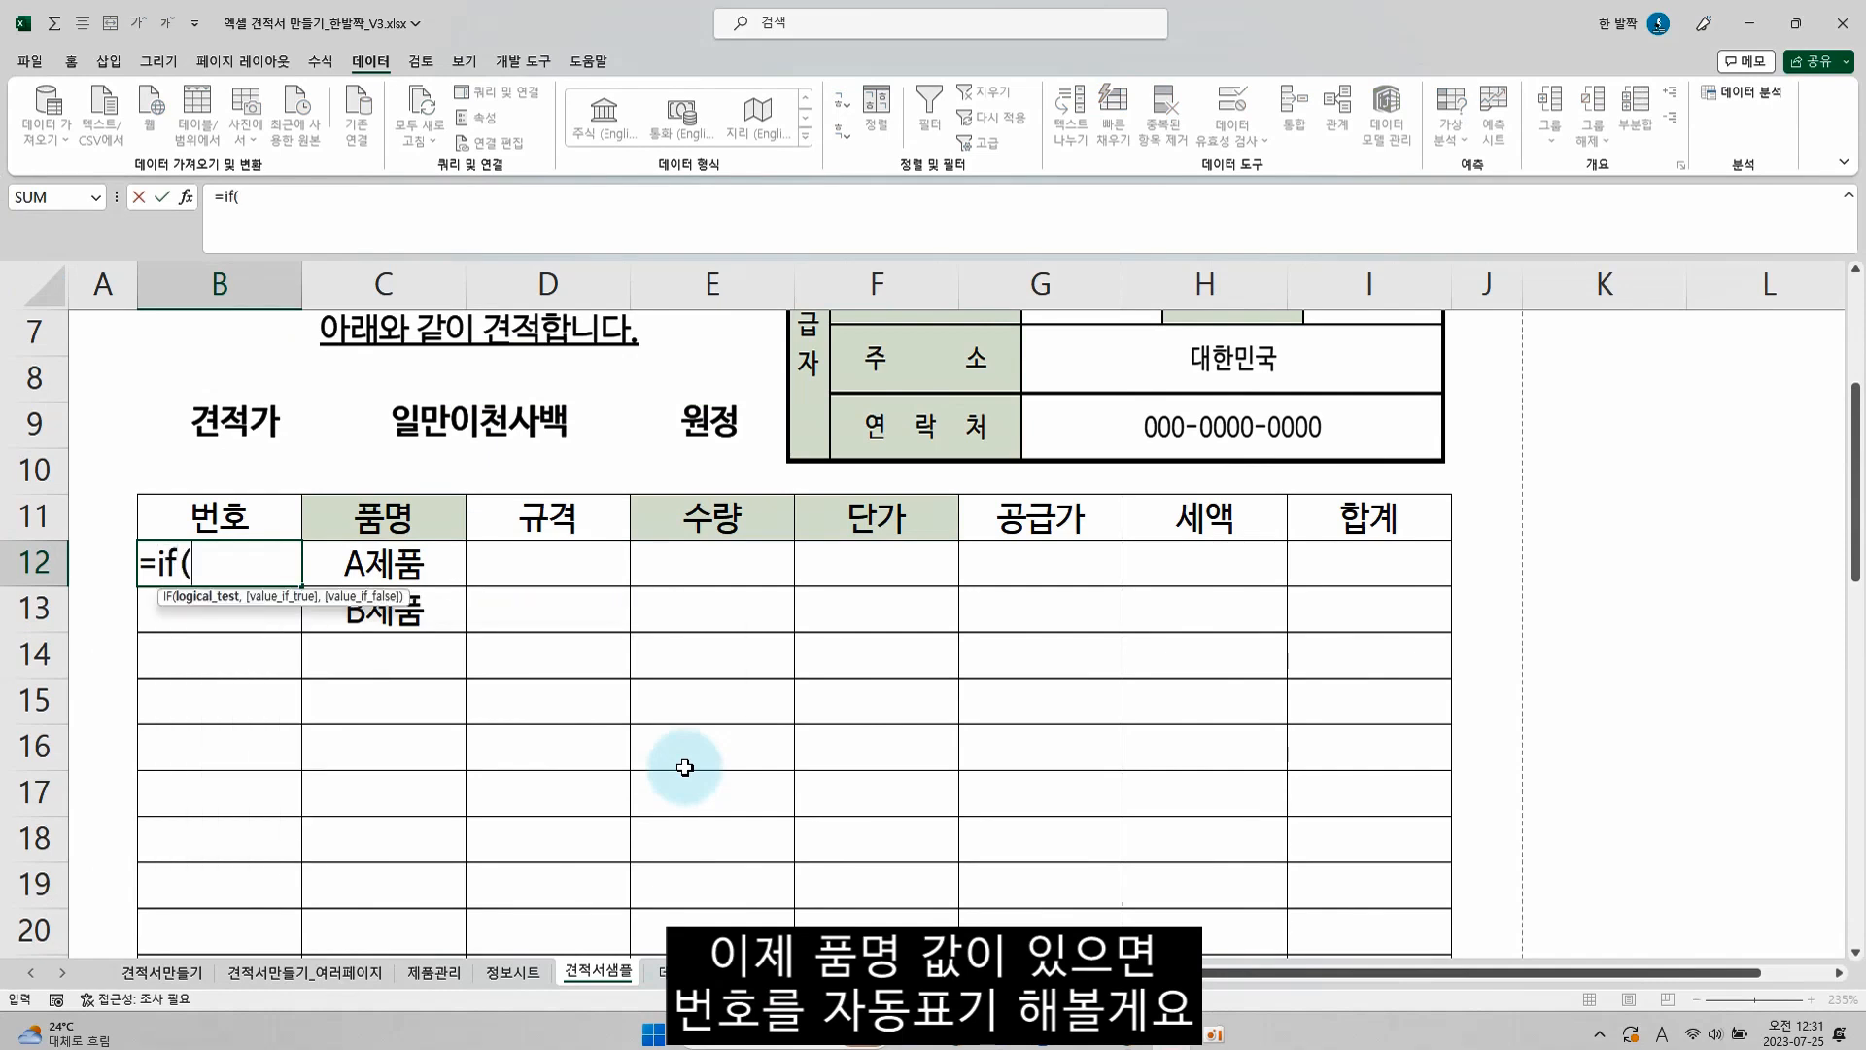
pyautogui.click(446, 552)
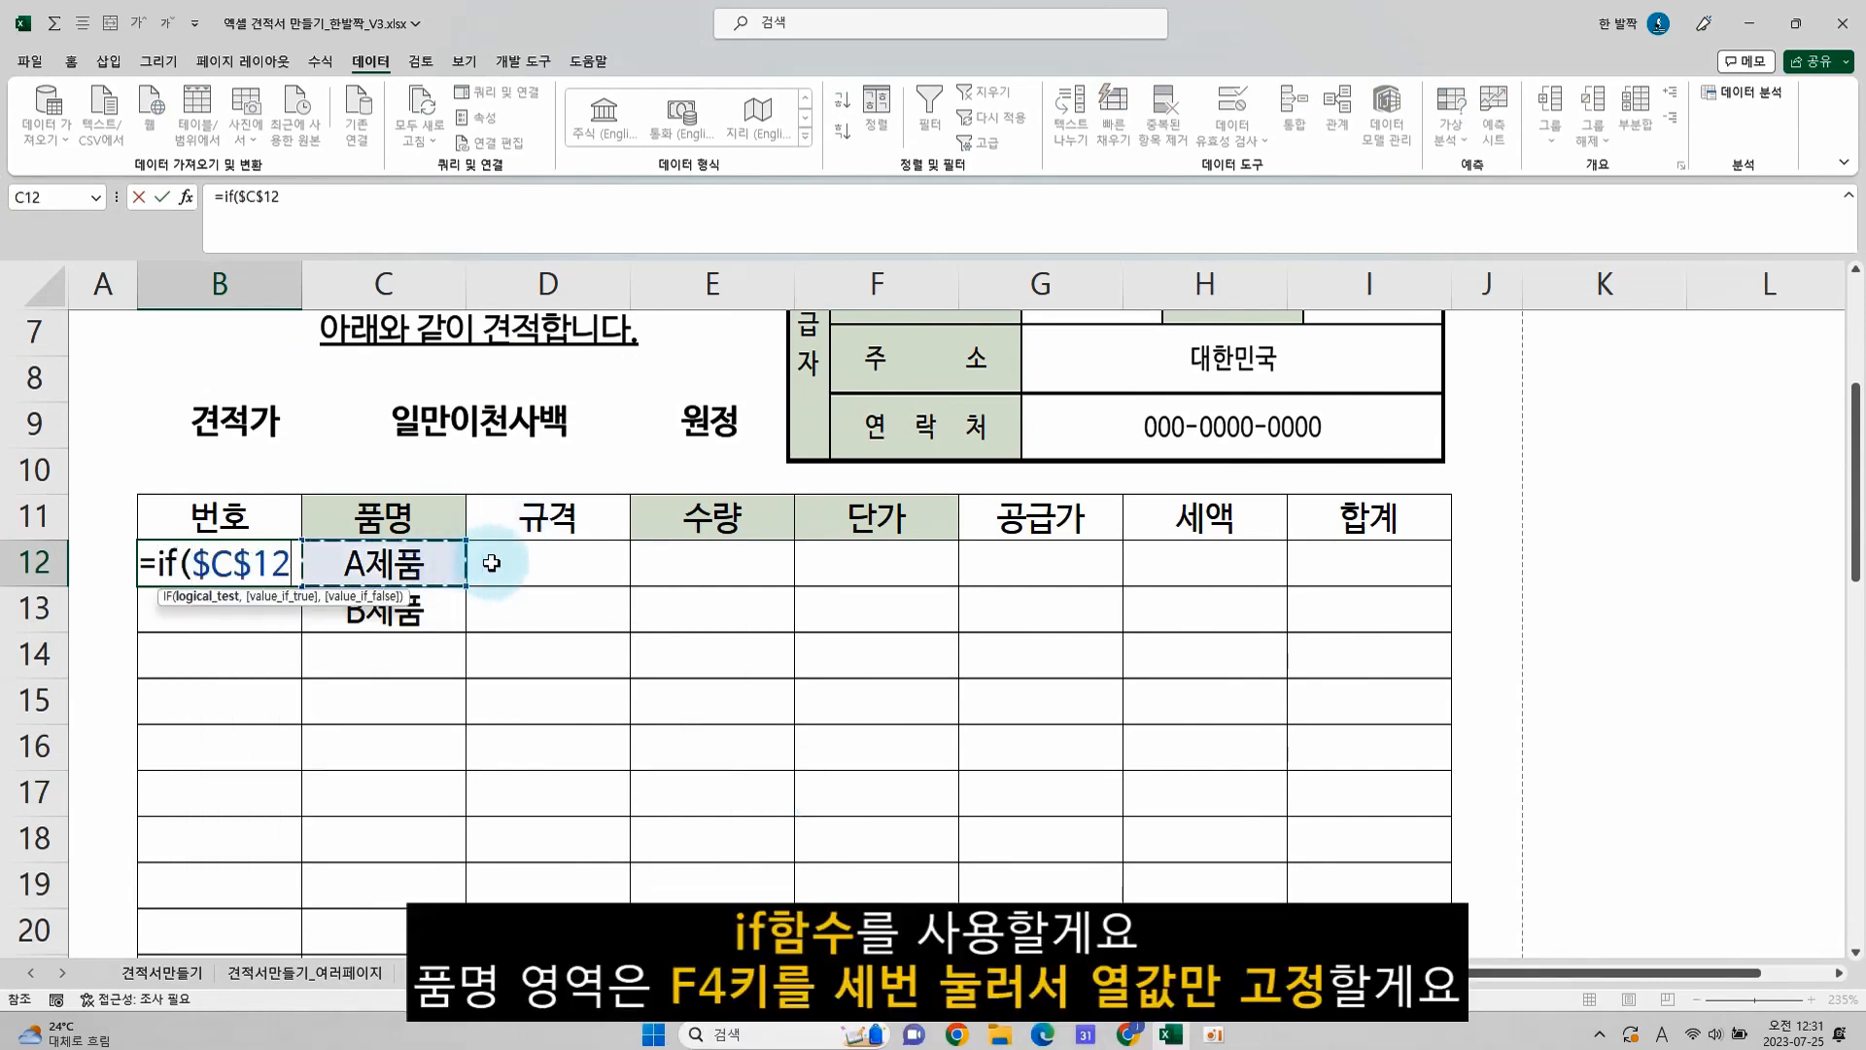
pyautogui.press('F4')
pyautogui.press('F4')
pyautogui.press('F4')
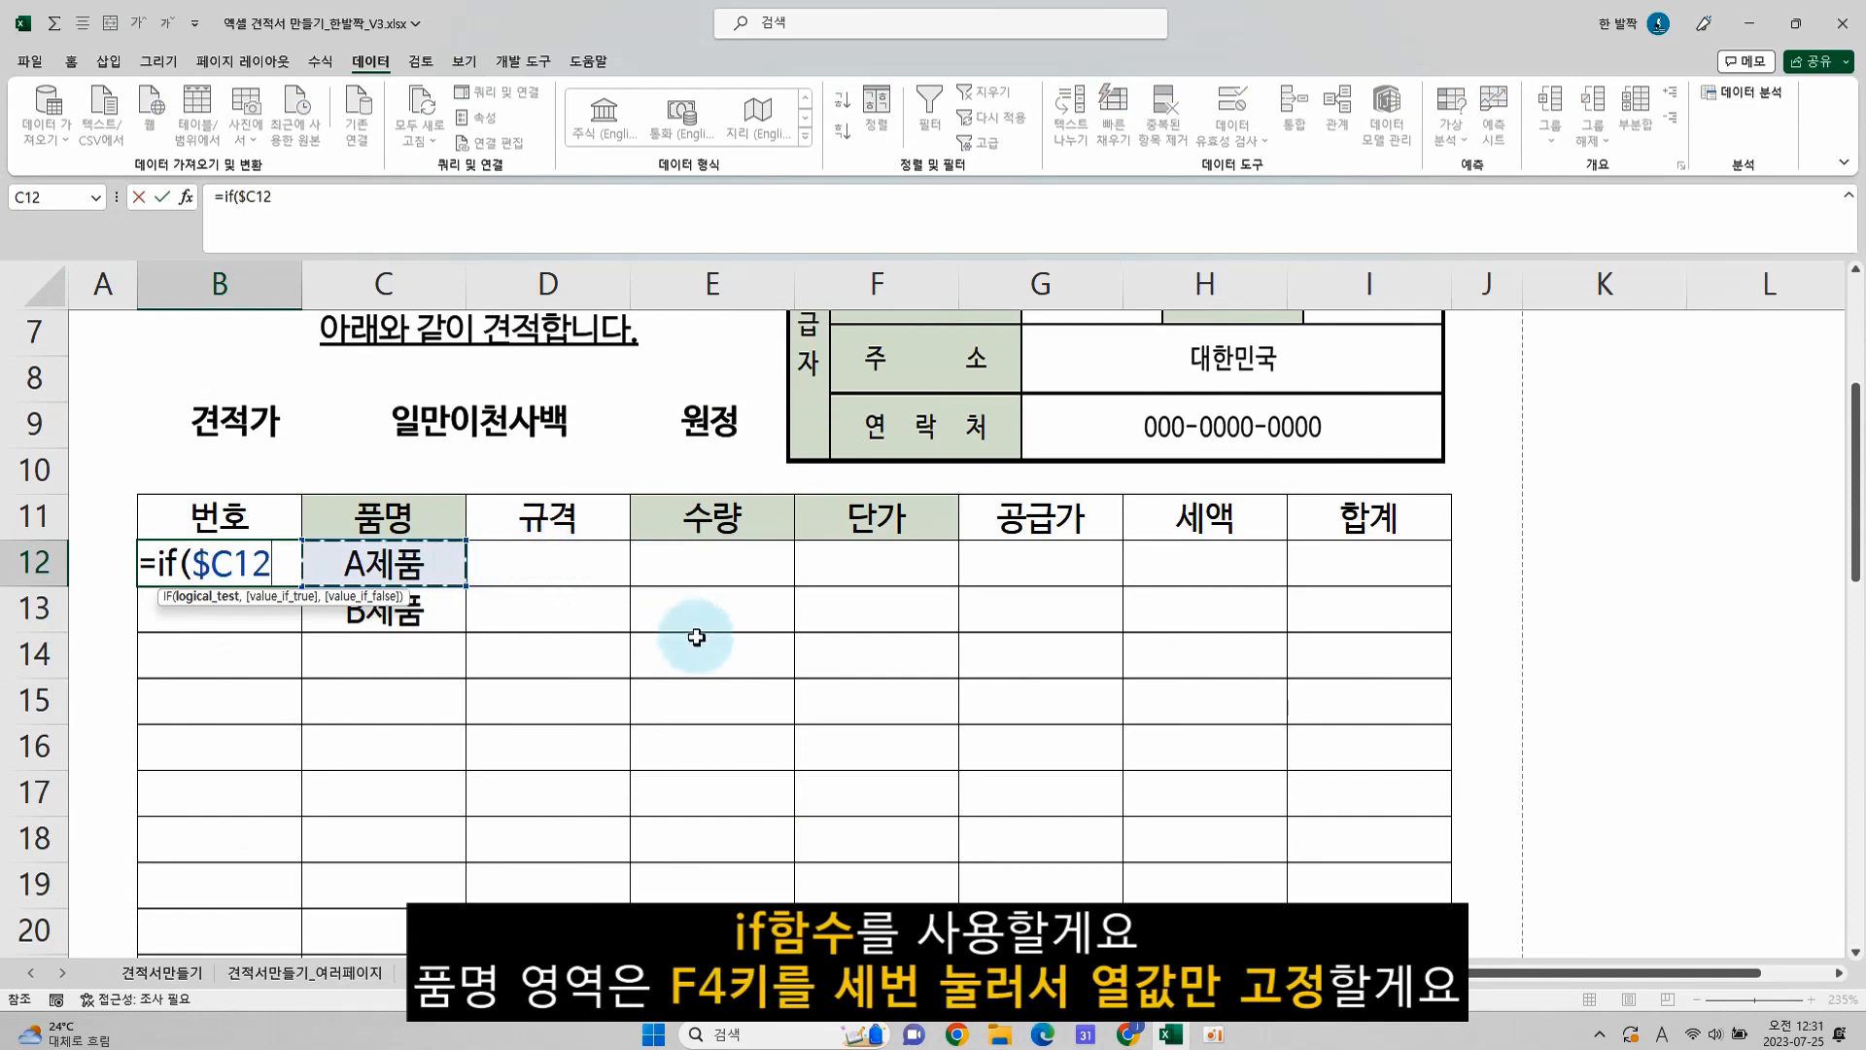
pyautogui.write('="","",')
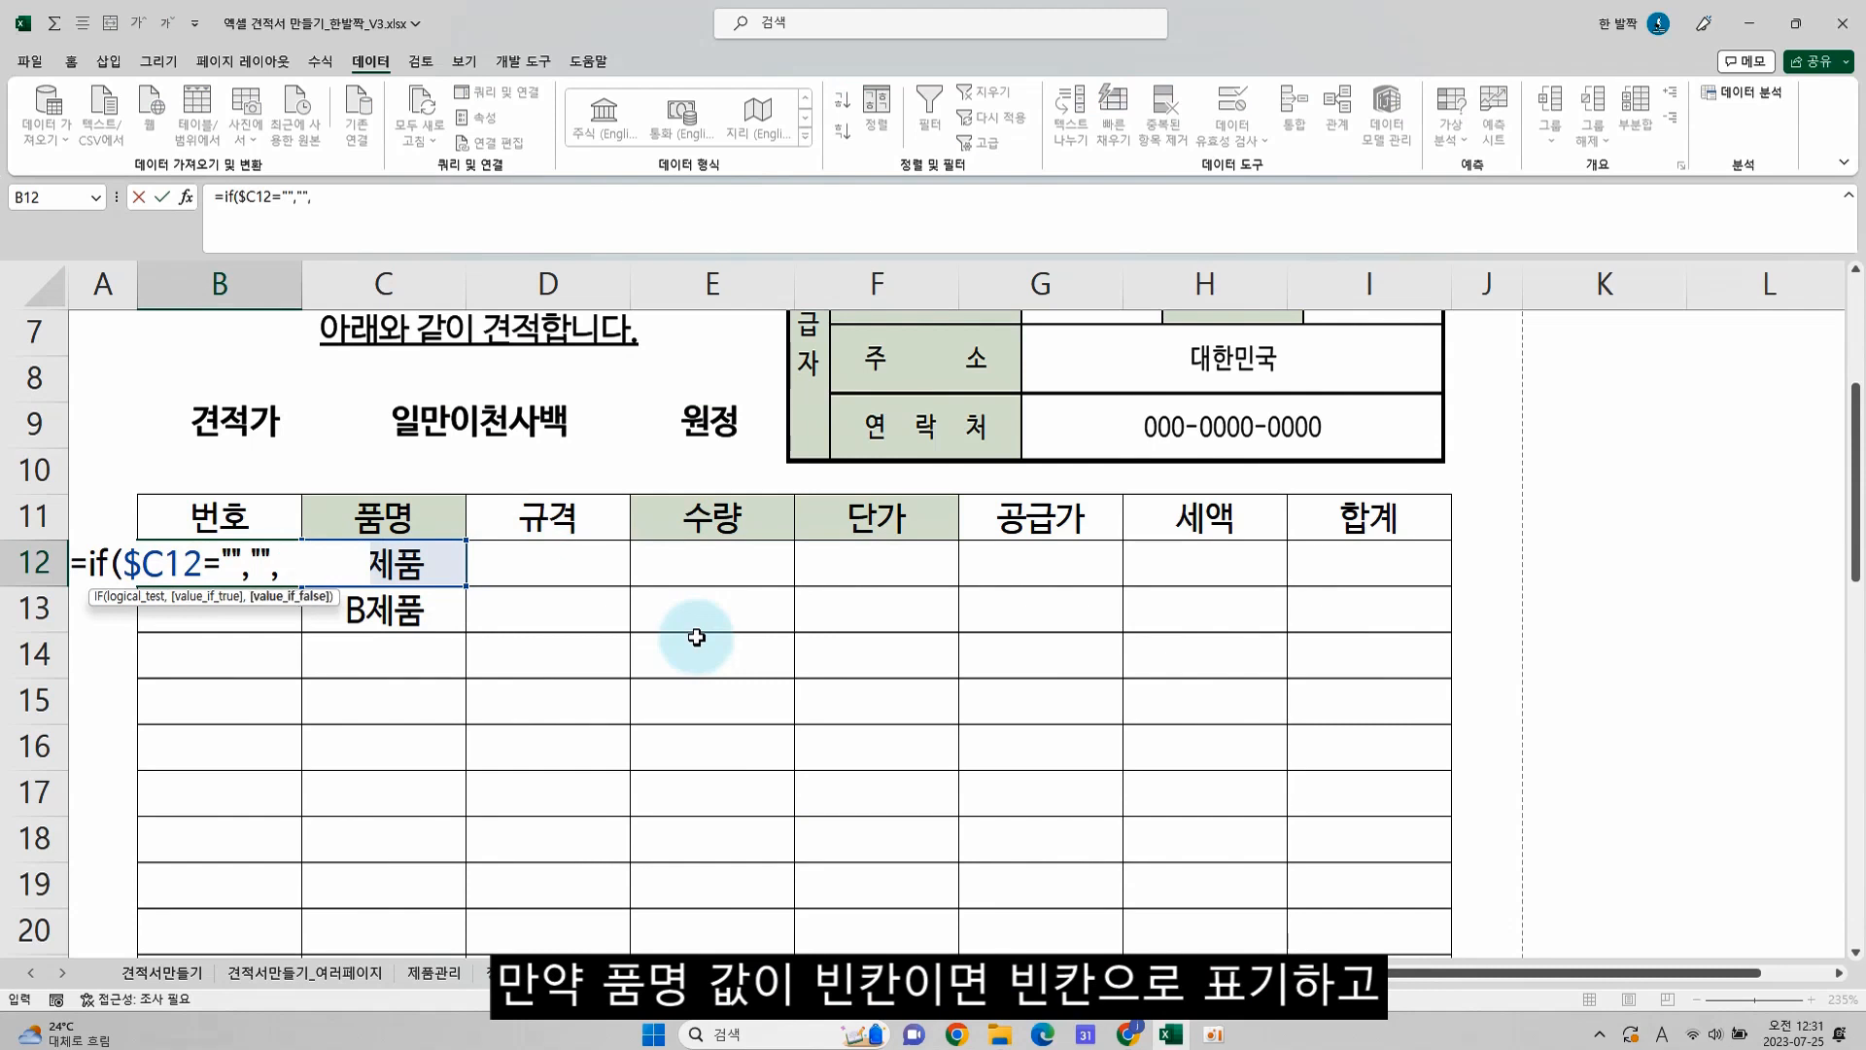
pyautogui.write('row()')
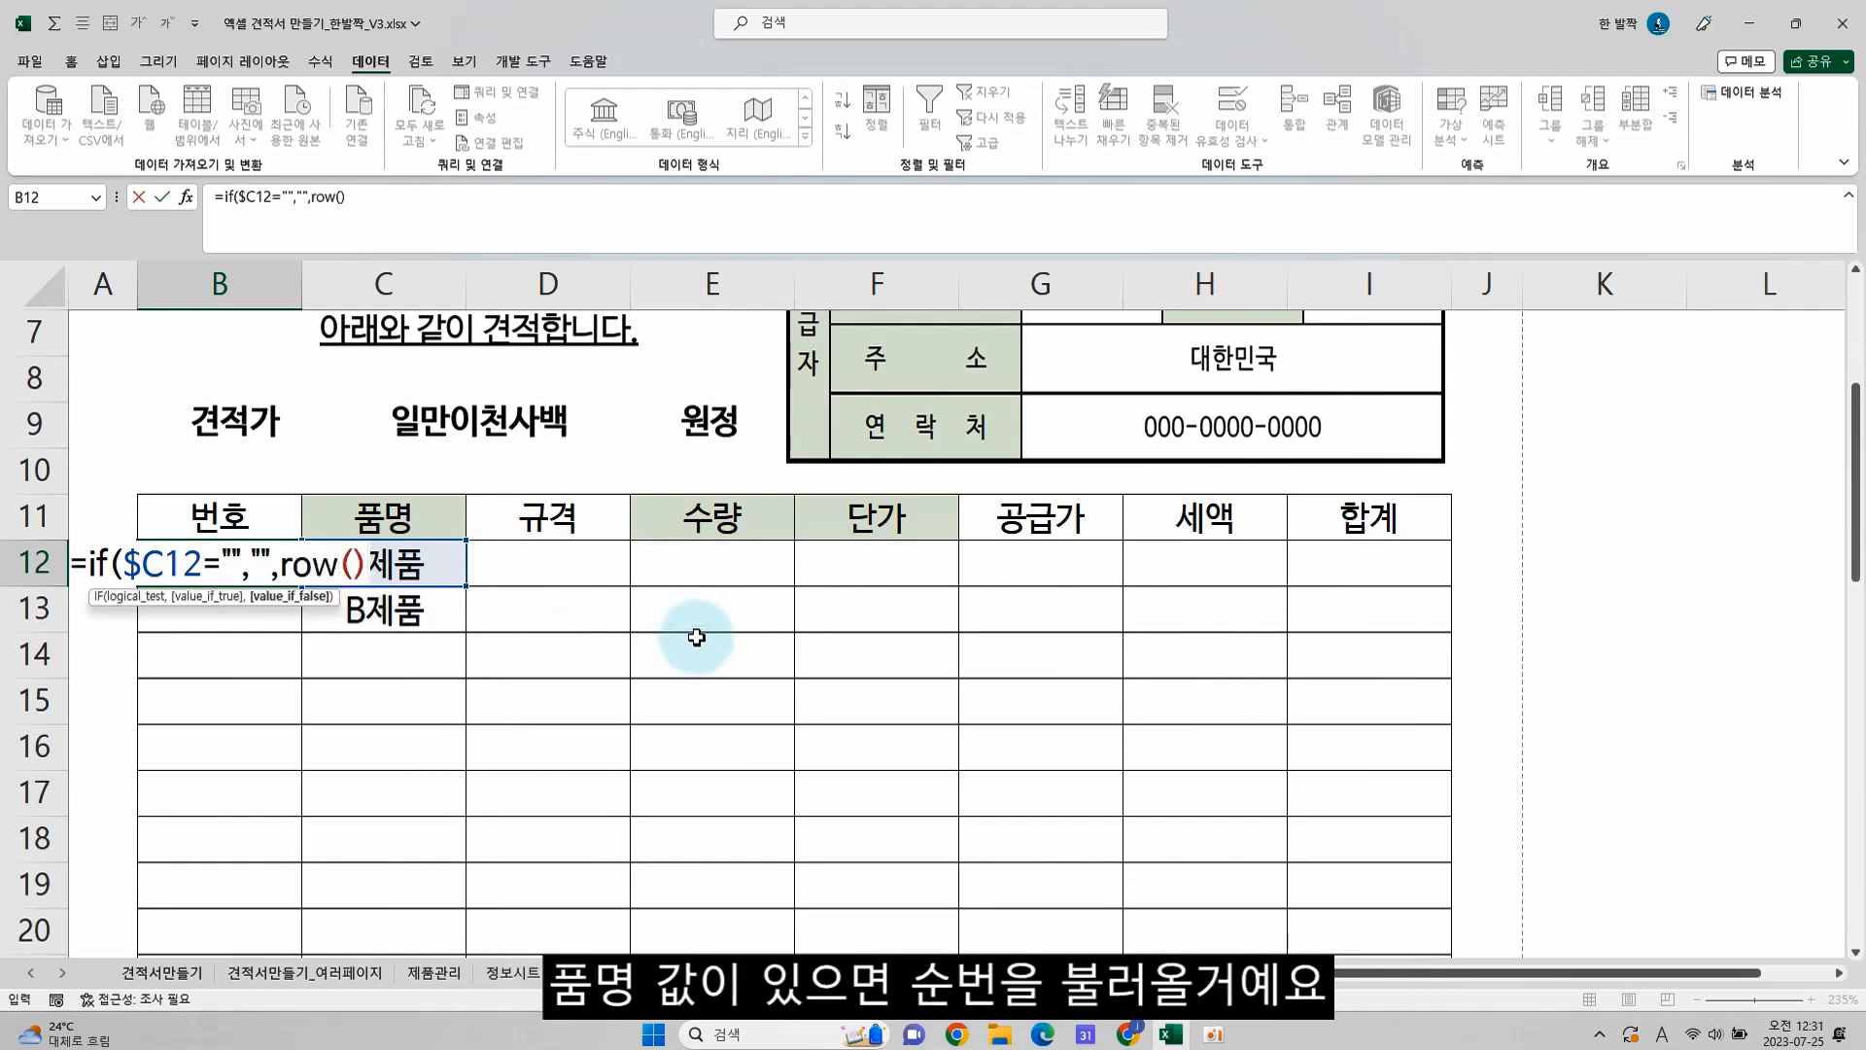
pyautogui.write('-')
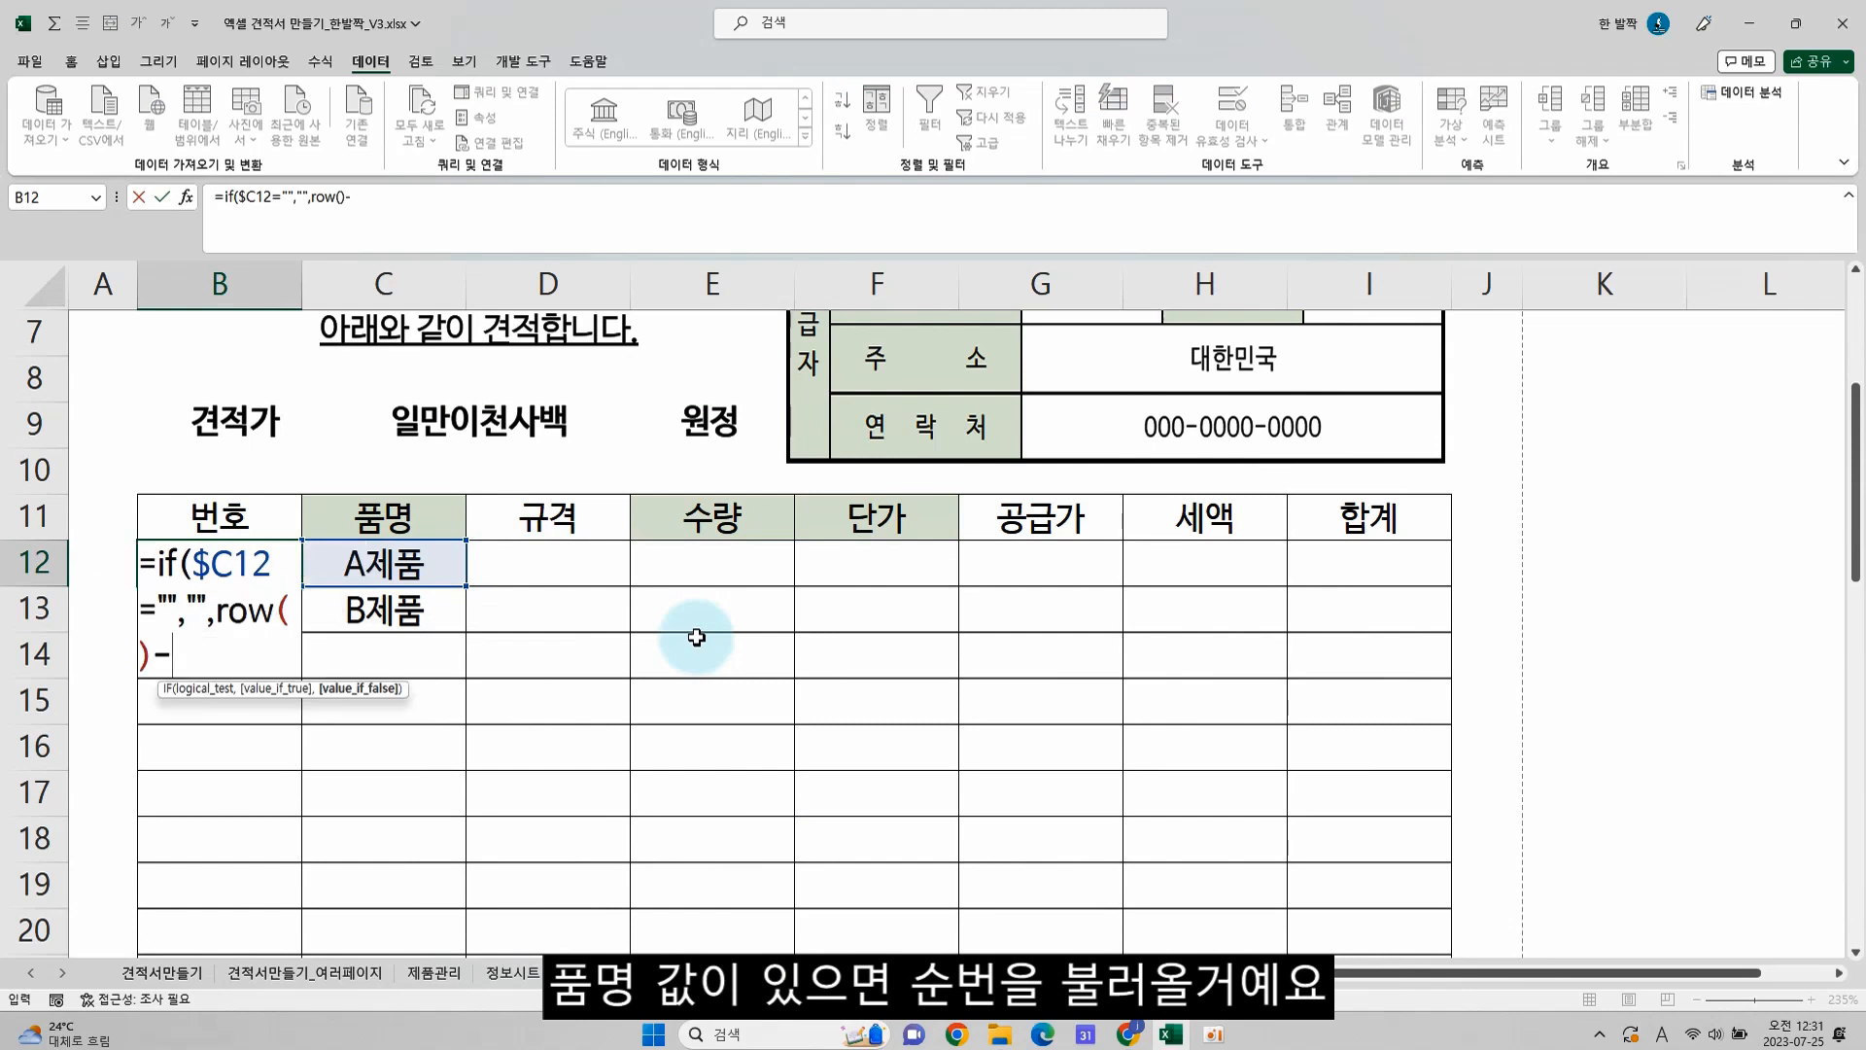
pyautogui.write('row')
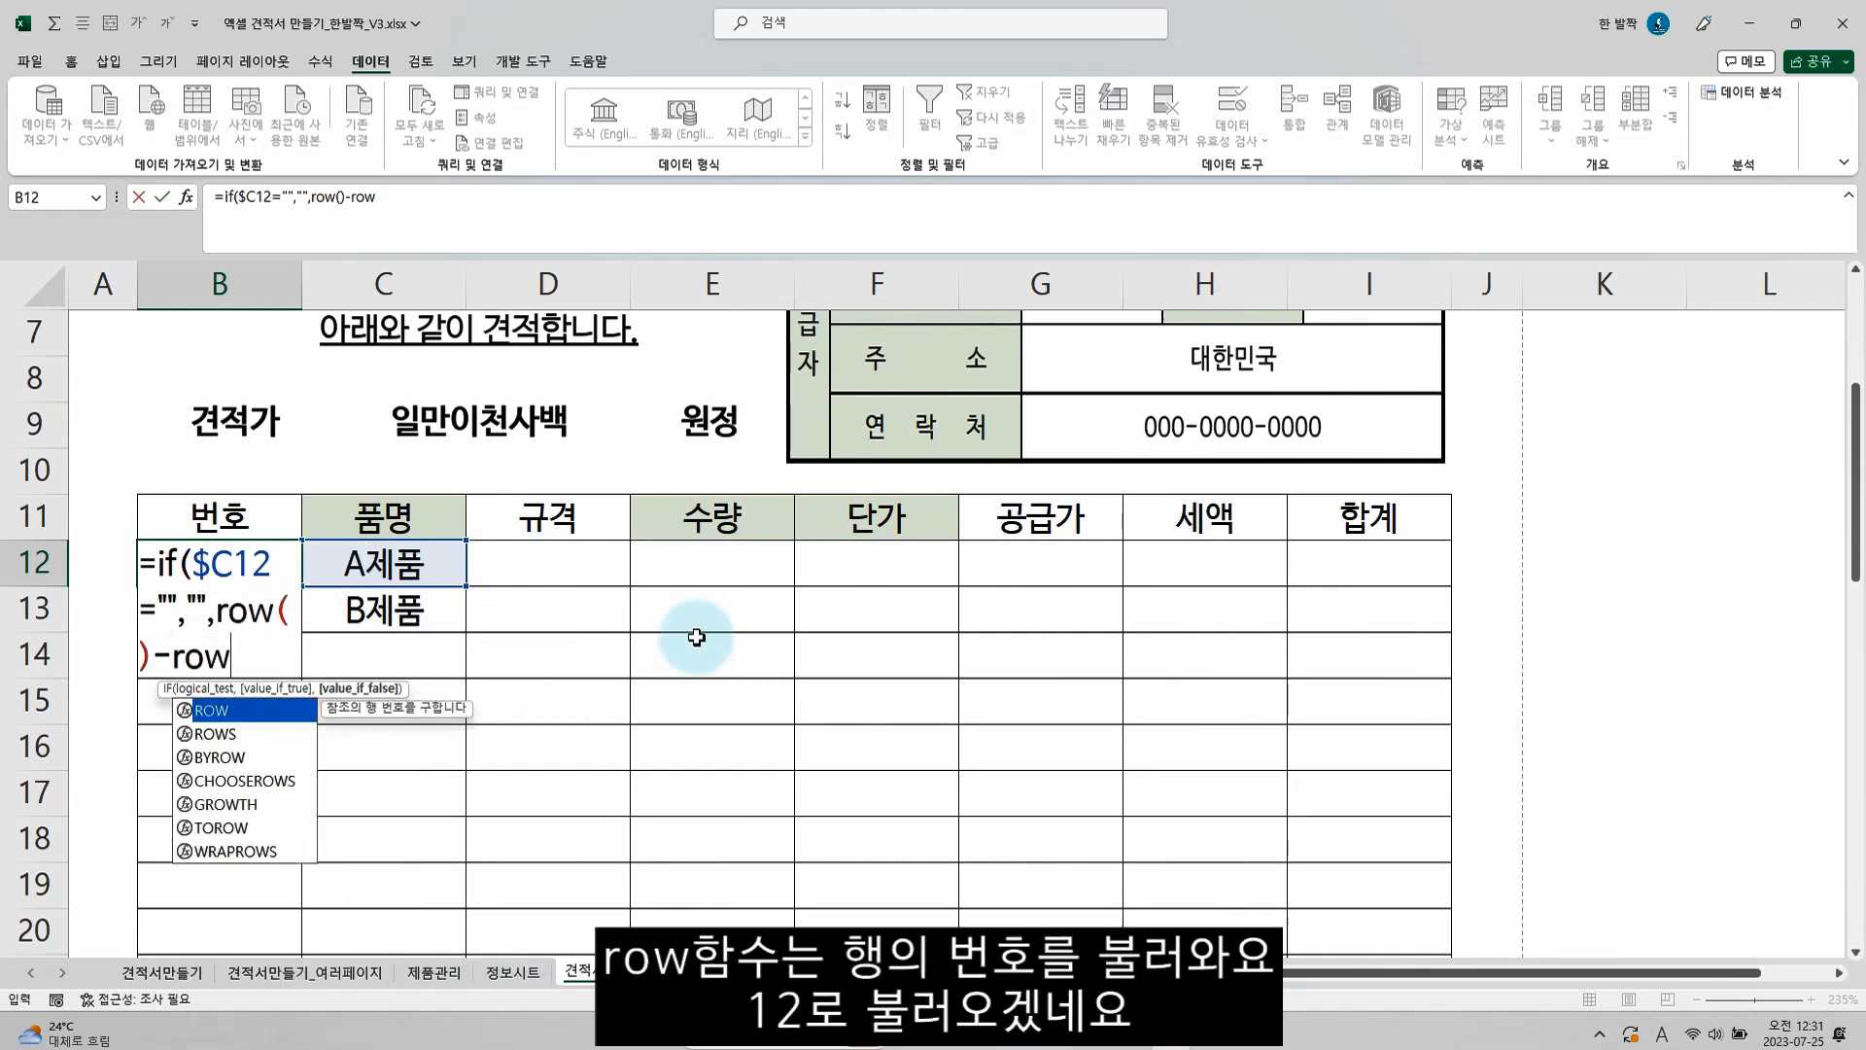
pyautogui.write('(')
# Complete the B12 formula to return "" when the test is true and row()-row($B$11) otherwise, then enter it
pyautogui.click(218, 505)
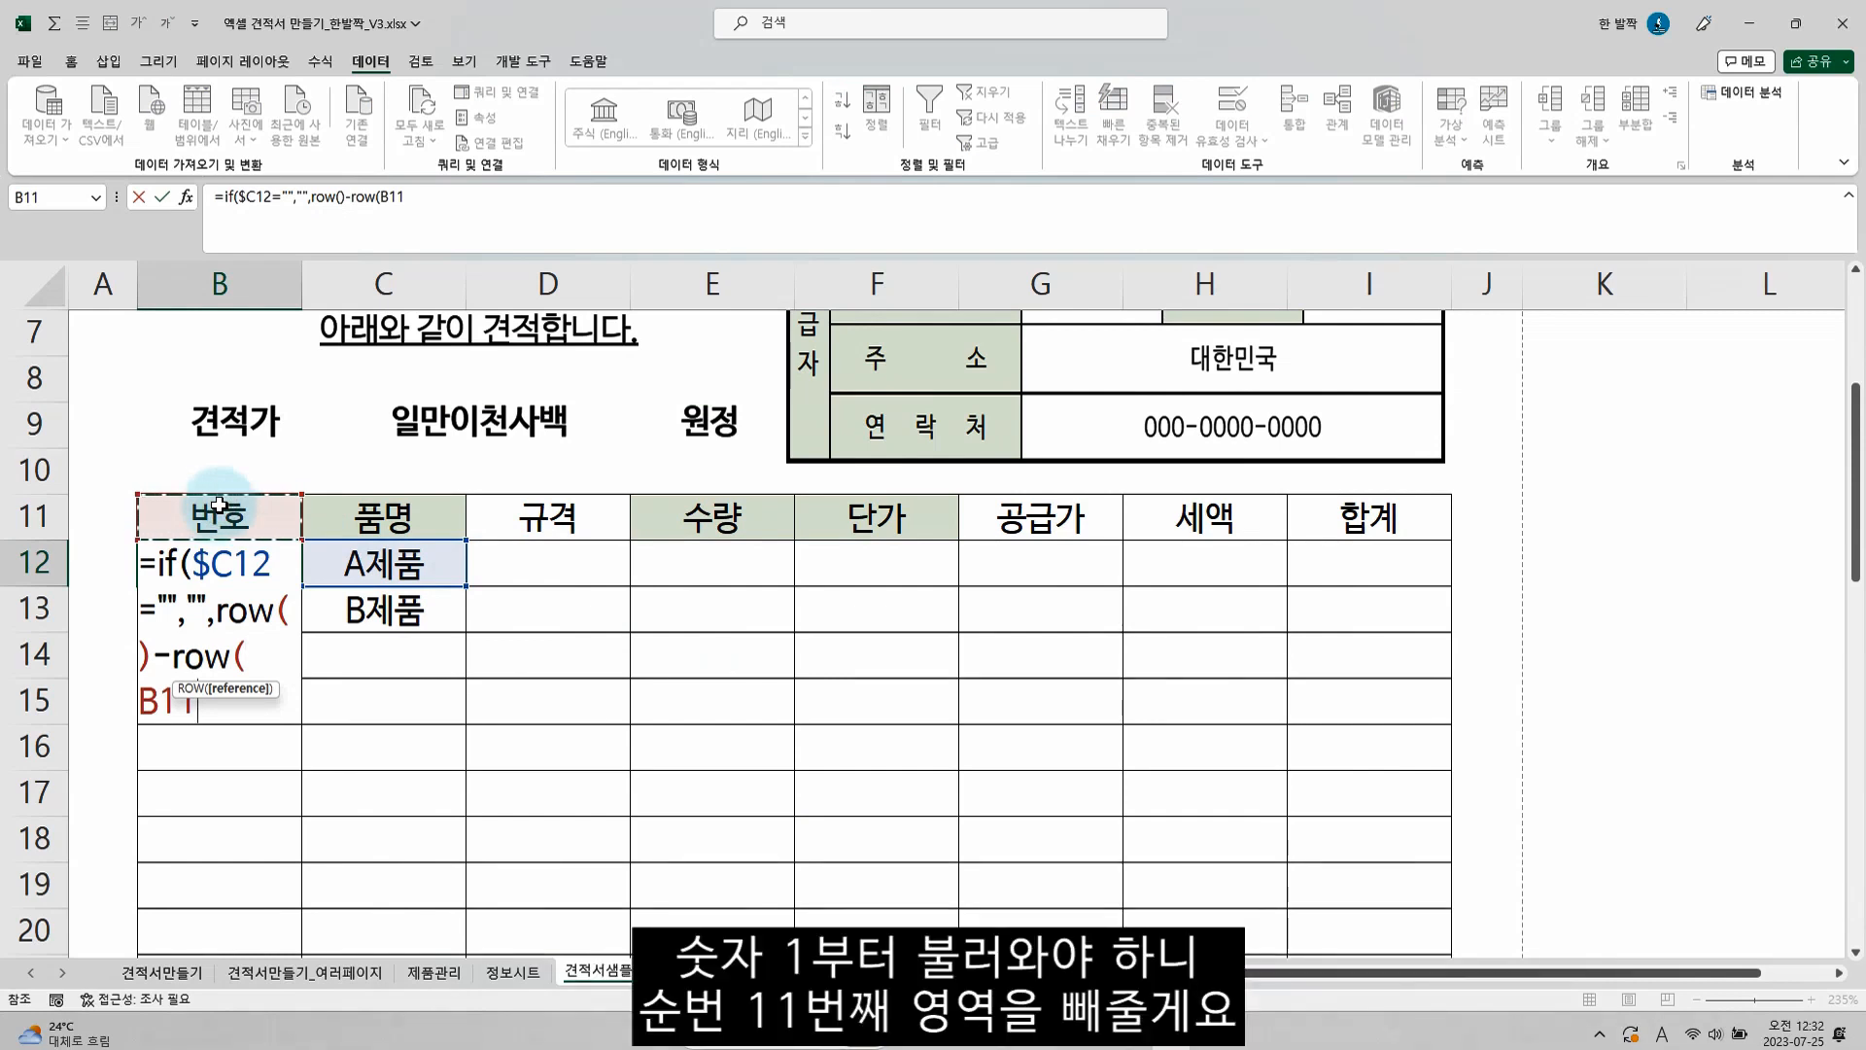
pyautogui.press('F4')
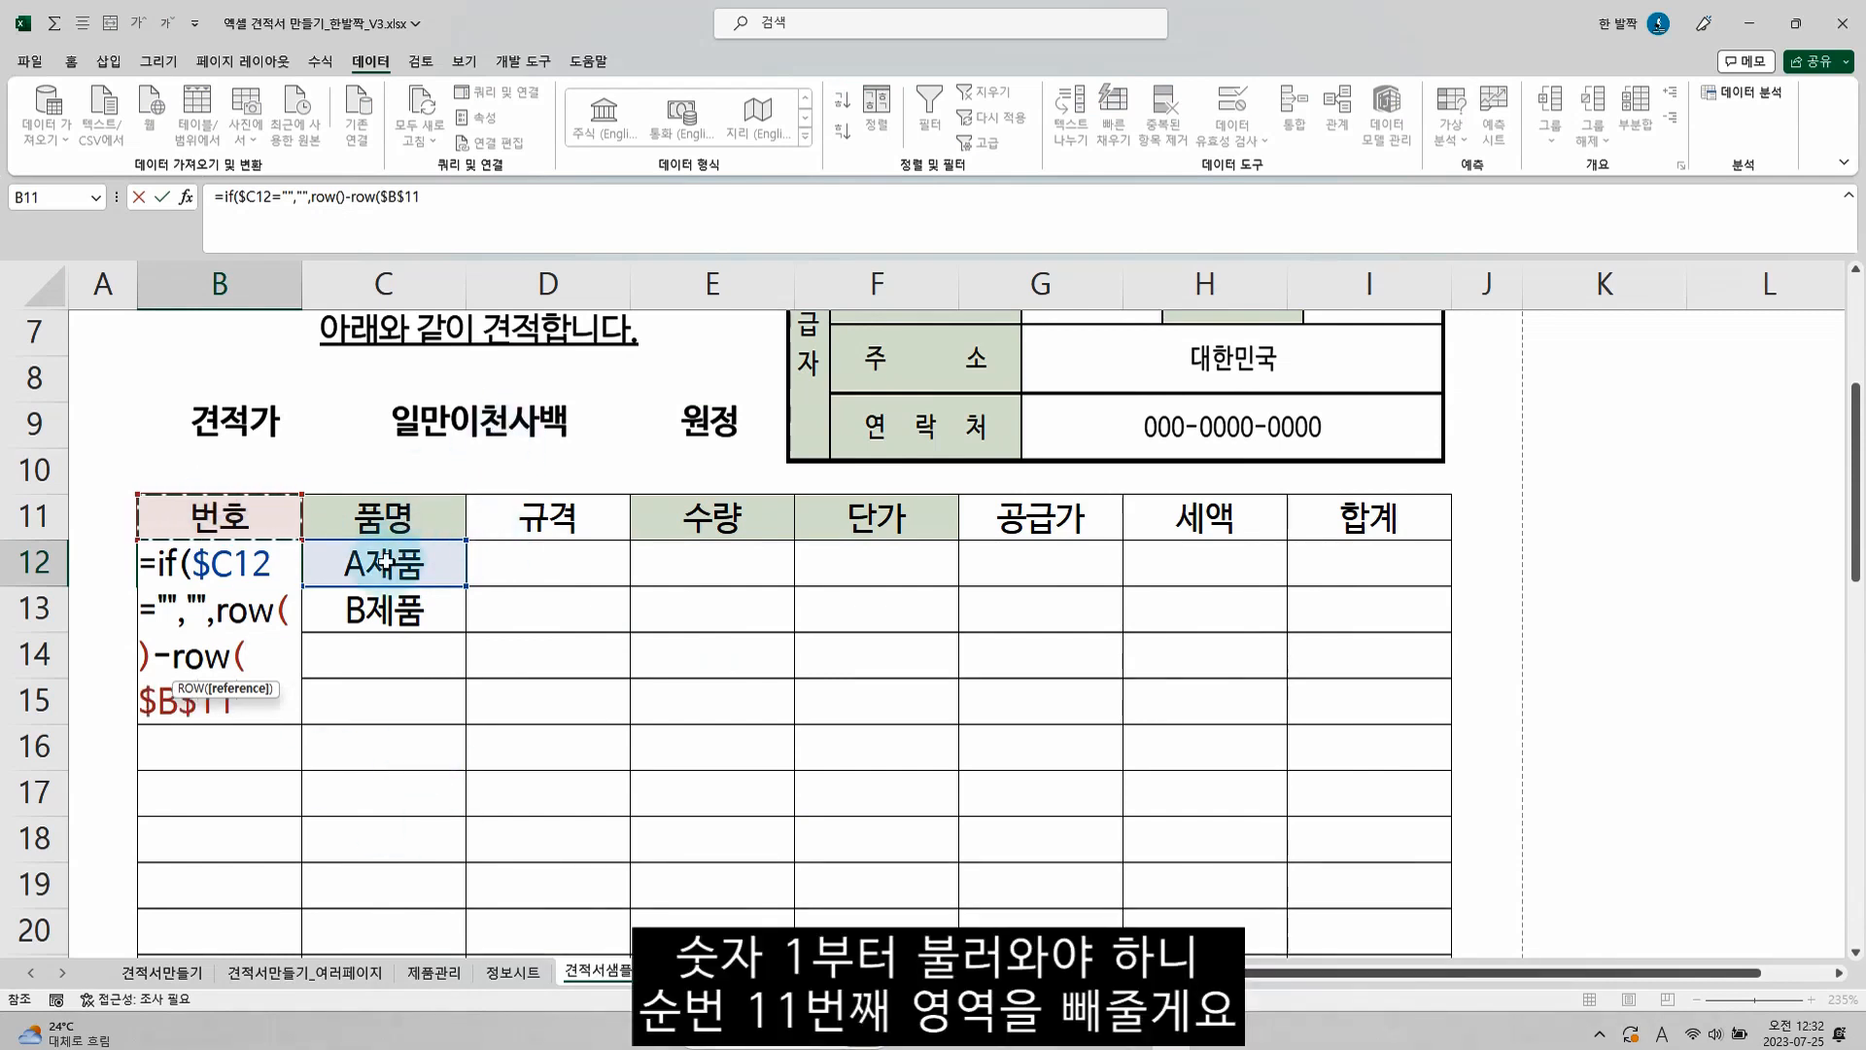
pyautogui.write('))')
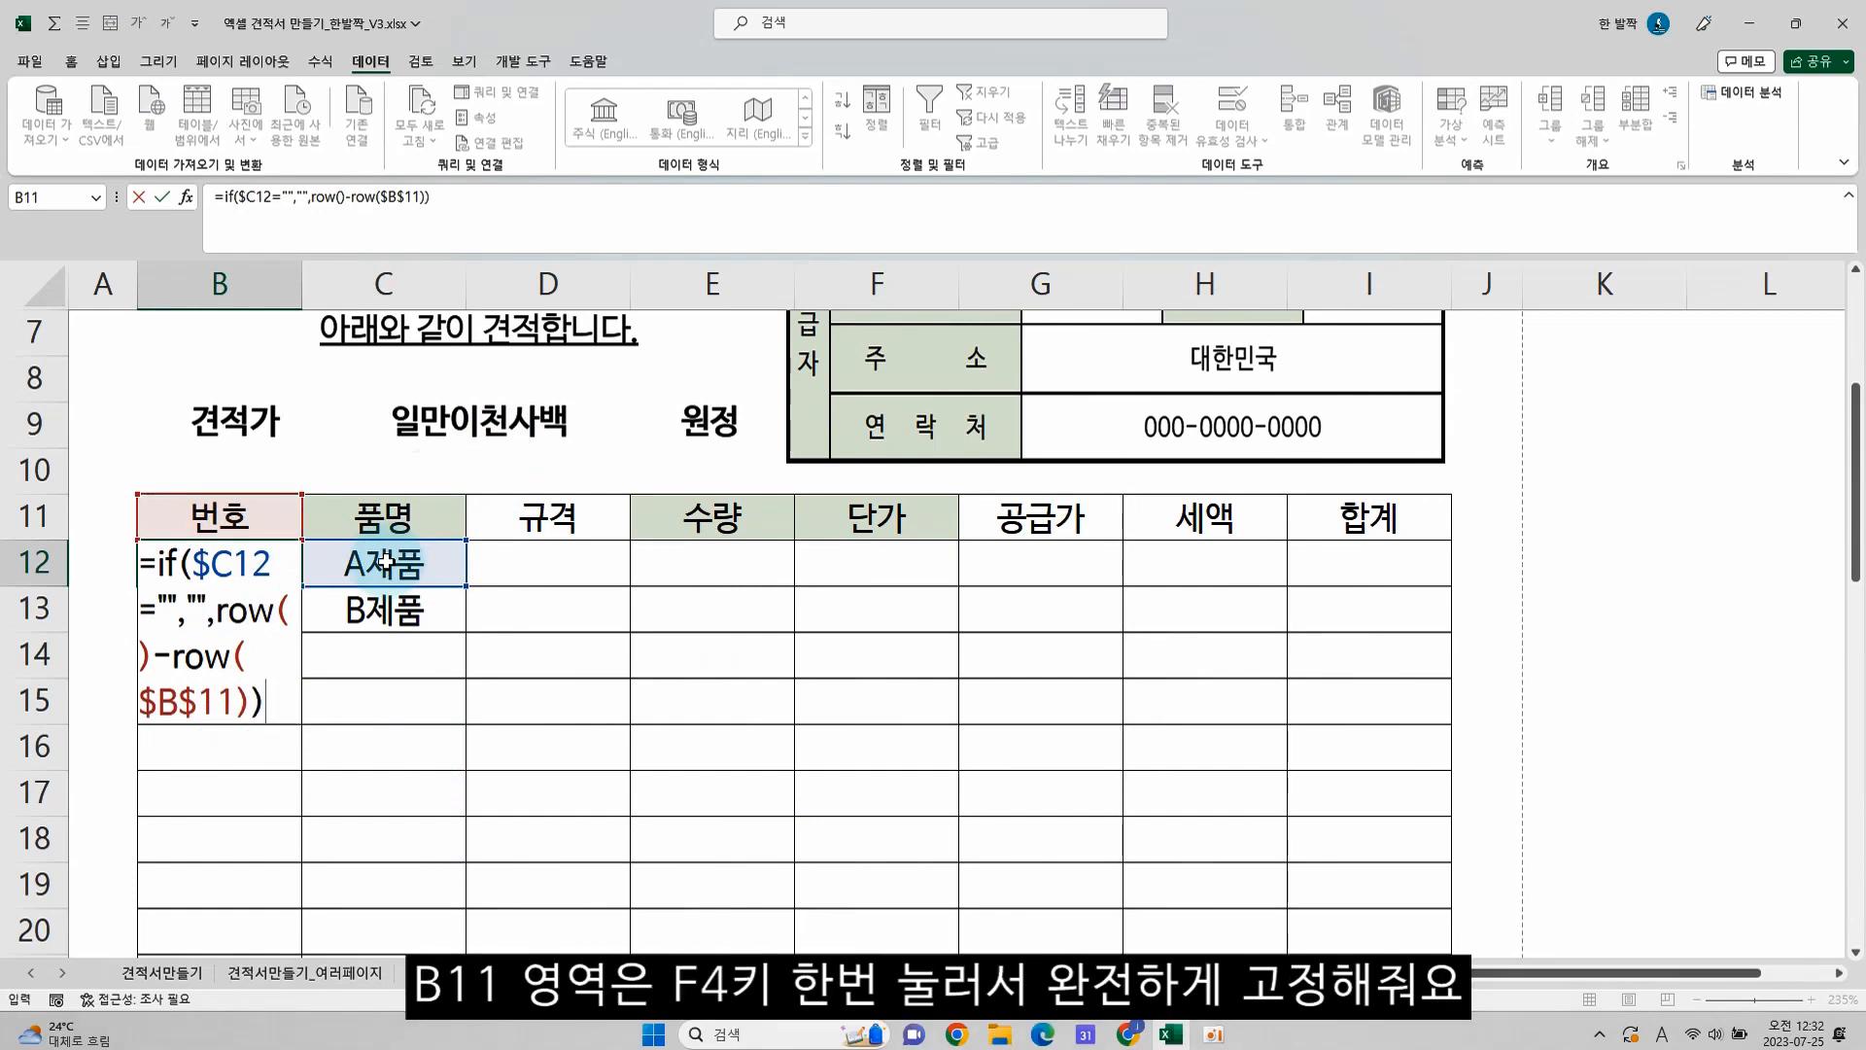
pyautogui.press('Return')
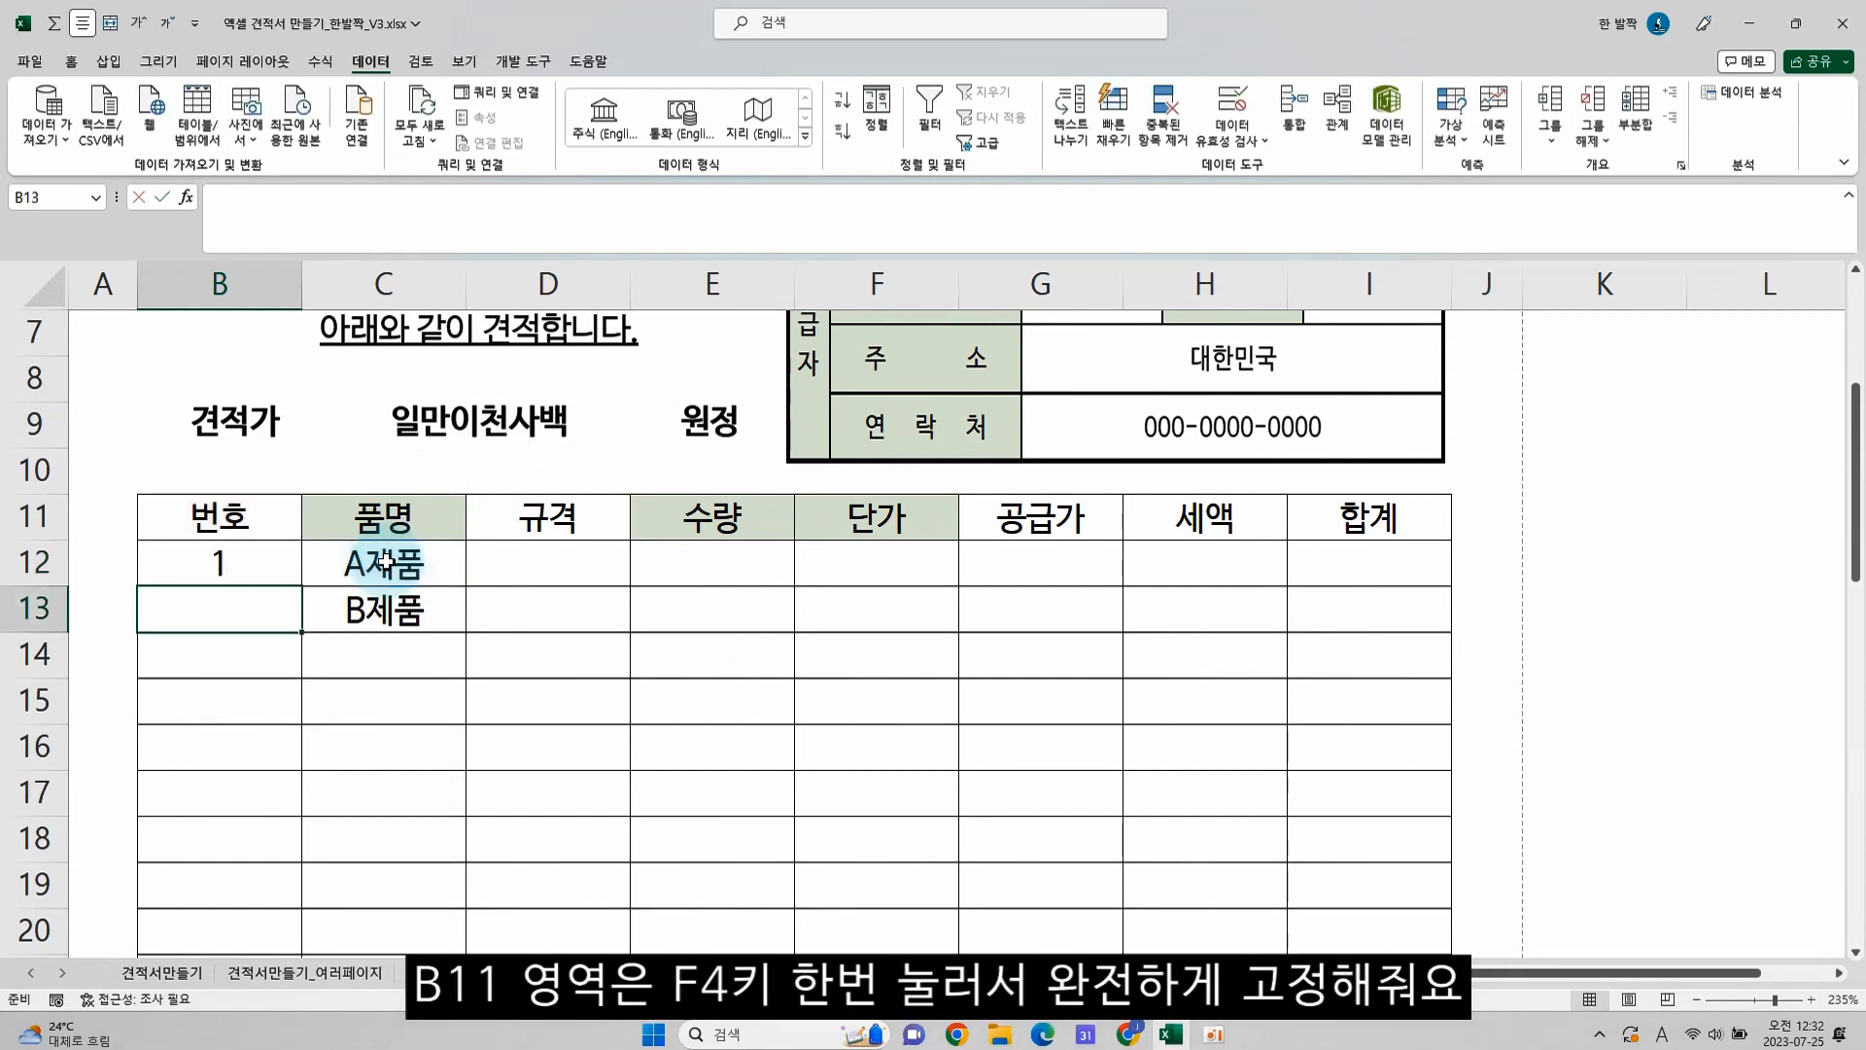
# Copy the B12 numbering formula down all the remaining 번호 cells of the item table
pyautogui.press('Up')
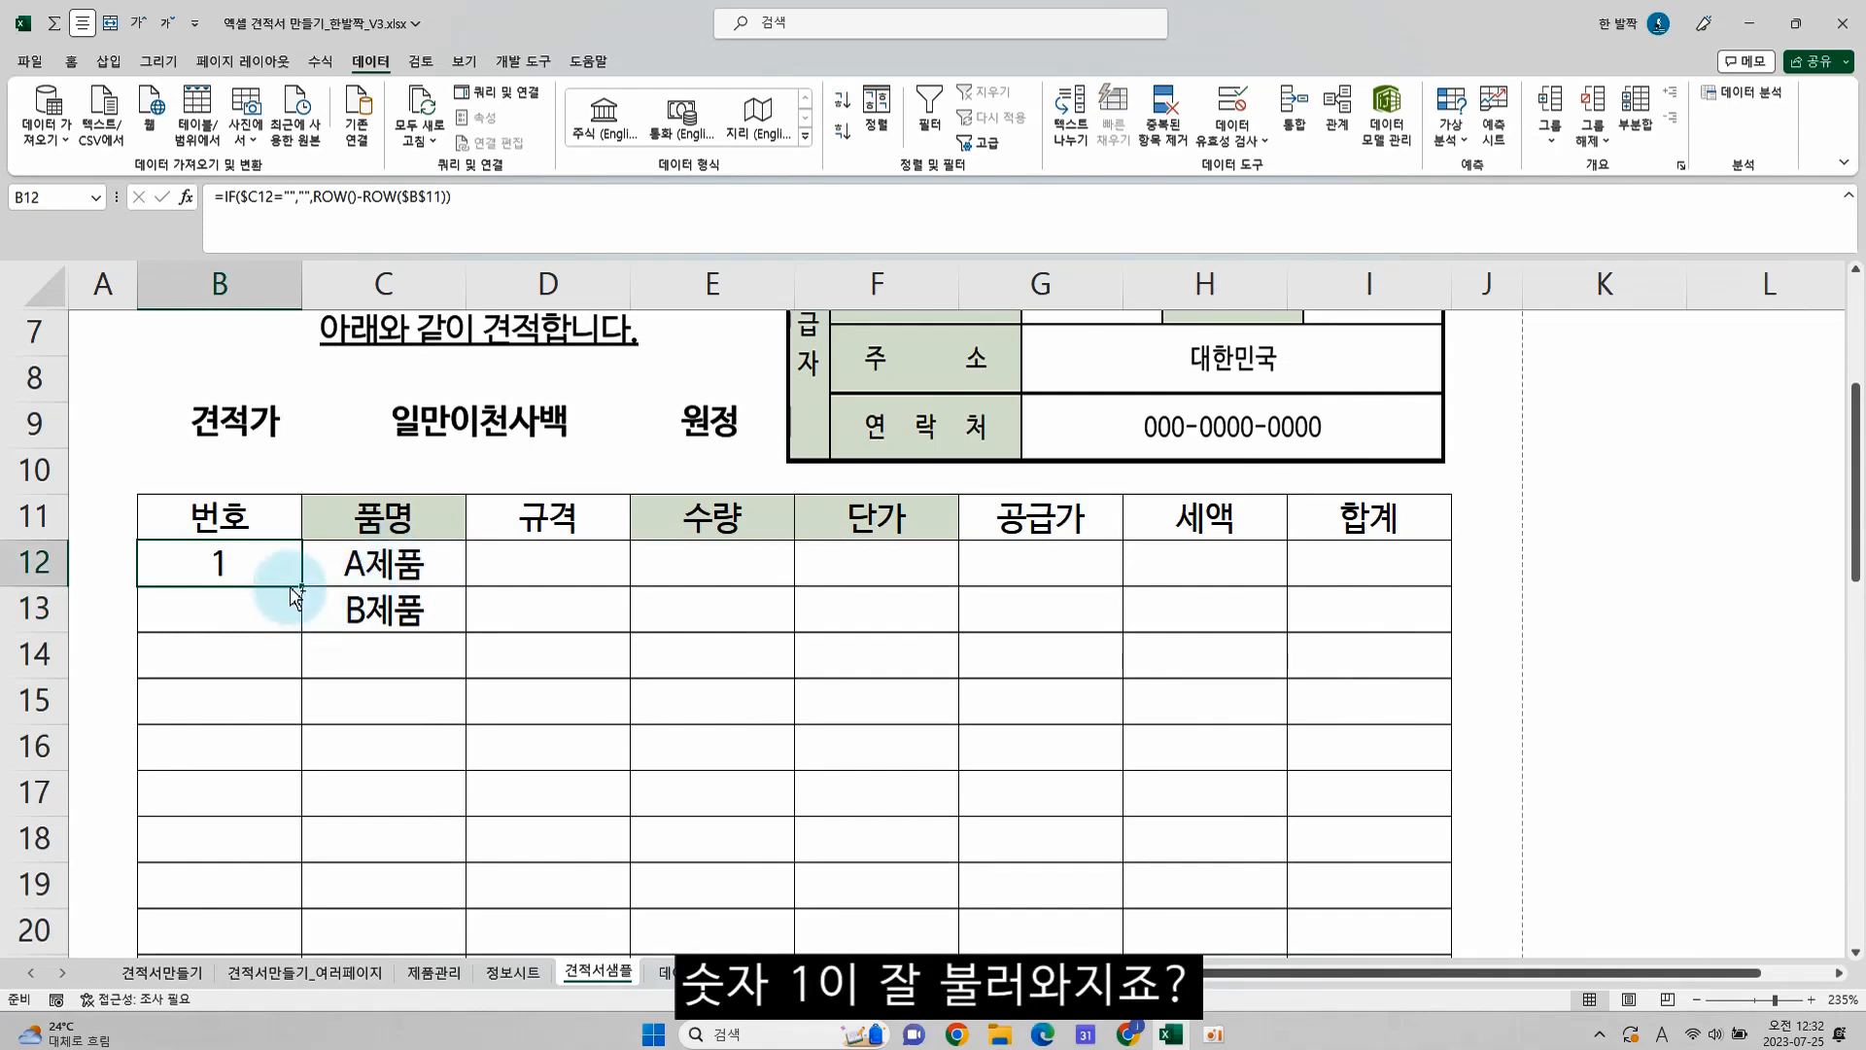
pyautogui.hotkey('ctrl', 'c')
pyautogui.scroll(-5, 240, 667)
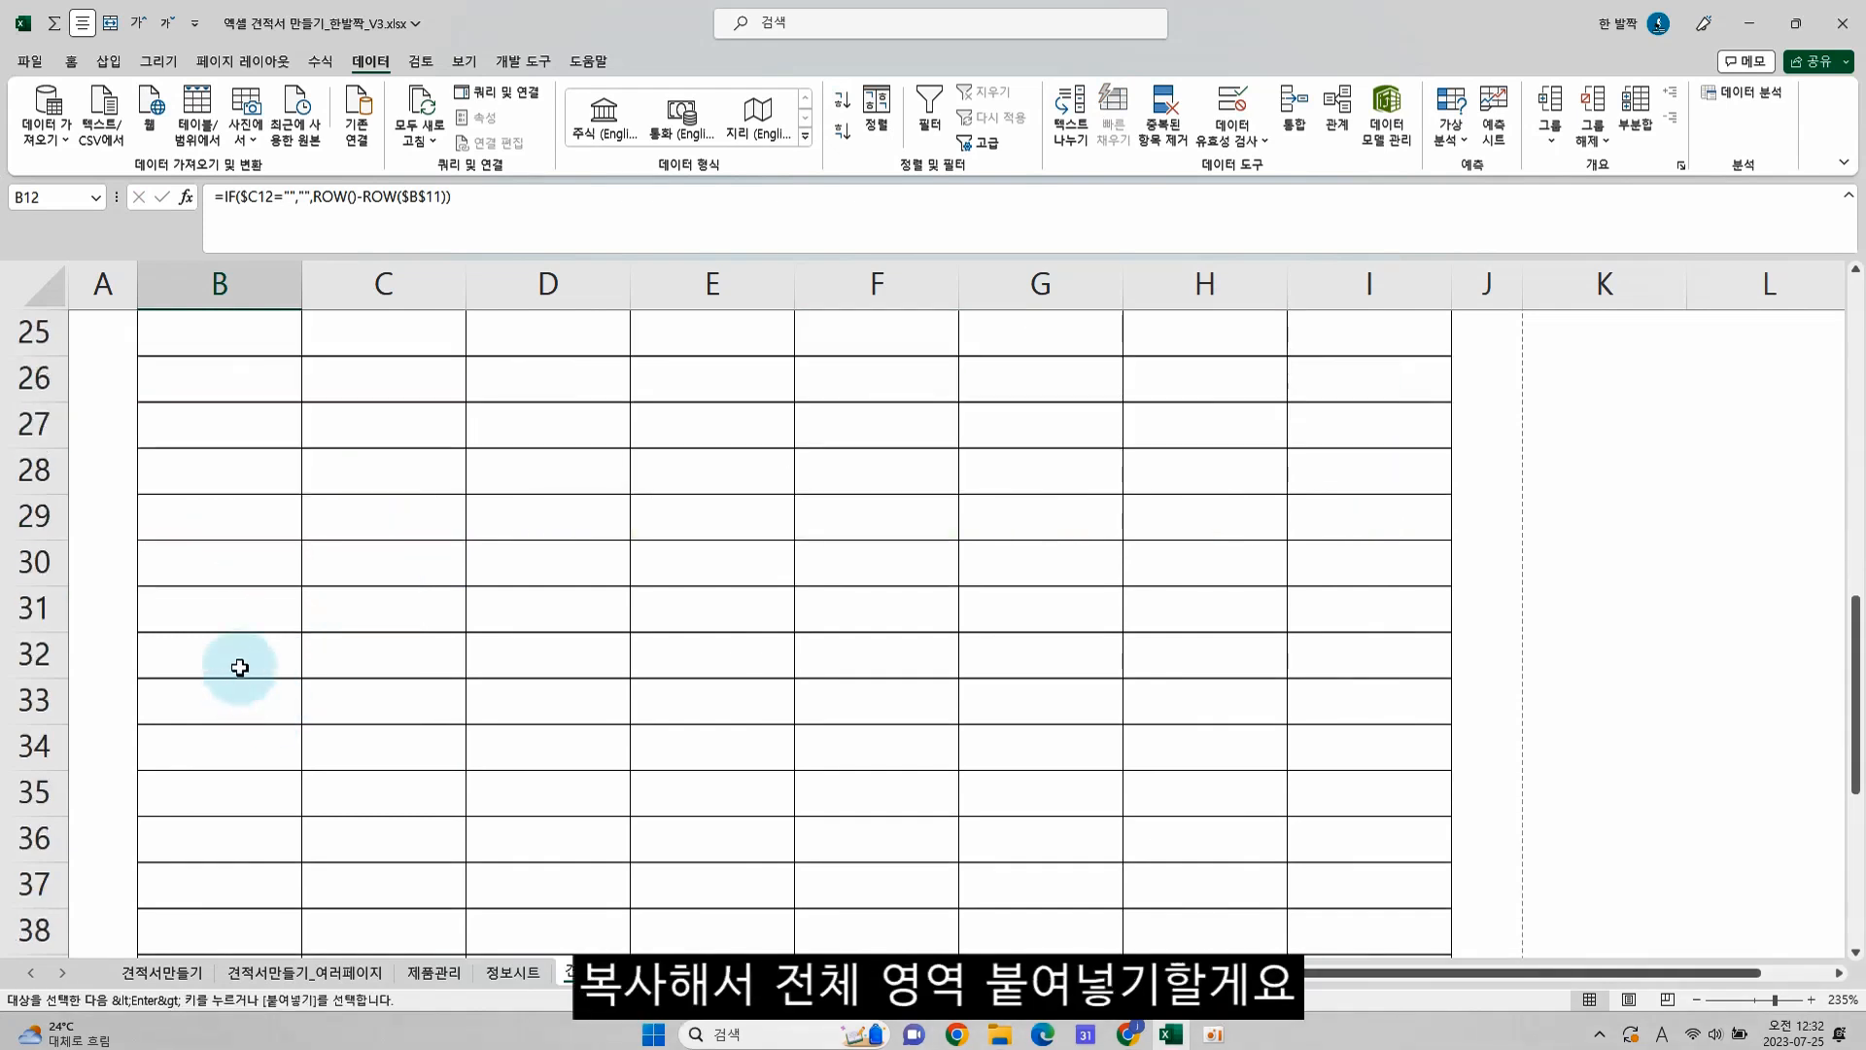
pyautogui.scroll(-4, 240, 667)
pyautogui.keyDown('shift'); pyautogui.click(237, 616); pyautogui.keyUp('shift')
pyautogui.hotkey('ctrl', 'v')
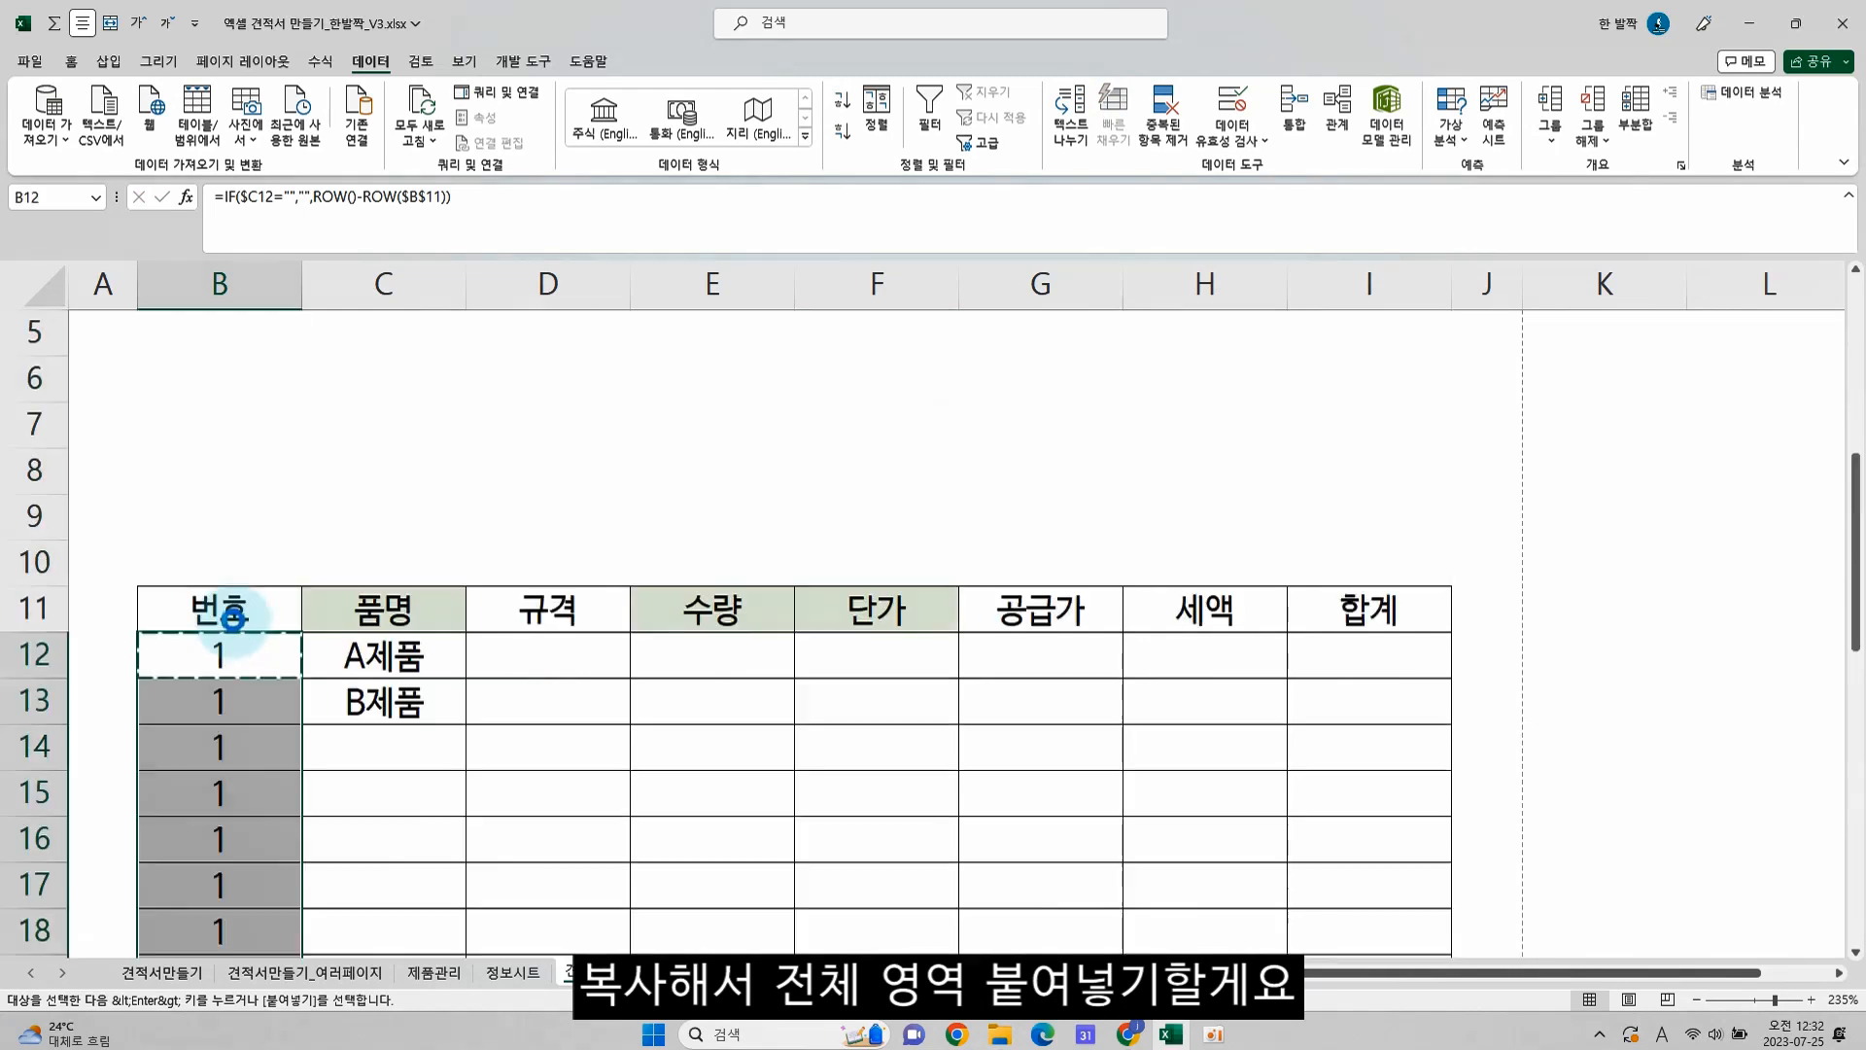
pyautogui.click(266, 699)
# Test the automatic numbering by choosing C제품 in C14 and clearing that cell again
pyautogui.click(424, 741)
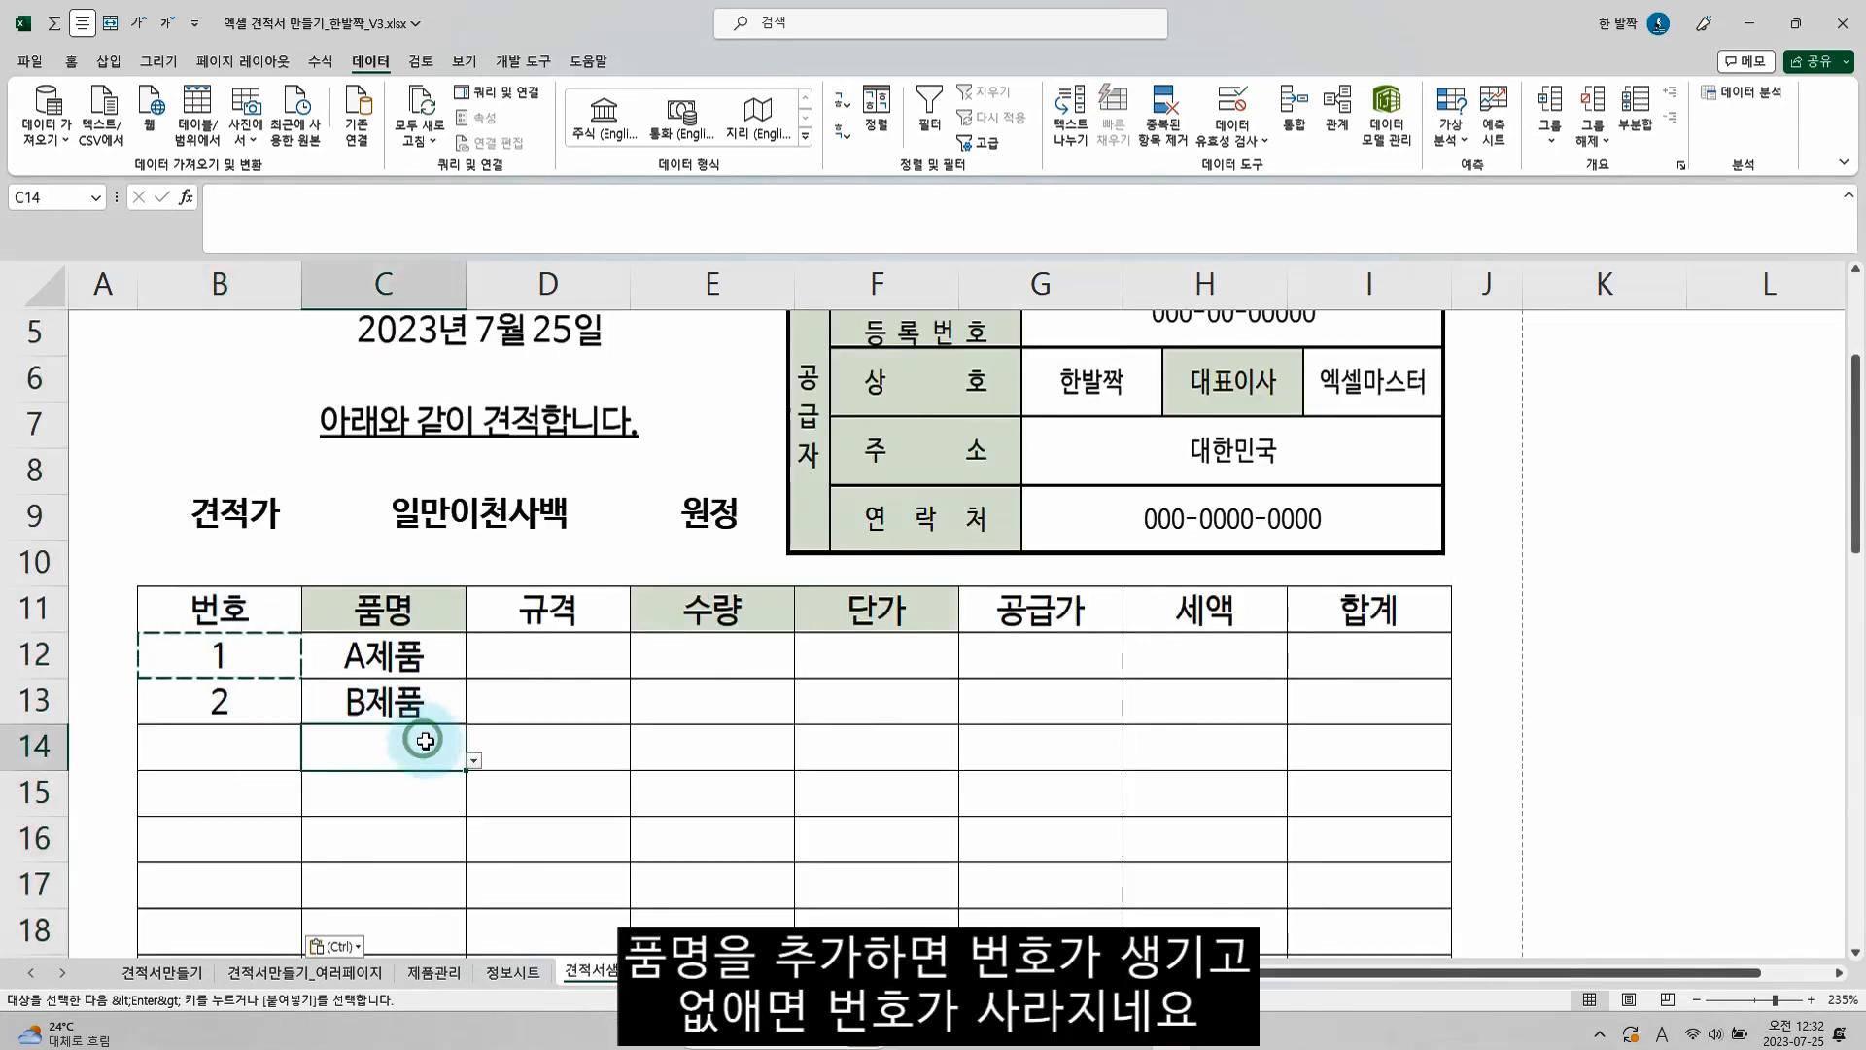
pyautogui.click(474, 760)
pyautogui.click(391, 838)
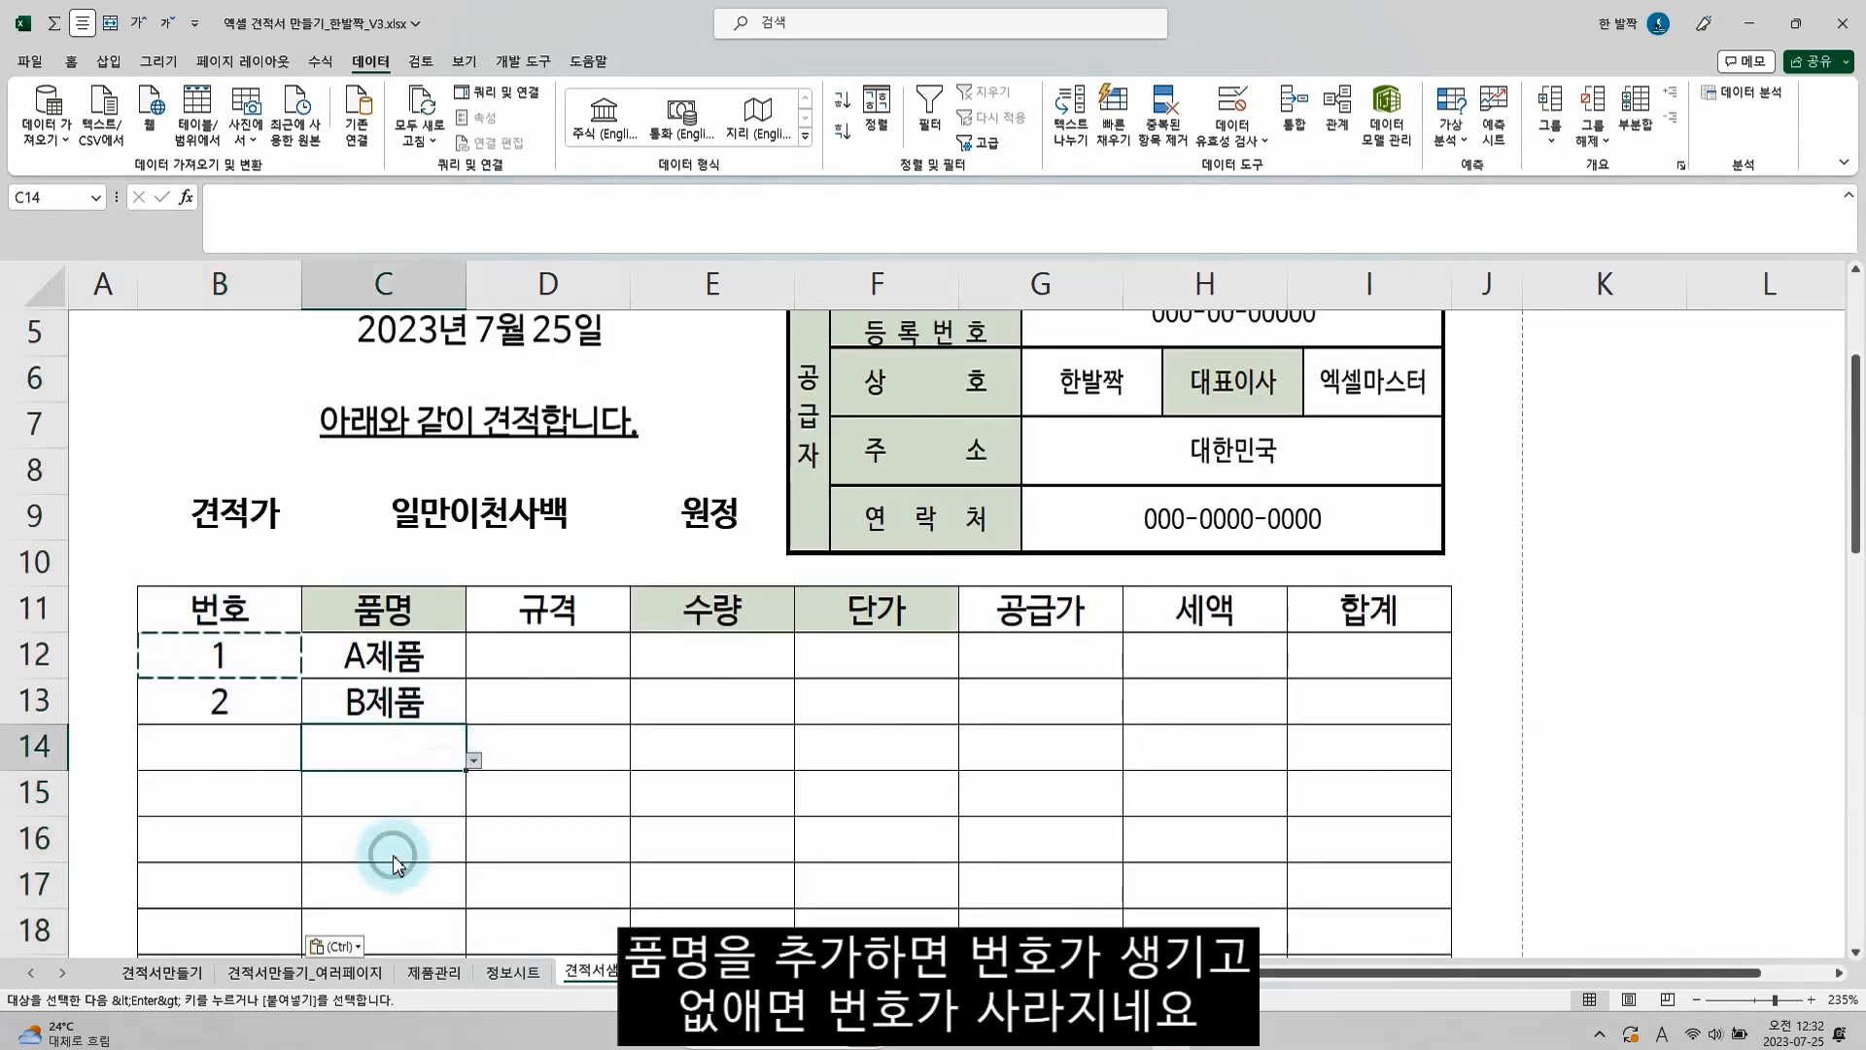
pyautogui.click(357, 793)
pyautogui.click(393, 756)
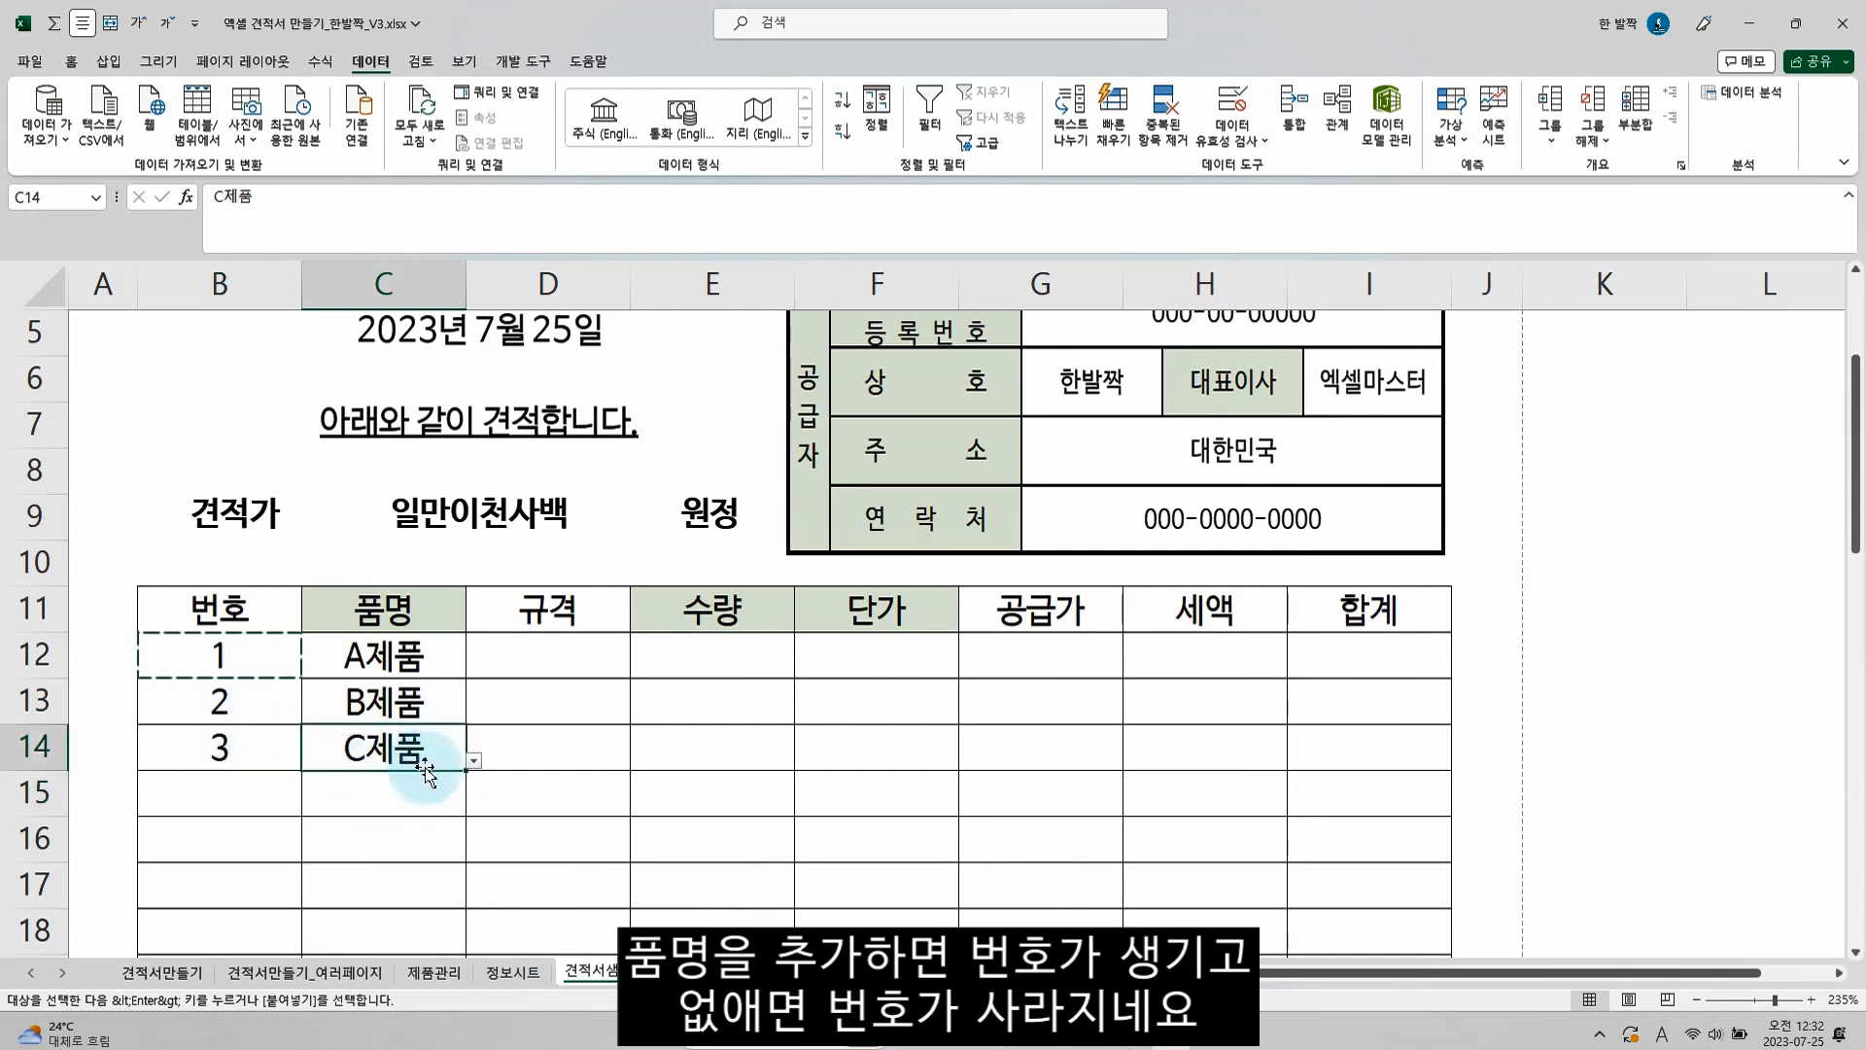
pyautogui.press('Delete')
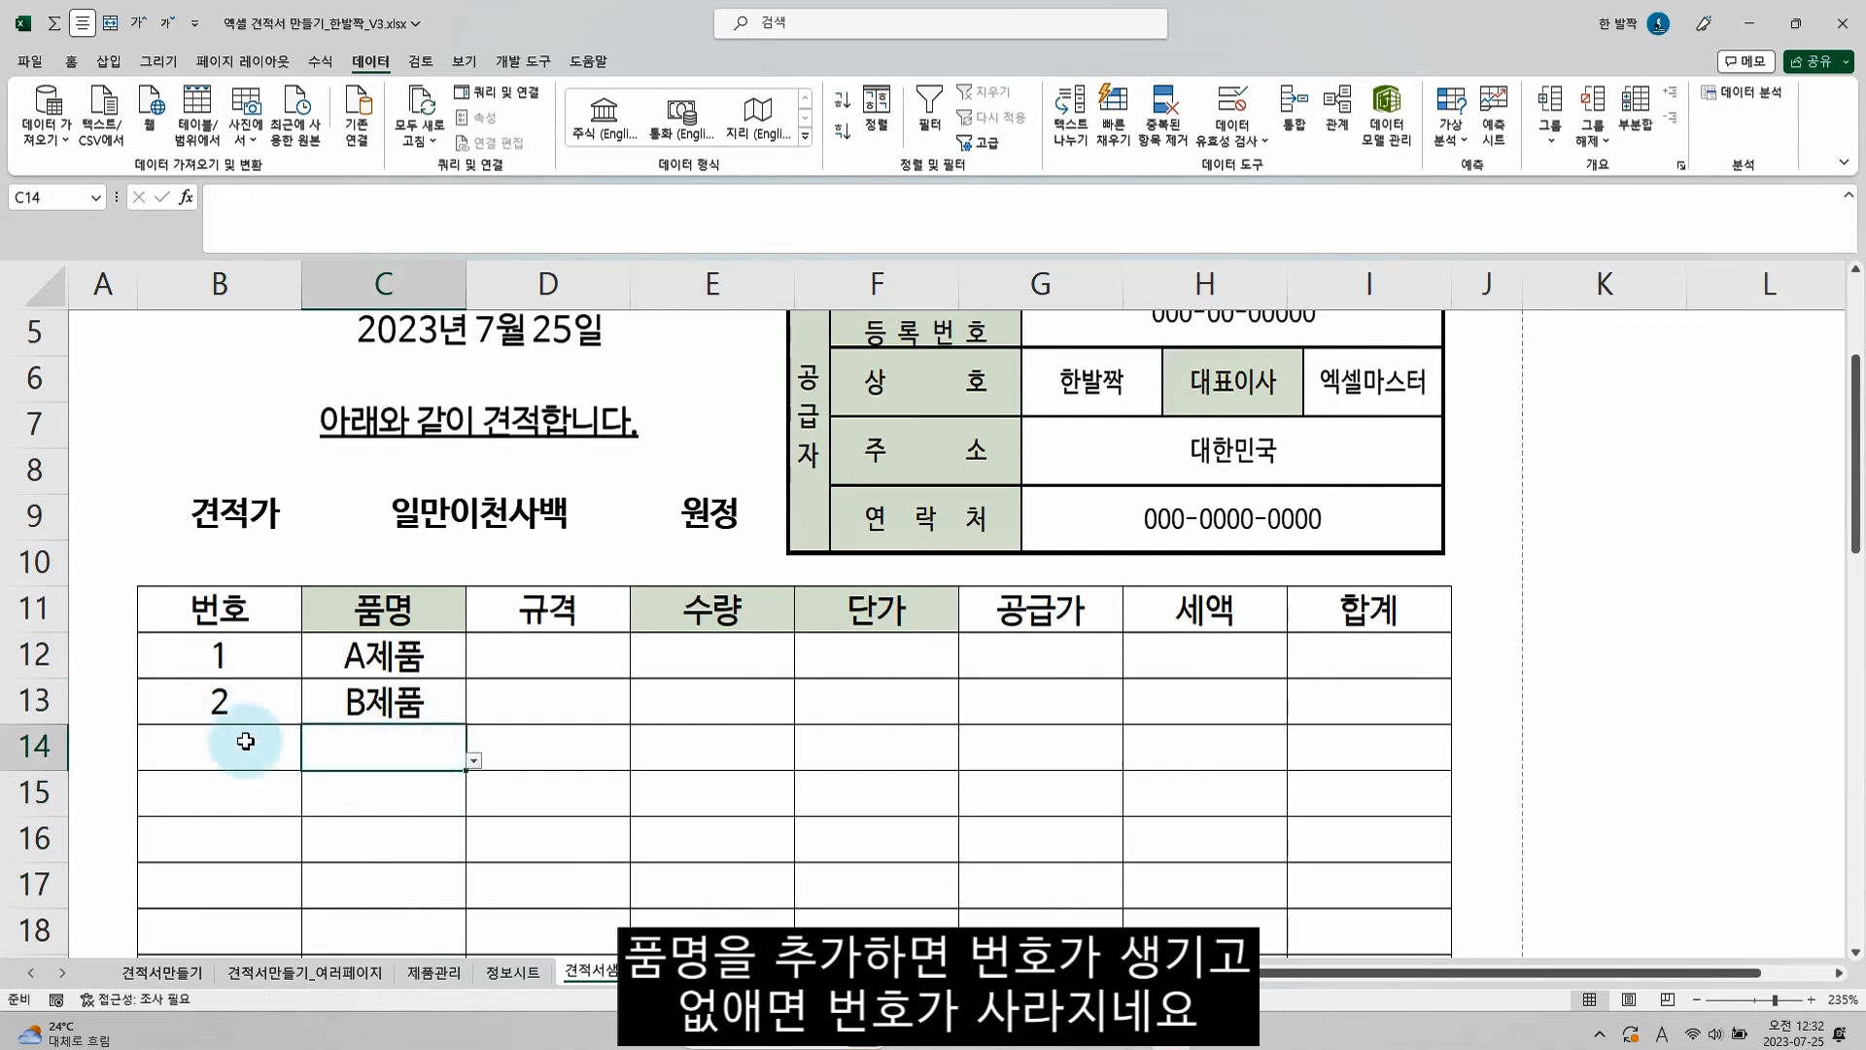
# Left-align B12 and check its formula in the cell without changing it
pyautogui.click(234, 663)
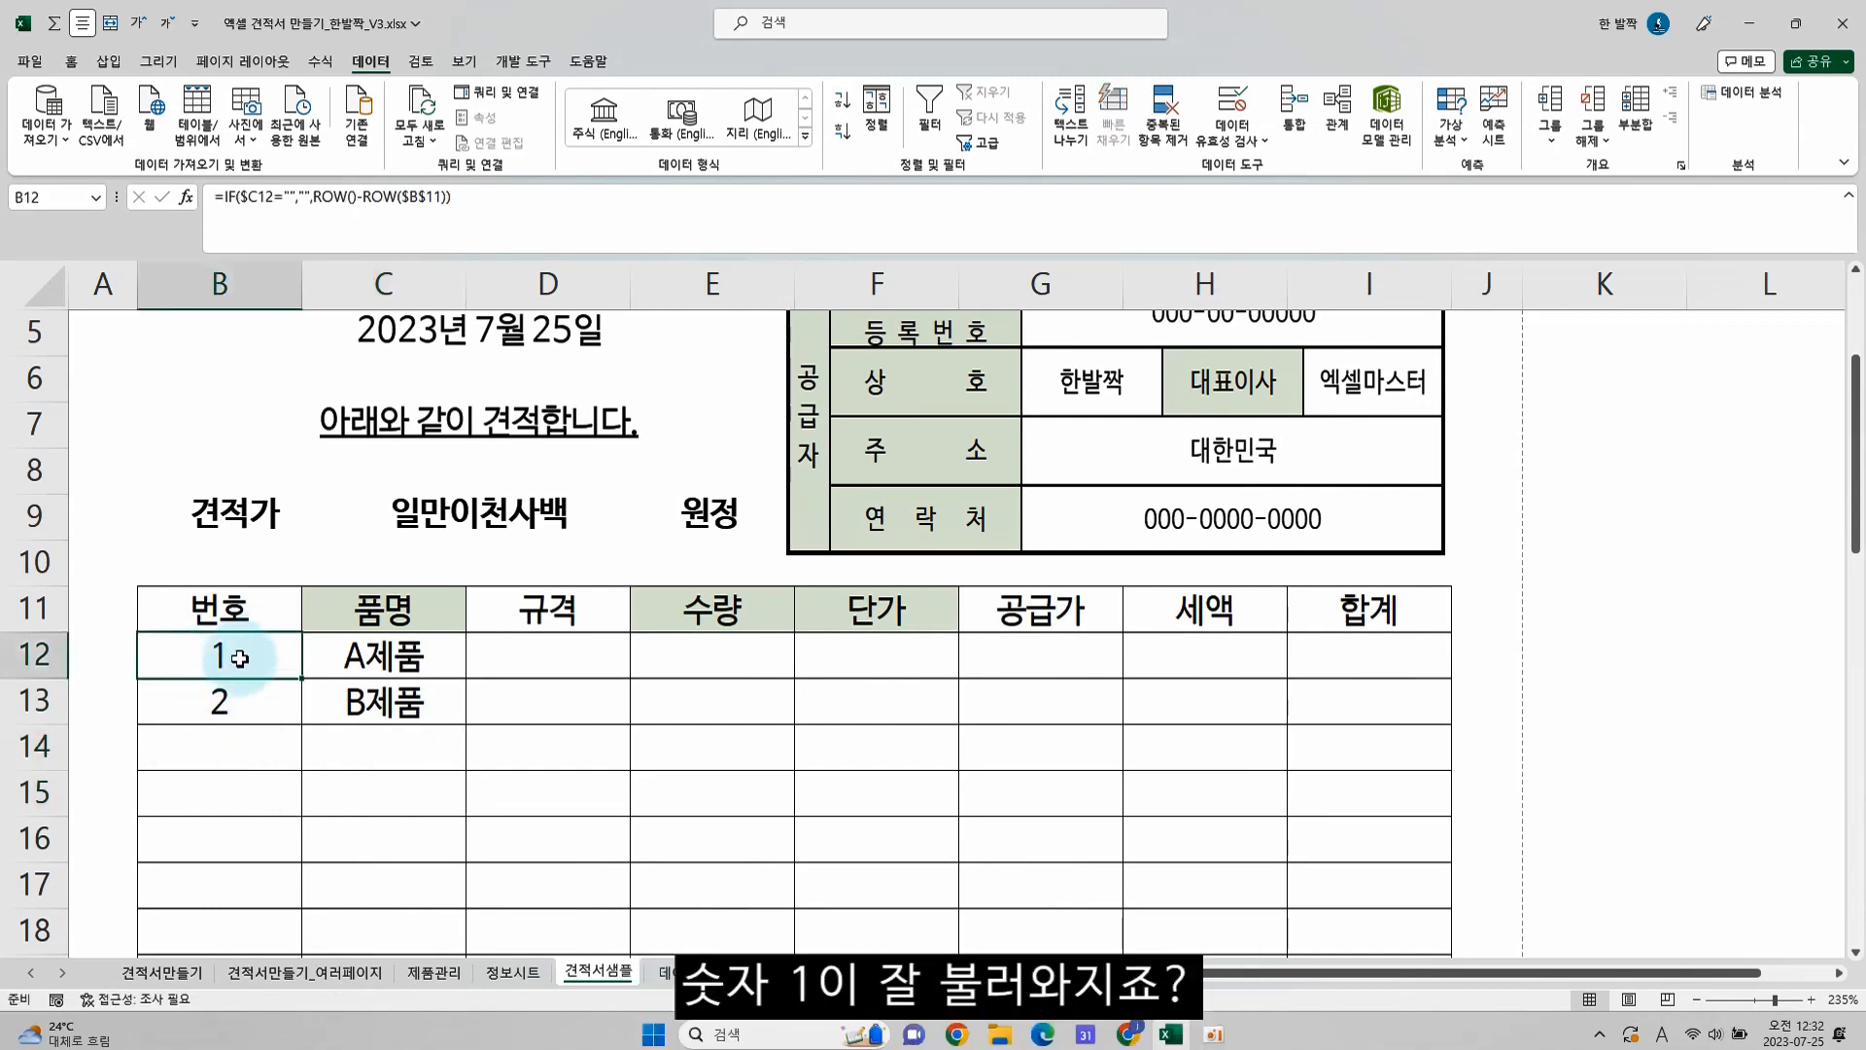
pyautogui.doubleClick(240, 656)
pyautogui.press('Escape')
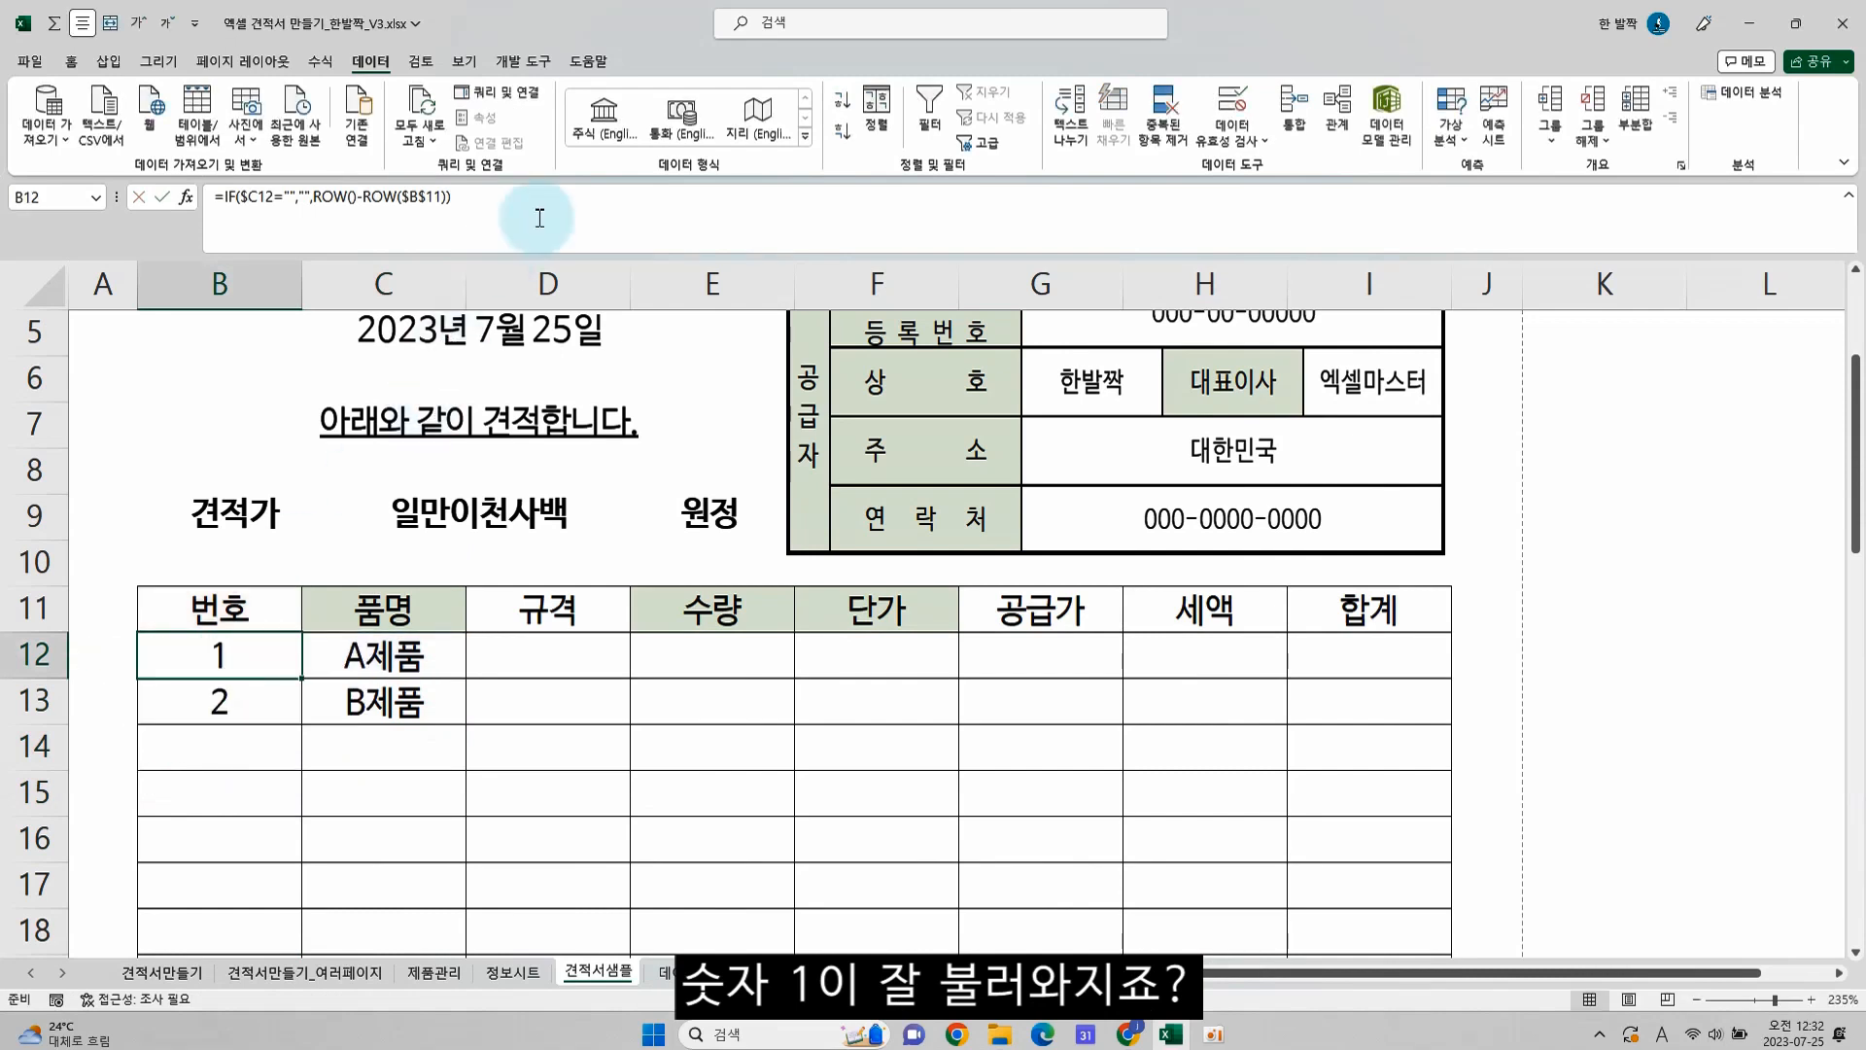
pyautogui.click(71, 62)
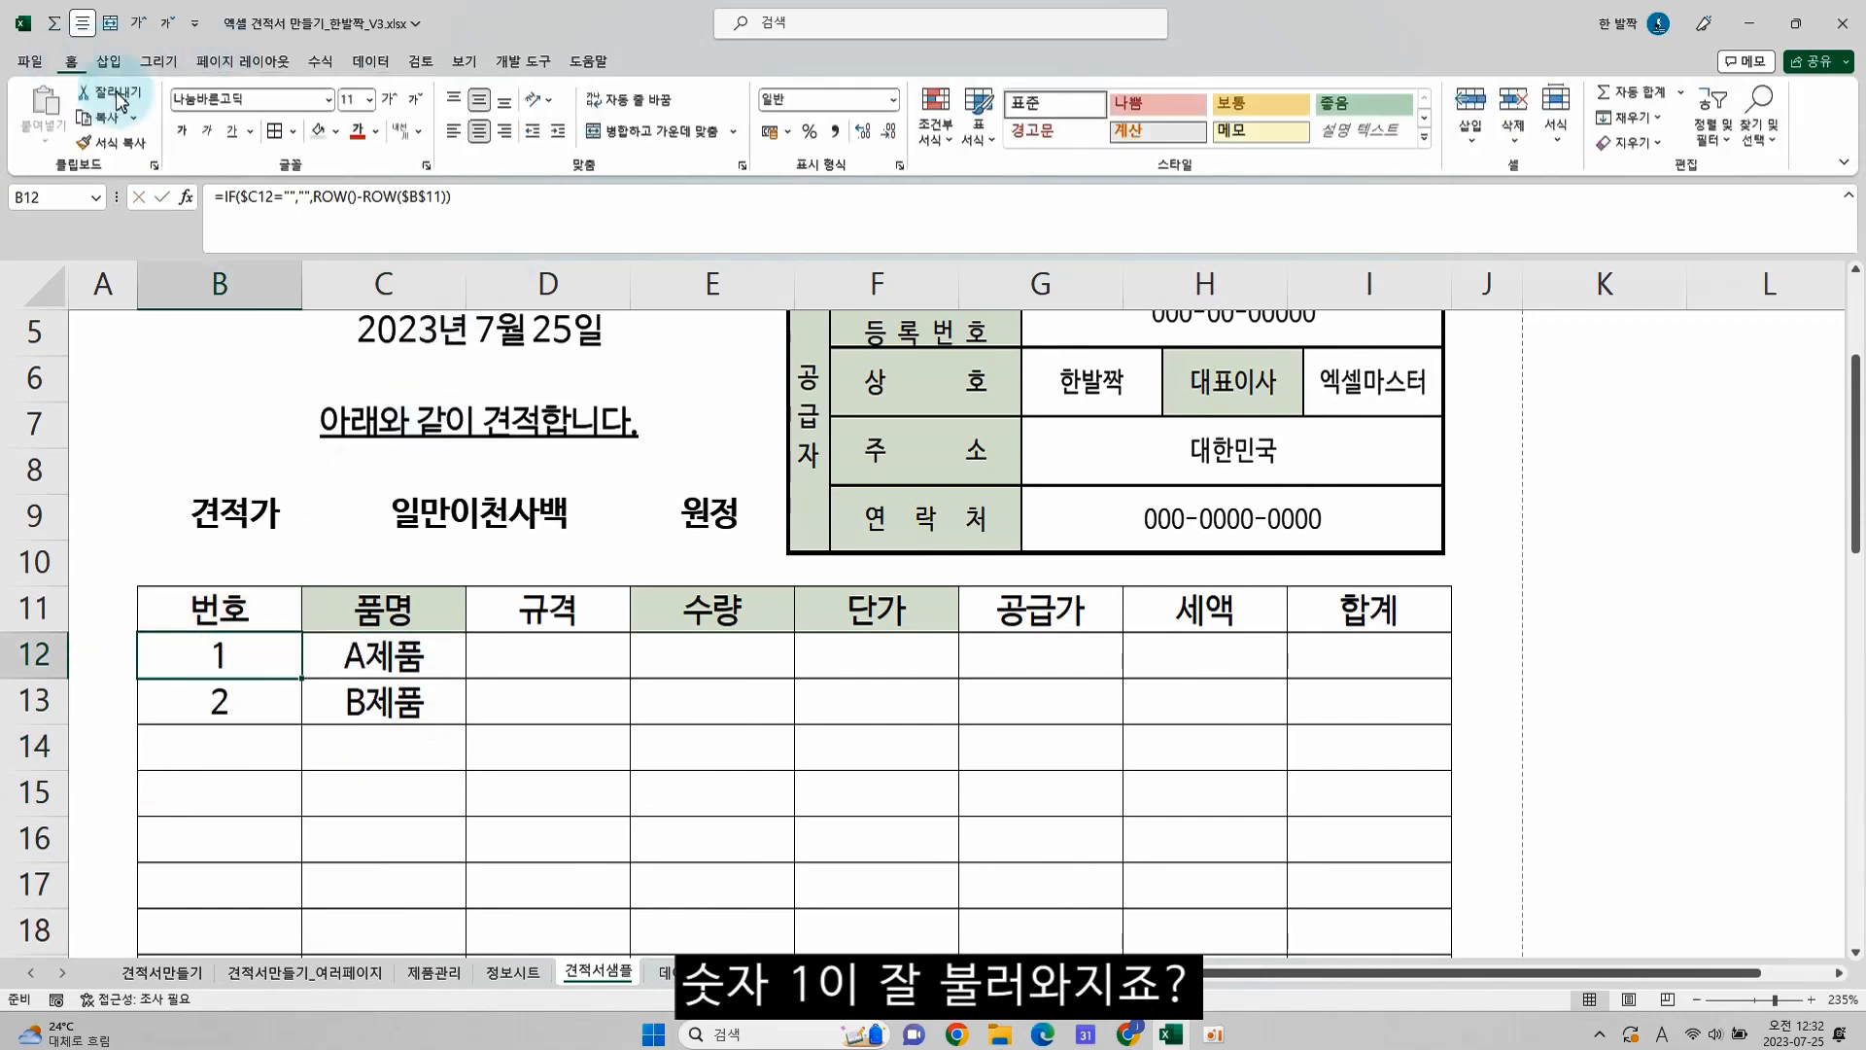
pyautogui.click(453, 129)
pyautogui.press('F2')
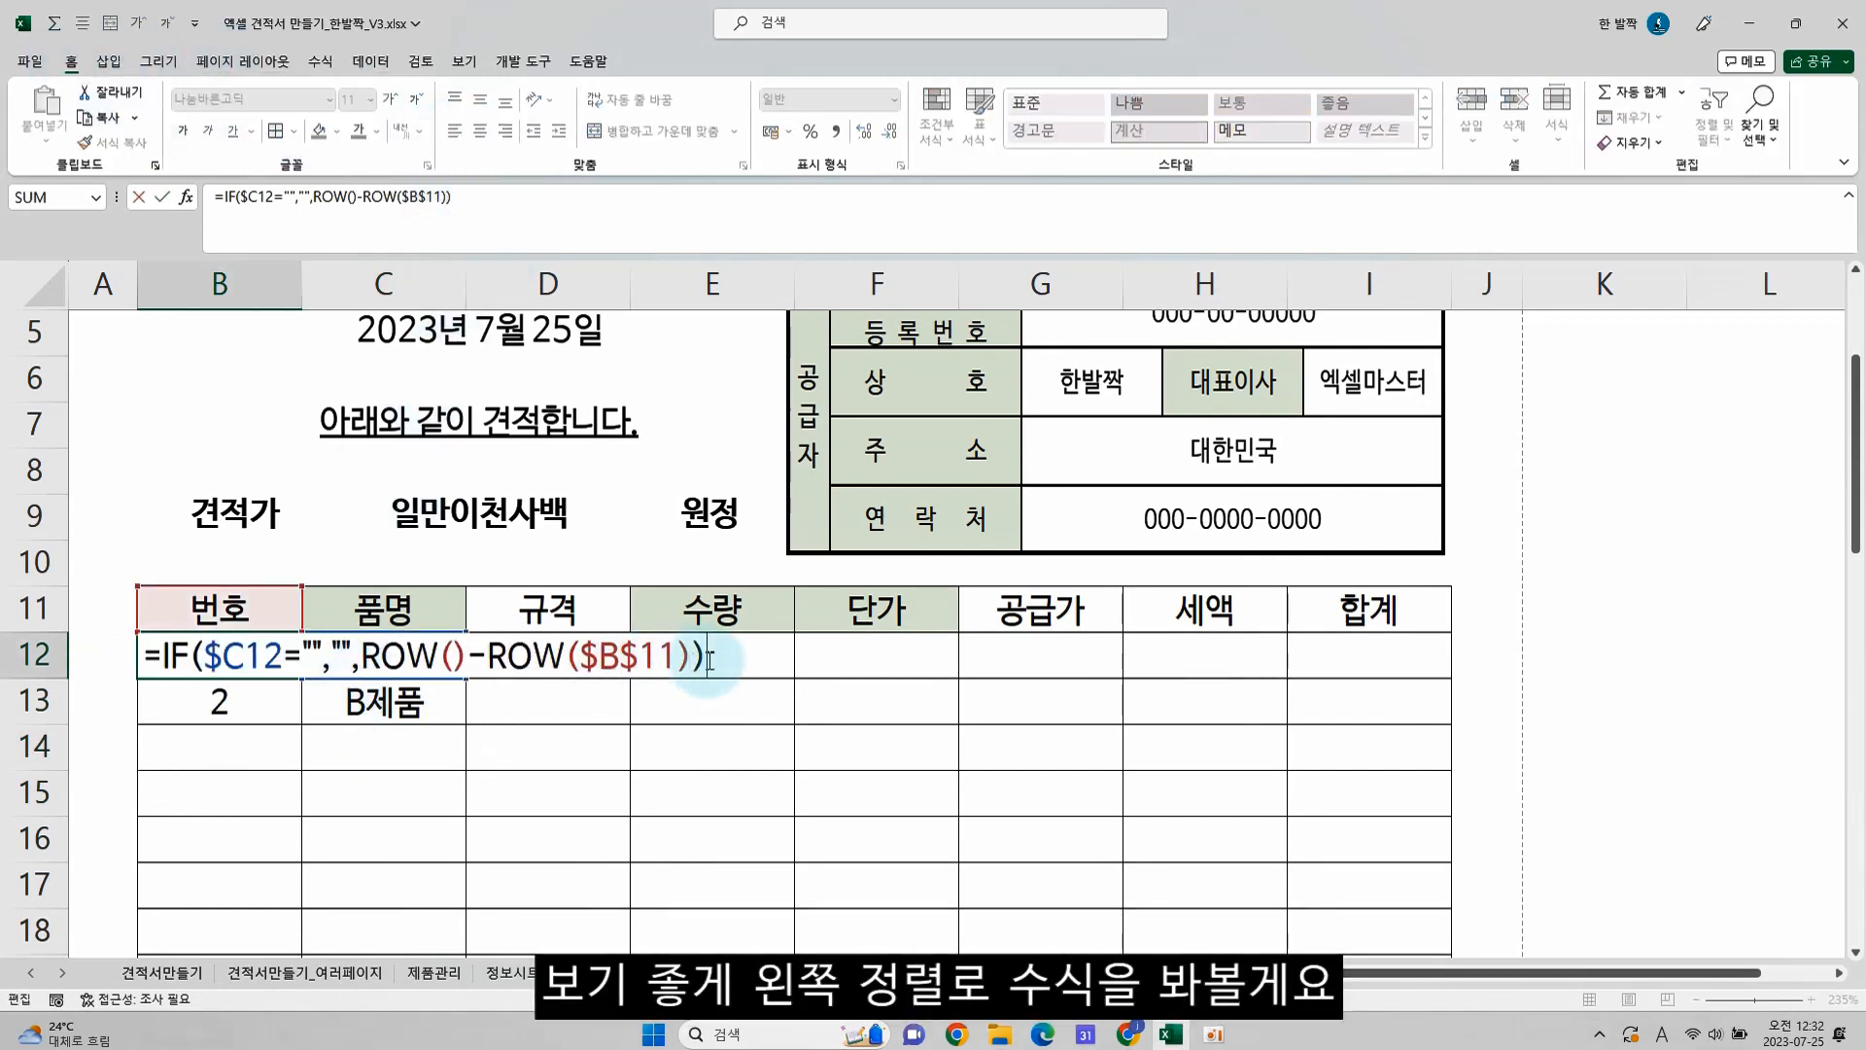
pyautogui.press('Escape')
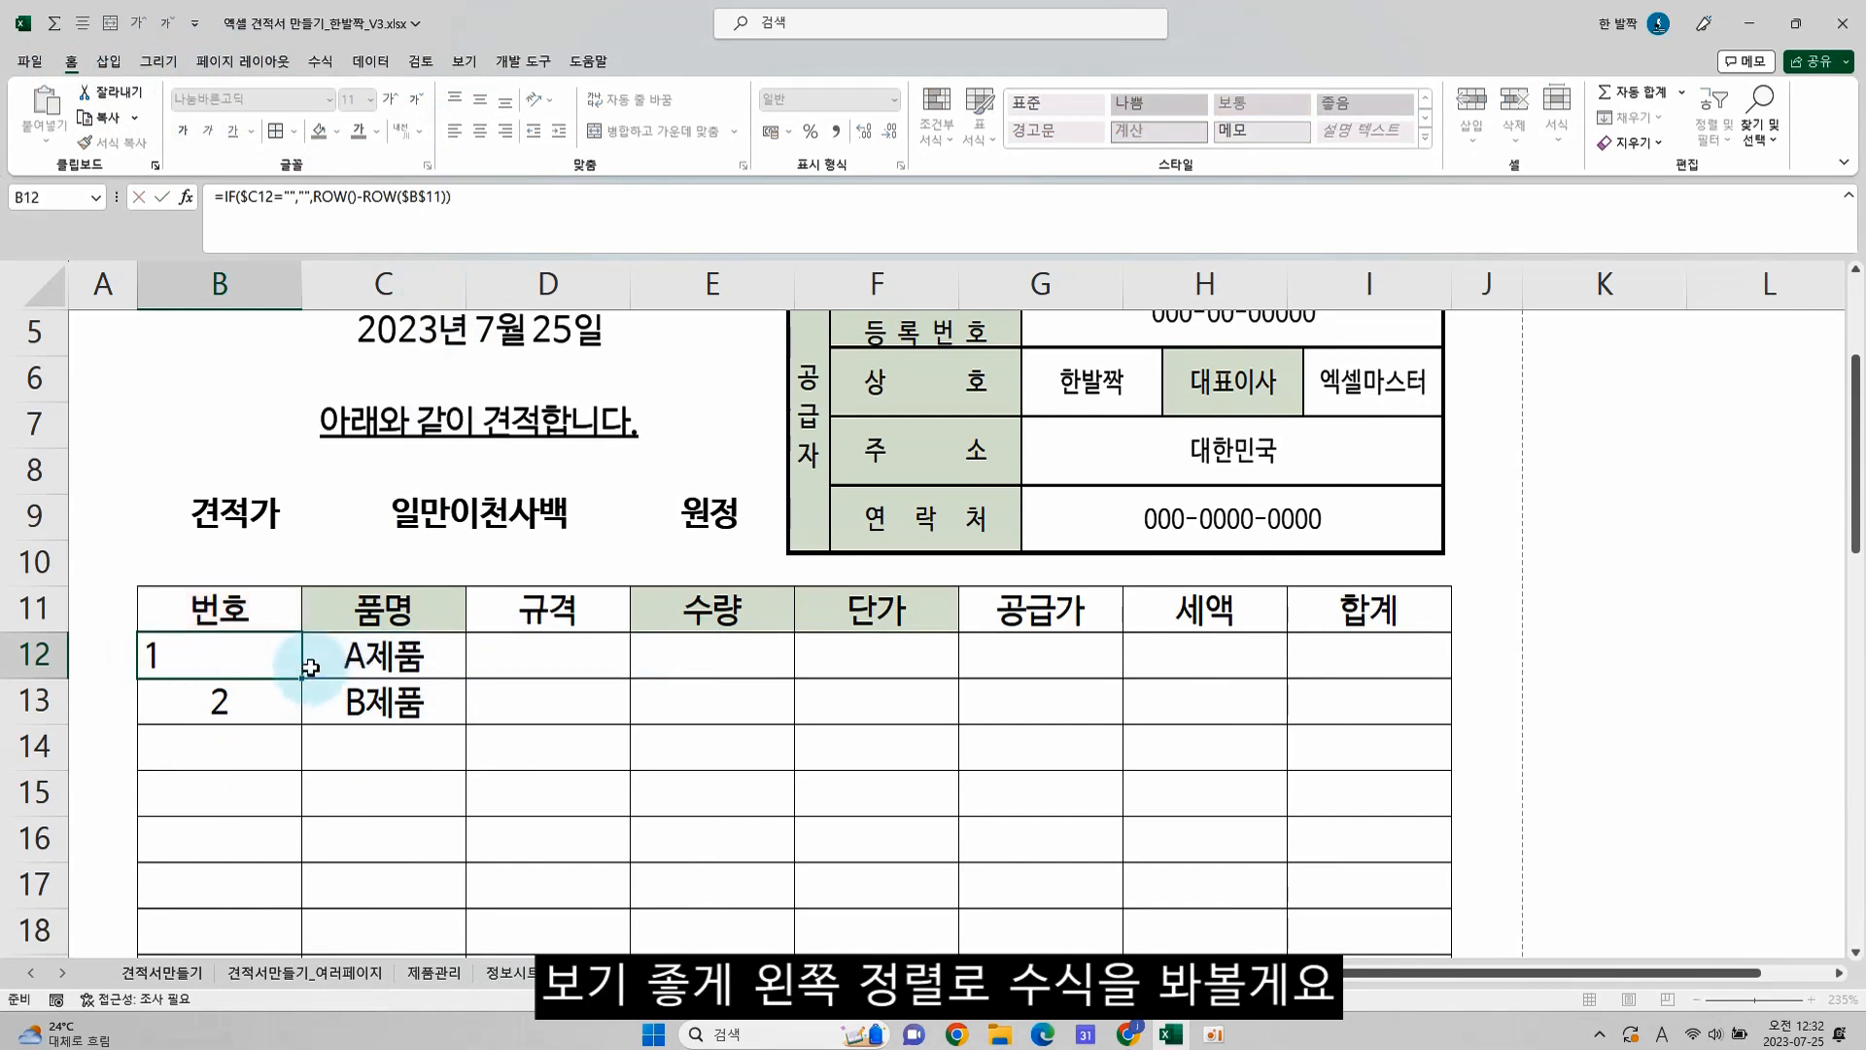
# Copy the B12 formula across D12:I12 and clear the 수량 cell E12 for manual entry
pyautogui.hotkey('ctrl', 'c')
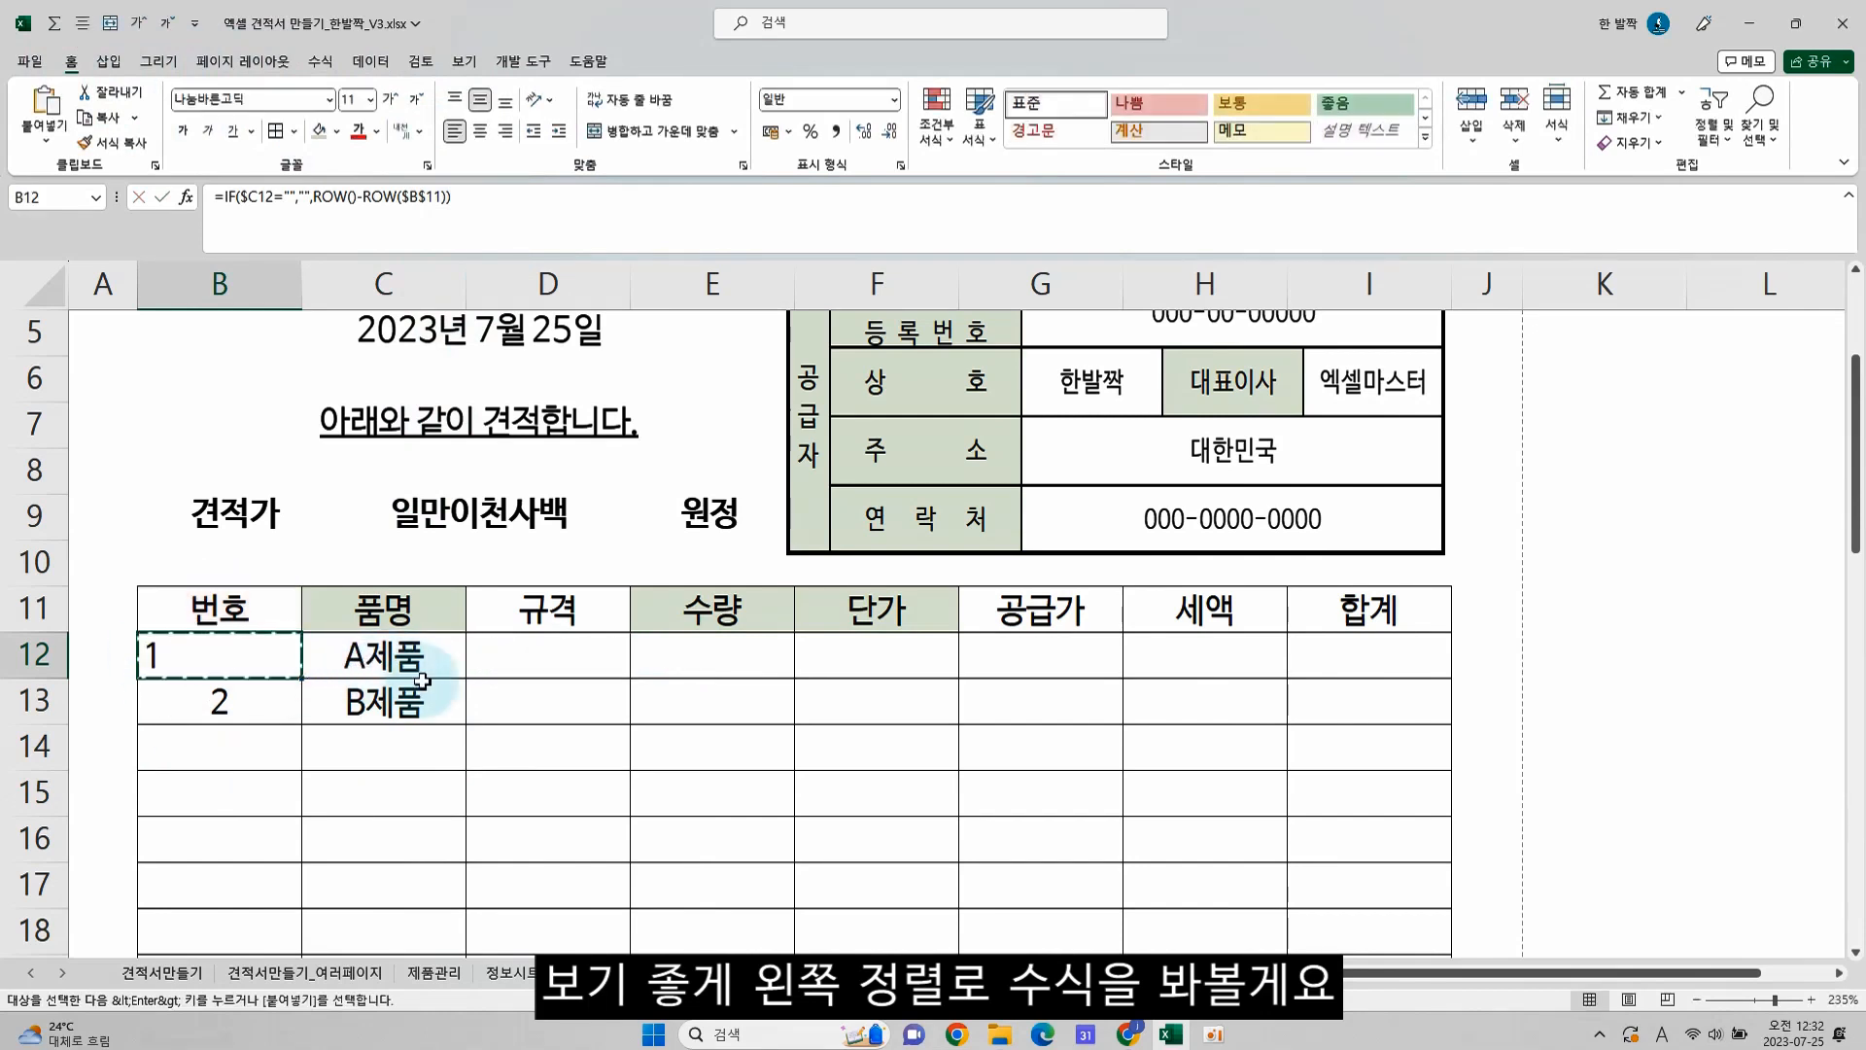
pyautogui.click(701, 654)
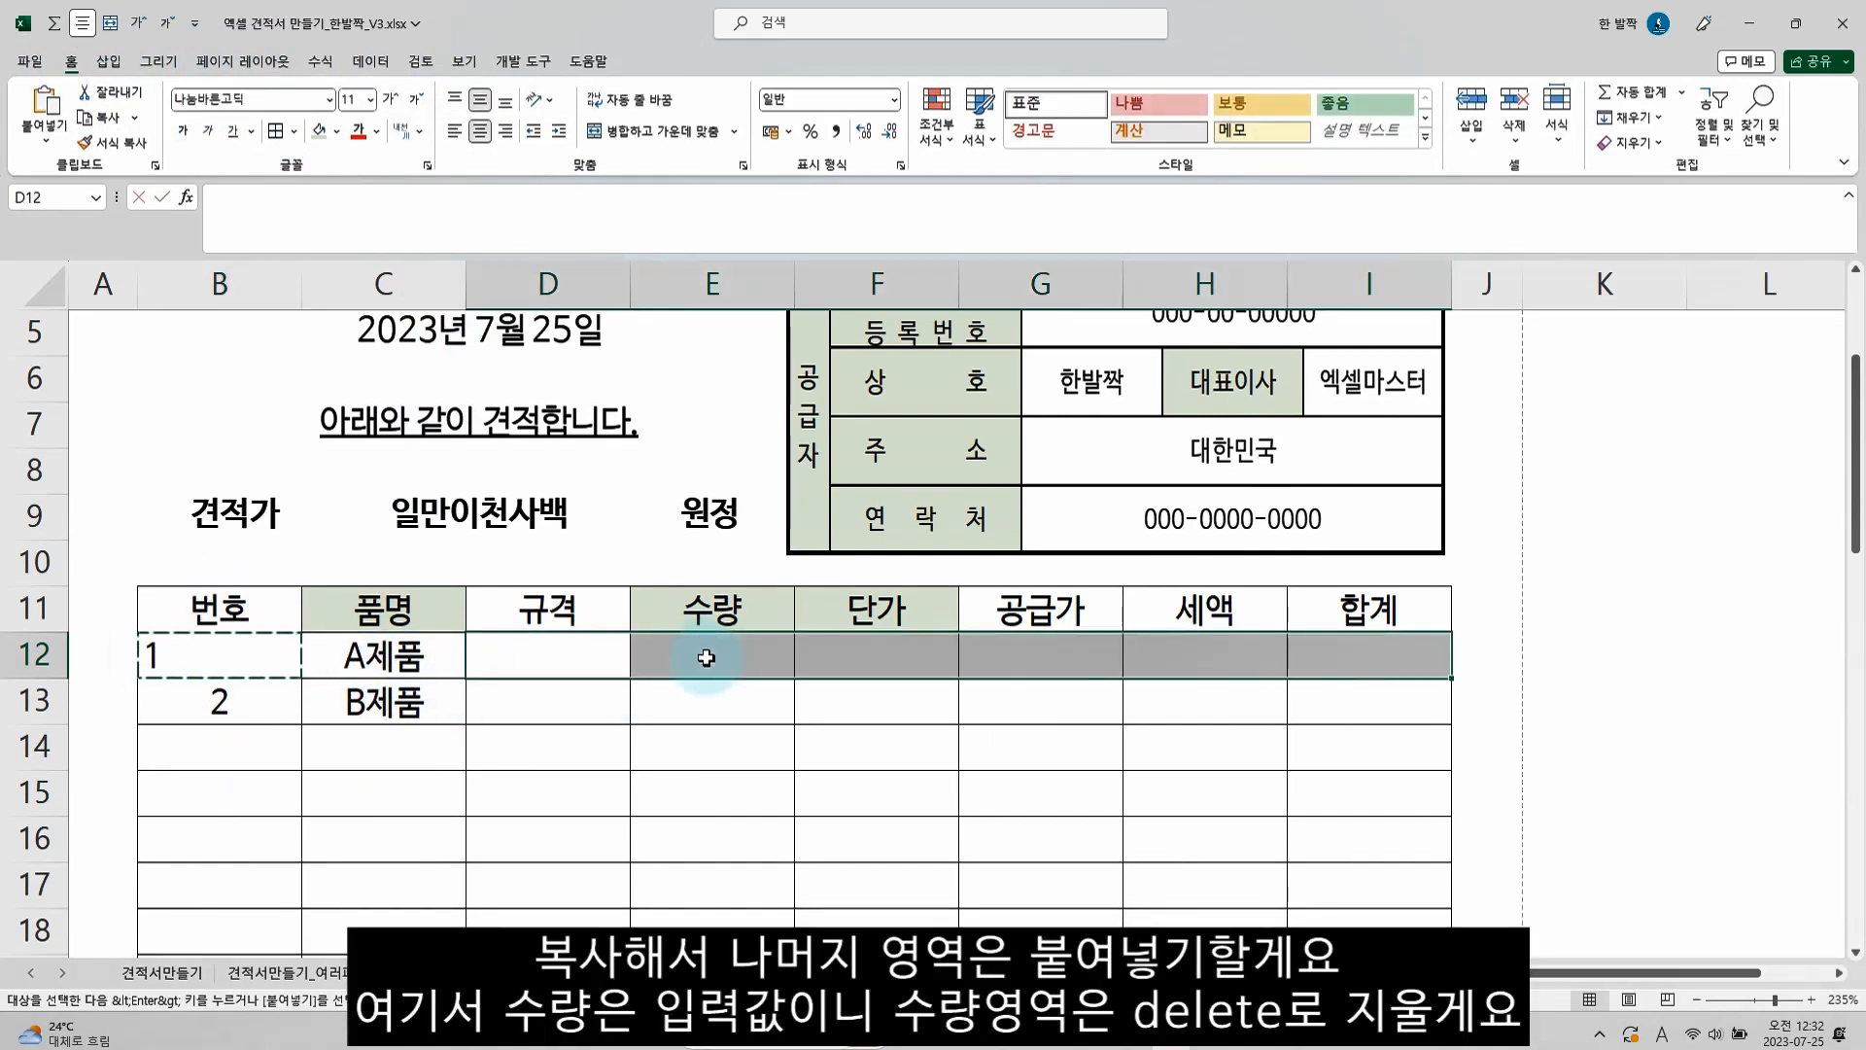
pyautogui.moveTo(708, 654); pyautogui.dragTo(1357, 657)
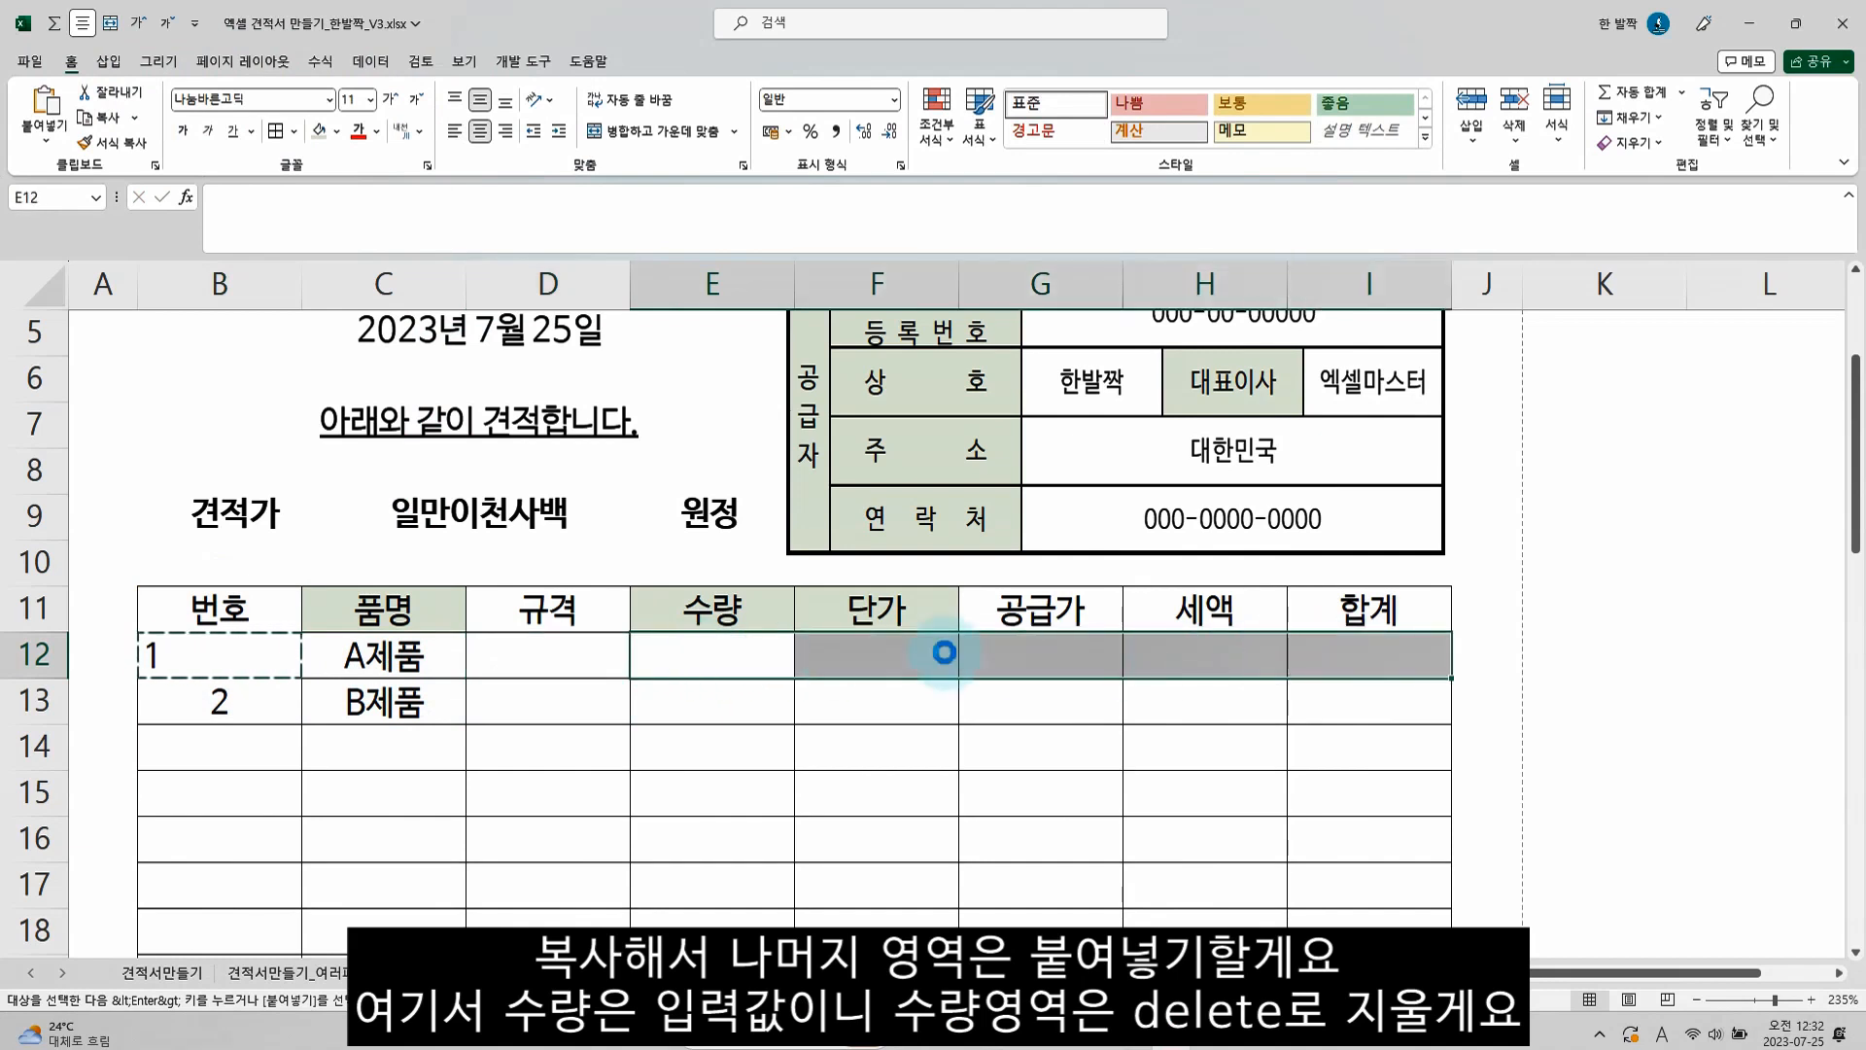
pyautogui.hotkey('ctrl', 'v')
pyautogui.click(574, 657)
pyautogui.hotkey('ctrl', 'v')
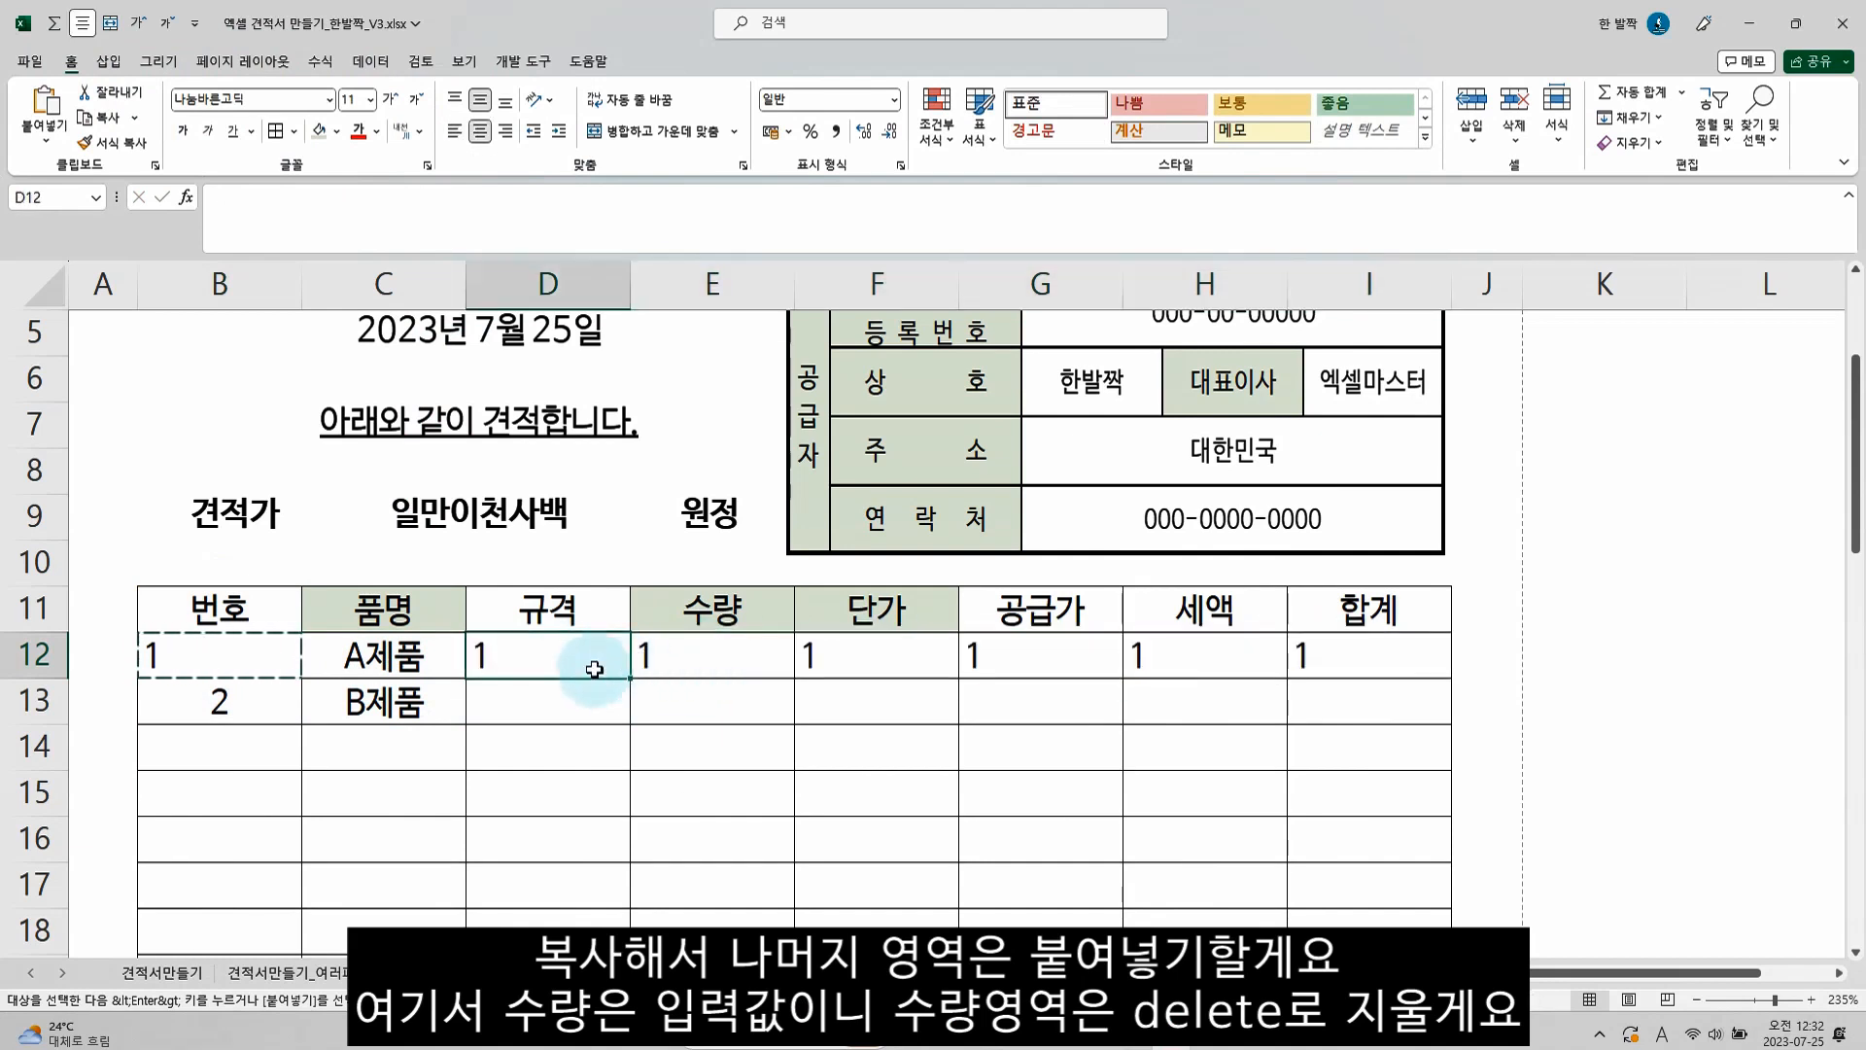
pyautogui.click(695, 663)
pyautogui.press('Delete')
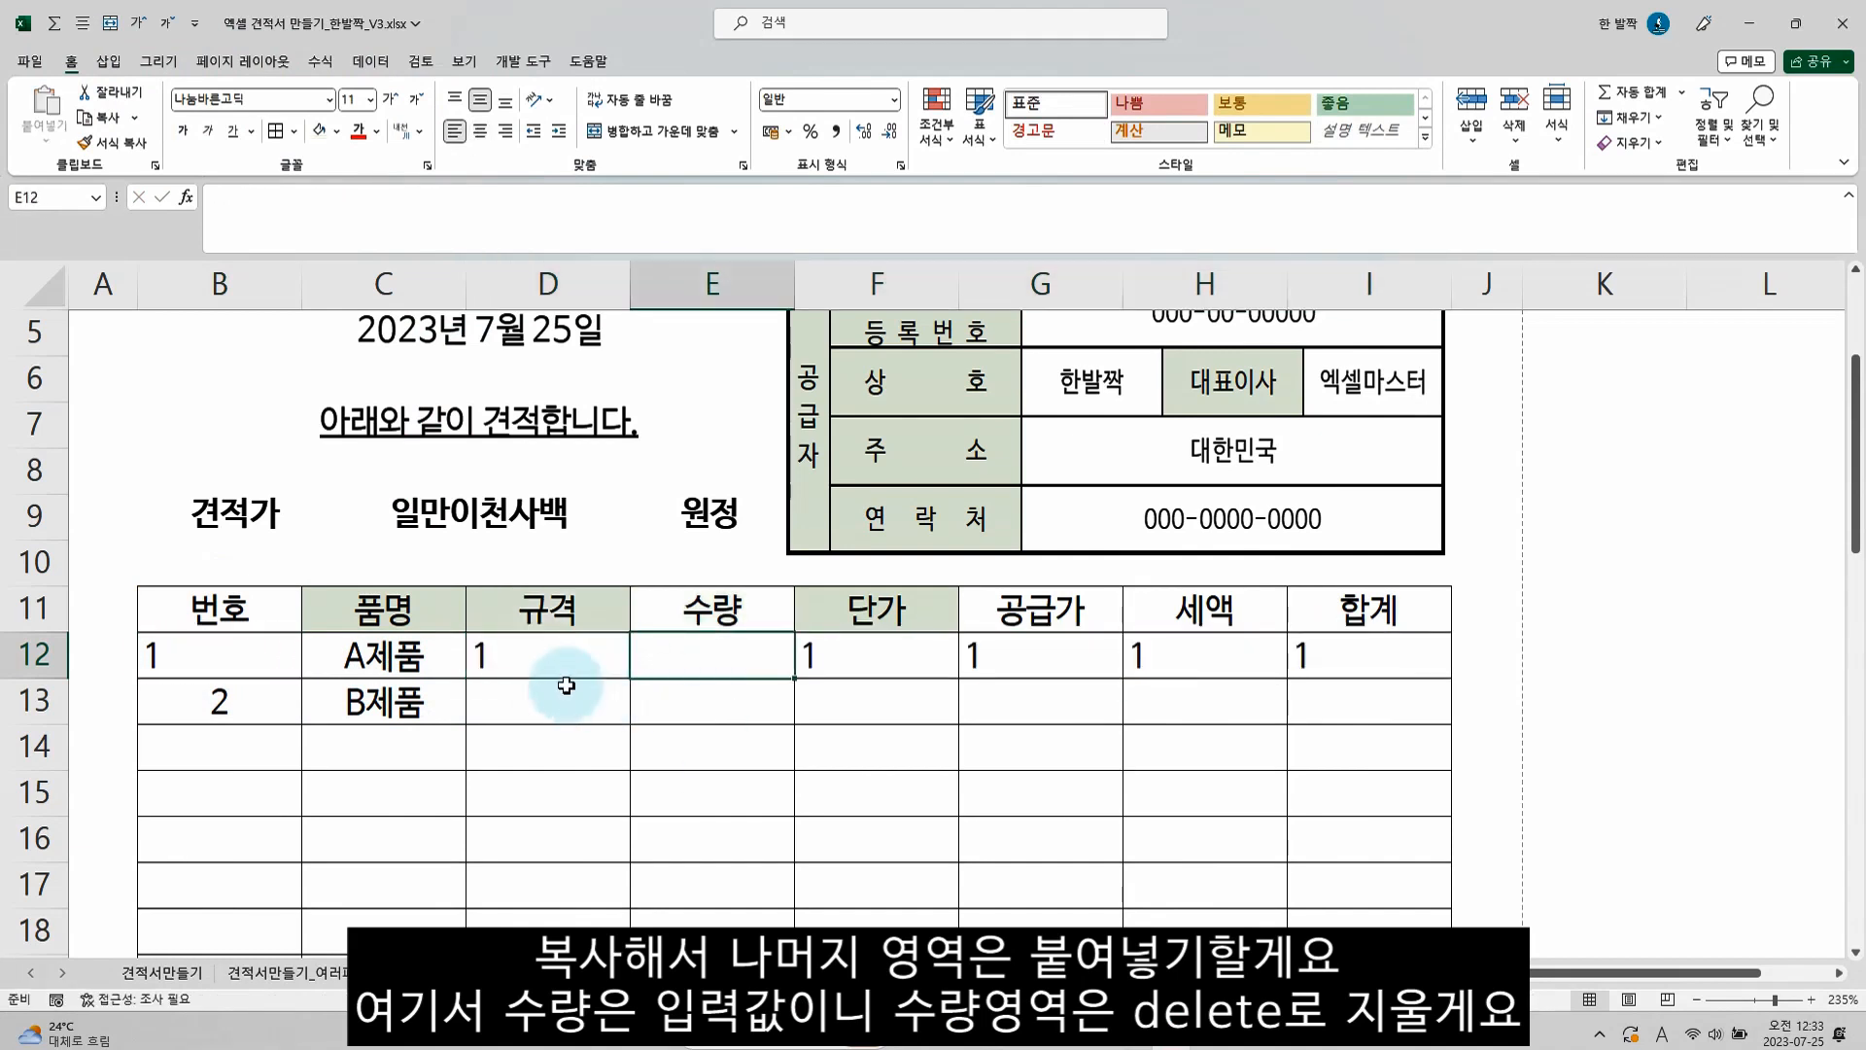
# In the 규격 cell D12, replace the ROW()-ROW($B$11) part of the IF formula with a VLOOKUP using C12 as lookup value
pyautogui.click(546, 664)
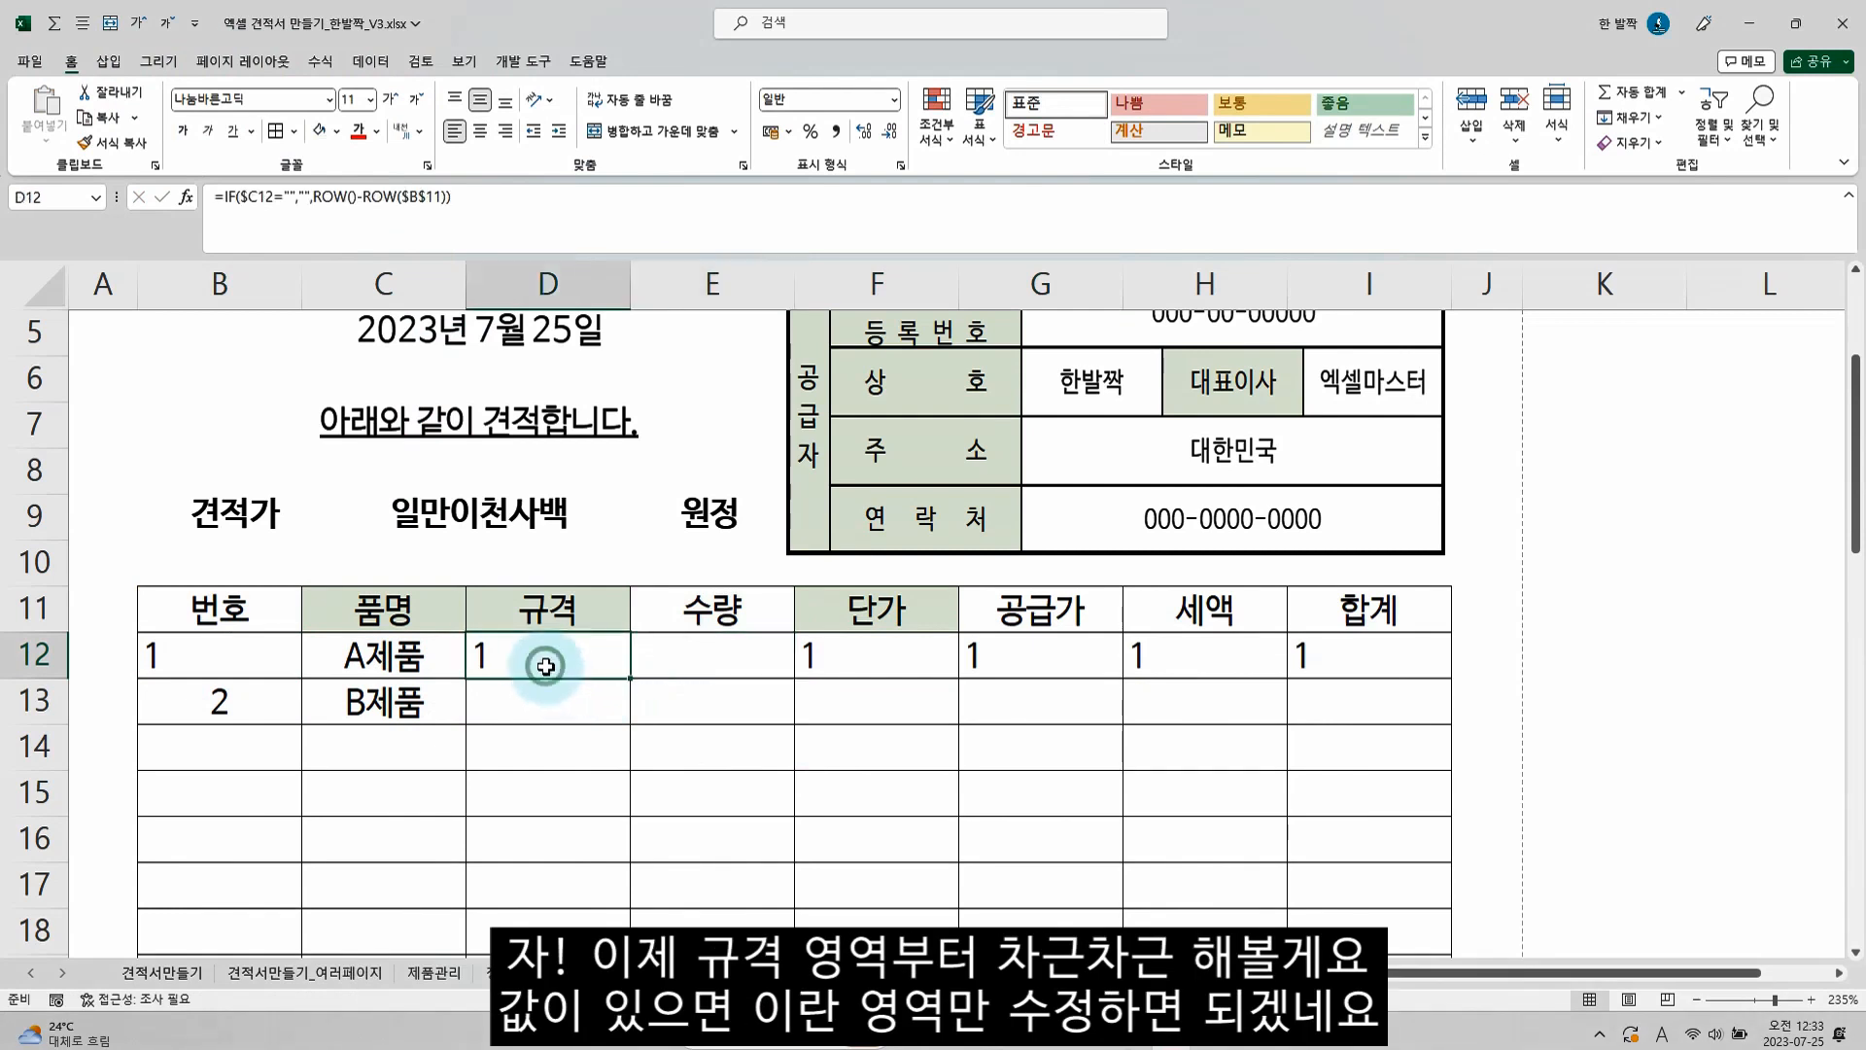
pyautogui.doubleClick(556, 661)
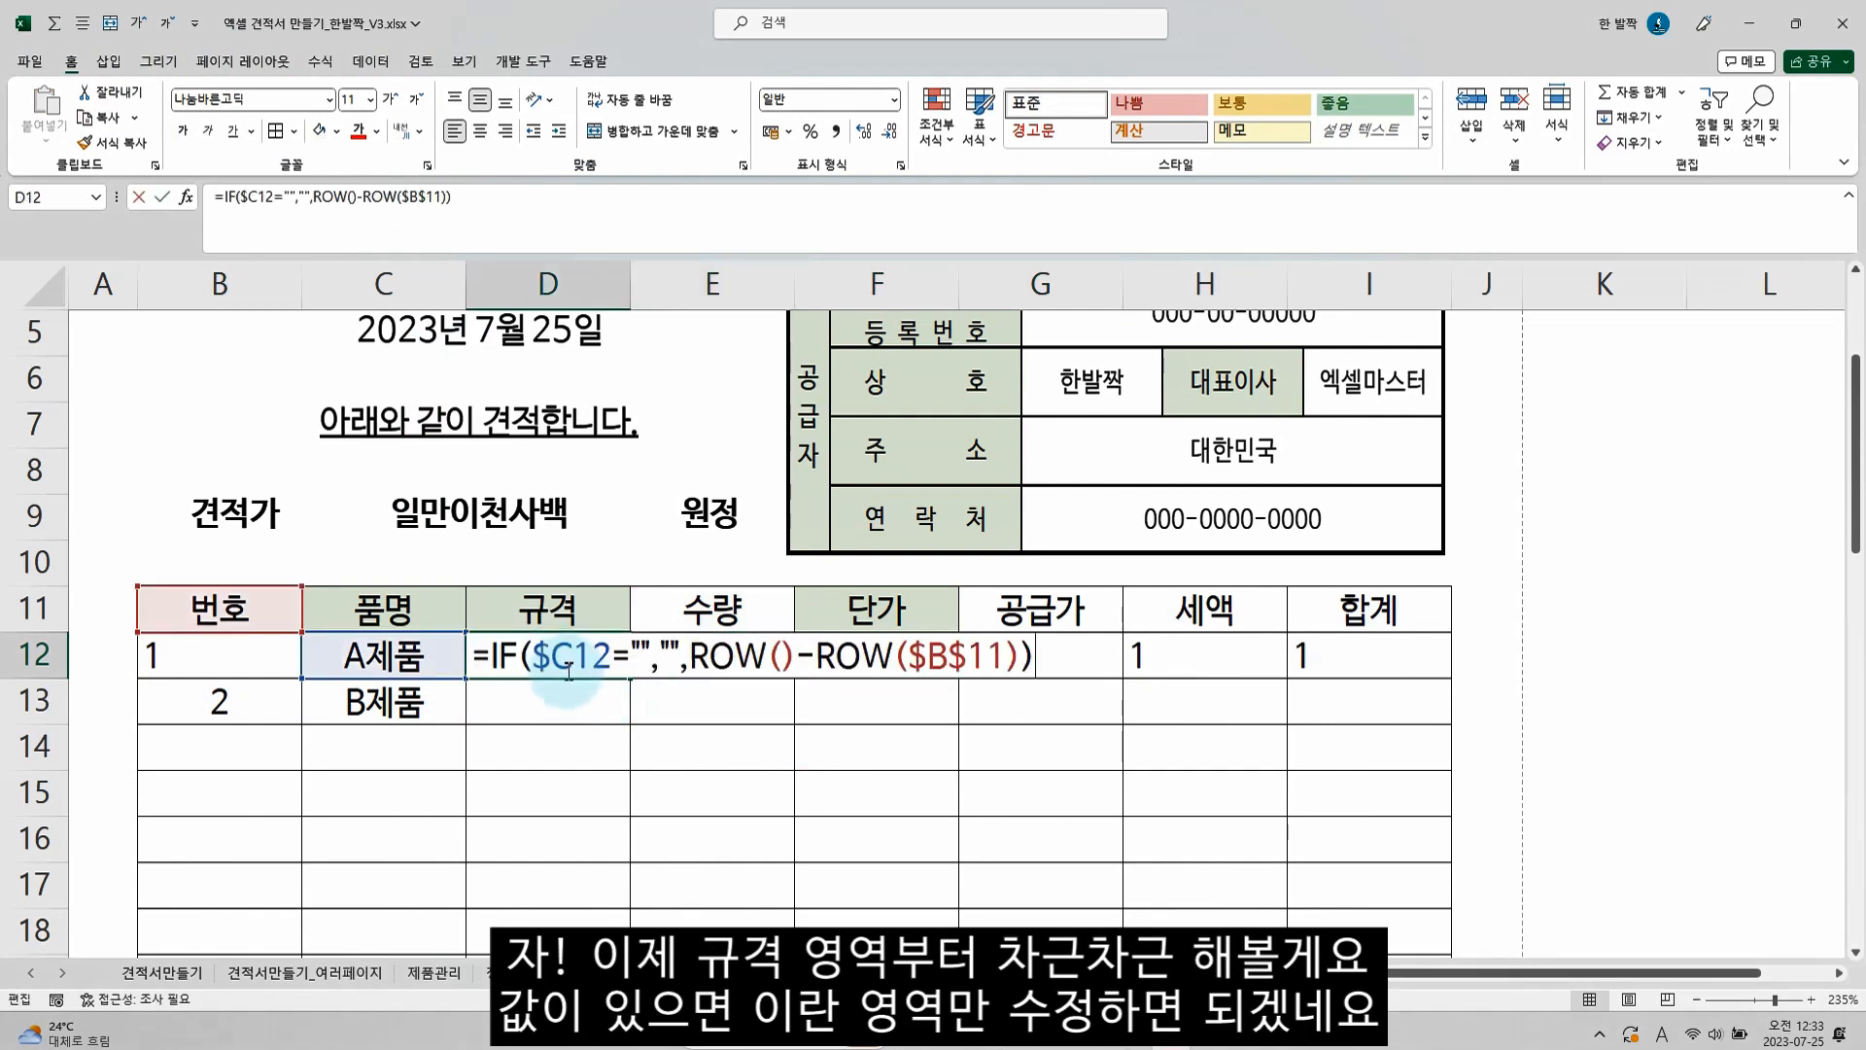
pyautogui.moveTo(690, 656); pyautogui.dragTo(1005, 656)
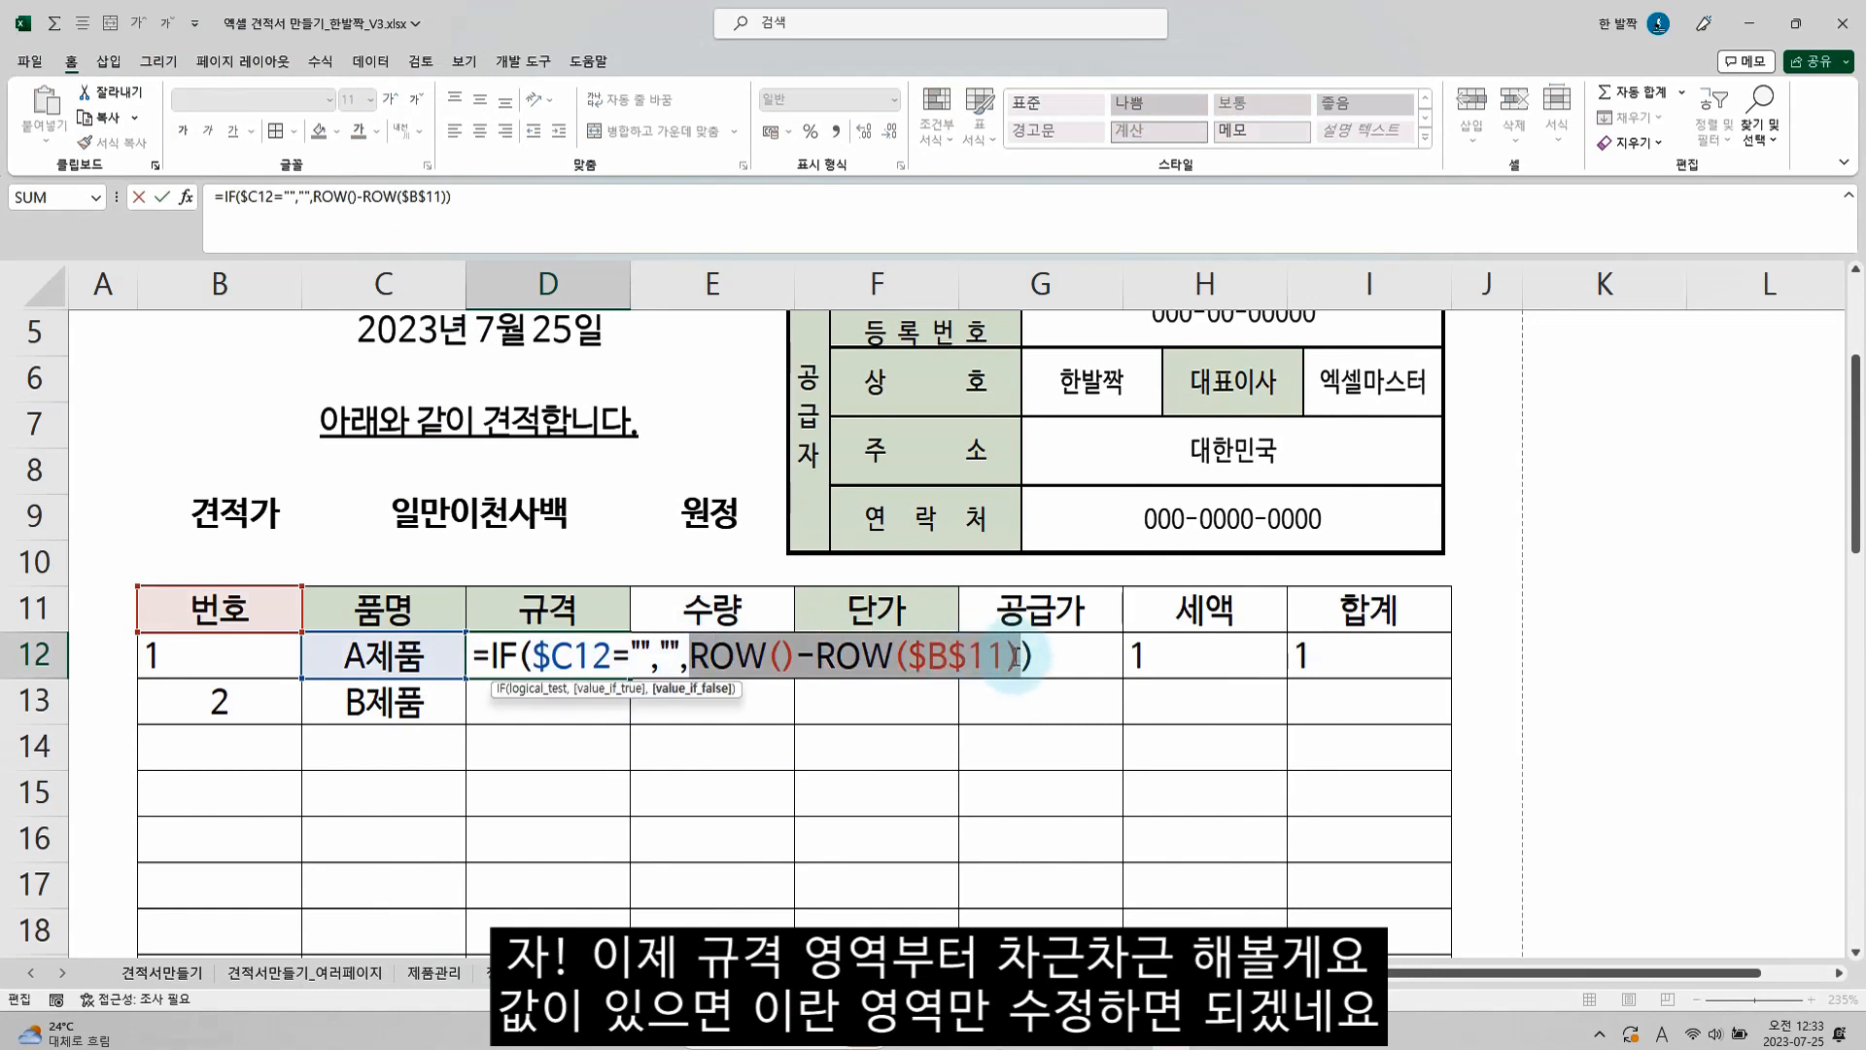
pyautogui.press('Delete')
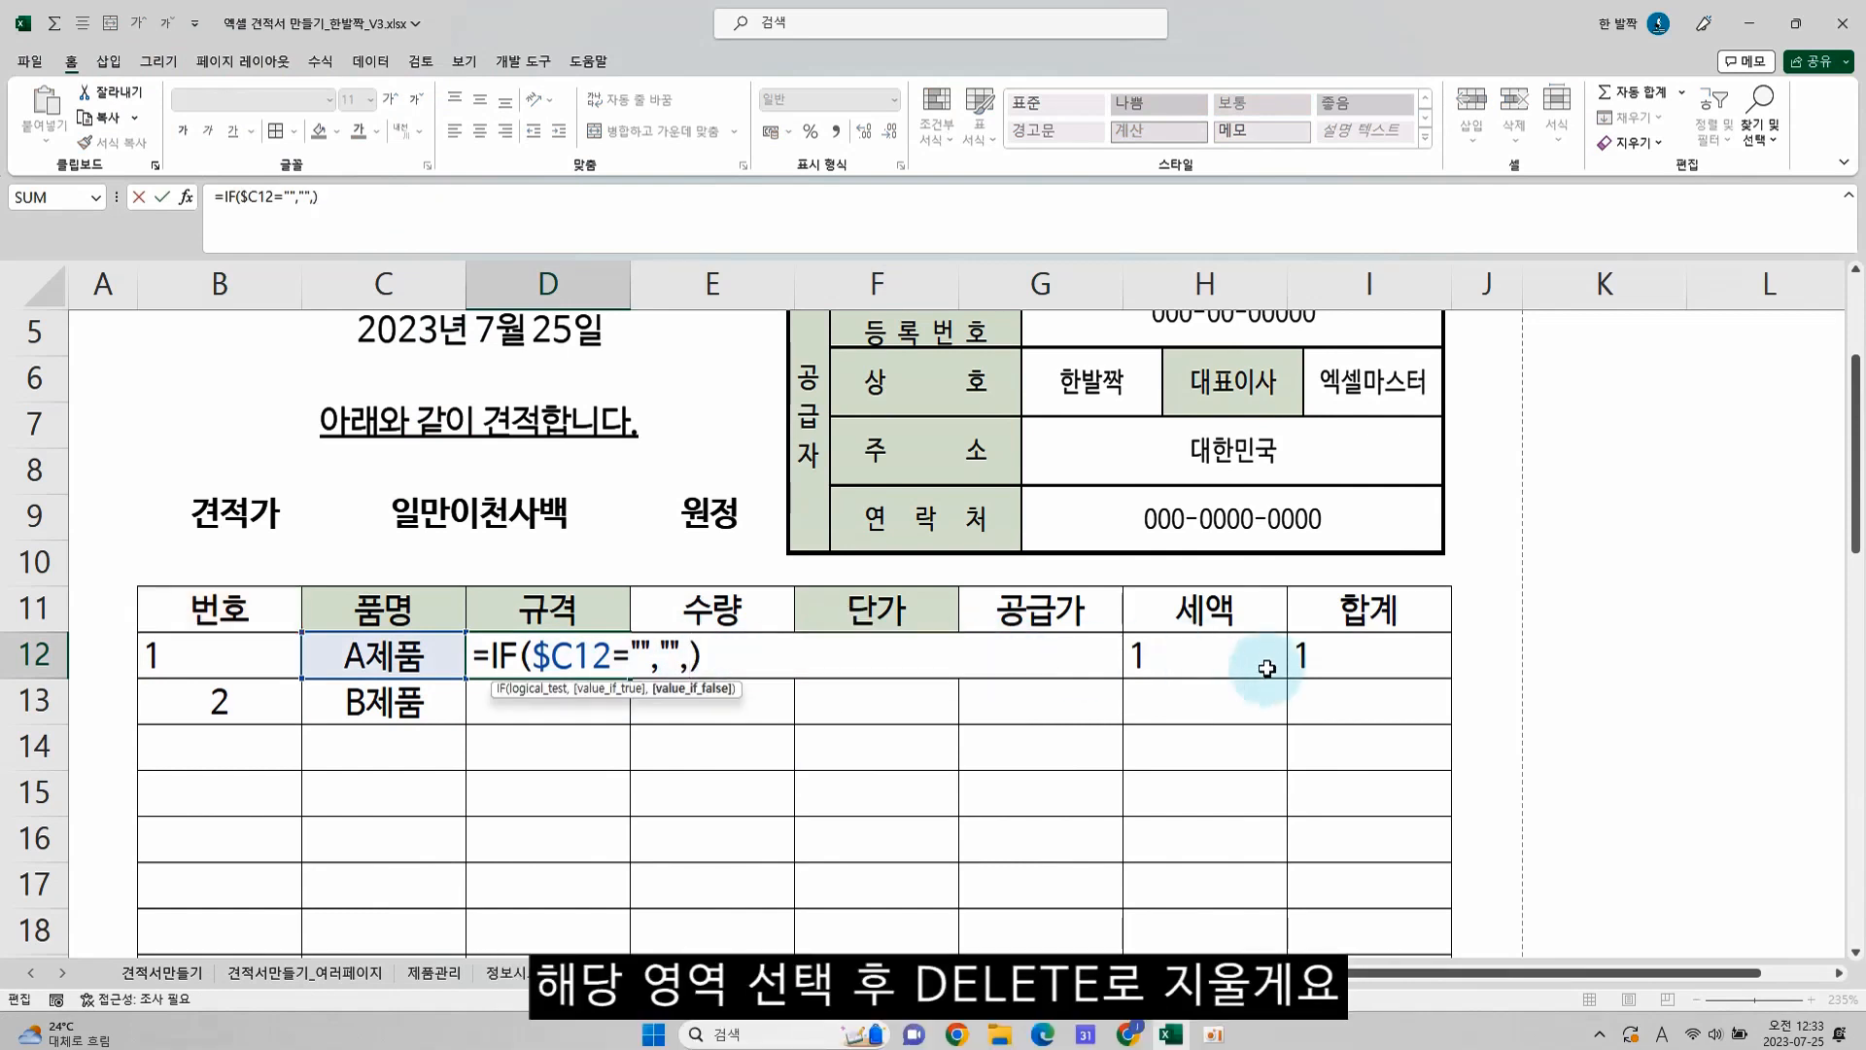
pyautogui.write('vlookup')
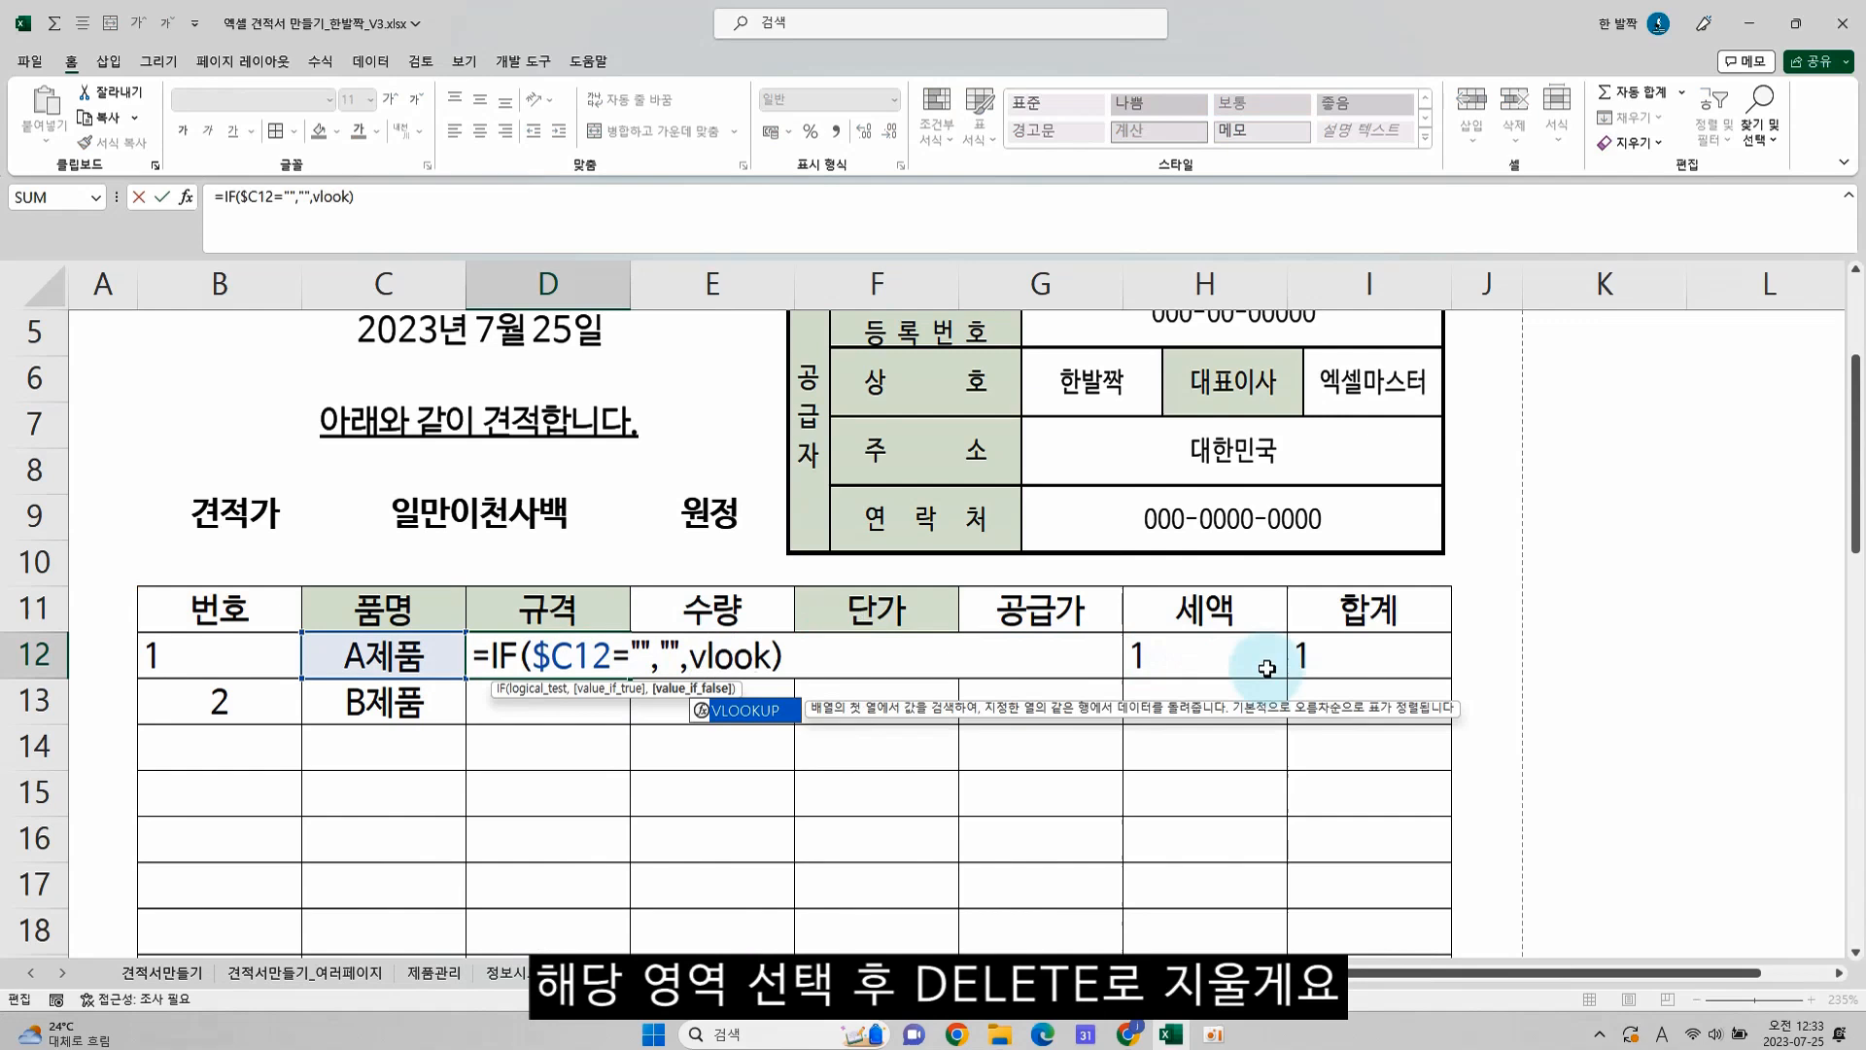
pyautogui.write('(')
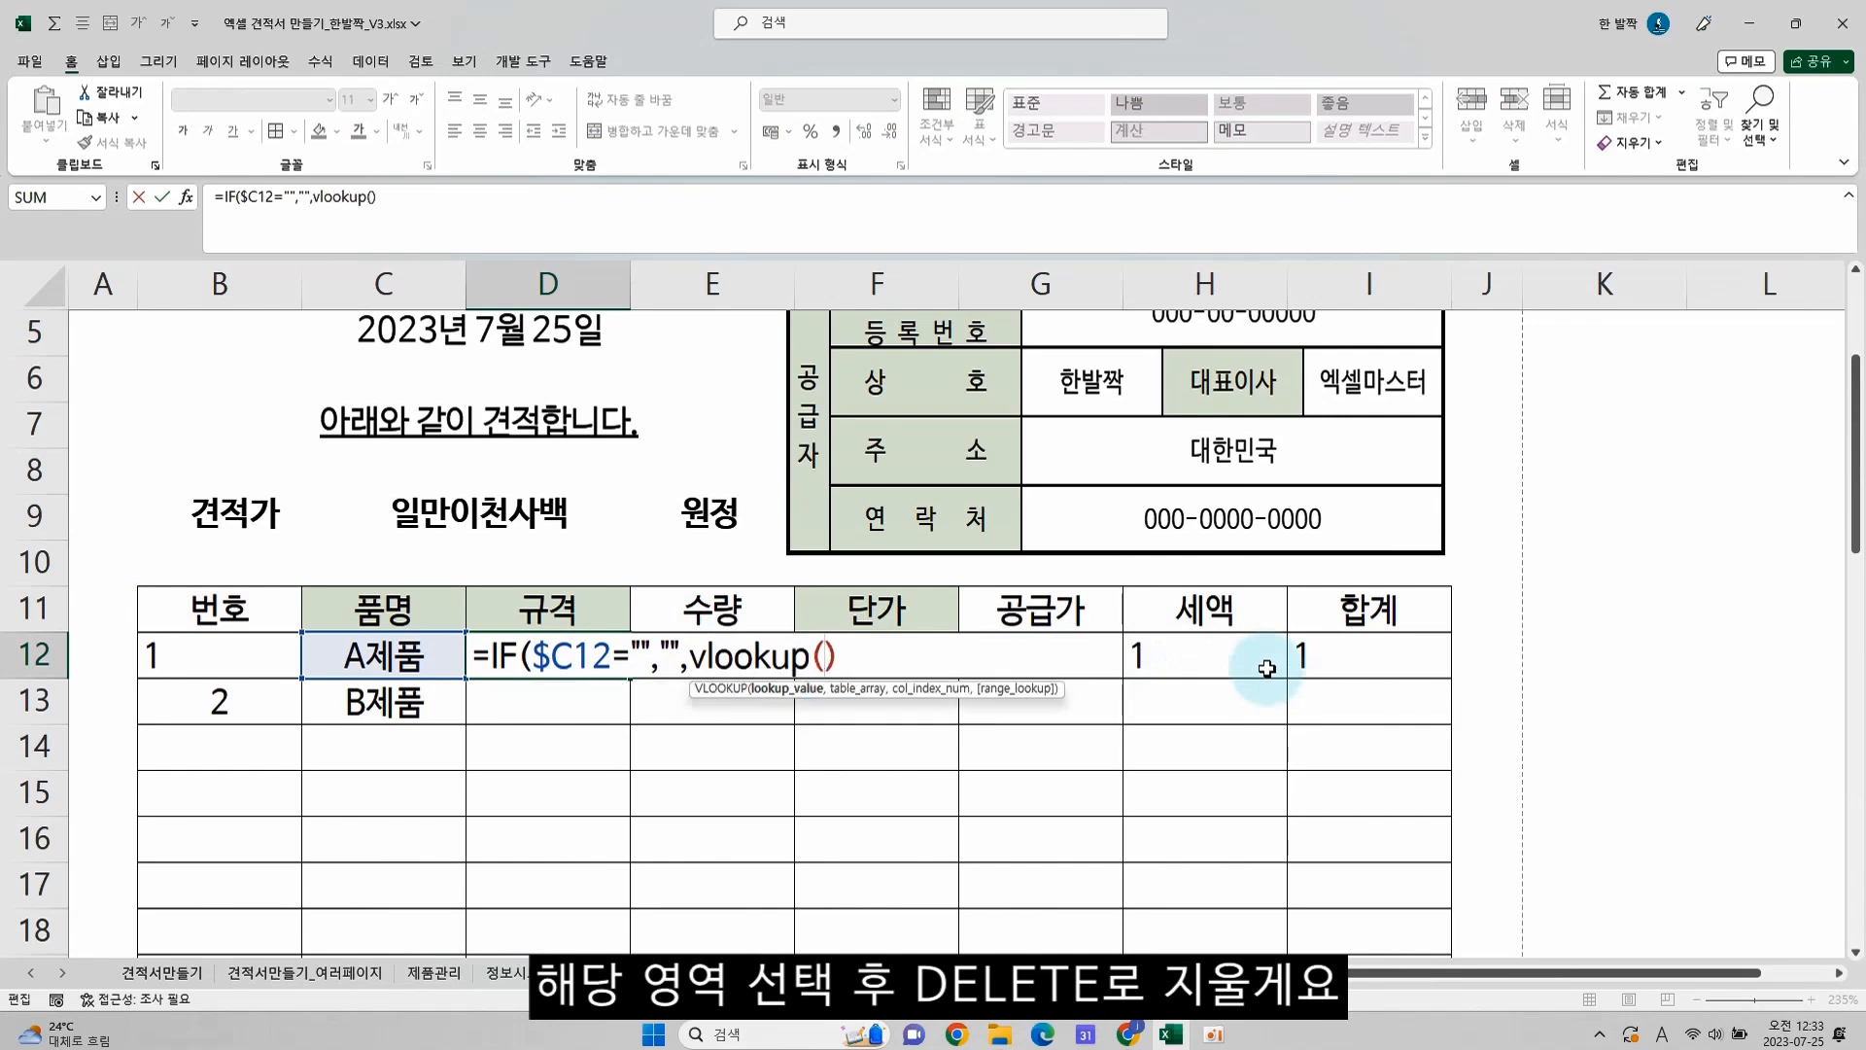
pyautogui.click(390, 658)
pyautogui.write(',')
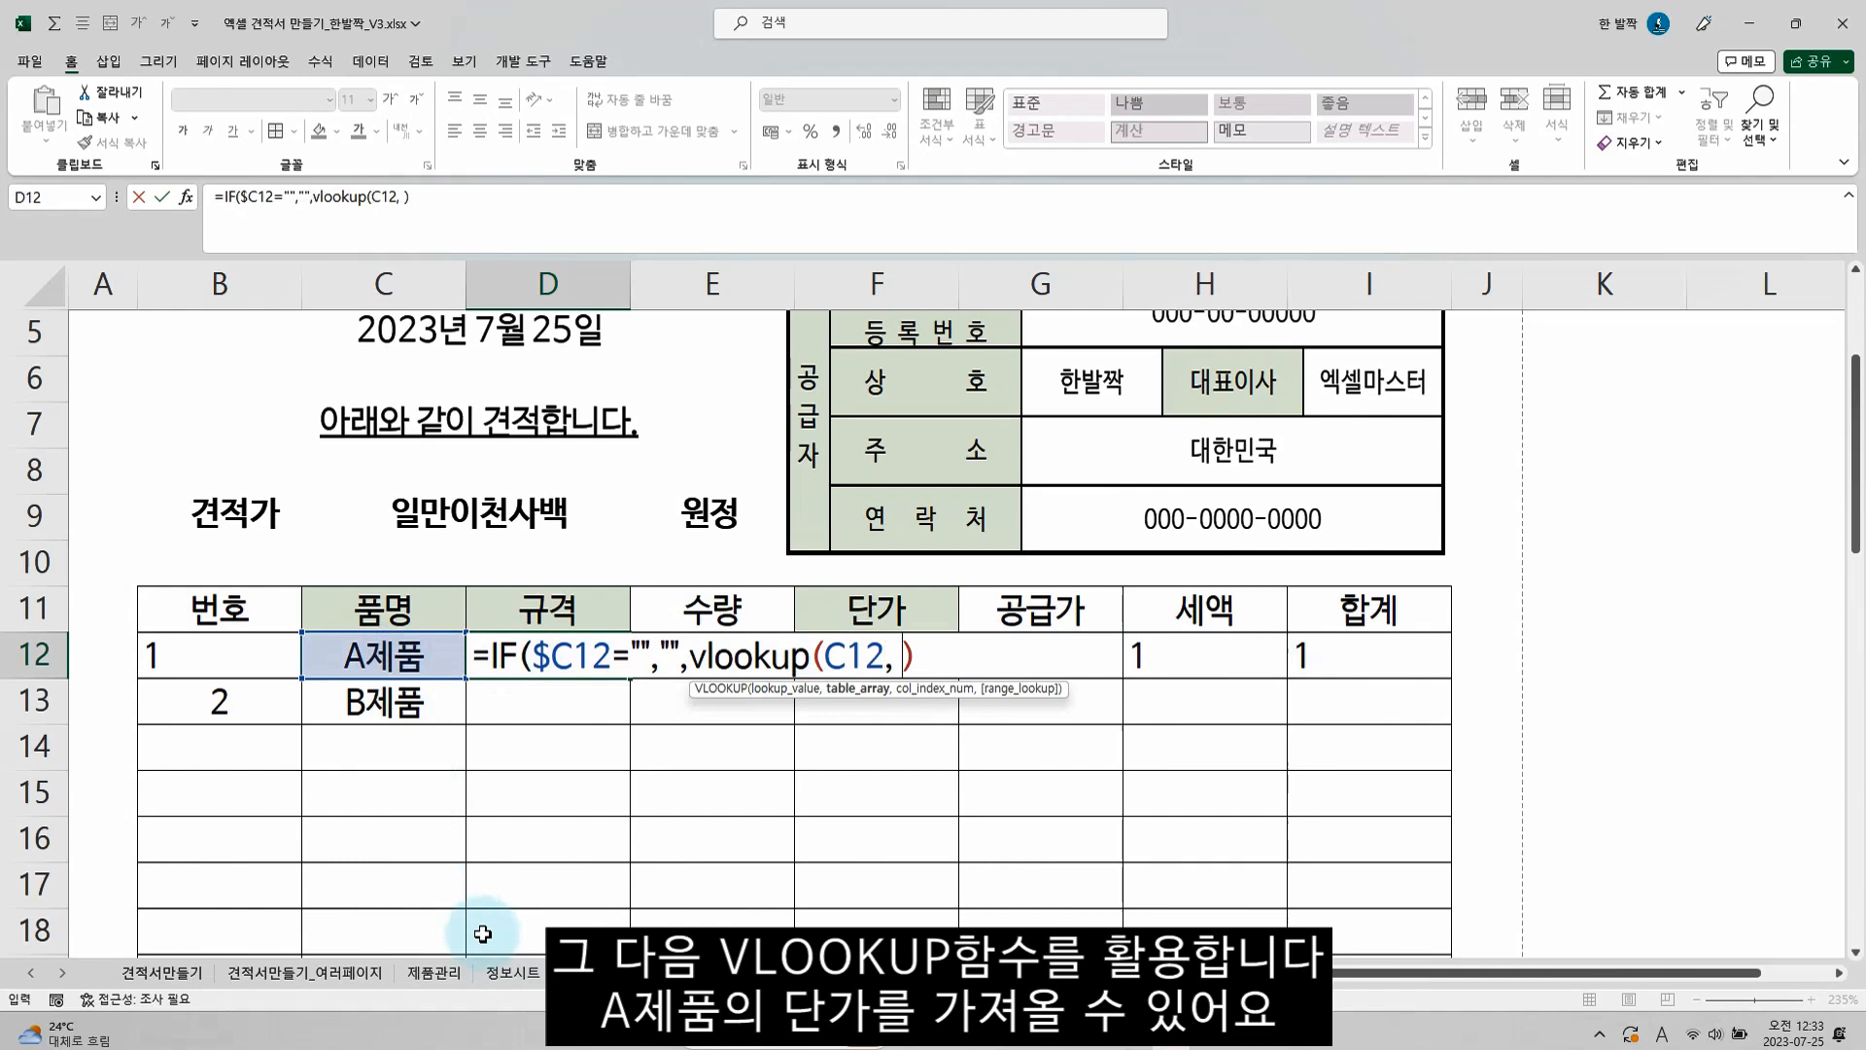
# Complete the D12 VLOOKUP with the whole 제품리스트 table as range, column index 2 and exact match 0
pyautogui.click(598, 972)
pyautogui.click(113, 395)
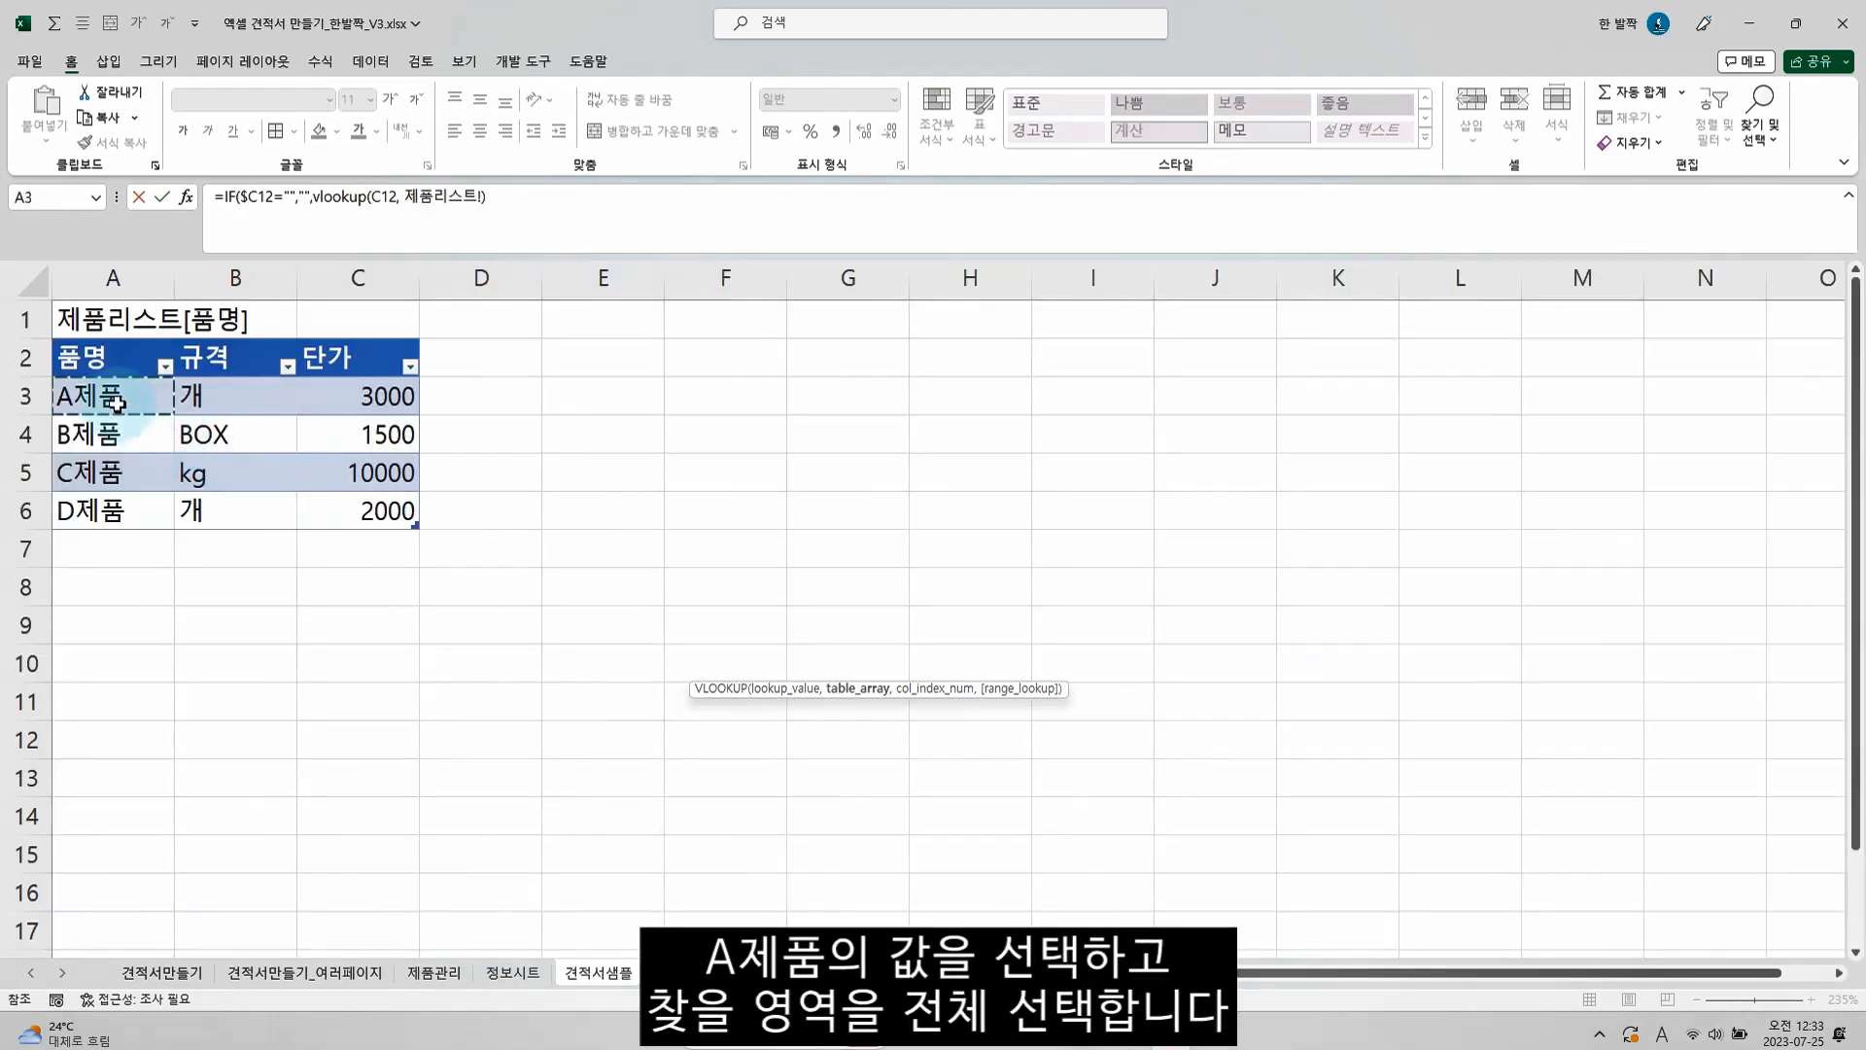
pyautogui.moveTo(390, 522); pyautogui.dragTo(389, 517)
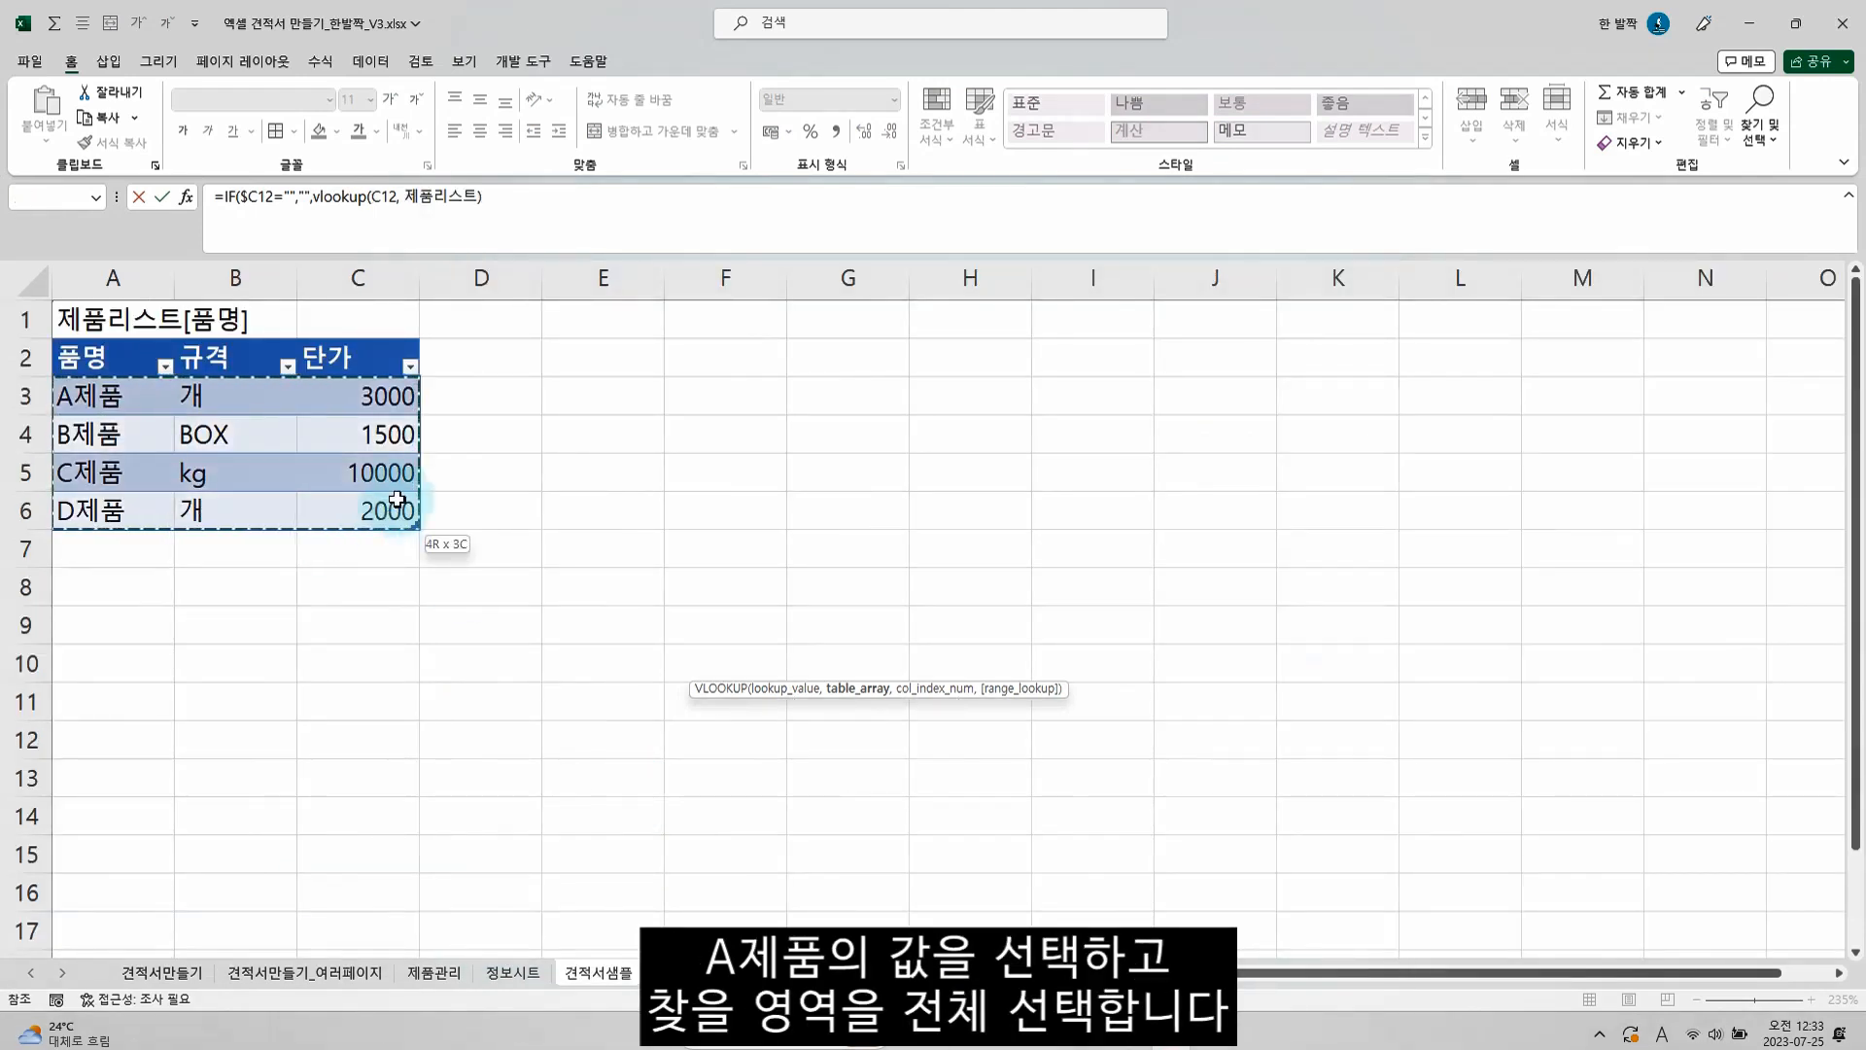
pyautogui.click(519, 247)
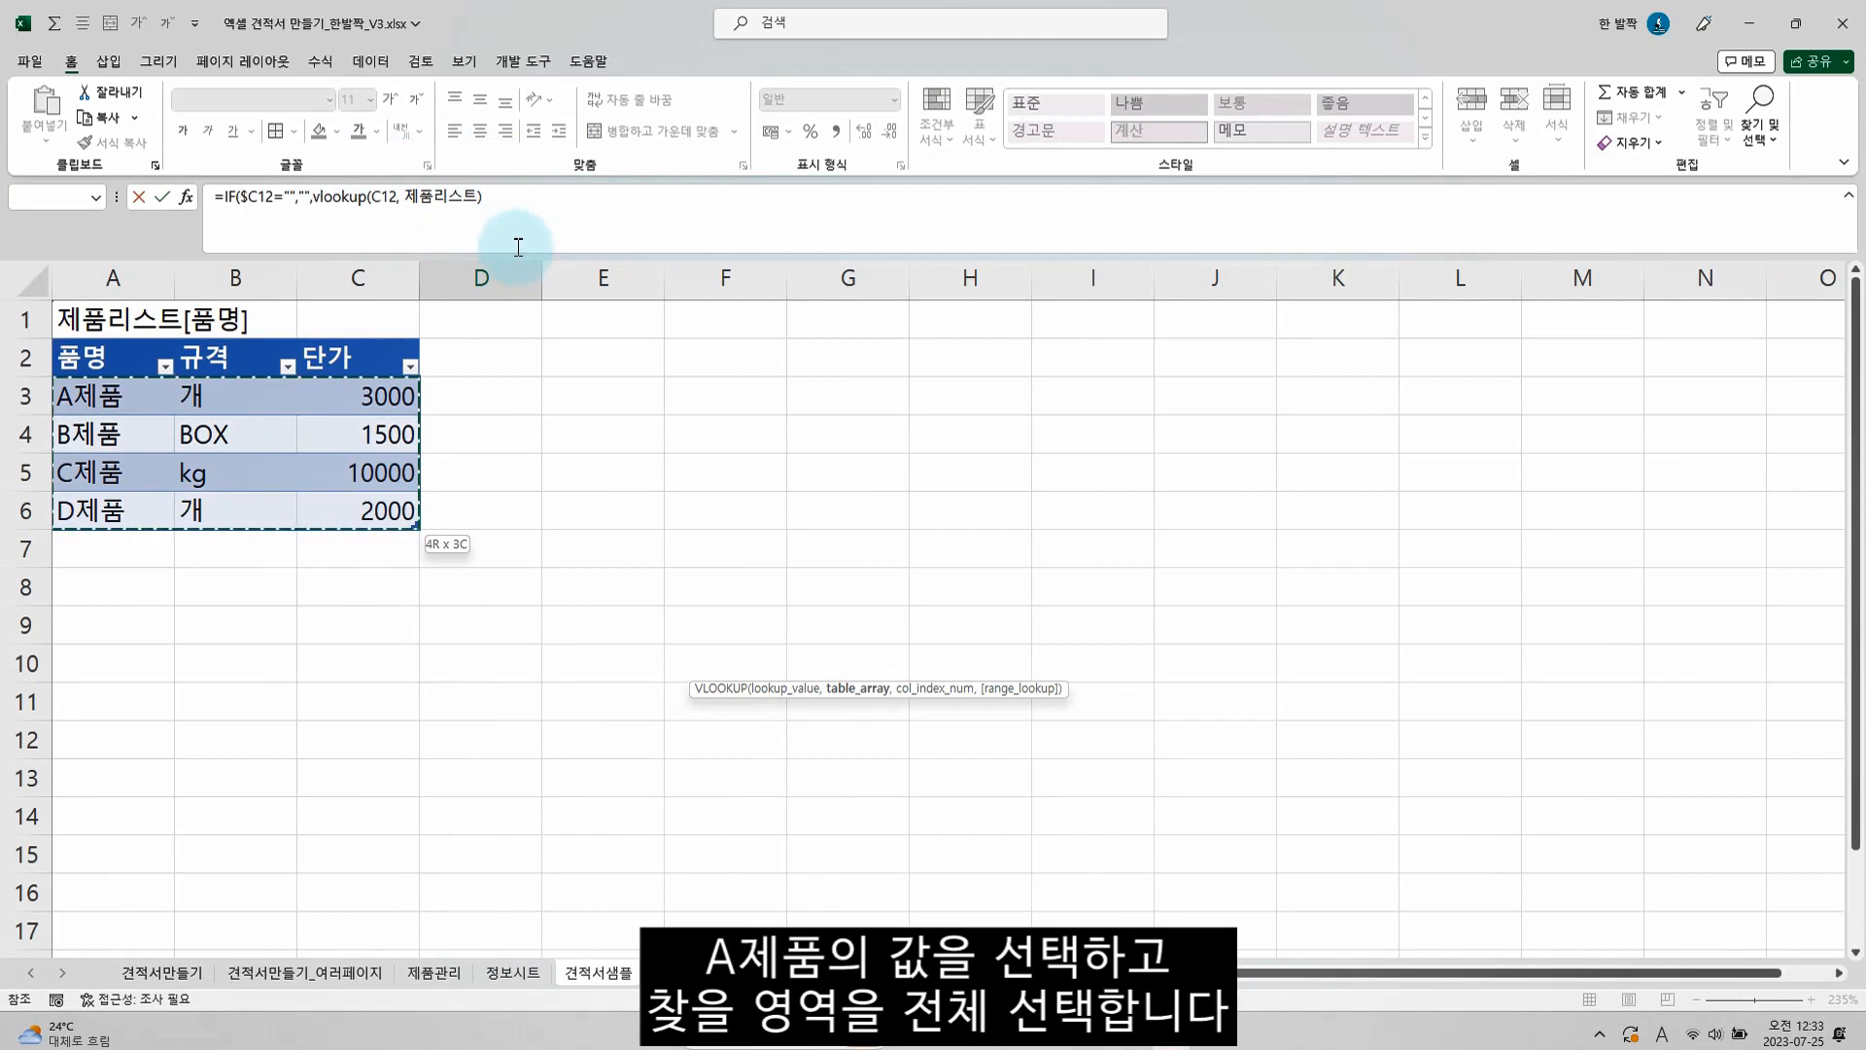
pyautogui.write(', ')
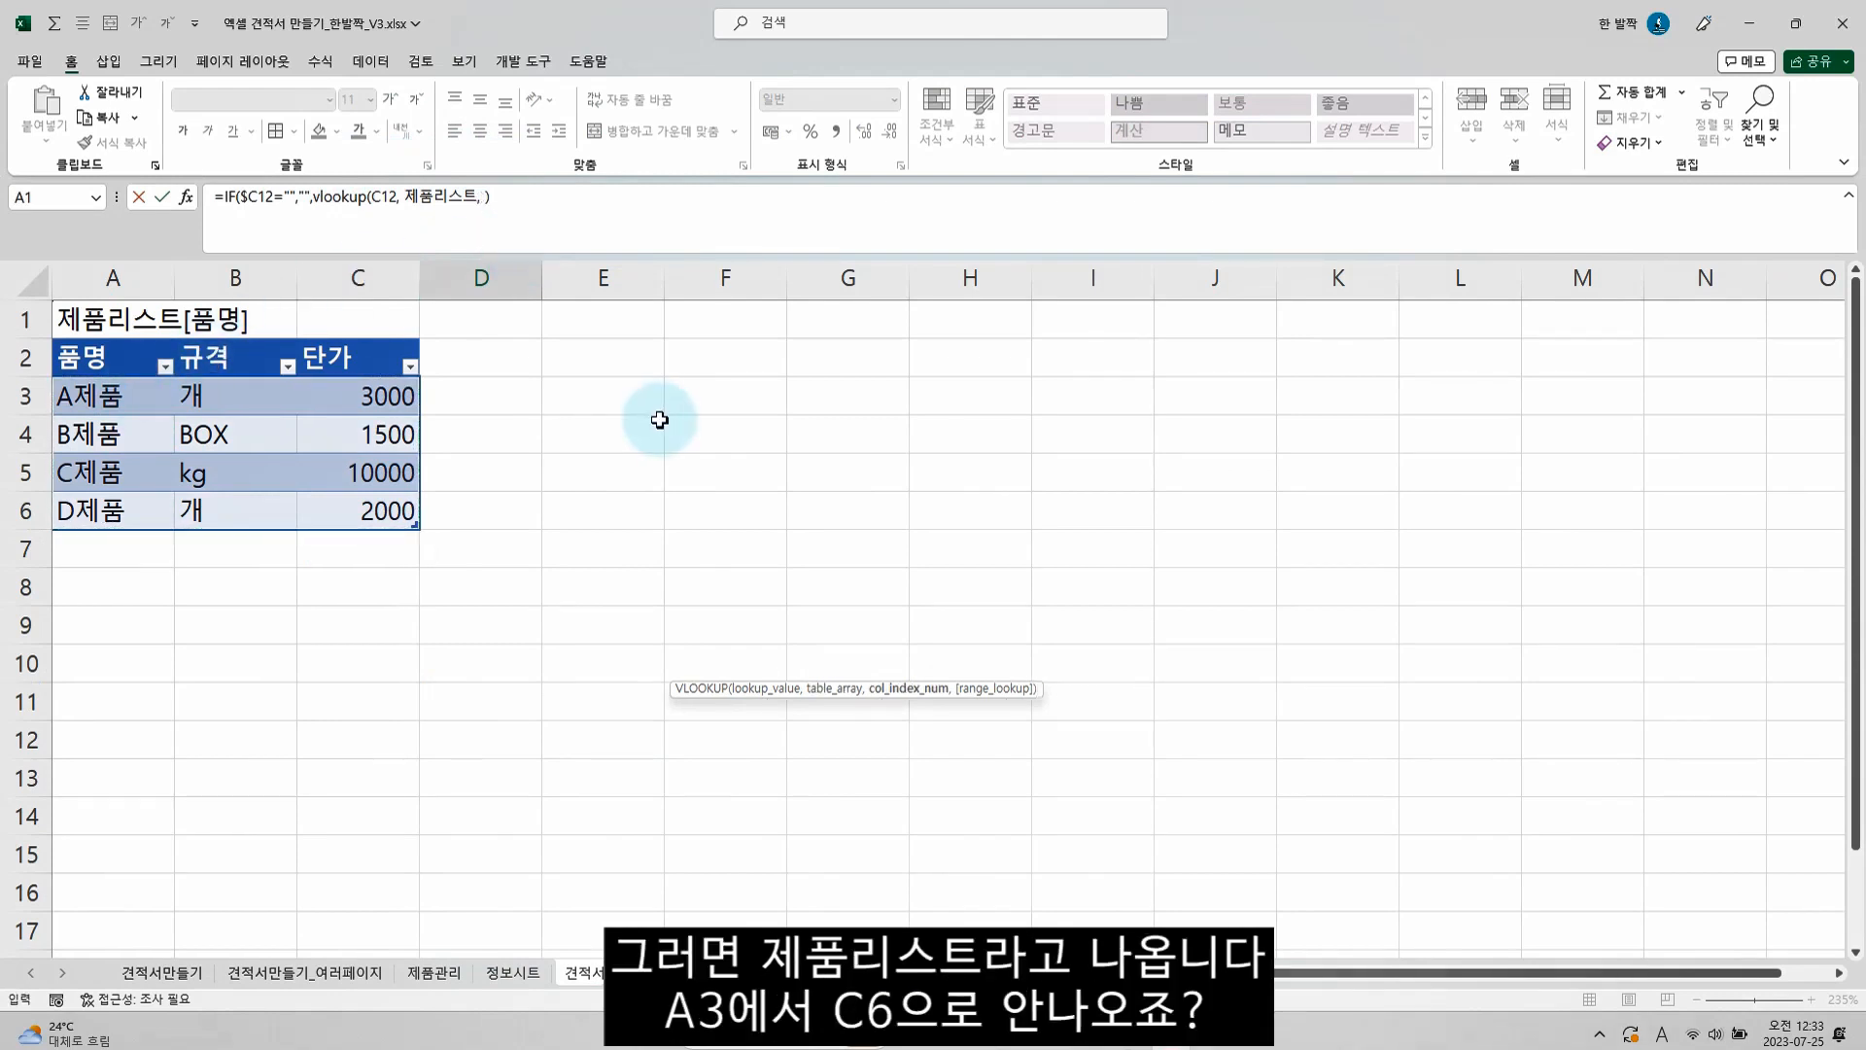
pyautogui.write('2, ')
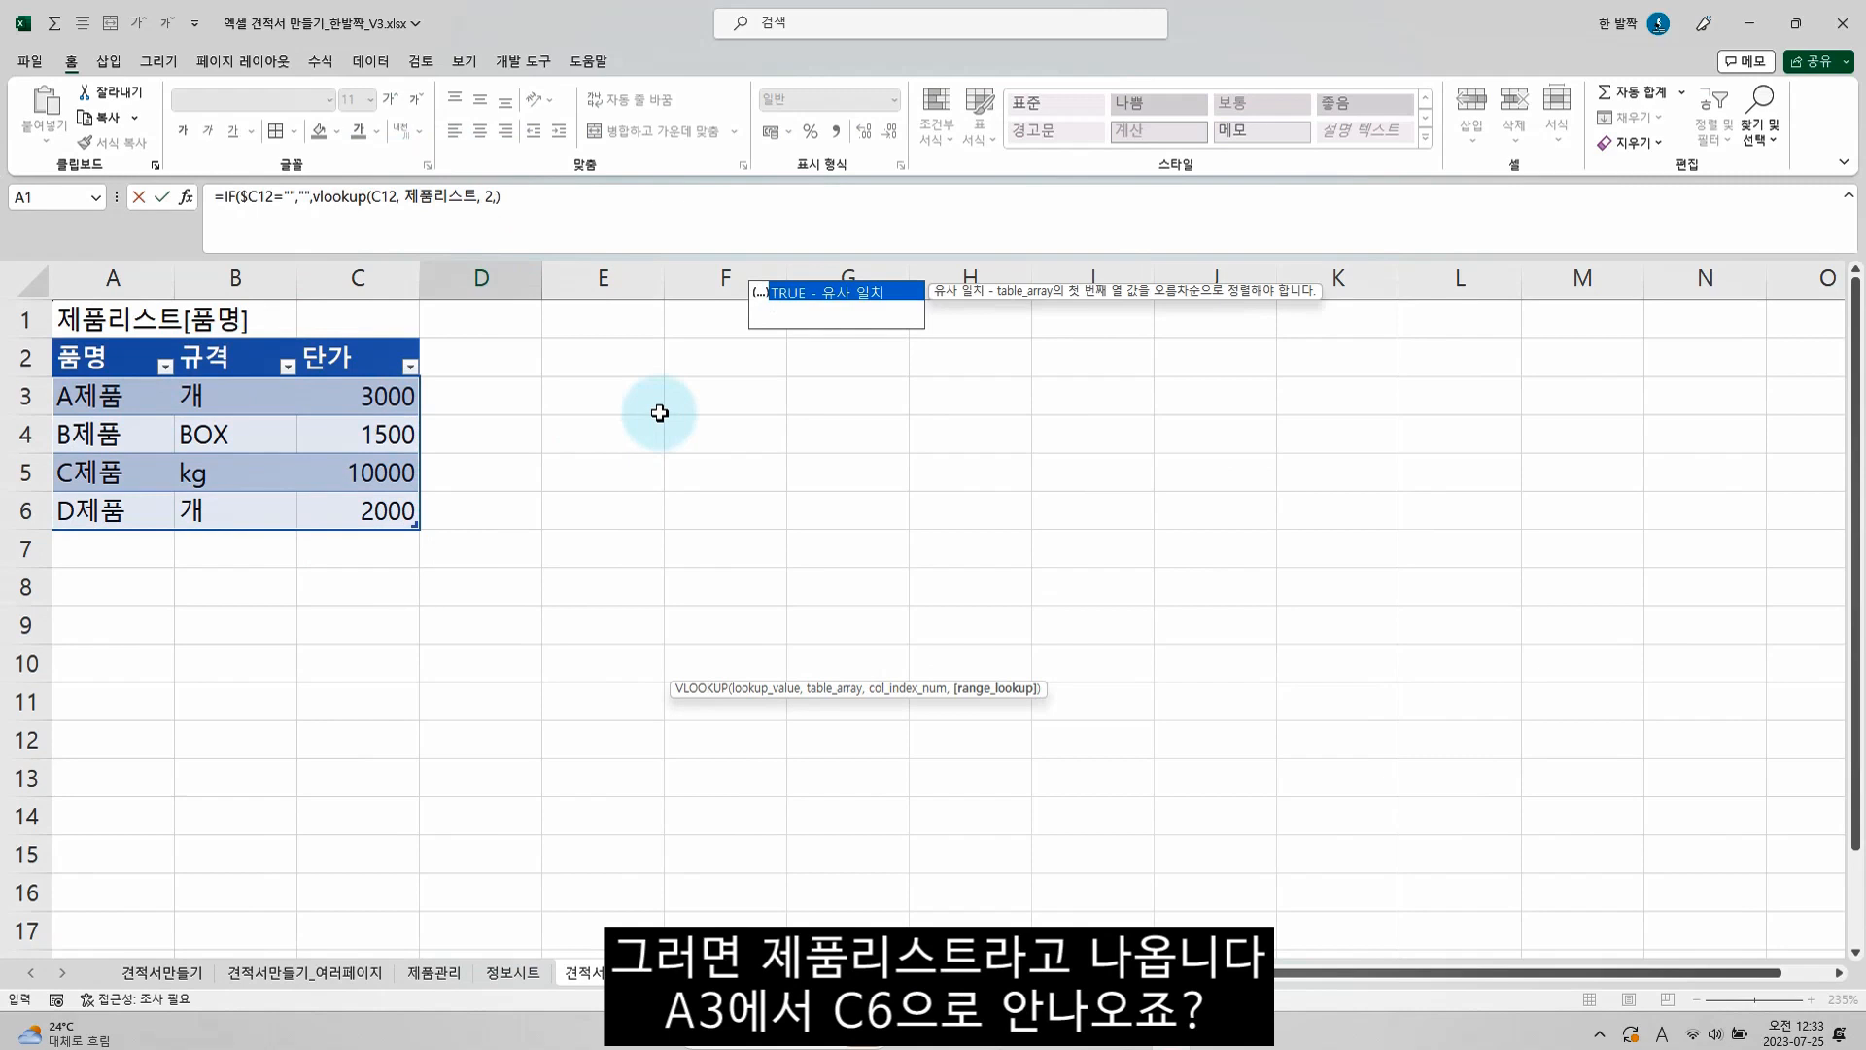
pyautogui.write('0')
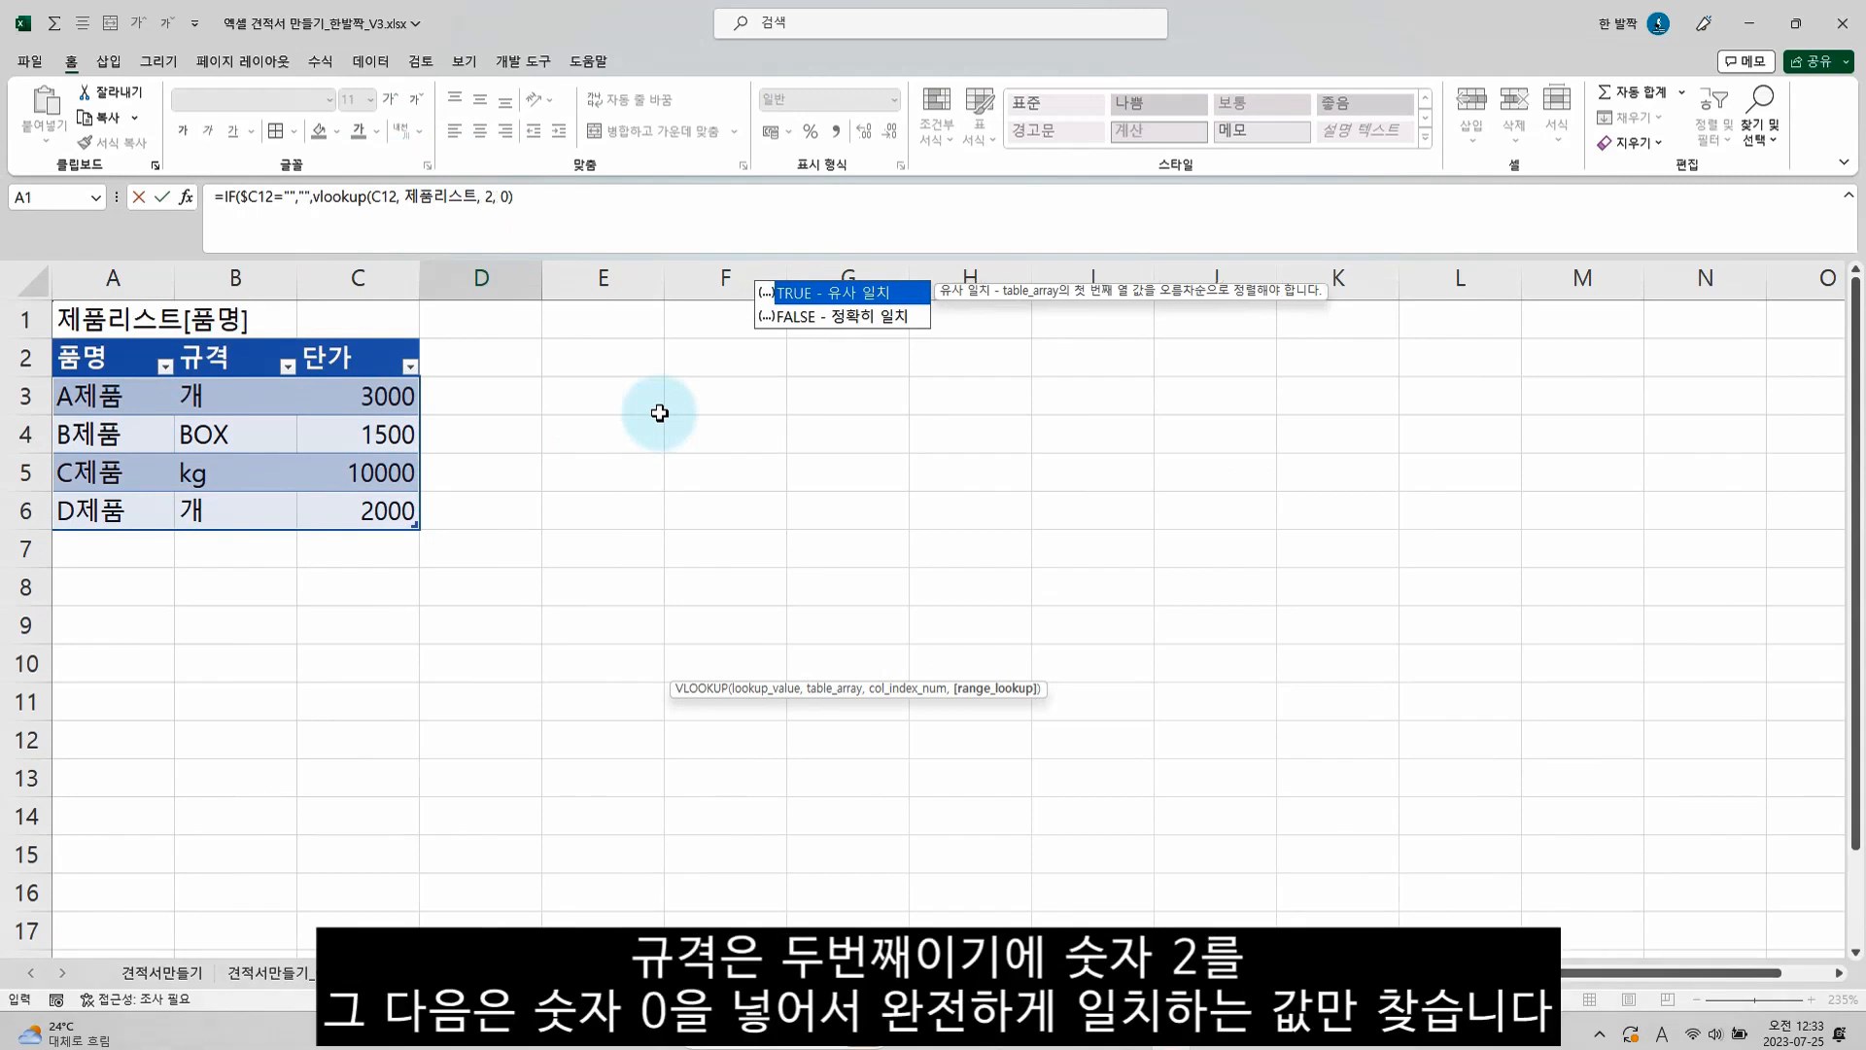
pyautogui.press('Return')
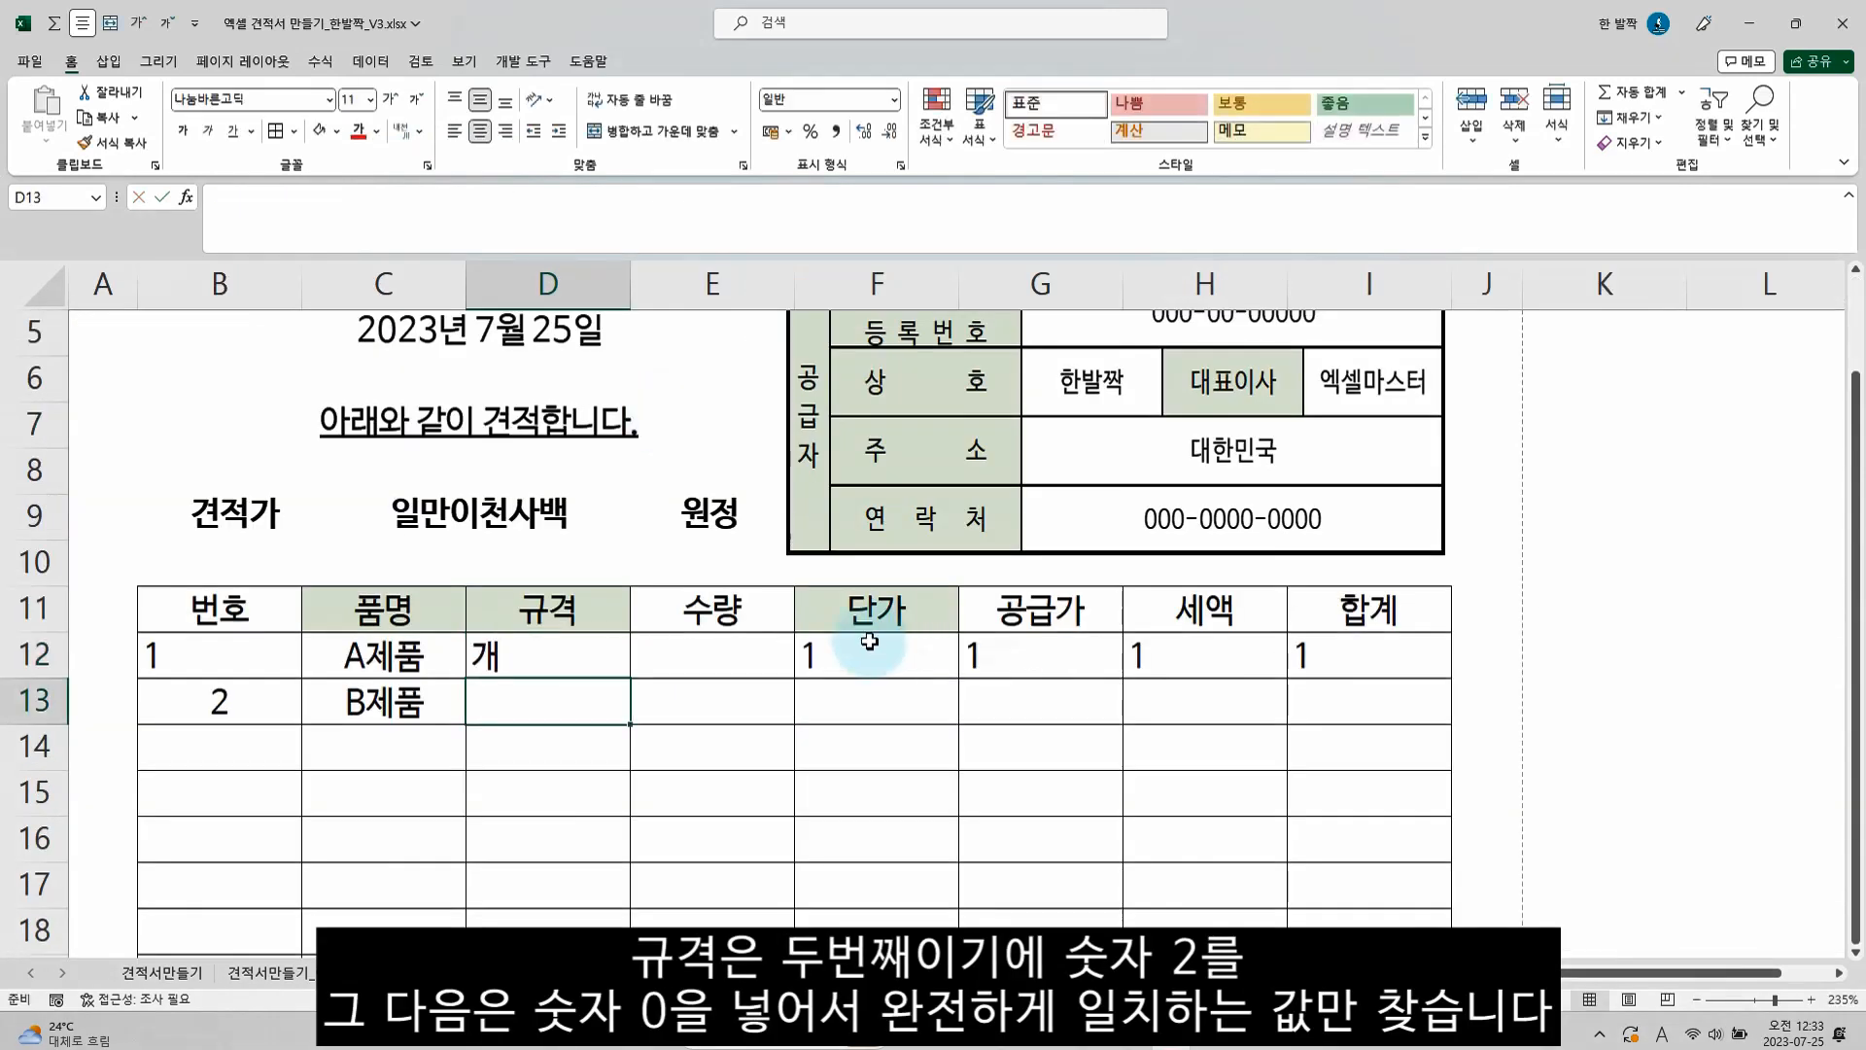
# Review the D12 formula and copy its VLOOKUP(C12,제품리스트,2,0) part, leaving the cell as it is
pyautogui.doubleClick(583, 655)
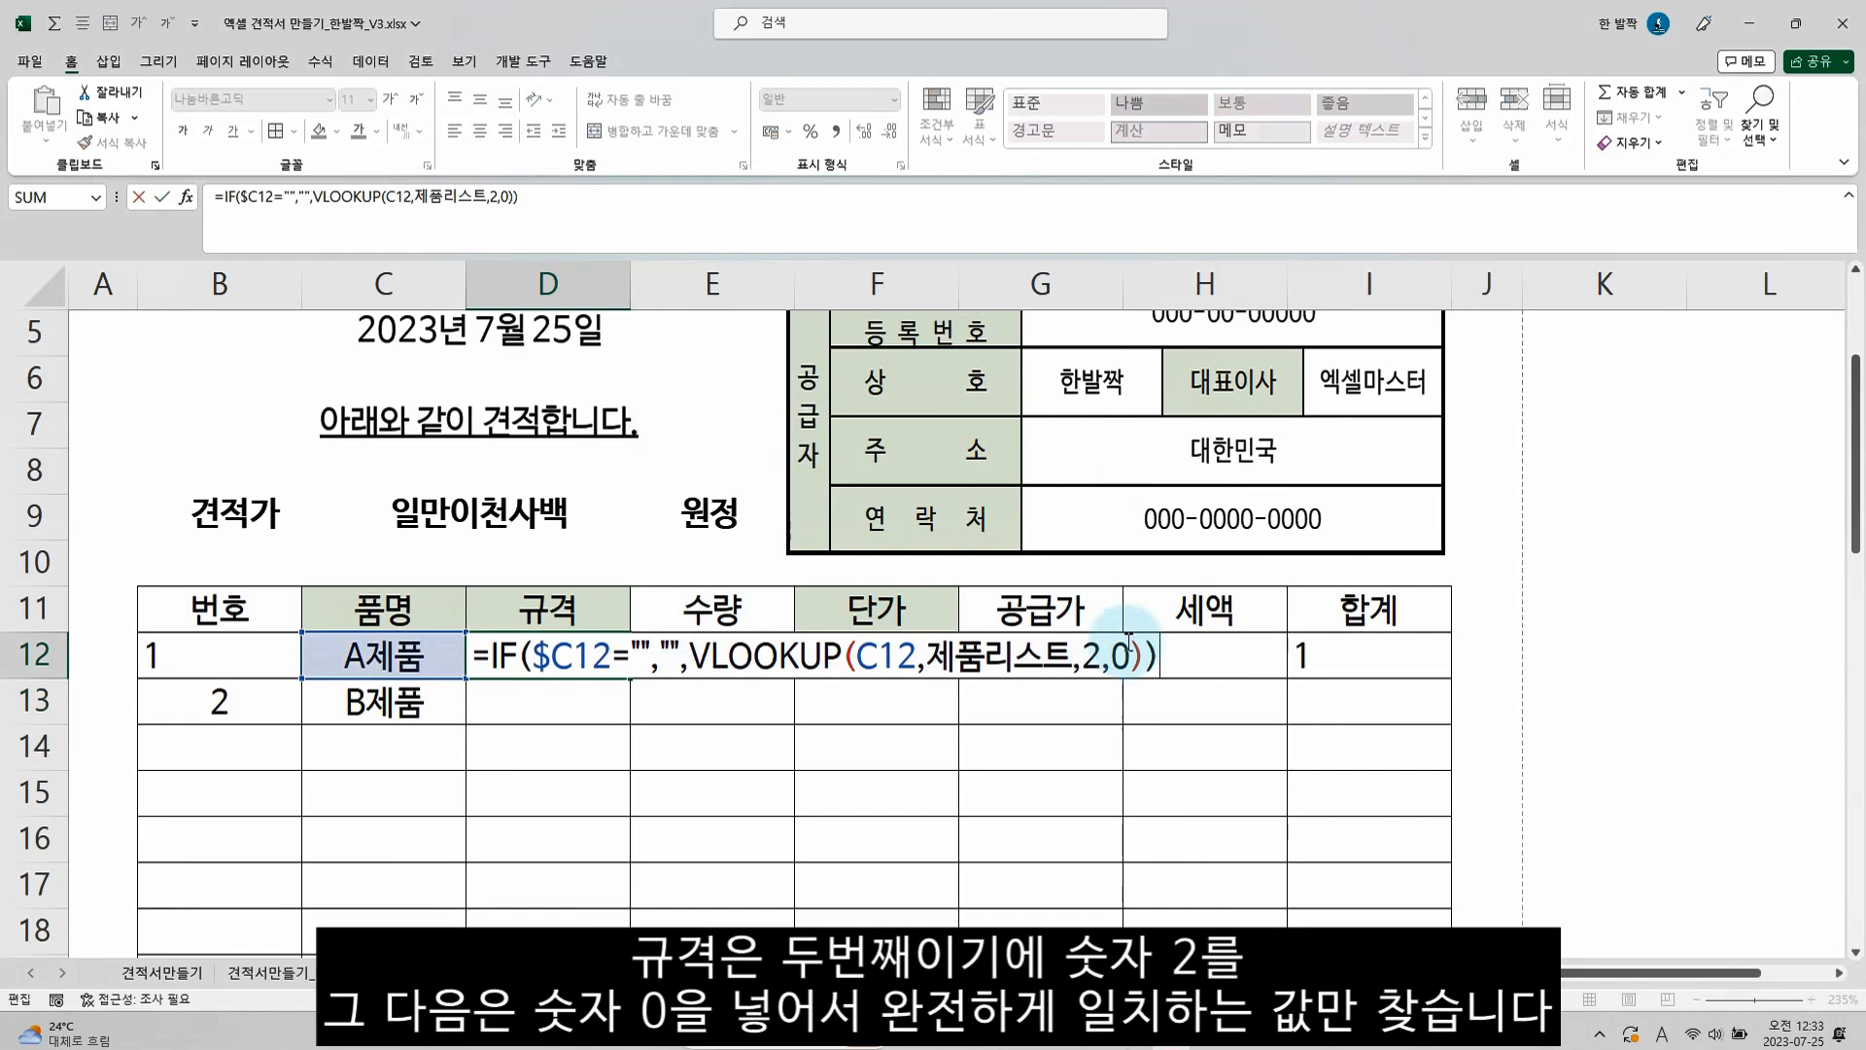
pyautogui.press('Escape')
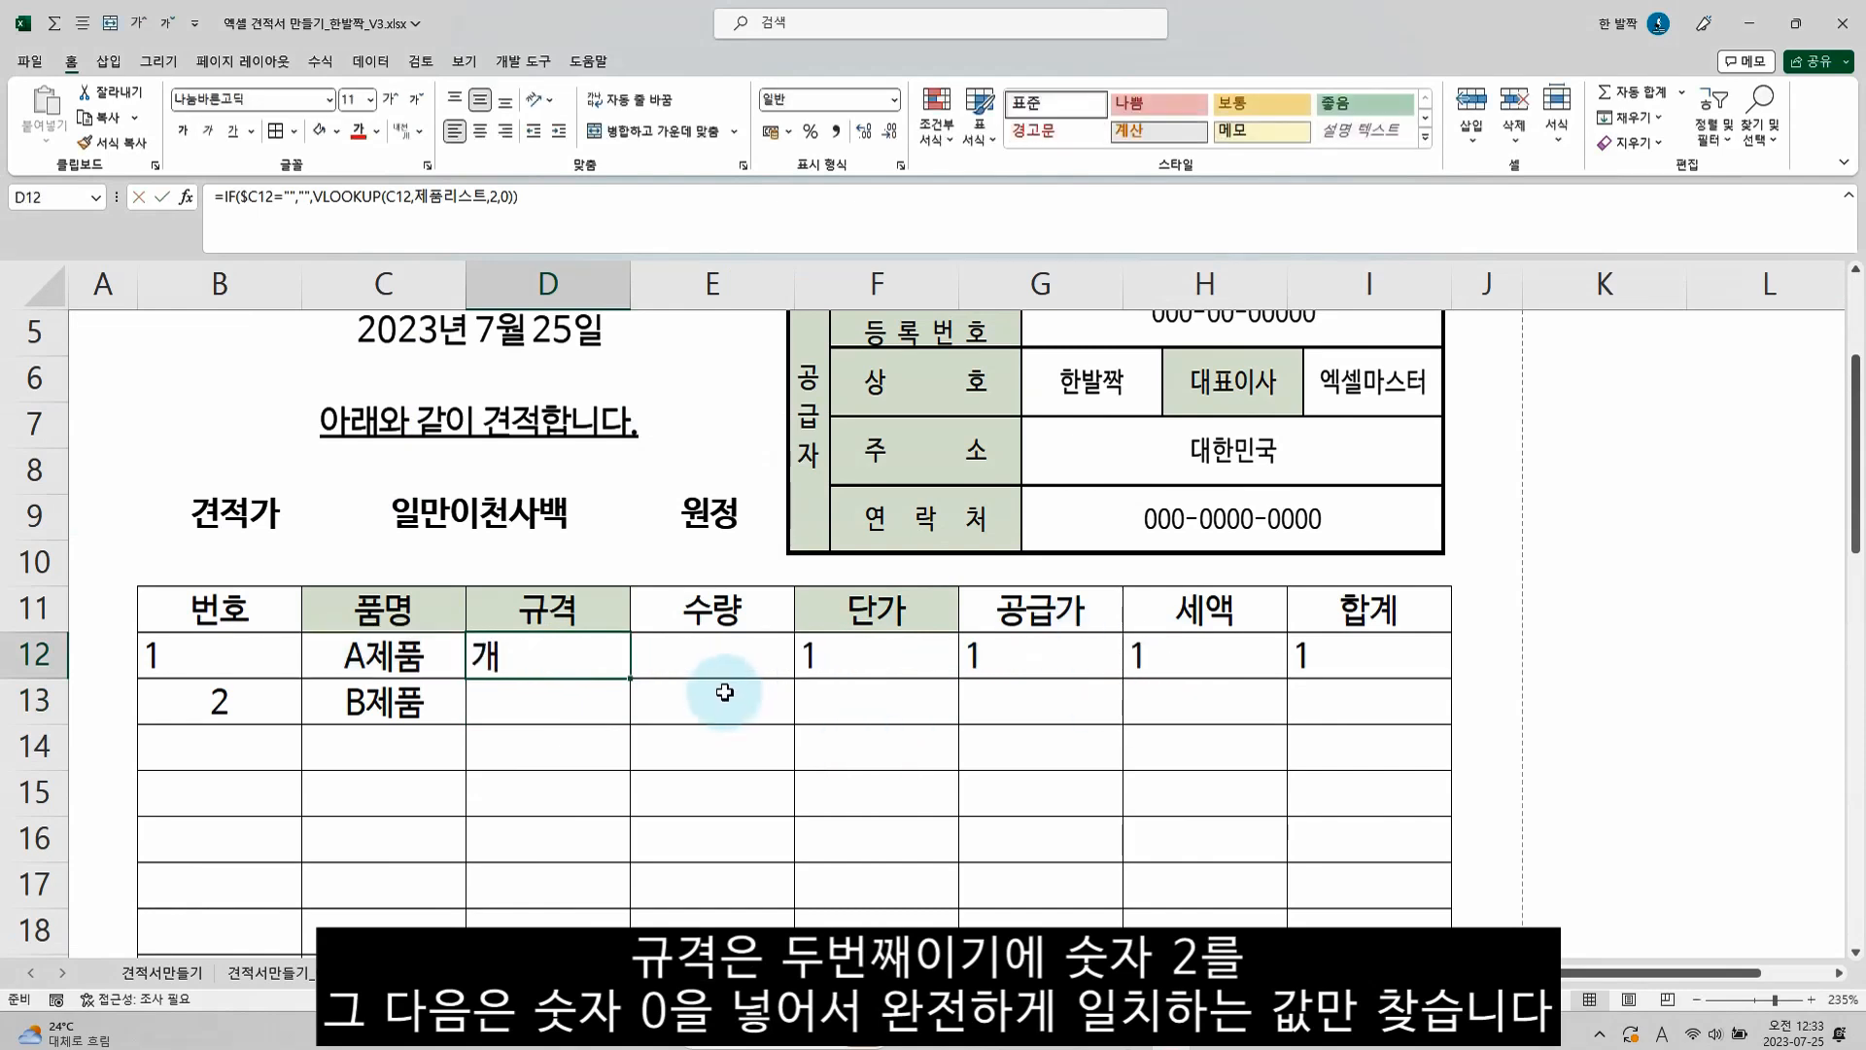
pyautogui.doubleClick(608, 662)
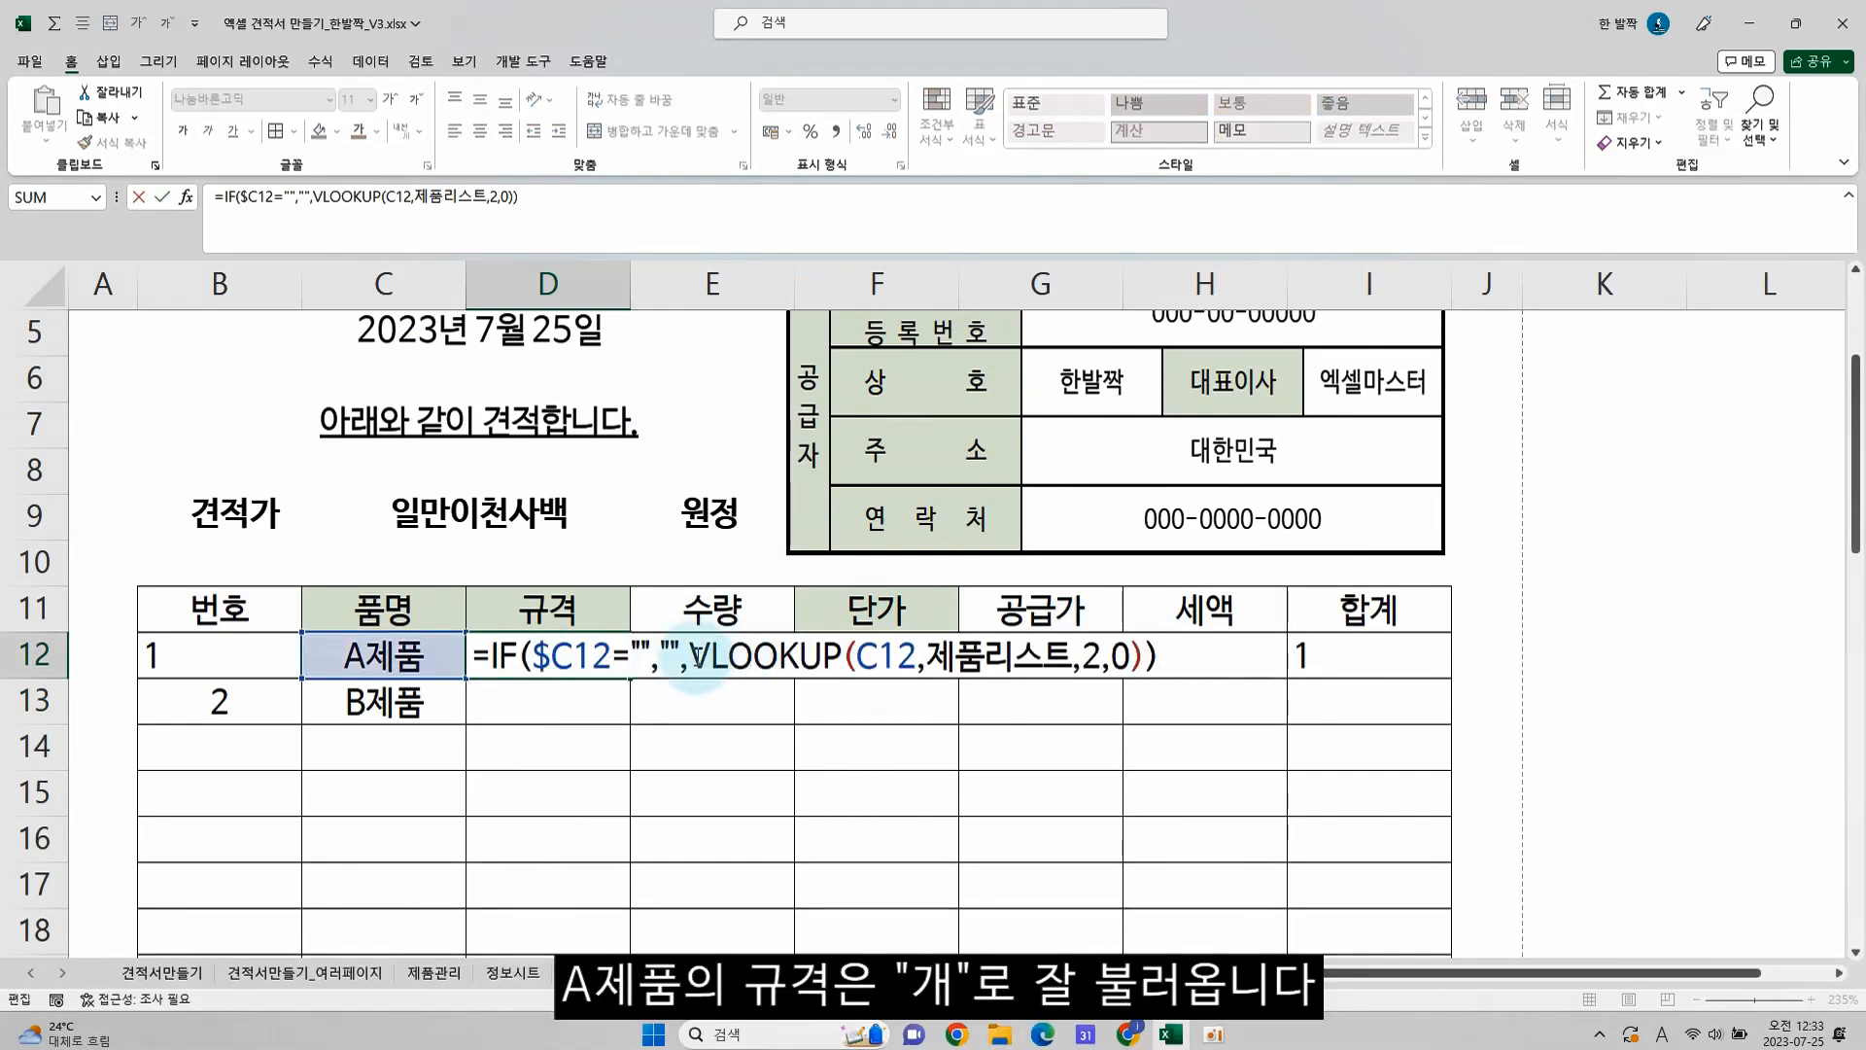
pyautogui.moveTo(690, 655); pyautogui.dragTo(1143, 654)
pyautogui.hotkey('ctrl', 'c')
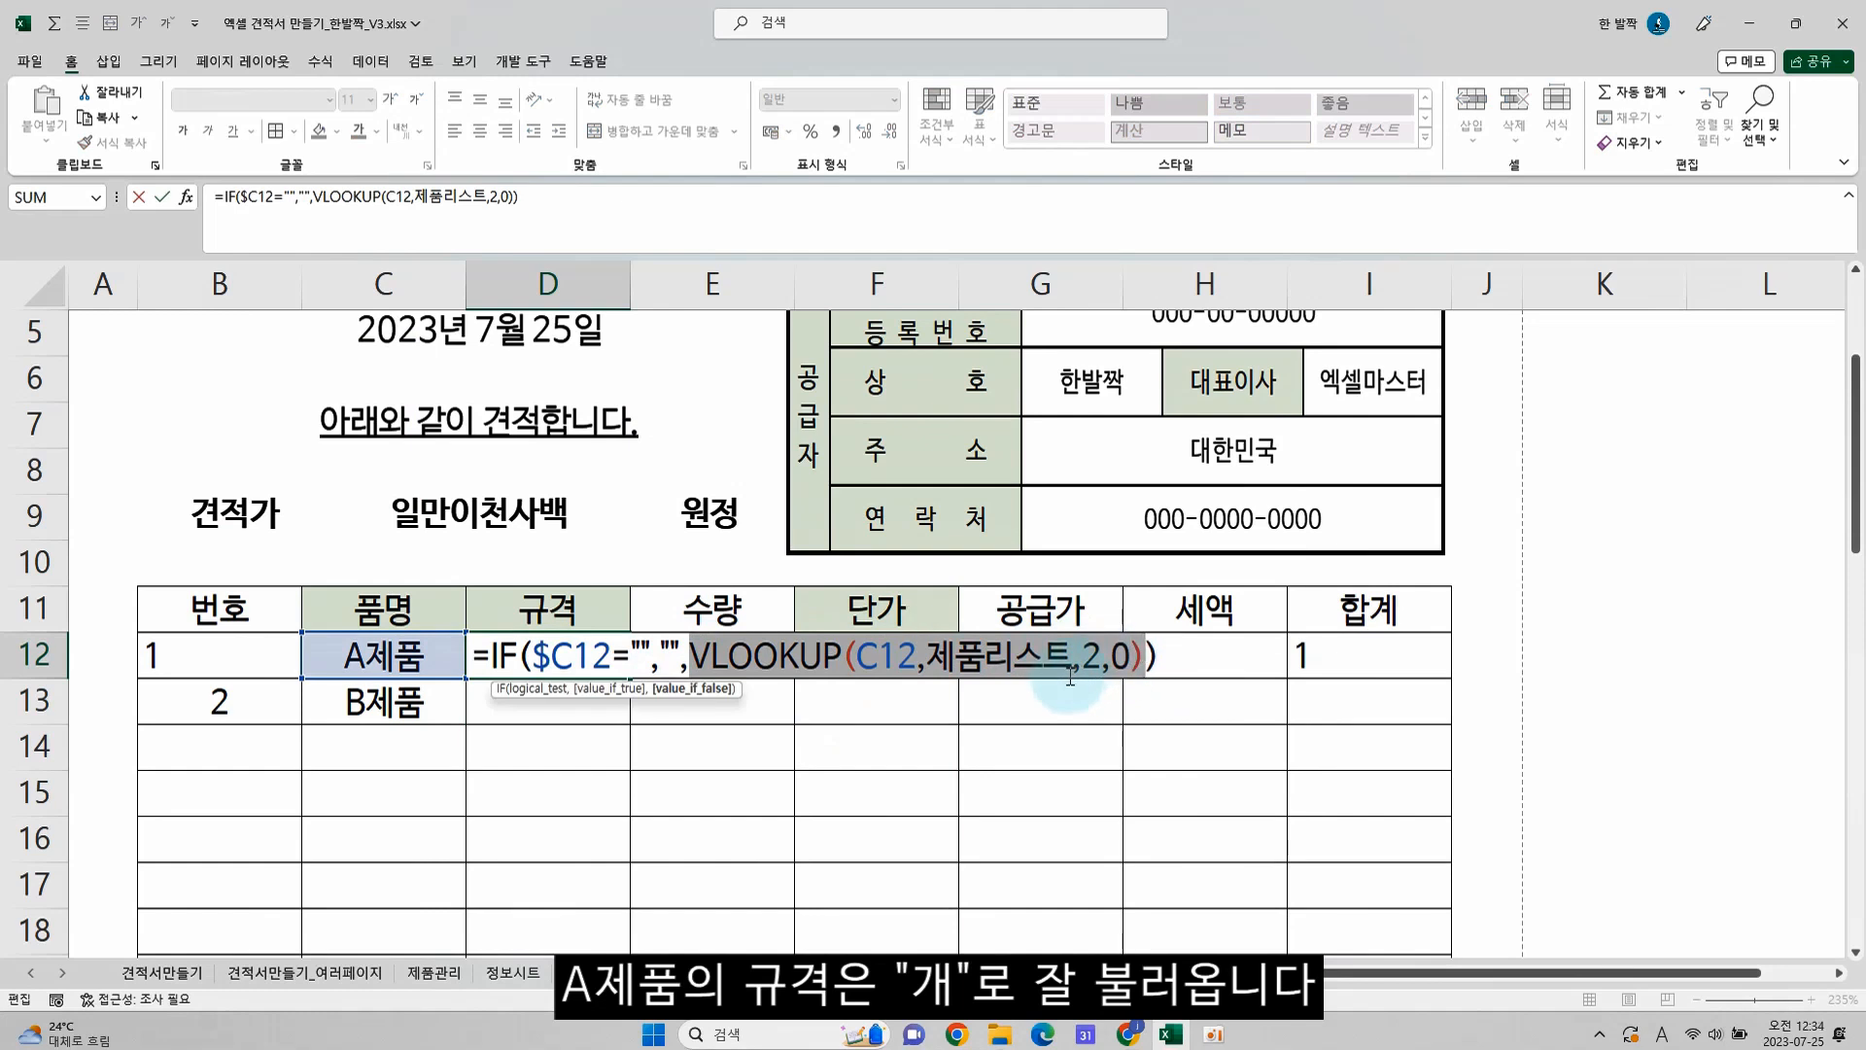
pyautogui.press('Escape')
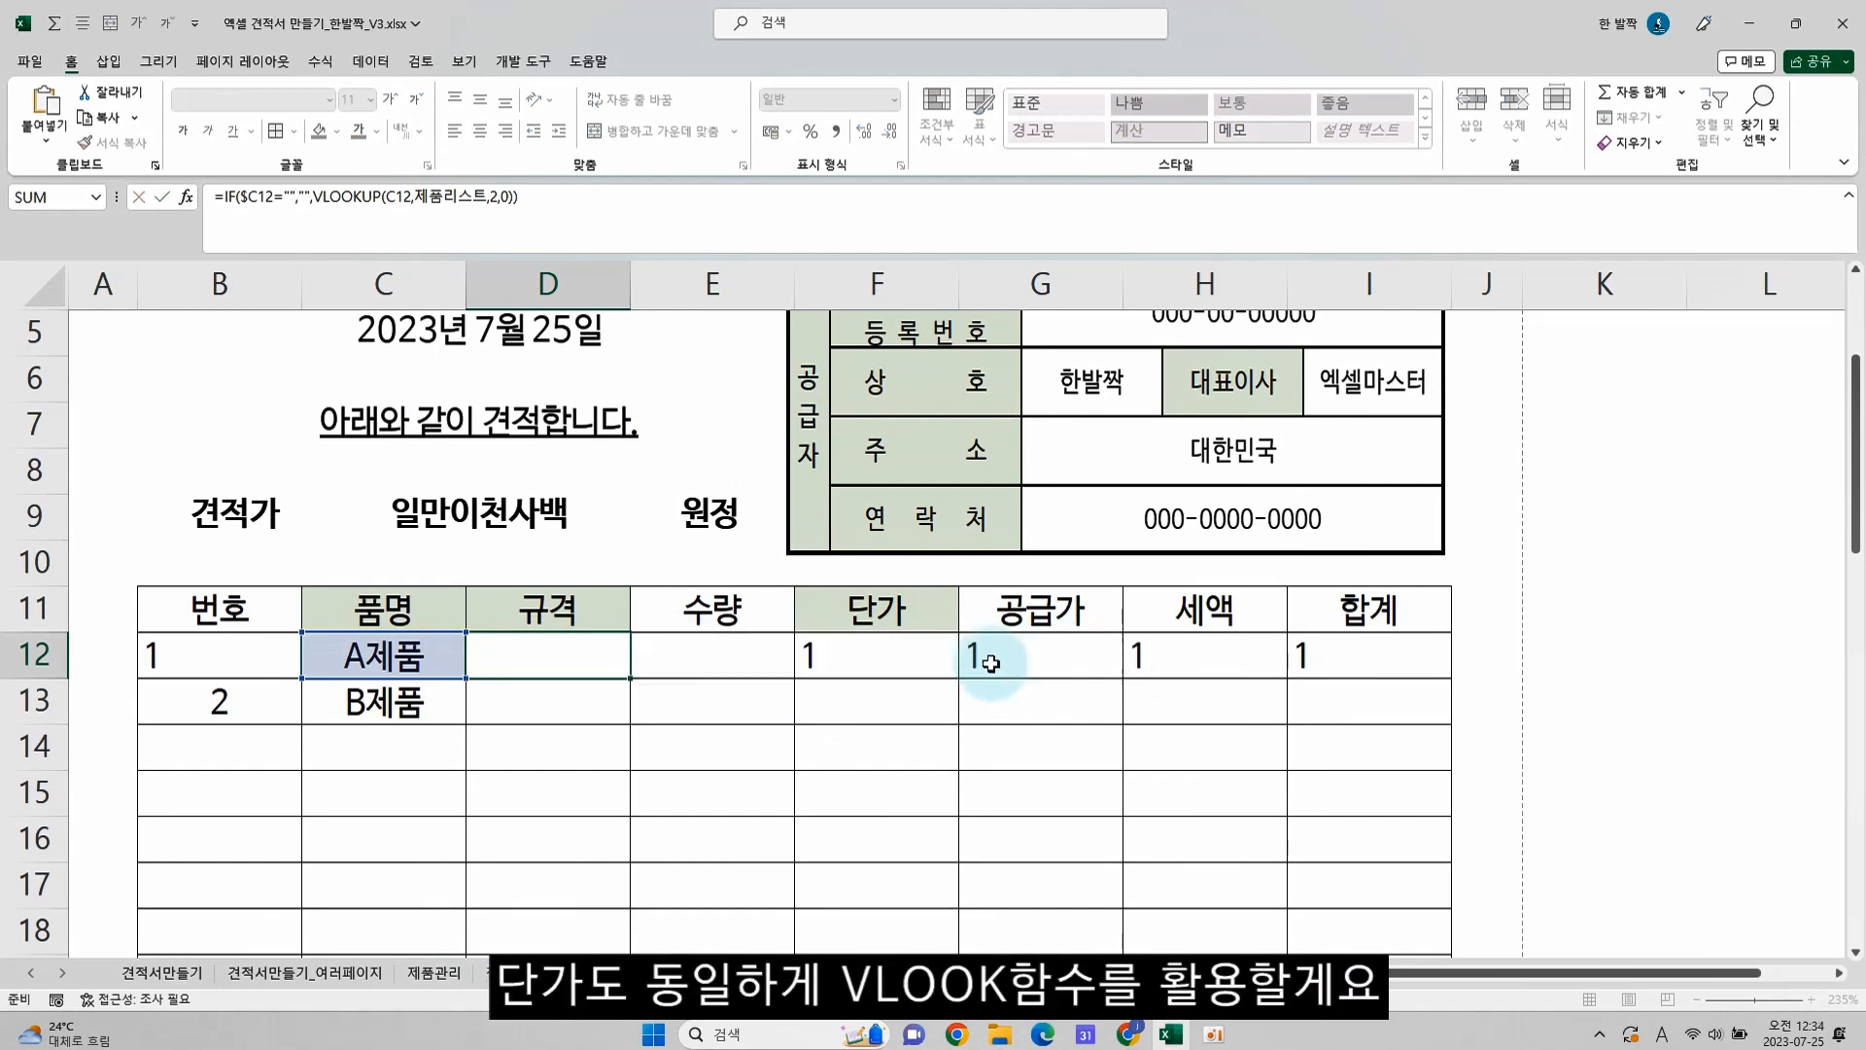
# In the 단가 cell F12, replace the ROW part with the copied VLOOKUP and set its column index to 3
pyautogui.click(922, 664)
pyautogui.doubleClick(922, 664)
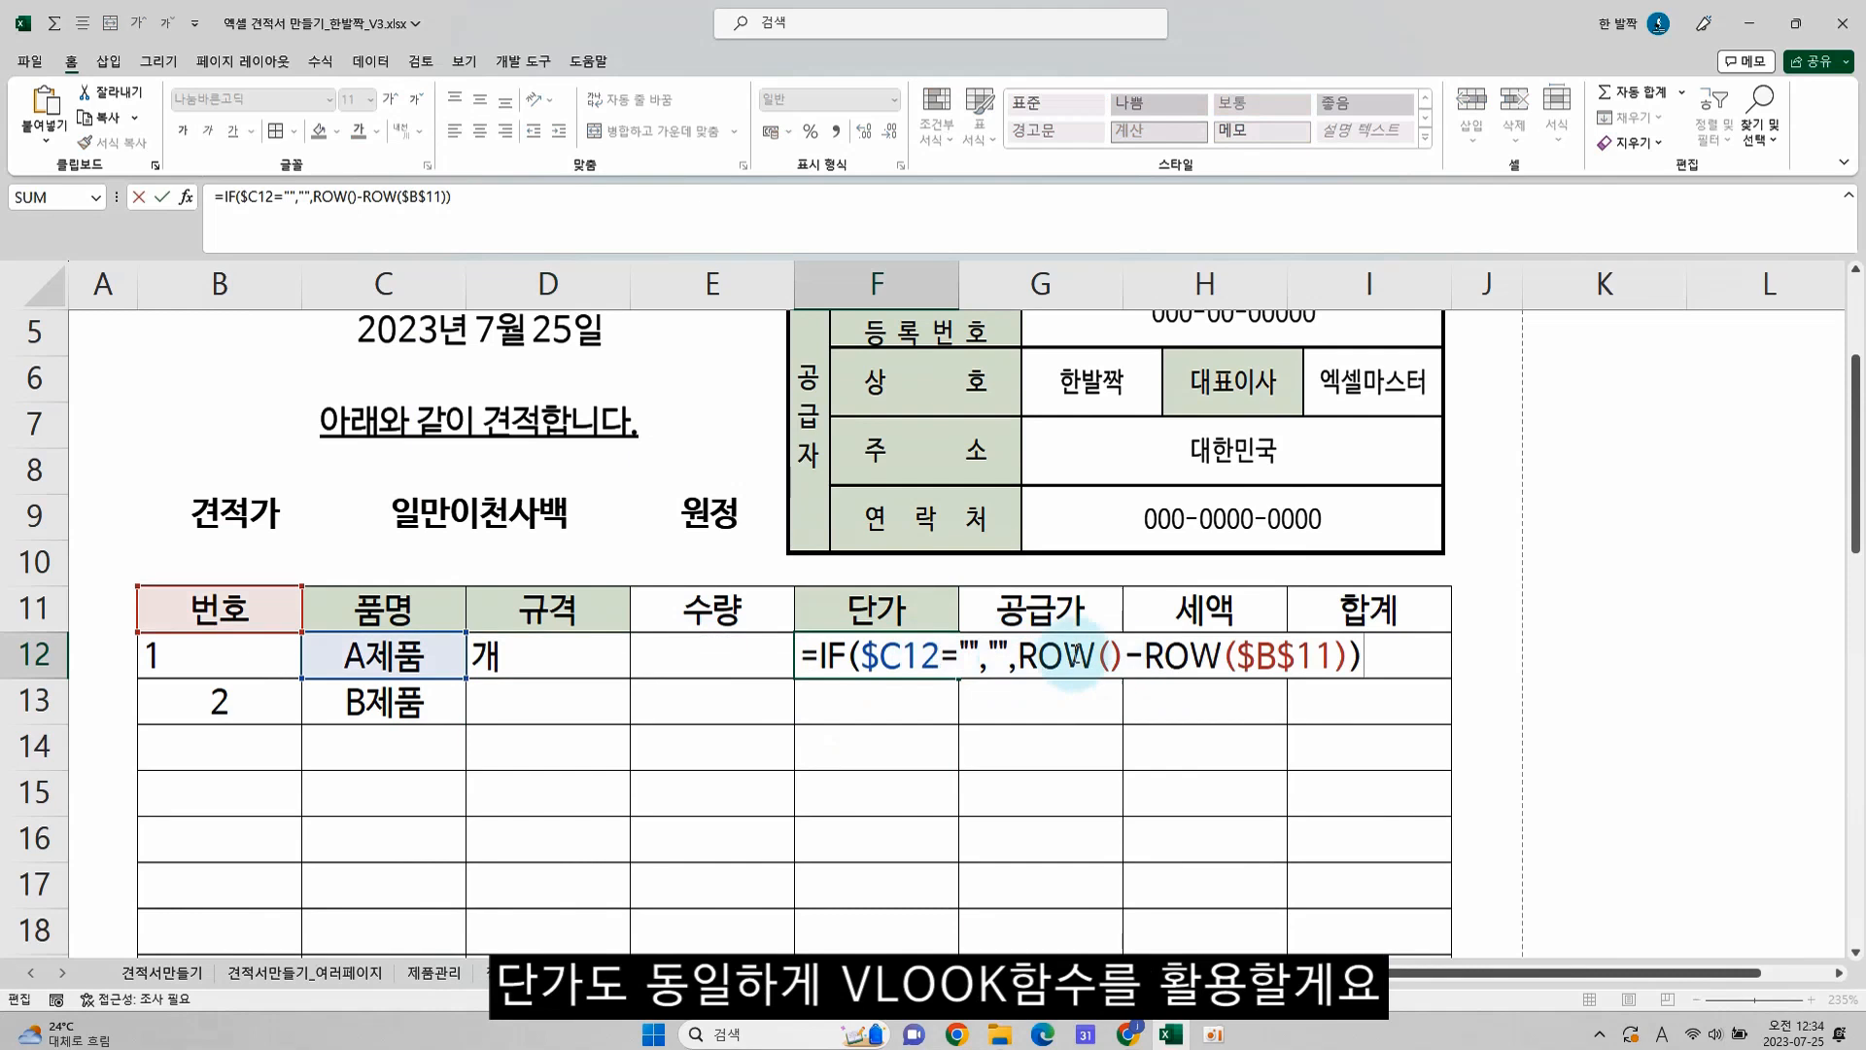
pyautogui.moveTo(1027, 658); pyautogui.dragTo(1359, 660)
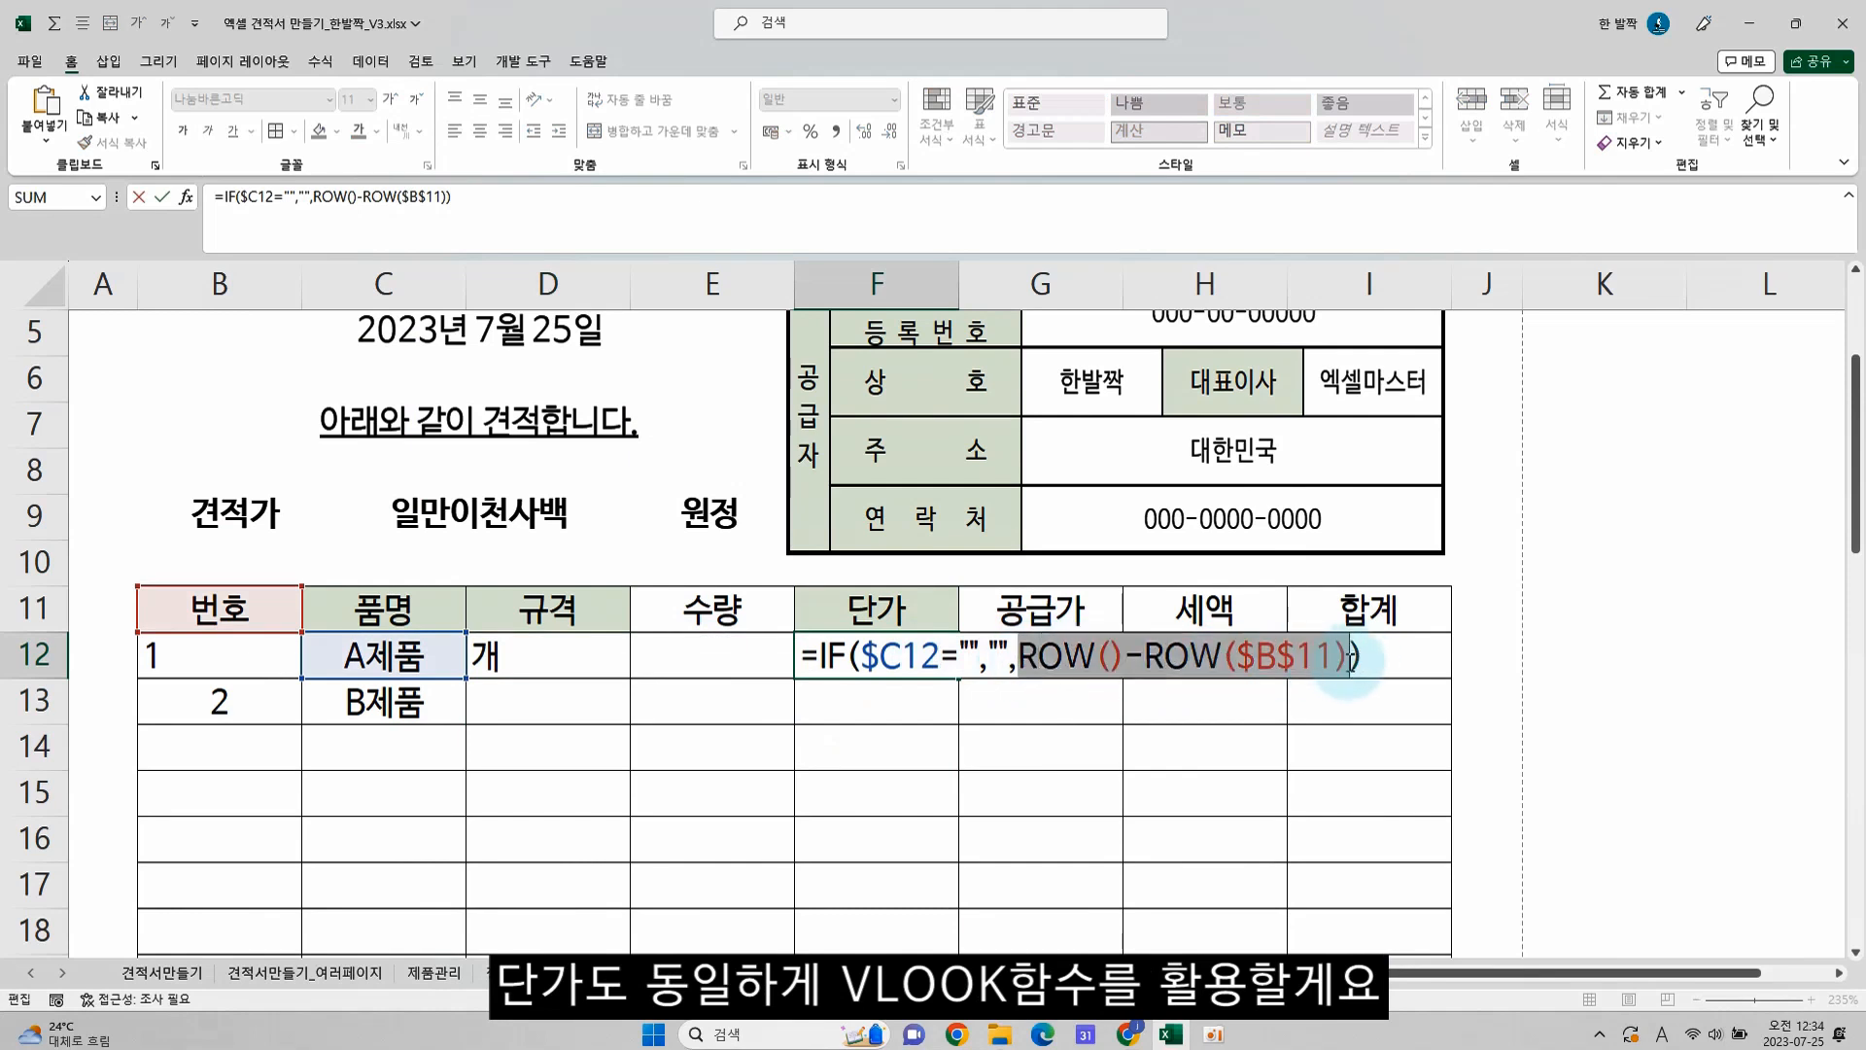
pyautogui.hotkey('ctrl', 'v')
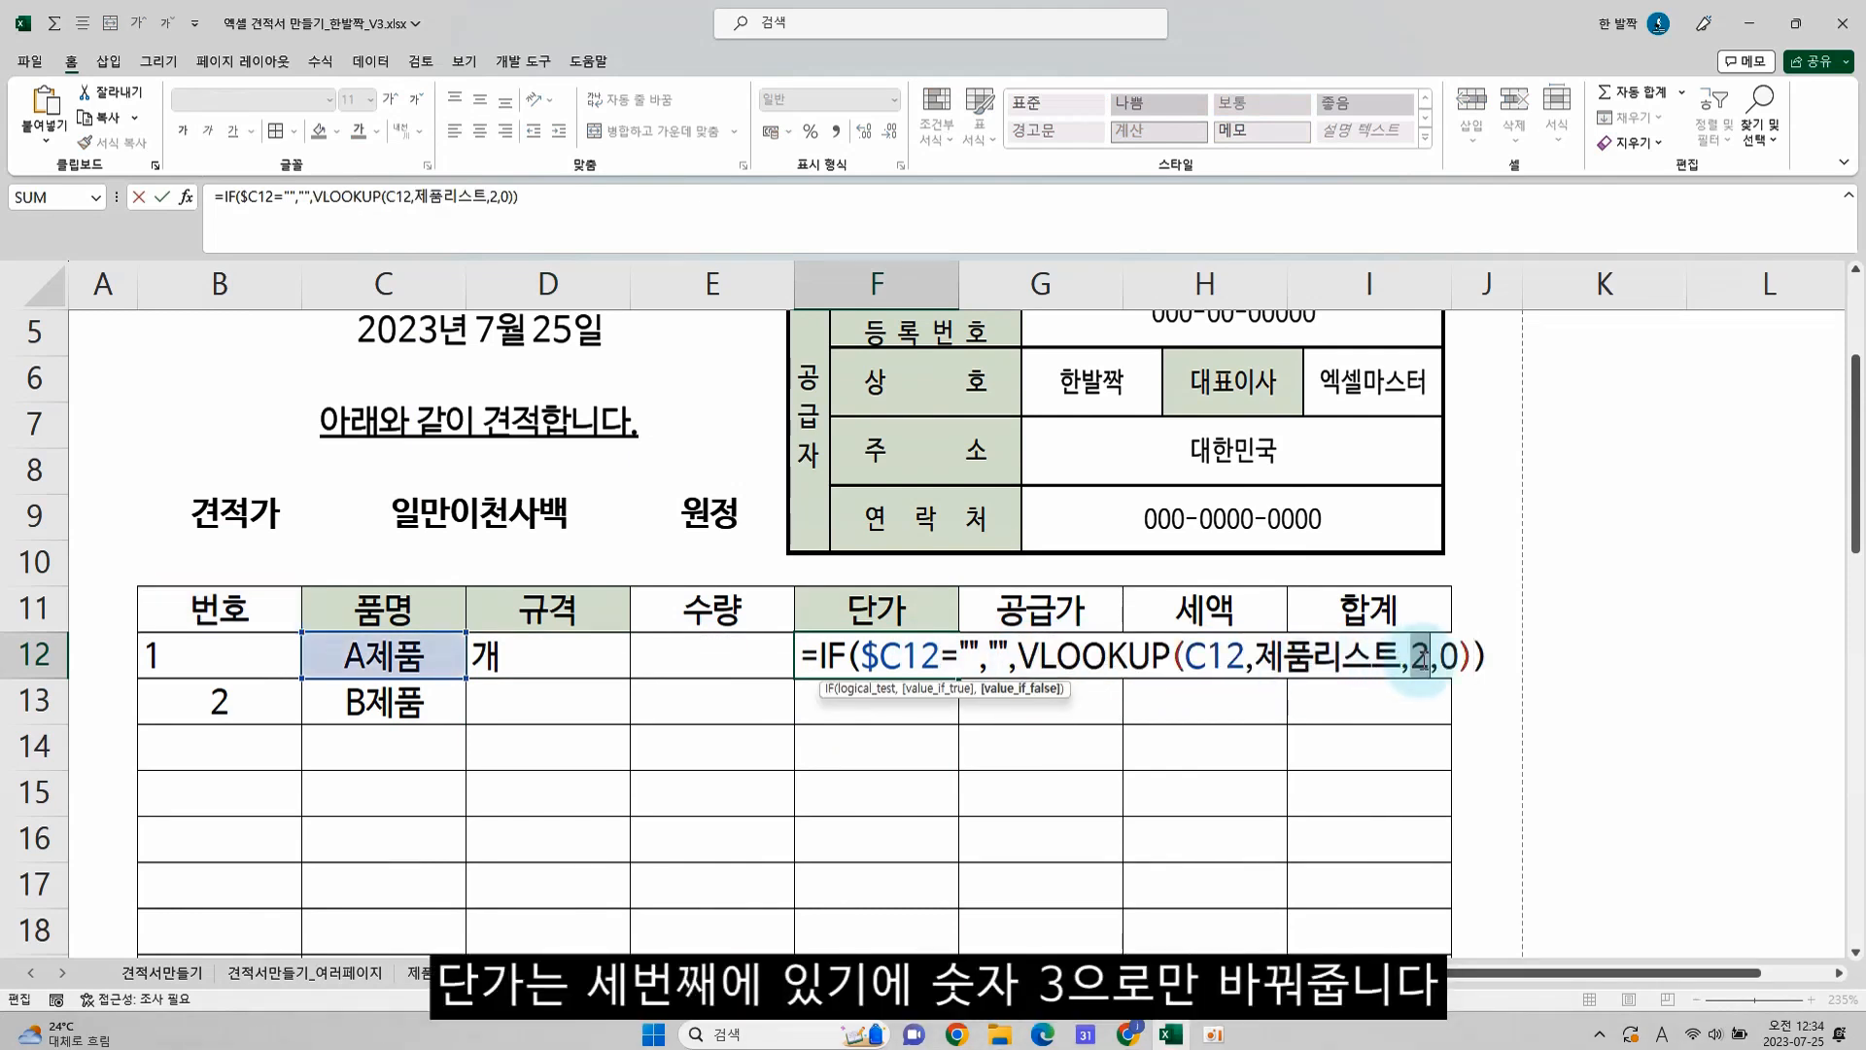
pyautogui.doubleClick(1421, 661)
pyautogui.write('3')
pyautogui.press('Return')
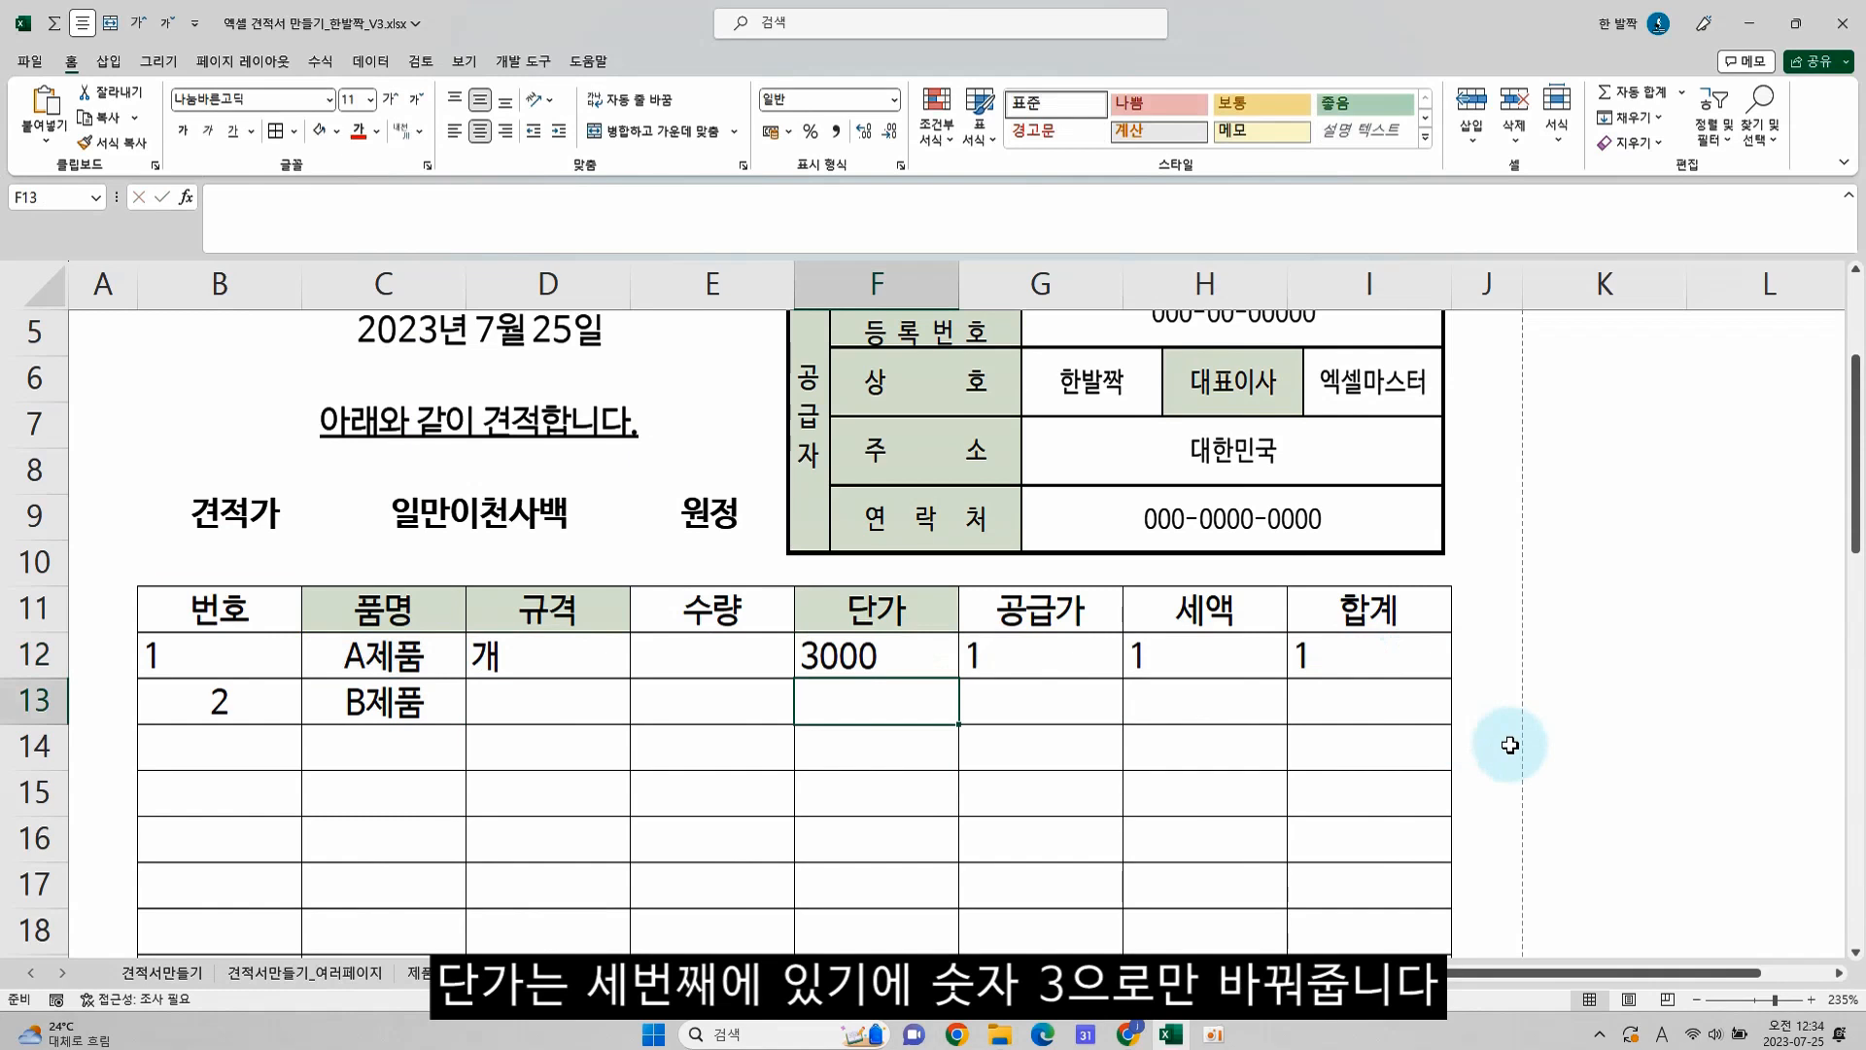
pyautogui.click(541, 654)
pyautogui.click(874, 655)
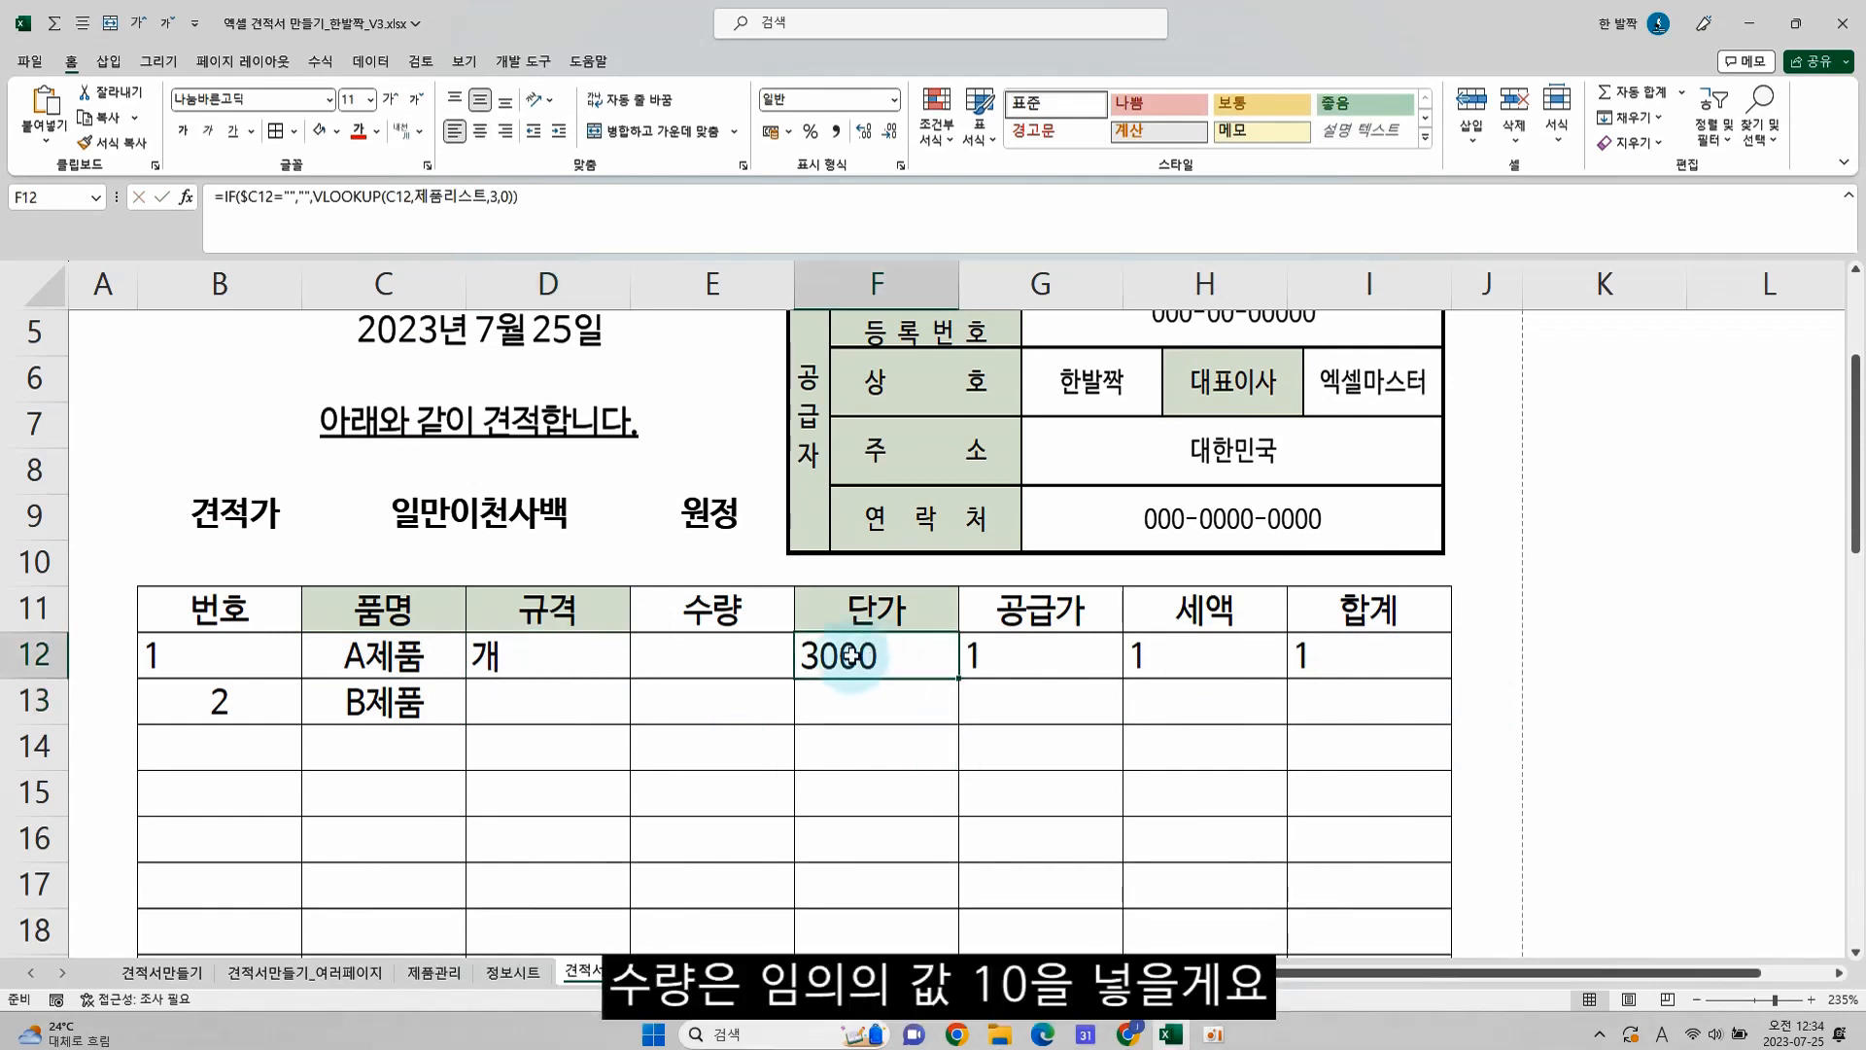
# Enter 10 as the 수량 of the first item in E12
pyautogui.click(708, 649)
pyautogui.write('10')
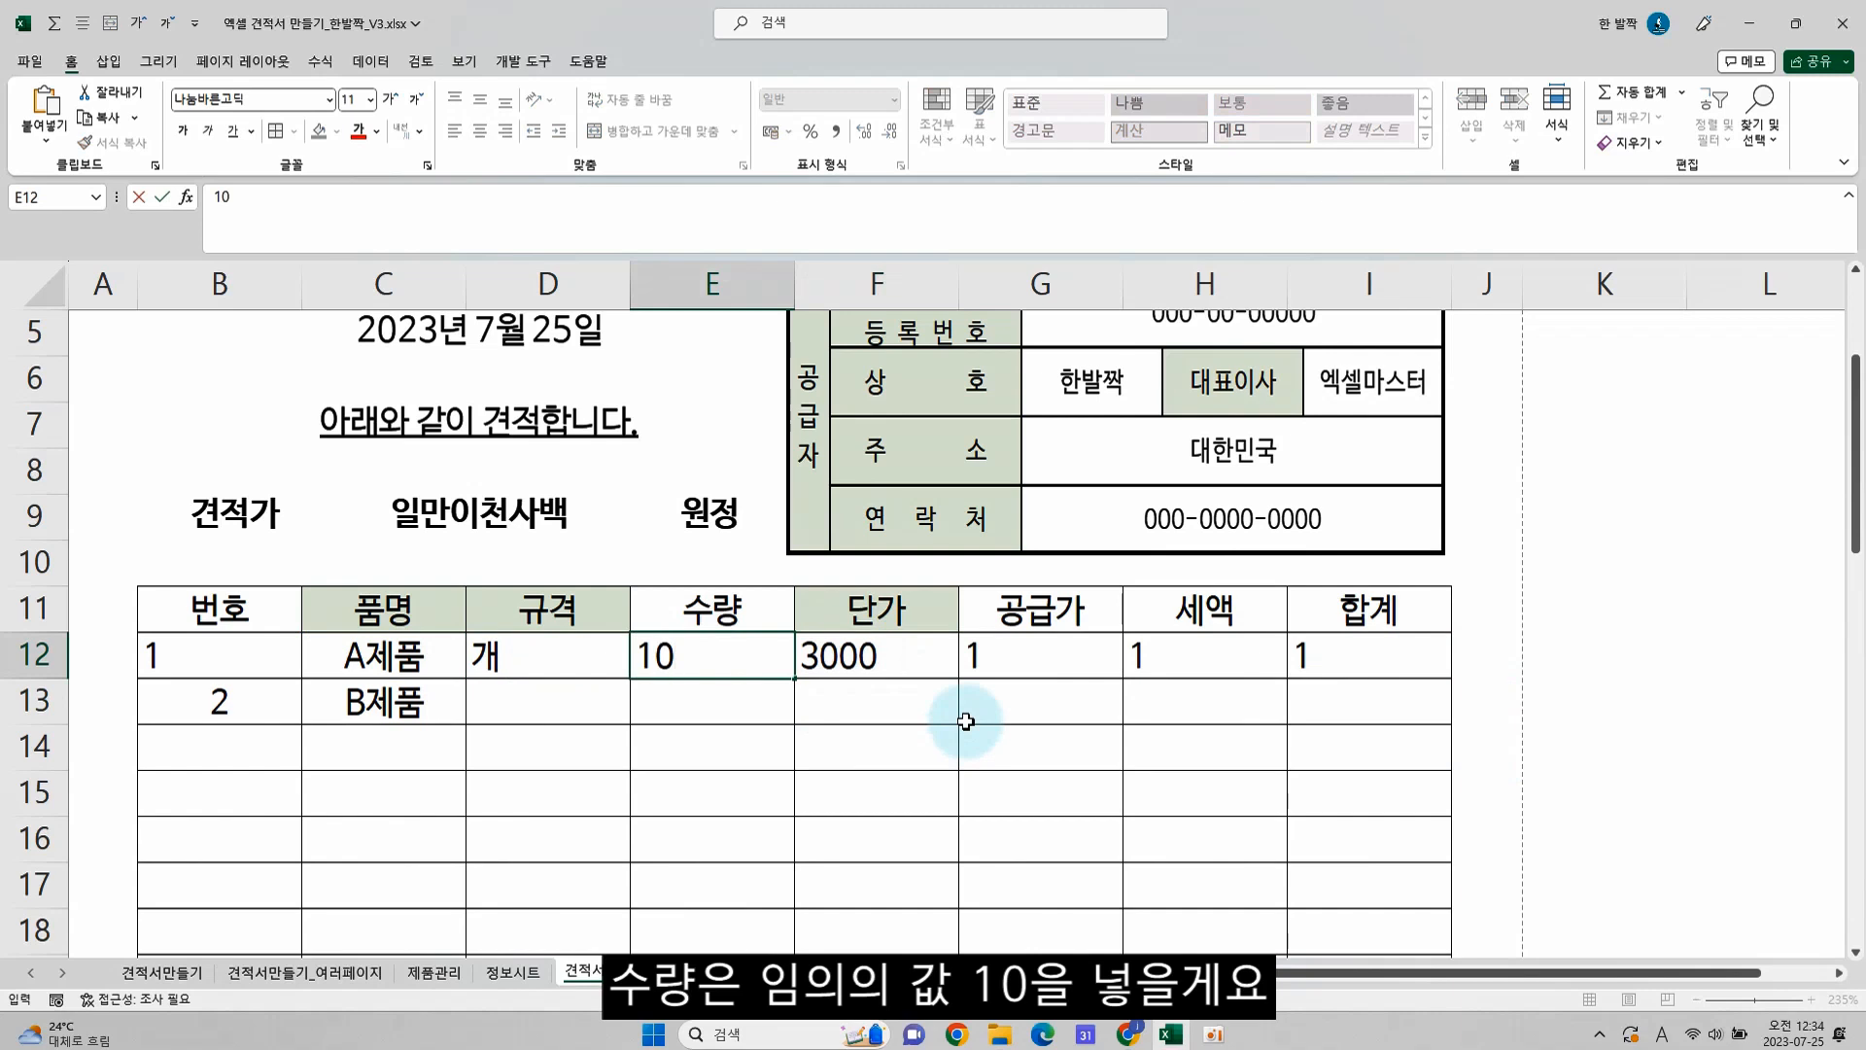
pyautogui.press('Return')
# In the 공급가 cell G12, replace the ROW part of the IF formula with quantity times unit price, E12*F12
pyautogui.press('Up')
pyautogui.press('Right')
pyautogui.press('Right')
pyautogui.press('F2')
pyautogui.moveTo(1183, 662); pyautogui.dragTo(1503, 650)
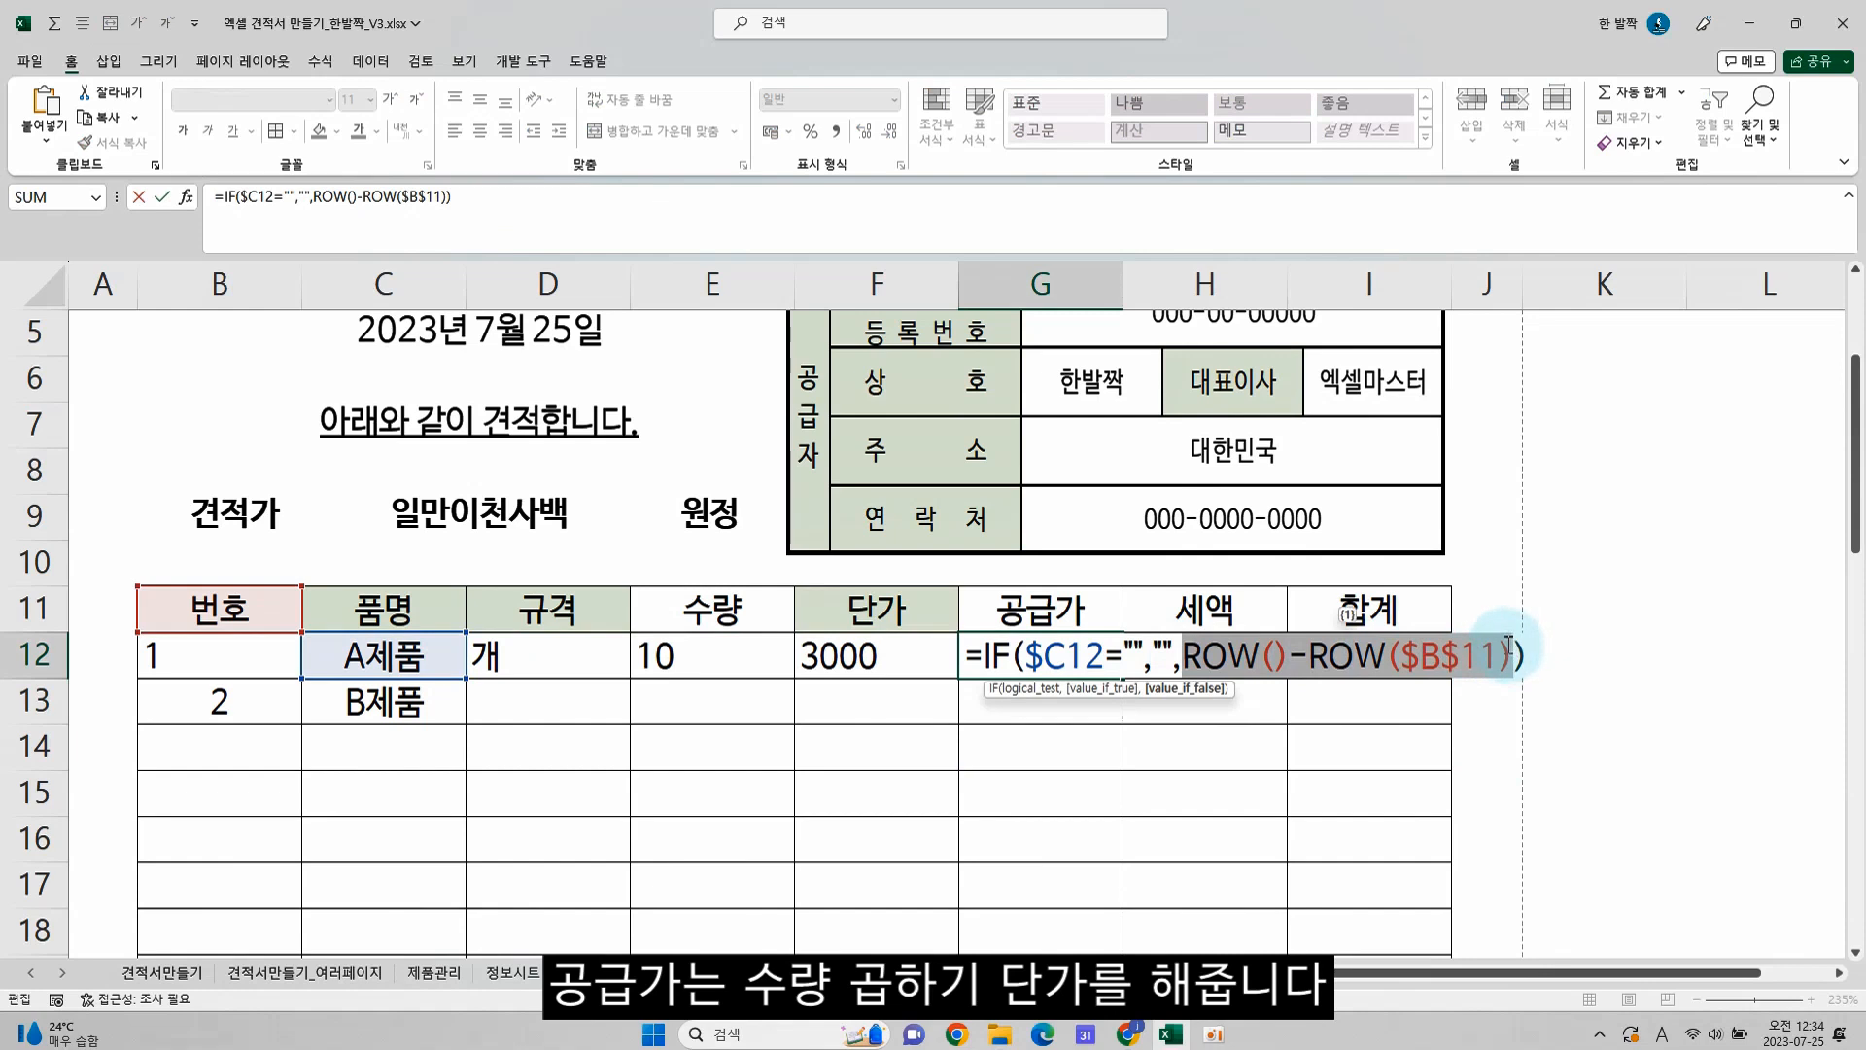
pyautogui.press('BackSpace')
pyautogui.click(720, 652)
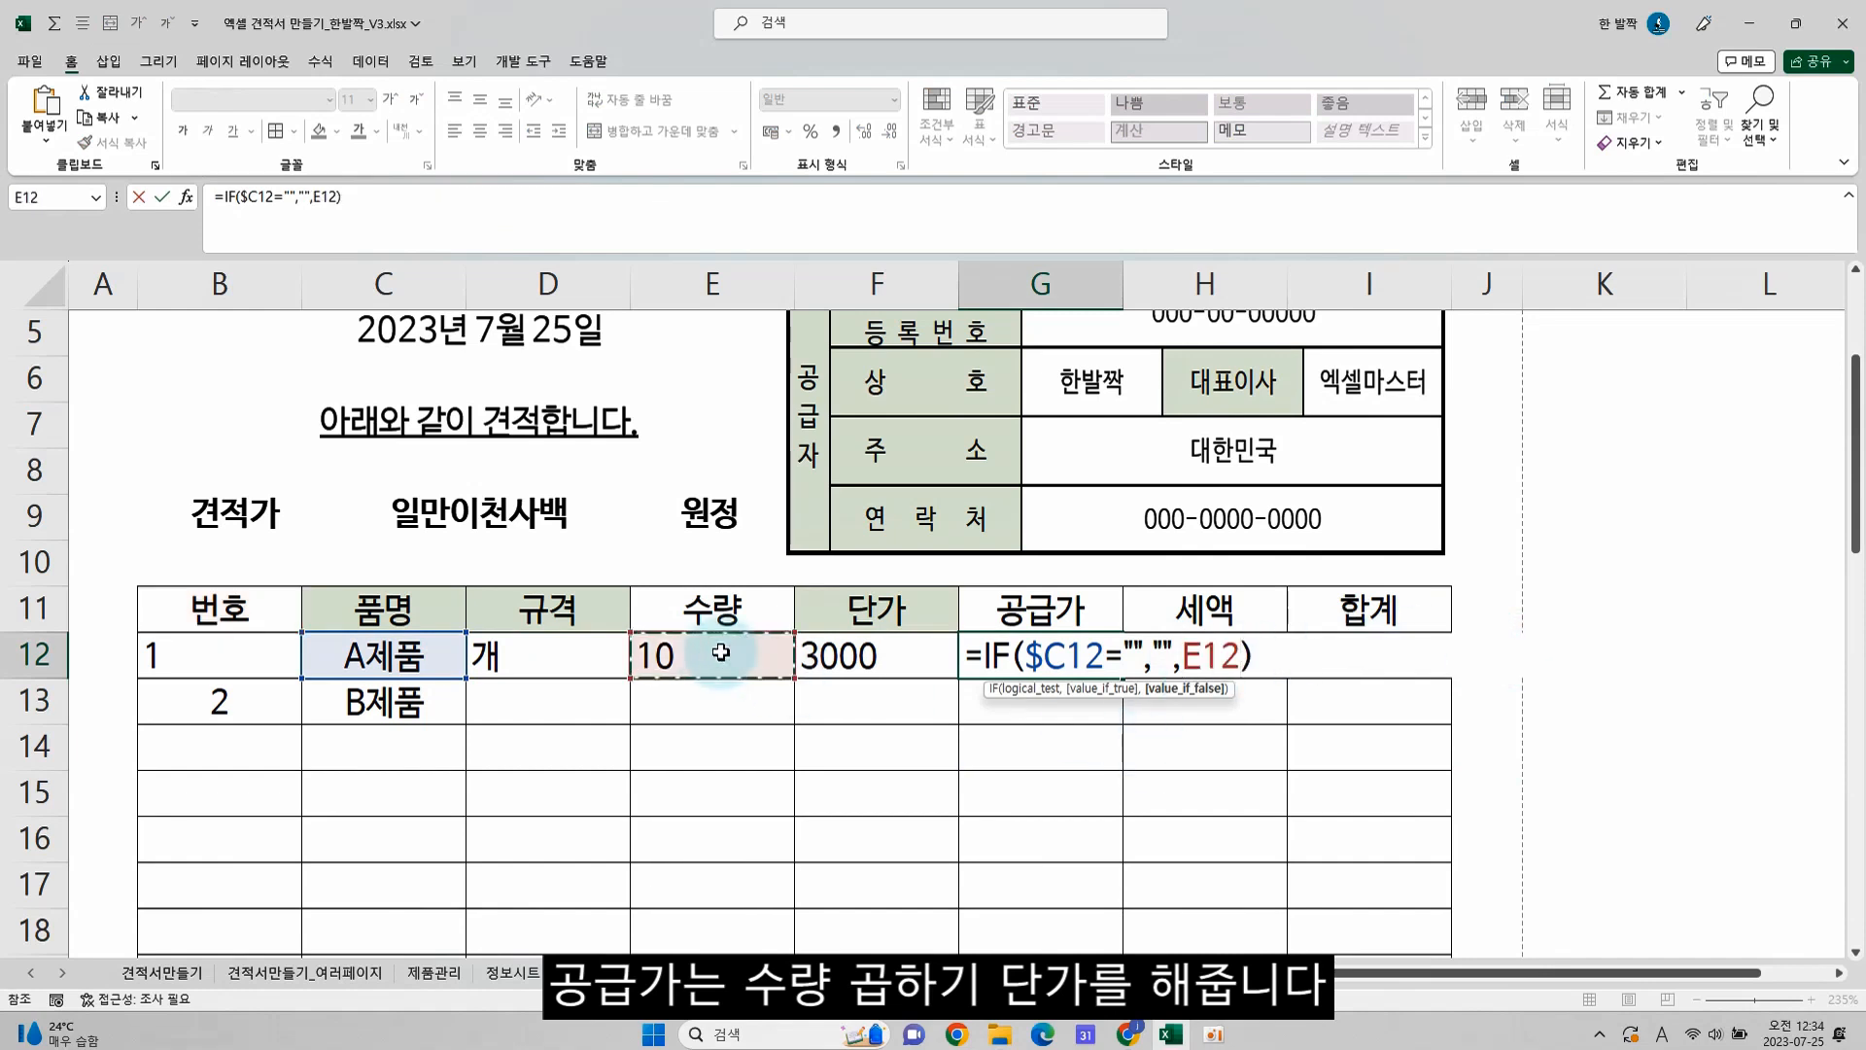
pyautogui.write('*')
pyautogui.click(870, 658)
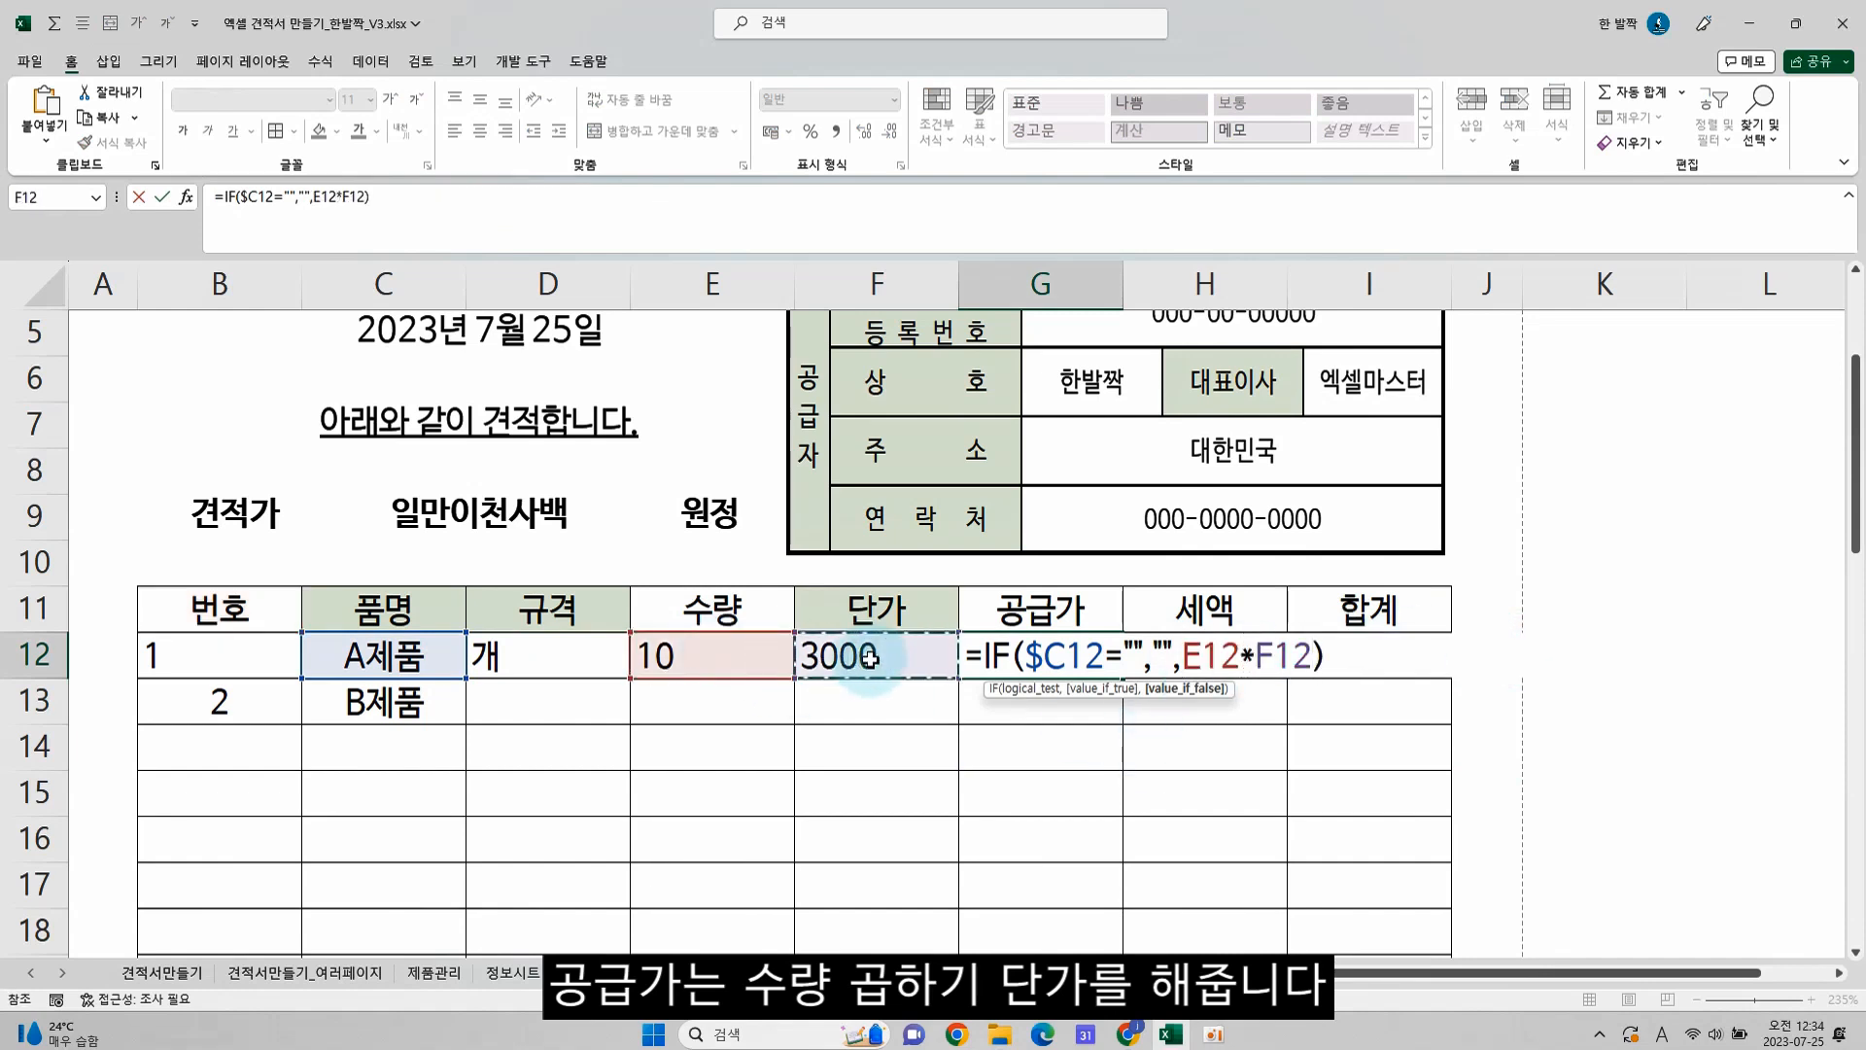
pyautogui.press('Return')
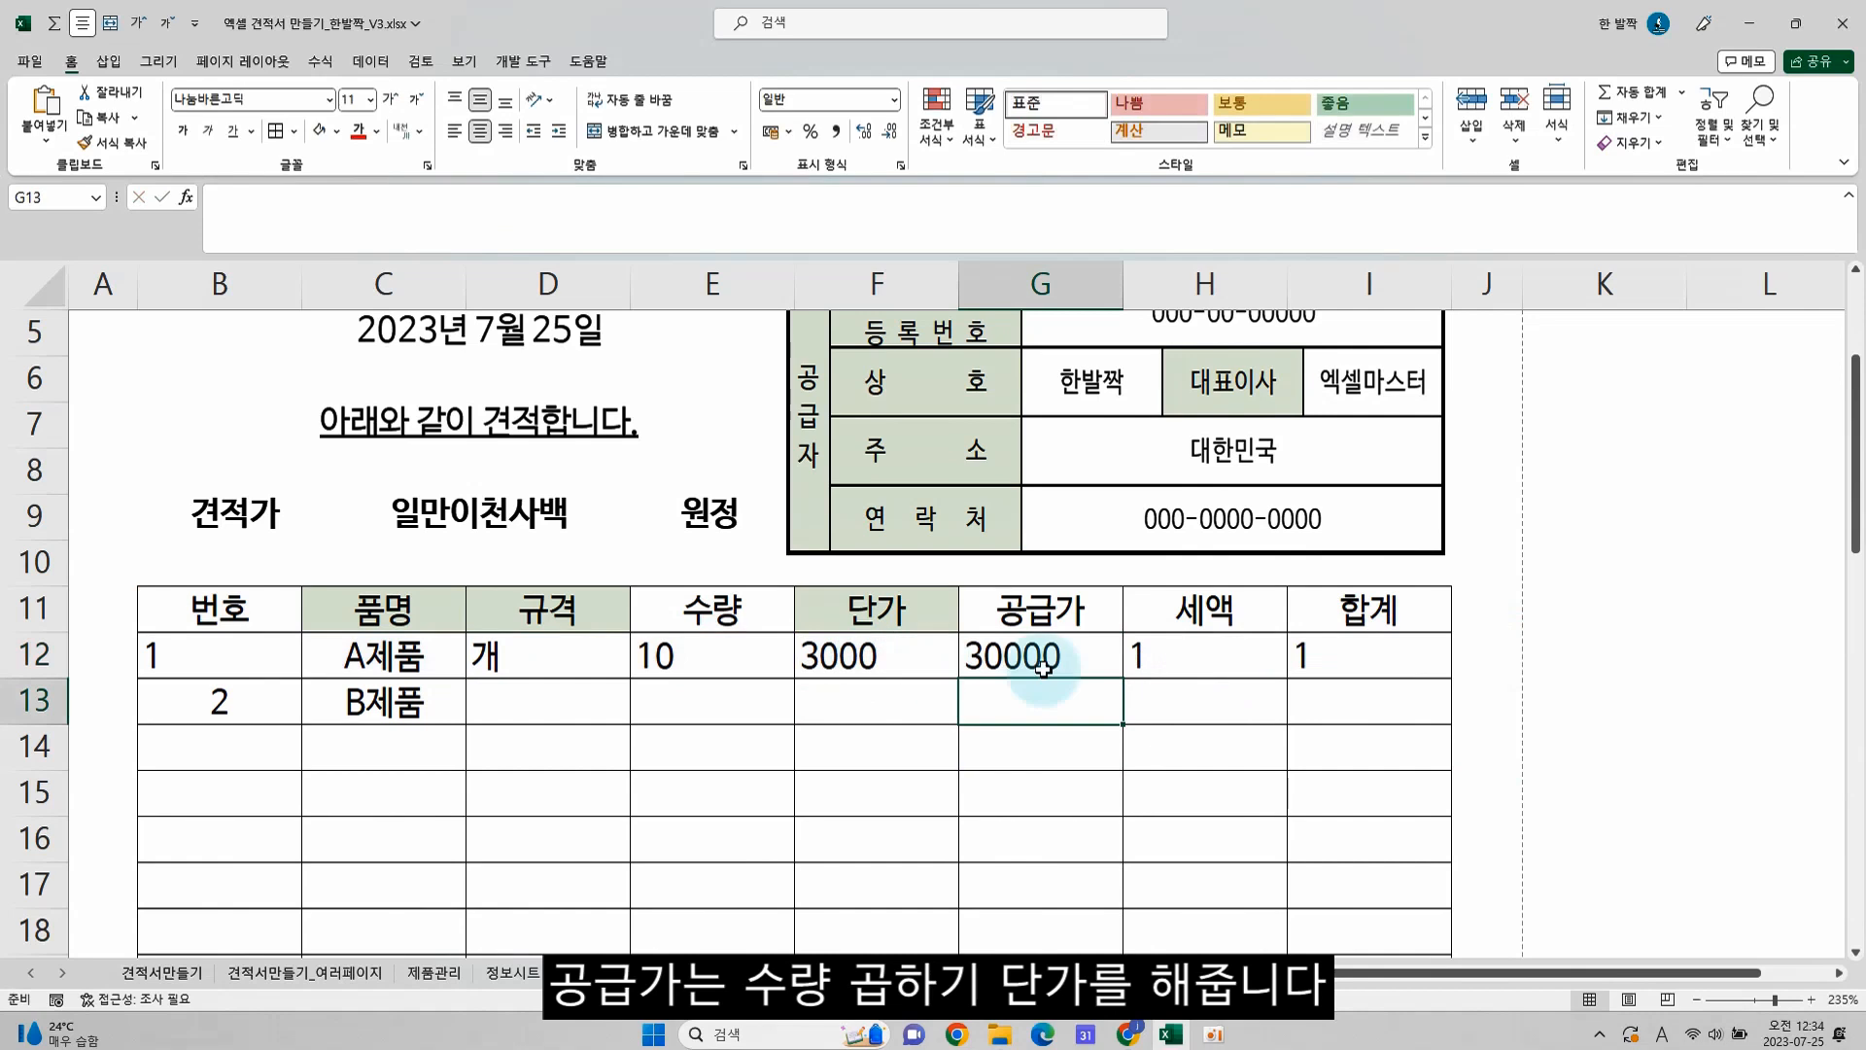
# In the 세액 cell H12, replace the ROW part of the IF formula with 10% of the supply price, G12*0.1
pyautogui.click(1088, 666)
pyautogui.click(1215, 659)
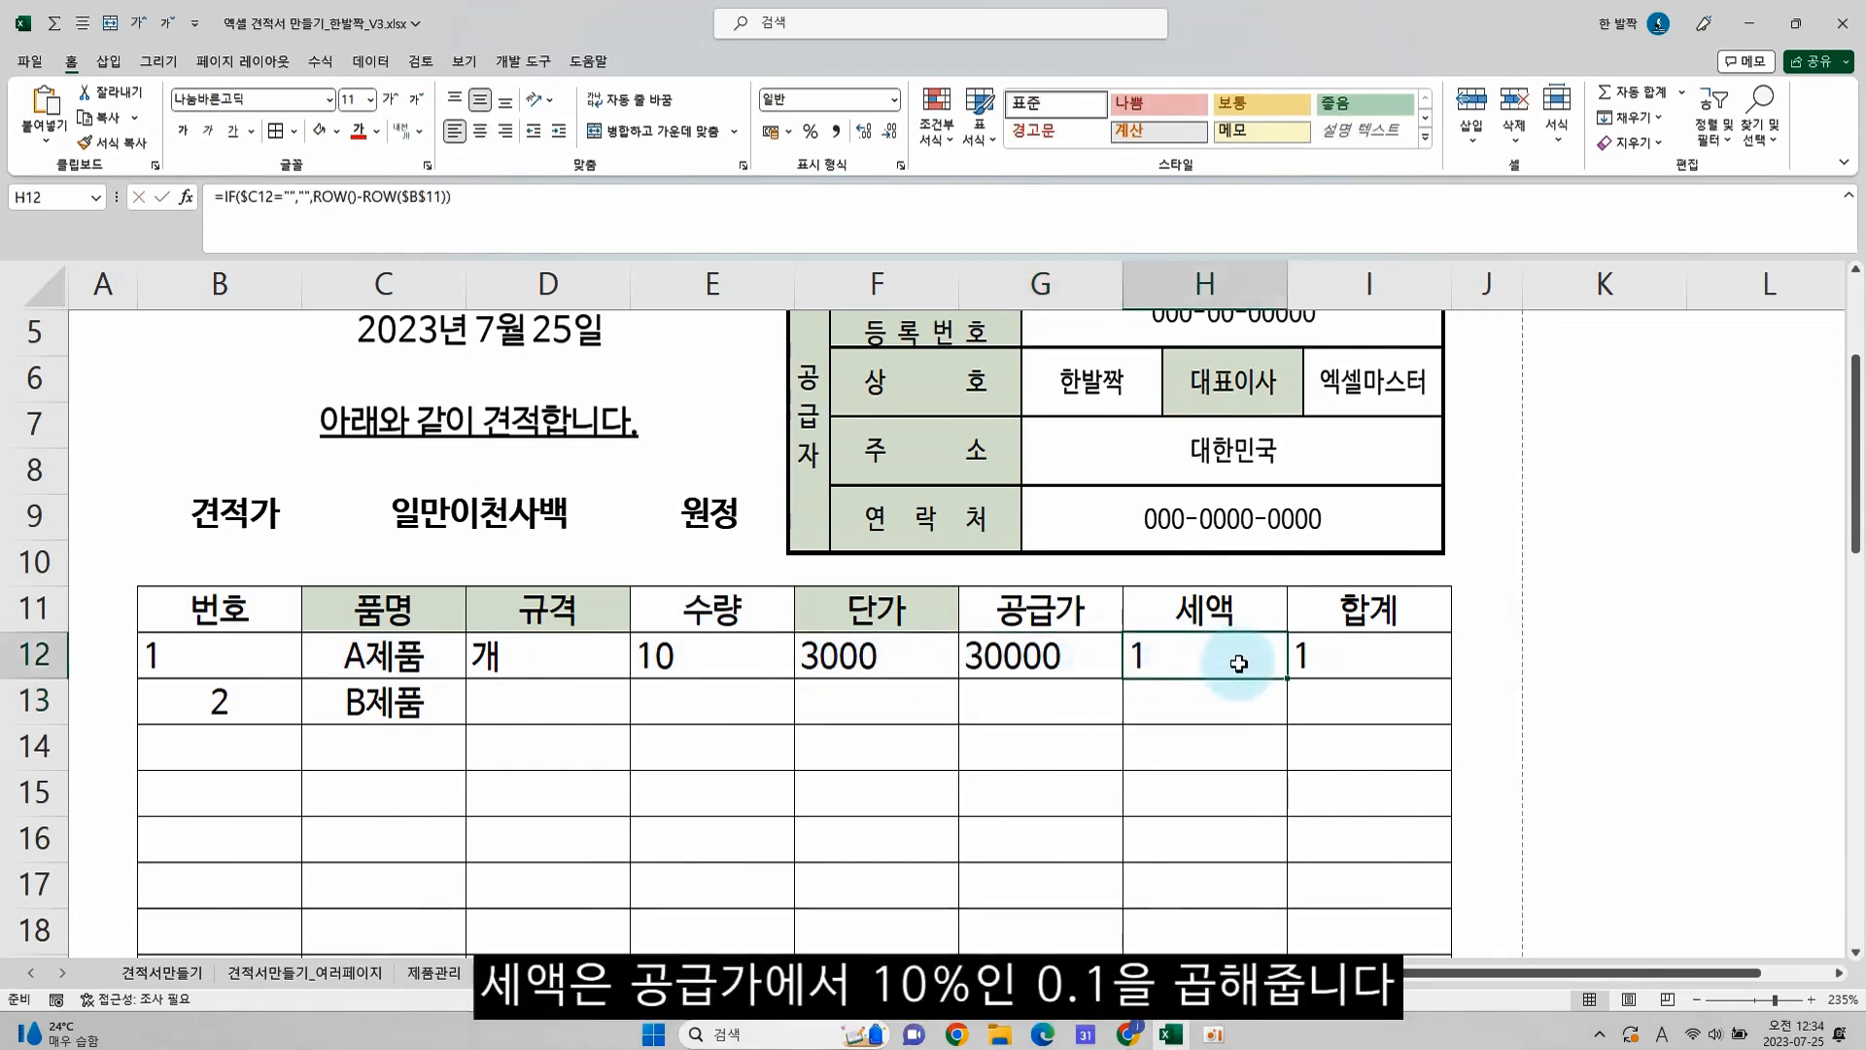
pyautogui.doubleClick(1293, 666)
pyautogui.moveTo(1346, 656); pyautogui.dragTo(1685, 653)
pyautogui.press('Delete')
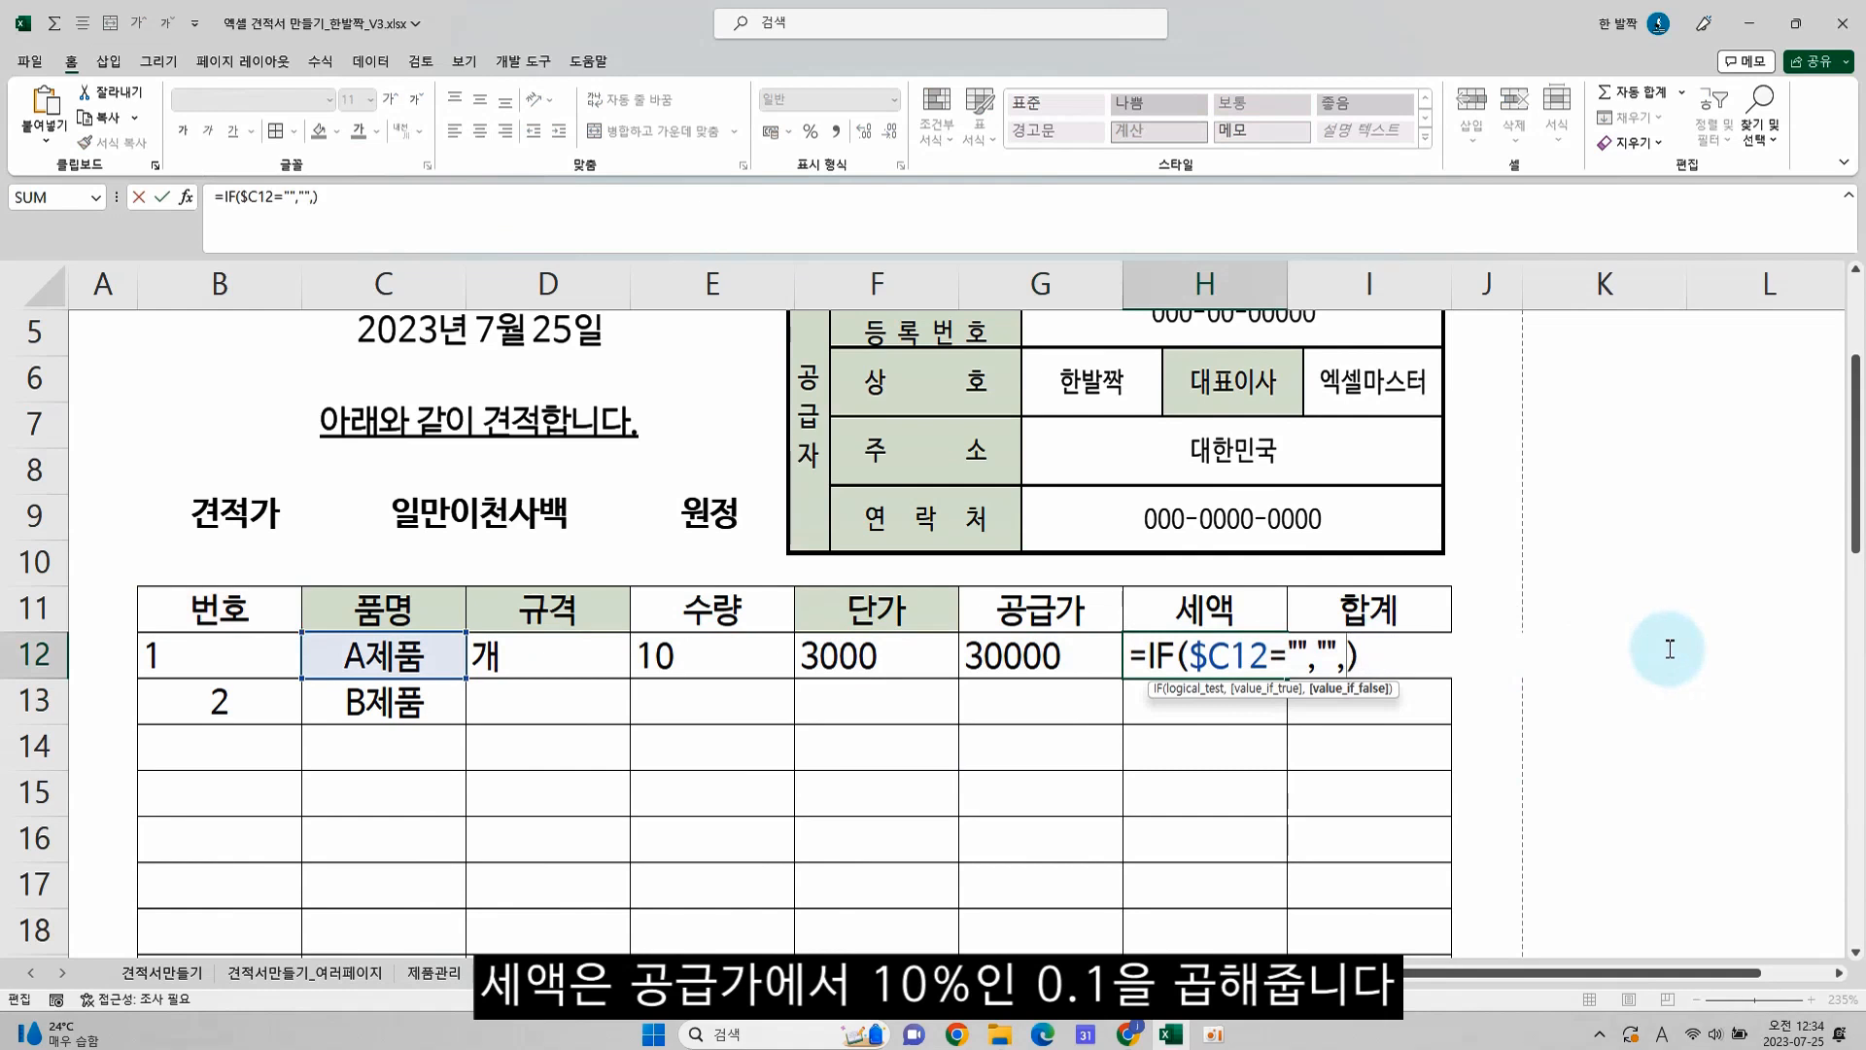
pyautogui.click(1042, 654)
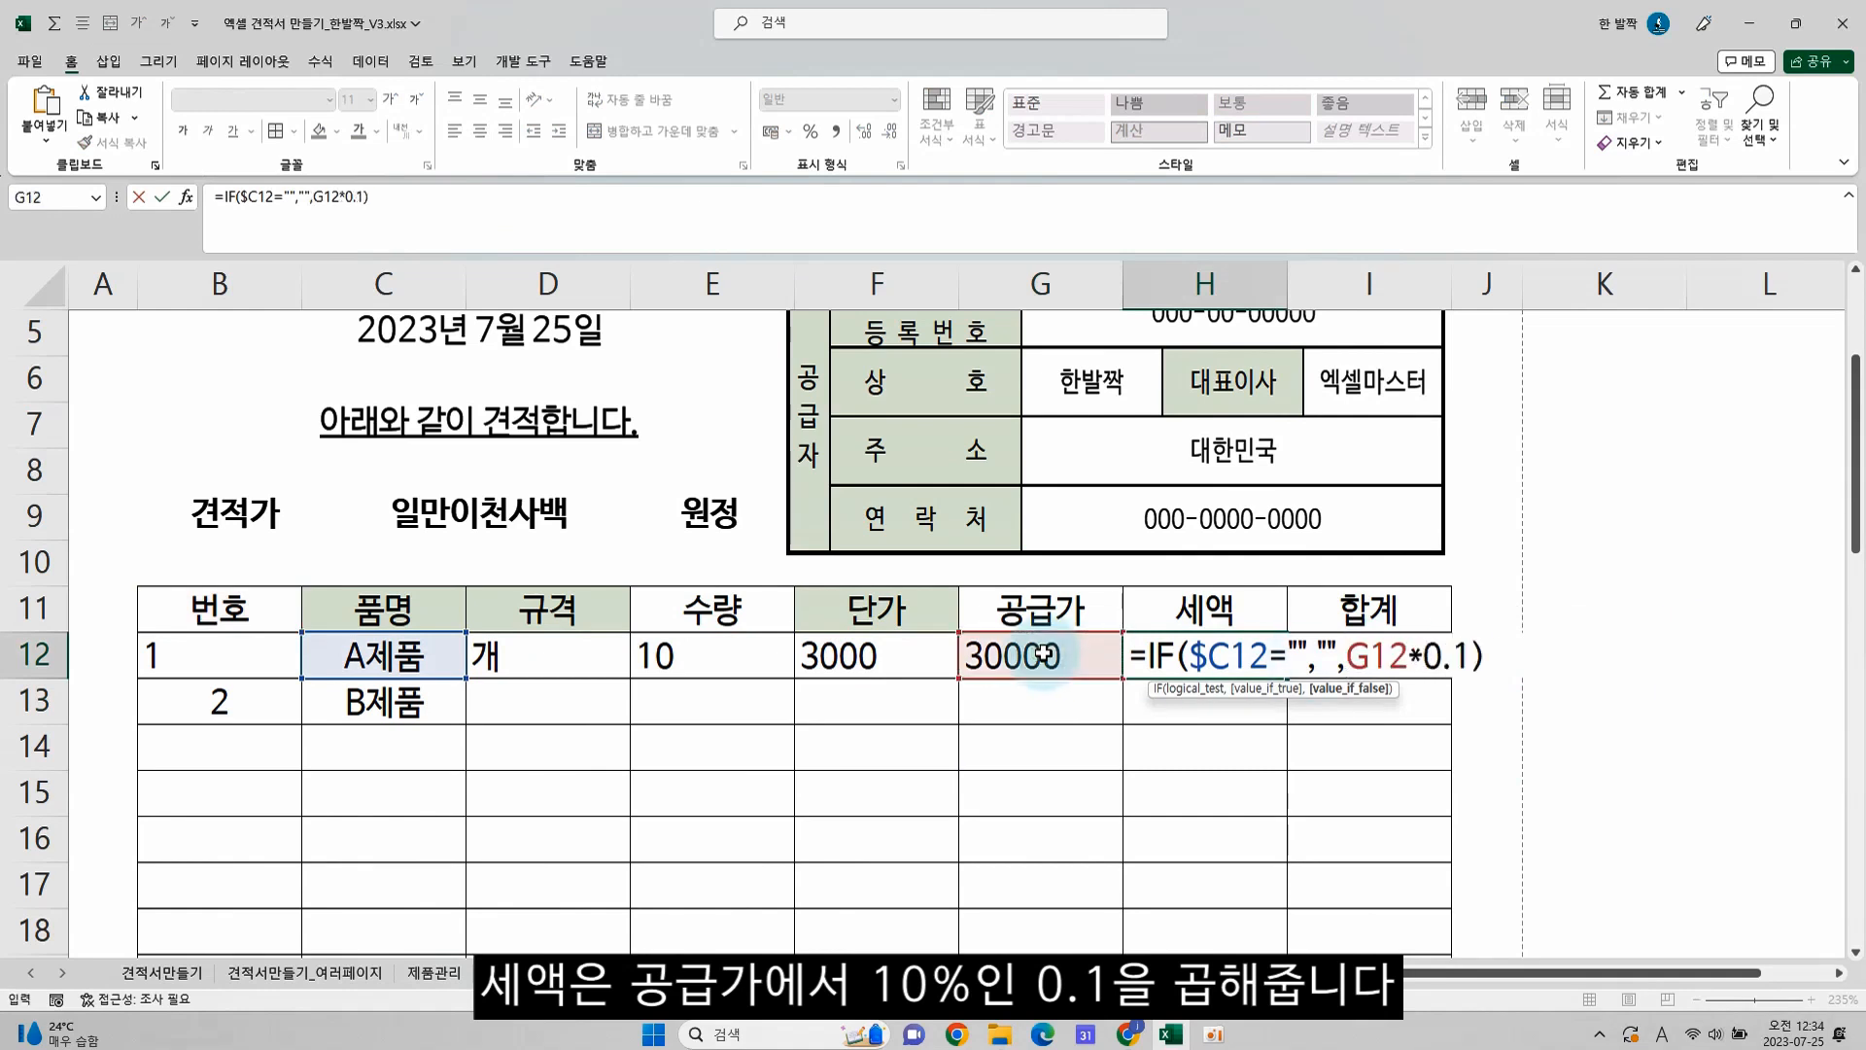
pyautogui.write('*0.1')
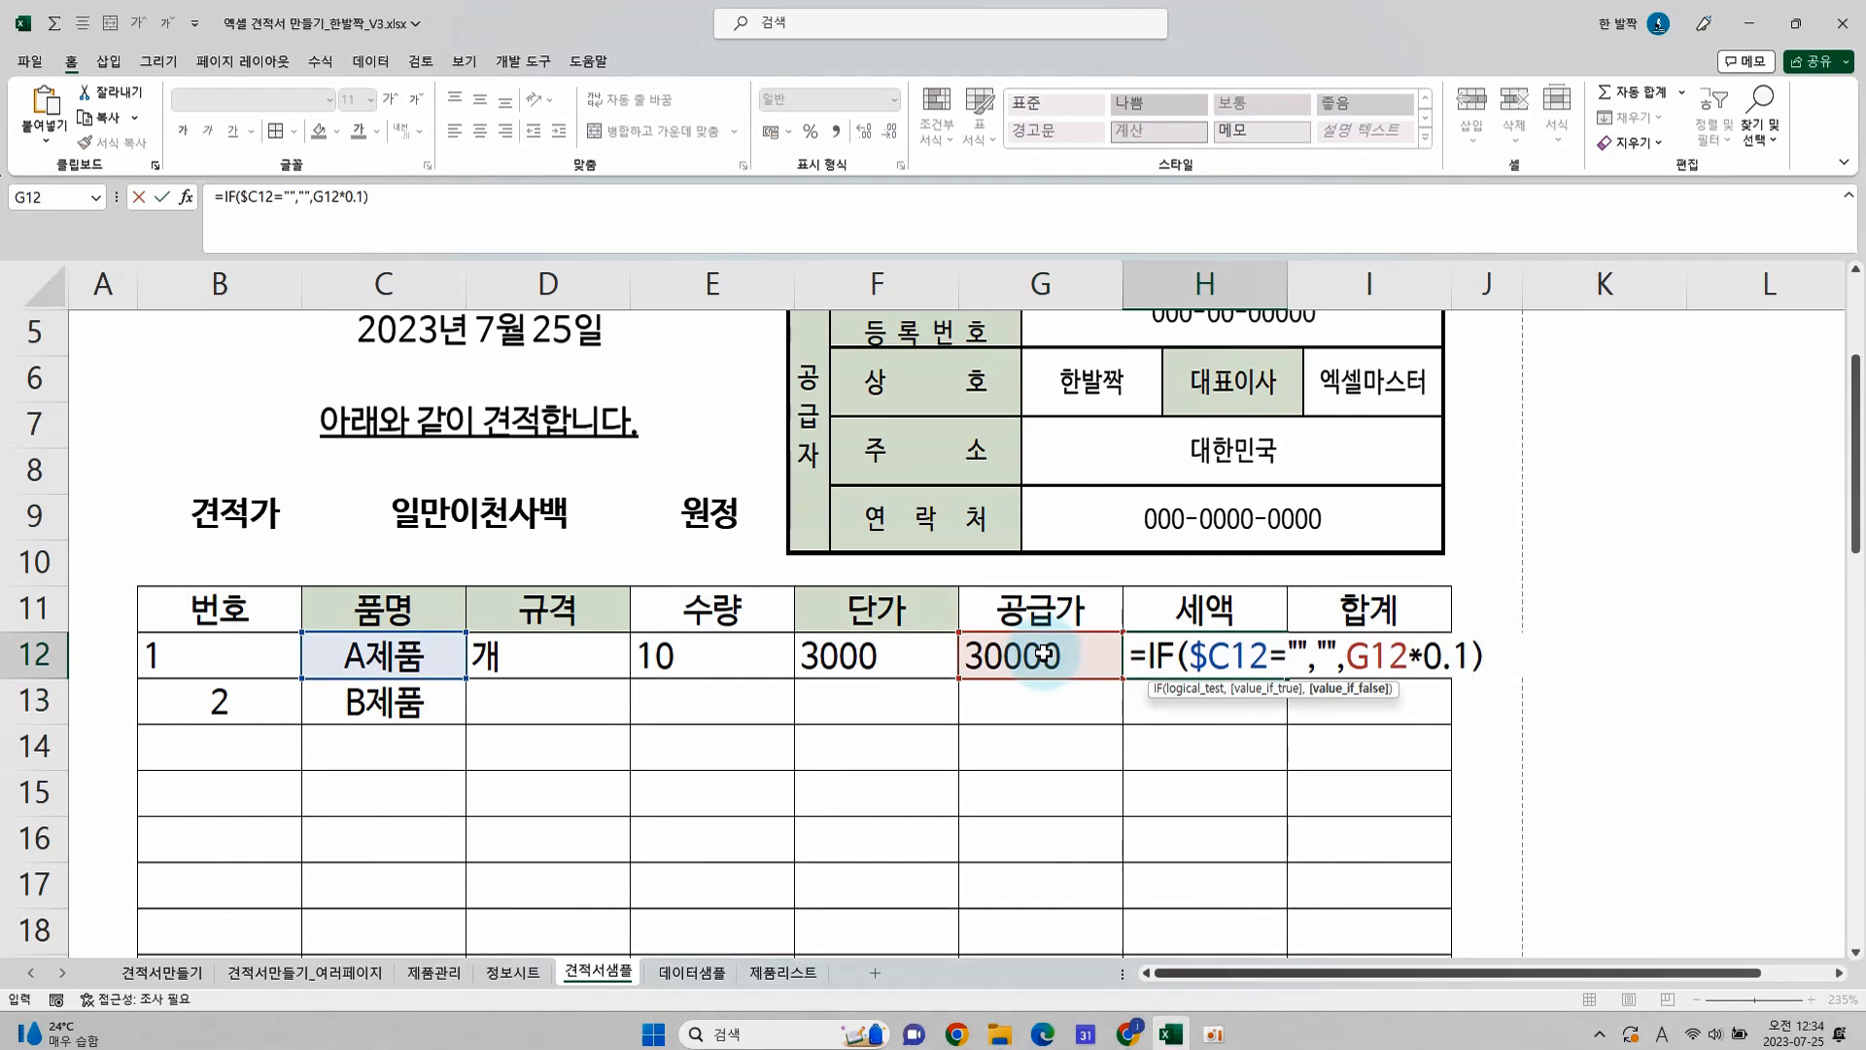
pyautogui.press('Return')
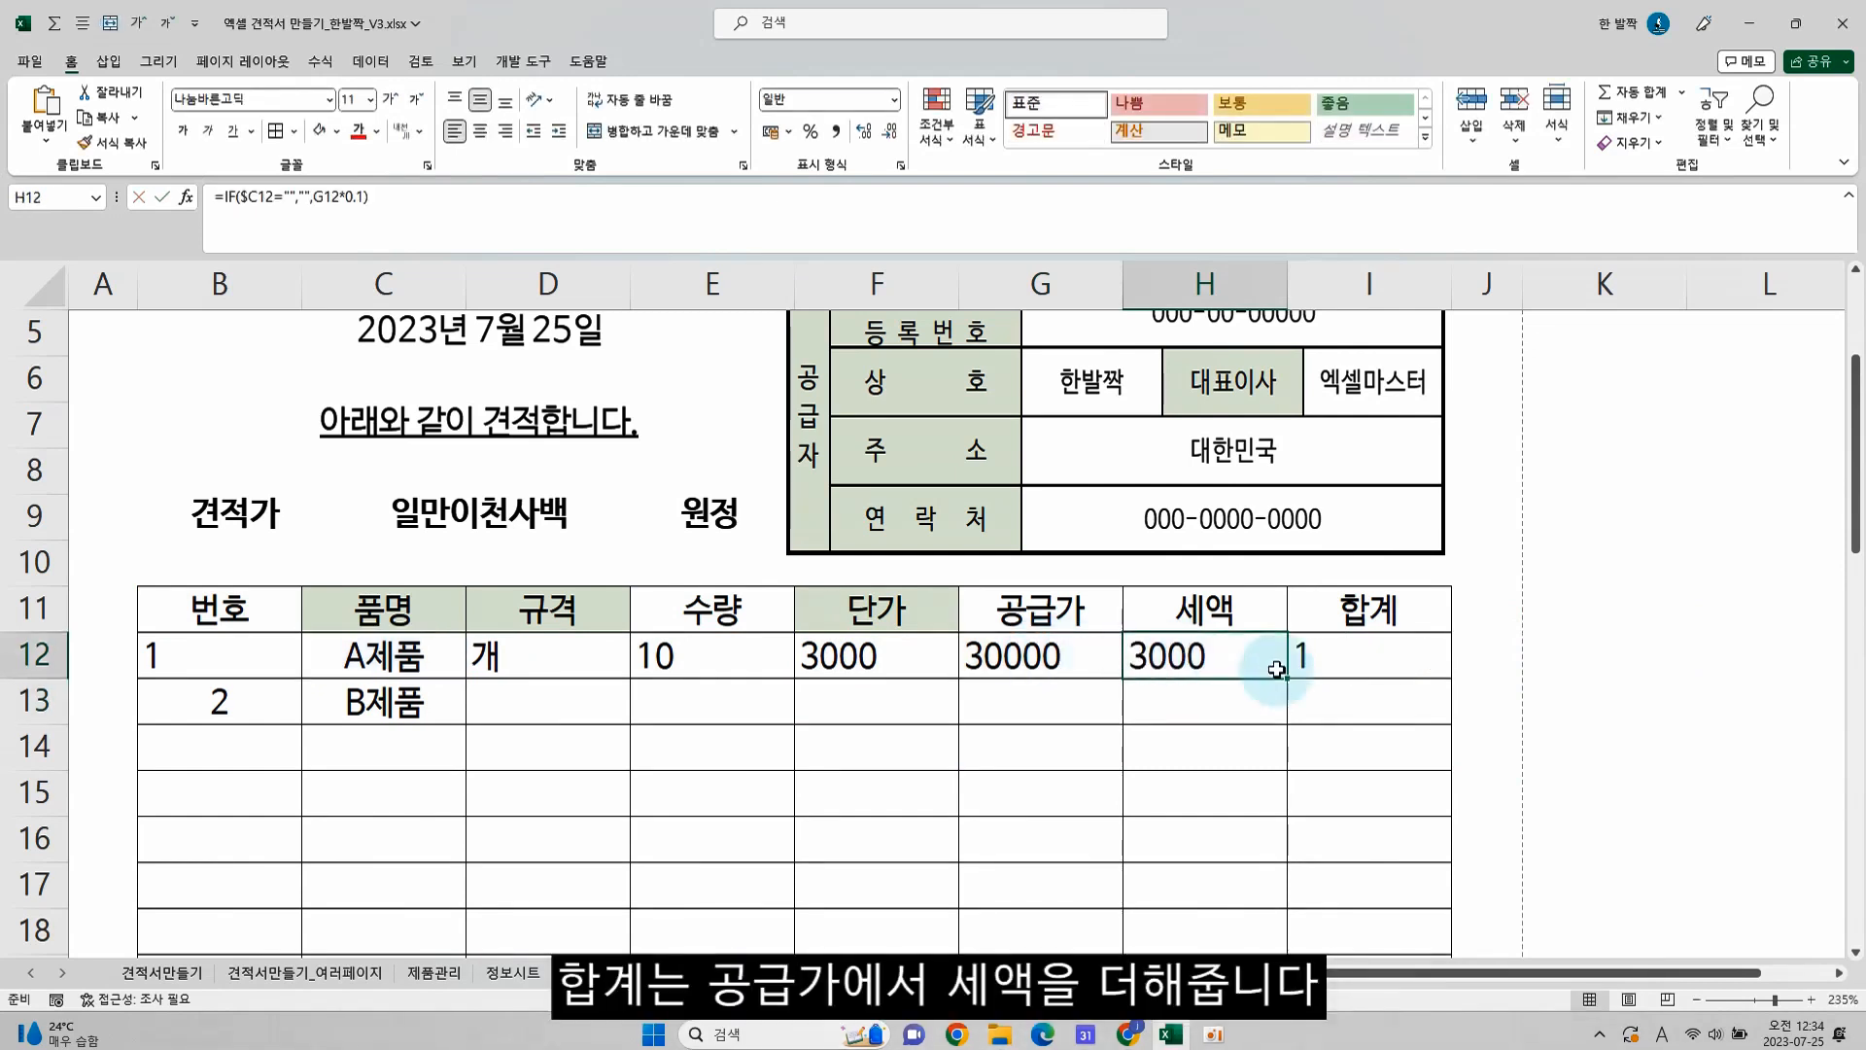
# In the 합계 cell I12, replace the ROW part of the IF formula with supply price plus tax, G12+H12
pyautogui.click(1353, 654)
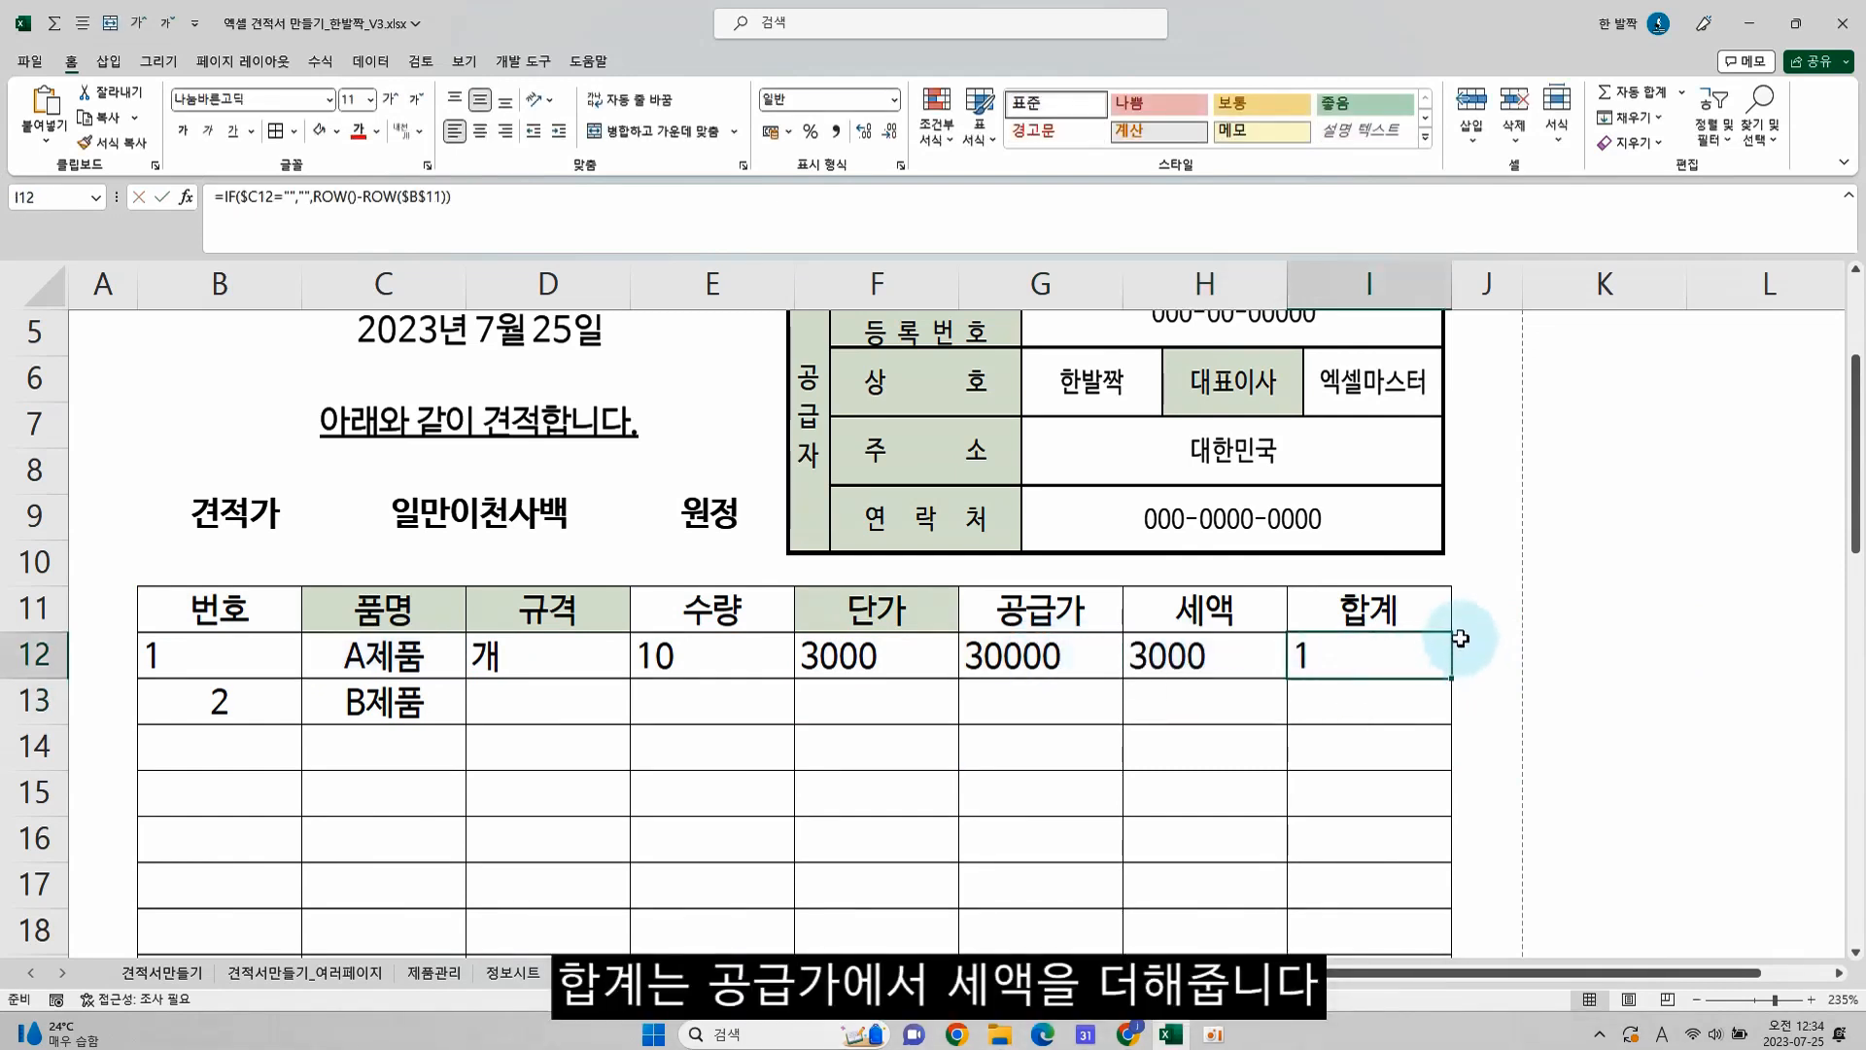
pyautogui.press('F2')
pyautogui.moveTo(1513, 663); pyautogui.dragTo(1842, 654)
pyautogui.press('Delete')
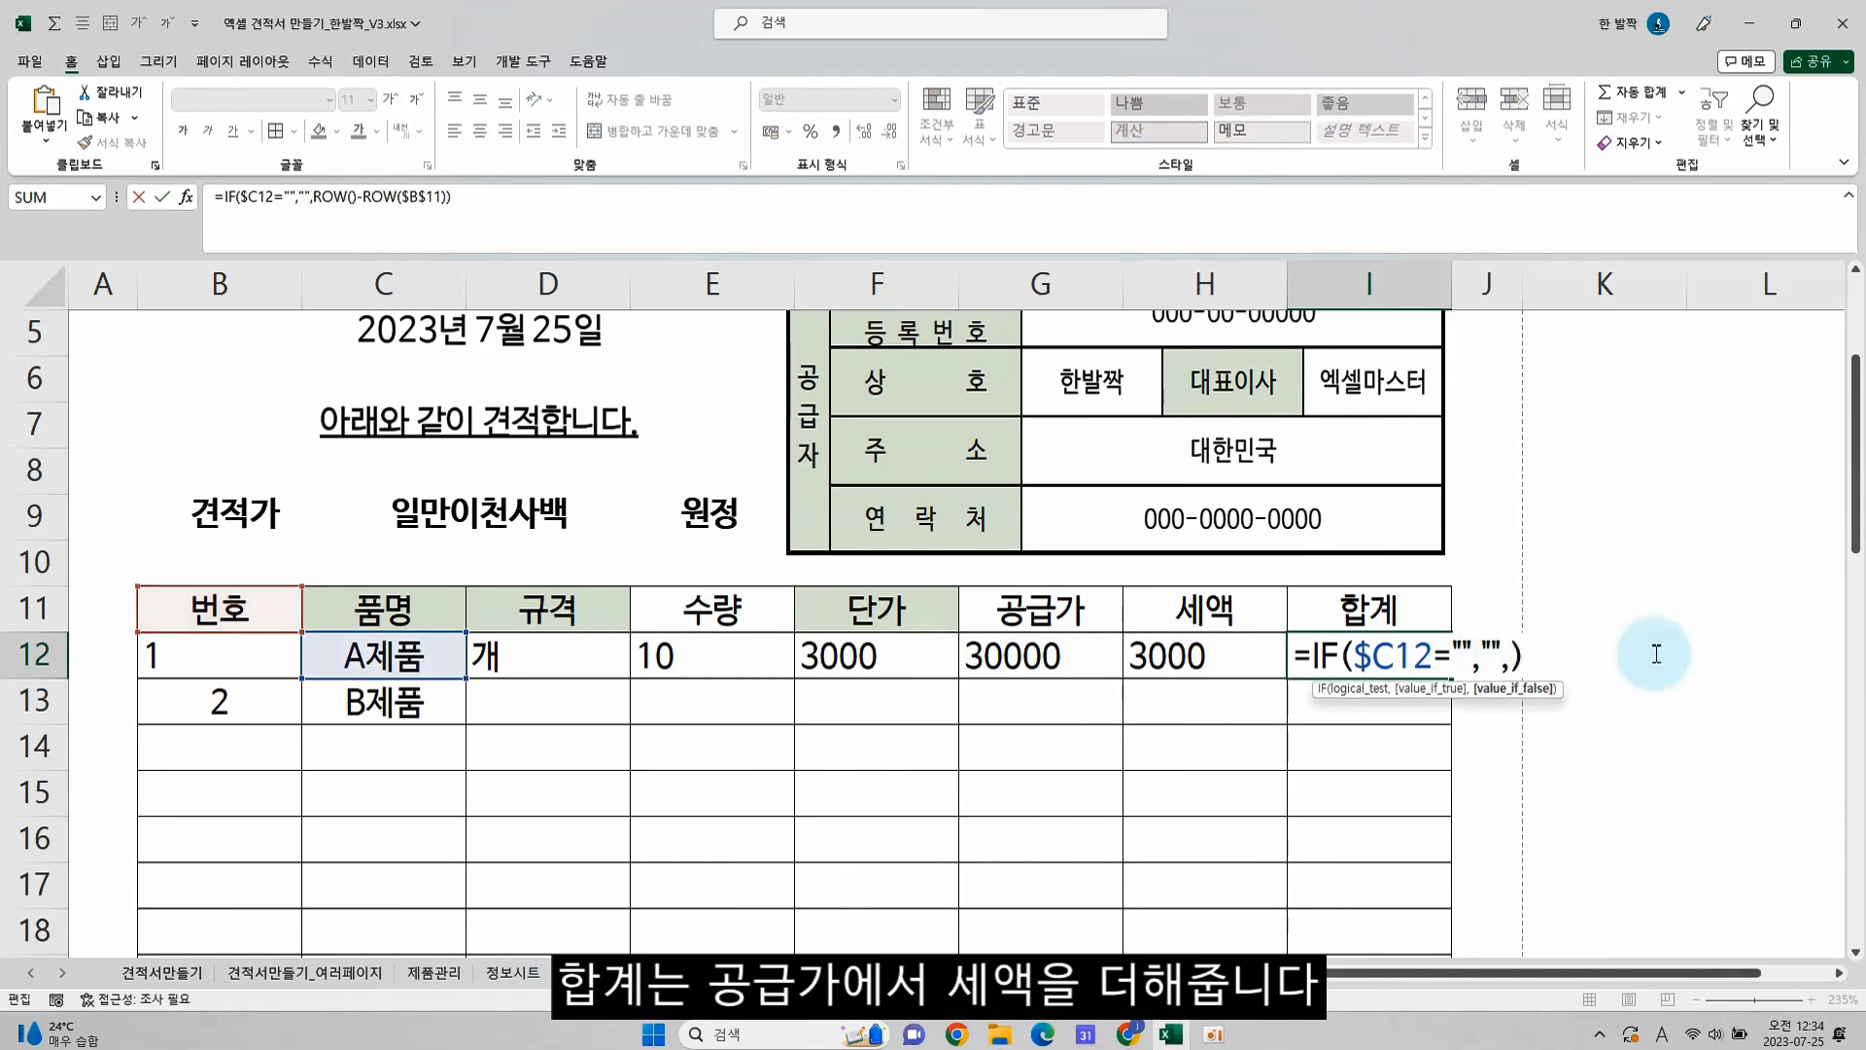
pyautogui.click(1028, 661)
pyautogui.write('+')
pyautogui.click(1262, 671)
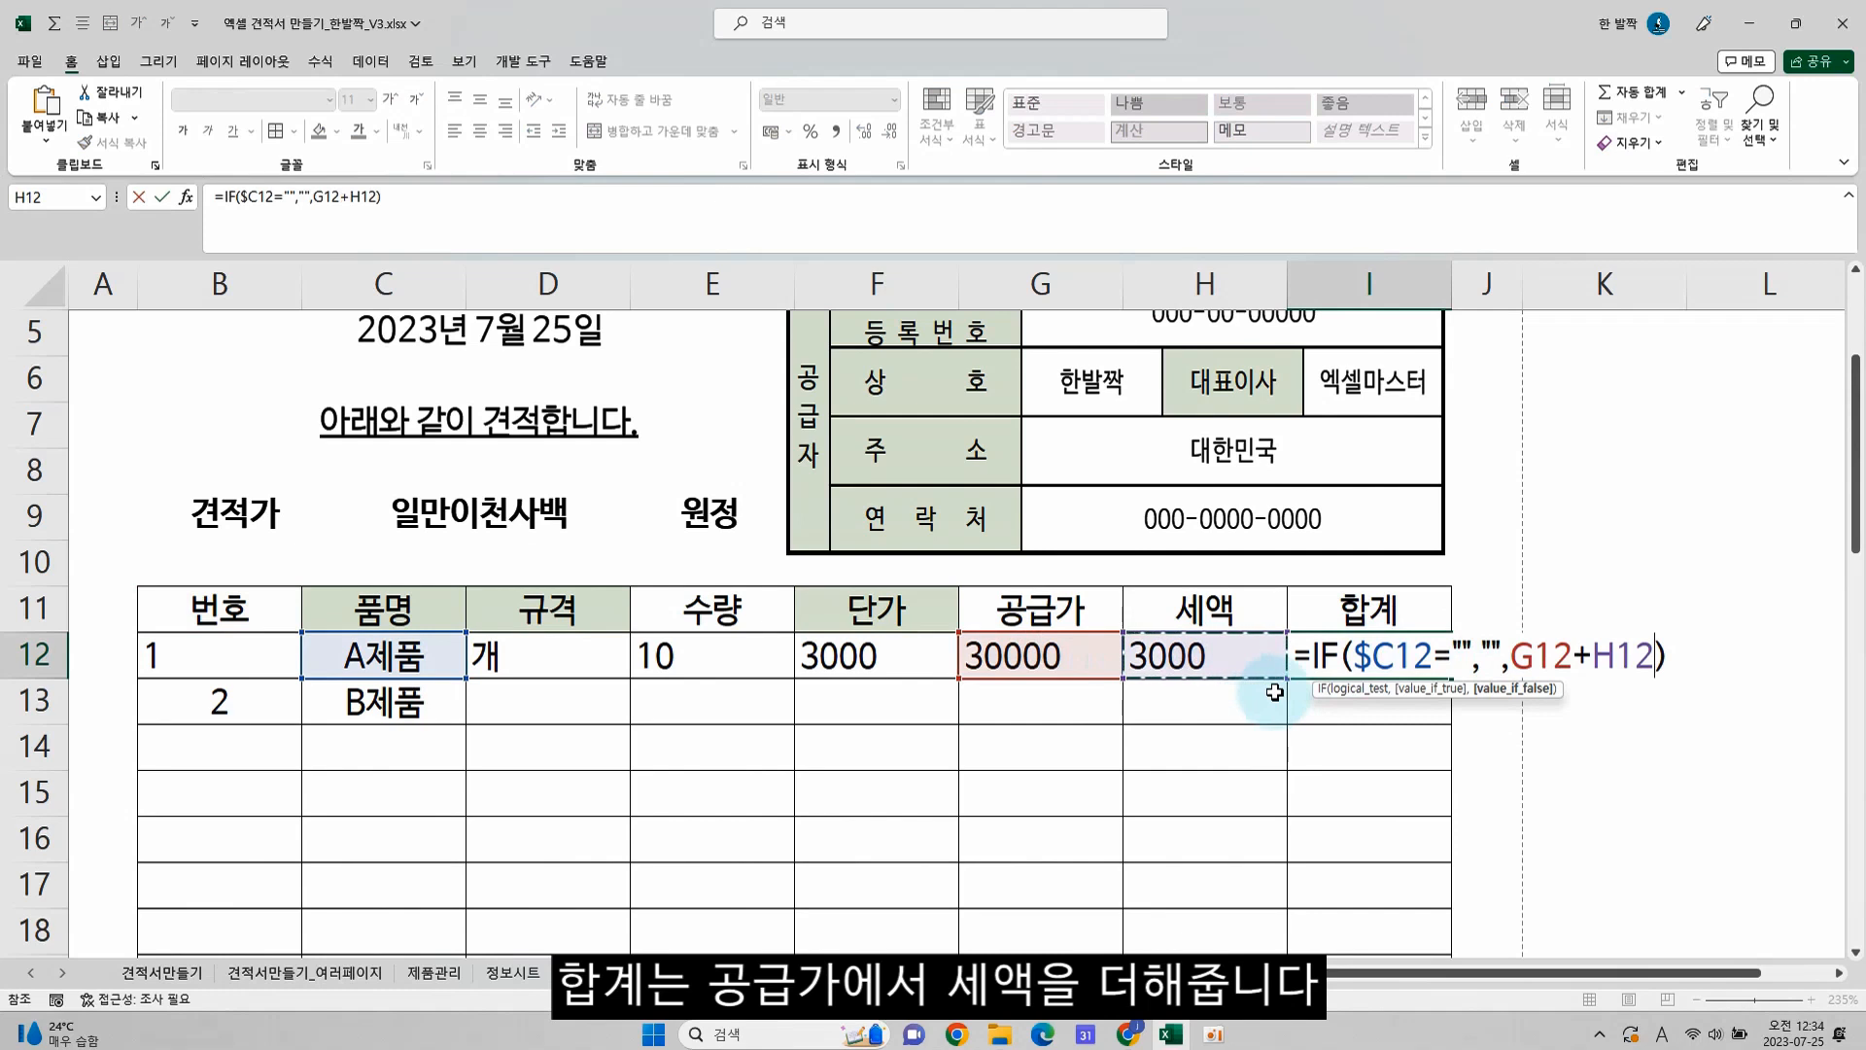
pyautogui.press('Return')
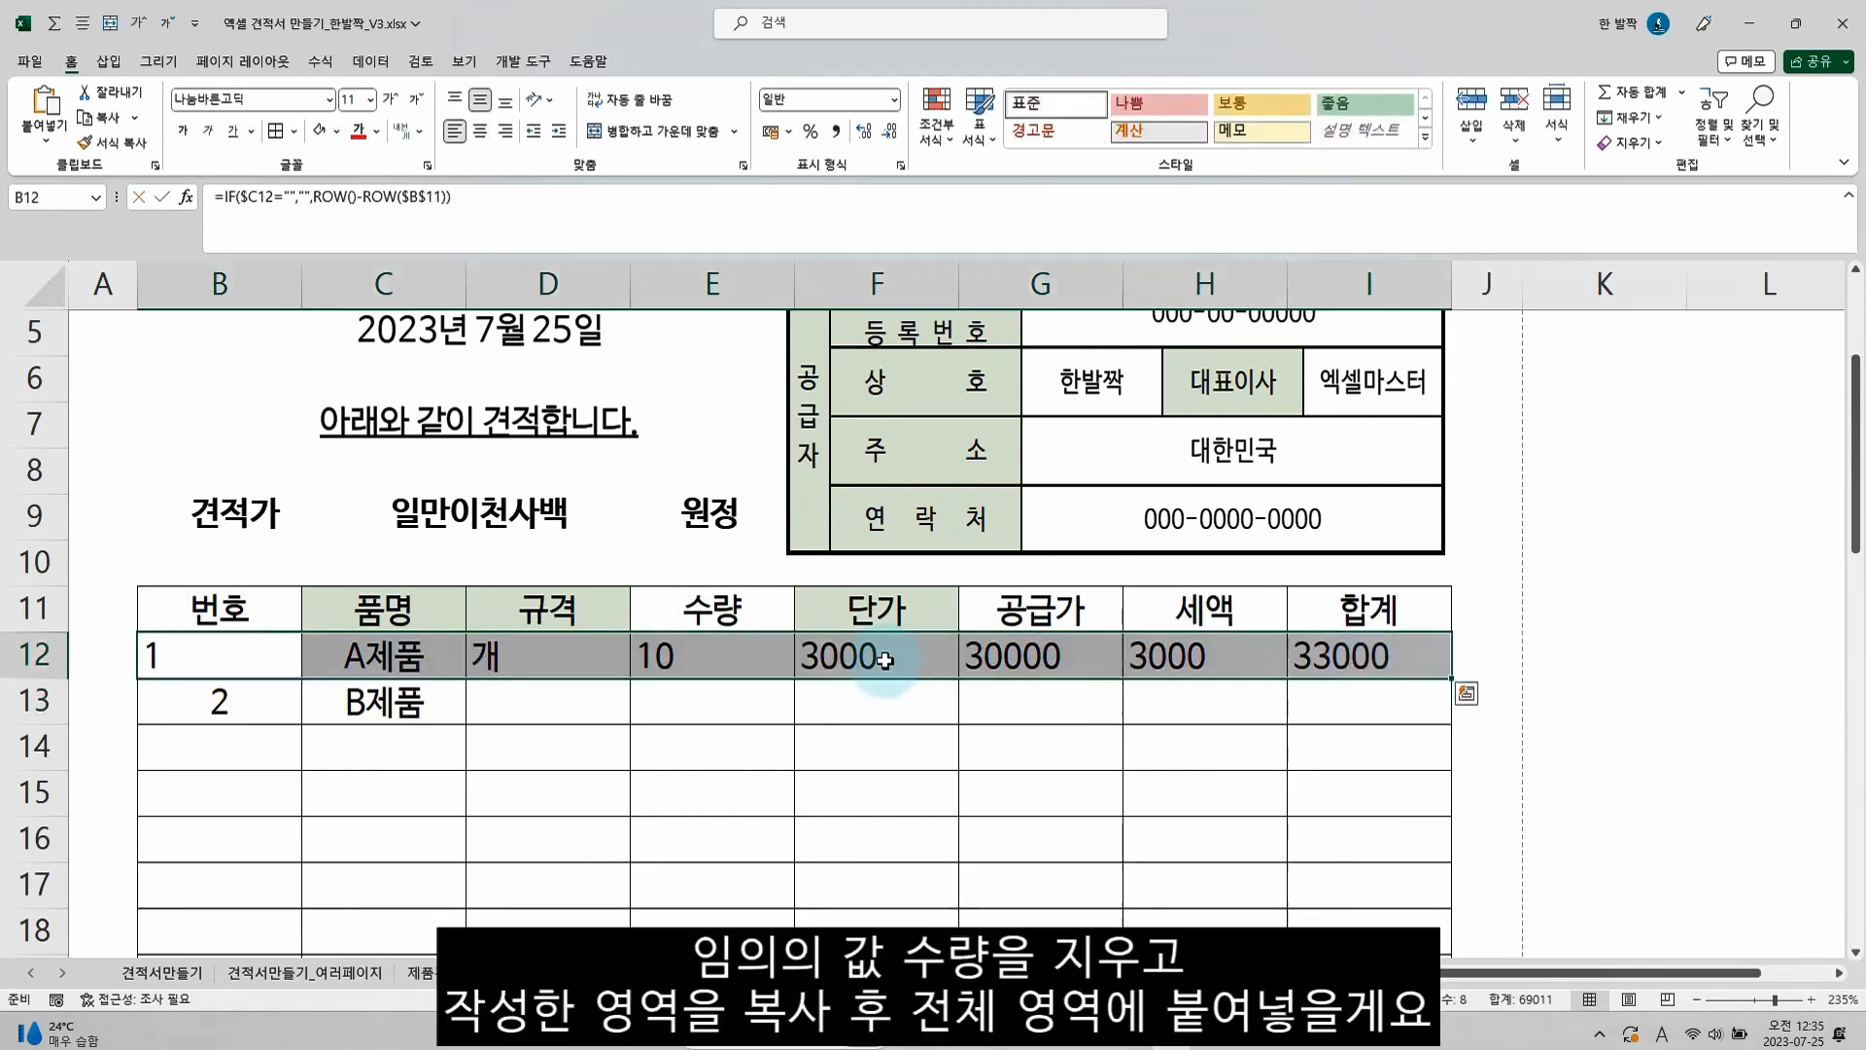
# Clear the first item's 수량 in E12 and paste a copy of B12:I12 over all item rows down to row 40
pyautogui.click(692, 668)
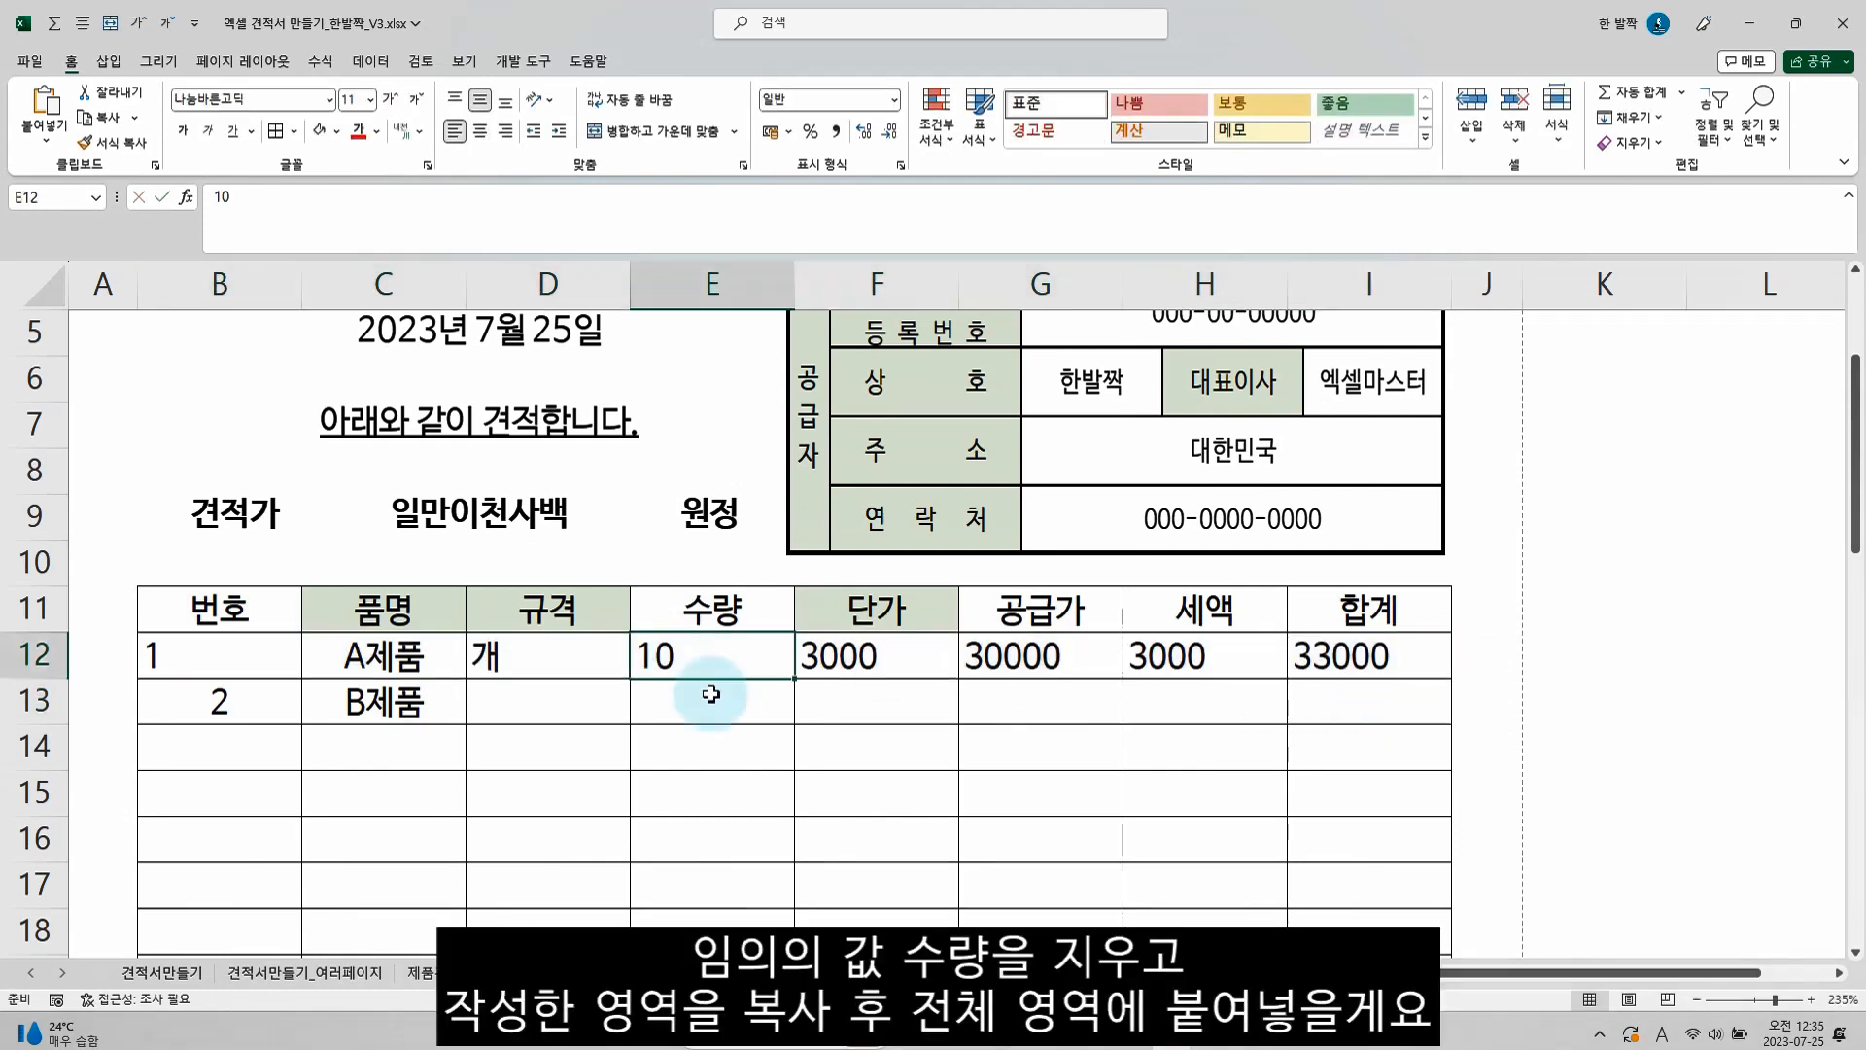
pyautogui.press('Delete')
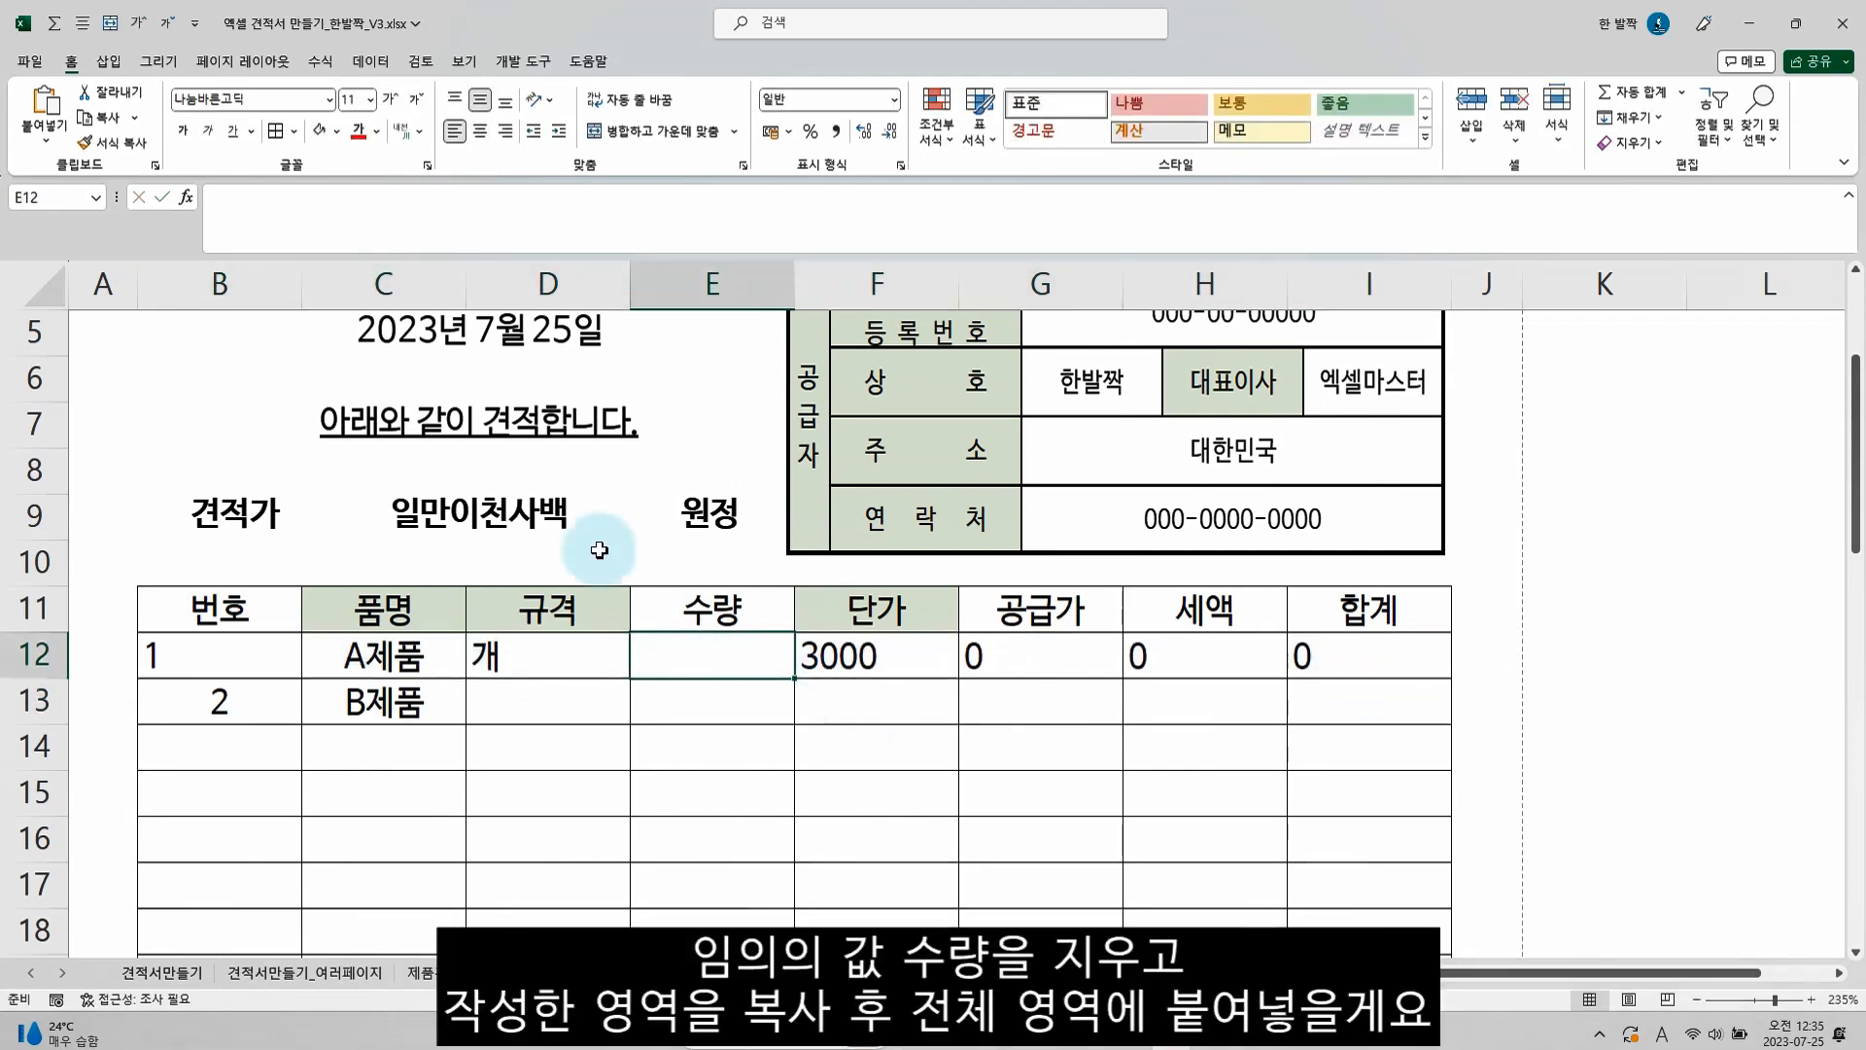
pyautogui.moveTo(276, 654); pyautogui.dragTo(1315, 645)
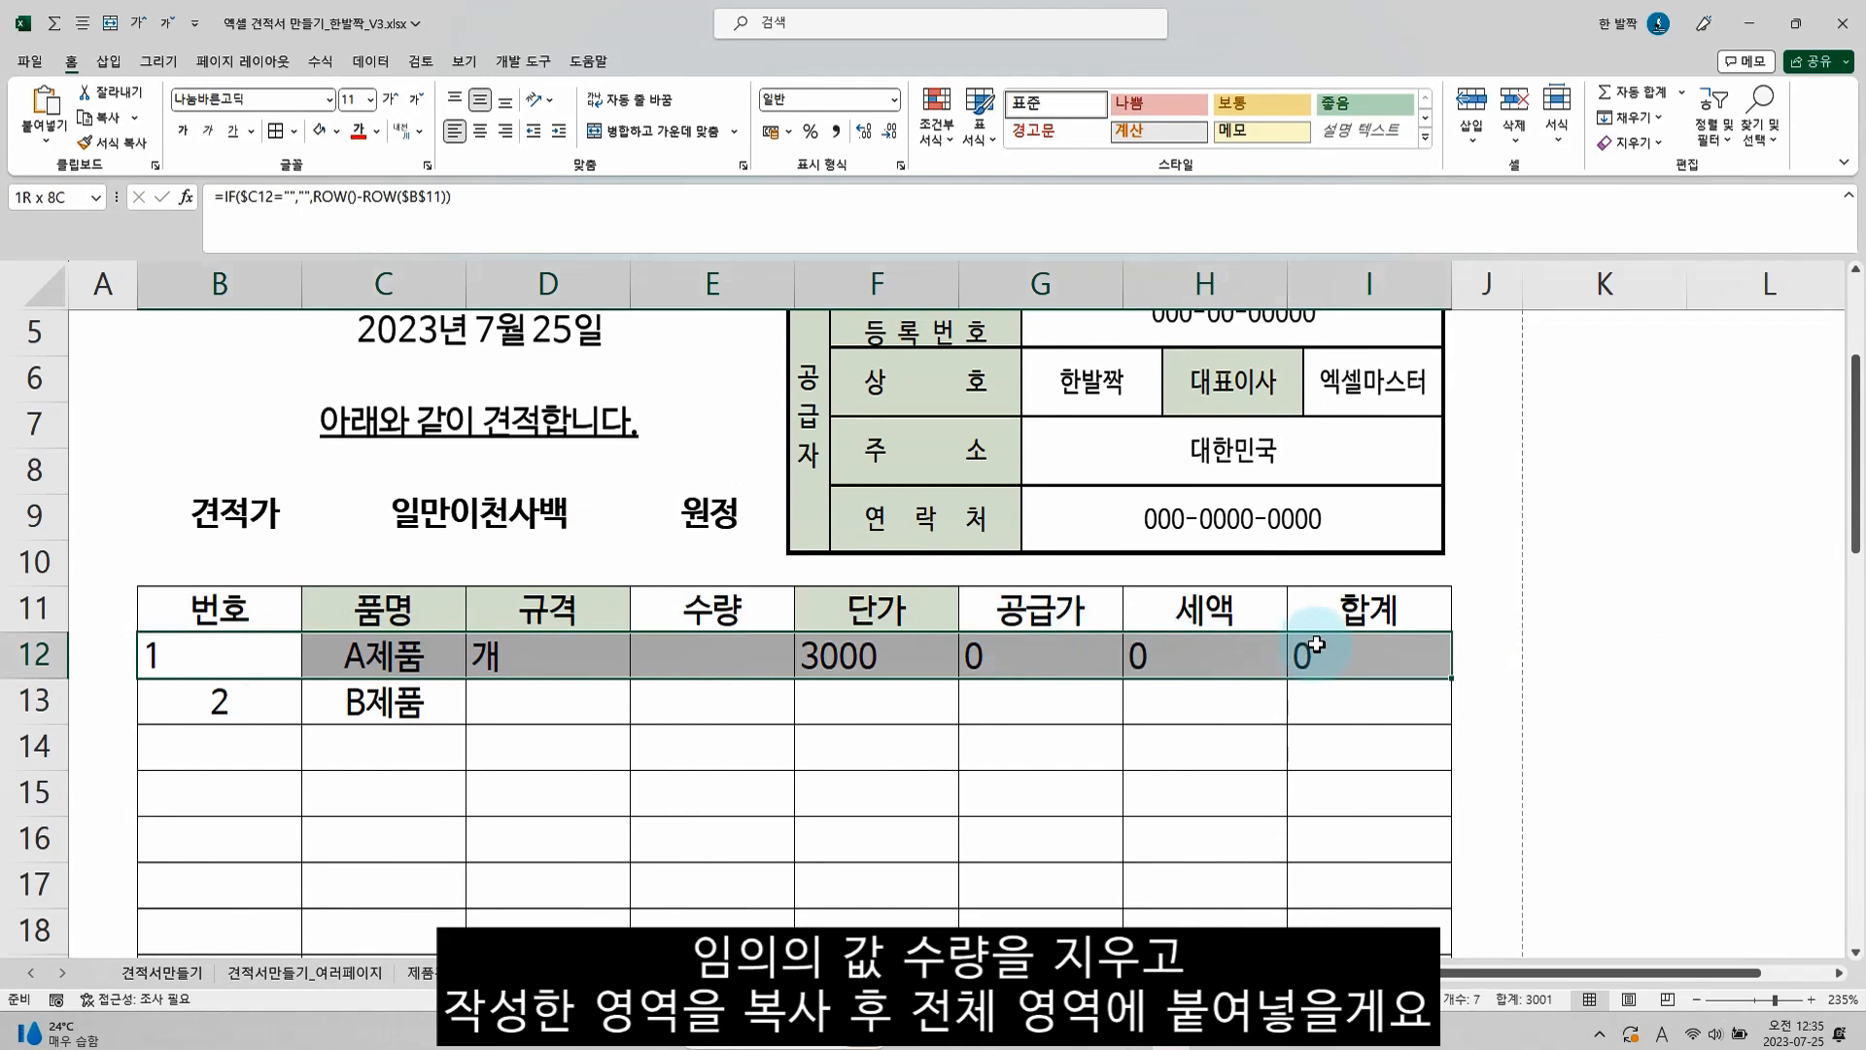
pyautogui.hotkey('ctrl', 'c')
pyautogui.scroll(-9, 1303, 667)
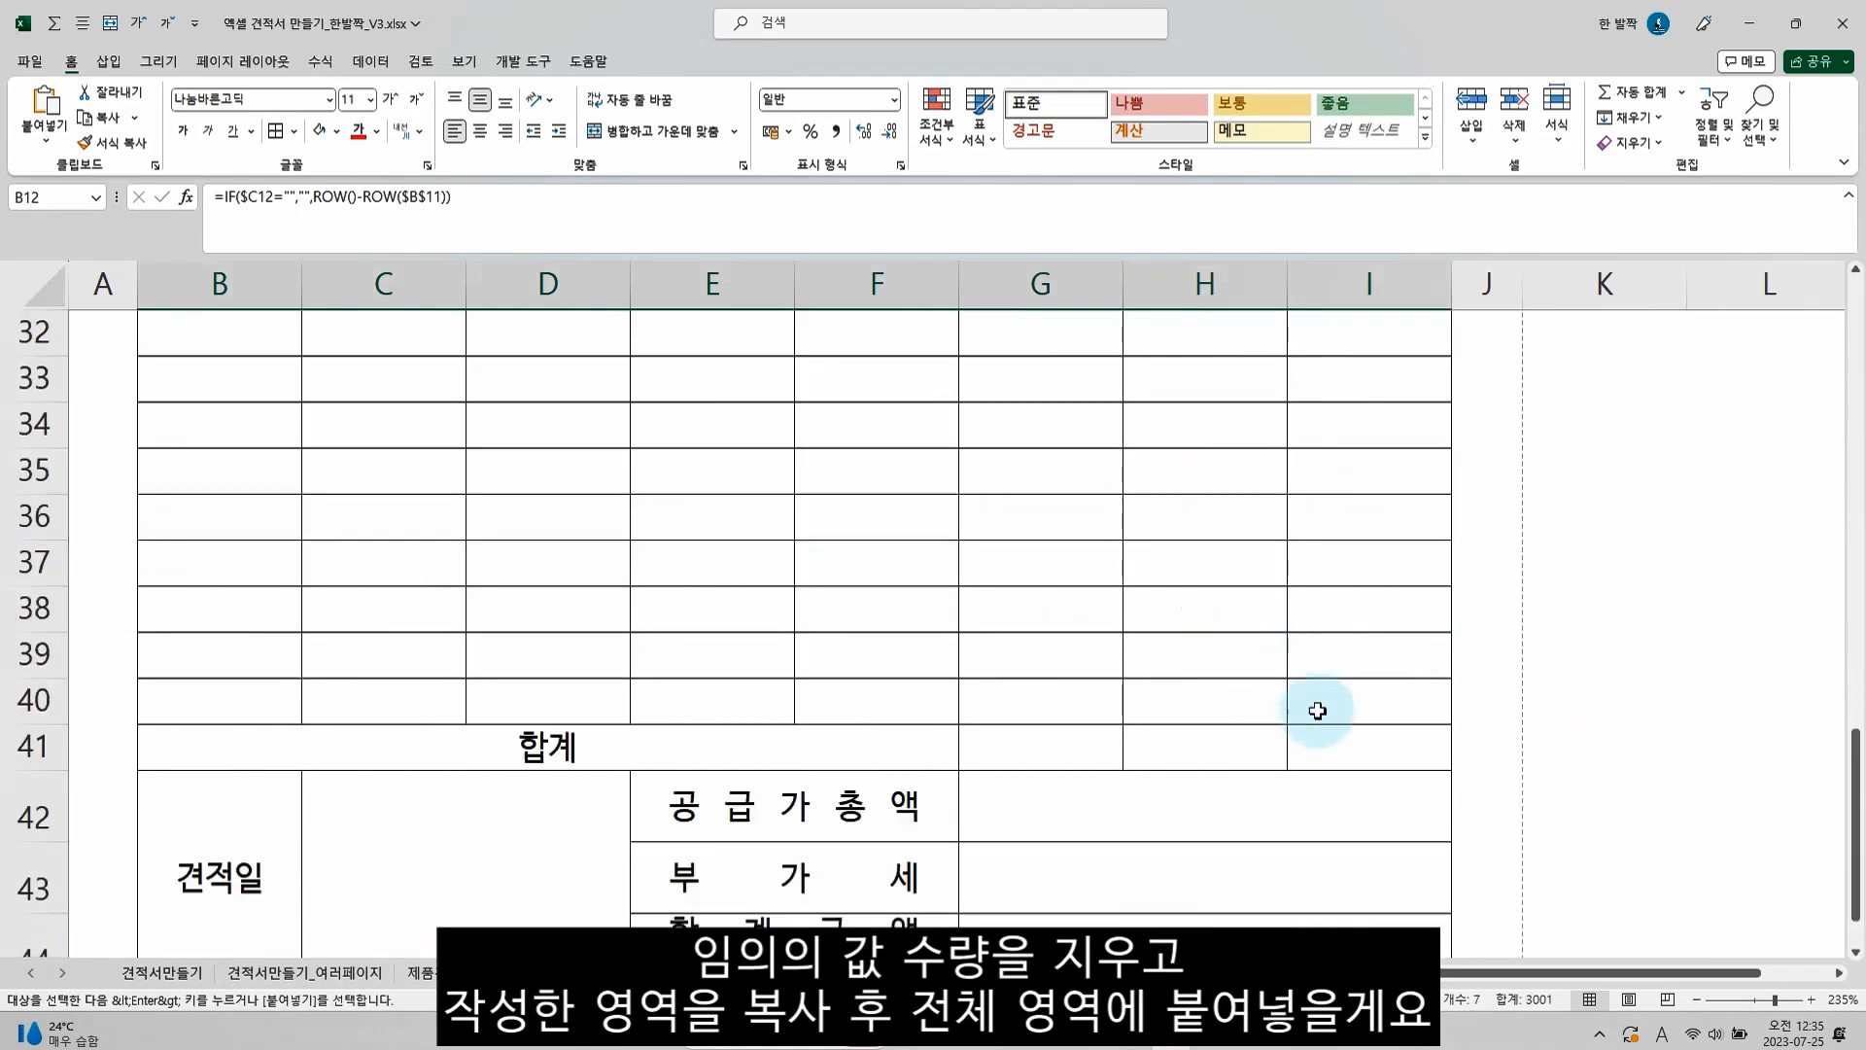
pyautogui.keyDown('shift'); pyautogui.click(1315, 707); pyautogui.keyUp('shift')
pyautogui.hotkey('ctrl', 'v')
pyautogui.scroll(9, 1283, 699)
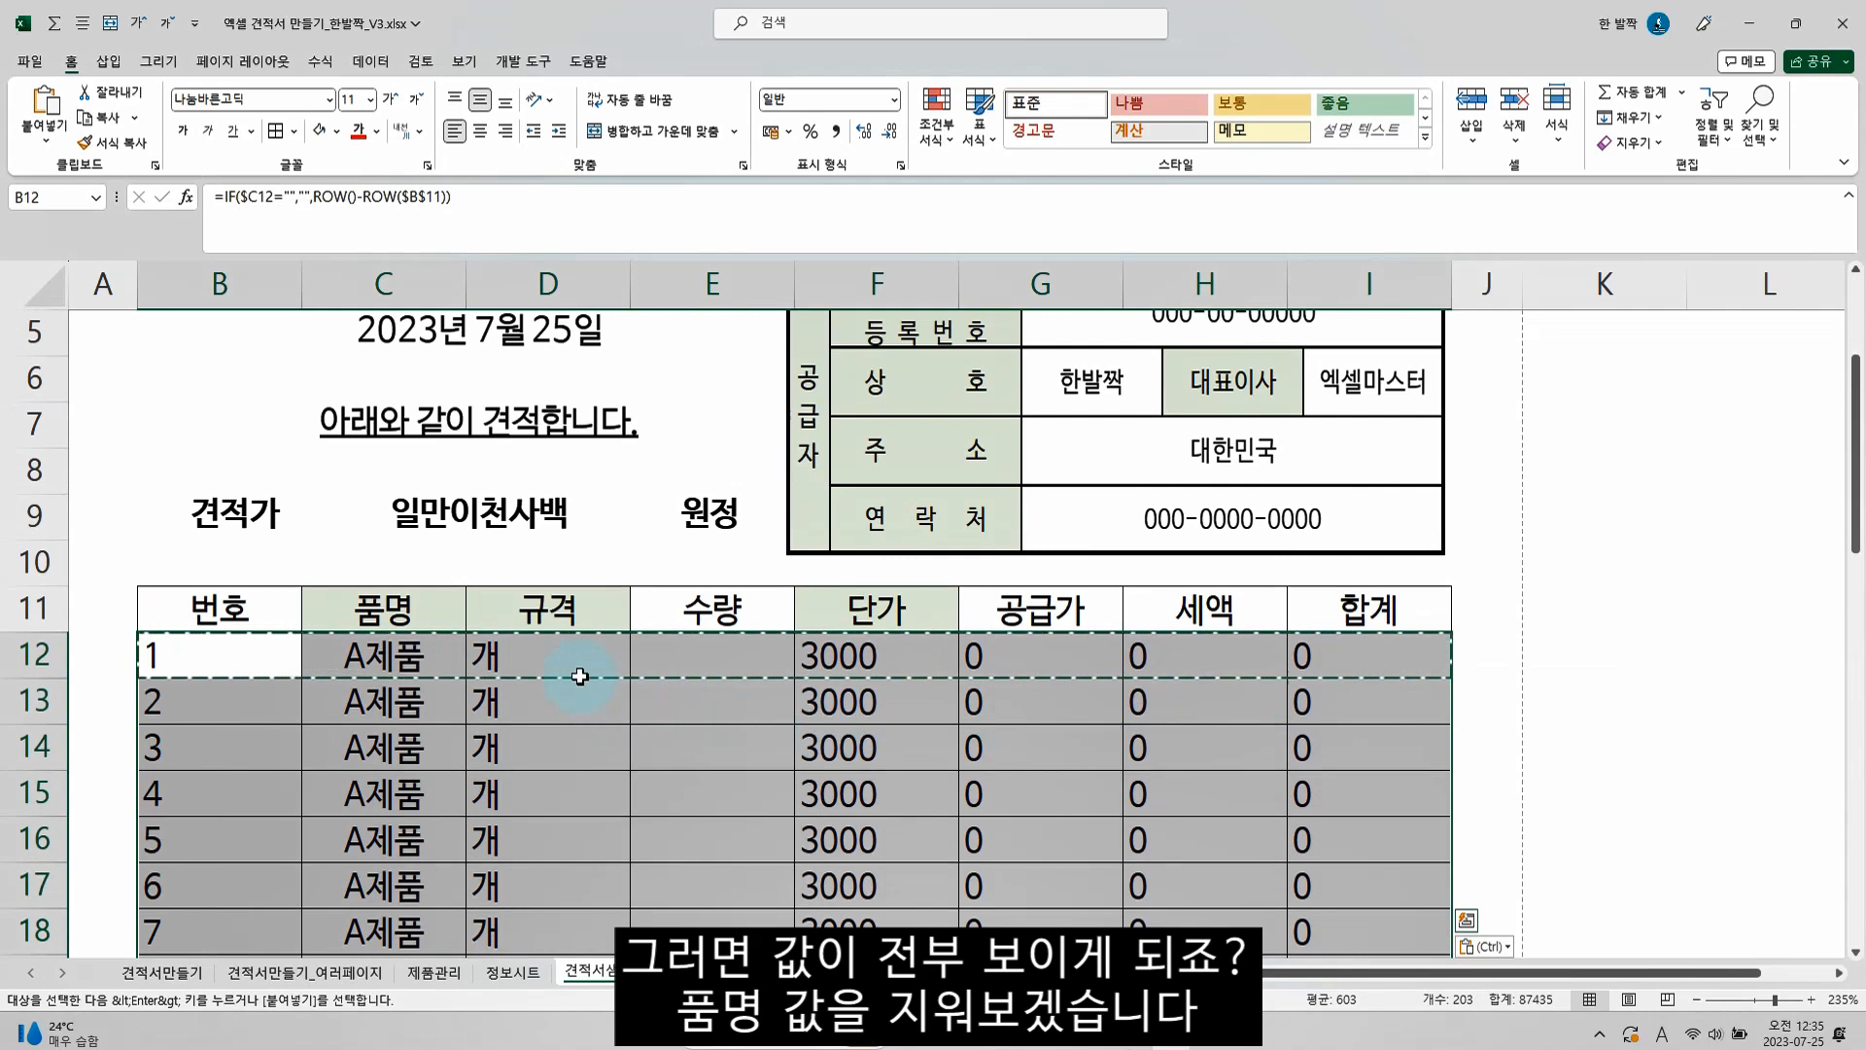
# Delete the pasted 품명 values from C13 through C40
pyautogui.click(413, 699)
pyautogui.scroll(-4, 457, 695)
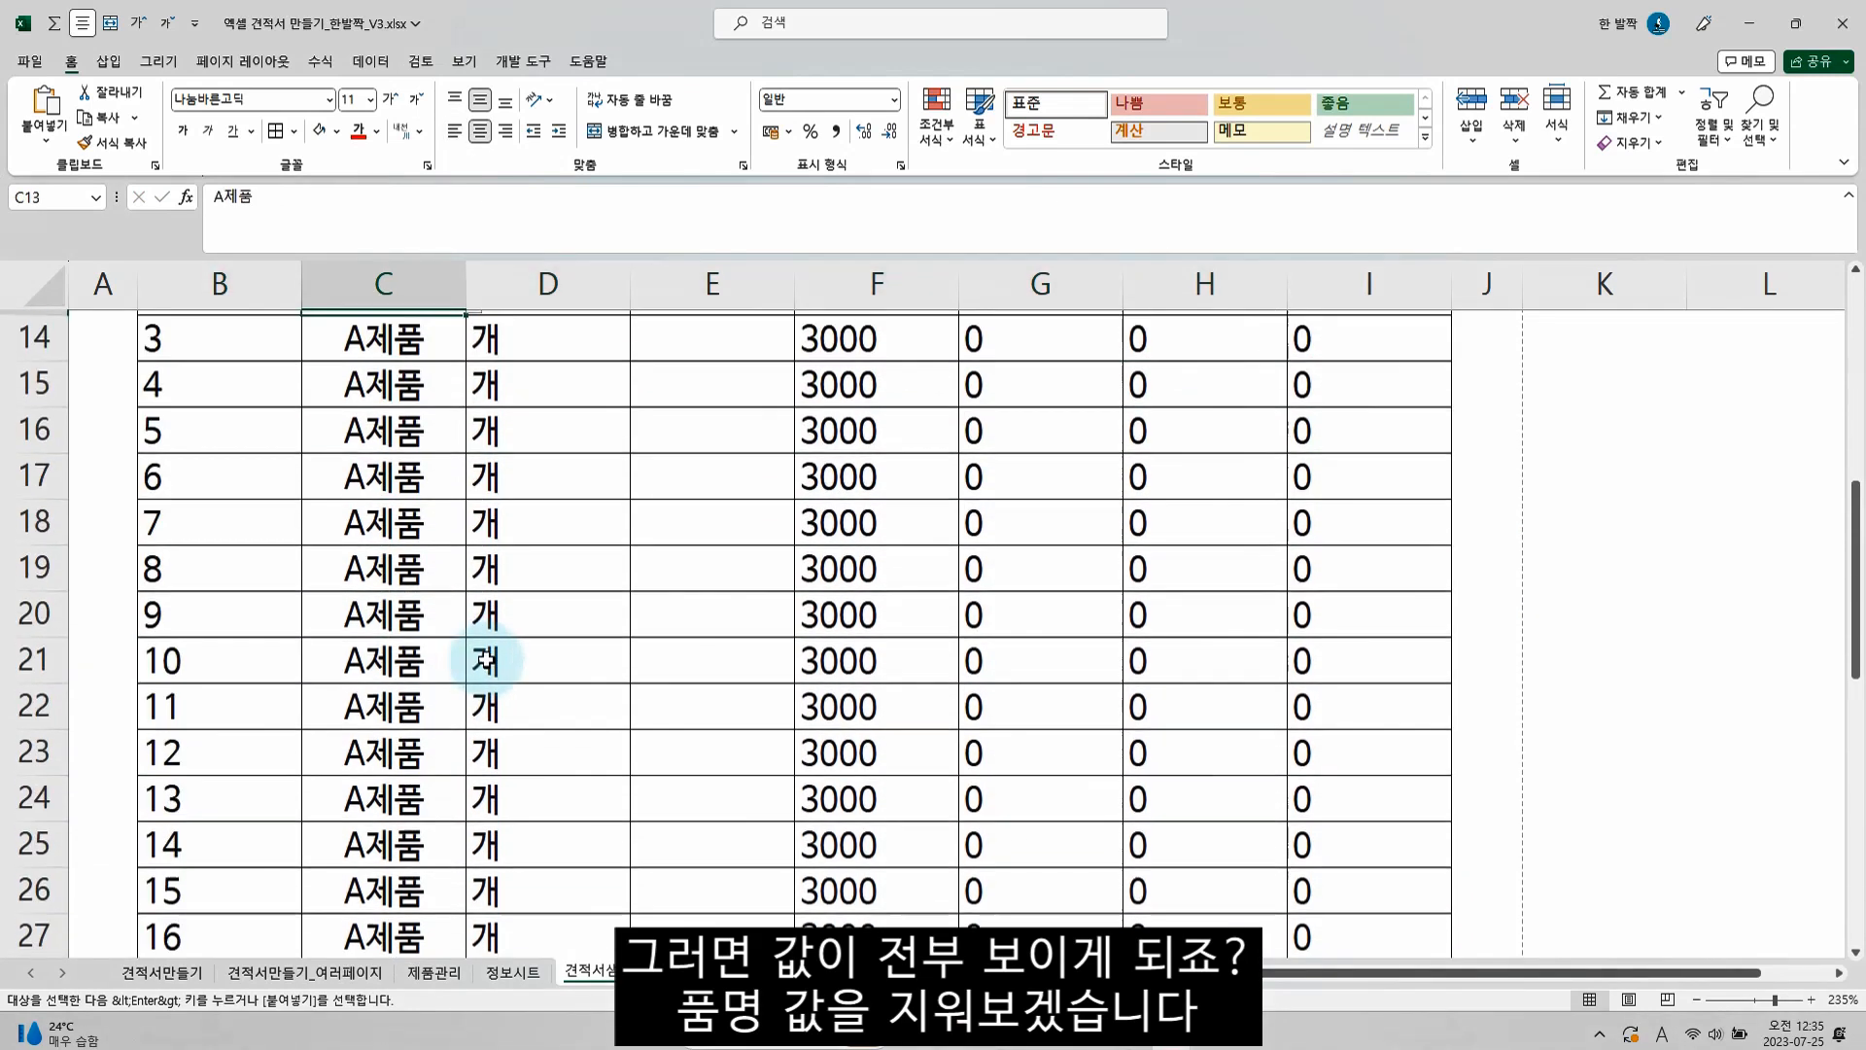
pyautogui.scroll(2, 500, 649)
pyautogui.scroll(-4, 418, 645)
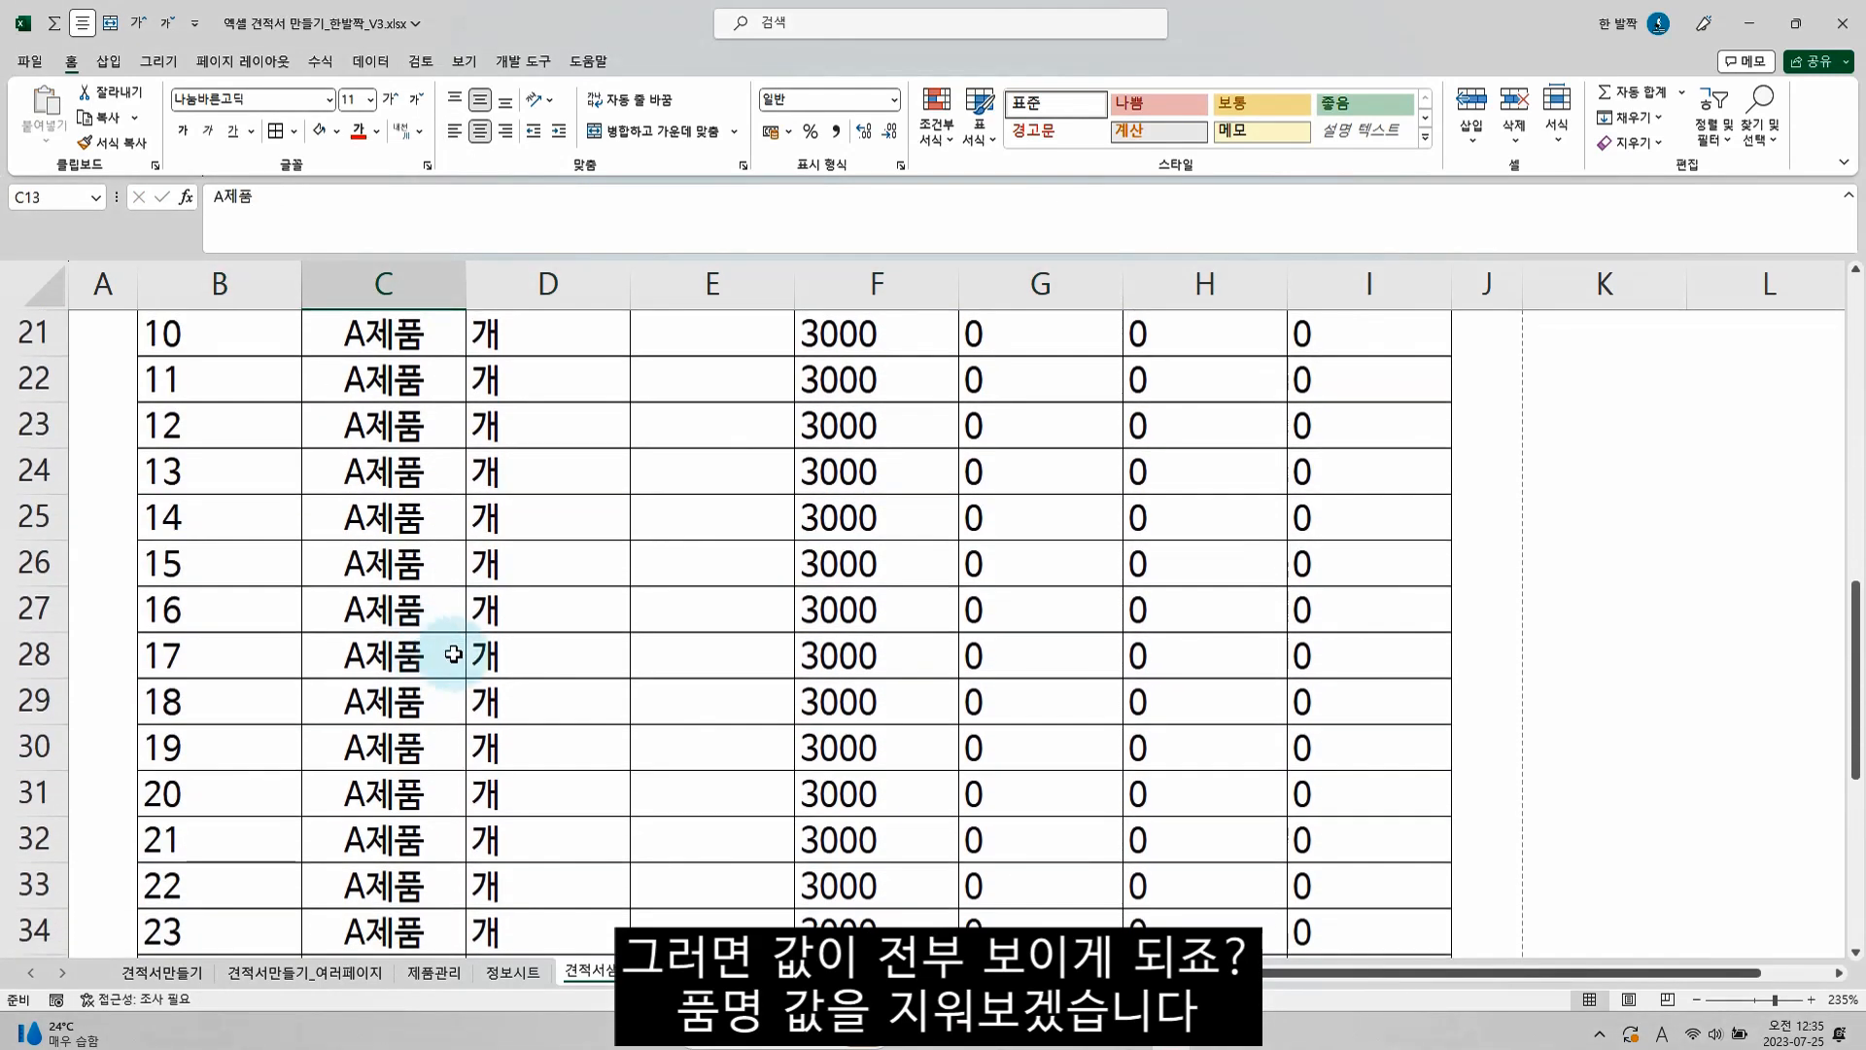
pyautogui.scroll(-3, 474, 654)
pyautogui.keyDown('shift'); pyautogui.click(433, 659); pyautogui.keyUp('shift')
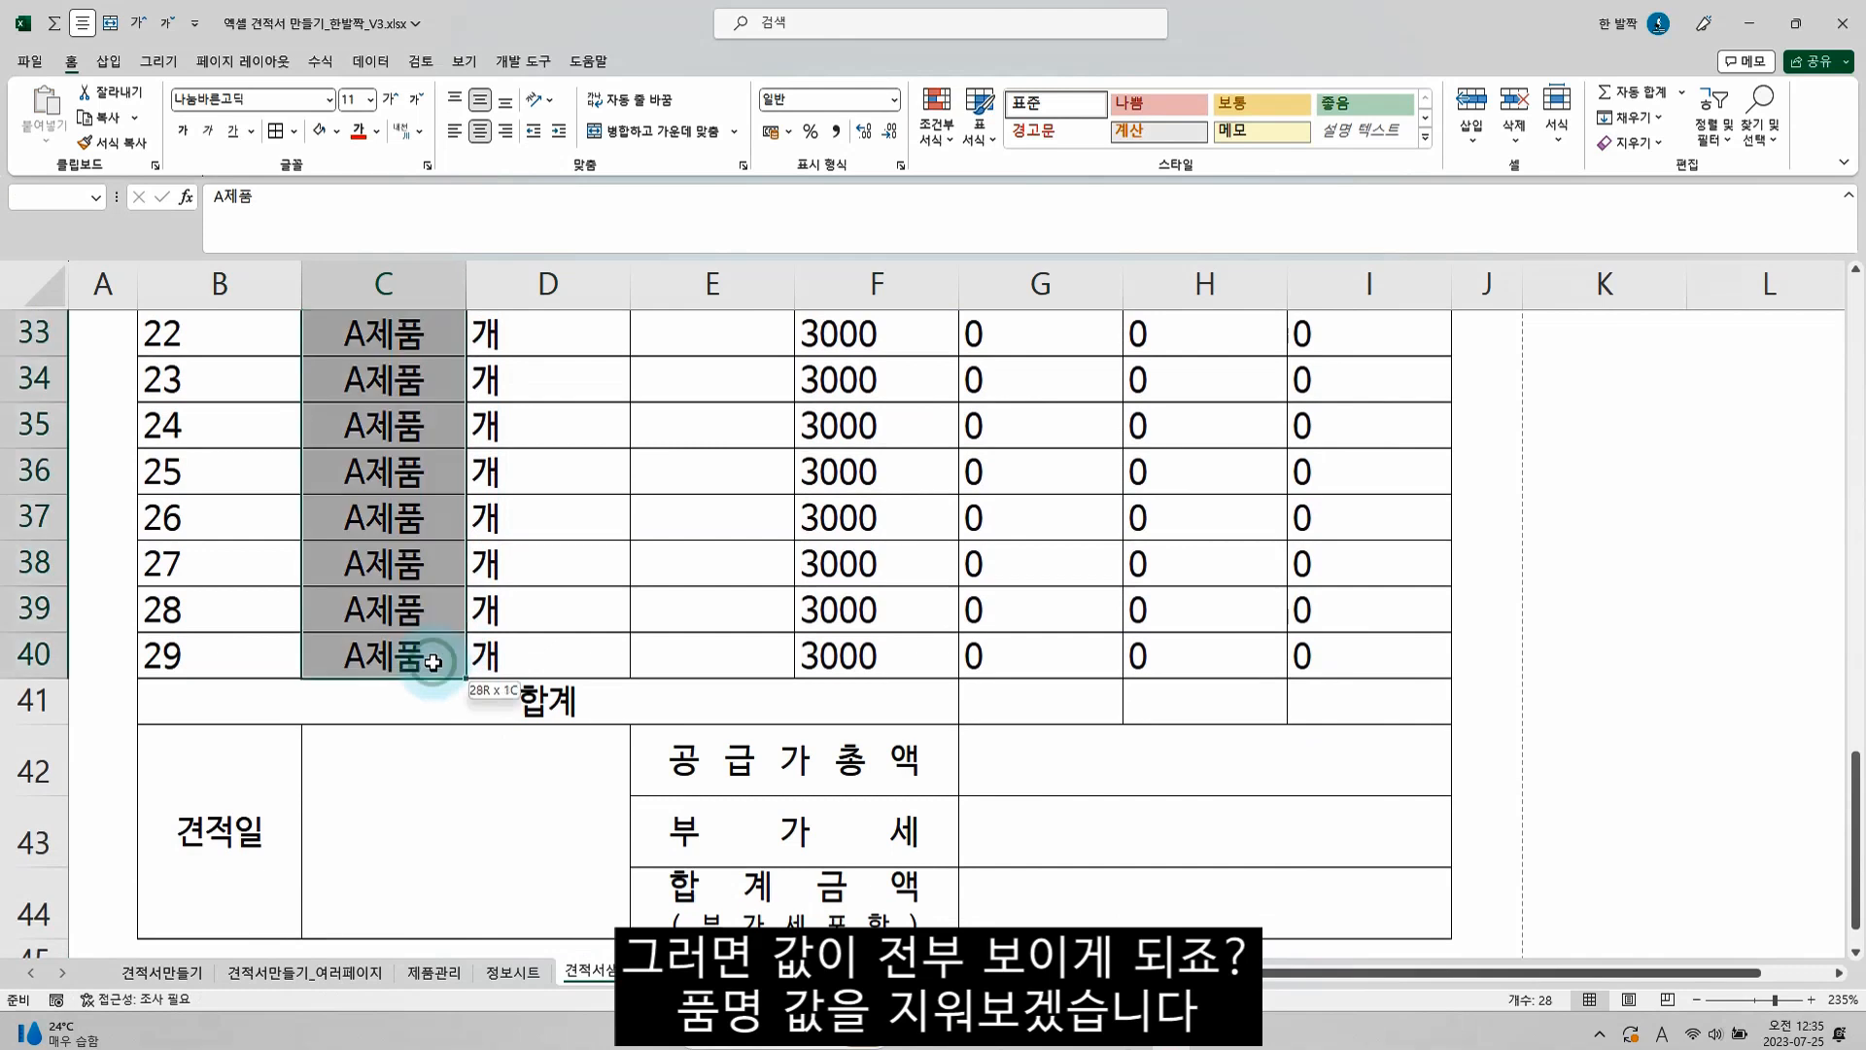
pyautogui.press('Delete')
# Center-align the contents of the whole item area, B12:I40
pyautogui.scroll(9, 437, 637)
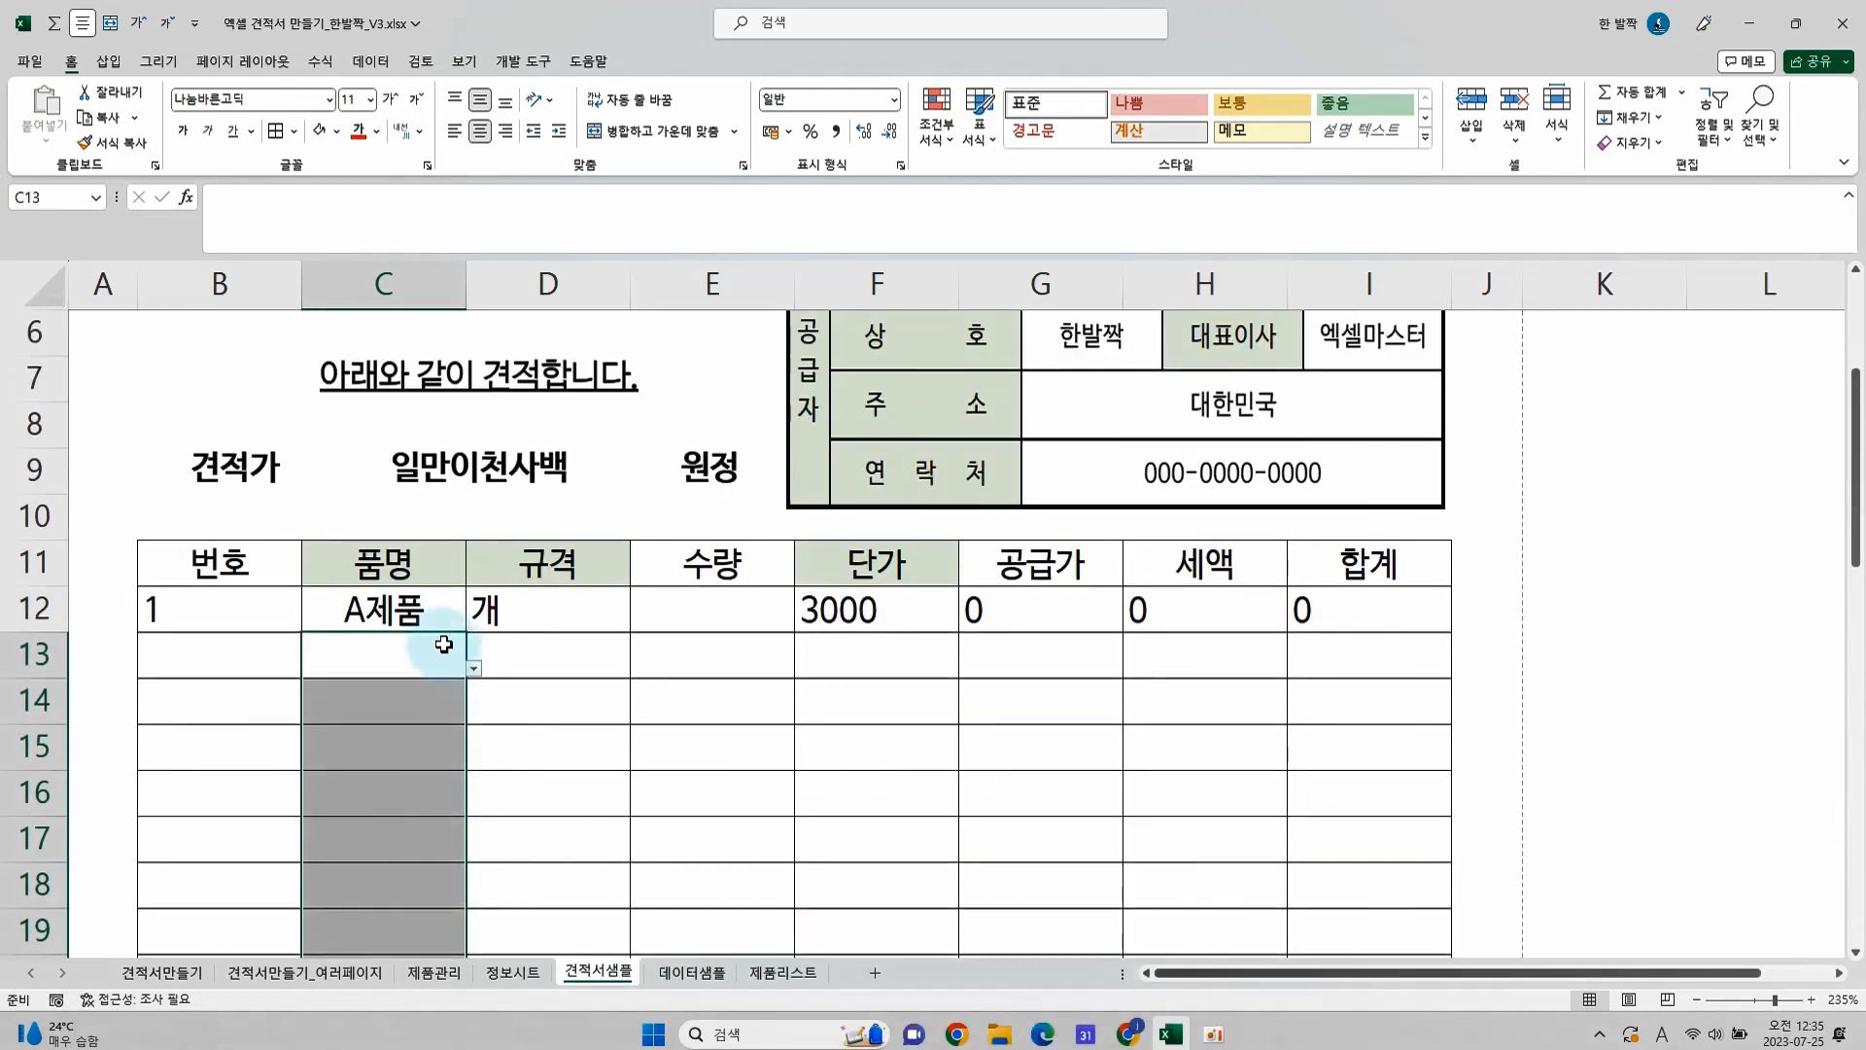
pyautogui.click(170, 614)
pyautogui.scroll(-7, 916, 647)
pyautogui.scroll(-2, 915, 647)
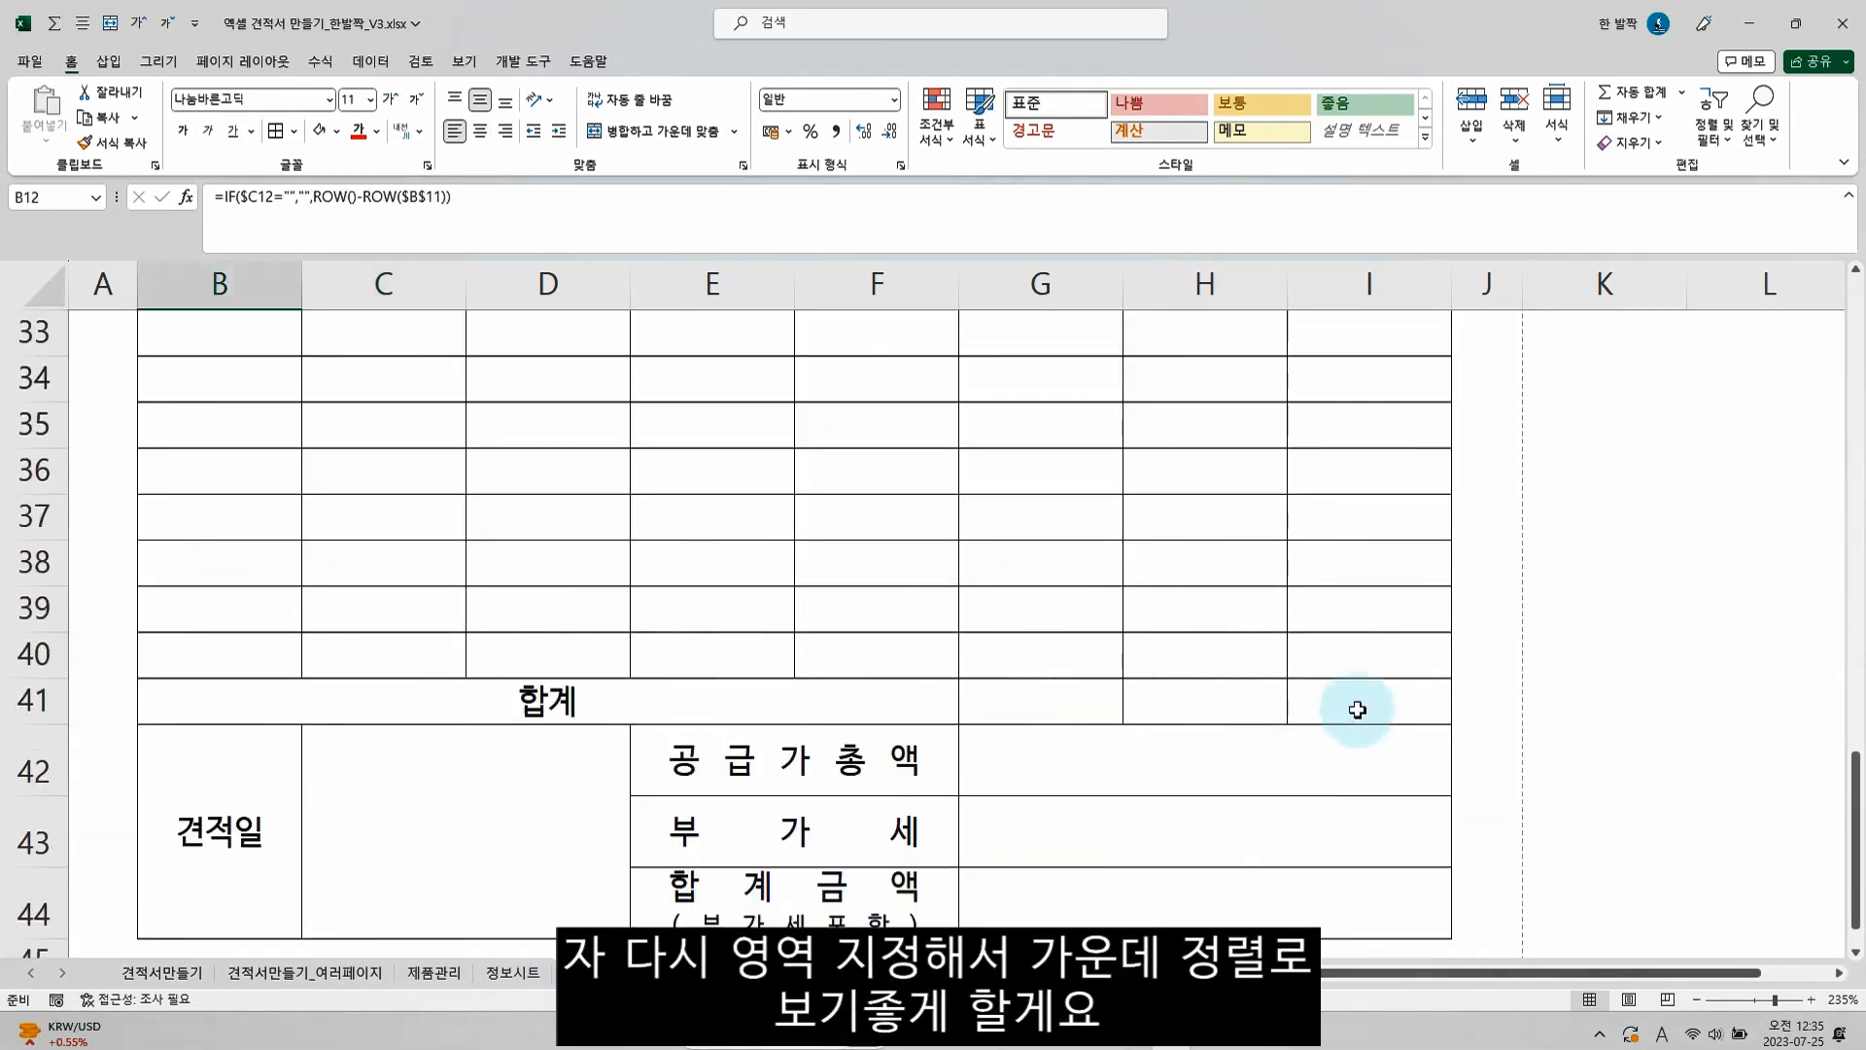
pyautogui.moveTo(1350, 708); pyautogui.dragTo(634, 353)
pyautogui.click(480, 130)
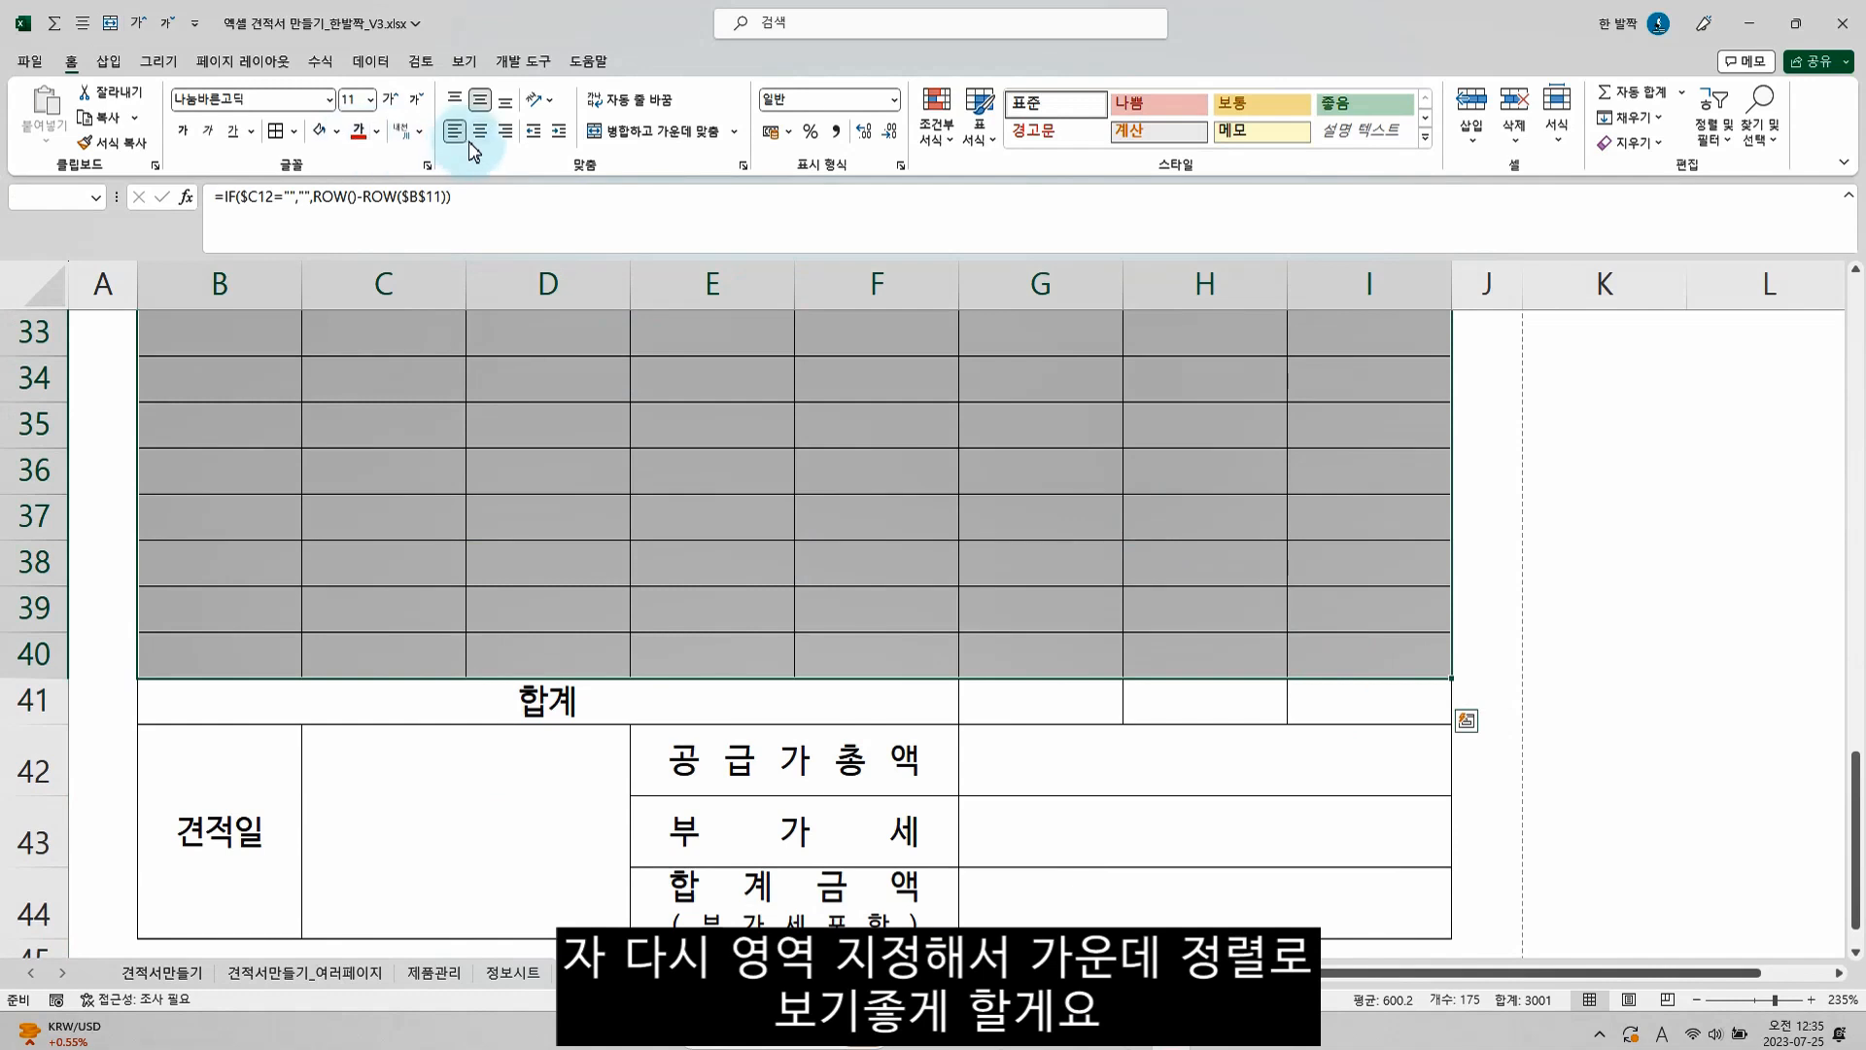
pyautogui.scroll(9, 594, 570)
pyautogui.click(590, 652)
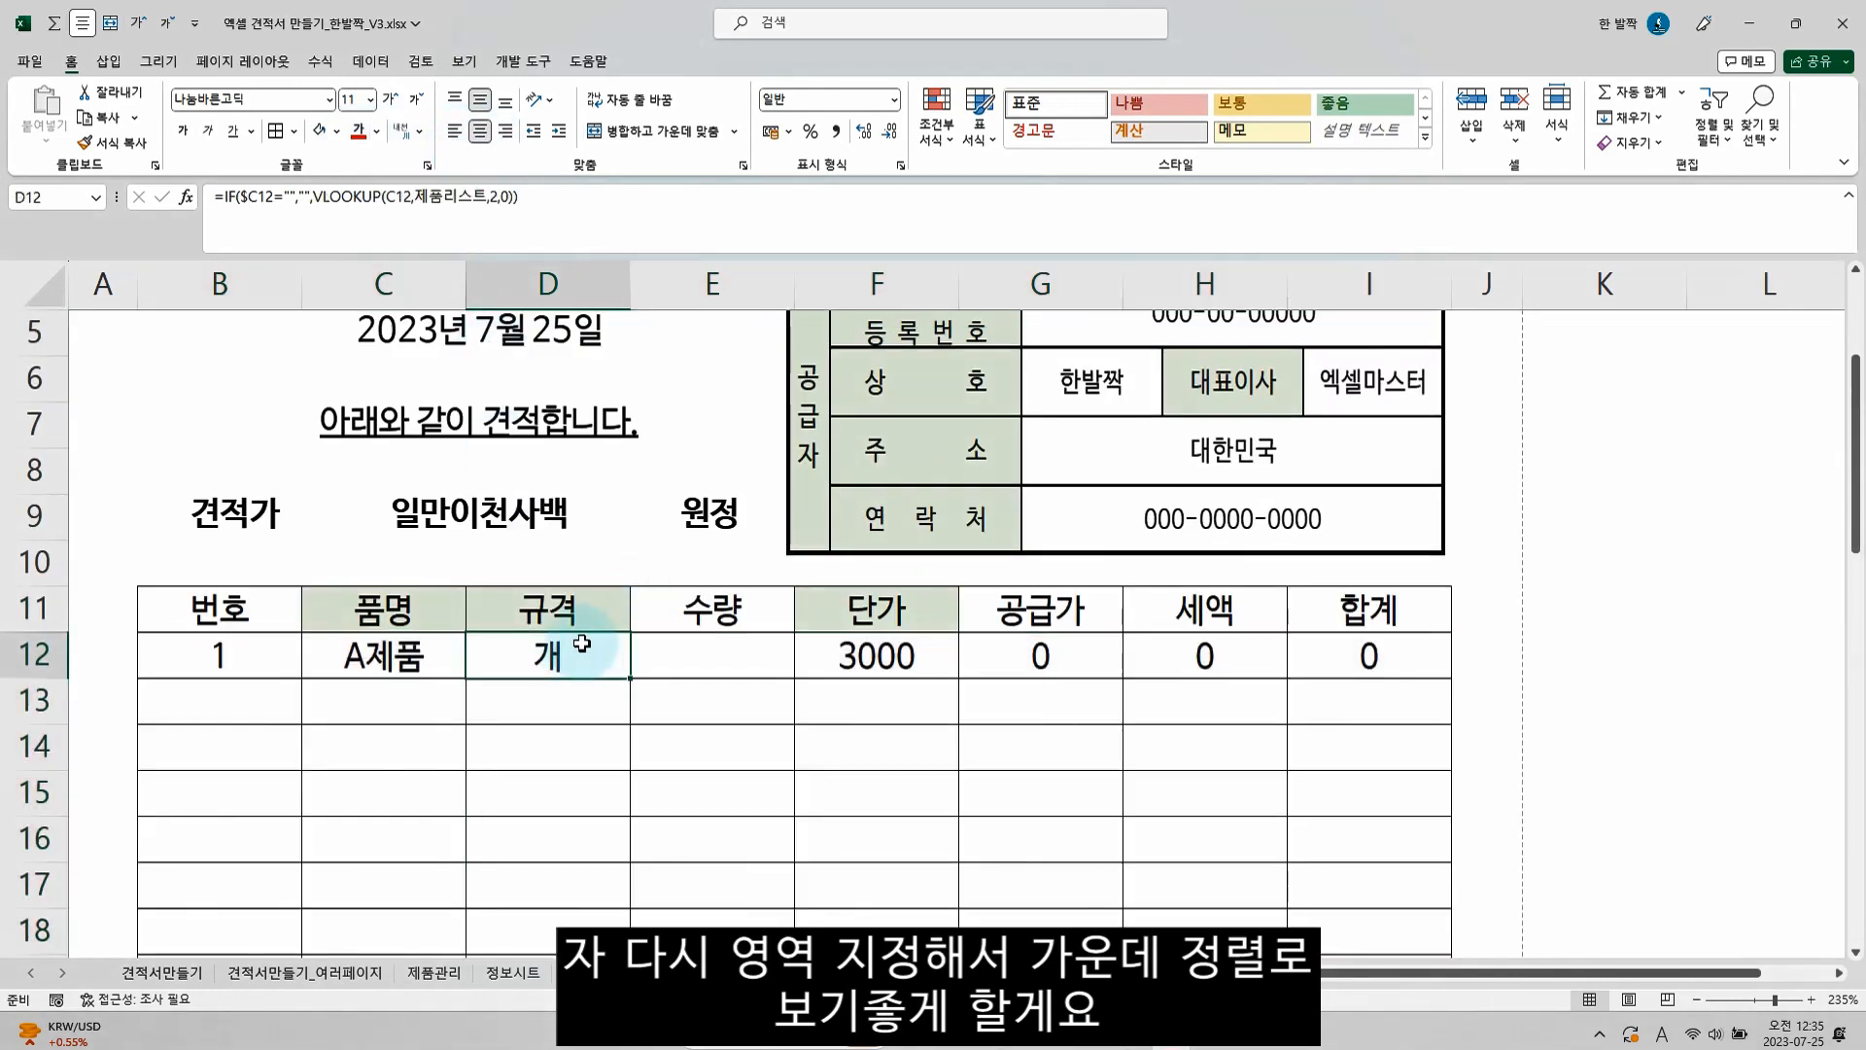
# Apply the comma style to the number columns from 수량 to 합계, E12:I40
pyautogui.scroll(-4, 751, 655)
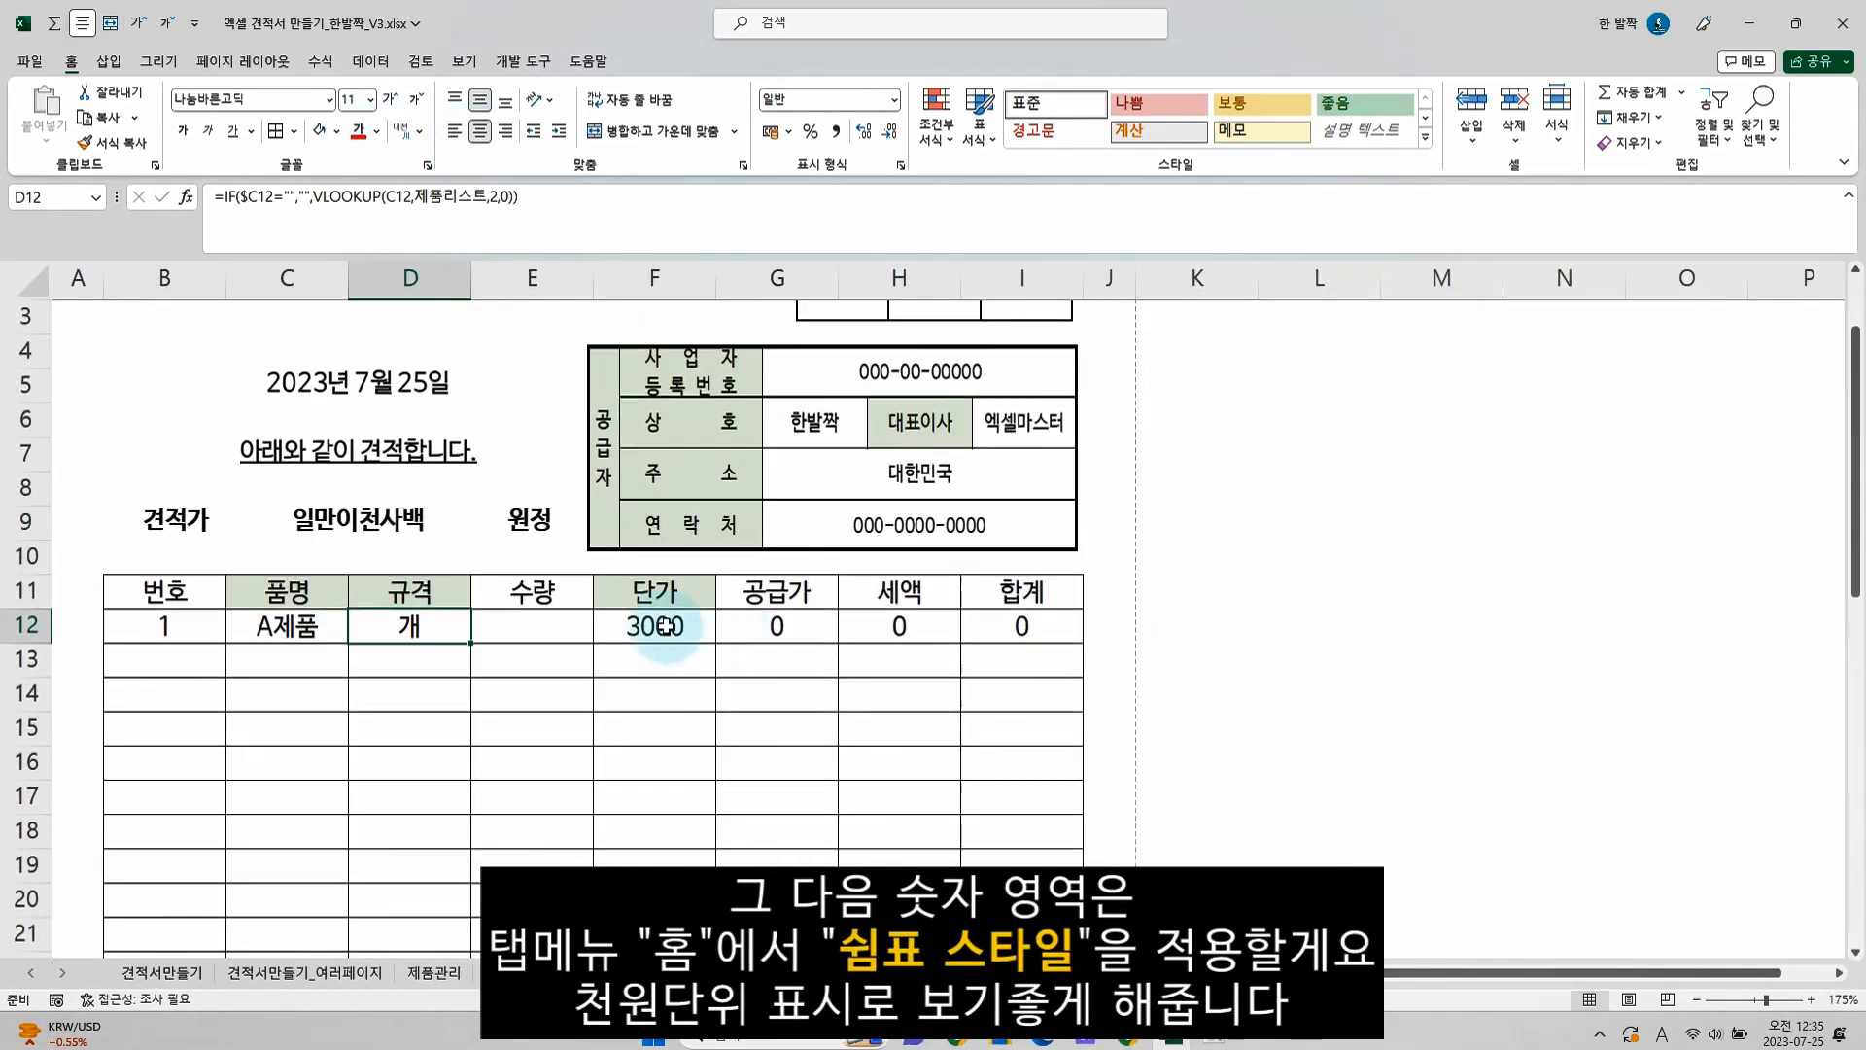
pyautogui.click(630, 627)
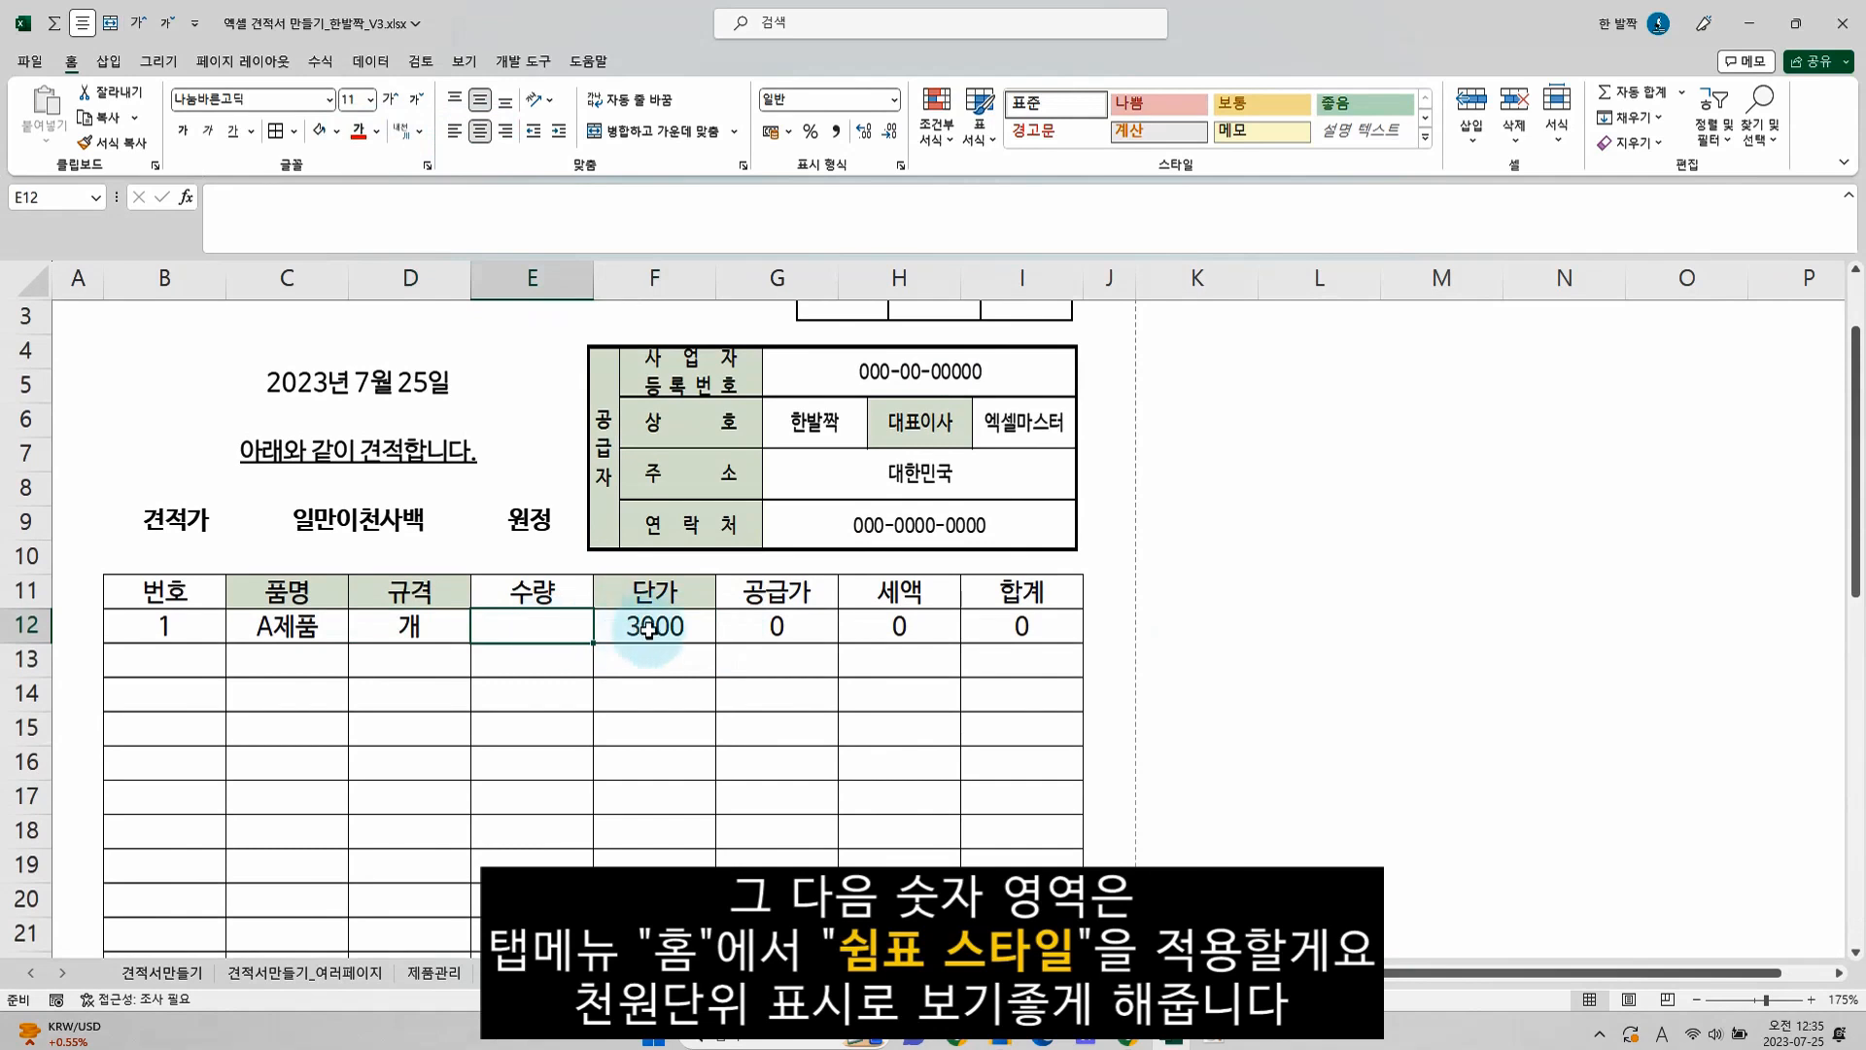
pyautogui.scroll(-7, 787, 620)
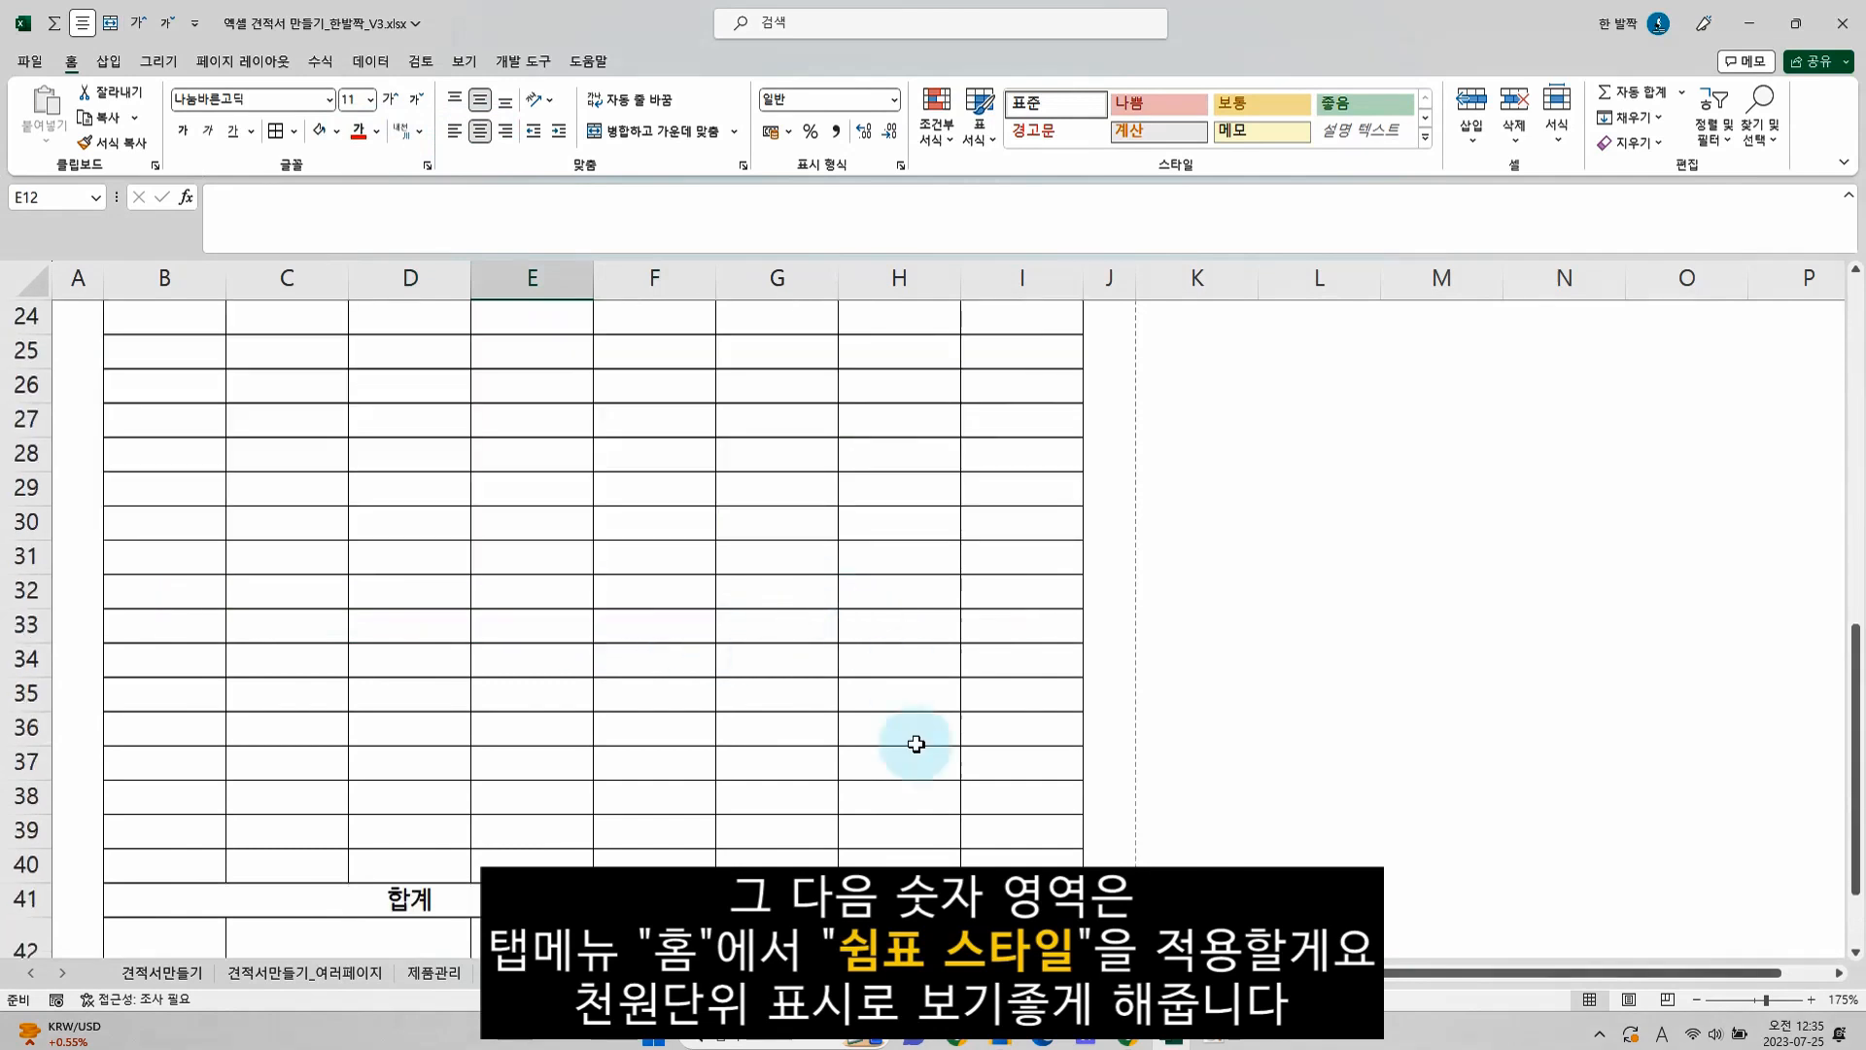
pyautogui.keyDown('shift'); pyautogui.click(1012, 854); pyautogui.keyUp('shift')
pyautogui.scroll(8, 681, 558)
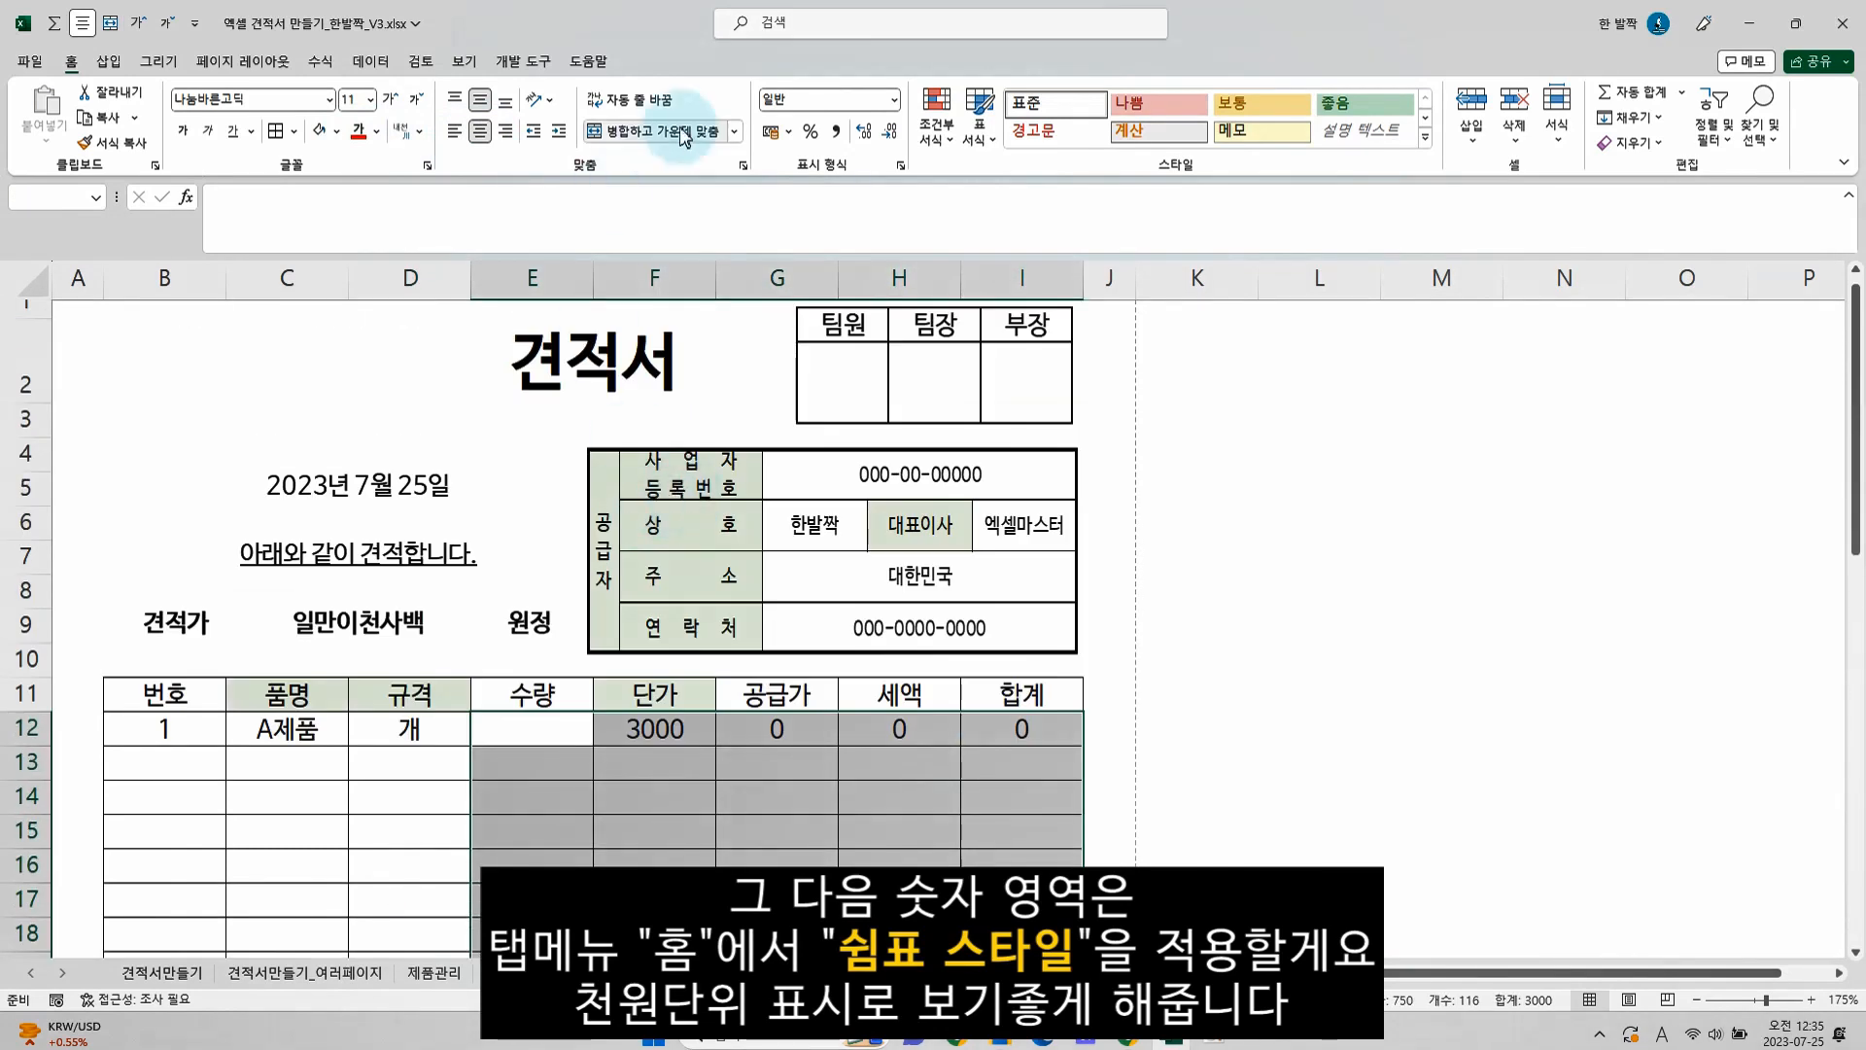
pyautogui.click(837, 133)
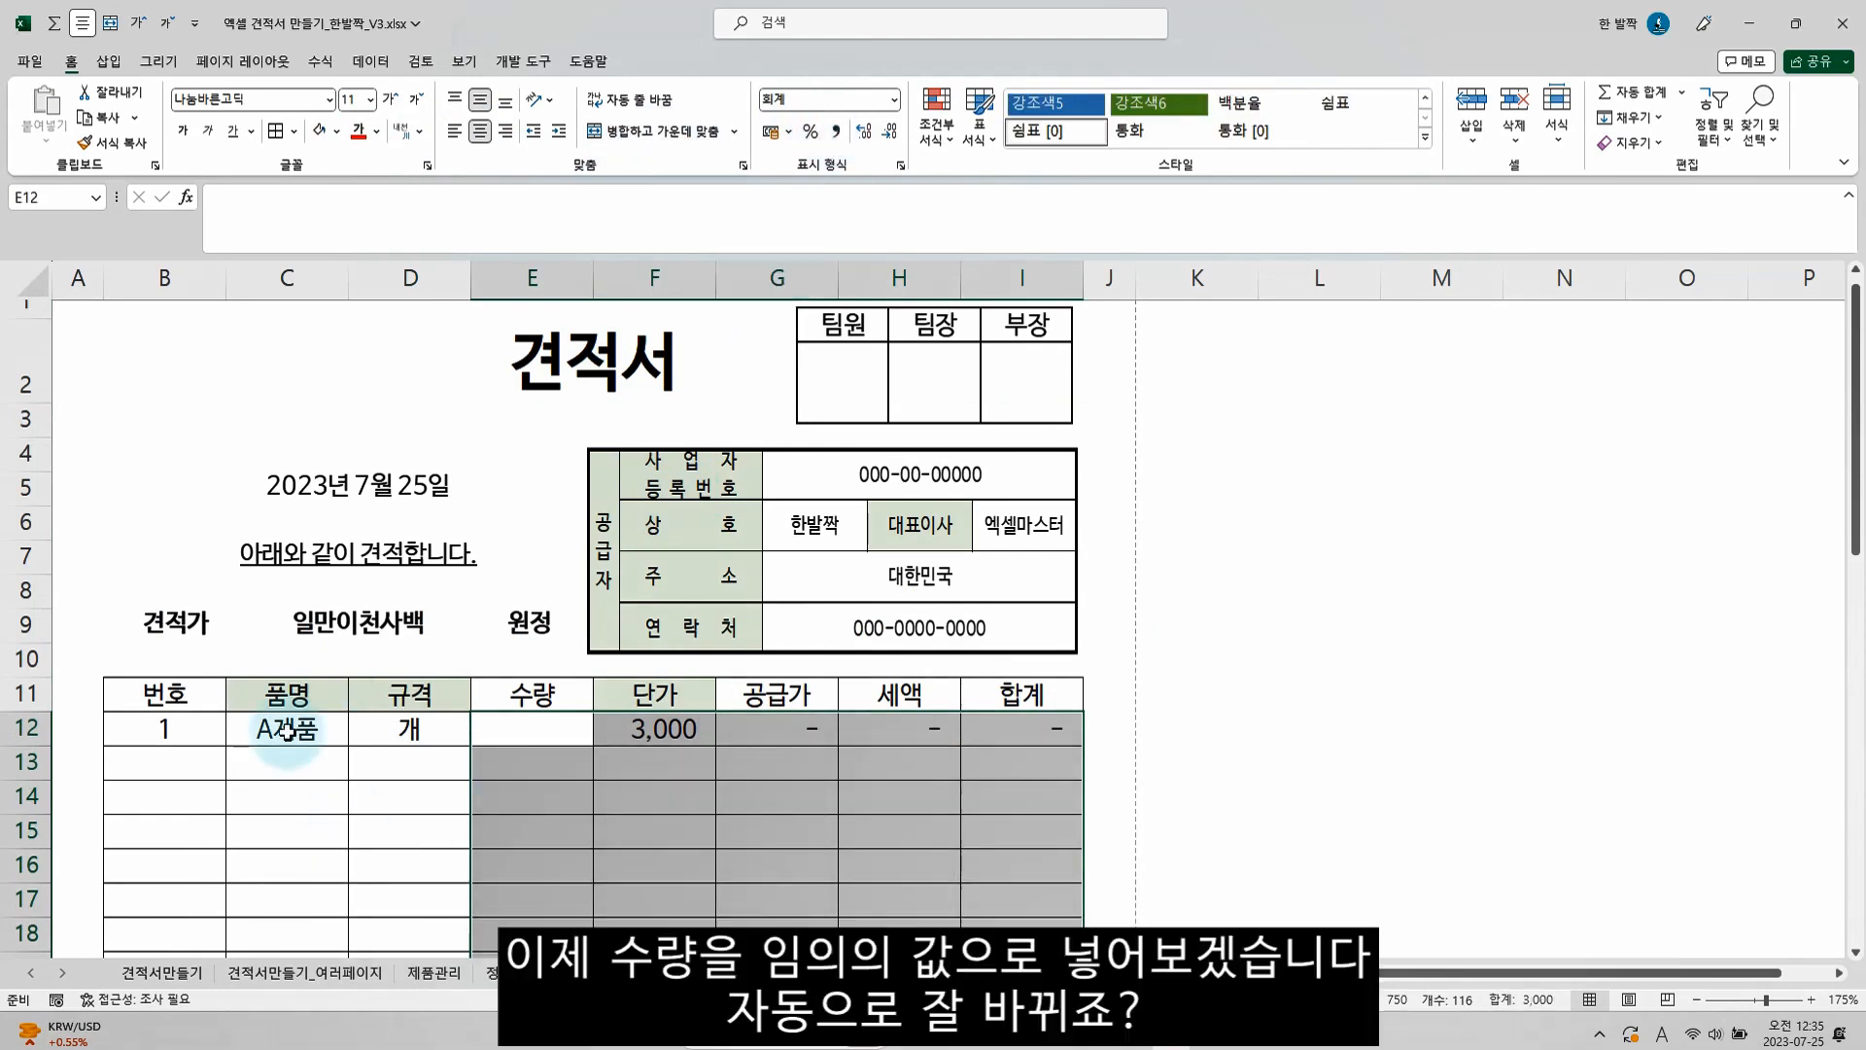
# Test the first item's 수량 in E12 with 5, and replace it with 1
pyautogui.click(509, 736)
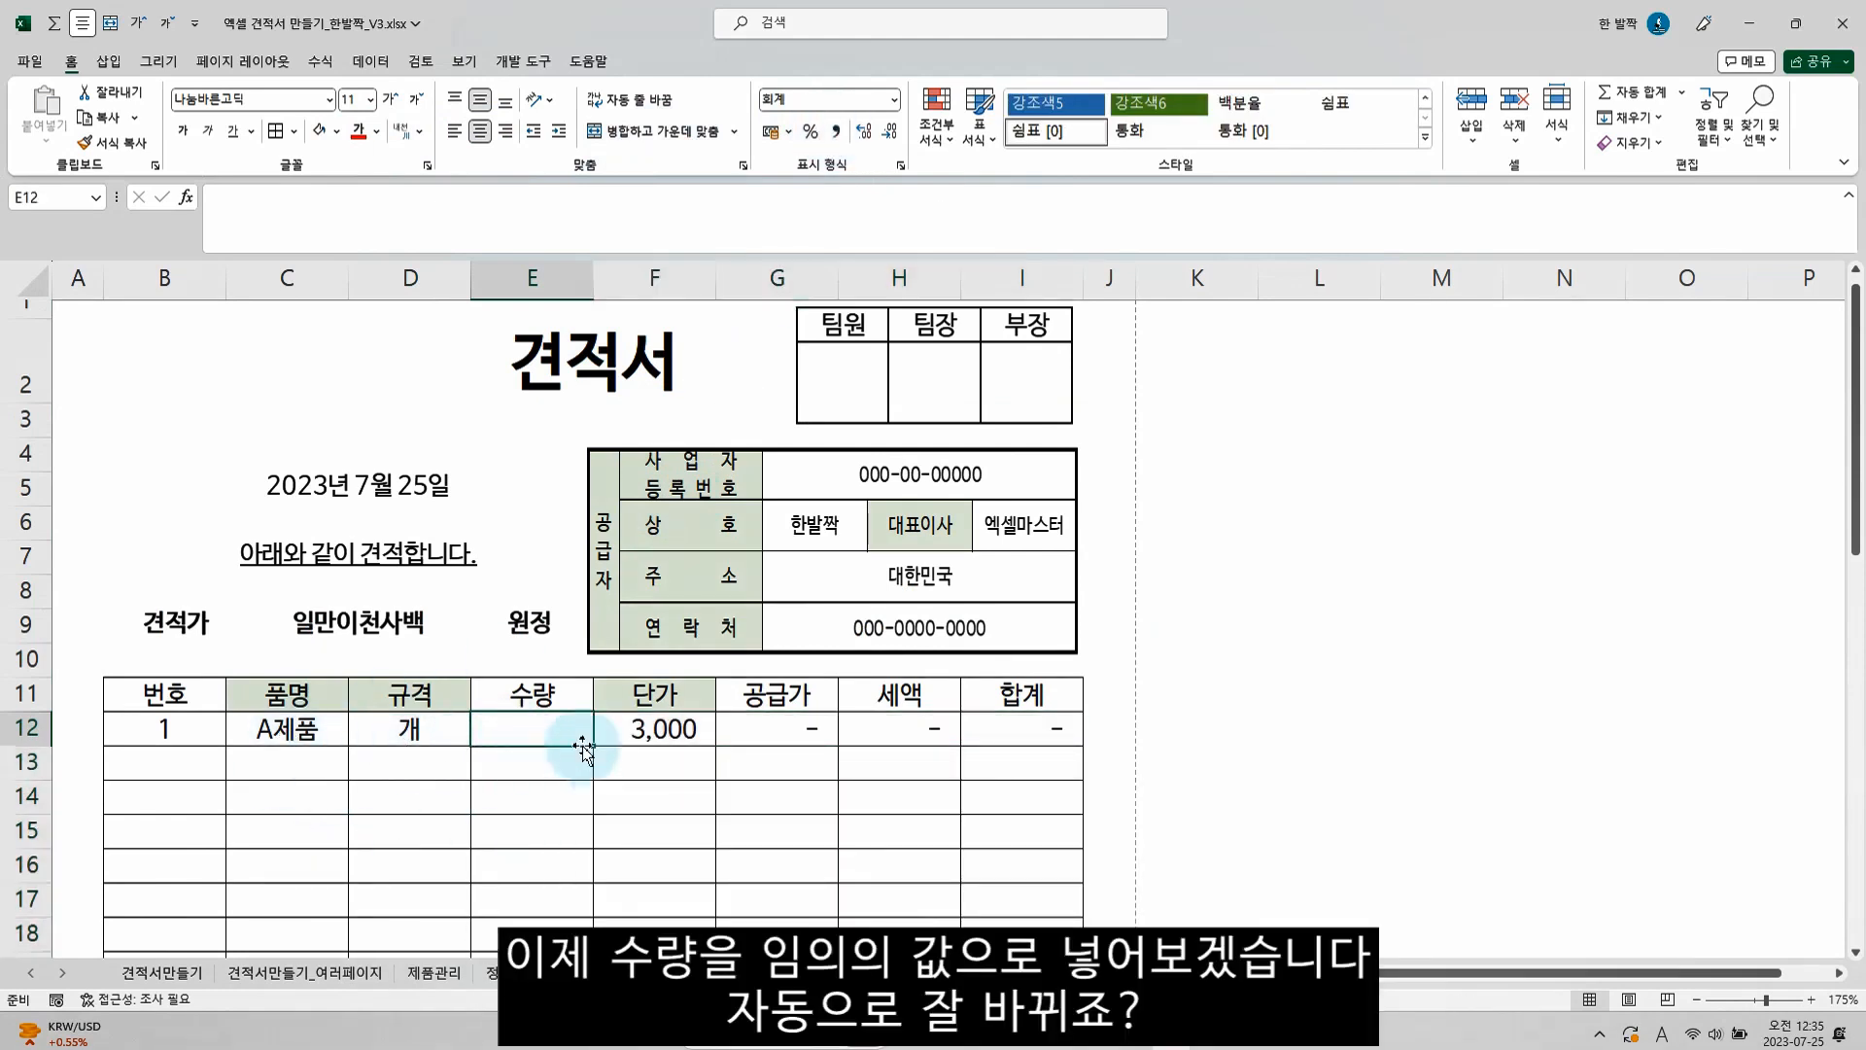
pyautogui.press('Return')
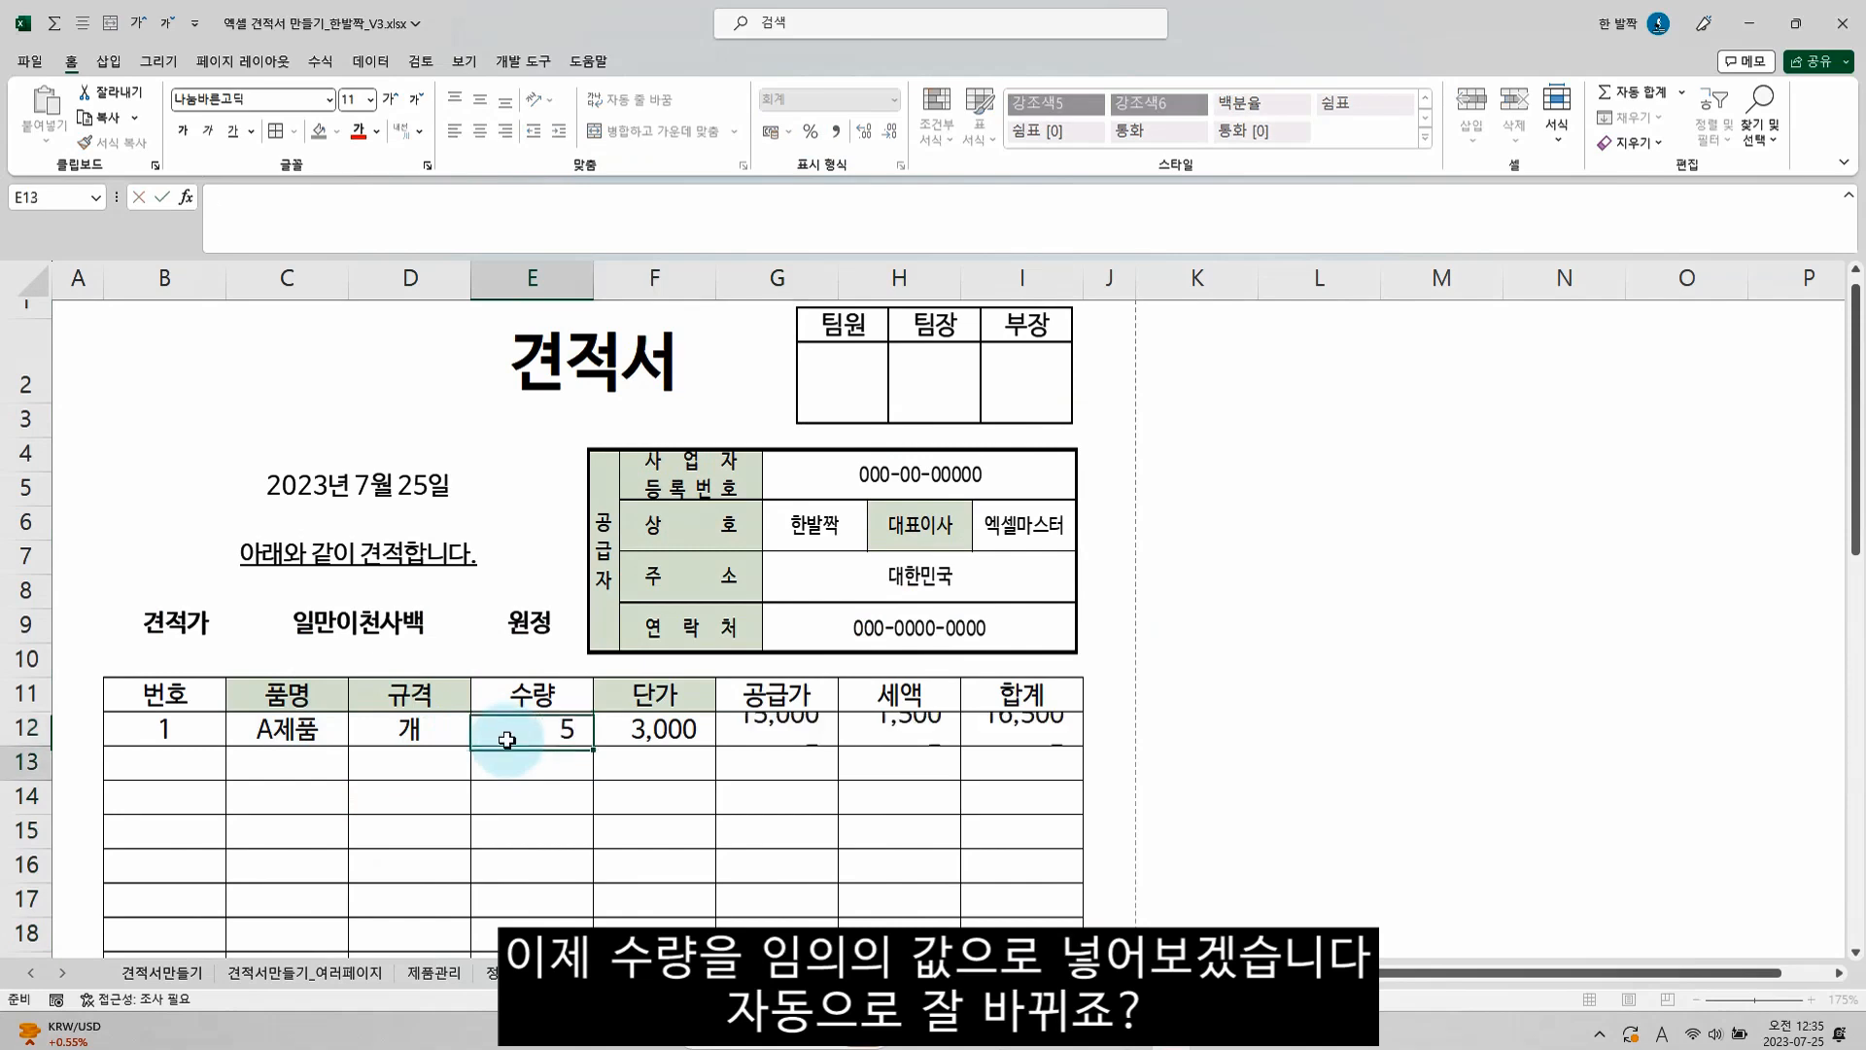
pyautogui.click(540, 733)
pyautogui.write('1')
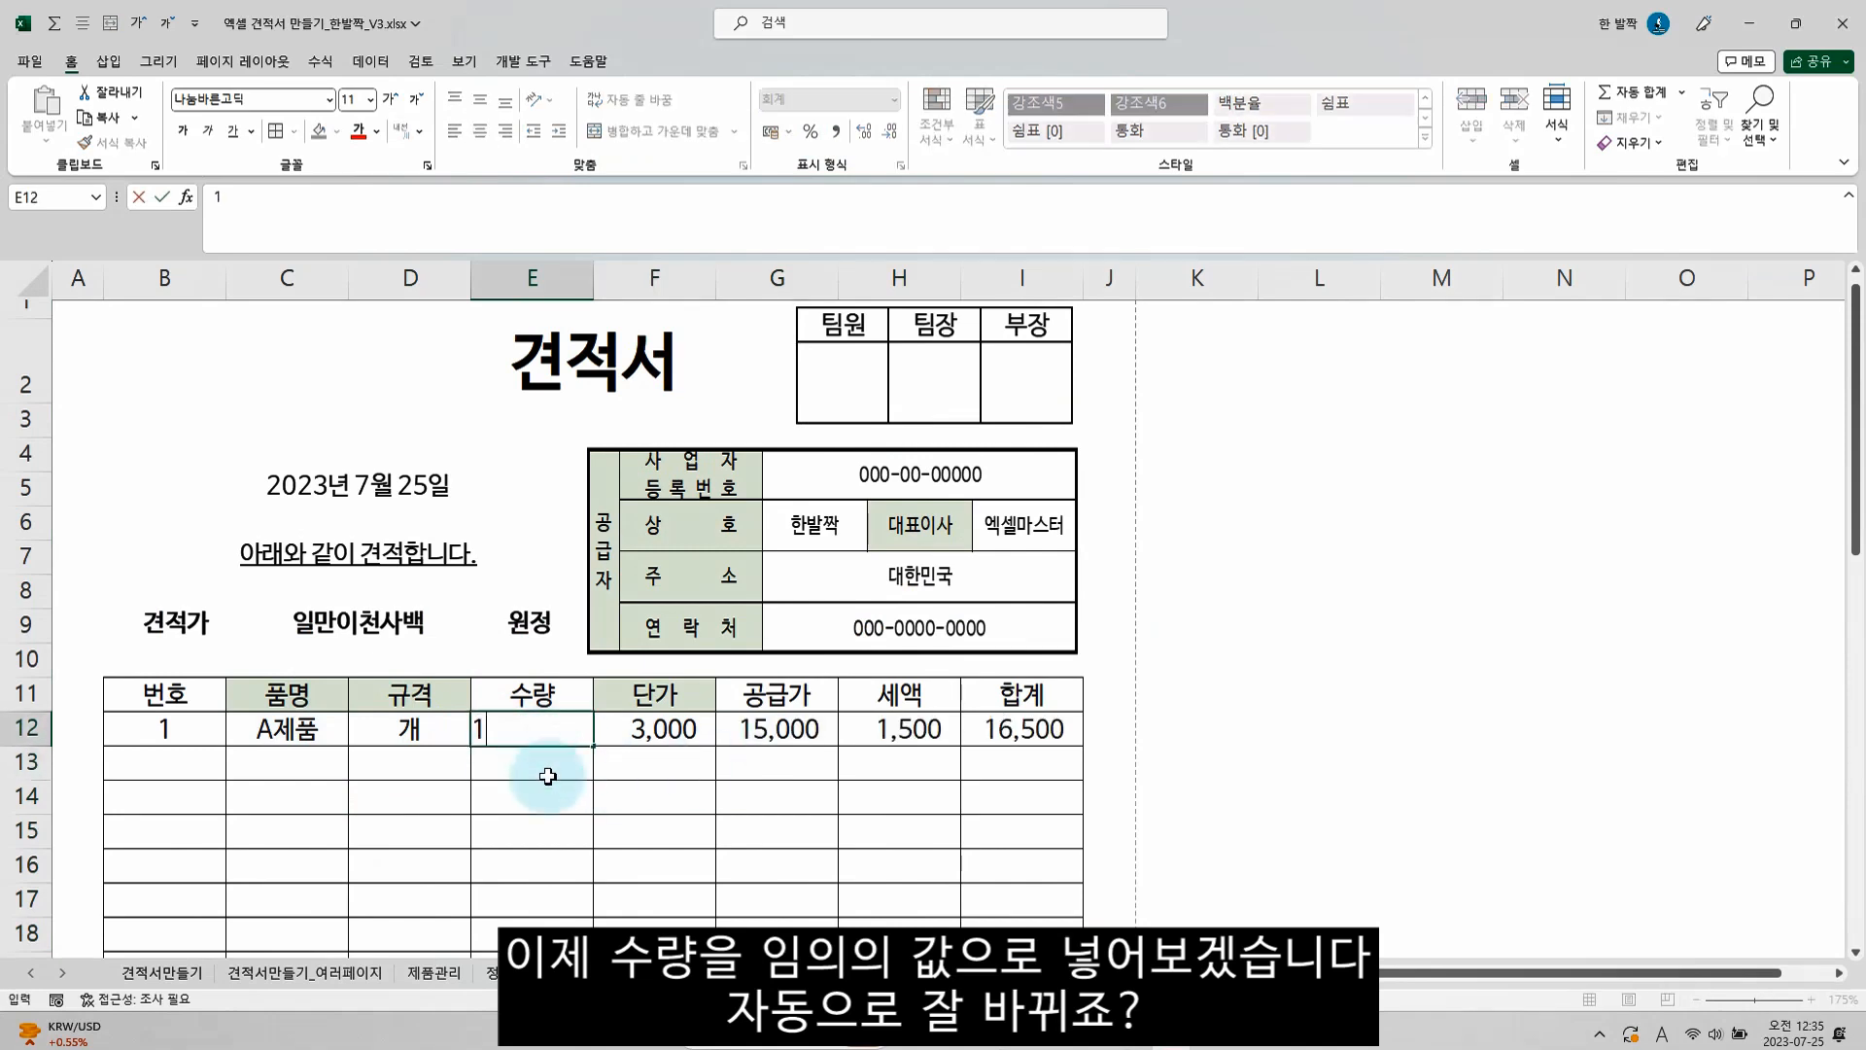
pyautogui.press('Return')
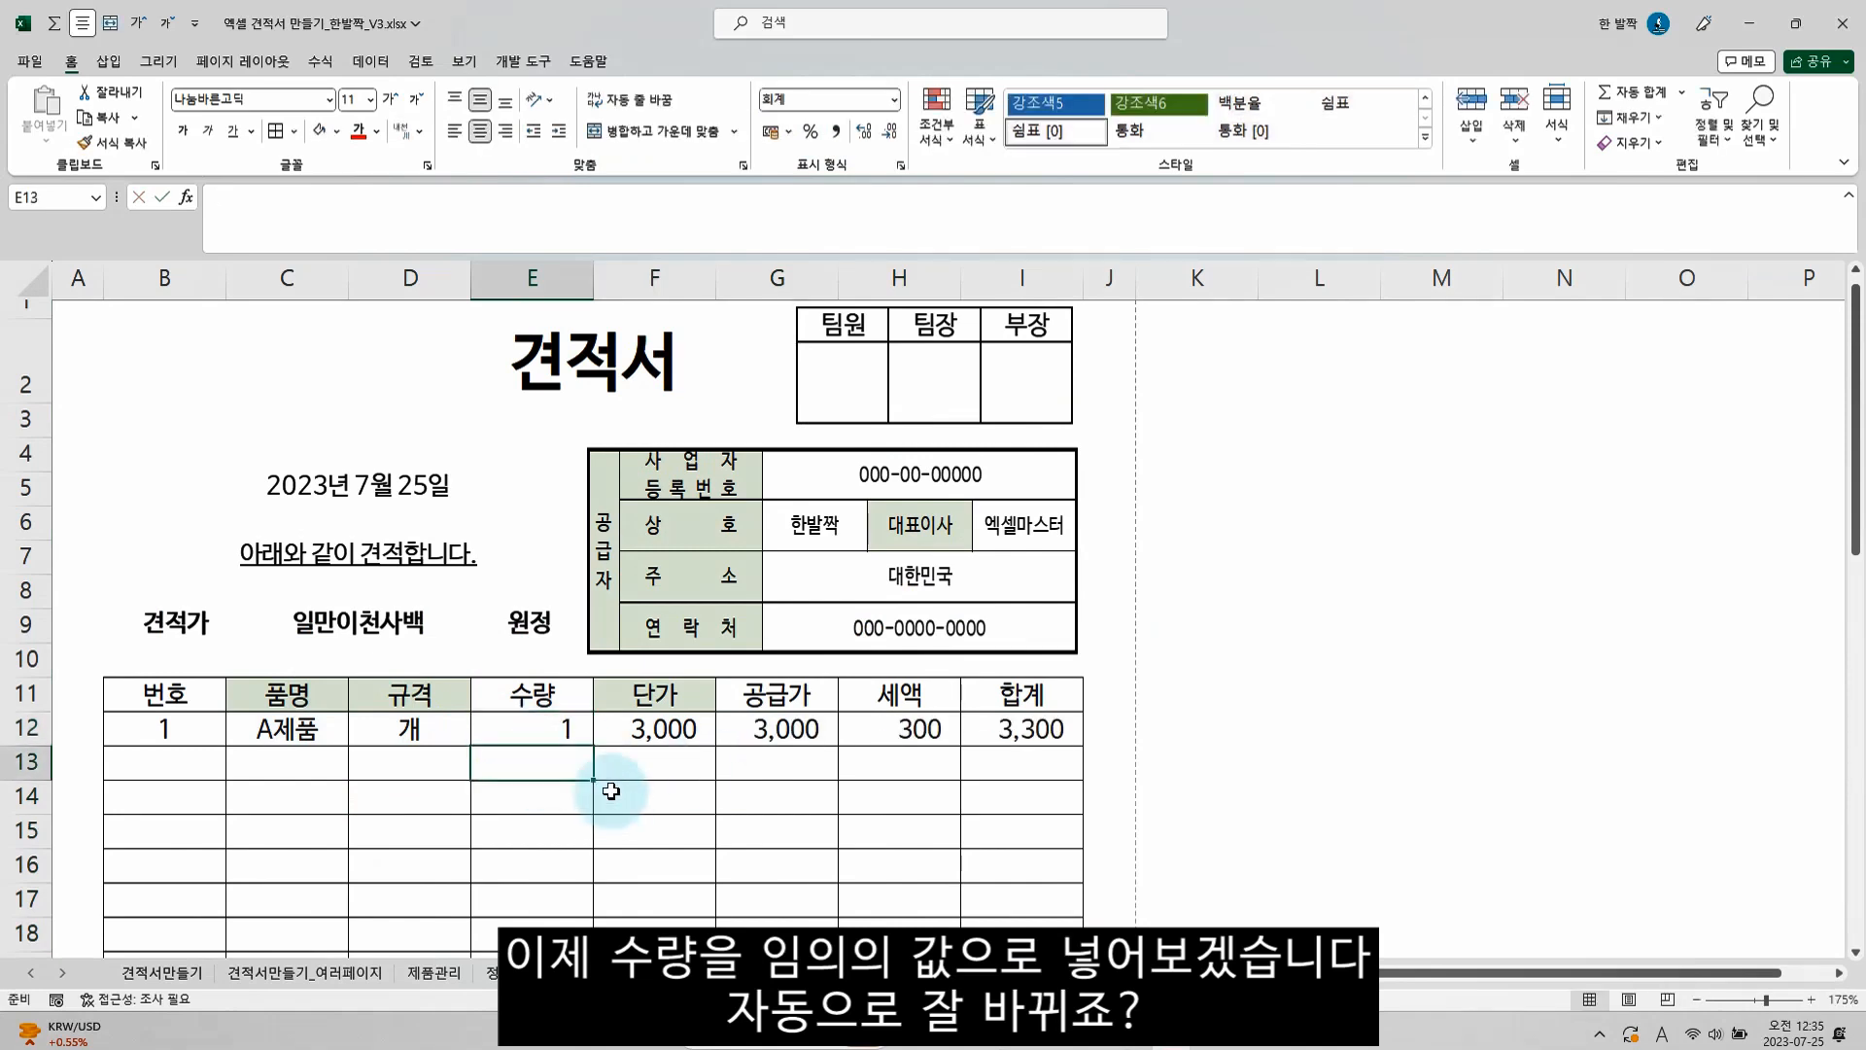
# Choose B제품 as the second item's 품명 in C13 and enter 3 as its 수량 in E13
pyautogui.click(284, 762)
pyautogui.click(358, 770)
pyautogui.click(199, 815)
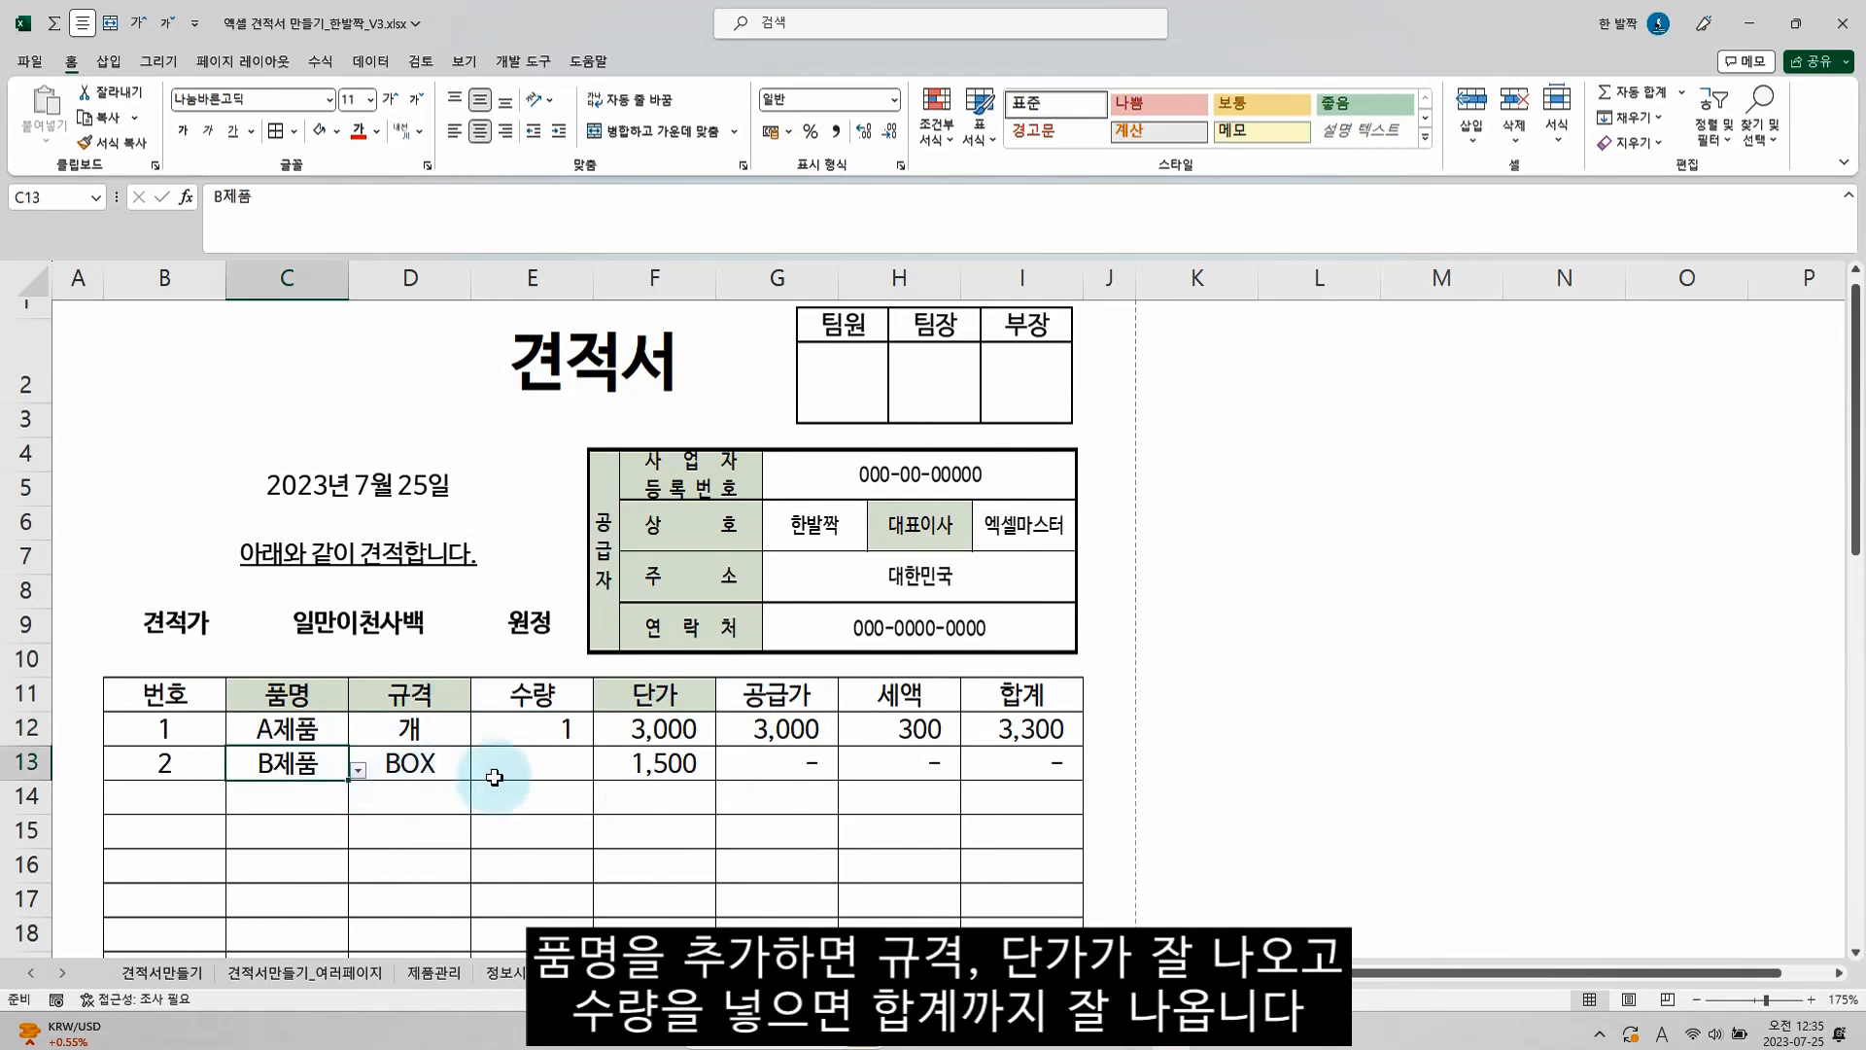
pyautogui.click(556, 785)
pyautogui.write('3')
pyautogui.press('Return')
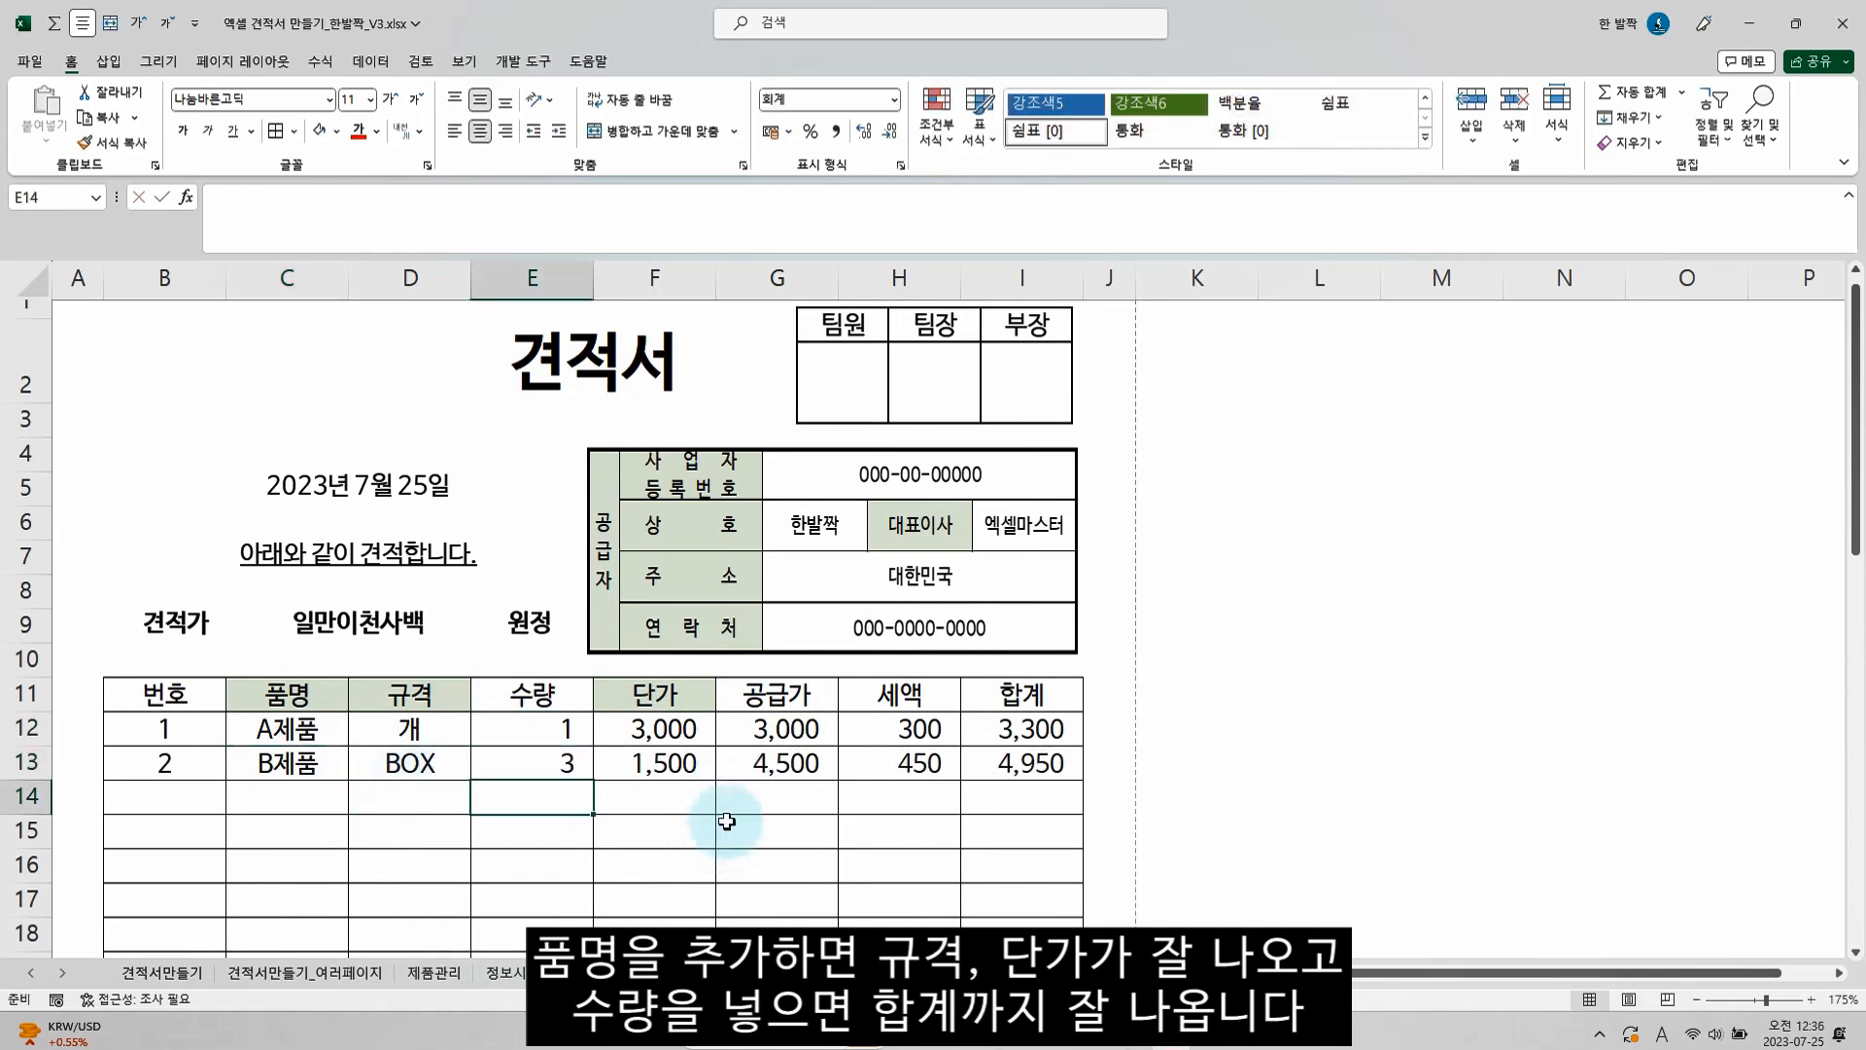
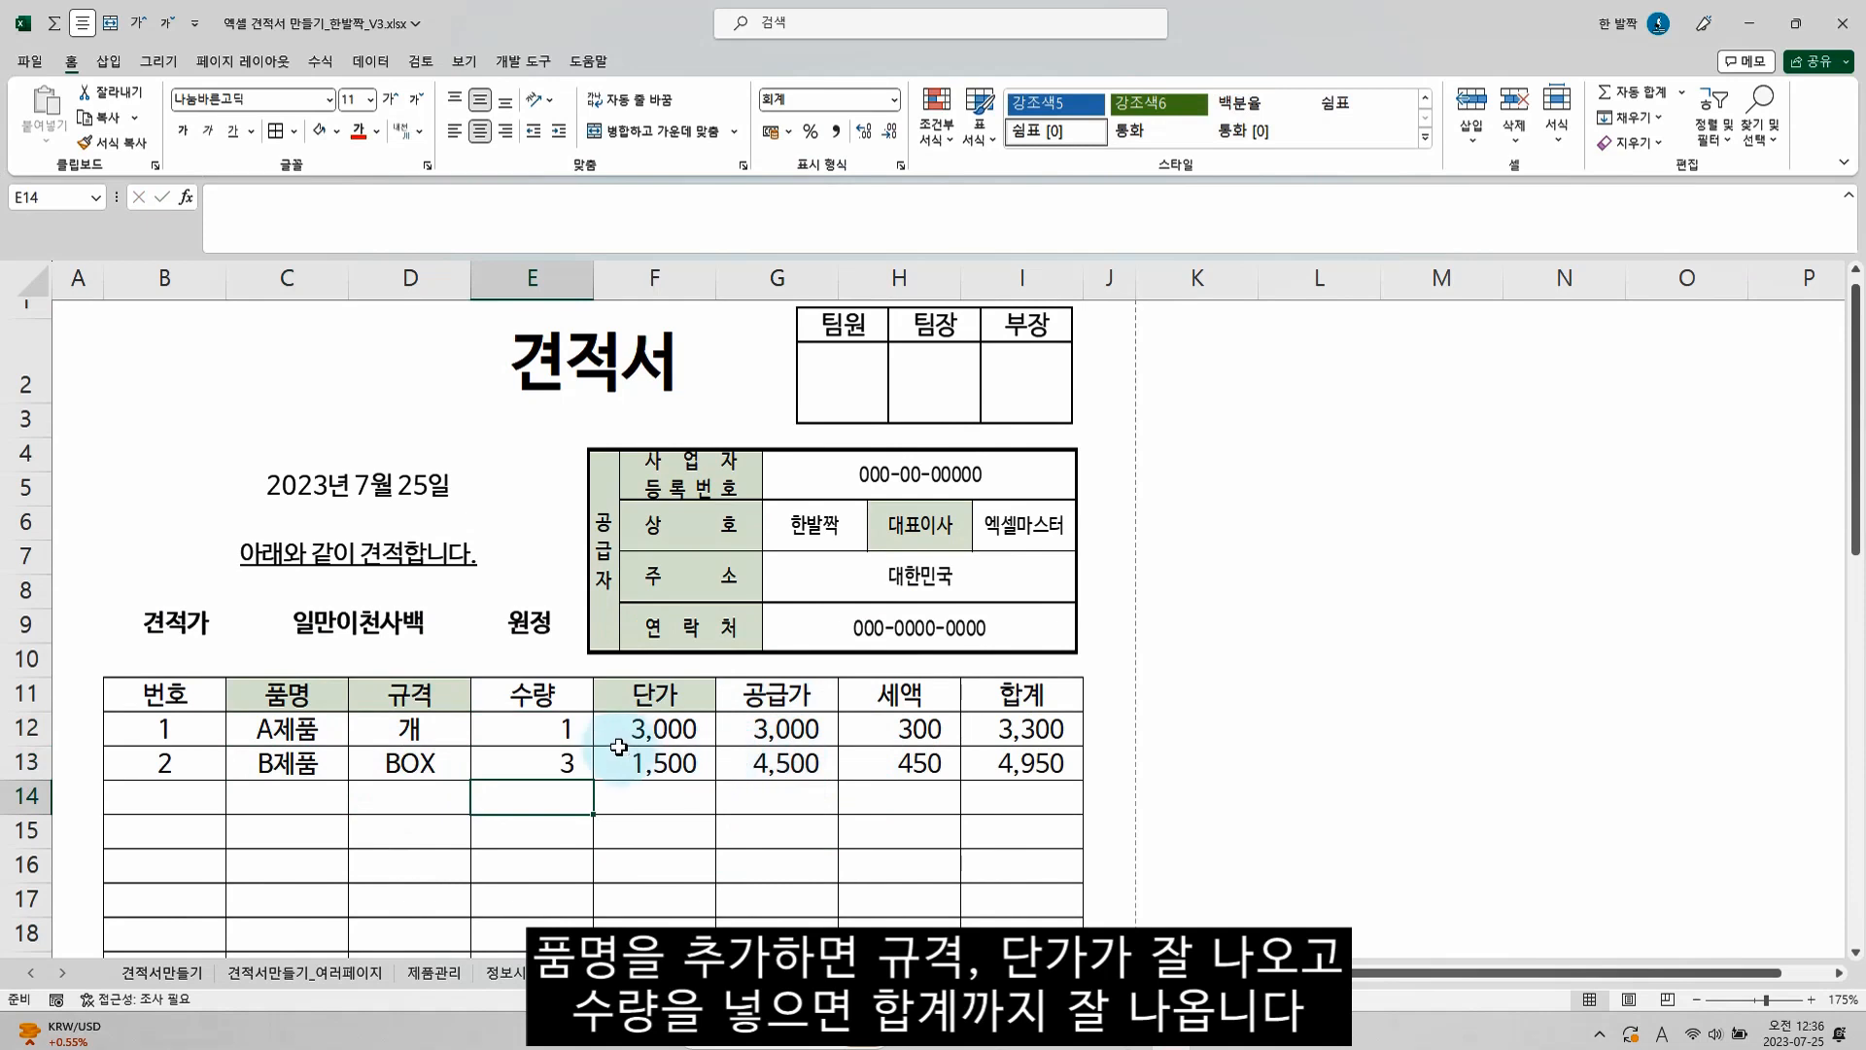
# Freeze the panes above row 12 so that rows 1 to 11 stay in view, and check the frozen header
pyautogui.scroll(-8, 651, 744)
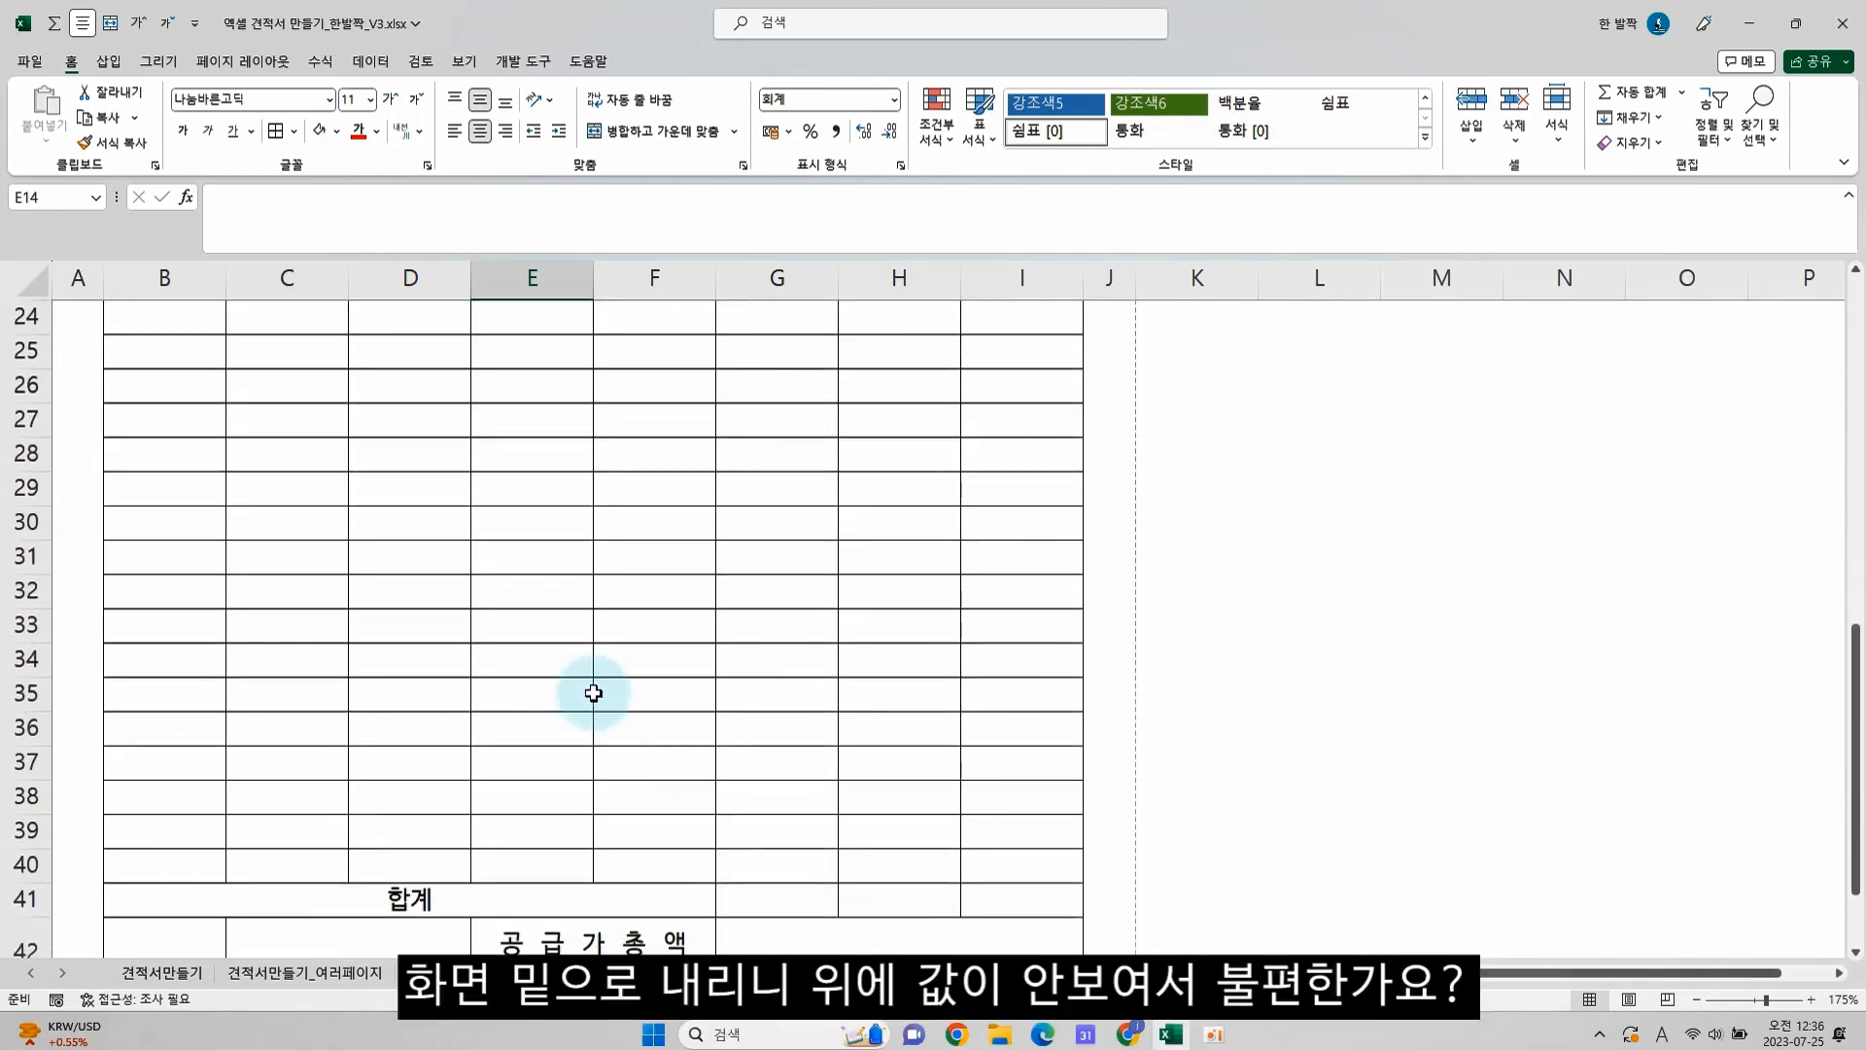
pyautogui.scroll(8, 595, 691)
pyautogui.click(34, 745)
pyautogui.hotkey('alt', 'w')
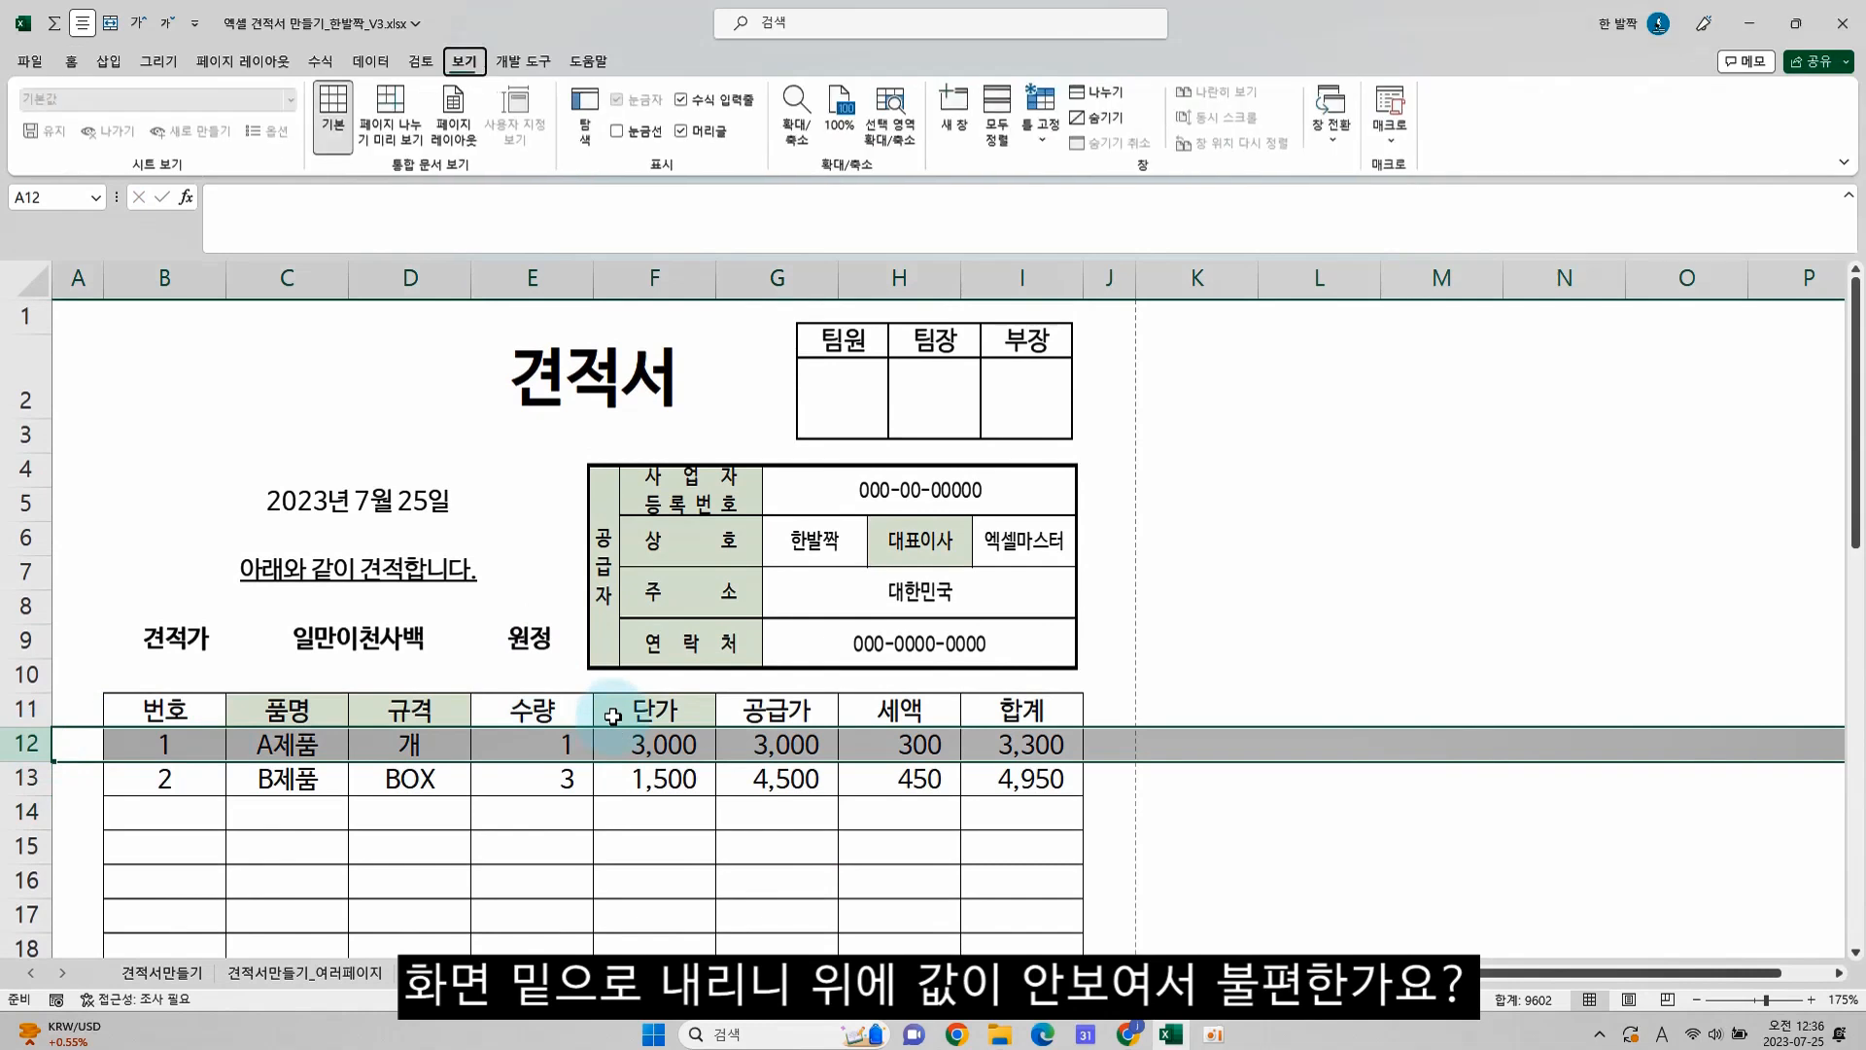
pyautogui.press('f')
pyautogui.press('f')
pyautogui.click(608, 773)
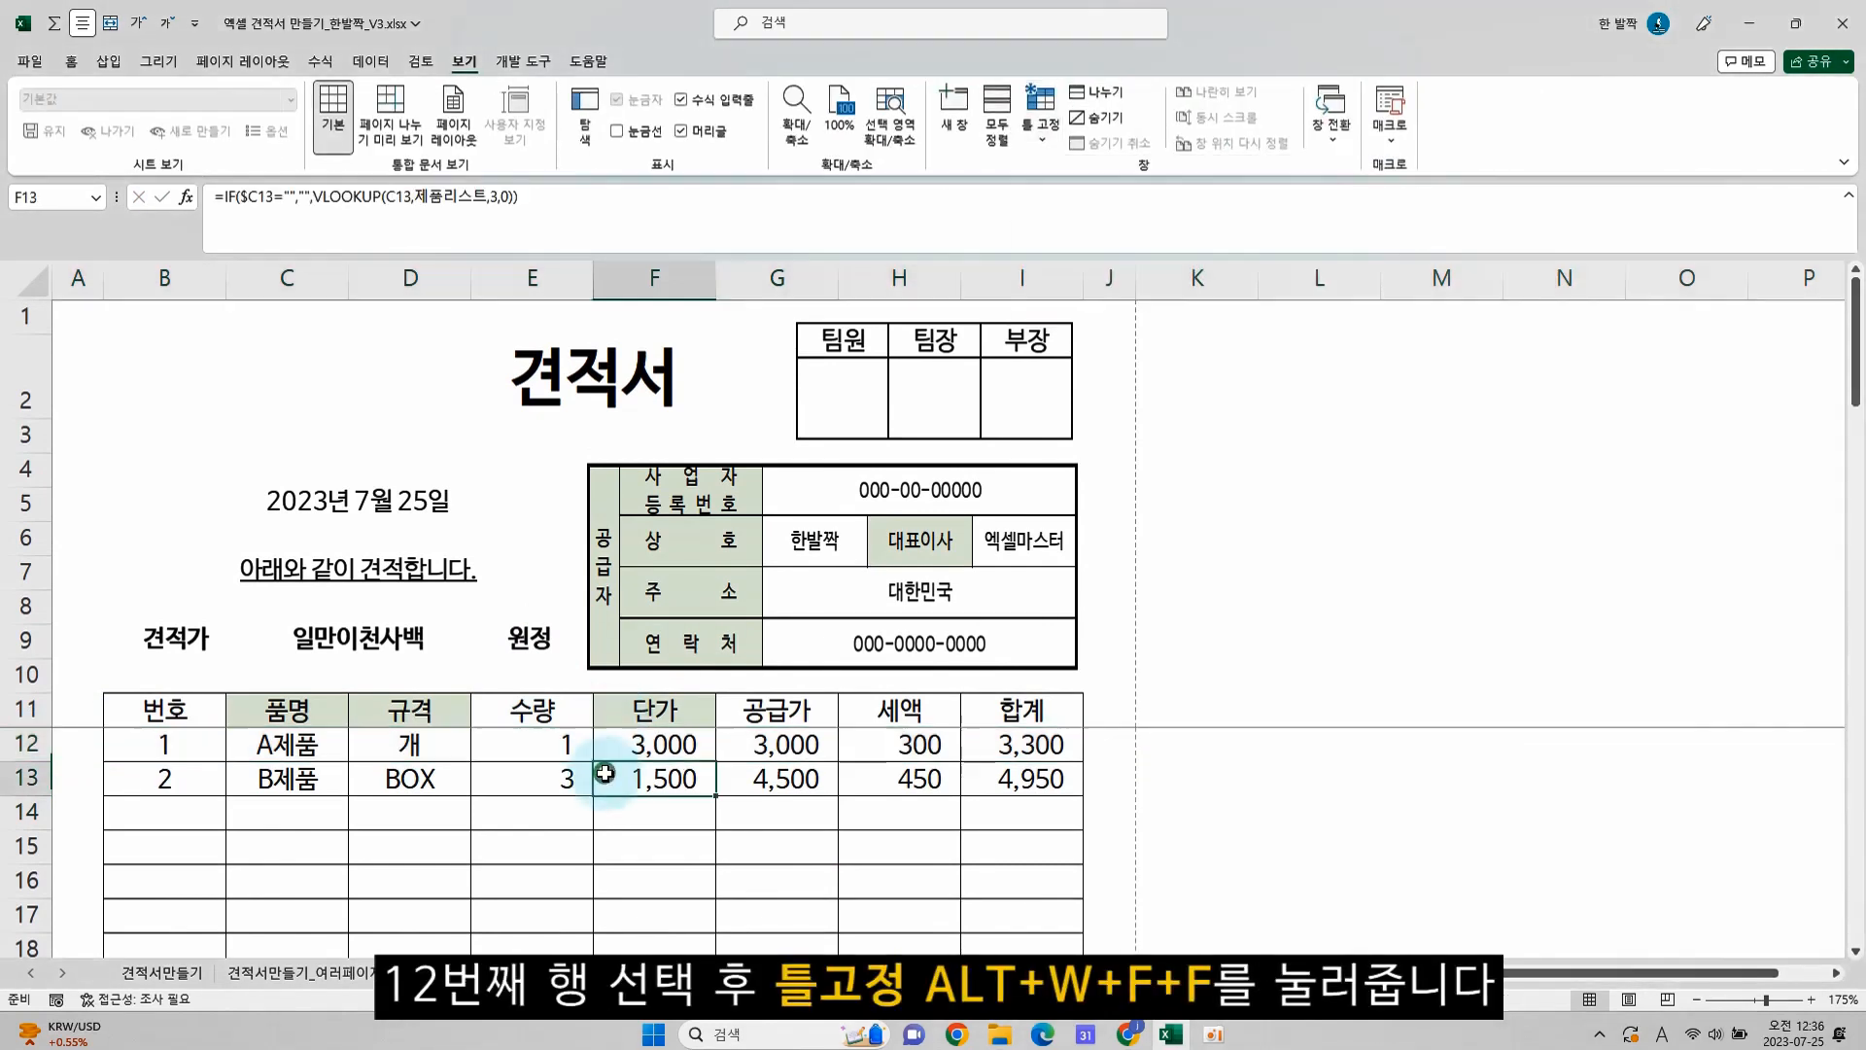
pyautogui.scroll(-3, 367, 708)
pyautogui.scroll(-7, 509, 778)
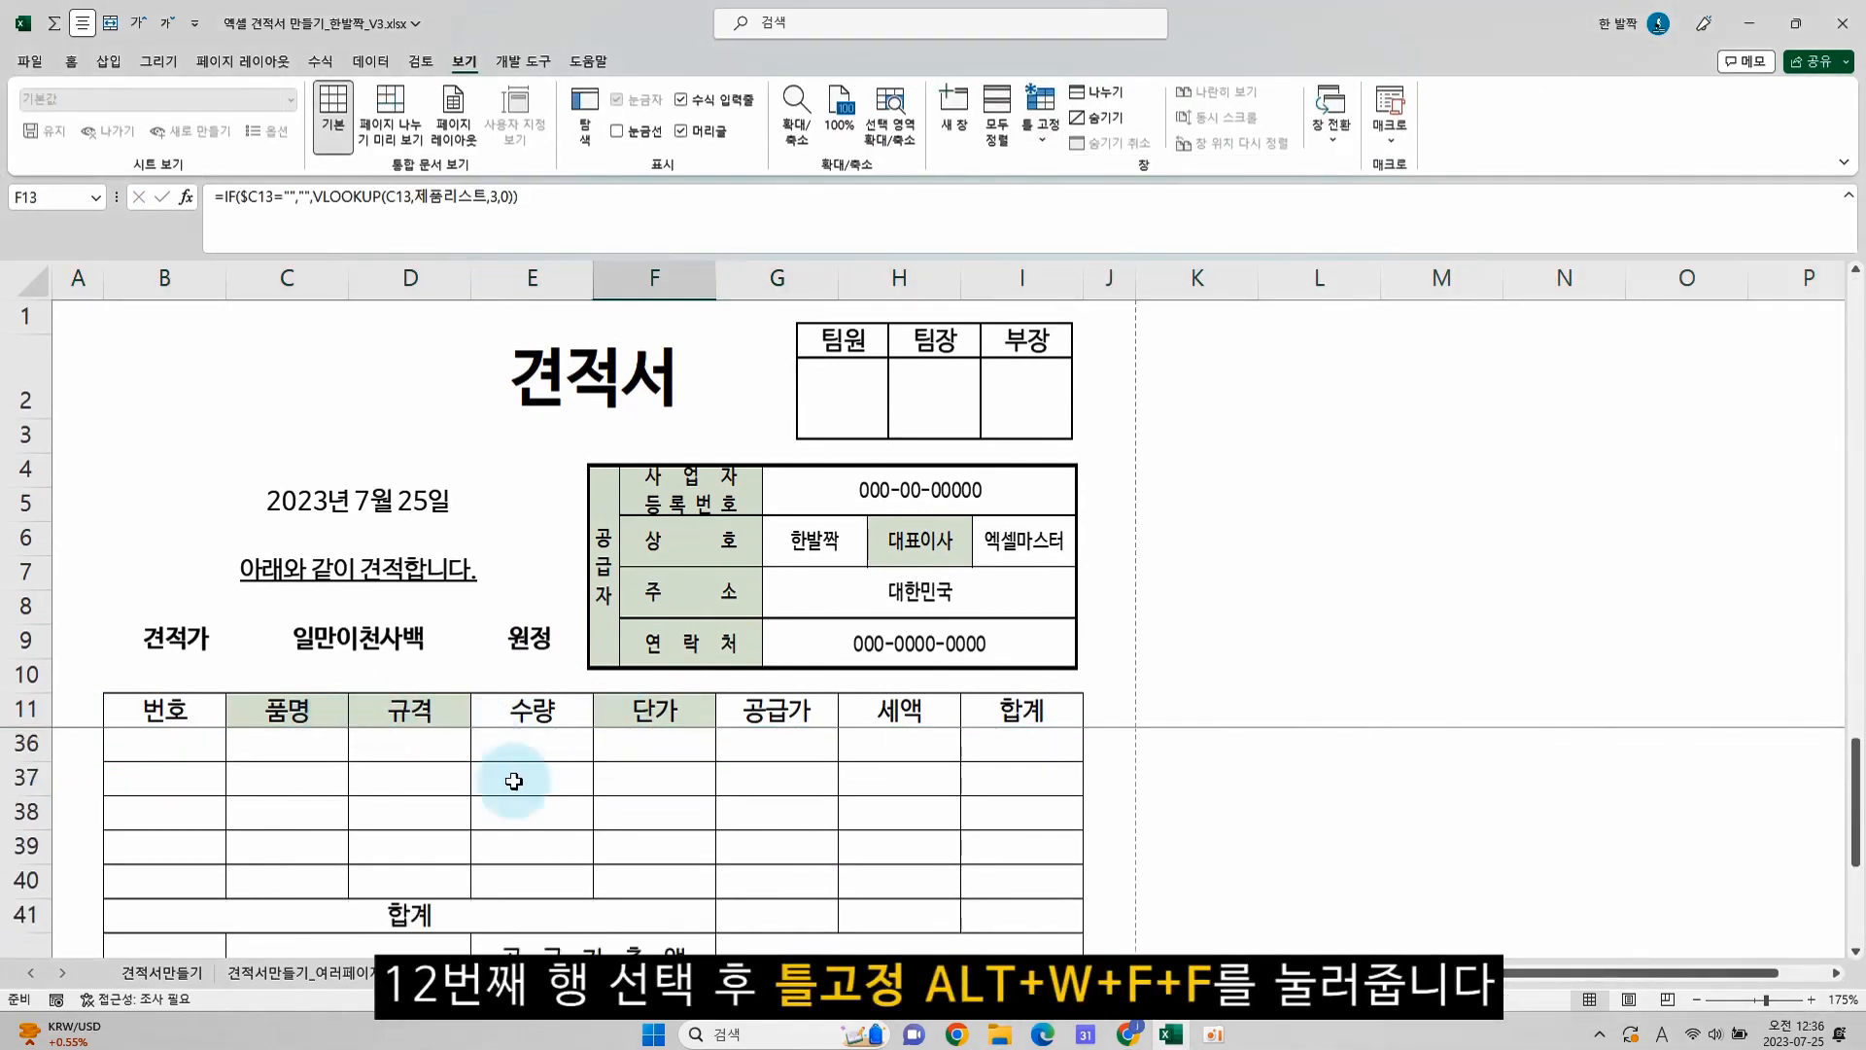
pyautogui.scroll(2, 680, 792)
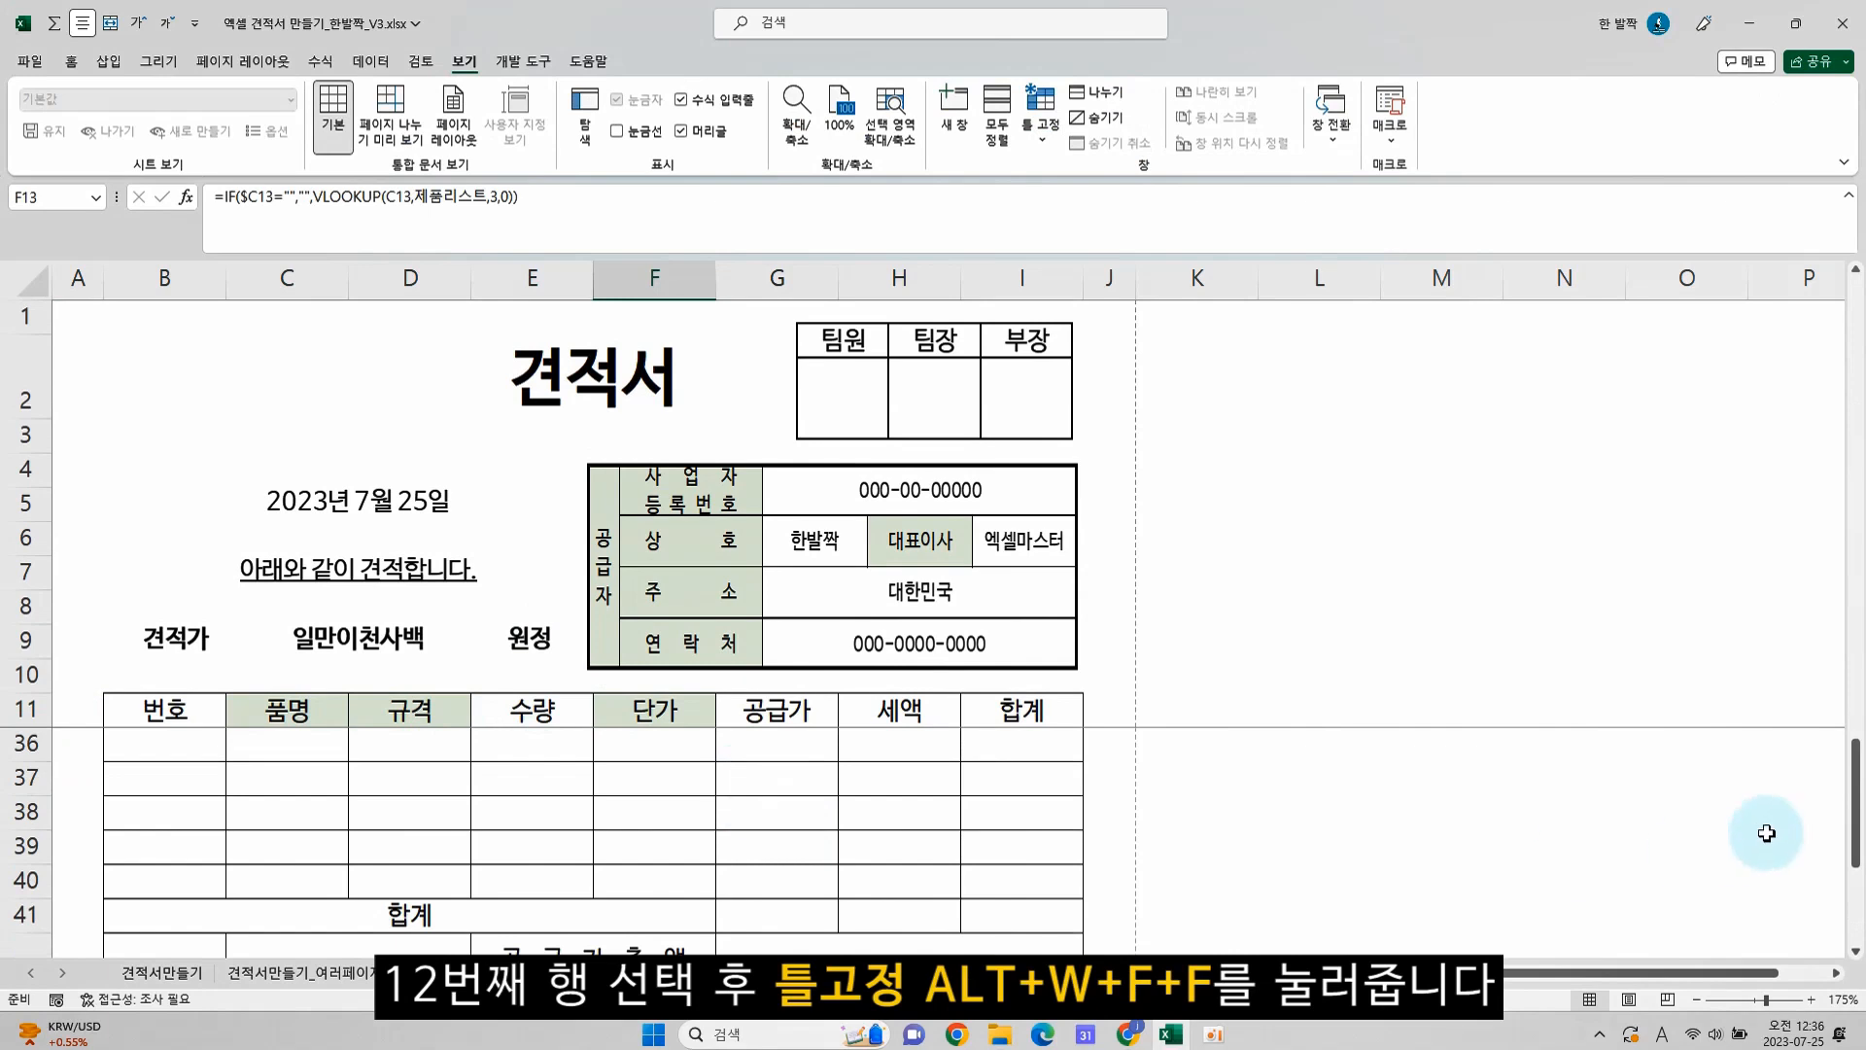
# Total the 공급가 column in G41 of the 합계 row with AutoSum, using =SUM(G12:G40)
pyautogui.moveTo(1856, 831); pyautogui.dragTo(1858, 863)
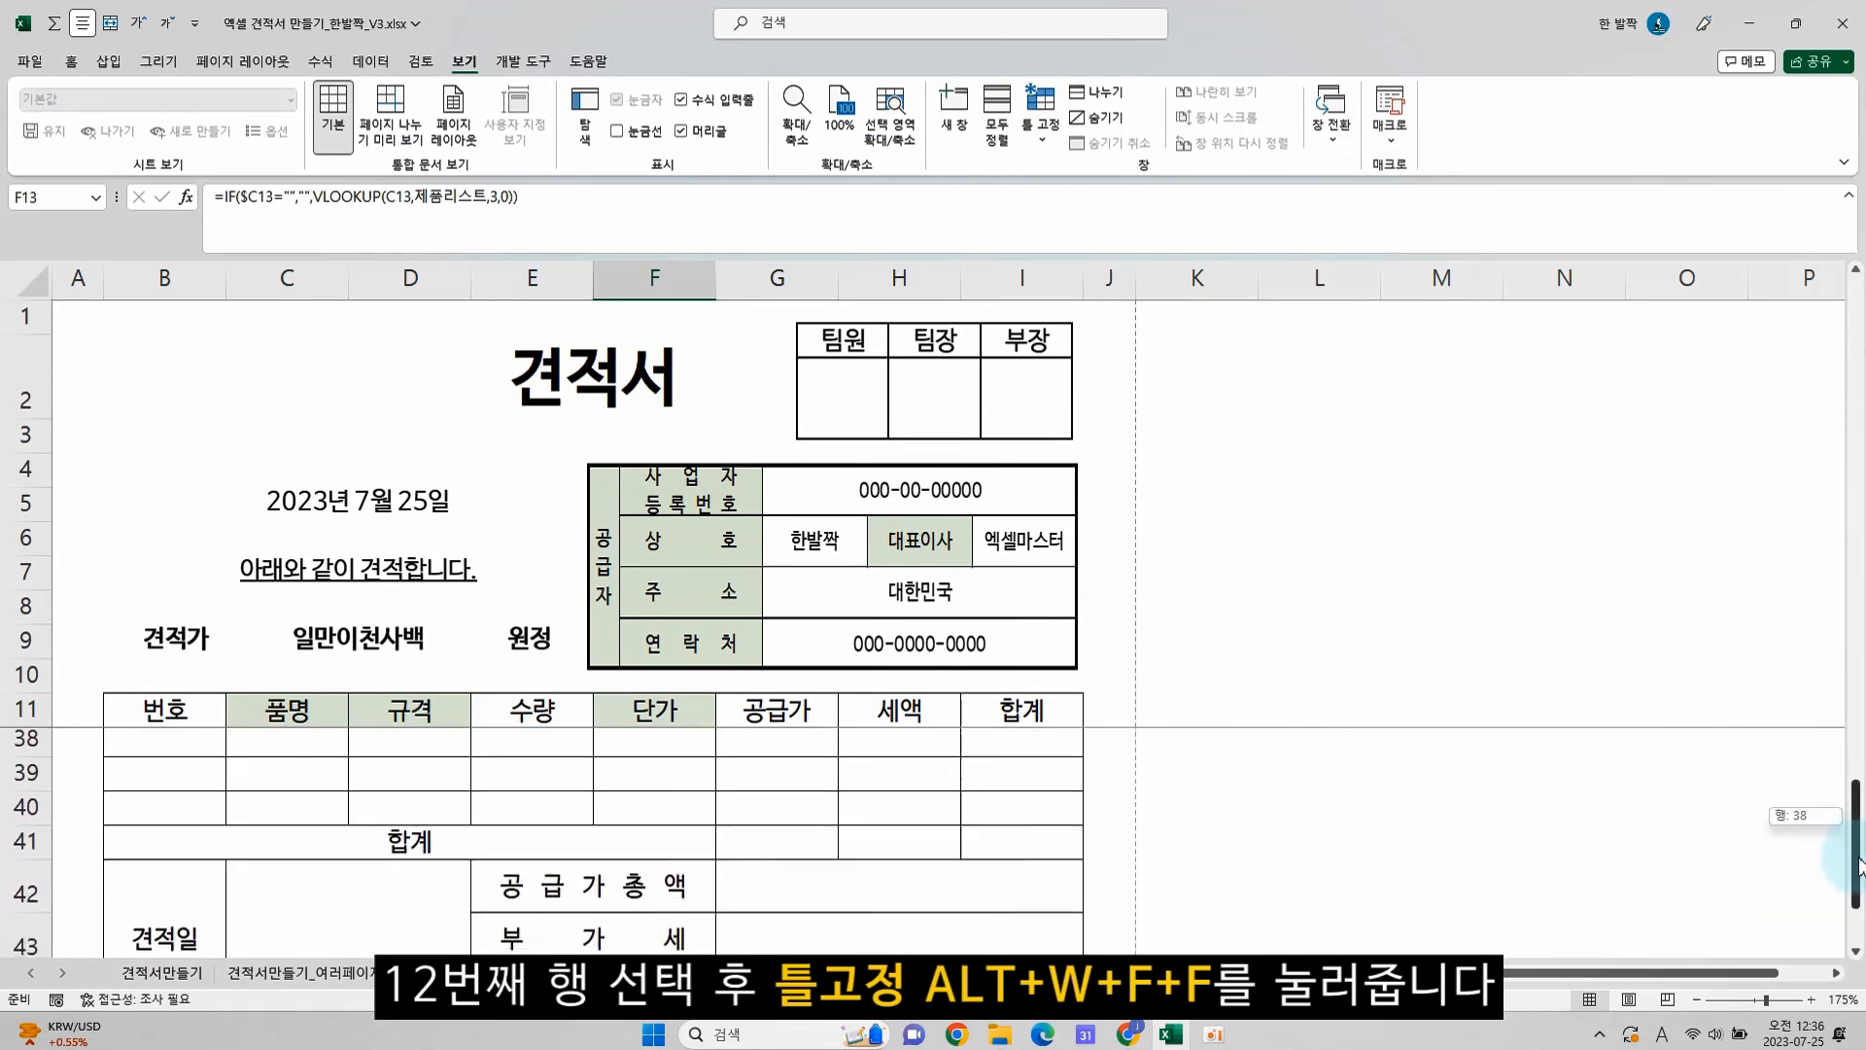
pyautogui.click(804, 838)
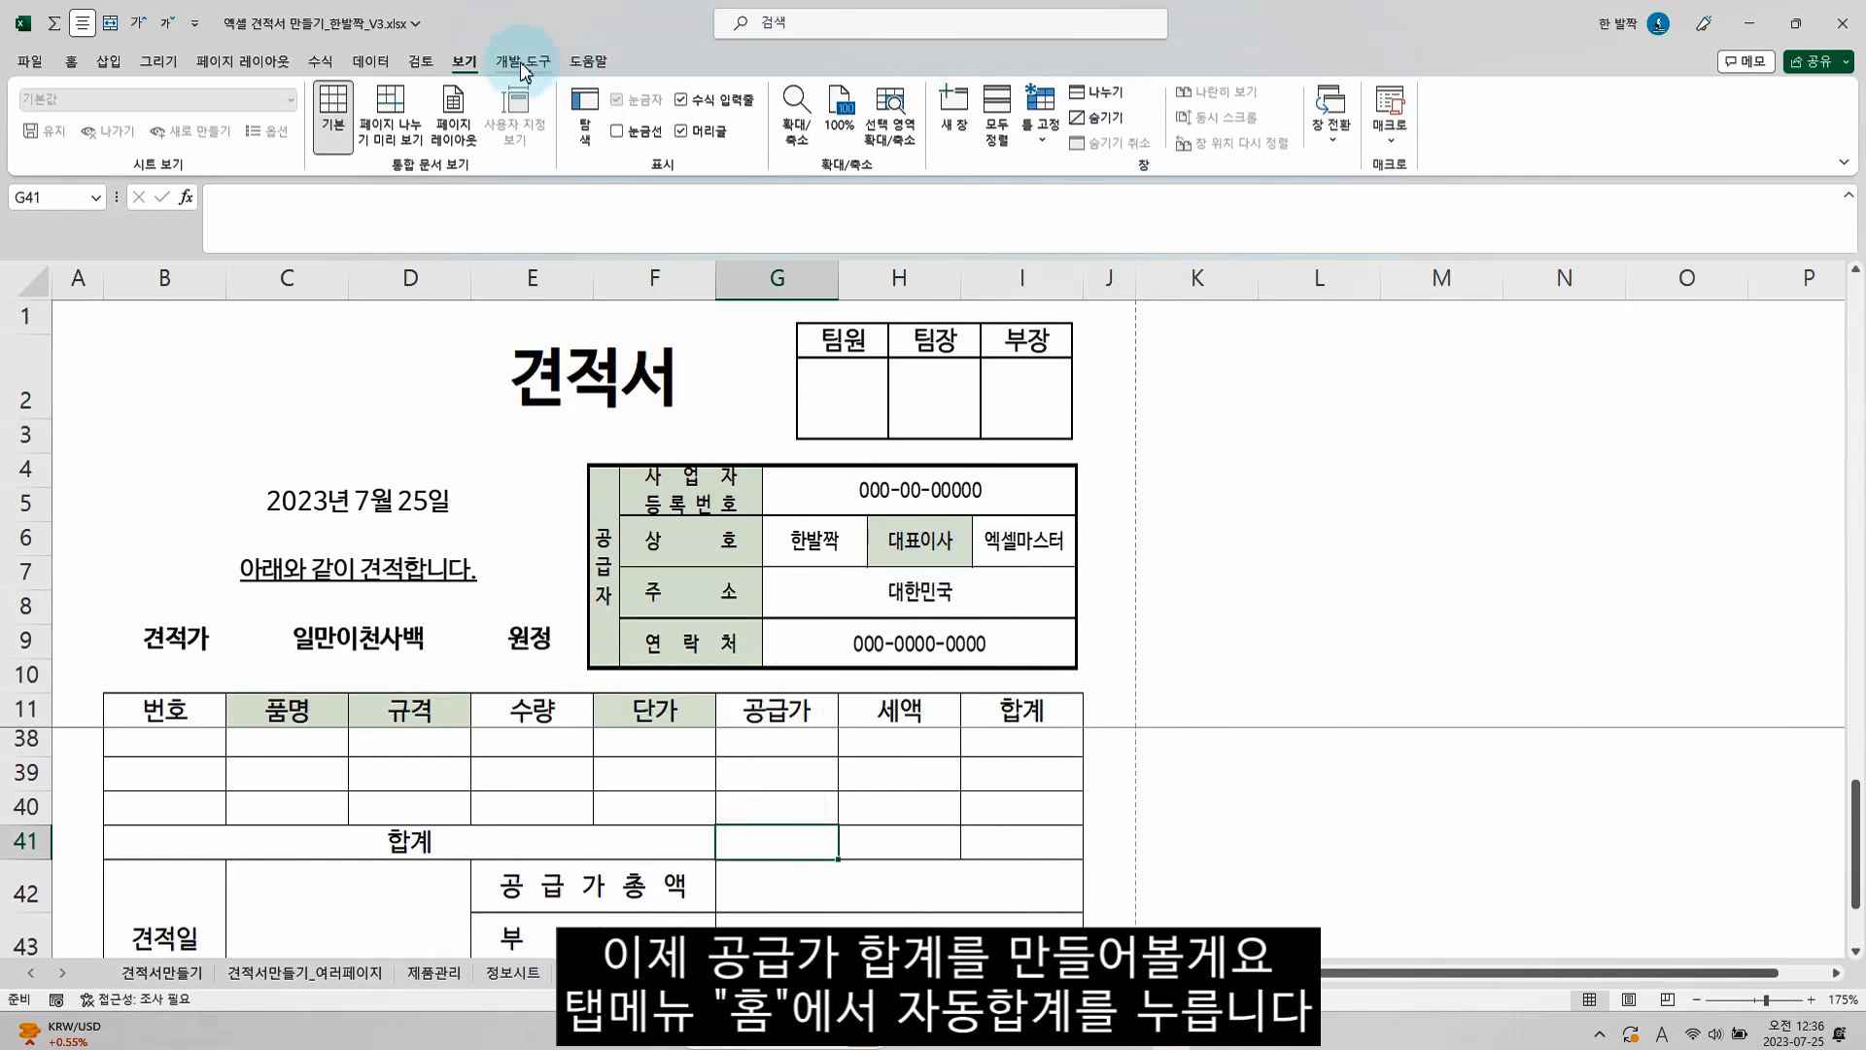
pyautogui.click(71, 60)
pyautogui.click(1633, 92)
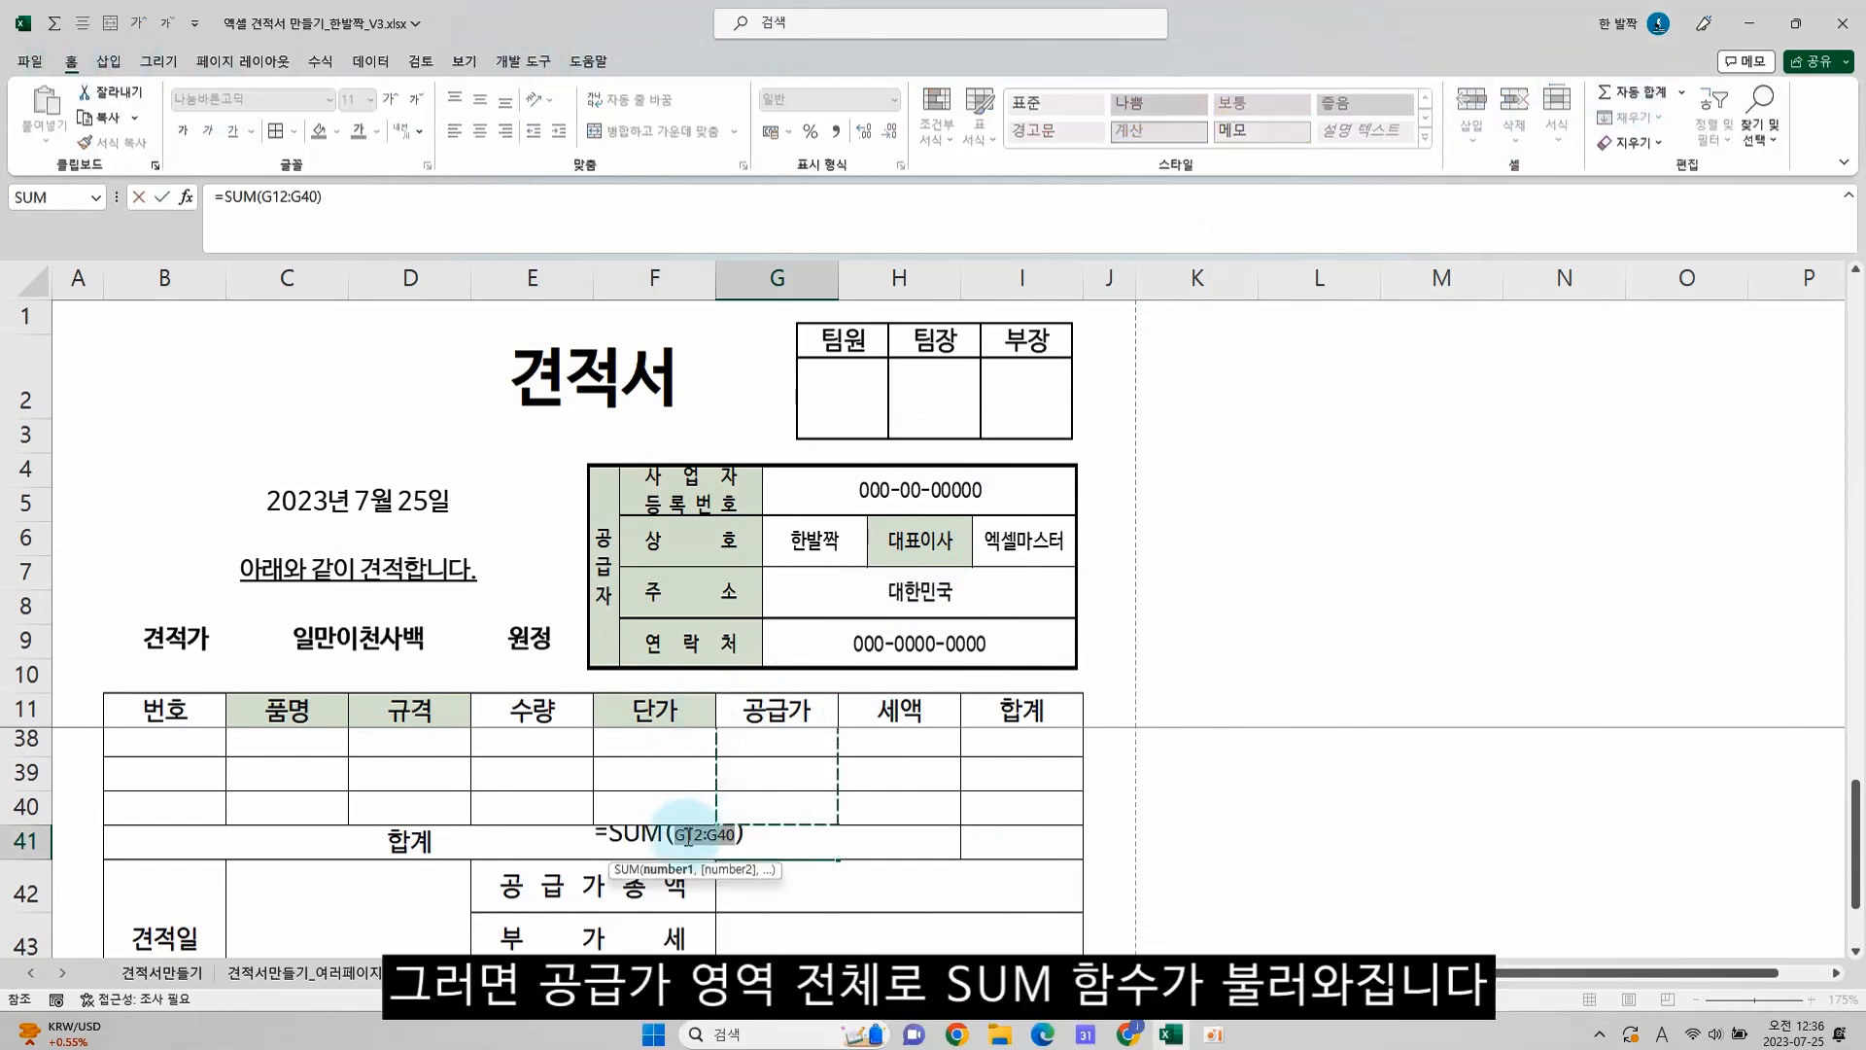
pyautogui.moveTo(1857, 856)
pyautogui.mouseDown()
pyautogui.moveTo(1859, 355)
pyautogui.moveTo(1858, 890)
pyautogui.mouseUp()
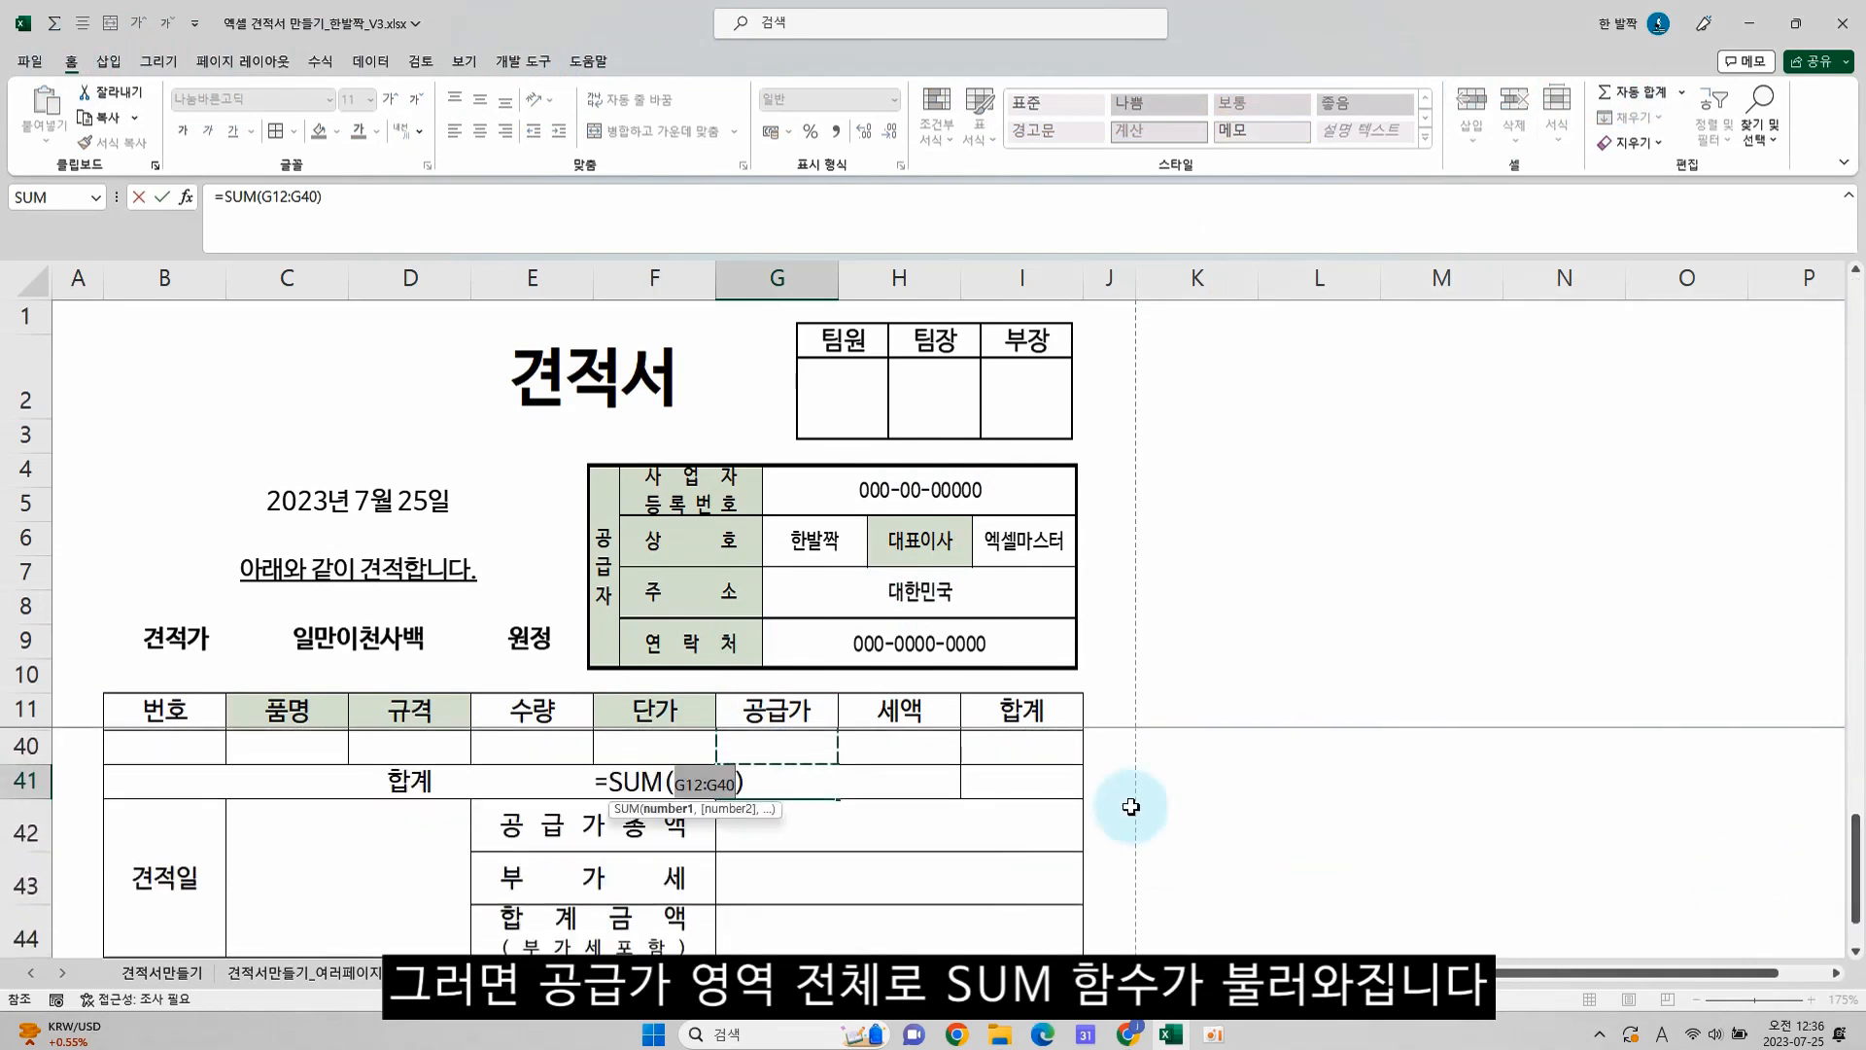
pyautogui.press('Return')
# Copy the 공급가 total formula from G41 to the 세액 and 합계 totals in H41 and I41
pyautogui.click(784, 774)
pyautogui.hotkey('ctrl', 'c')
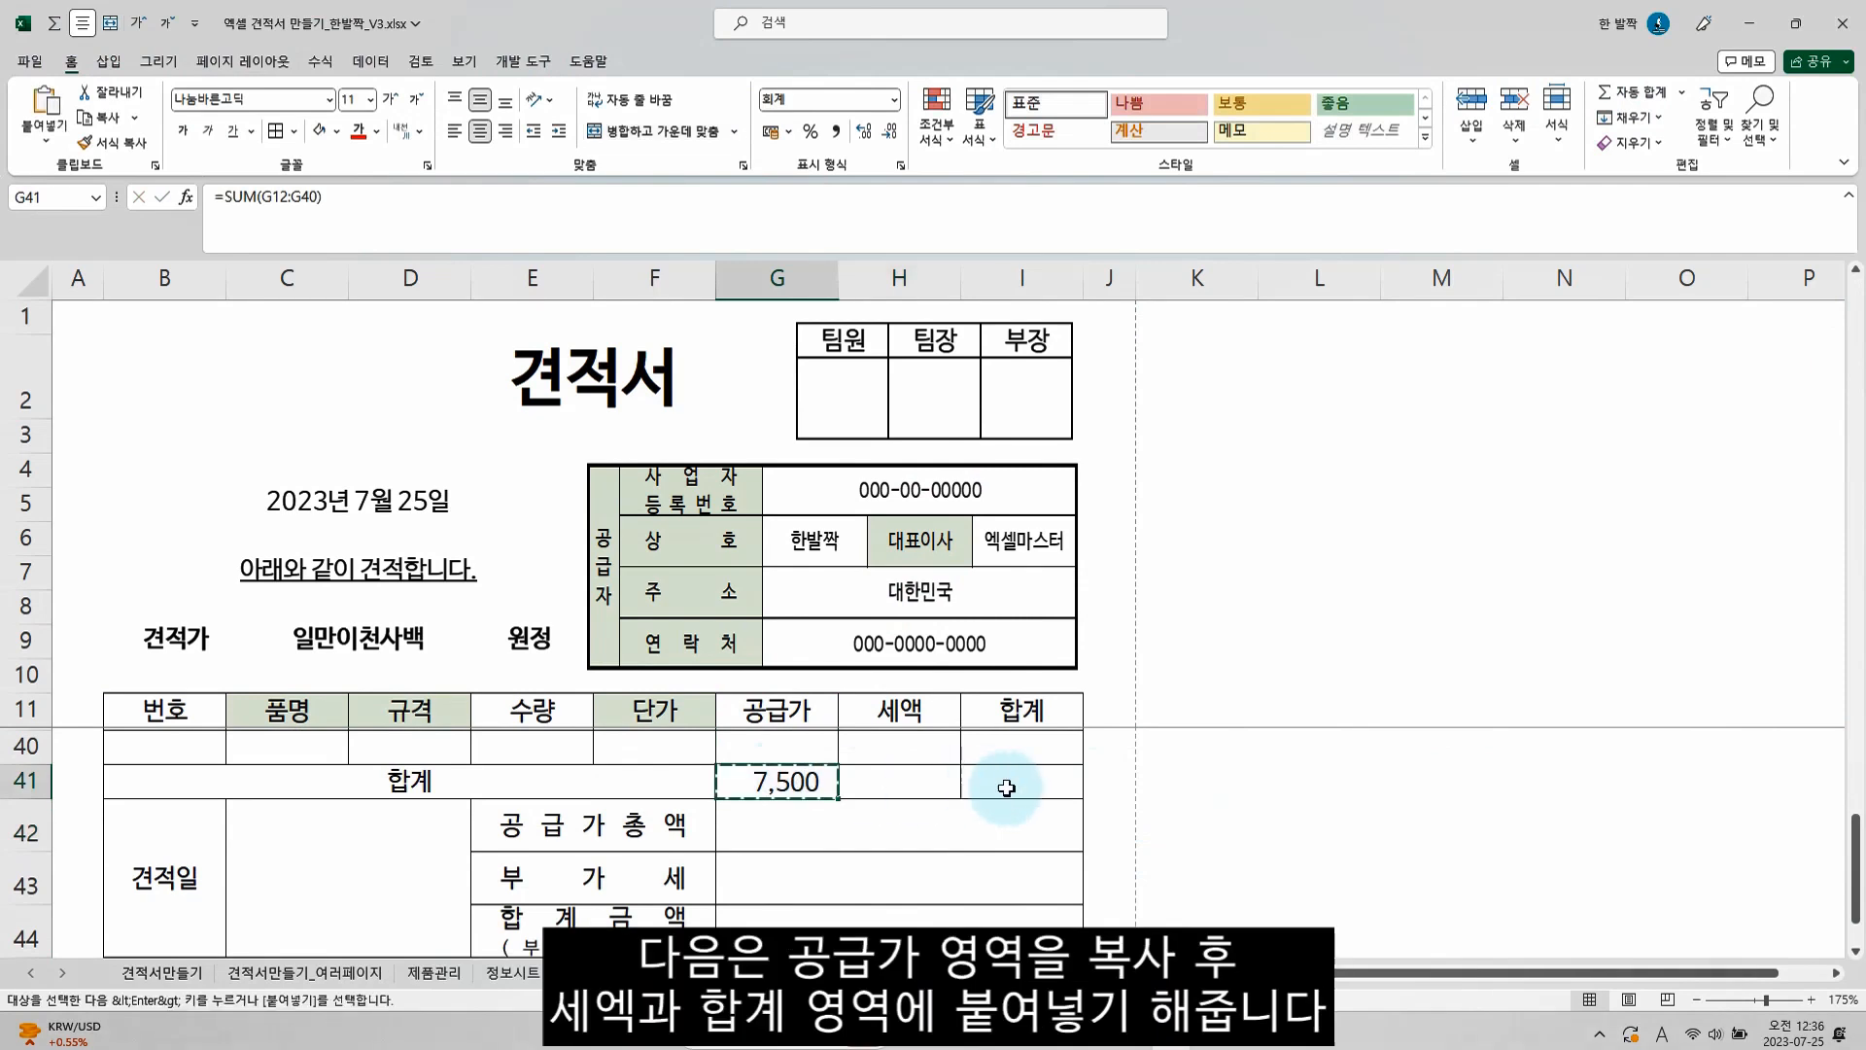
pyautogui.keyDown('shift'); pyautogui.click(1023, 783); pyautogui.keyUp('shift')
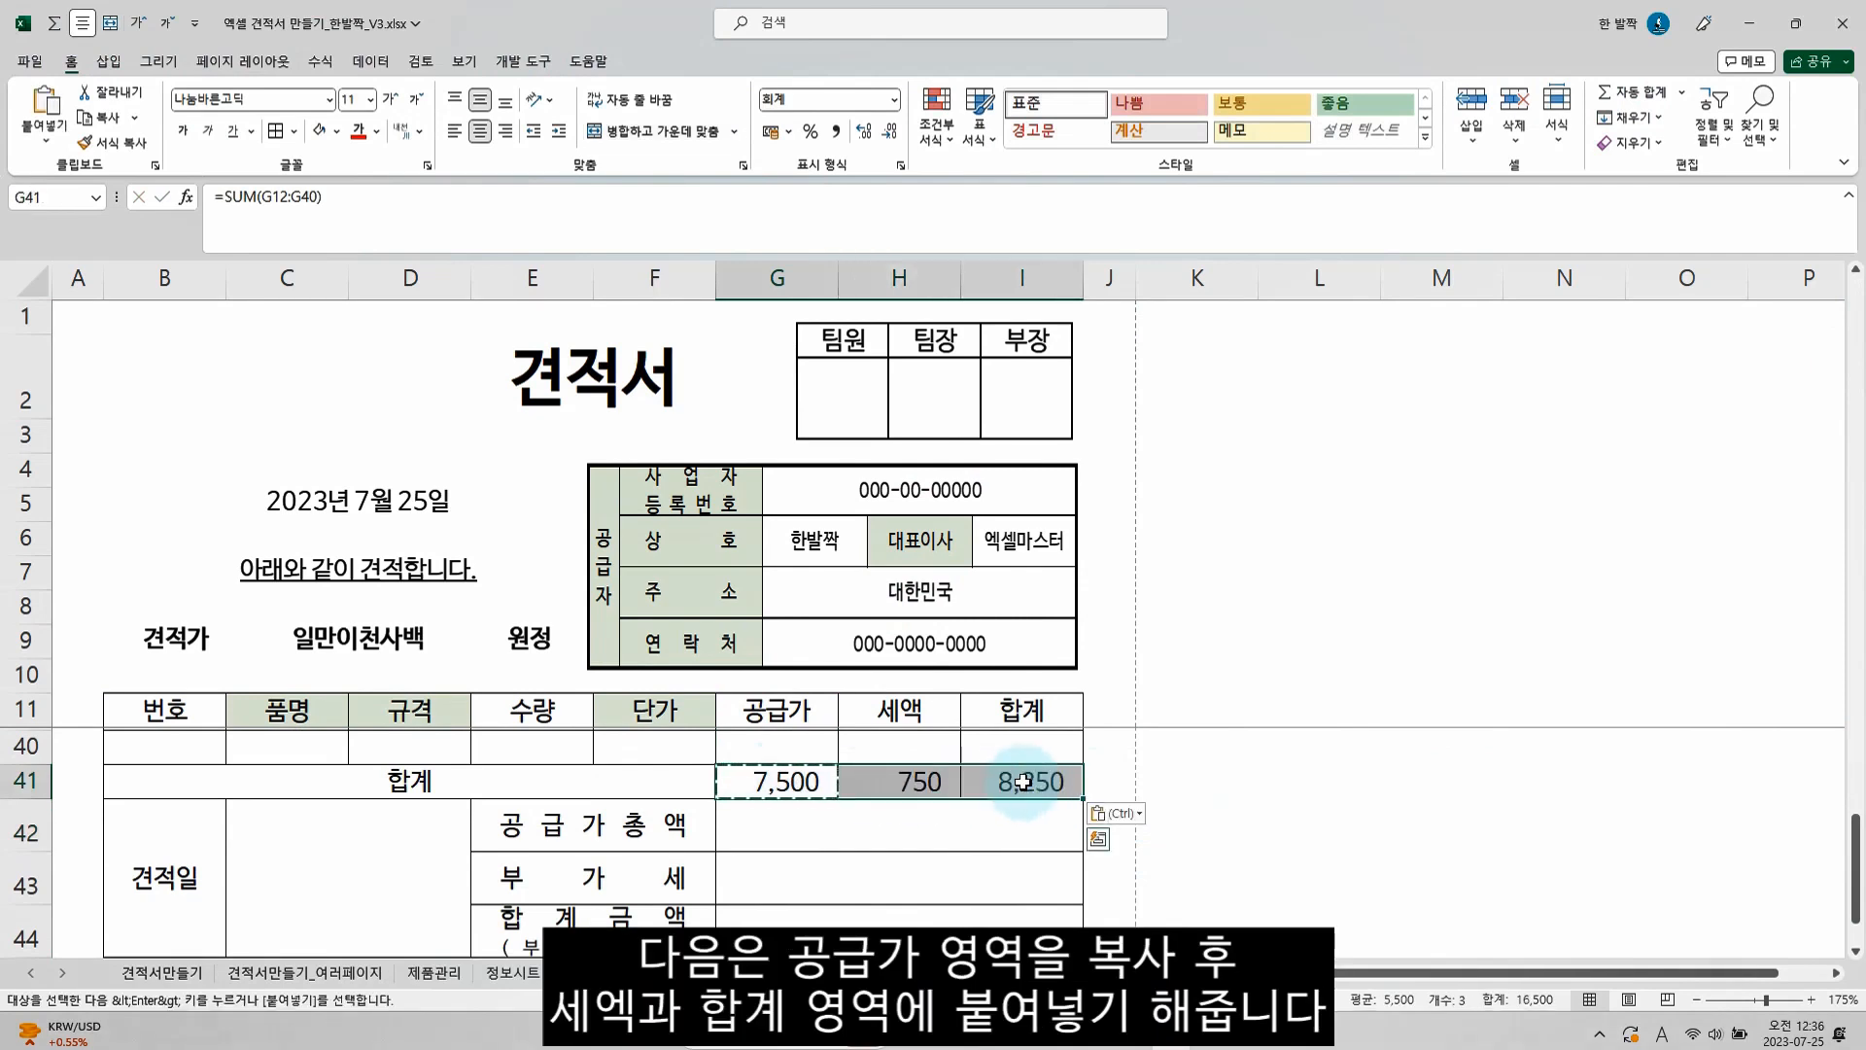
pyautogui.click(785, 781)
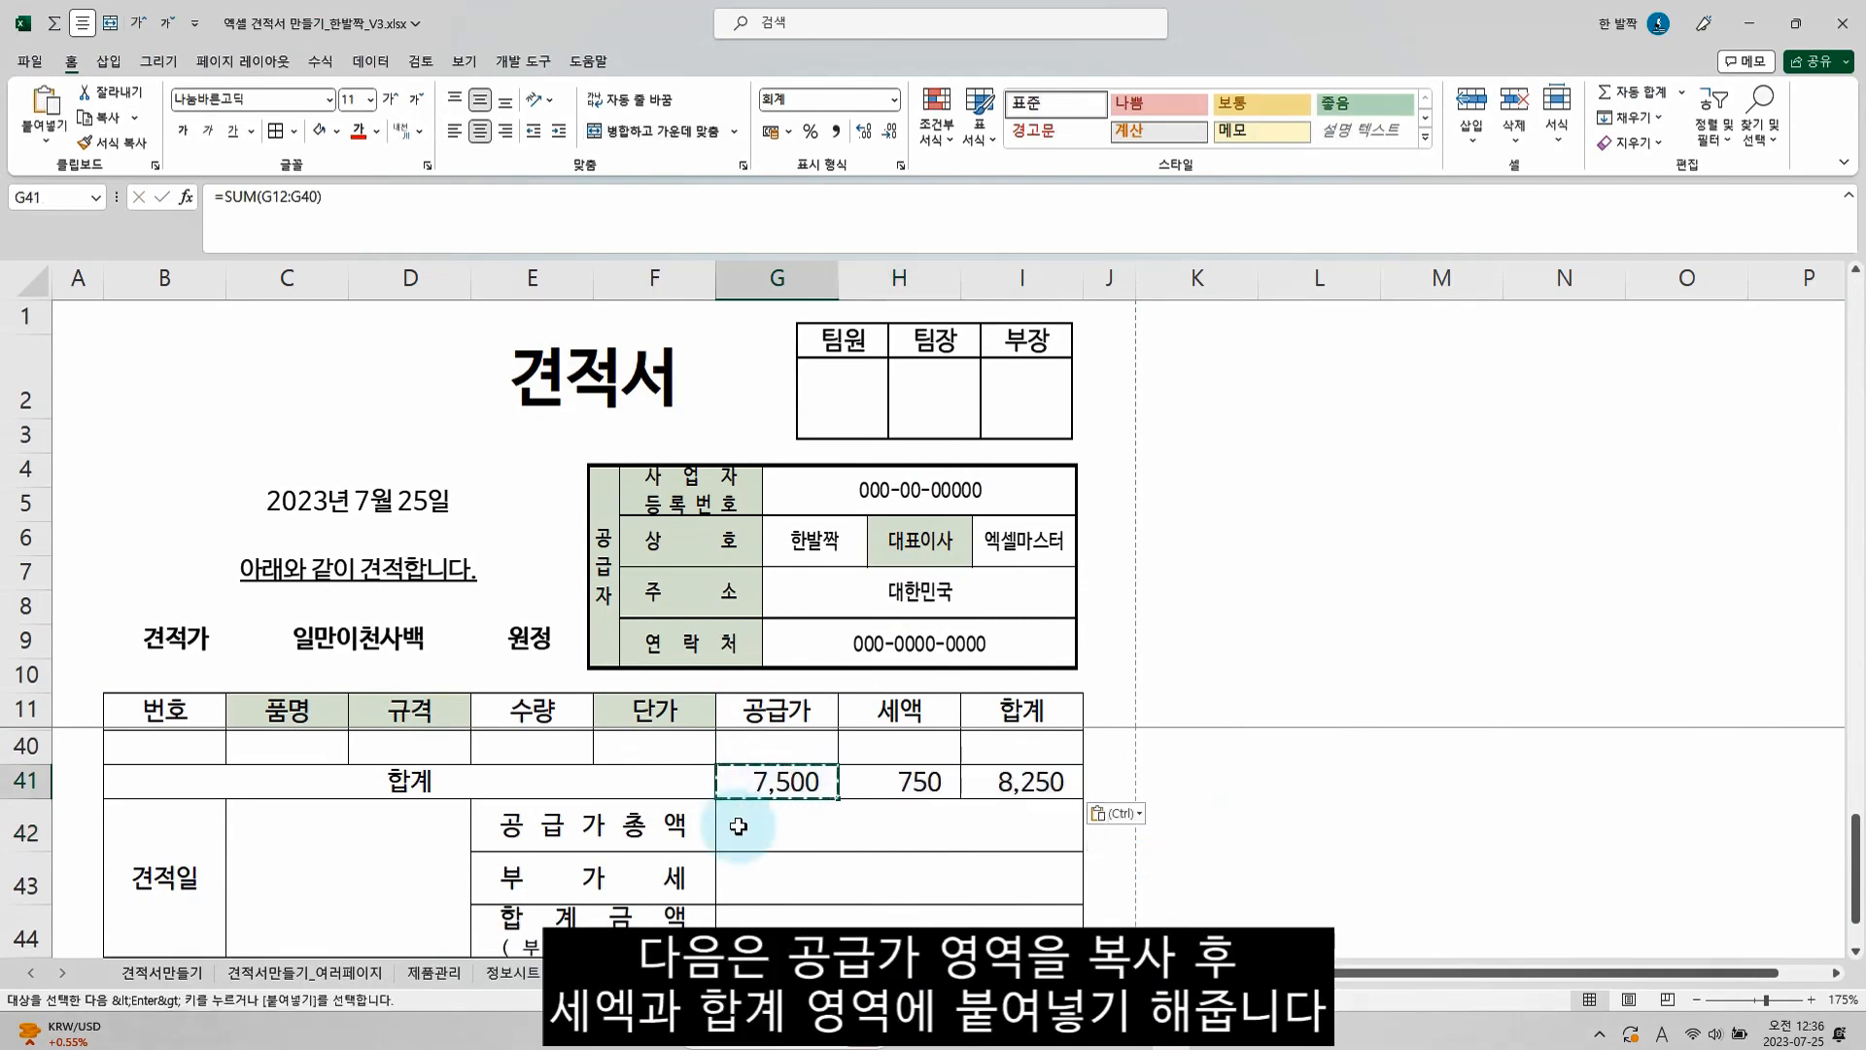
# Link 공급가총액 in G42 to G41, 부가세 in G43 to H41, and 합계금액 in G44 to I41
pyautogui.click(809, 828)
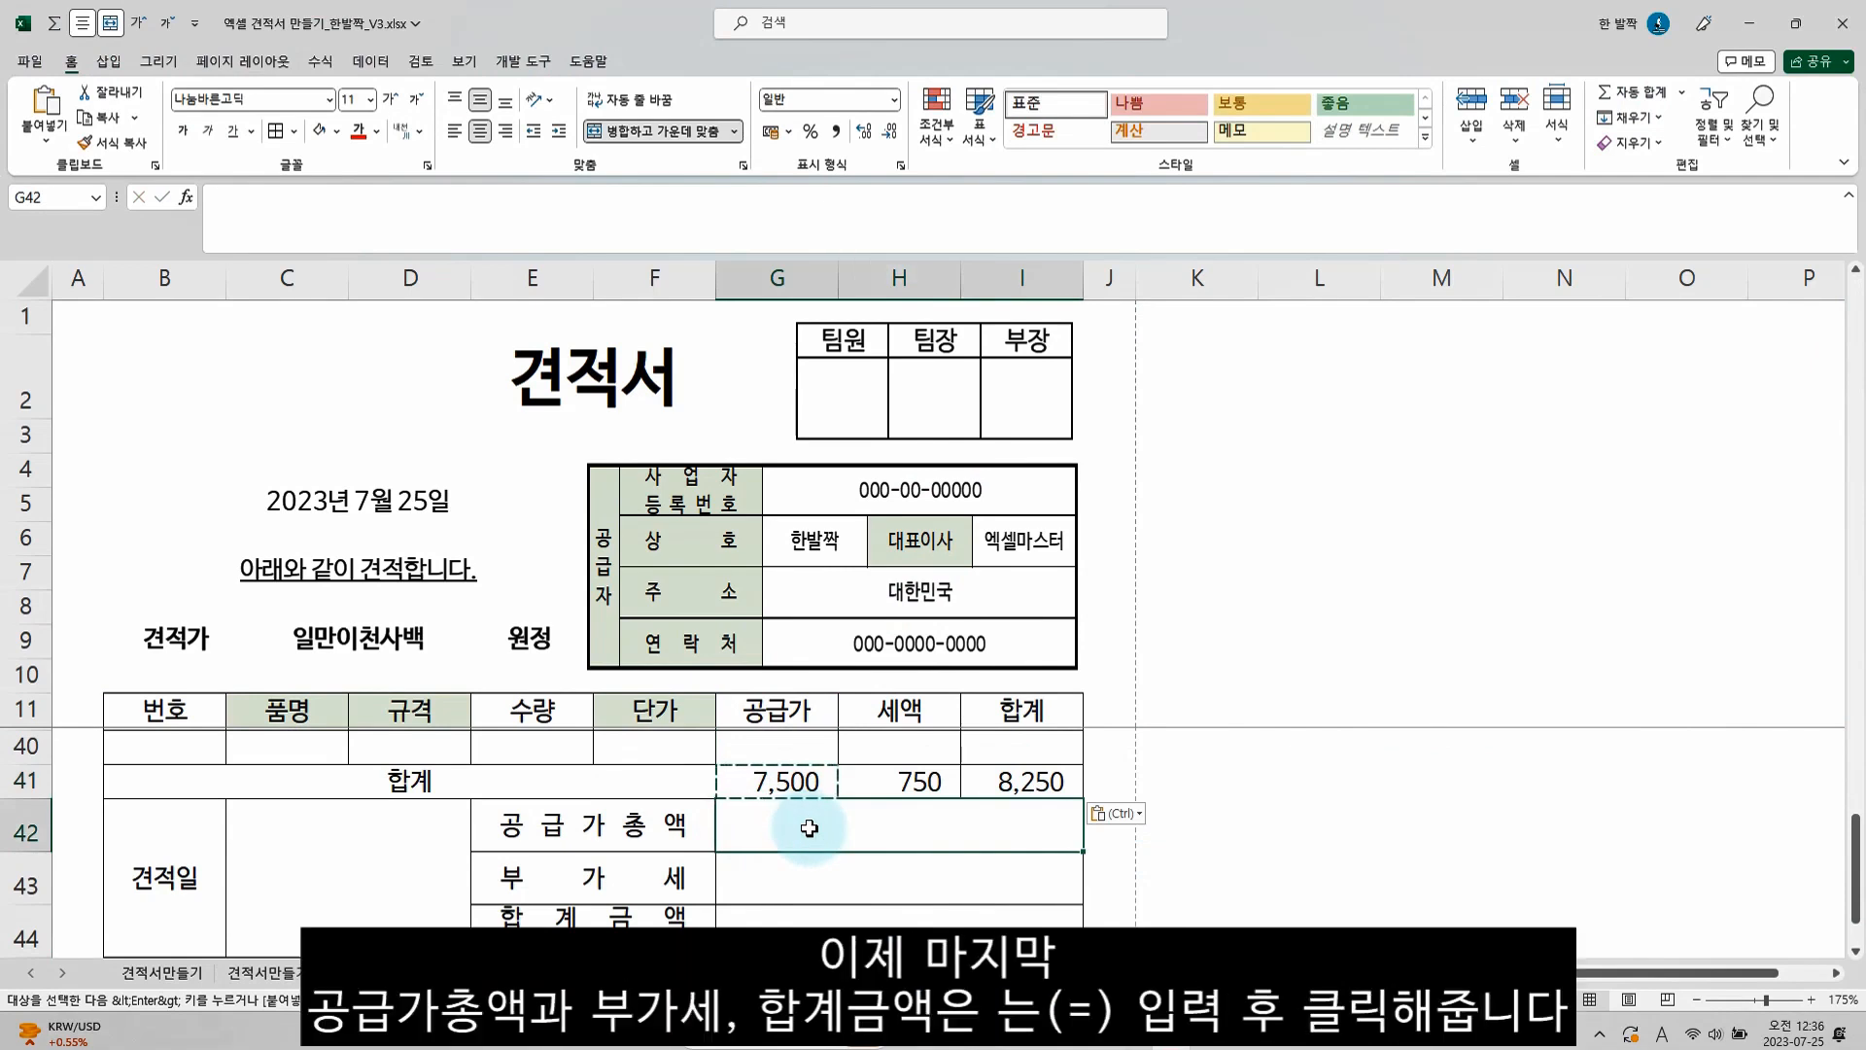
pyautogui.write('=')
pyautogui.click(778, 782)
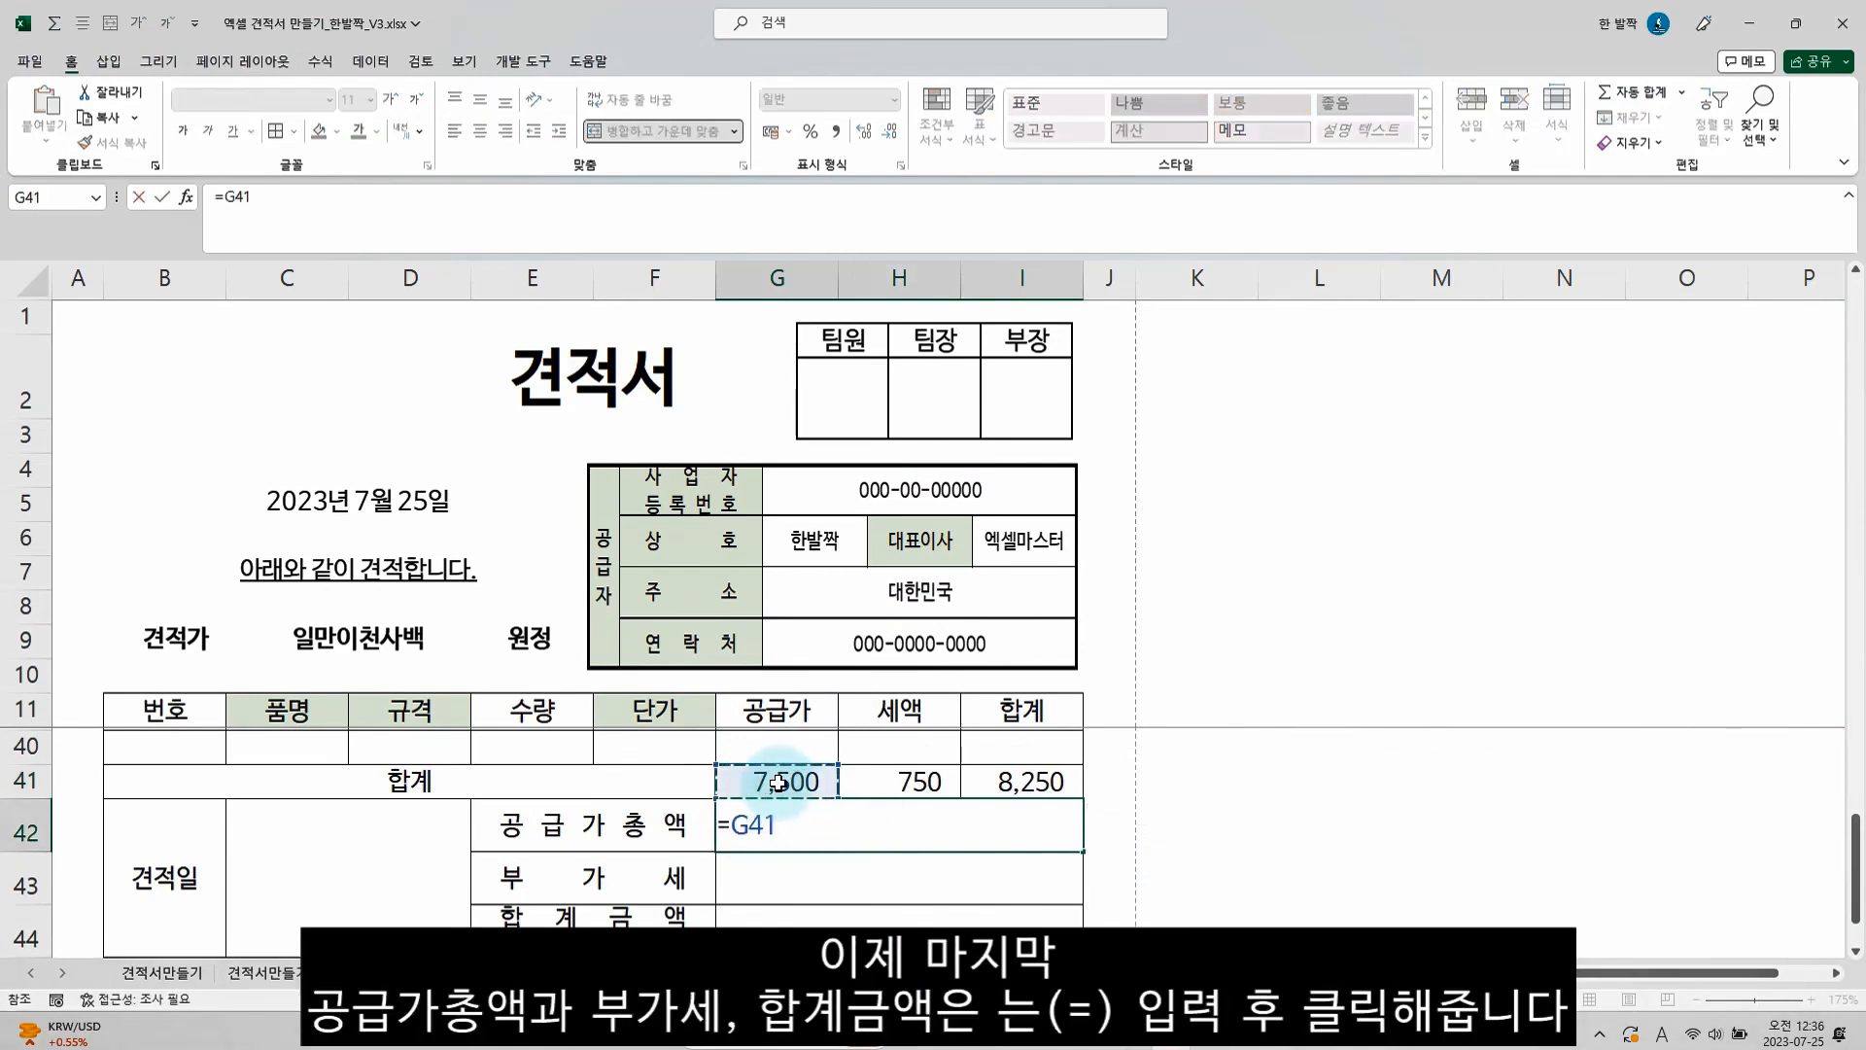
pyautogui.press('Return')
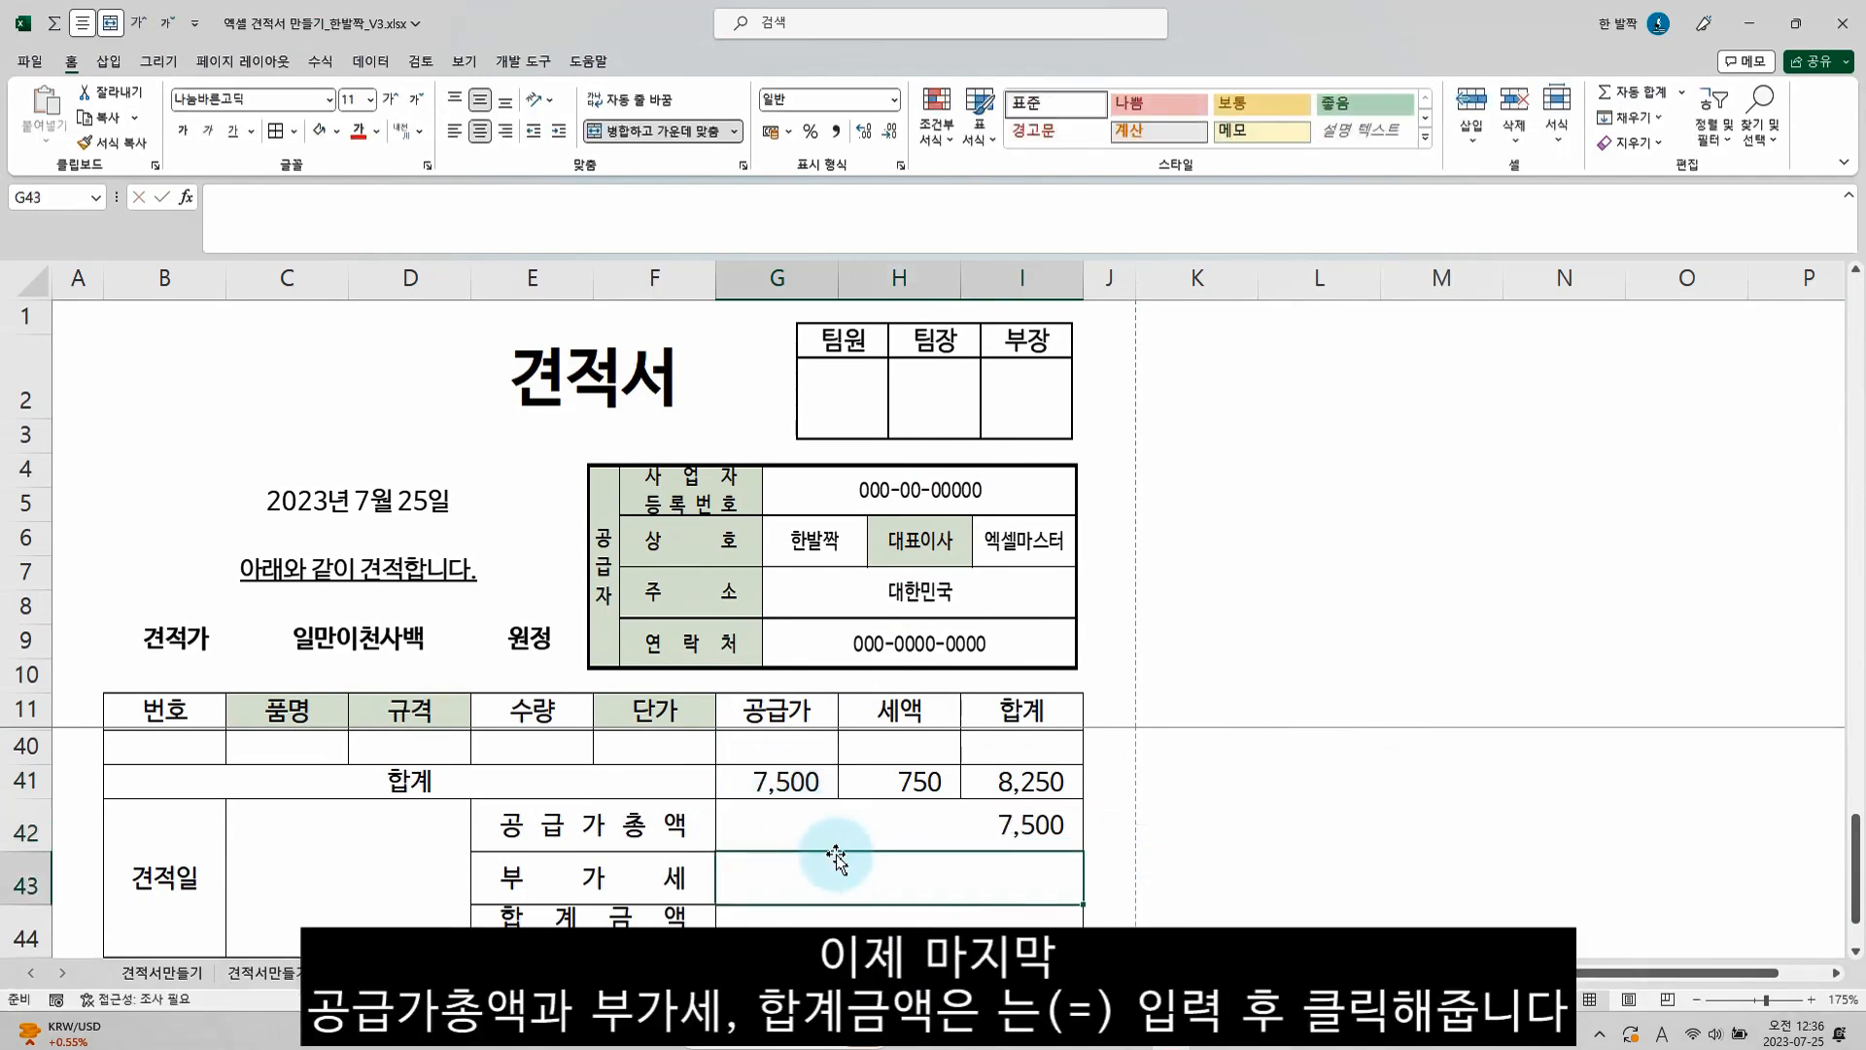
pyautogui.write('=')
pyautogui.click(889, 783)
pyautogui.press('Return')
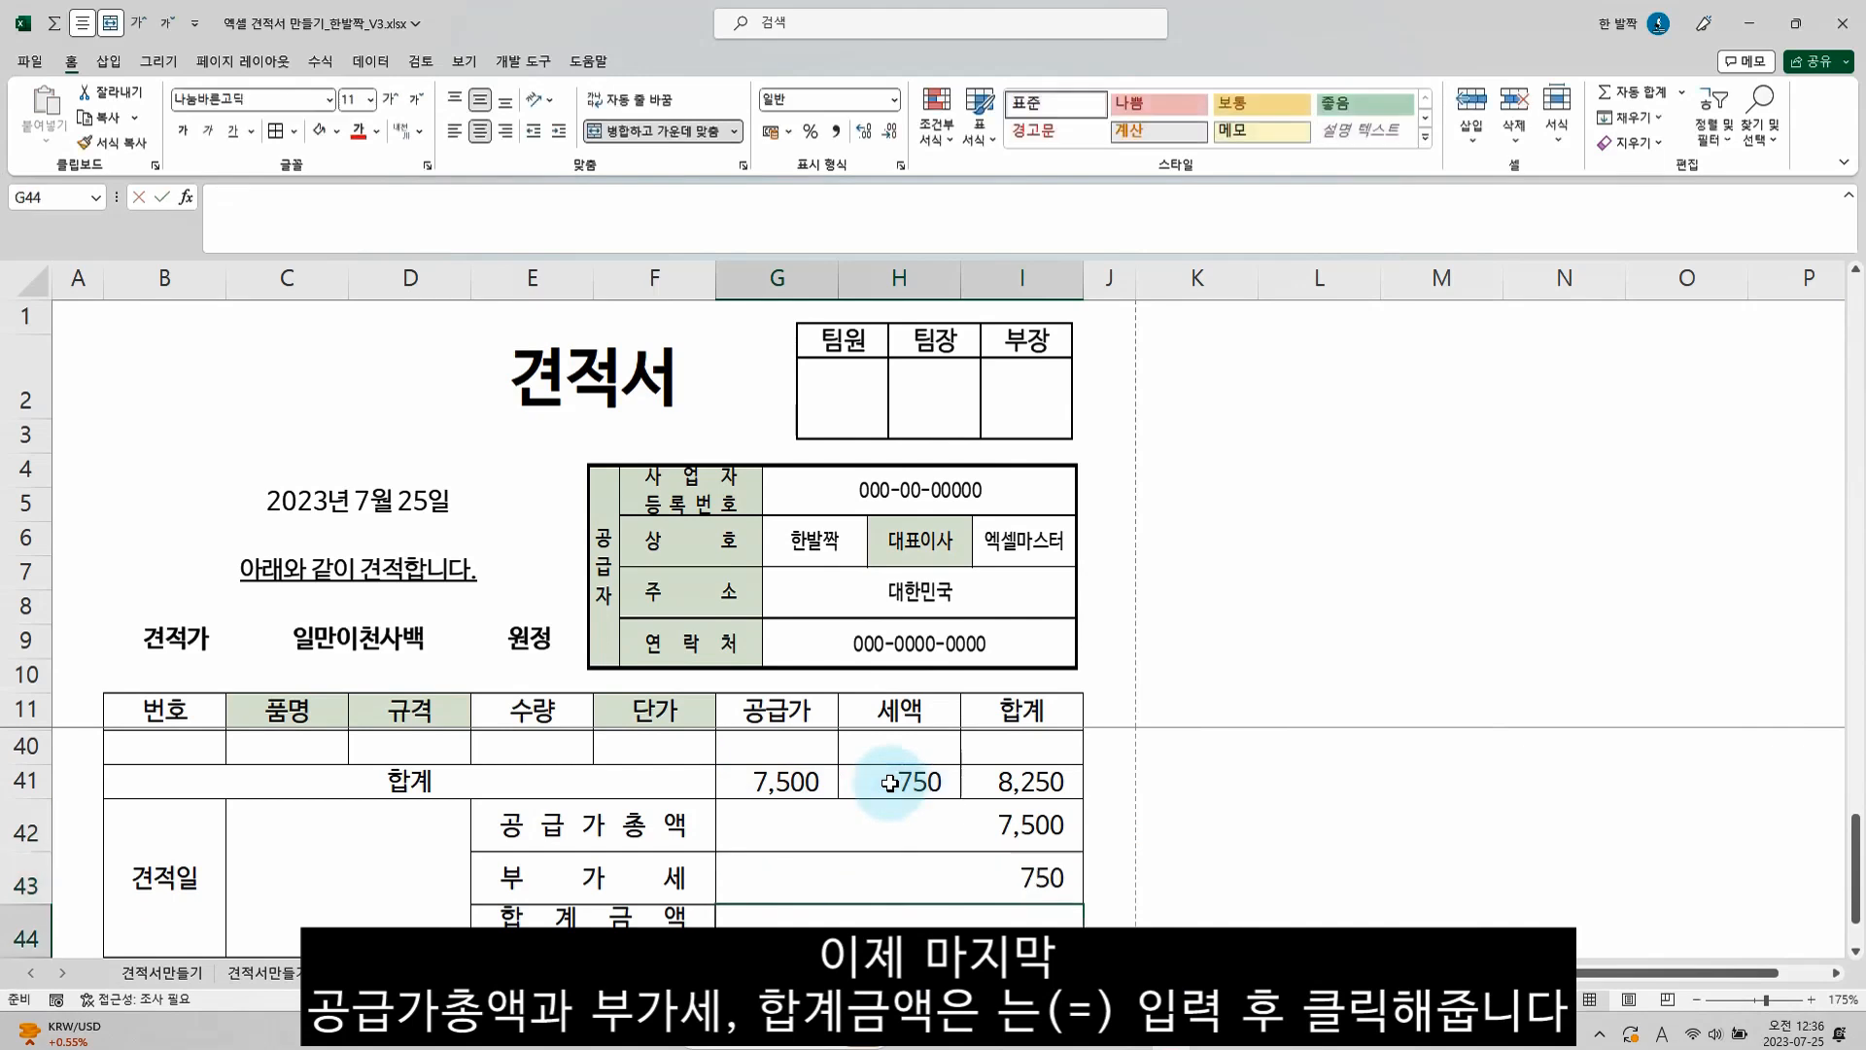
pyautogui.write('=')
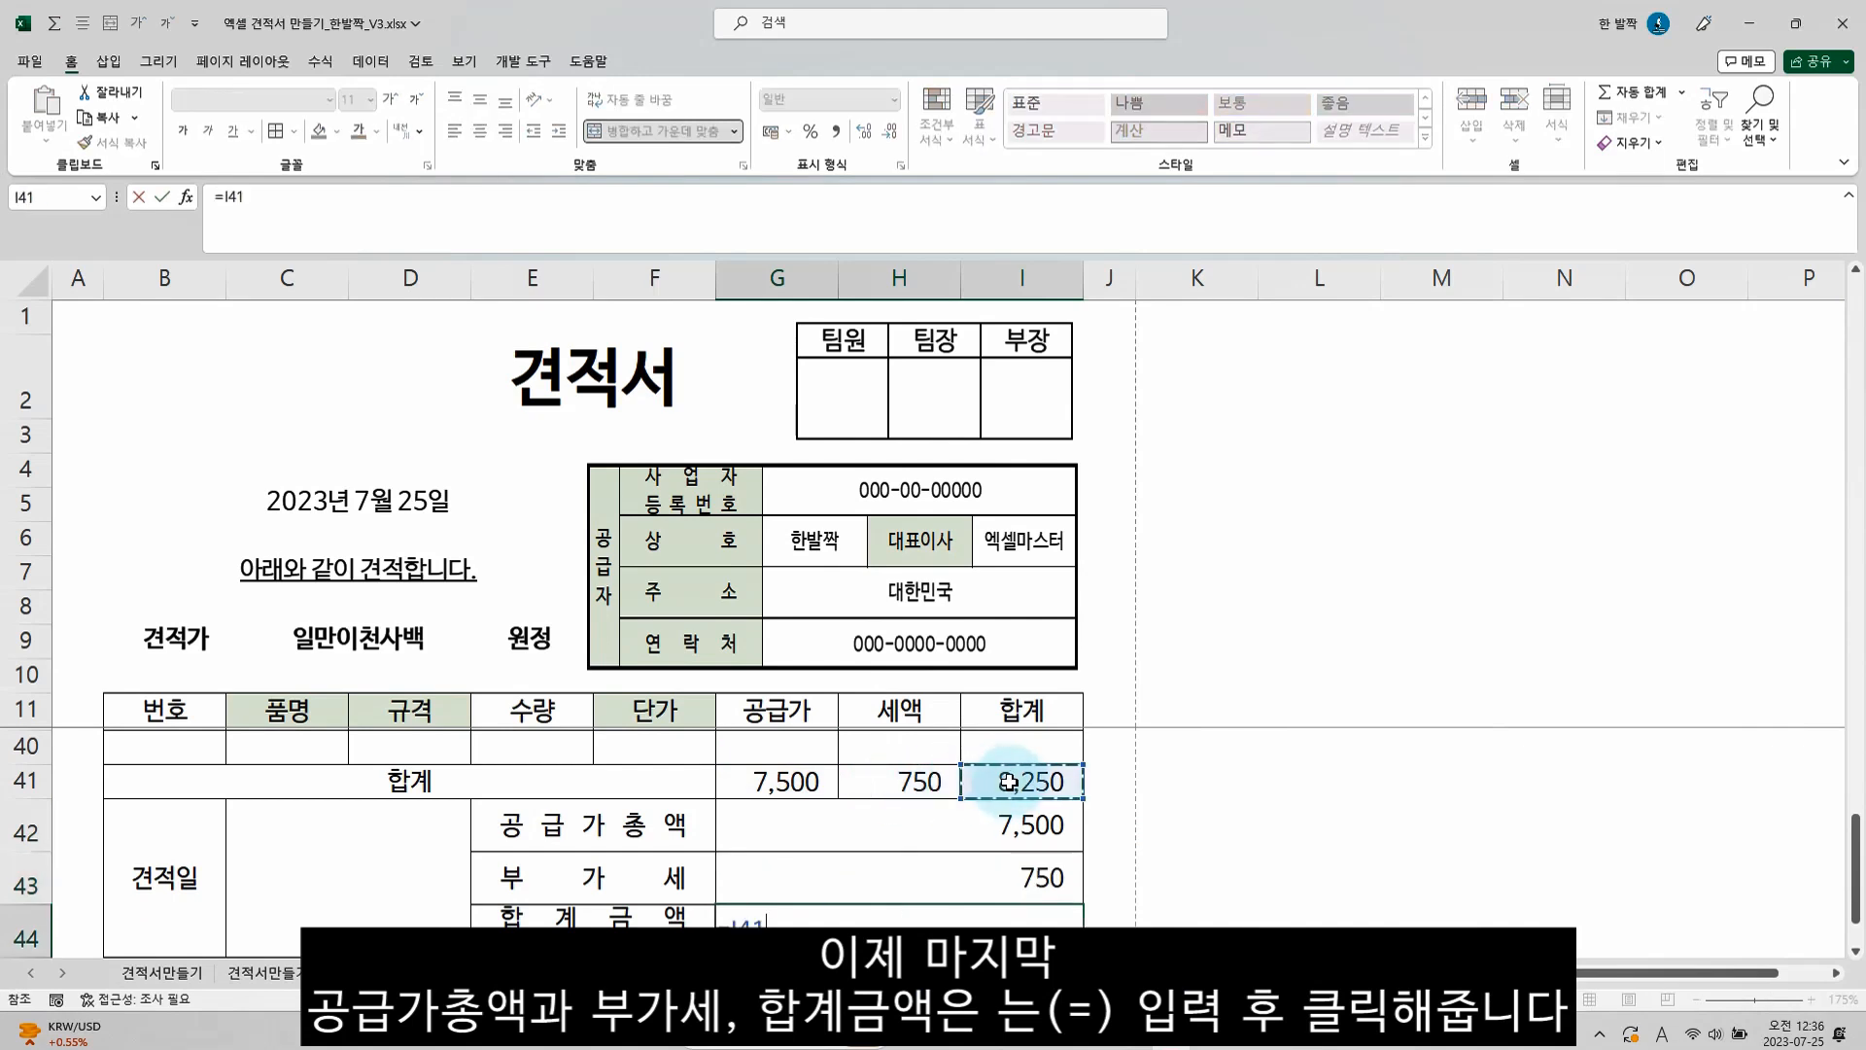
pyautogui.press('Return')
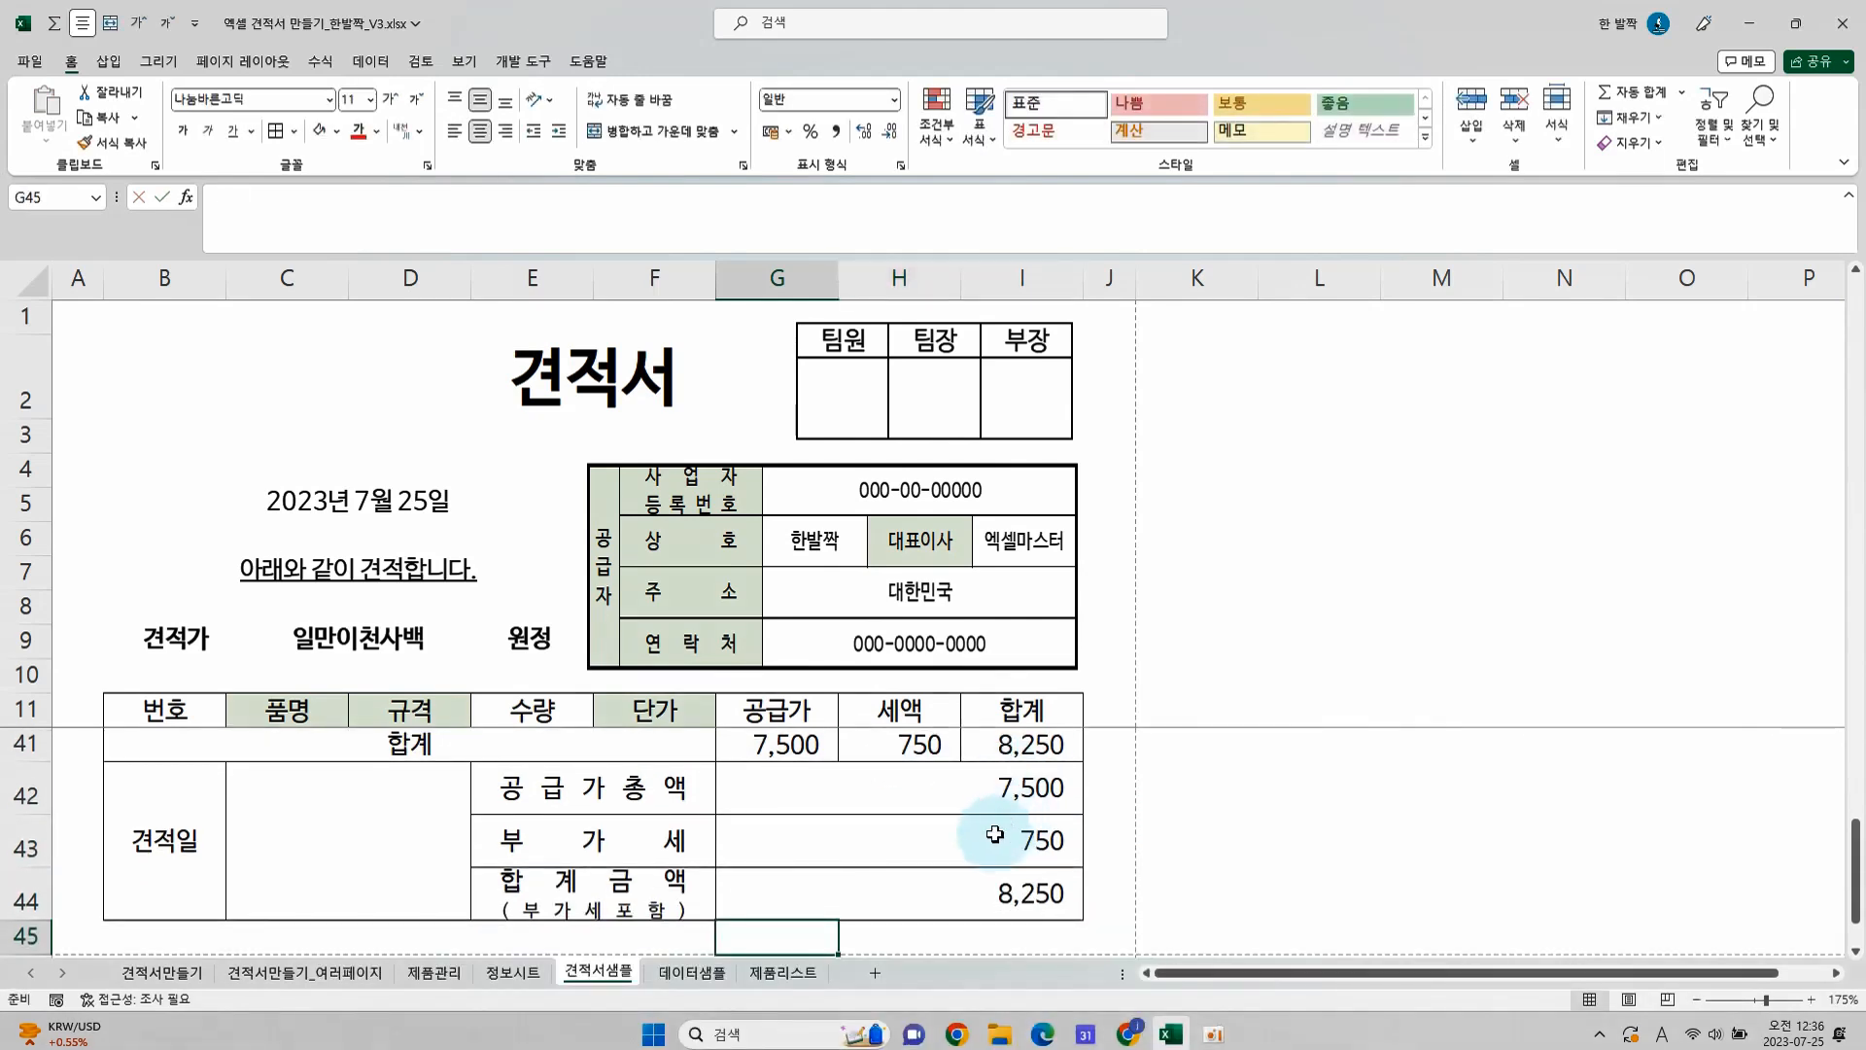
# Format the 공급가총액, 부가세 and 합계금액 amounts as 회계 with the ₩ symbol
pyautogui.moveTo(992, 802); pyautogui.dragTo(988, 877)
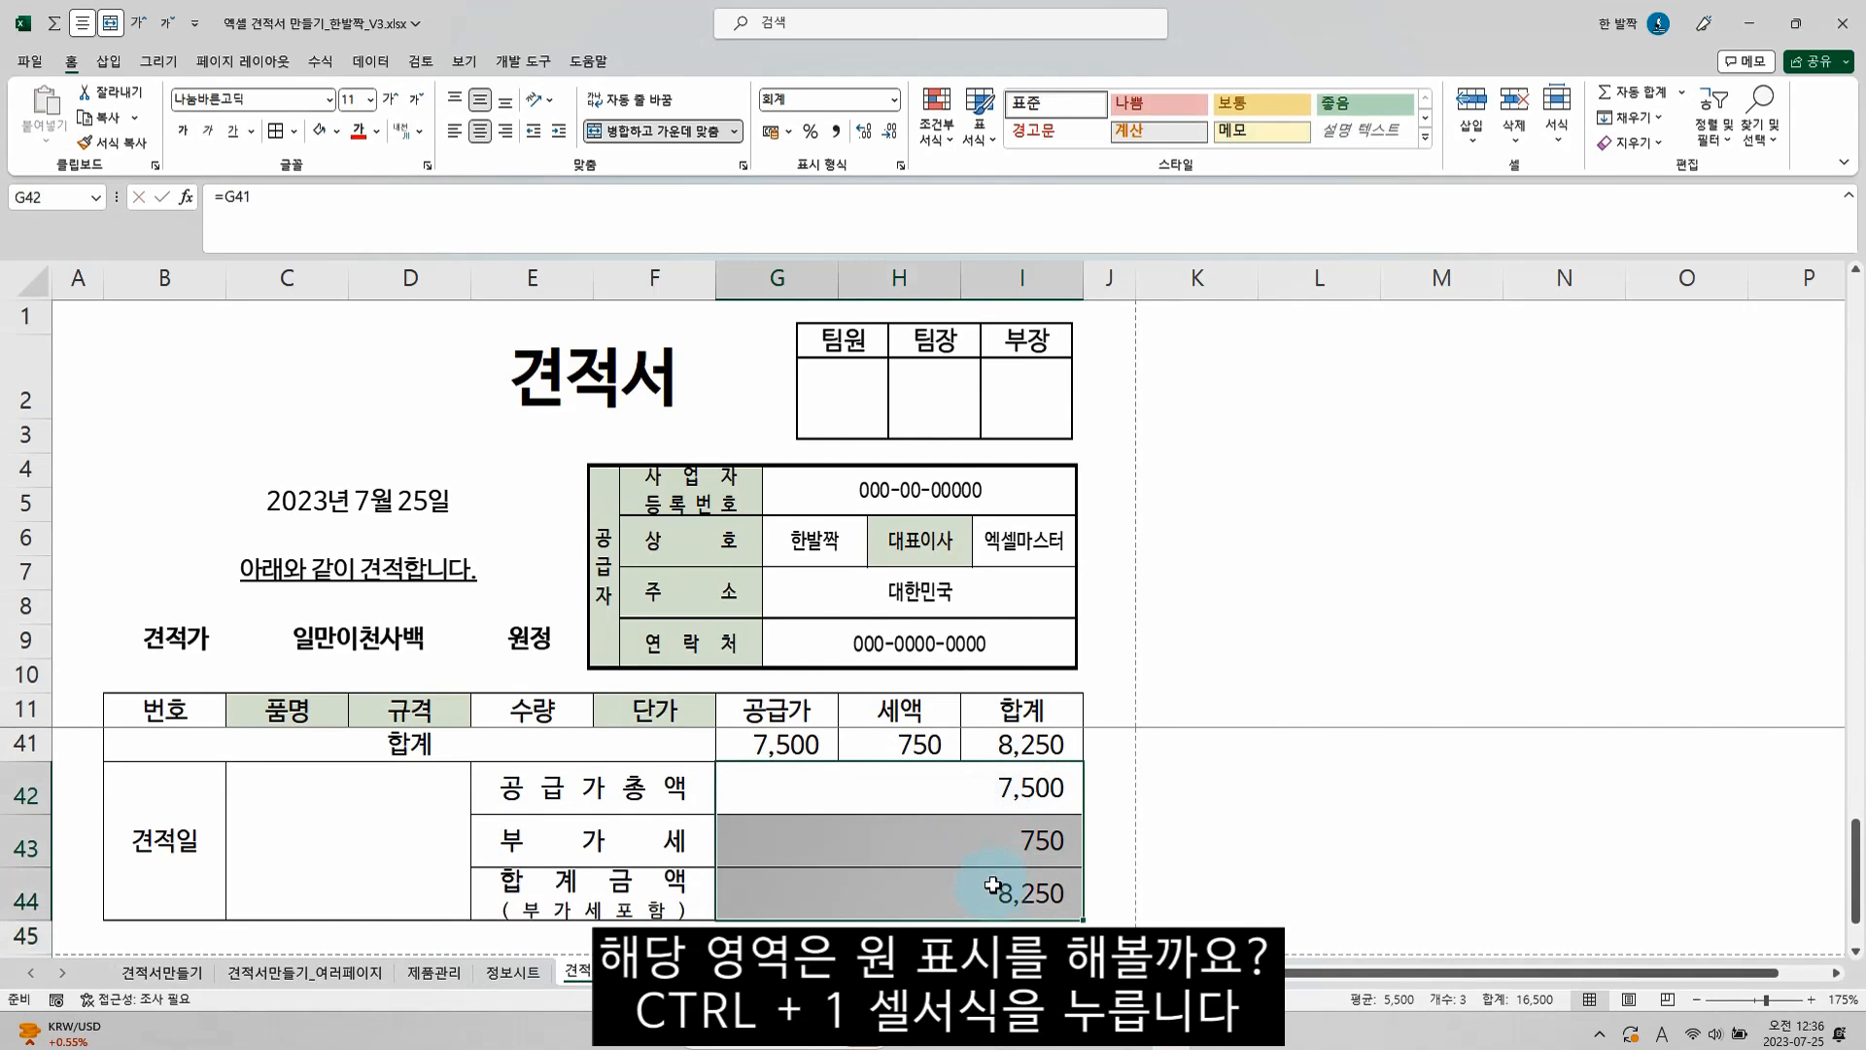
pyautogui.hotkey('ctrl', '1')
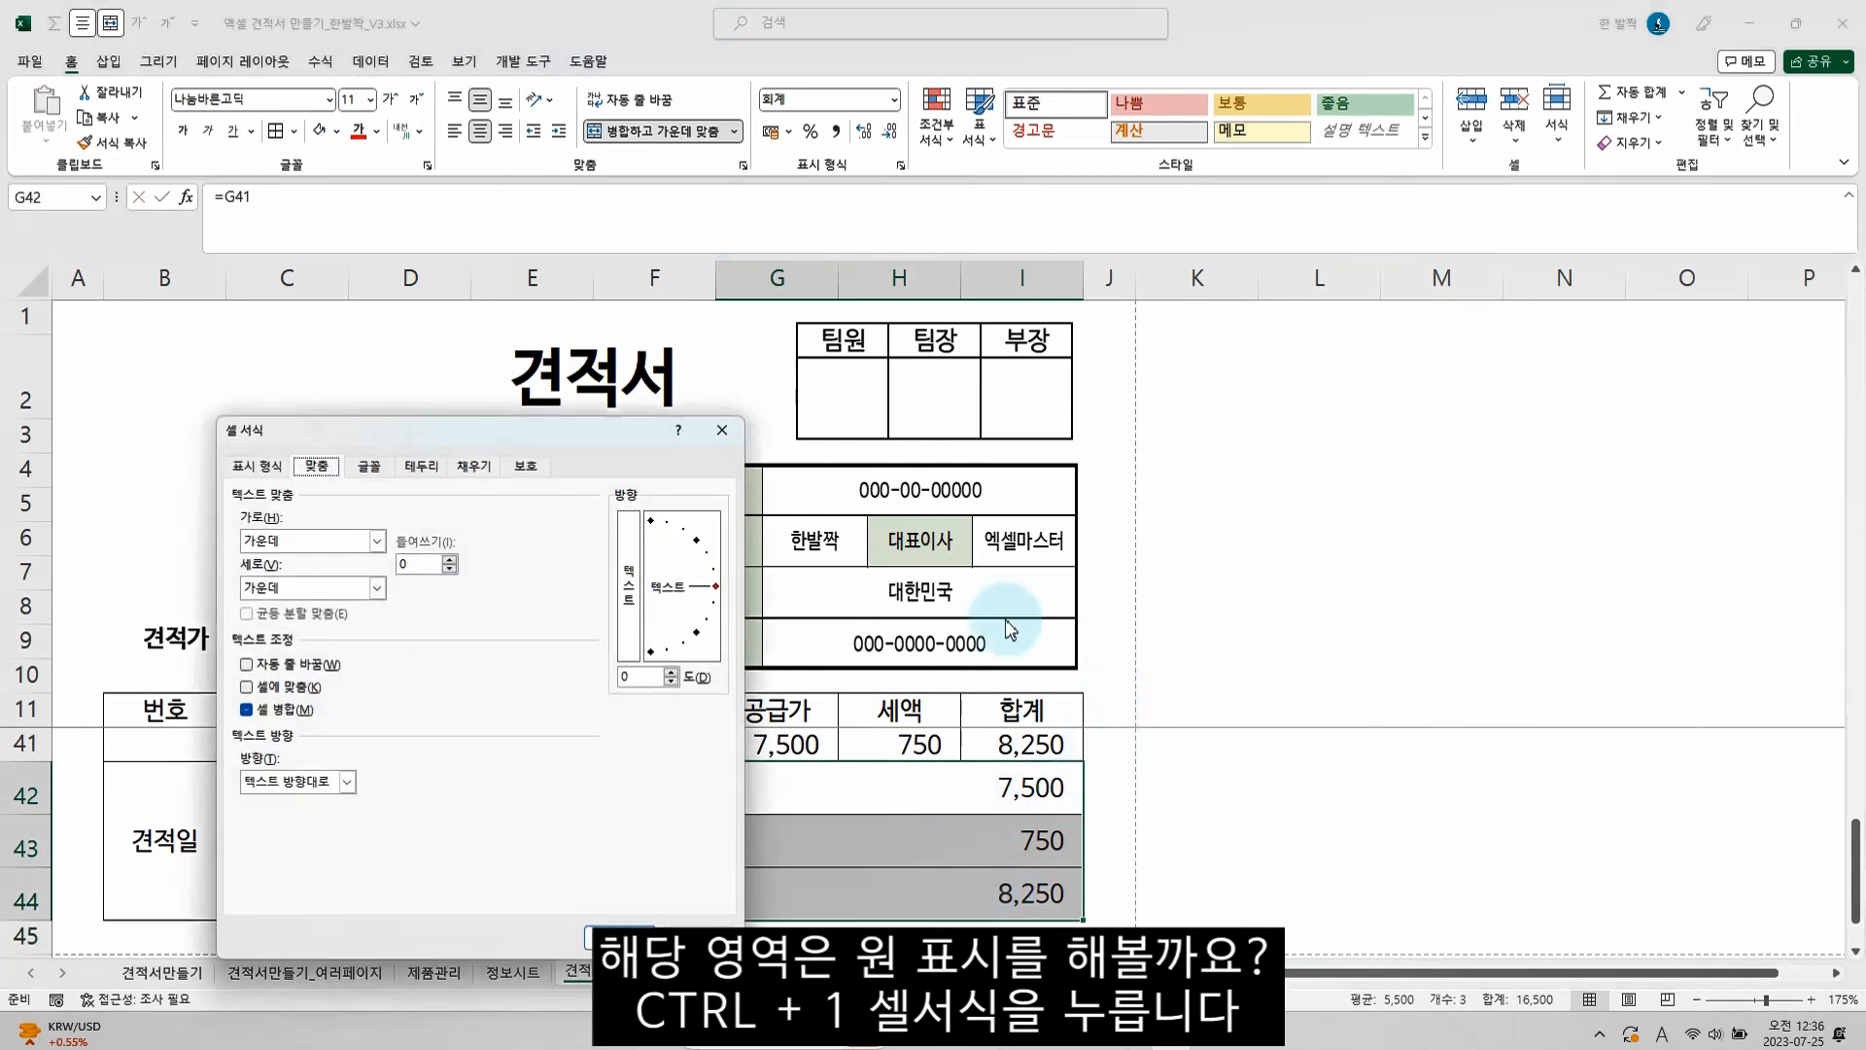
pyautogui.click(272, 471)
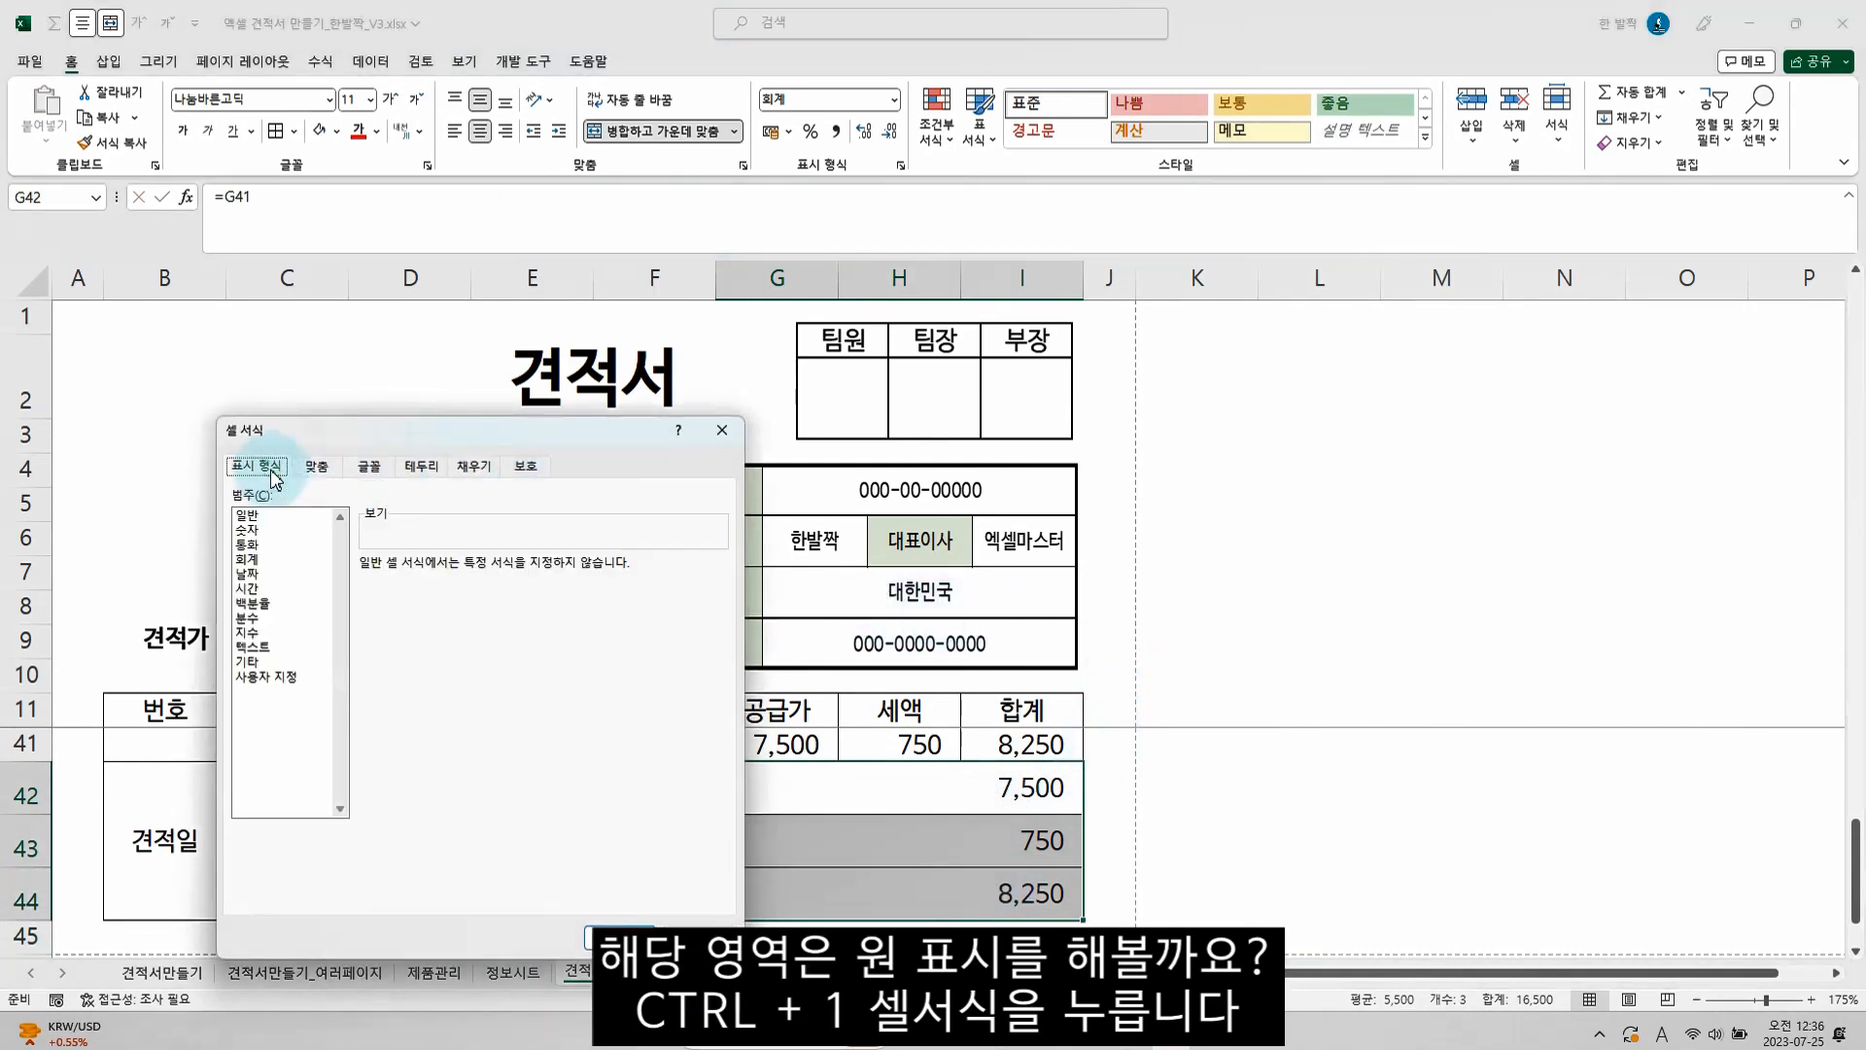
pyautogui.click(255, 559)
pyautogui.click(457, 593)
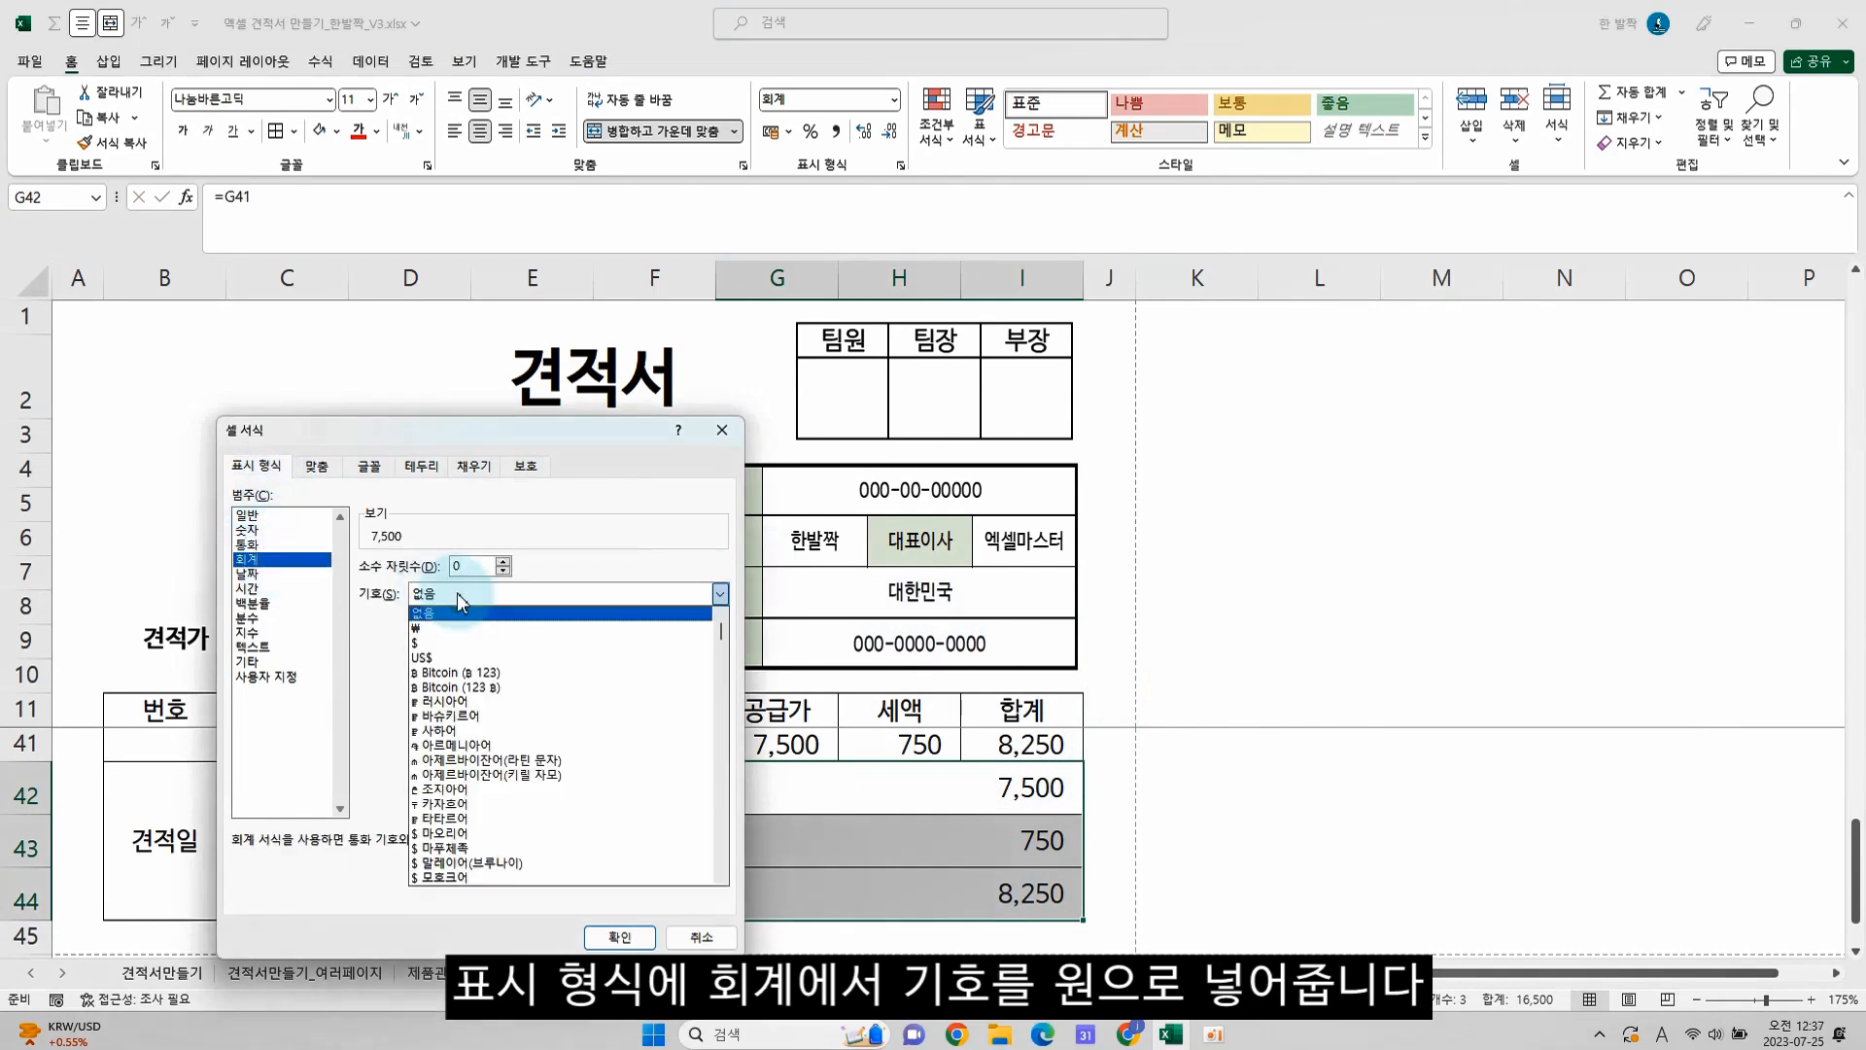
pyautogui.click(441, 628)
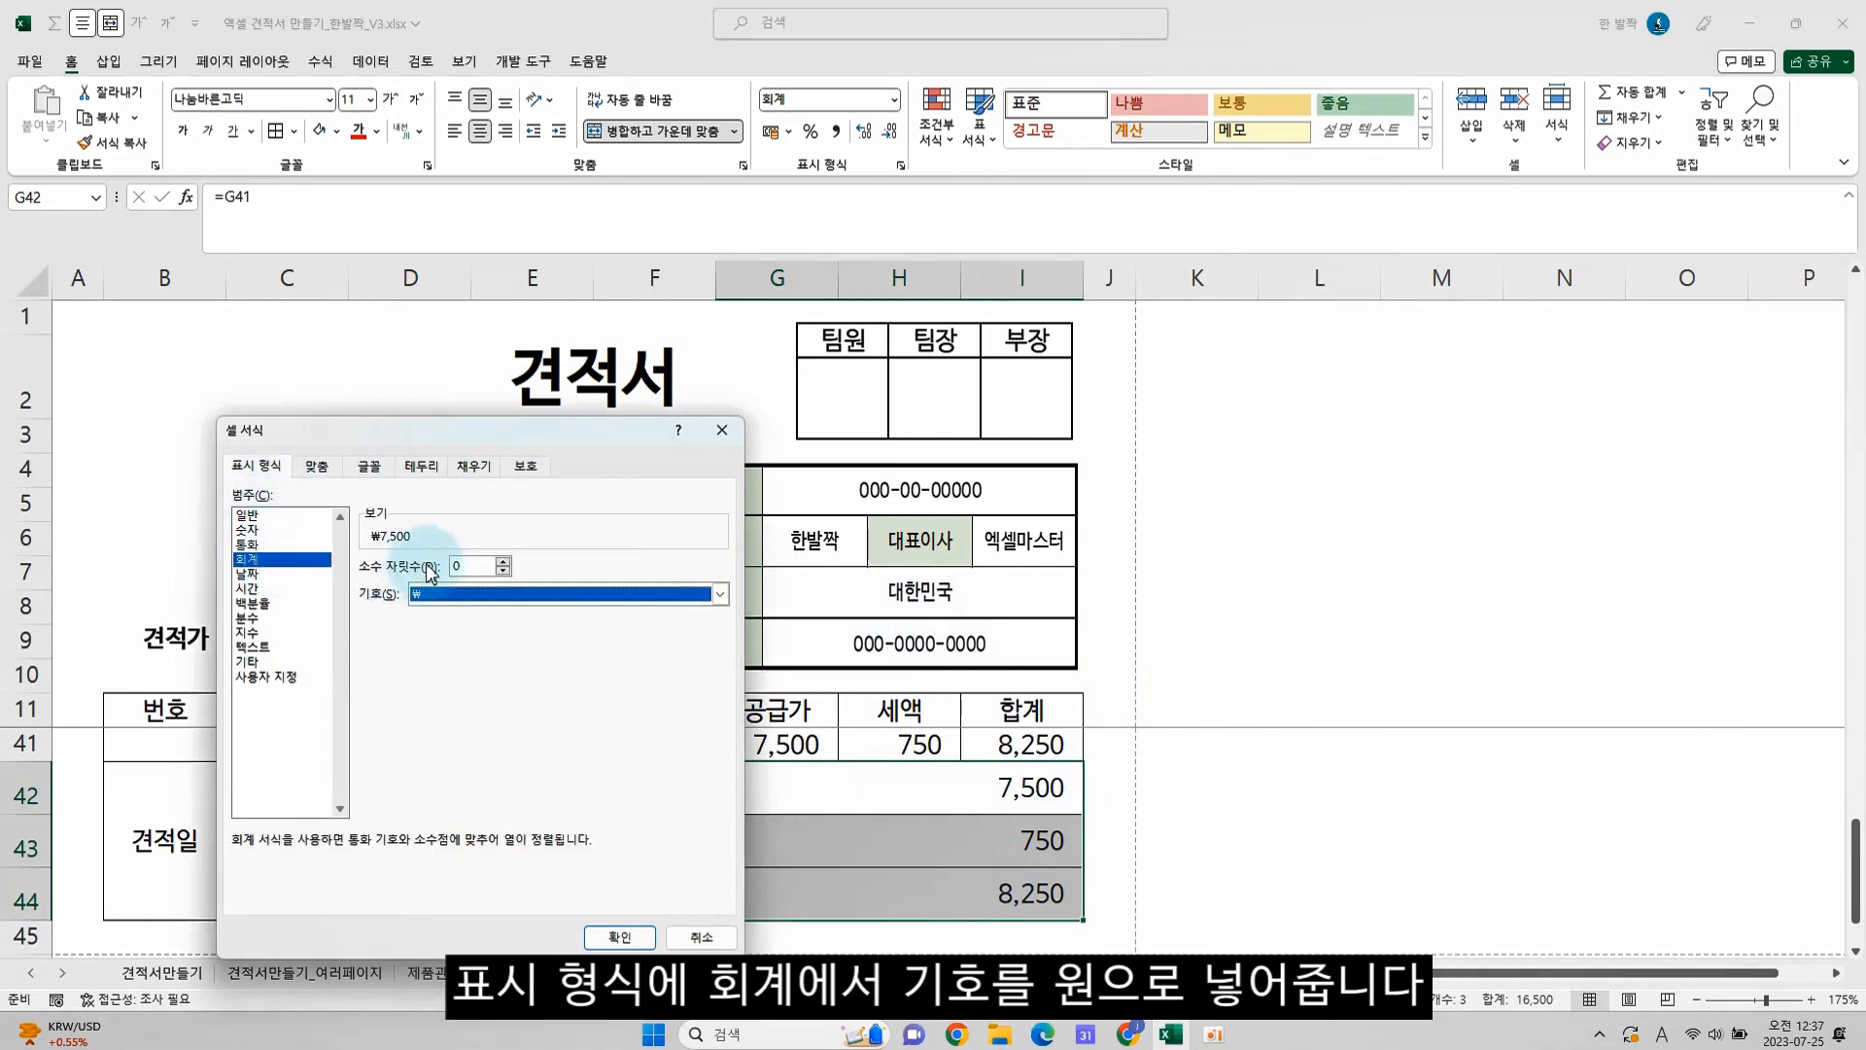
pyautogui.click(616, 936)
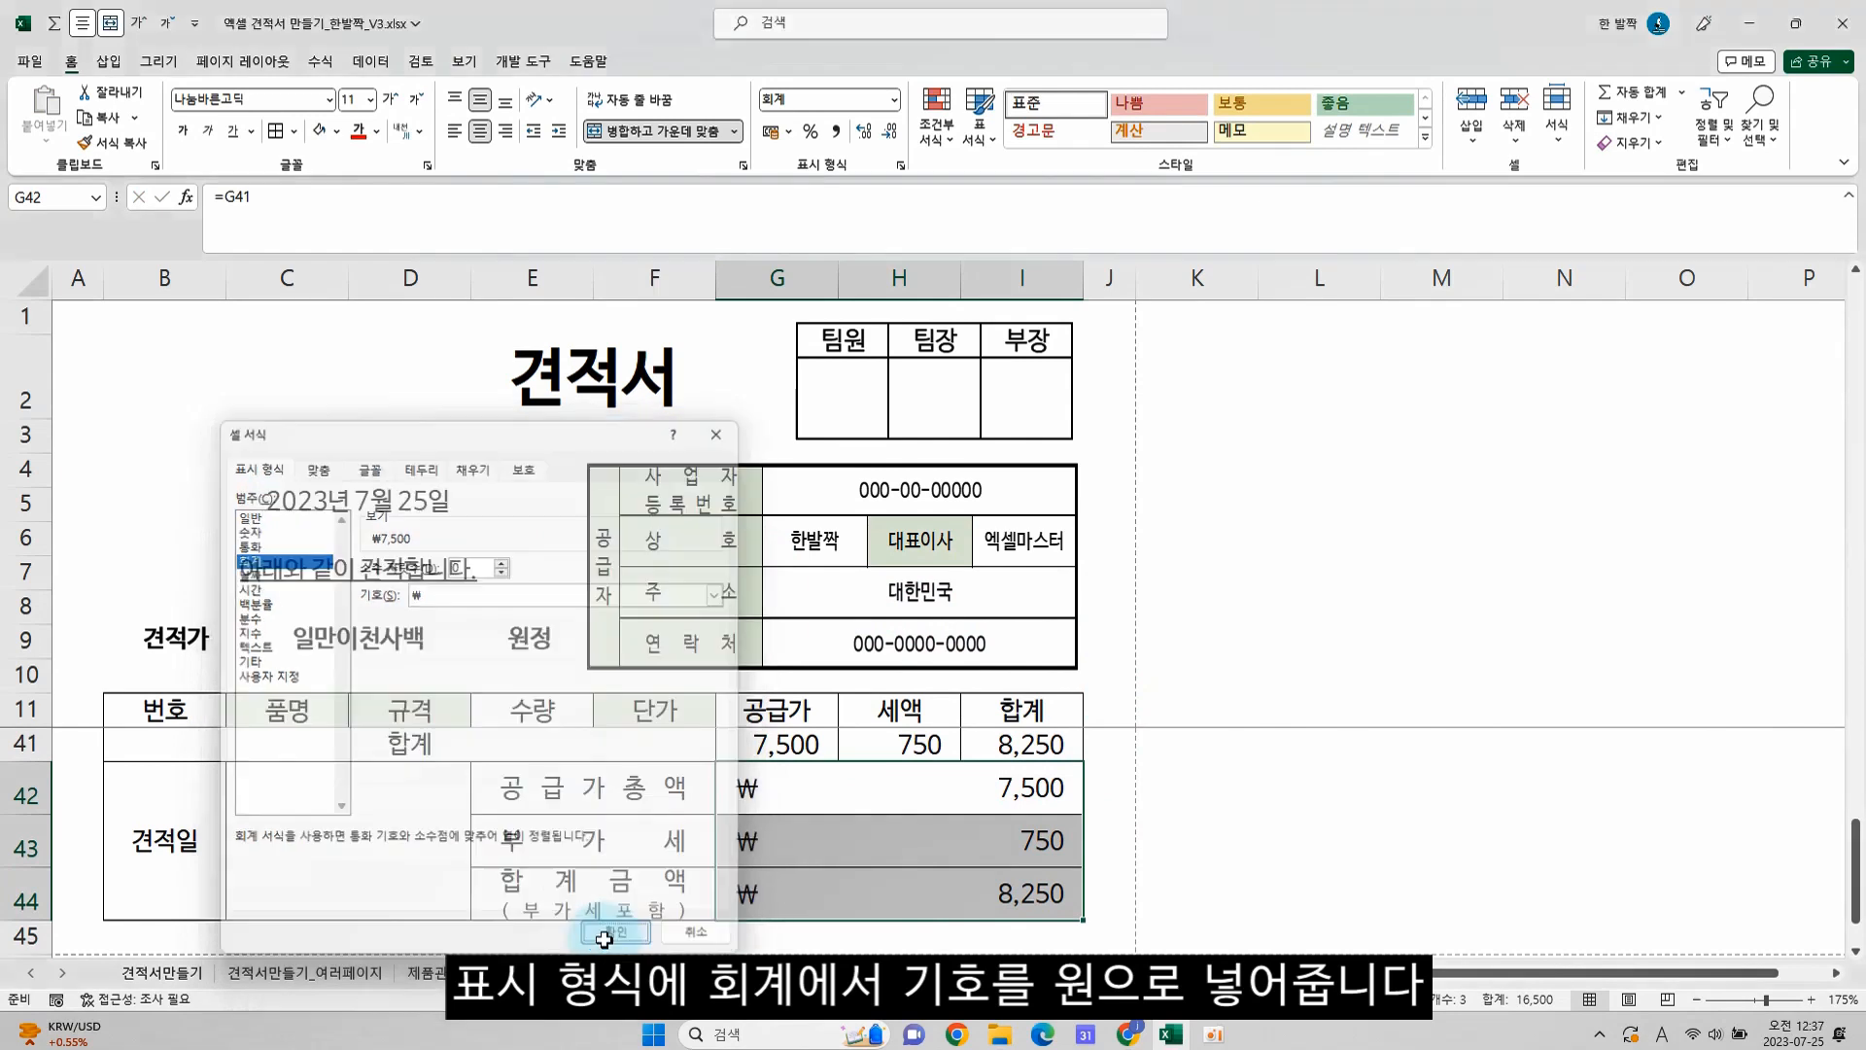
pyautogui.click(602, 865)
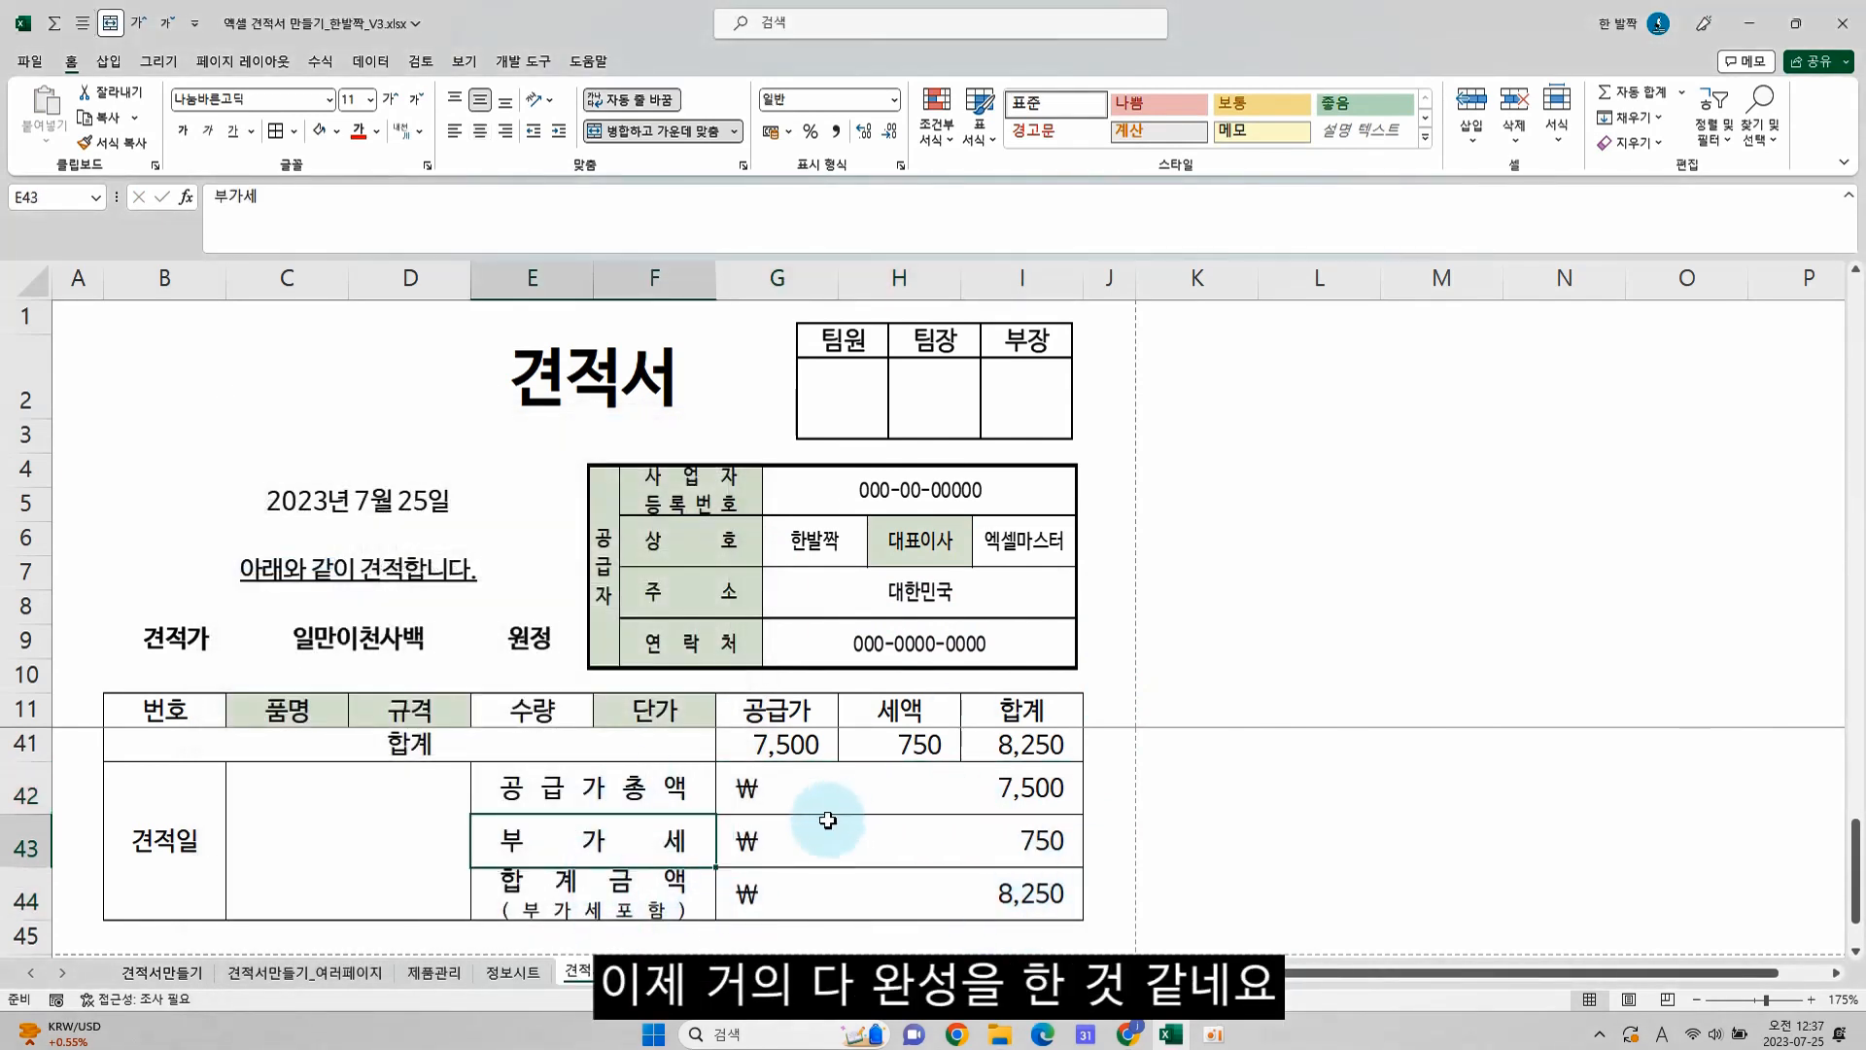
# Check in the print preview how the quotation fits on the page, and return to the sheet
pyautogui.scroll(8, 814, 826)
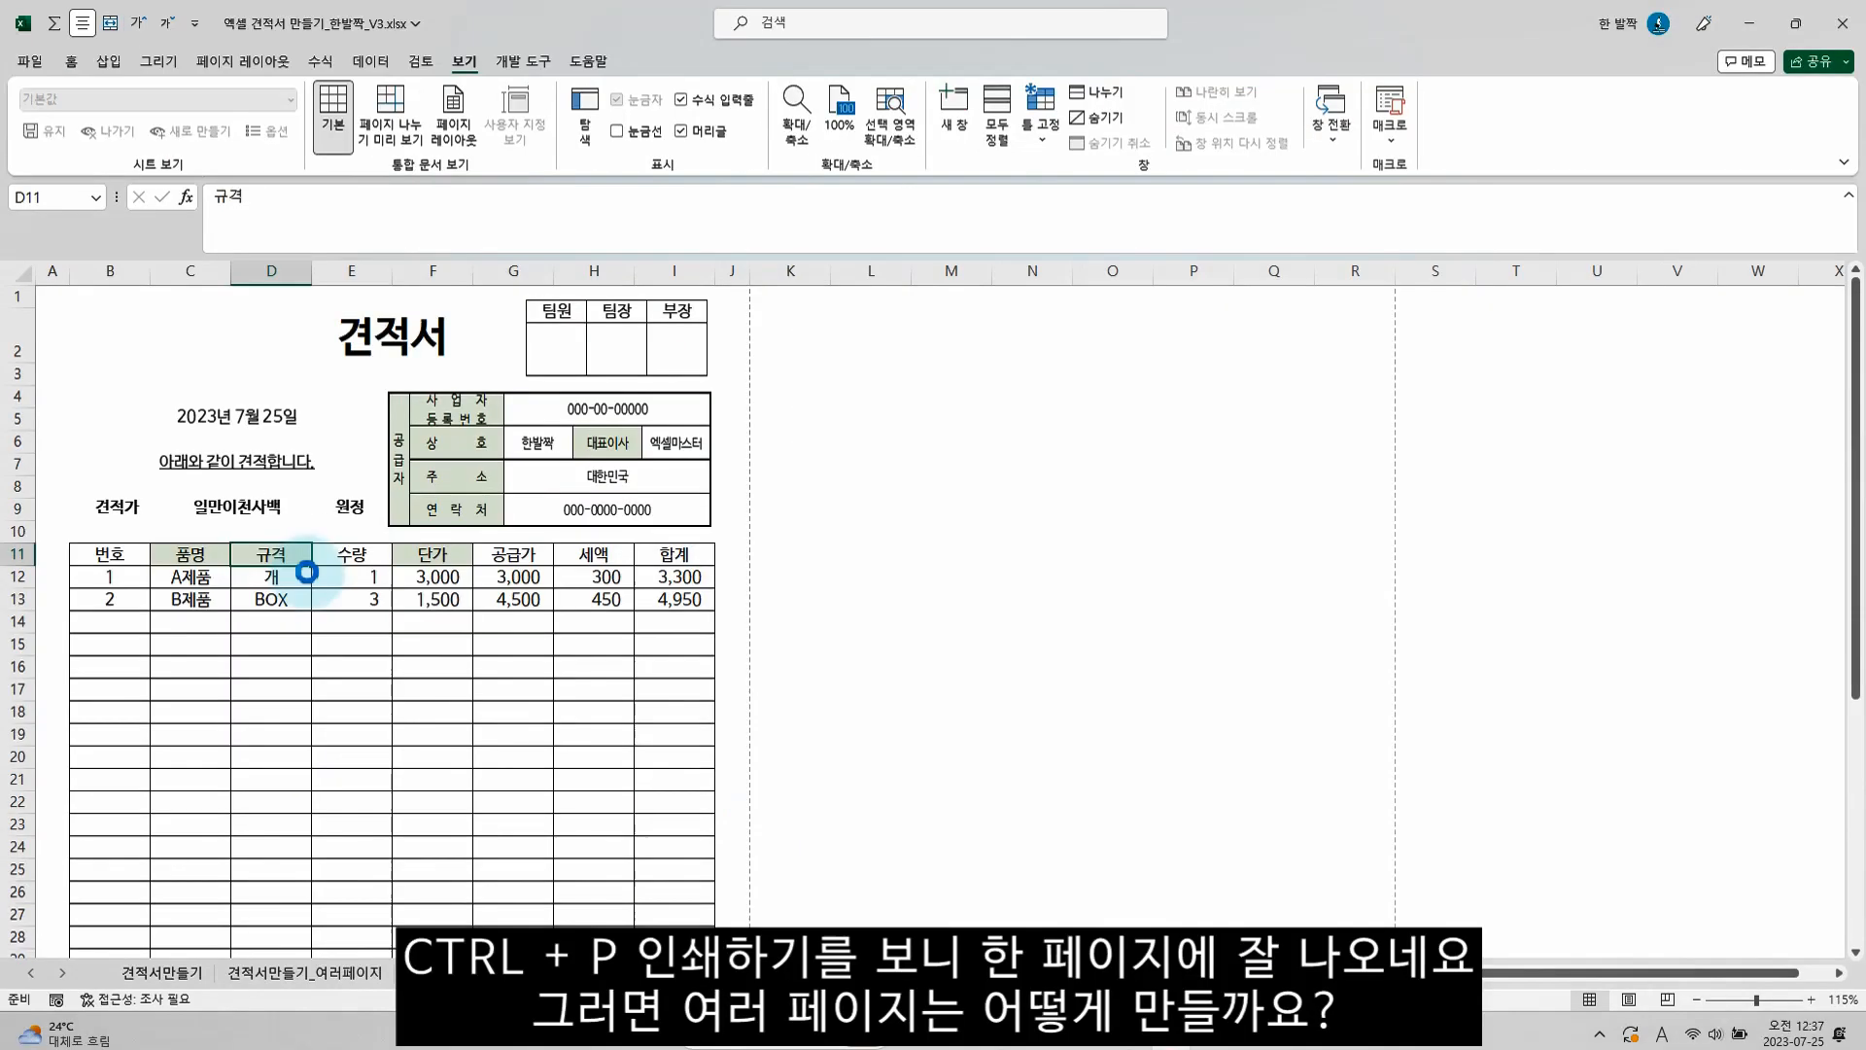
pyautogui.hotkey('ctrl', 'p')
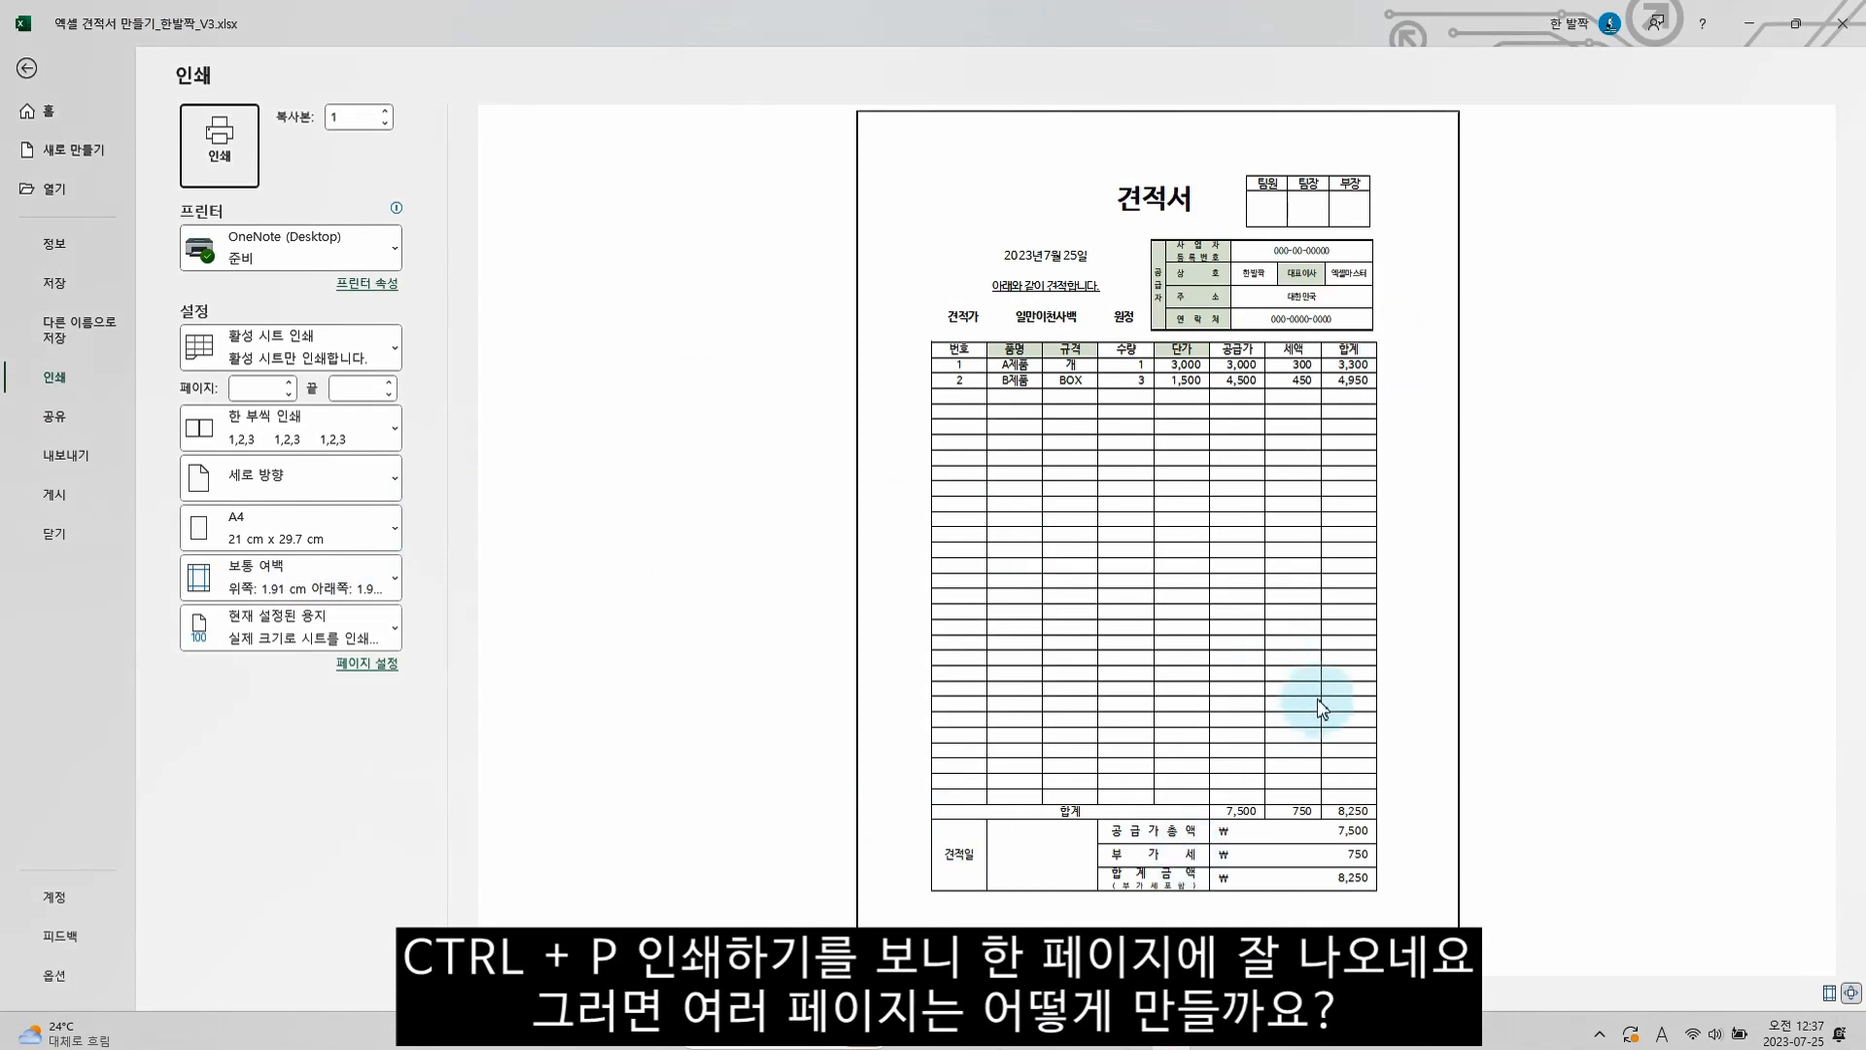
pyautogui.press('Escape')
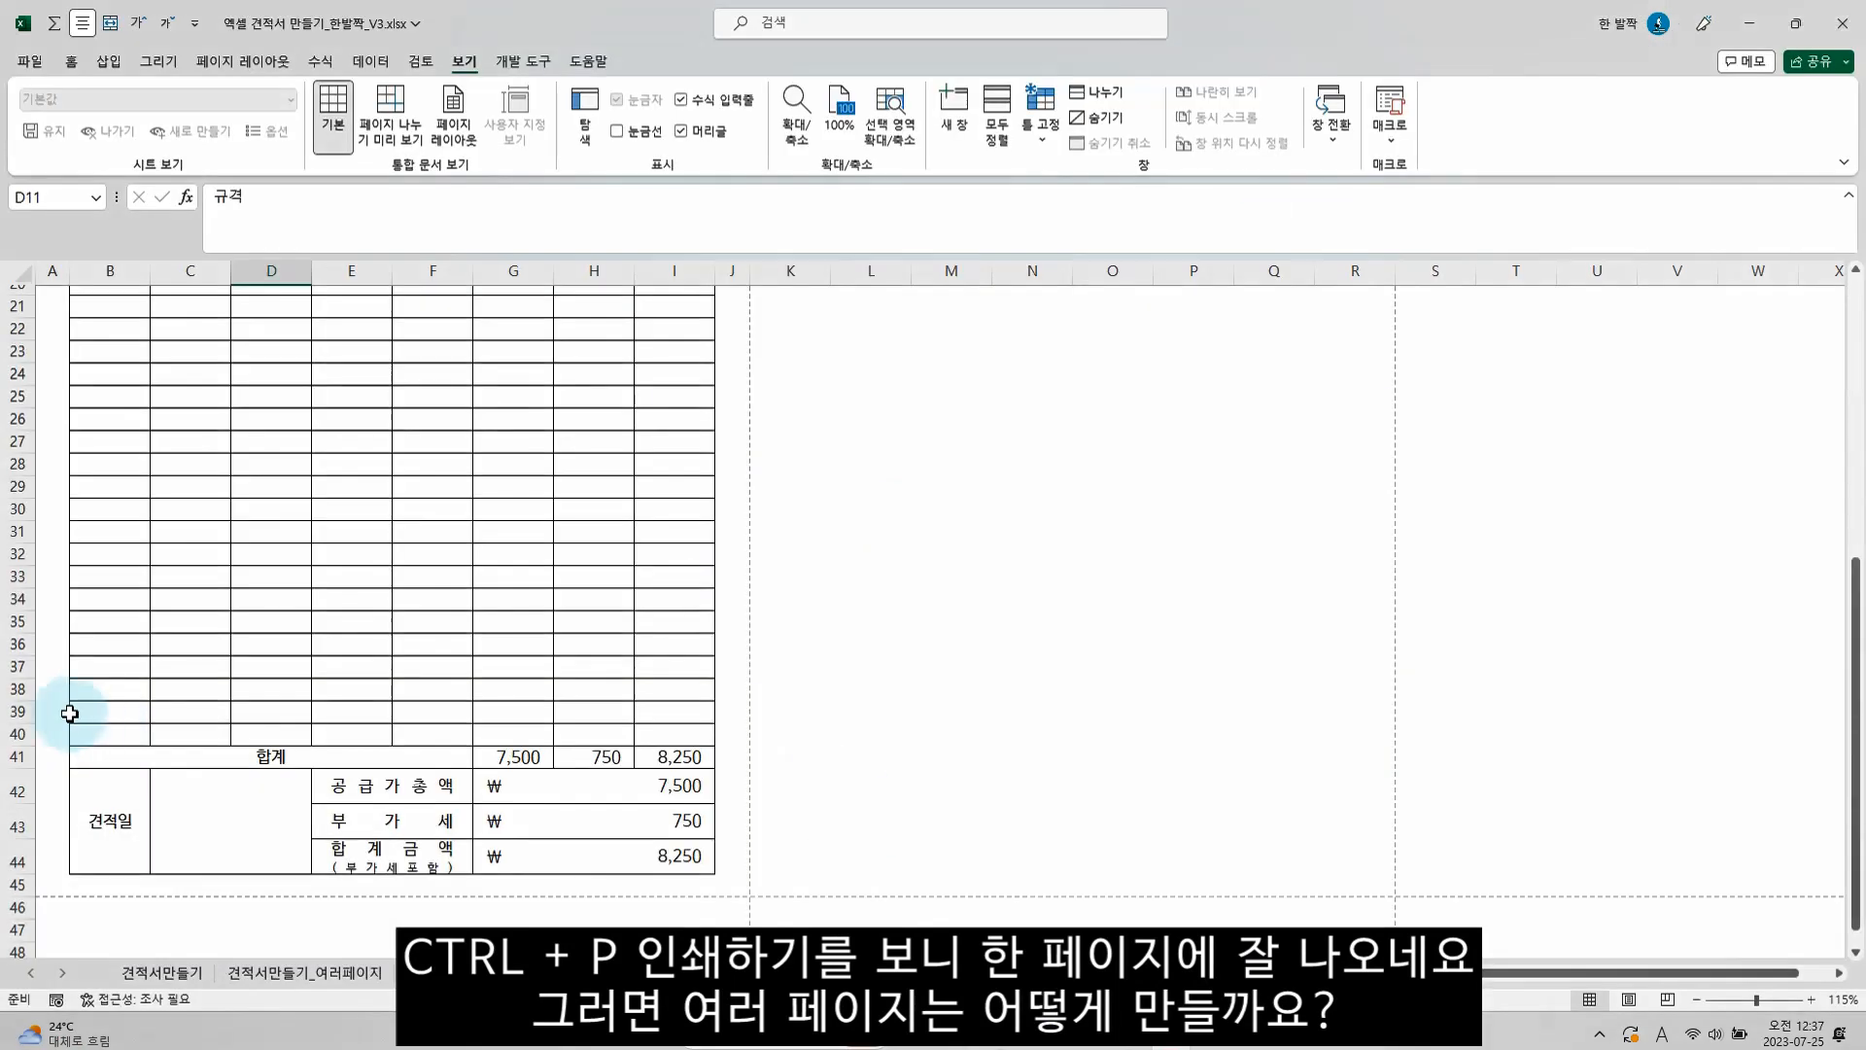
# Lengthen the item table by inserting 19 rows at rows 39 to 57, above the 합계 row
pyautogui.click(17, 710)
pyautogui.scroll(-4, 46, 785)
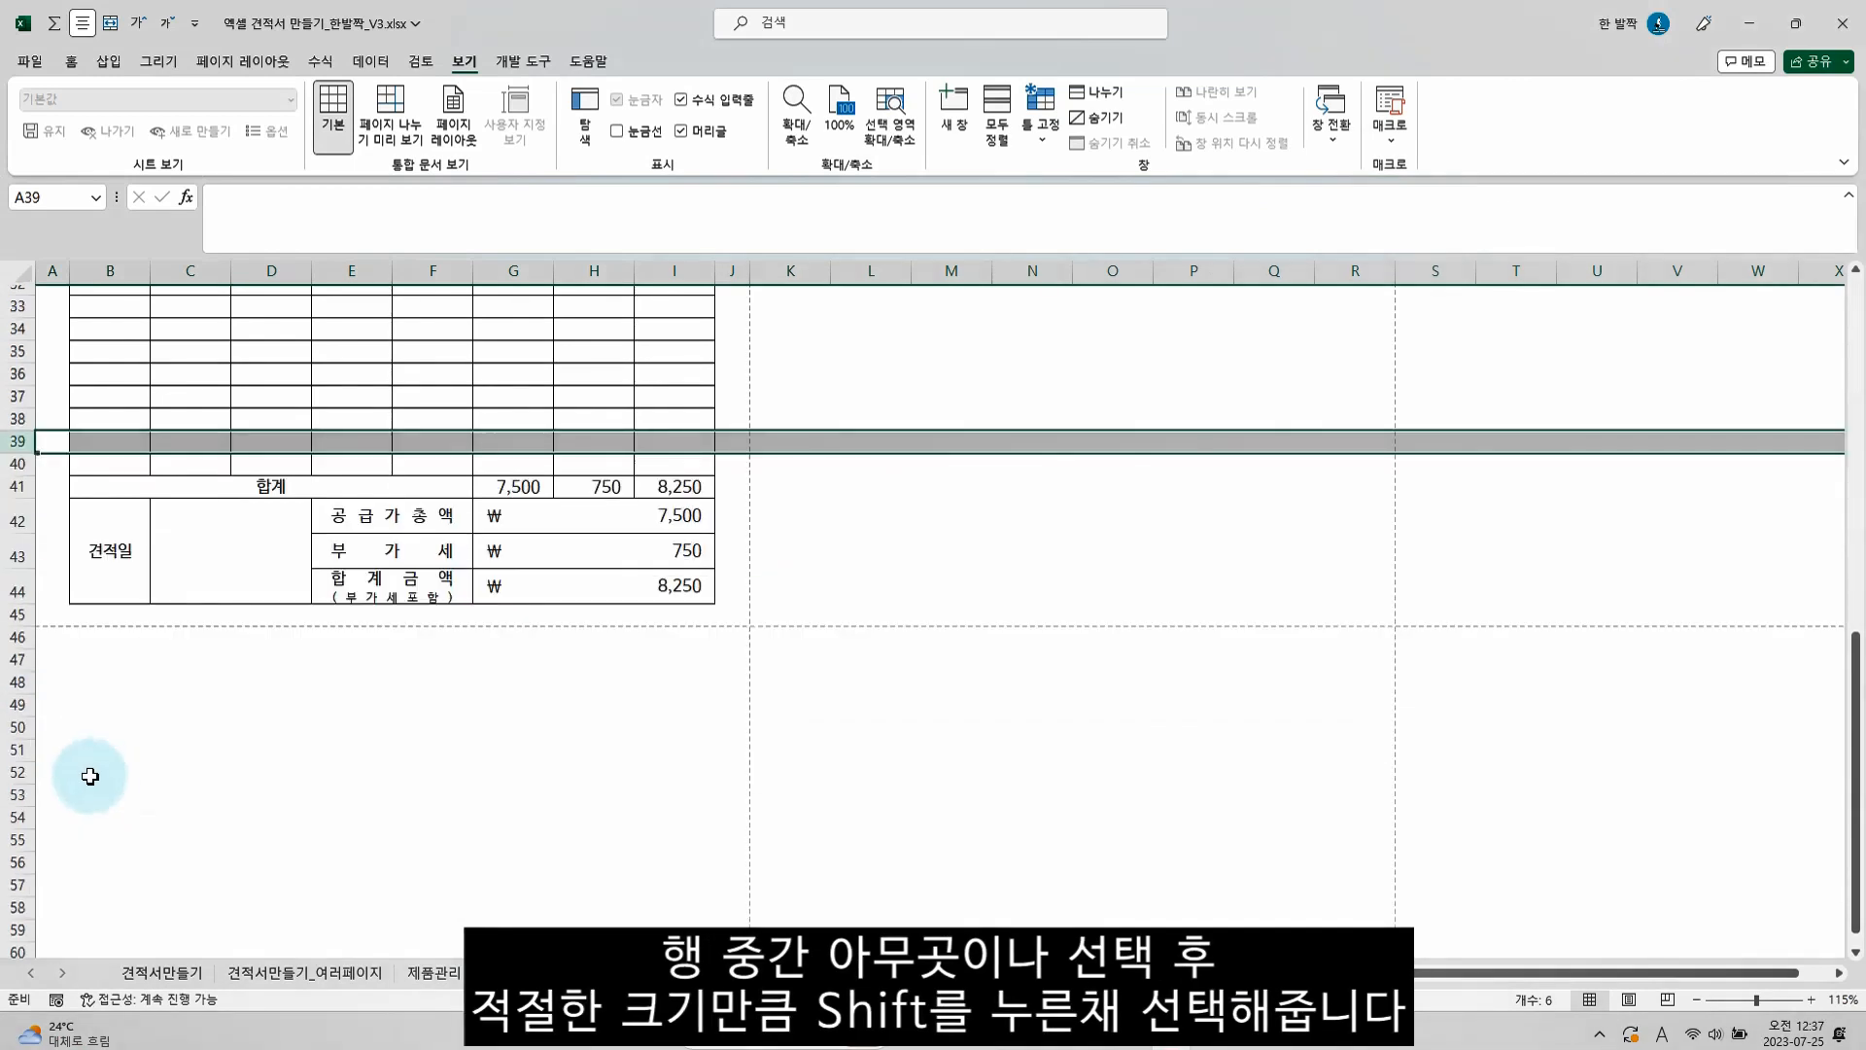
pyautogui.keyDown('shift'); pyautogui.click(17, 887); pyautogui.keyUp('shift')
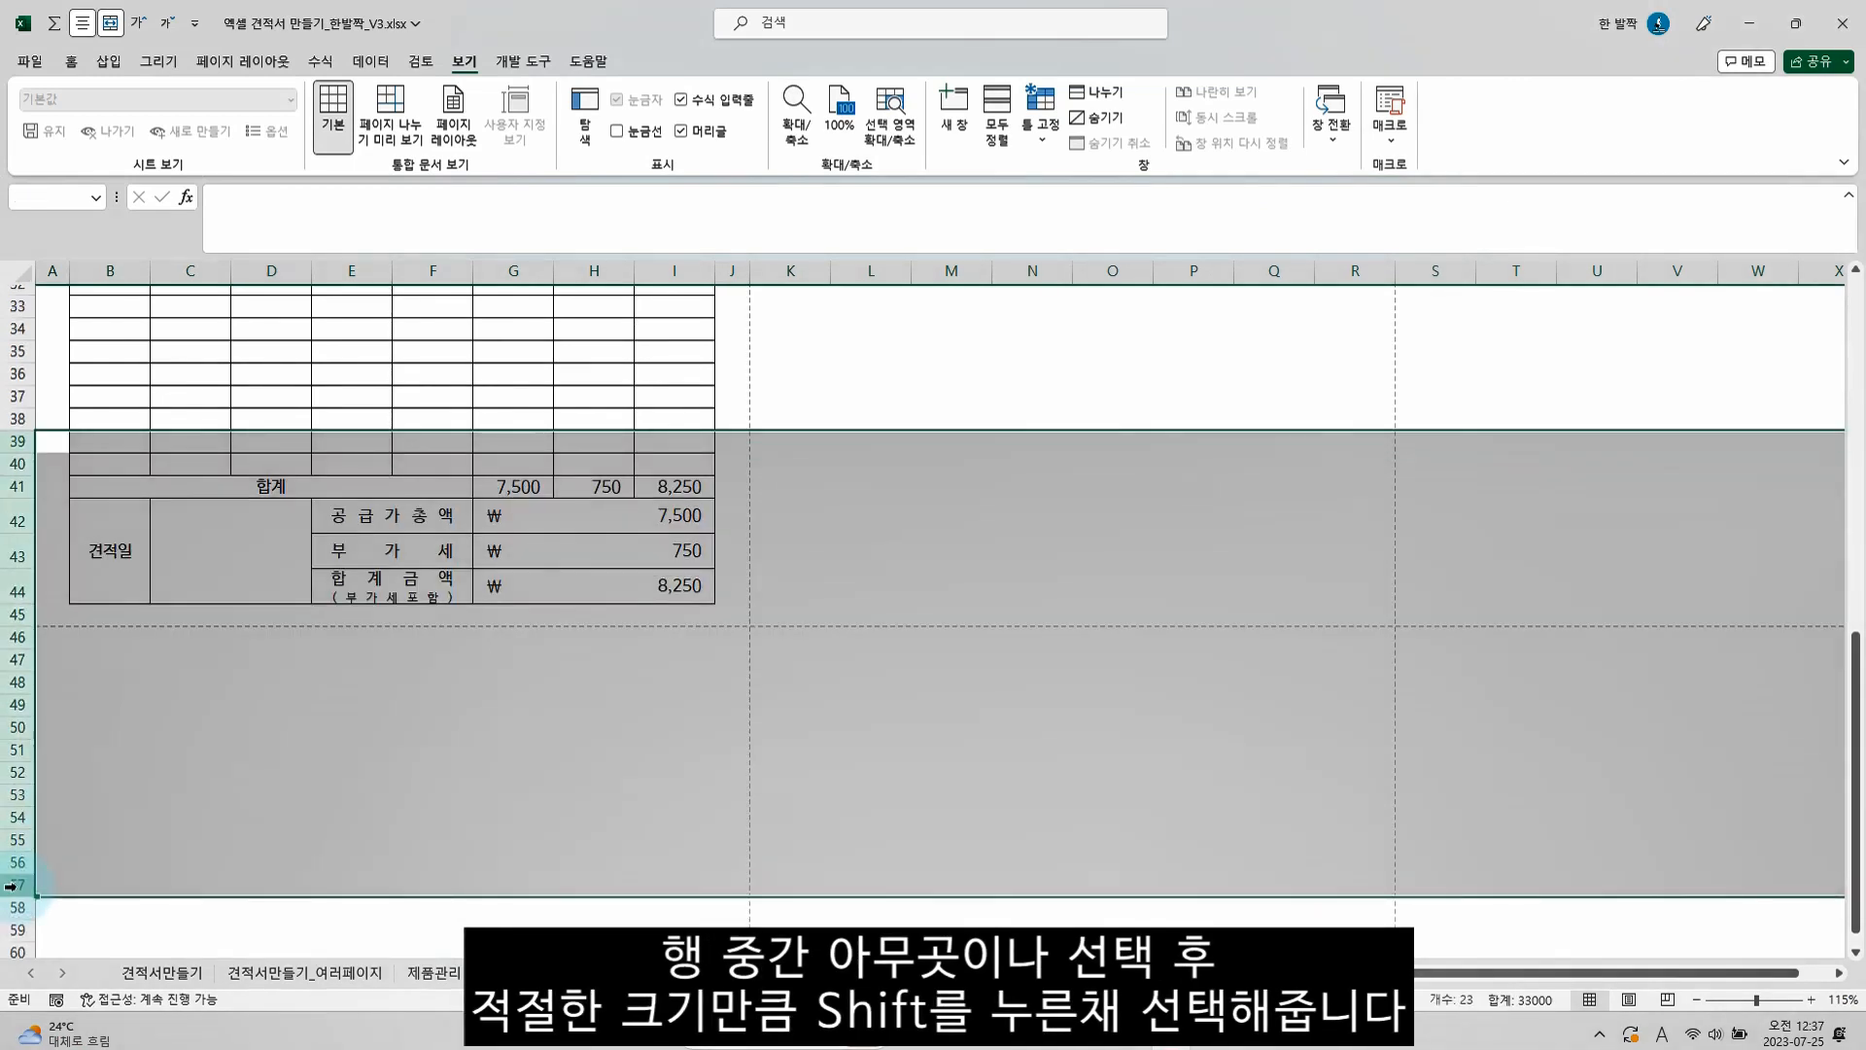
pyautogui.rightClick(14, 887)
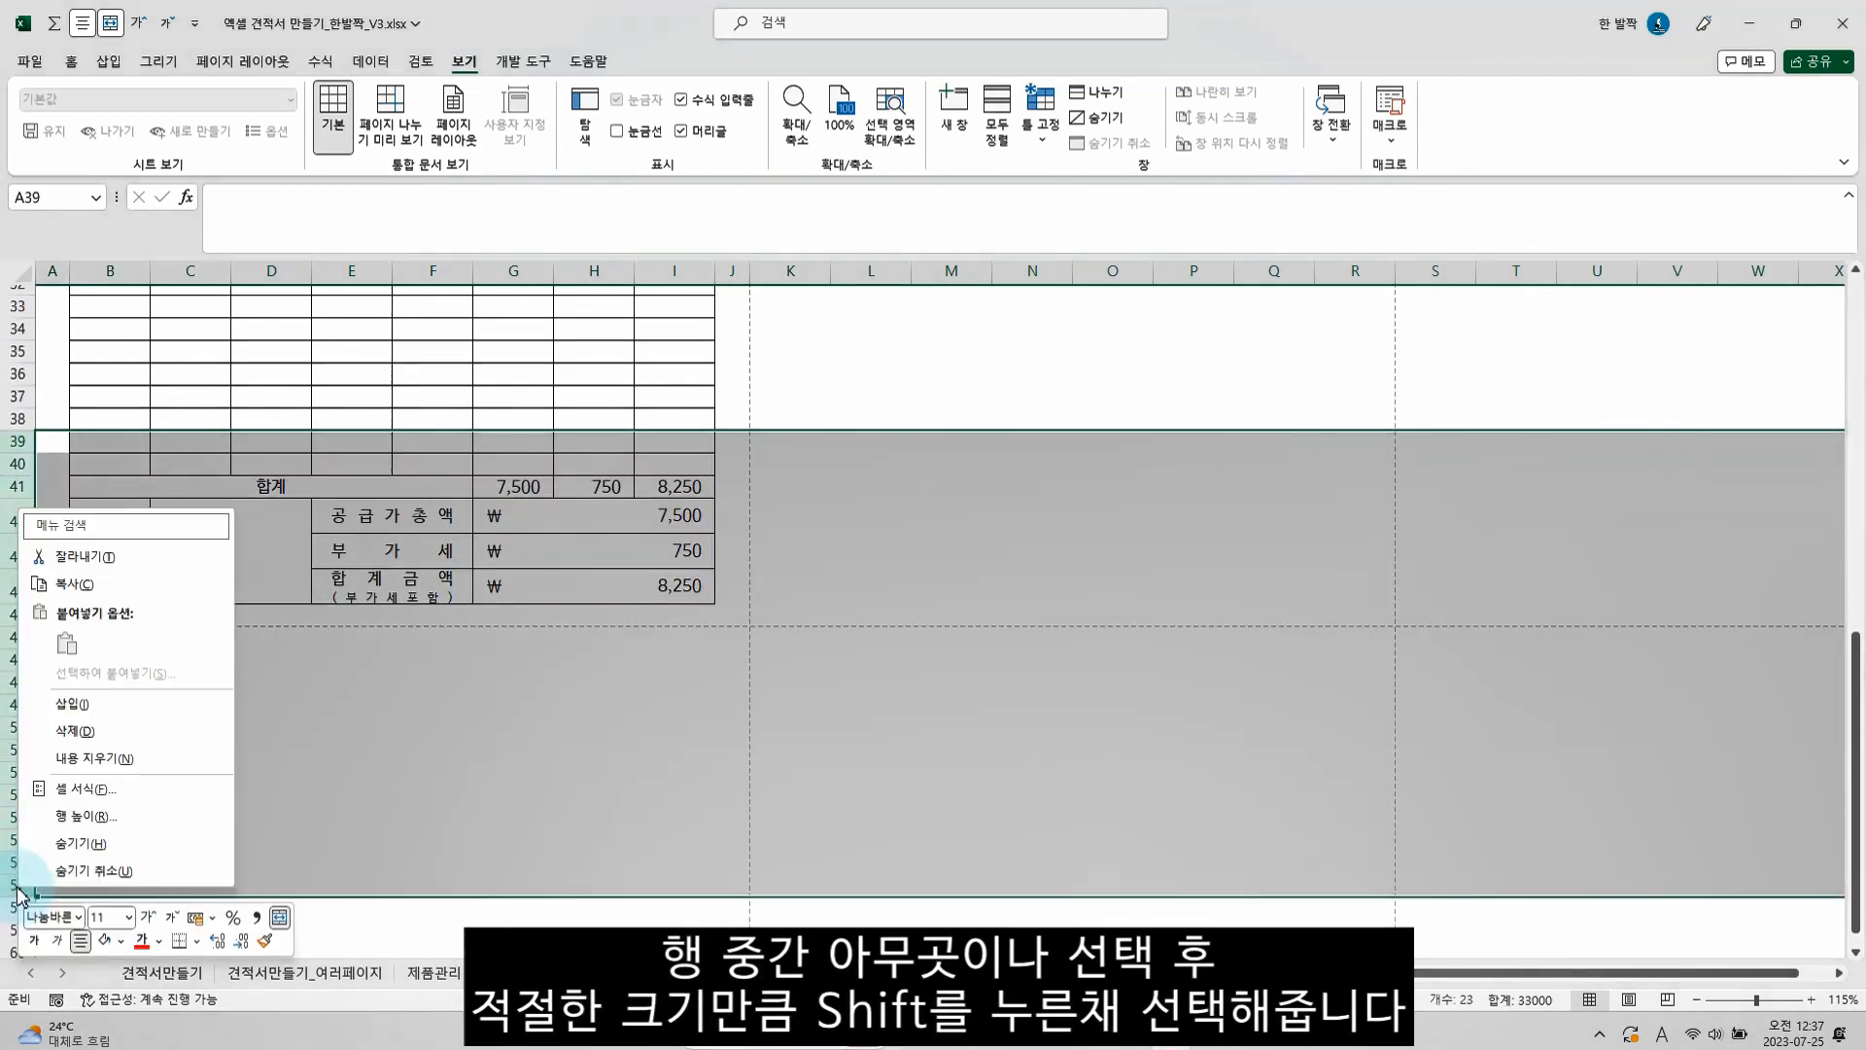
pyautogui.click(107, 717)
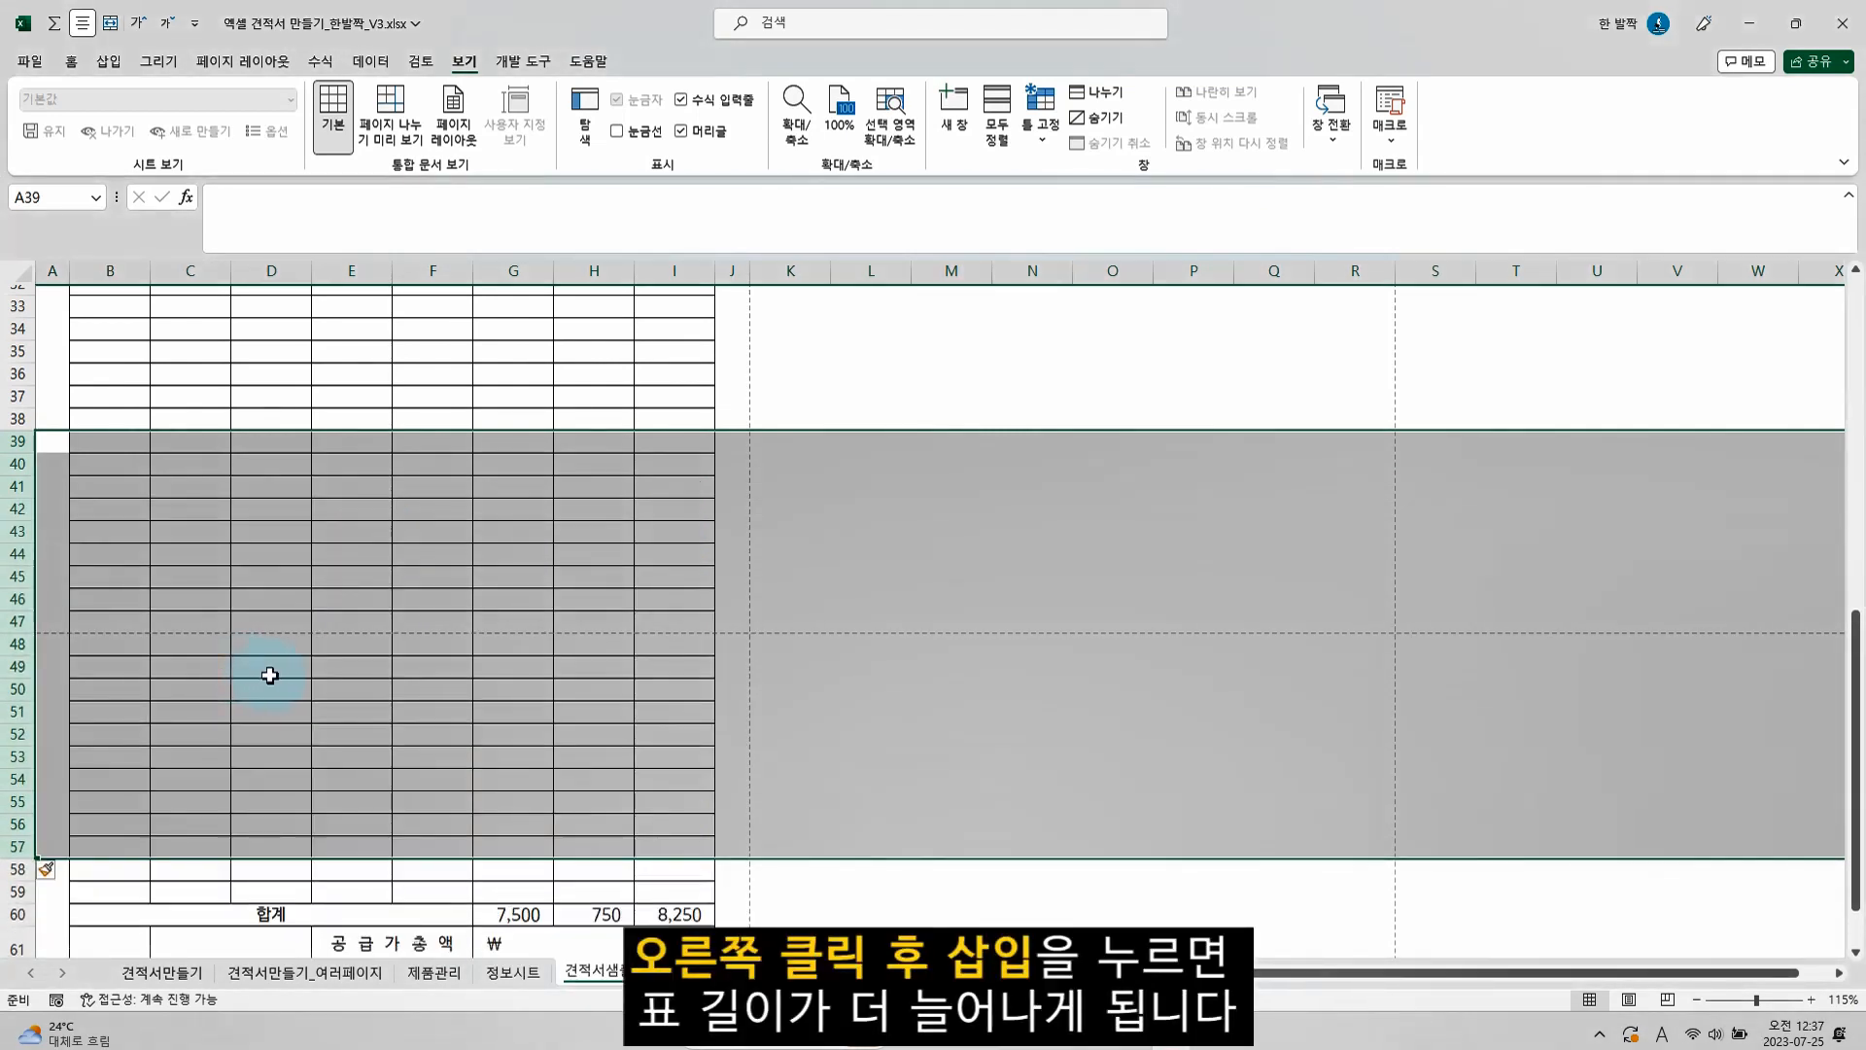
pyautogui.click(273, 673)
pyautogui.scroll(-2, 331, 651)
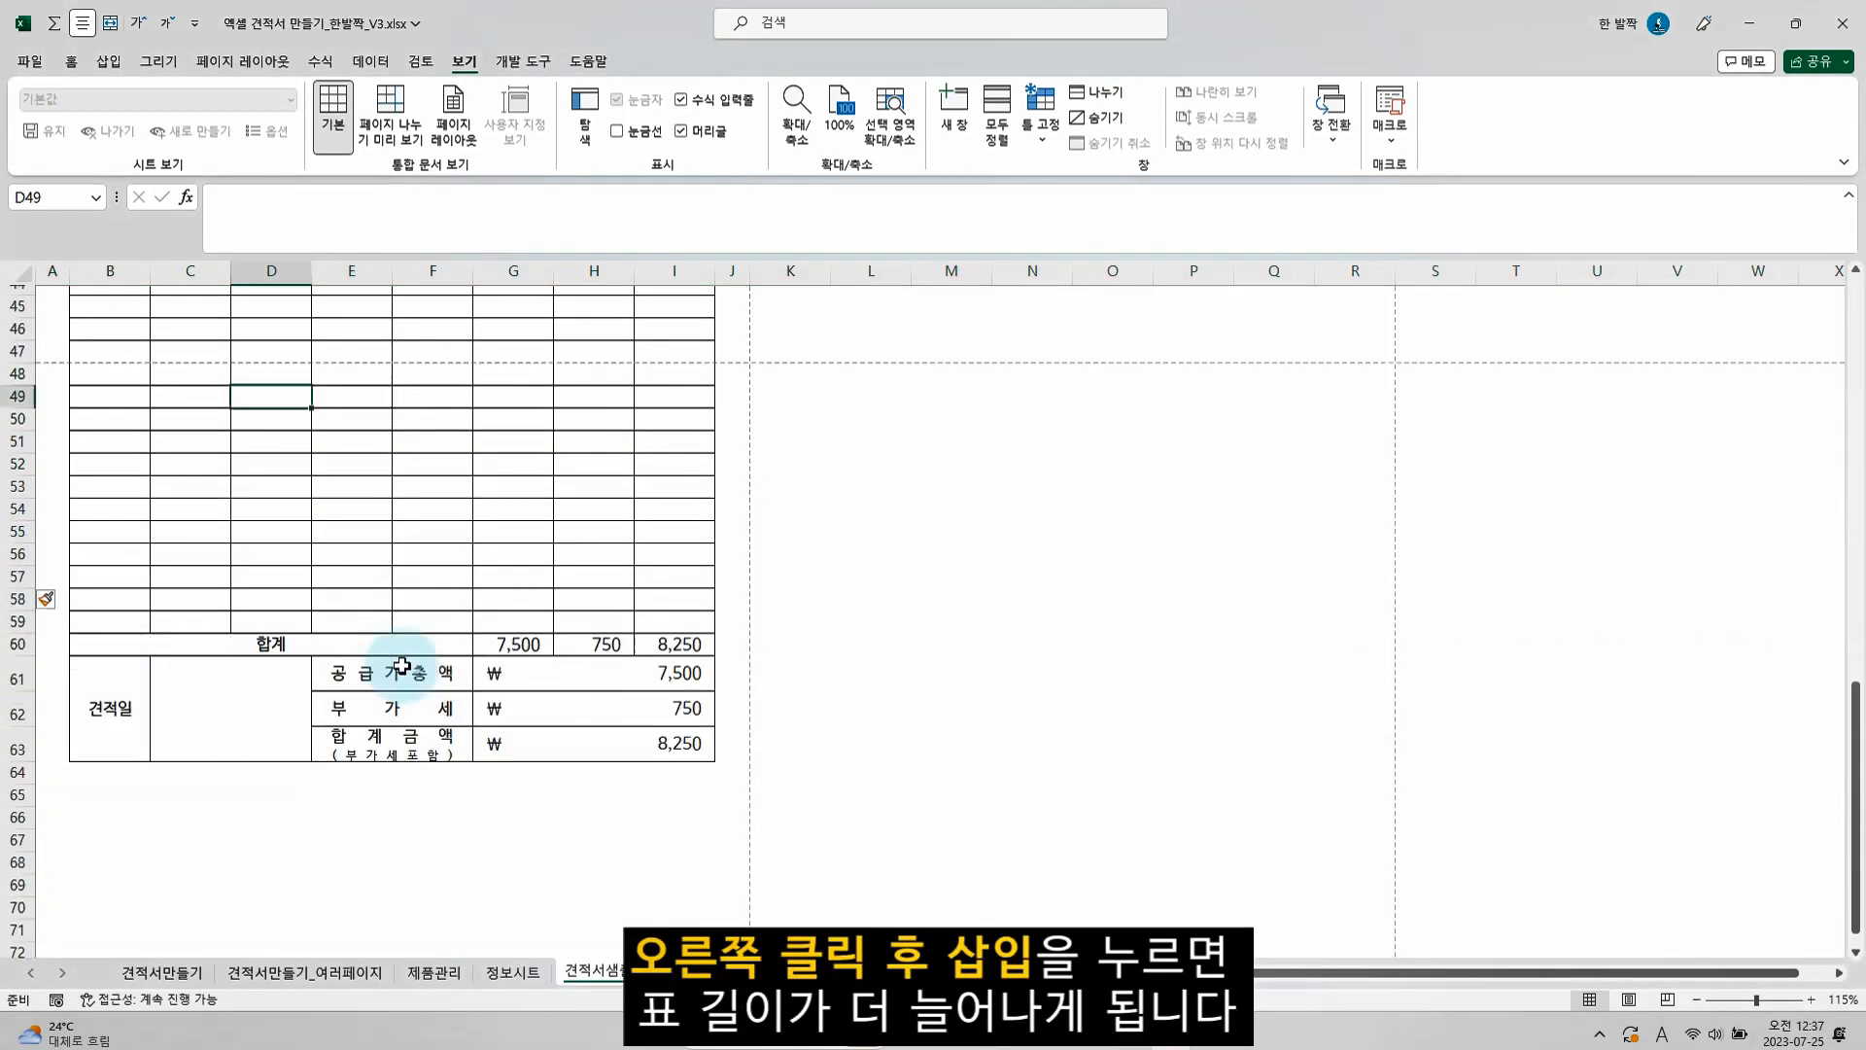
# Copy the item-row formulas from B31:I31 and paste them into B31:I59 so the inserted rows contain them too
pyautogui.scroll(9, 280, 578)
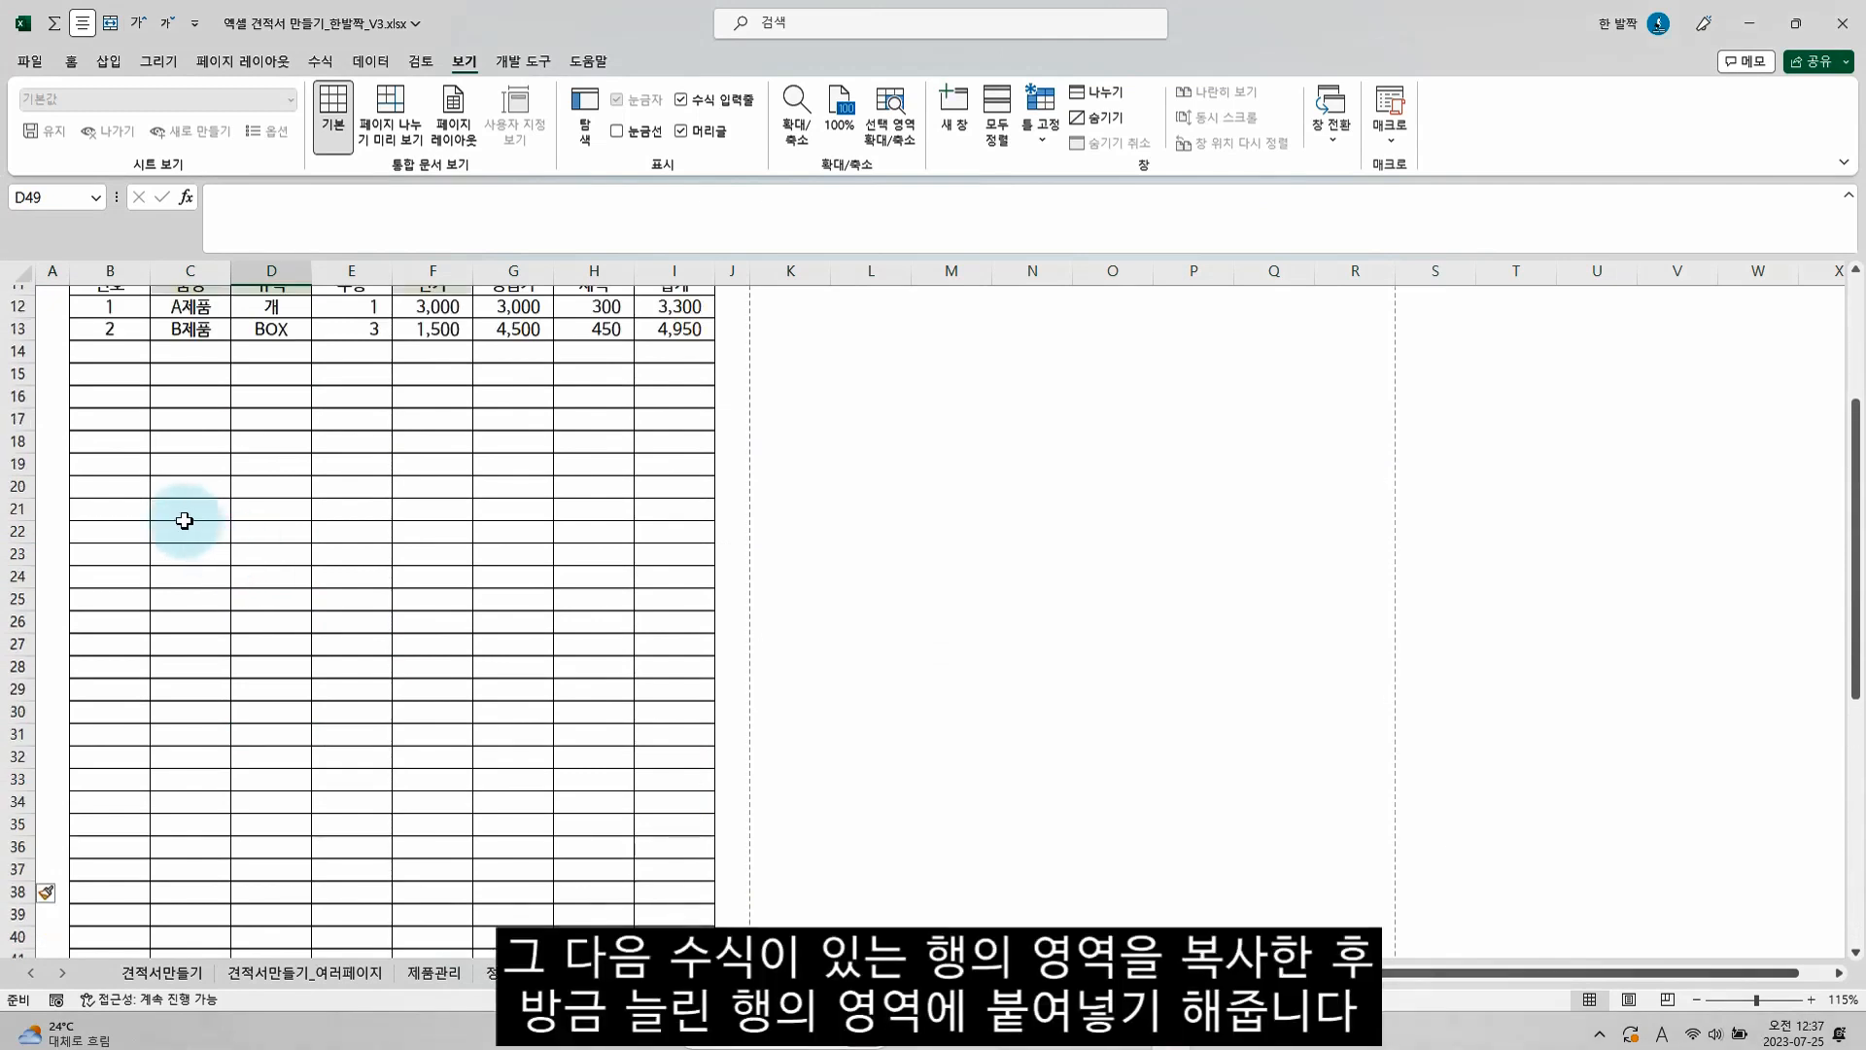
pyautogui.moveTo(105, 731); pyautogui.dragTo(677, 734)
pyautogui.hotkey('ctrl', 'c')
pyautogui.scroll(-7, 655, 755)
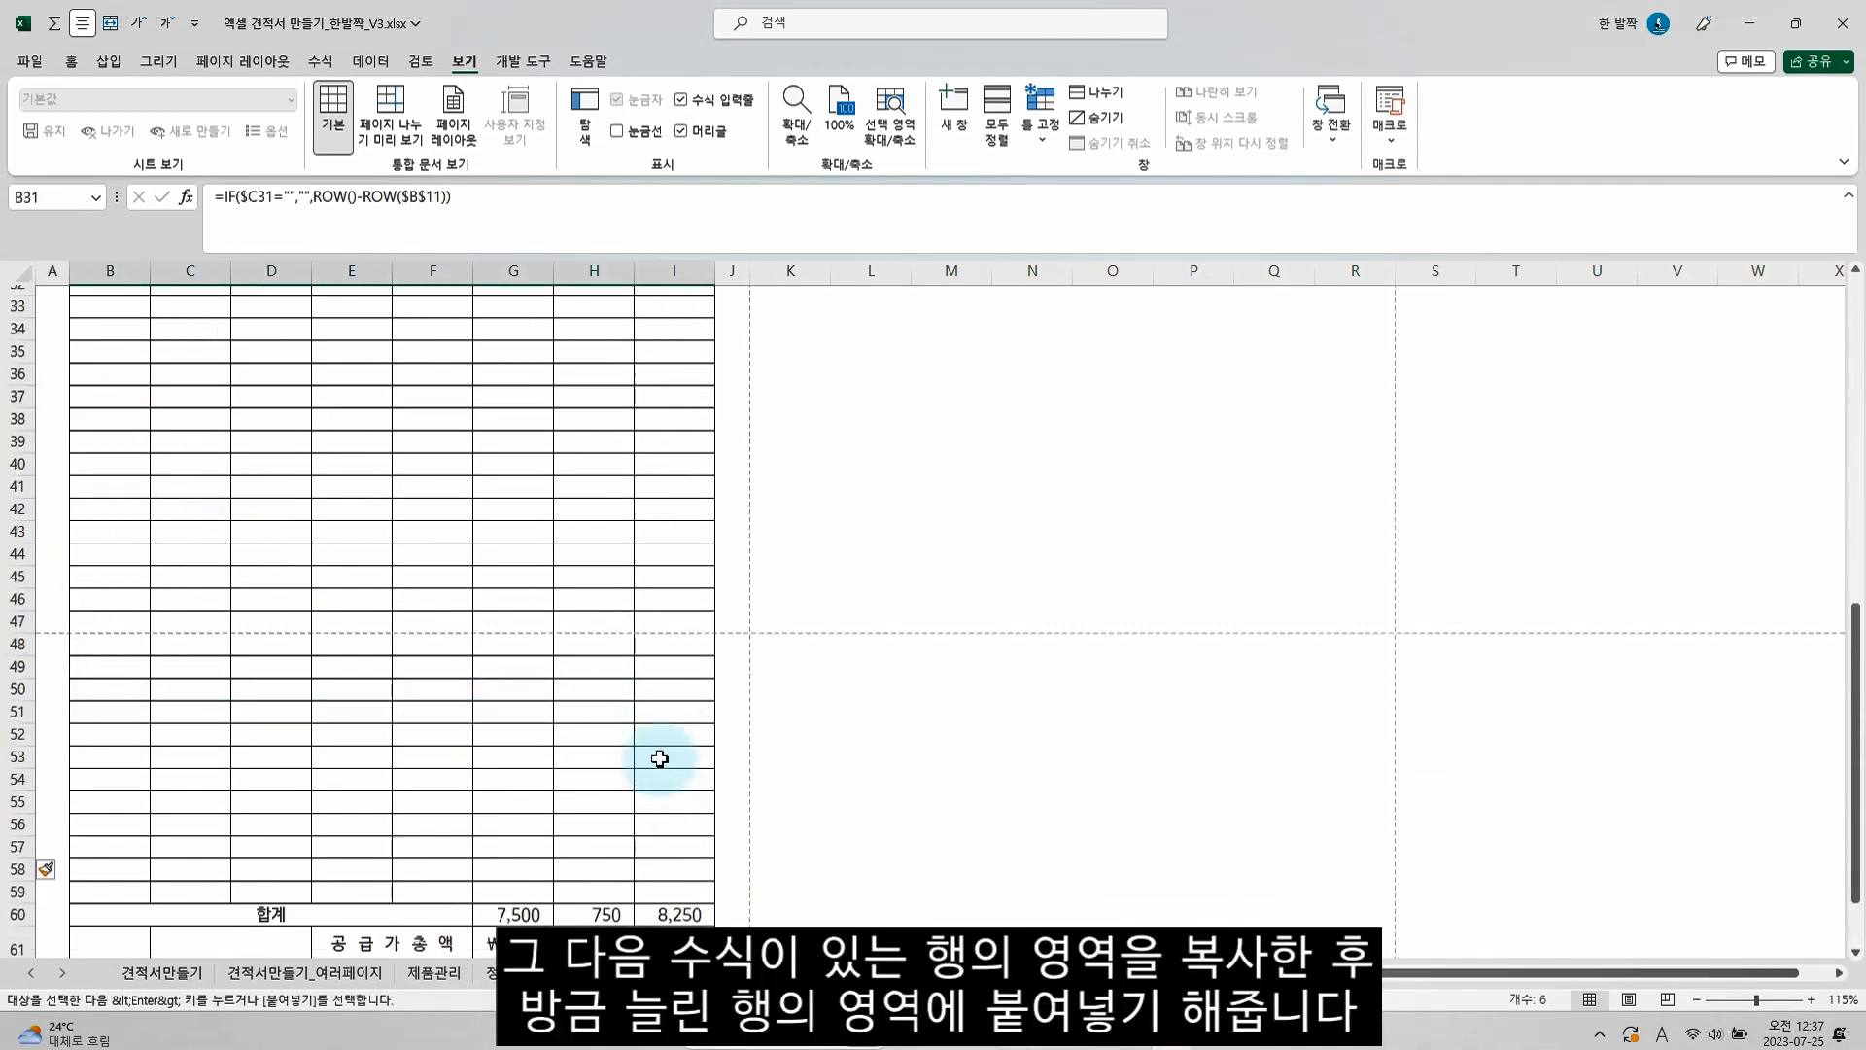
pyautogui.keyDown('shift'); pyautogui.click(672, 886); pyautogui.keyUp('shift')
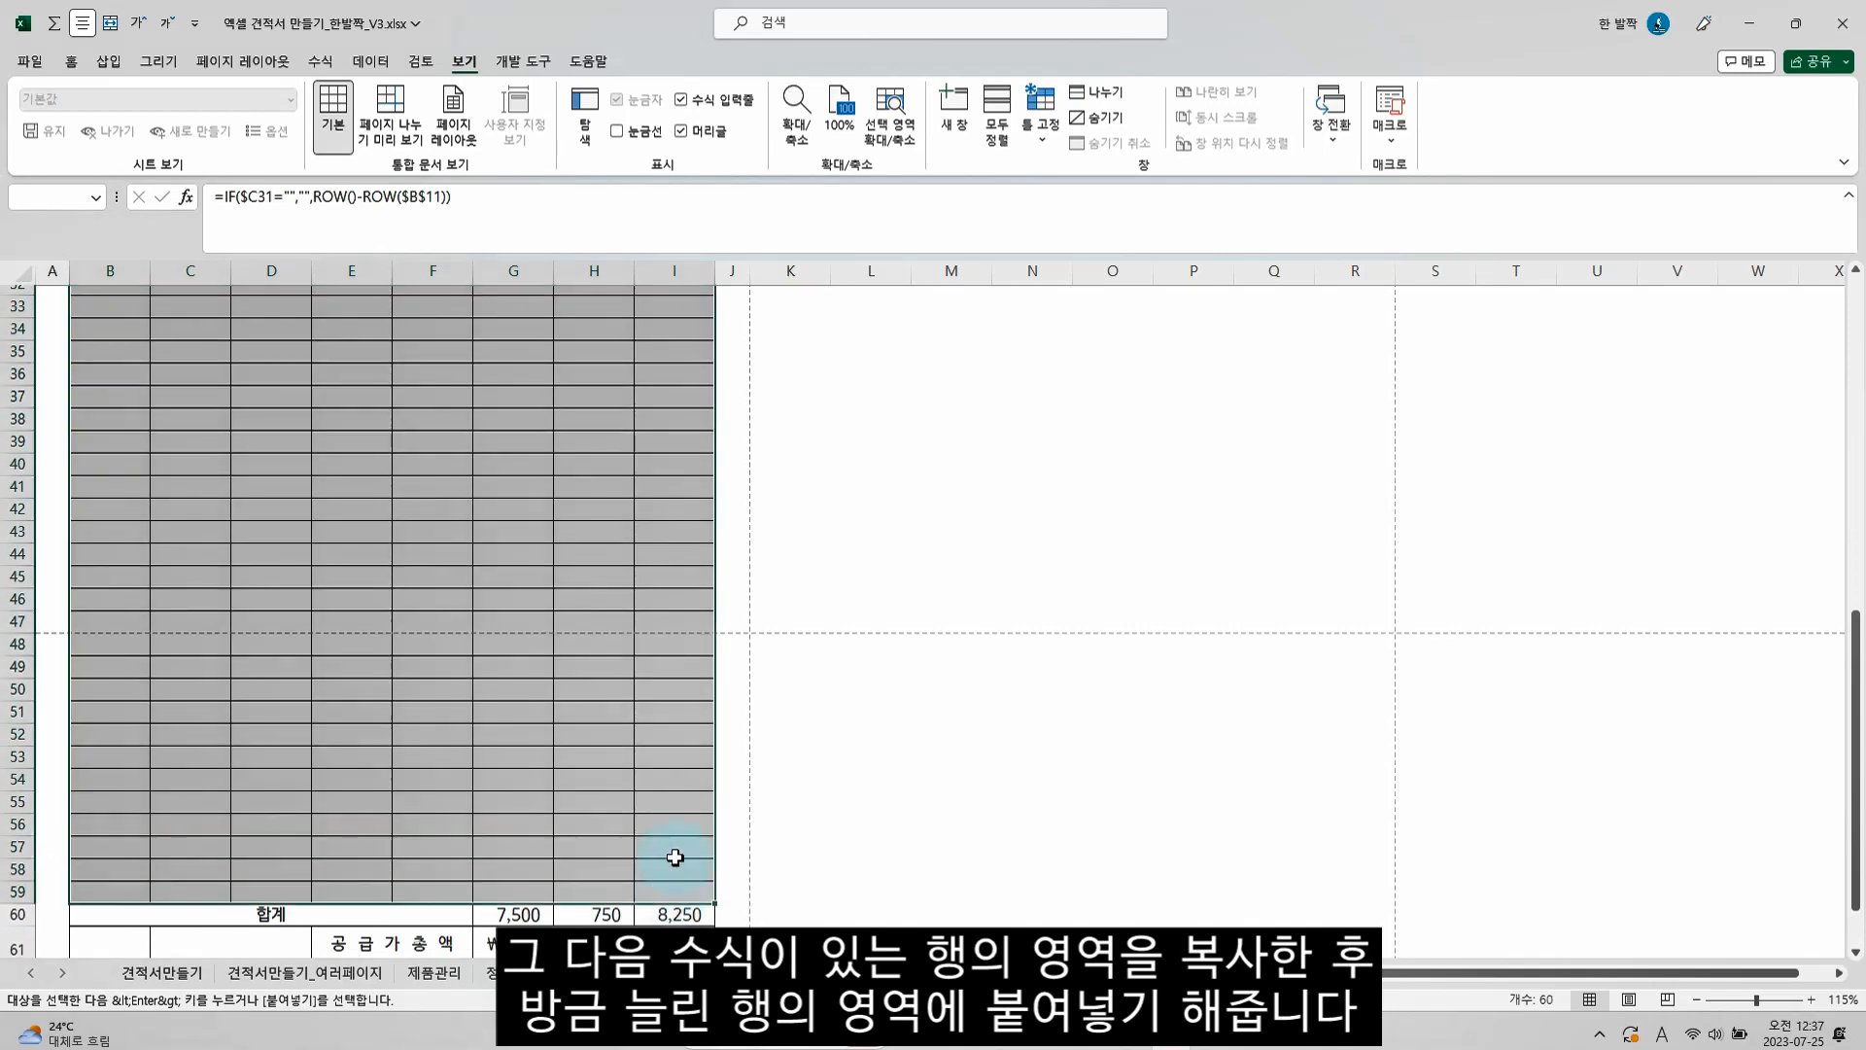
pyautogui.scroll(5, 671, 853)
pyautogui.hotkey('ctrl', 'v')
# Check the pasted formulas in the lengthened item table by displaying the sheet's formulas, and switch back to values
pyautogui.click(268, 764)
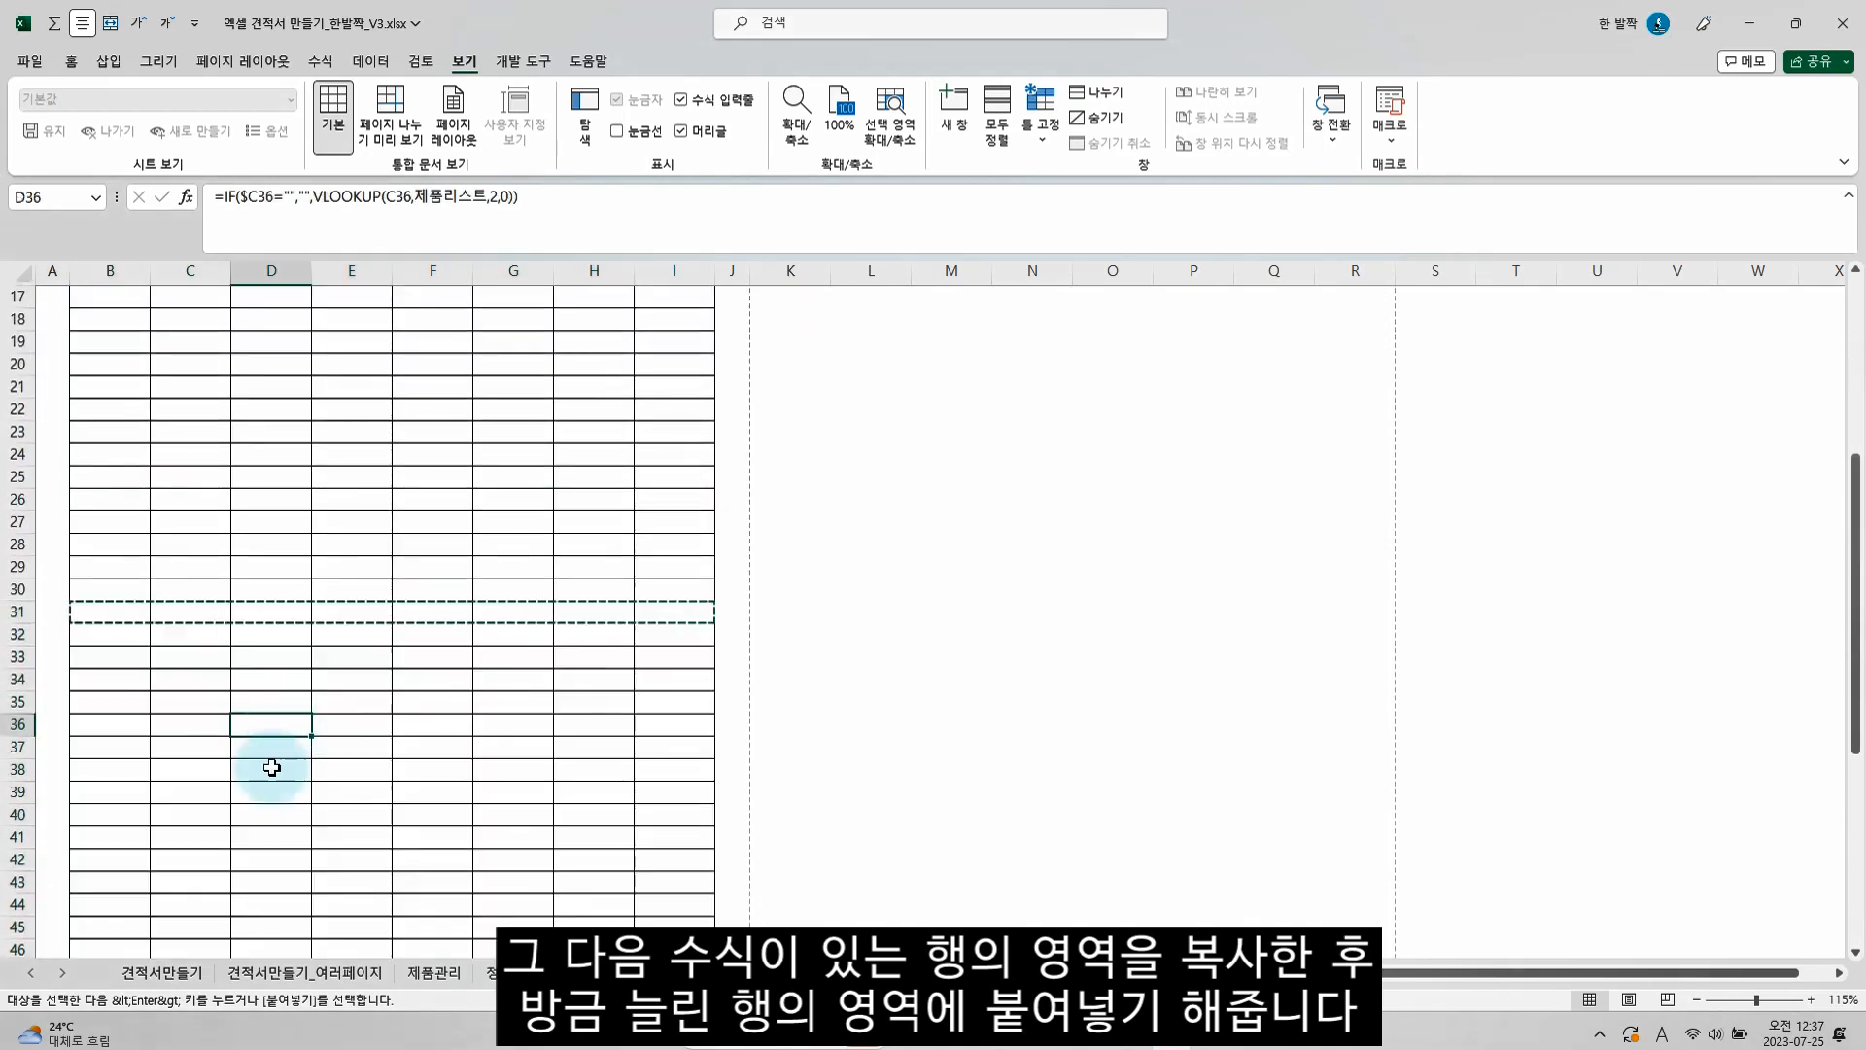
pyautogui.click(264, 887)
pyautogui.scroll(-4, 334, 862)
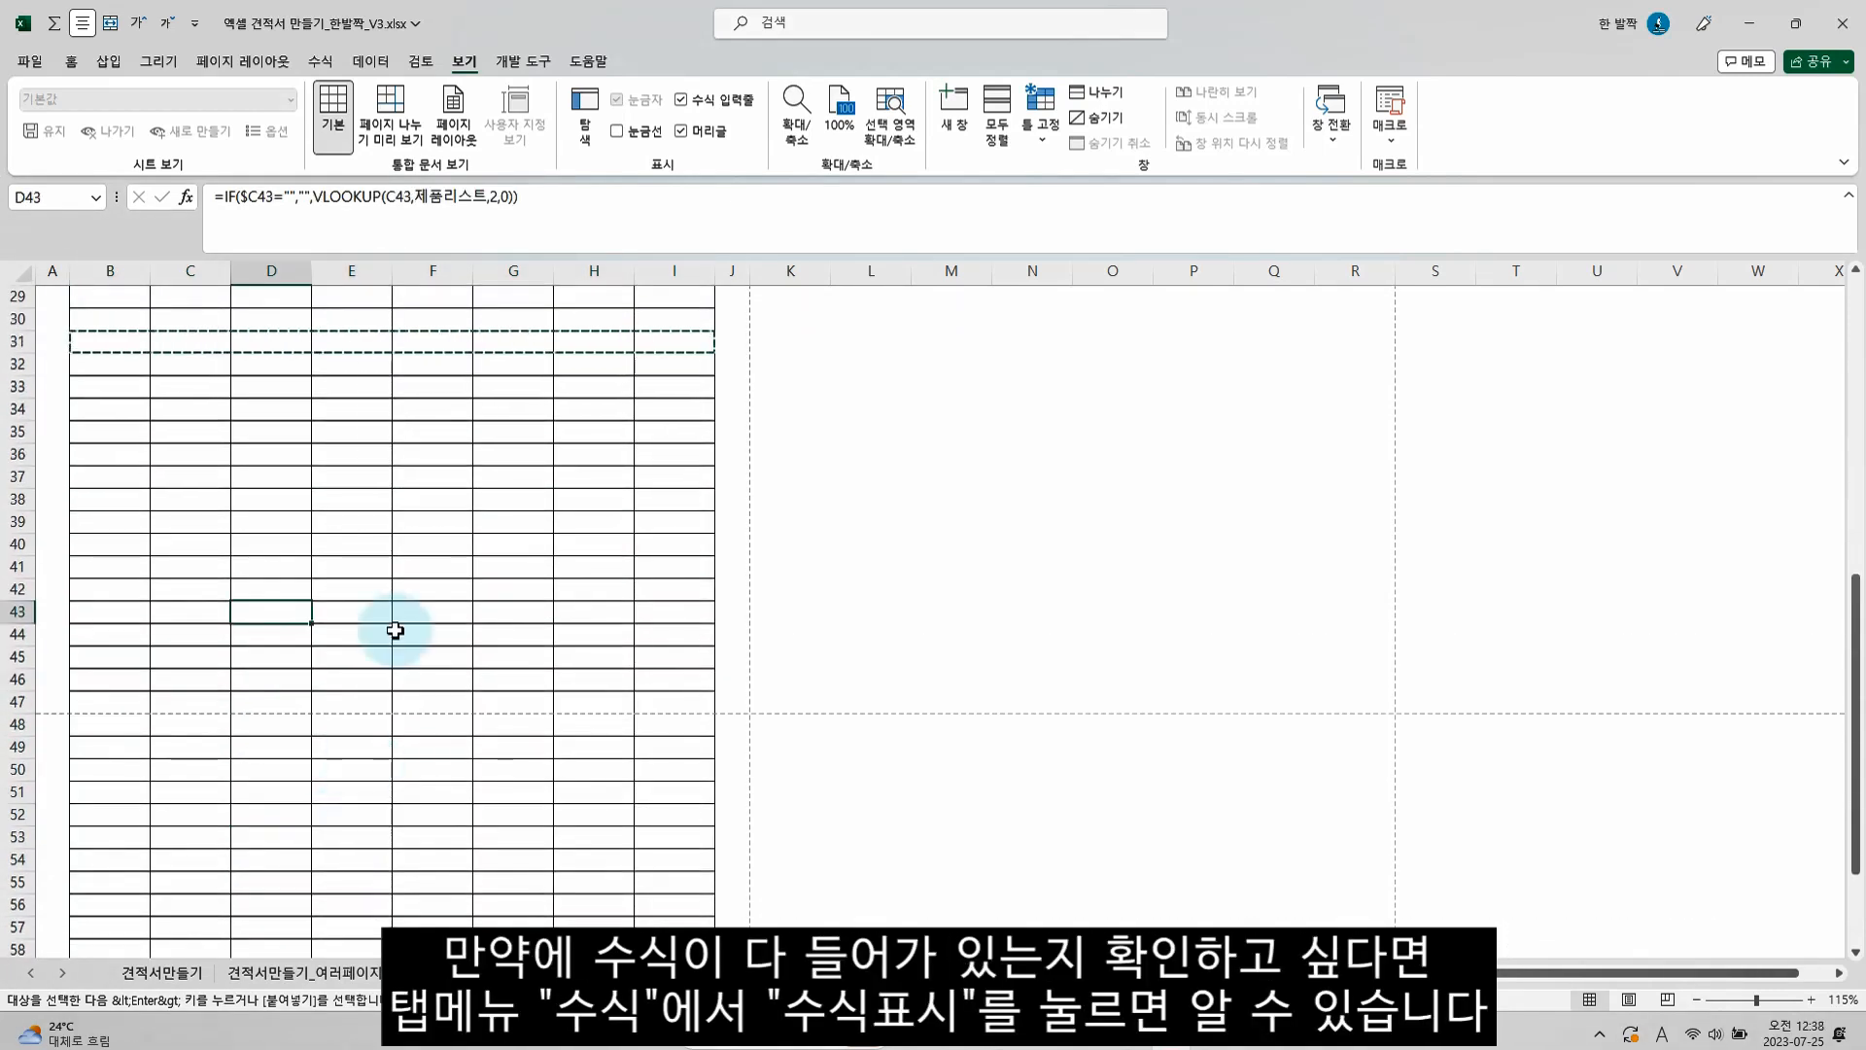
pyautogui.click(325, 63)
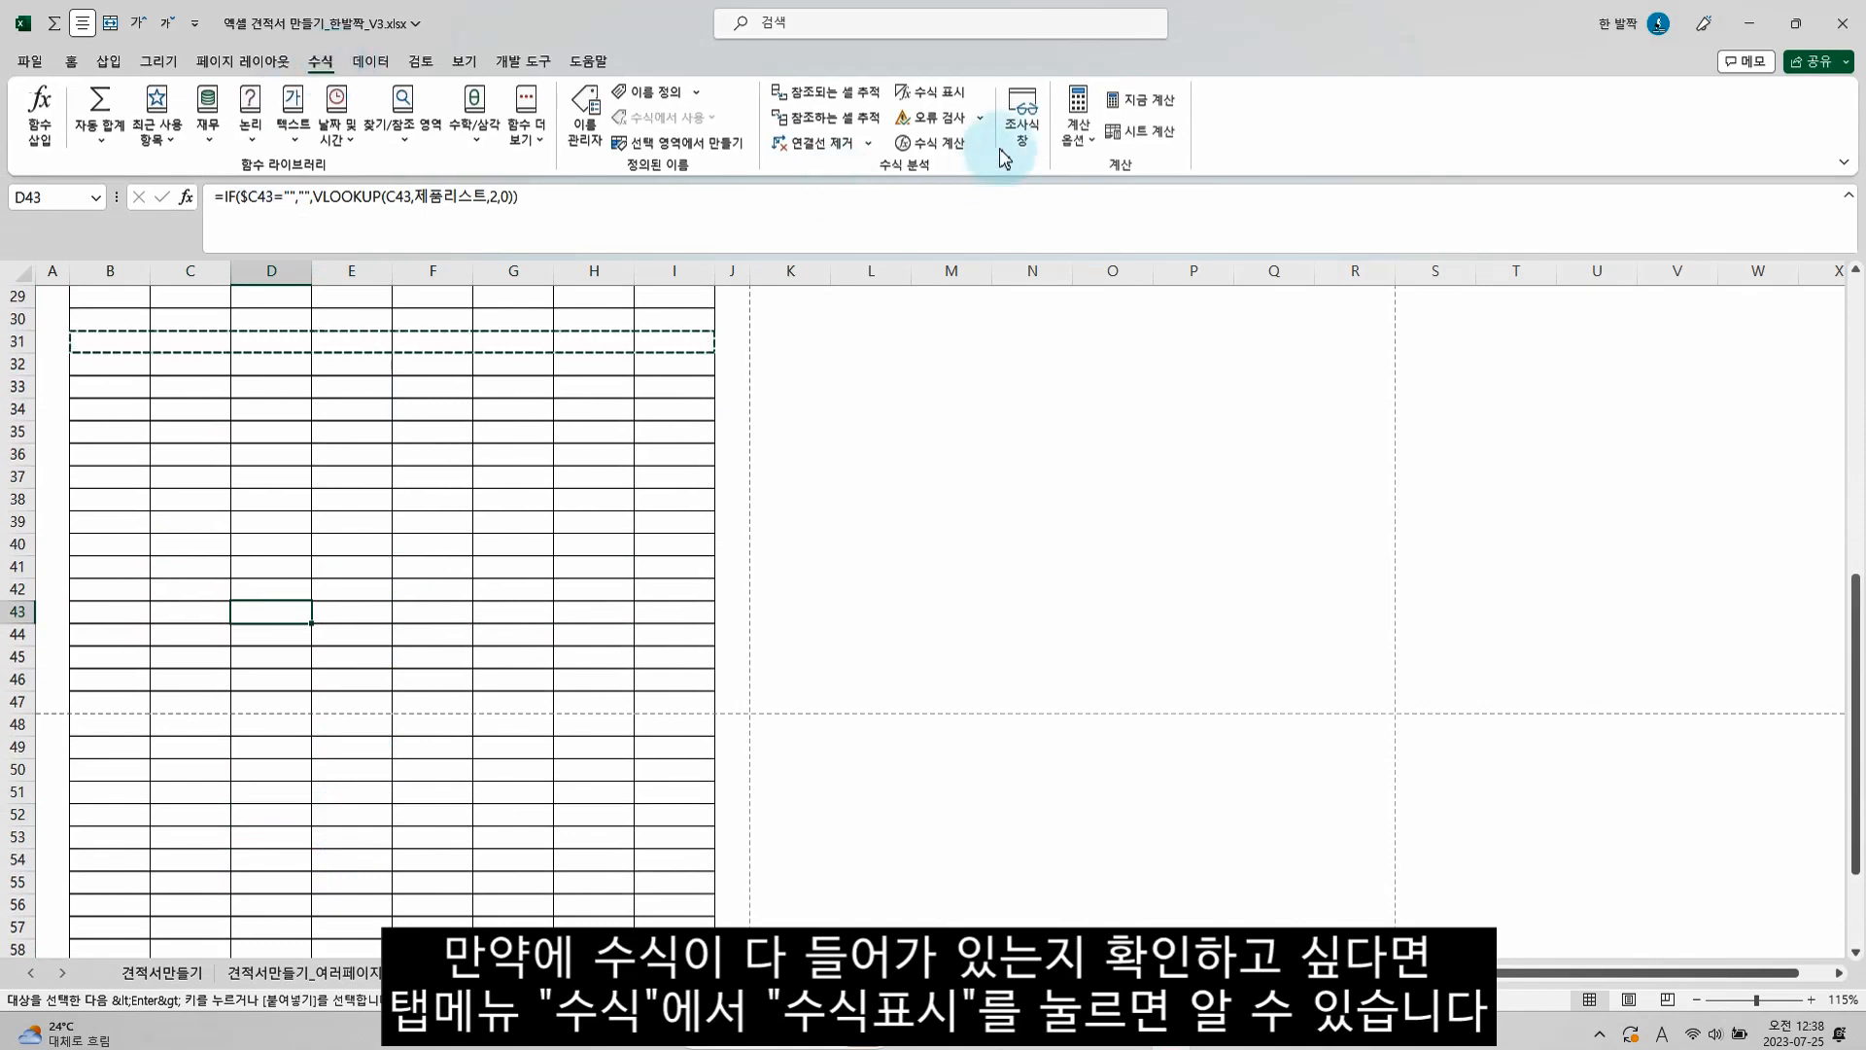
pyautogui.click(935, 92)
pyautogui.scroll(-5, 823, 452)
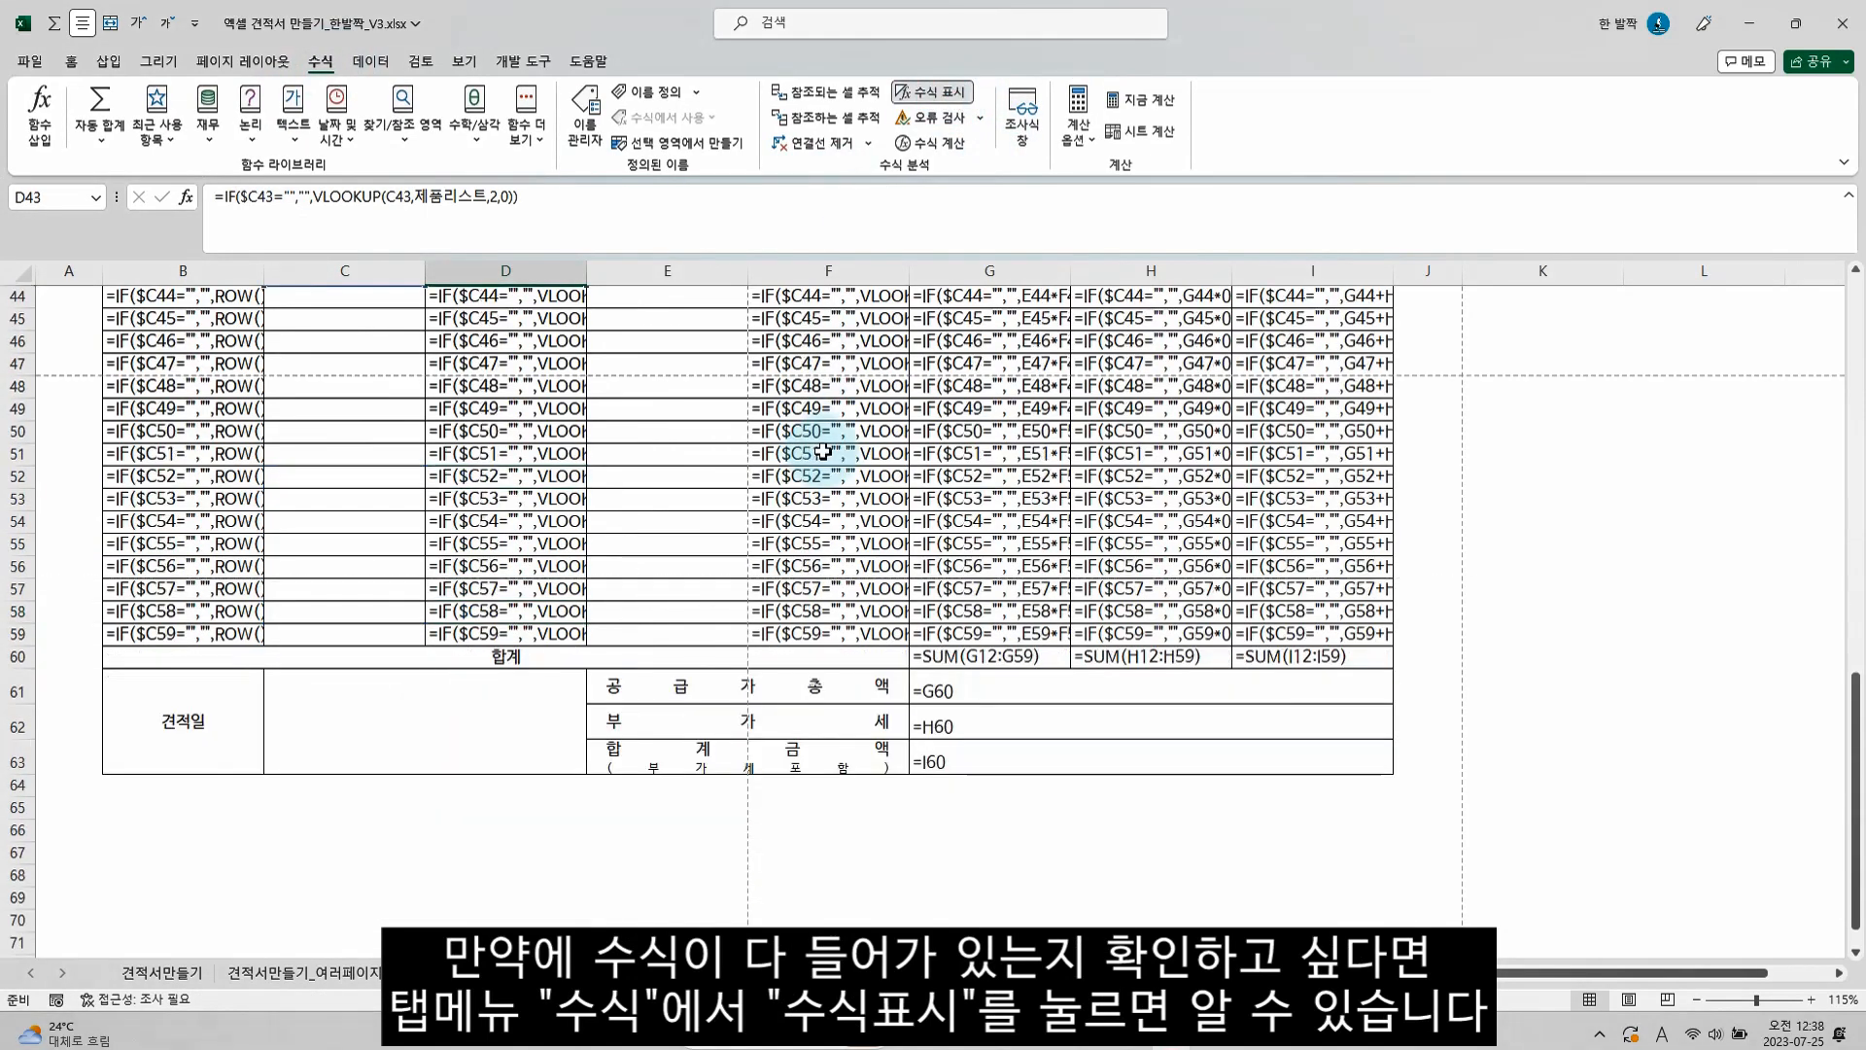
pyautogui.scroll(14, 745, 603)
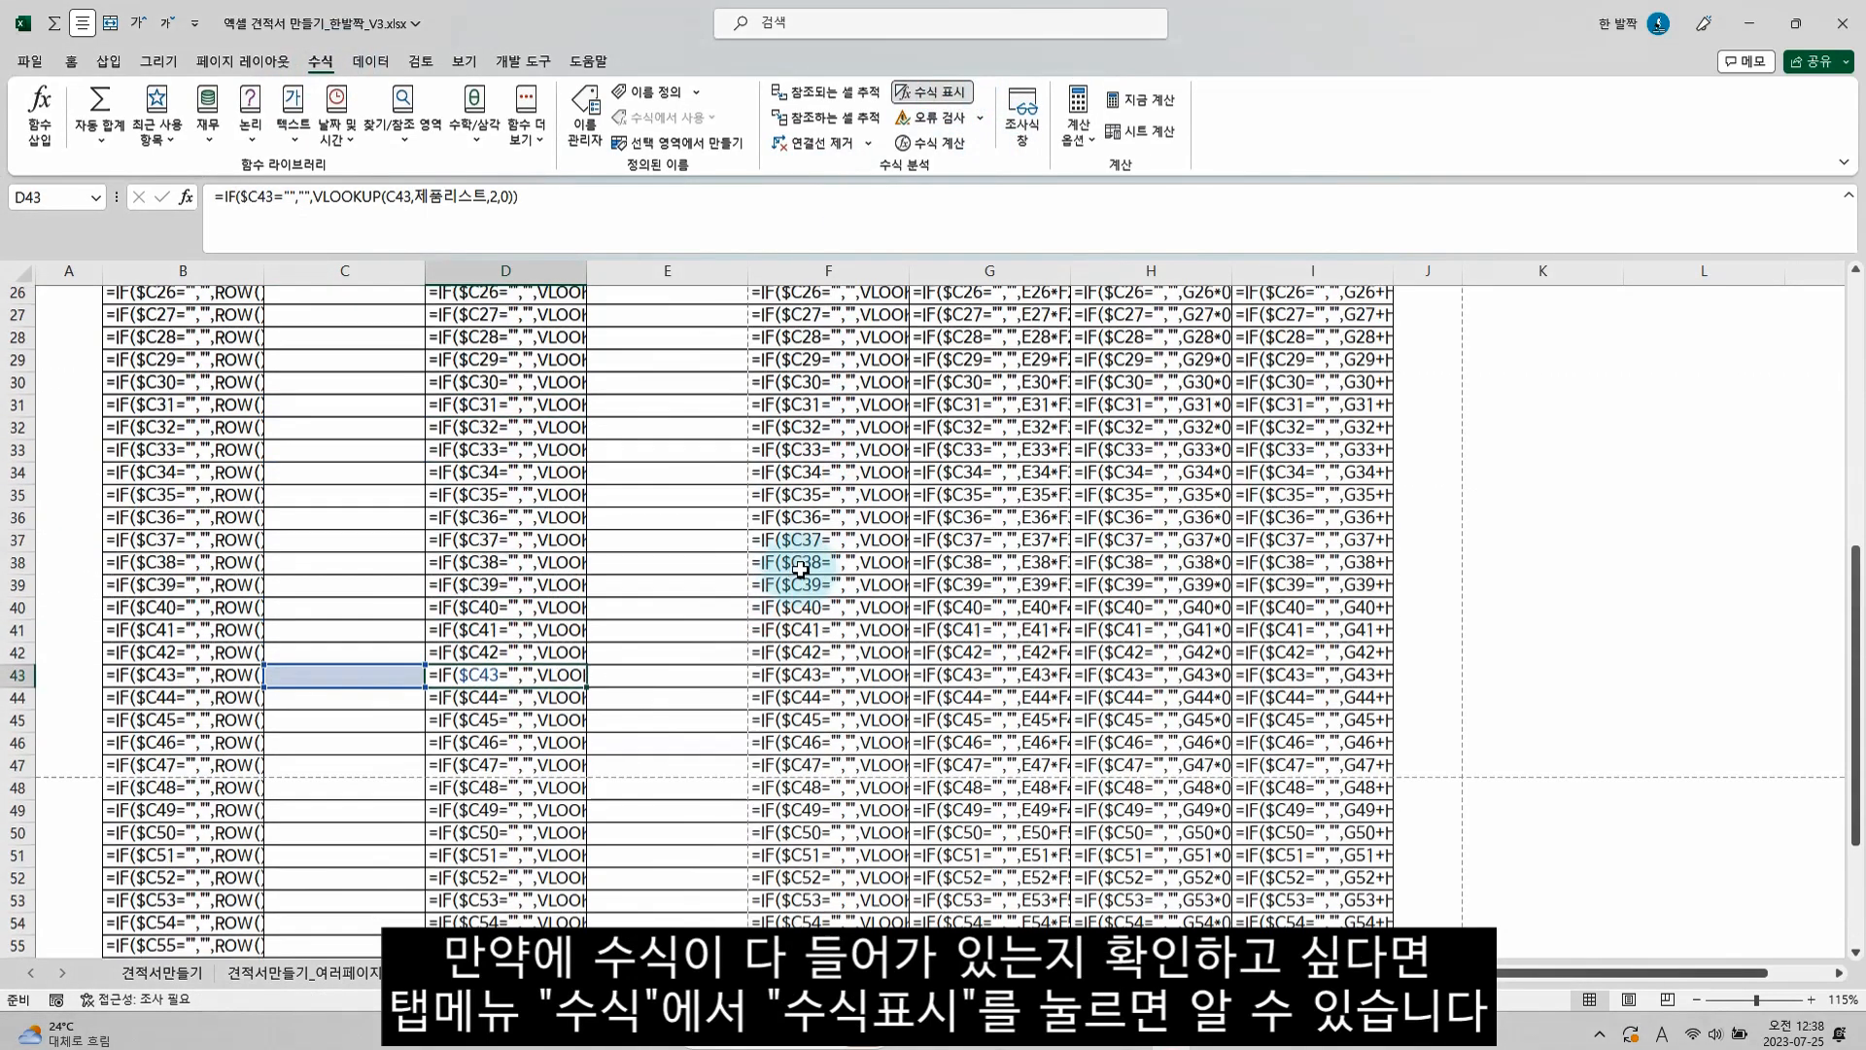
pyautogui.scroll(-10, 736, 562)
pyautogui.scroll(4, 671, 544)
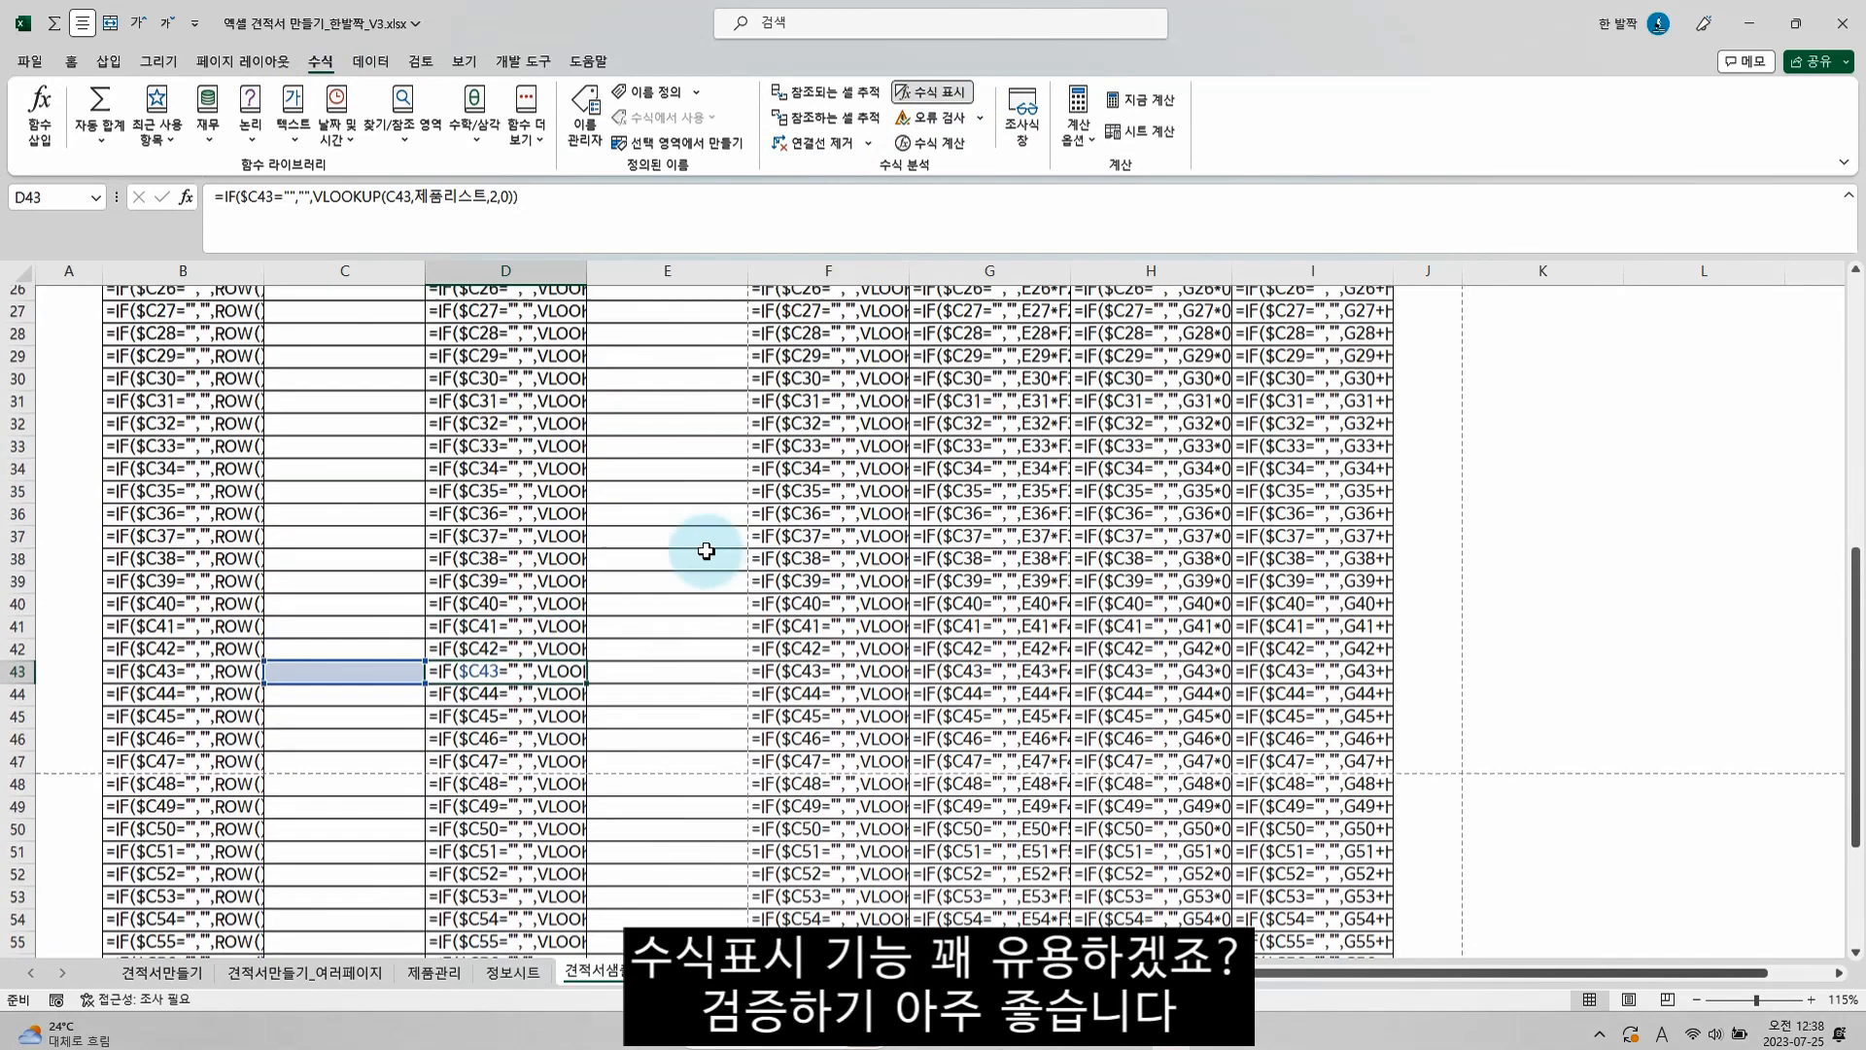
pyautogui.scroll(7, 765, 486)
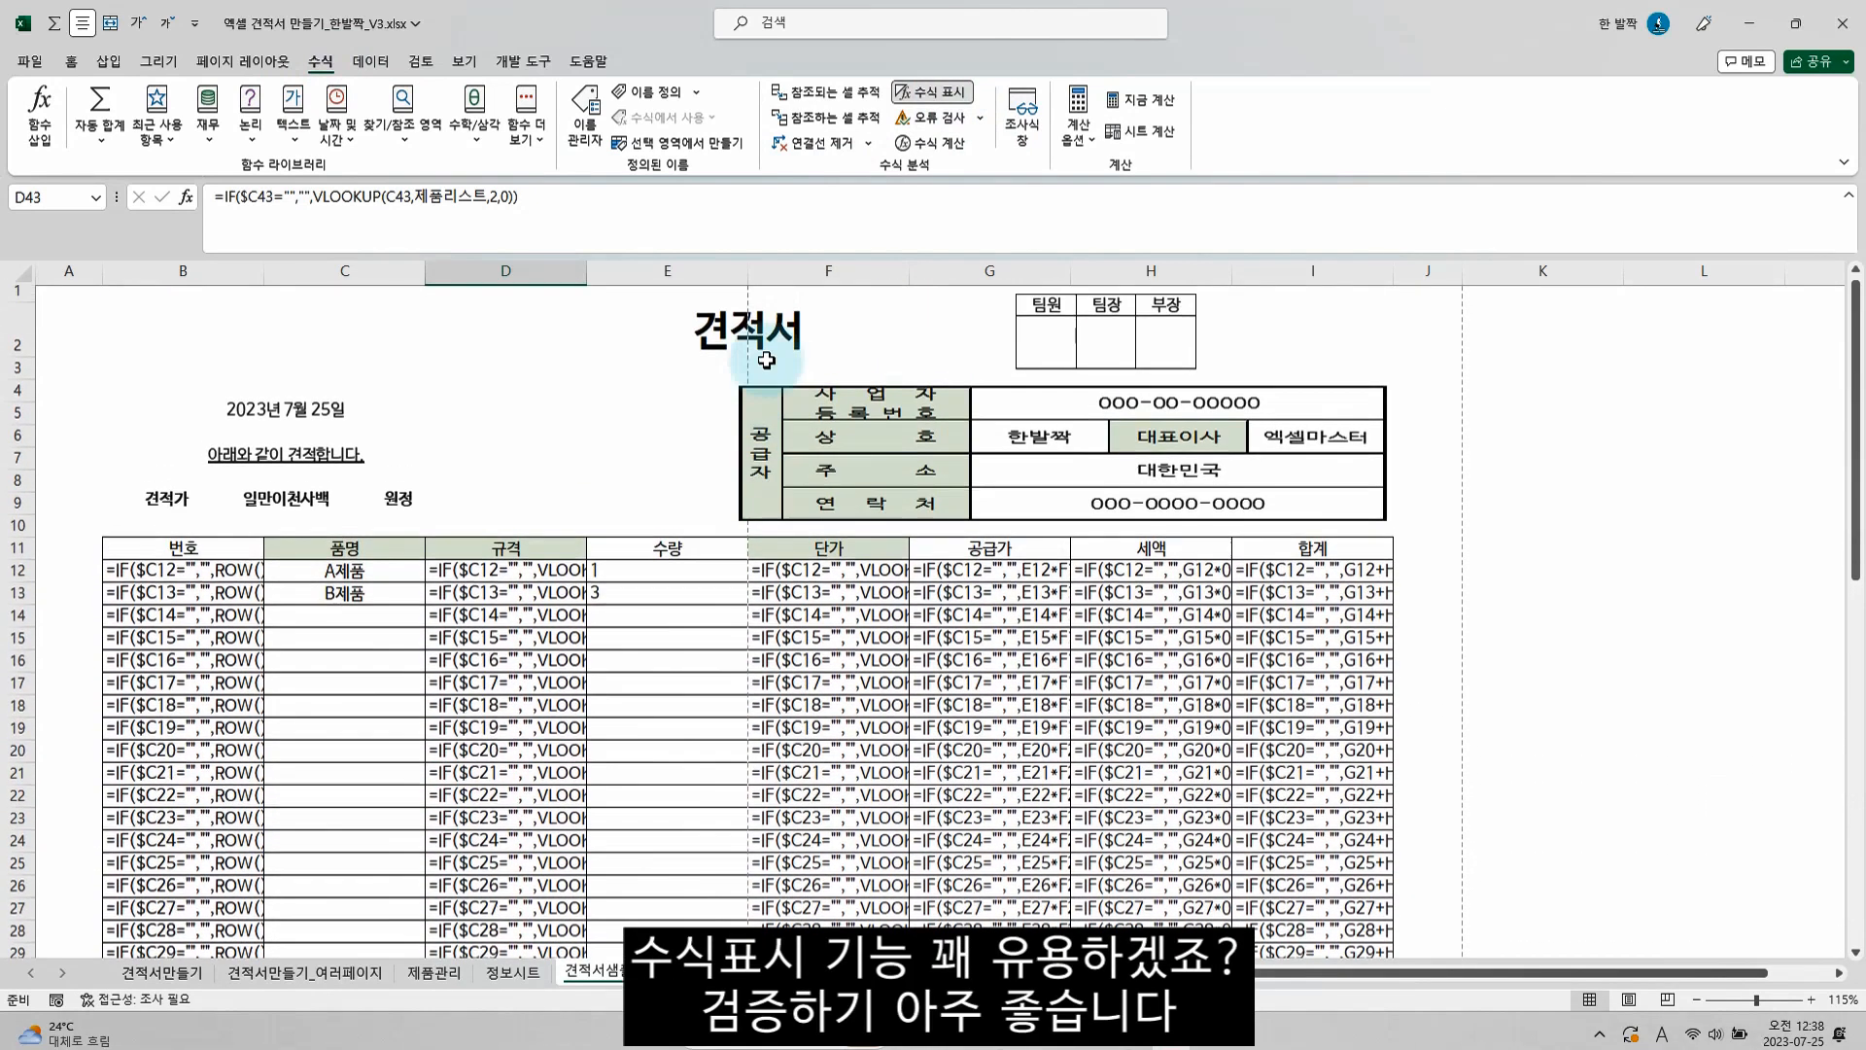
pyautogui.click(930, 95)
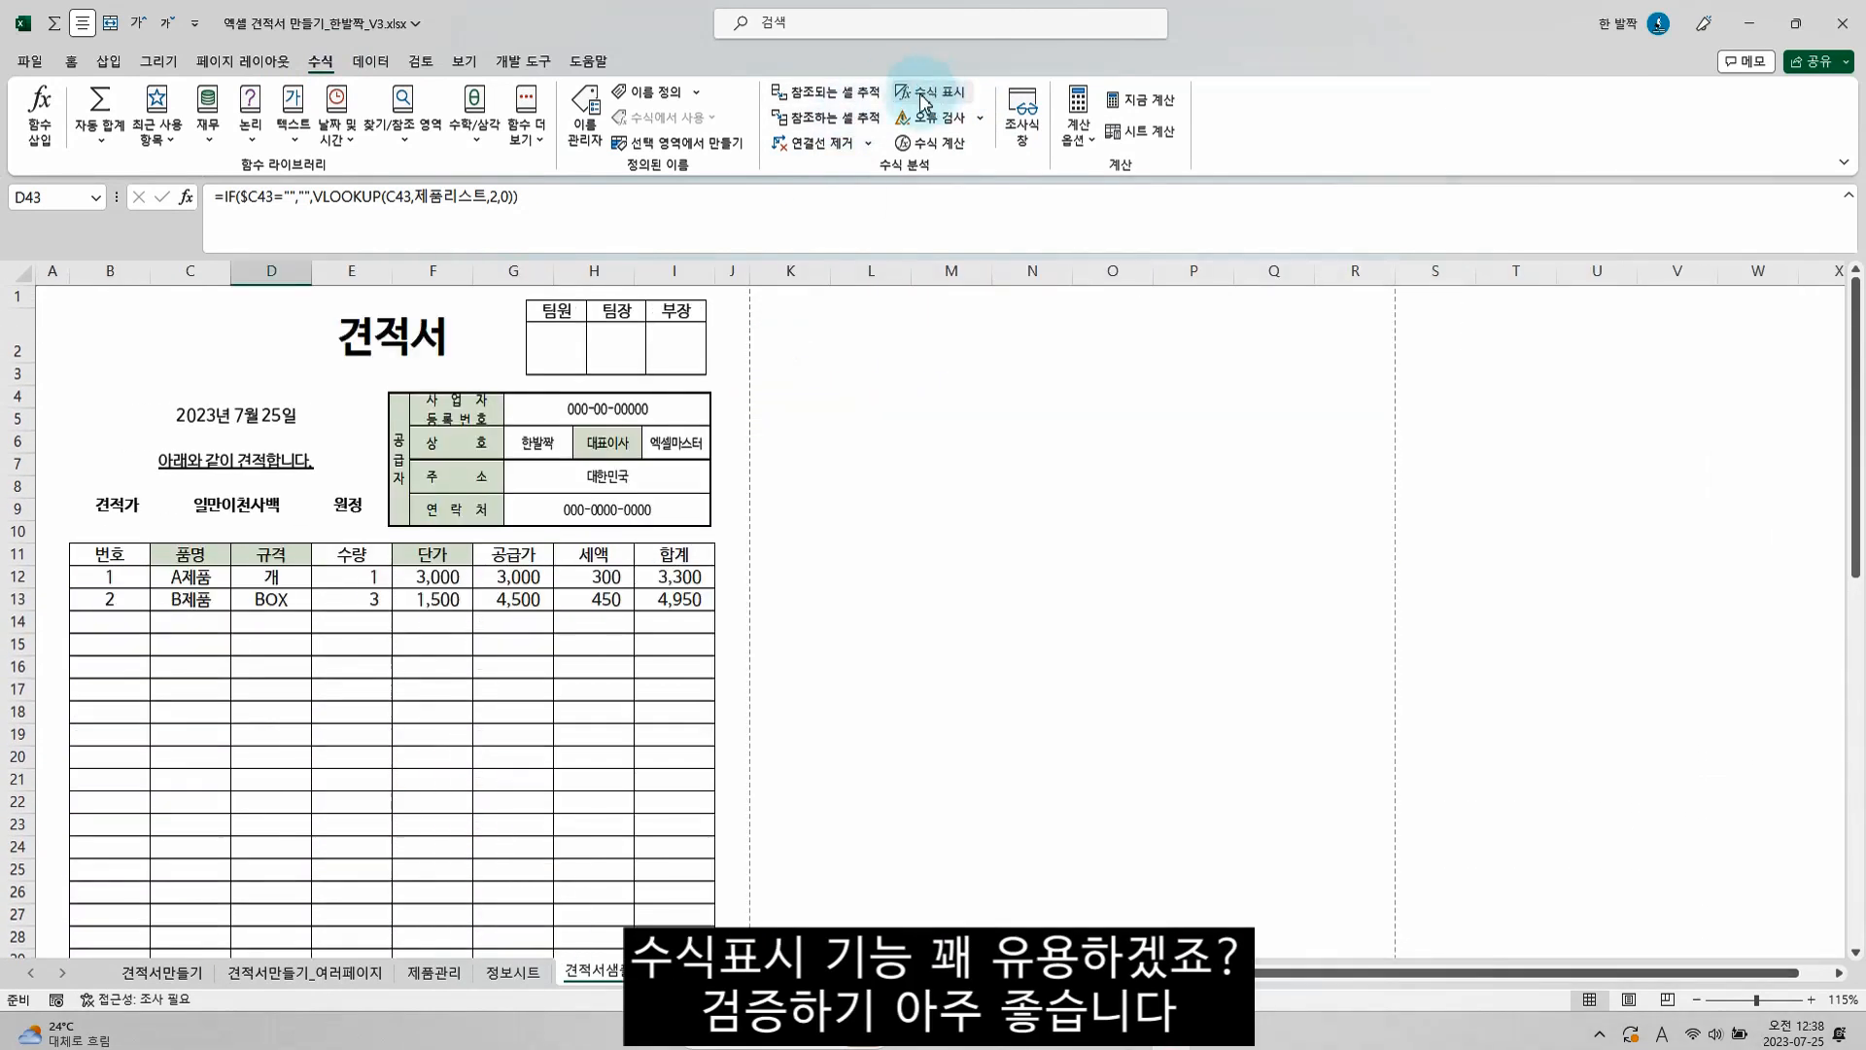
# Check in the print preview how page 2 of the lengthened quotation looks, and return to the sheet
pyautogui.scroll(-3, 231, 644)
pyautogui.scroll(-11, 230, 644)
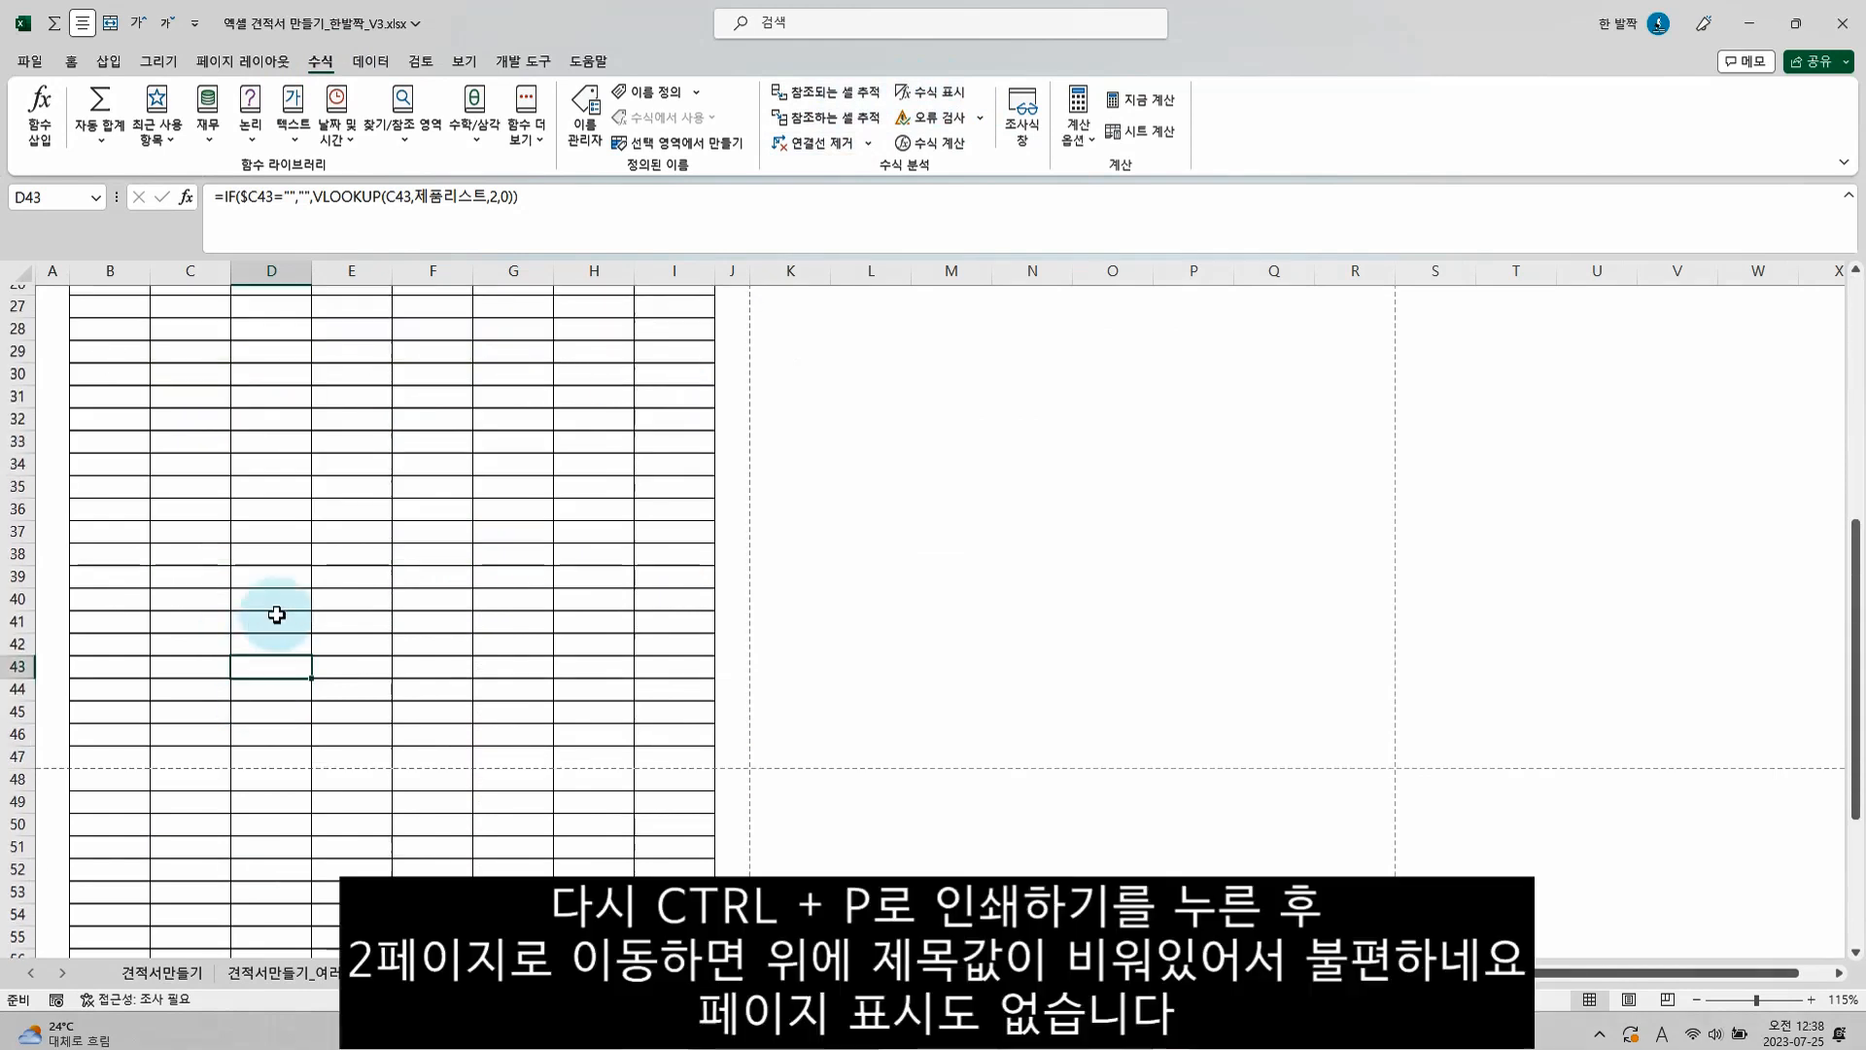
pyautogui.hotkey('ctrl', 'p')
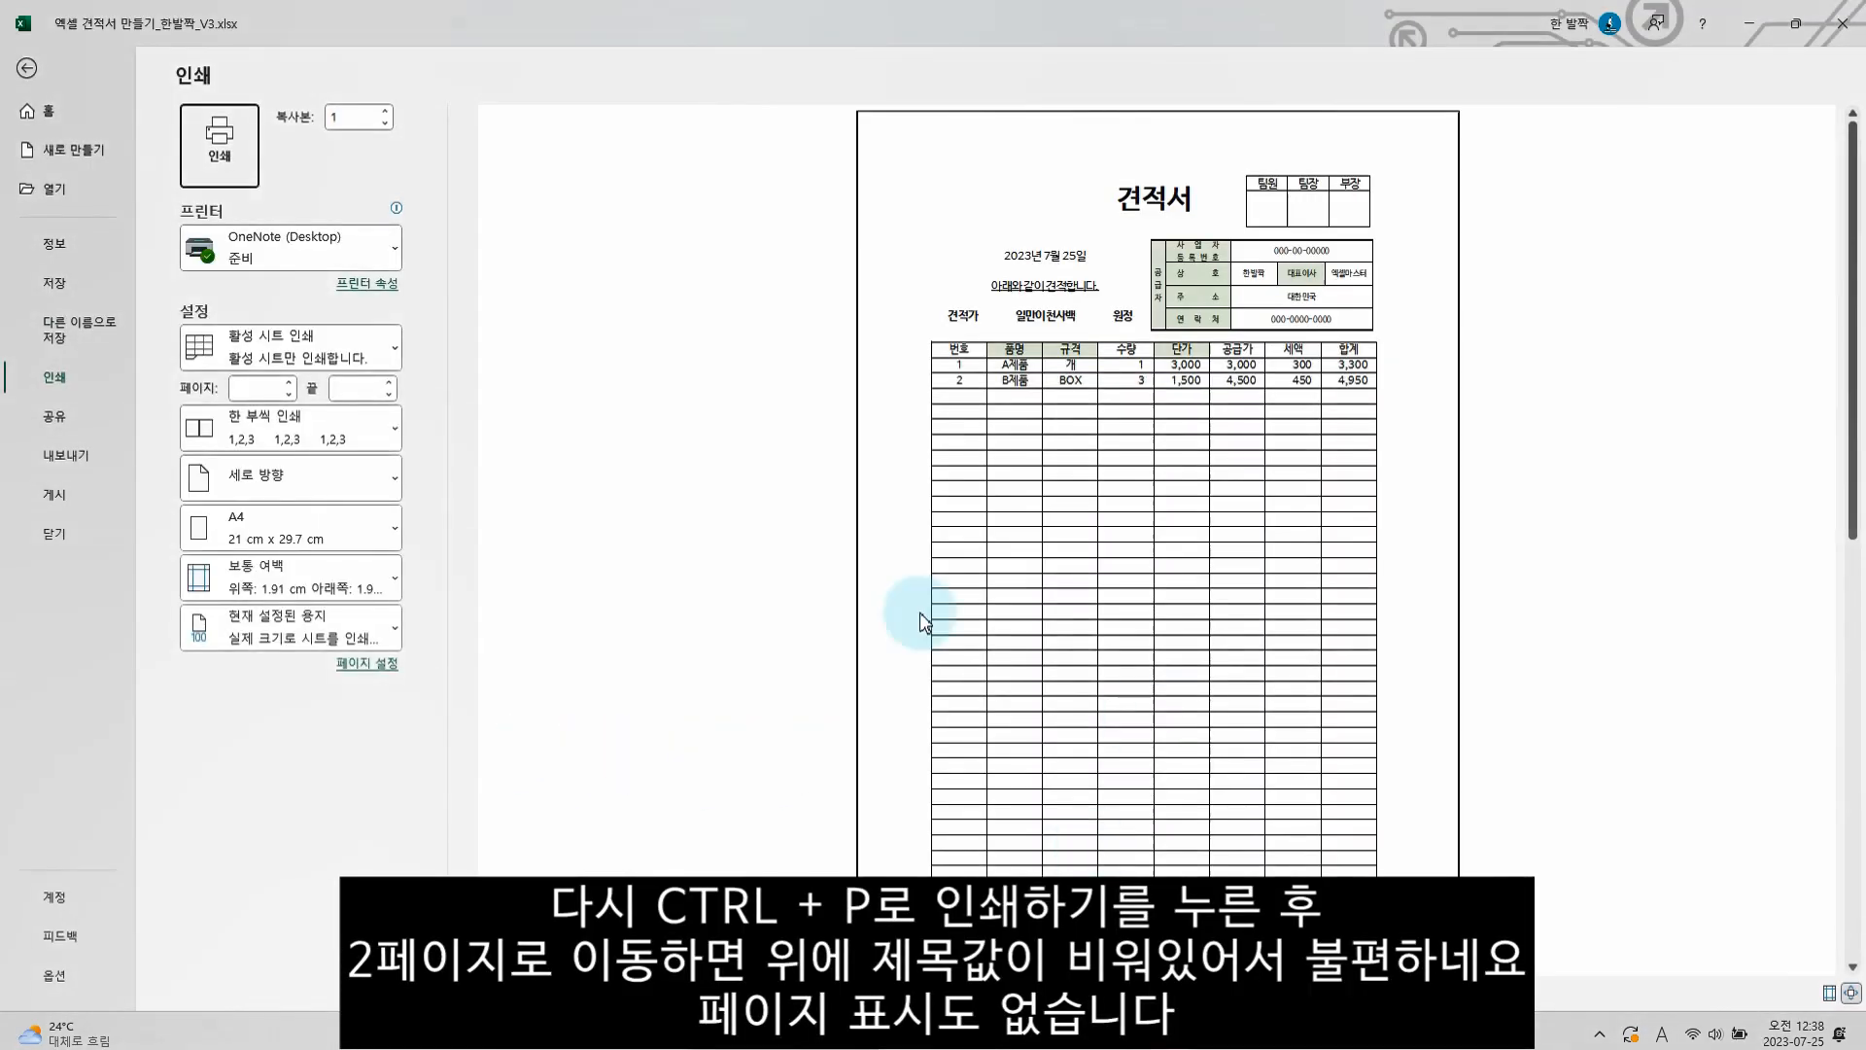
pyautogui.click(580, 993)
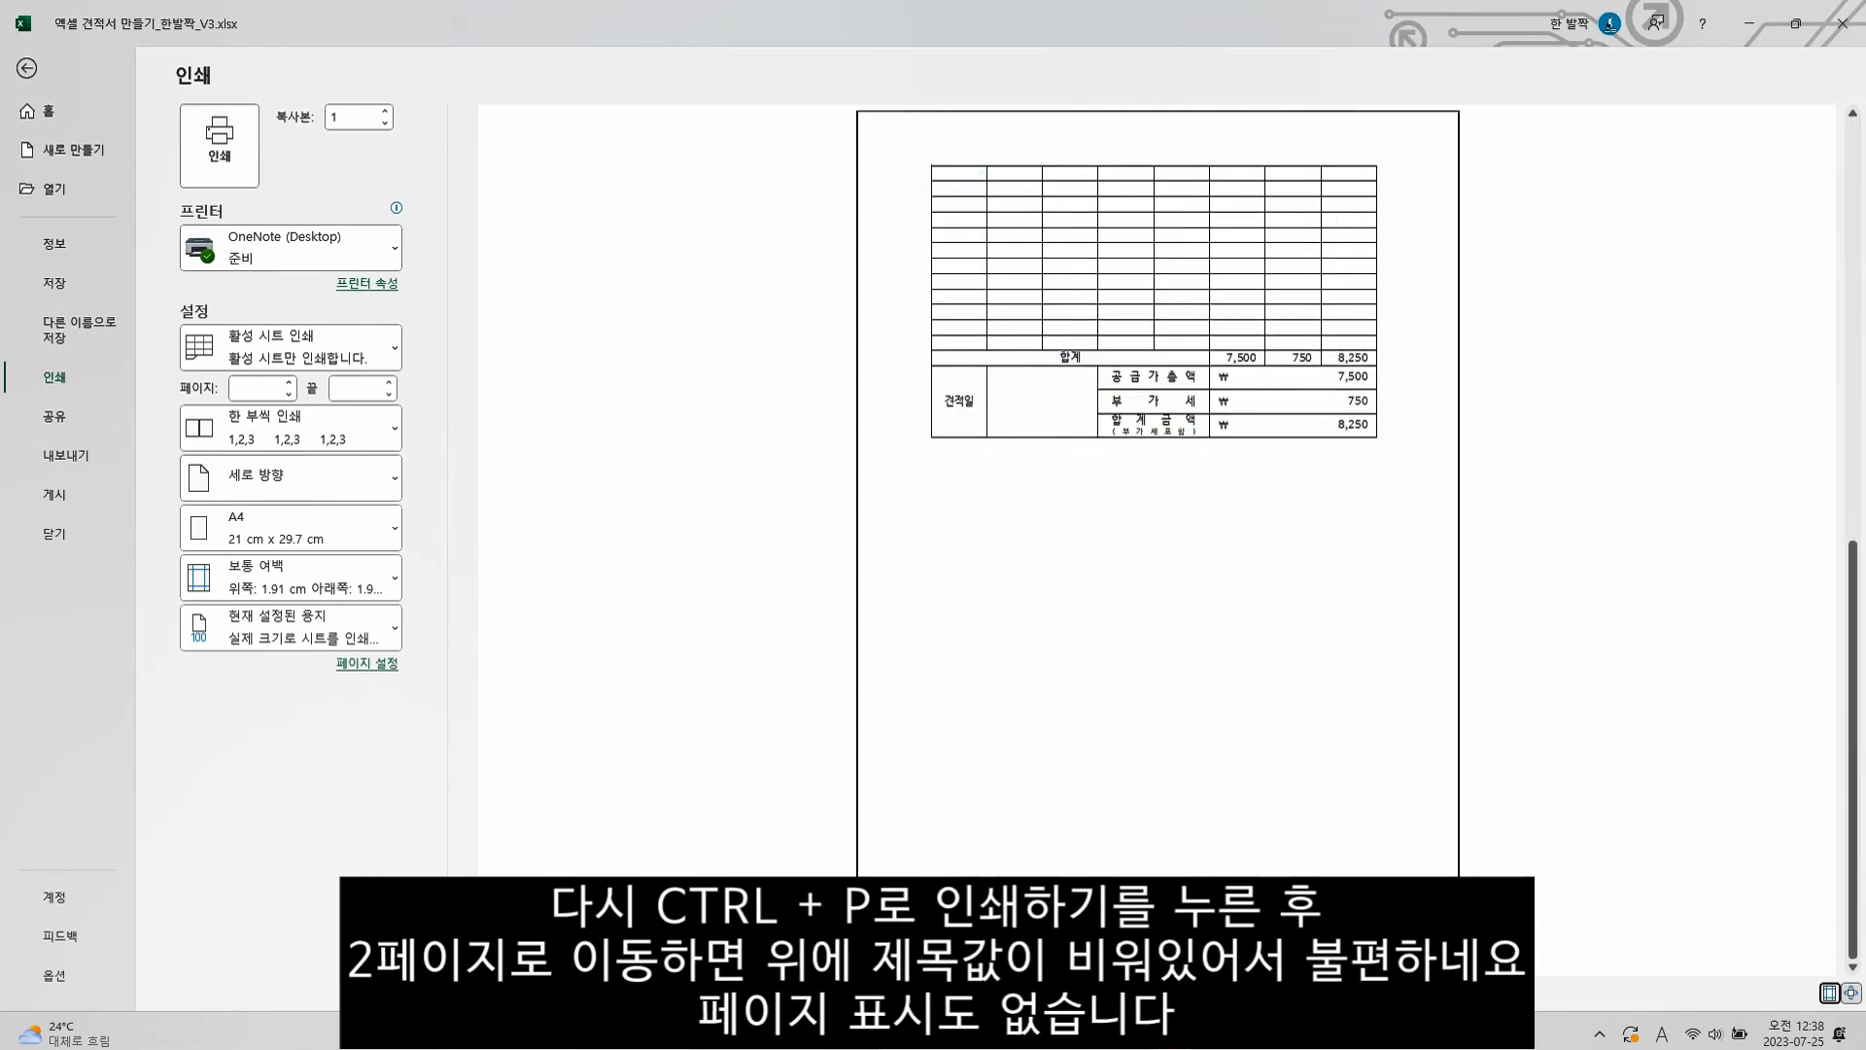
pyautogui.press('Escape')
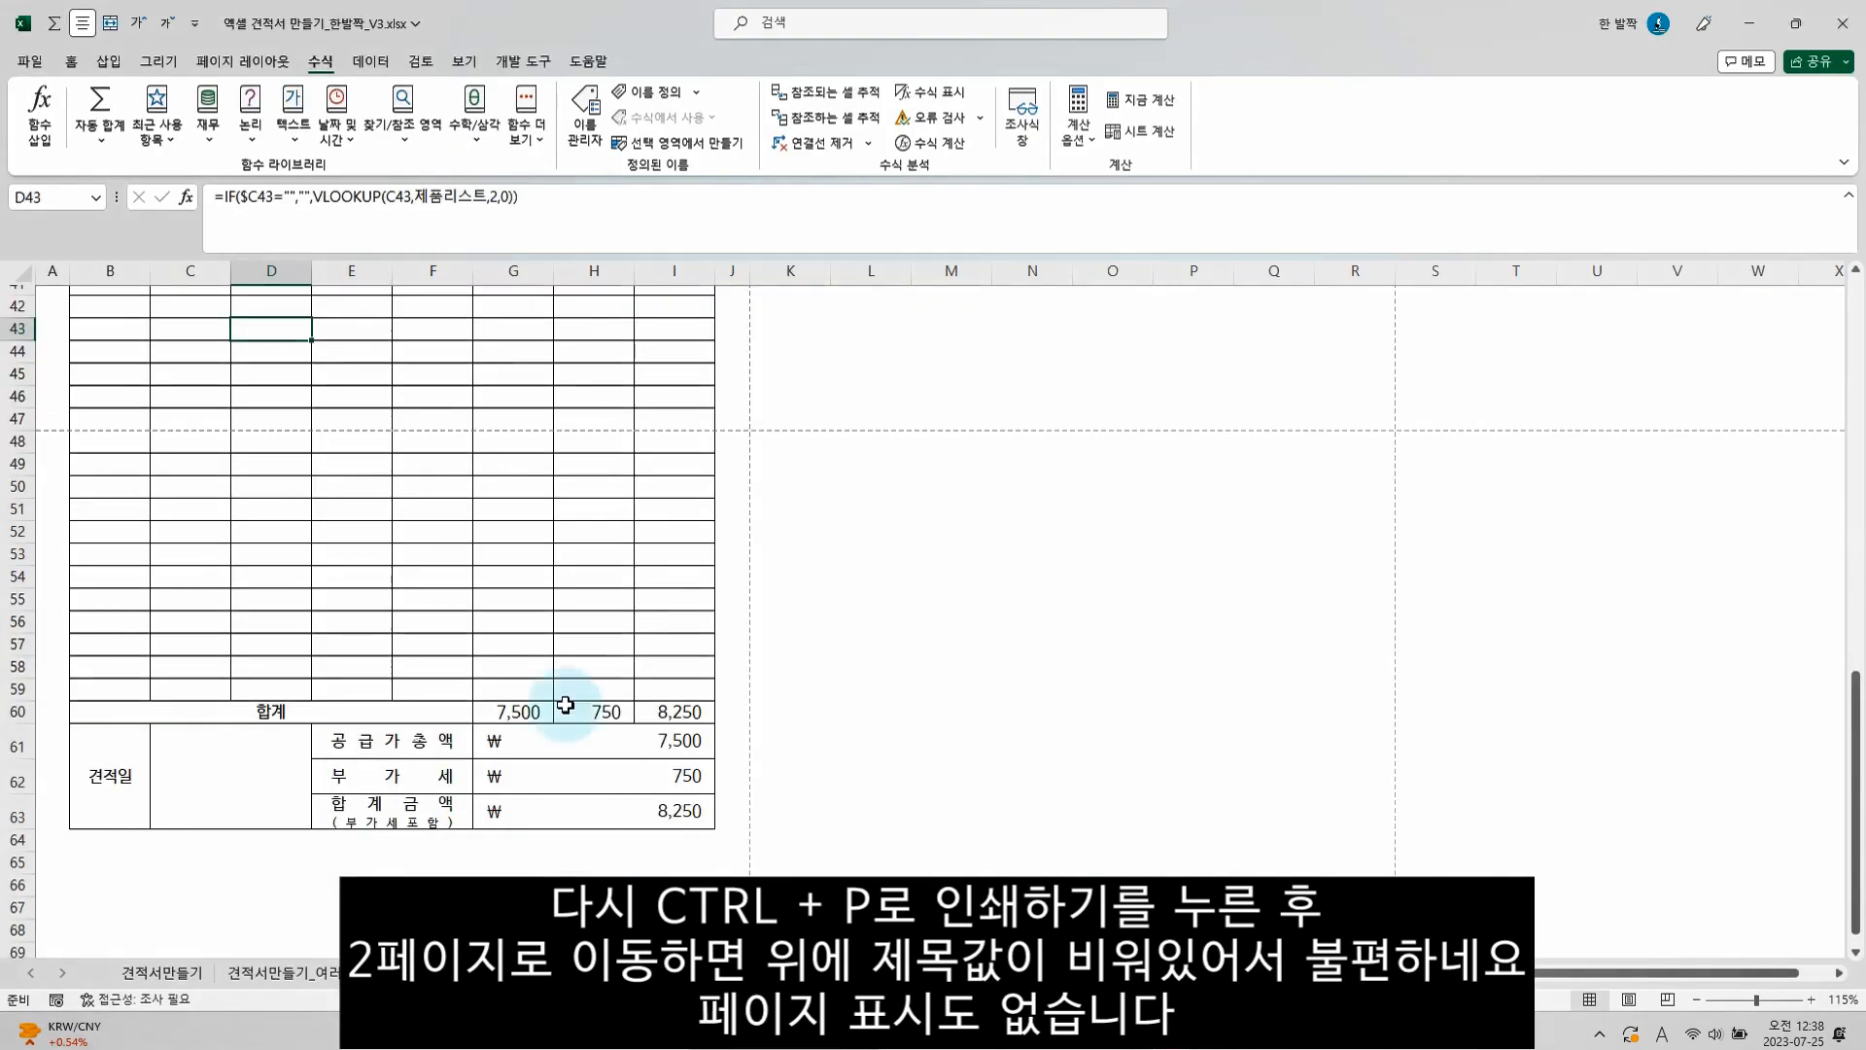
# In the page setup, set row 11 with the item table headings as the print title row ($11:$11)
pyautogui.click(243, 62)
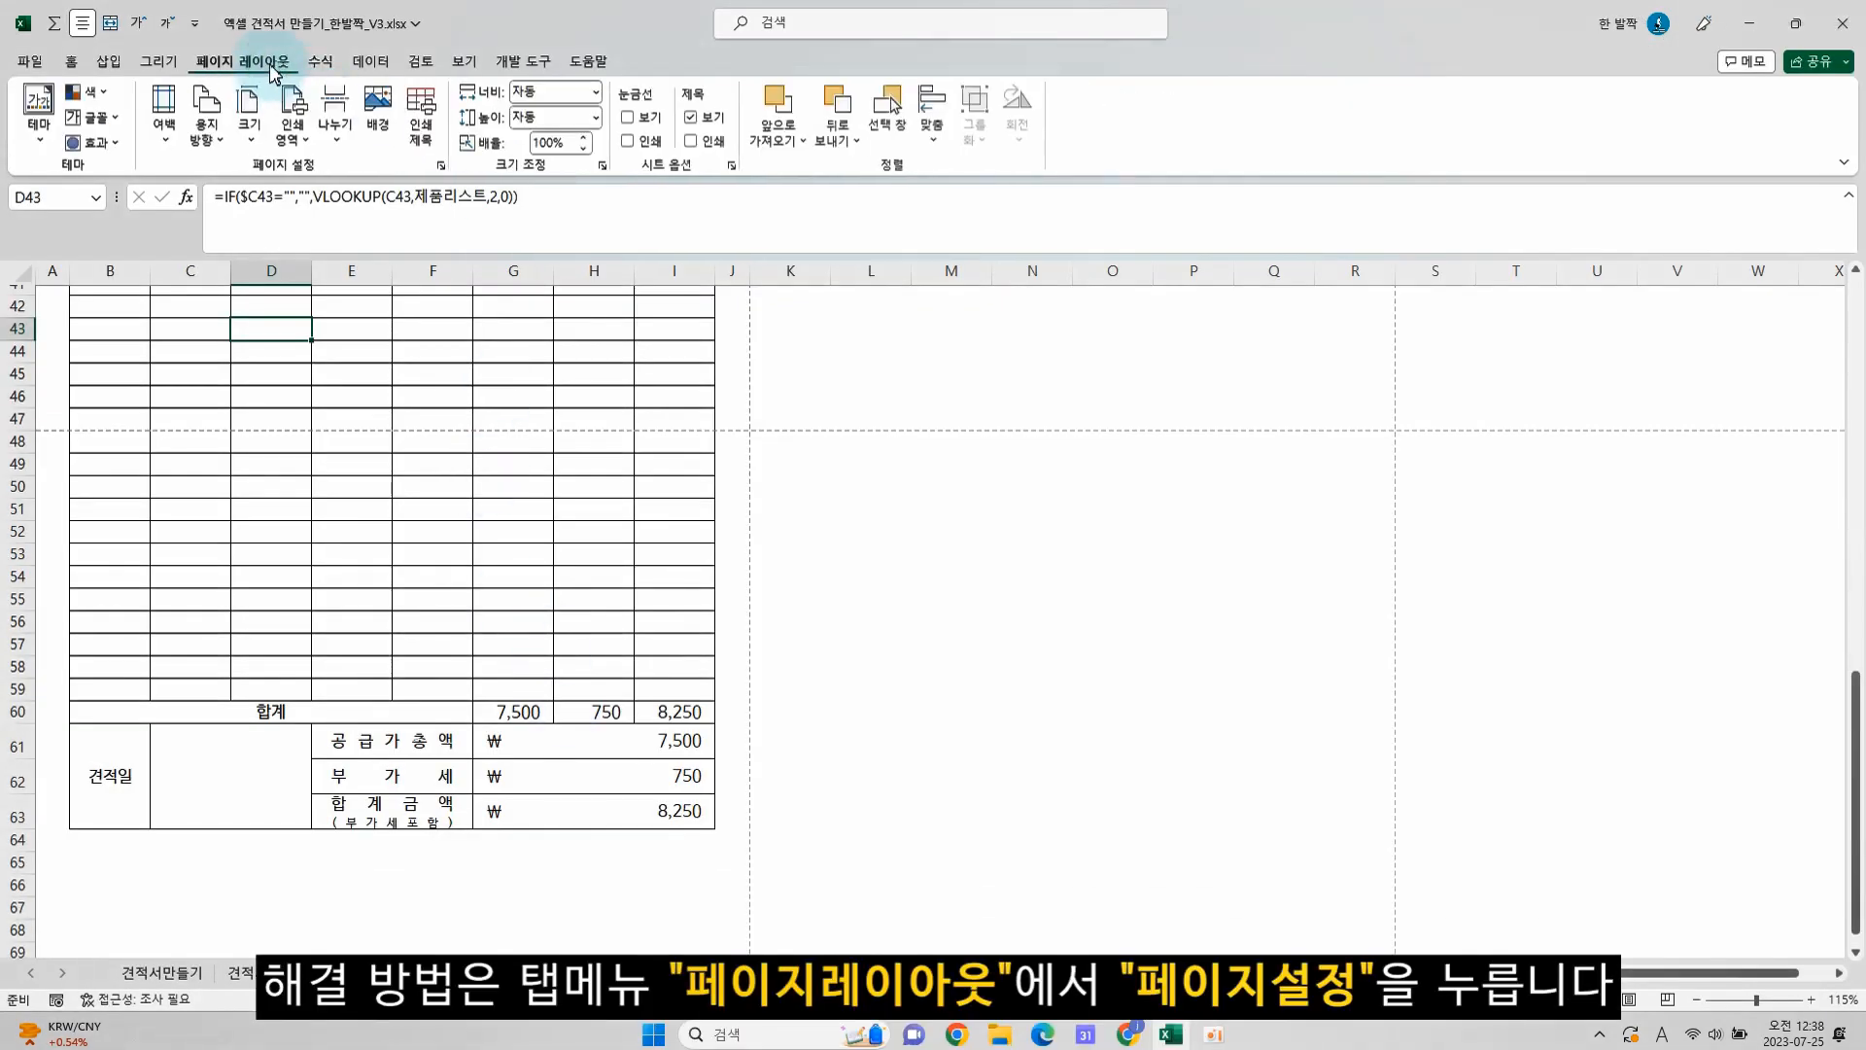
pyautogui.click(445, 168)
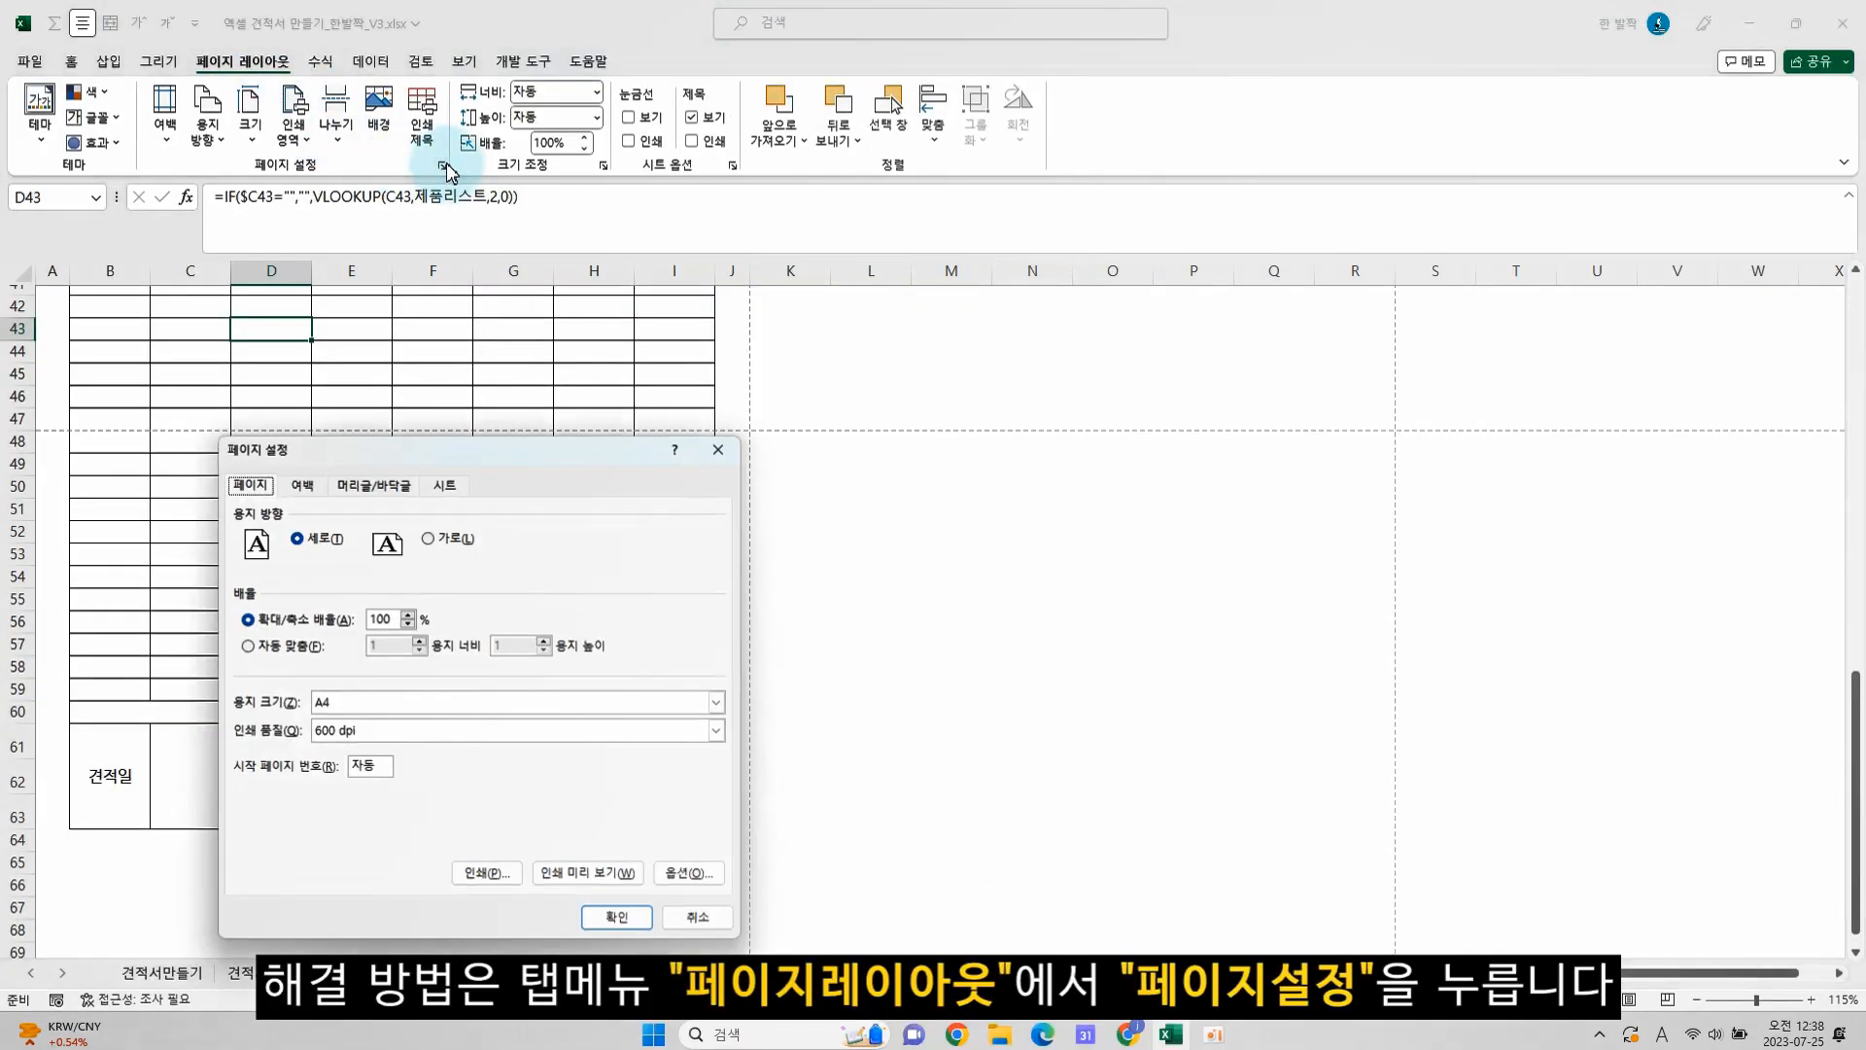
pyautogui.click(444, 485)
pyautogui.click(356, 564)
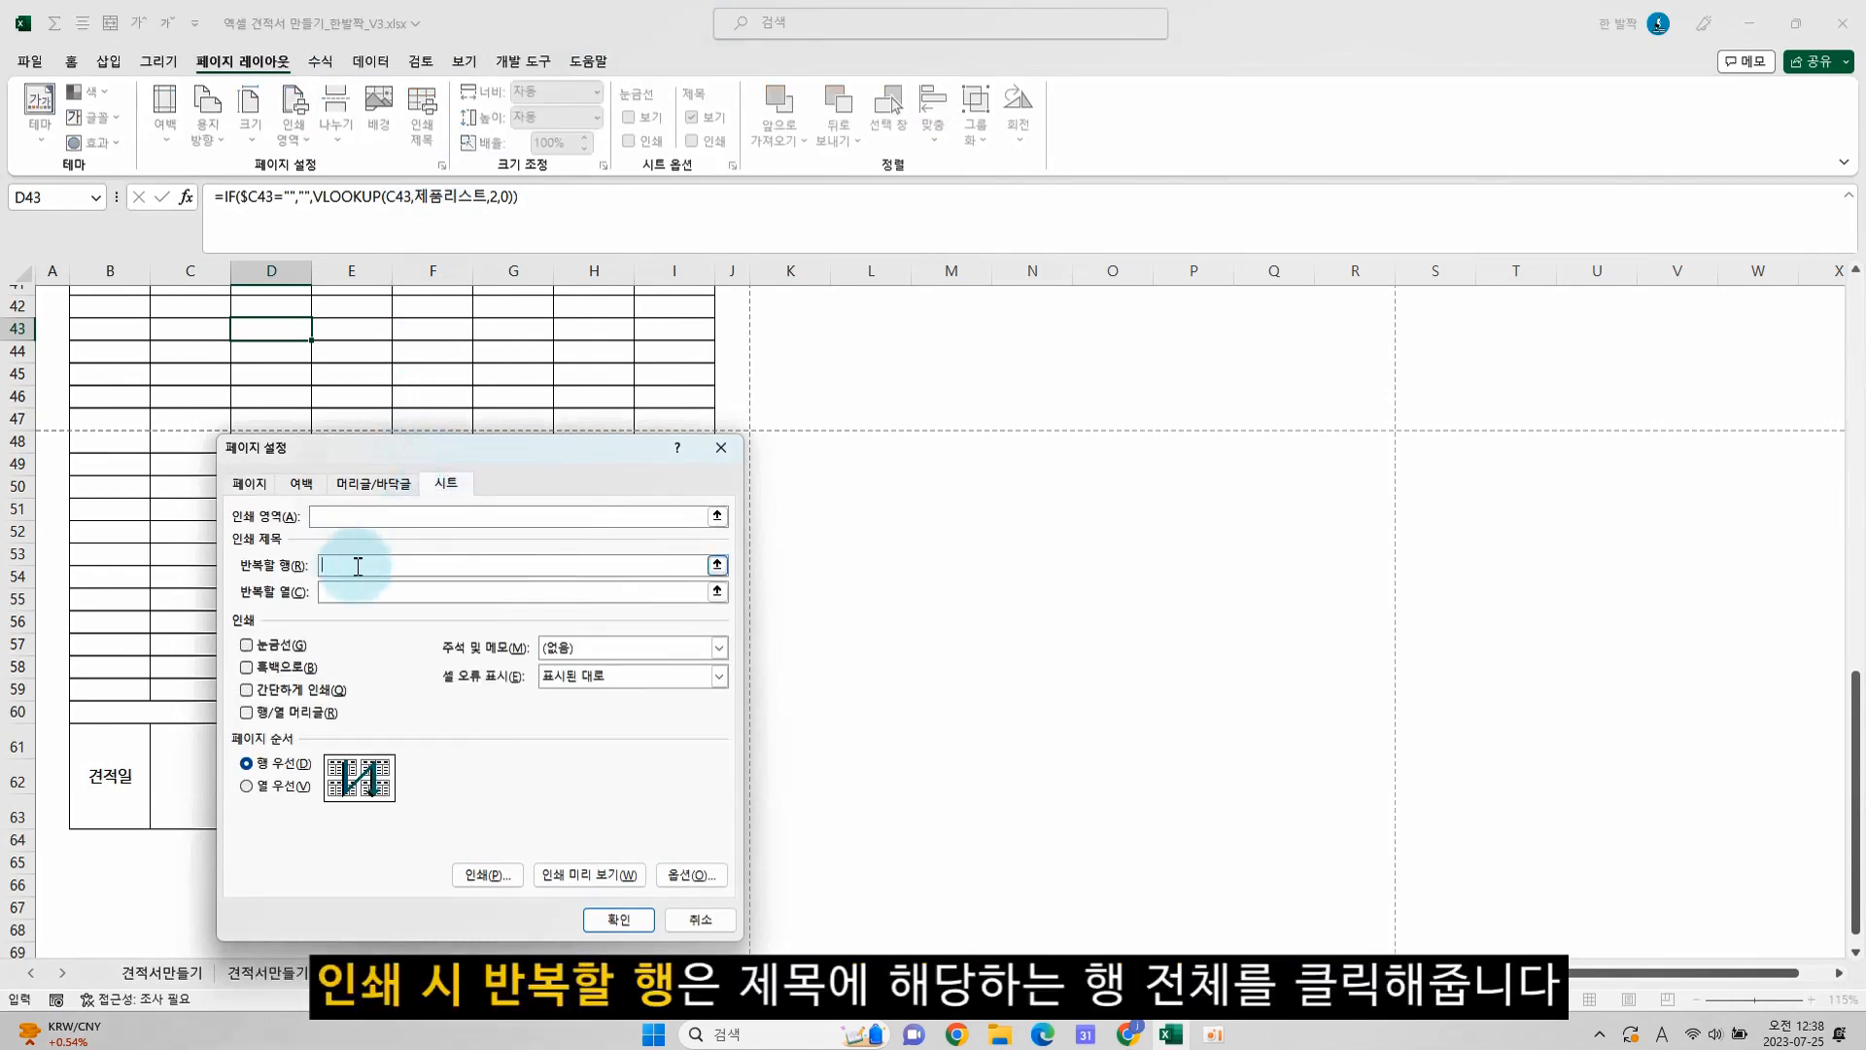
pyautogui.moveTo(1856, 825); pyautogui.dragTo(1856, 494)
pyautogui.click(17, 410)
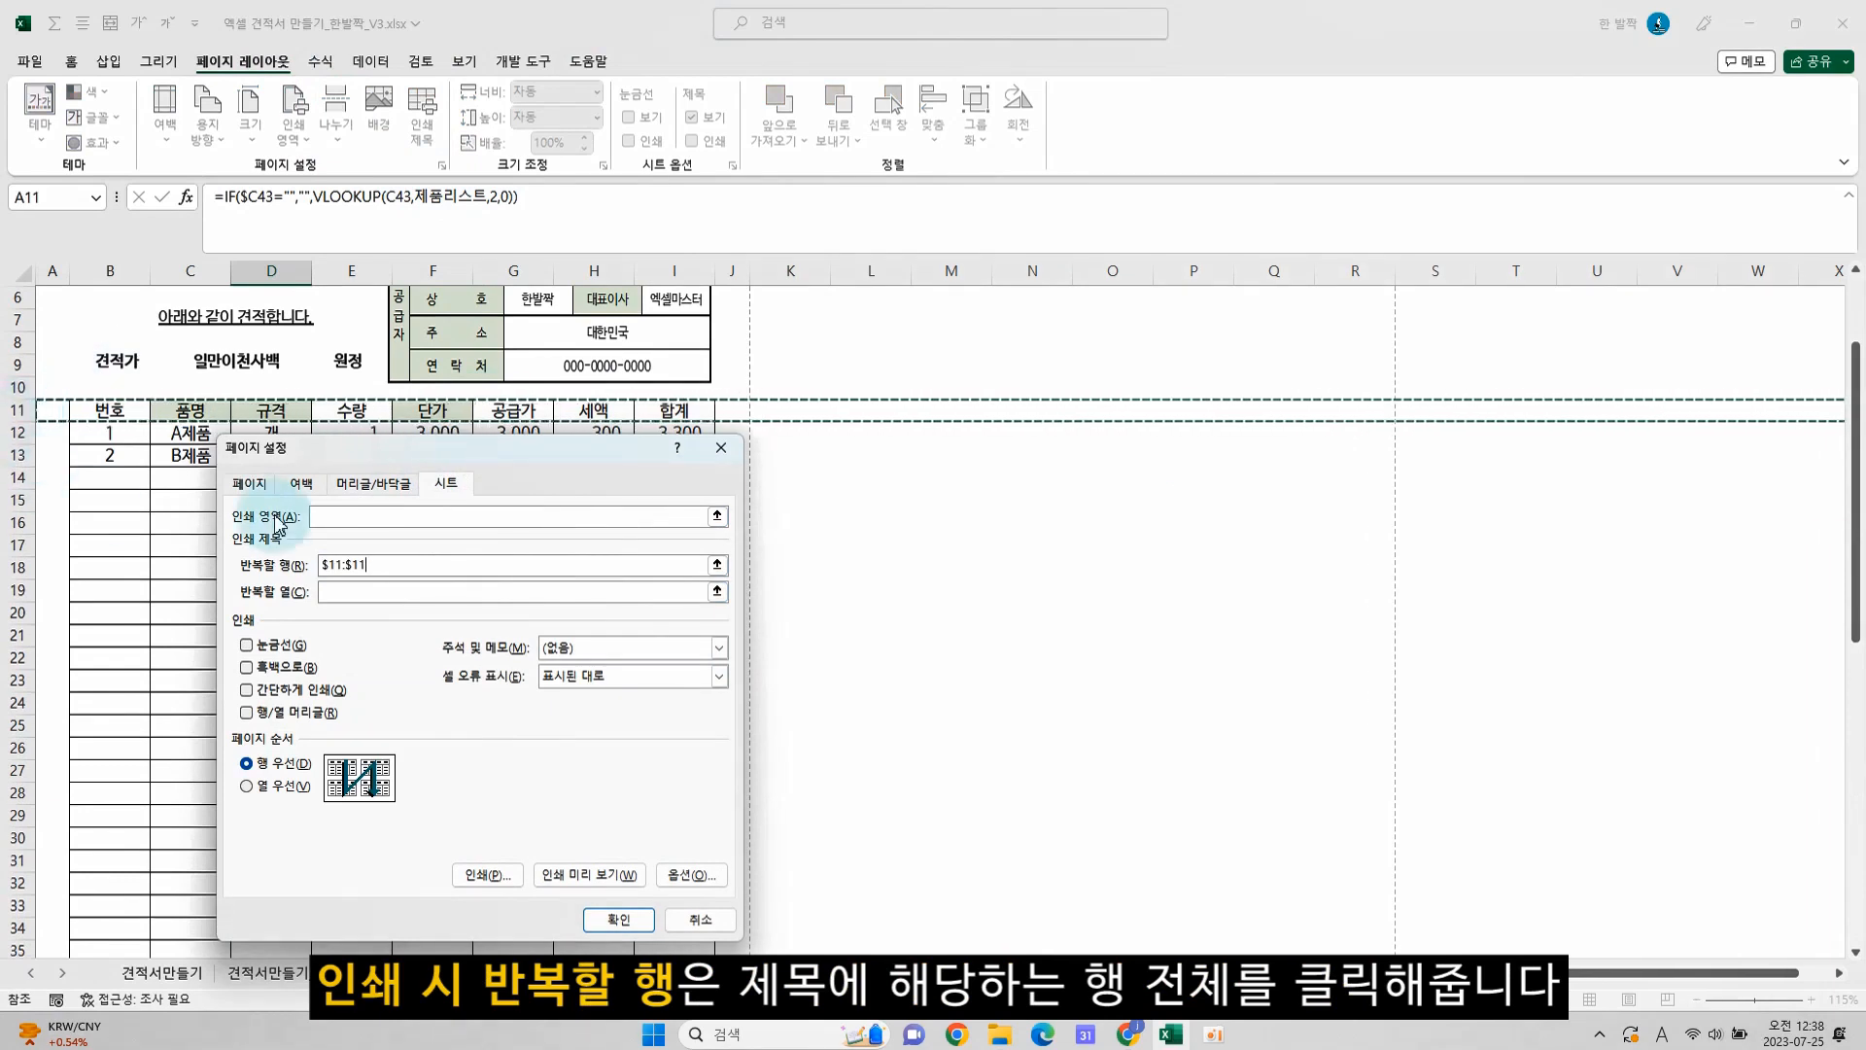
# Set the page footer to the 페이지 1 format and apply the page setup
pyautogui.click(367, 483)
pyautogui.click(377, 634)
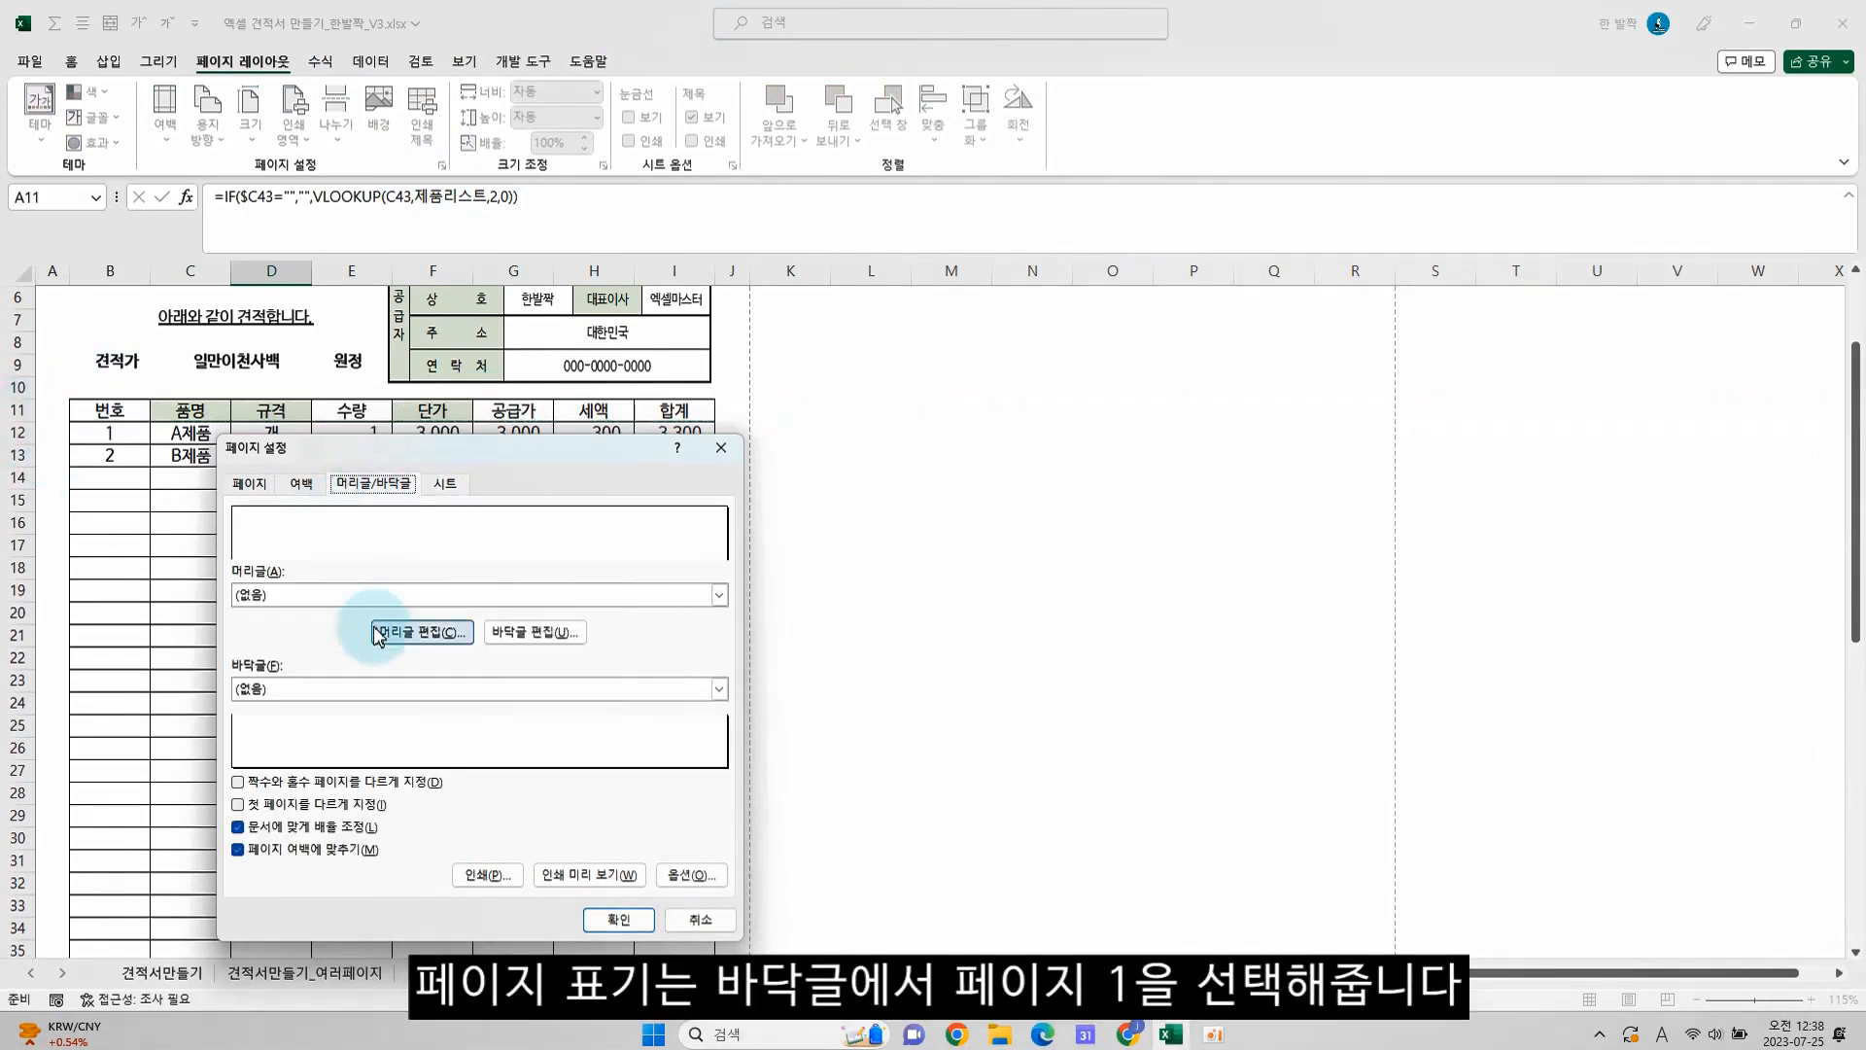
pyautogui.click(445, 690)
pyautogui.click(430, 716)
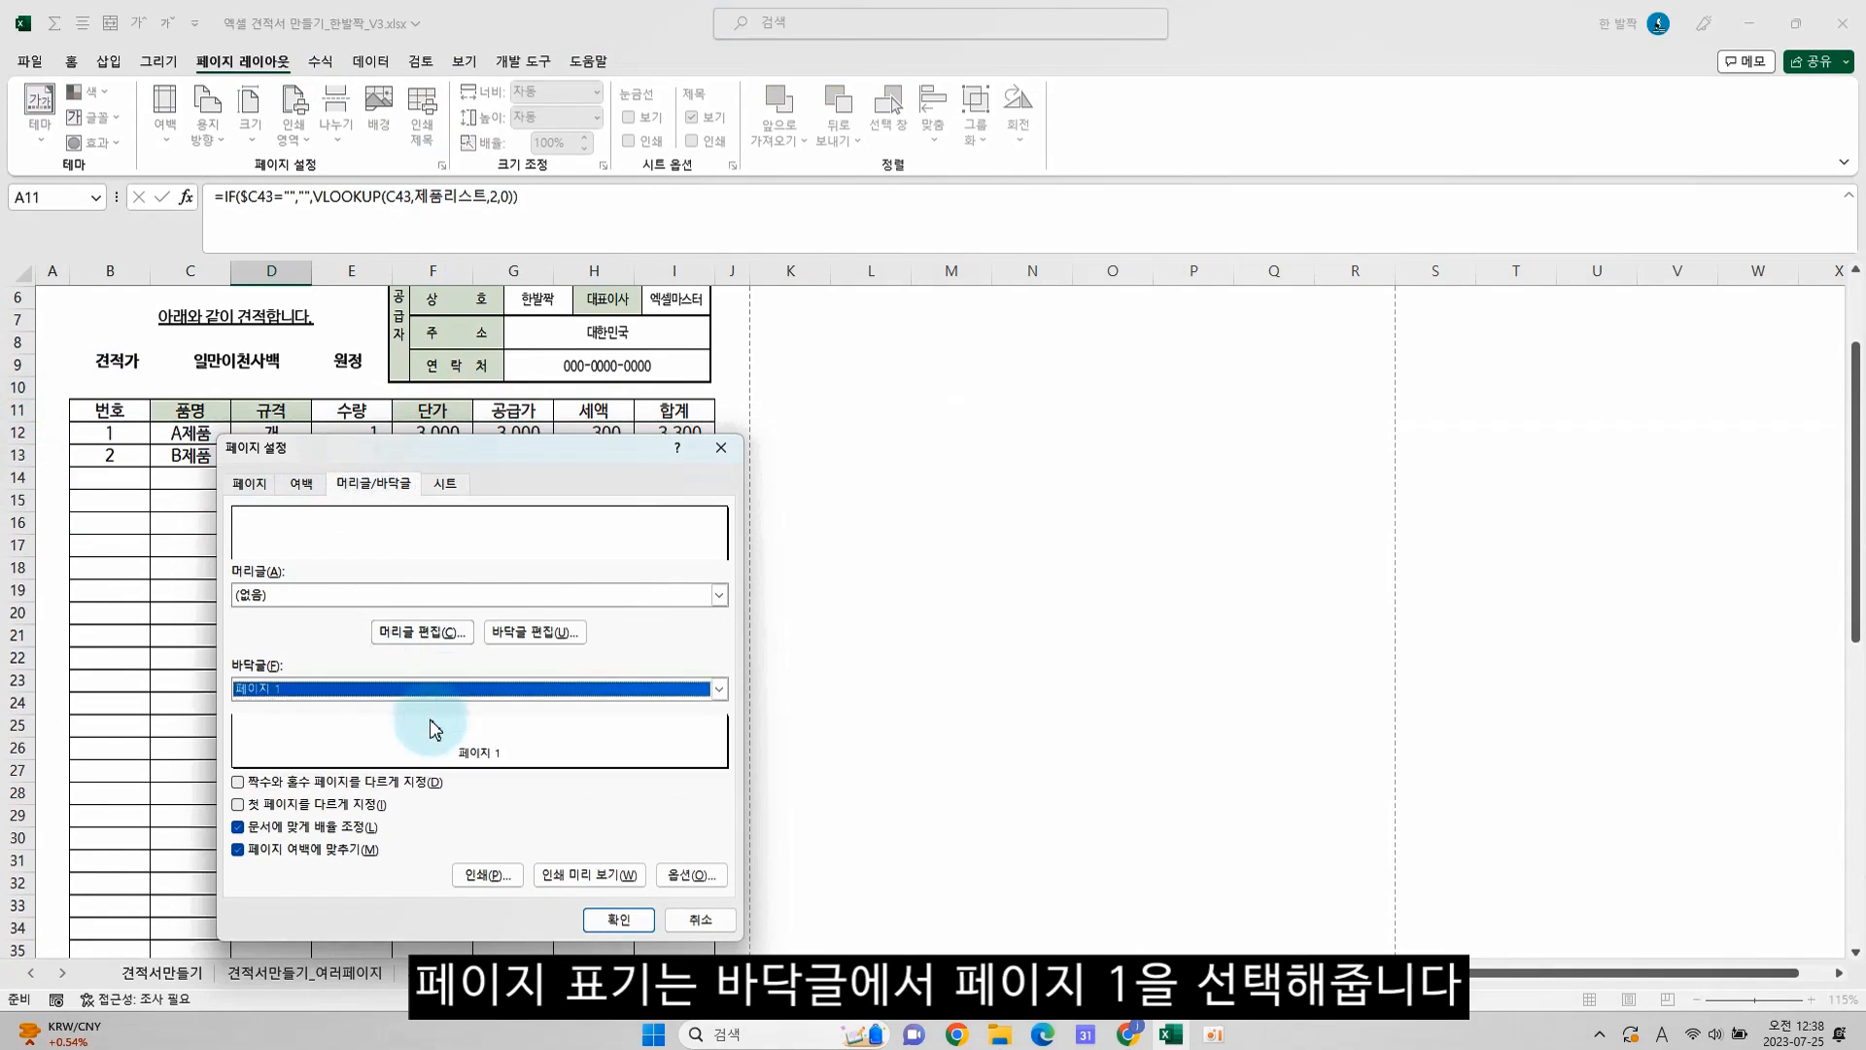
pyautogui.click(620, 919)
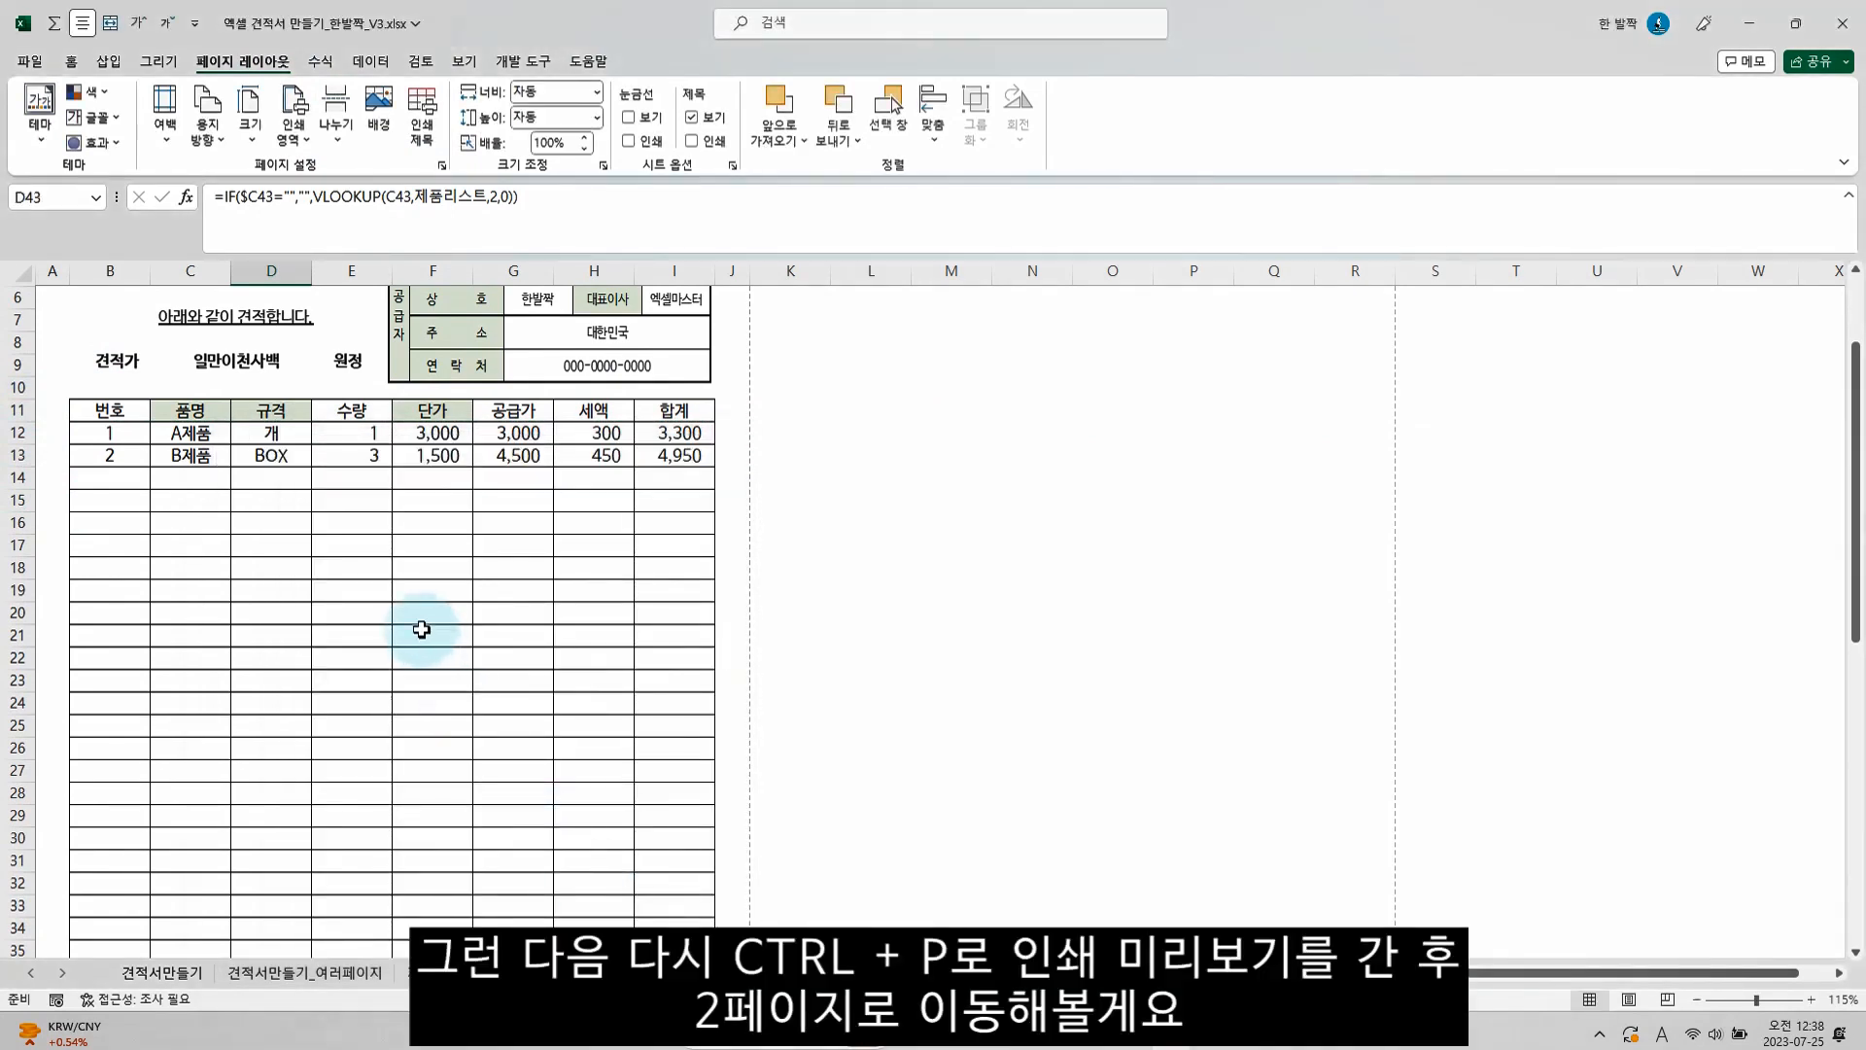
# Check the repeated headings and page numbers on both pages in the print preview, and return to the sheet
pyautogui.click(421, 630)
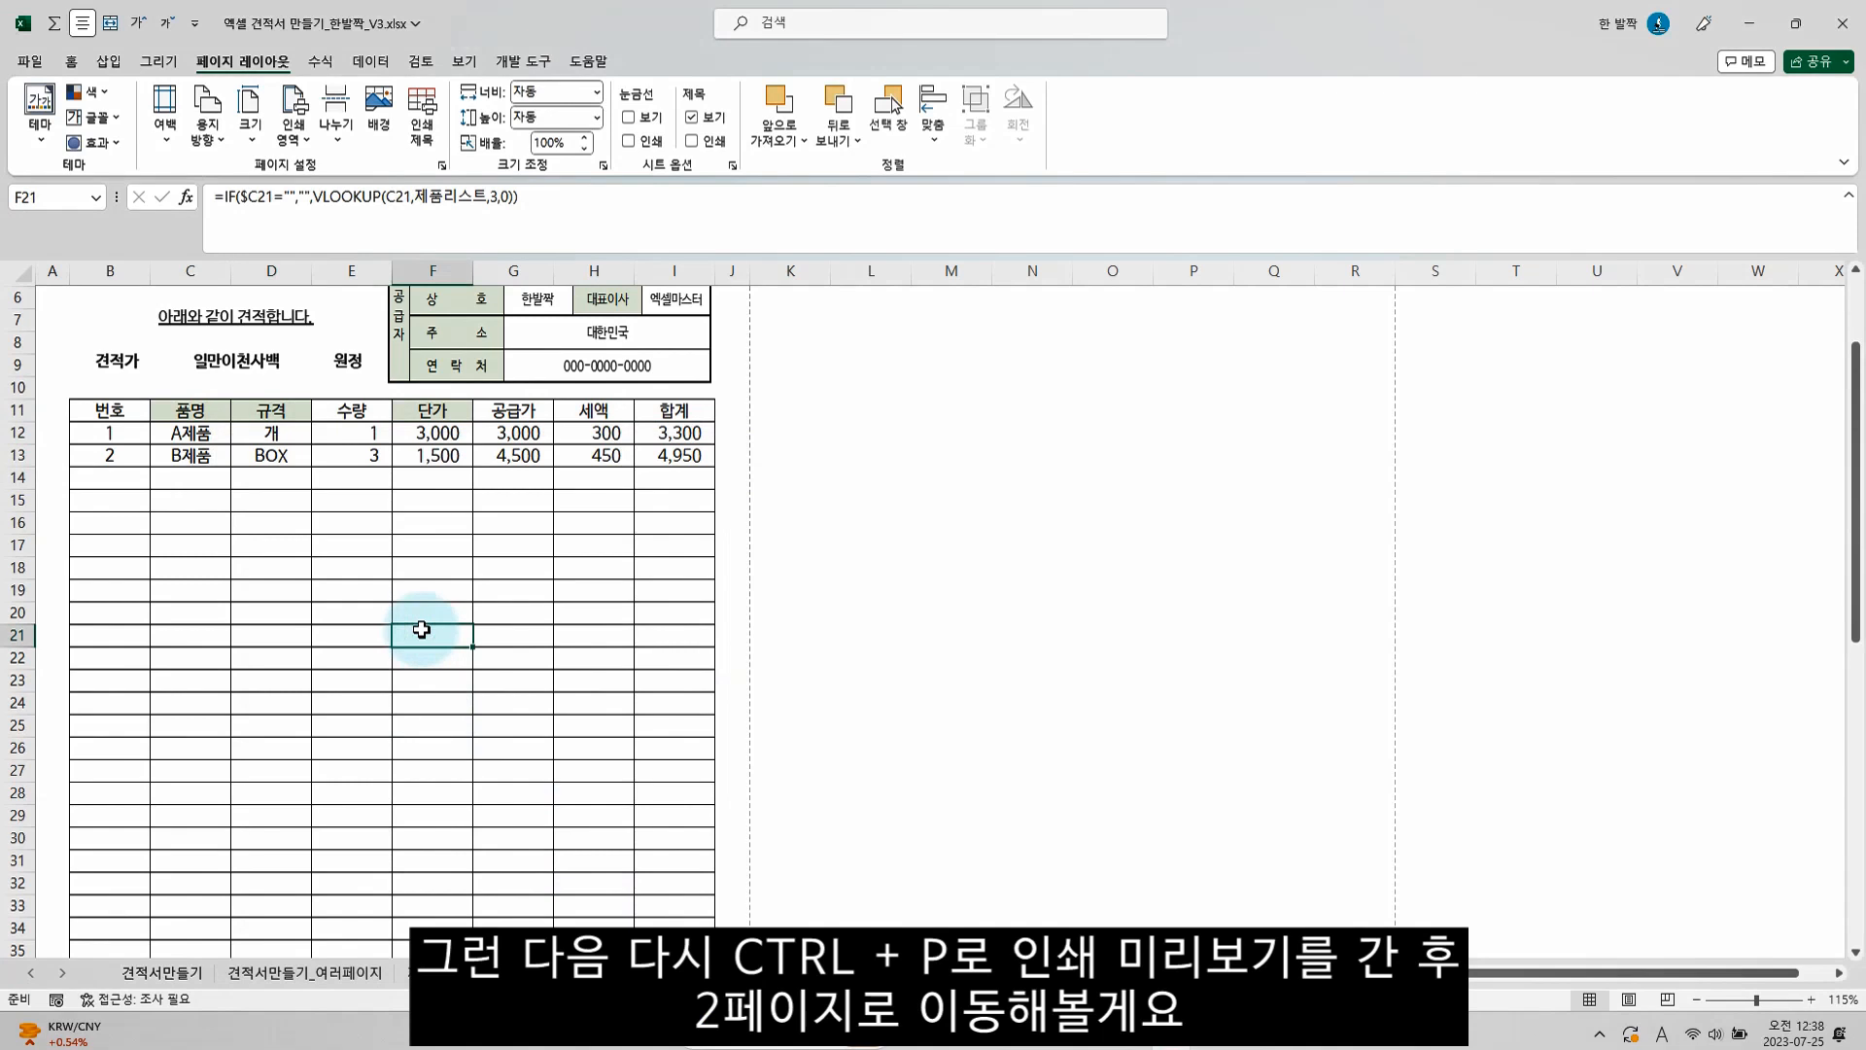
pyautogui.hotkey('ctrl', 'p')
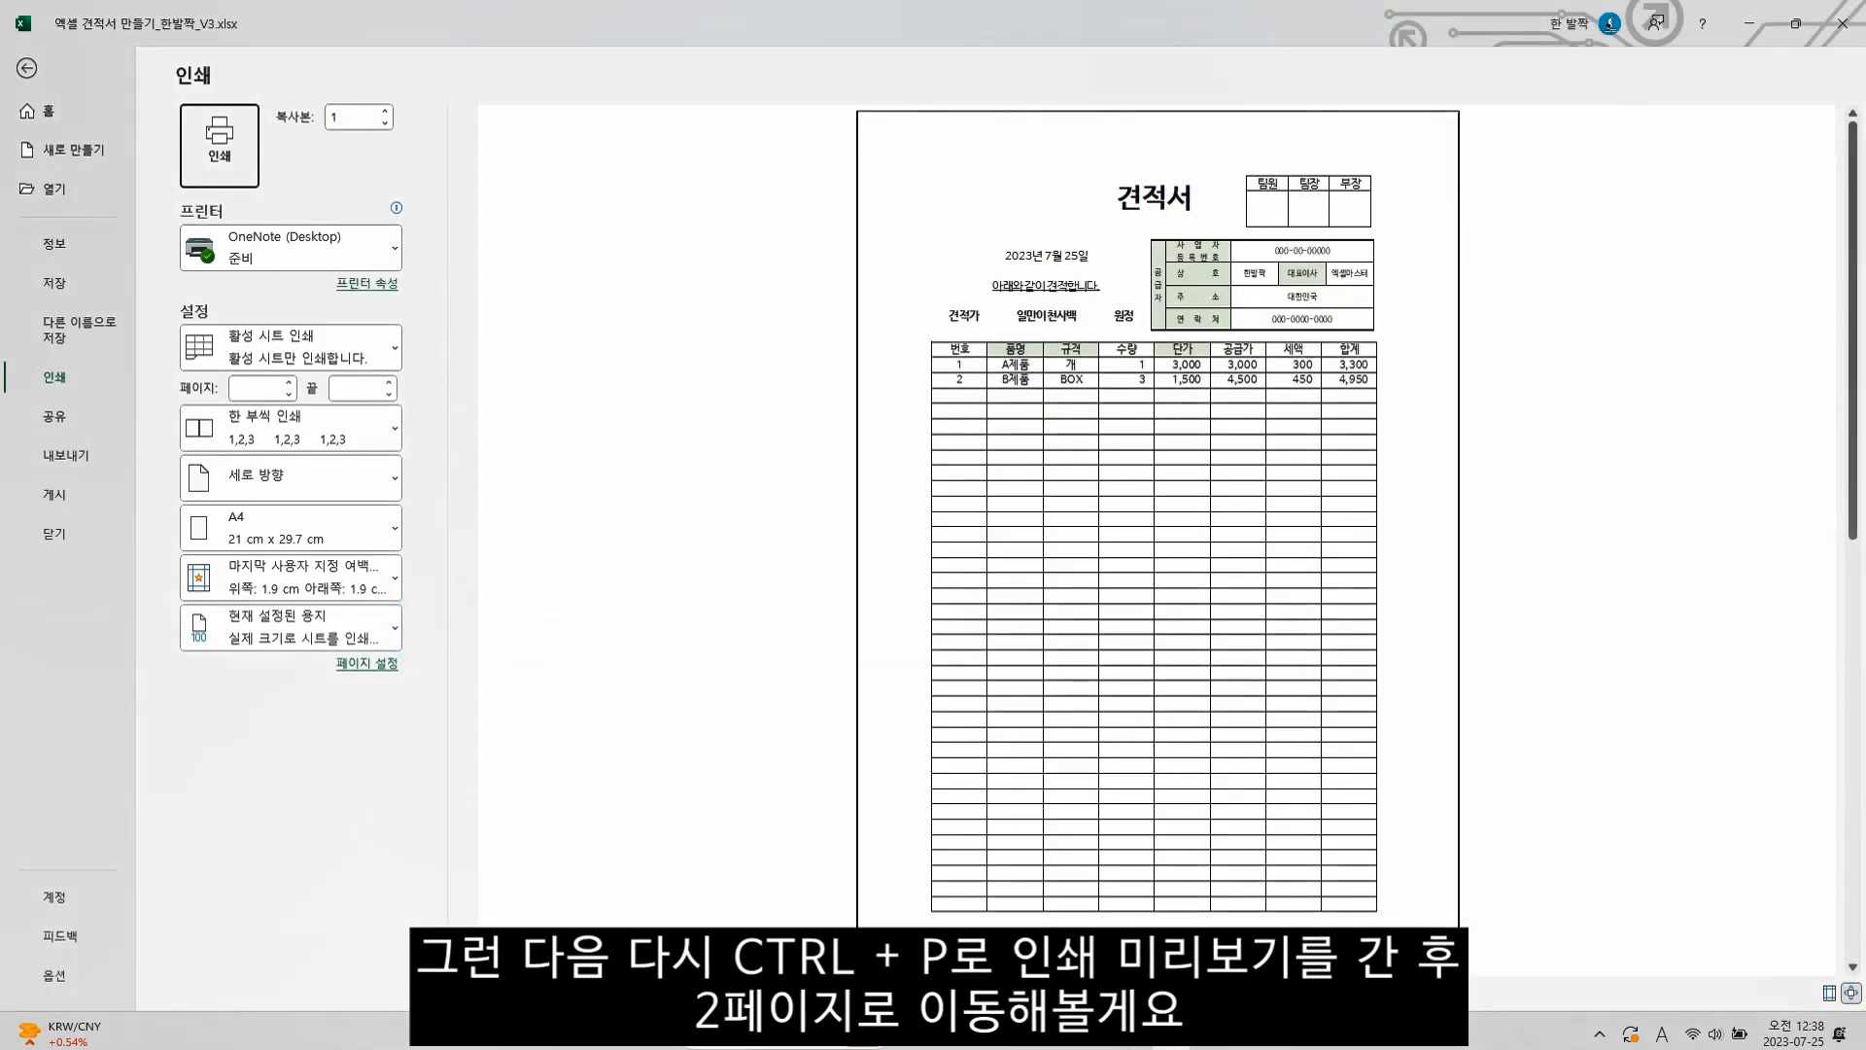
pyautogui.scroll(-2, 1020, 583)
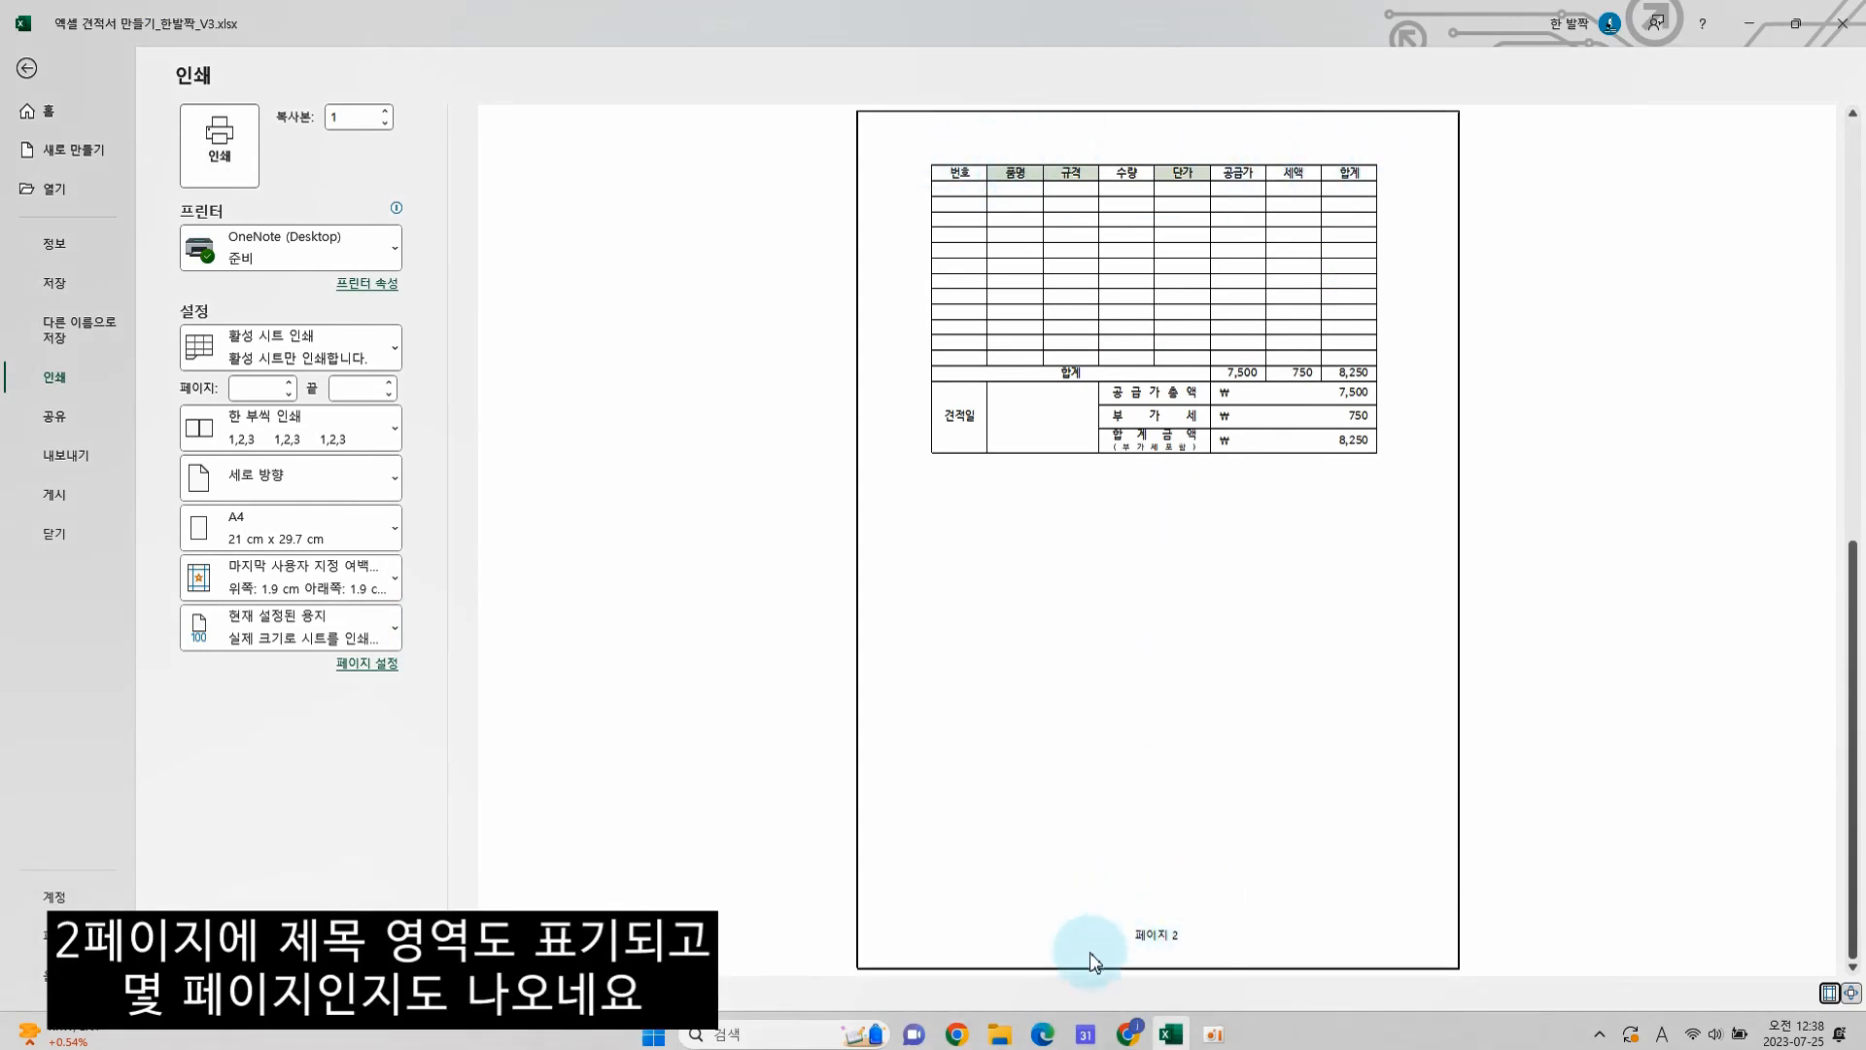
pyautogui.scroll(2, 848, 682)
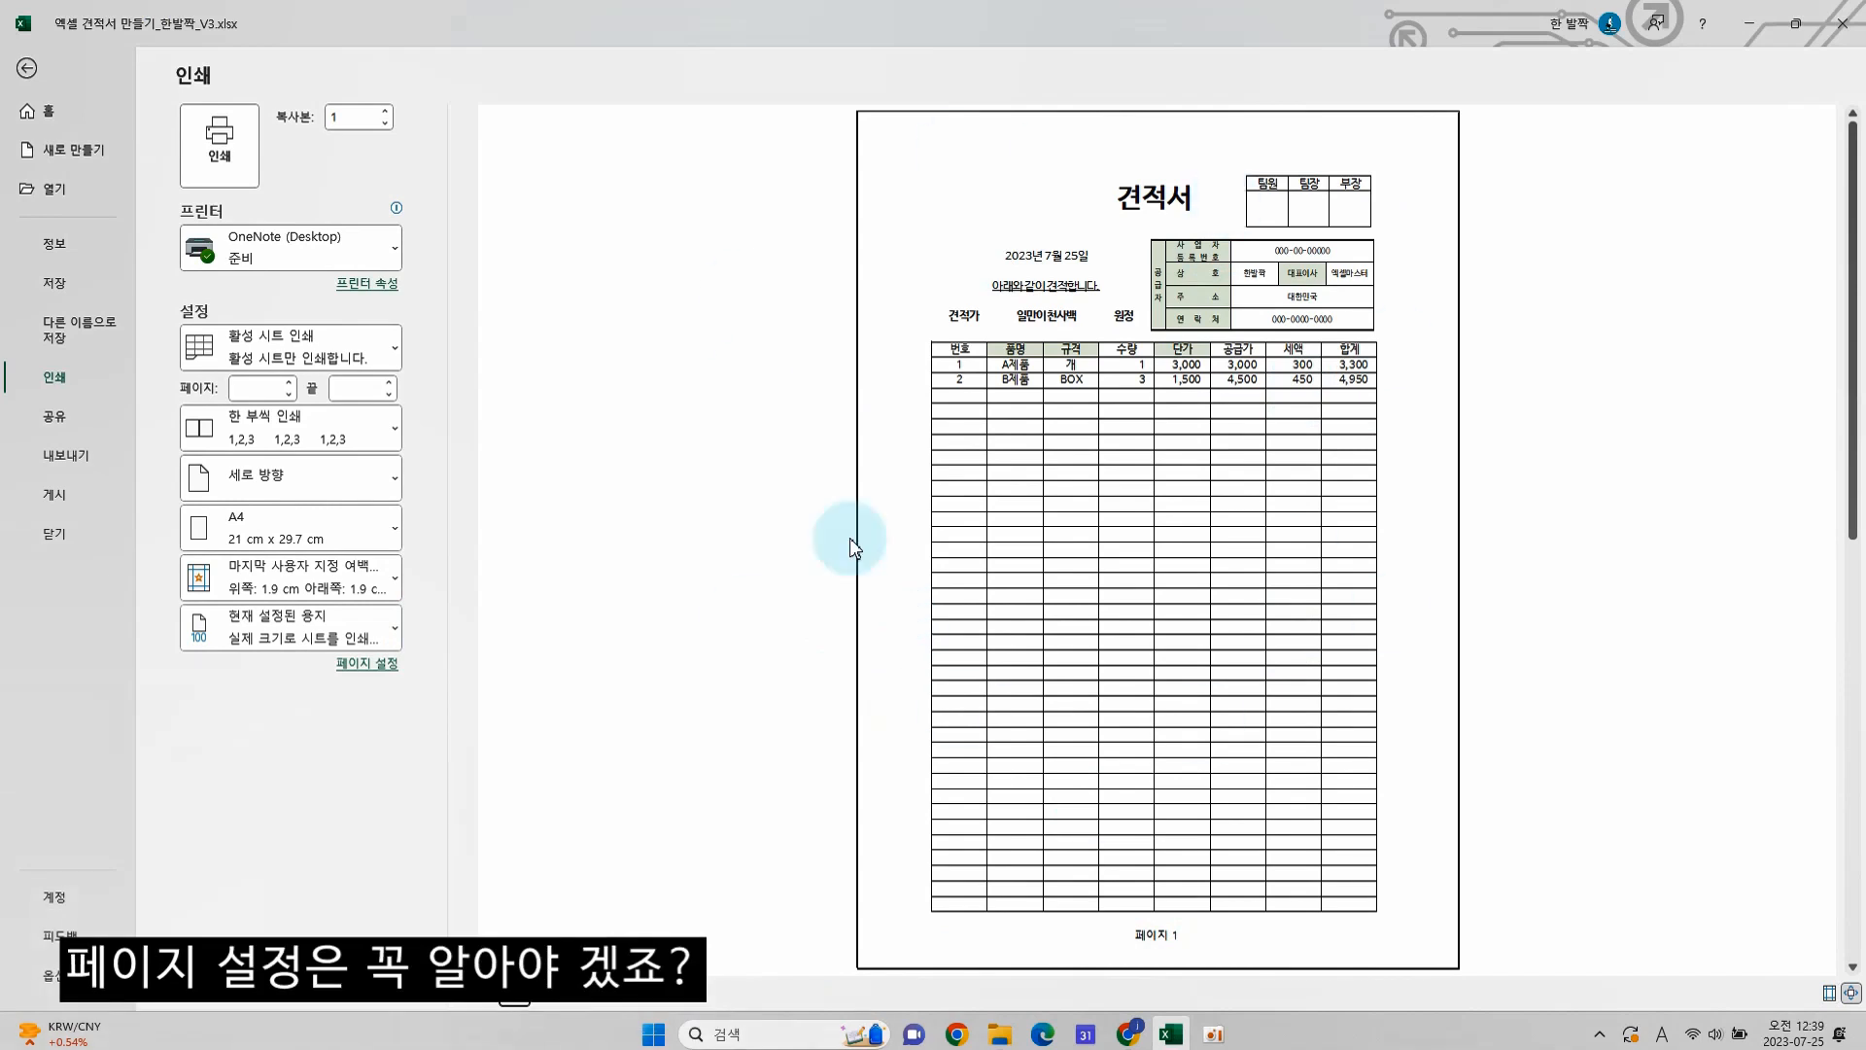
pyautogui.press('Escape')
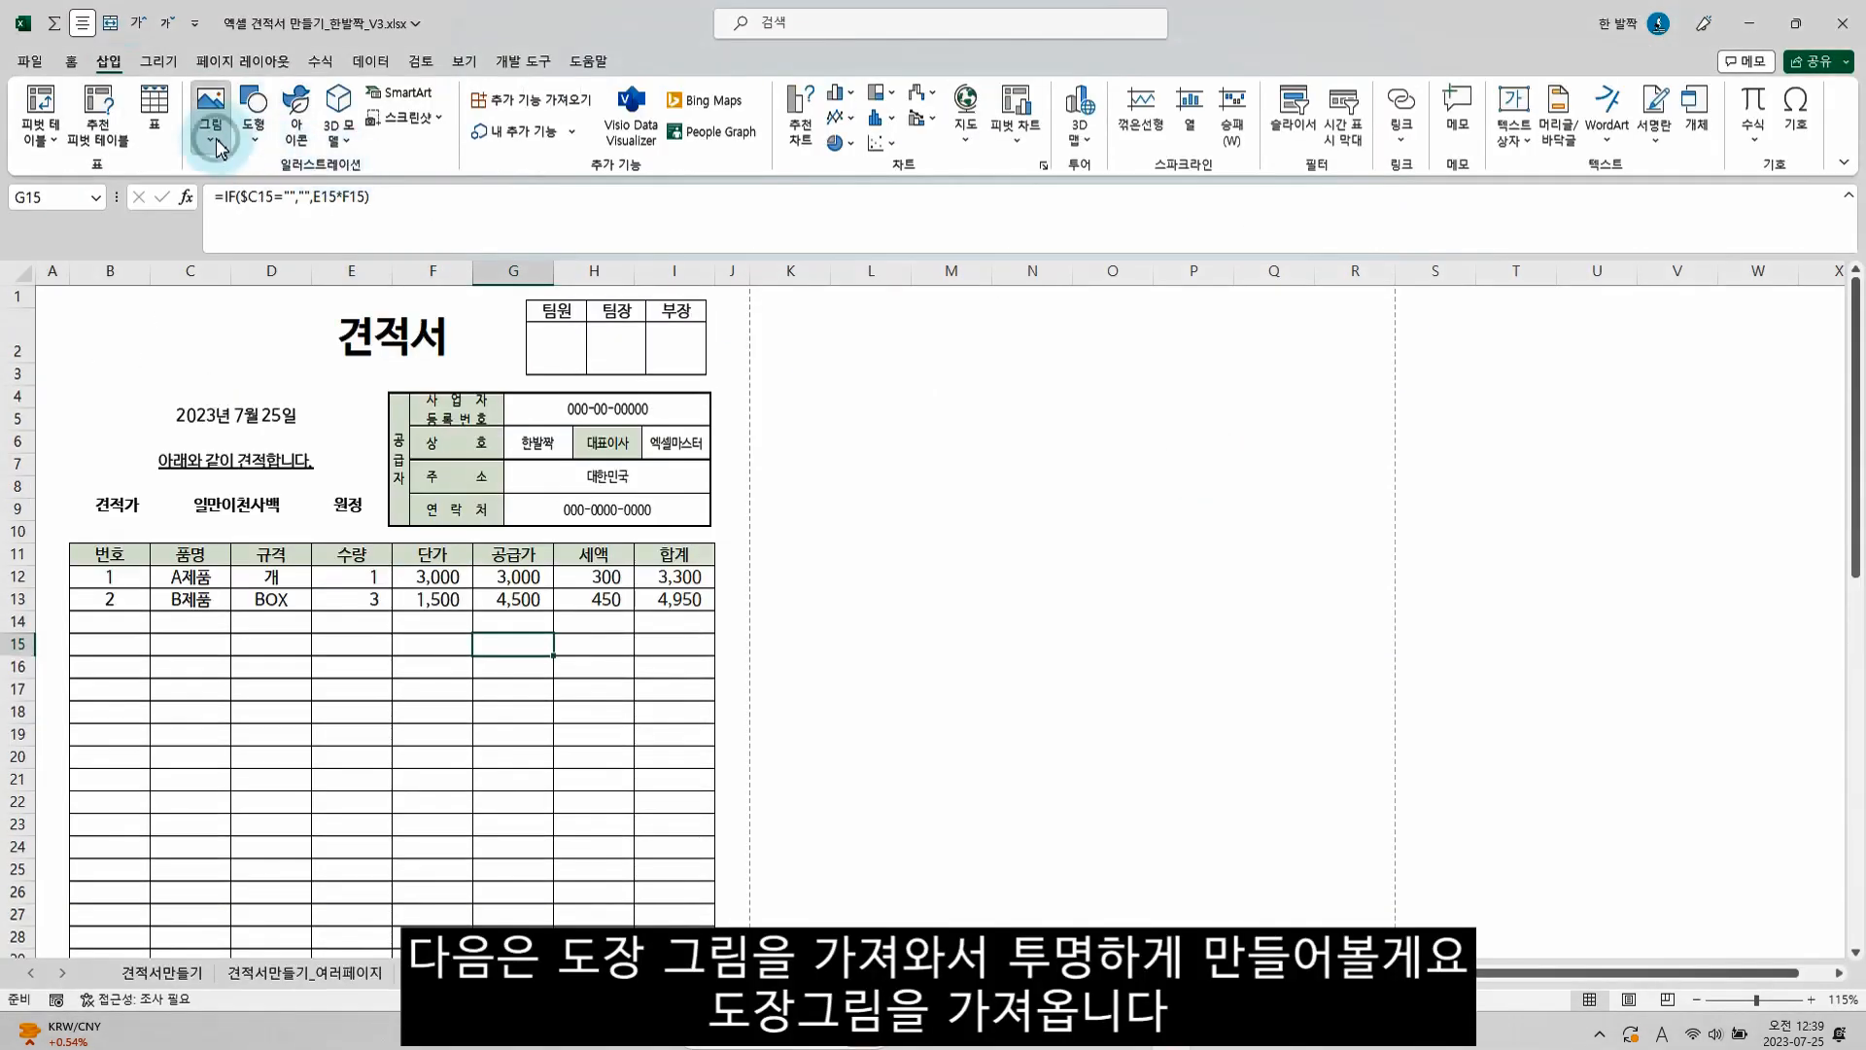
# Insert the stamp picture from the 06.엑셀 견적서 만들기 folder and move it over the 팀원 and 팀장 approval boxes
pyautogui.click(214, 136)
pyautogui.click(238, 189)
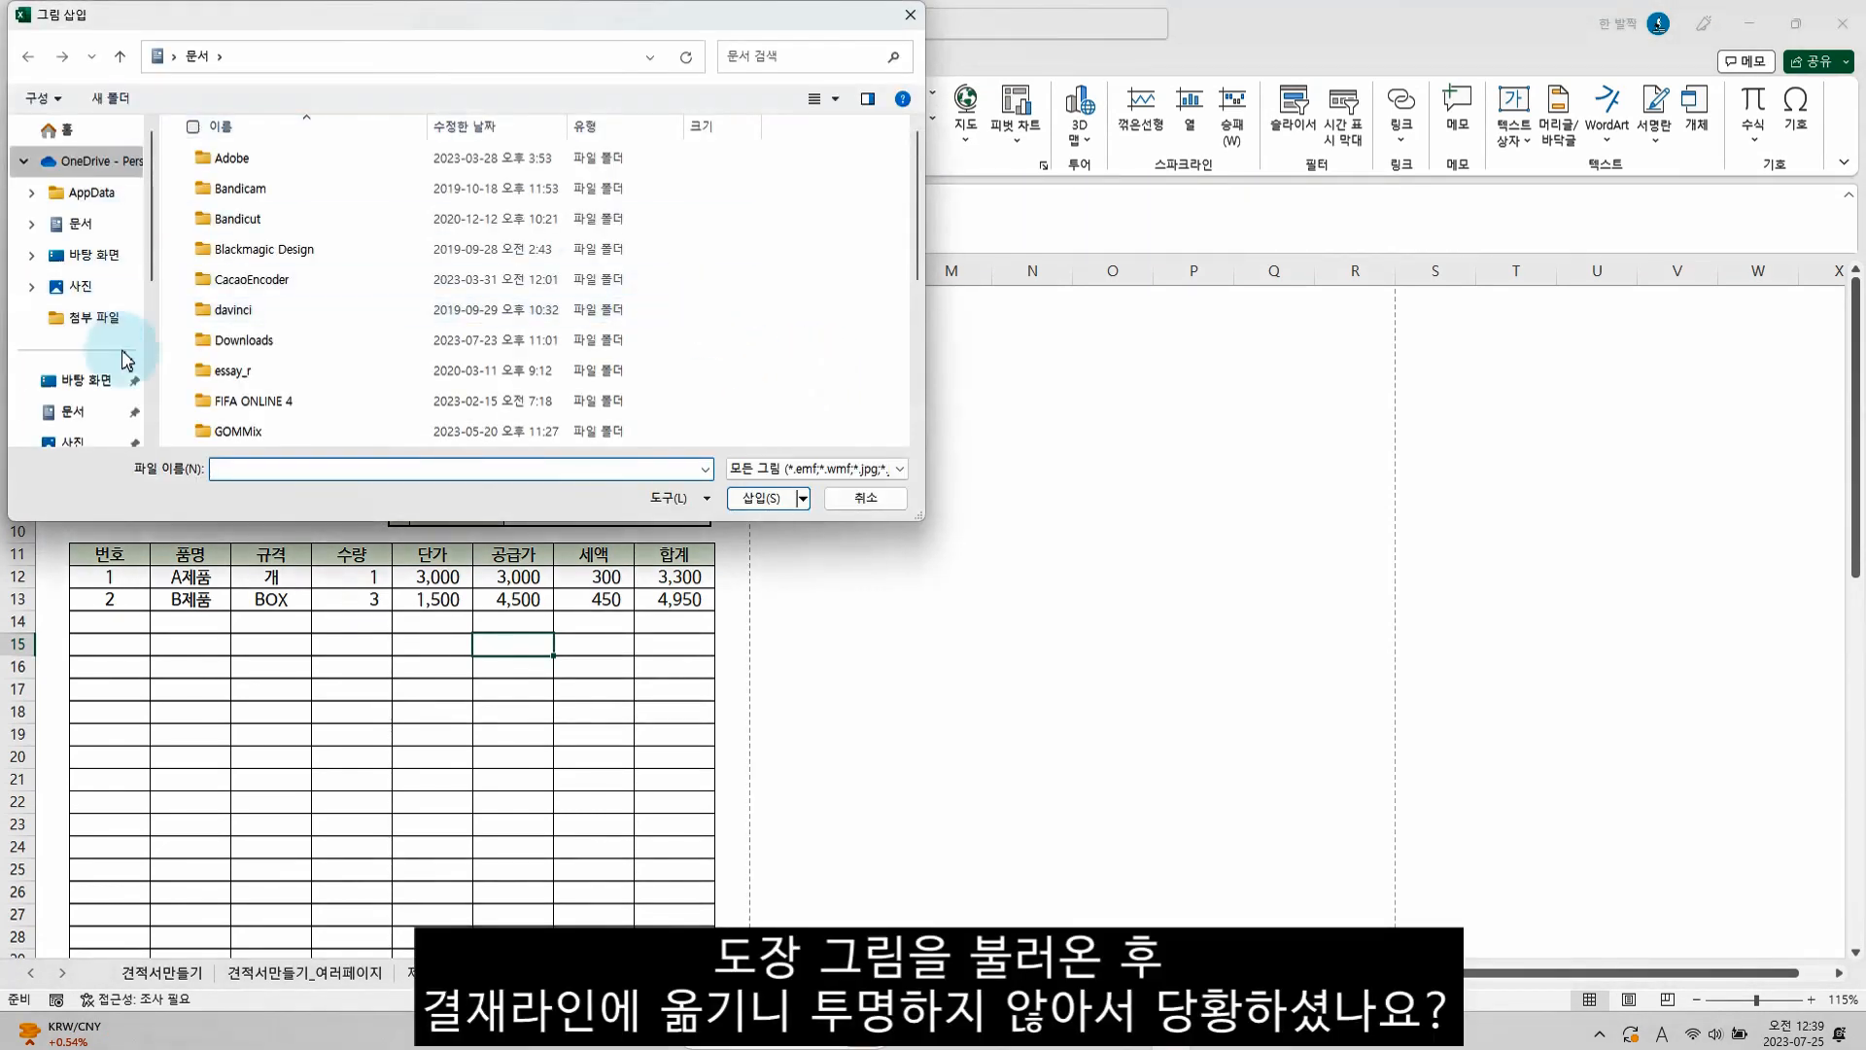
pyautogui.scroll(-2, 121, 379)
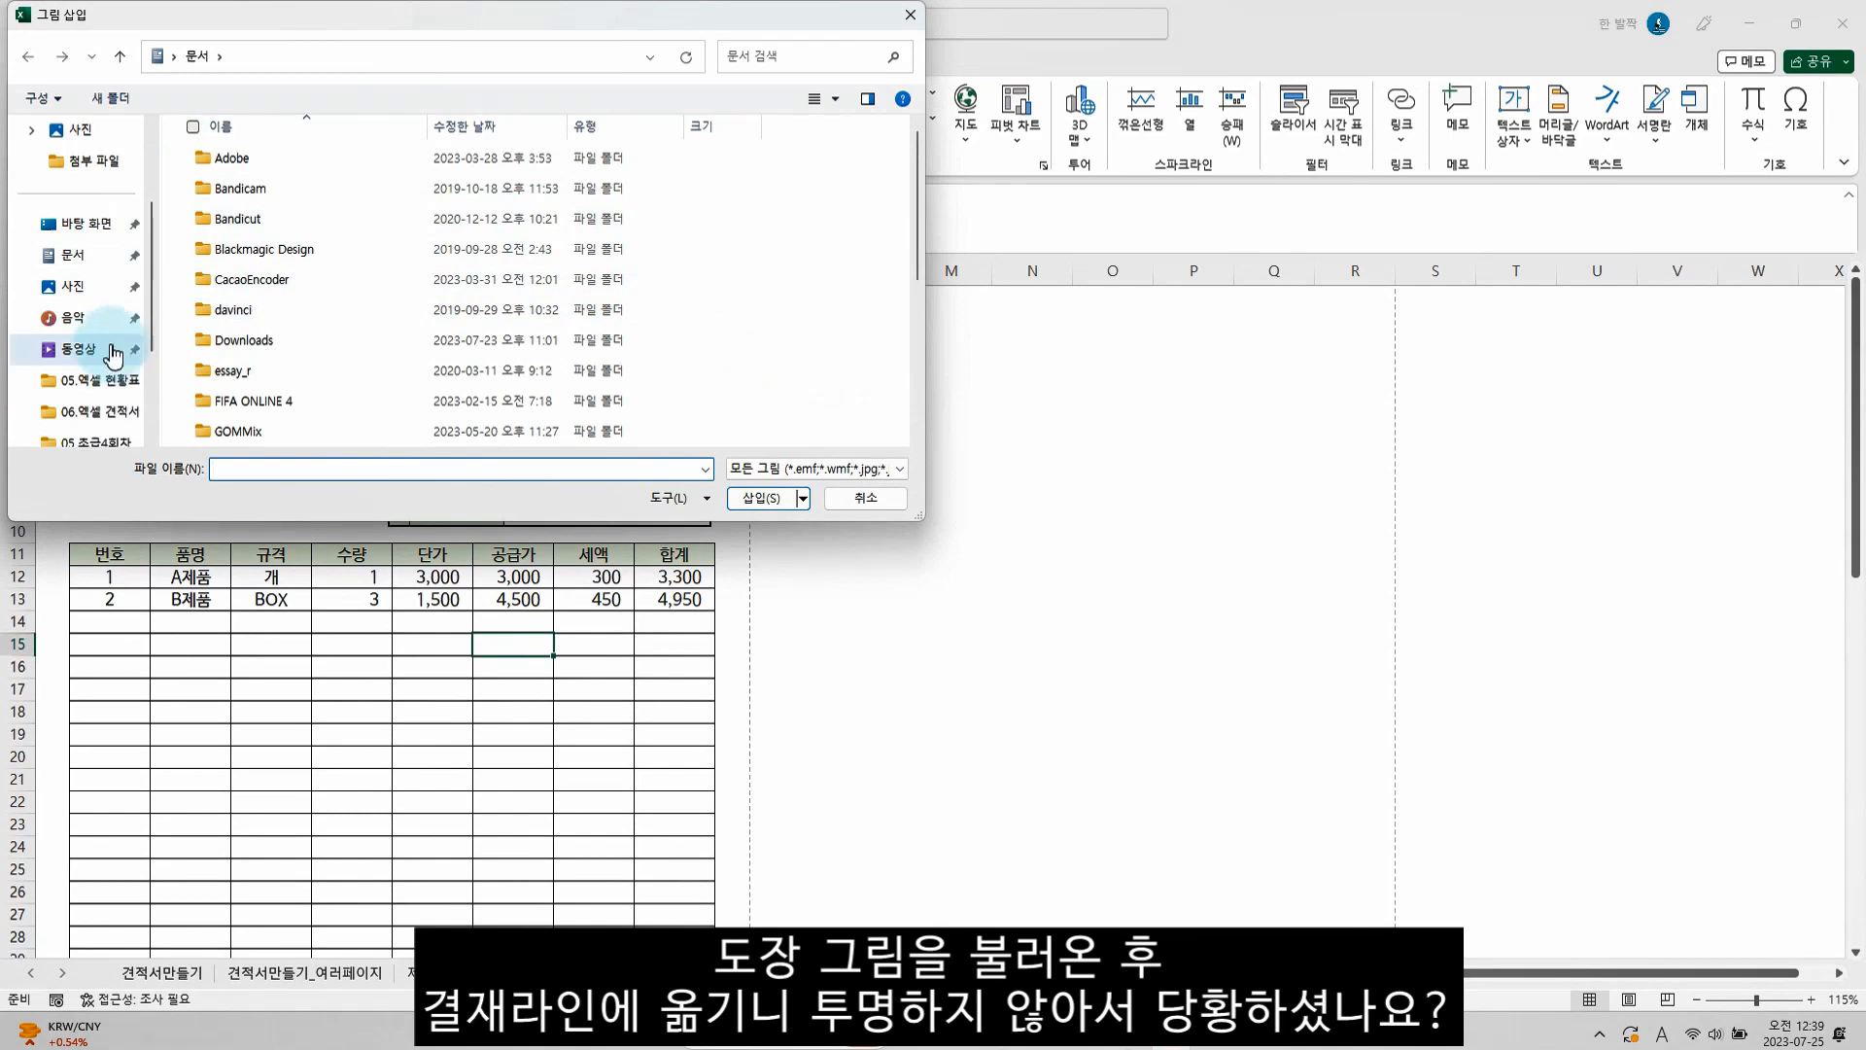
pyautogui.click(117, 418)
pyautogui.doubleClick(441, 195)
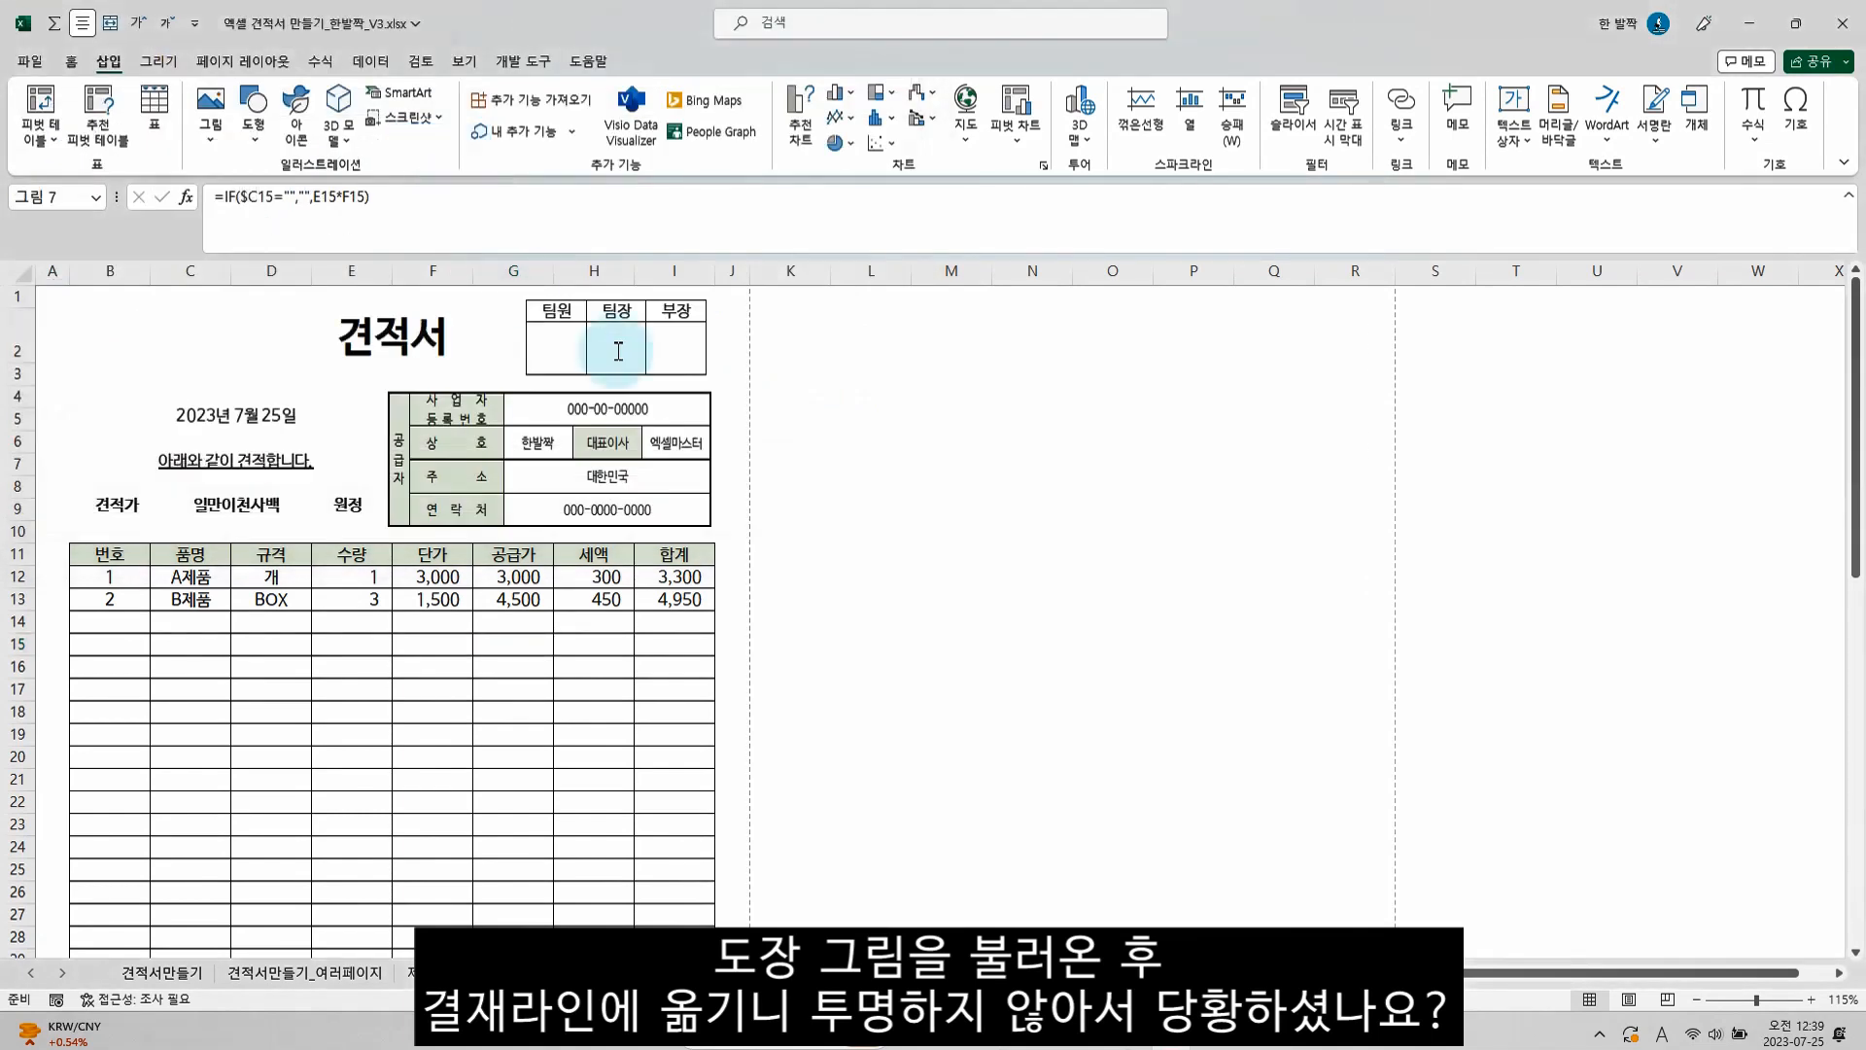
pyautogui.moveTo(565, 701); pyautogui.dragTo(578, 383)
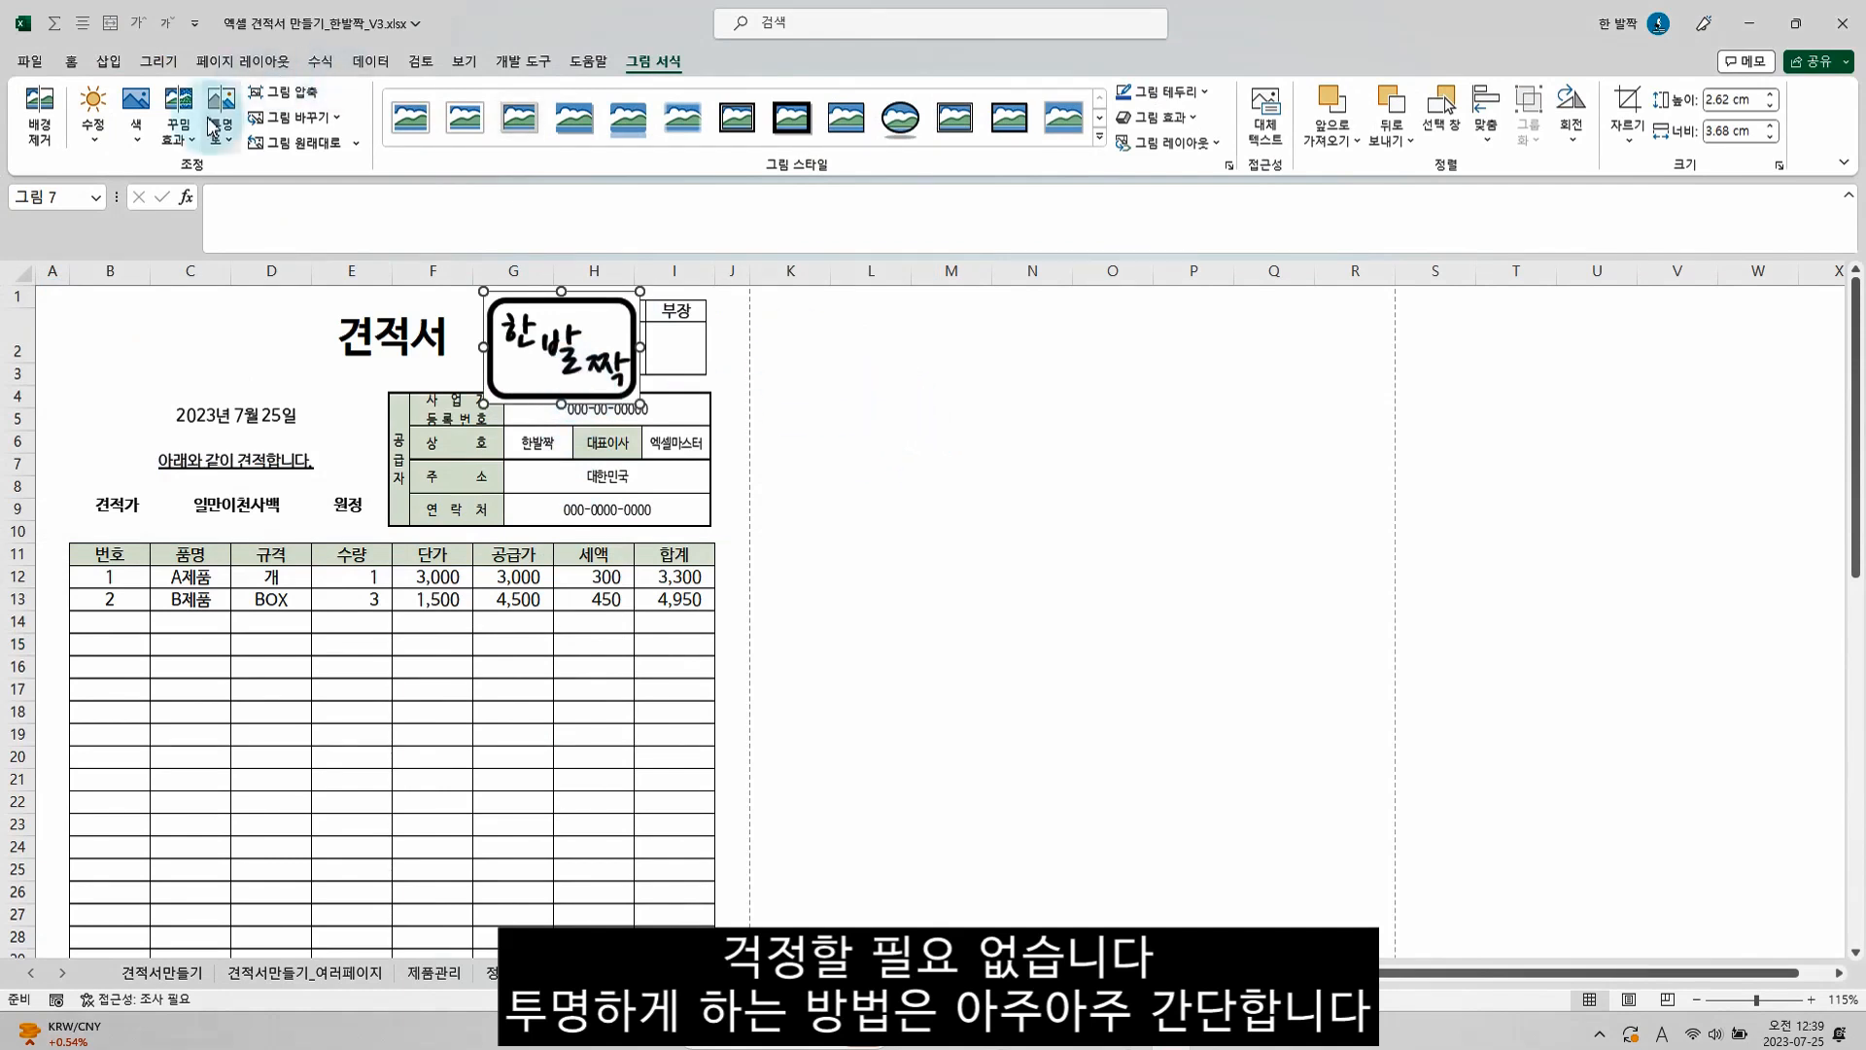
# Make the stamp picture's white background transparent with 투명한 색 설정, and keep the picture selected
pyautogui.click(138, 141)
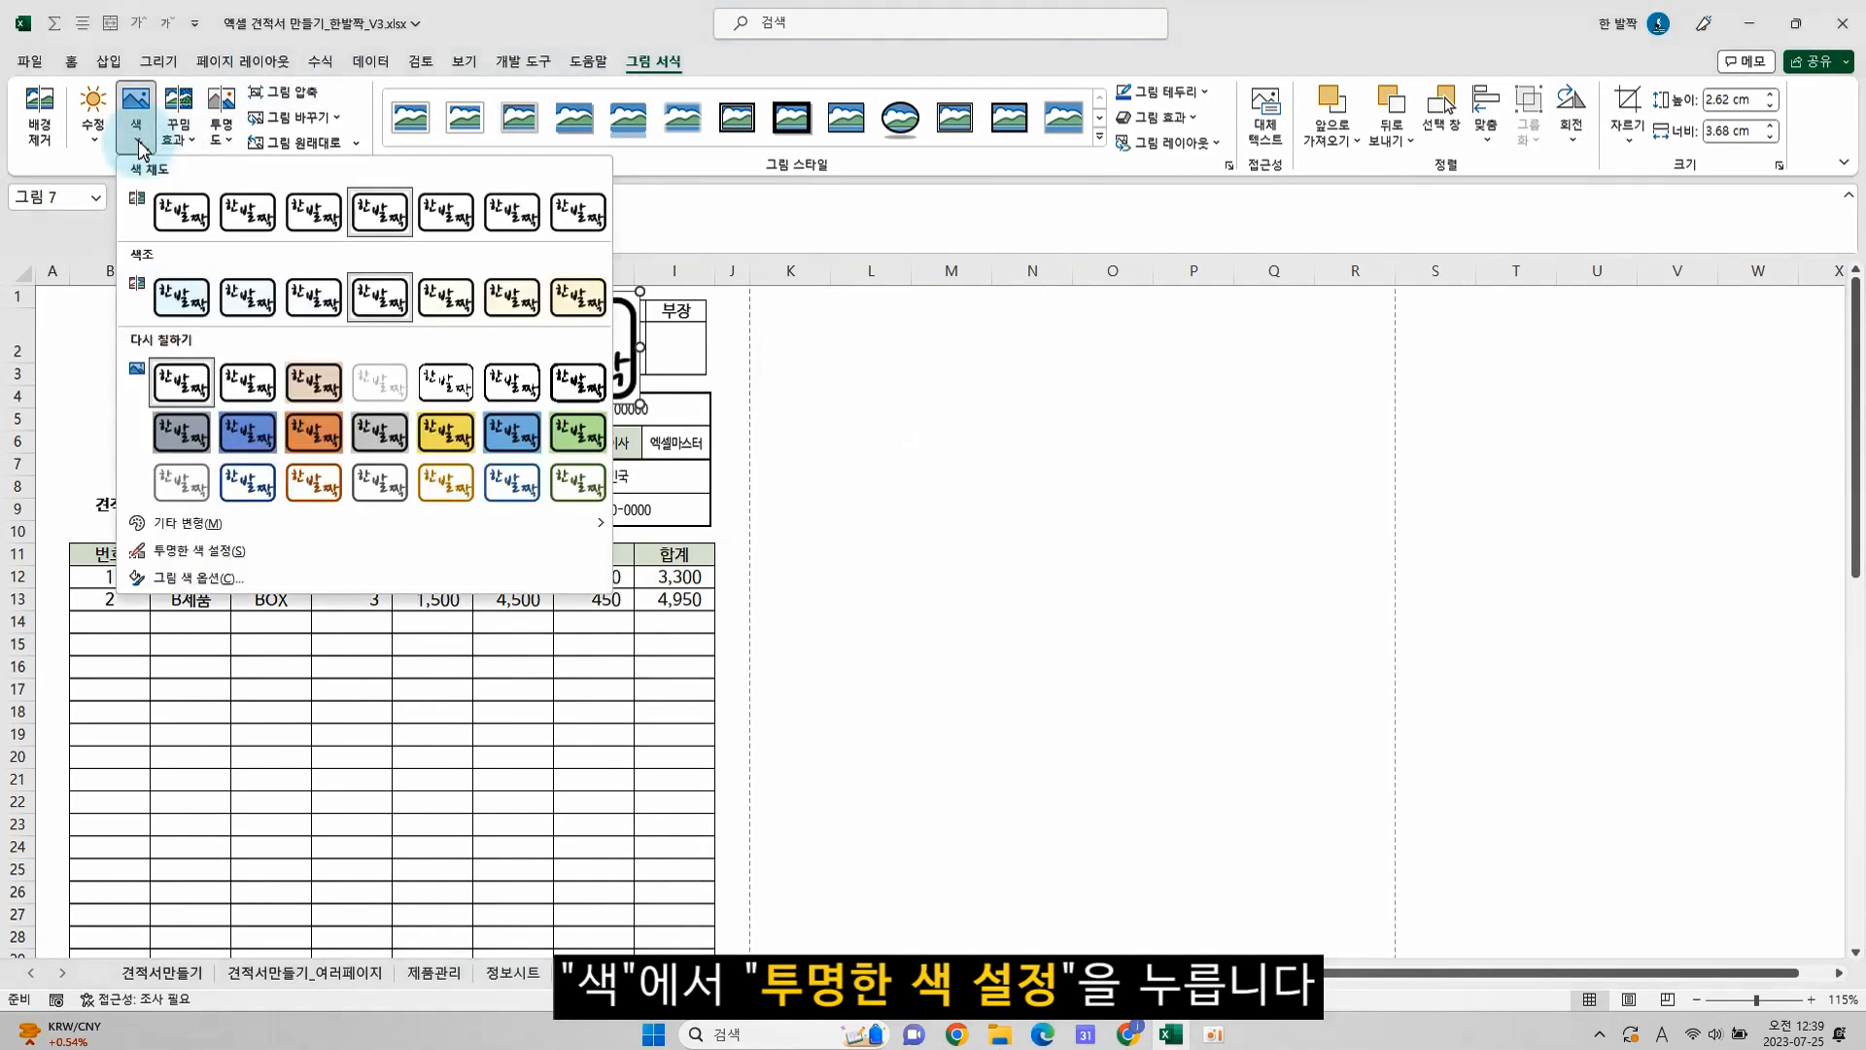
pyautogui.click(199, 550)
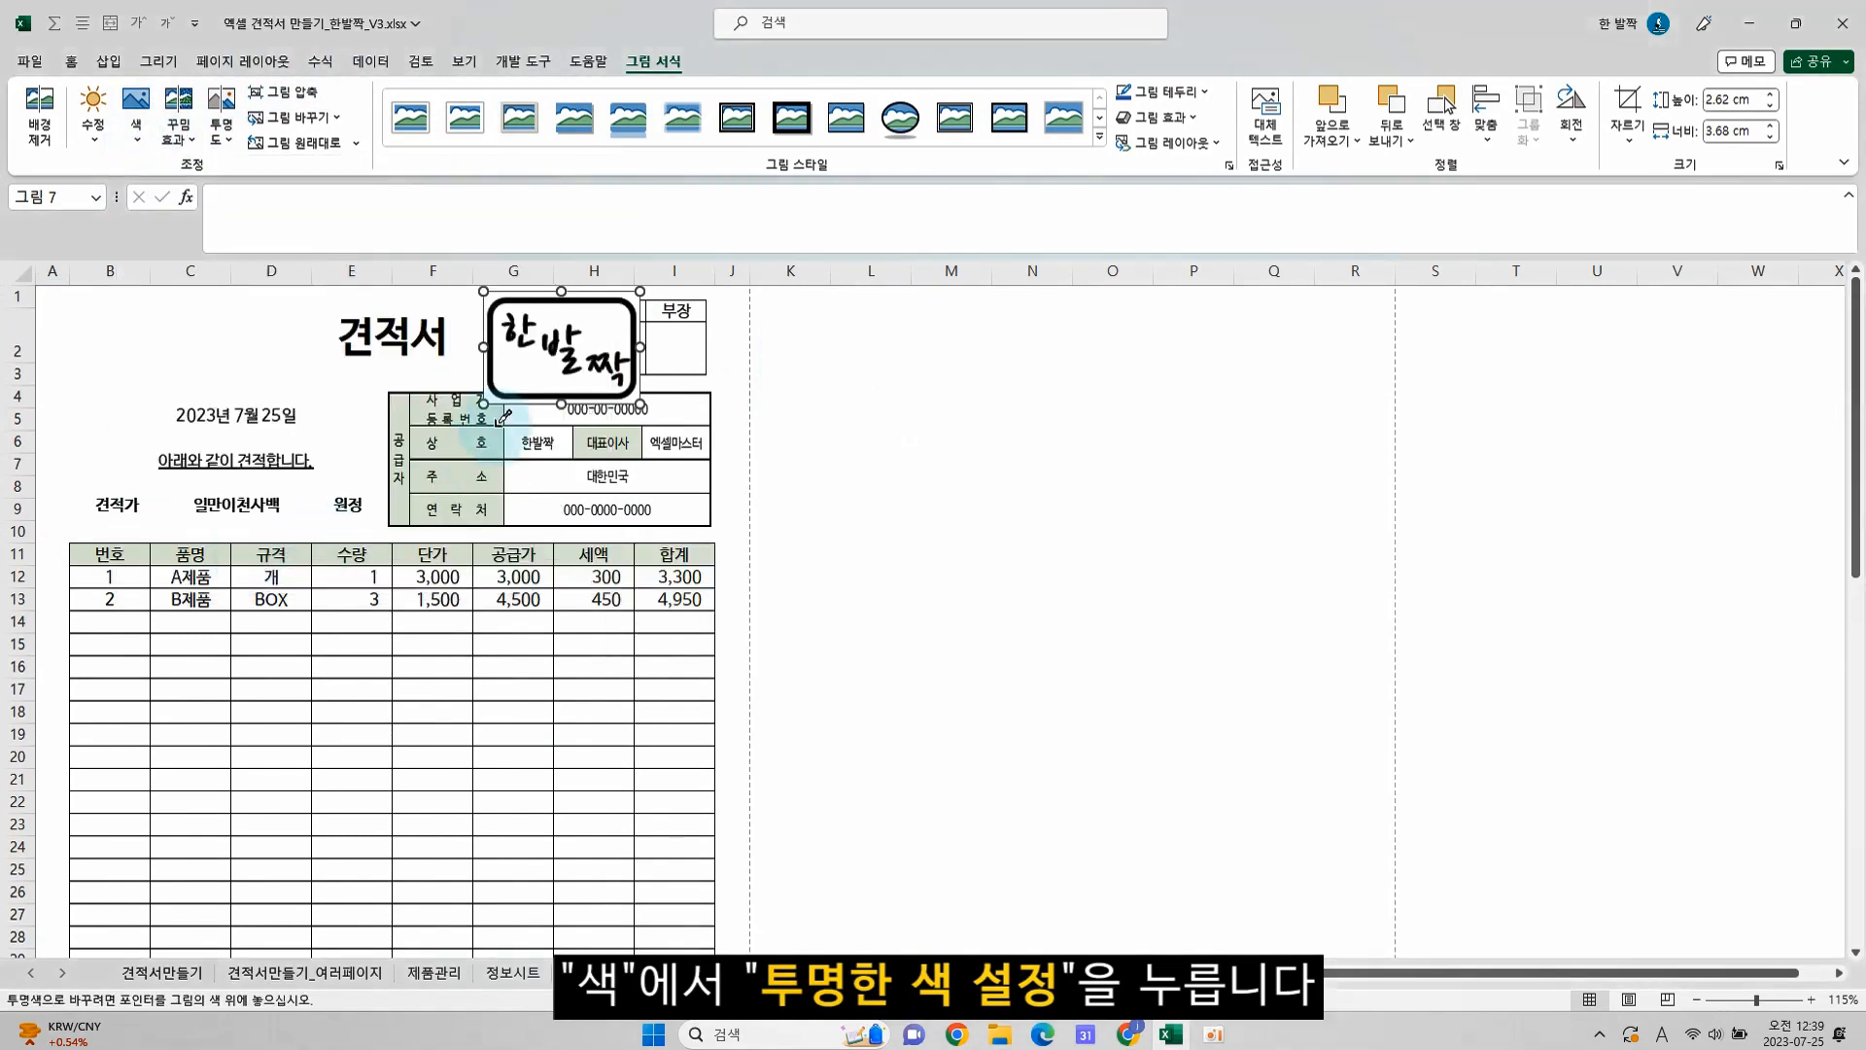
pyautogui.click(531, 369)
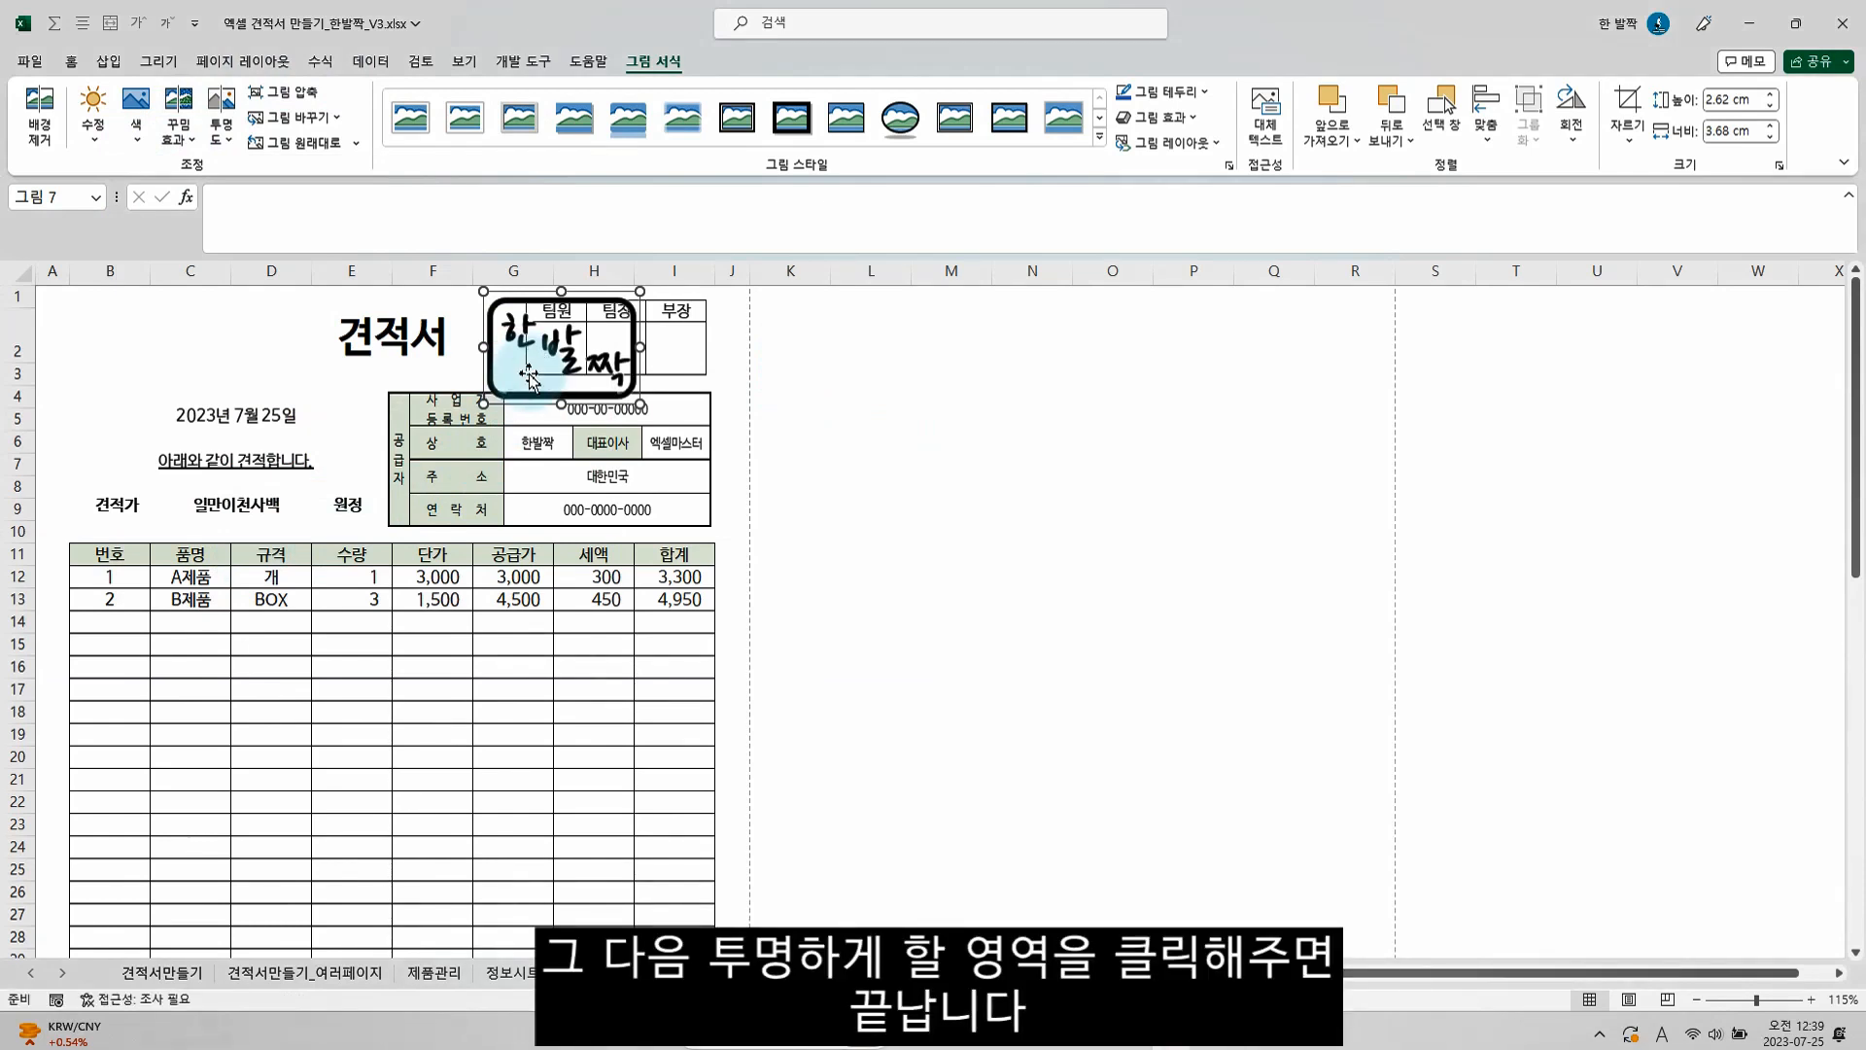
pyautogui.click(825, 435)
pyautogui.click(616, 377)
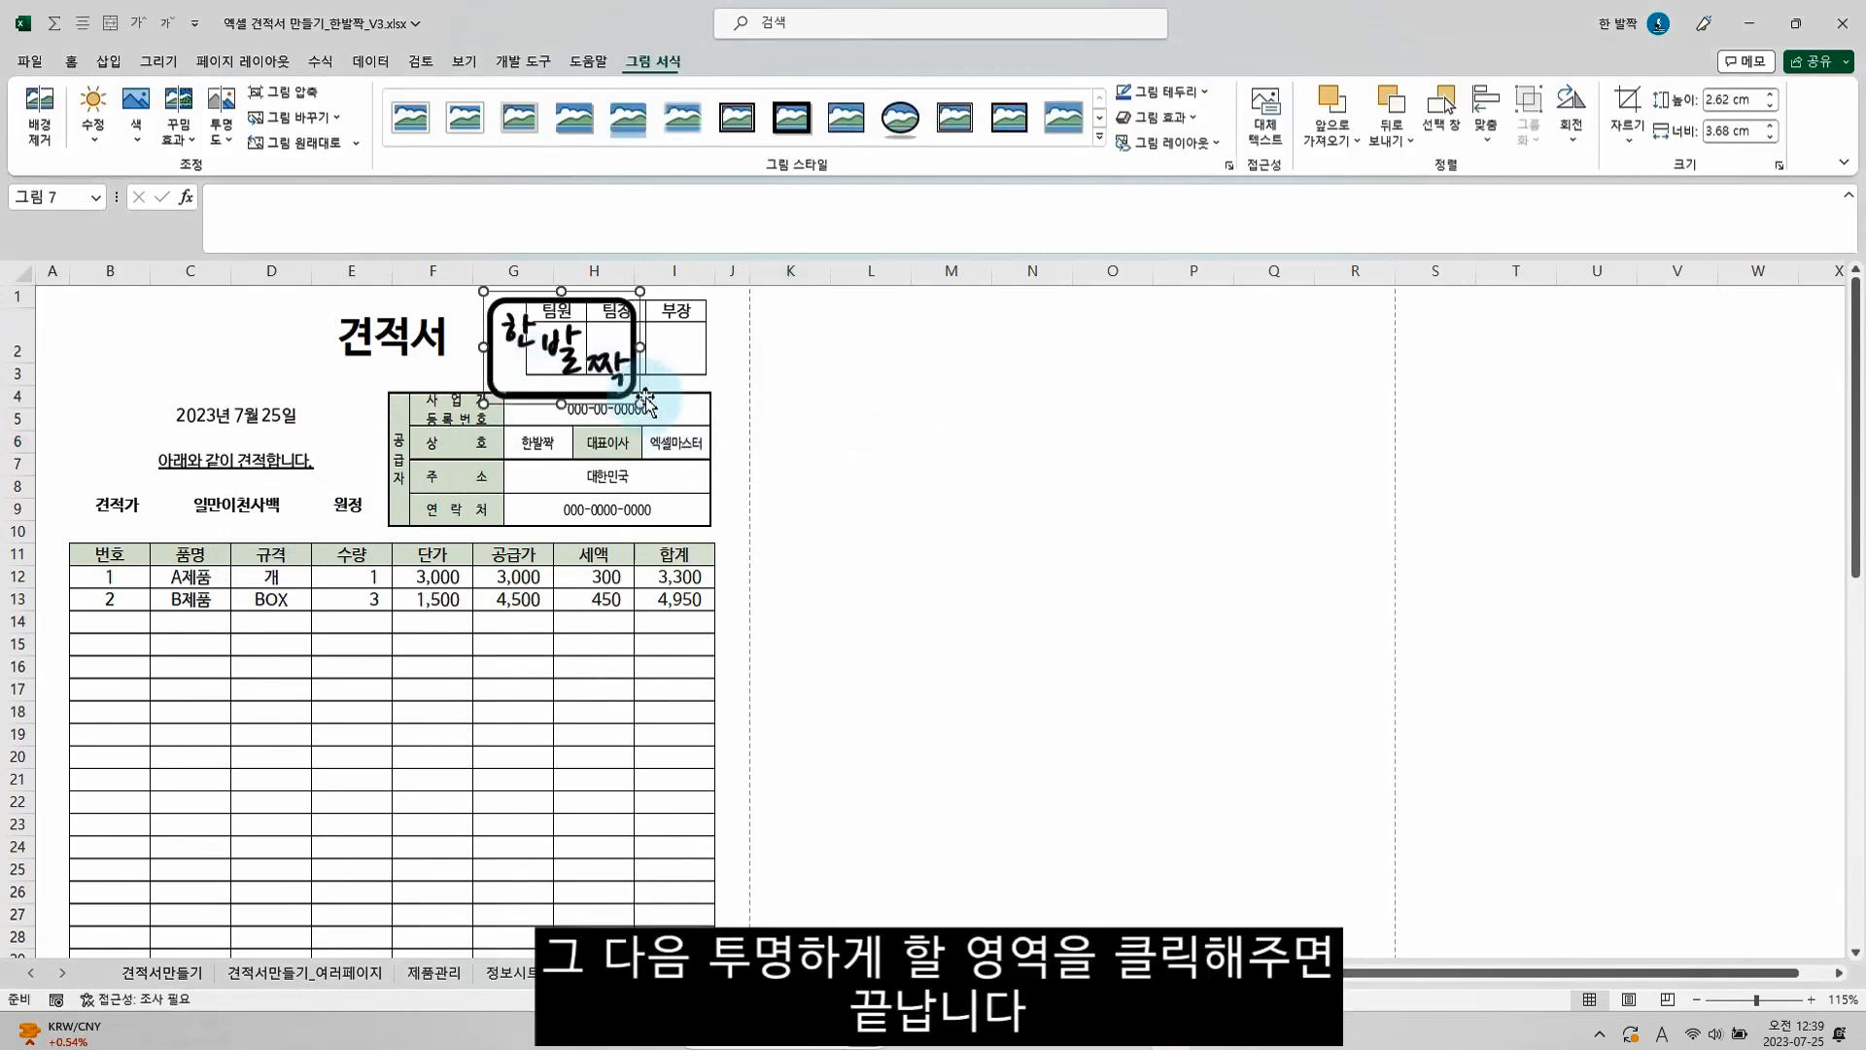
# Shrink the stamp picture to about 1.51 cm high by 2.12 cm wide, place it over the 팀원 approval box, and deselect it
pyautogui.moveTo(637, 398); pyautogui.dragTo(551, 357)
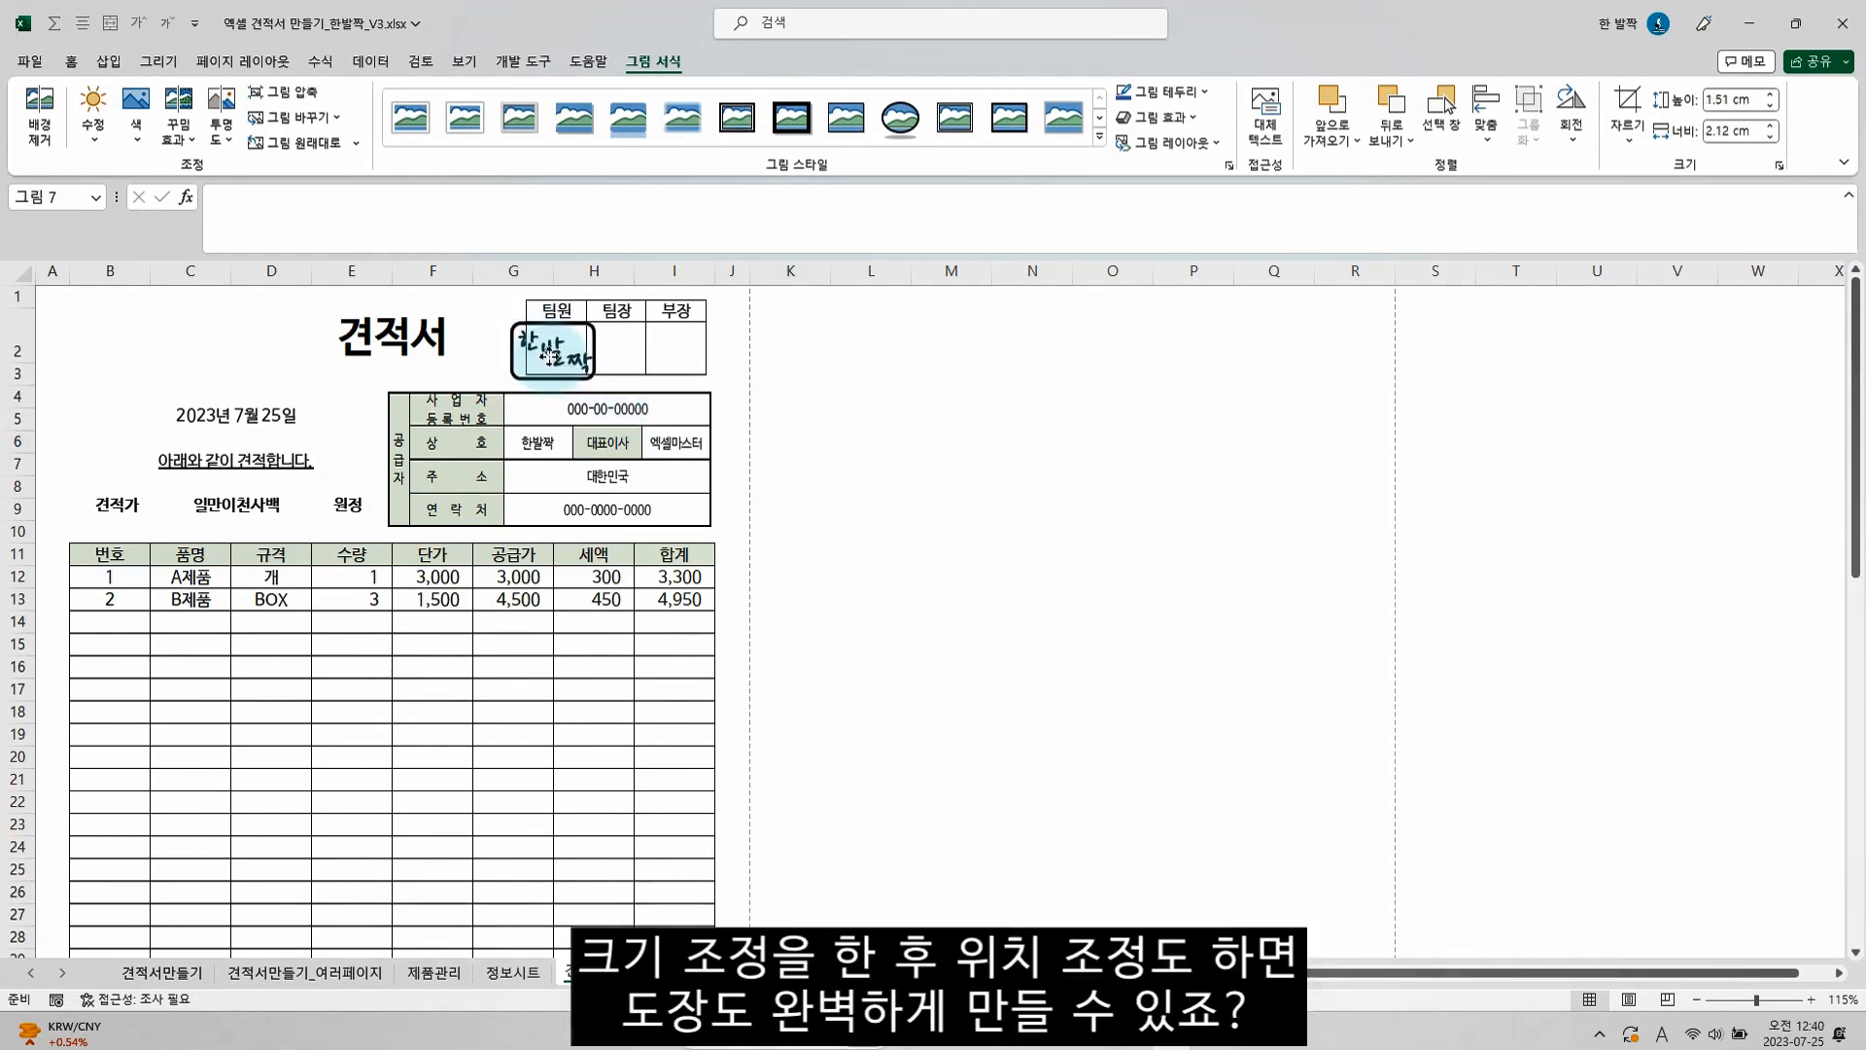
pyautogui.click(824, 375)
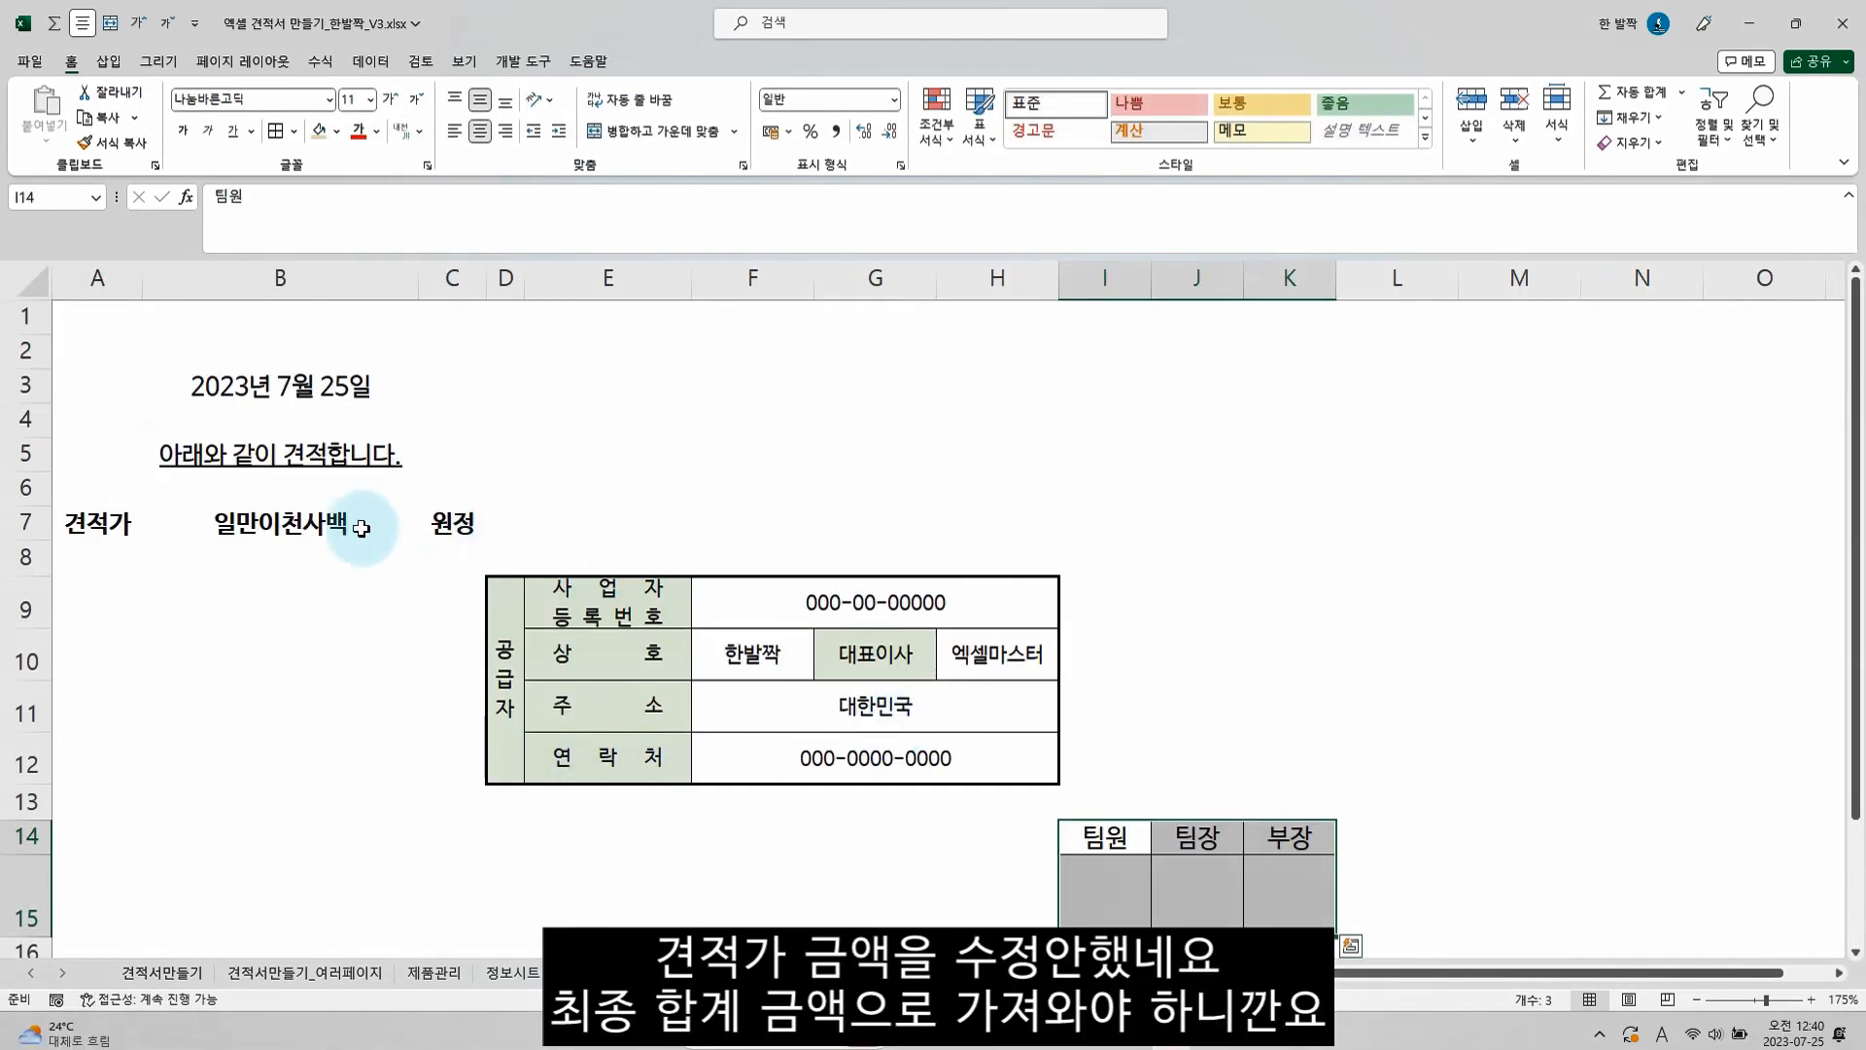
# Link the 견적가 amount in B7 of 데이터샘플 to the 합계금액 cell G63 on 견적서샘플, and compare both amounts on the quotation
pyautogui.click(324, 526)
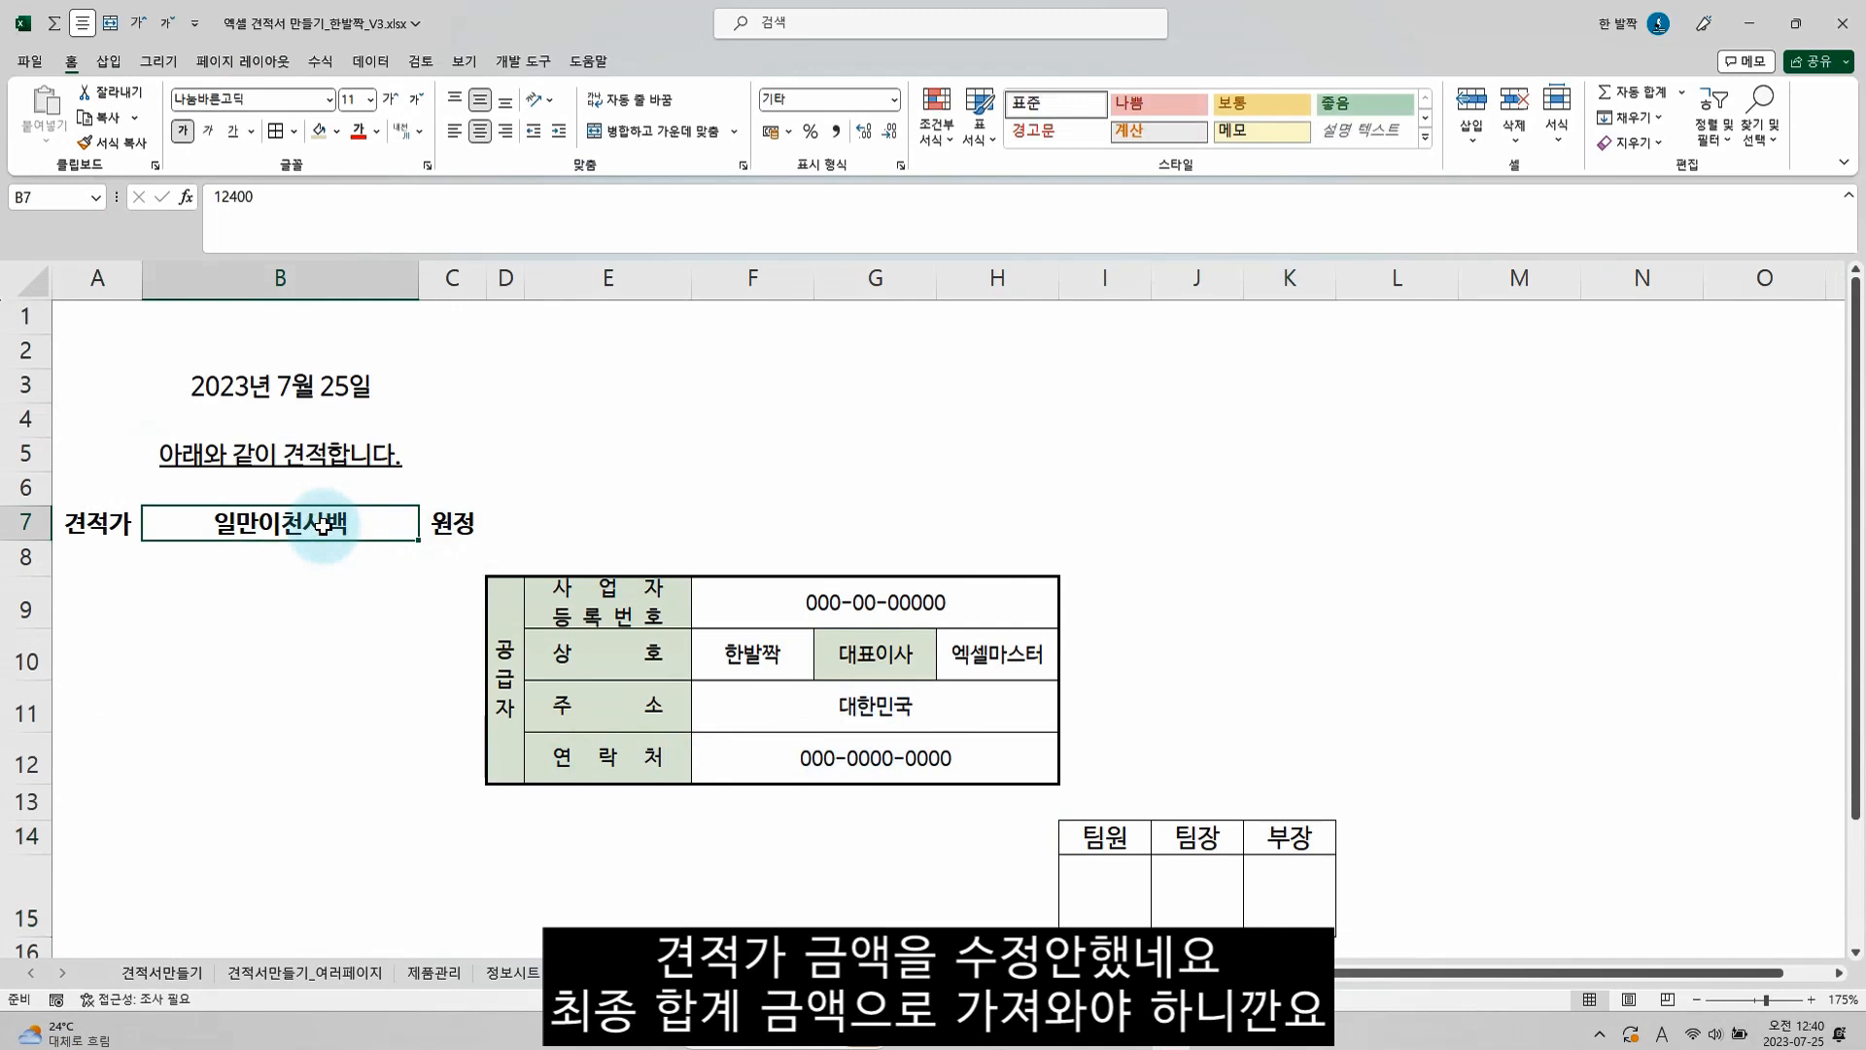
pyautogui.write('=')
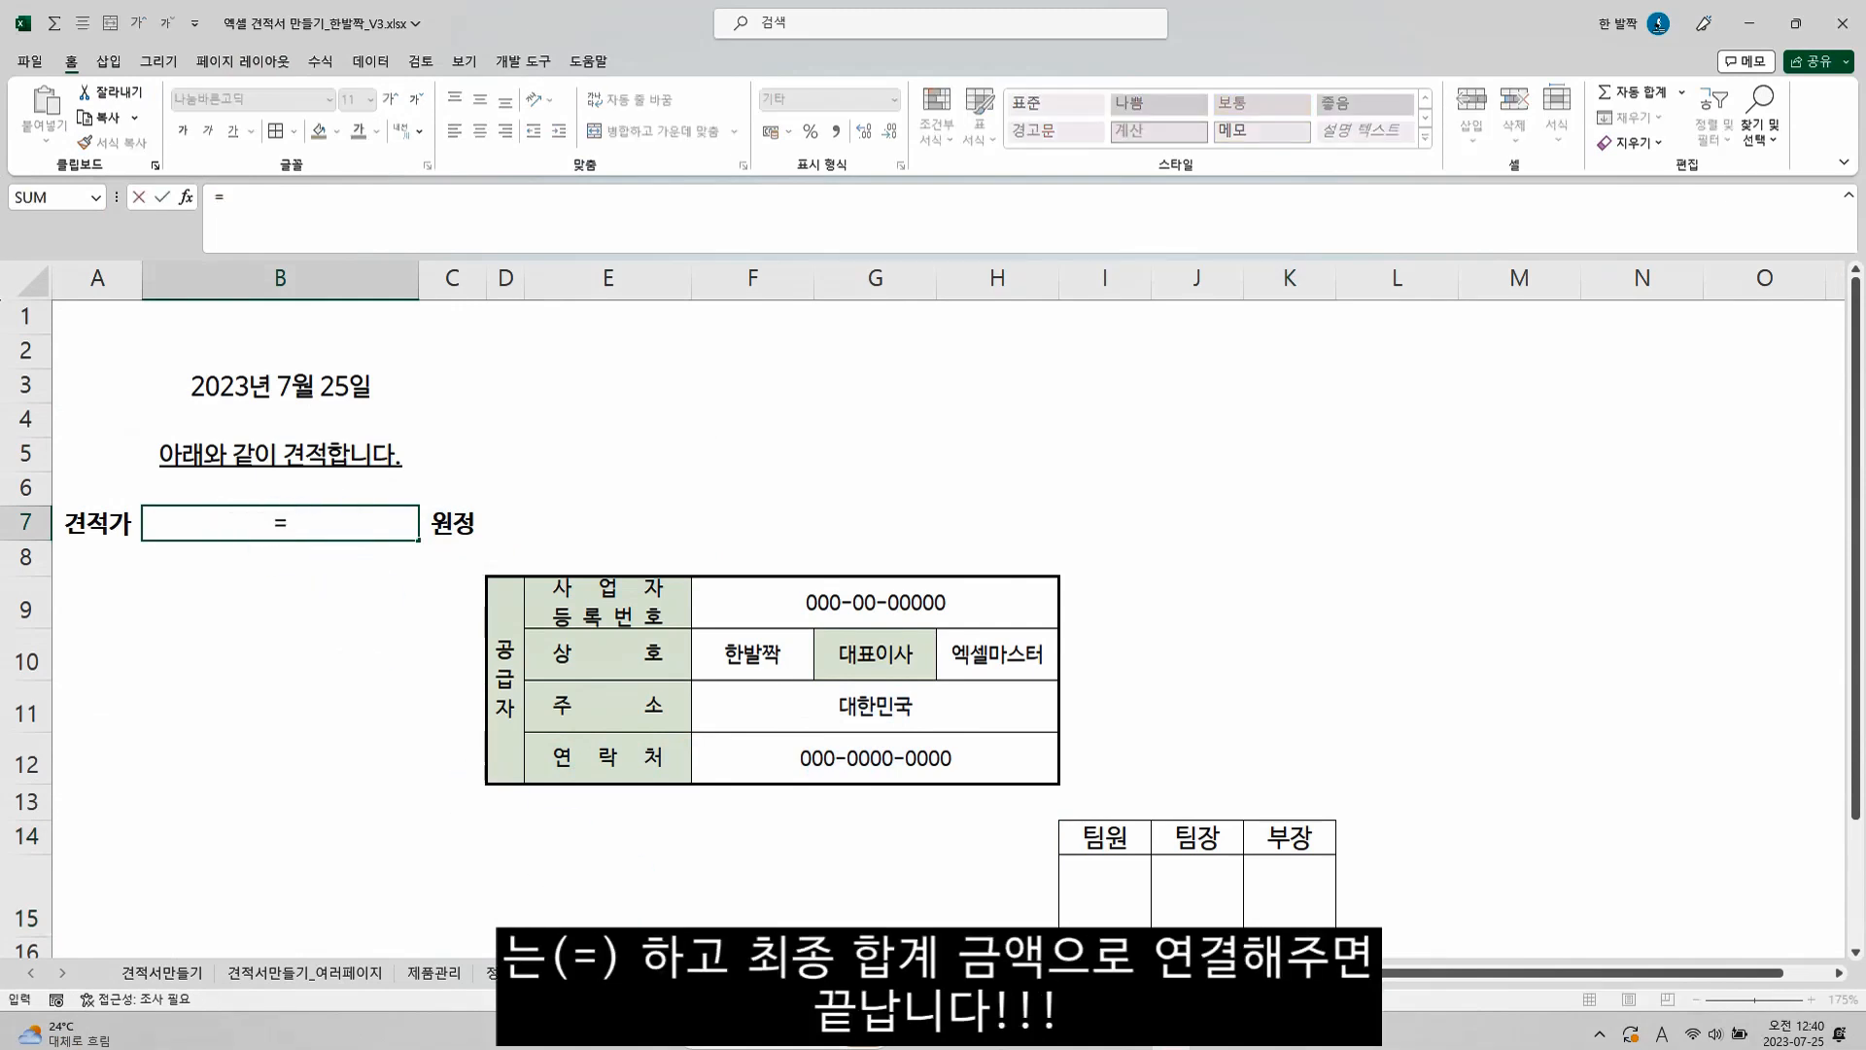
pyautogui.click(875, 972)
pyautogui.scroll(-8, 612, 688)
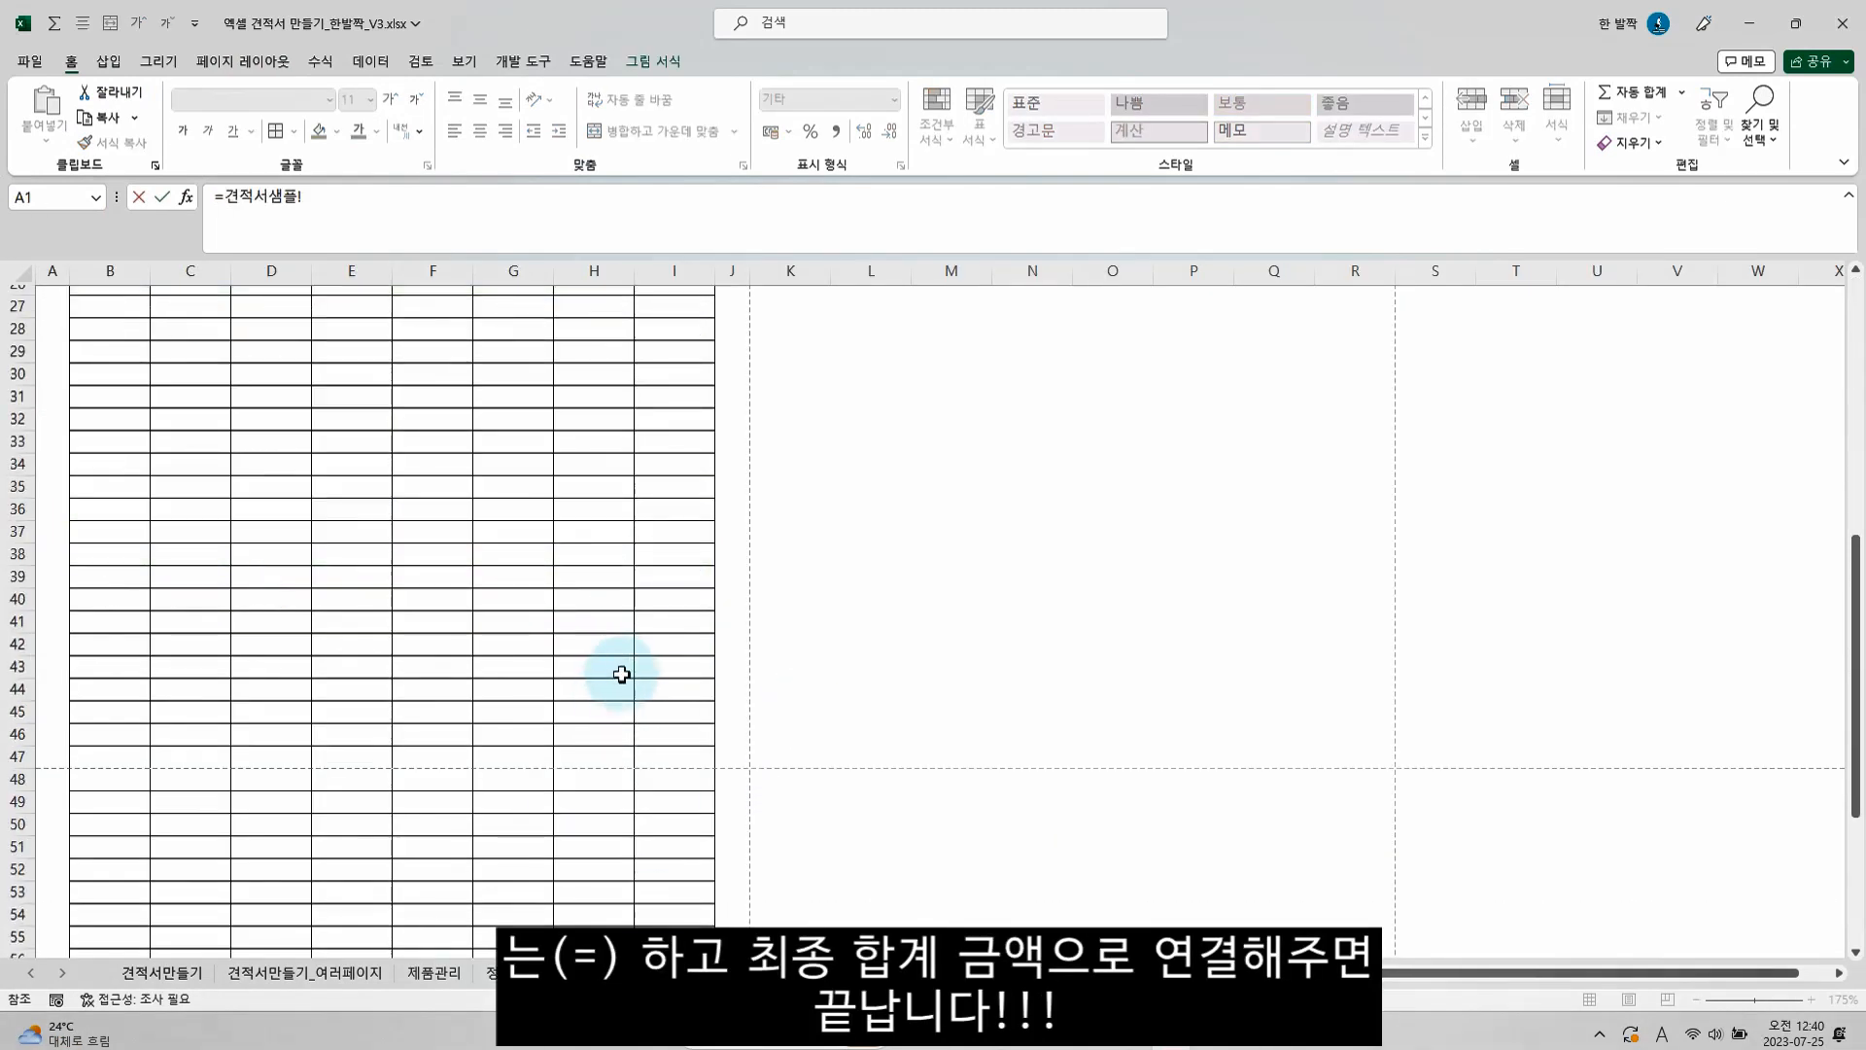
pyautogui.scroll(-5, 620, 666)
pyautogui.click(594, 815)
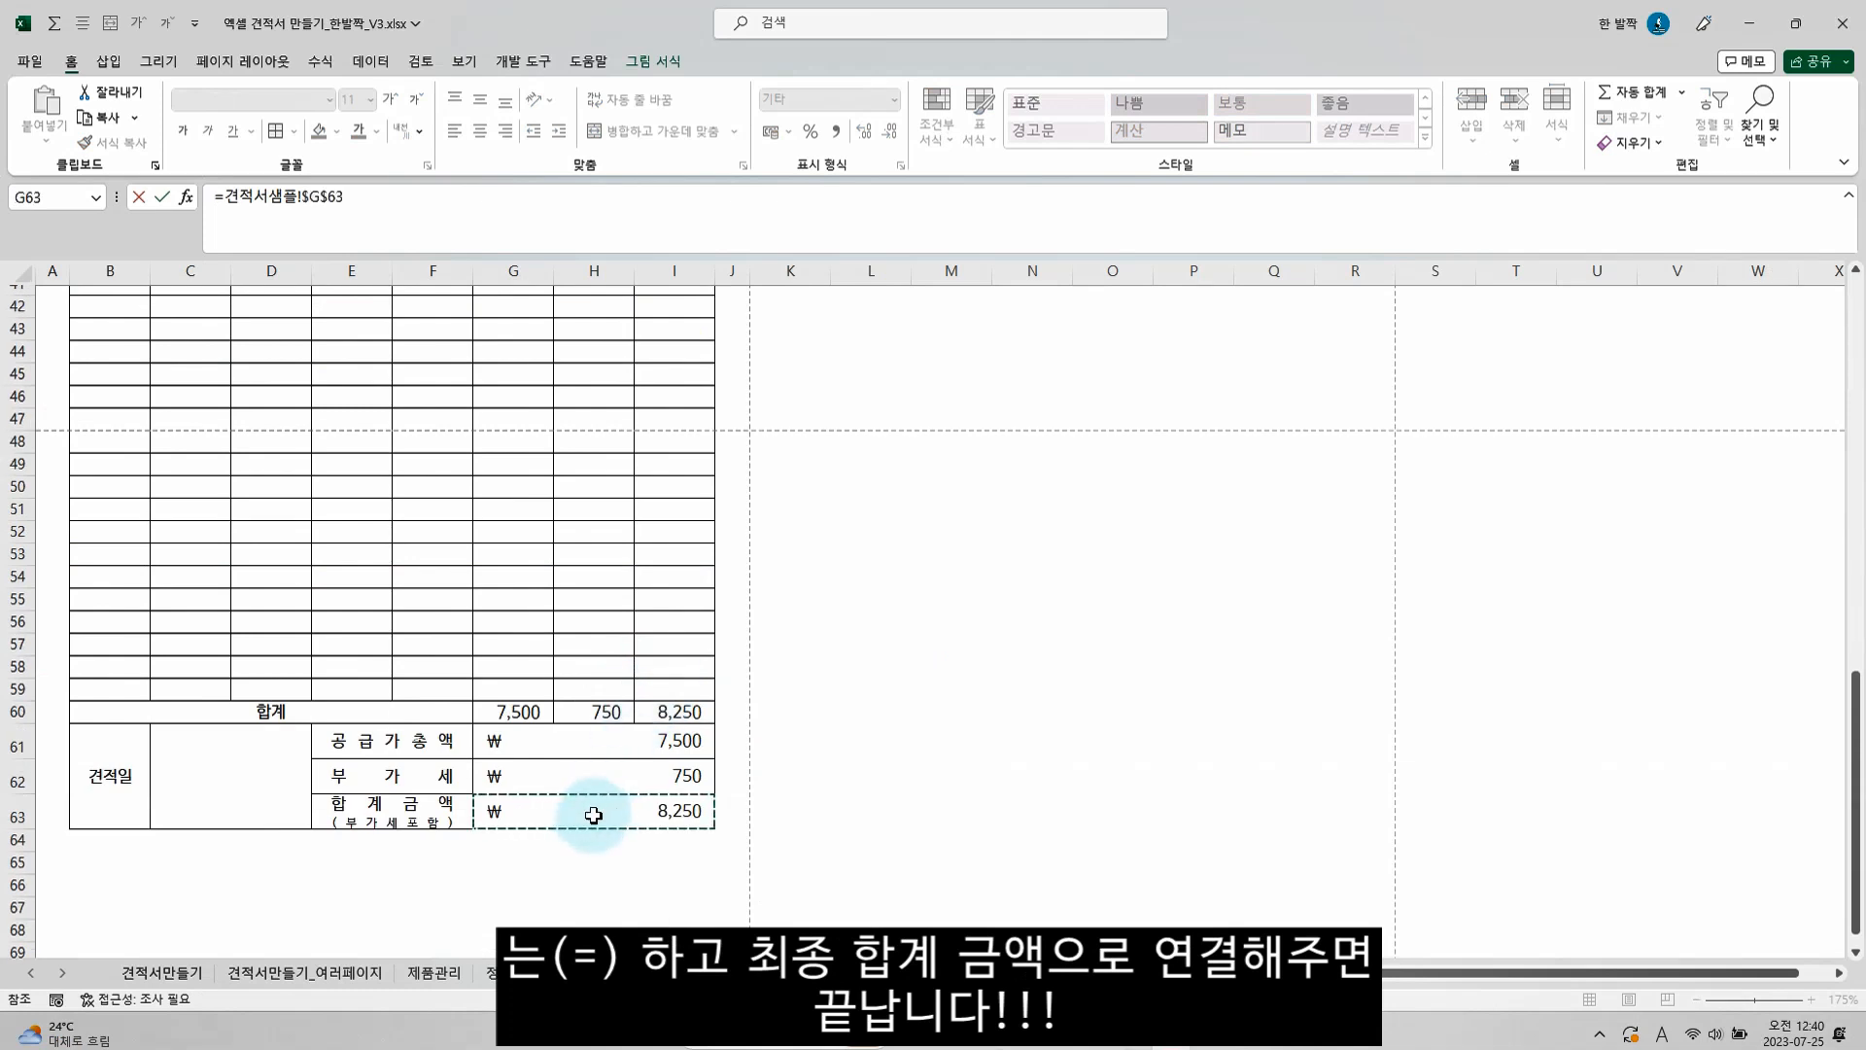
pyautogui.press('Return')
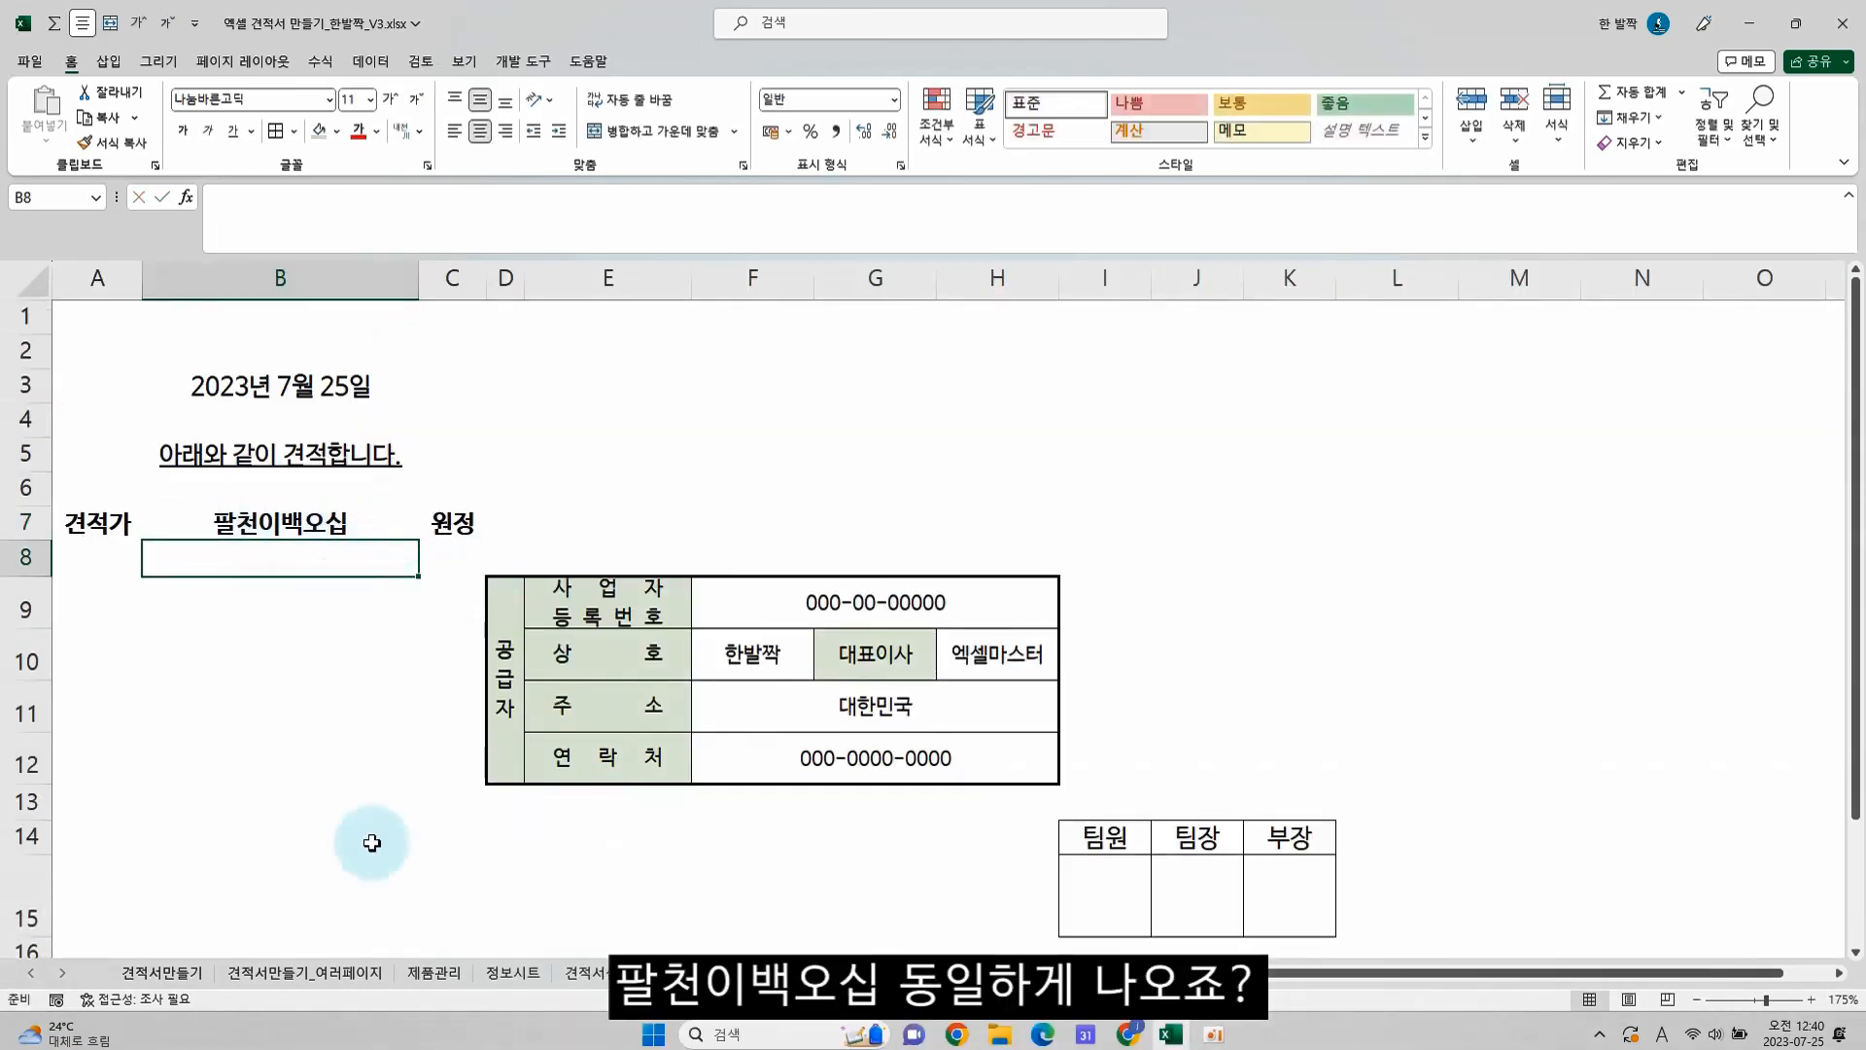
pyautogui.click(586, 972)
pyautogui.click(645, 812)
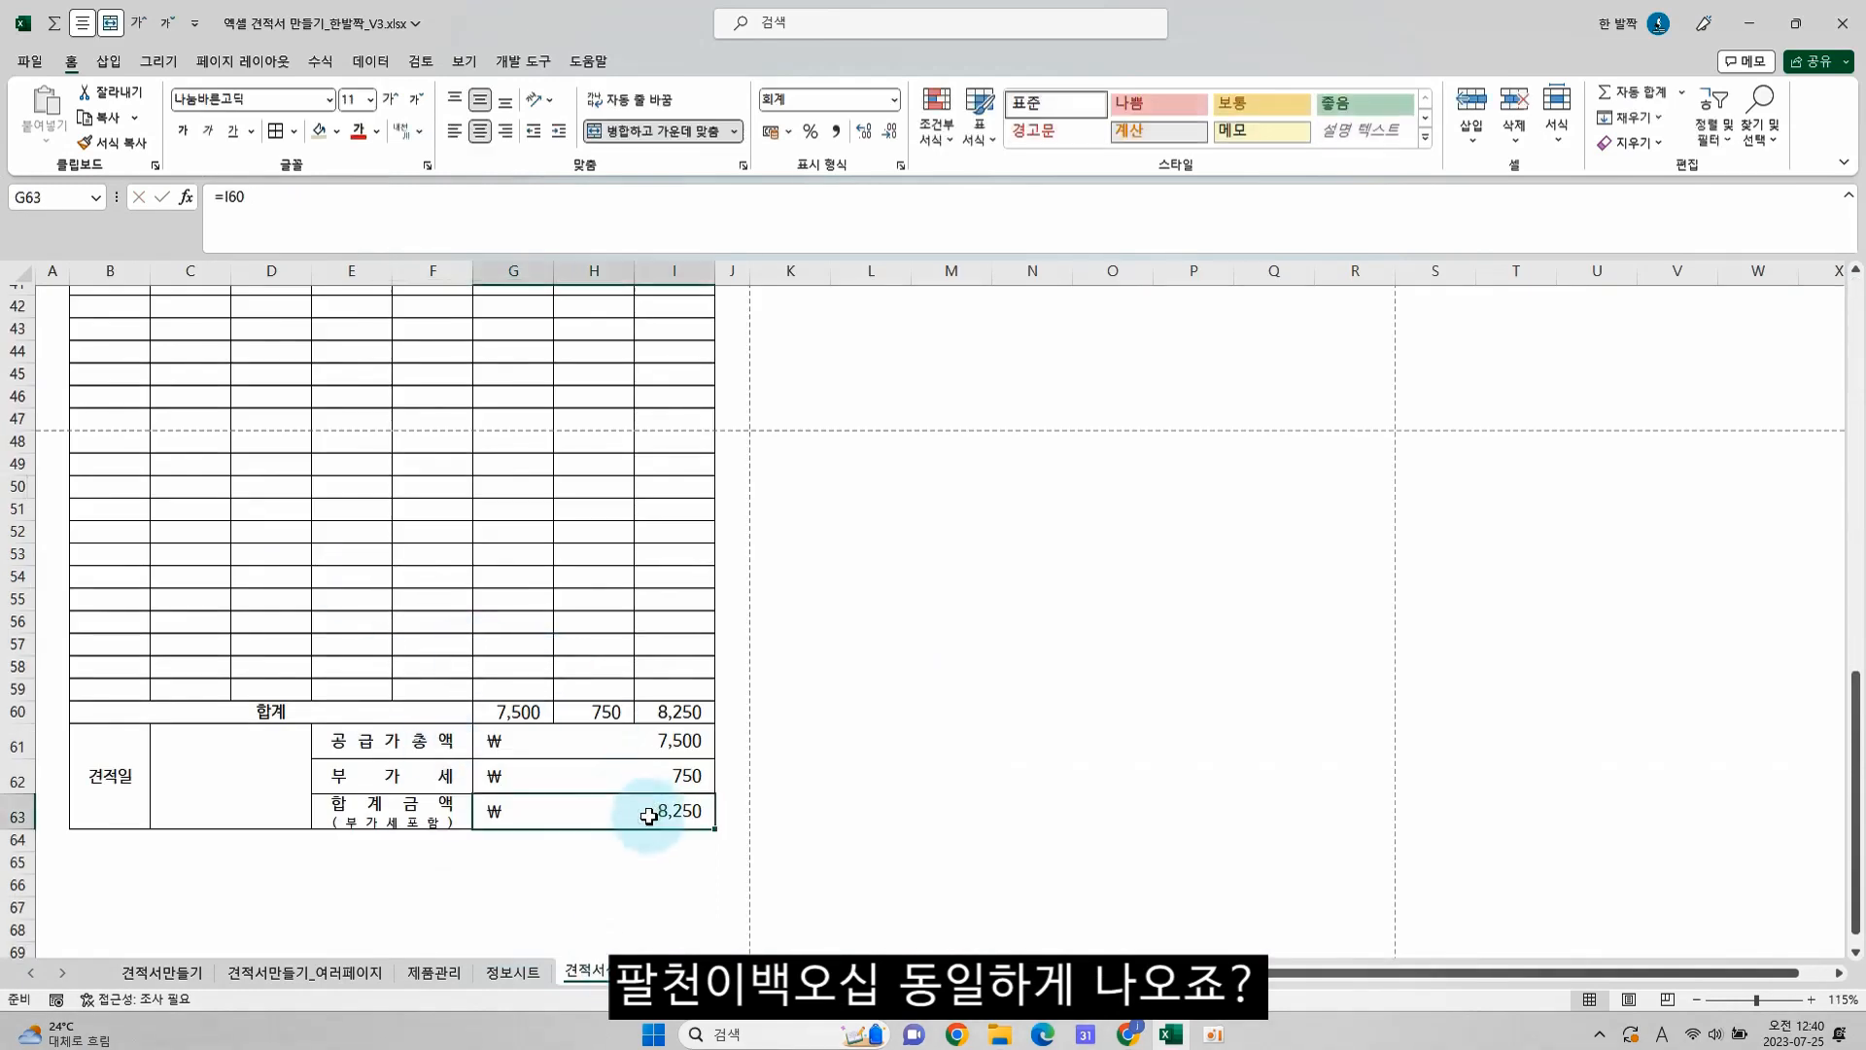
pyautogui.scroll(14, 446, 554)
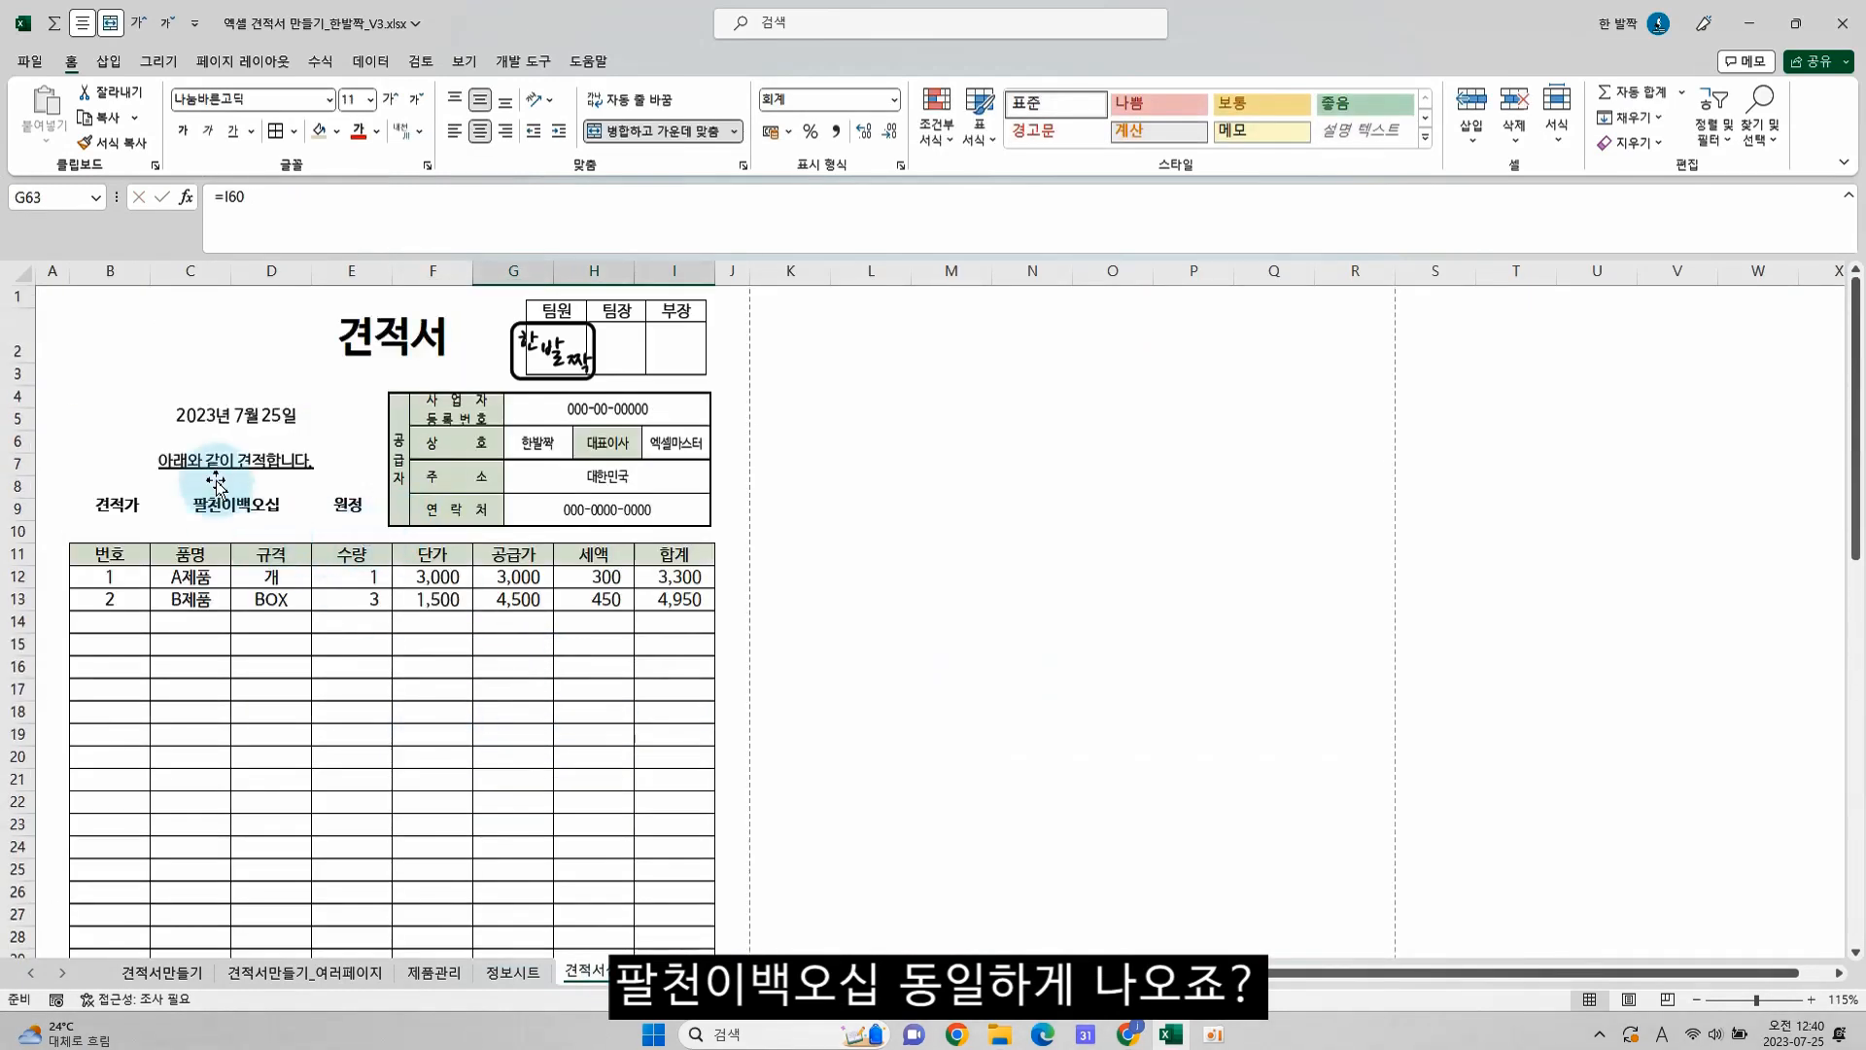
# Choose D제품 as the 품명 in row 14 of the quotation, and select that row's 수량 cell
pyautogui.click(185, 623)
pyautogui.click(239, 623)
pyautogui.click(200, 688)
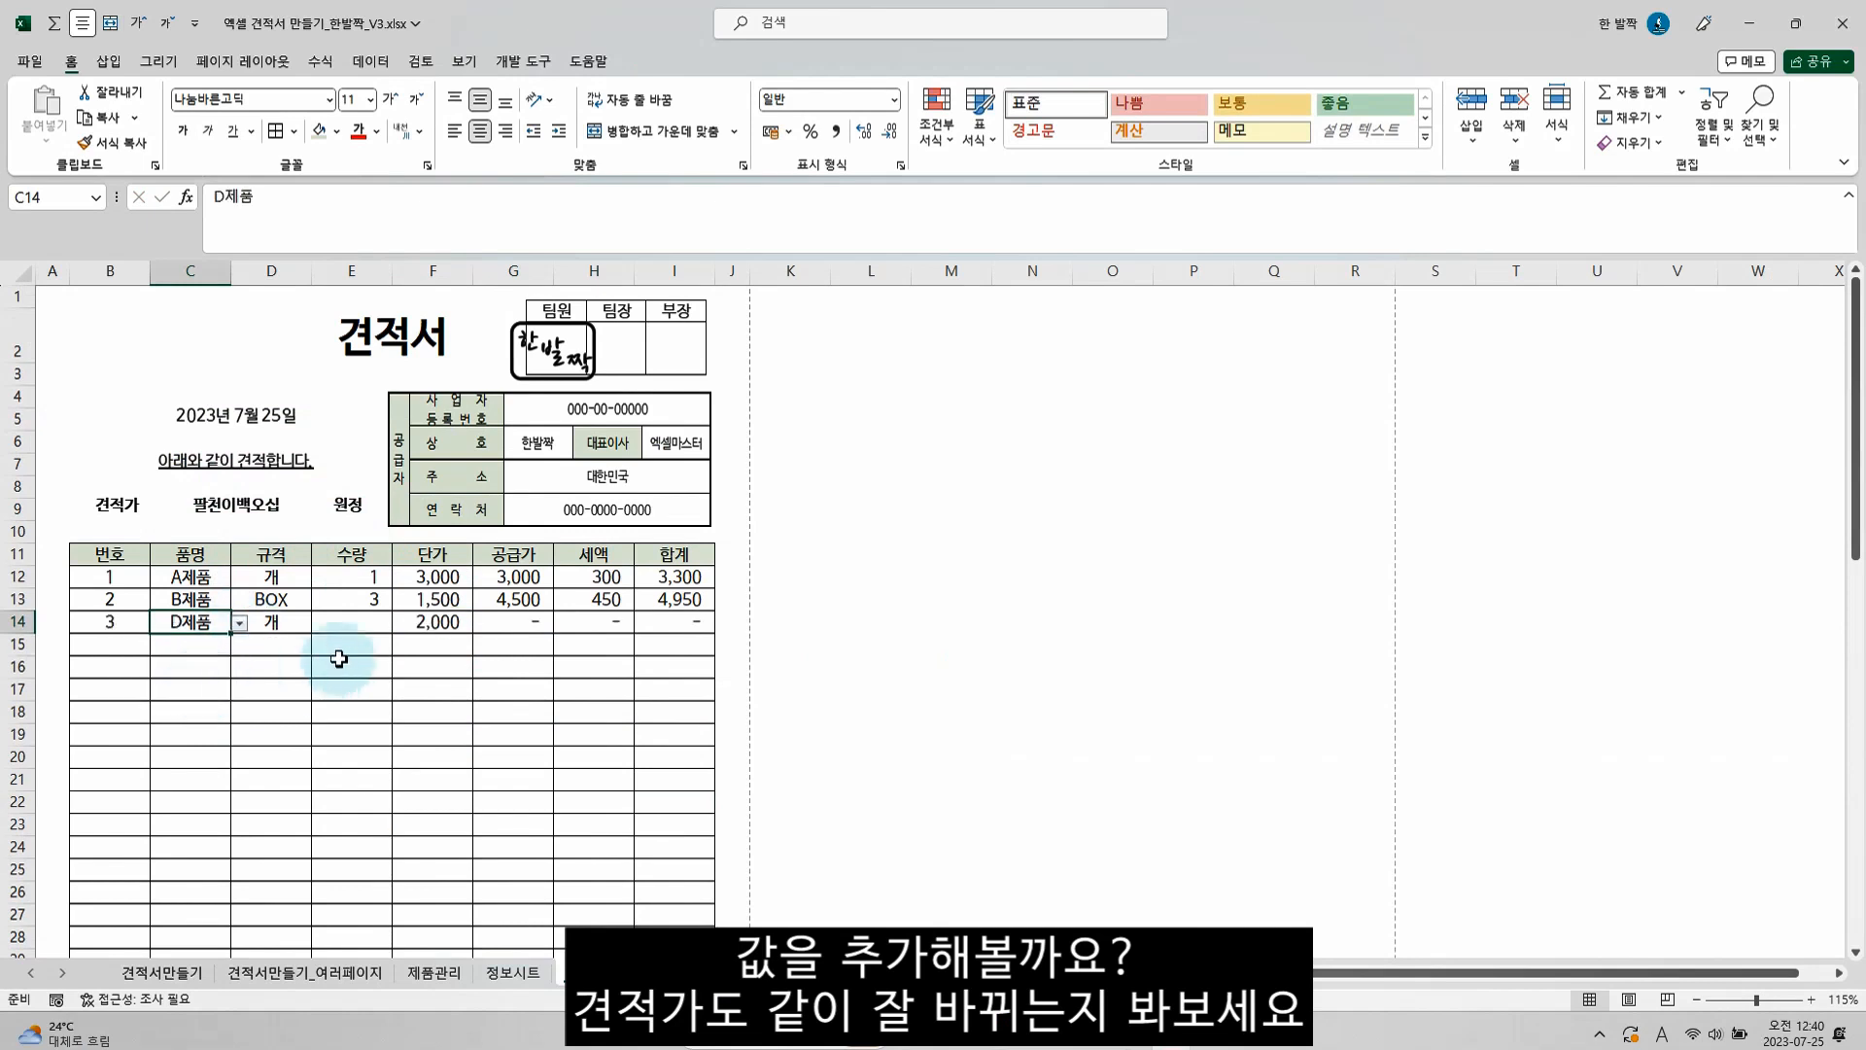
pyautogui.click(364, 625)
# Try a quantity of 51 for D제품 in E14, and clear the cell again
pyautogui.write('51')
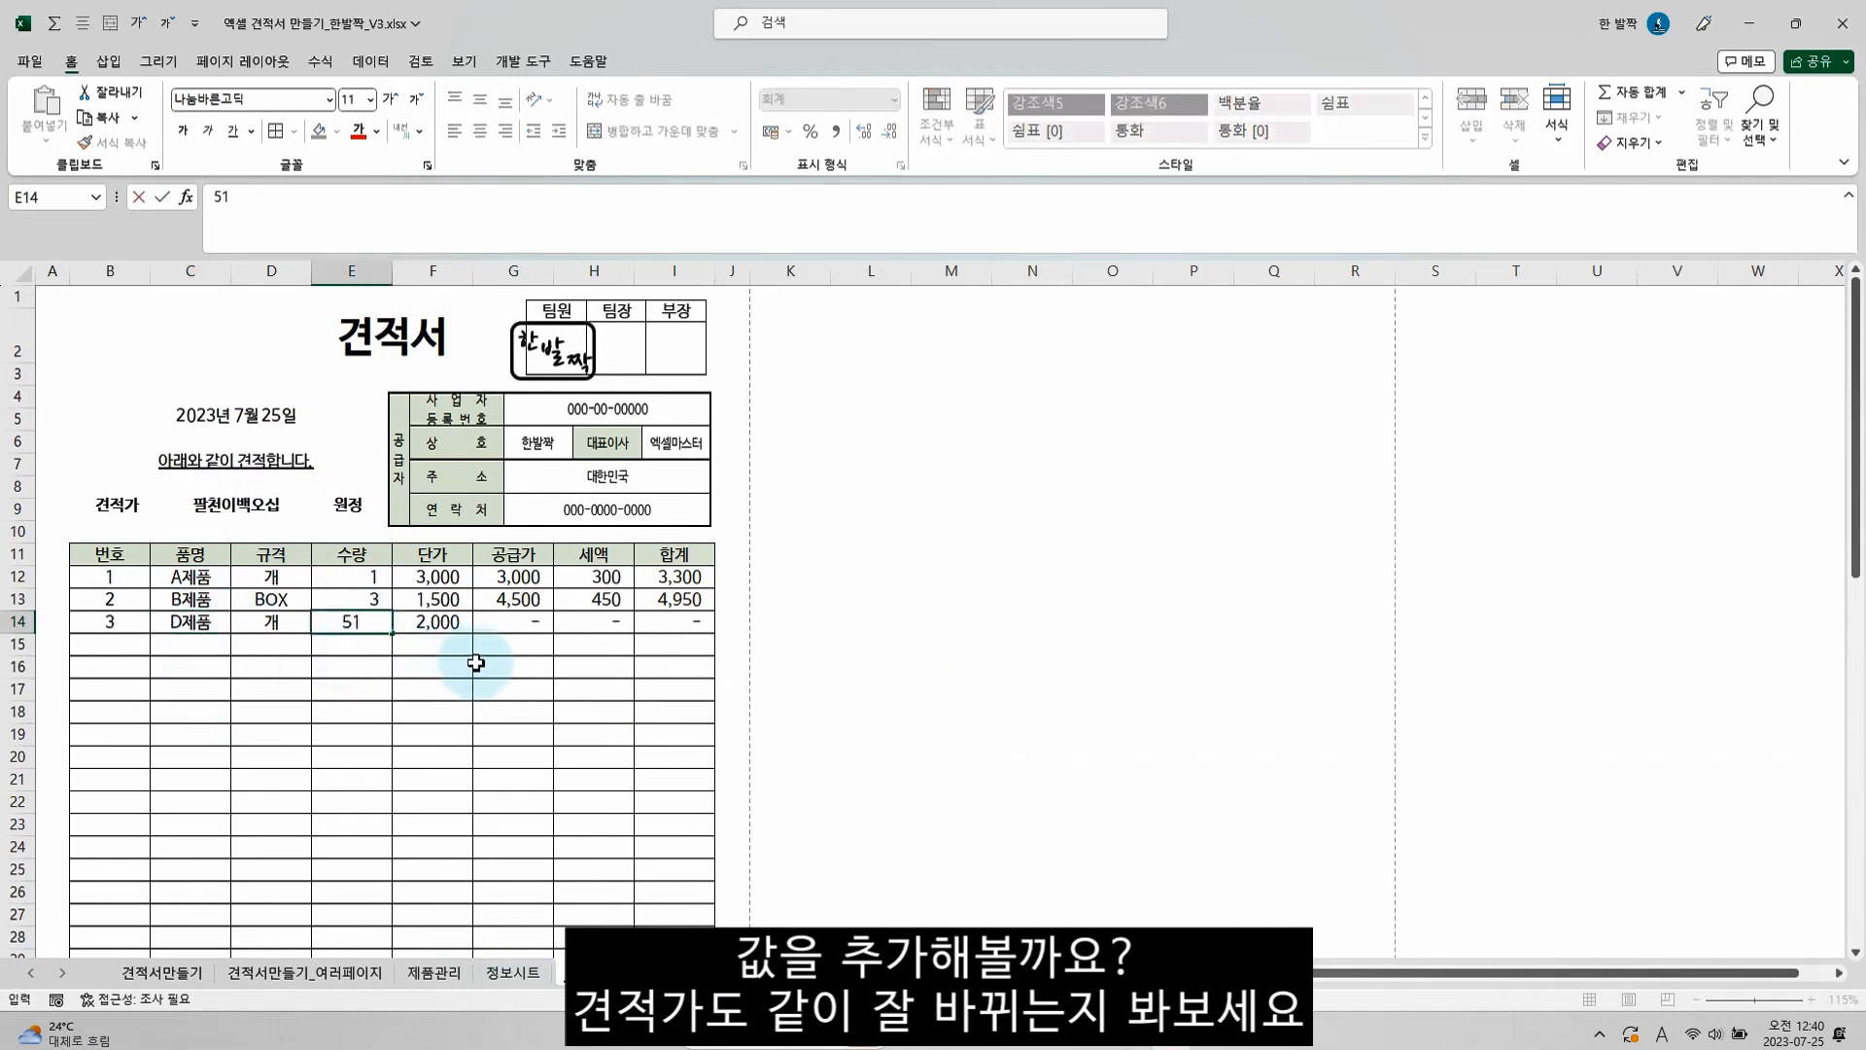
pyautogui.press('Return')
pyautogui.click(369, 618)
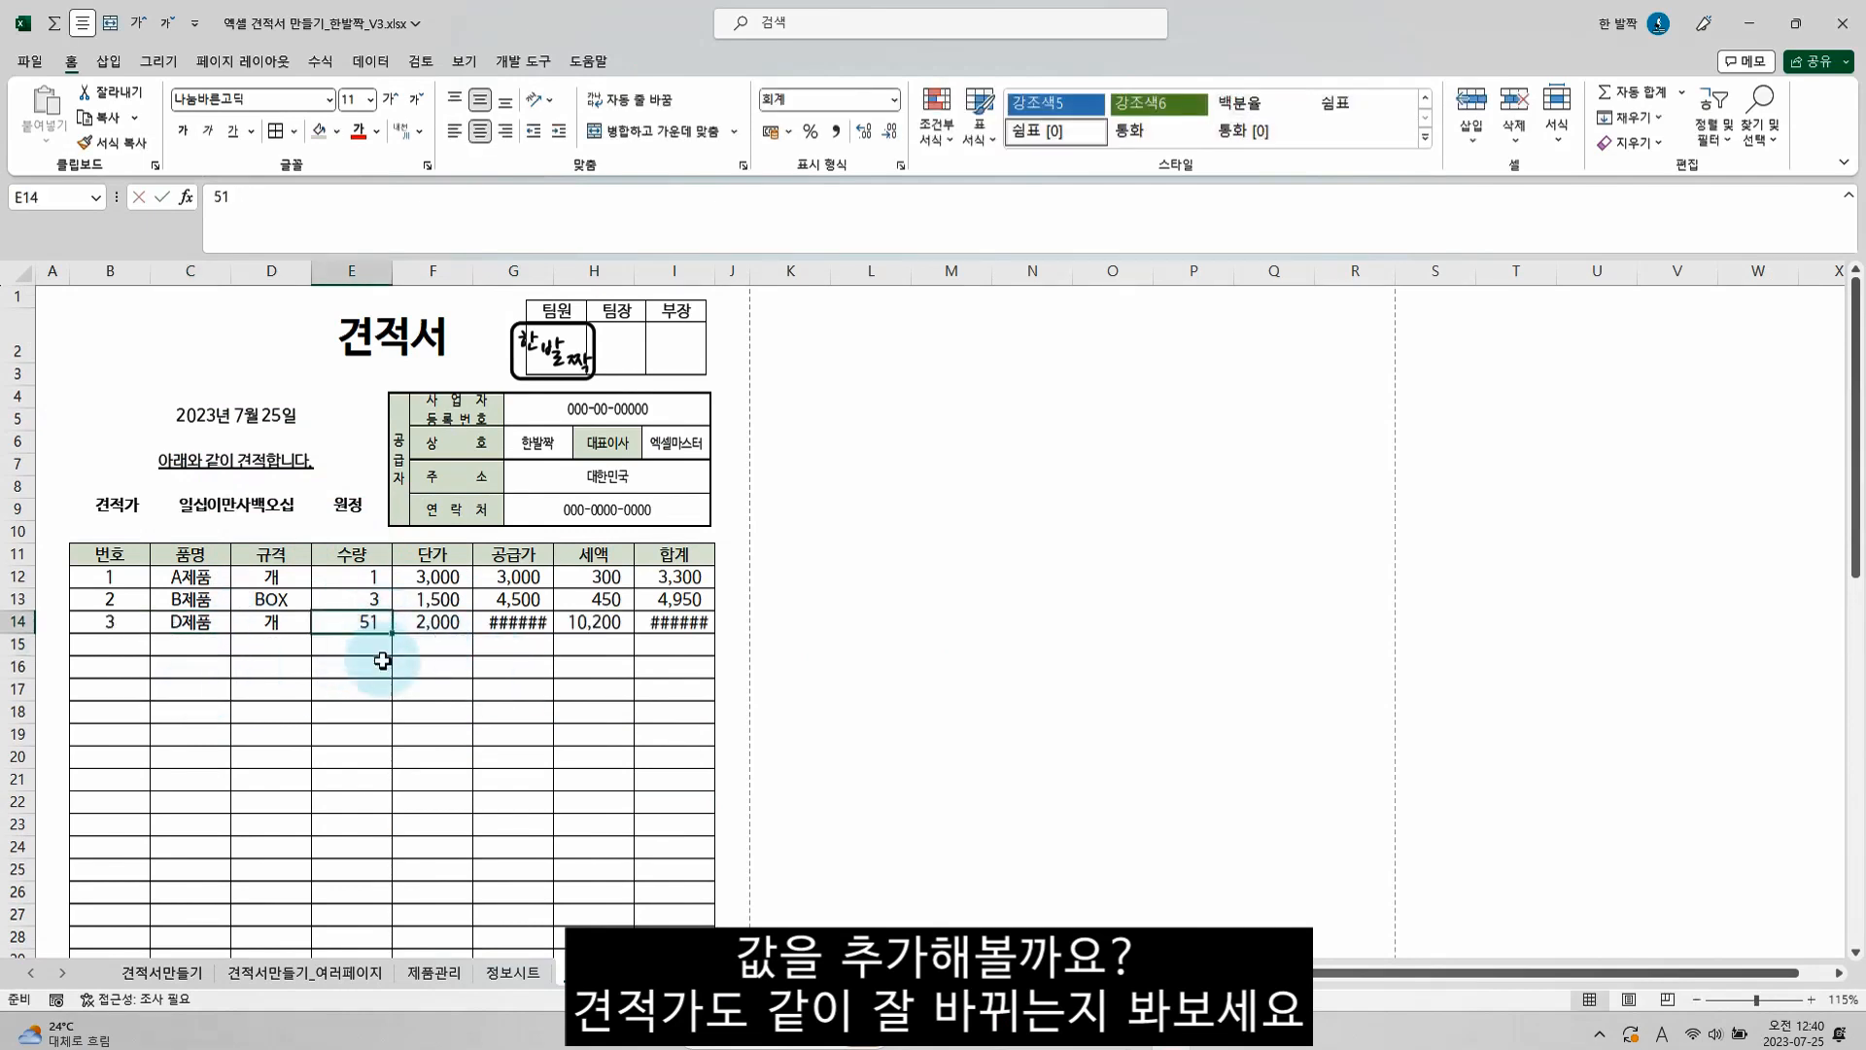
pyautogui.press('Delete')
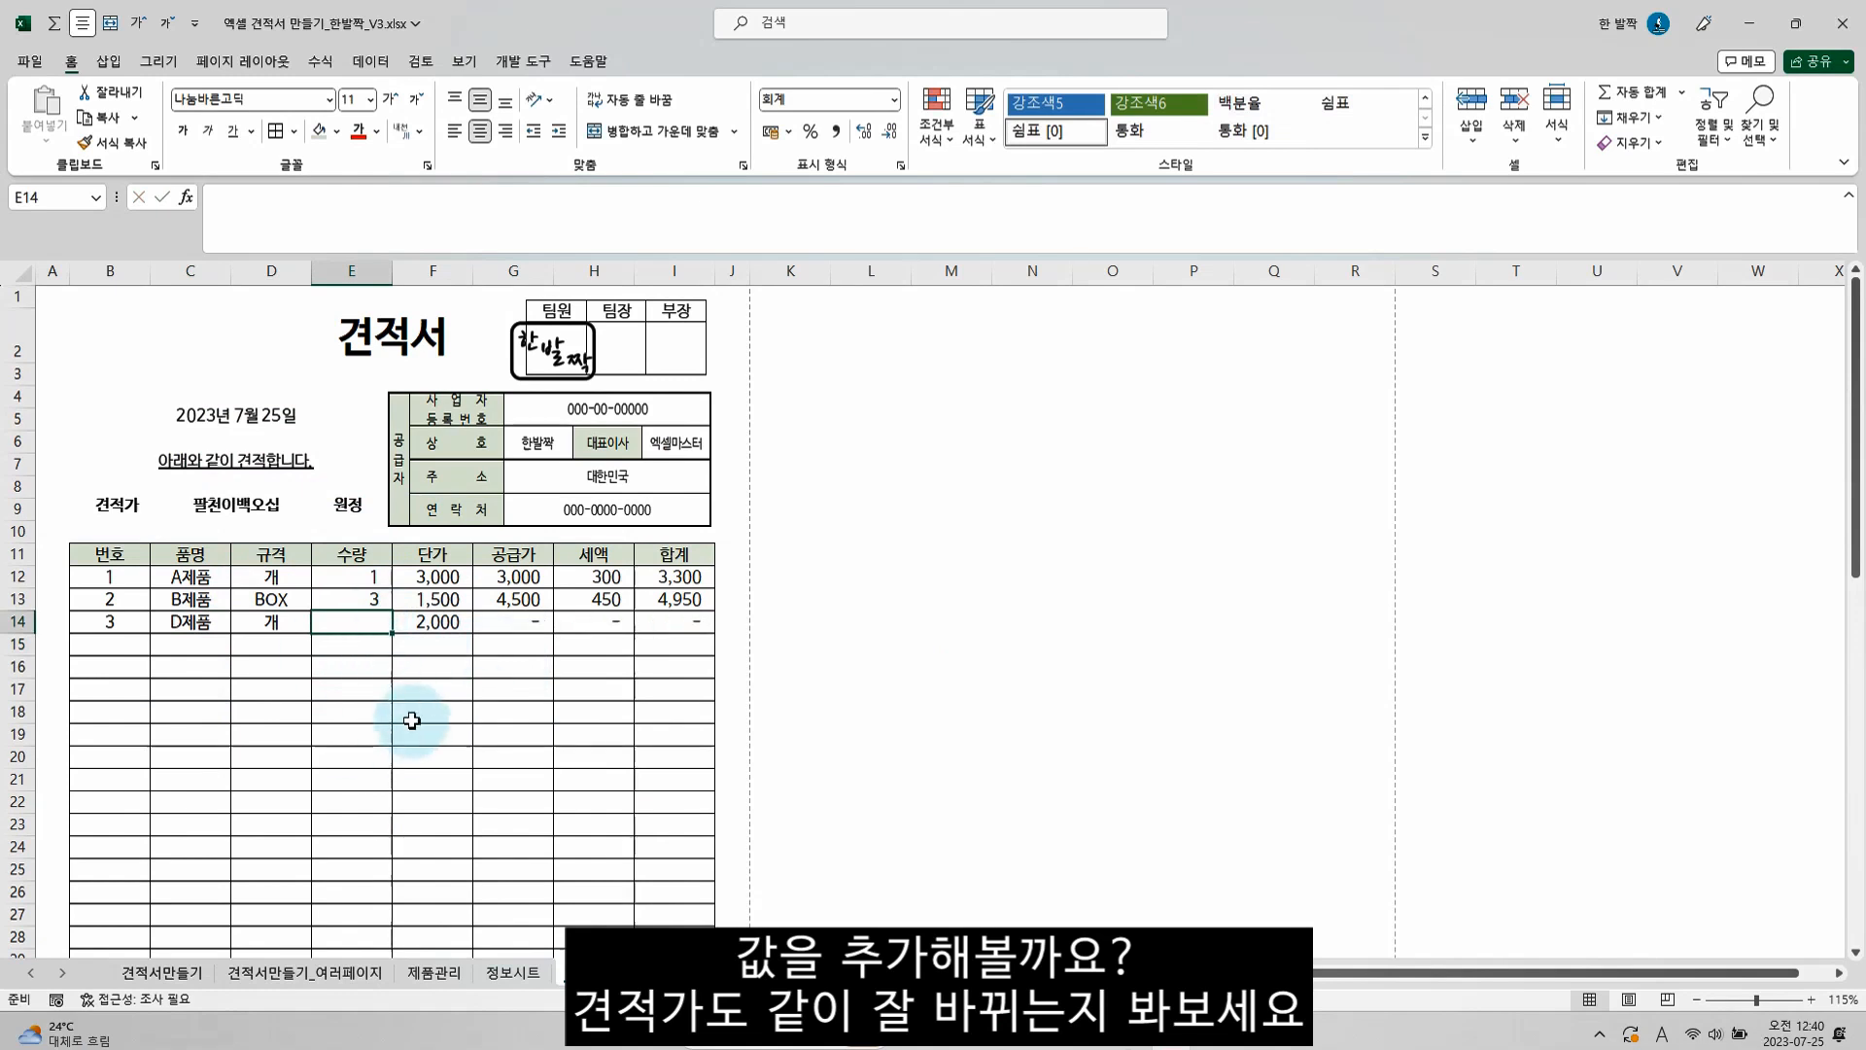
# Set the 수량 of D제품 in E14 to 12
pyautogui.write('12')
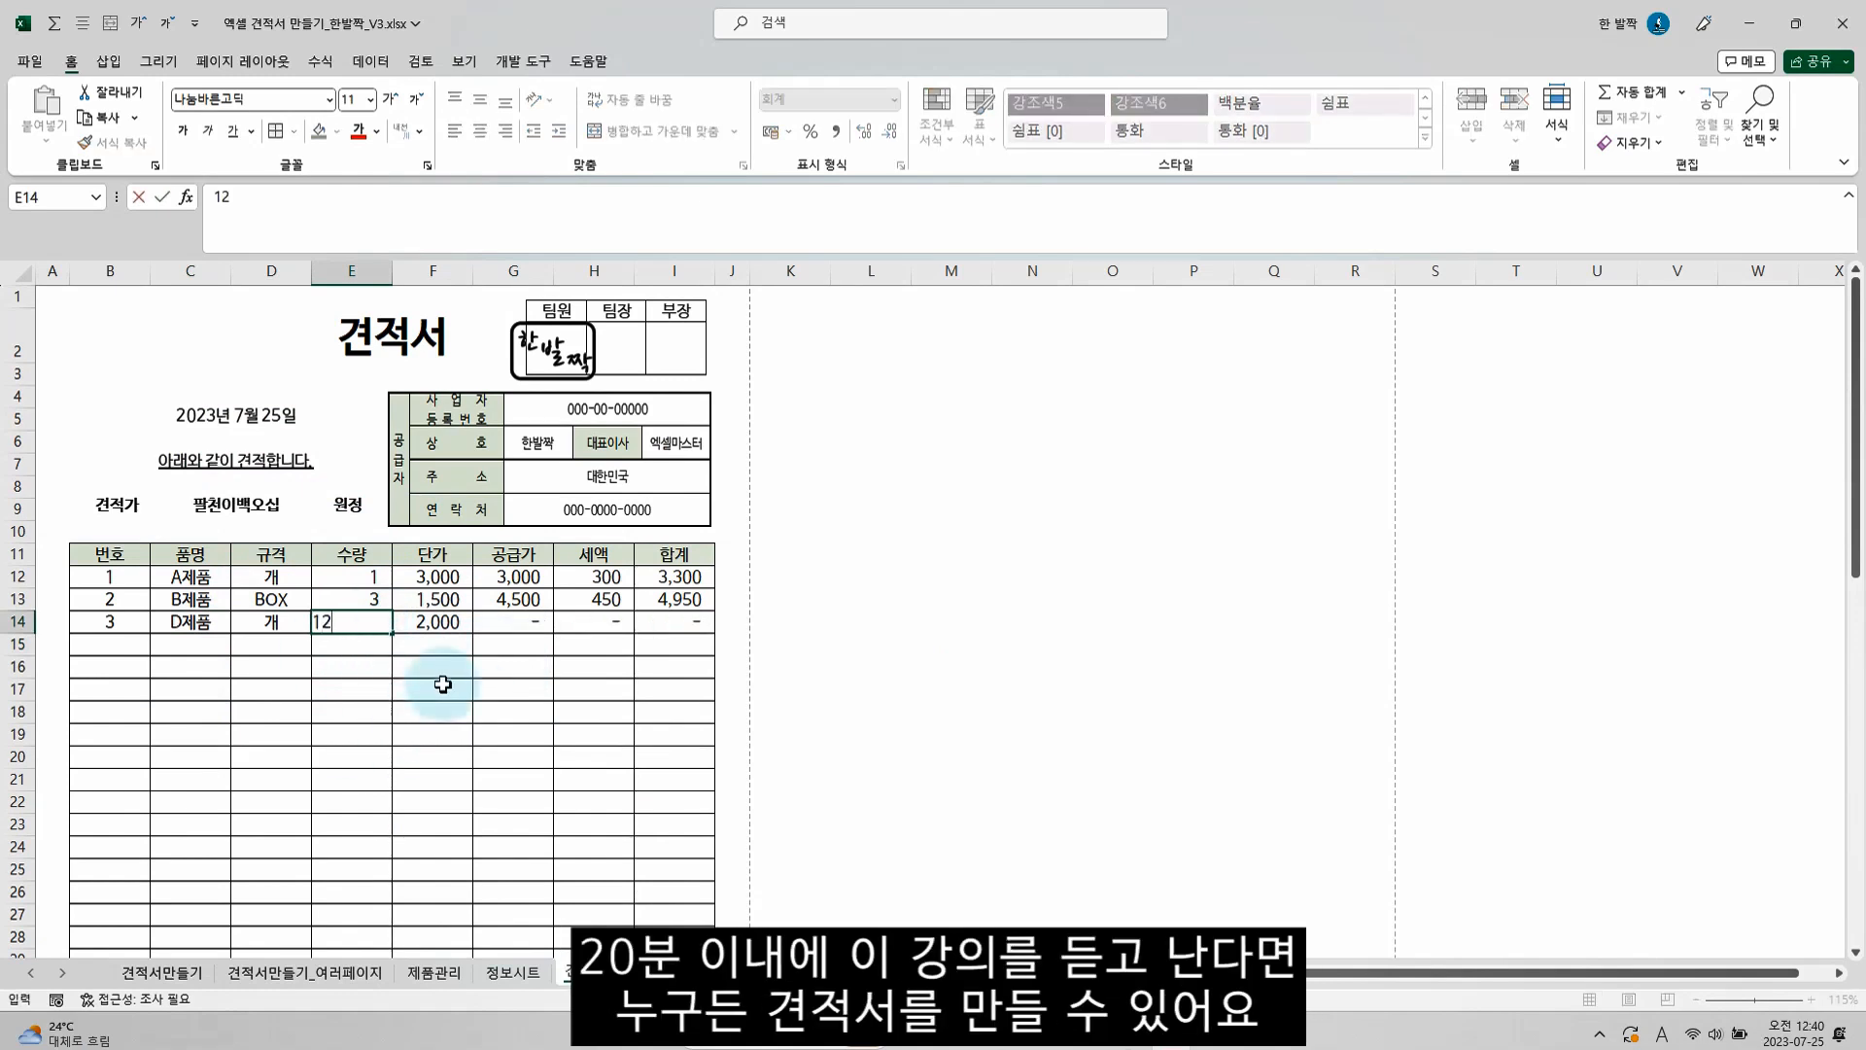
pyautogui.press('Return')
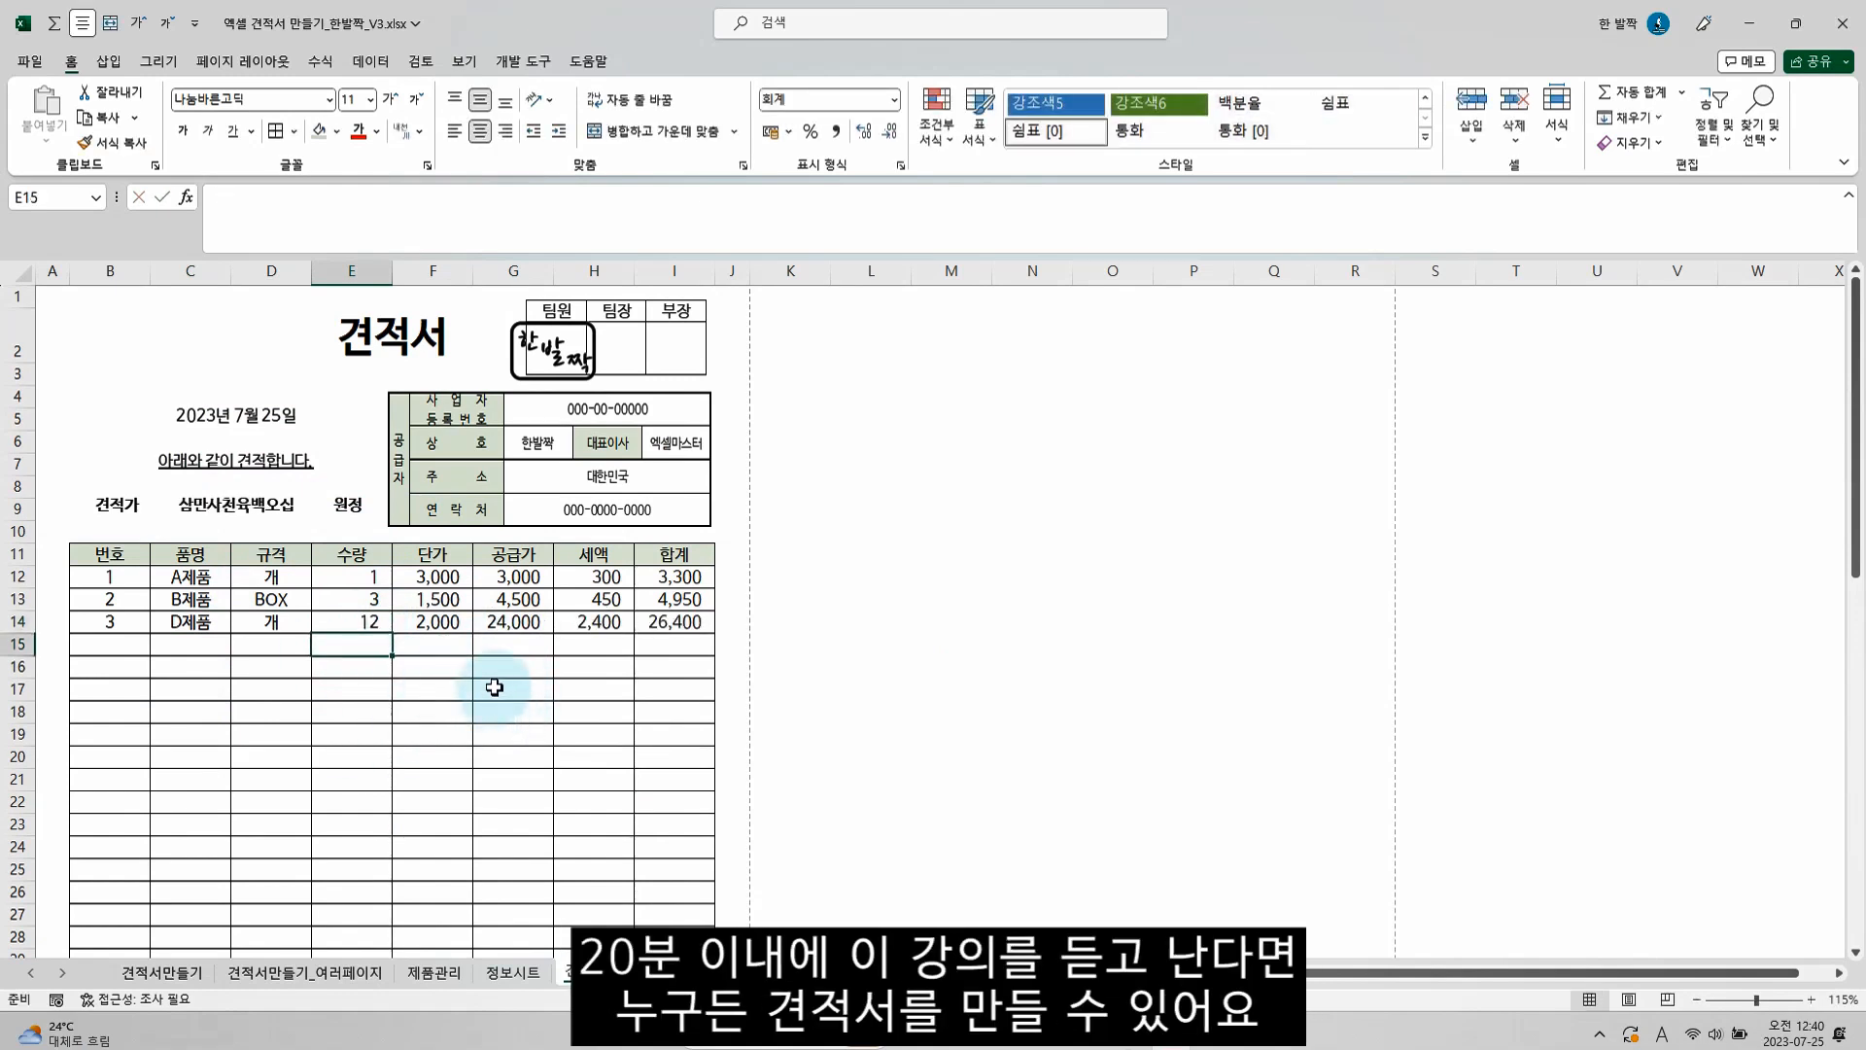
pyautogui.scroll(-14, 495, 683)
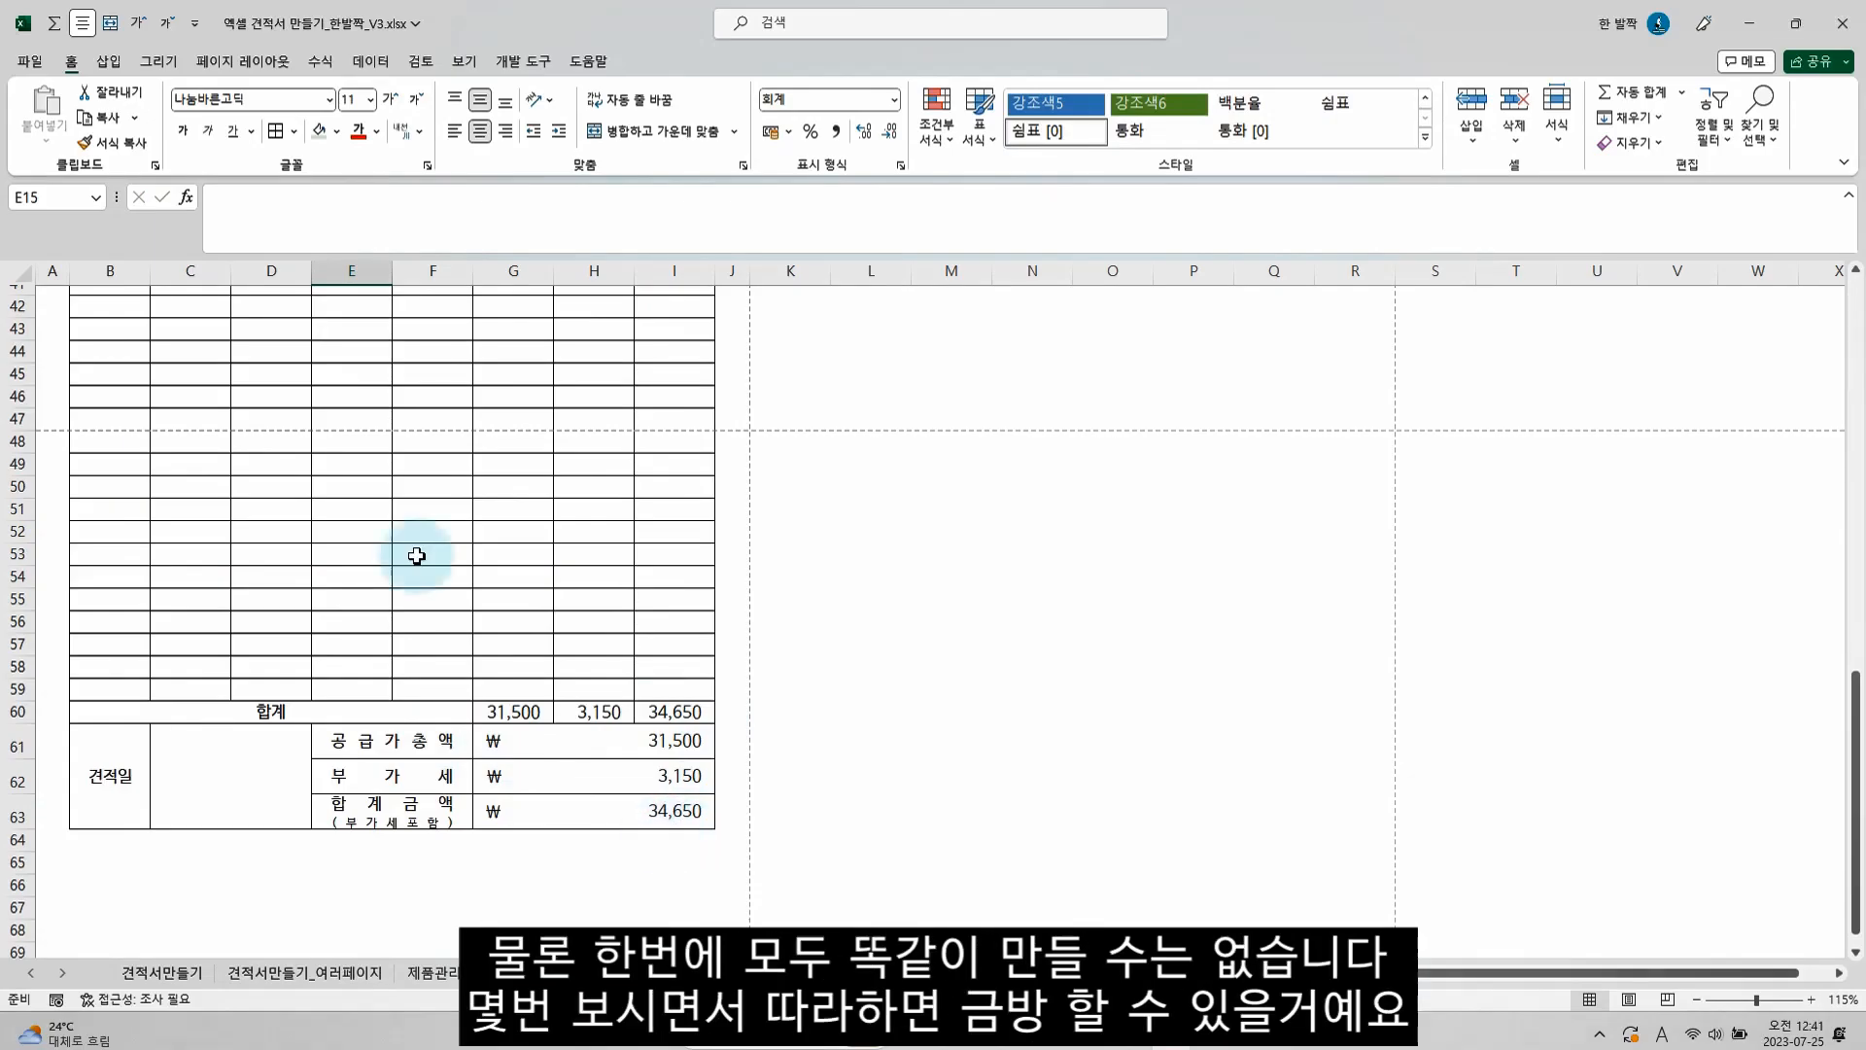
pyautogui.scroll(13, 412, 550)
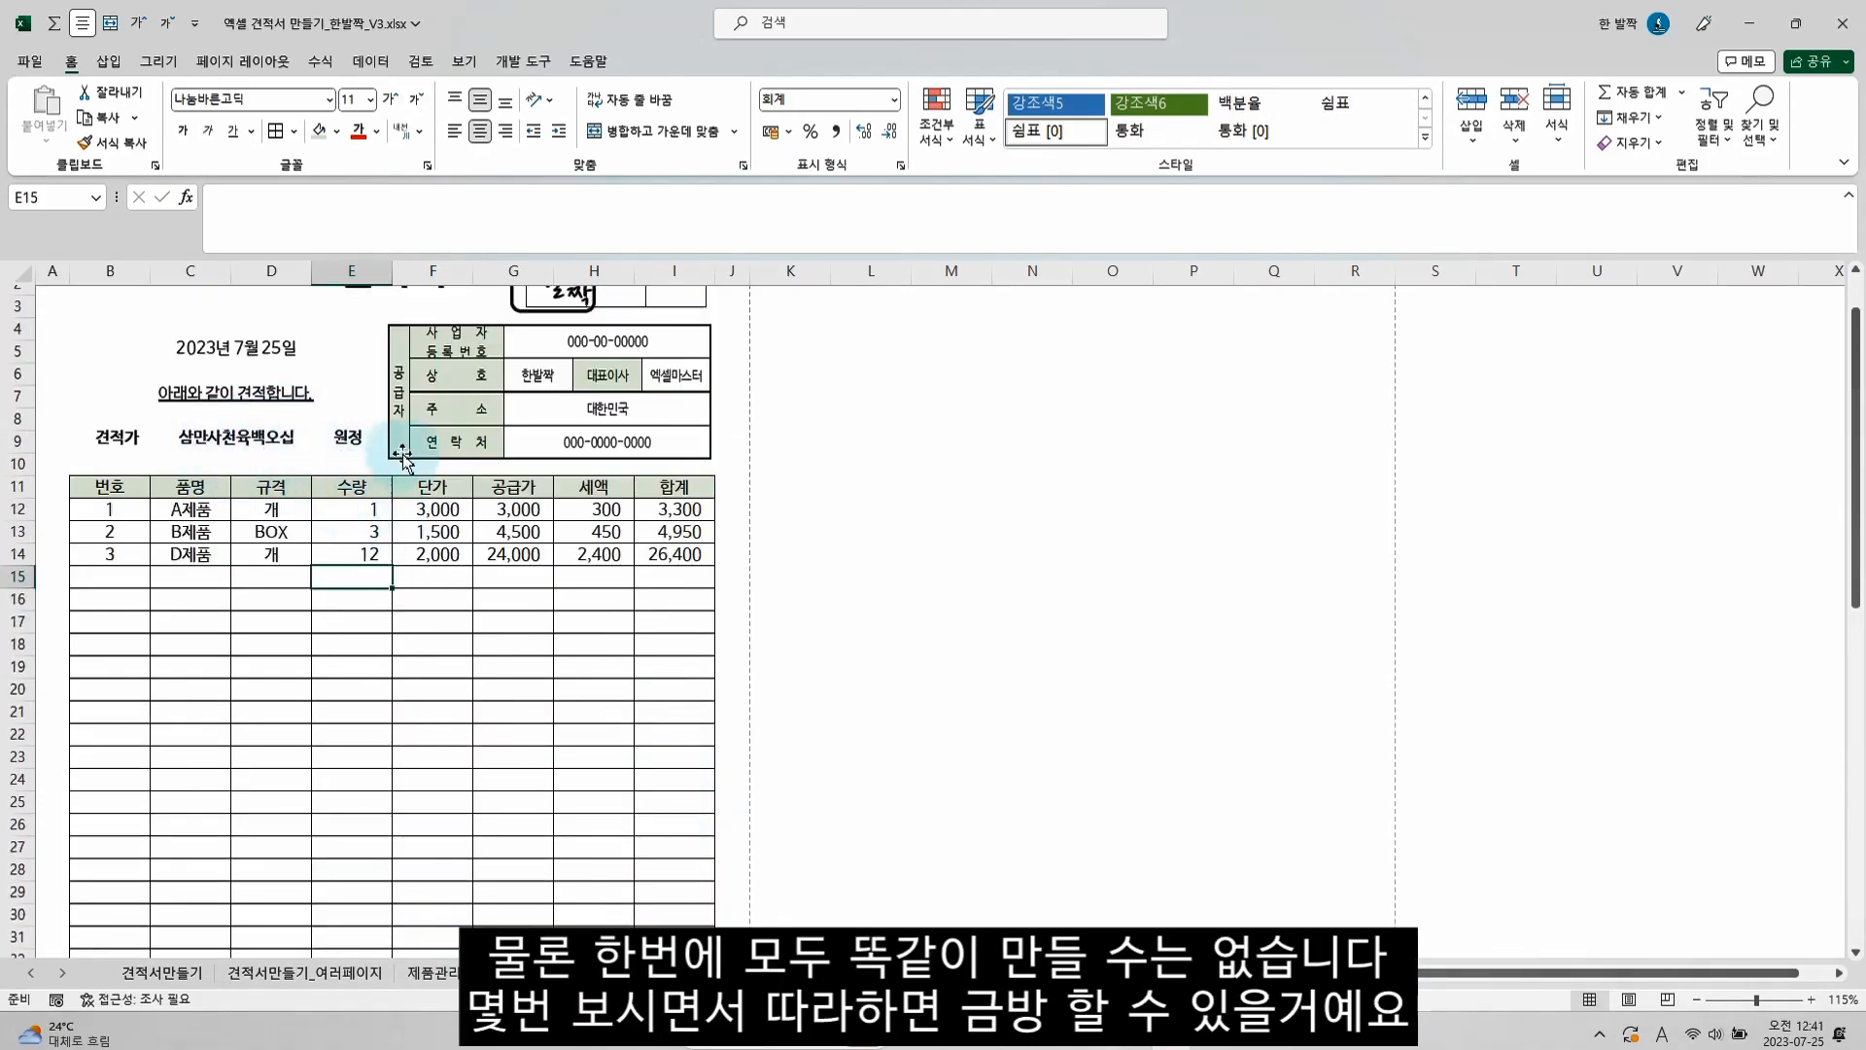
pyautogui.scroll(1, 418, 452)
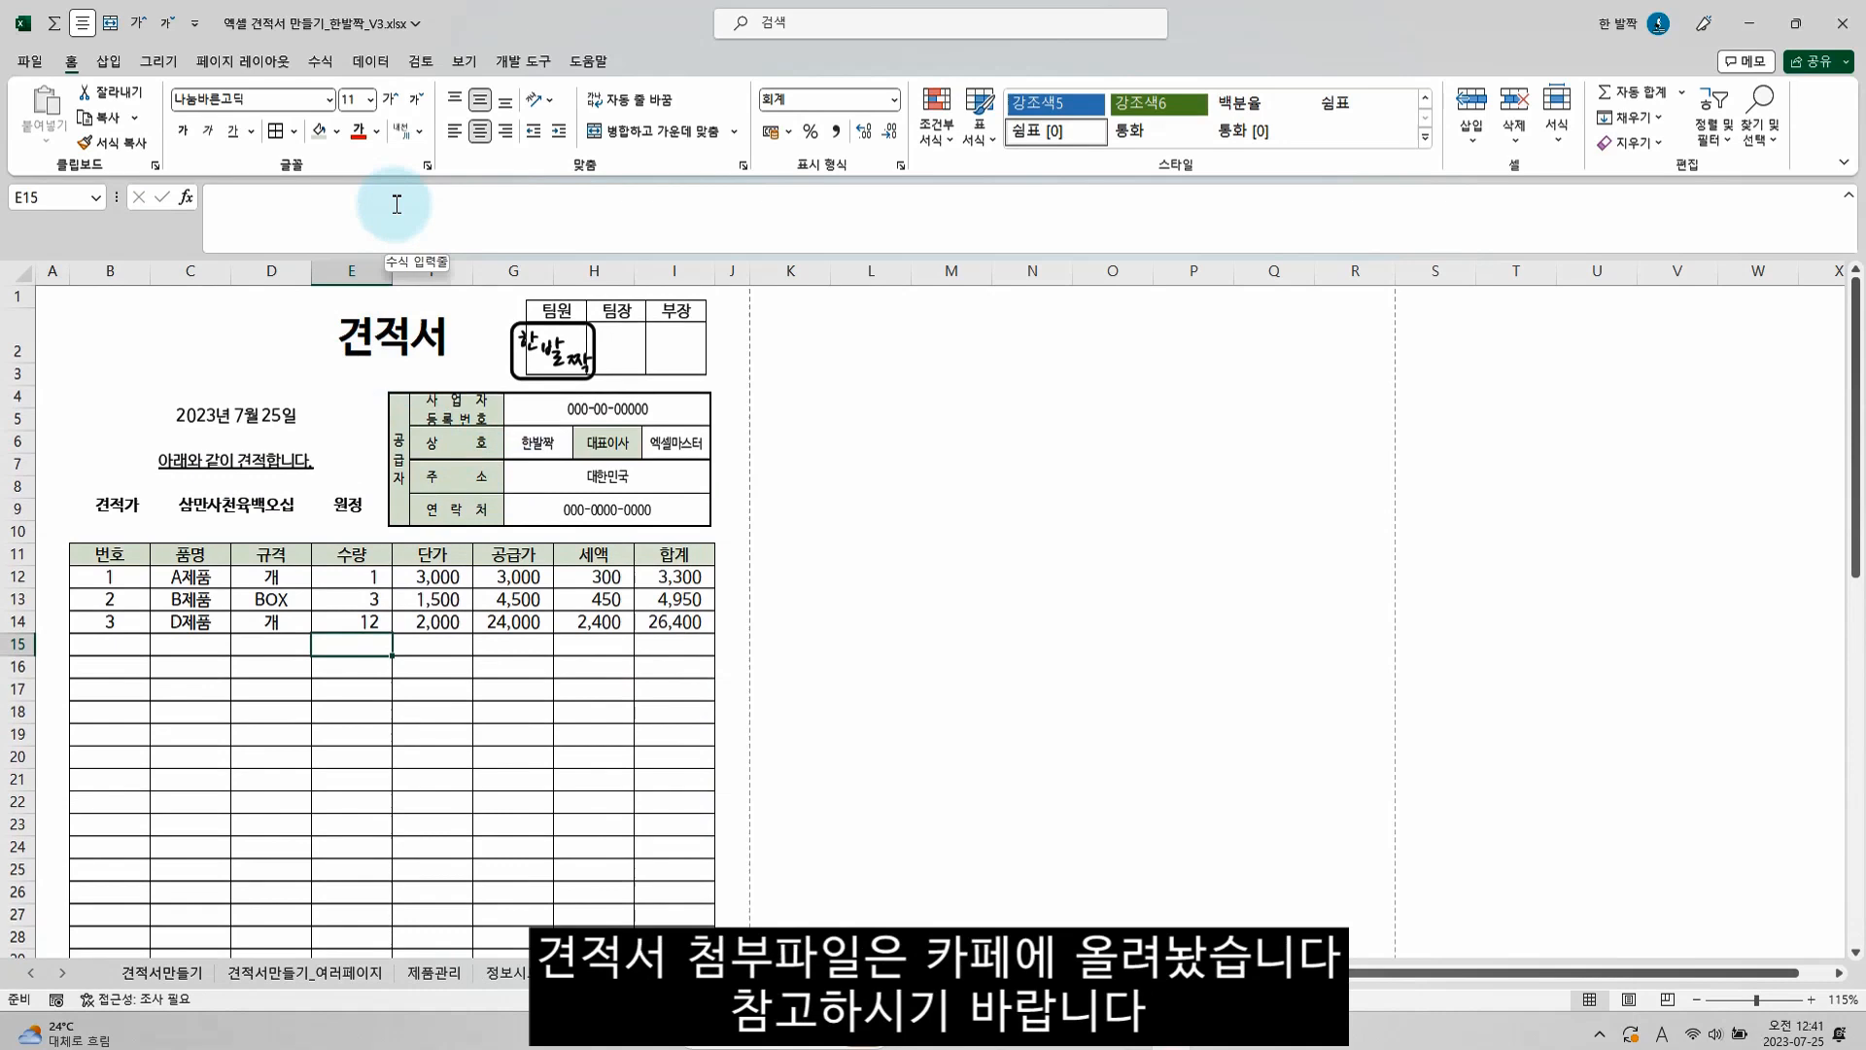
pyautogui.click(333, 372)
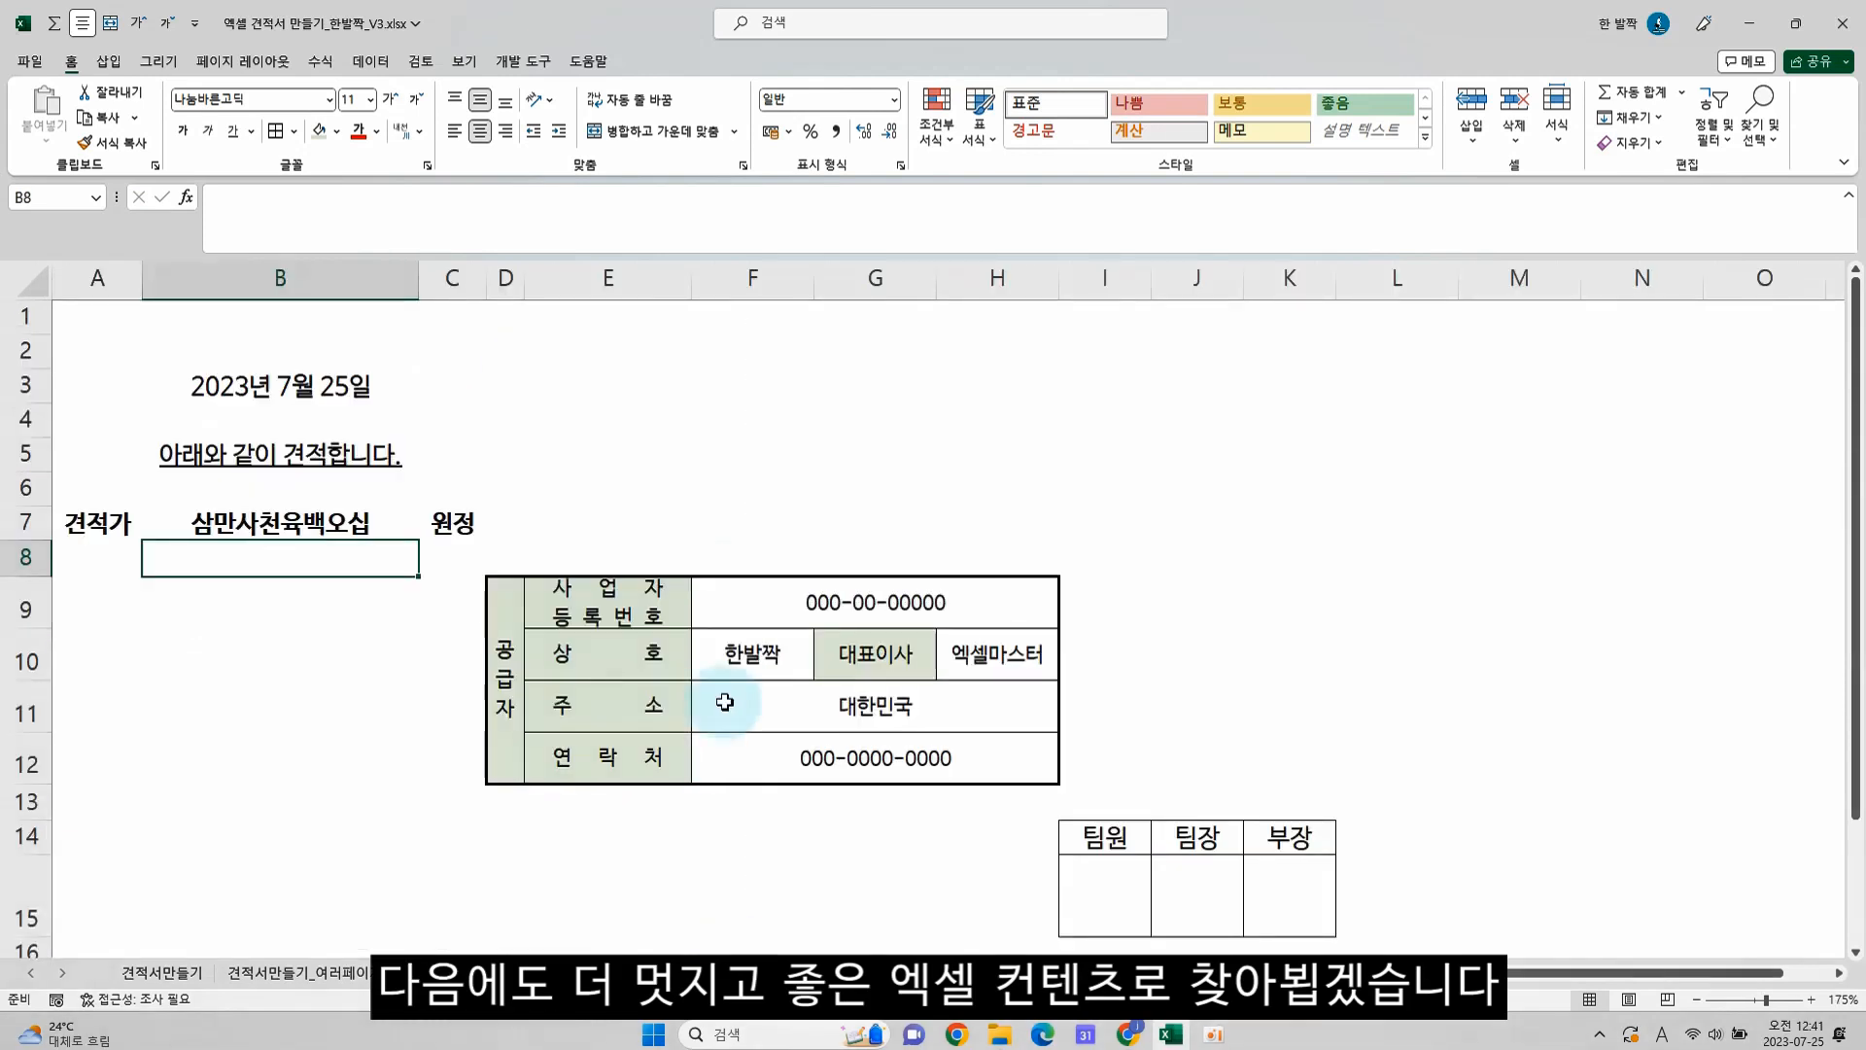
# Change the 대표이사 entry to 엑셀 and the 주소 to 미국 on the 데이터샘플 sheet, and check the supplier block on 견적서샘플
pyautogui.click(751, 649)
pyautogui.click(988, 658)
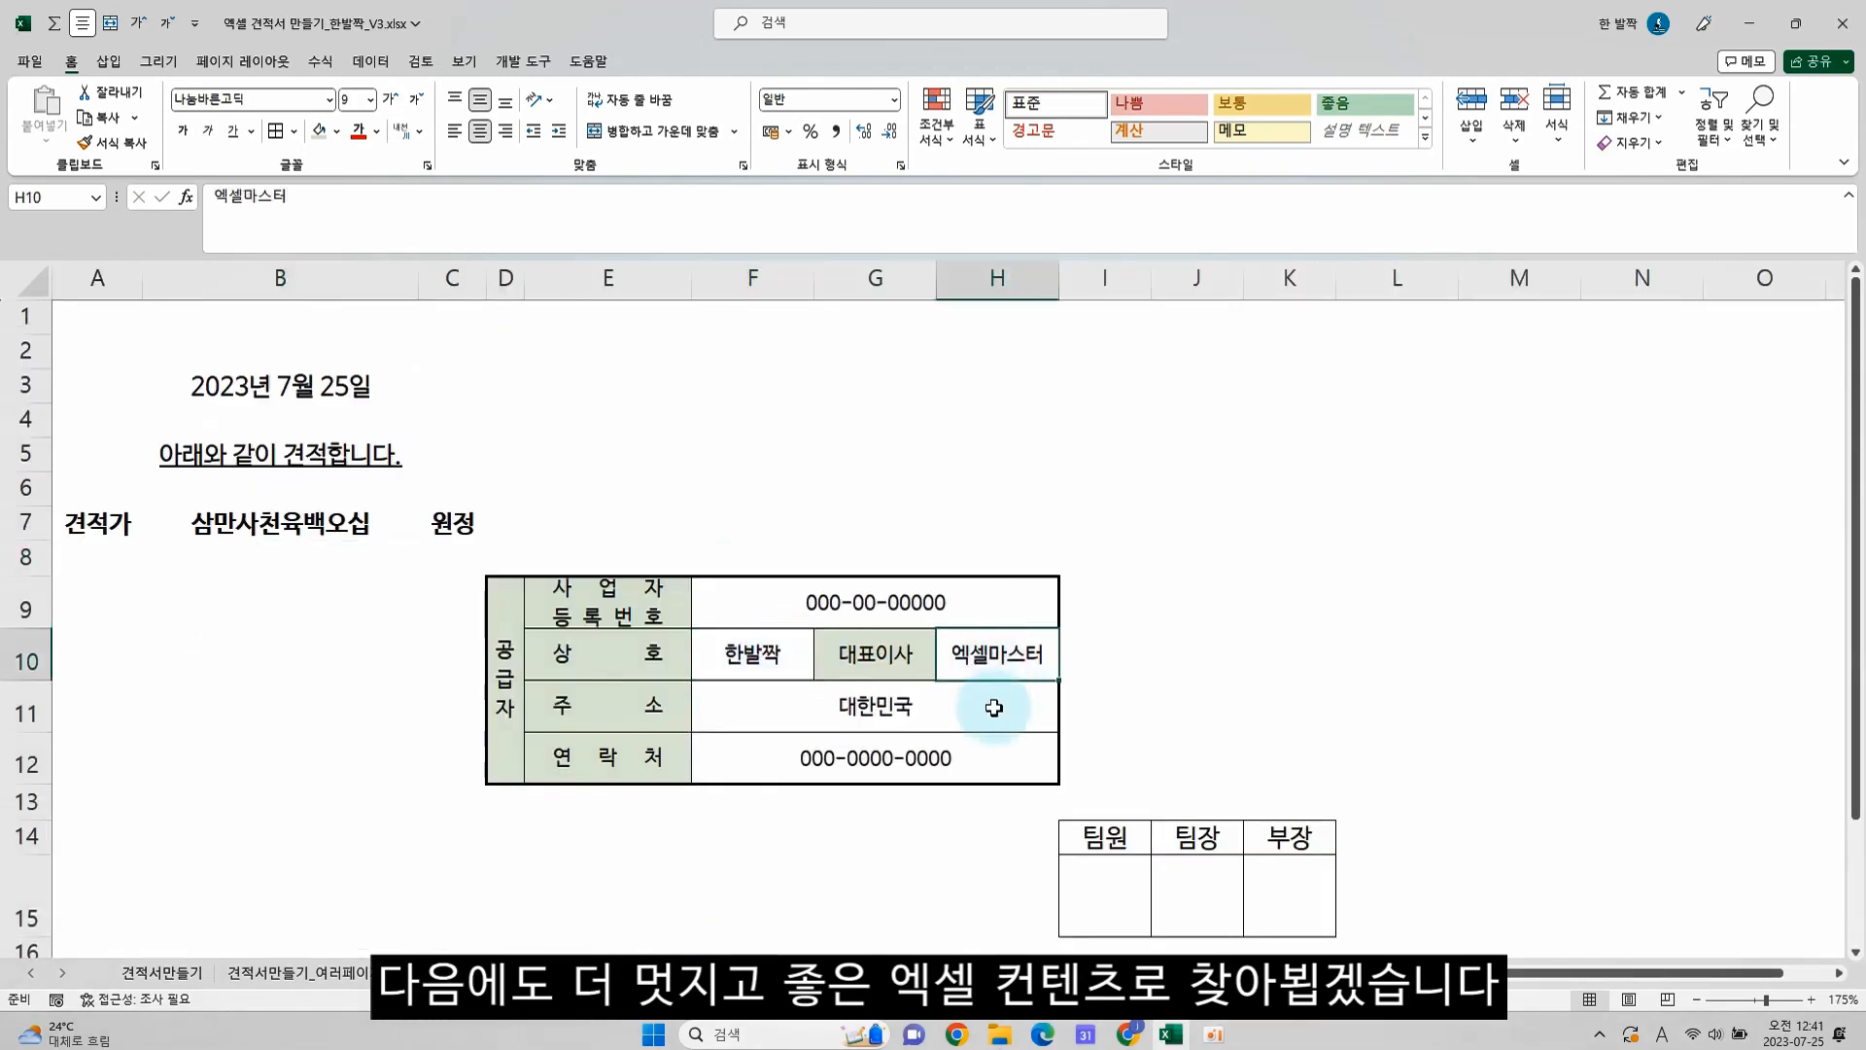
pyautogui.press('F2')
pyautogui.press('BackSpace')
pyautogui.press('Return')
pyautogui.write('al')
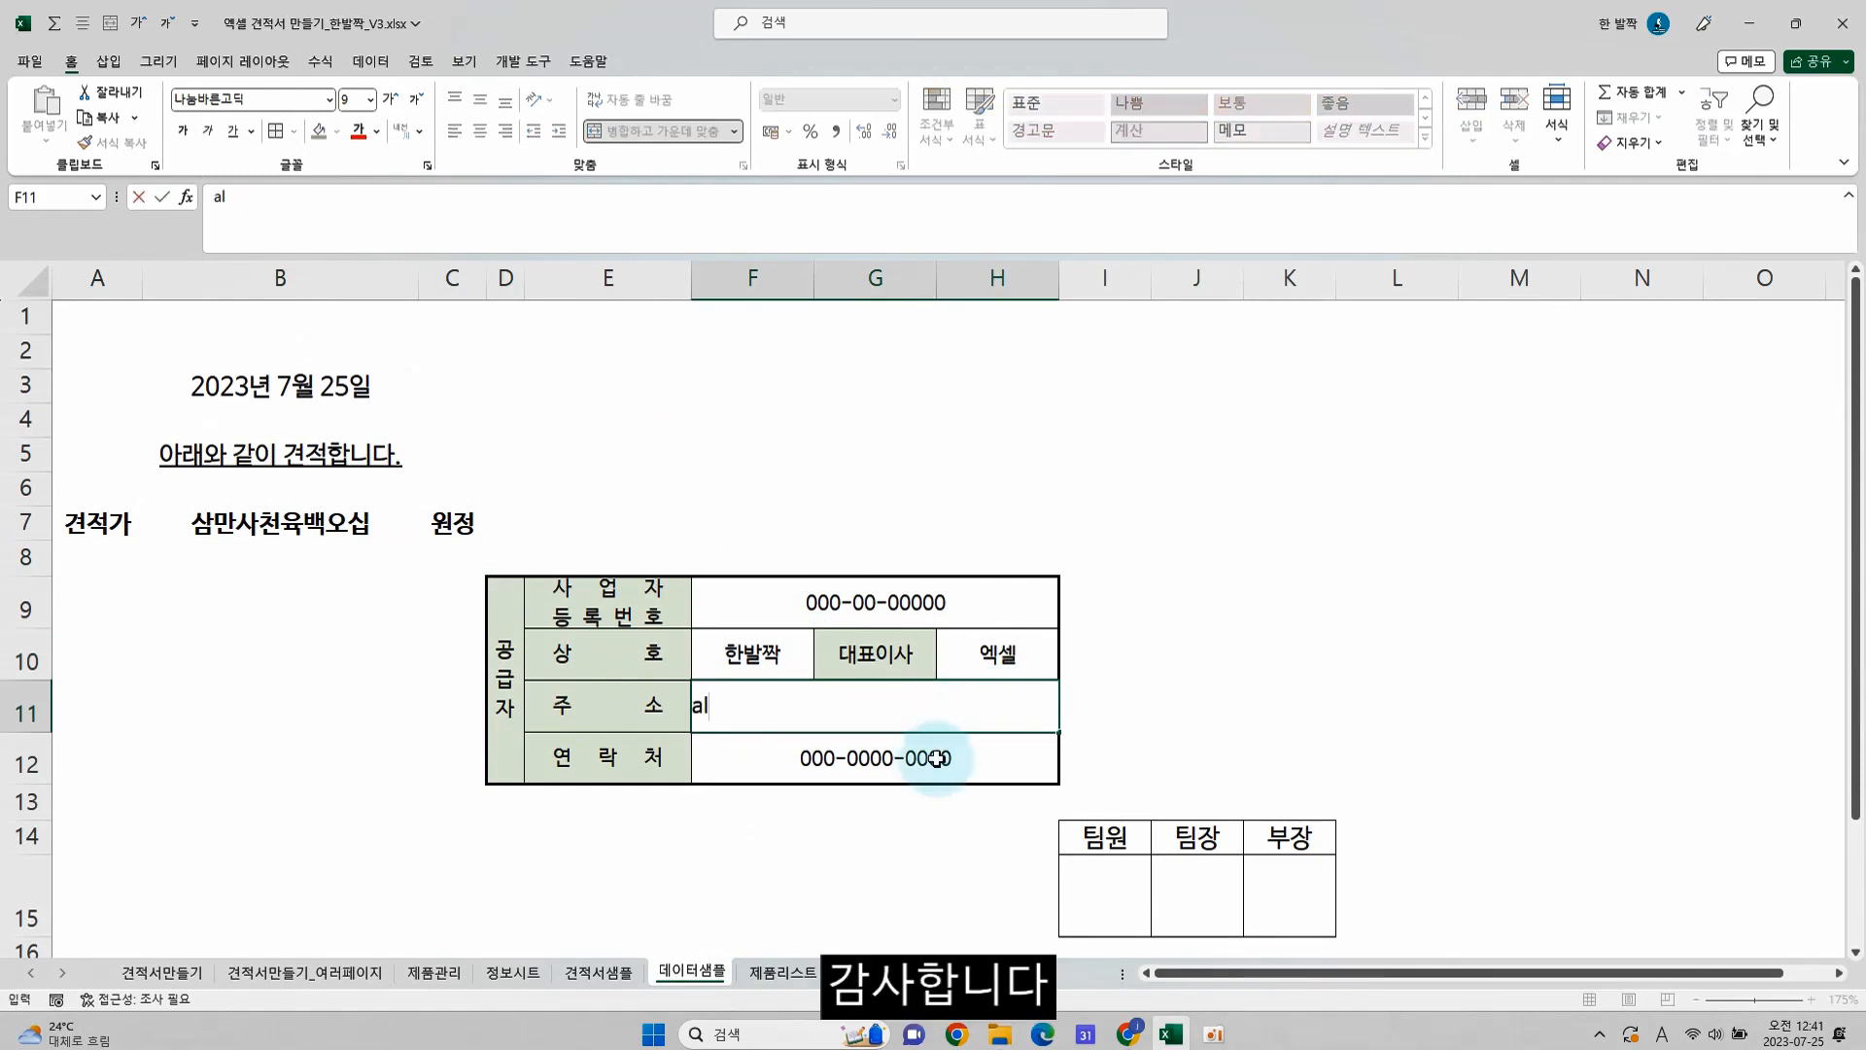
pyautogui.click(936, 758)
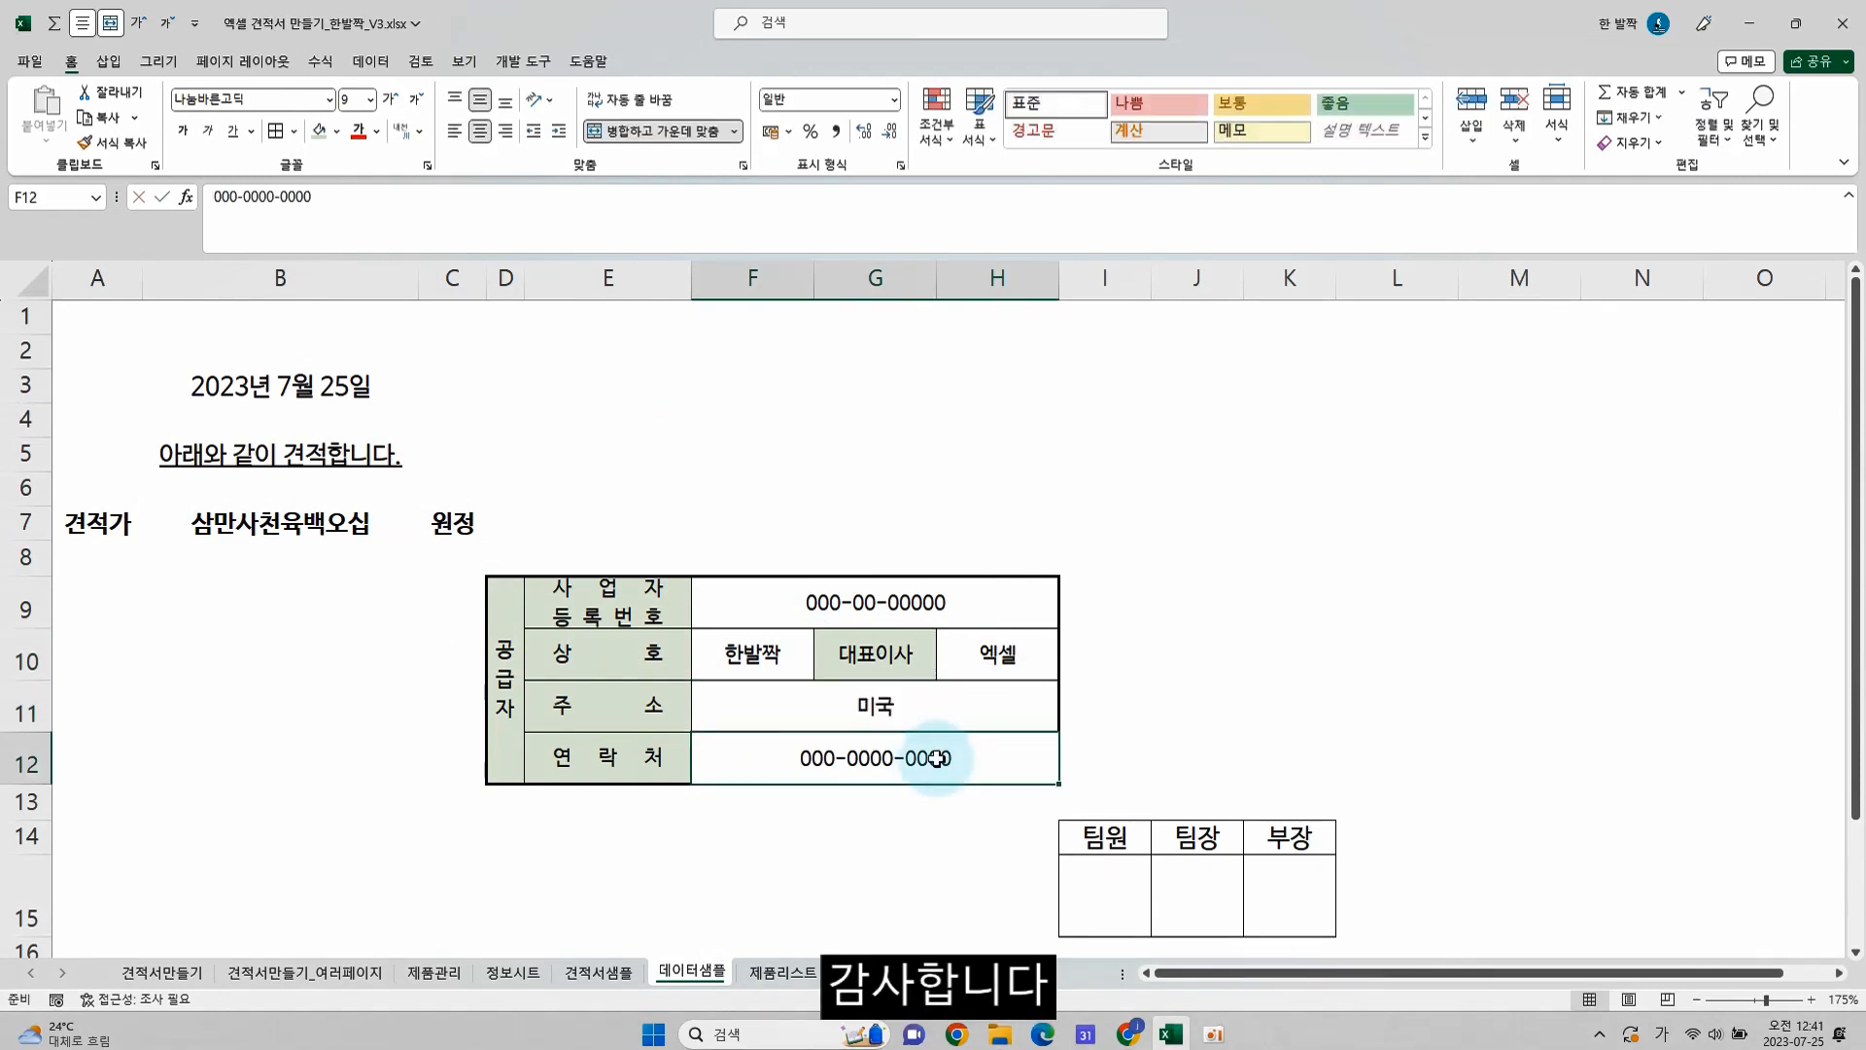
pyautogui.click(598, 971)
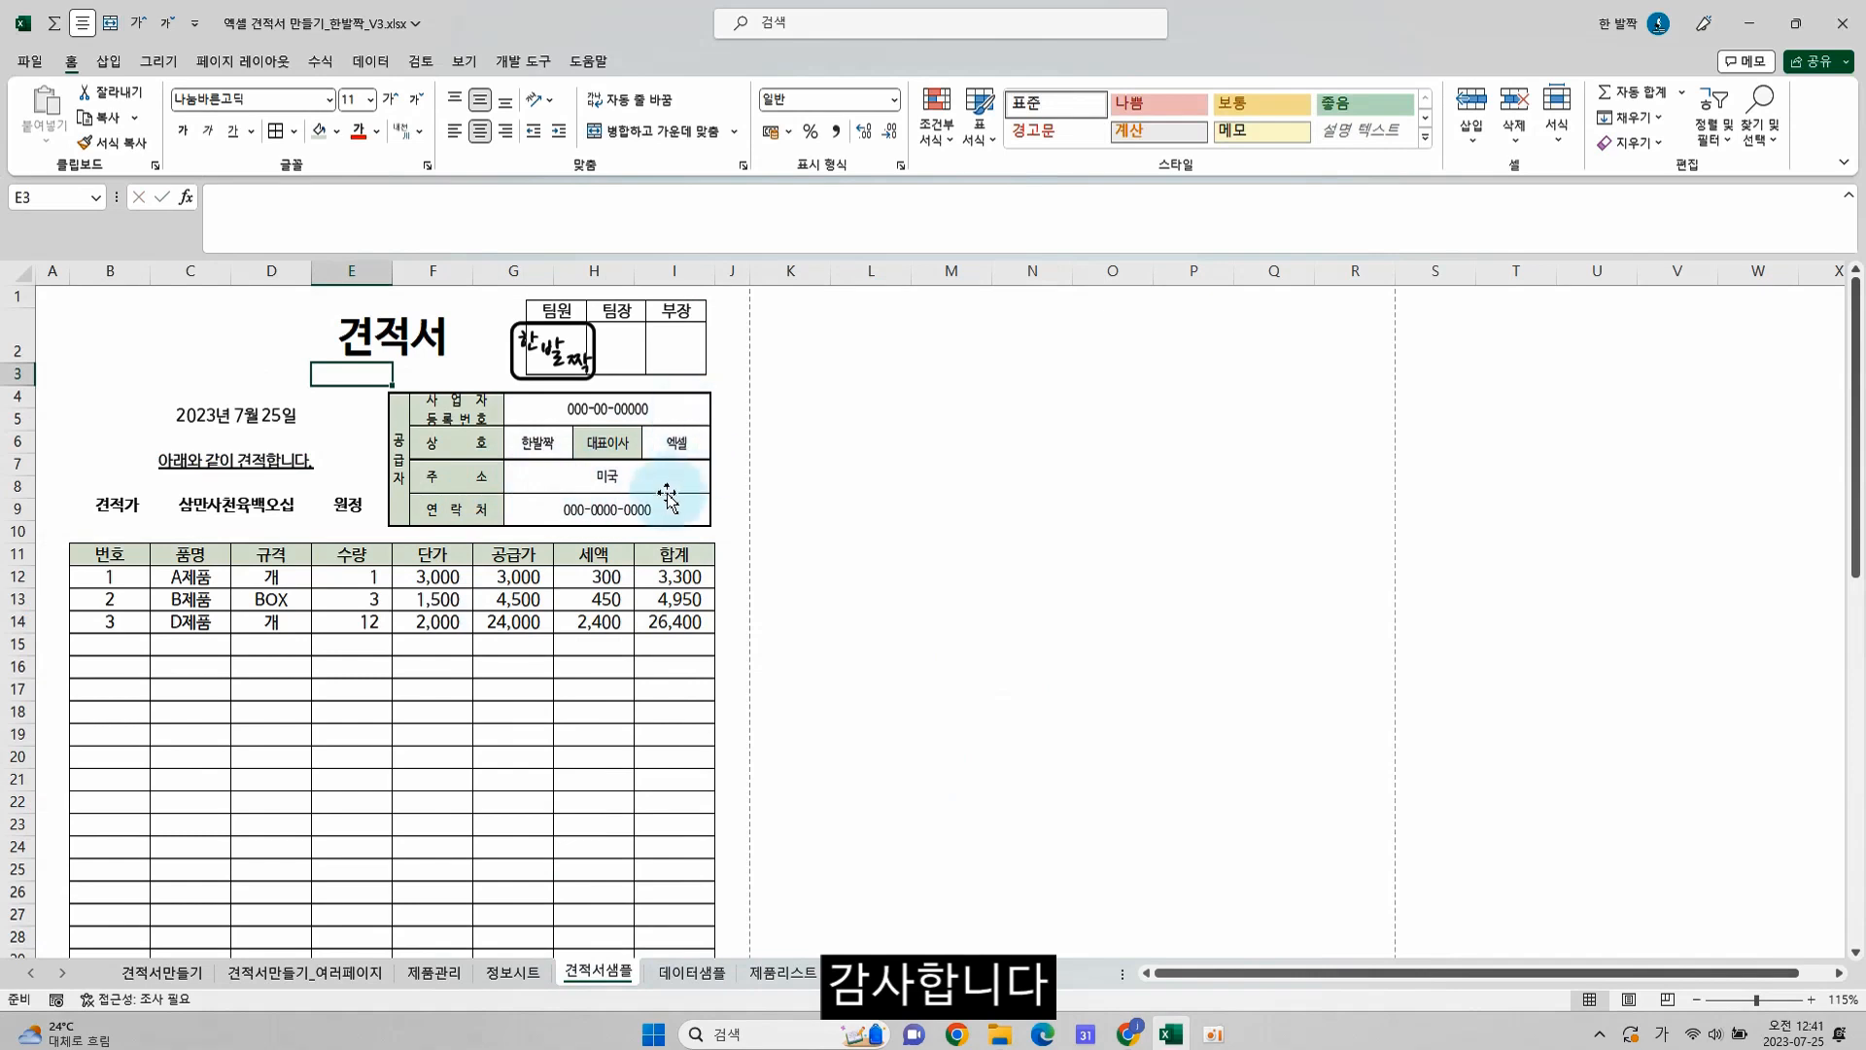
pyautogui.click(605, 576)
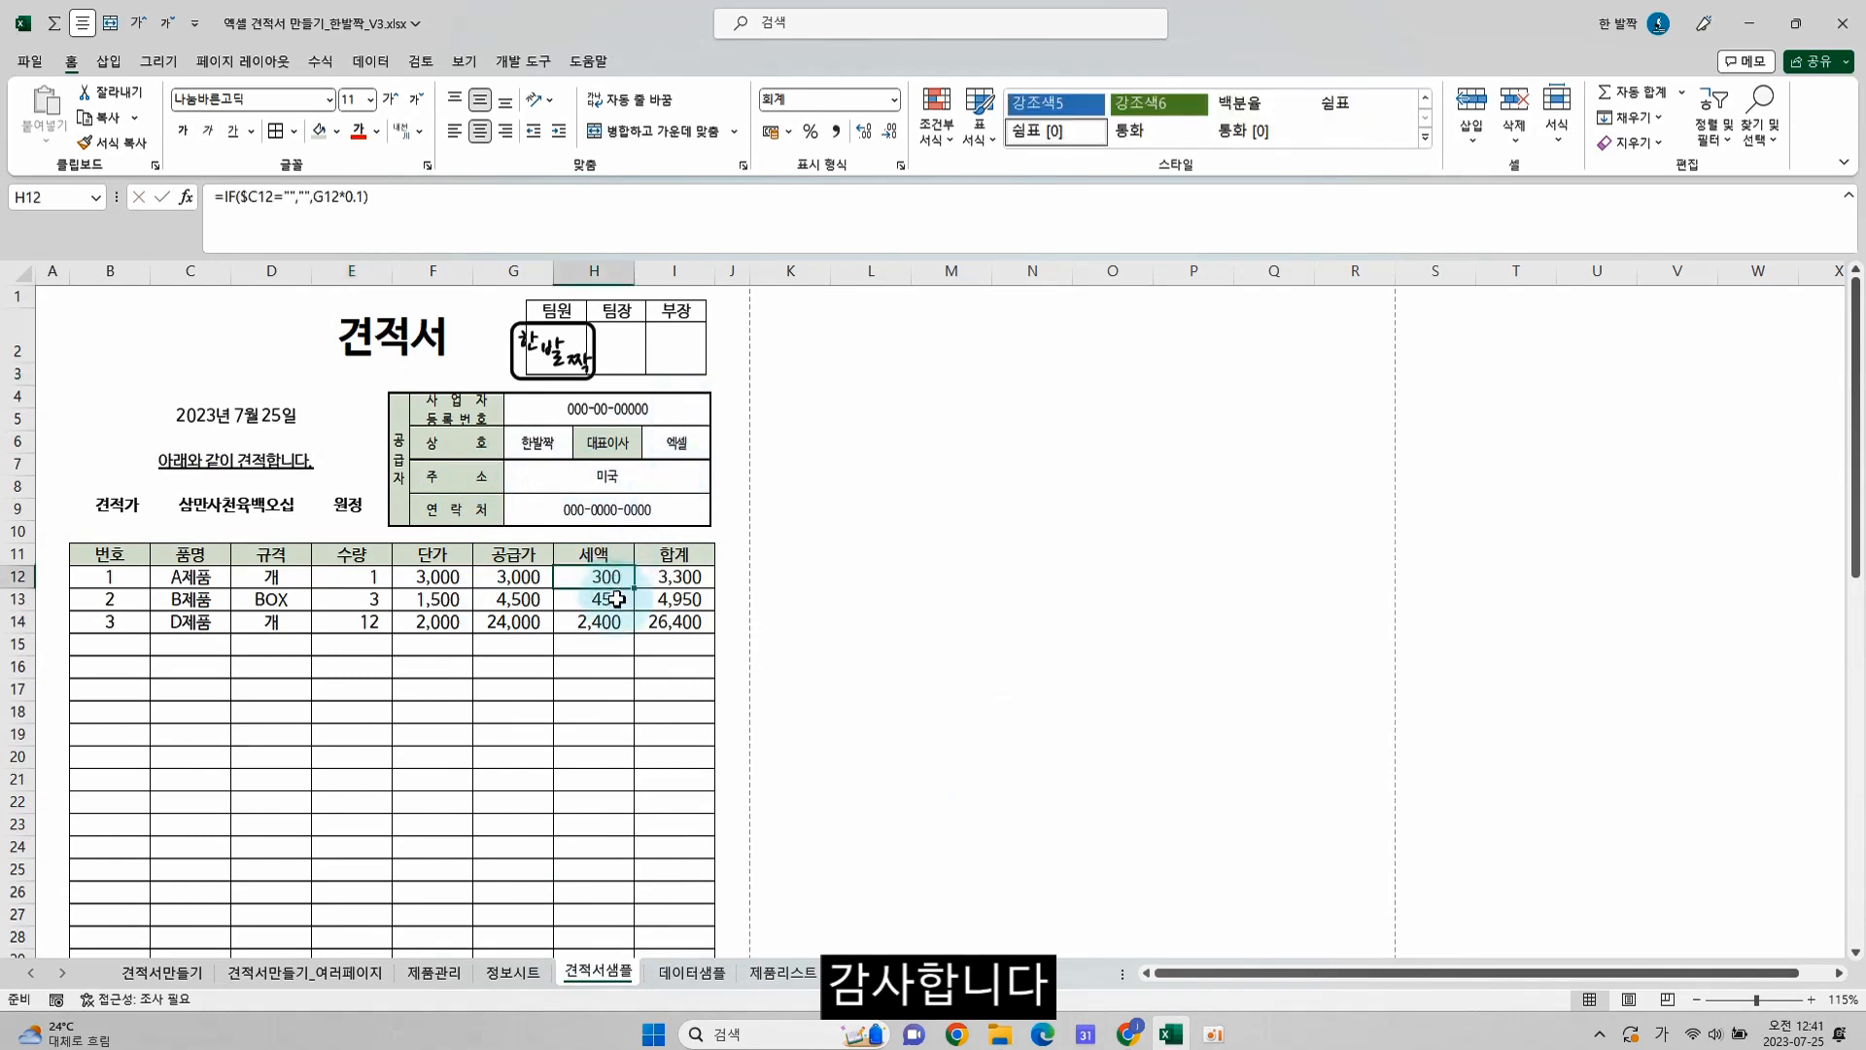